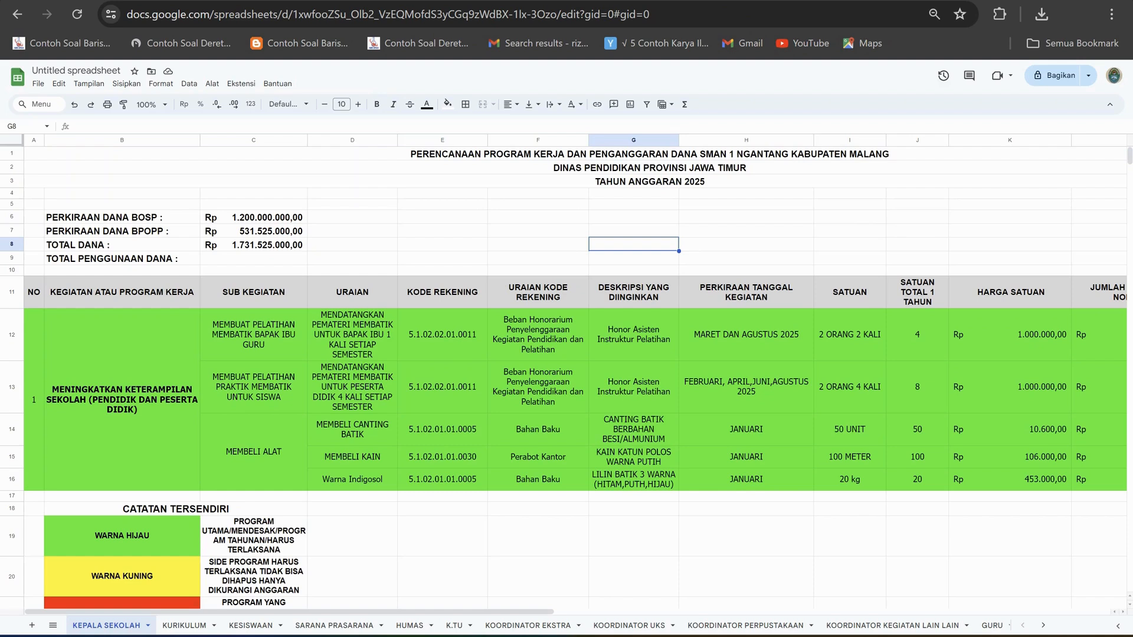
# Review the planning document's three title rows and the blank rows beneath them on the KEPALA SEKOLAH sheet.
pyautogui.click(649, 154)
pyautogui.click(649, 168)
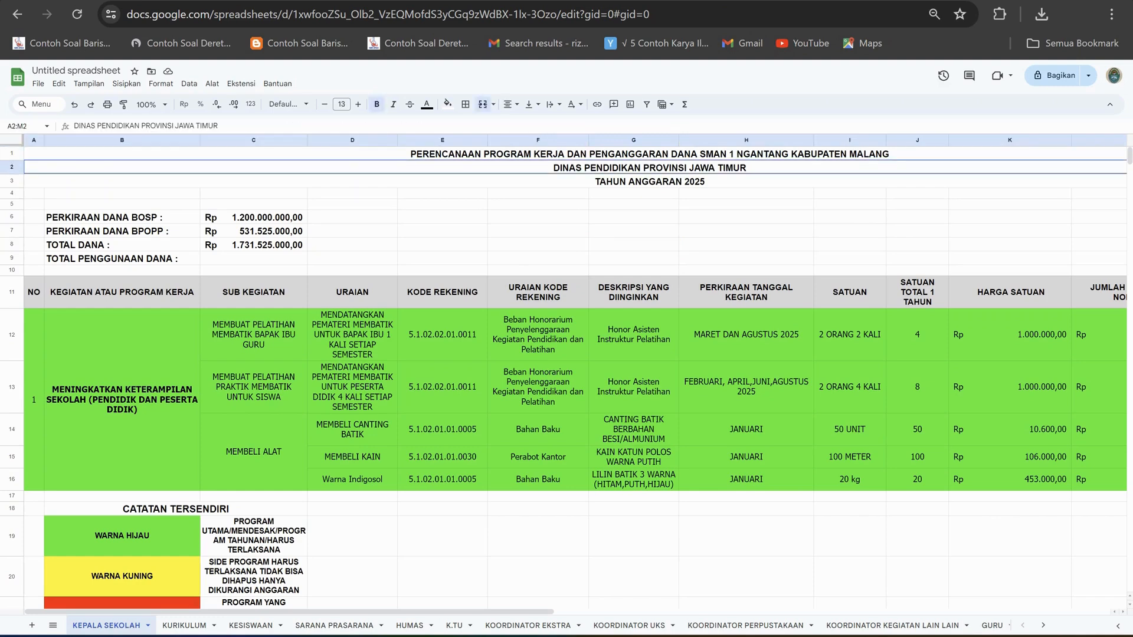
pyautogui.click(649, 182)
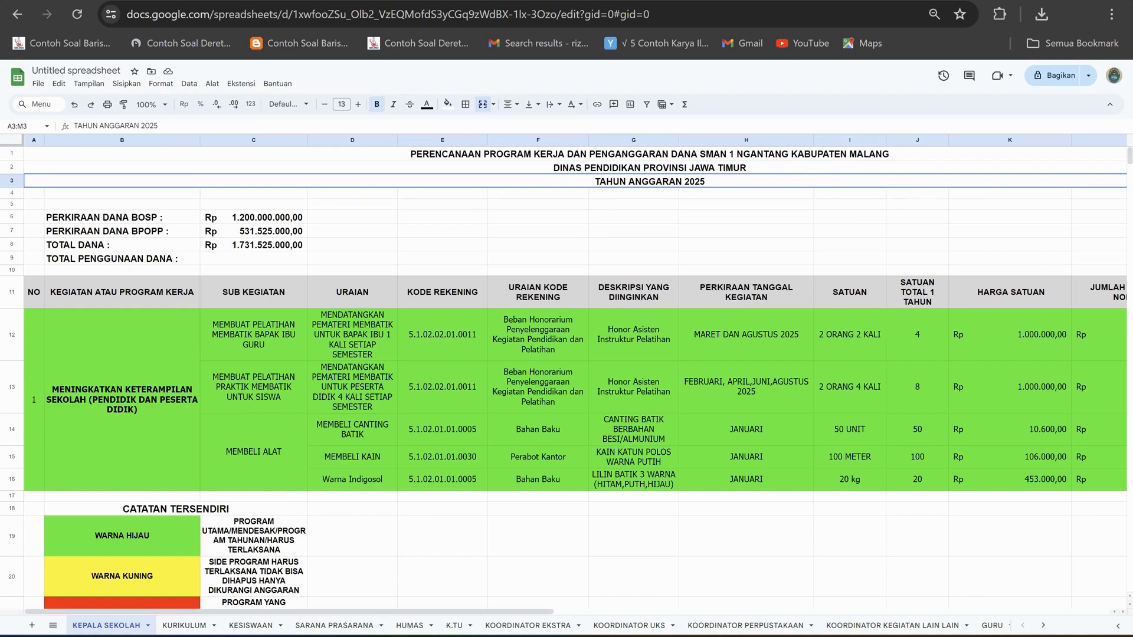
pyautogui.click(352, 204)
pyautogui.click(352, 193)
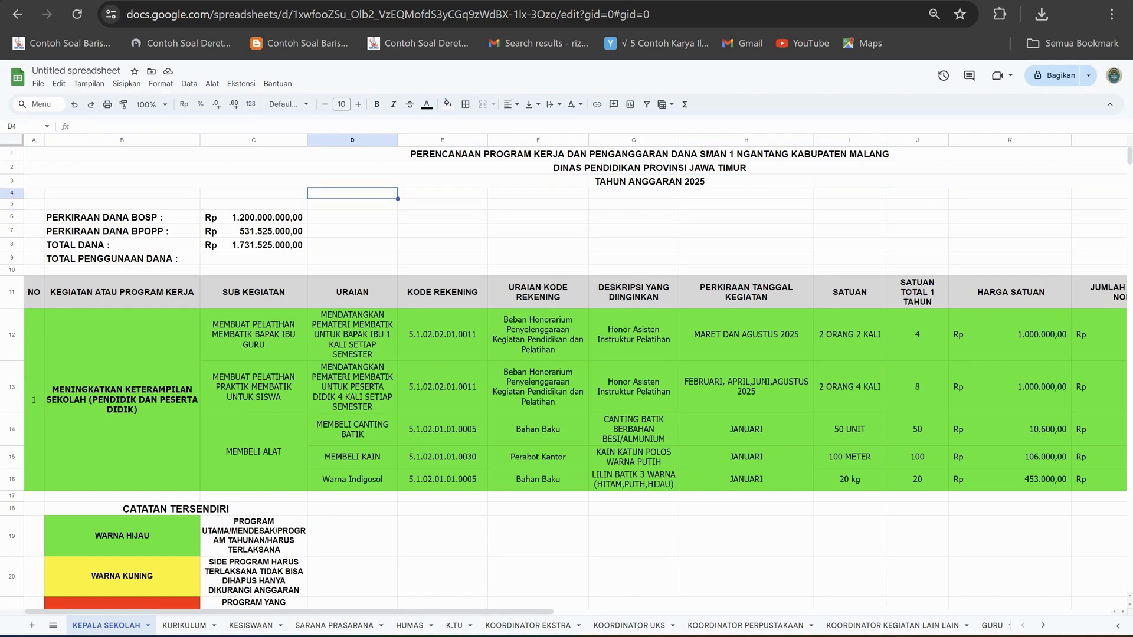
pyautogui.click(254, 193)
pyautogui.click(122, 194)
pyautogui.click(122, 205)
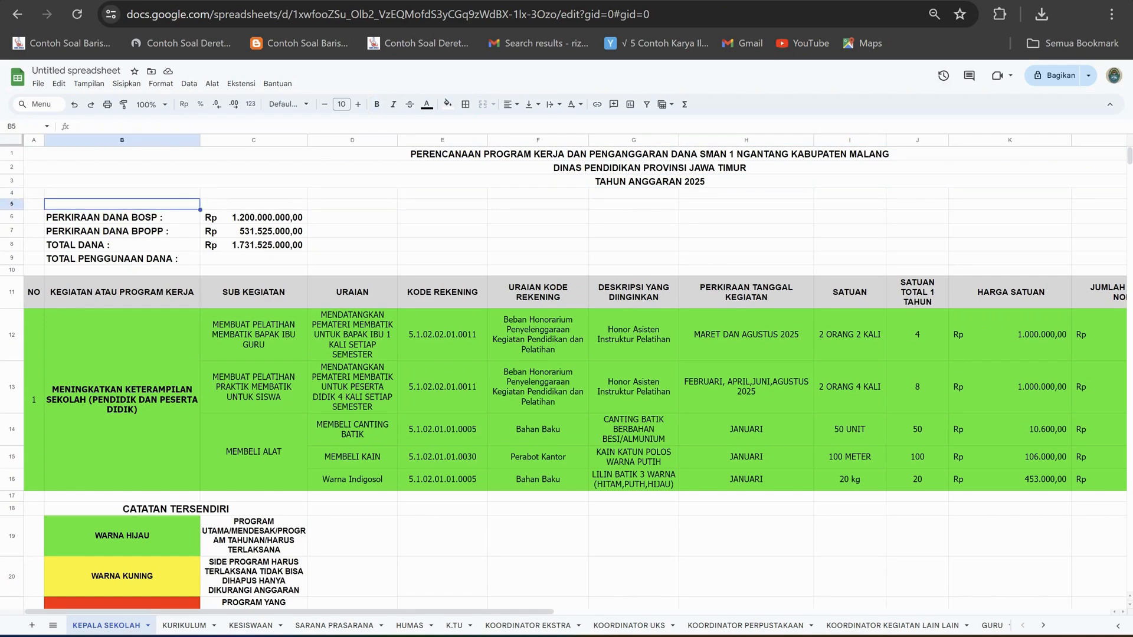
pyautogui.click(254, 204)
pyautogui.click(254, 181)
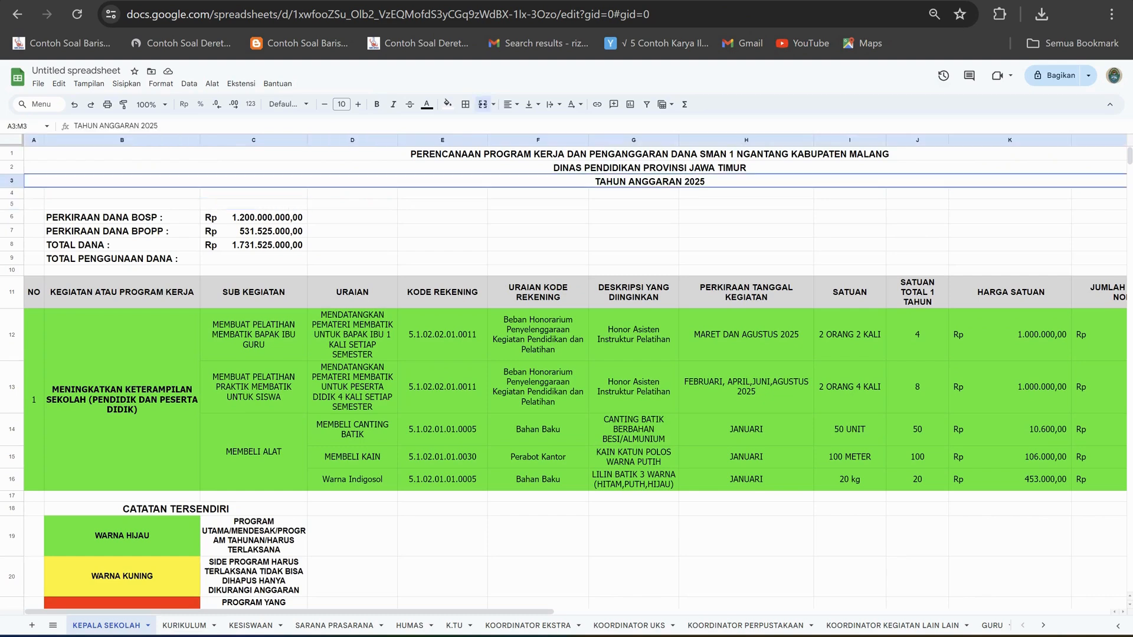
pyautogui.click(649, 167)
pyautogui.click(649, 154)
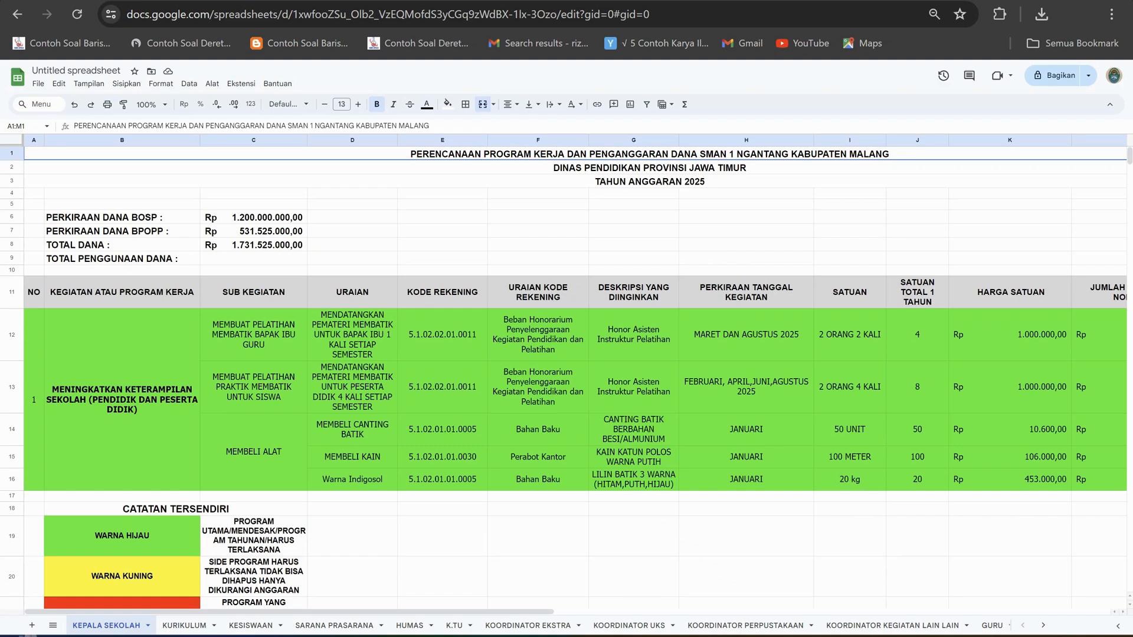
pyautogui.click(442, 194)
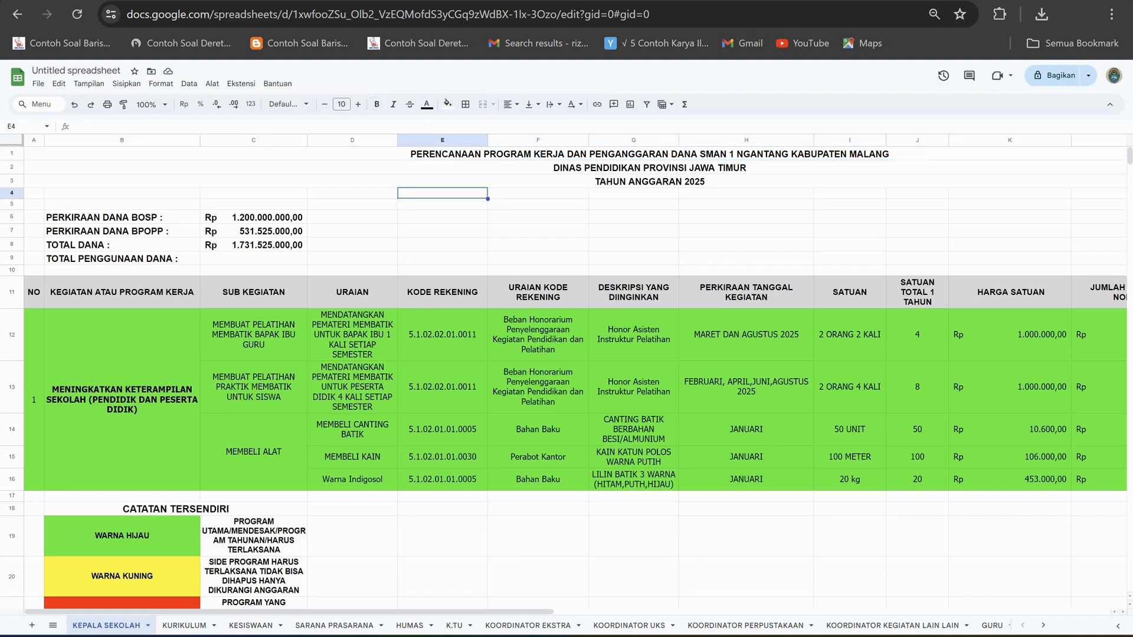
pyautogui.click(538, 193)
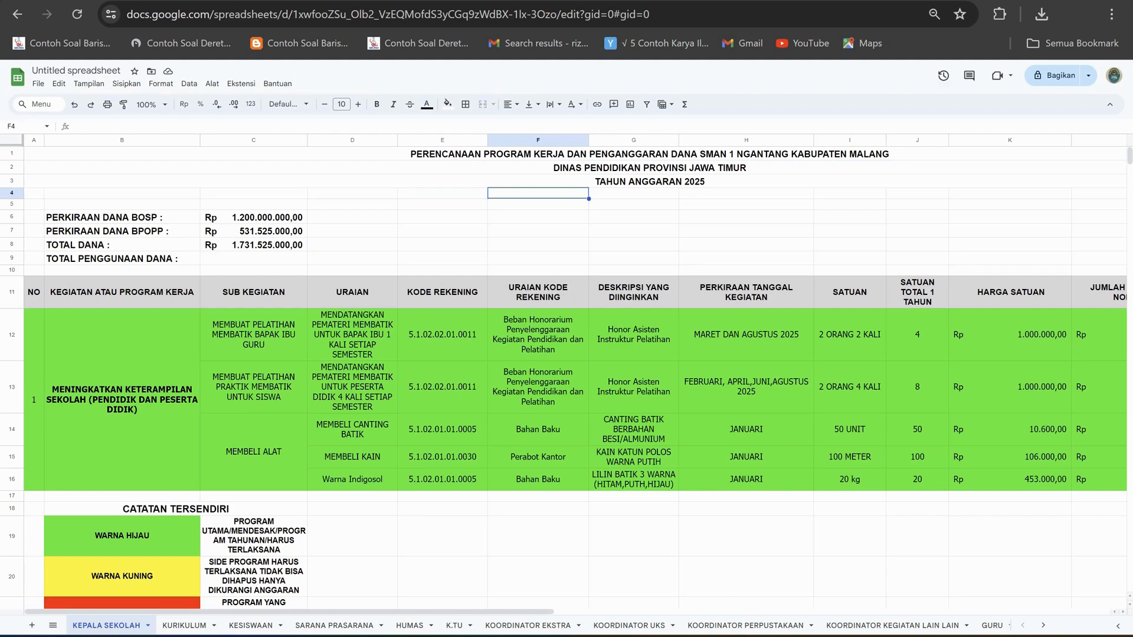
pyautogui.click(650, 182)
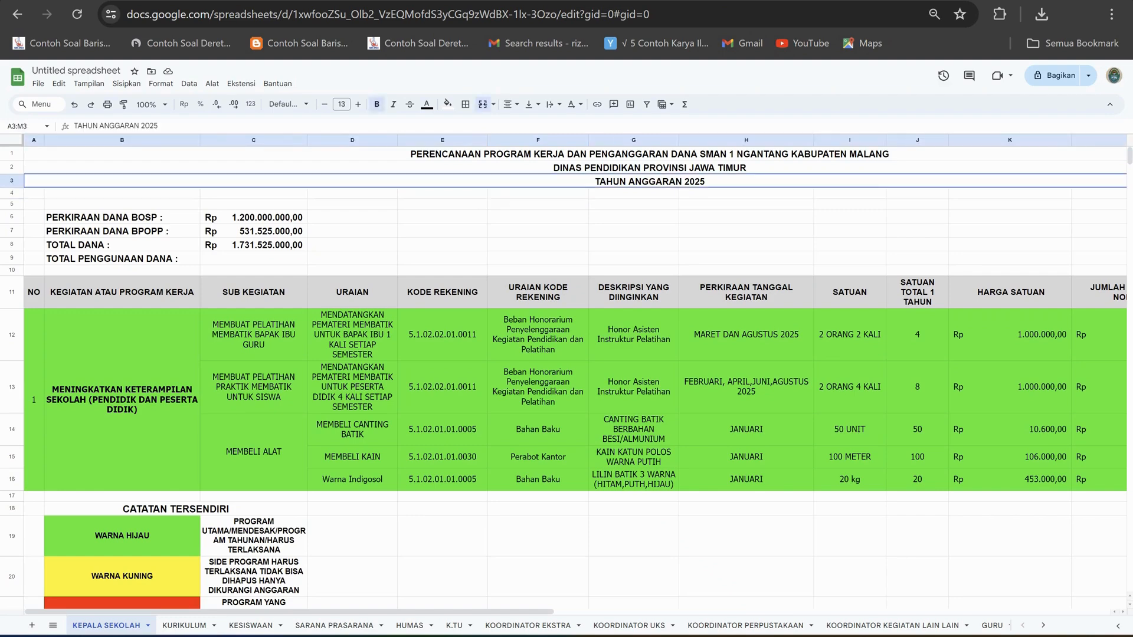
# Look over the activity table's columns and the CATATAN TERSENDIRI colour legend below it.
pyautogui.click(442, 217)
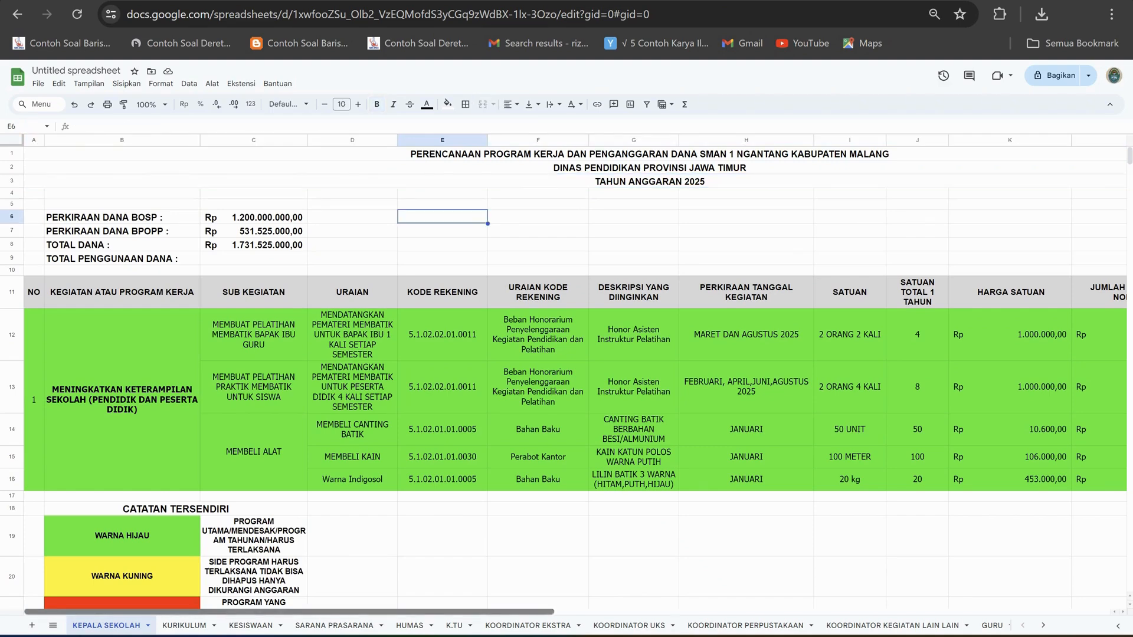
pyautogui.hscroll(5, 575, 376)
pyautogui.hscroll(-5, 575, 375)
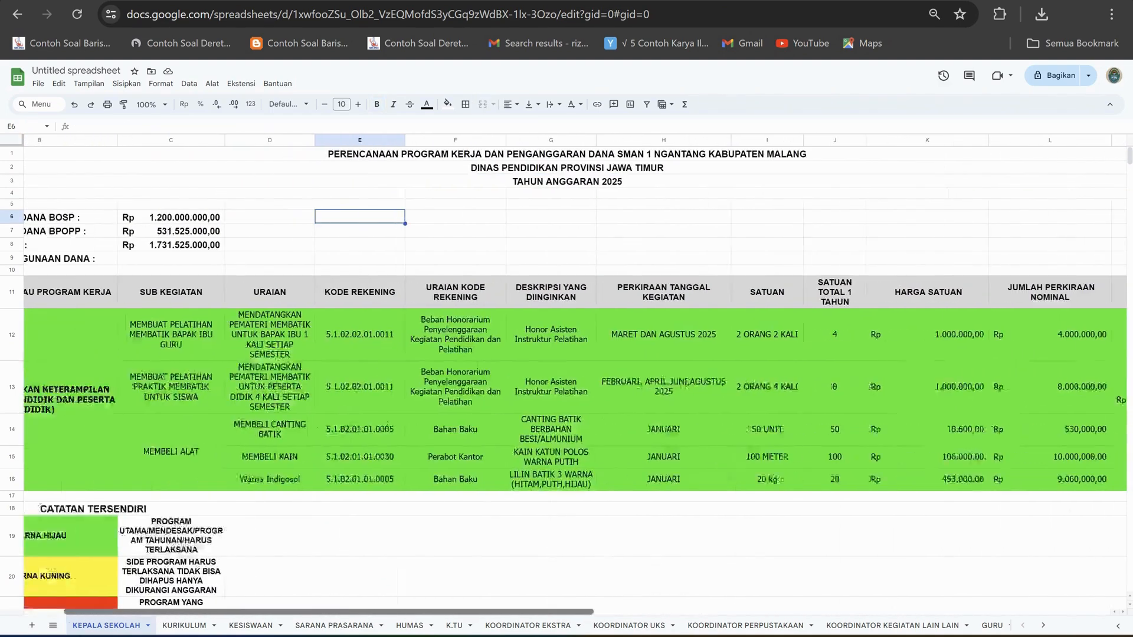
pyautogui.scroll(-2, 576, 375)
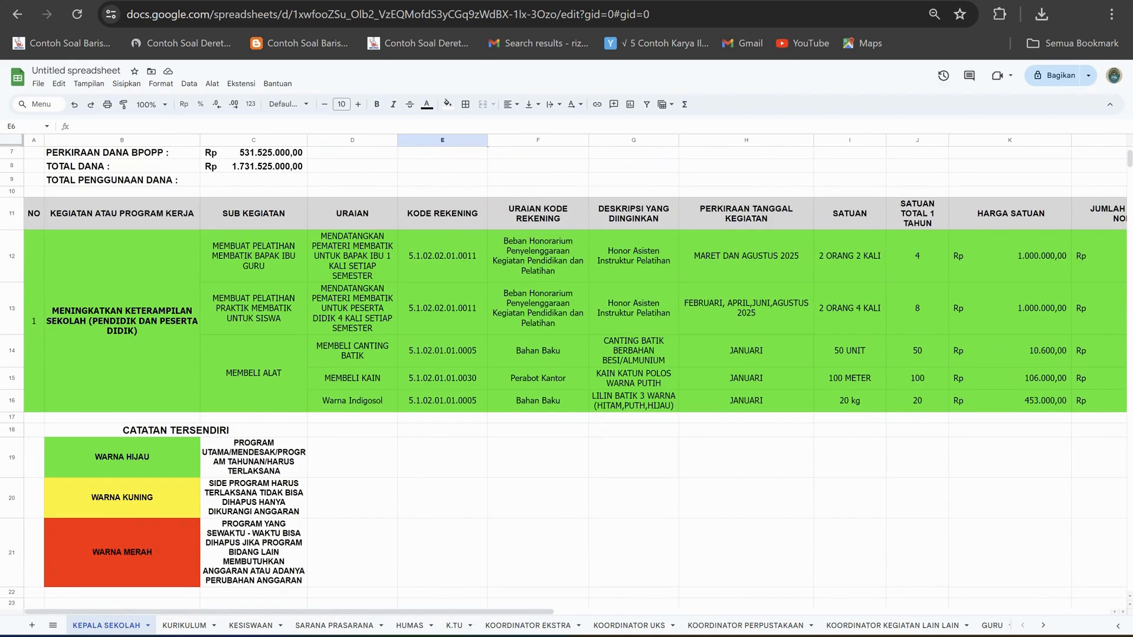
pyautogui.scroll(2, 576, 375)
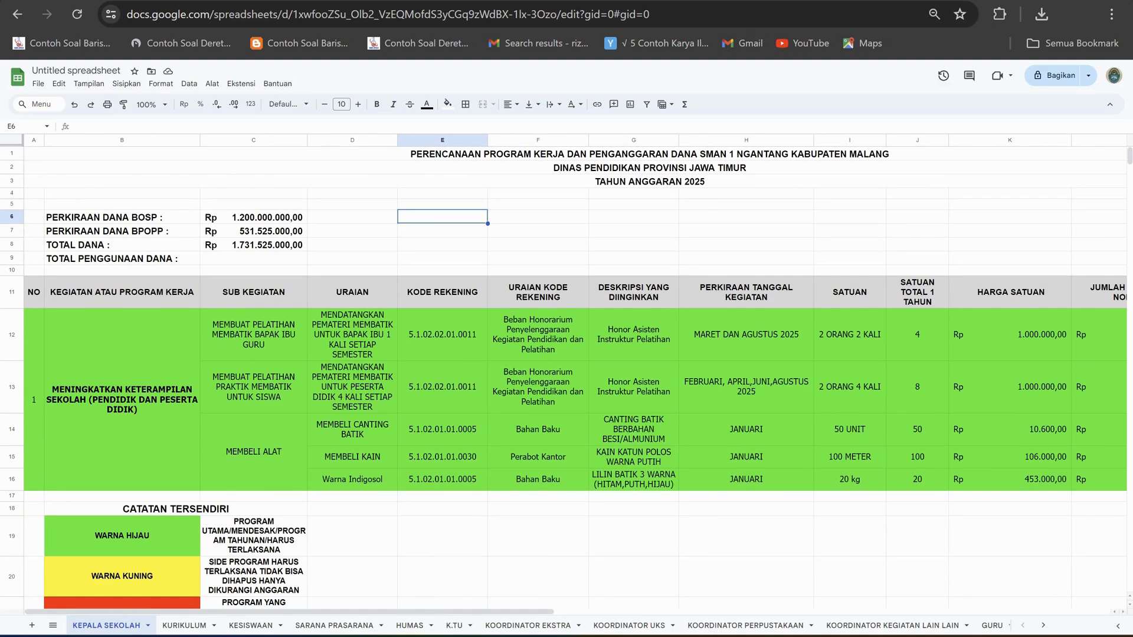
# Inspect the PERKIRAAN DANA BOSP and PERKIRAAN DANA BPOPP rows in the fund summary.
pyautogui.click(122, 217)
pyautogui.click(353, 217)
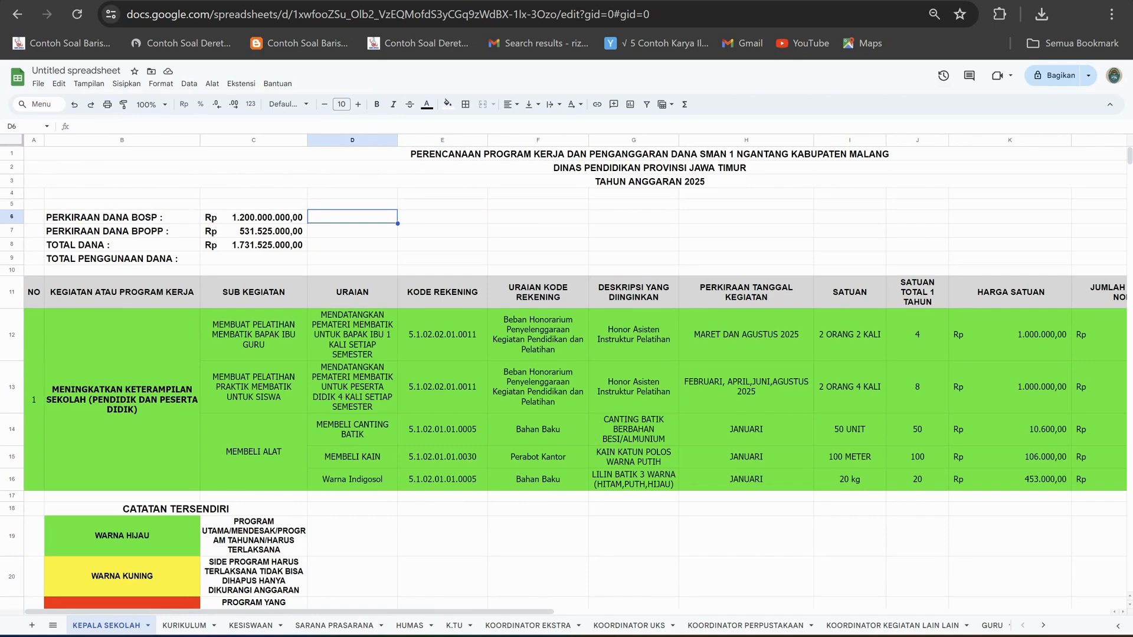
pyautogui.click(122, 232)
pyautogui.click(253, 231)
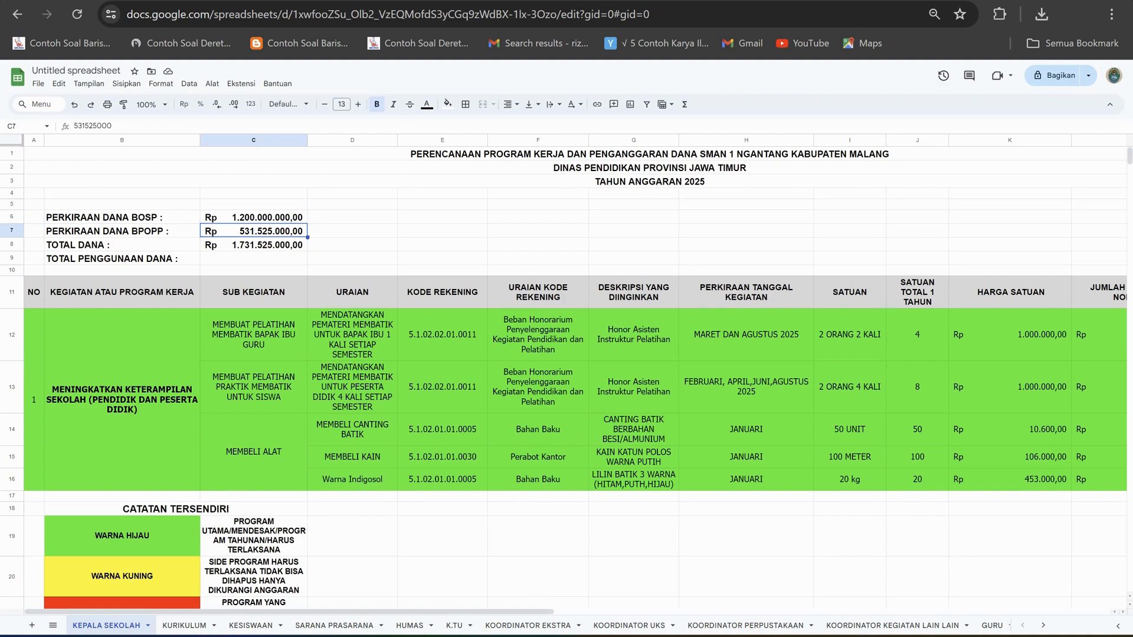
pyautogui.click(352, 231)
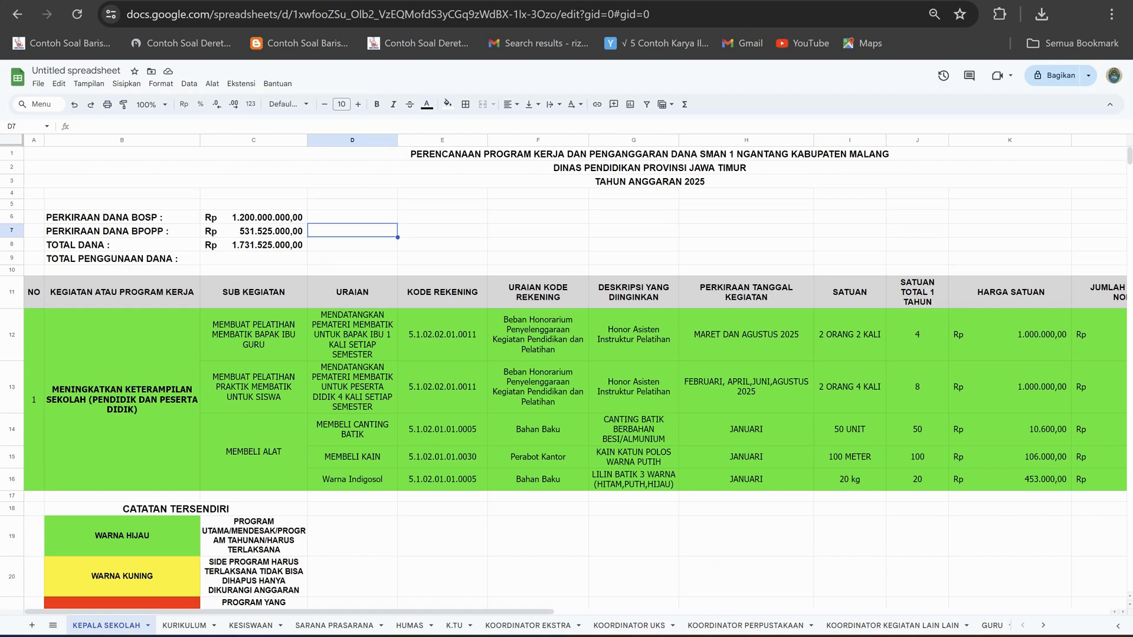
pyautogui.click(650, 182)
pyautogui.click(443, 194)
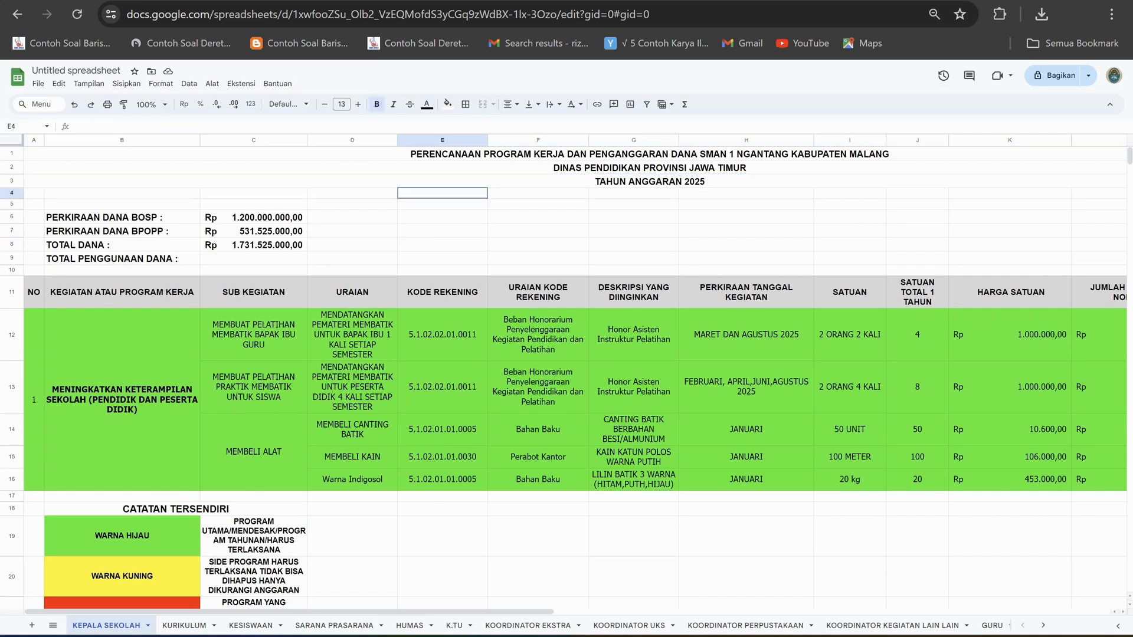
pyautogui.click(538, 217)
pyautogui.click(634, 217)
pyautogui.click(746, 194)
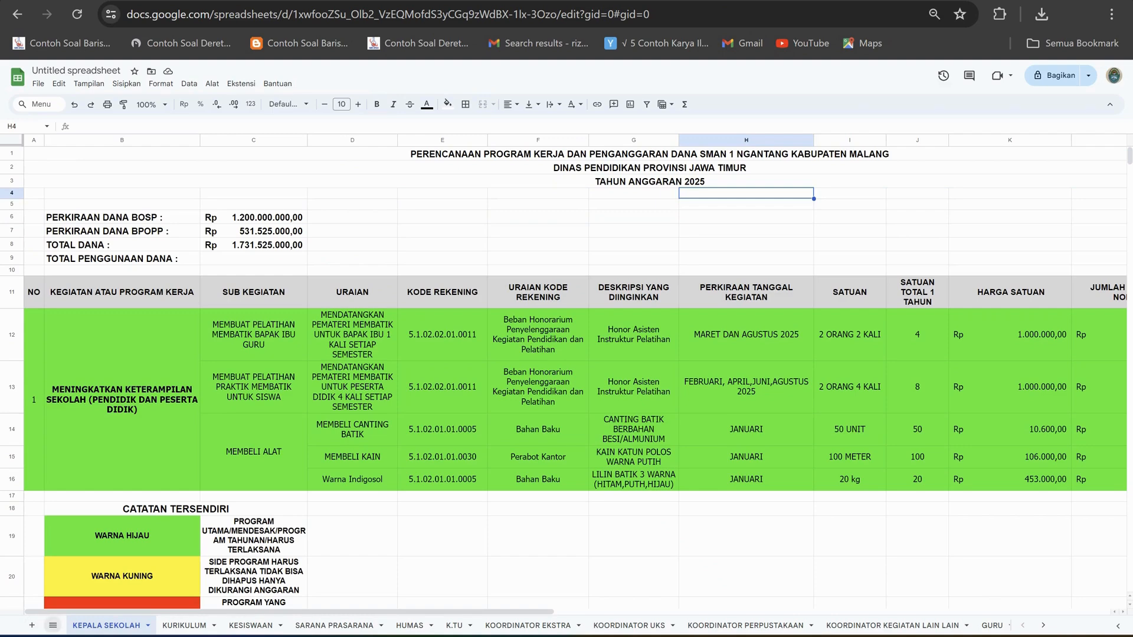
# Review the planning templates on each sheet from KURIKULUM through KOORDINATOR KEGIATAN LAIN LAIN.
pyautogui.click(185, 625)
pyautogui.click(251, 626)
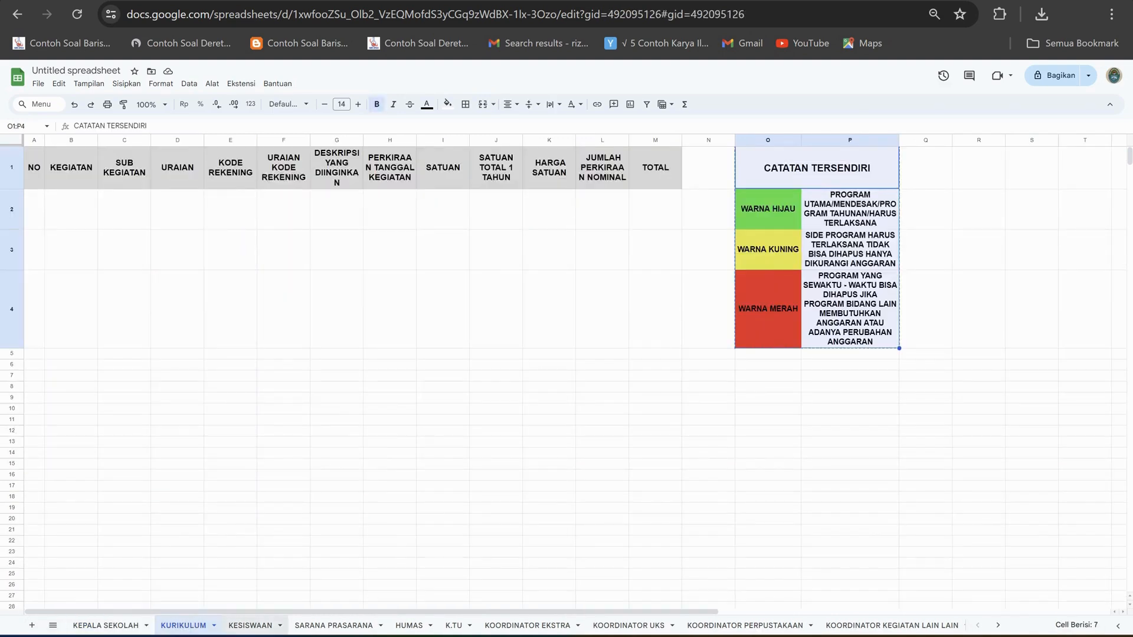
pyautogui.click(334, 626)
pyautogui.click(408, 626)
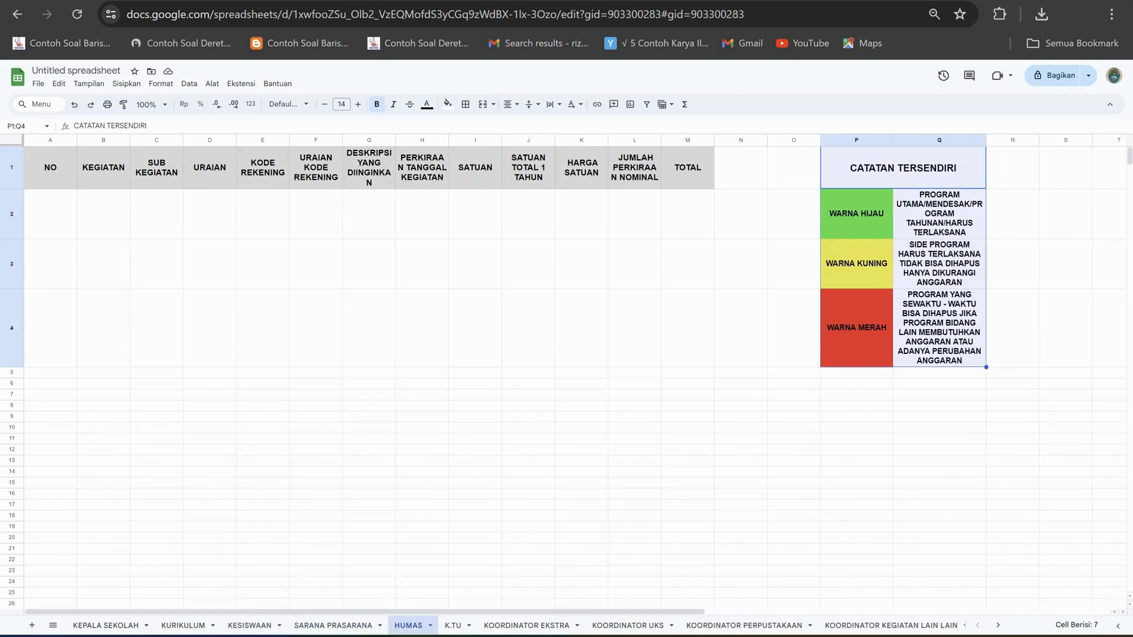
pyautogui.click(453, 625)
pyautogui.click(527, 626)
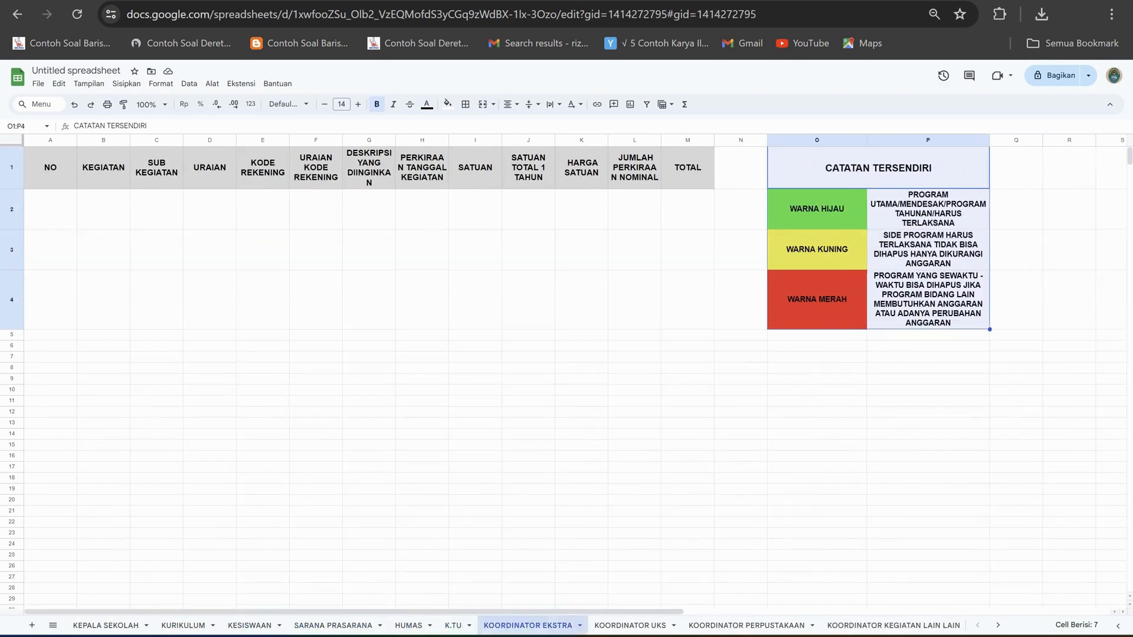
pyautogui.click(628, 626)
pyautogui.click(746, 626)
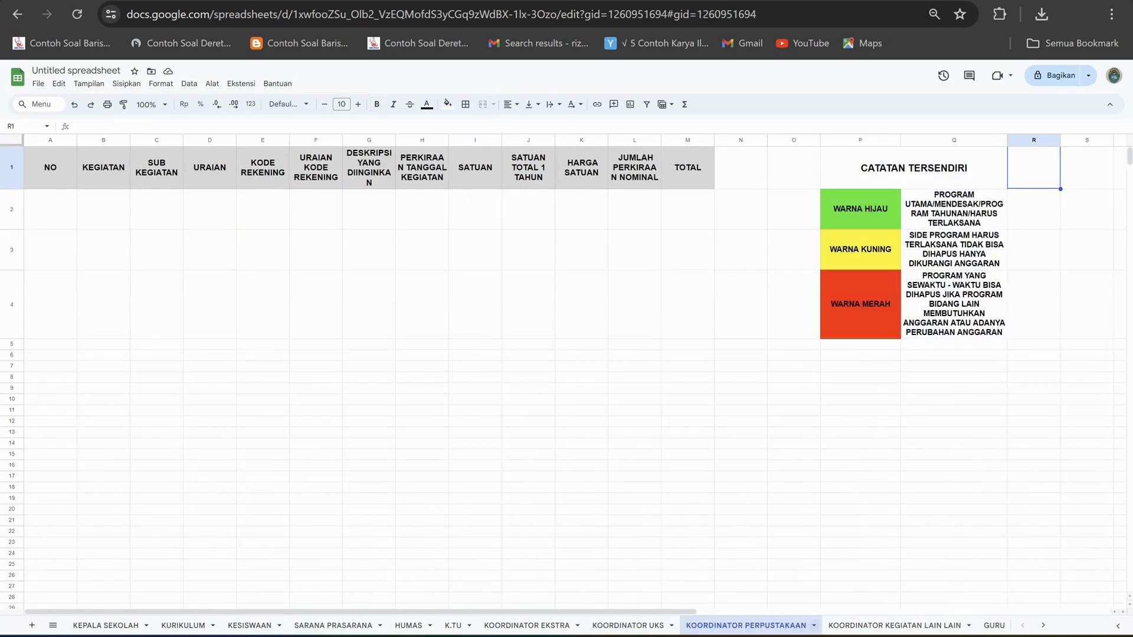
pyautogui.click(893, 626)
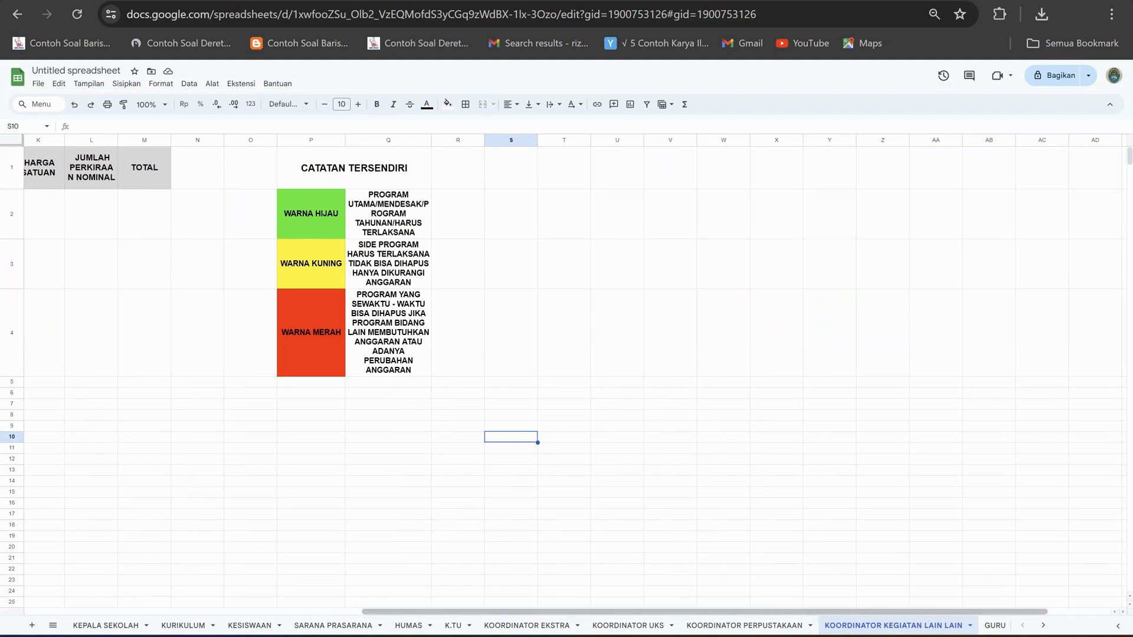
pyautogui.hscroll(-5, 567, 354)
pyautogui.hscroll(-3, 567, 354)
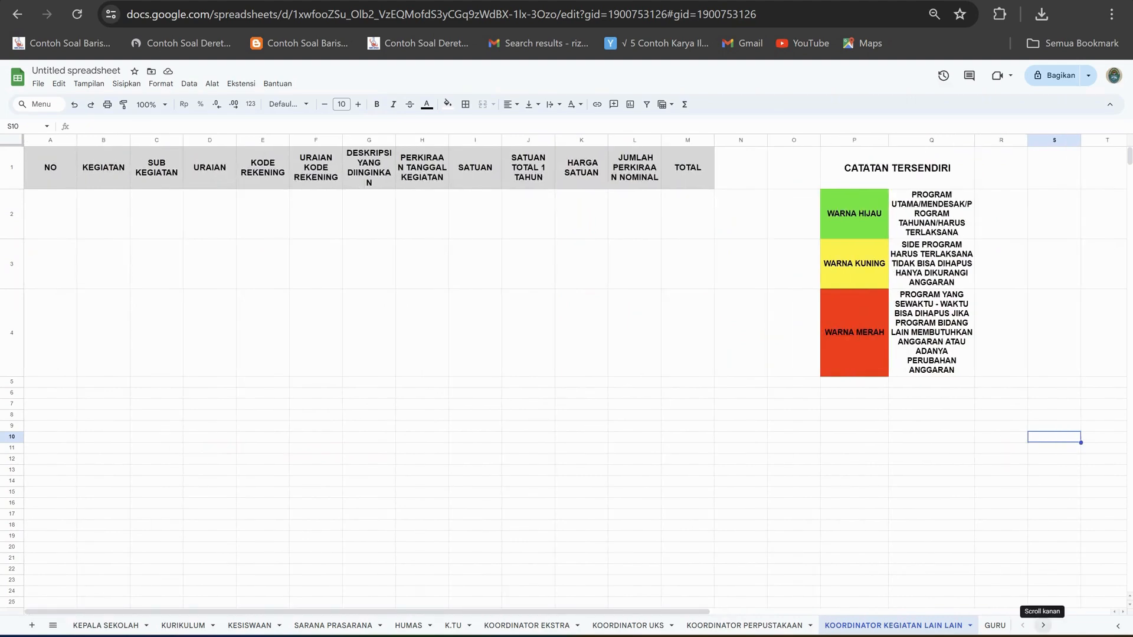
# Check the remaining GURU, KORDINATOR LAB and Sheet12 sheets at the end of the spreadsheet.
pyautogui.click(1044, 625)
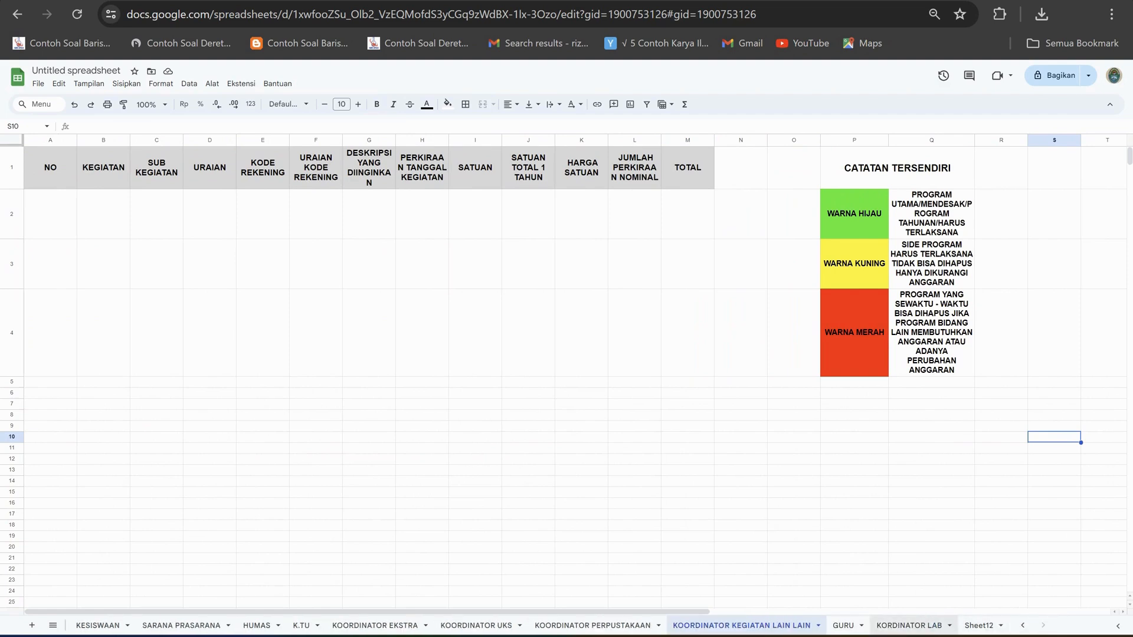
pyautogui.click(844, 625)
pyautogui.click(910, 625)
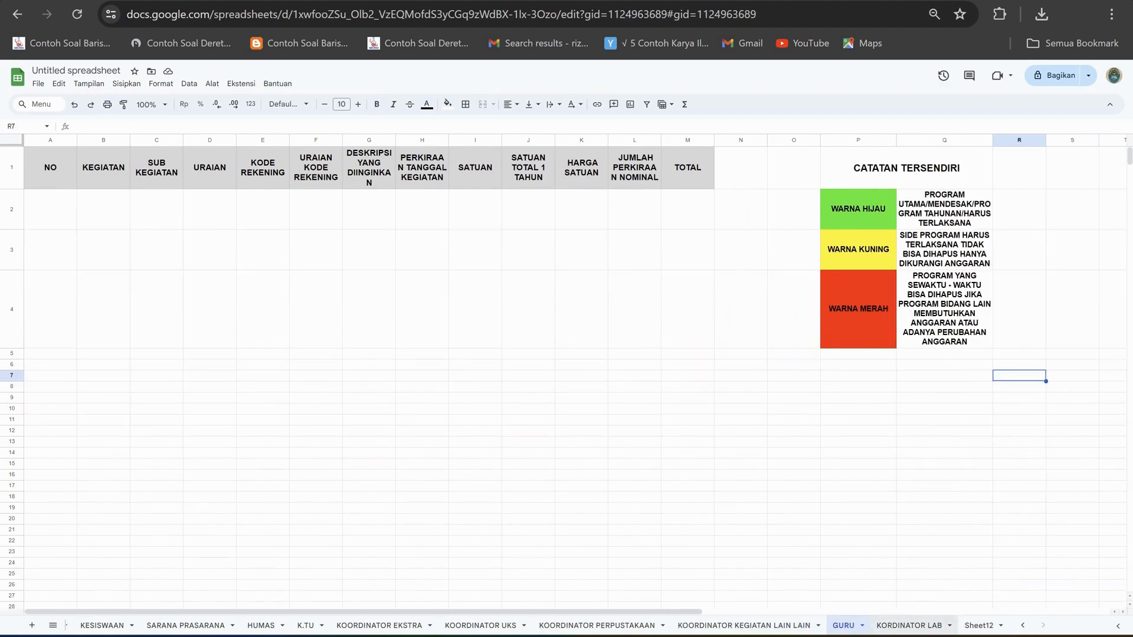
pyautogui.click(981, 626)
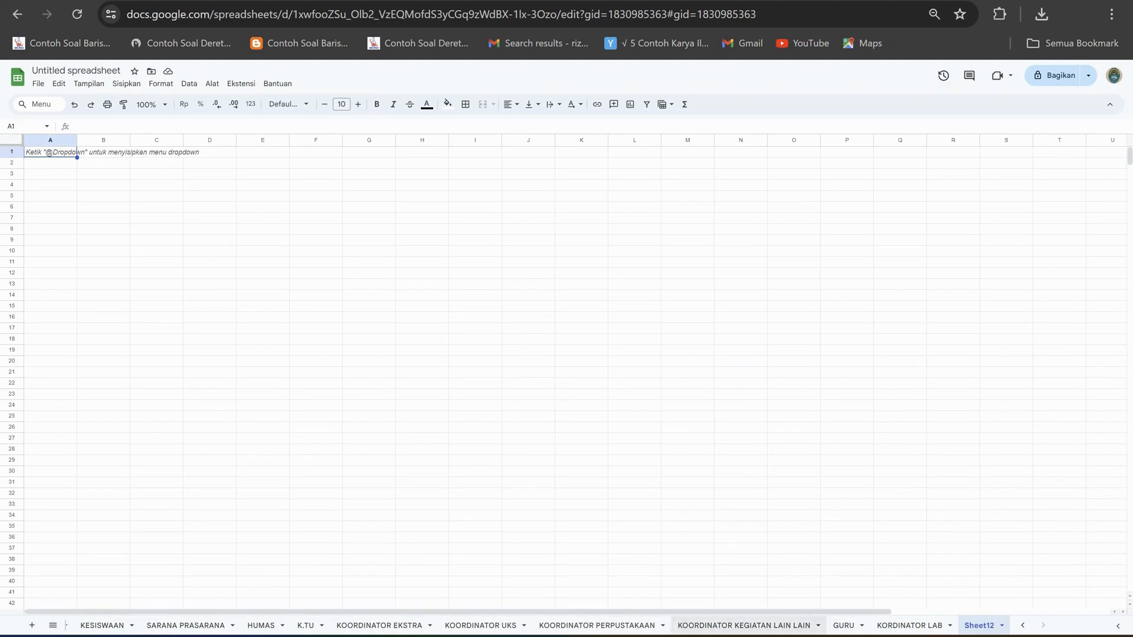
# Return to the KEPALA SEKOLAH sheet using the list of all sheets.
pyautogui.click(52, 625)
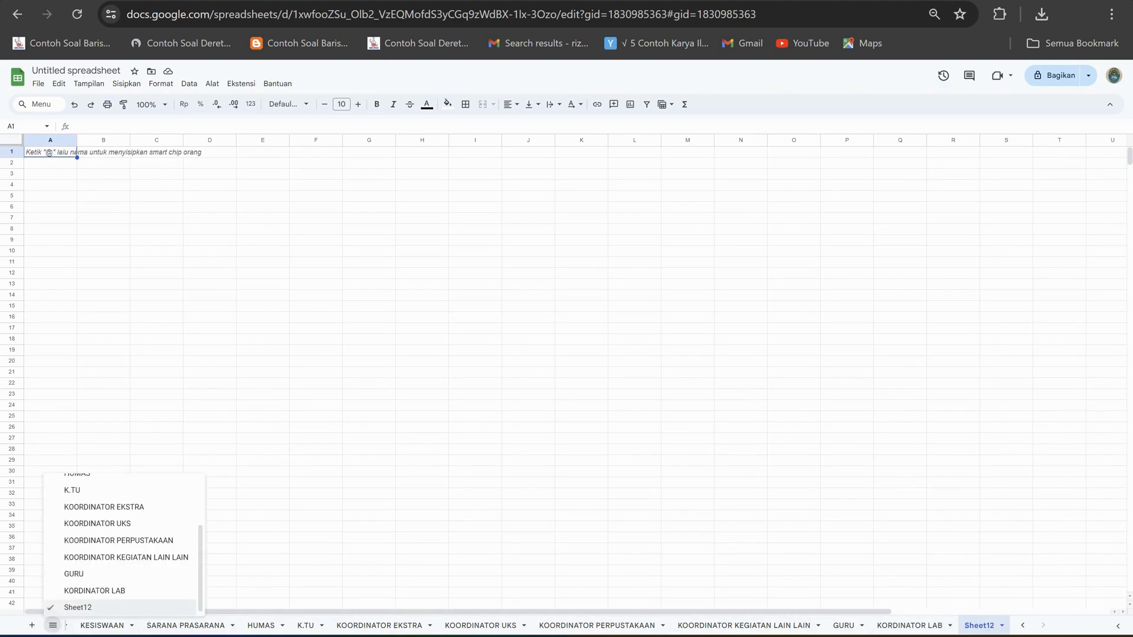
pyautogui.scroll(3, 118, 501)
pyautogui.click(94, 484)
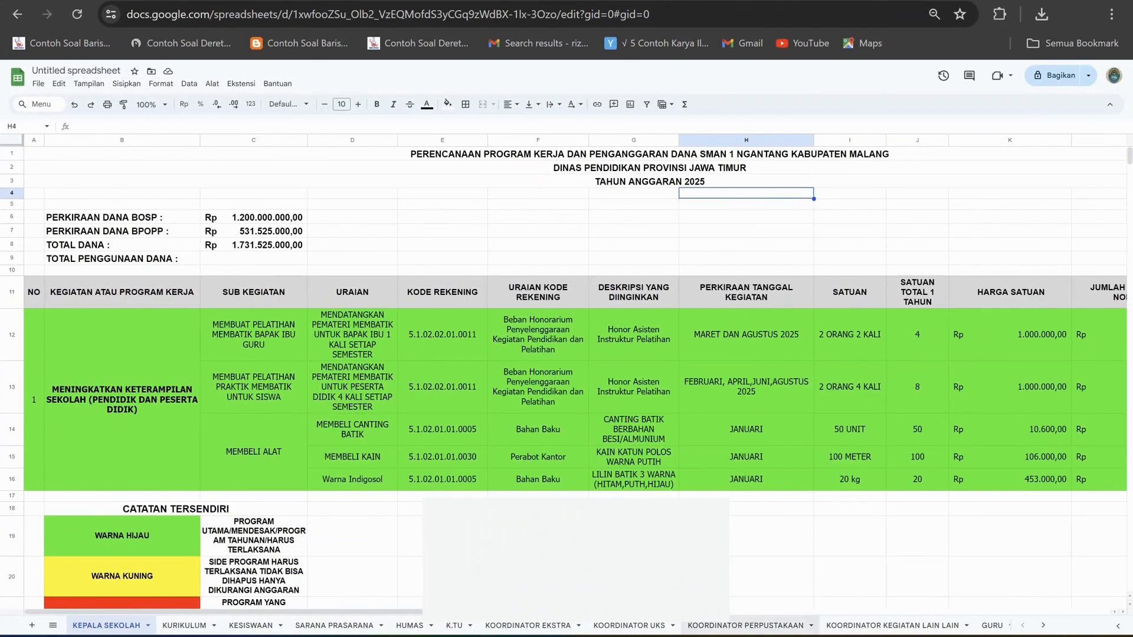
# Switch to the export_excel_ssh_undefined workbook in Excel and browse its item price list from the first rows.
pyautogui.moveTo(750, 636)
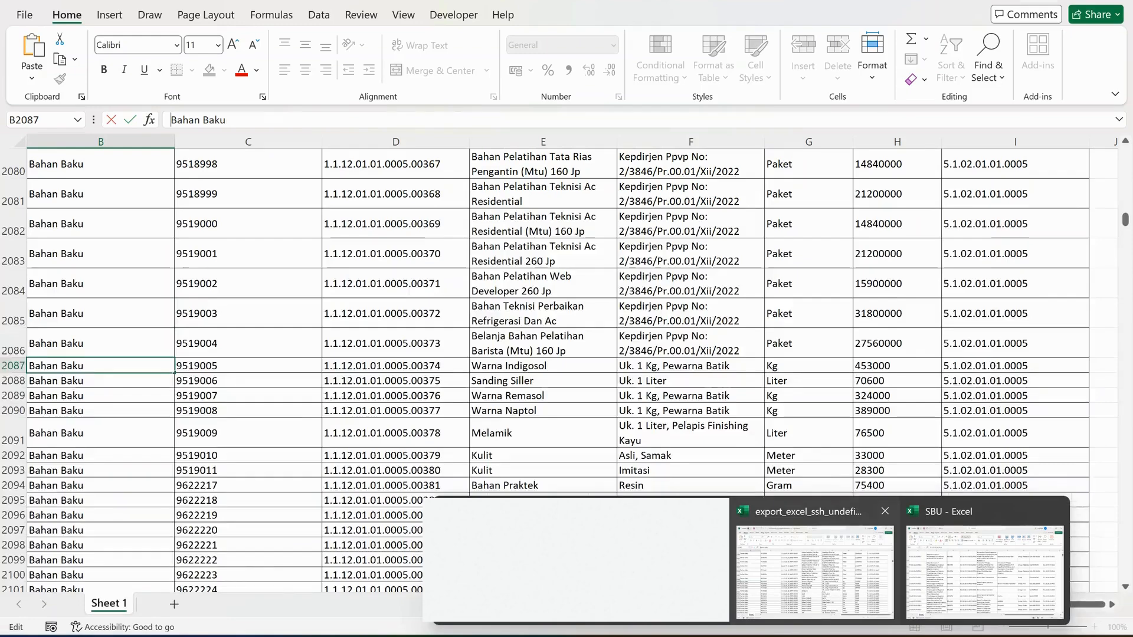
pyautogui.click(814, 572)
pyautogui.scroll(11, 815, 472)
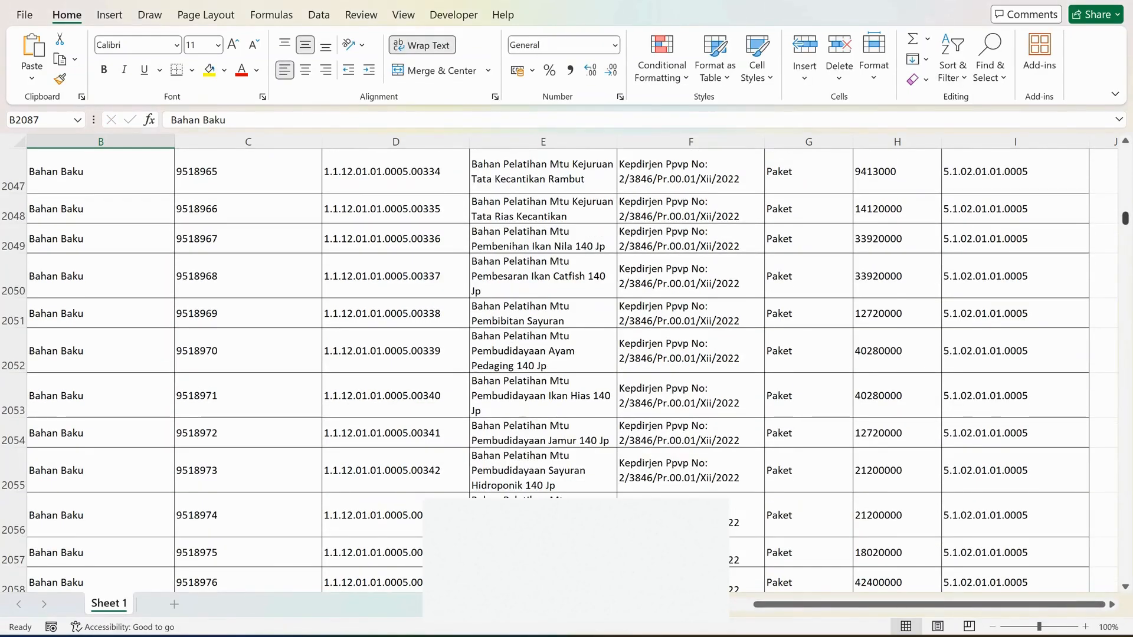
pyautogui.moveTo(1125, 219); pyautogui.dragTo(1125, 155)
pyautogui.scroll(-20, 552, 371)
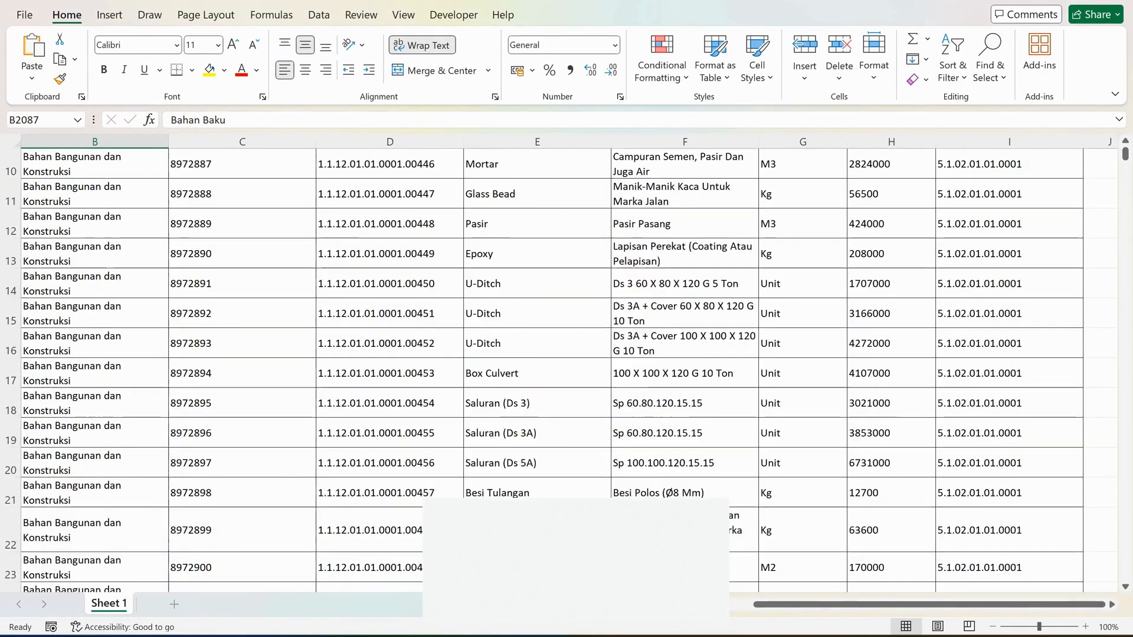
pyautogui.scroll(-5, 552, 371)
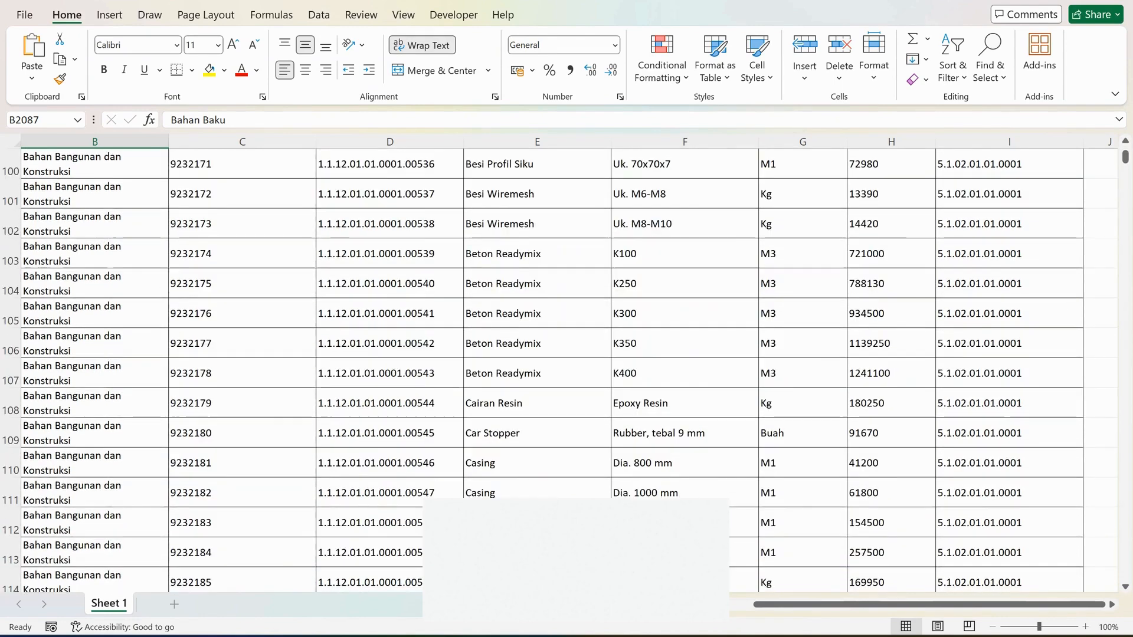
# View the SBU workbook, and return to the item list in the export_excel_ssh_undefined workbook.
pyautogui.moveTo(751, 635)
pyautogui.click(985, 571)
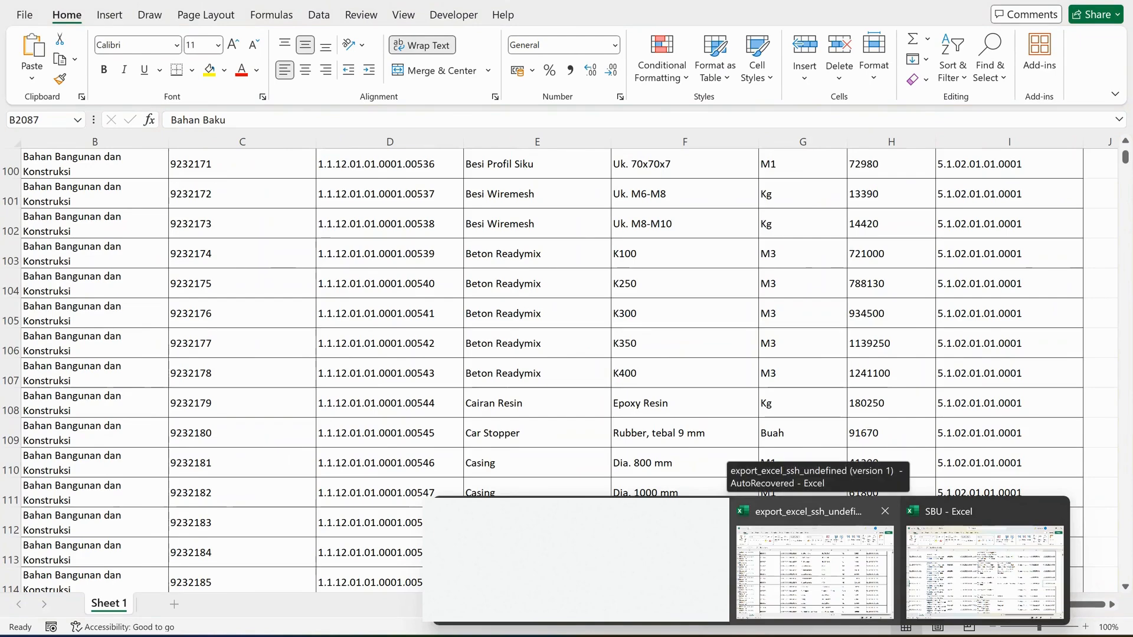
pyautogui.click(814, 568)
pyautogui.scroll(19, 553, 371)
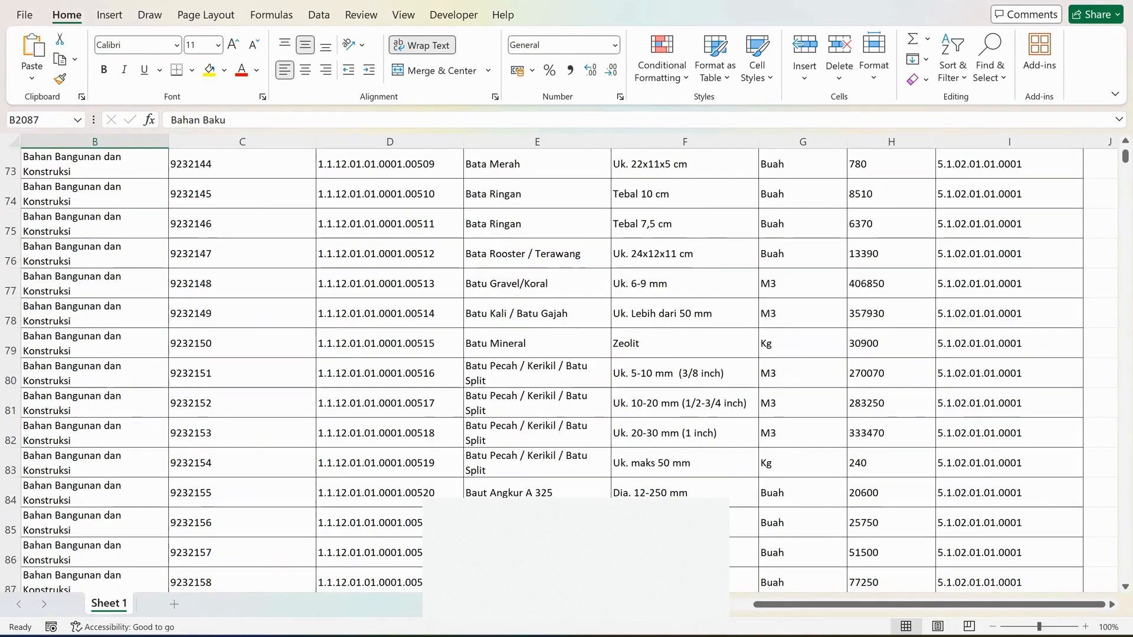
# Review the item price list's columns from KODE KELOMPOK BARANG to KODE REKENING, with a brief check of the SBU workbook.
pyautogui.scroll(14, 553, 370)
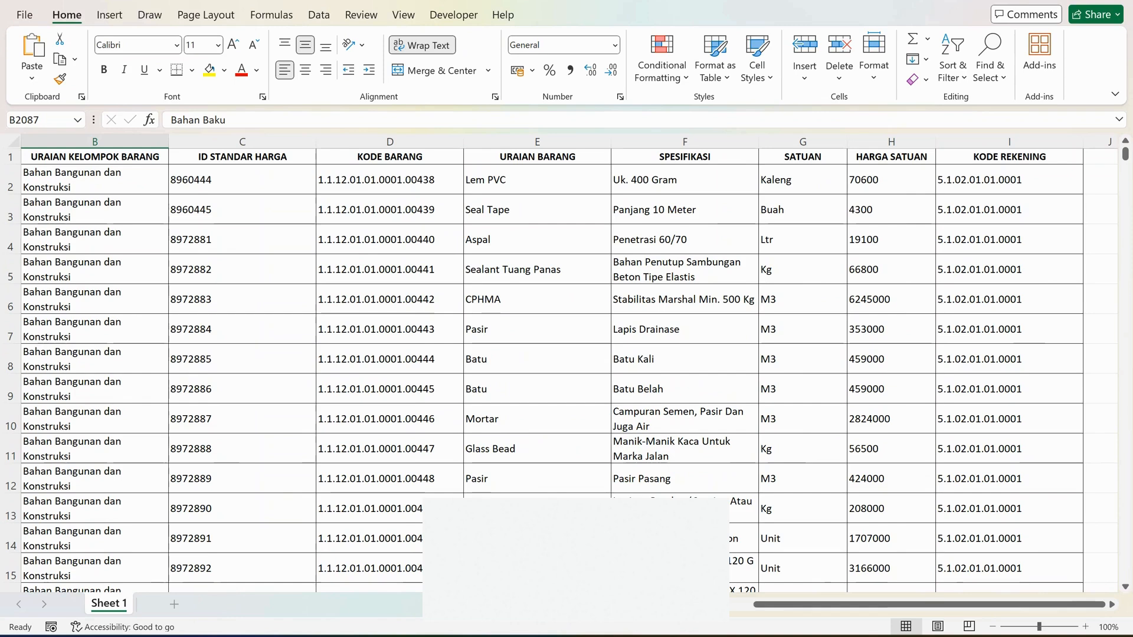
pyautogui.moveTo(767, 605); pyautogui.dragTo(738, 604)
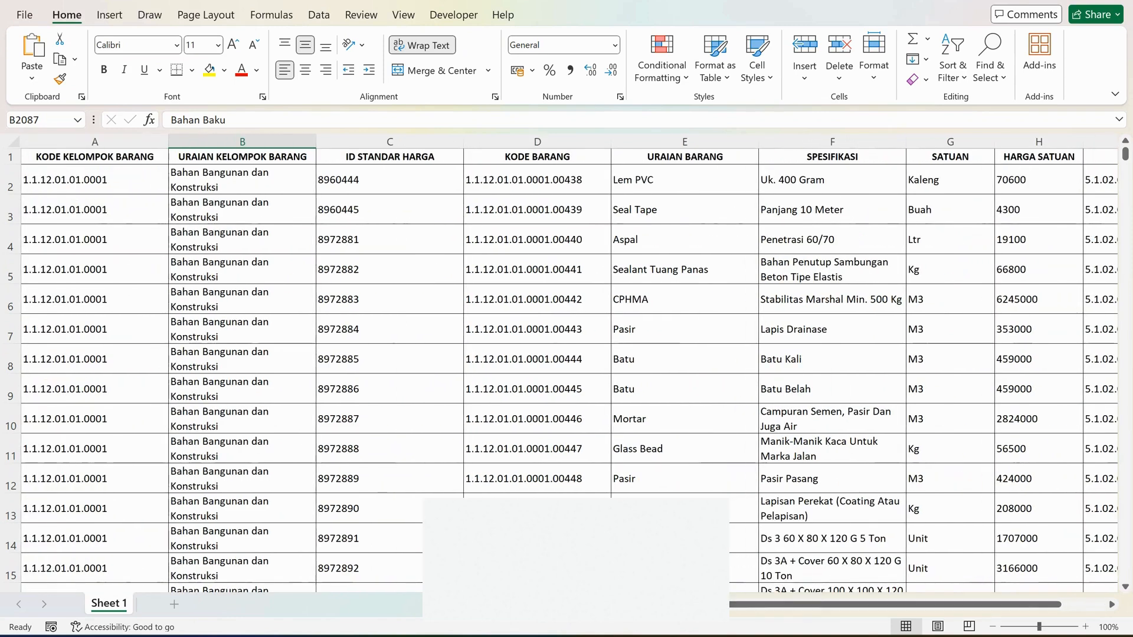
pyautogui.moveTo(752, 636)
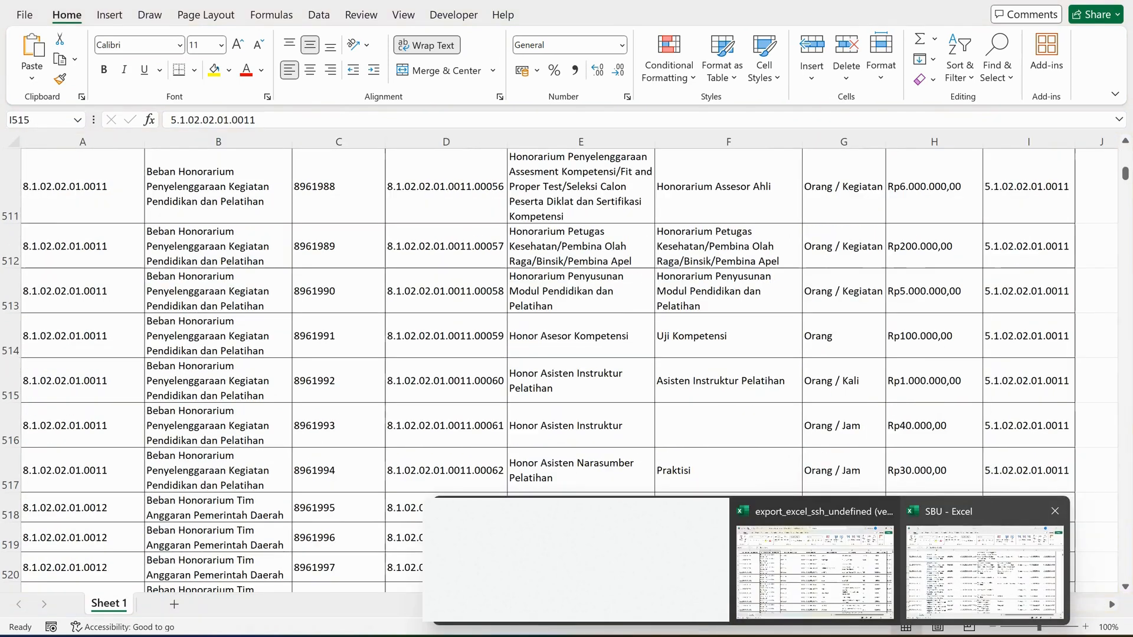
pyautogui.click(985, 571)
pyautogui.click(815, 570)
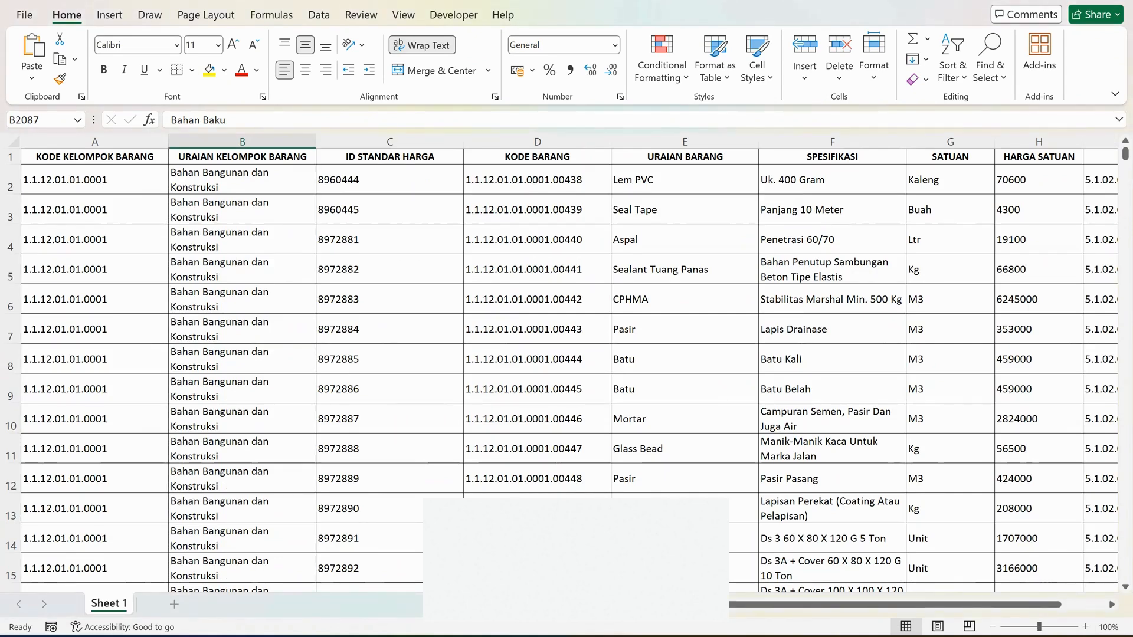
pyautogui.moveTo(767, 605); pyautogui.dragTo(812, 604)
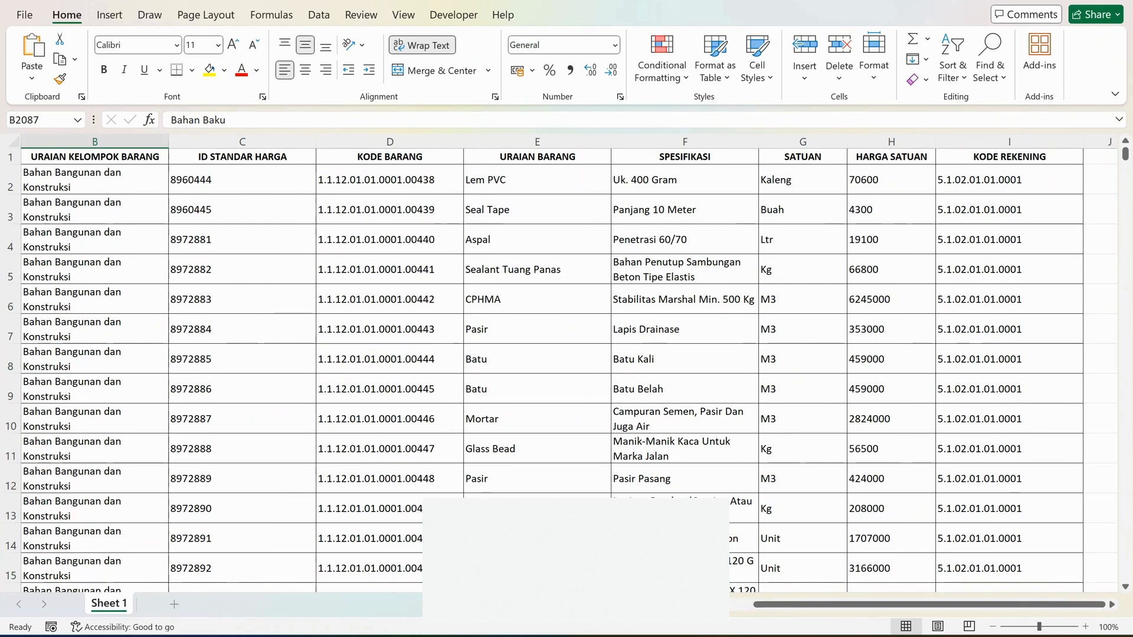
pyautogui.moveTo(813, 604); pyautogui.dragTo(768, 604)
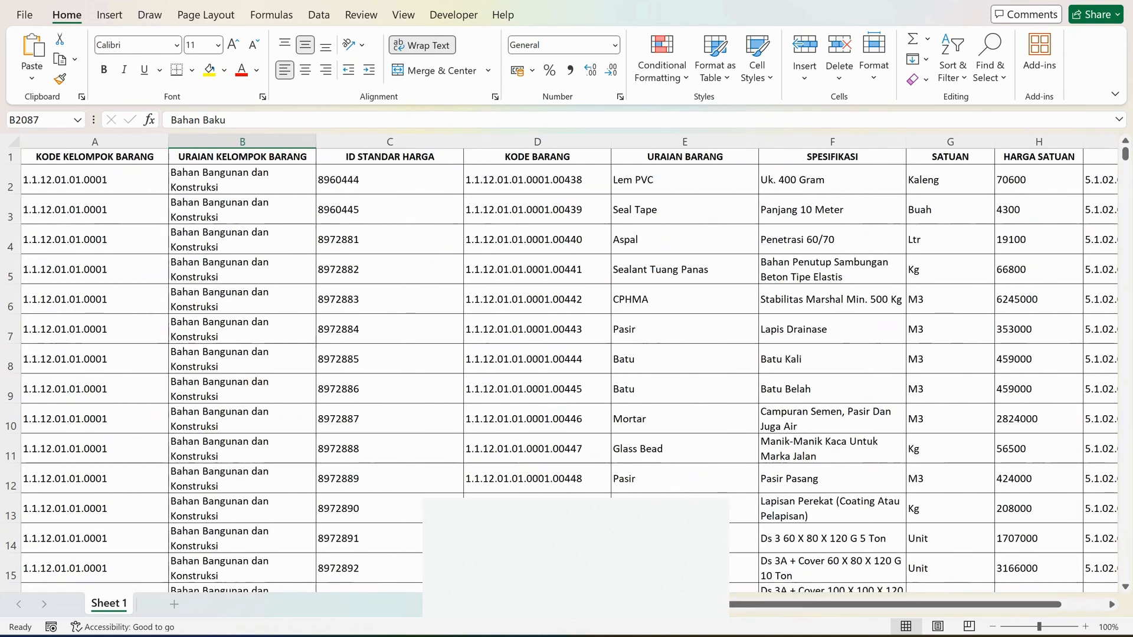
# Select the Batu item for Batu Kali, preview the SBU workbook, and return to the export_excel_ssh_undefined workbook.
pyautogui.moveTo(752, 636)
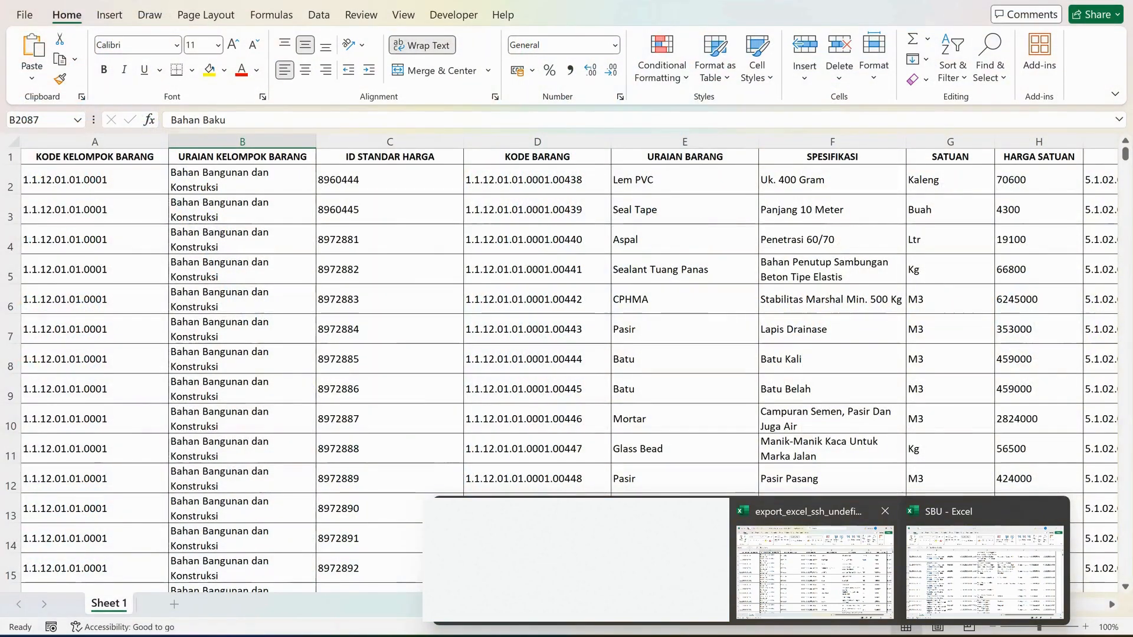
pyautogui.click(685, 359)
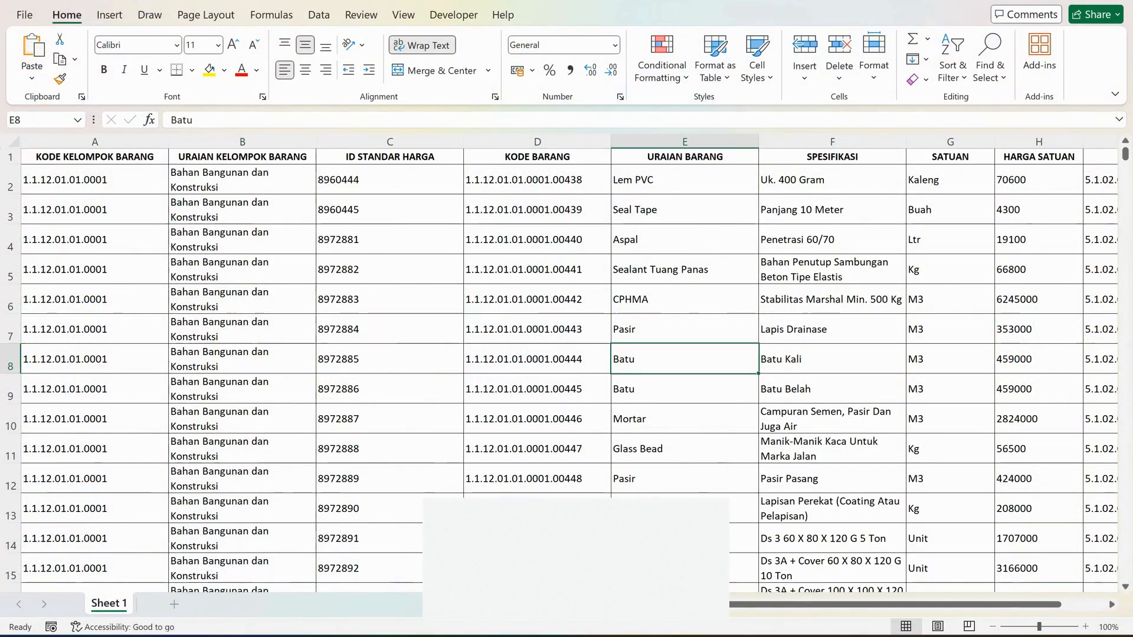
pyautogui.moveTo(752, 636)
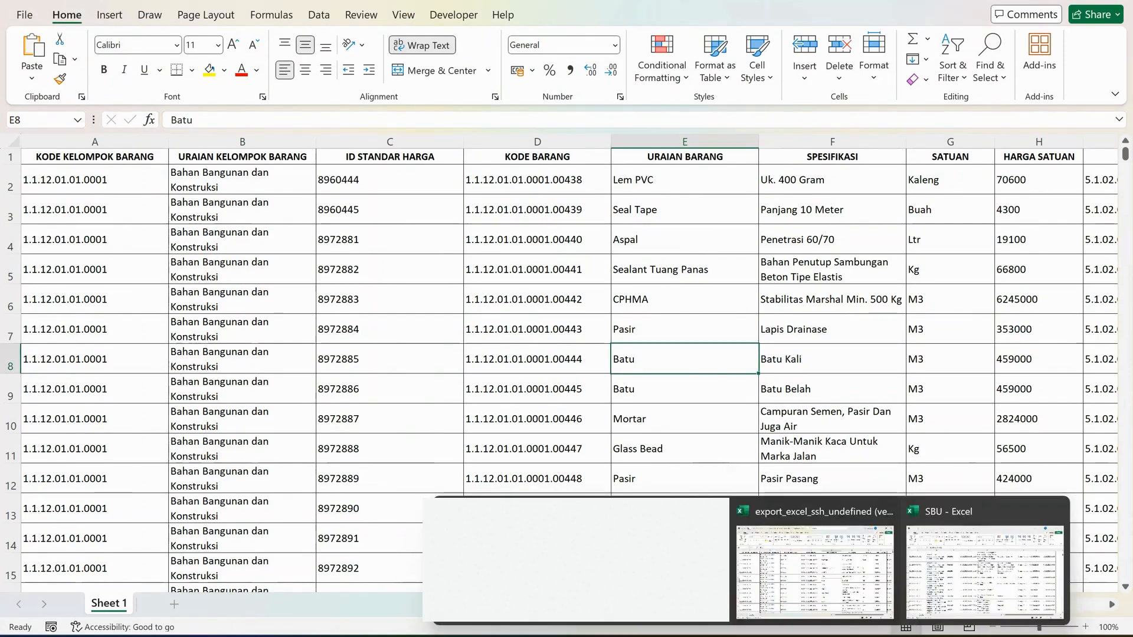
pyautogui.click(984, 572)
pyautogui.moveTo(752, 636)
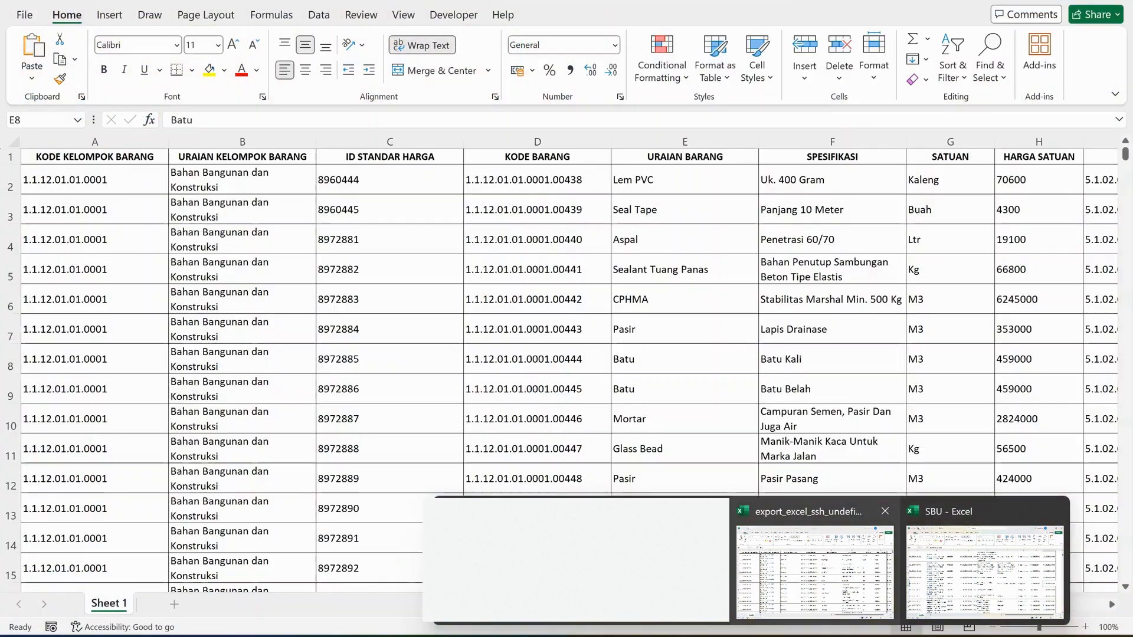
pyautogui.click(814, 567)
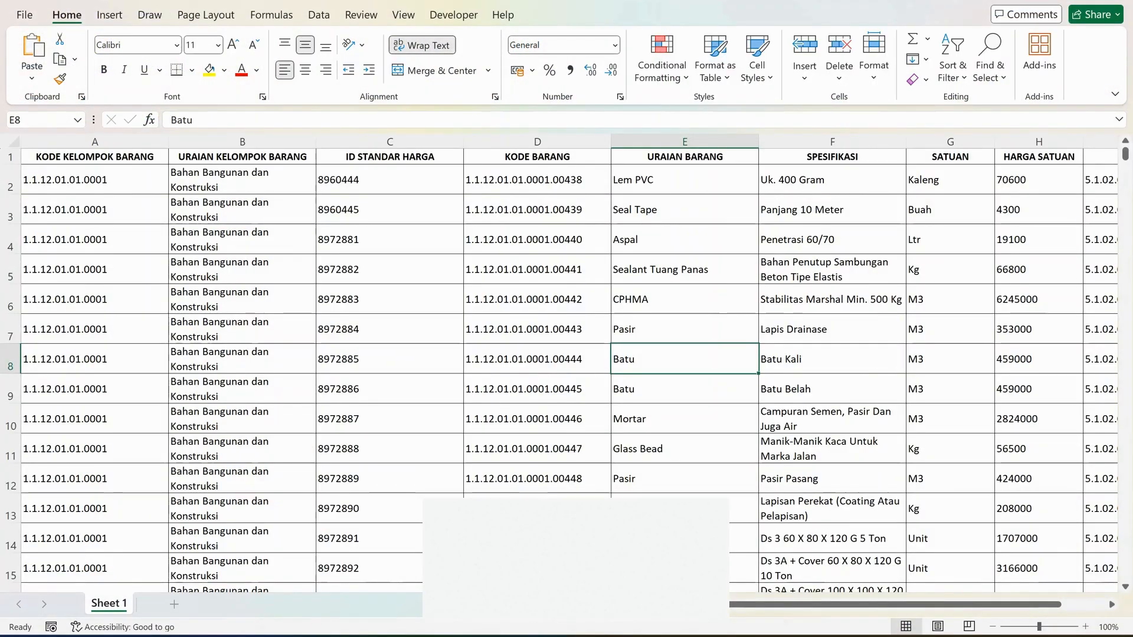
# Browse the Bahan Bangunan dan Konstruksi items from the first rows down to the Beton Readymix and Casing entries.
pyautogui.scroll(-6, 567, 354)
pyautogui.scroll(6, 566, 354)
pyautogui.scroll(1, 566, 354)
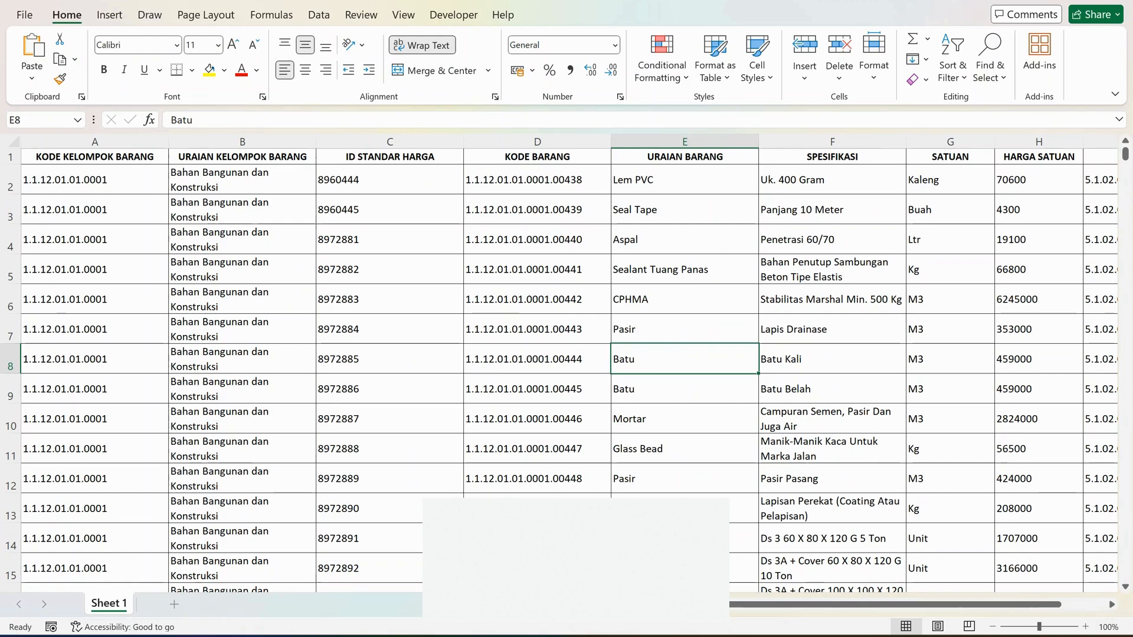
pyautogui.scroll(-20, 567, 371)
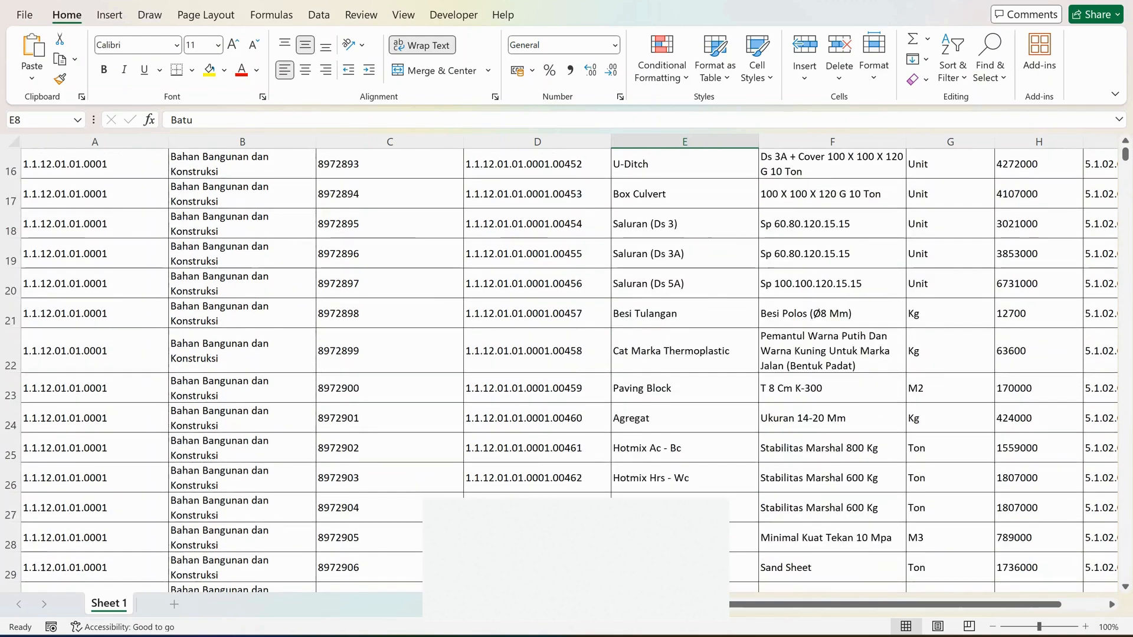
pyautogui.scroll(-9, 567, 371)
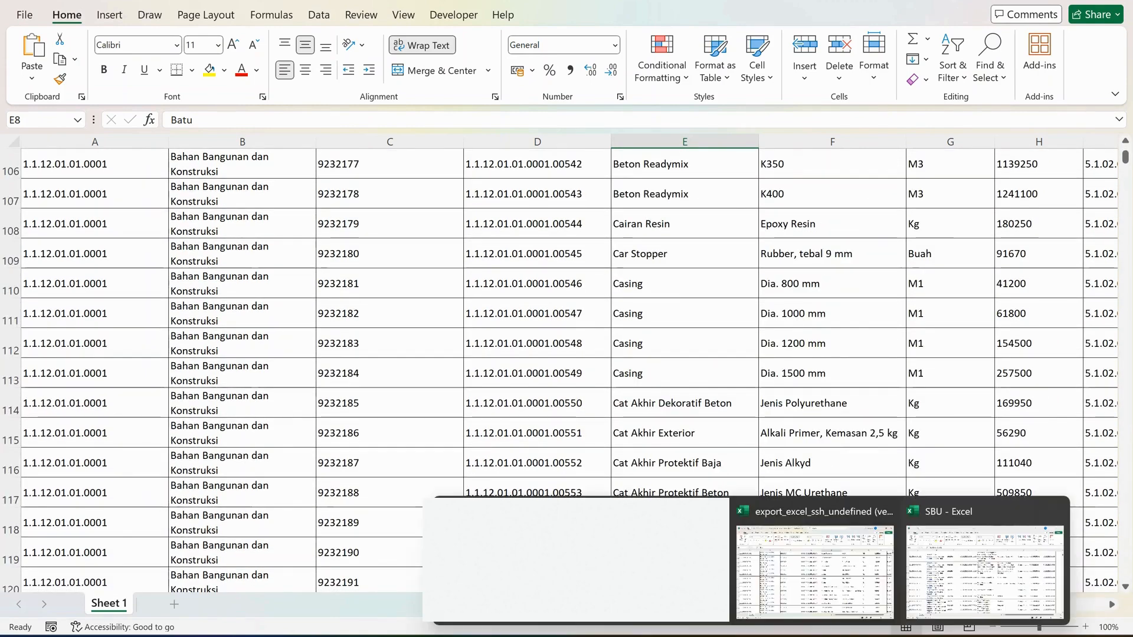
# Switch to the SBU workbook and browse its honorarium and meeting meal rates back to the Honor Operator SIPD / SMEP rows.
pyautogui.click(985, 572)
pyautogui.scroll(18, 566, 370)
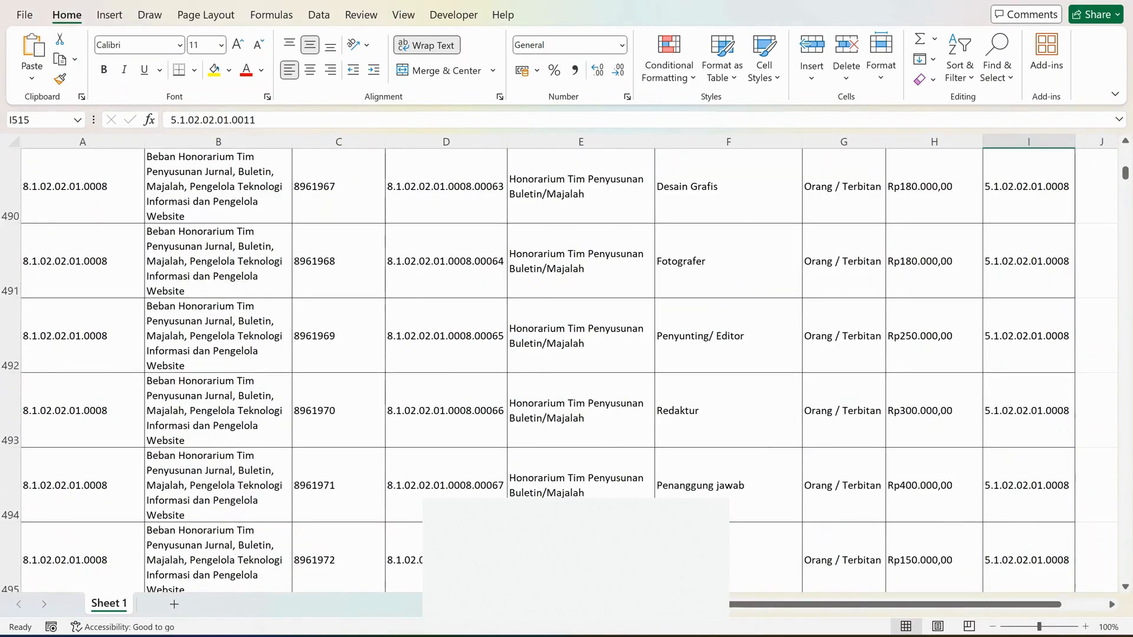
pyautogui.scroll(18, 566, 370)
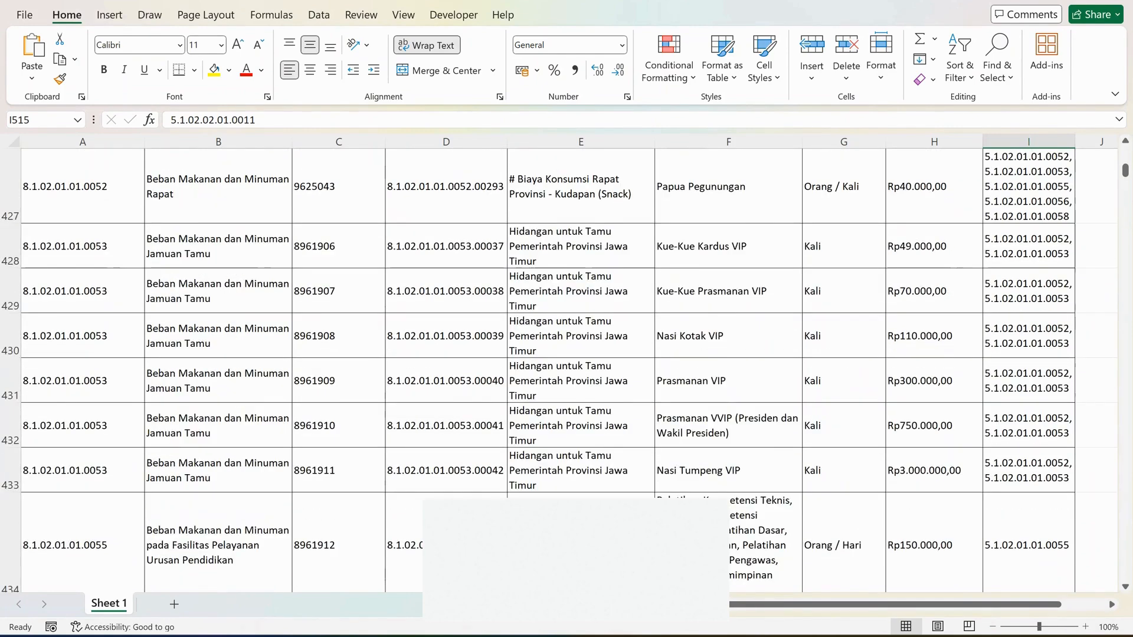
pyautogui.scroll(20, 566, 371)
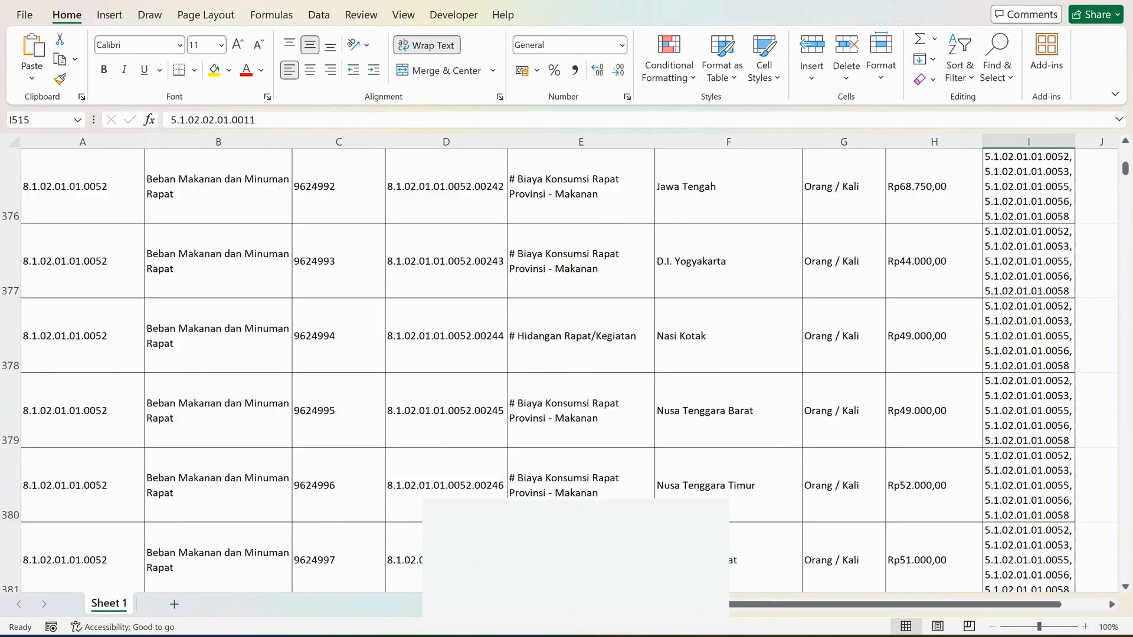
pyautogui.scroll(20, 567, 371)
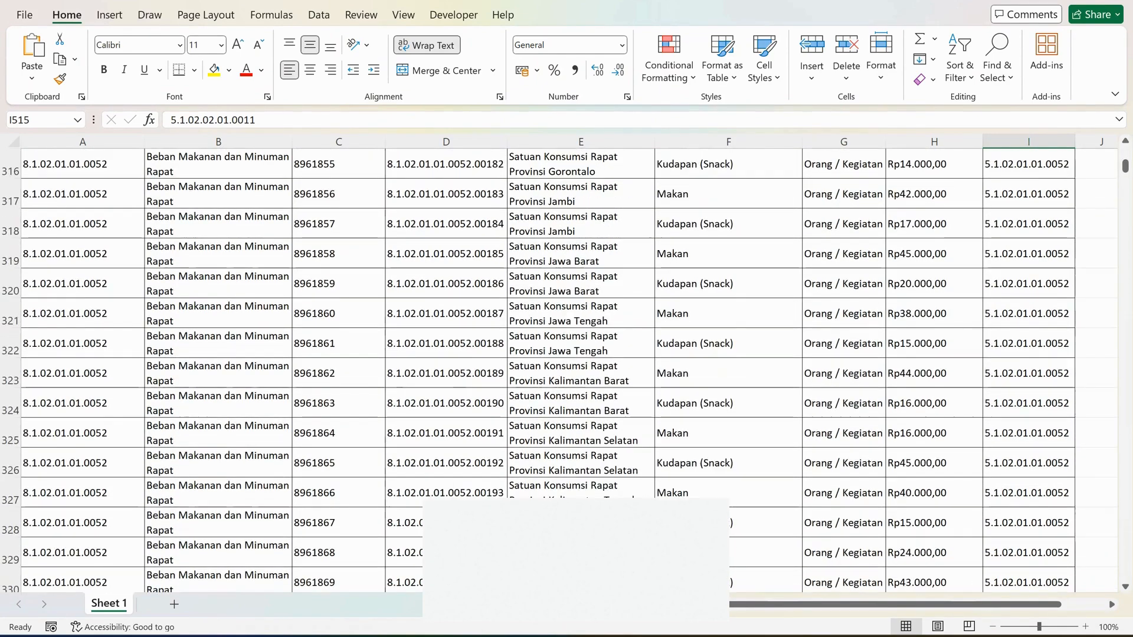
pyautogui.scroll(9, 566, 371)
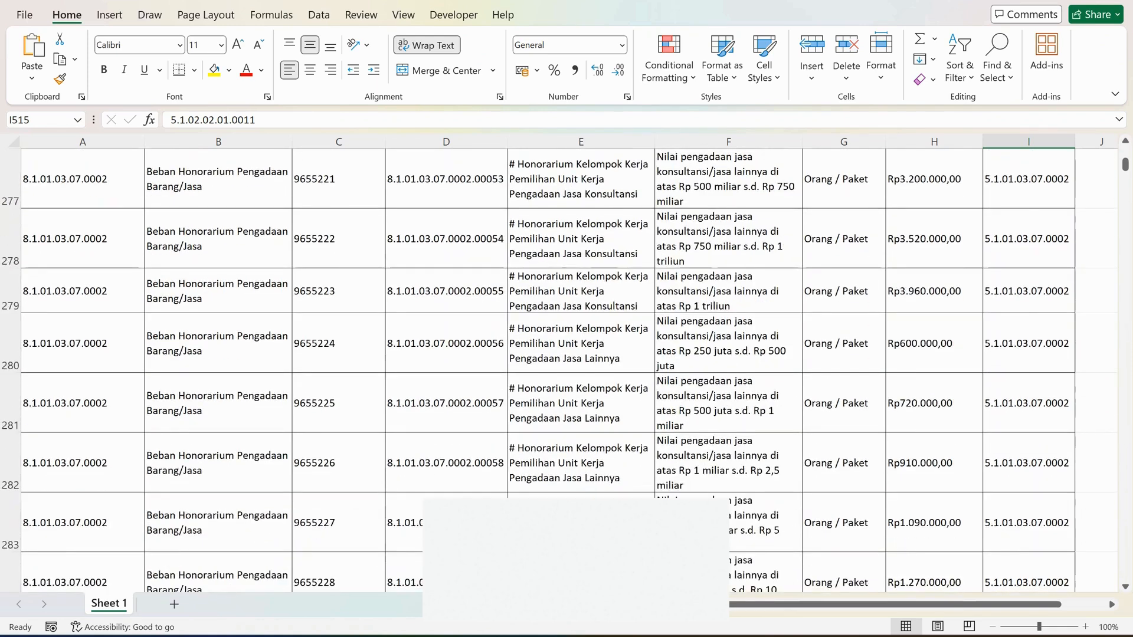
pyautogui.scroll(12, 566, 371)
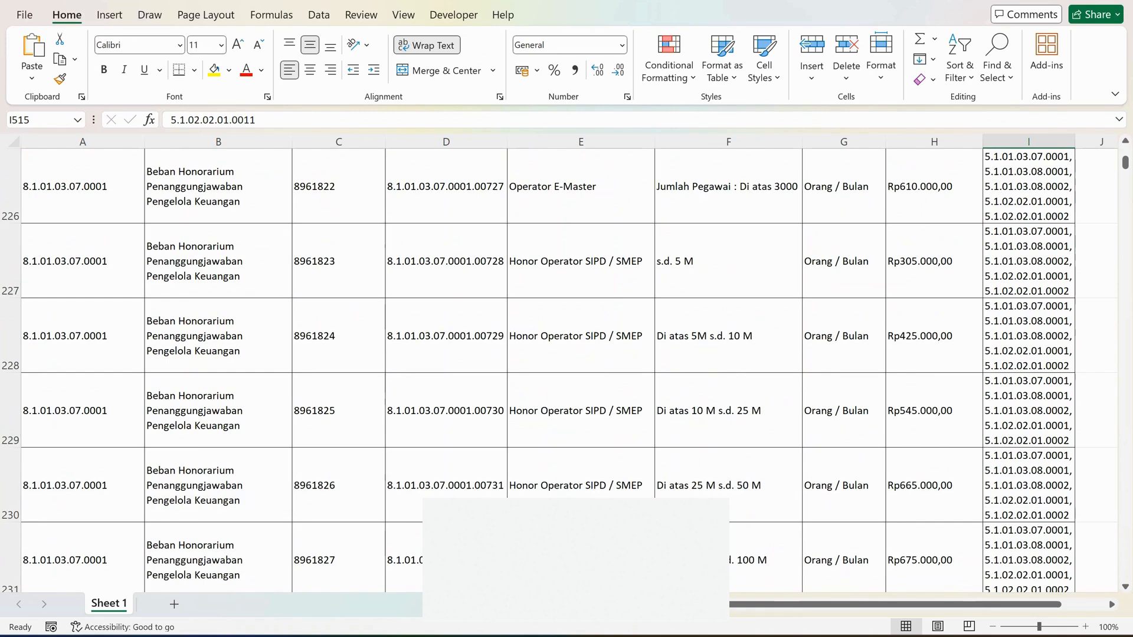
pyautogui.scroll(-1, 566, 370)
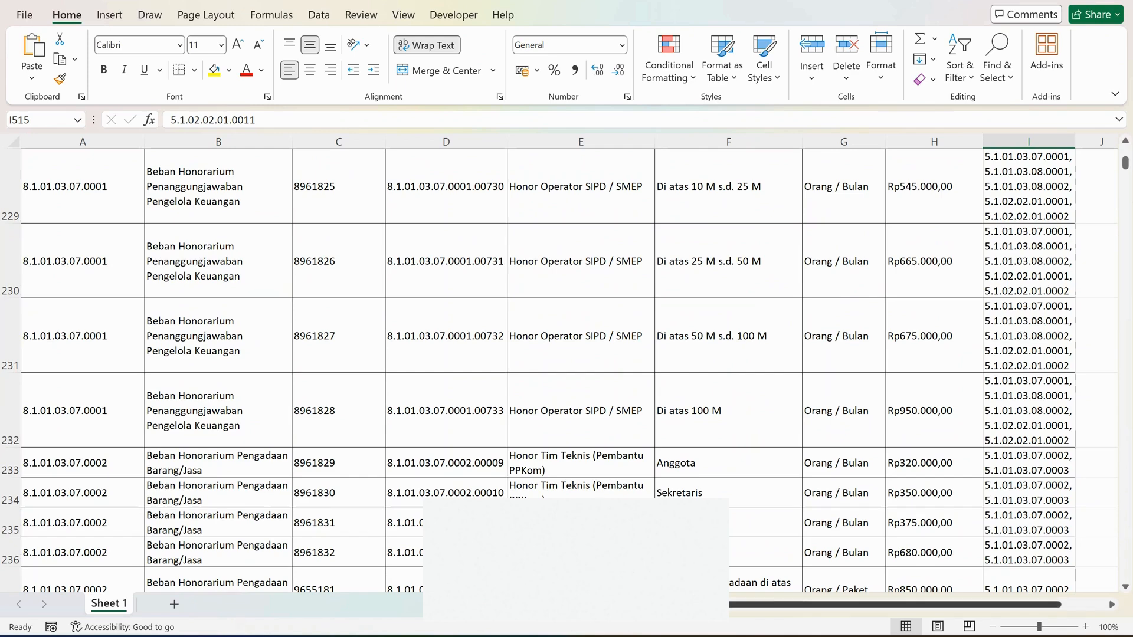
# Switch back to the KEPALA SEKOLAH sheet in Google Sheets and examine the colour notes under CATATAN TERSENDIRI.
pyautogui.click(814, 566)
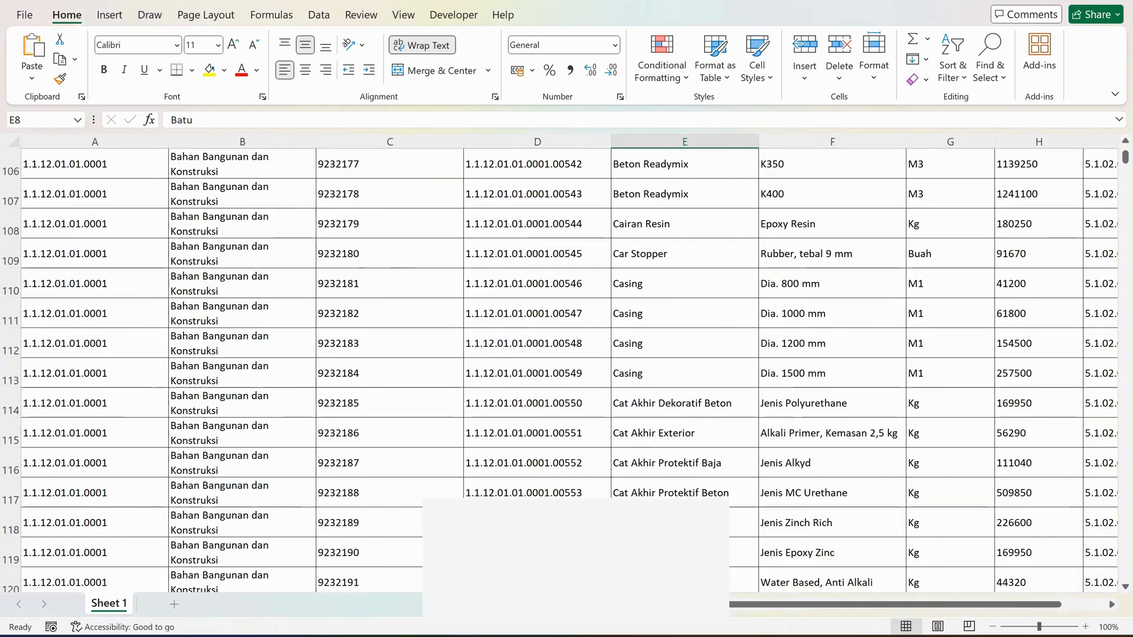
pyautogui.moveTo(718, 636)
pyautogui.moveTo(753, 636)
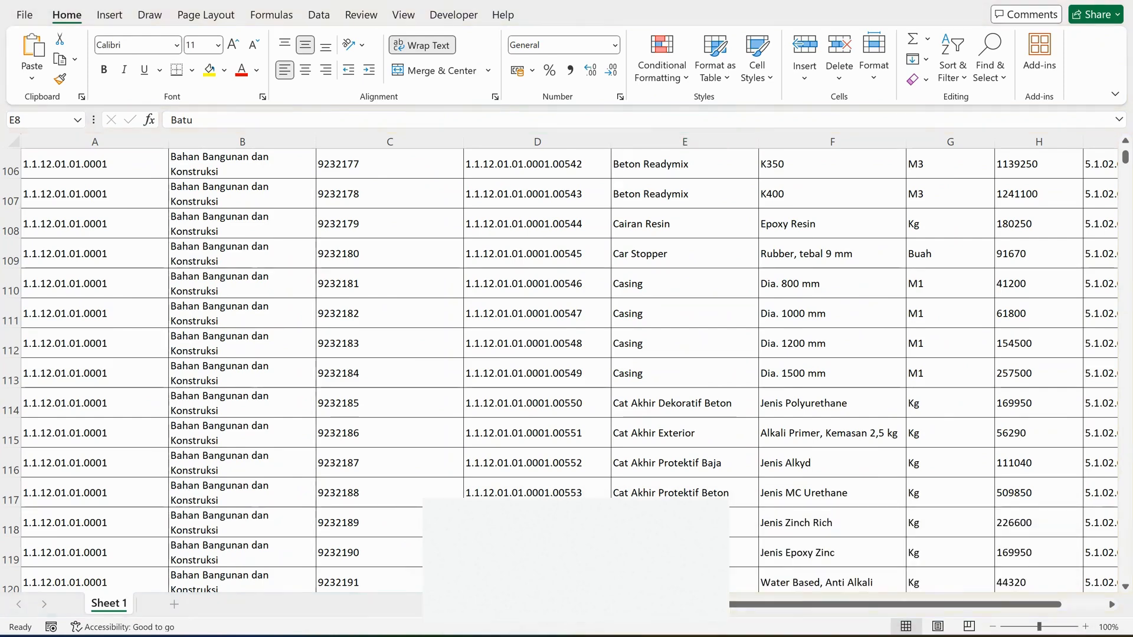
pyautogui.click(633, 636)
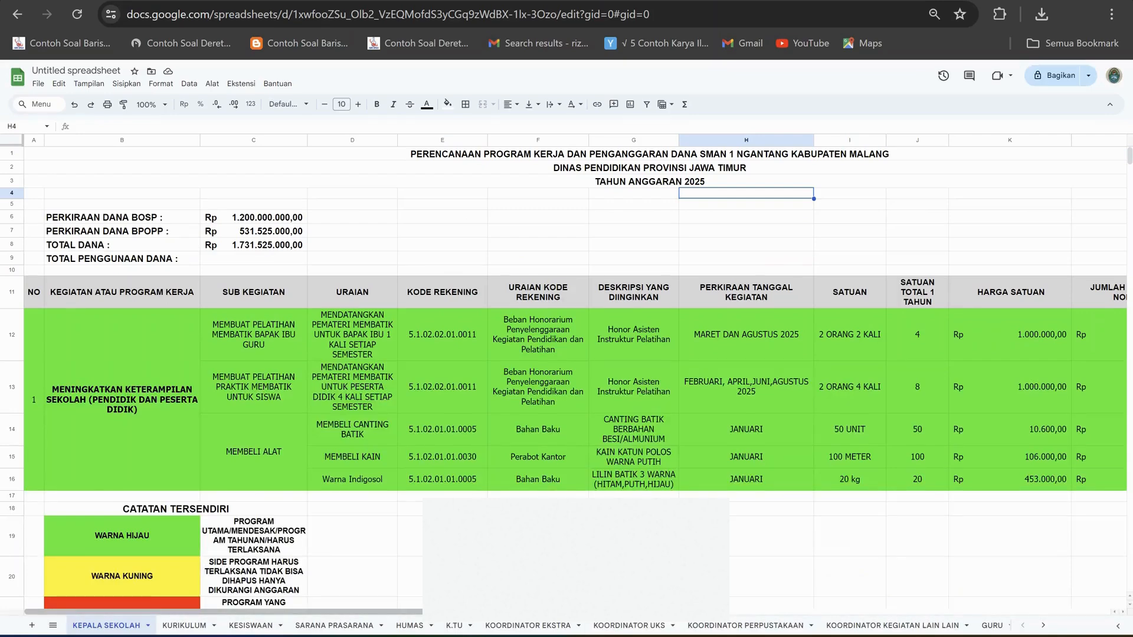
pyautogui.scroll(-2, 567, 377)
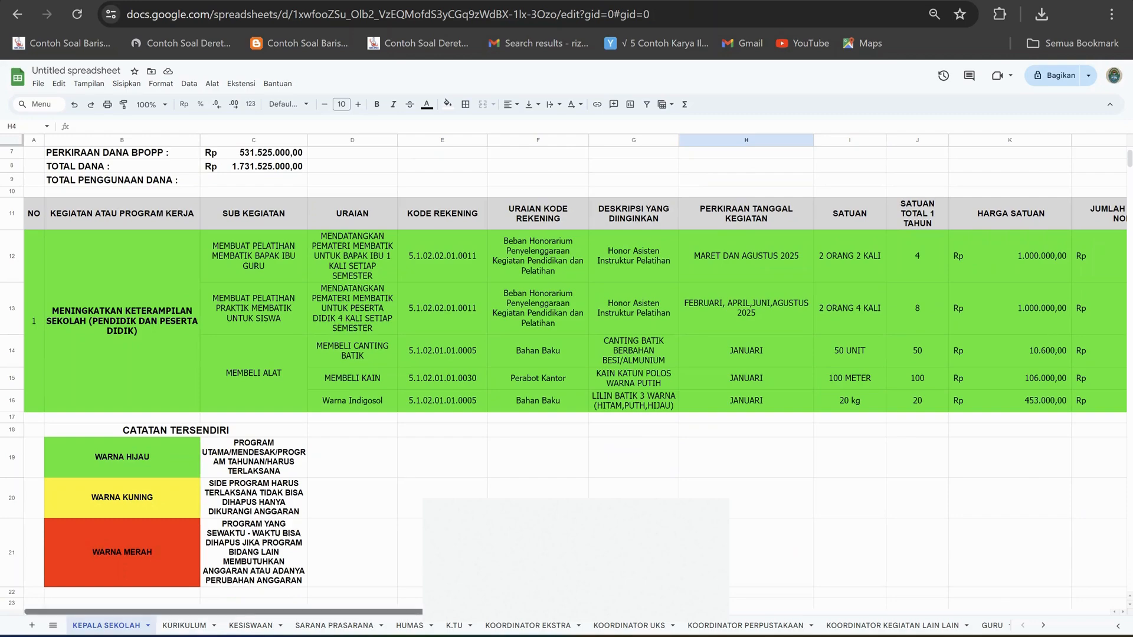
pyautogui.moveTo(289, 612)
pyautogui.mouseDown()
pyautogui.moveTo(493, 612)
pyautogui.moveTo(289, 612)
pyautogui.mouseUp()
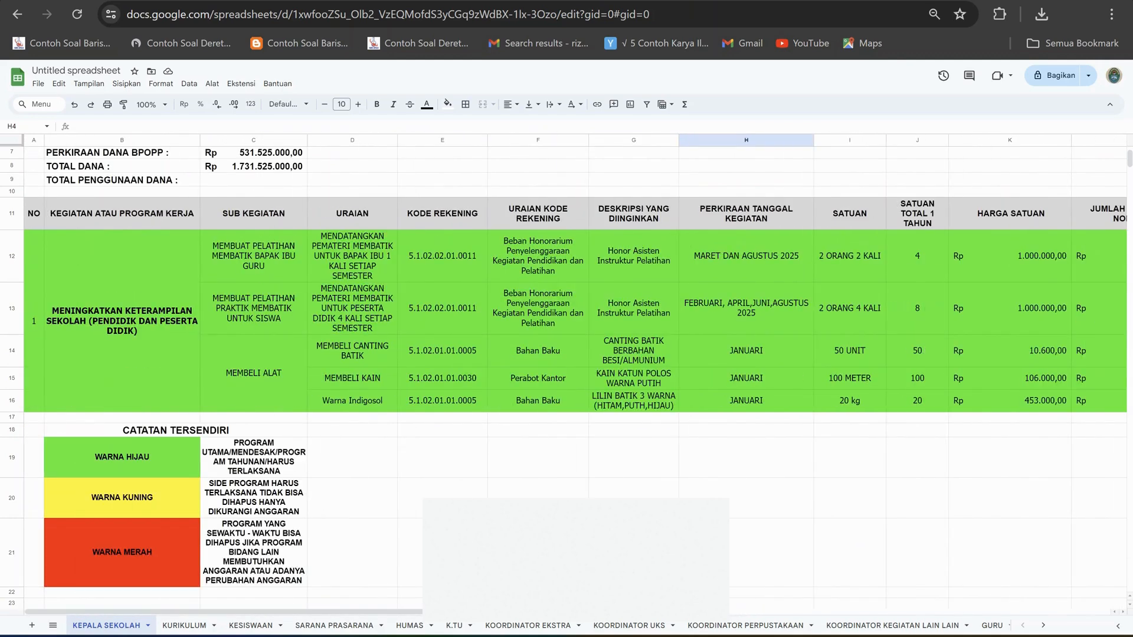
# Check the TOTAL PENGGUNAAN DANA row and review the program table's columns through JUMLAH PERKIRAAN NOMINAL and TOTAL.
pyautogui.click(254, 180)
pyautogui.click(353, 179)
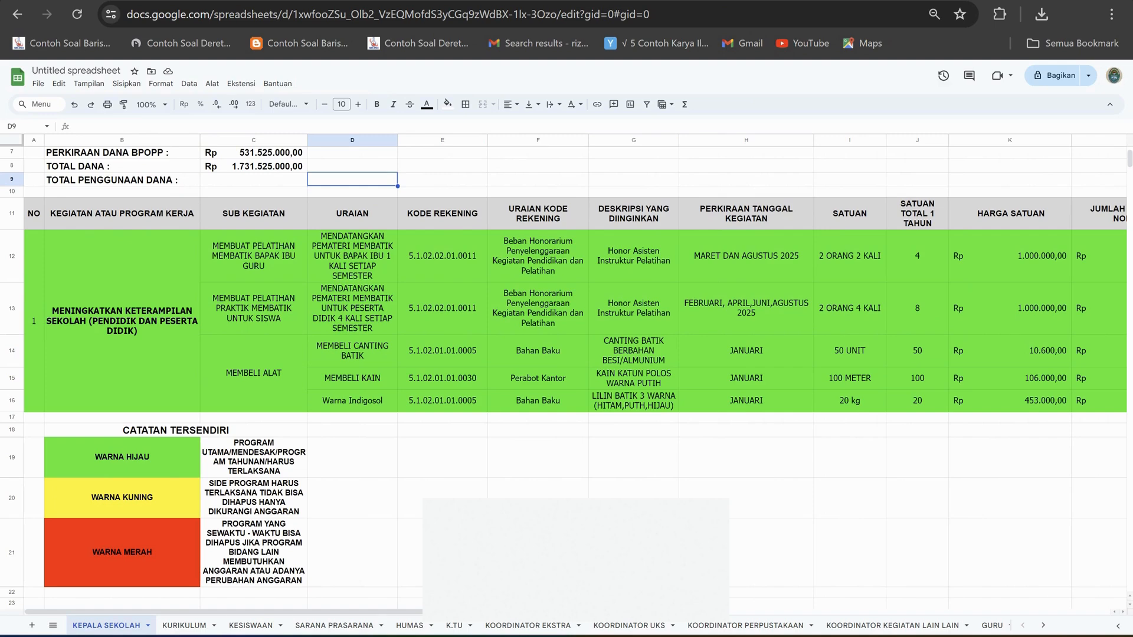
pyautogui.hscroll(5, 576, 375)
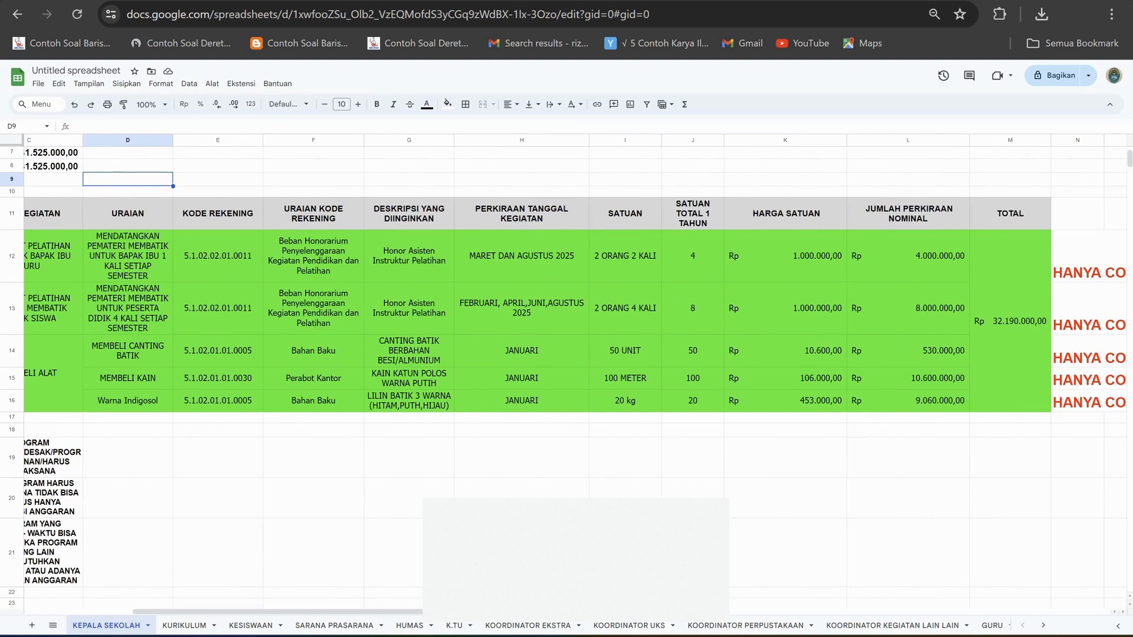
pyautogui.hscroll(-5, 575, 375)
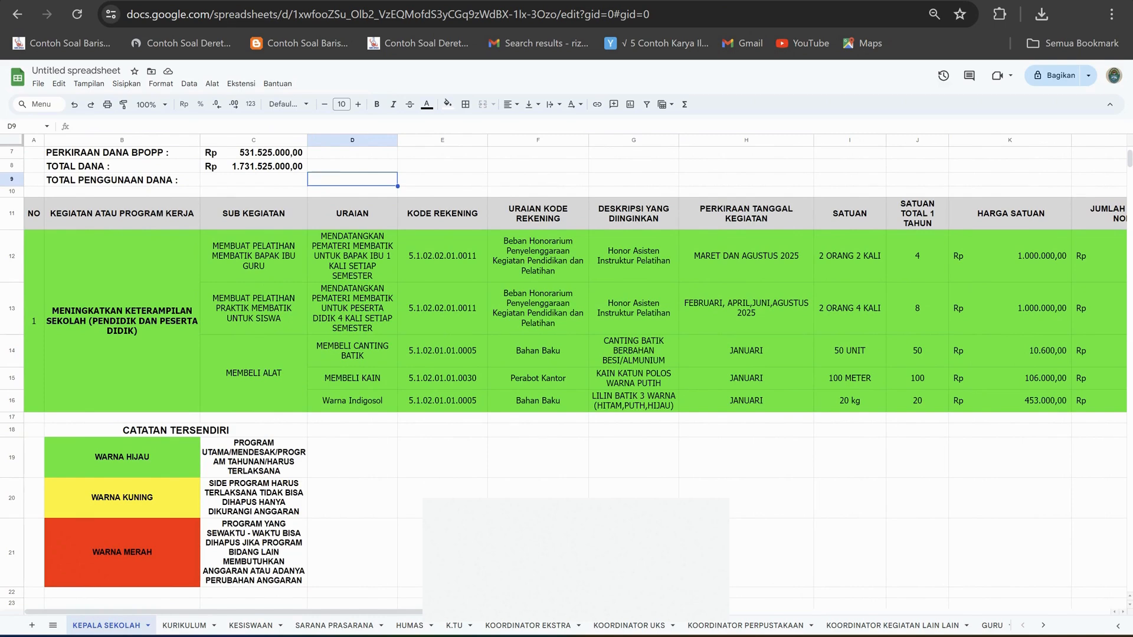
# Select the MENINGKATKAN KETERAMPILAN SEKOLAH program cell and review it together with the sheet's header and fund estimates.
pyautogui.click(443, 458)
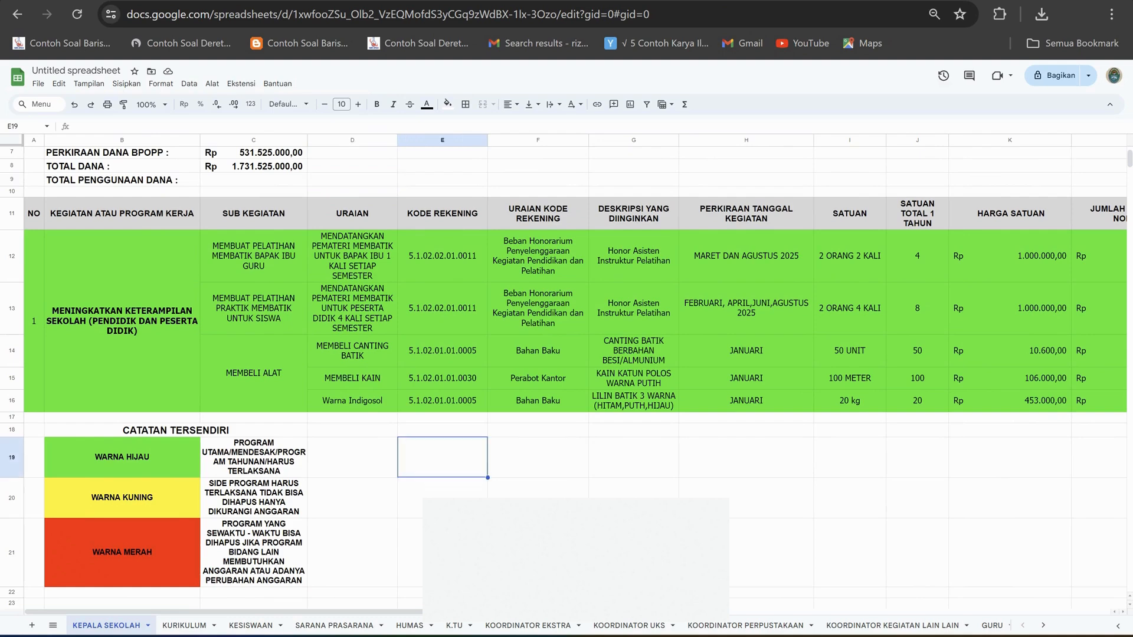
pyautogui.click(122, 321)
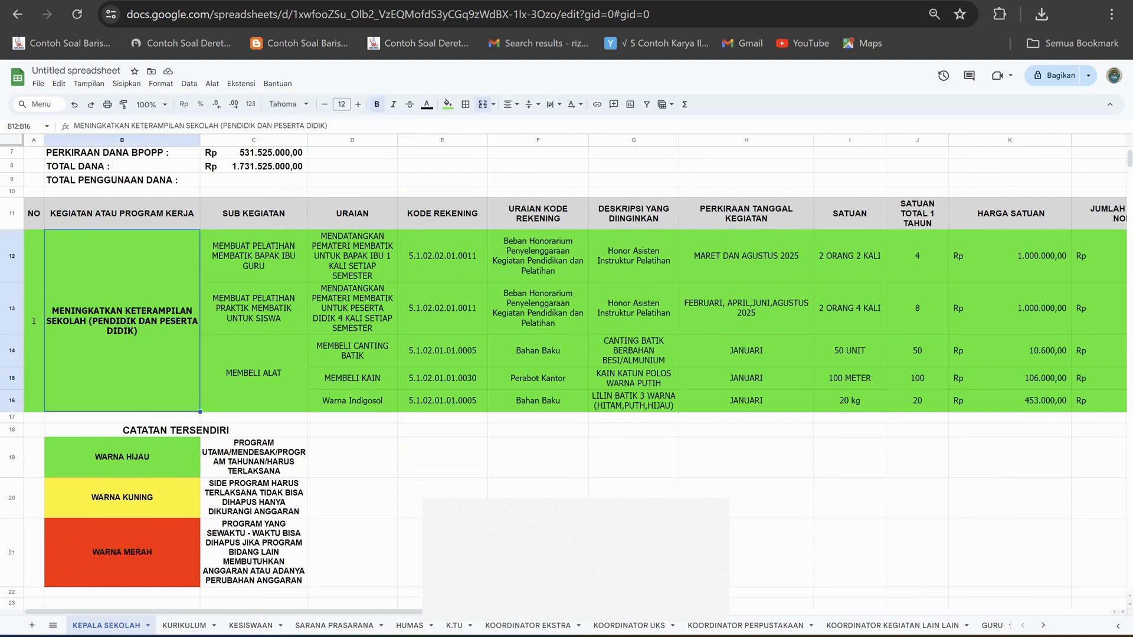
pyautogui.scroll(2, 567, 354)
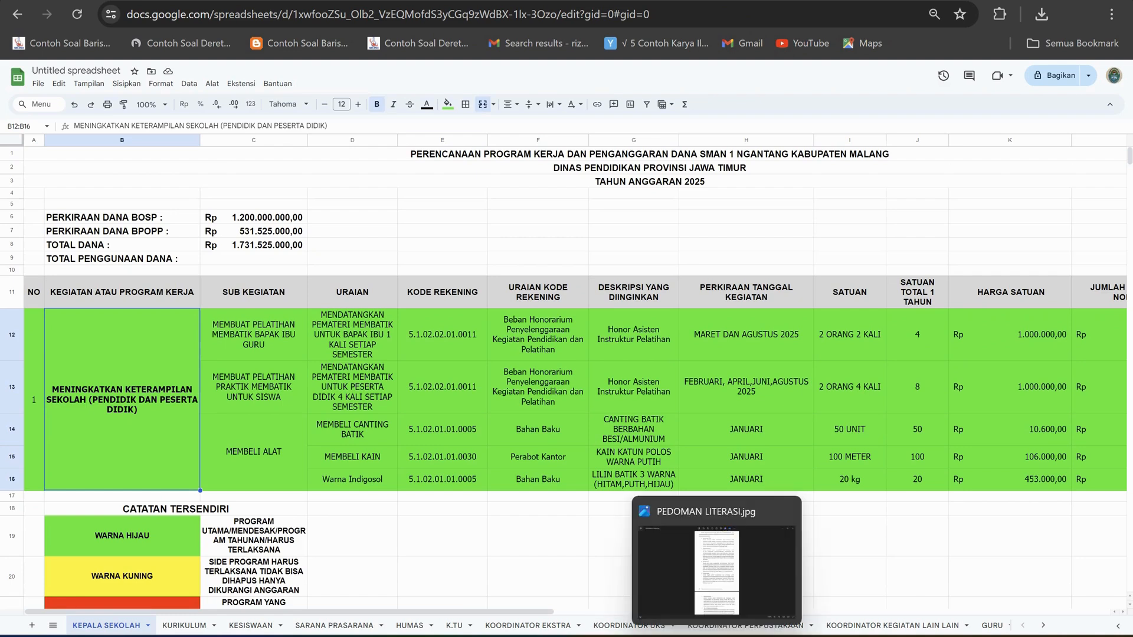
# Open the PEDOMAN LITERASI.jpg image and read its list of basic literacy types.
pyautogui.click(716, 636)
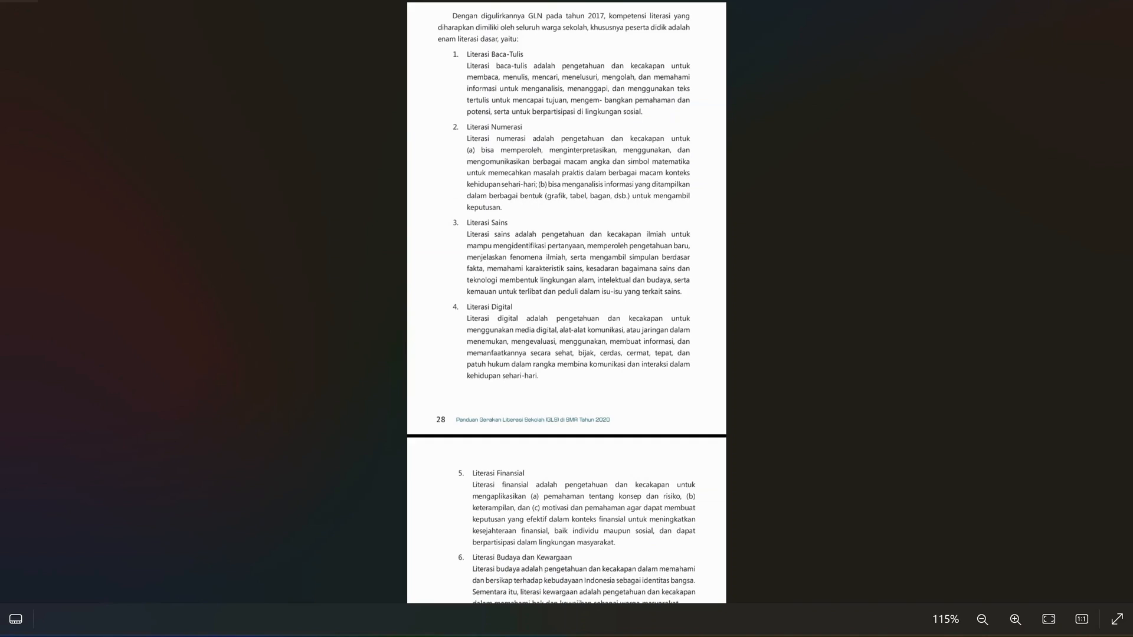
pyautogui.scroll(-2, 566, 302)
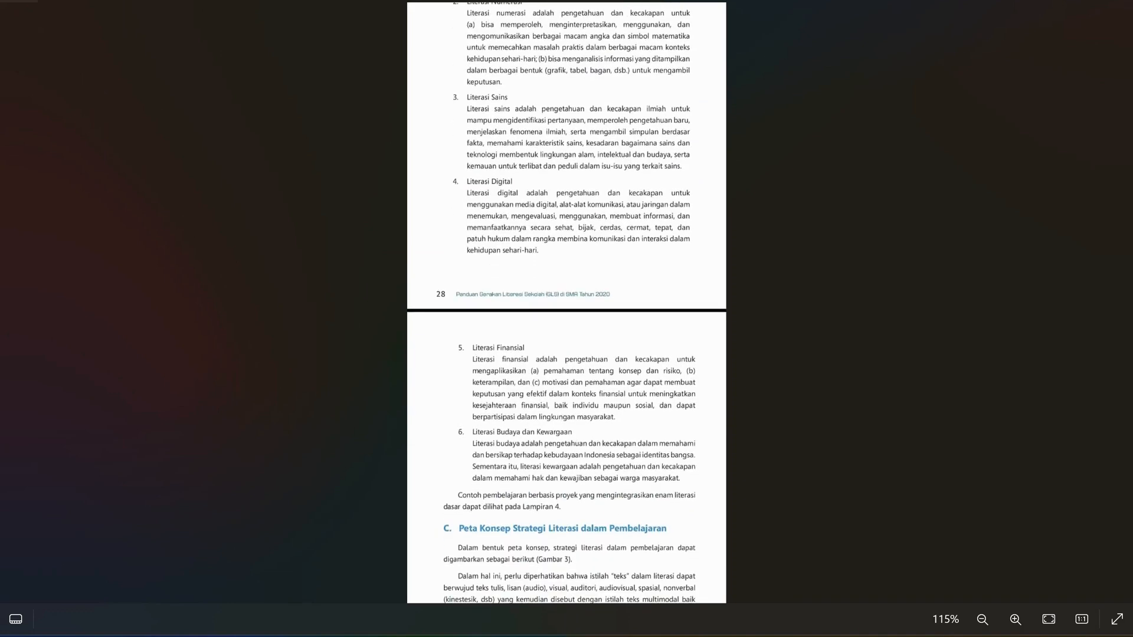
pyautogui.scroll(2, 567, 302)
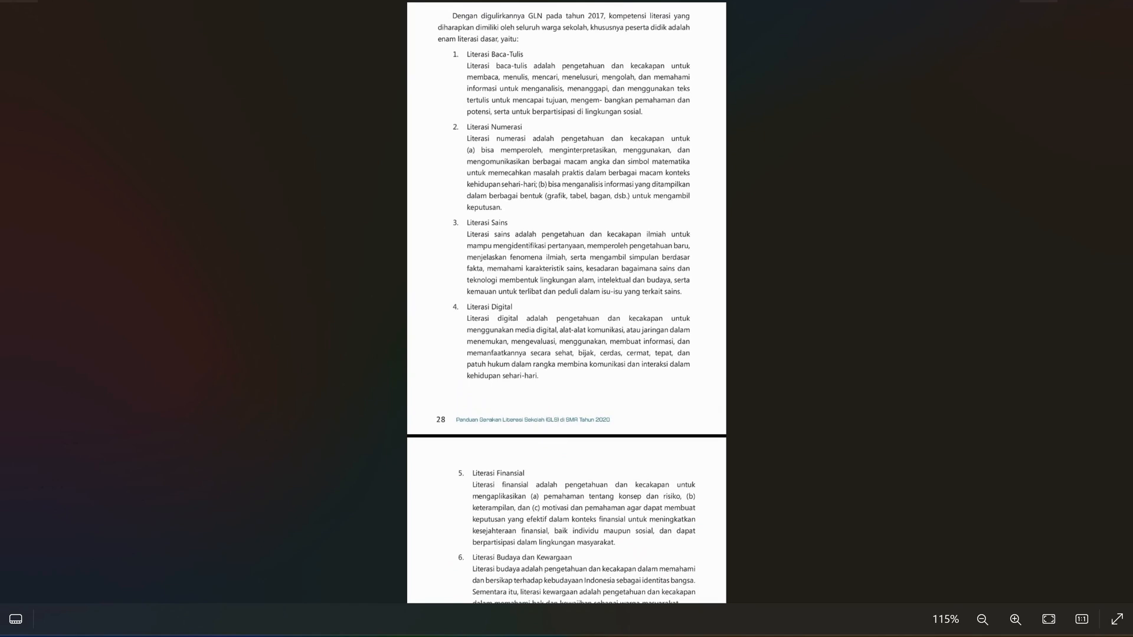
# Read the six literacy definitions in the guideline image, through Literasi Budaya dan Kewargaan, and return to the Google Sheets spreadsheet.
pyautogui.scroll(-2, 566, 302)
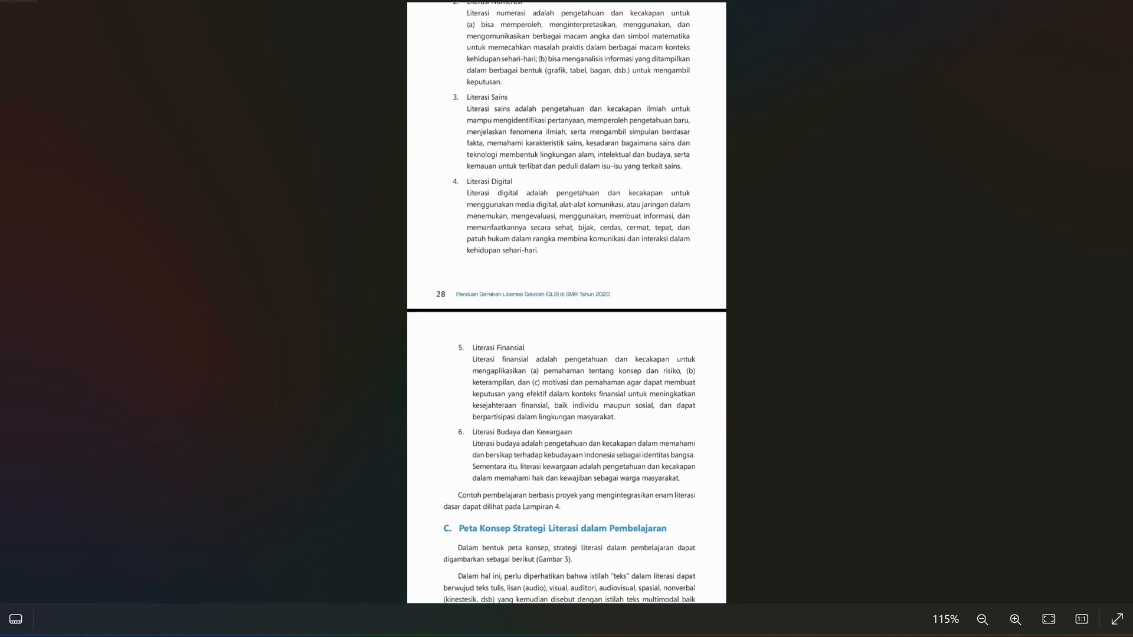
pyautogui.scroll(1, 567, 303)
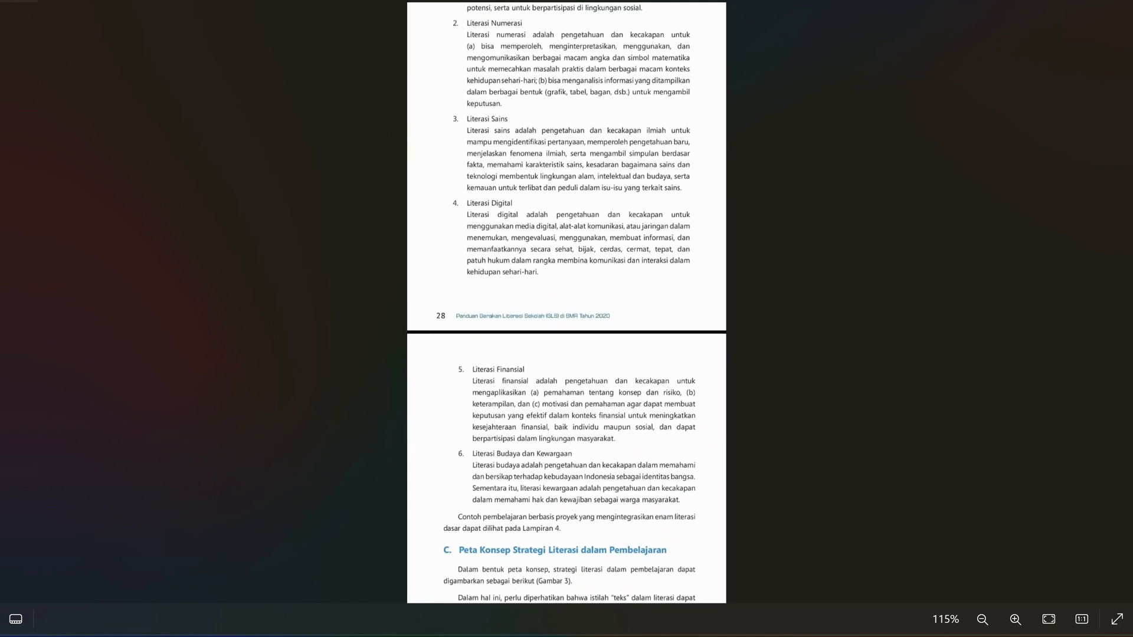
pyautogui.scroll(1, 566, 303)
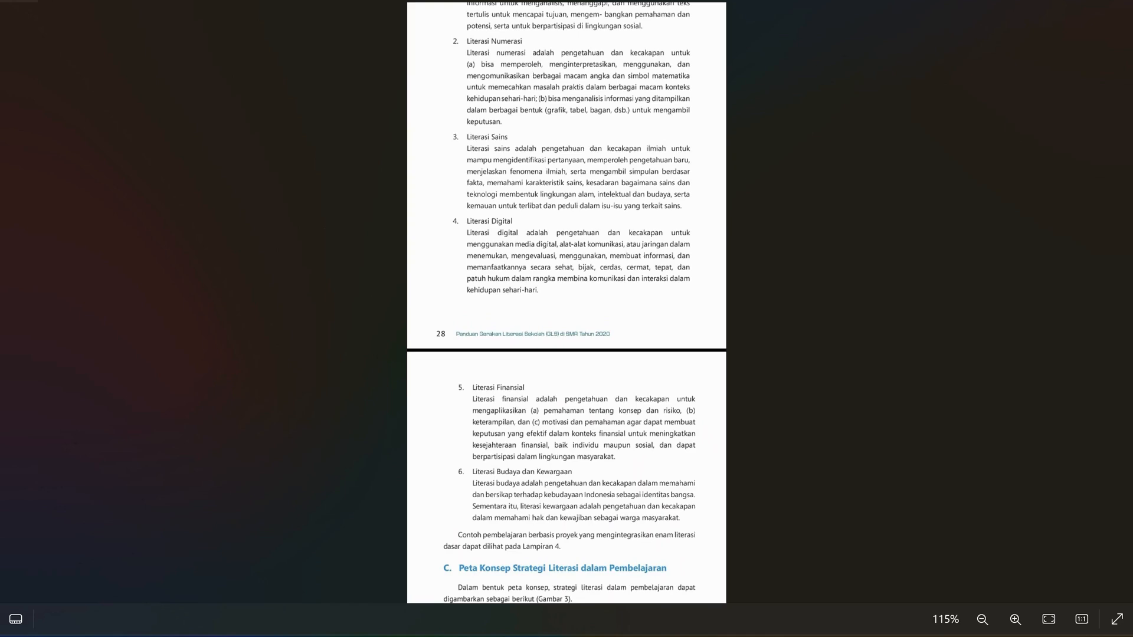
pyautogui.scroll(1, 567, 302)
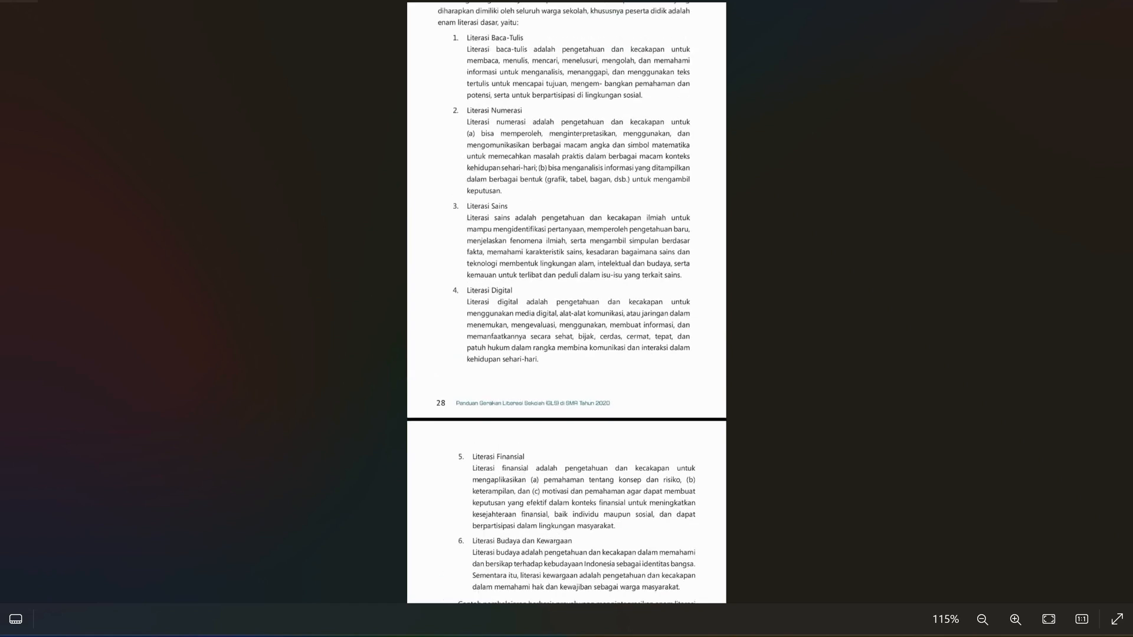
pyautogui.click(1038, 1)
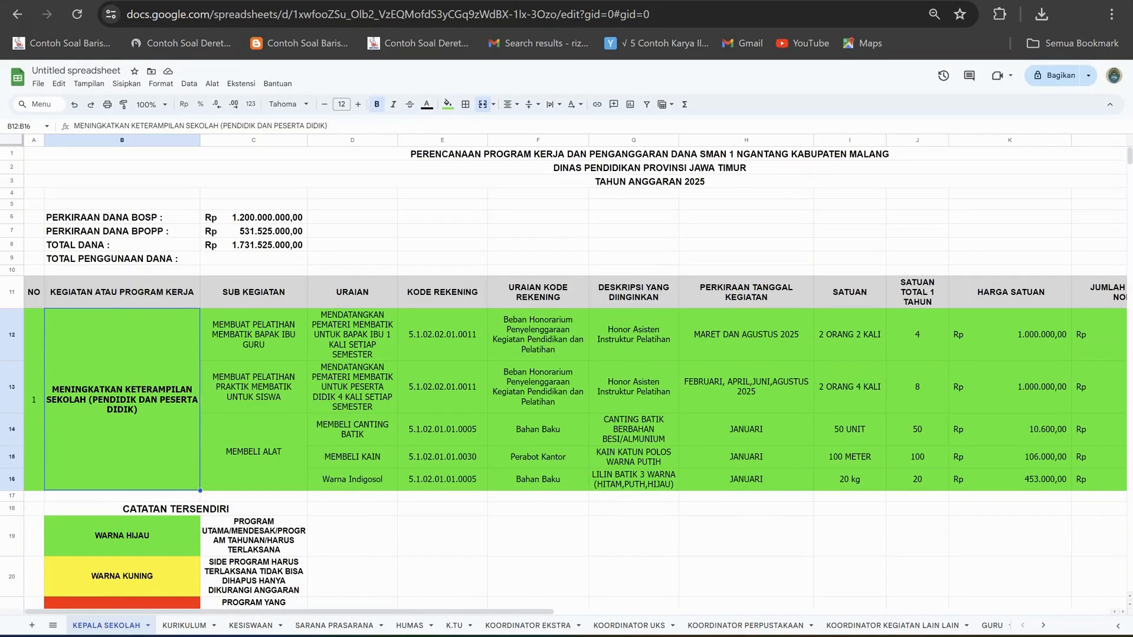
# Select the merged MENINGKATKAN KETERAMPILAN SEKOLAH program cell on the KEPALA SEKOLAH sheet.
pyautogui.click(442, 509)
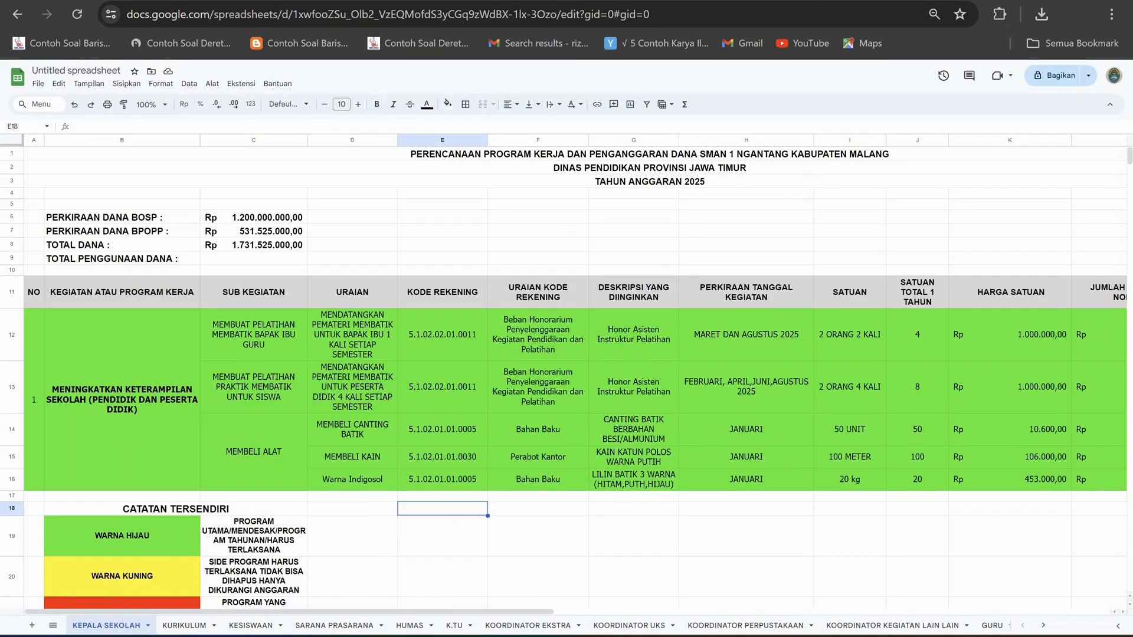
pyautogui.click(352, 509)
pyautogui.click(254, 497)
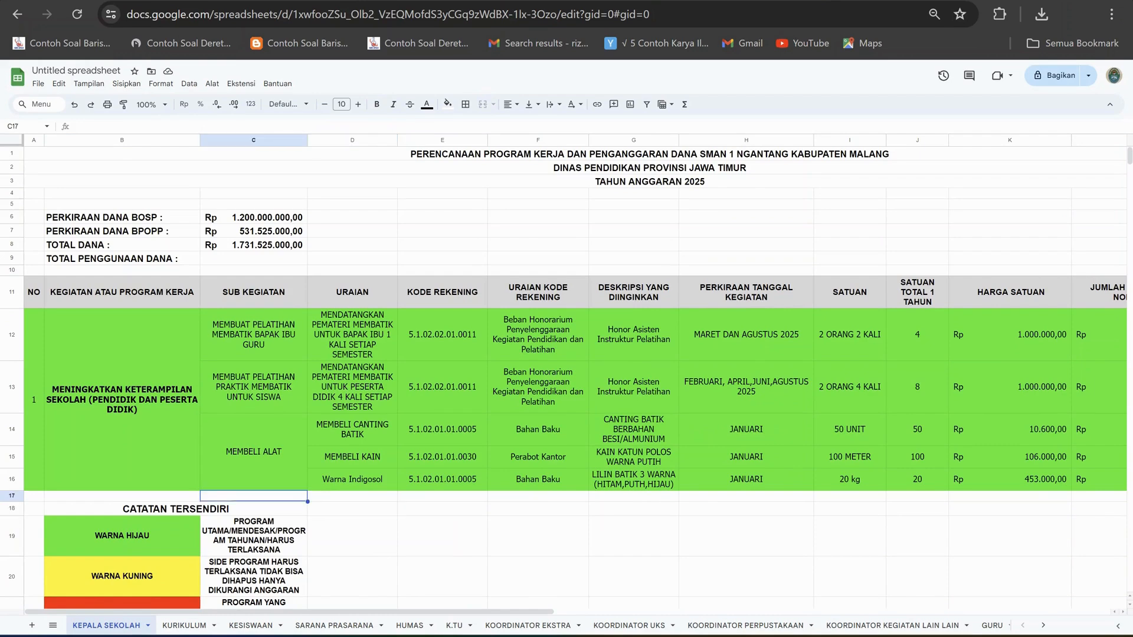
pyautogui.click(122, 400)
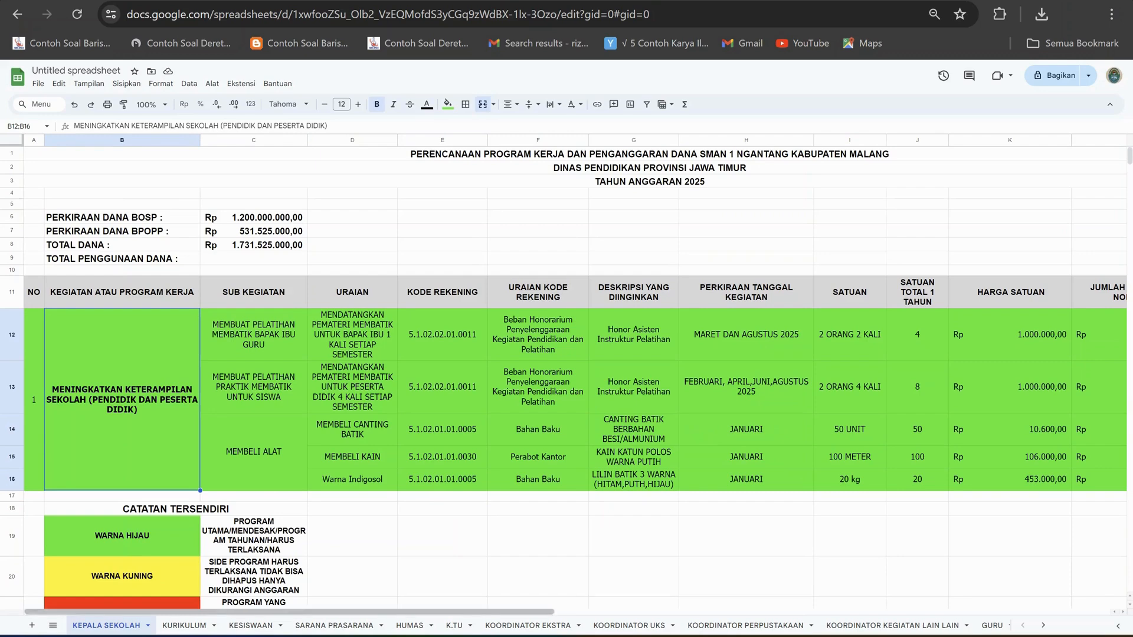
# Look through the other division sheets in order, from KURIKULUM to KORDINATOR LAB.
pyautogui.click(184, 626)
pyautogui.click(251, 626)
pyautogui.click(334, 625)
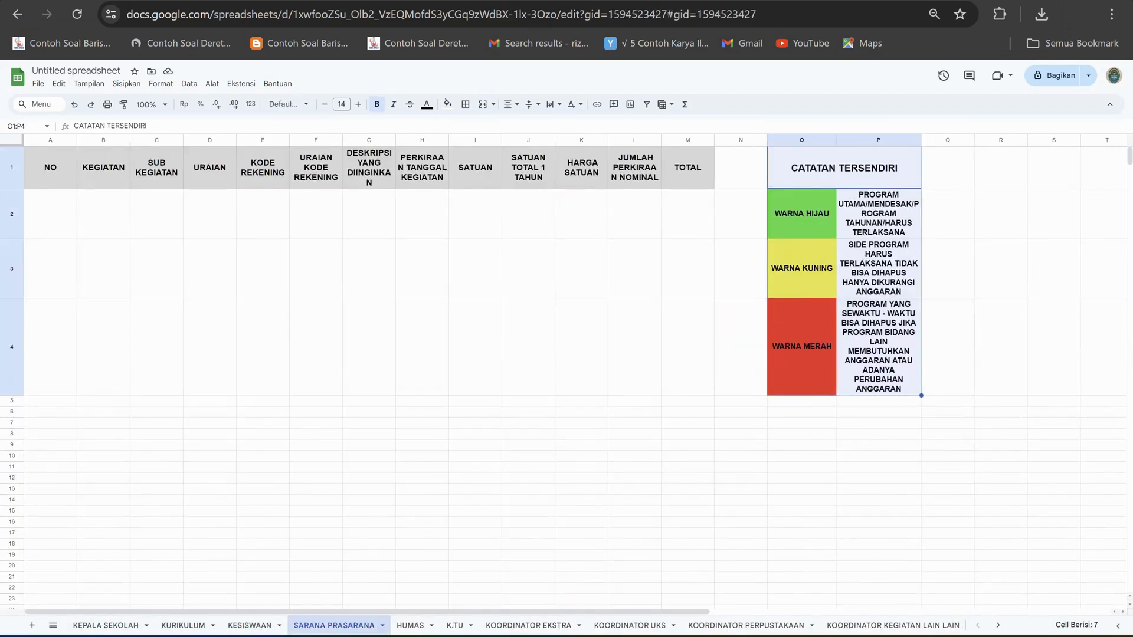
pyautogui.click(409, 625)
pyautogui.click(454, 626)
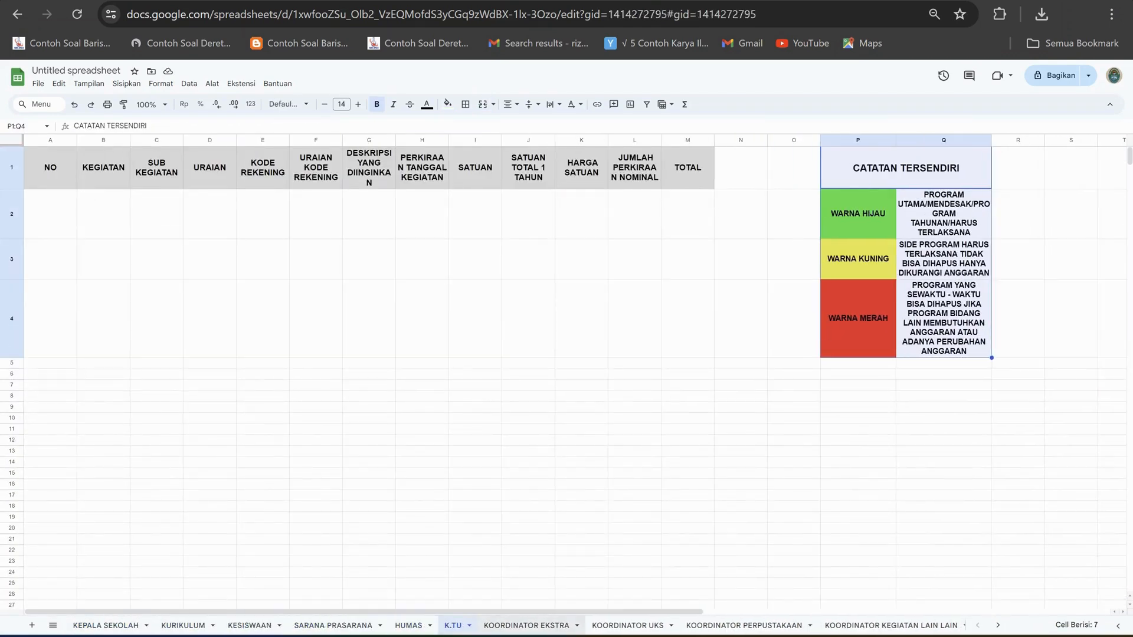
pyautogui.click(526, 626)
pyautogui.click(628, 626)
pyautogui.click(745, 626)
pyautogui.click(894, 625)
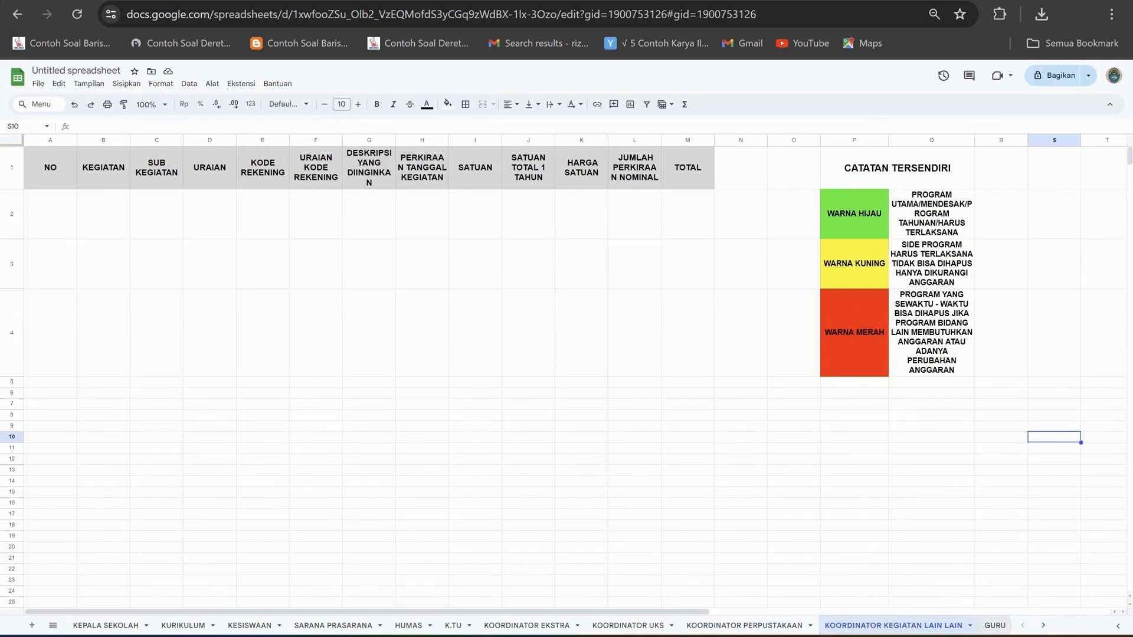
pyautogui.click(995, 626)
pyautogui.click(978, 625)
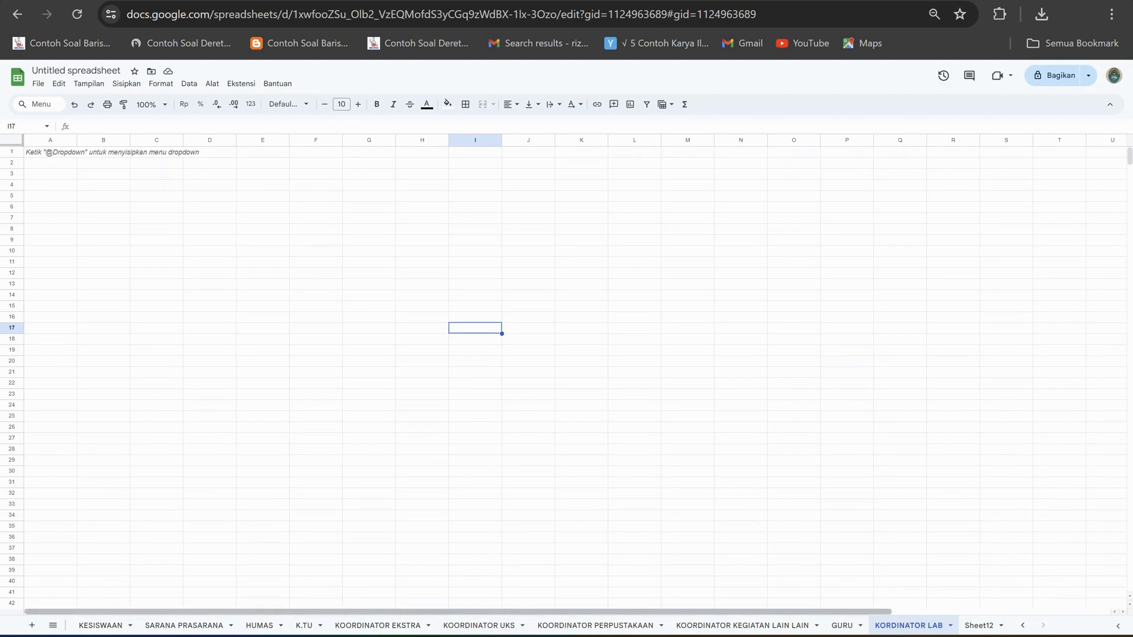
# Go back to the KEPALA SEKOLAH sheet and check the first program's number and KEGIATAN ATAU PROGRAM KERJA cell.
pyautogui.click(53, 626)
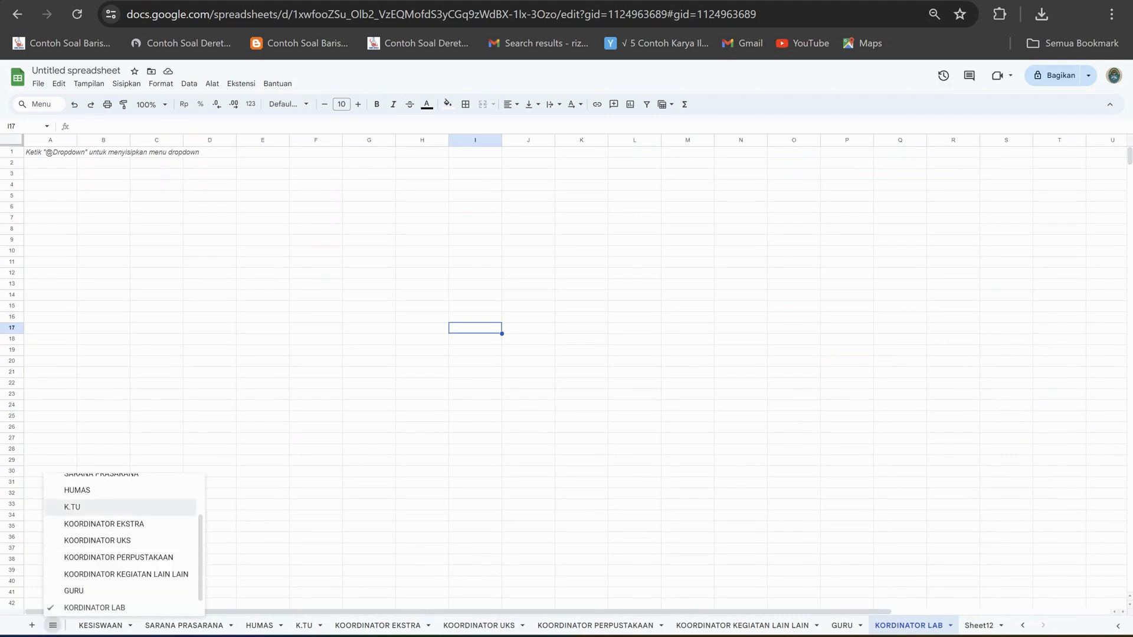
pyautogui.scroll(2, 118, 511)
pyautogui.click(95, 484)
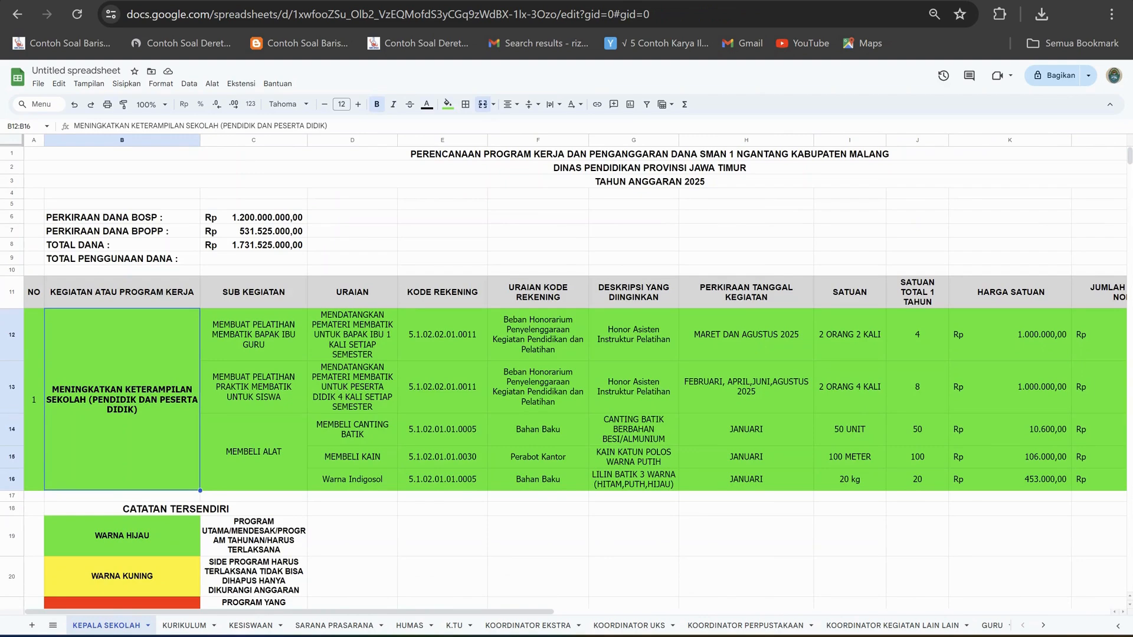
pyautogui.click(34, 400)
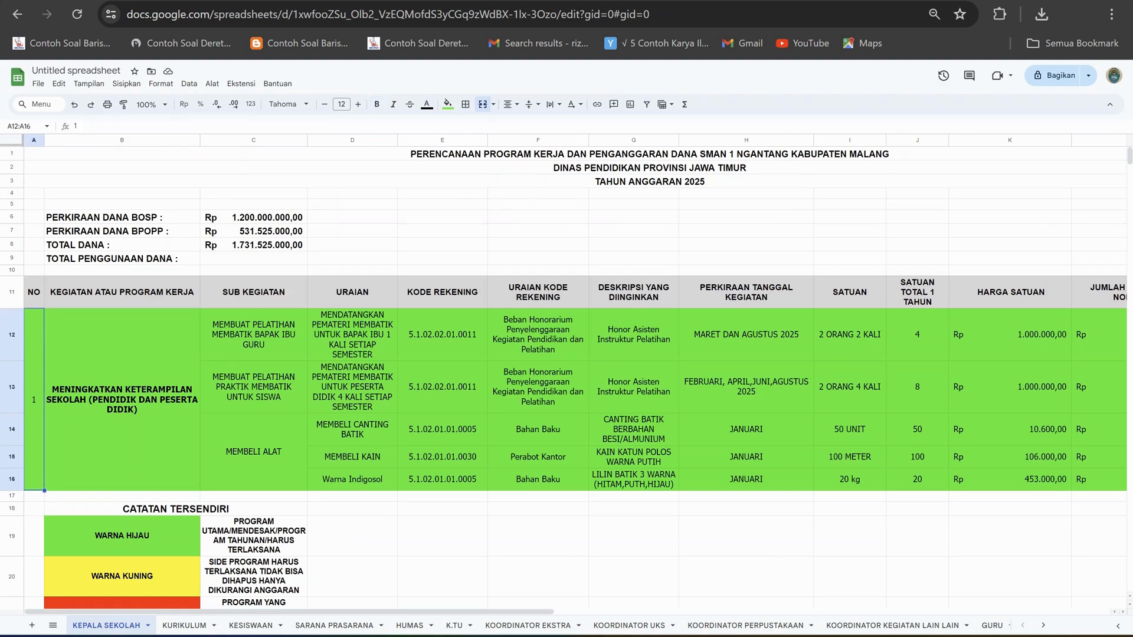
pyautogui.click(123, 399)
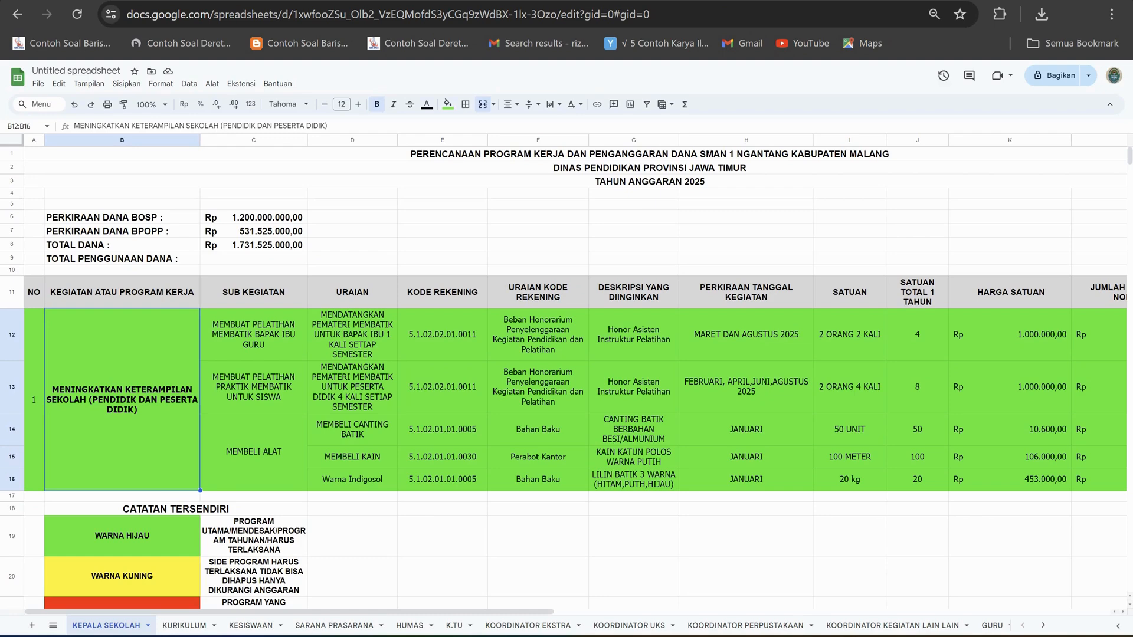
# Review how the SUB KEGIATAN entries relate to the main program cell, ending on MEMBUAT PELATIHAN MEMBATIK BAPAK IBU GURU.
pyautogui.press('Right')
pyautogui.press('Down')
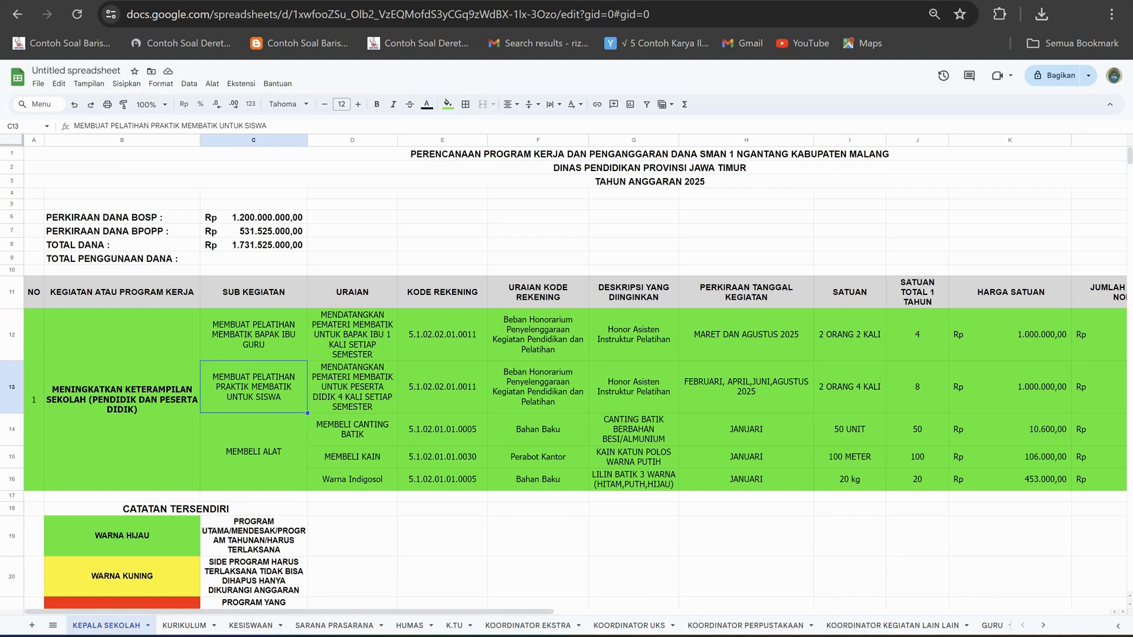
pyautogui.click(254, 452)
pyautogui.click(253, 334)
pyautogui.click(122, 399)
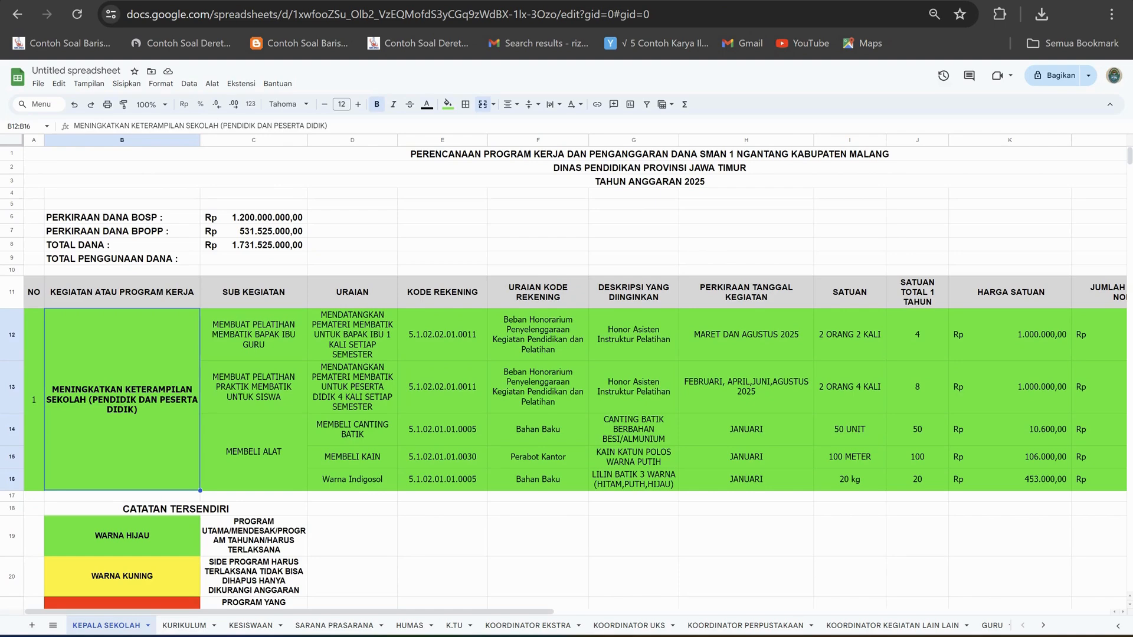
pyautogui.click(253, 335)
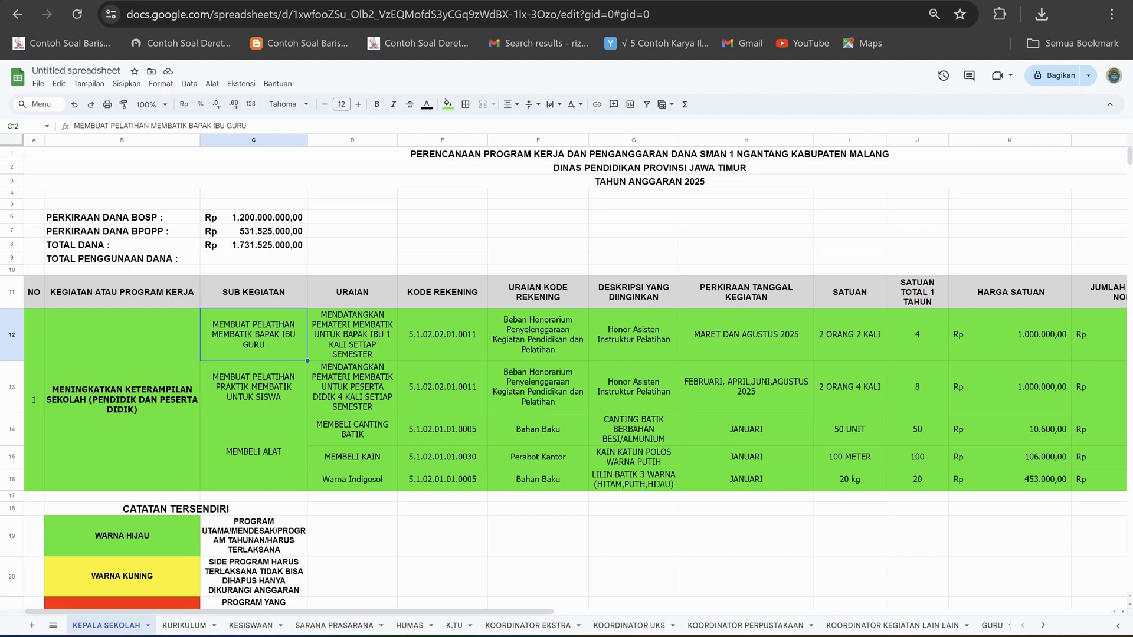
# Compare the three SUB KEGIATAN cells: batik training for teachers, batik practice for students, and MEMBELI ALAT.
pyautogui.click(254, 452)
pyautogui.click(254, 388)
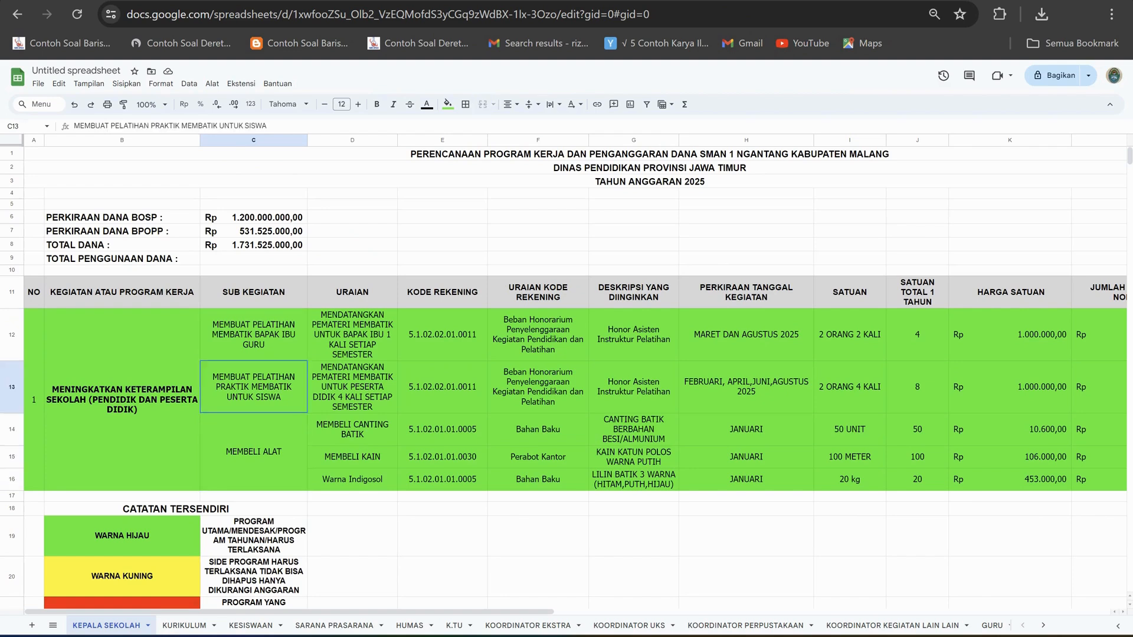
pyautogui.click(254, 335)
pyautogui.click(254, 387)
pyautogui.click(254, 452)
pyautogui.click(254, 387)
pyautogui.click(254, 334)
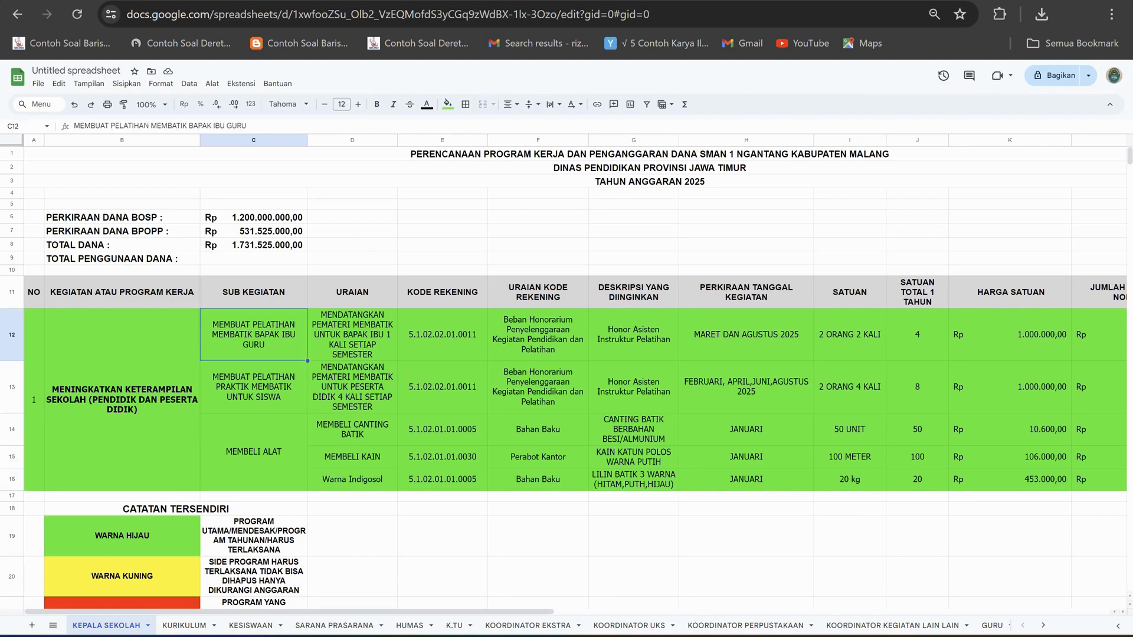
pyautogui.click(254, 387)
pyautogui.click(254, 452)
pyautogui.click(253, 387)
pyautogui.click(254, 335)
pyautogui.click(253, 387)
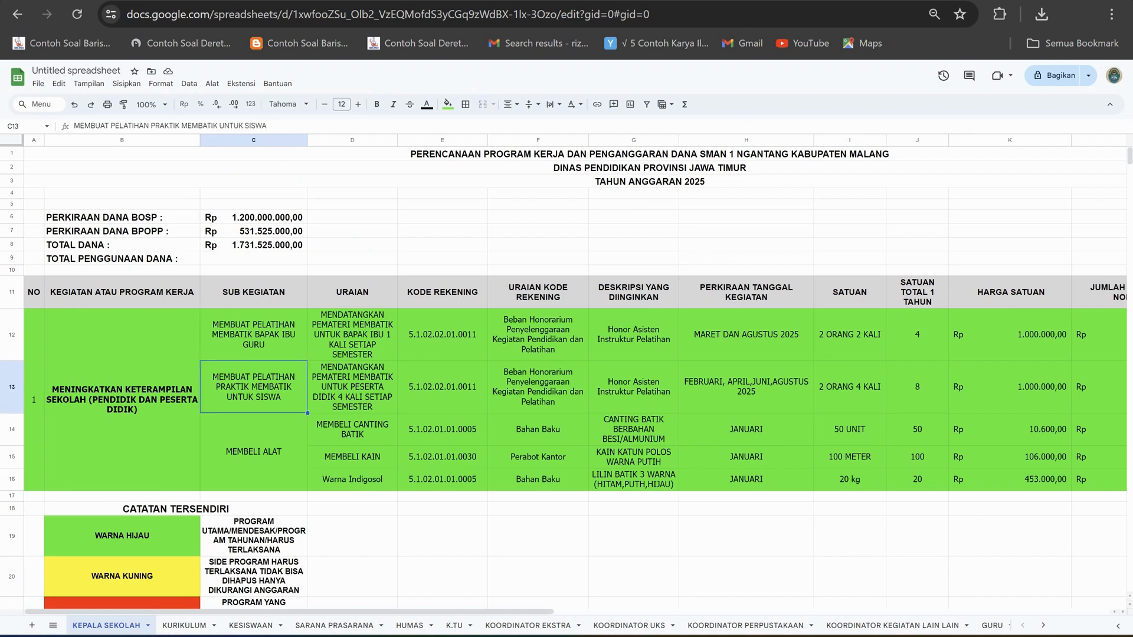
pyautogui.click(254, 452)
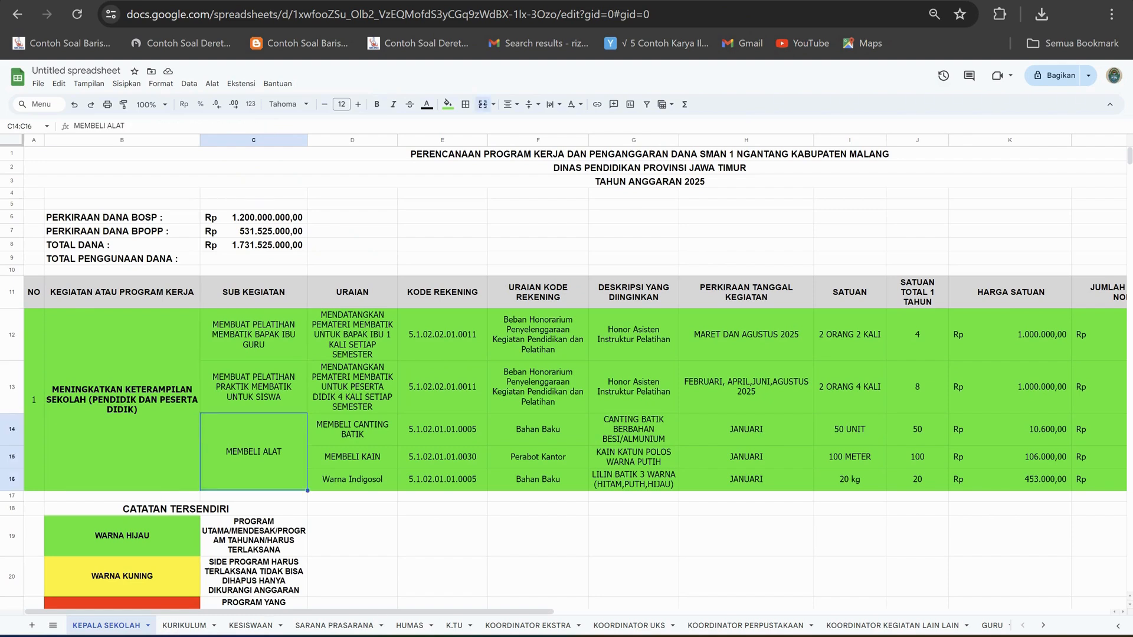
pyautogui.click(254, 388)
pyautogui.click(253, 335)
pyautogui.click(253, 452)
# Review the program rows across to the JUMLAH PERKIRAAN NOMINAL and TOTAL columns.
pyautogui.hscroll(3, 576, 375)
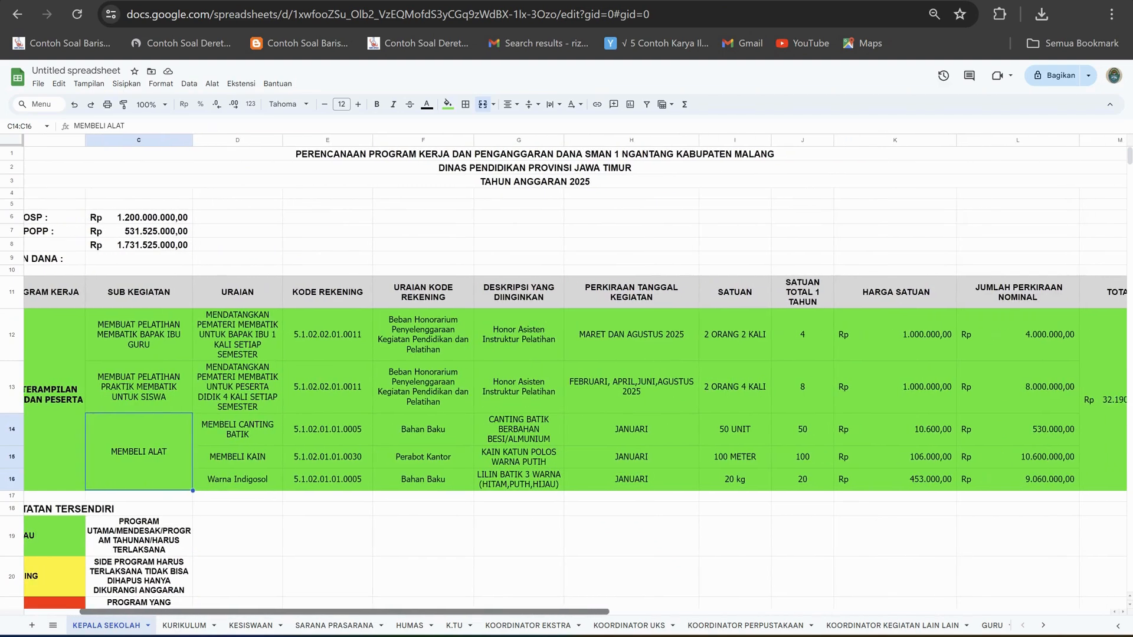
pyautogui.hscroll(2, 575, 375)
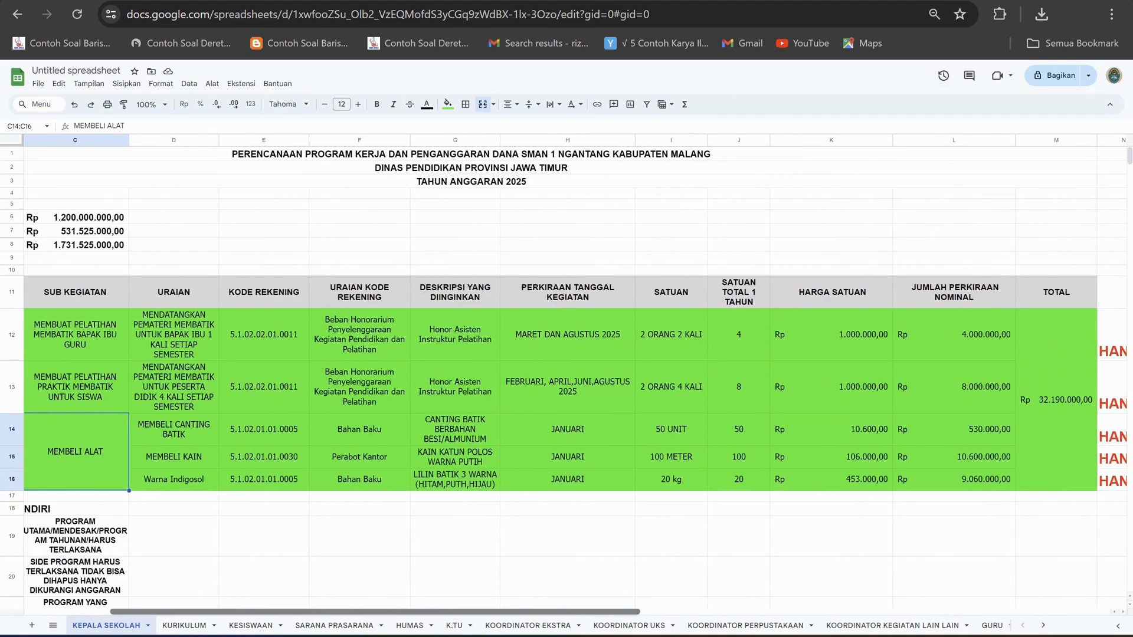
pyautogui.hscroll(-3, 576, 375)
pyautogui.hscroll(-2, 575, 375)
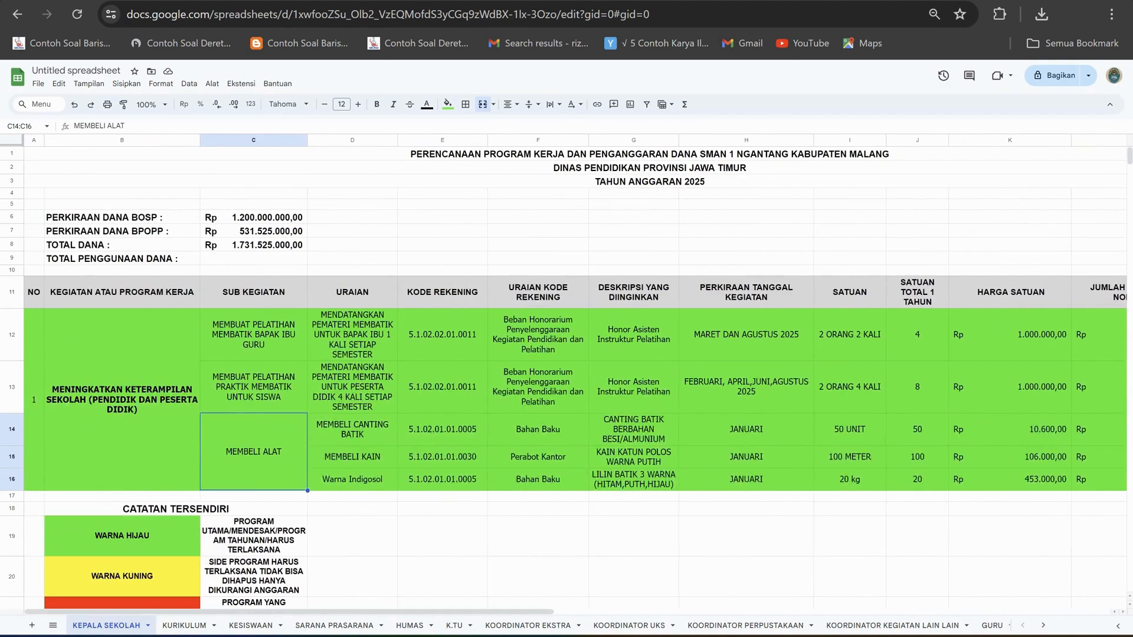
# Check the URAIAN entries against their sub-activities, then the program cell and its first SUB KEGIATAN cell.
pyautogui.press('Up')
pyautogui.press('Up')
pyautogui.press('Right')
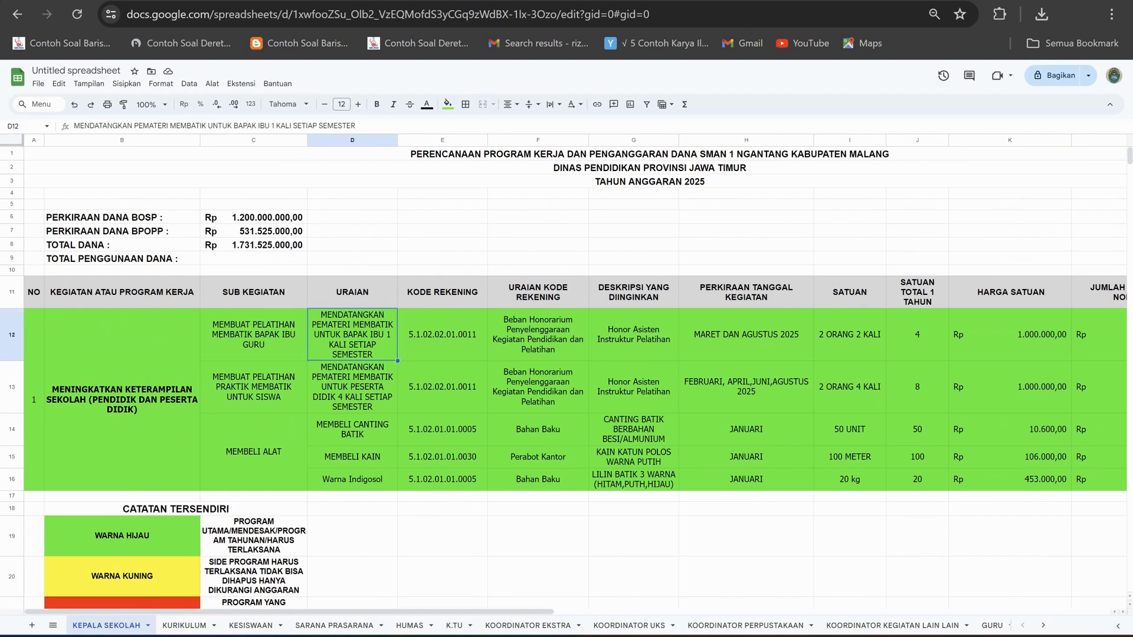
pyautogui.press('Left')
pyautogui.press('Down')
pyautogui.press('Down')
pyautogui.press('Right')
pyautogui.press('Up')
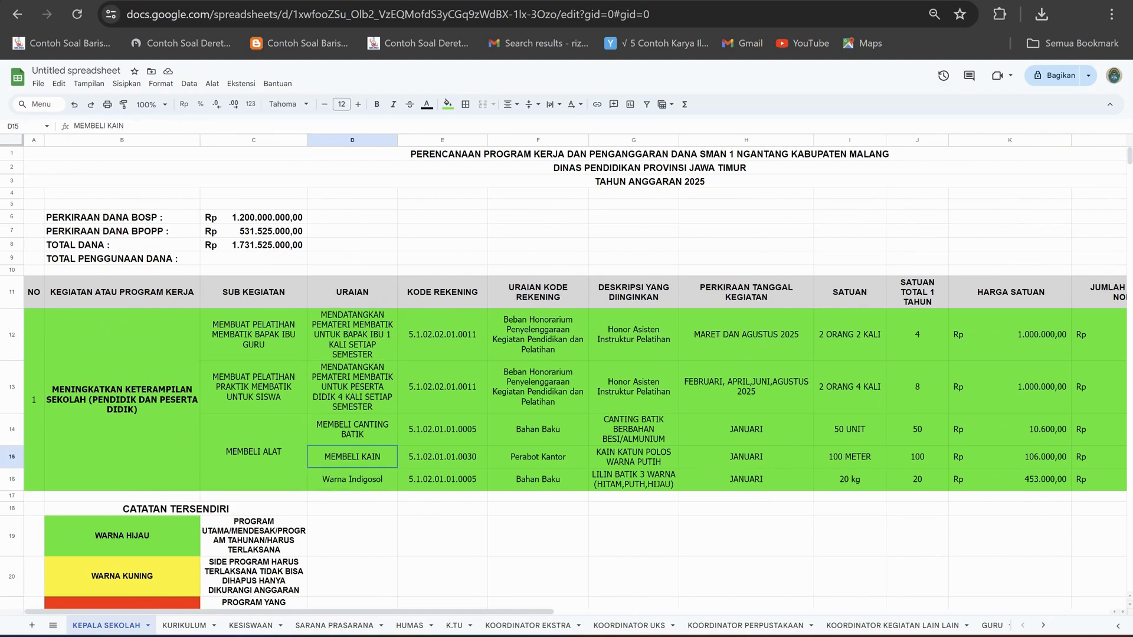
pyautogui.press('Left')
pyautogui.press('Left')
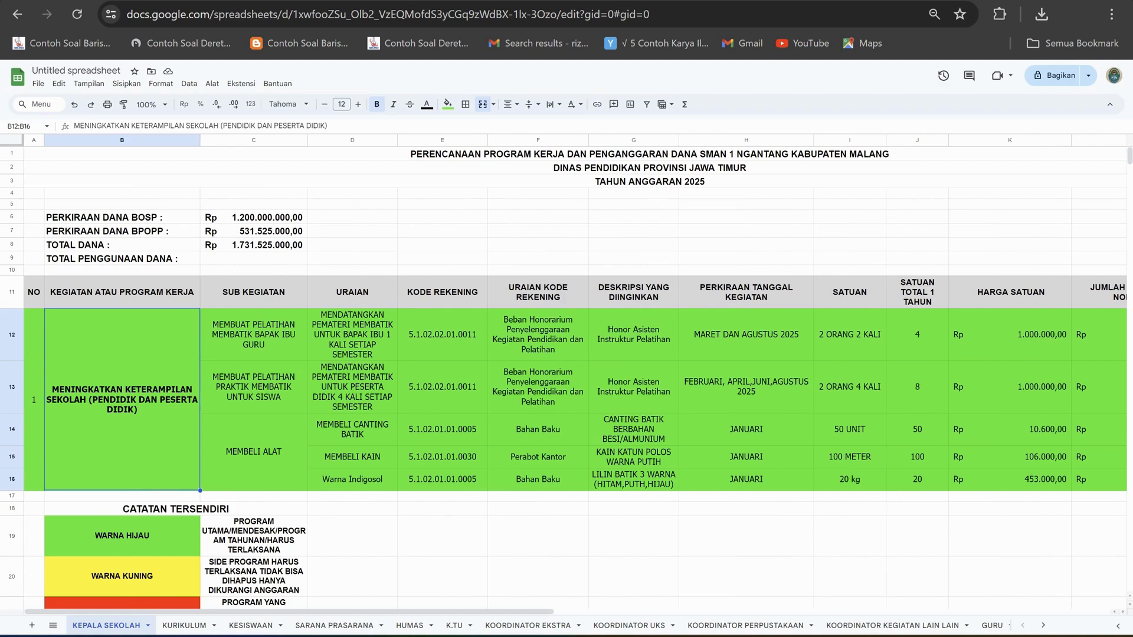
pyautogui.click(254, 335)
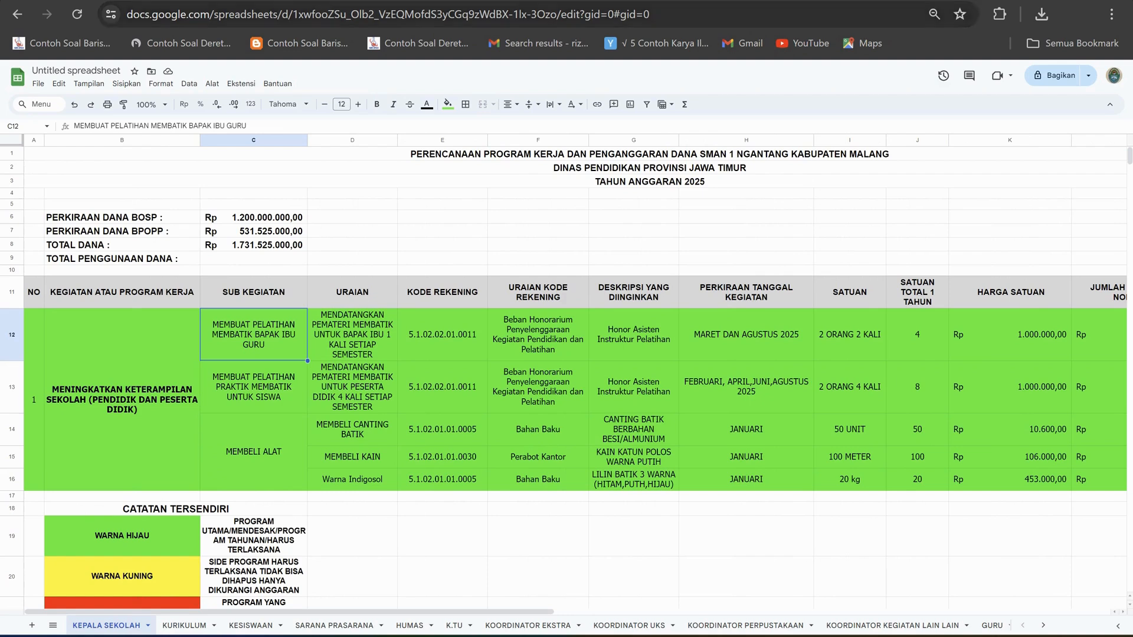
# Examine the fund summary rows from PERKIRAAN DANA BOSP down to TOTAL PENGGUNAAN DANA.
pyautogui.click(443, 217)
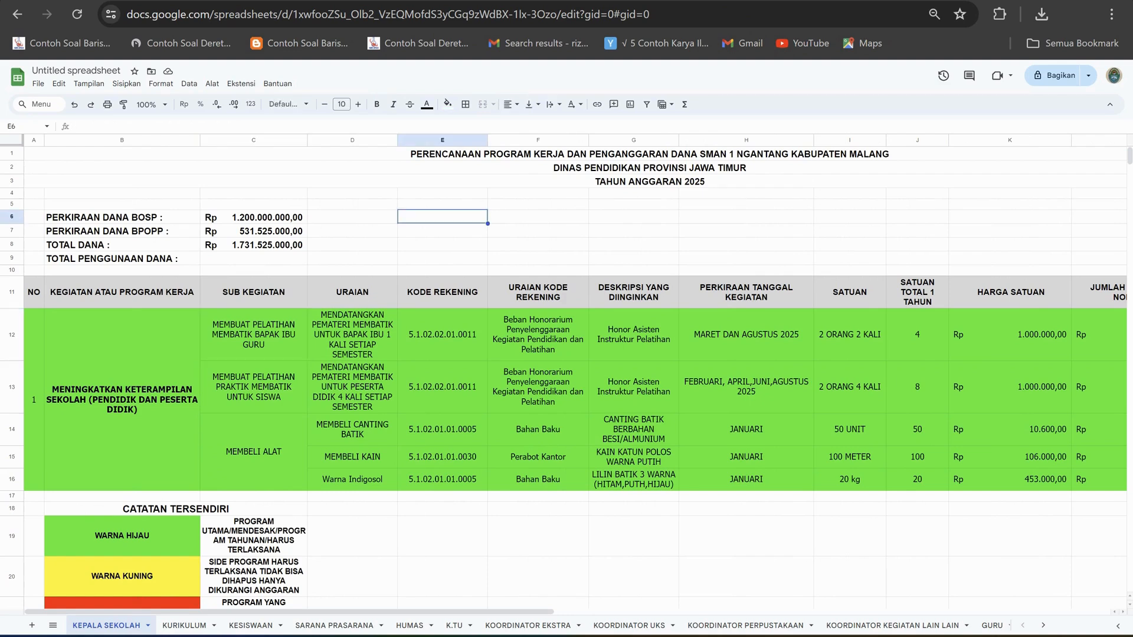
pyautogui.press('Down')
pyautogui.press('Down')
pyautogui.press('Up')
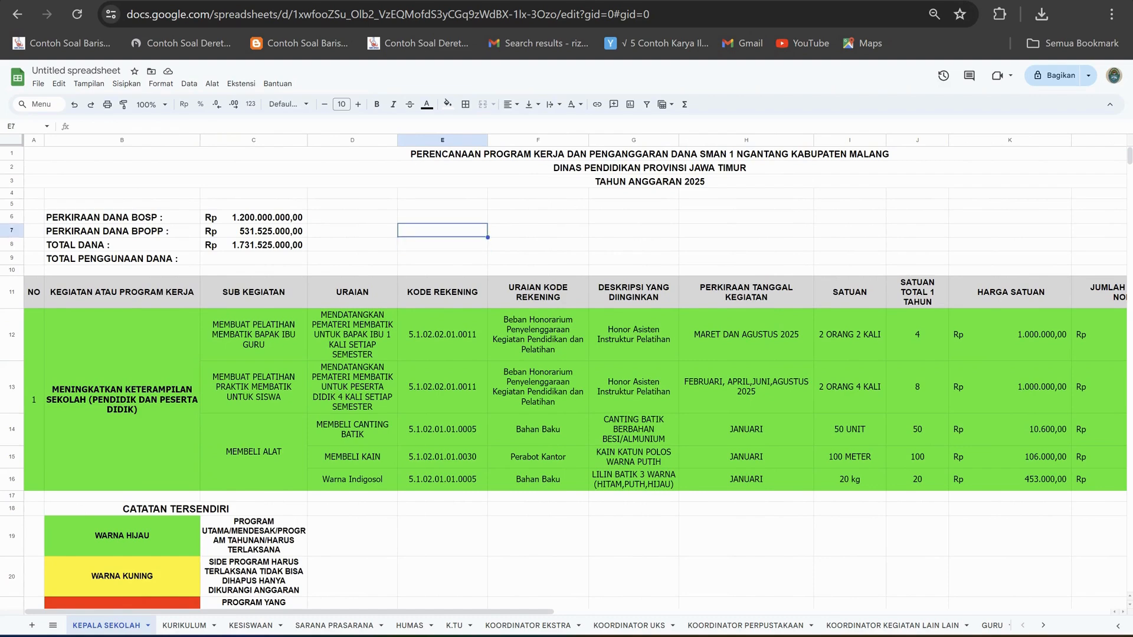
pyautogui.press('Up')
pyautogui.press('Down')
pyautogui.press('Down')
pyautogui.press('Down')
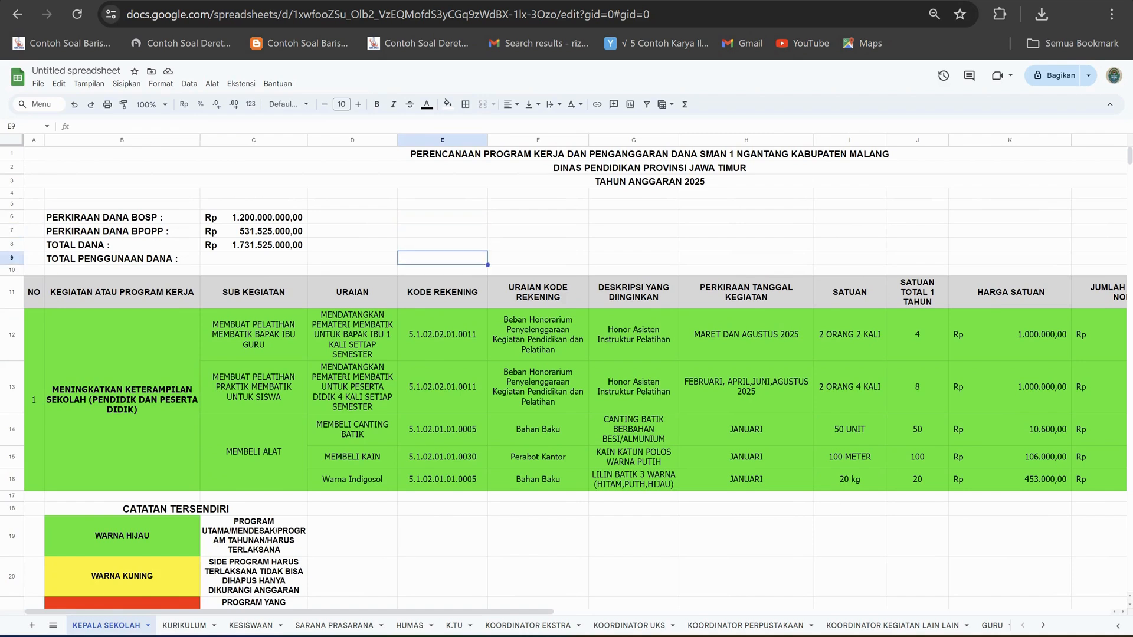
pyautogui.press('Up')
pyautogui.press('Up')
pyautogui.press('Up')
pyautogui.press('Down')
pyautogui.press('Down')
pyautogui.press('Down')
# Review the teachers' batik training row from its SUB KEGIATAN cell across to the TOTAL column.
pyautogui.click(254, 334)
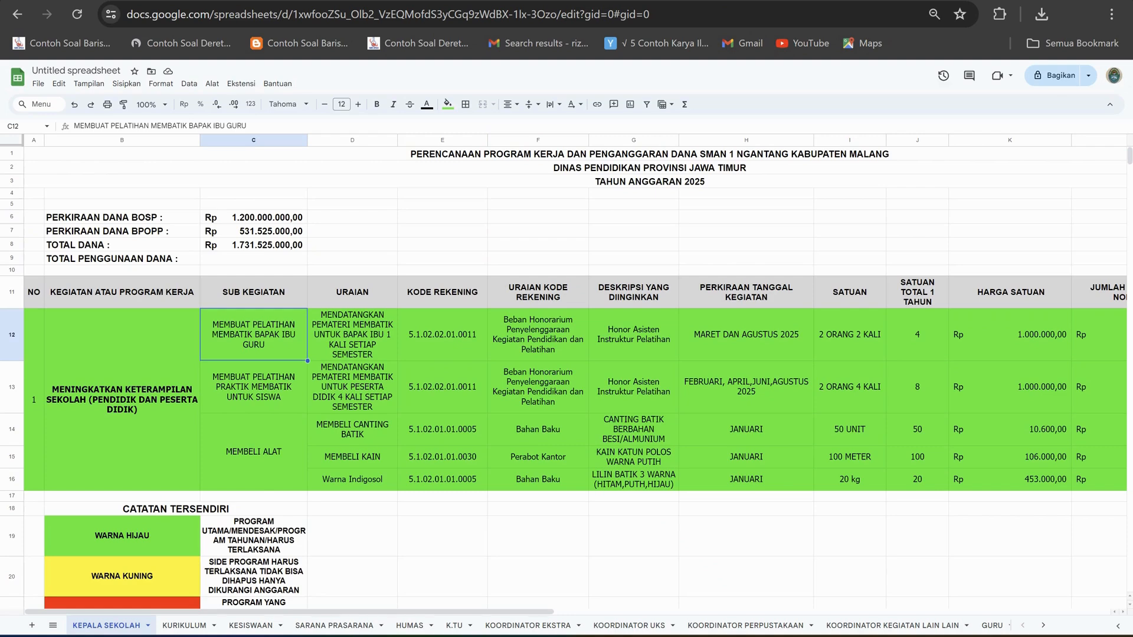
pyautogui.hscroll(3, 576, 375)
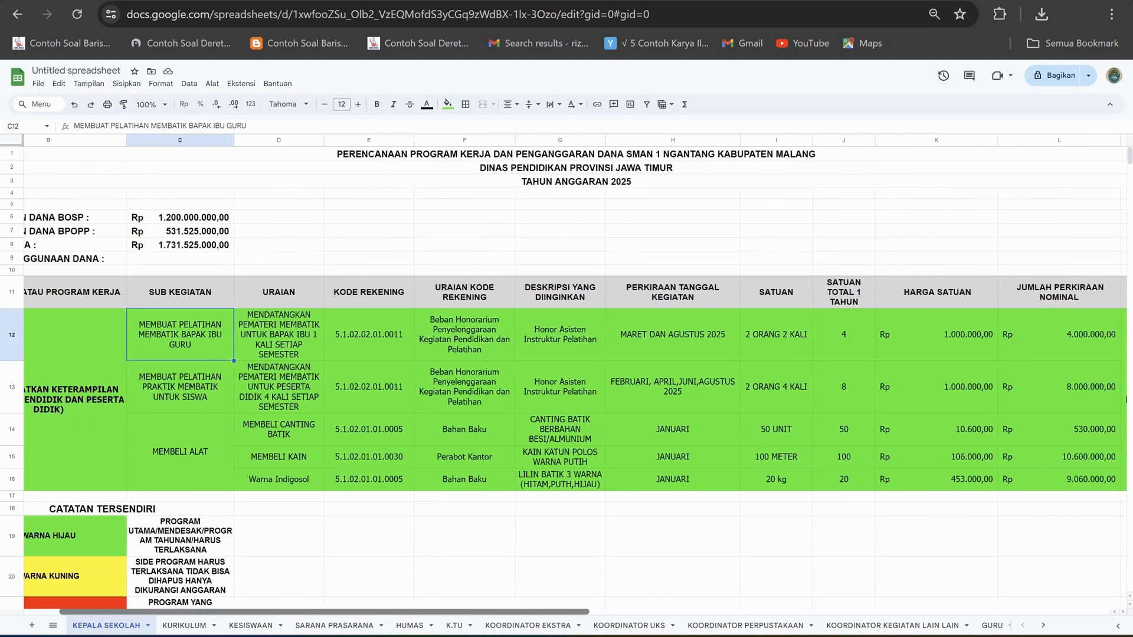
pyautogui.hscroll(2, 575, 375)
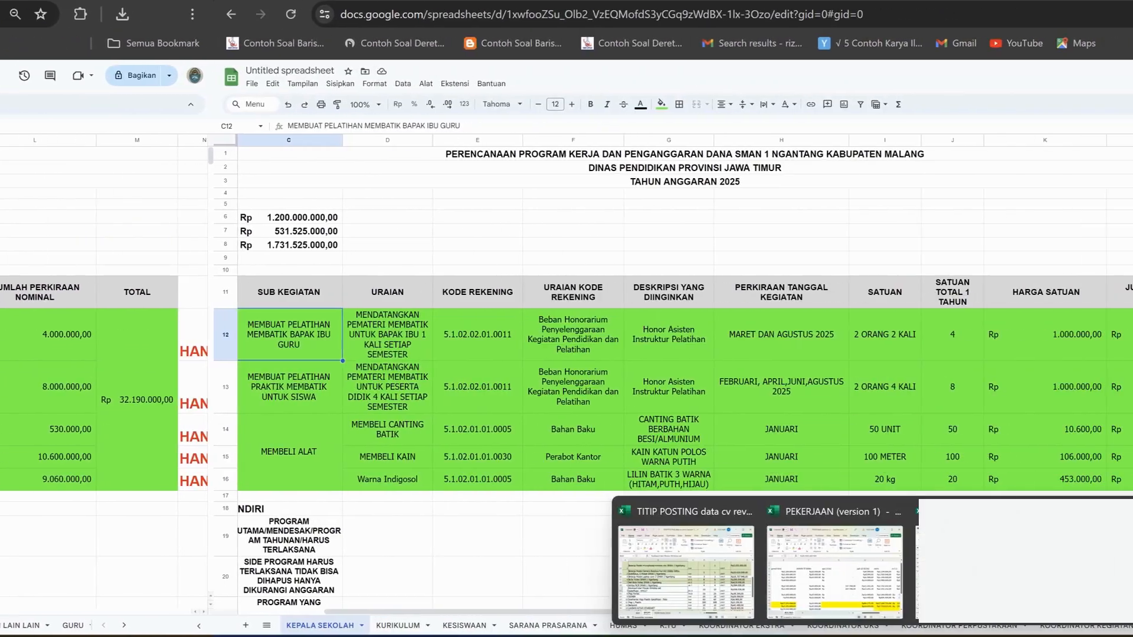
# Switch to the SBU workbook in Excel.
pyautogui.moveTo(781, 571)
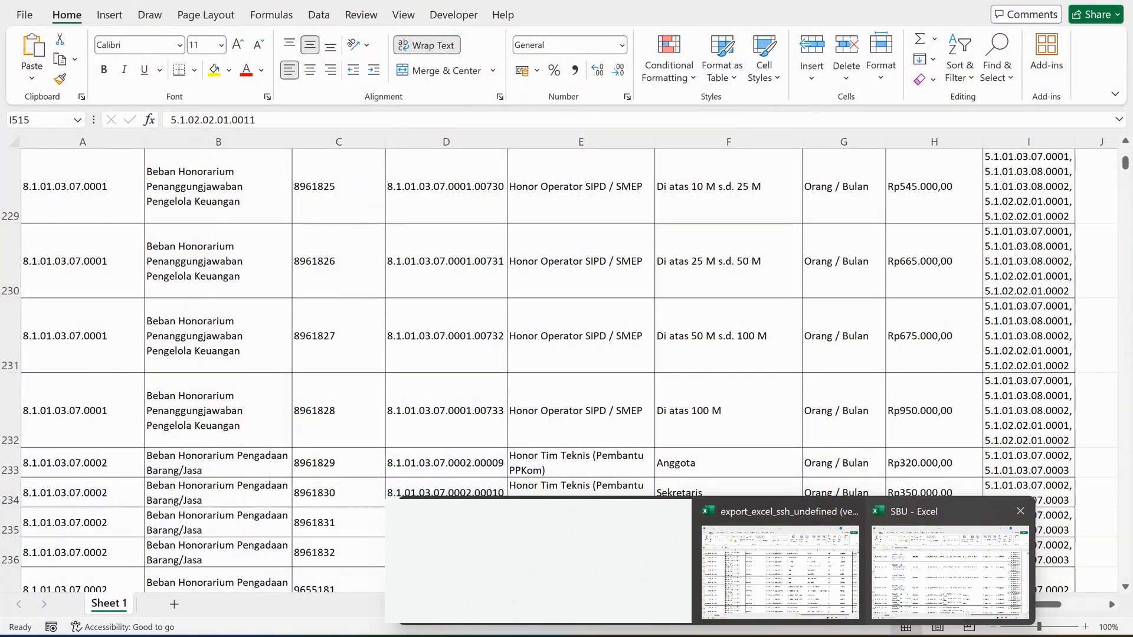
pyautogui.click(950, 571)
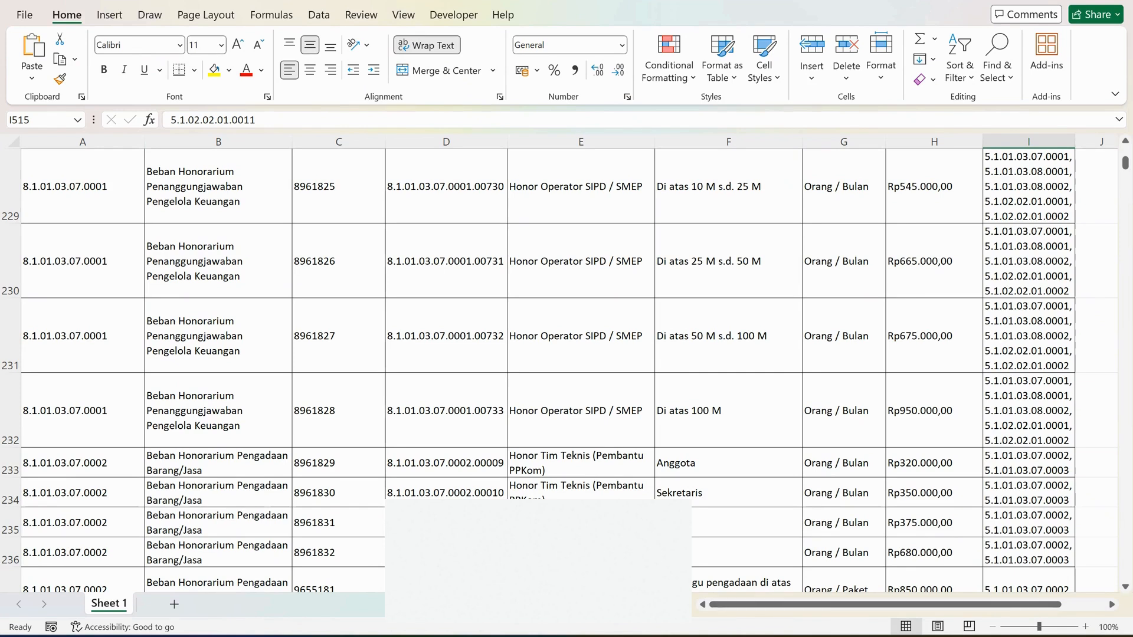
pyautogui.moveTo(716, 636)
pyautogui.click(579, 636)
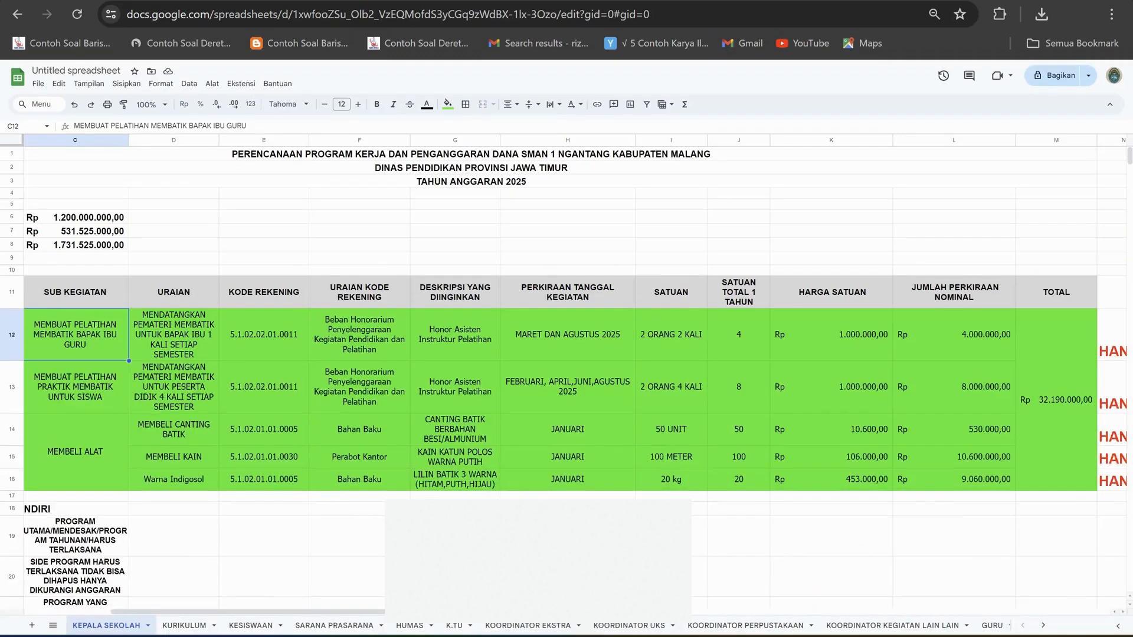
pyautogui.moveTo(717, 636)
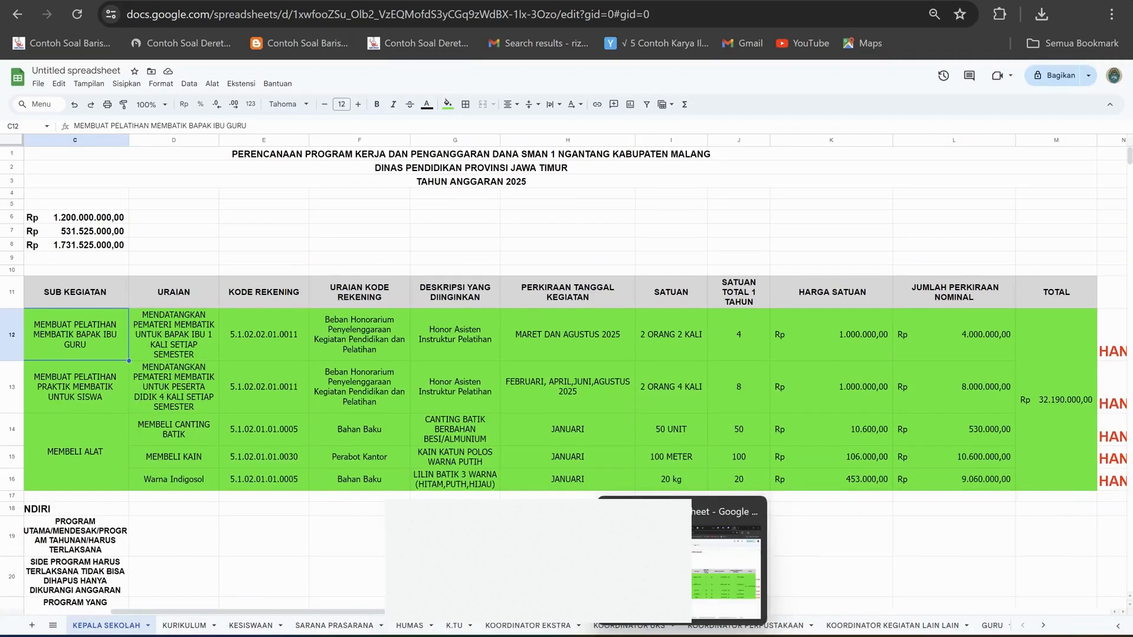
pyautogui.click(951, 573)
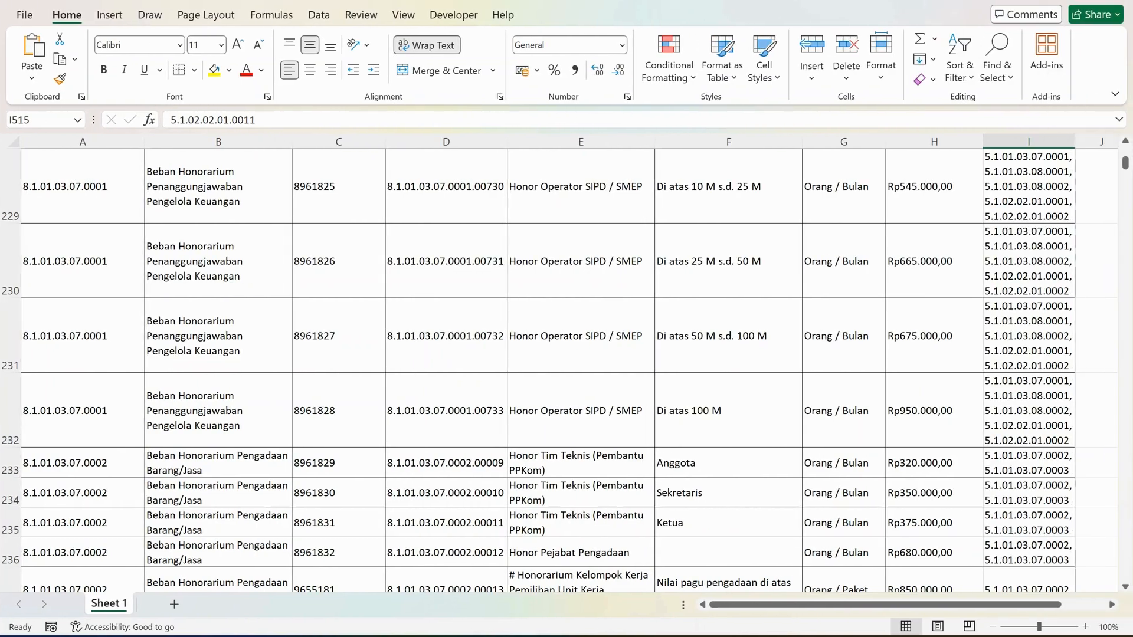
# Examine the item code, name and specification cells of the Honor Operator SIPD / SMEP entry in row 231.
pyautogui.click(581, 335)
pyautogui.press('Right')
pyautogui.press('Right')
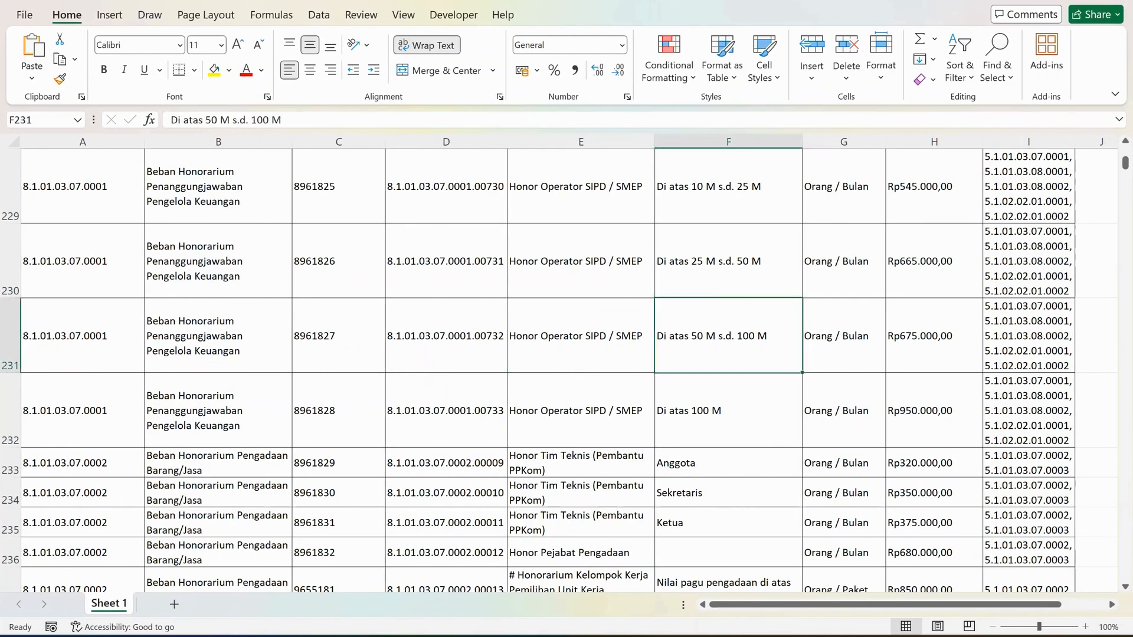
pyautogui.press('Left')
pyautogui.press('Left')
pyautogui.press('Left')
pyautogui.press('Left')
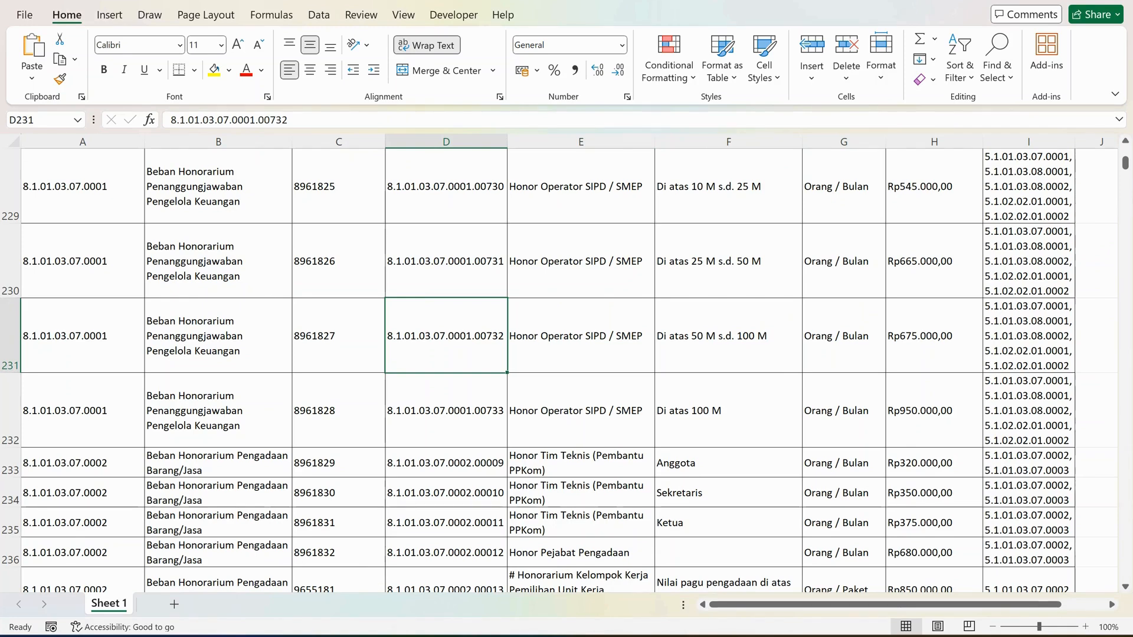
pyautogui.press('Right')
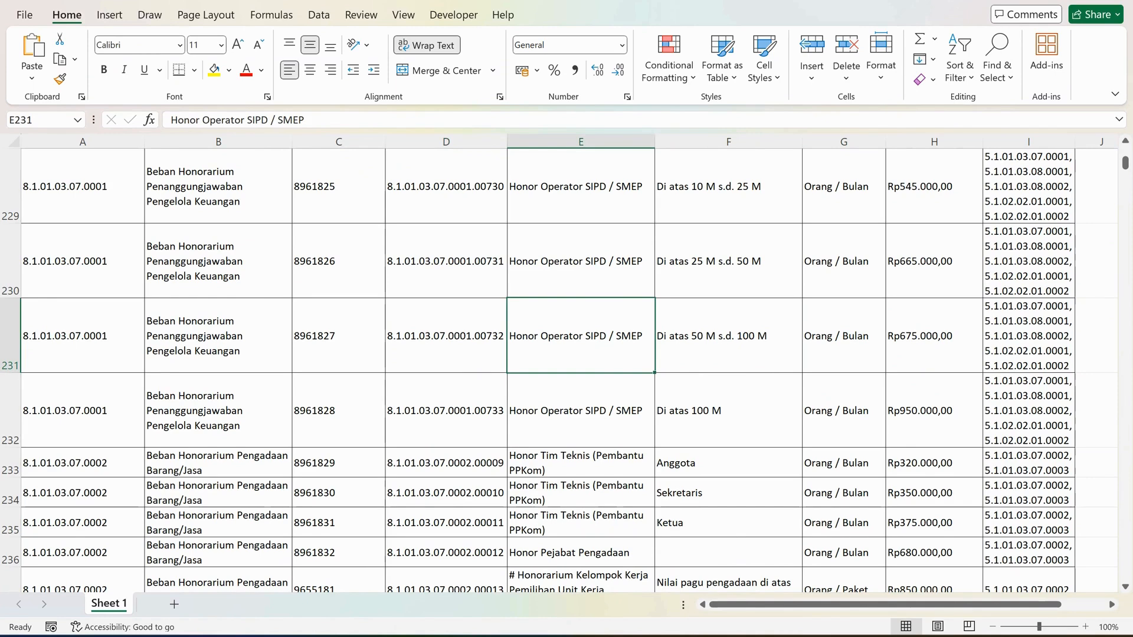
# Search the SBU sheet for TENAGA AHLI and look through the rows around the first match.
pyautogui.hotkey('ctrl', 'f')
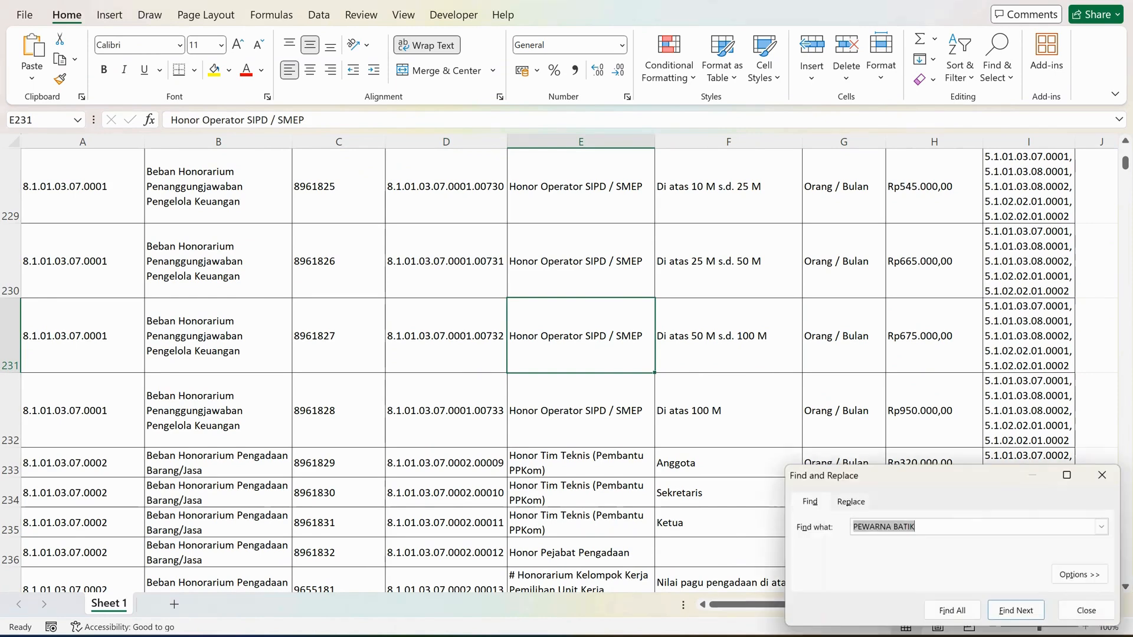
pyautogui.write('TEN')
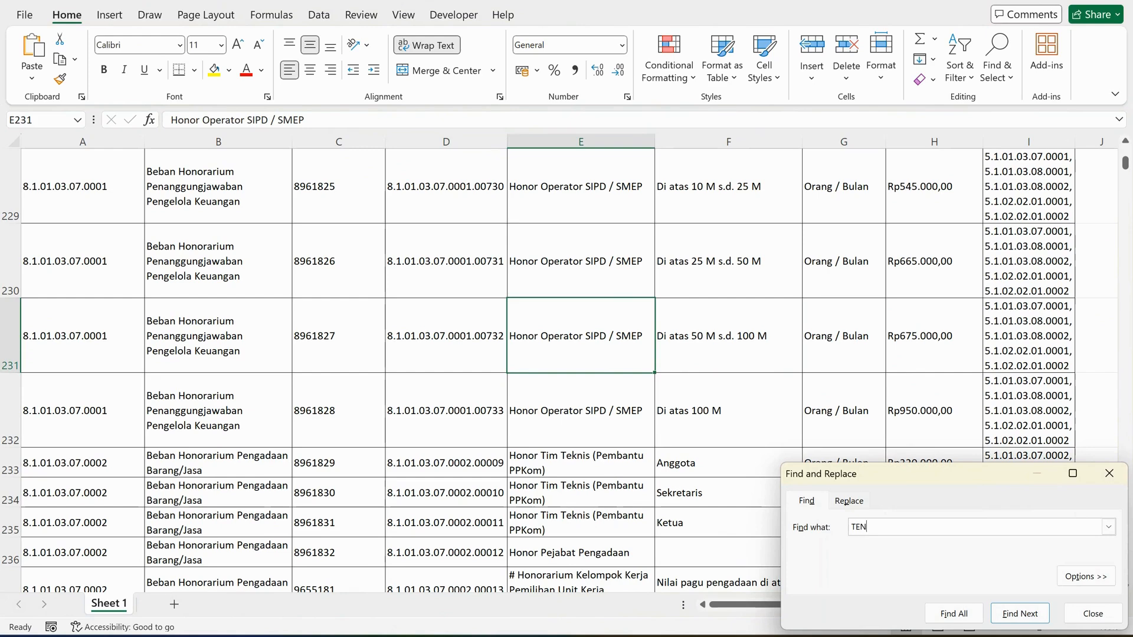
pyautogui.write('AGA AHLI')
pyautogui.press('Return')
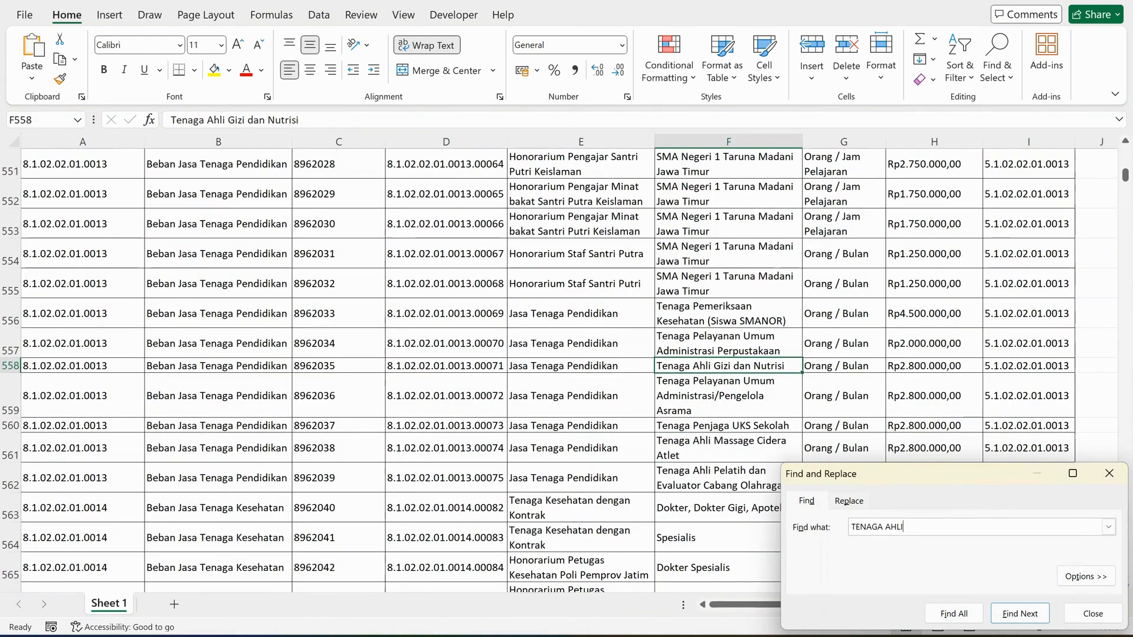
pyautogui.click(1110, 473)
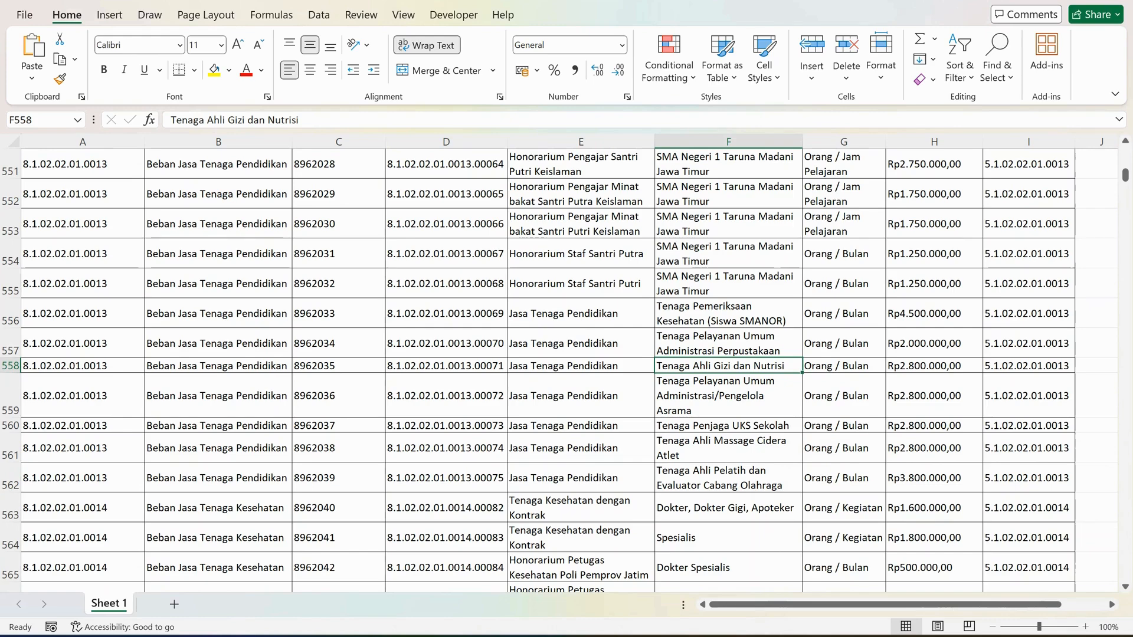
pyautogui.scroll(-8, 566, 366)
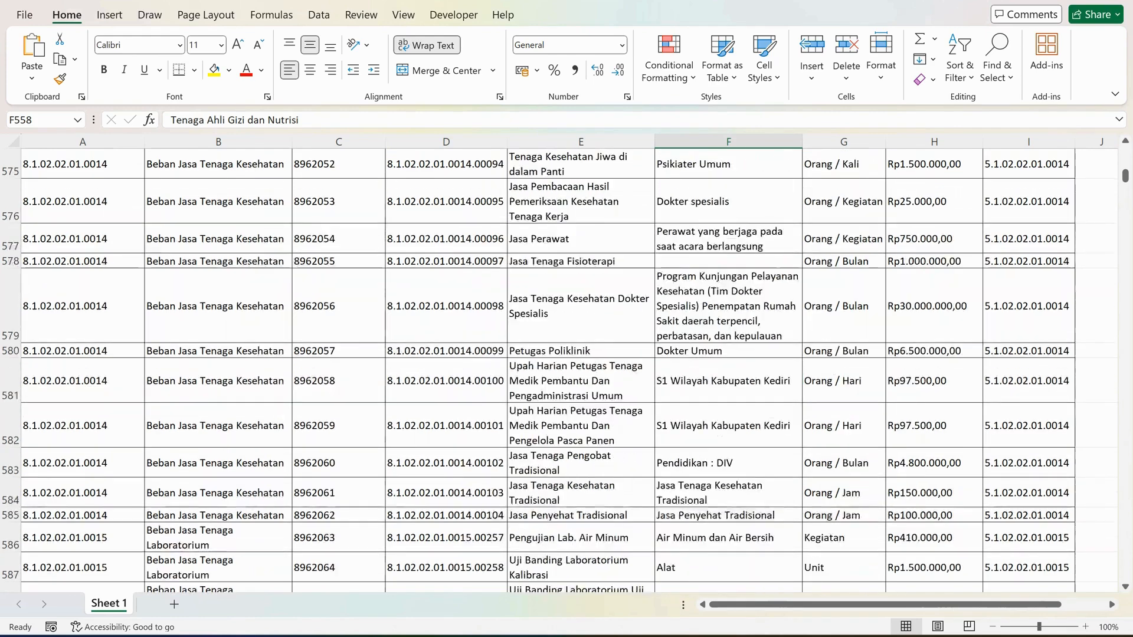
pyautogui.scroll(4, 566, 366)
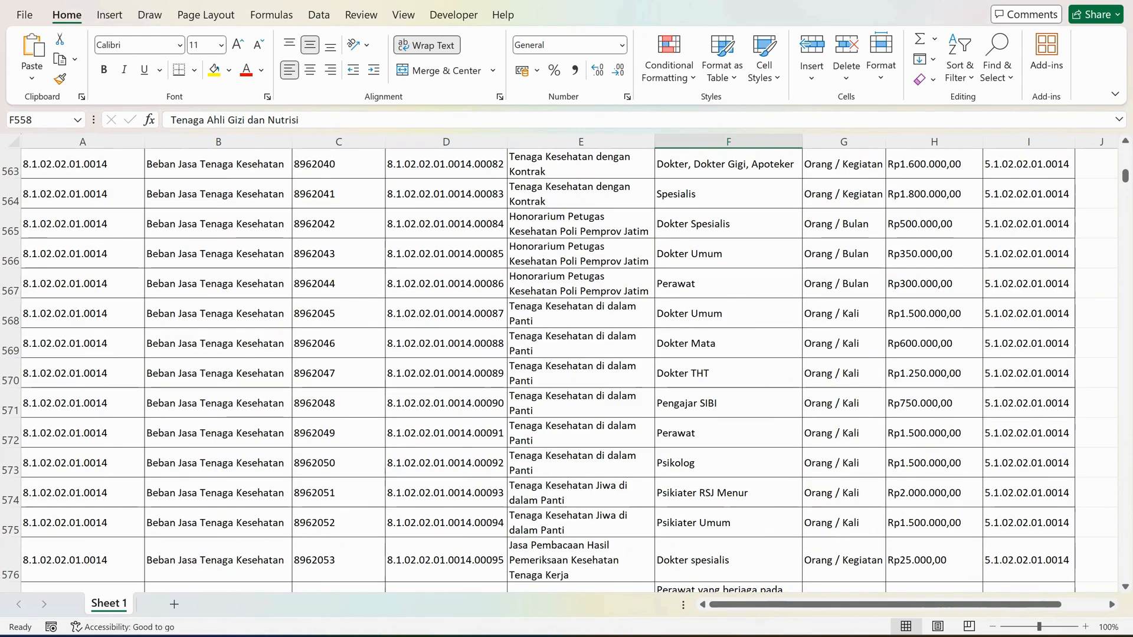
# List all matches for TENAGA AHLI, enlarge the results list and open a match in the item name column.
pyautogui.hotkey('ctrl', 'f')
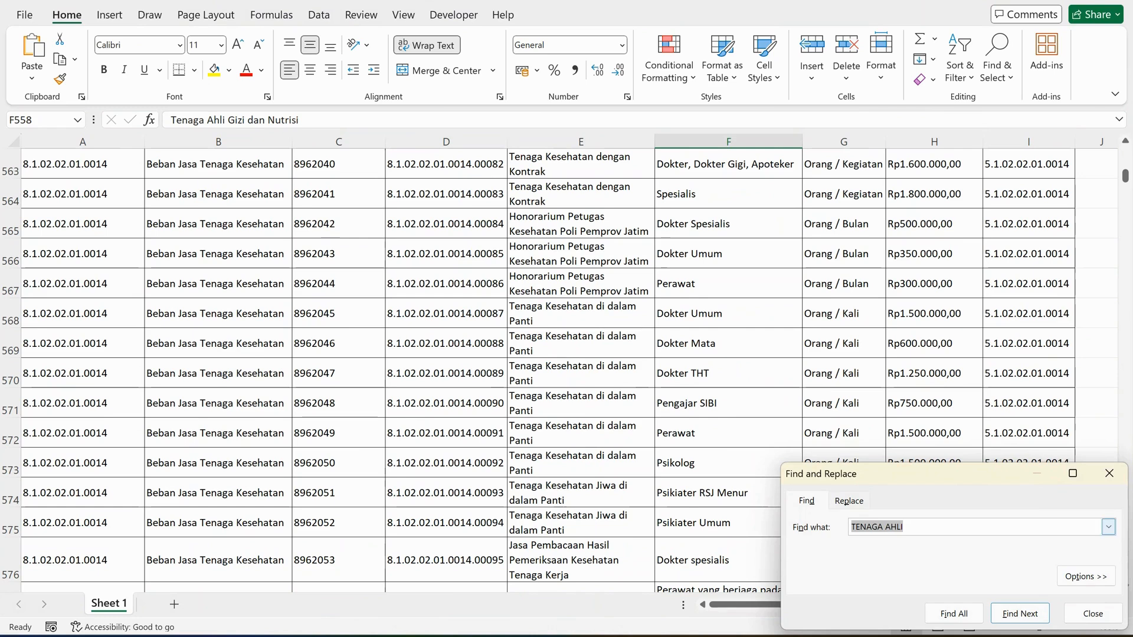
pyautogui.click(954, 613)
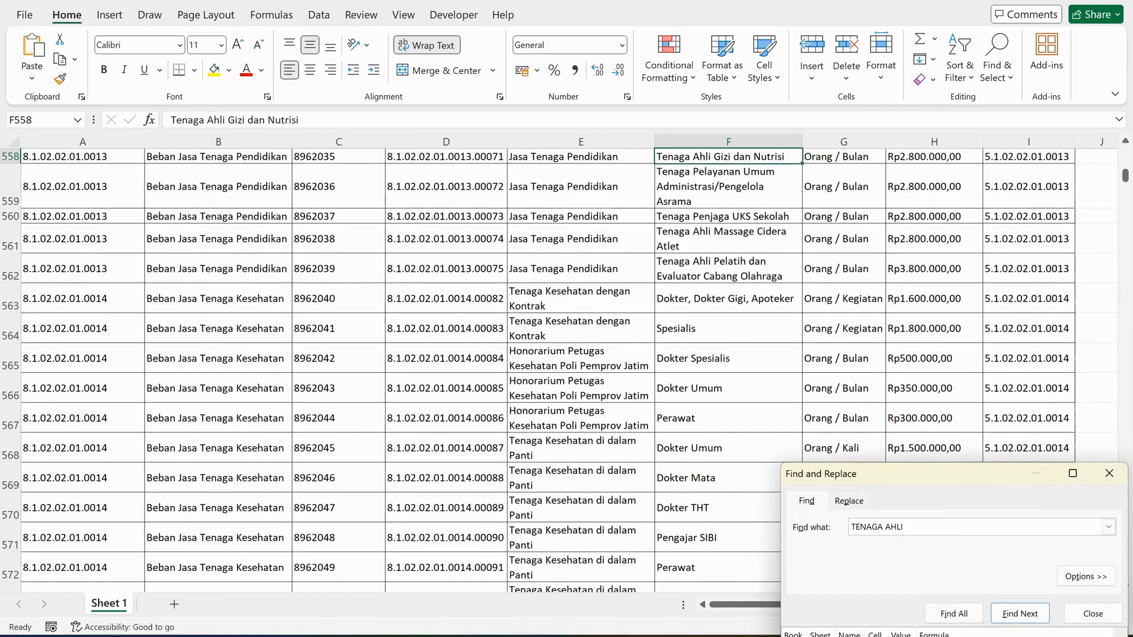
pyautogui.moveTo(909, 473); pyautogui.dragTo(454, 196)
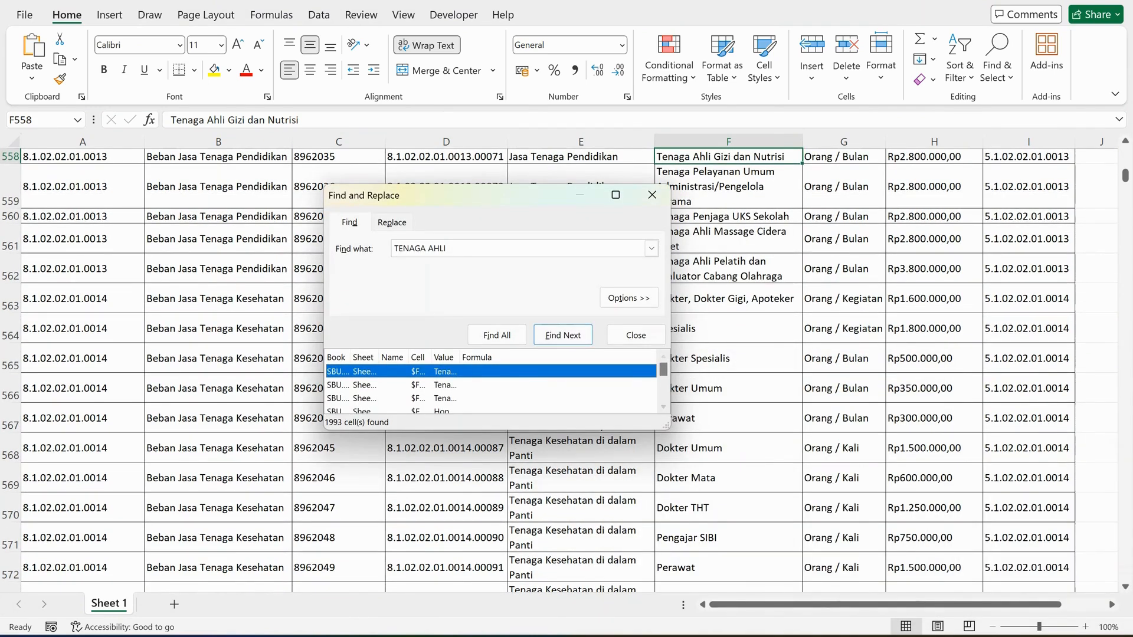
pyautogui.moveTo(582, 430); pyautogui.dragTo(582, 531)
pyautogui.click(567, 452)
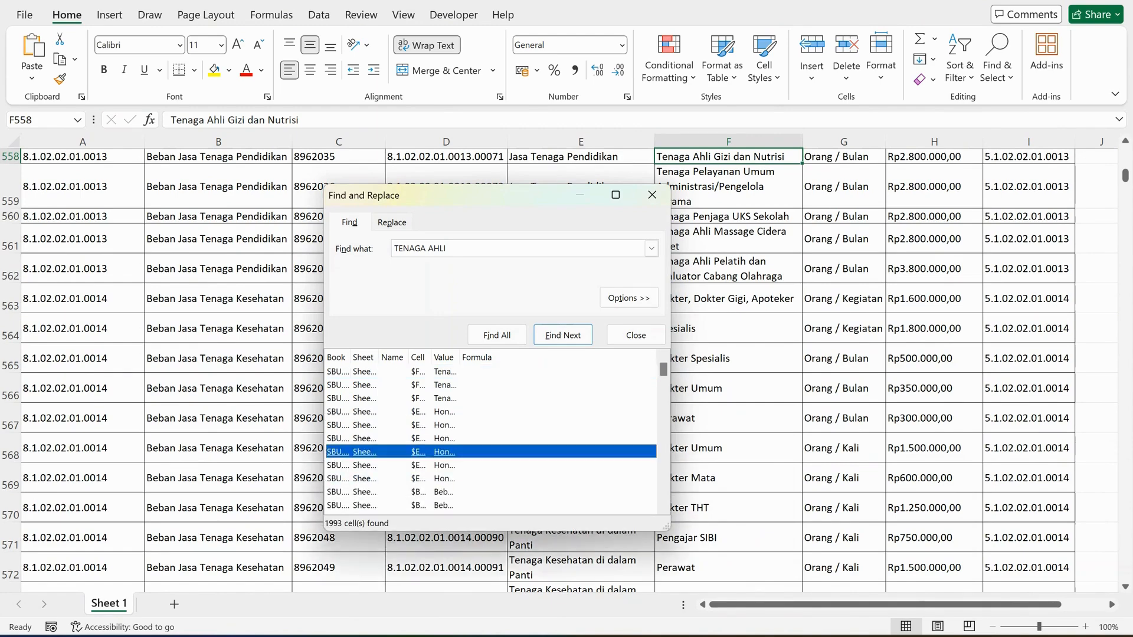
# Go through further TENAGA AHLI matches in the results list, opening the Beban Jasa Tenaga Ahli entries.
pyautogui.scroll(-2, 566, 377)
pyautogui.scroll(-8, 491, 371)
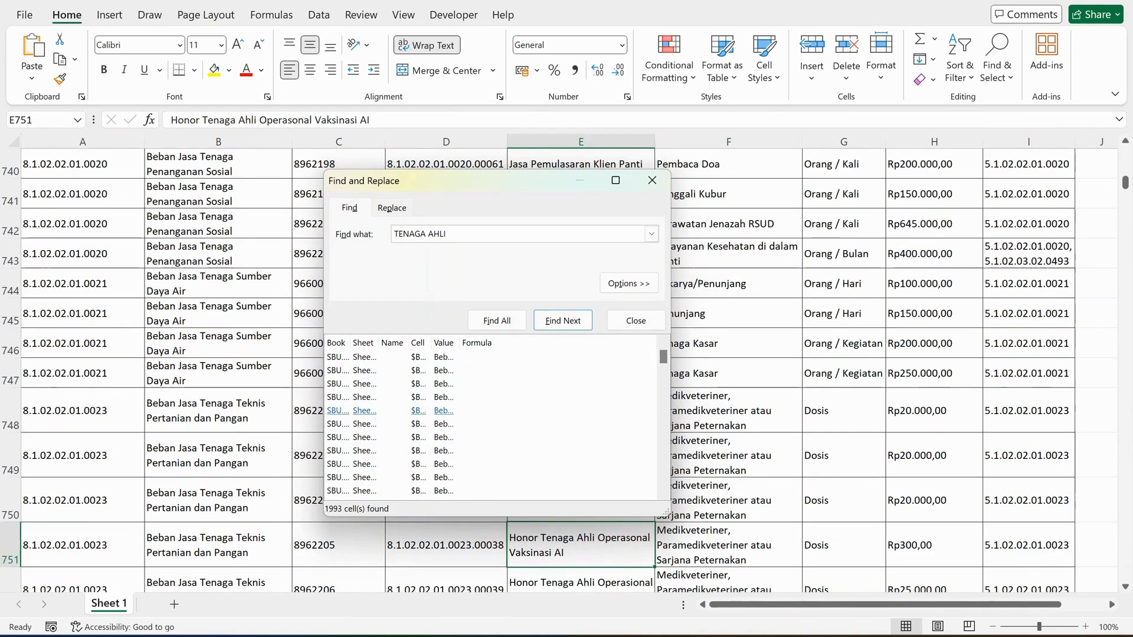
pyautogui.click(491, 437)
pyautogui.scroll(-1, 491, 424)
pyautogui.click(491, 450)
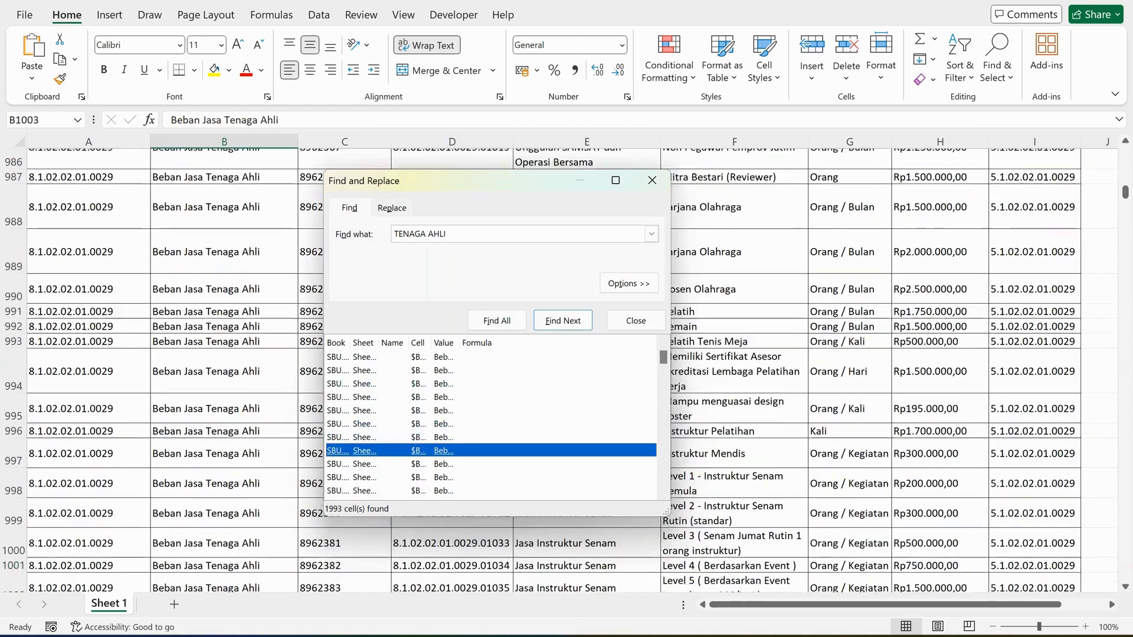
pyautogui.scroll(-1, 491, 451)
pyautogui.click(491, 464)
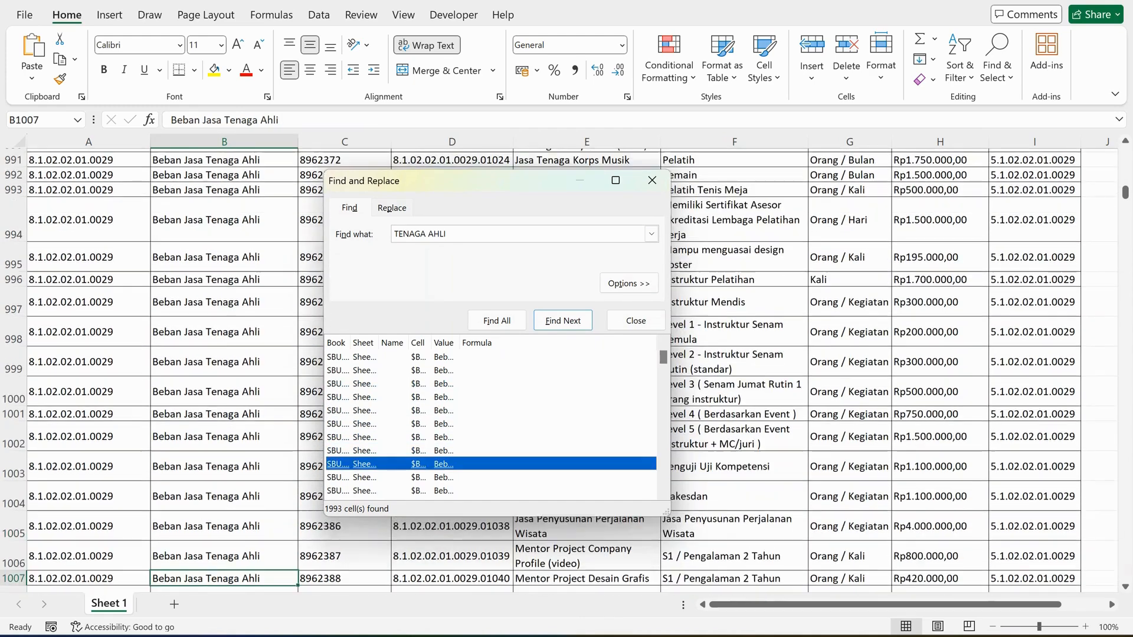
# Uncover the Beban Jasa Tenaga Ahli rows by moving and shrinking the search window, and browse the Talenta items.
pyautogui.moveTo(528, 181); pyautogui.dragTo(507, 91)
pyautogui.scroll(-2, 559, 508)
pyautogui.scroll(-9, 560, 508)
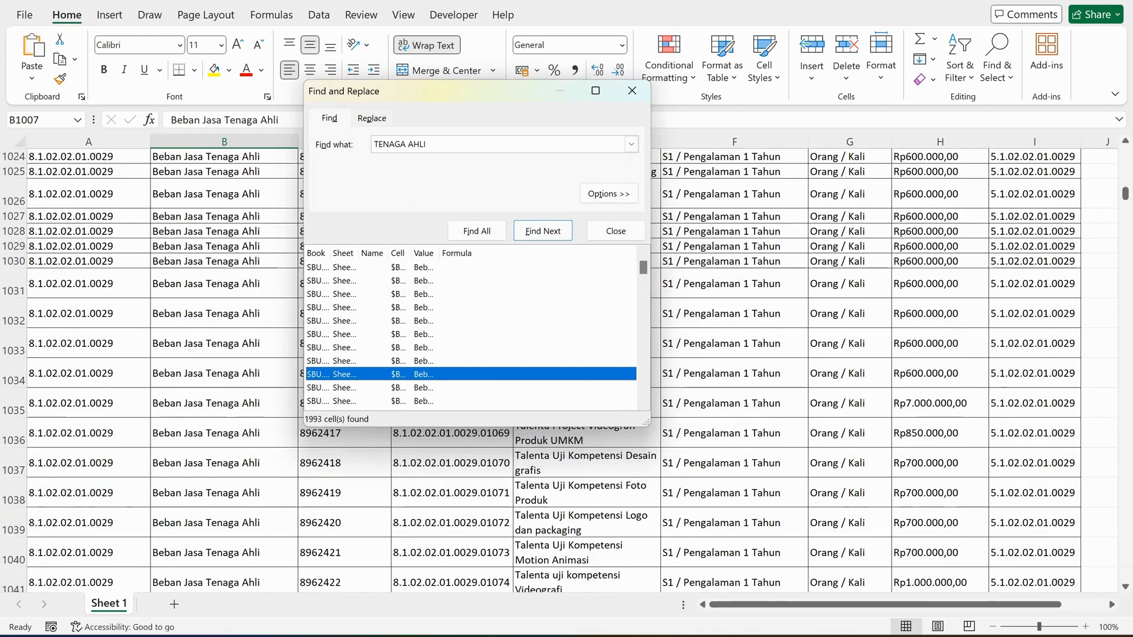
pyautogui.moveTo(518, 426); pyautogui.dragTo(522, 341)
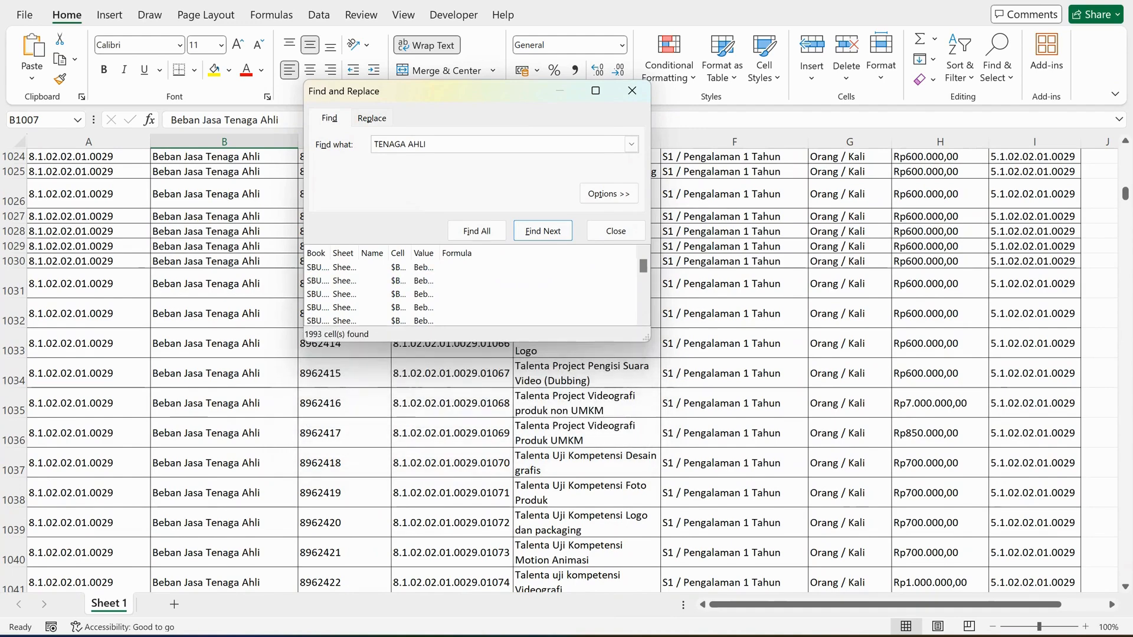
# Compare the item names and specifications of the Talenta Project entries in rows 1034 and 1035.
pyautogui.click(734, 373)
pyautogui.click(586, 374)
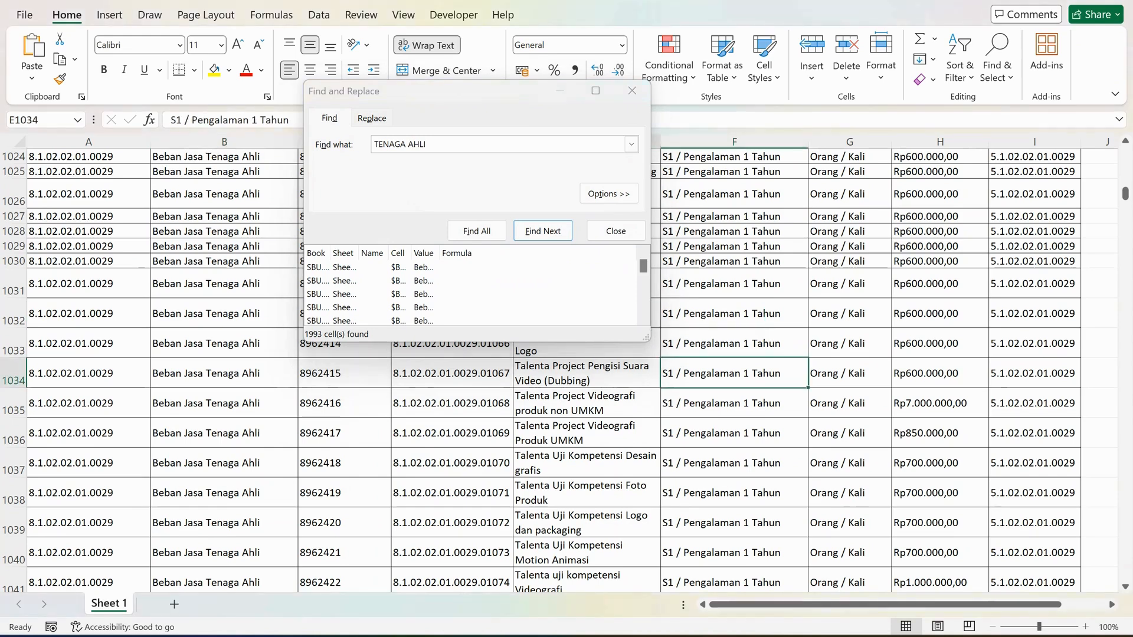
pyautogui.click(734, 404)
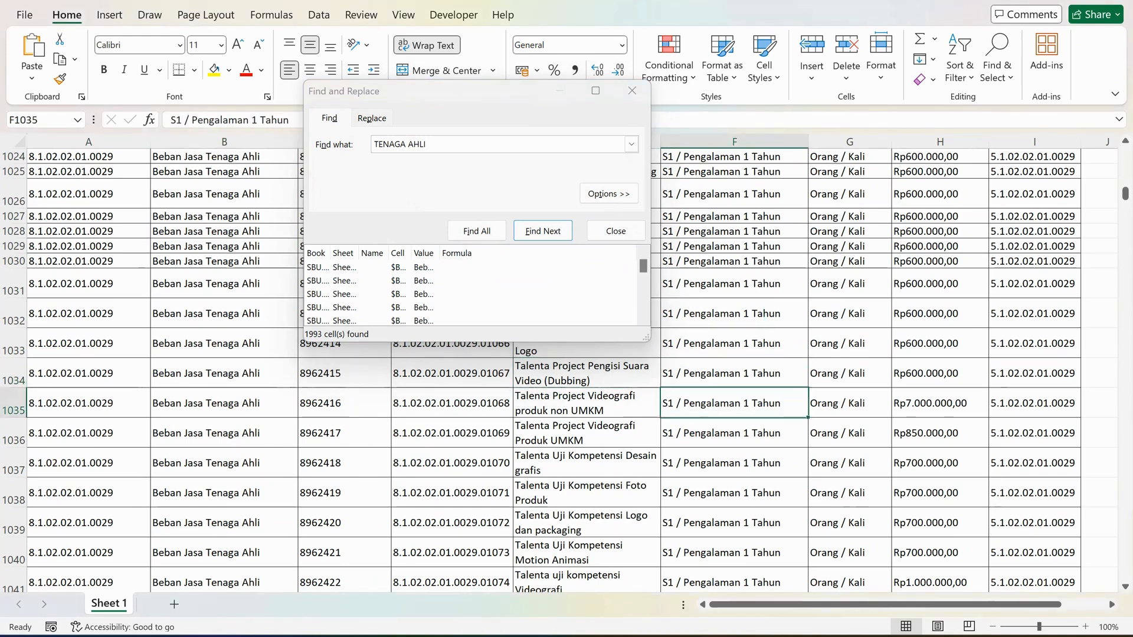
pyautogui.click(586, 404)
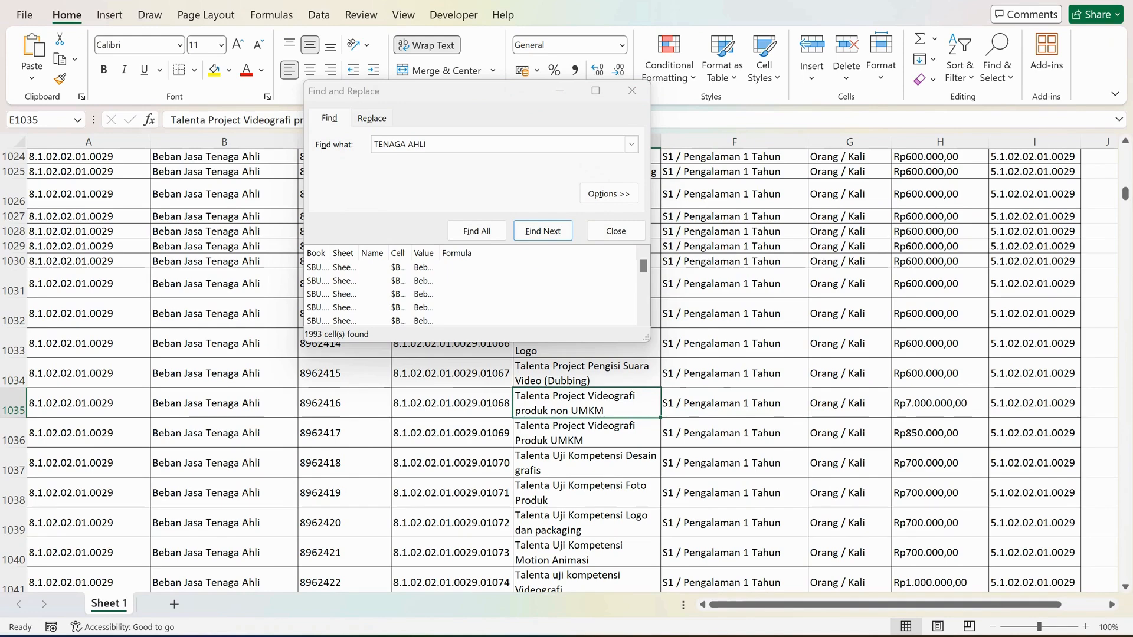
pyautogui.press('Up')
pyautogui.press('Right')
pyautogui.press('Down')
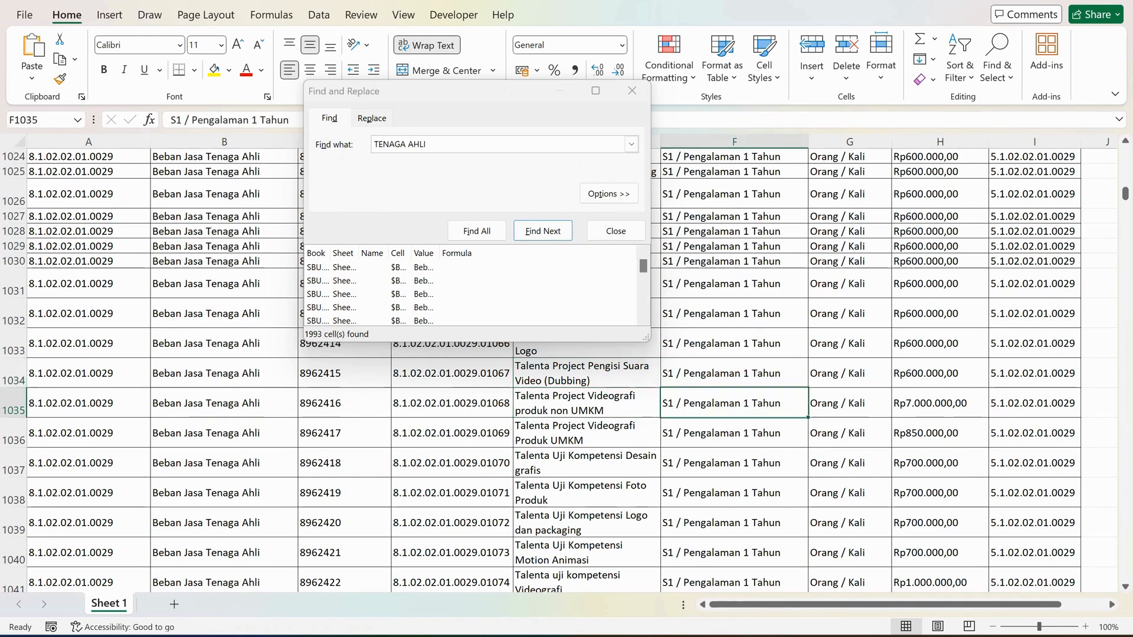
pyautogui.press('Left')
pyautogui.press('Up')
pyautogui.press('Right')
pyautogui.press('Down')
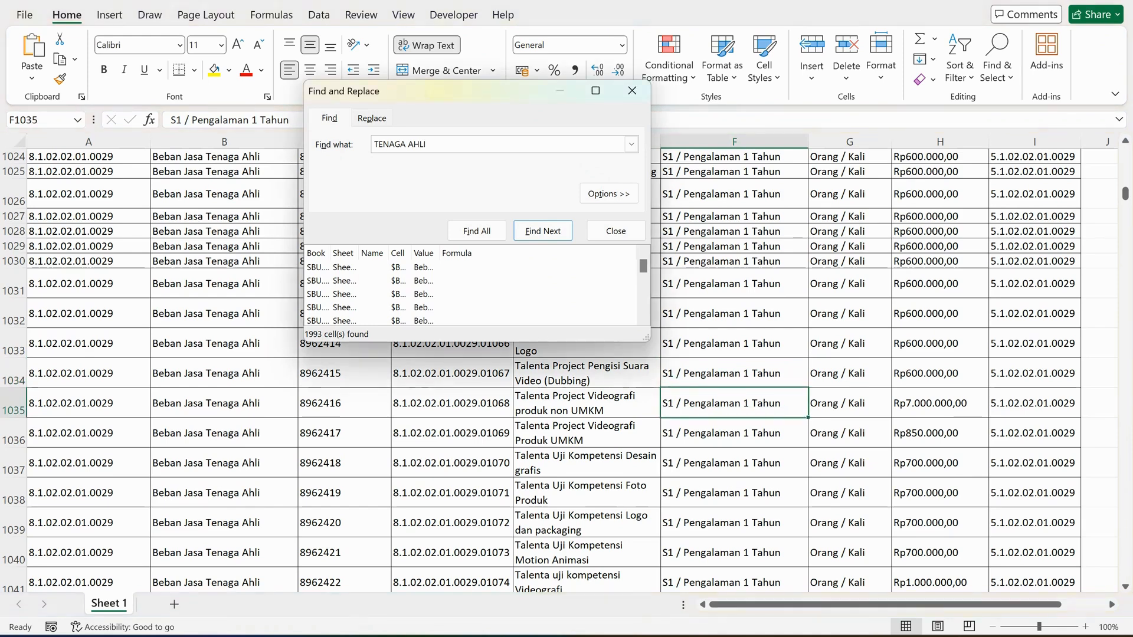
# Enlarge the search results list again and look further down the TENAGA AHLI matches.
pyautogui.moveTo(477, 342); pyautogui.dragTo(476, 420)
pyautogui.scroll(-3, 477, 361)
pyautogui.scroll(-5, 477, 361)
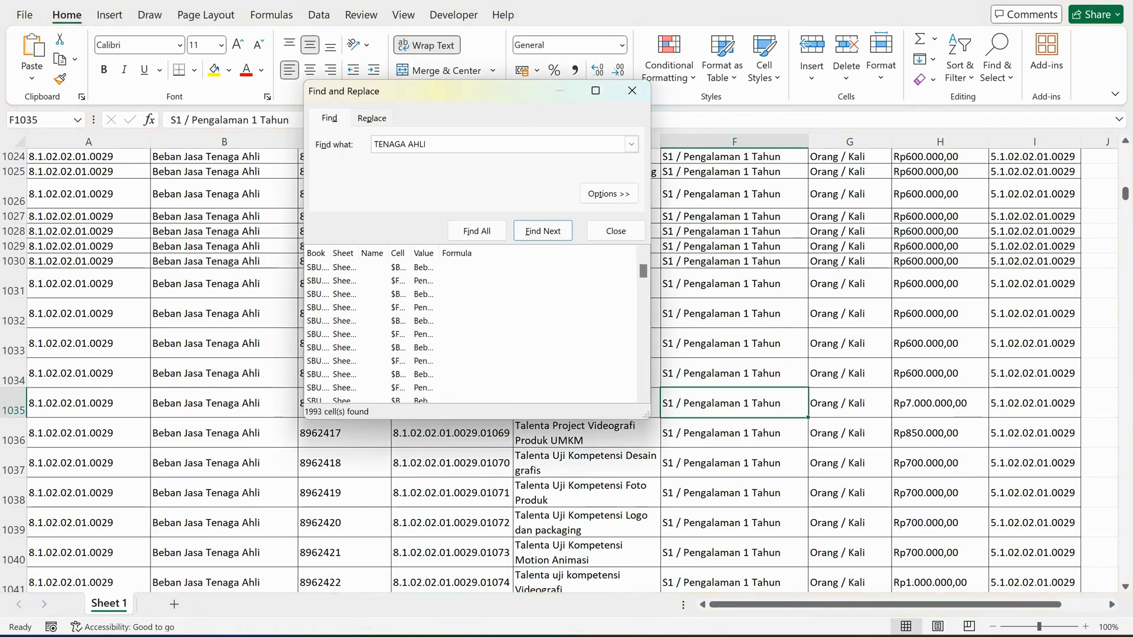
# Copy account code 5.1.02.02.01.0011 from the first batik training row of the planning spreadsheet and find all its matches in the SBU workbook.
pyautogui.click(477, 231)
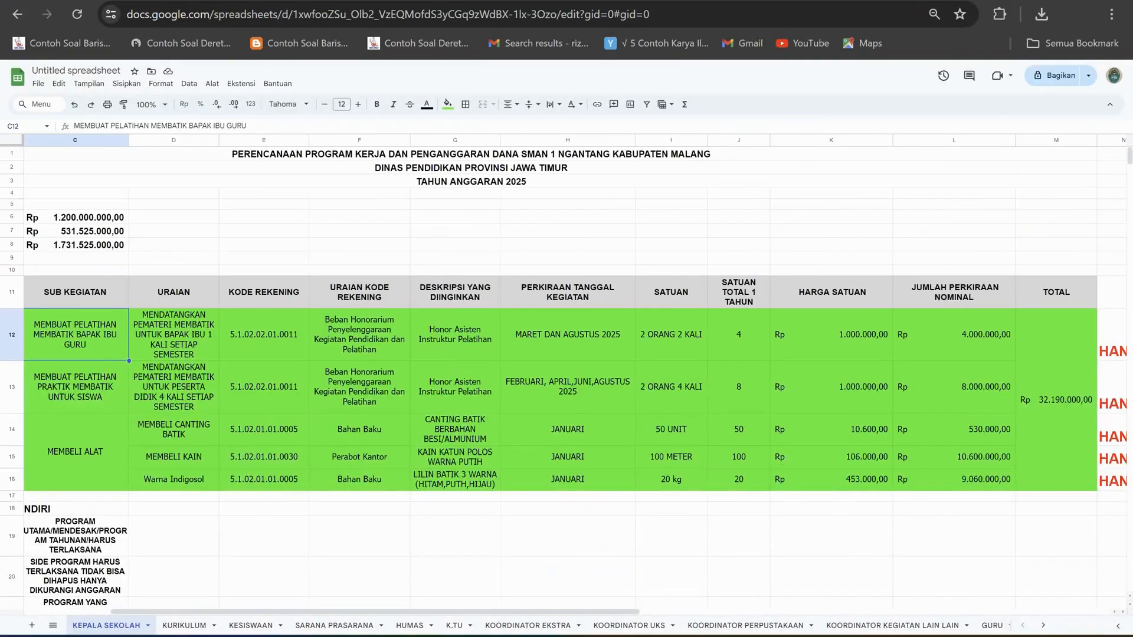
pyautogui.click(264, 335)
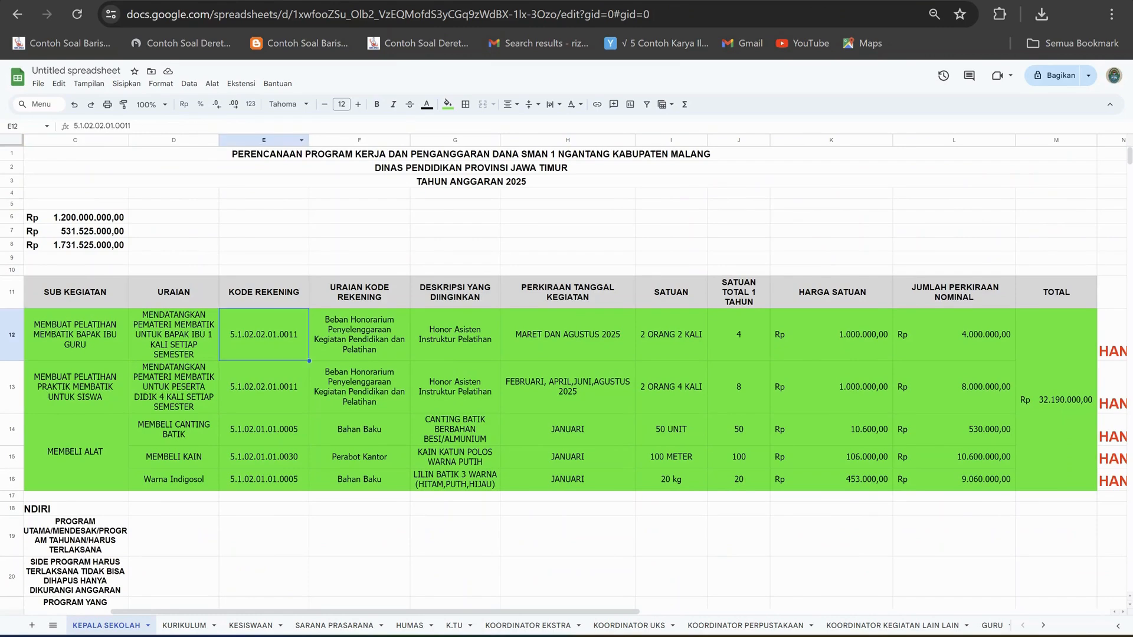
pyautogui.moveTo(133, 127); pyautogui.dragTo(74, 126)
pyautogui.hotkey('ctrl', 'c')
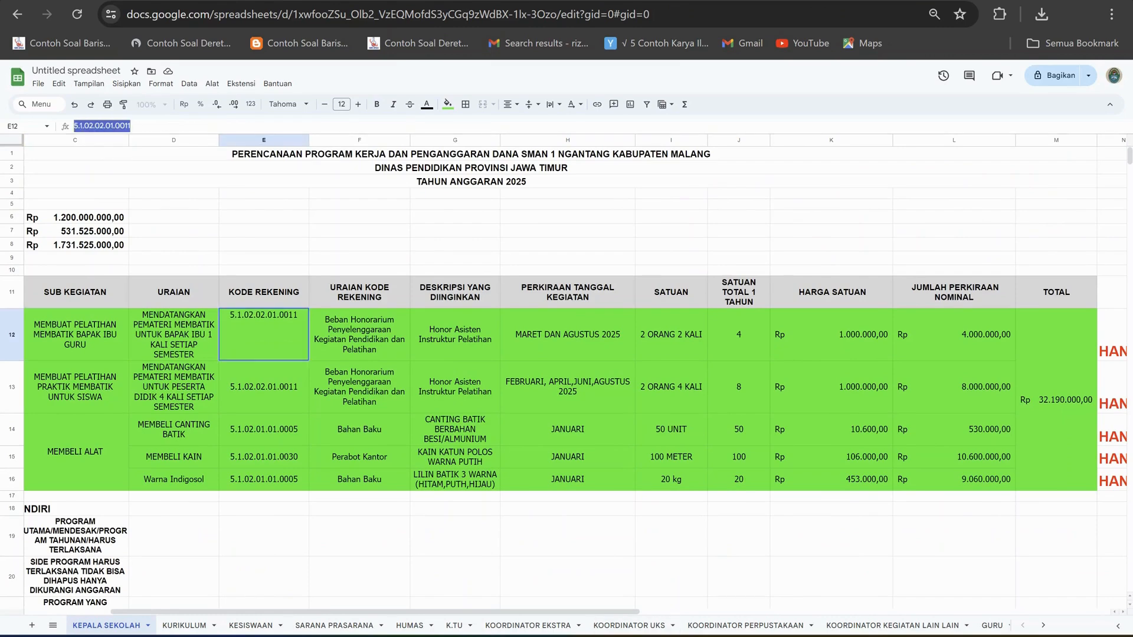
pyautogui.hotkey('alt', 'Tab')
pyautogui.moveTo(426, 145); pyautogui.dragTo(370, 144)
pyautogui.hotkey('ctrl', 'v')
pyautogui.click(475, 231)
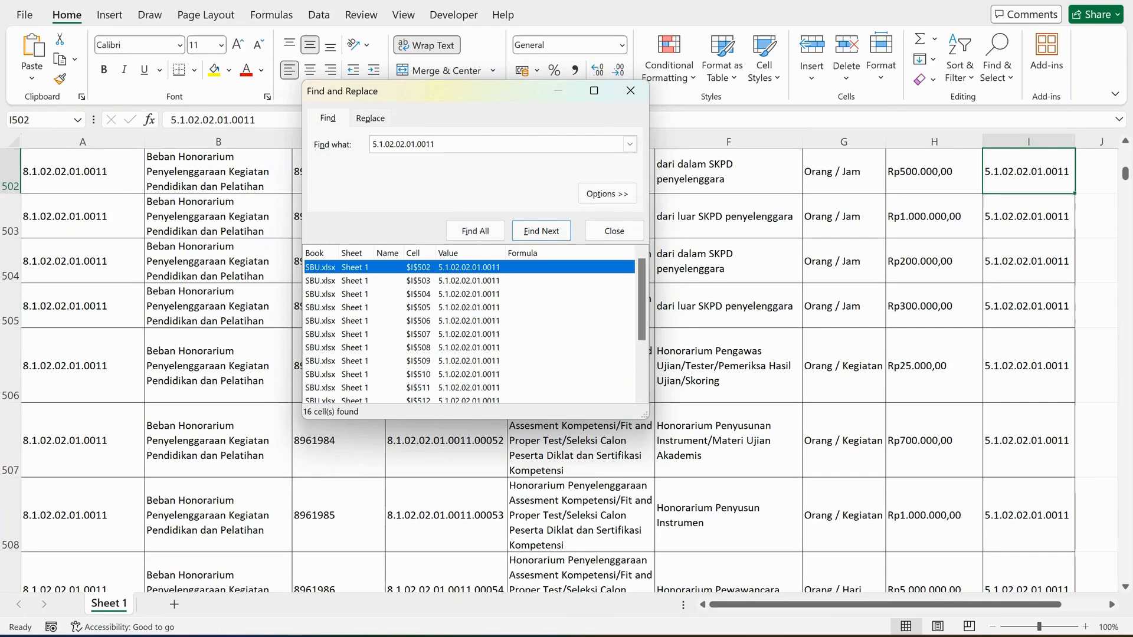
# Uncover the item name column and compare the Honorarium Penceramah entries in rows 502 and 503 by specification, unit and price.
pyautogui.moveTo(473, 88); pyautogui.dragTo(268, 154)
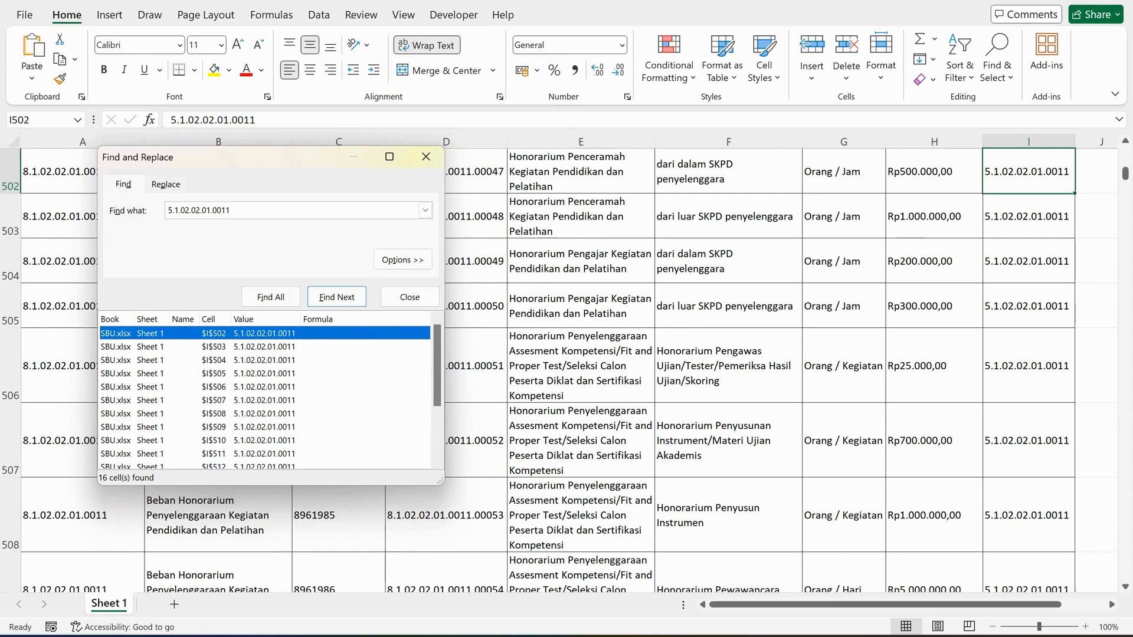
pyautogui.click(934, 172)
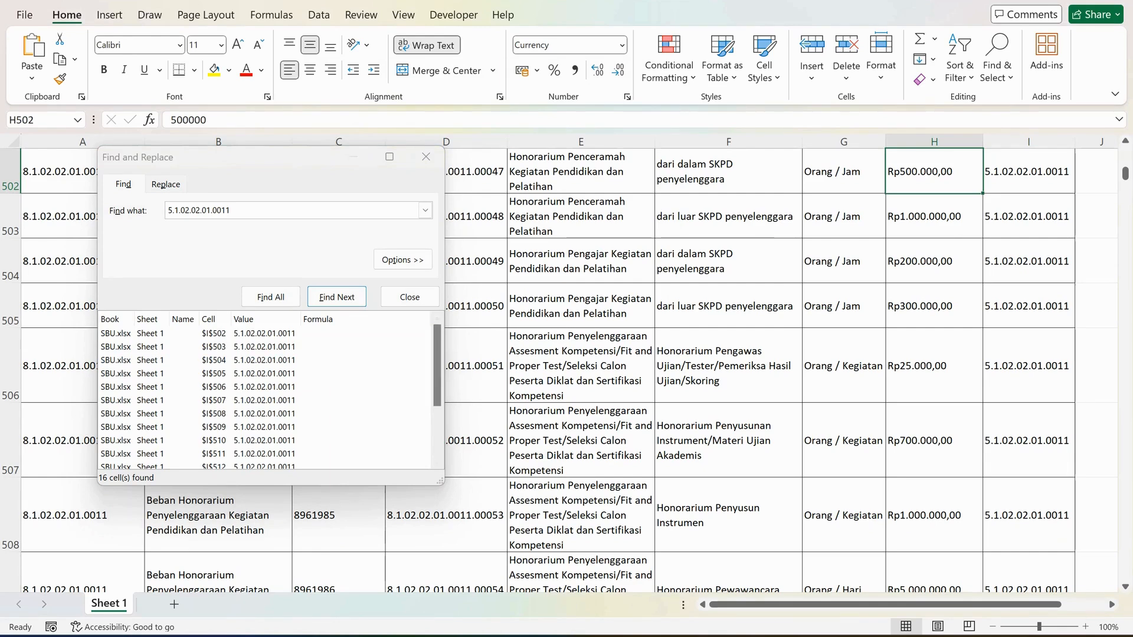
pyautogui.click(844, 172)
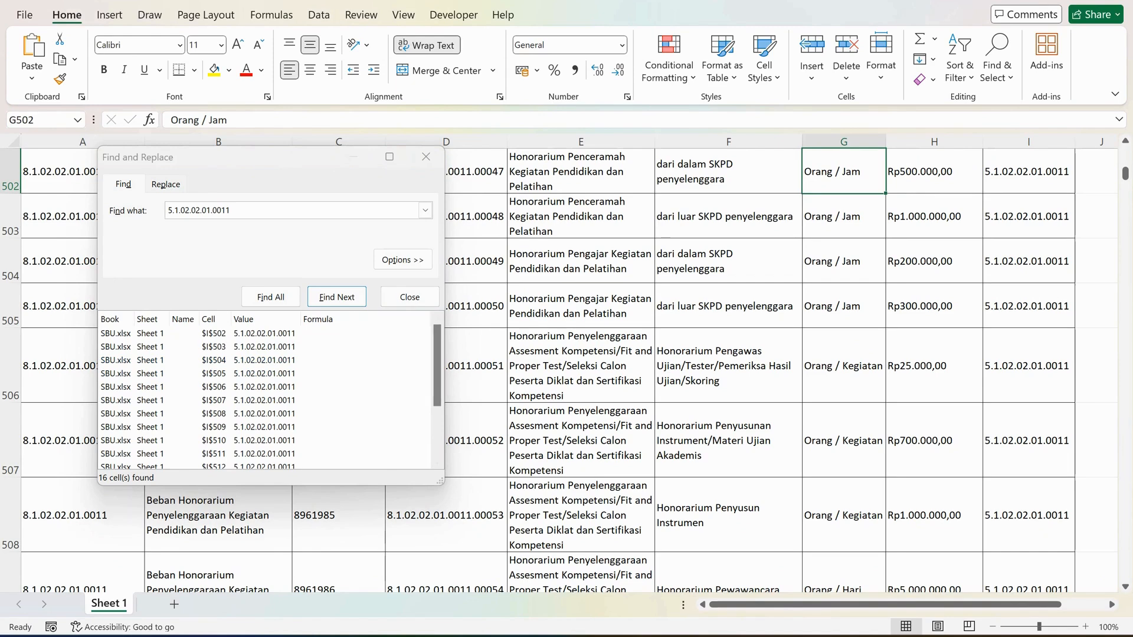
pyautogui.click(844, 217)
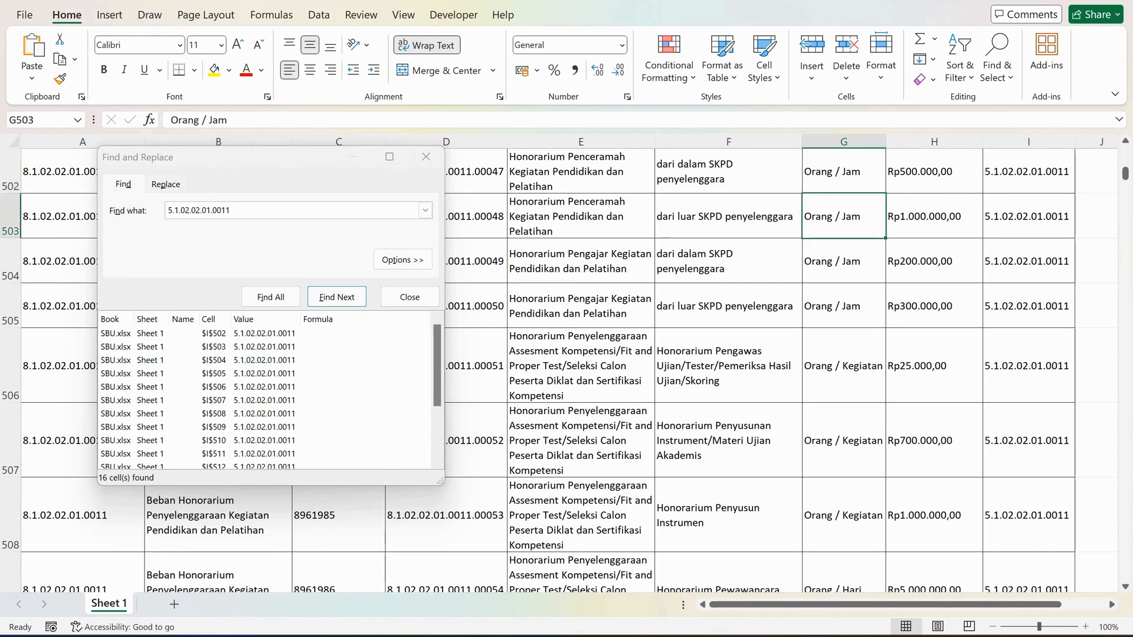
pyautogui.click(729, 217)
pyautogui.click(581, 217)
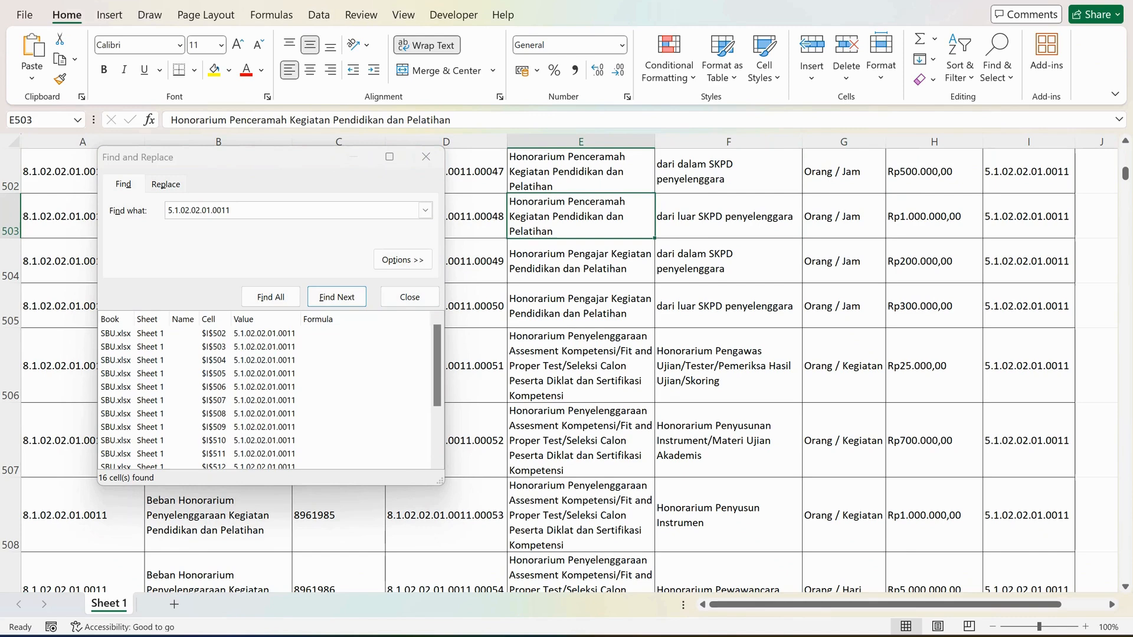
pyautogui.click(934, 171)
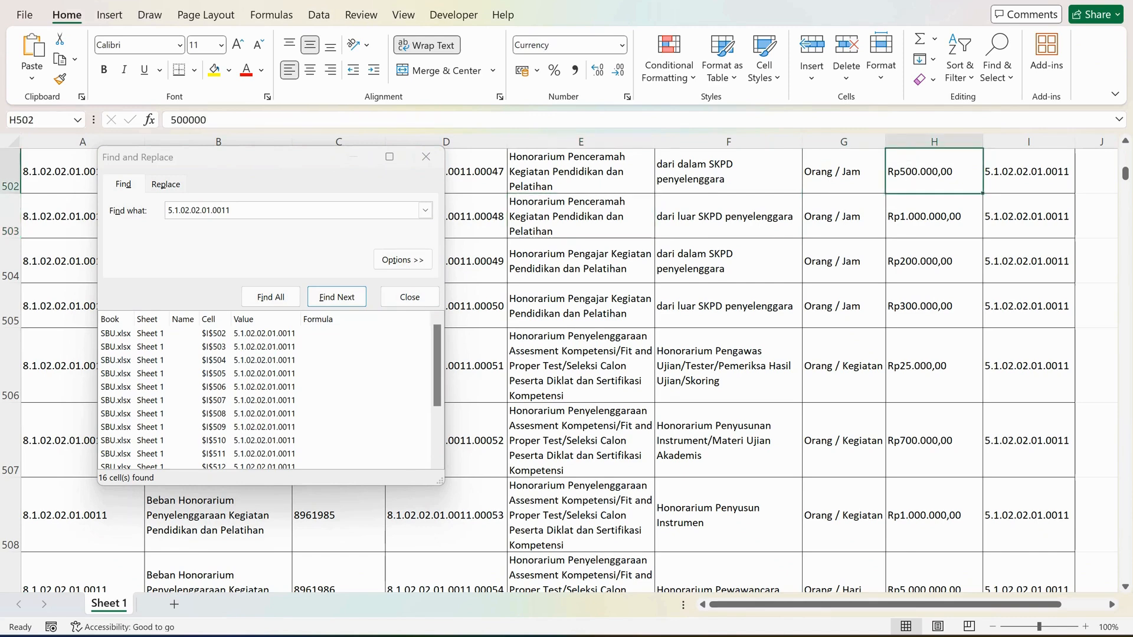
pyautogui.click(934, 217)
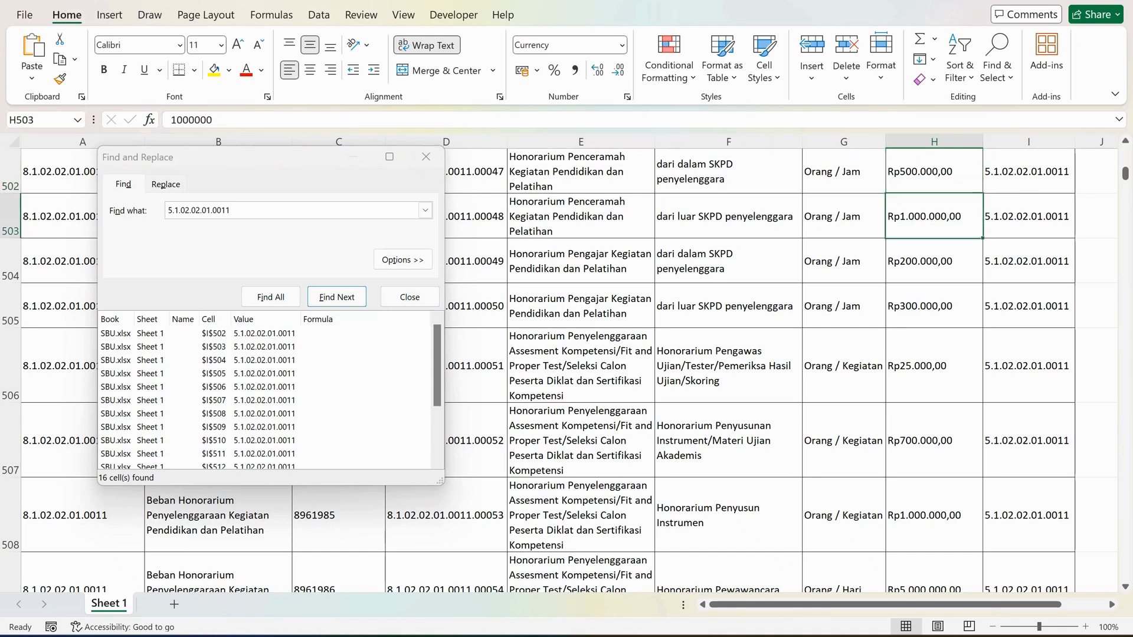
# Find the Honor Asisten Instruktur Pelatihan entry among the 5.1.02.02.01.0011 items and check its specification, unit and price.
pyautogui.scroll(-2, 649, 366)
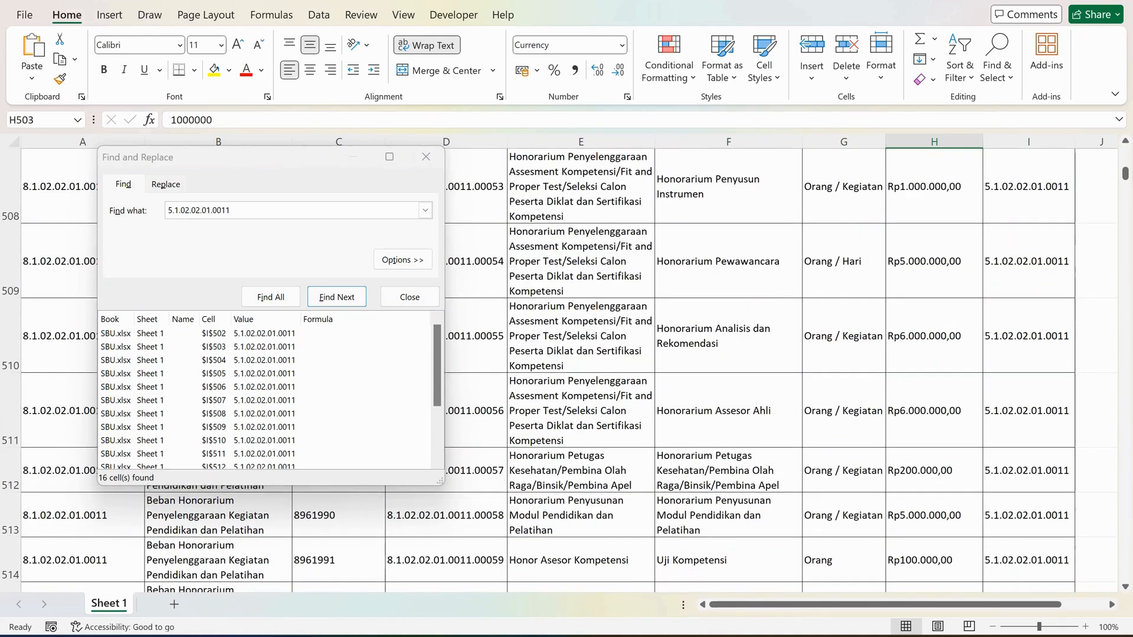
pyautogui.scroll(-1, 649, 366)
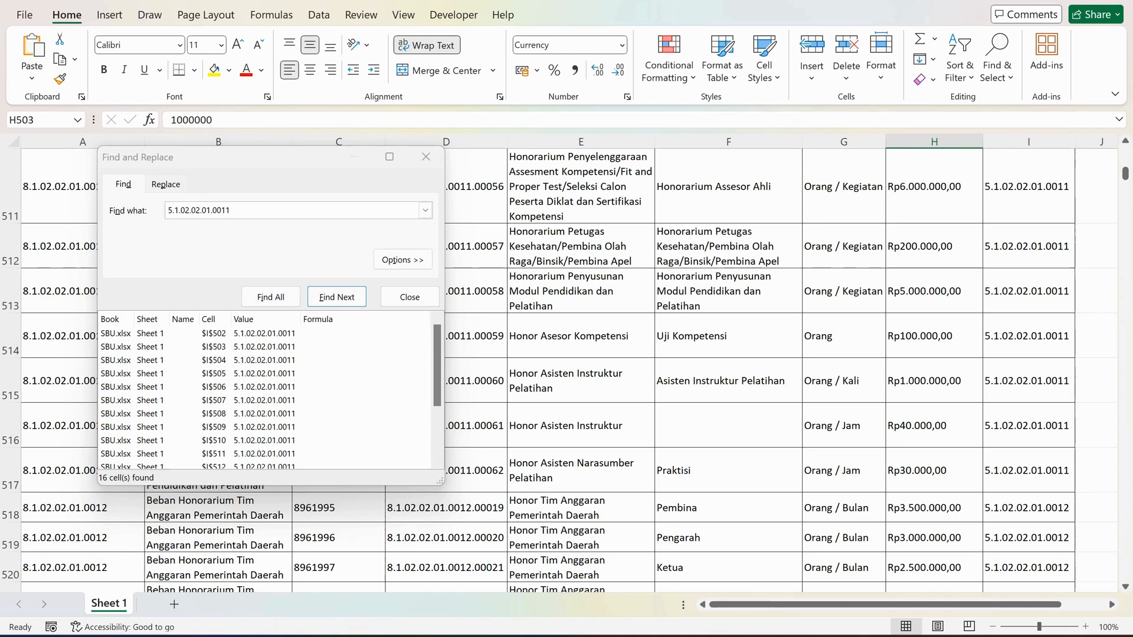
pyautogui.click(729, 381)
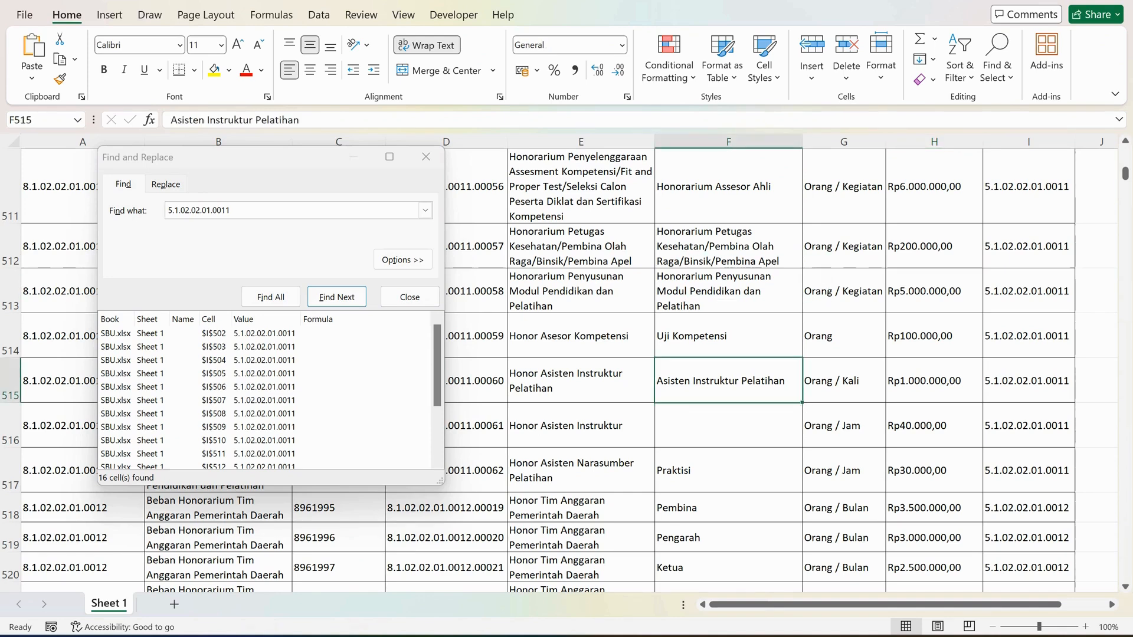
pyautogui.click(581, 381)
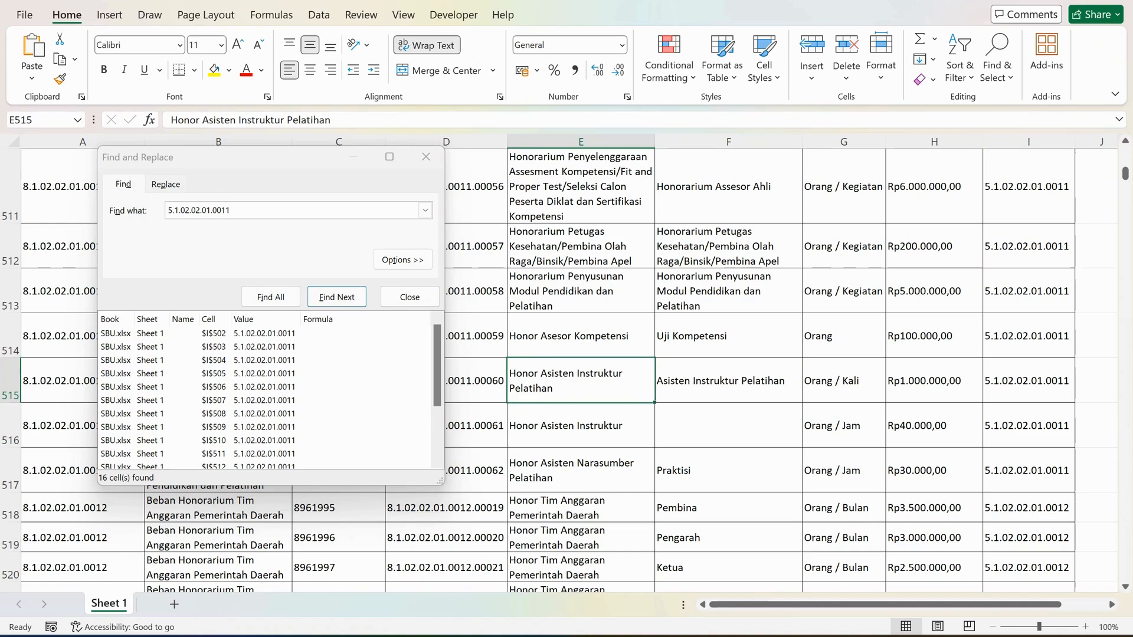
pyautogui.click(728, 381)
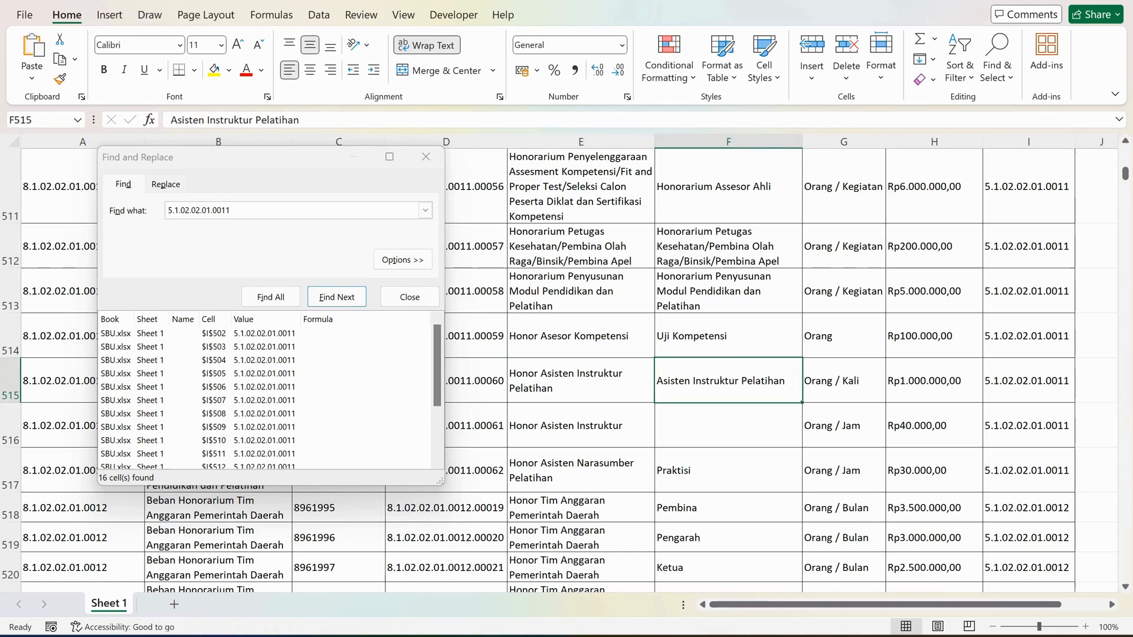
pyautogui.click(934, 381)
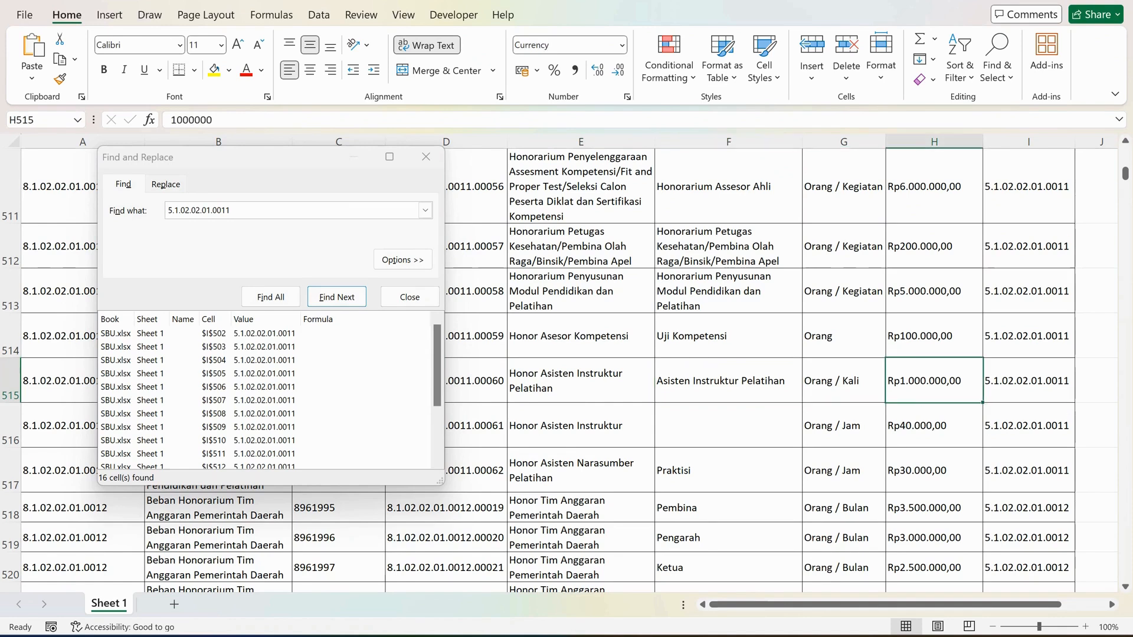
pyautogui.click(844, 380)
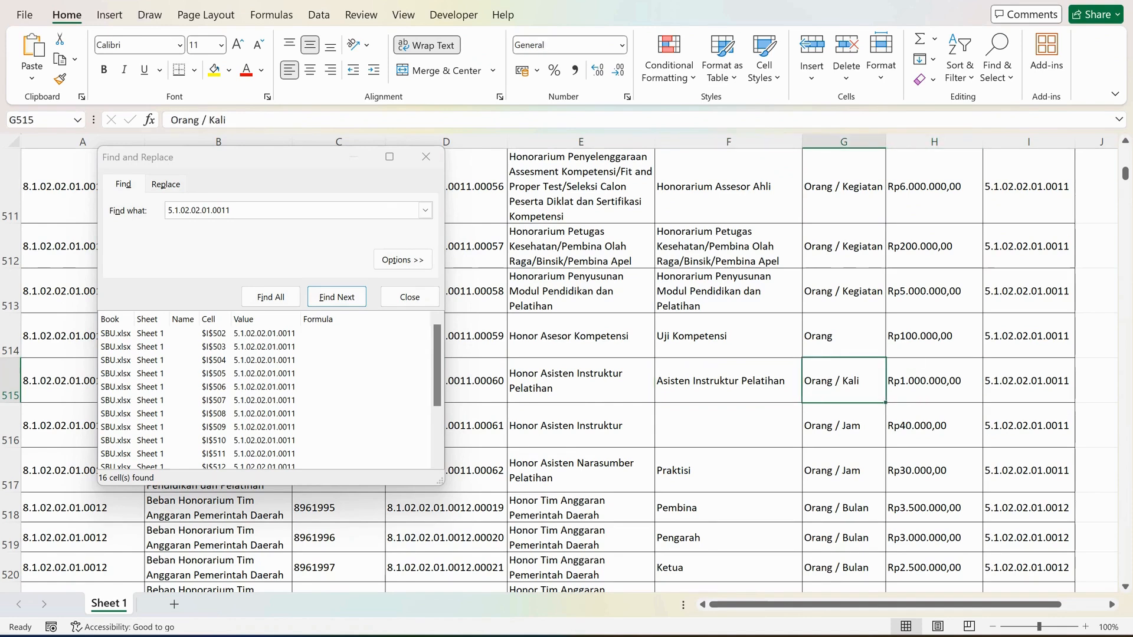
pyautogui.click(935, 380)
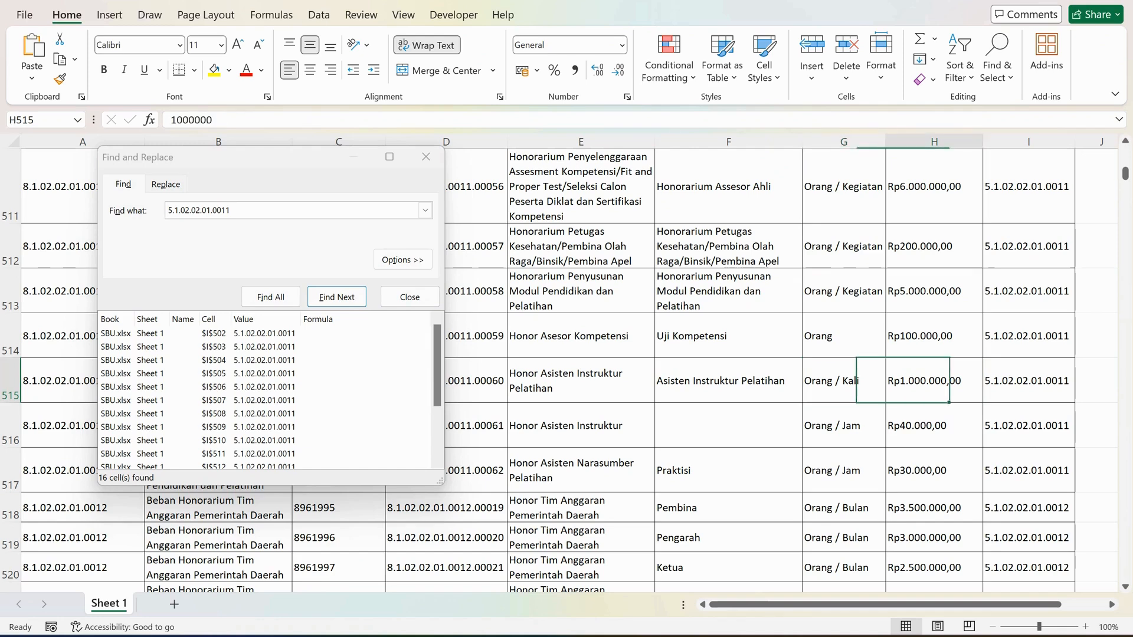
# Switch back to the planning spreadsheet and check the account code description and desired description in row 12.
pyautogui.hotkey('alt', 'Tab')
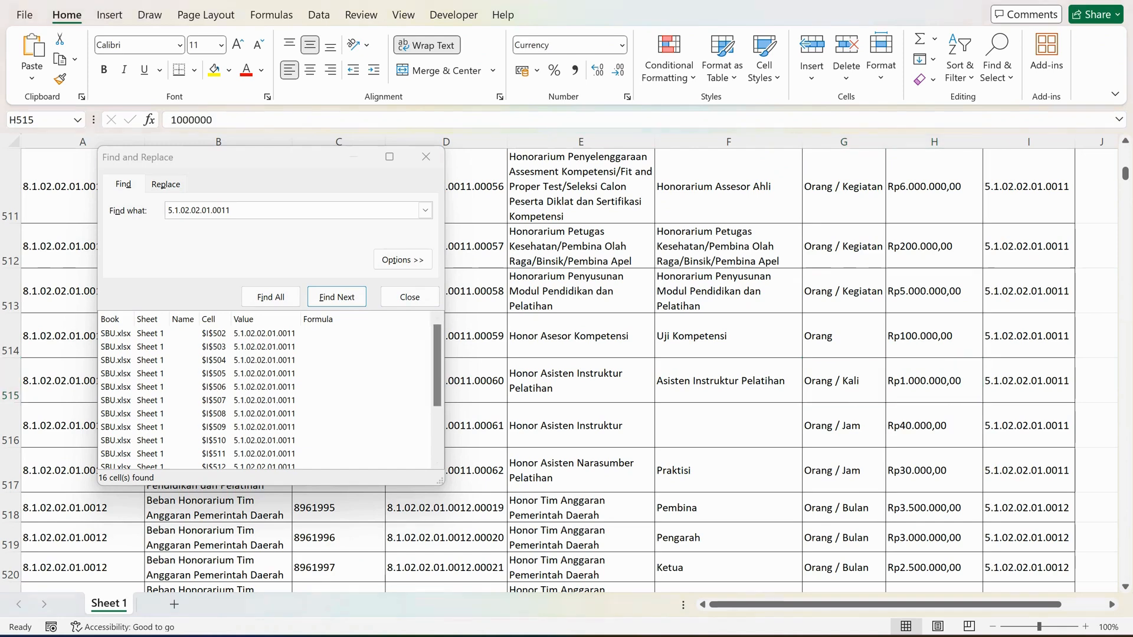
pyautogui.click(359, 335)
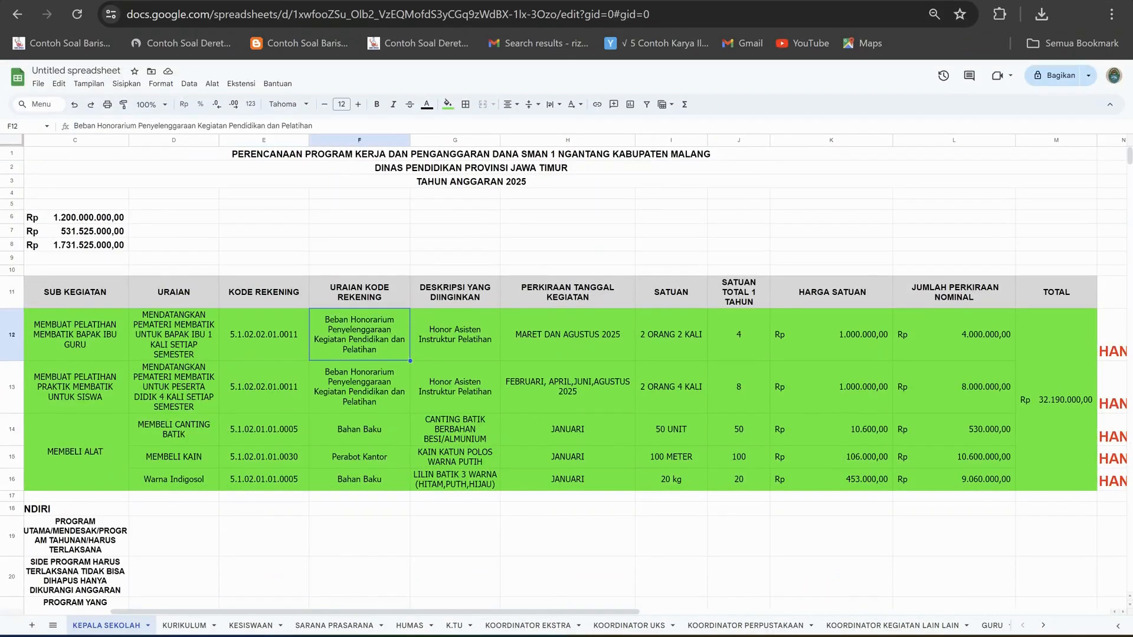
pyautogui.click(455, 335)
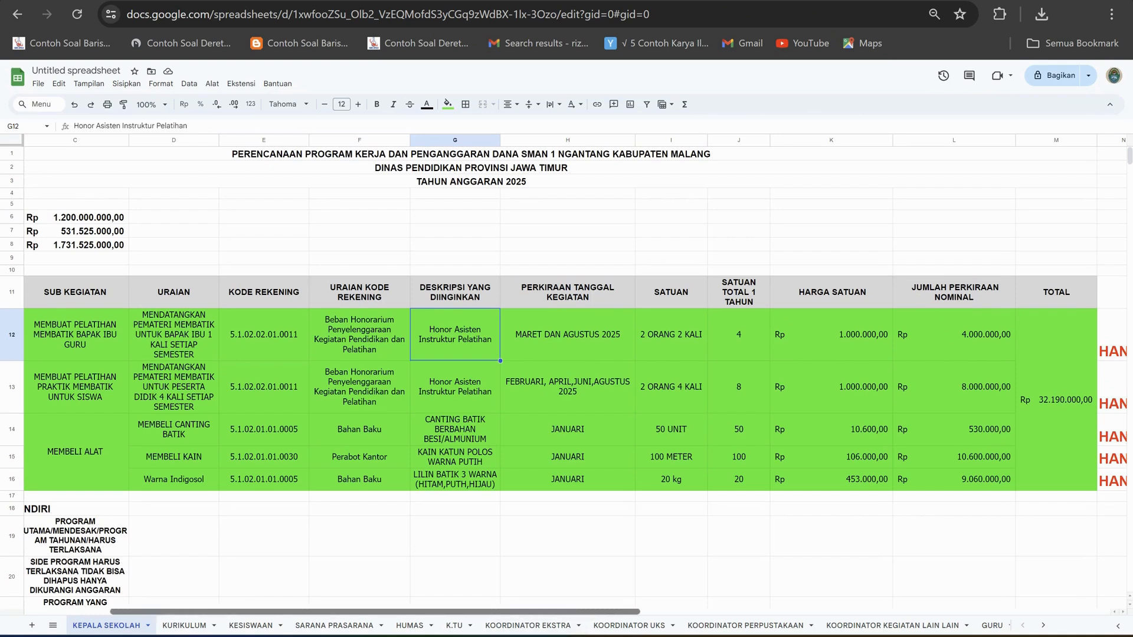
# Look over the plan's columns, the fund amounts above the table and the budget year heading.
pyautogui.hscroll(-3, 575, 375)
pyautogui.hscroll(-2, 576, 375)
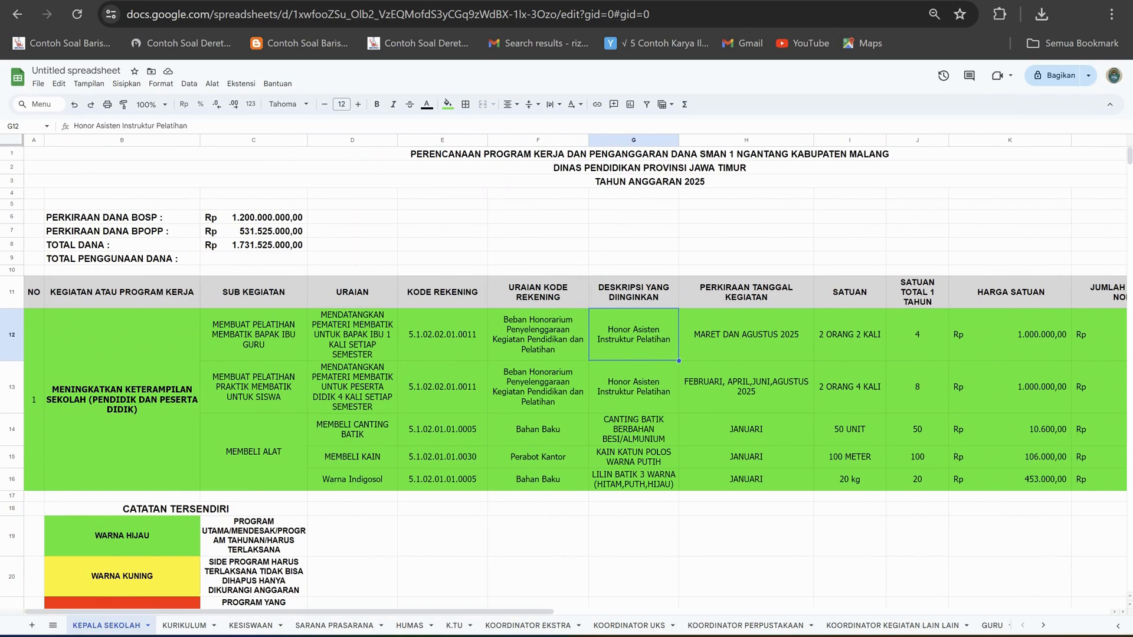
pyautogui.hscroll(2, 576, 375)
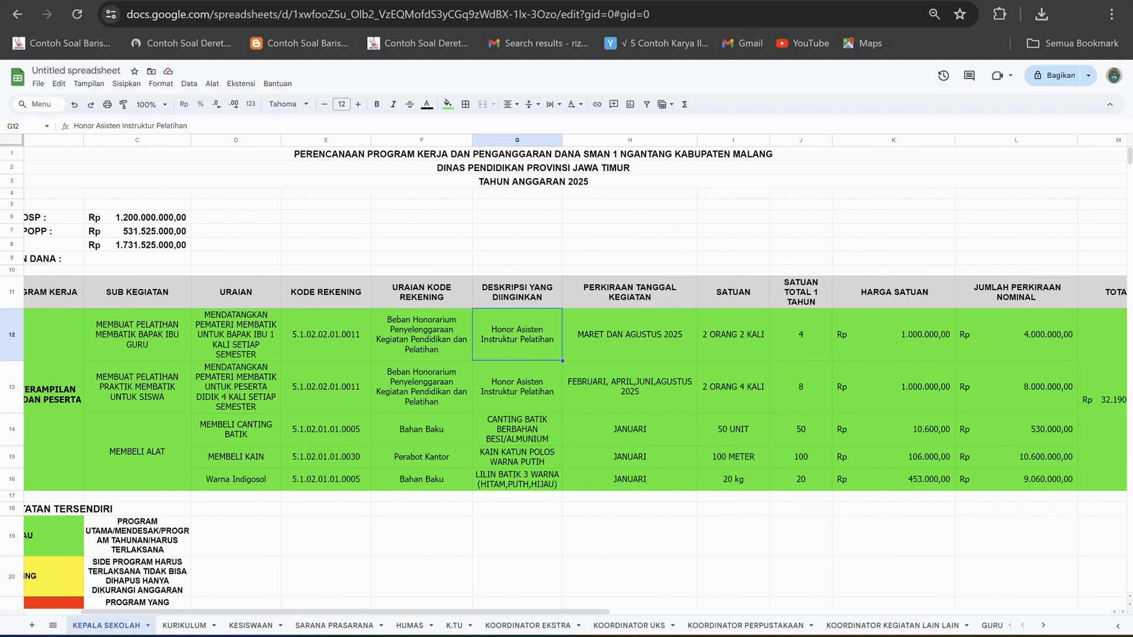
pyautogui.doubleClick(137, 204)
pyautogui.click(235, 218)
pyautogui.click(137, 204)
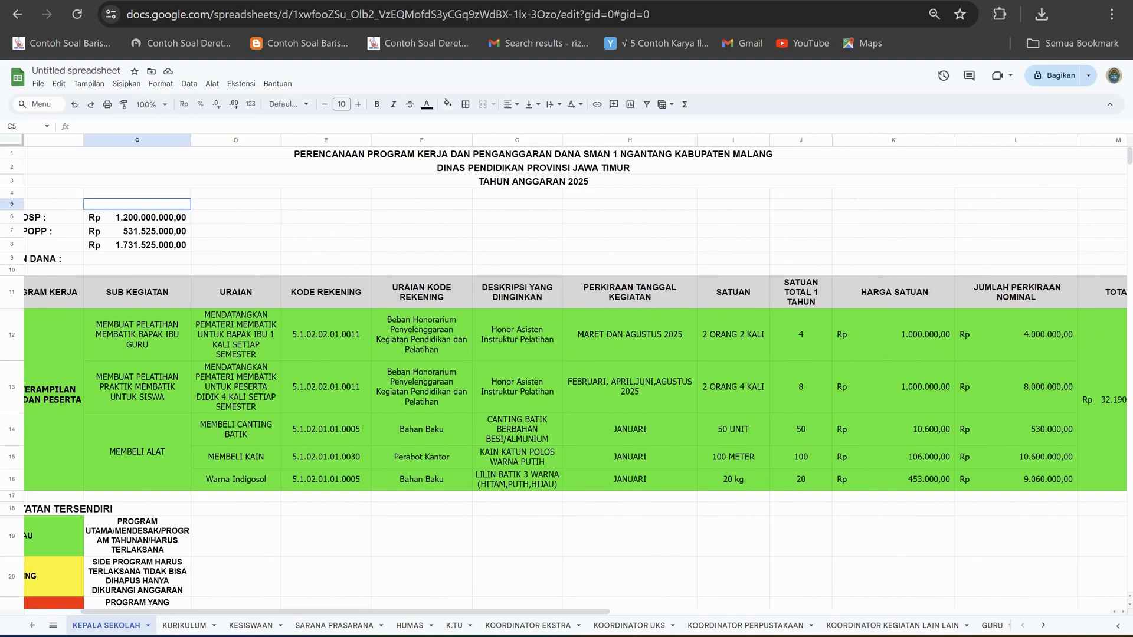
pyautogui.moveTo(137, 204); pyautogui.dragTo(137, 245)
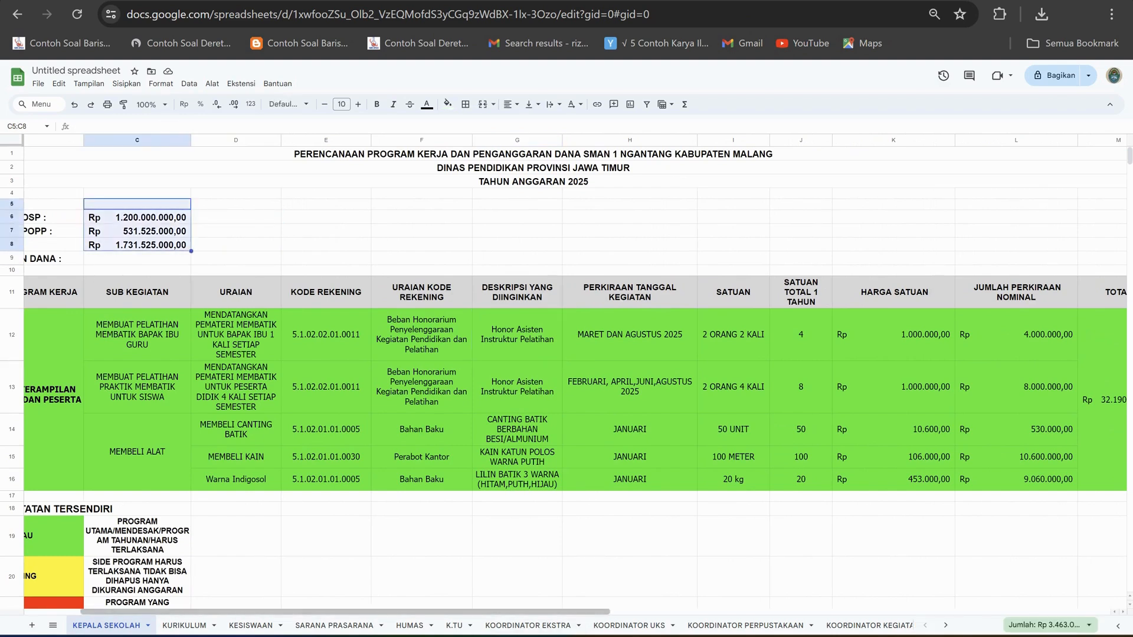
pyautogui.hscroll(-3, 576, 375)
pyautogui.click(649, 181)
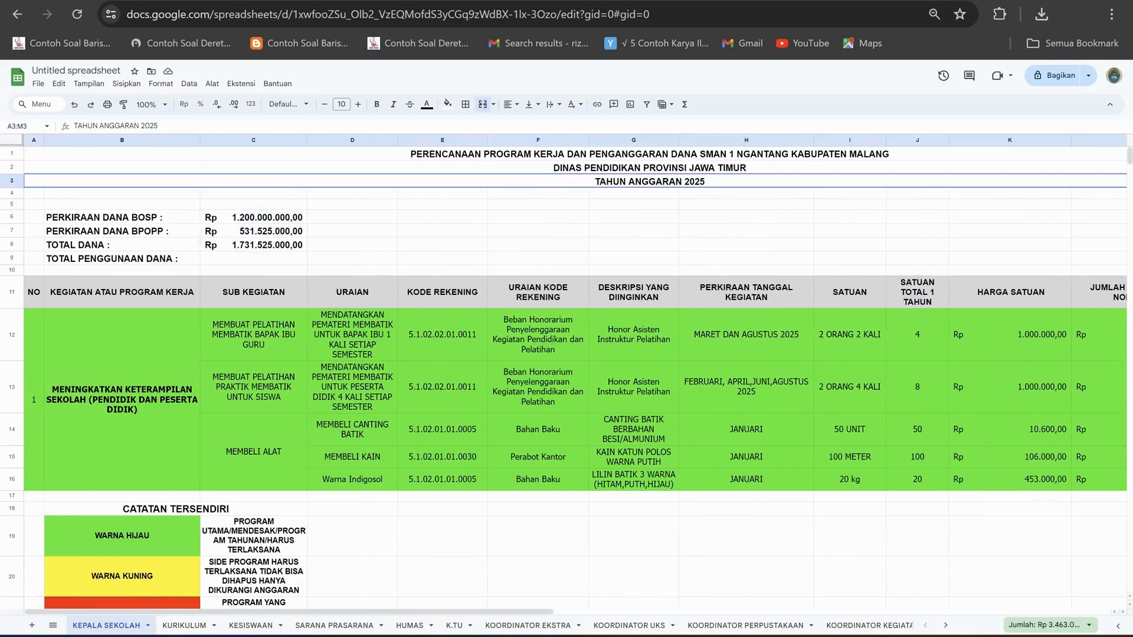
# Compare the estimated BOSP and BPOPP fund amounts above the planning table.
pyautogui.click(254, 217)
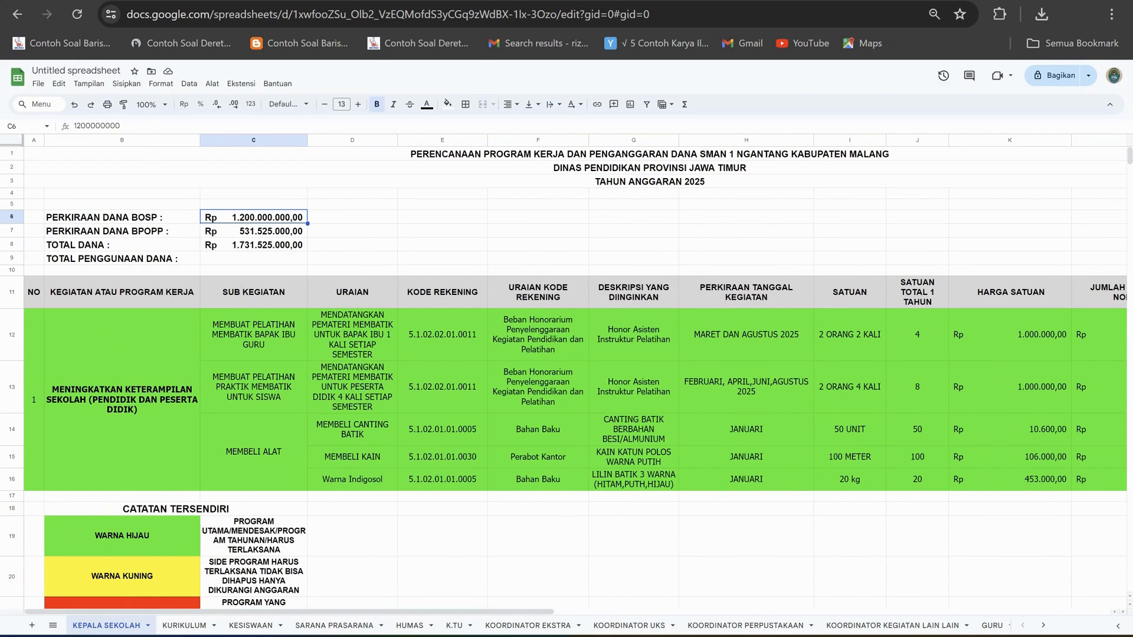
pyautogui.click(254, 231)
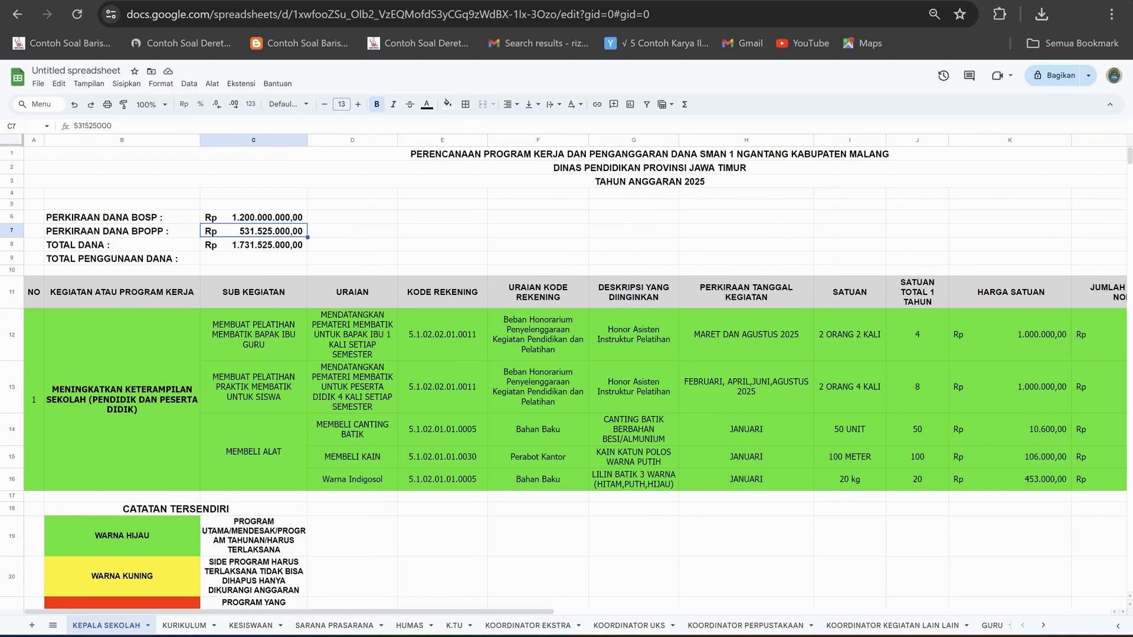
pyautogui.click(352, 231)
pyautogui.click(253, 231)
pyautogui.click(254, 217)
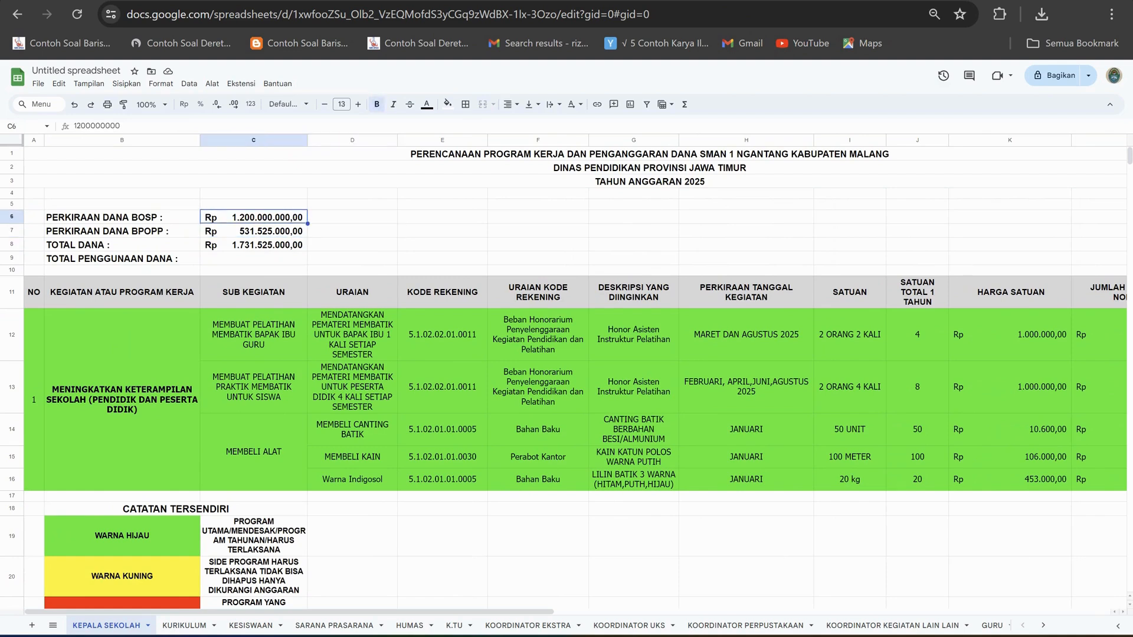
pyautogui.click(254, 232)
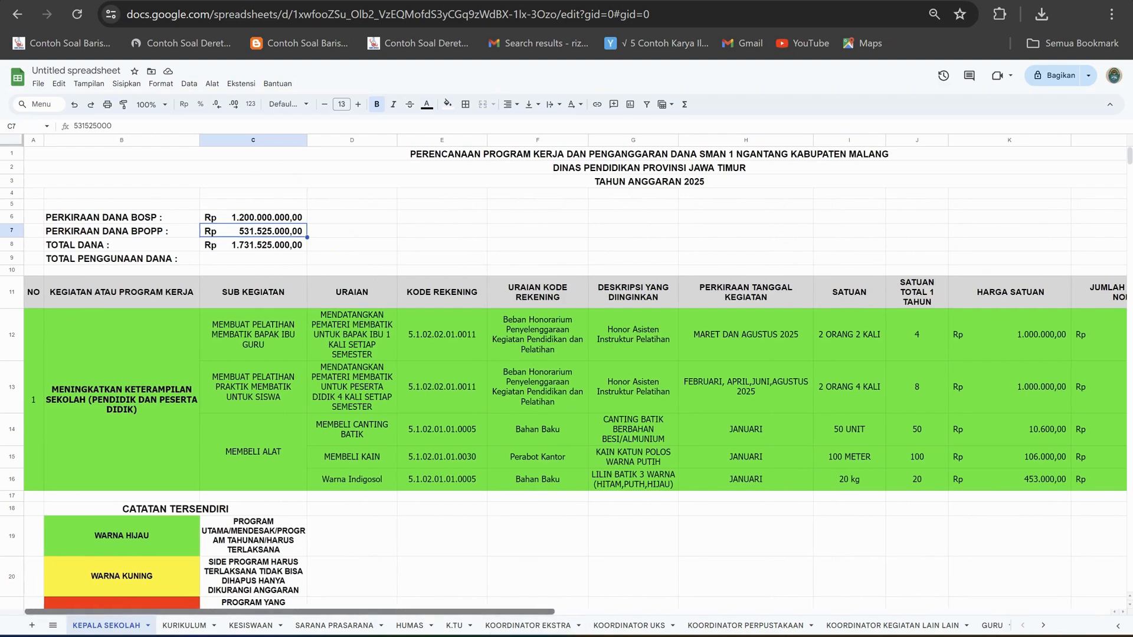
# Check the estimated activity date, activity description and unit quantity of the teachers' batik training in row 12.
pyautogui.hscroll(3, 576, 375)
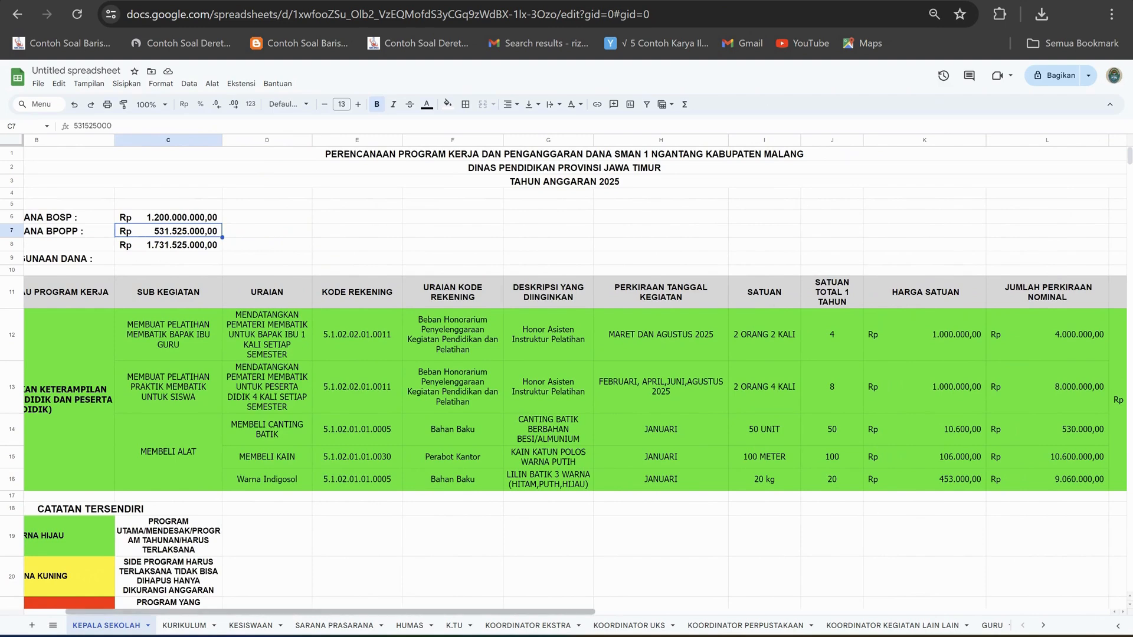
pyautogui.hscroll(5, 576, 376)
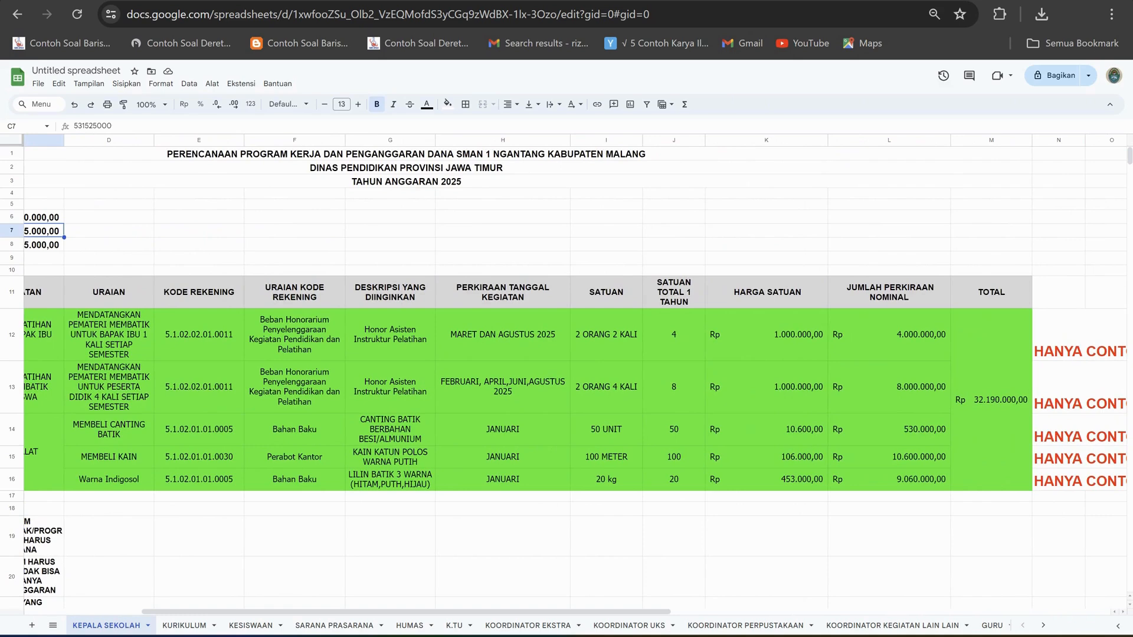
pyautogui.click(503, 334)
pyautogui.click(108, 335)
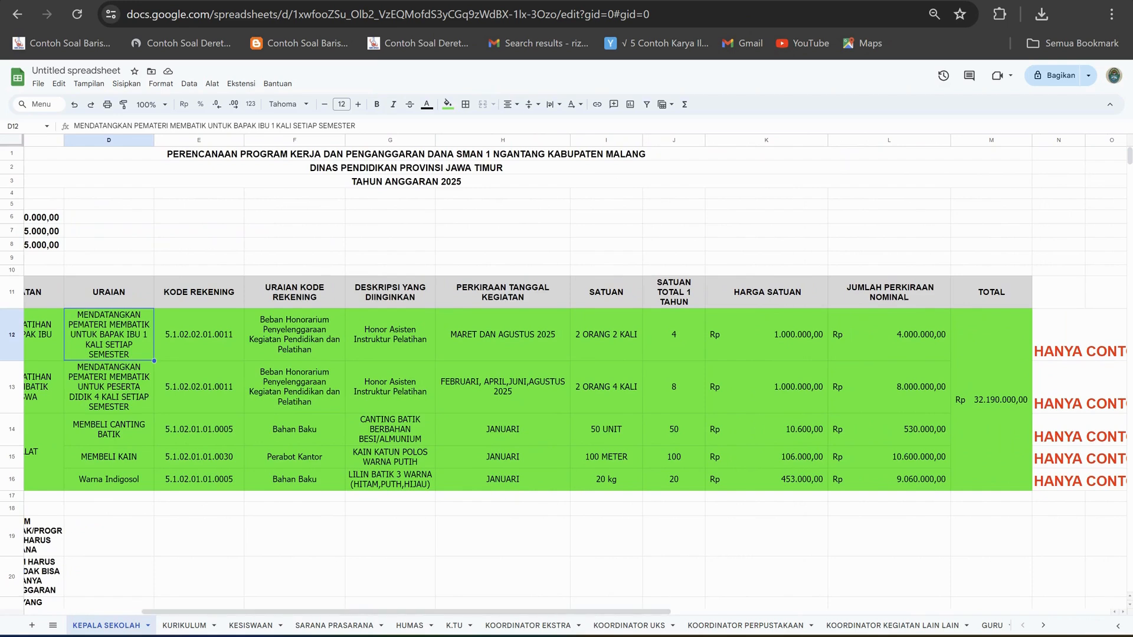
pyautogui.click(606, 334)
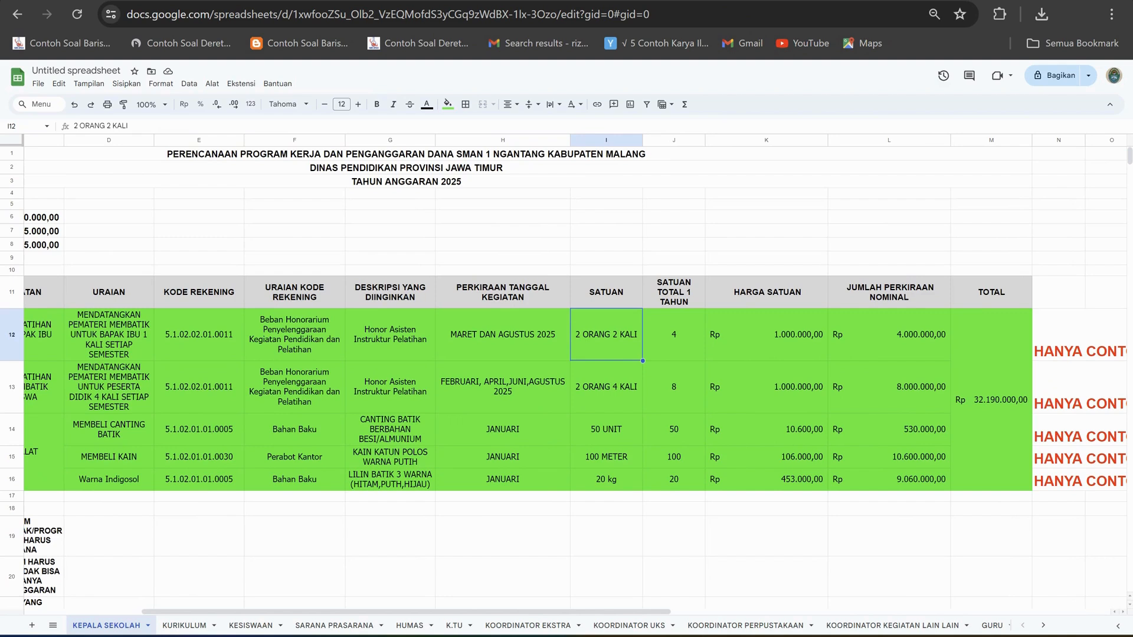
# Check the estimated date, unit price and estimated amount formula of the teachers' batik training in row 12.
pyautogui.click(503, 334)
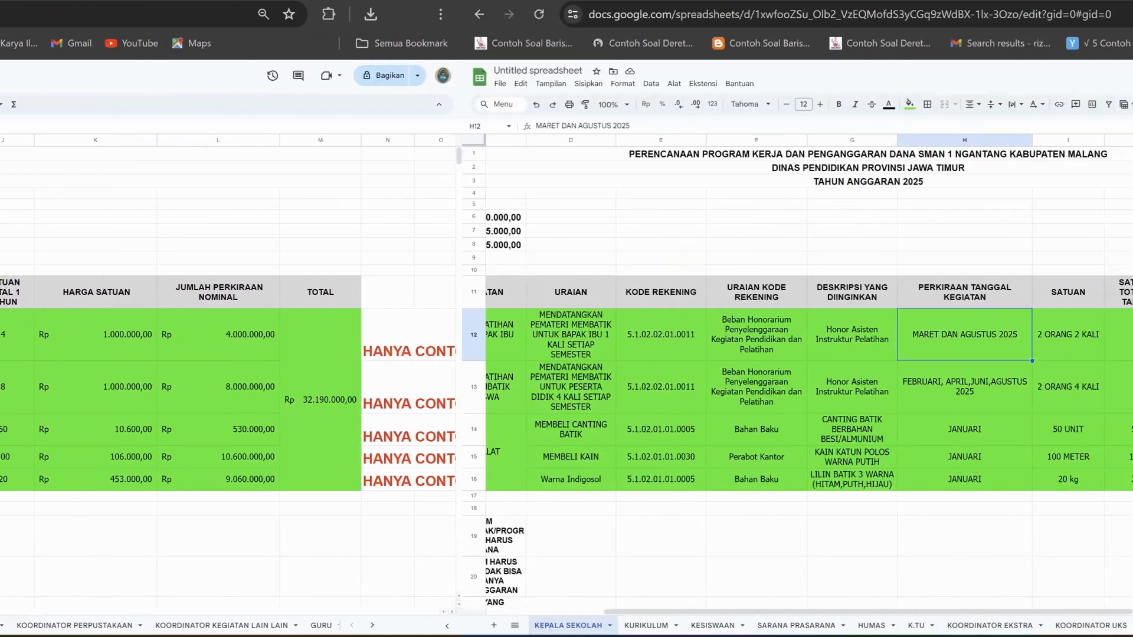
pyautogui.click(767, 334)
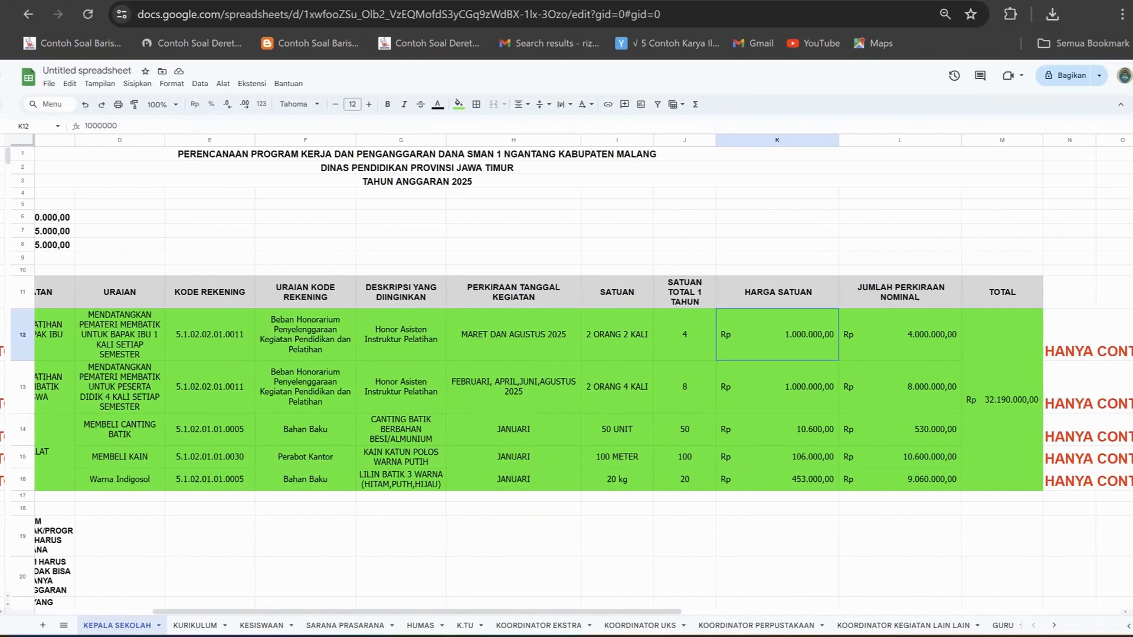
pyautogui.click(889, 335)
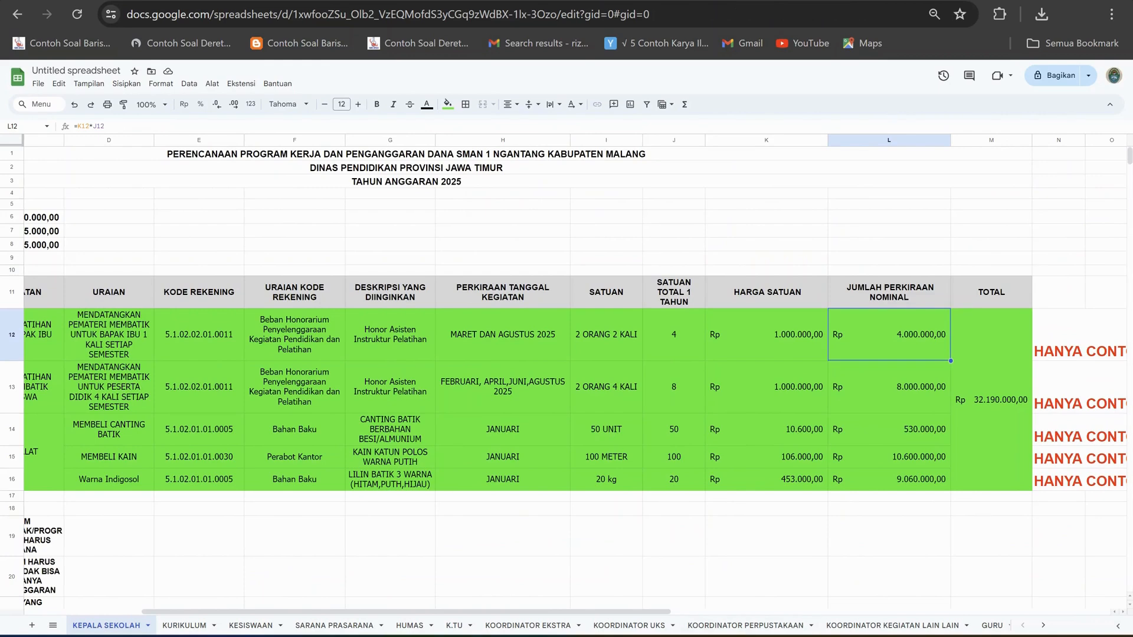
# Check the students' batik training in row 13 and compare its account code with the one in row 12.
pyautogui.moveTo(406, 612); pyautogui.dragTo(289, 612)
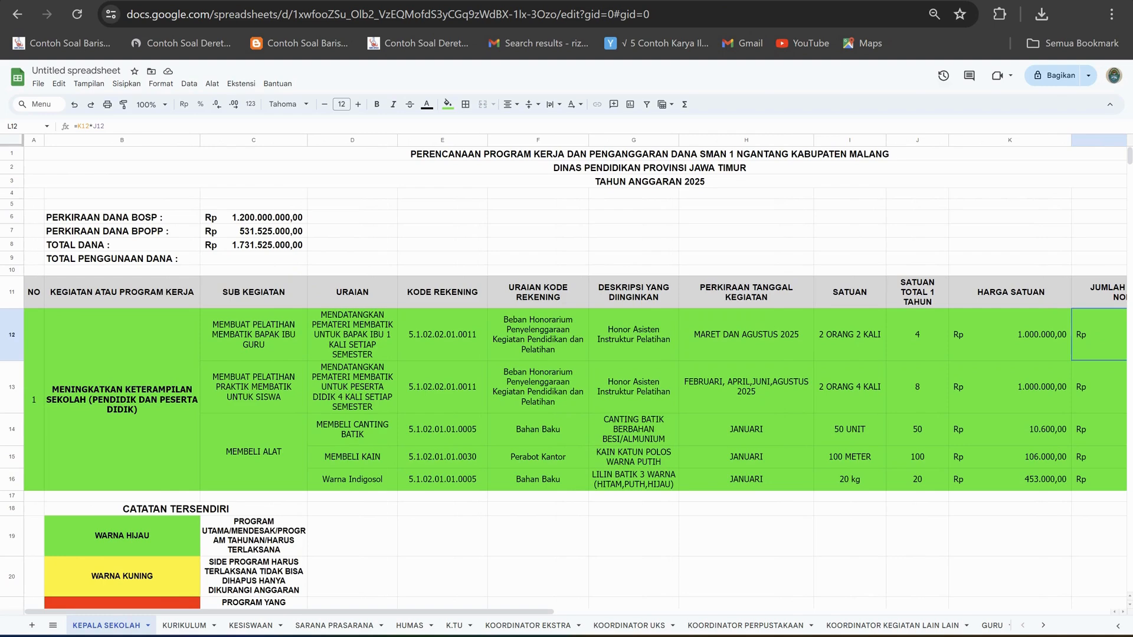
pyautogui.click(254, 387)
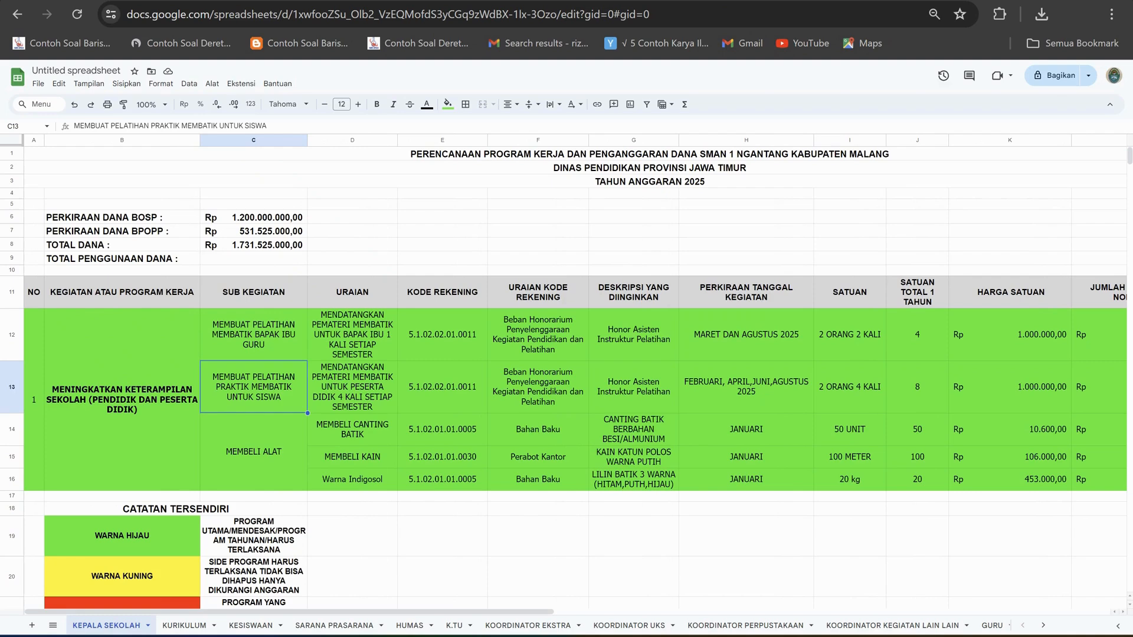
pyautogui.click(443, 387)
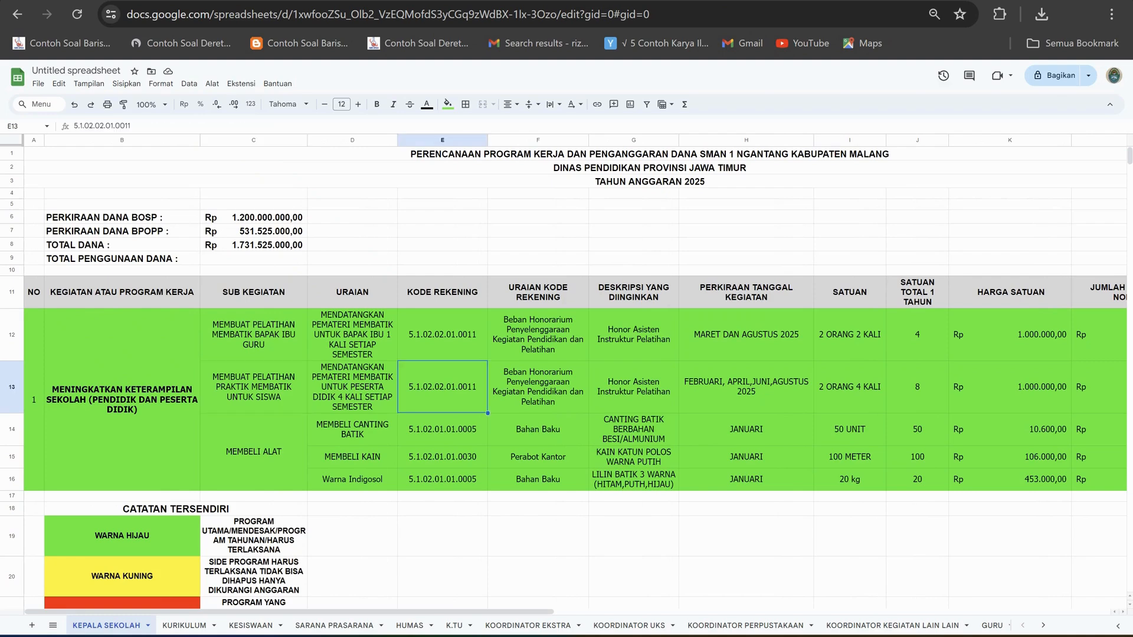
pyautogui.click(443, 335)
pyautogui.click(442, 388)
pyautogui.click(443, 335)
pyautogui.click(443, 387)
# Compare the account code descriptions of the teachers' and students' batik trainings in rows 12 and 13.
pyautogui.click(538, 334)
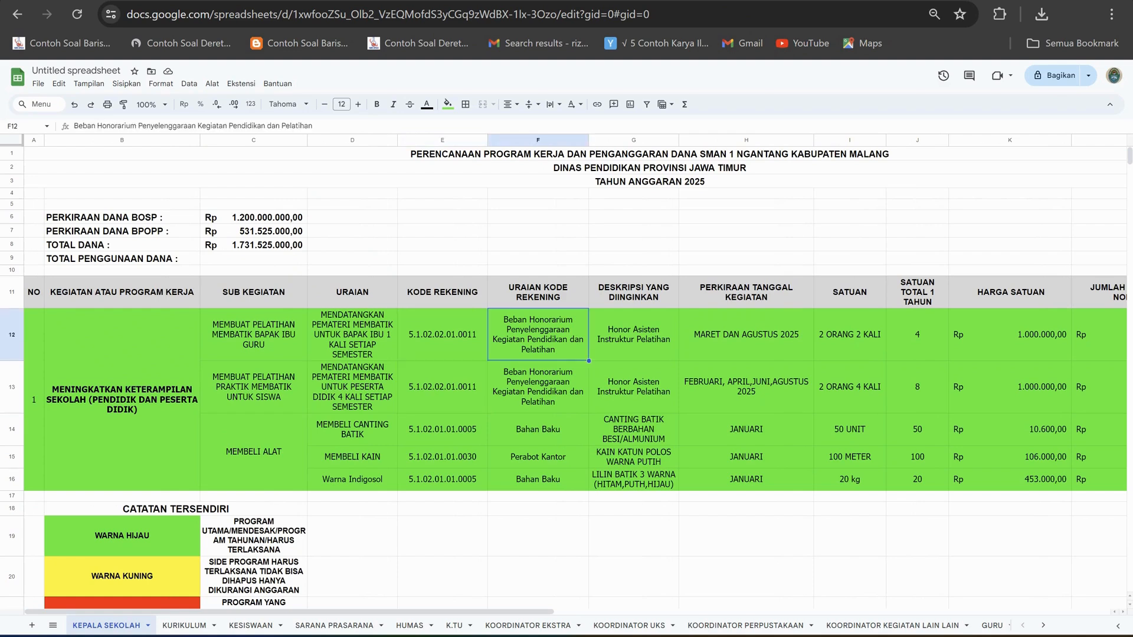
pyautogui.click(538, 387)
pyautogui.click(538, 335)
pyautogui.click(538, 388)
pyautogui.click(538, 335)
pyautogui.click(537, 387)
pyautogui.click(538, 335)
pyautogui.click(538, 387)
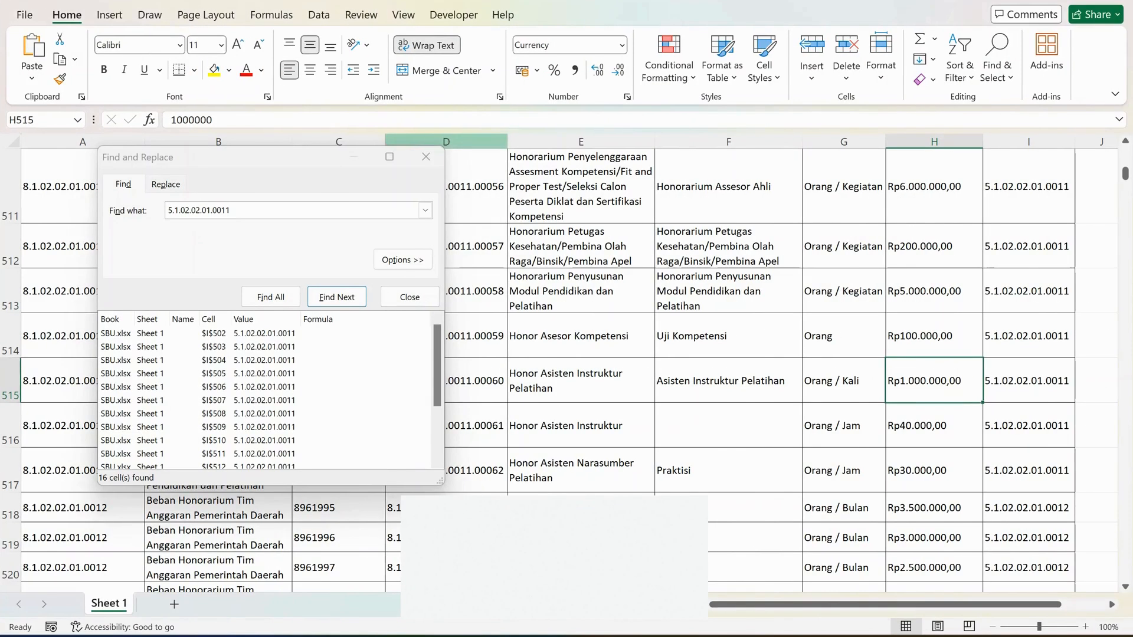
# Switch to the SBU workbook in Excel and check the account code, price and unit of Honor Asisten Instruktur Pelatihan in row 515.
pyautogui.moveTo(301, 156); pyautogui.dragTo(450, 32)
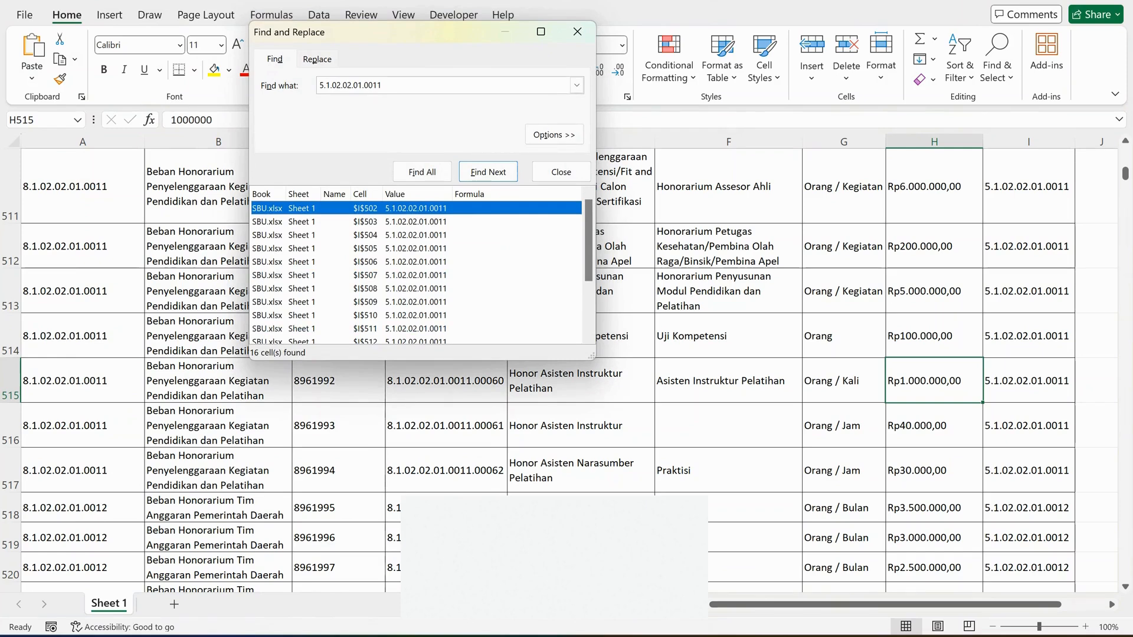
pyautogui.click(1029, 381)
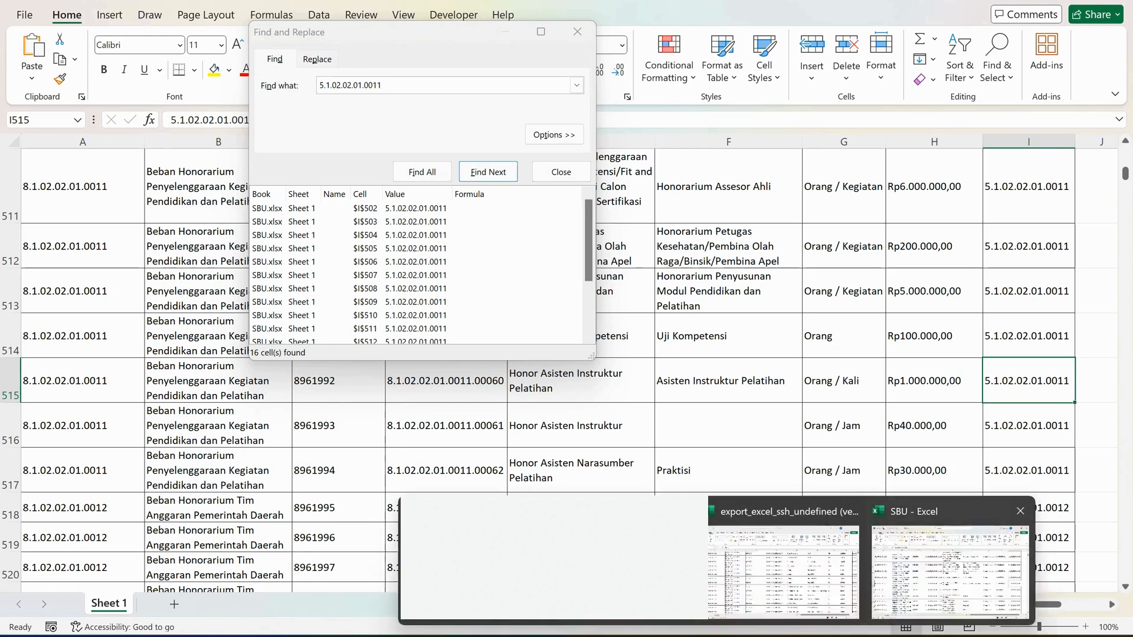
pyautogui.click(935, 381)
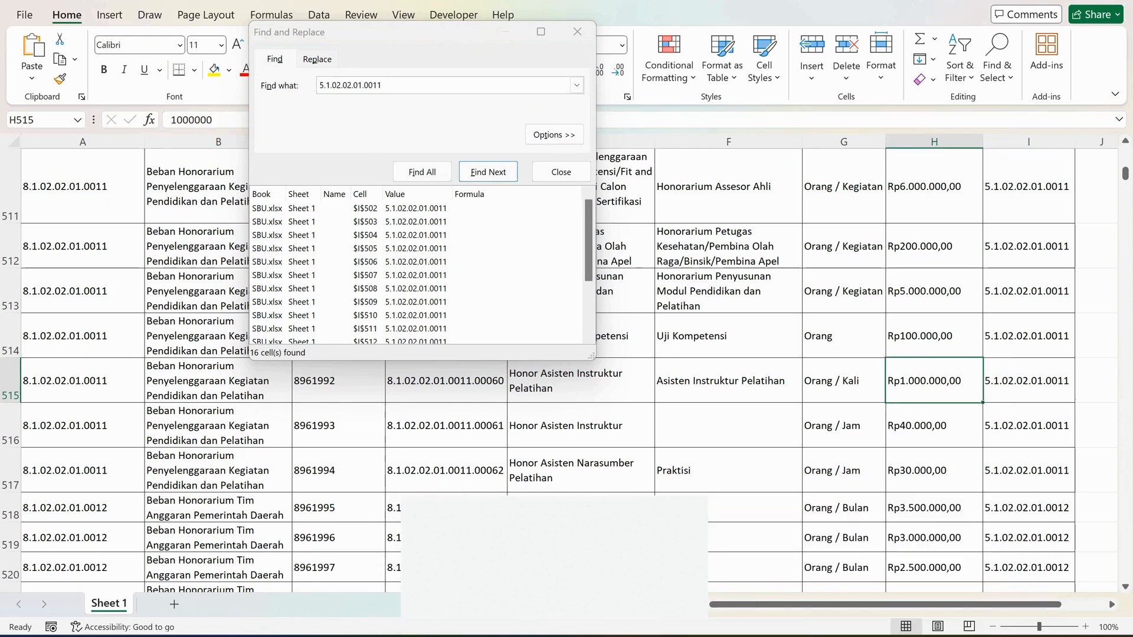
pyautogui.click(844, 381)
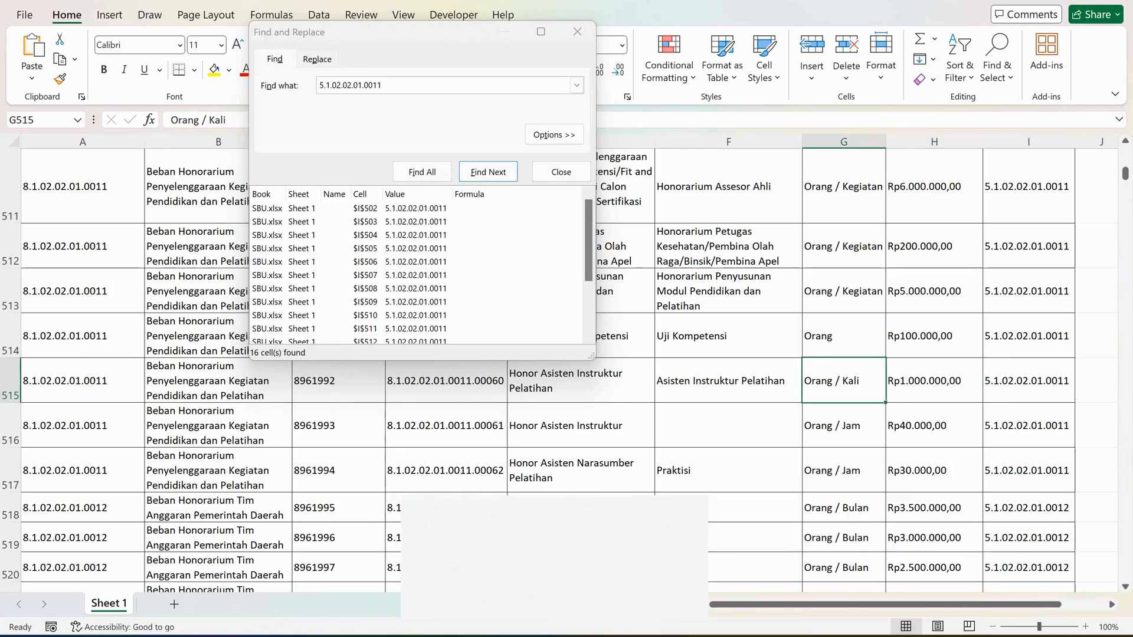
# Switch back to the planning spreadsheet and check the desired description and estimated activity dates in row 13.
pyautogui.click(581, 619)
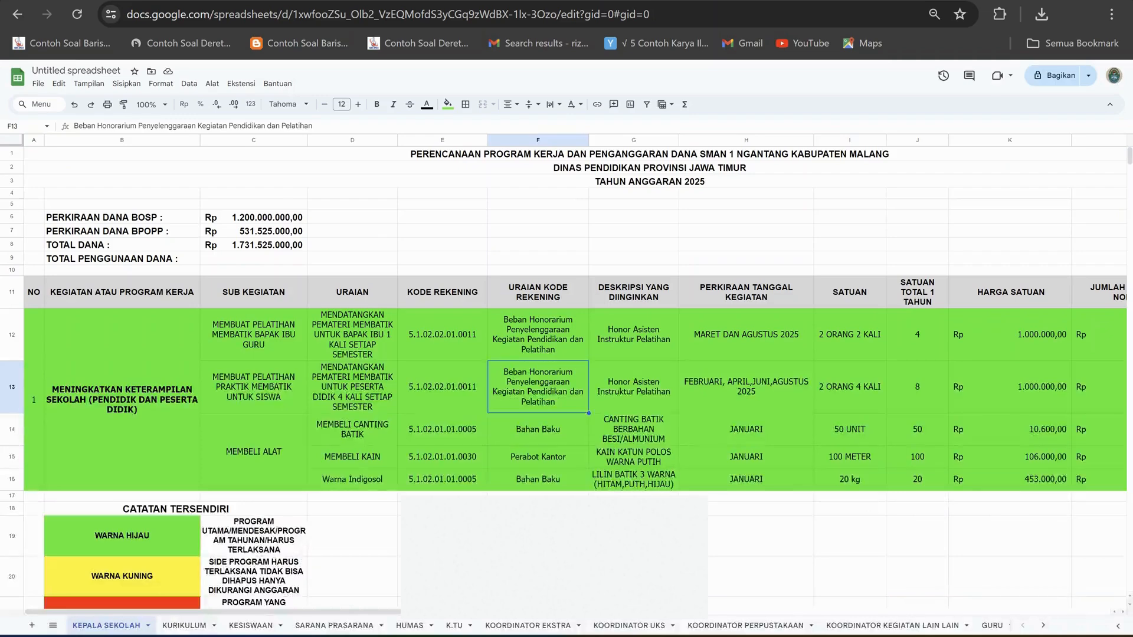
pyautogui.click(634, 387)
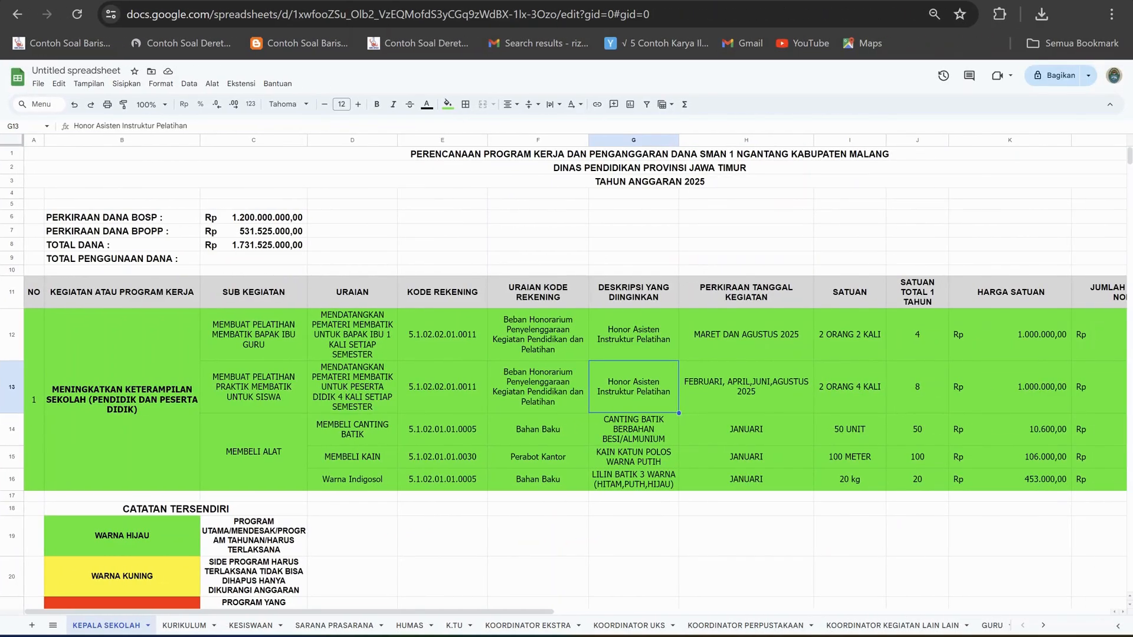
pyautogui.click(746, 387)
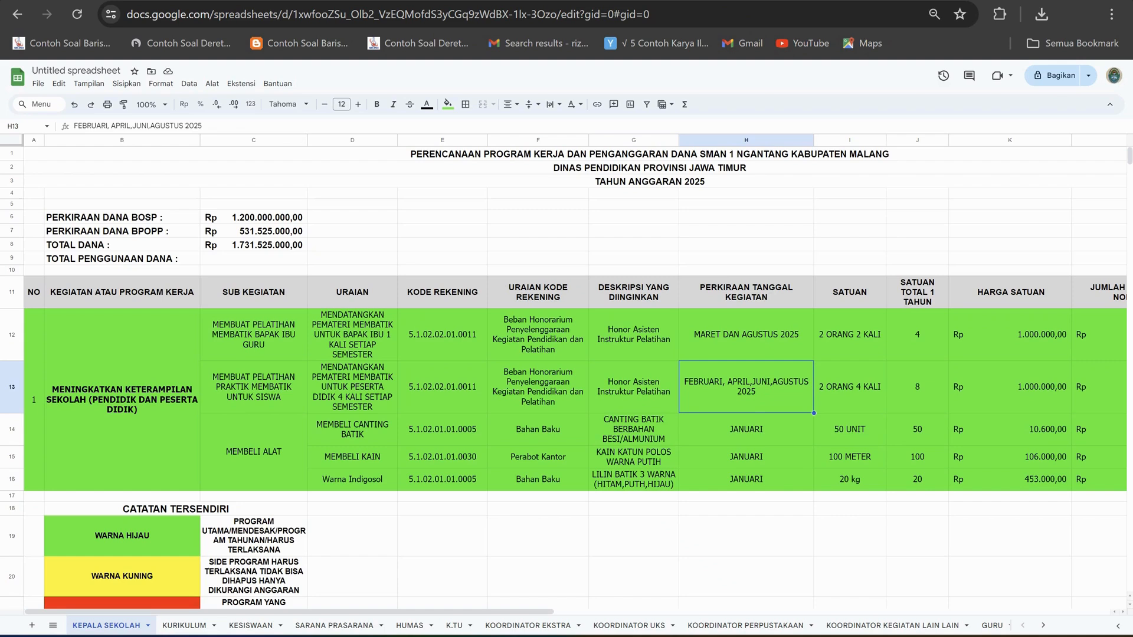
# Change the unit quantity of the students' batik training in row 13 to 2 ORANG 8 KALI.
pyautogui.click(850, 387)
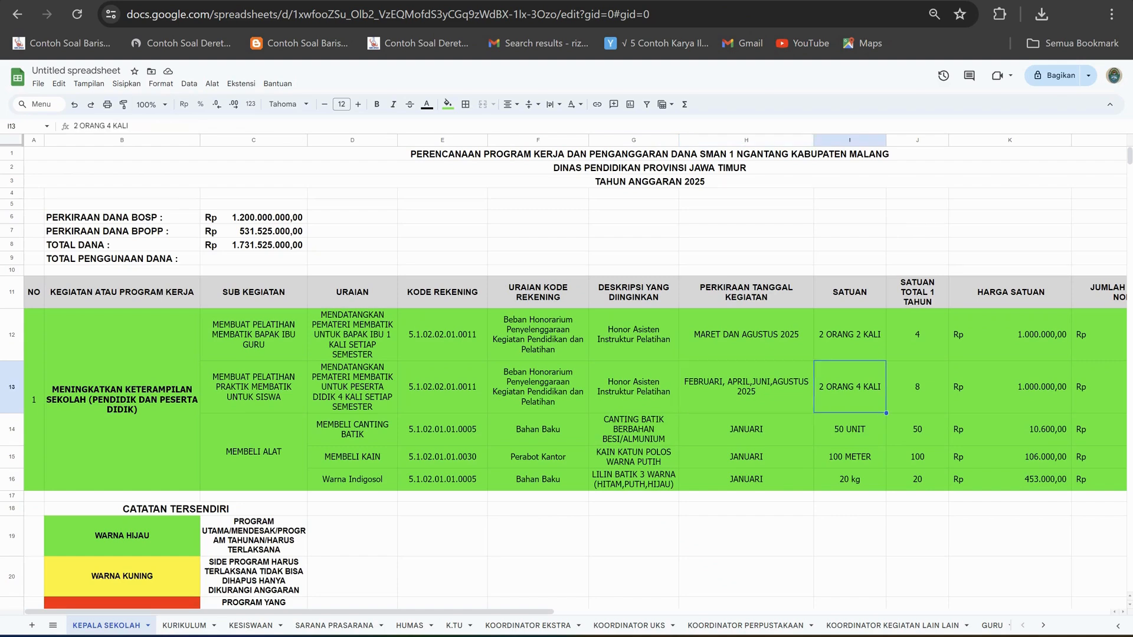
pyautogui.click(108, 125)
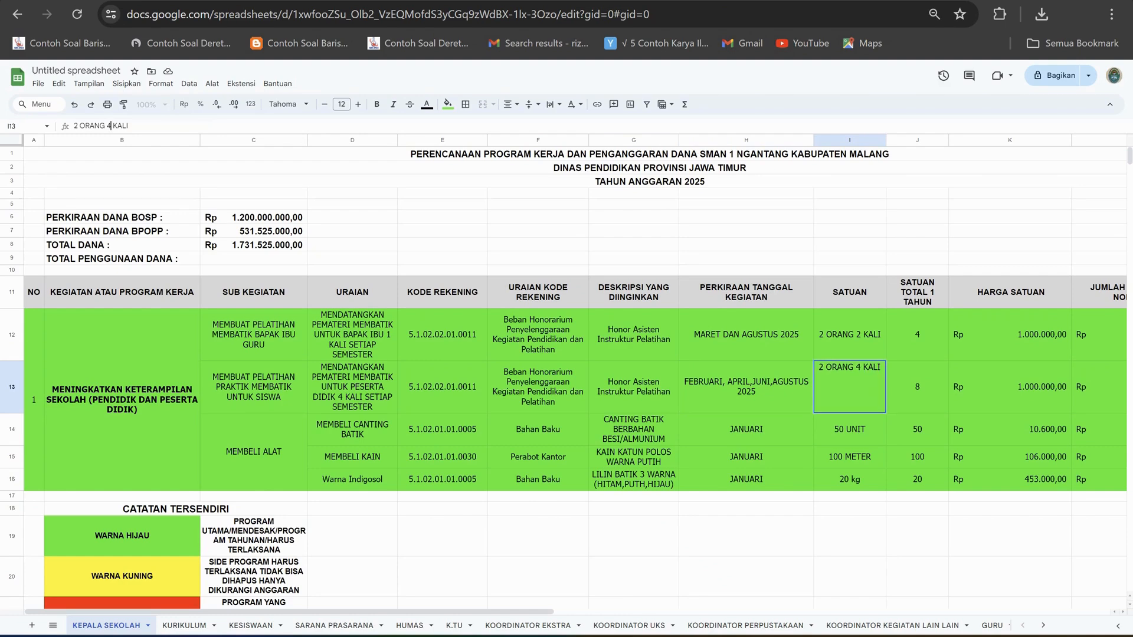
pyautogui.press('BackSpace')
pyautogui.write('8')
pyautogui.click(746, 231)
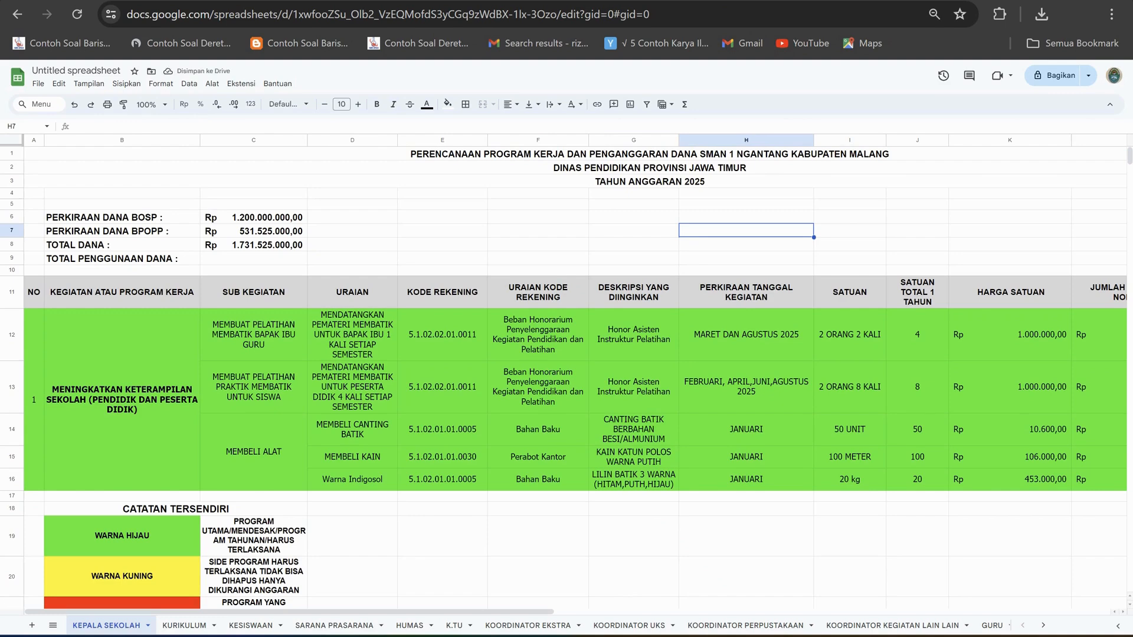
# Set the one-year unit total of the students' batik training in row 13 to 16.
pyautogui.click(917, 387)
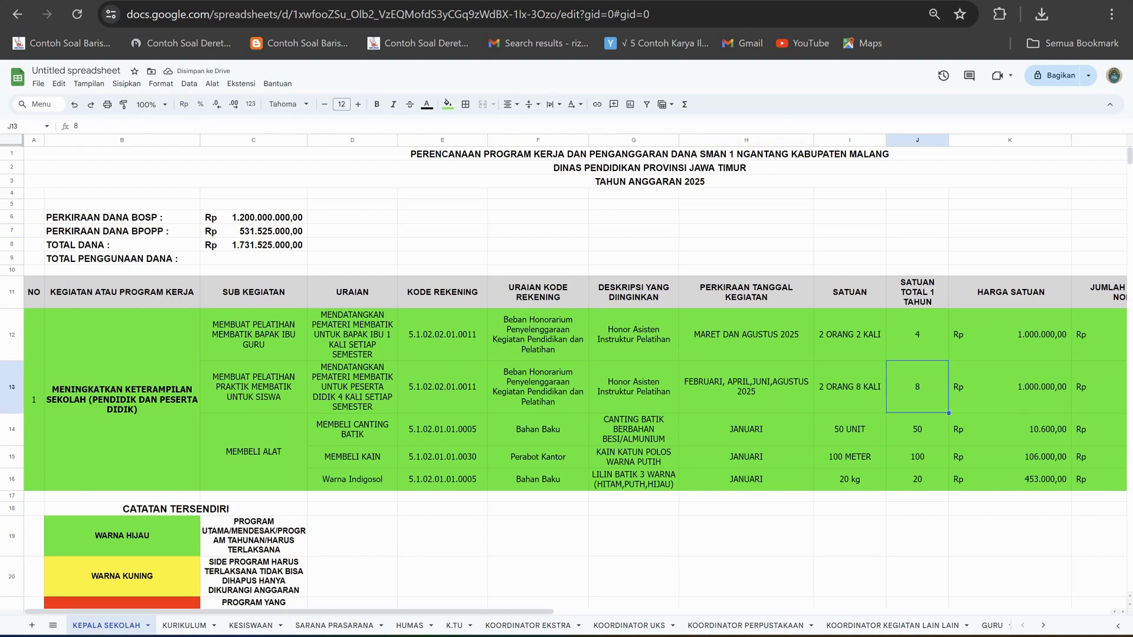
pyautogui.write('16')
pyautogui.click(918, 231)
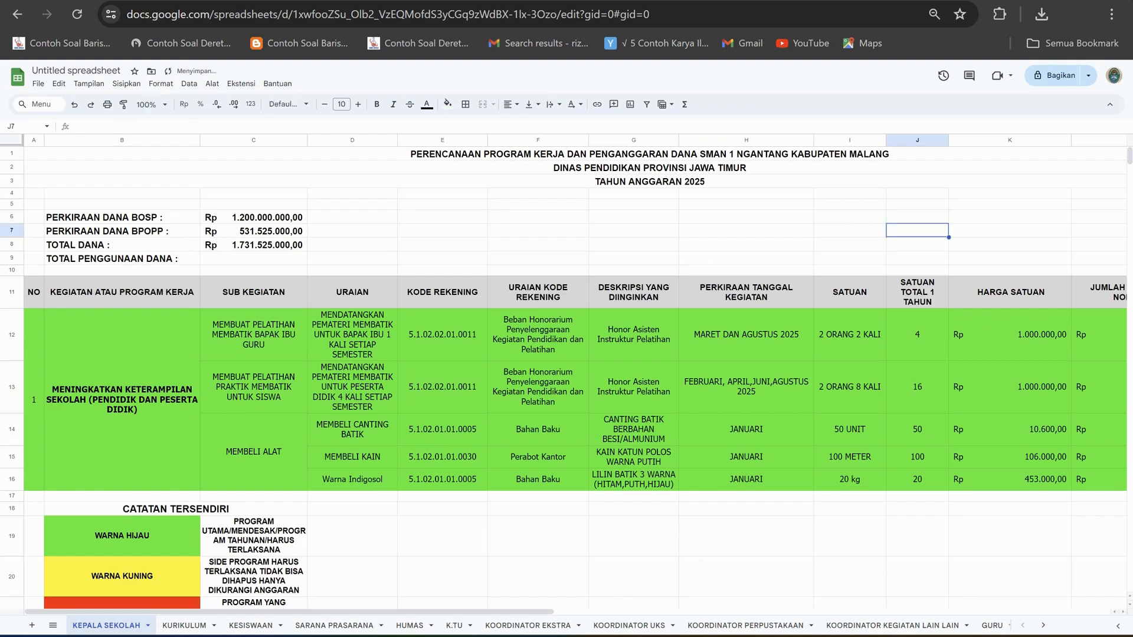
# Check the yearly unit total, unit price and estimated amount formula of the students' batik training in row 13.
pyautogui.hscroll(3, 576, 376)
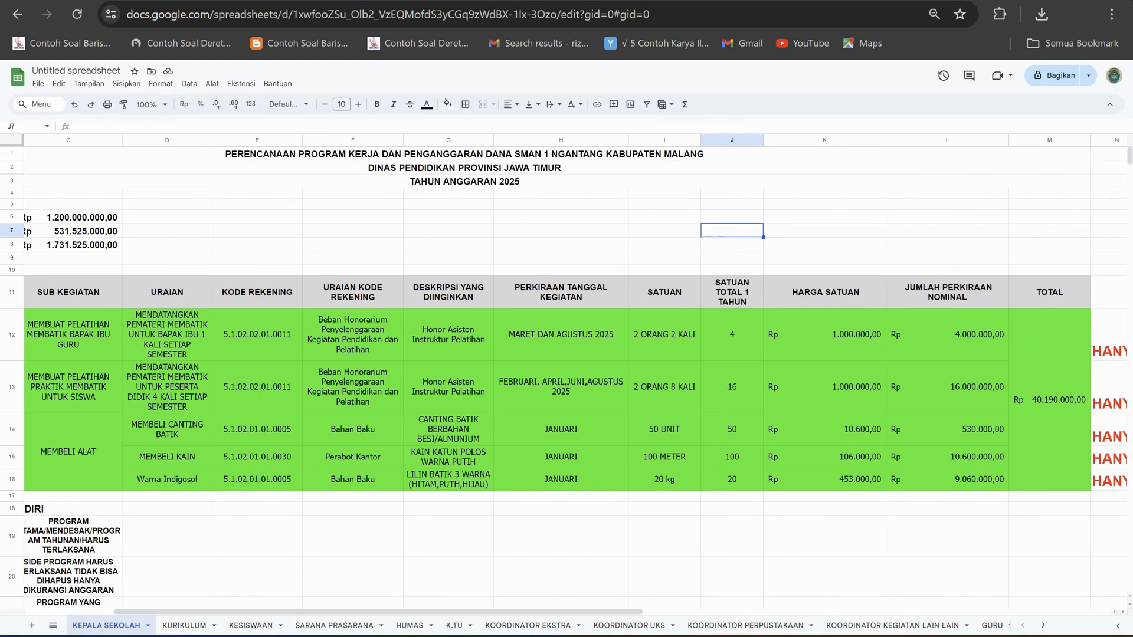
pyautogui.click(731, 388)
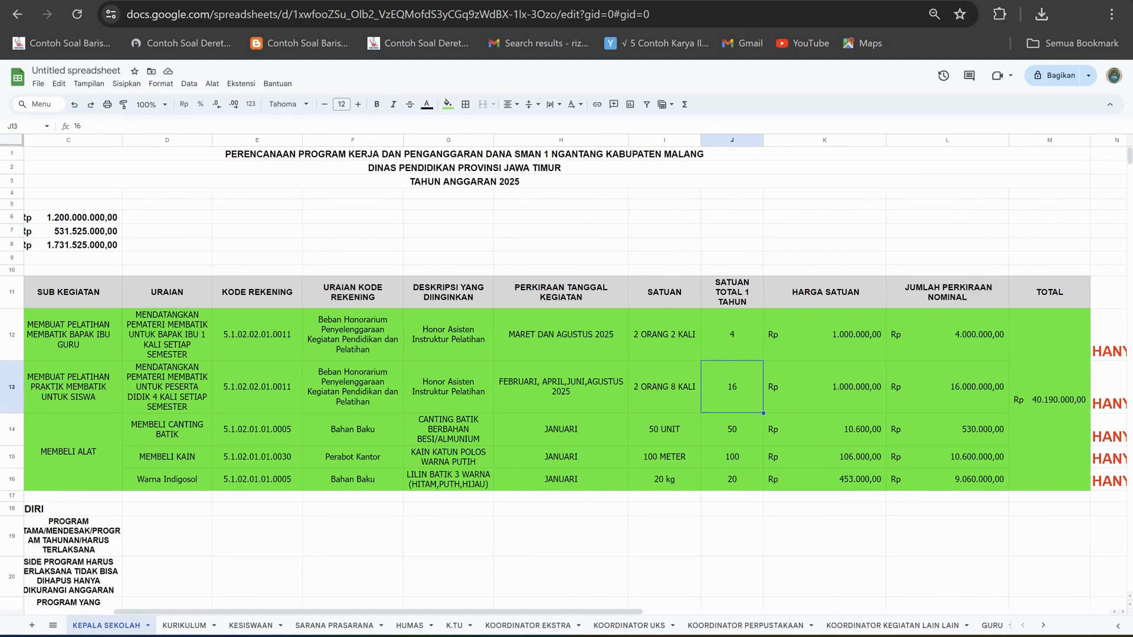
pyautogui.click(824, 387)
pyautogui.click(947, 387)
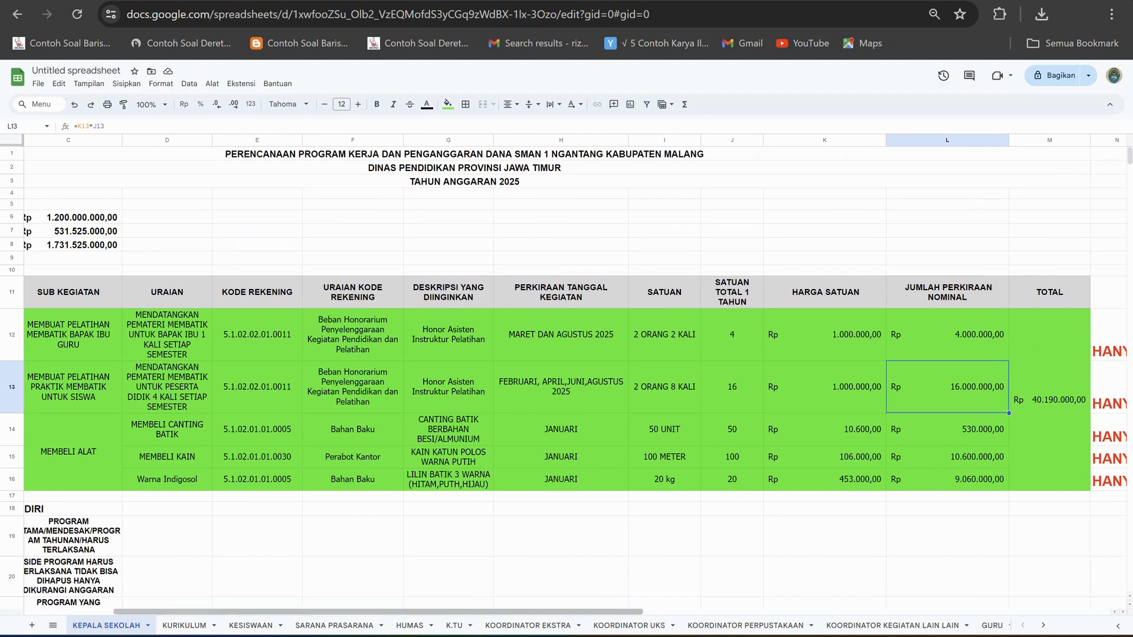
pyautogui.hscroll(-4, 575, 375)
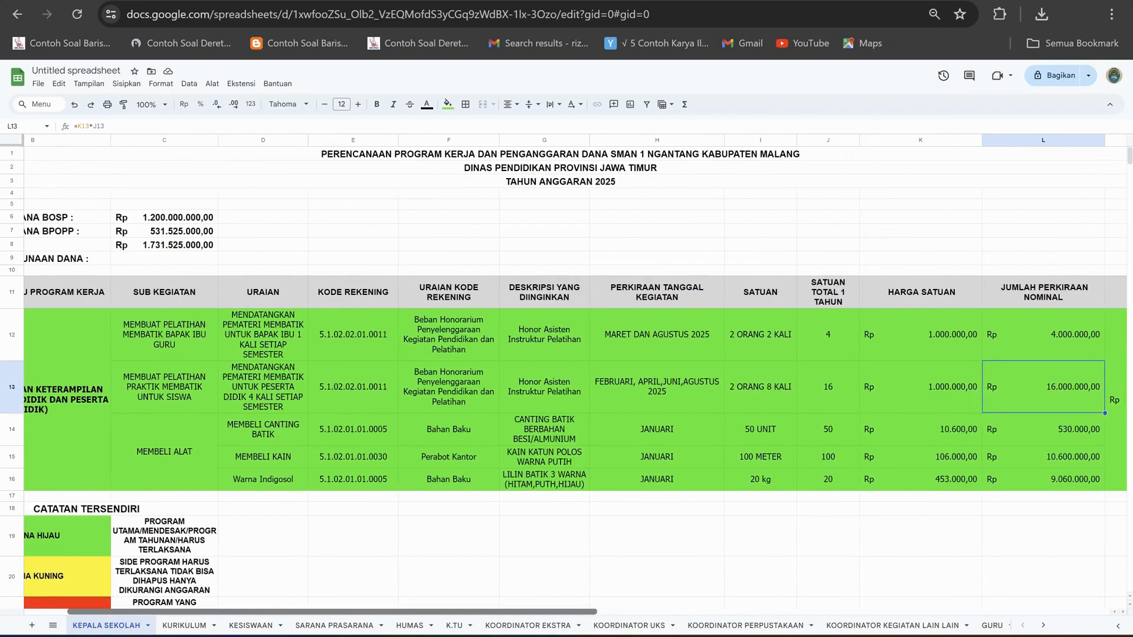
pyautogui.hscroll(-3, 576, 375)
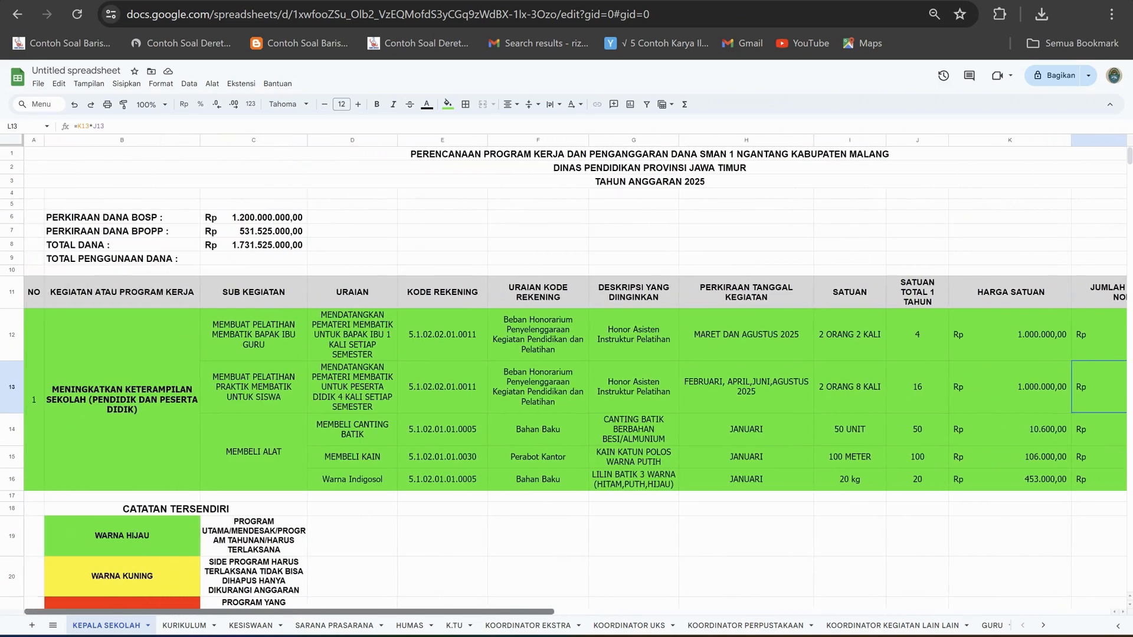
pyautogui.hscroll(6, 576, 375)
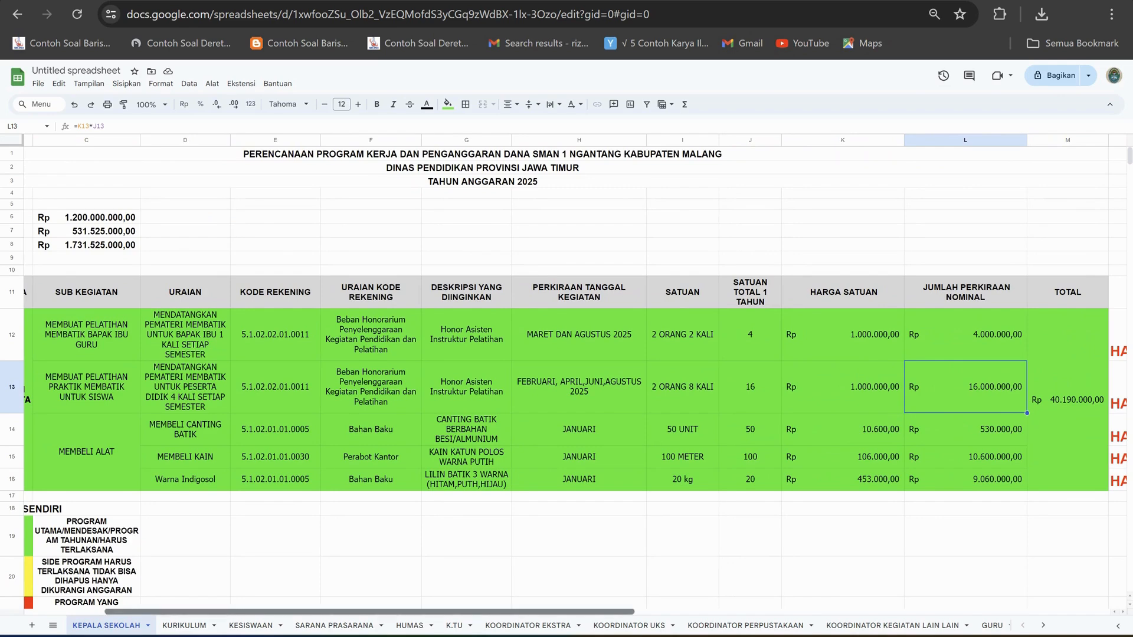
pyautogui.hscroll(-1, 566, 378)
pyautogui.hscroll(-4, 567, 378)
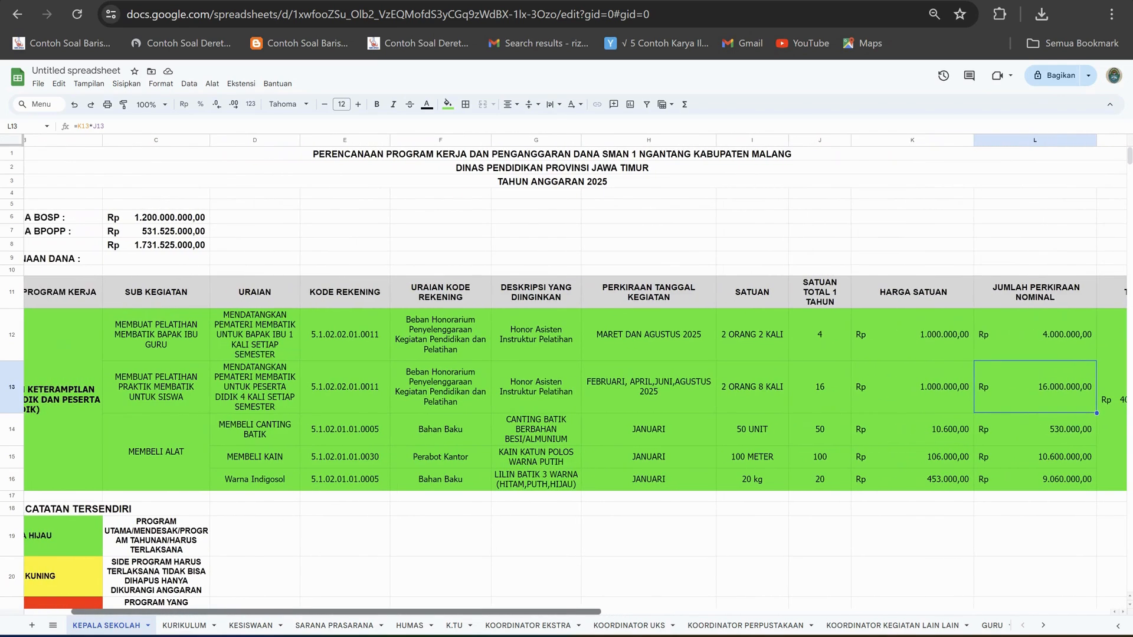
pyautogui.hscroll(3, 566, 378)
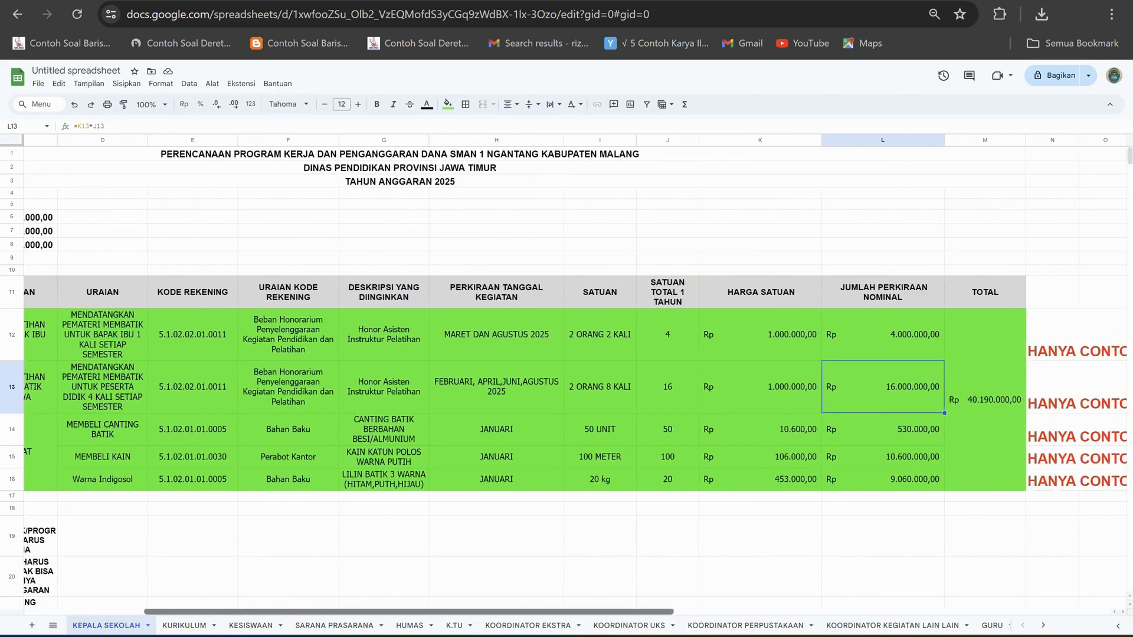
# Examine the MEMBELI ALAT sub-activity and its canting, cloth and Indigosol dye items in rows 14 to 16.
pyautogui.hscroll(-5, 566, 378)
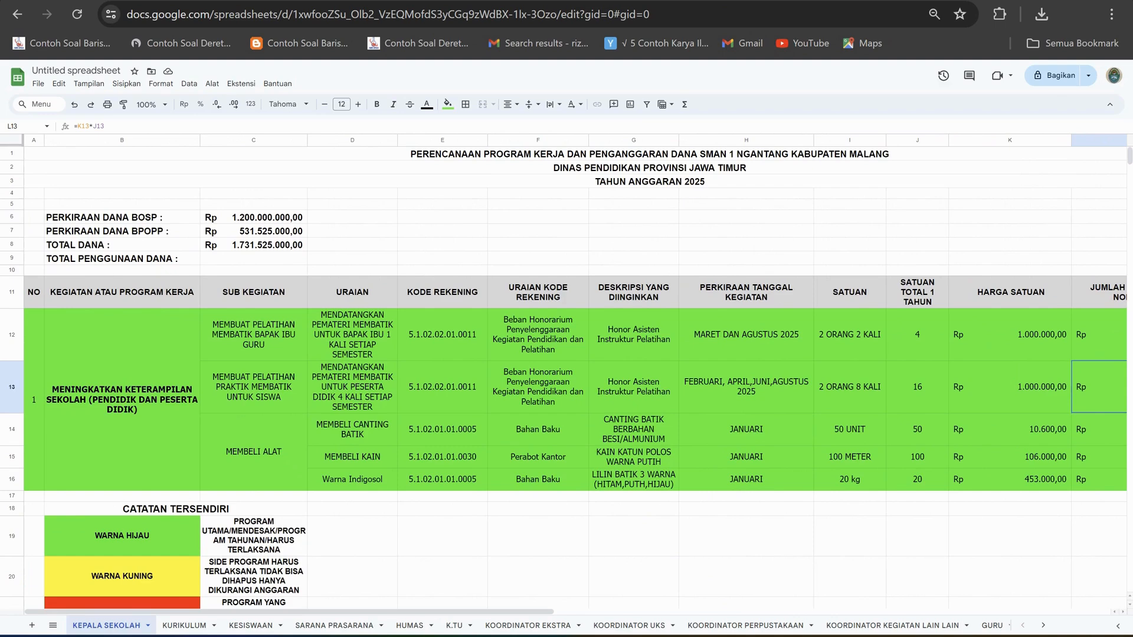
pyautogui.click(254, 452)
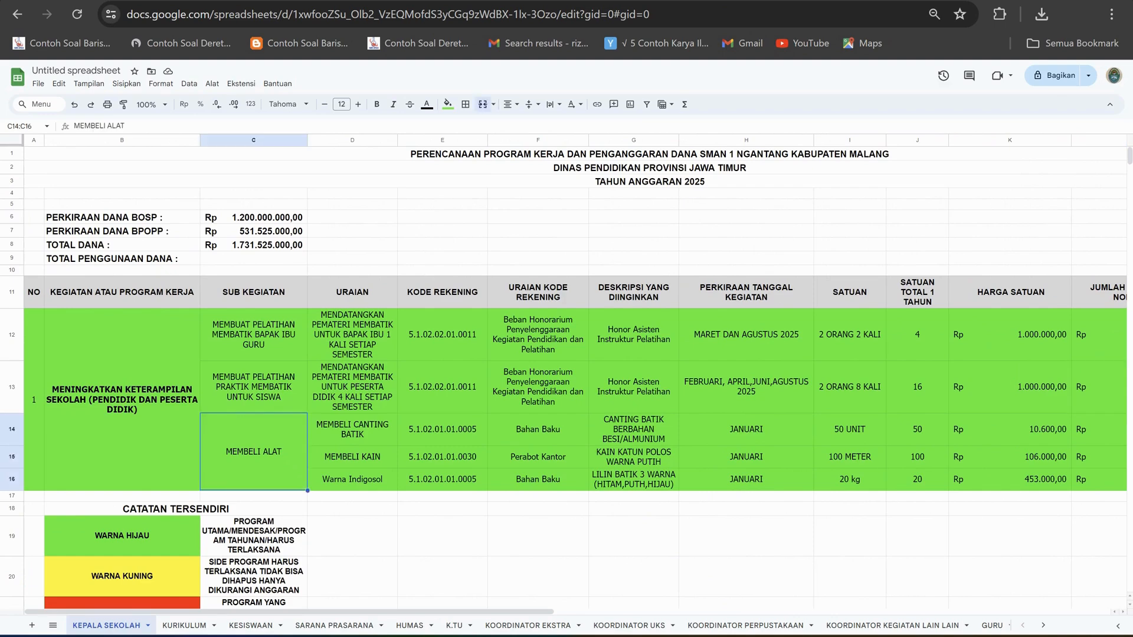
pyautogui.click(353, 430)
pyautogui.click(353, 457)
pyautogui.click(352, 480)
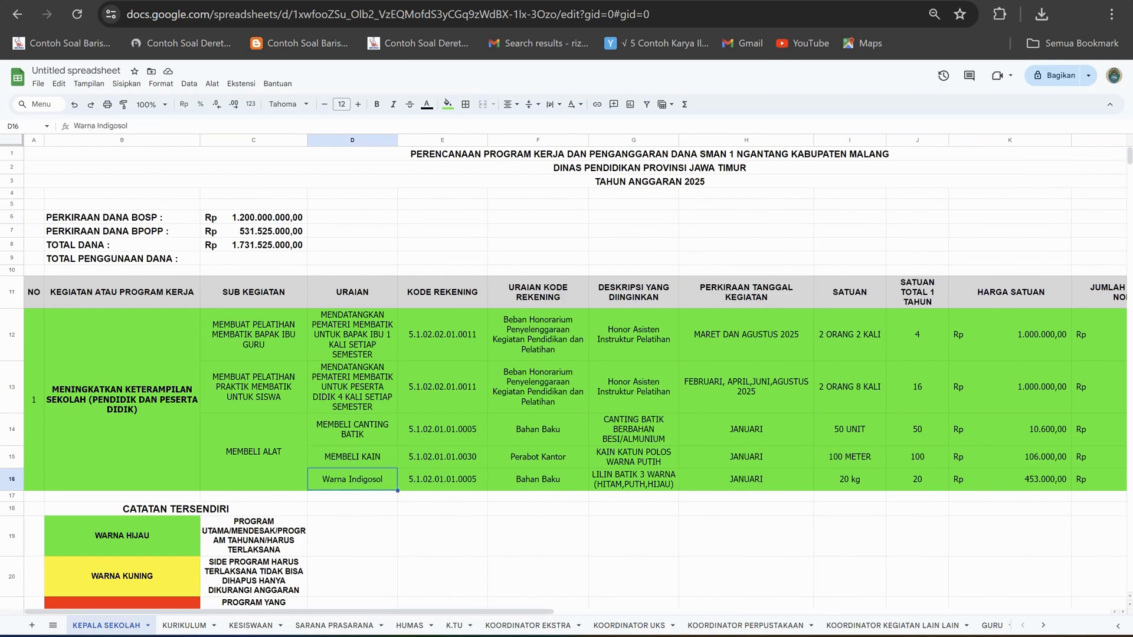
pyautogui.click(352, 430)
pyautogui.click(352, 457)
pyautogui.click(352, 480)
pyautogui.click(353, 429)
pyautogui.click(352, 457)
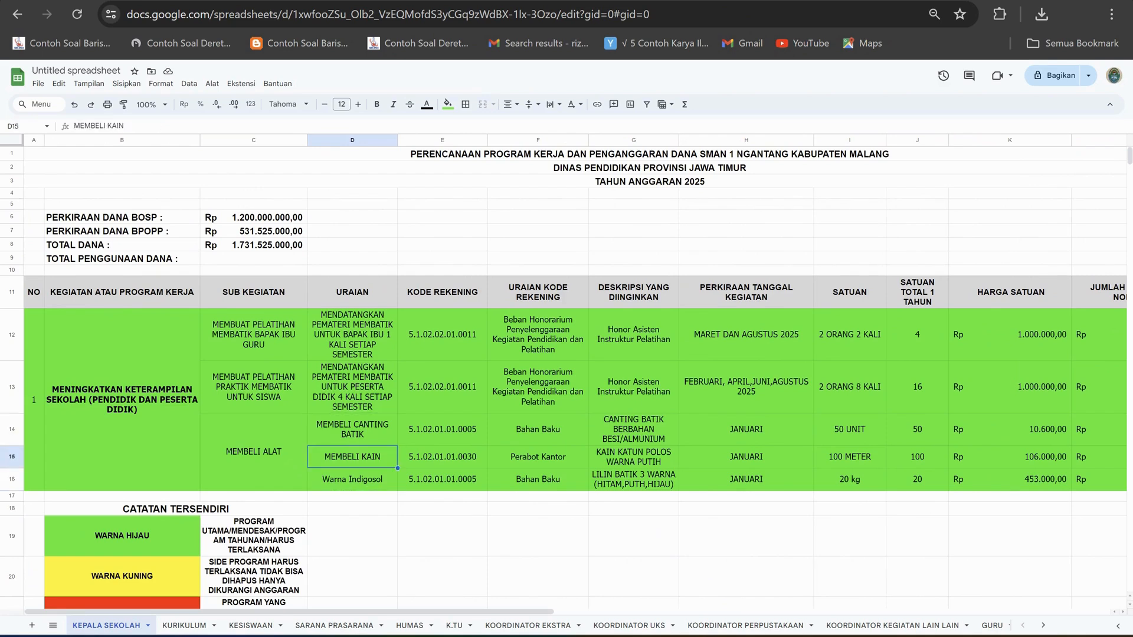
pyautogui.click(352, 480)
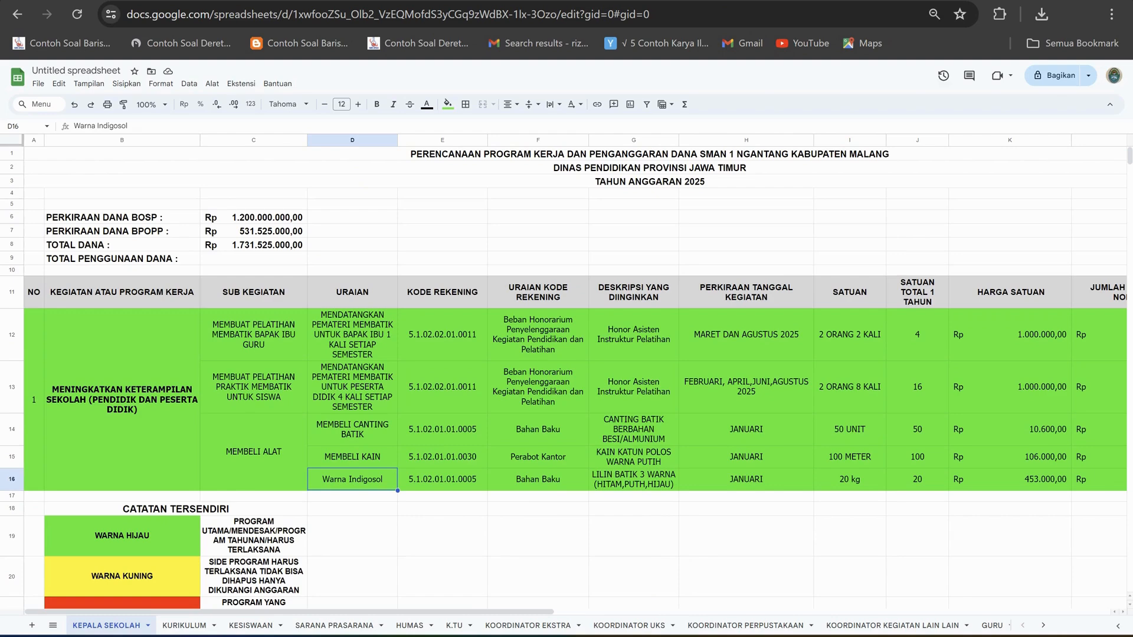
# Compare the activity descriptions of the two batik trainings with those of the tool purchases in rows 12 to 16.
pyautogui.click(352, 334)
pyautogui.click(352, 387)
pyautogui.click(352, 429)
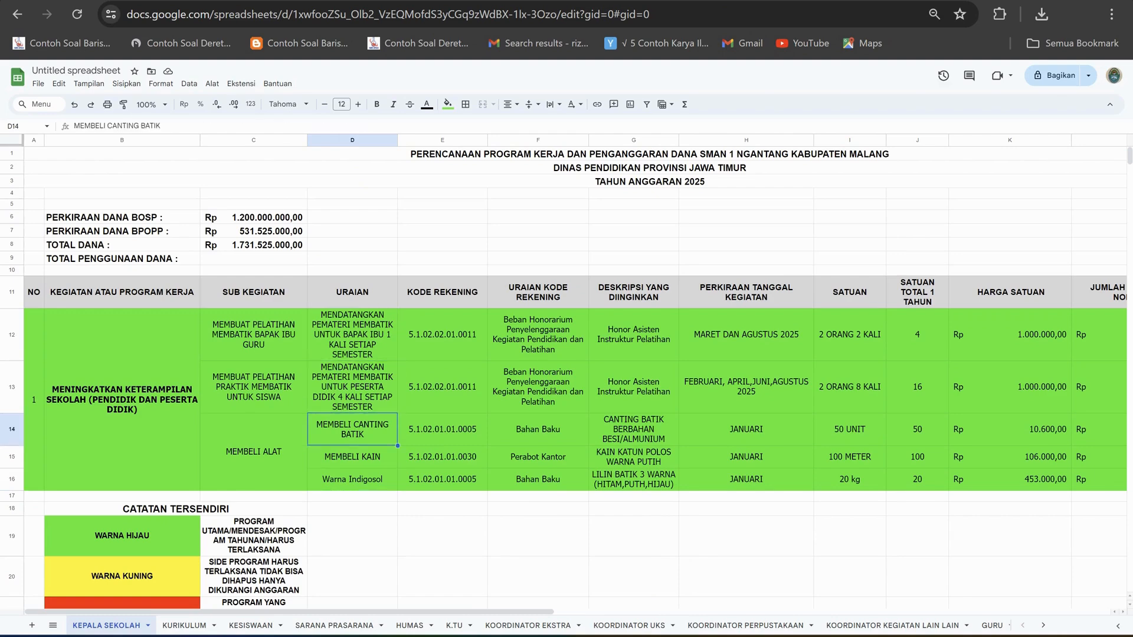
pyautogui.click(353, 479)
pyautogui.click(353, 457)
# Check the sub-activity, activity description and account code of the students' batik training in row 13.
pyautogui.click(254, 387)
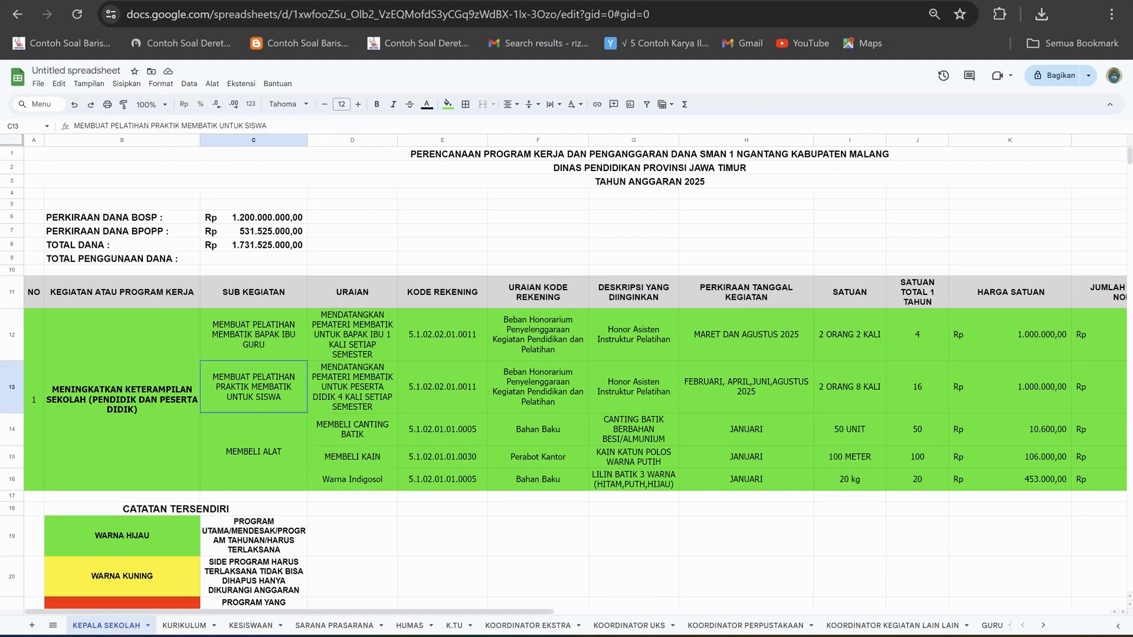
pyautogui.click(352, 387)
pyautogui.click(442, 387)
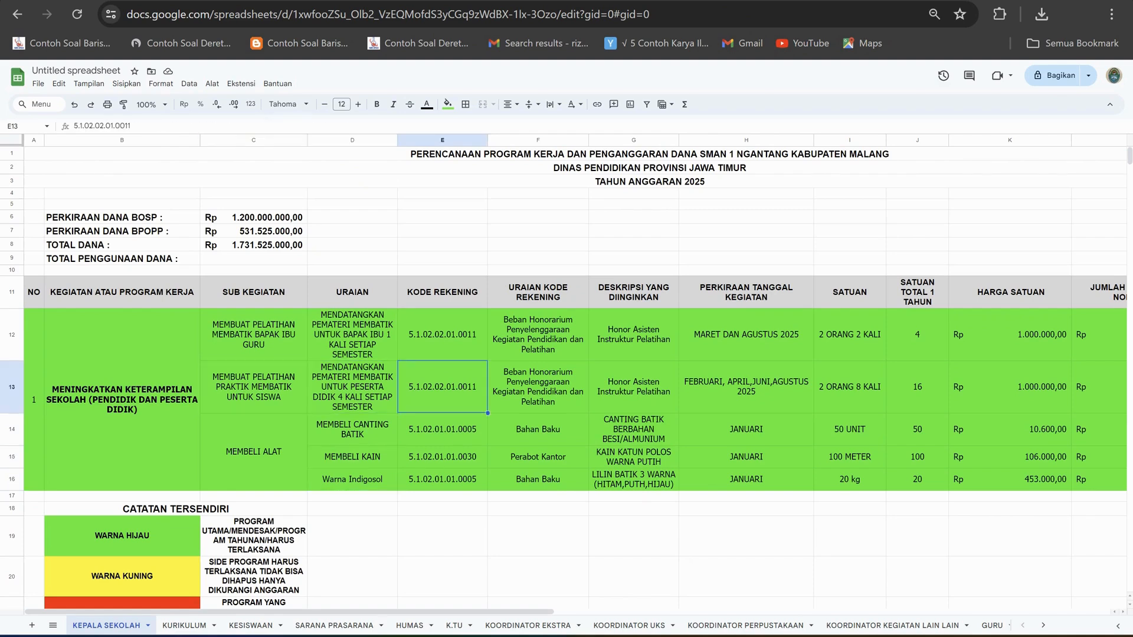
# Review the students' batik training sub-activity in row 13 and the tool purchase descriptions in rows 14 to 16.
pyautogui.click(254, 387)
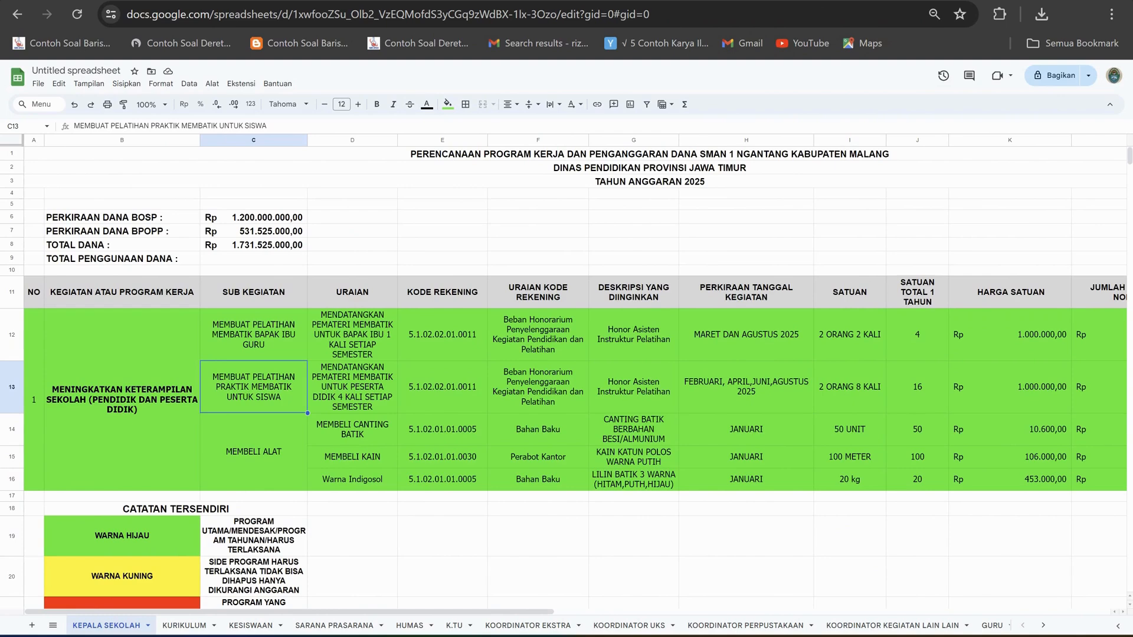
pyautogui.click(352, 429)
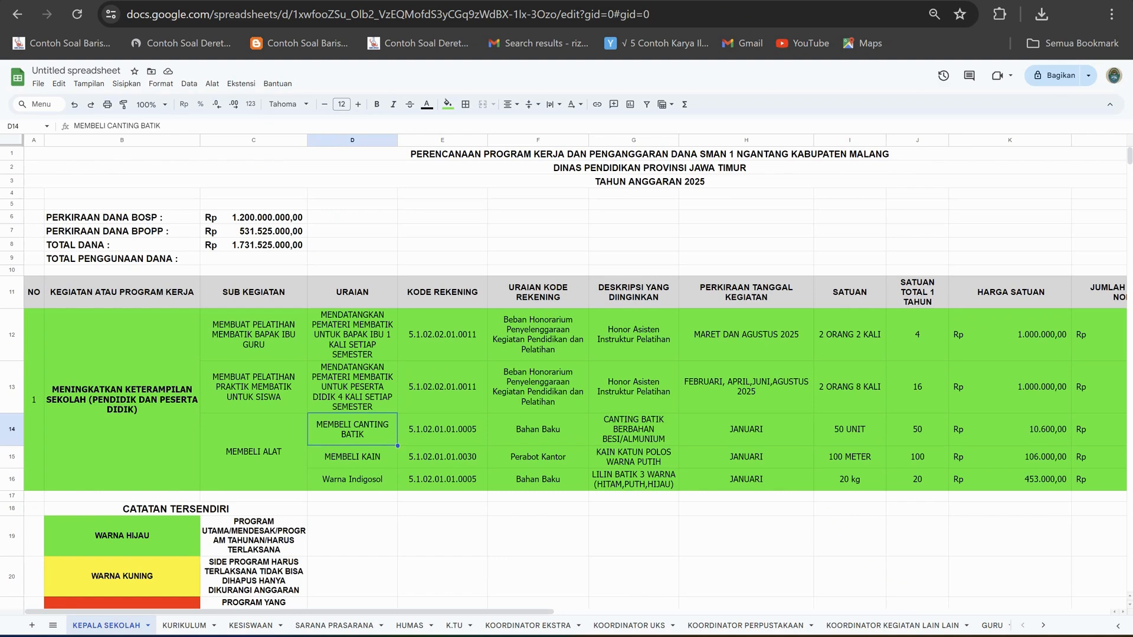
pyautogui.press('Down')
pyautogui.press('Down')
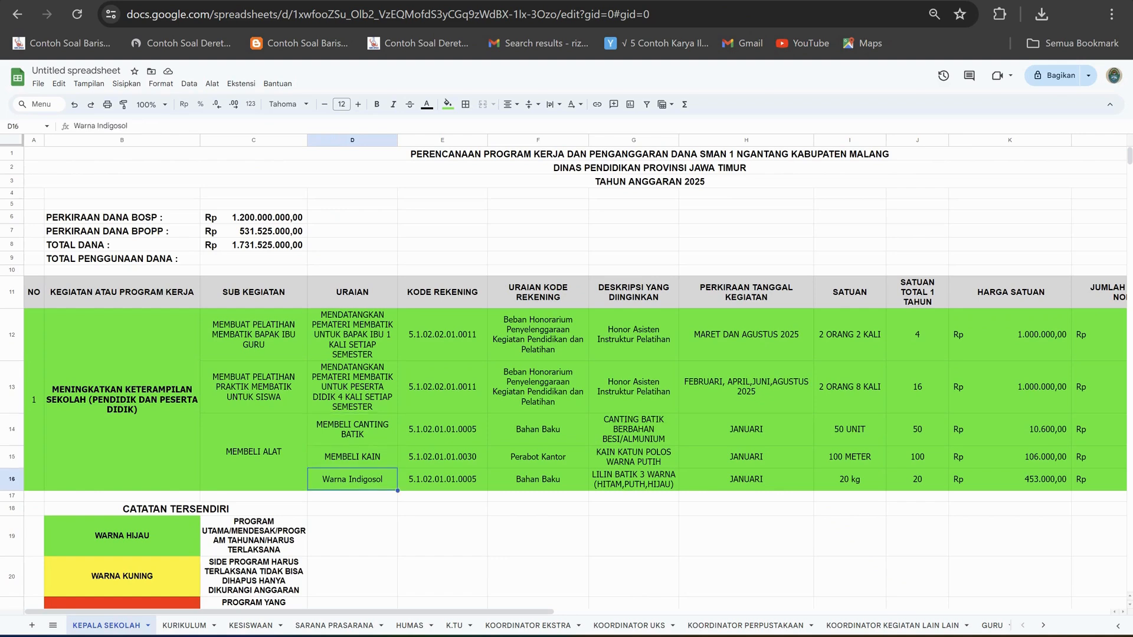
# Check the account code of the canting purchase in row 14 and the cloth and Indigosol dye descriptions below it.
pyautogui.click(442, 430)
pyautogui.click(353, 429)
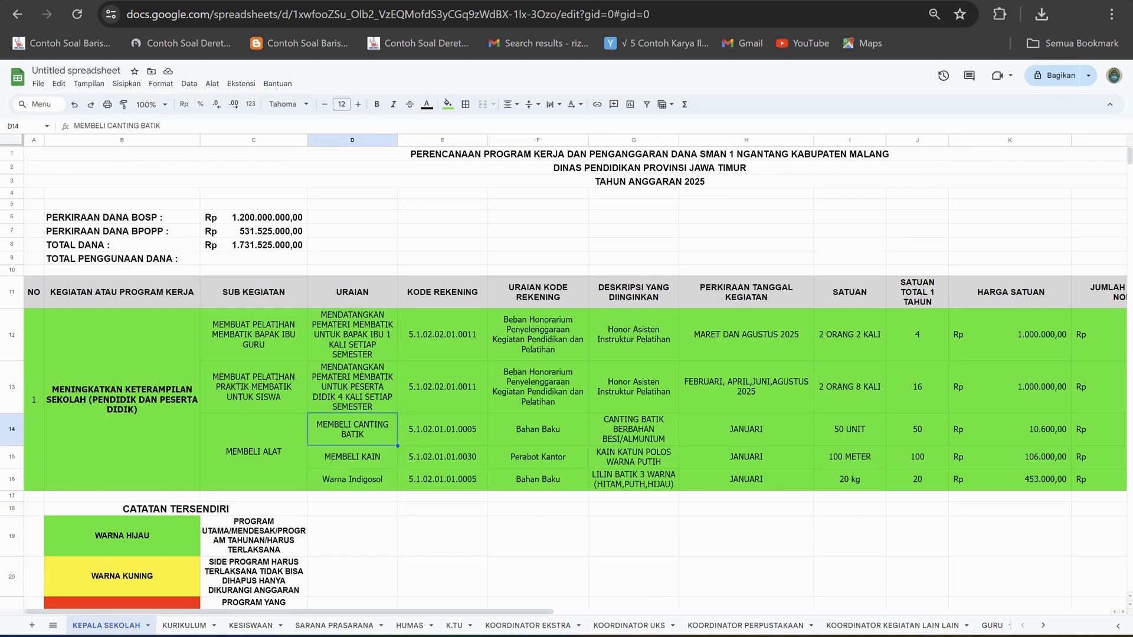
pyautogui.click(443, 430)
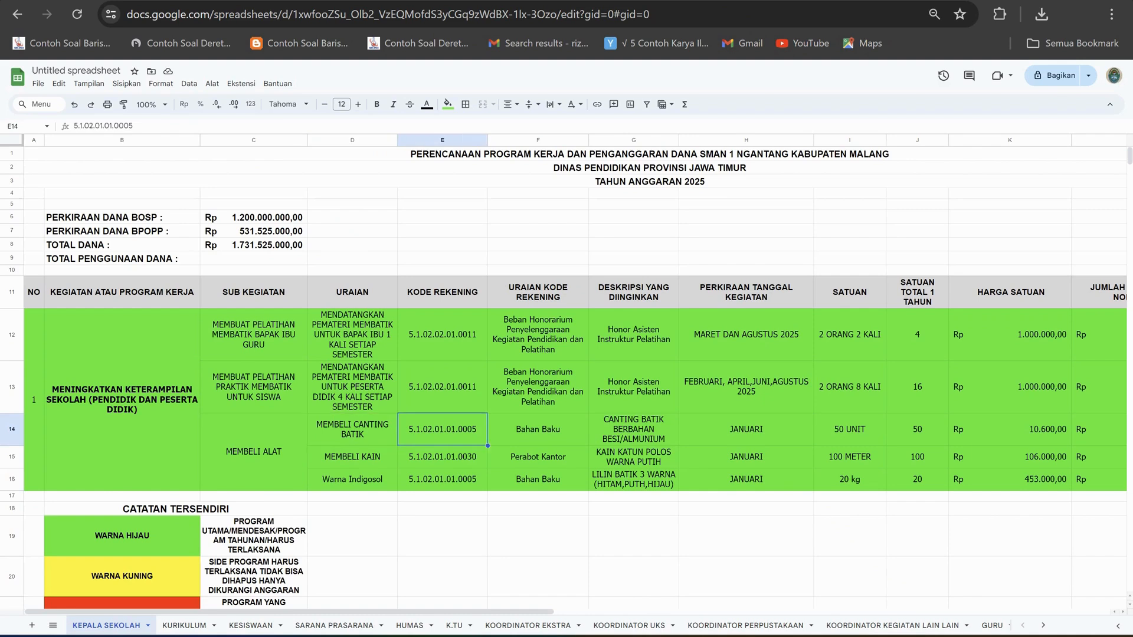
pyautogui.click(352, 457)
pyautogui.click(353, 479)
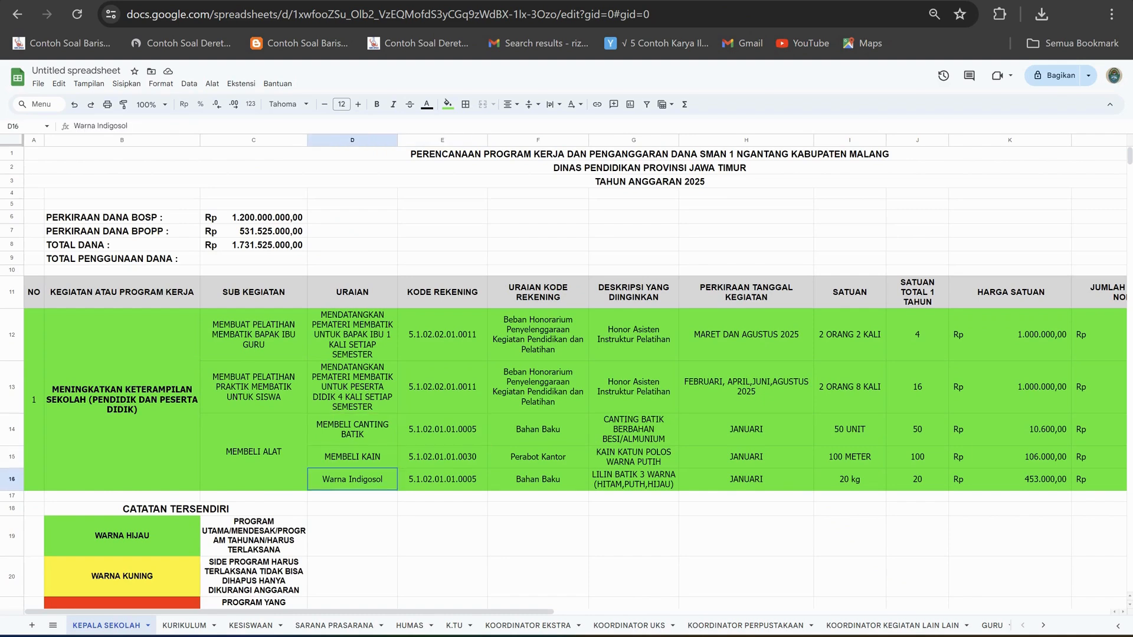
# Compare the account codes of the canting, cloth and Indigosol dye purchases in rows 14 to 16.
pyautogui.click(442, 430)
pyautogui.click(443, 457)
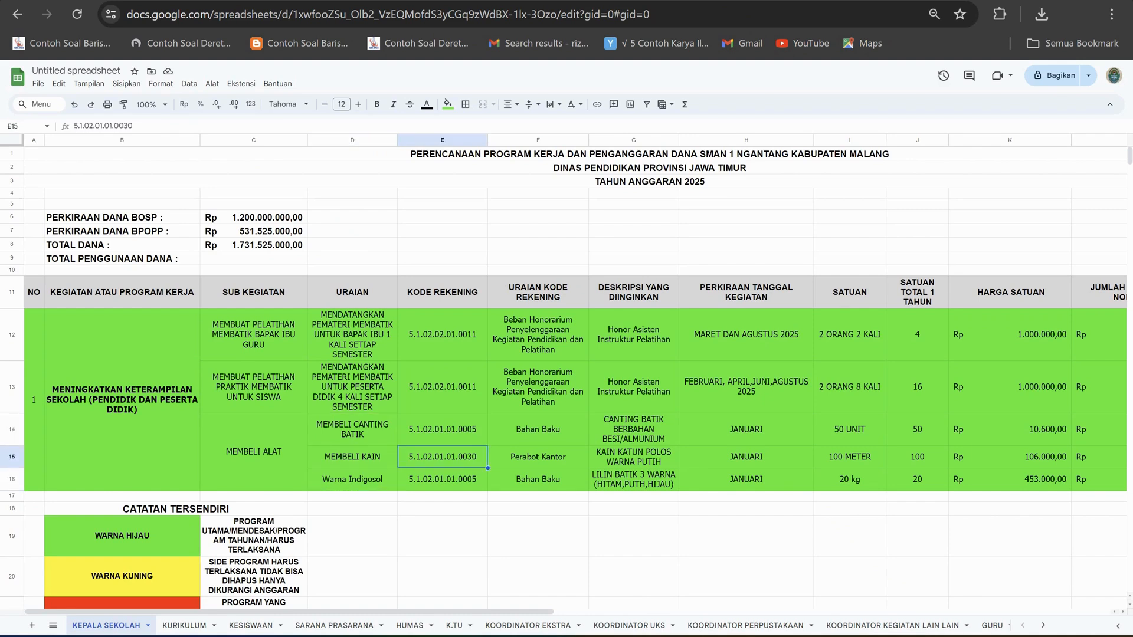
pyautogui.click(442, 479)
pyautogui.click(442, 430)
pyautogui.click(443, 456)
pyautogui.click(443, 480)
pyautogui.click(442, 430)
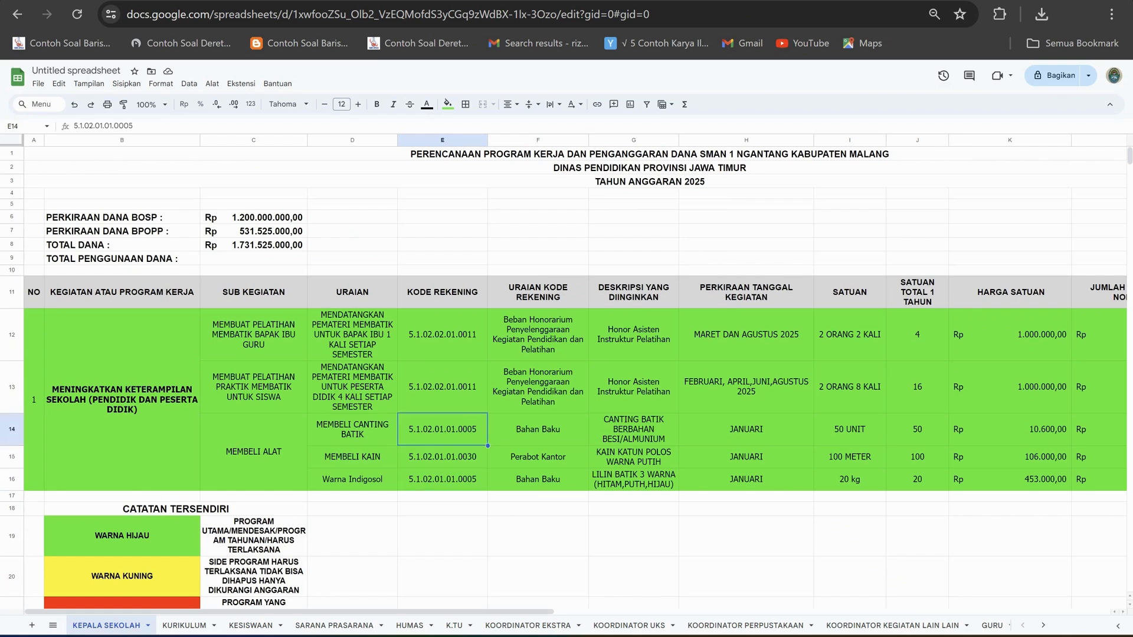
# Match each tool purchase description with its own account code, row by row from canting to Indigosol dye.
pyautogui.click(352, 430)
pyautogui.click(442, 429)
pyautogui.click(352, 430)
pyautogui.click(443, 429)
pyautogui.click(352, 458)
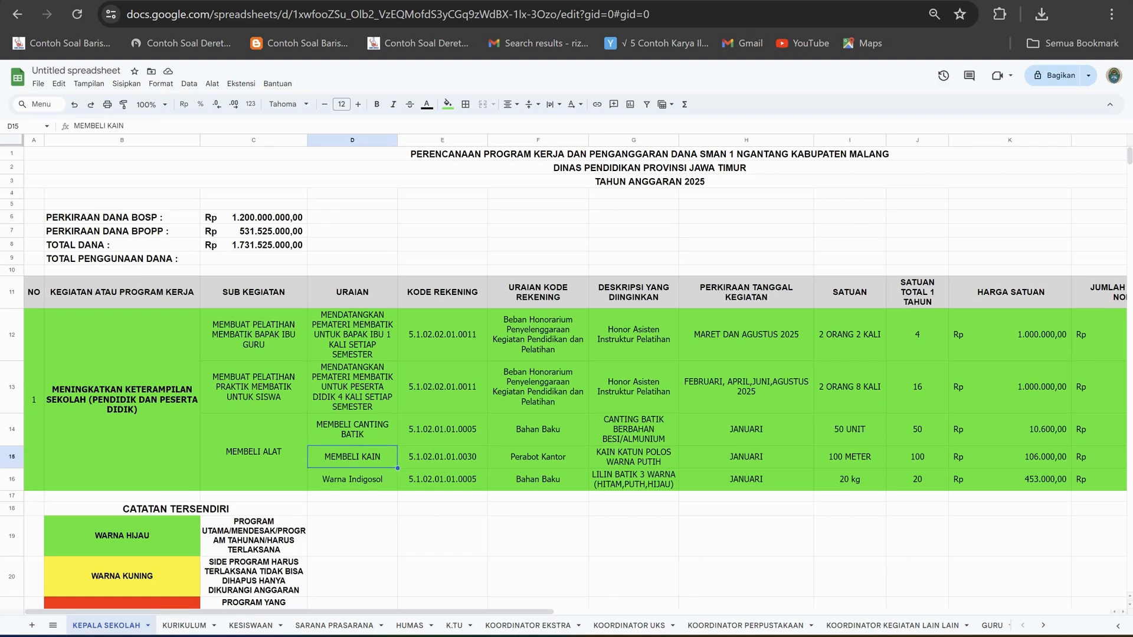
pyautogui.click(442, 457)
pyautogui.click(352, 479)
pyautogui.click(442, 479)
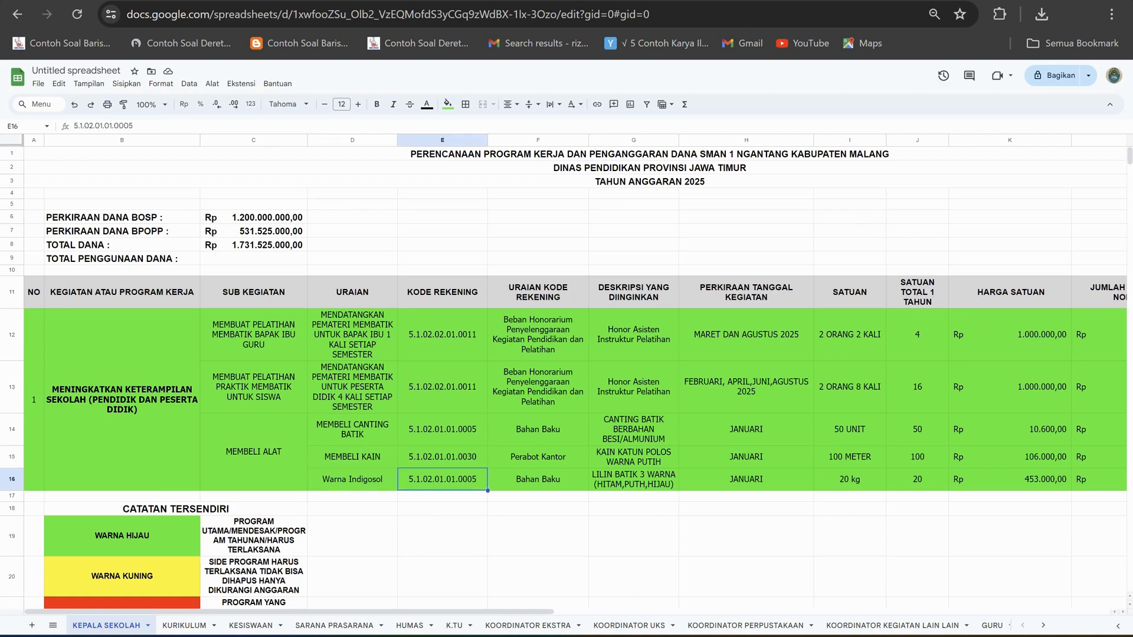
# Recheck the dye and cloth descriptions, and review the tool purchase account codes from row 16 up to row 14.
pyautogui.click(353, 479)
pyautogui.click(352, 458)
pyautogui.click(442, 457)
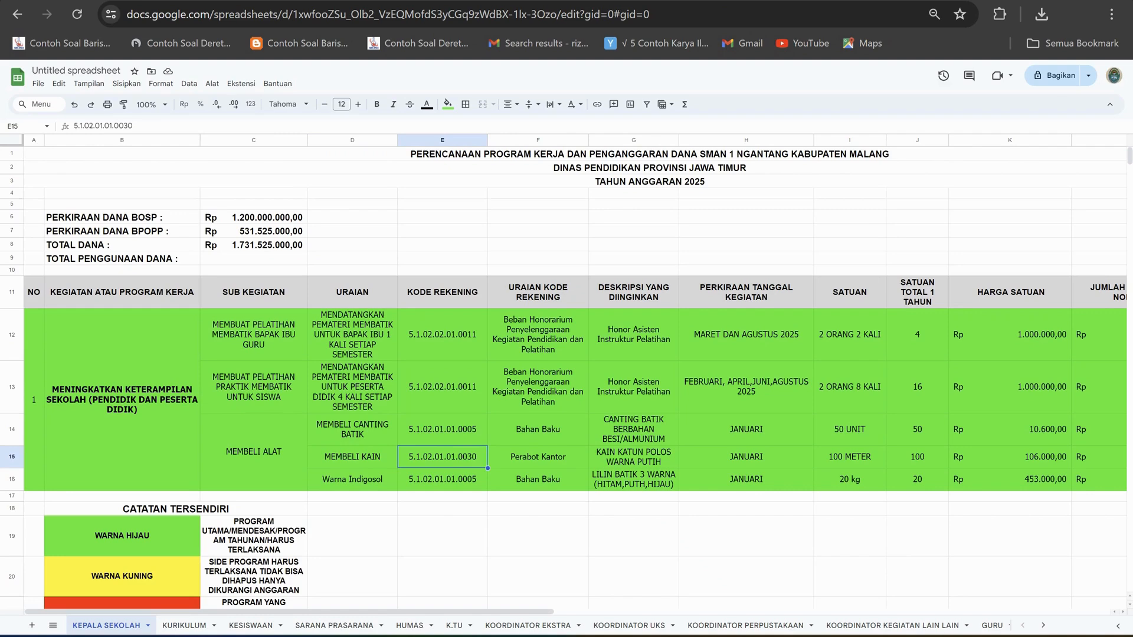
pyautogui.click(443, 479)
pyautogui.click(442, 458)
pyautogui.click(442, 430)
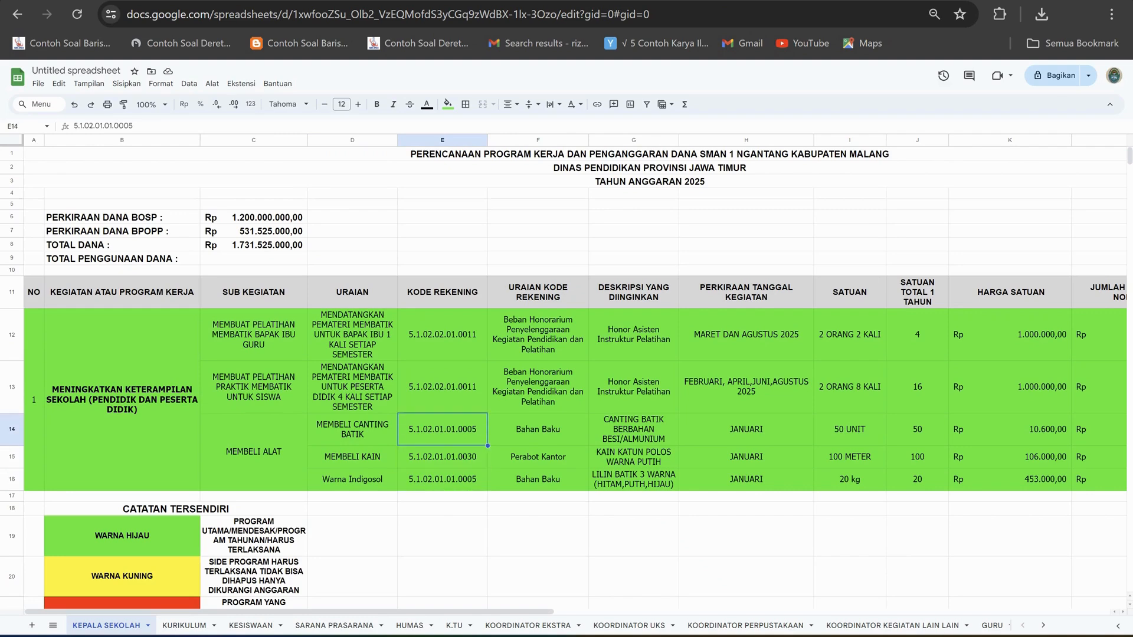
# Go over the three tool purchase descriptions from canting to dye and their account codes back up to row 14.
pyautogui.click(352, 429)
pyautogui.click(352, 458)
pyautogui.click(352, 479)
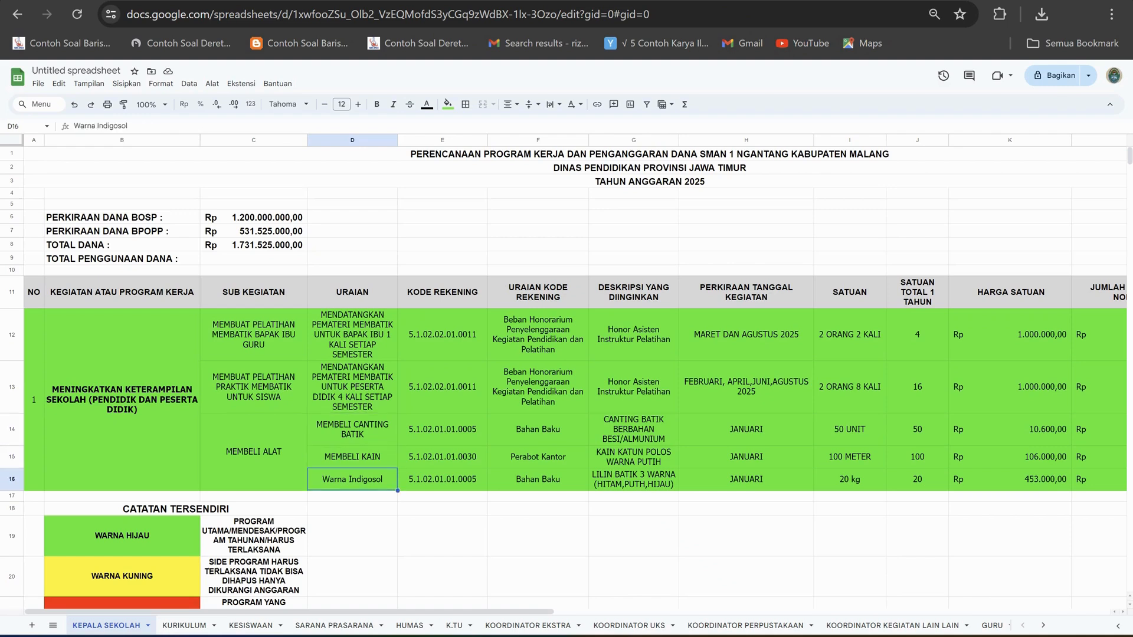
pyautogui.click(442, 479)
pyautogui.press('Up')
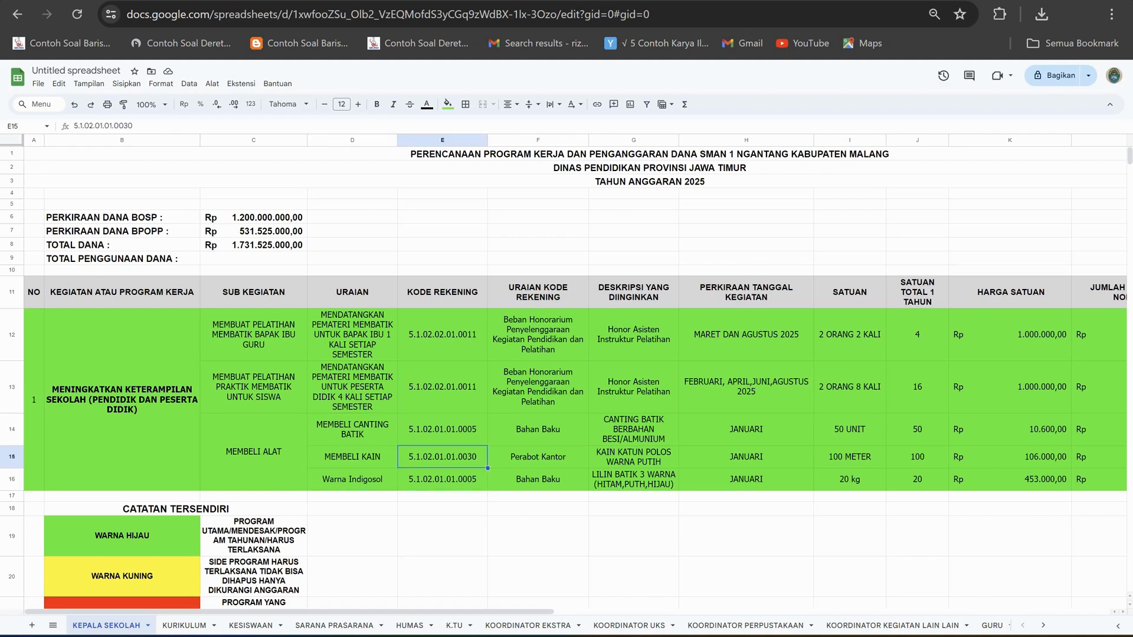
pyautogui.press('Up')
pyautogui.press('Left')
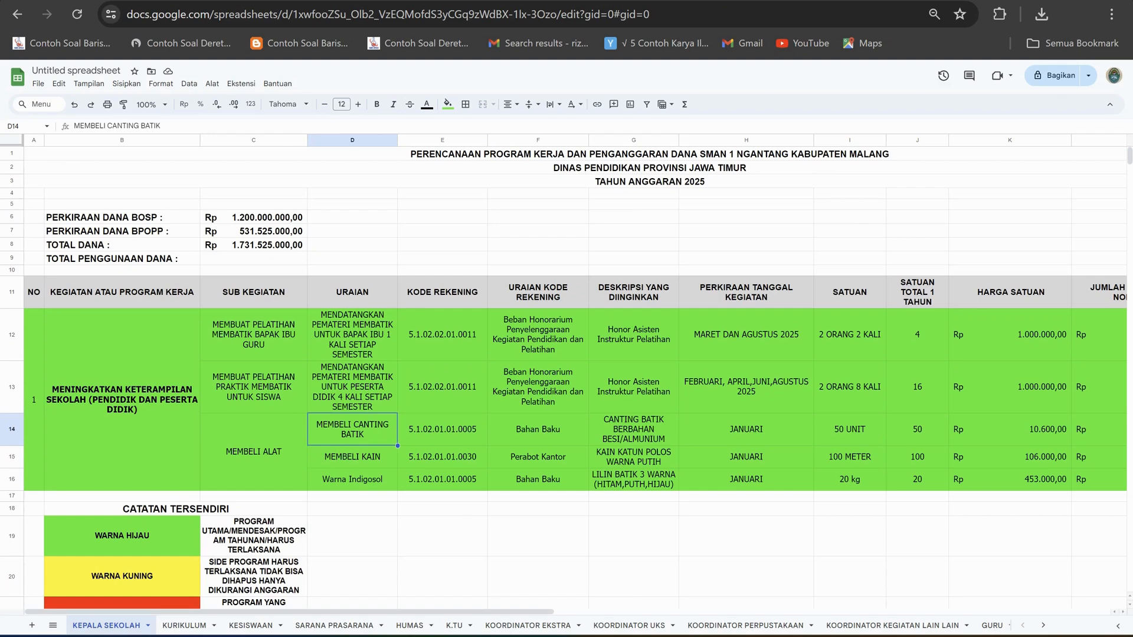
# Compare the account codes of the three tool purchases by going over rows 14 to 16 of the KODE REKENING column.
pyautogui.press('Right')
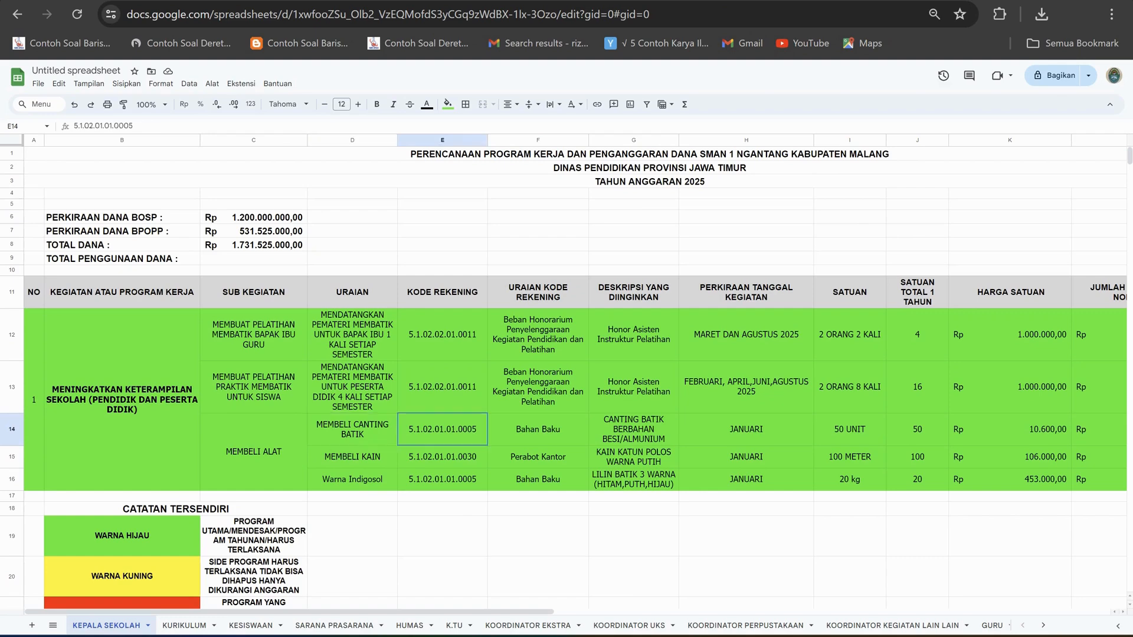
pyautogui.press('Down')
pyautogui.press('Down')
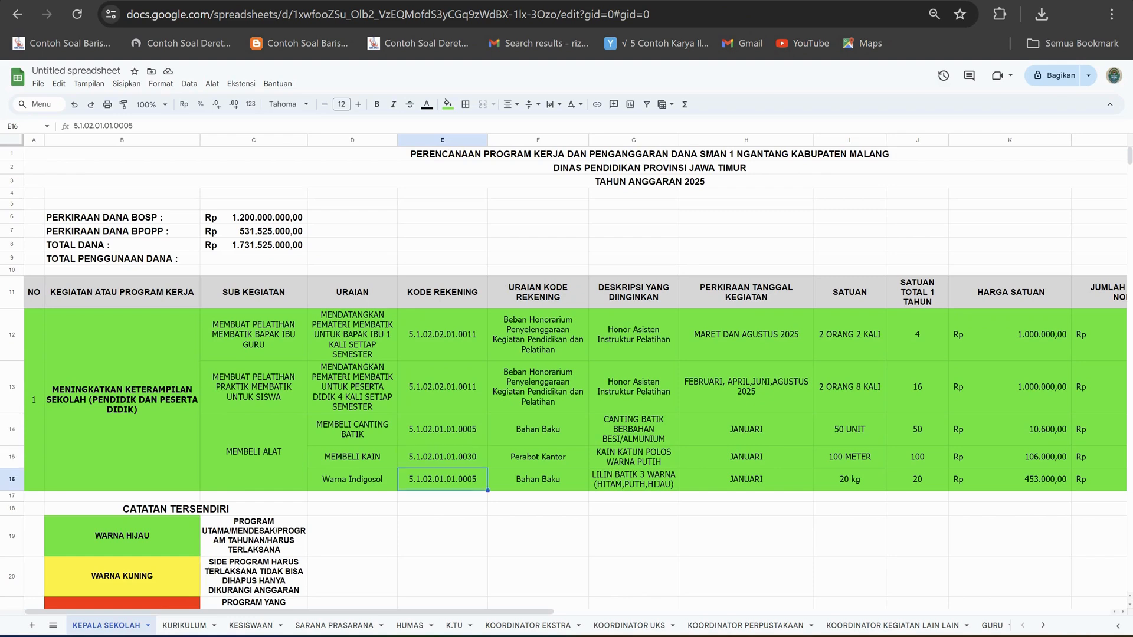
pyautogui.press('Up')
pyautogui.press('Up')
pyautogui.press('Down')
pyautogui.press('Down')
pyautogui.press('Up')
pyautogui.press('Up')
pyautogui.press('Down')
pyautogui.press('Down')
pyautogui.press('Up')
pyautogui.press('Up')
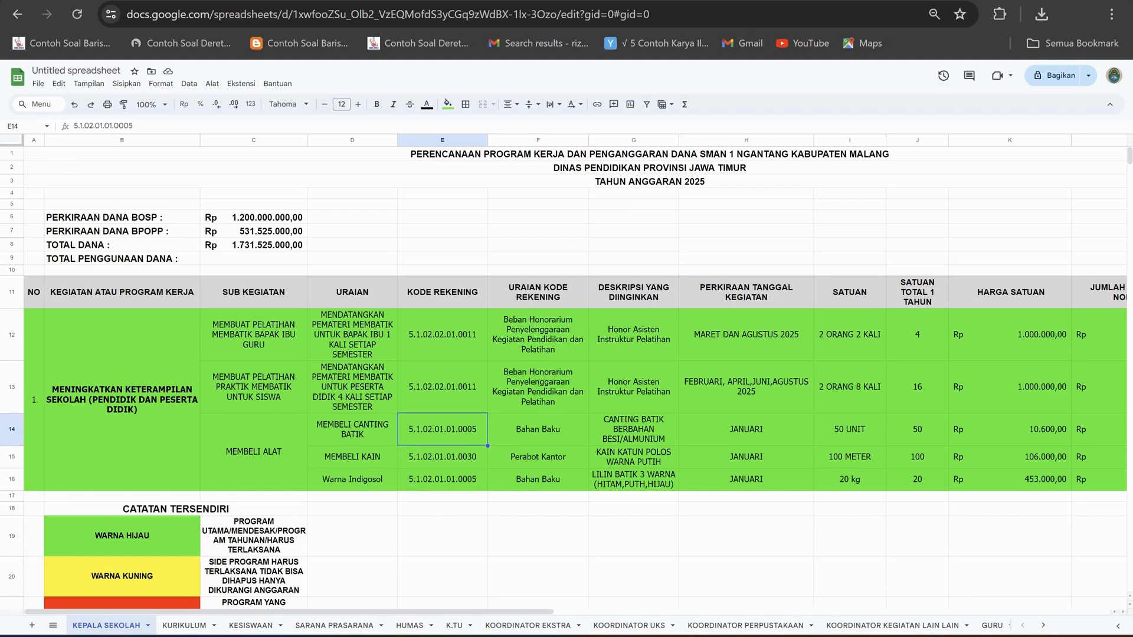
pyautogui.press('Down')
pyautogui.press('Down')
# Check each account code in rows 14 to 16 and trace it back to the MEMBELI ALAT sub-activity.
pyautogui.click(442, 430)
pyautogui.click(442, 457)
pyautogui.click(443, 479)
pyautogui.click(353, 430)
pyautogui.click(254, 452)
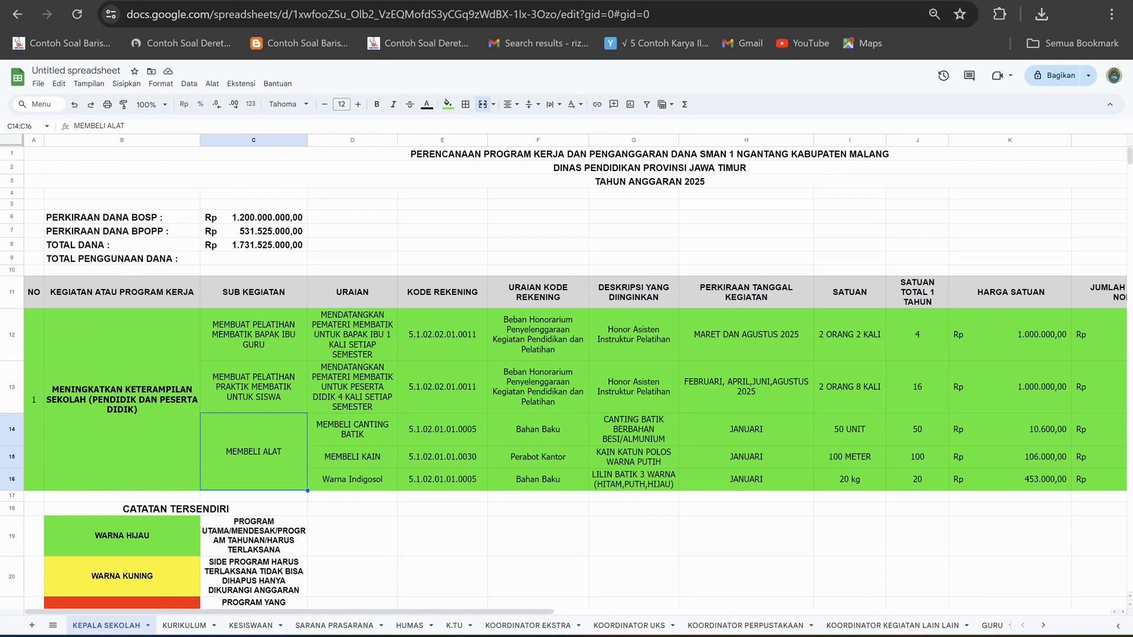
# Review the two batik training sub-activities, then the canting, cloth and Indigosol purchases listed under MEMBELI ALAT.
pyautogui.moveTo(254, 335); pyautogui.dragTo(254, 388)
pyautogui.click(253, 452)
pyautogui.click(353, 430)
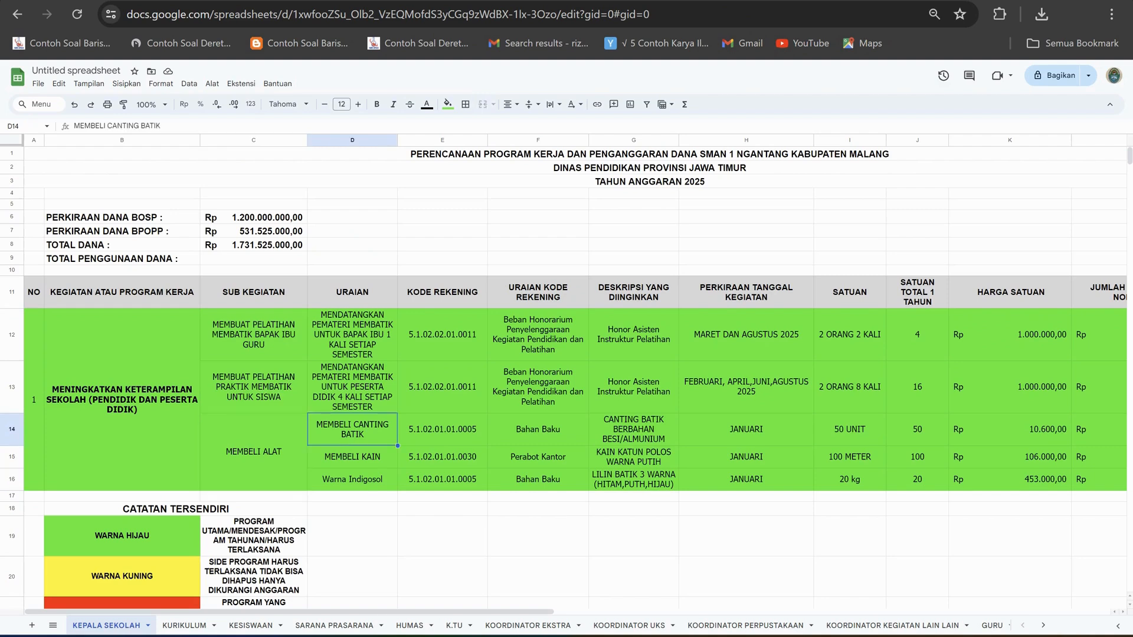
pyautogui.click(353, 457)
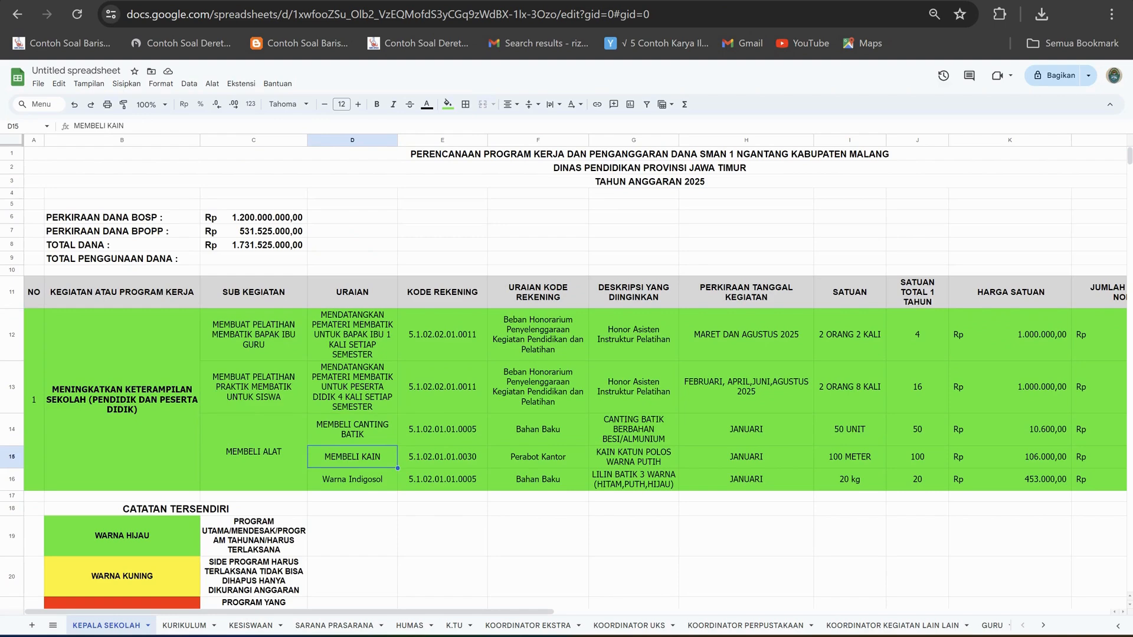
pyautogui.click(353, 480)
pyautogui.click(352, 430)
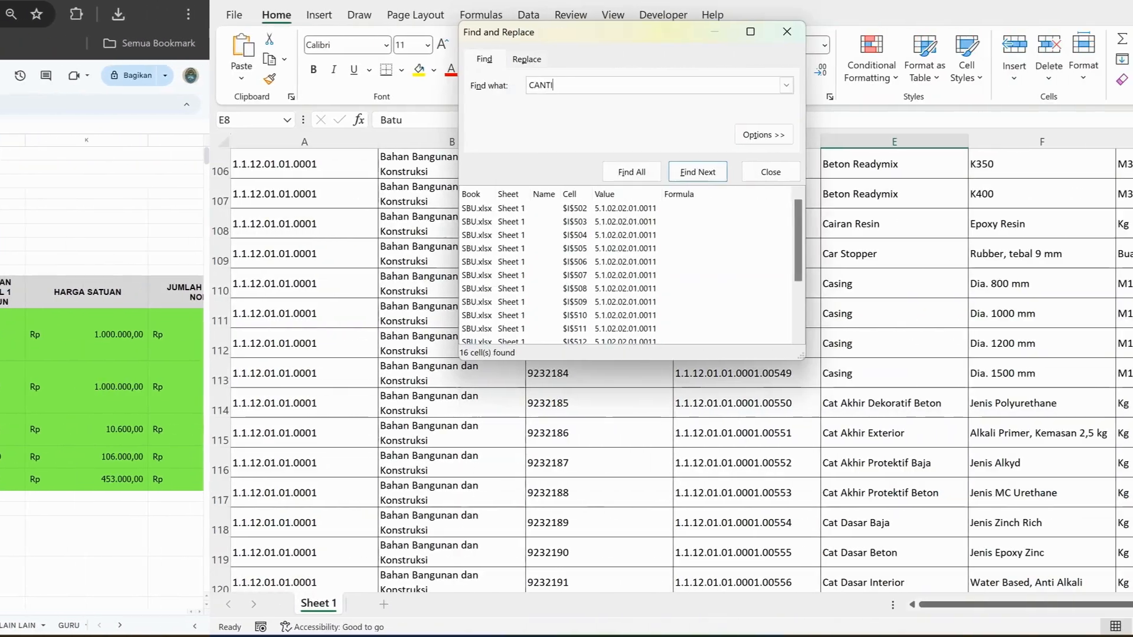
# Search the SBU workbook for CANTING and inspect the Canting Batik Tulis entry's unit, price and account codes.
pyautogui.write('ING')
pyautogui.press('Return')
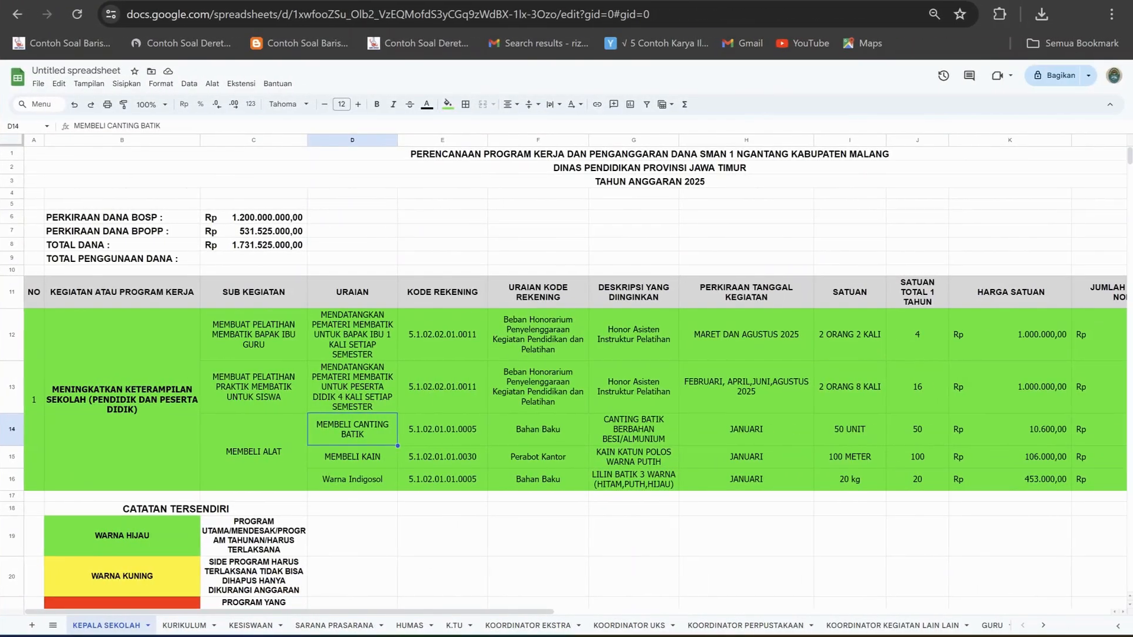
pyautogui.click(443, 430)
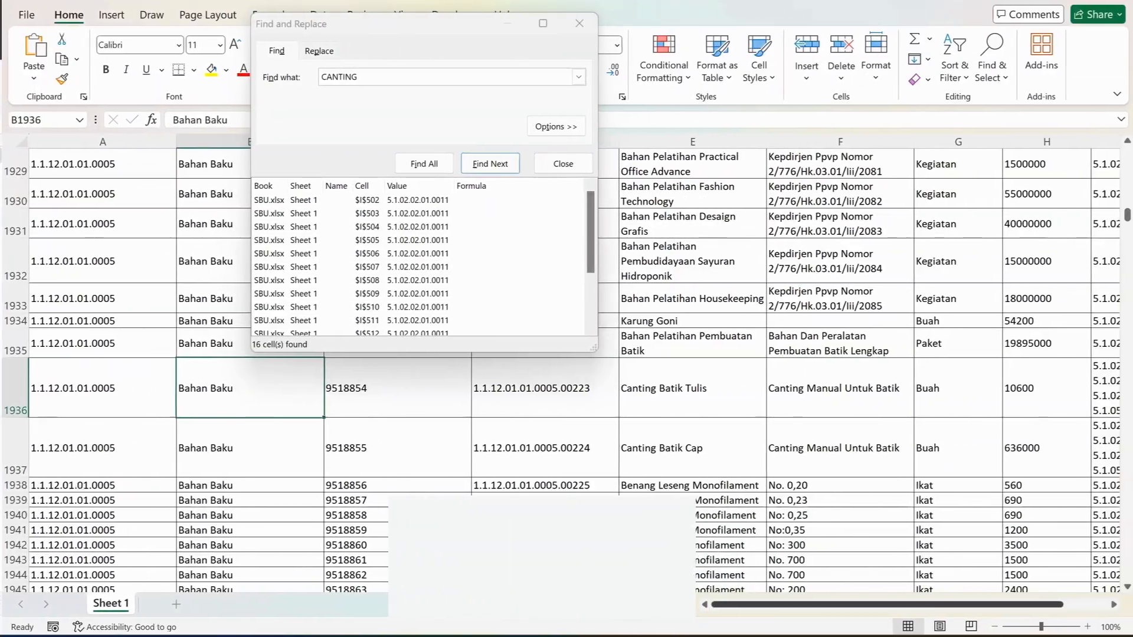
pyautogui.moveTo(816, 605); pyautogui.dragTo(860, 605)
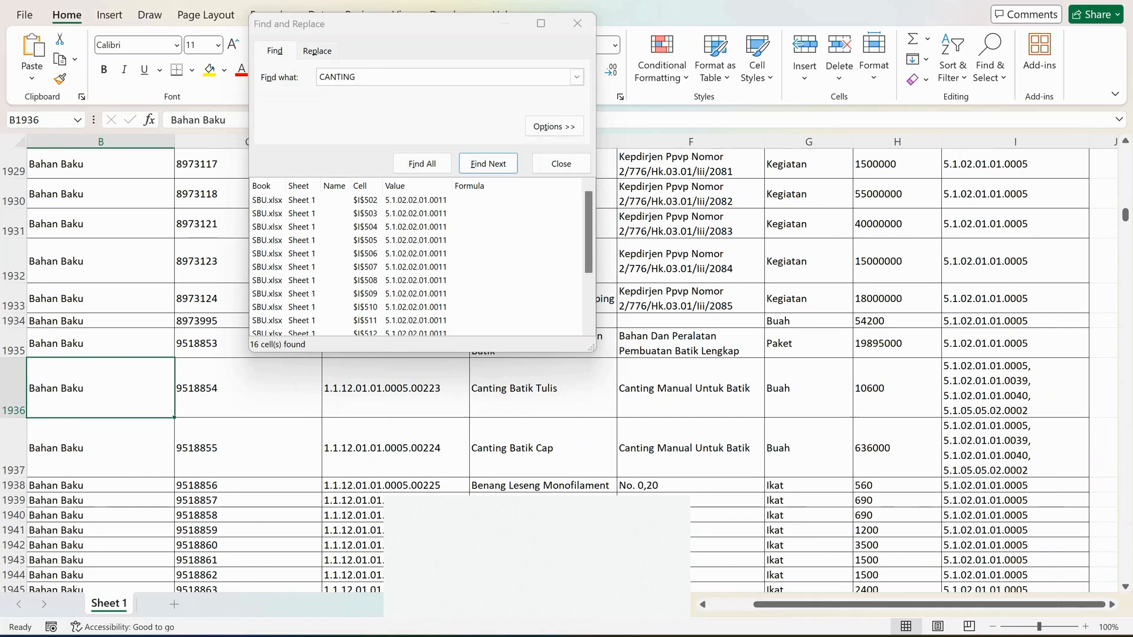
pyautogui.moveTo(683, 636)
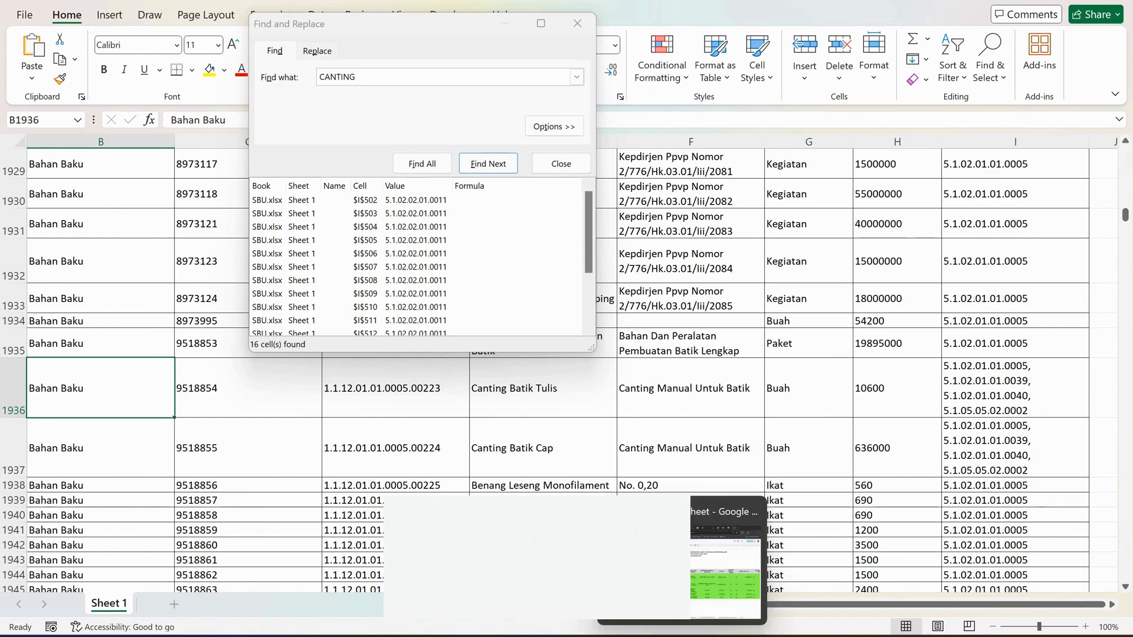
pyautogui.click(809, 389)
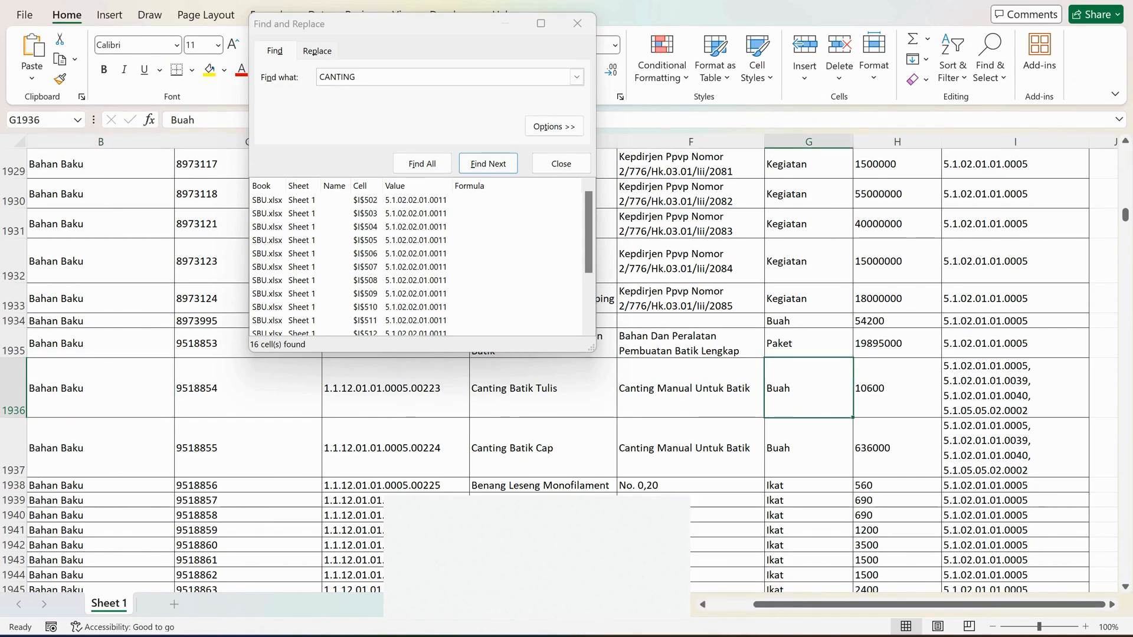
# Switch back to the planning spreadsheet and check the canting row's account description and desired description against the column heading.
pyautogui.click(648, 636)
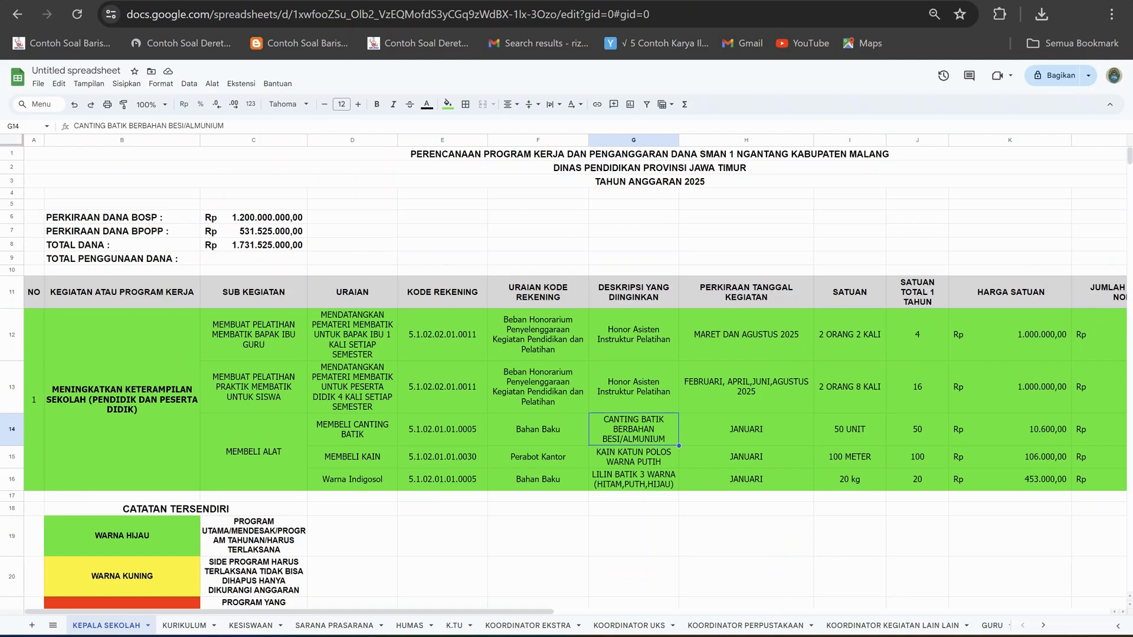
pyautogui.click(538, 429)
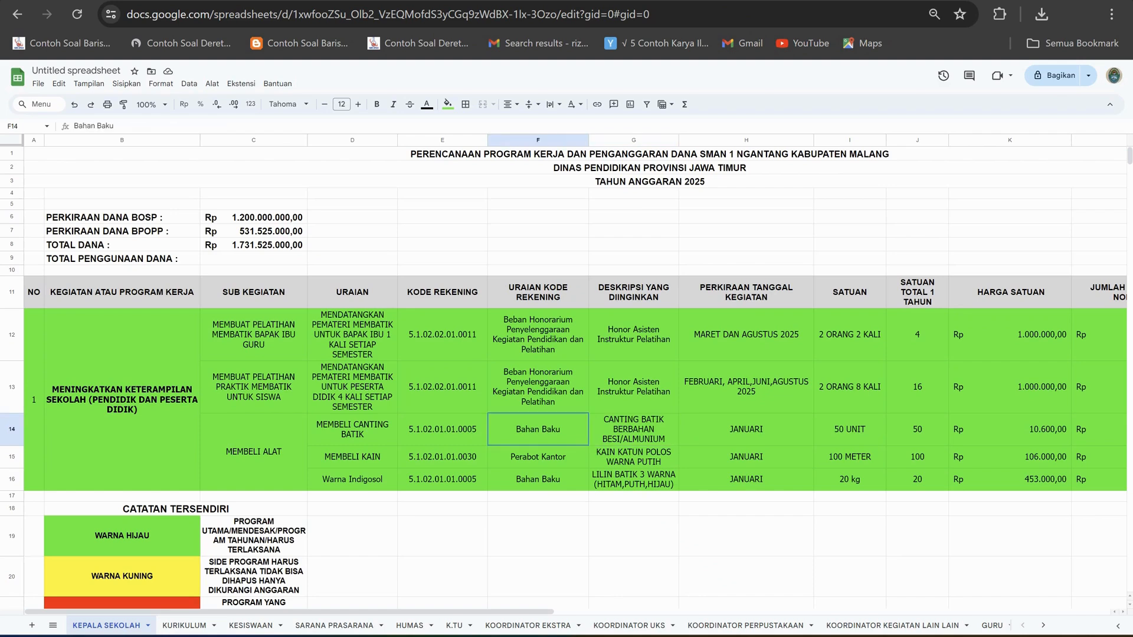
pyautogui.click(634, 430)
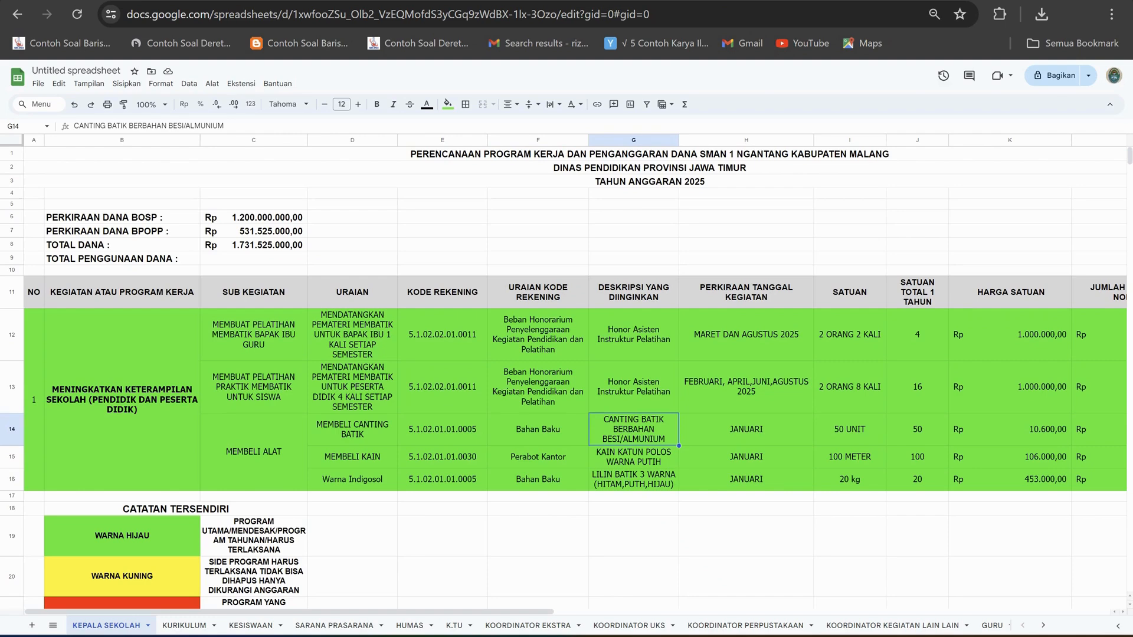
pyautogui.click(634, 292)
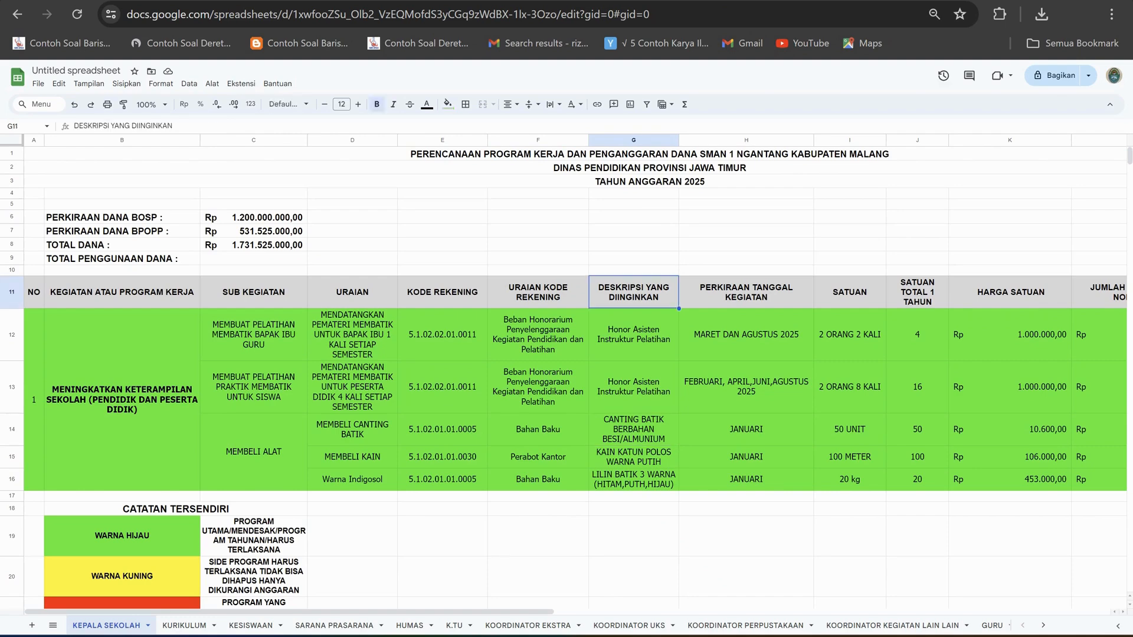
pyautogui.click(634, 429)
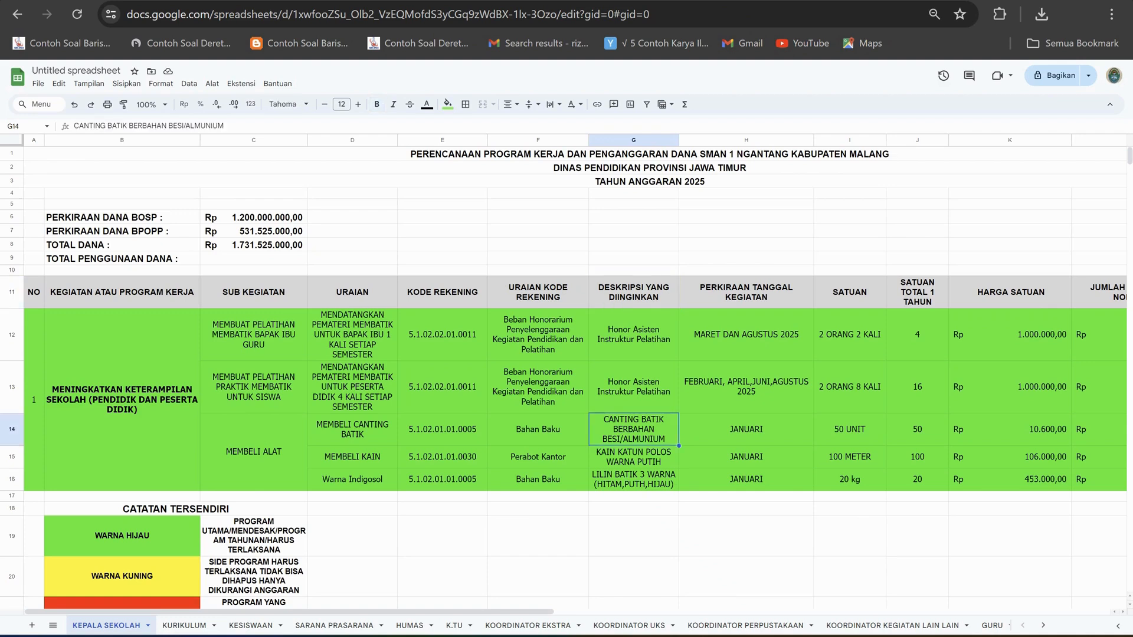
# Compare the canting purchase's planned month with the estimated activity date heading and the student batik training months.
pyautogui.click(746, 429)
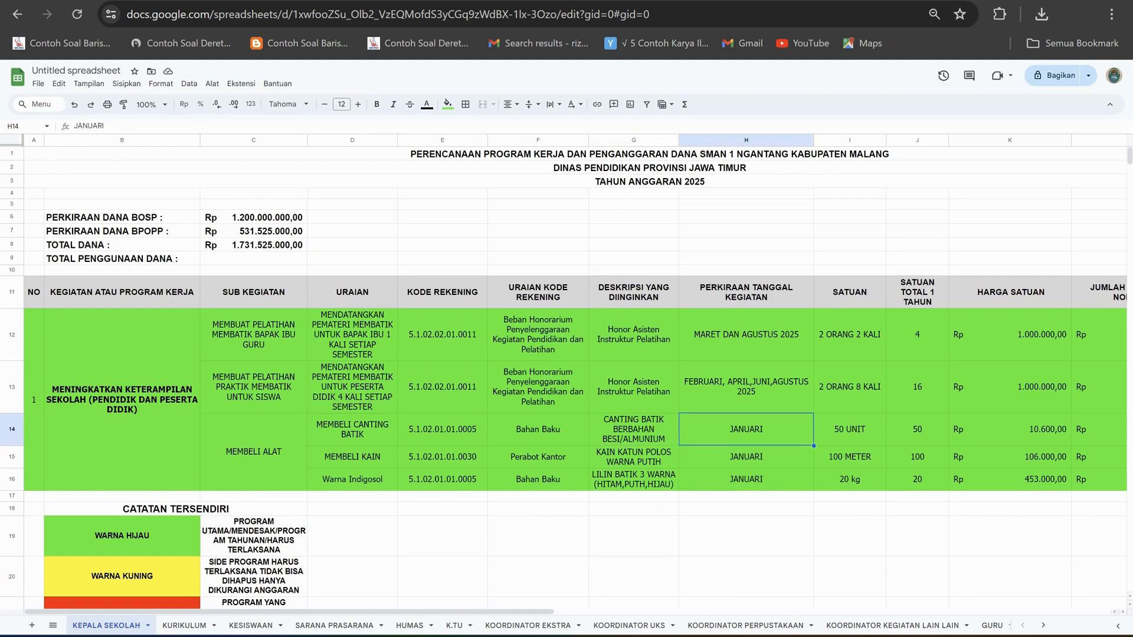
pyautogui.click(746, 292)
pyautogui.click(746, 430)
pyautogui.click(746, 292)
pyautogui.click(746, 429)
pyautogui.click(746, 387)
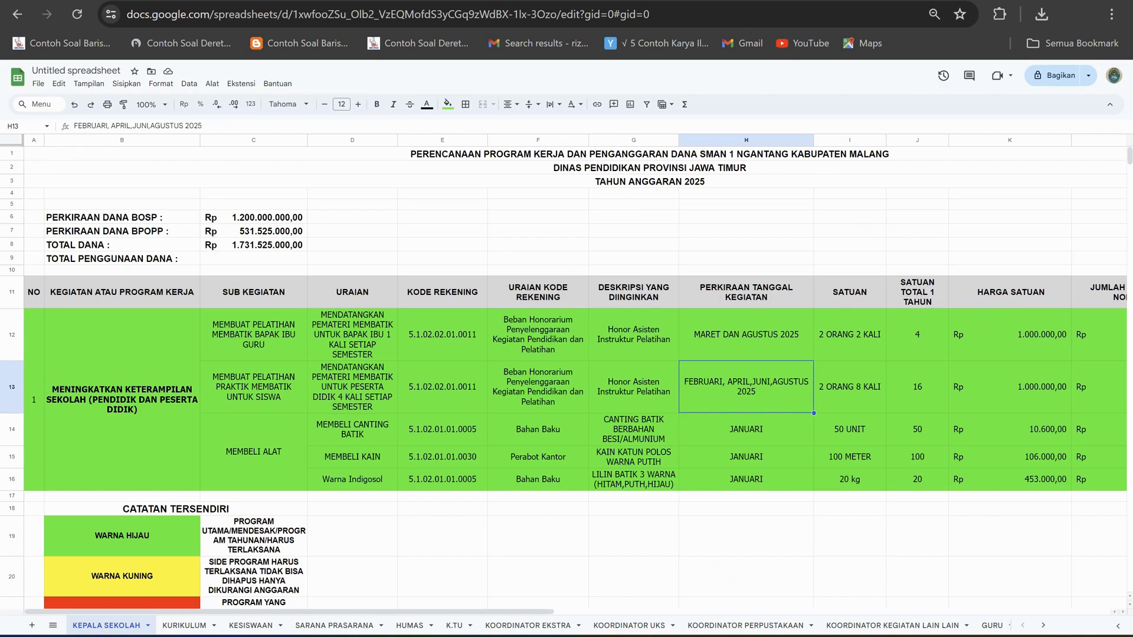
pyautogui.click(746, 430)
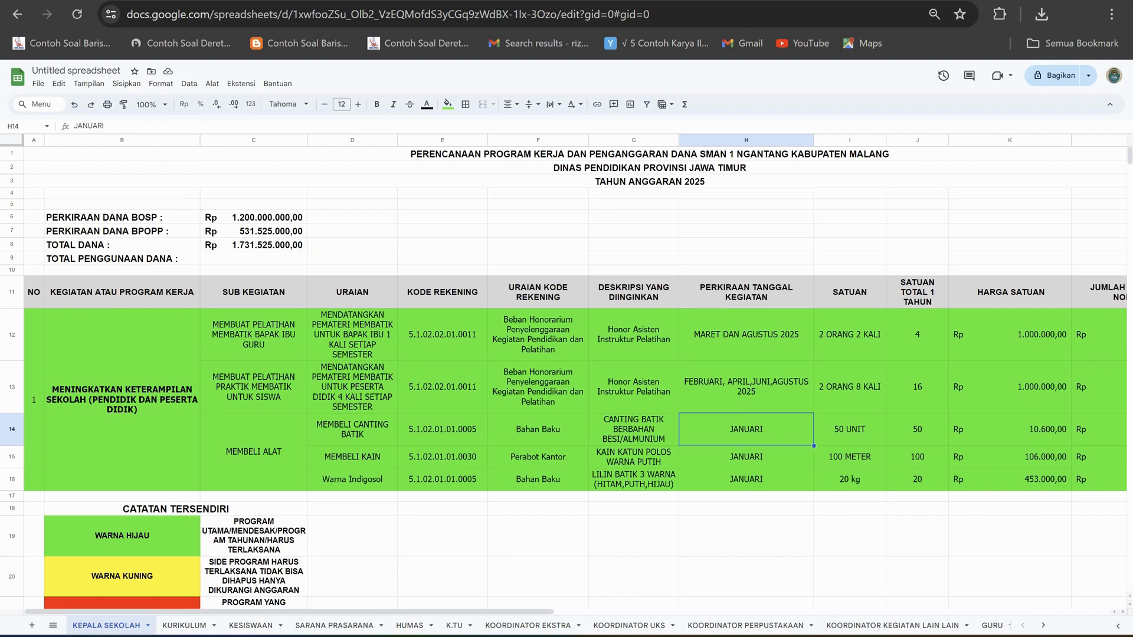
# Review the planned months of the canting, cloth and Indigosol purchases in rows 14 to 16.
pyautogui.press('Down')
pyautogui.press('Down')
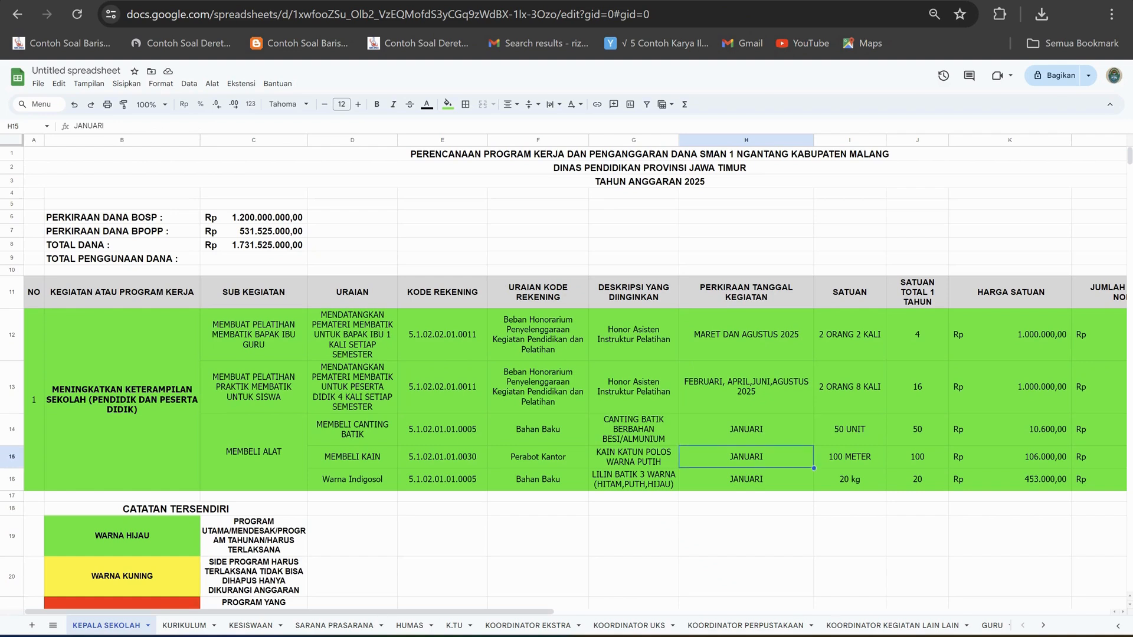
pyautogui.press('Up')
pyautogui.press('Up')
pyautogui.press('Down')
pyautogui.press('Down')
pyautogui.press('Up')
pyautogui.press('Up')
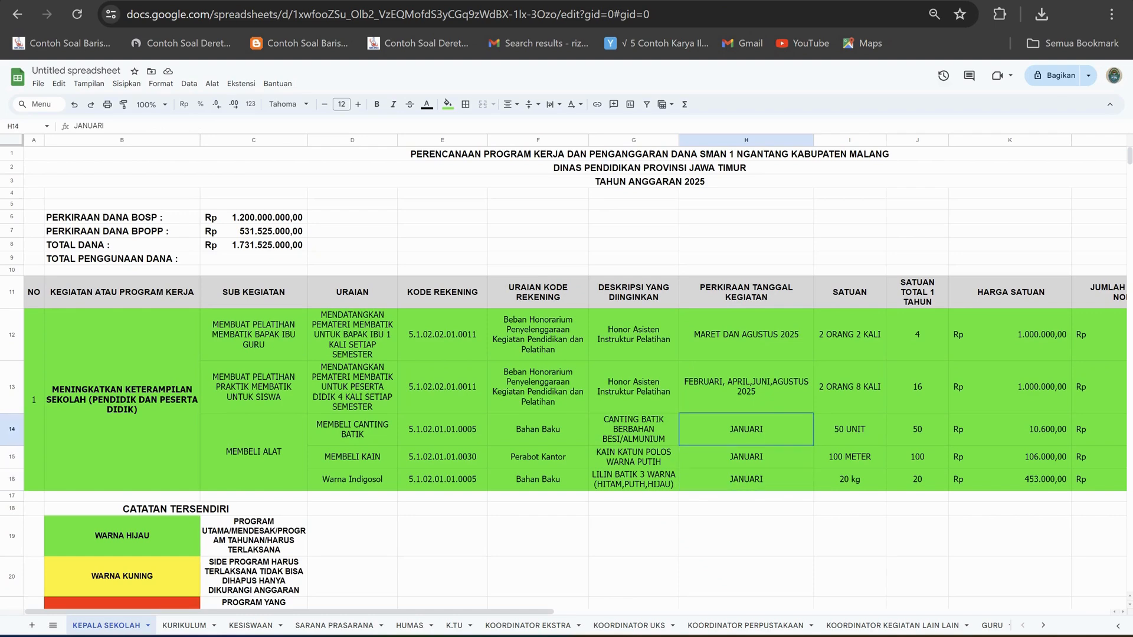
pyautogui.press('Down')
pyautogui.press('Down')
pyautogui.press('Up')
pyautogui.press('Up')
# Change the canting purchase's SATUAN entry in row 14 to 50 BUAH.
pyautogui.press('Right')
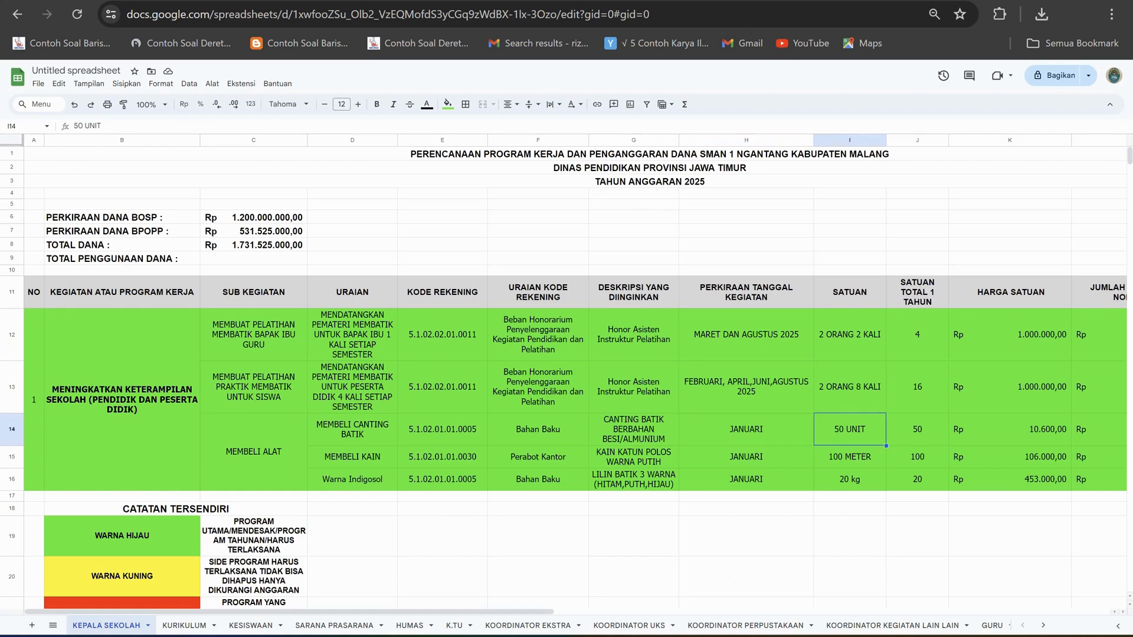
pyautogui.press('F2')
pyautogui.press('BackSpace')
pyautogui.press('BackSpace')
pyautogui.press('BackSpace')
pyautogui.press('BackSpace')
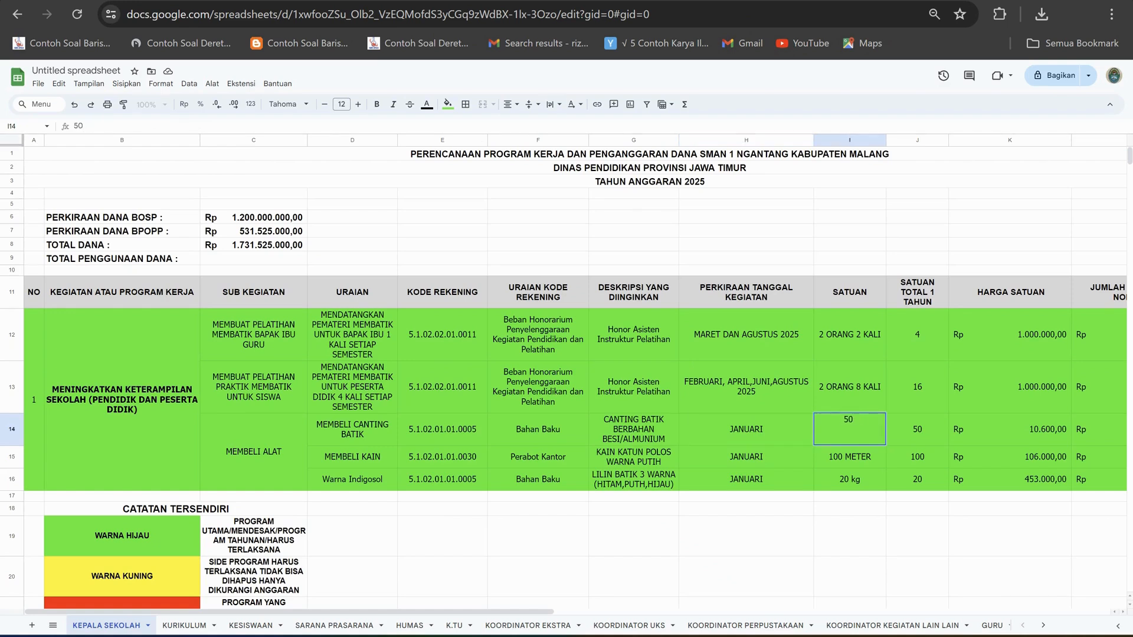
pyautogui.write('BUAH')
pyautogui.click(746, 231)
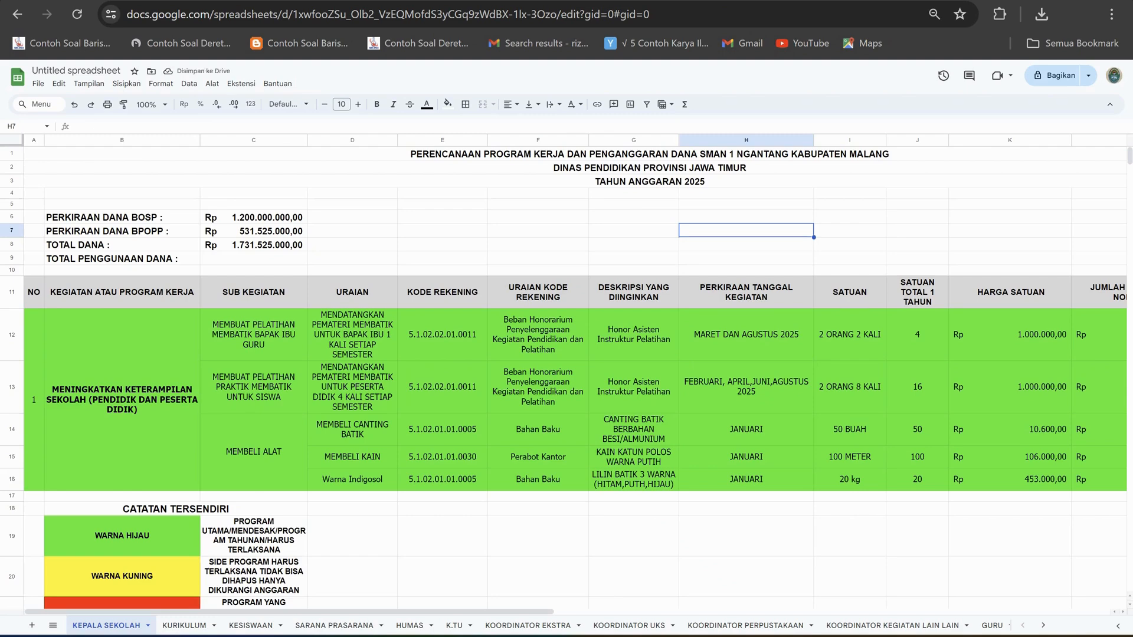
# Check the canting row's yearly quantity, unit price and the formula multiplying them in the estimated nominal column.
pyautogui.click(917, 429)
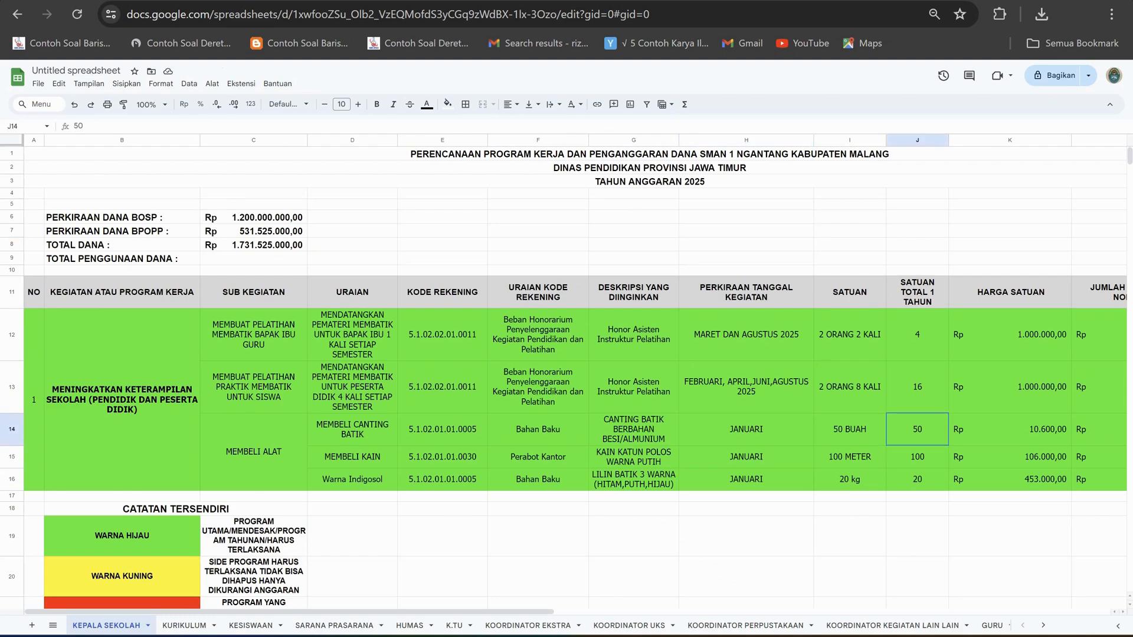
pyautogui.click(1010, 430)
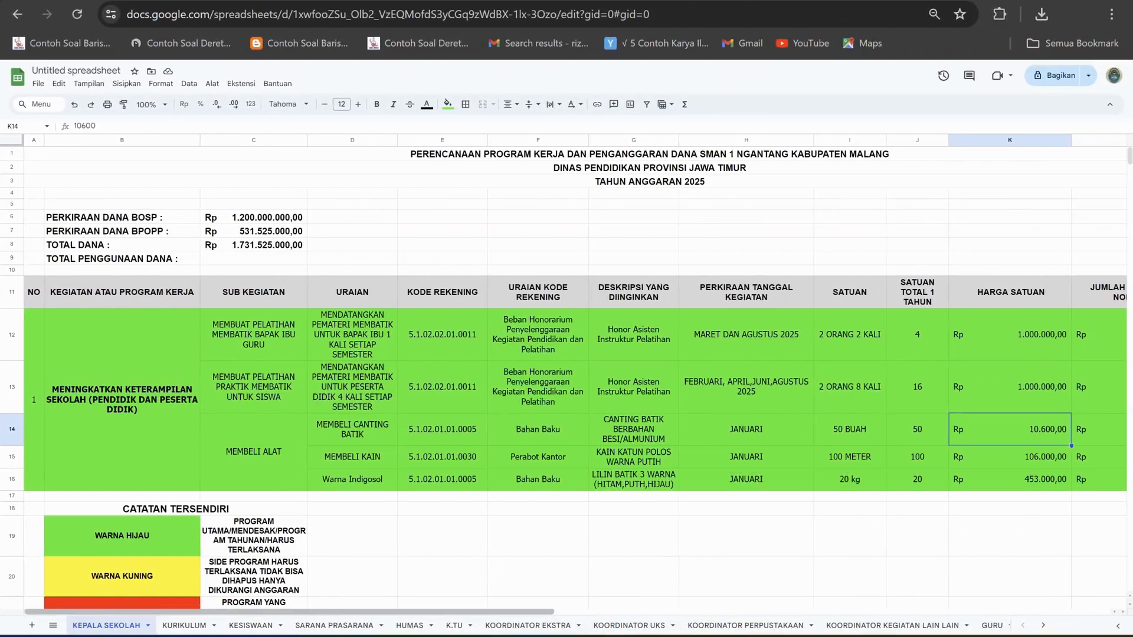
pyautogui.moveTo(513, 612); pyautogui.dragTo(626, 612)
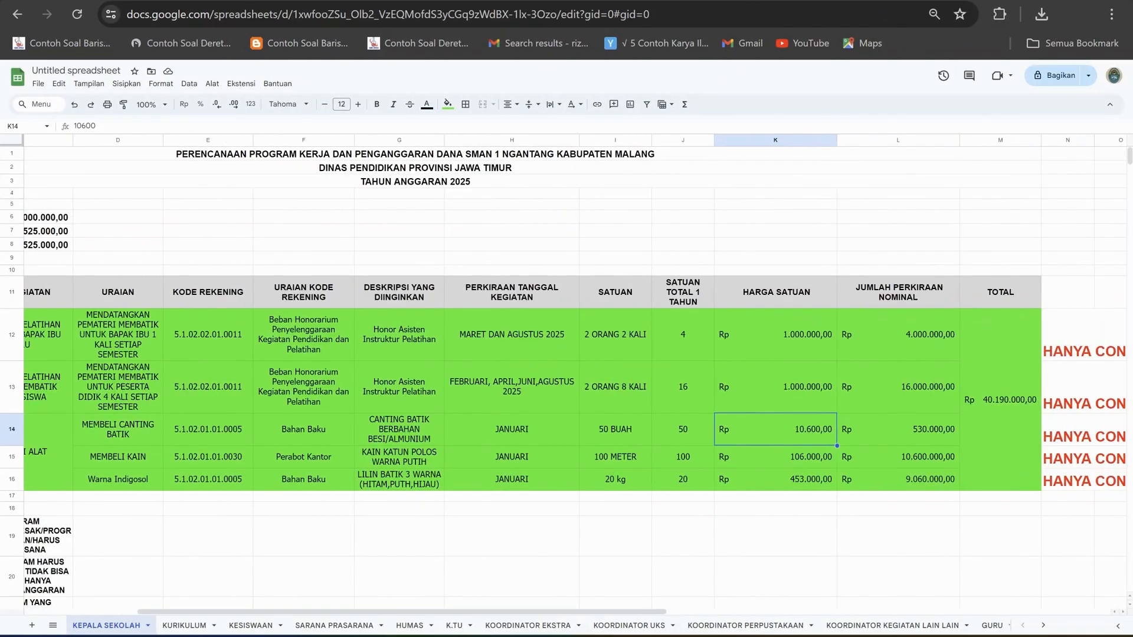
pyautogui.click(899, 430)
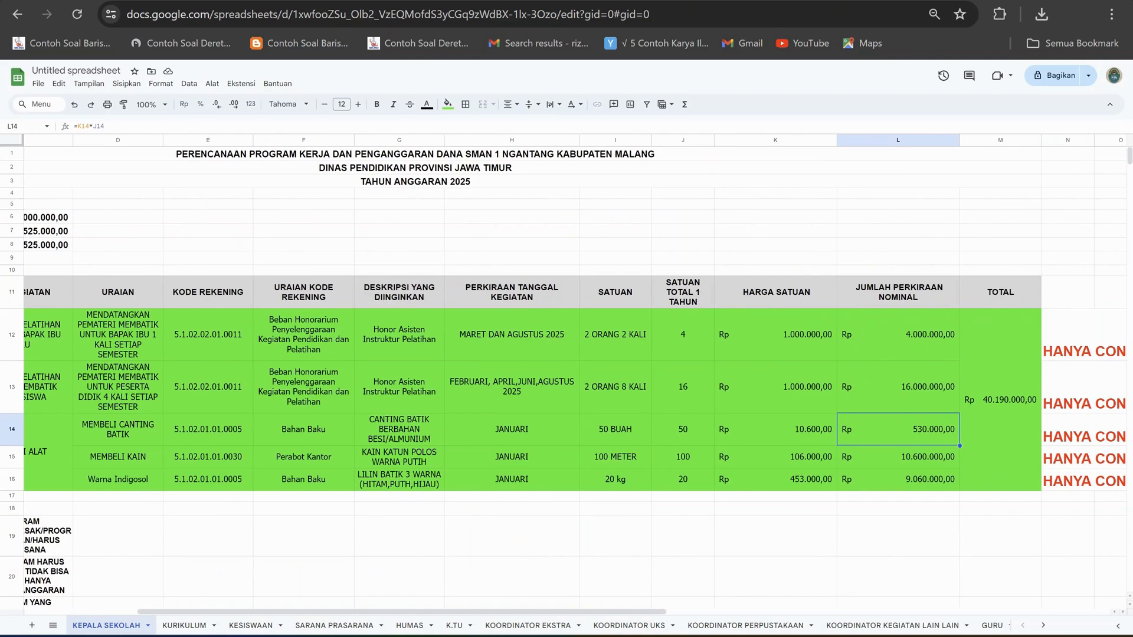
pyautogui.click(776, 430)
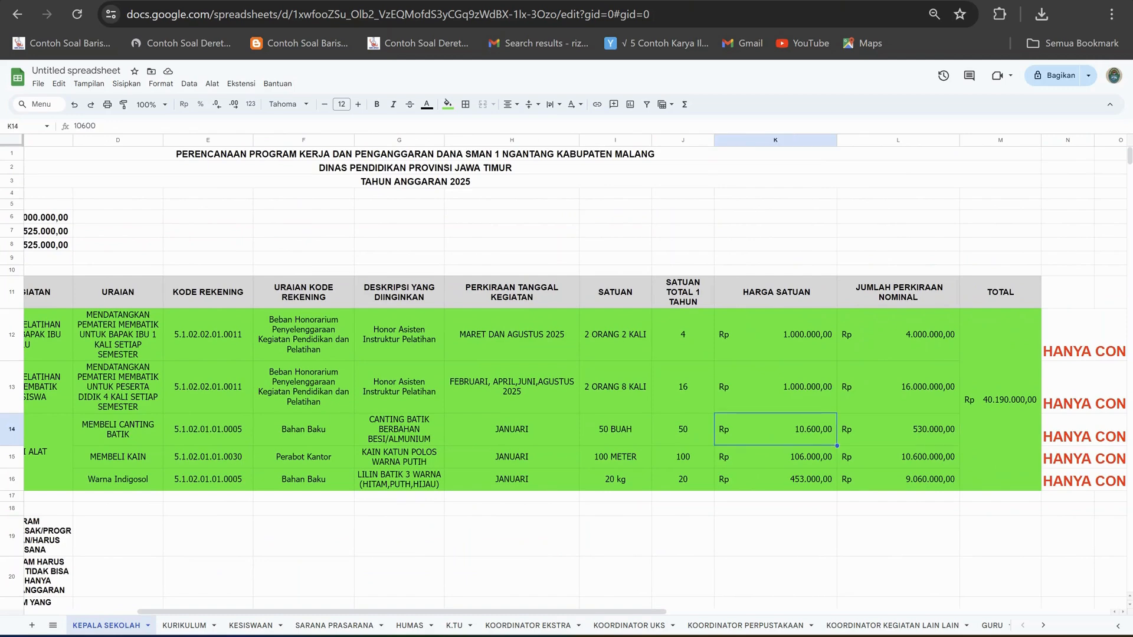
pyautogui.click(683, 429)
pyautogui.click(898, 430)
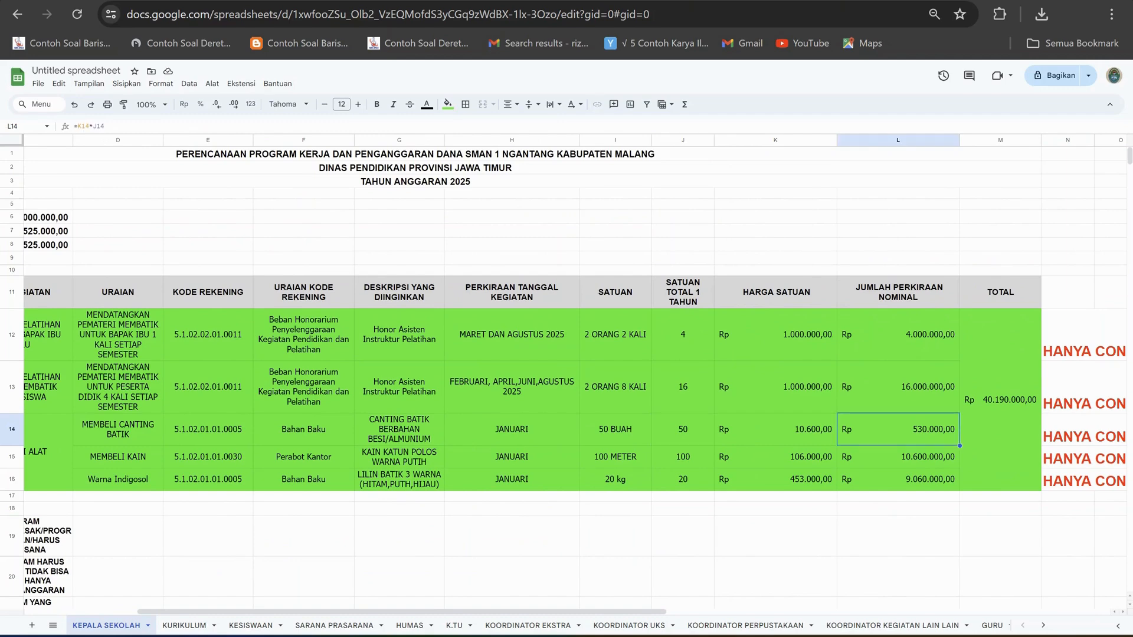
# Review the cloth and Indigosol purchase entries and the desired descriptions of all activities in rows 12 to 16.
pyautogui.moveTo(673, 603); pyautogui.dragTo(503, 612)
pyautogui.click(616, 578)
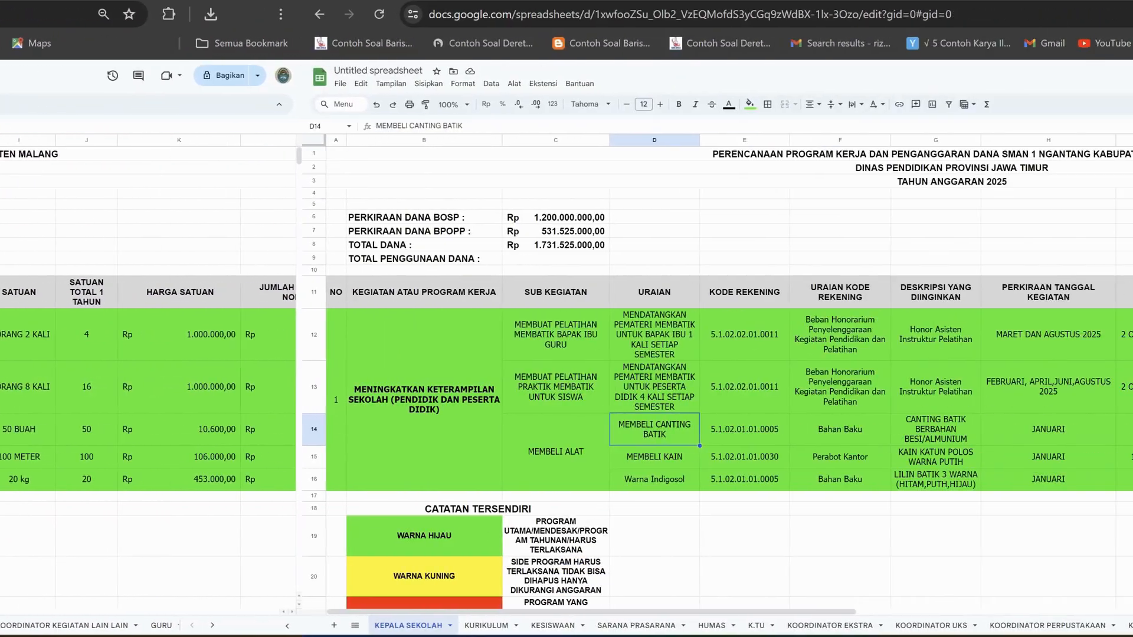
pyautogui.click(354, 458)
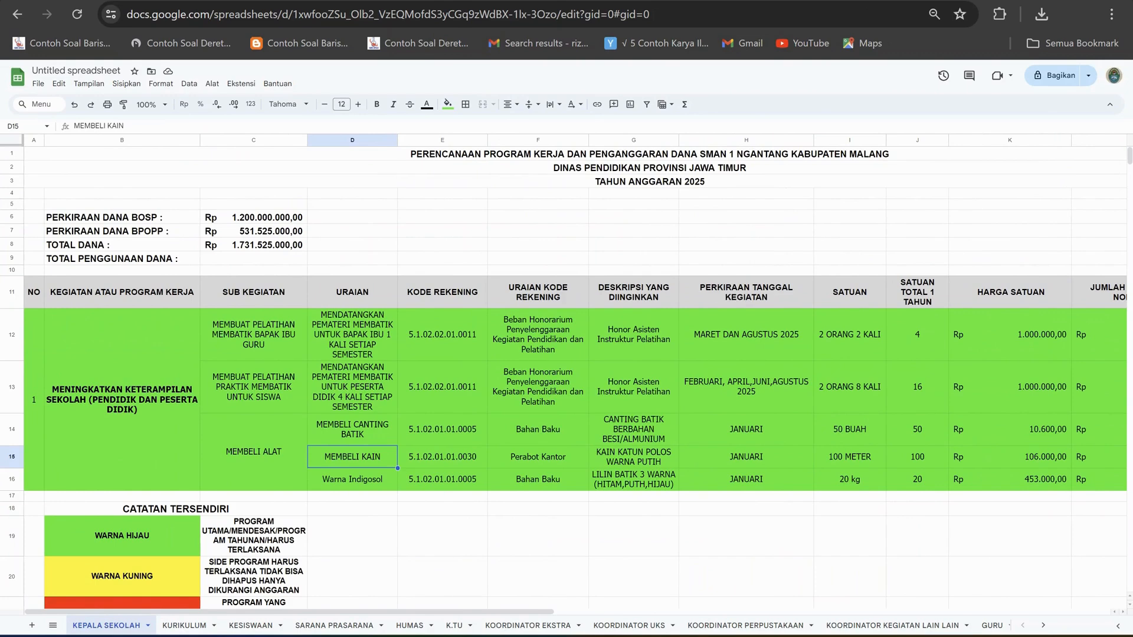
pyautogui.click(352, 480)
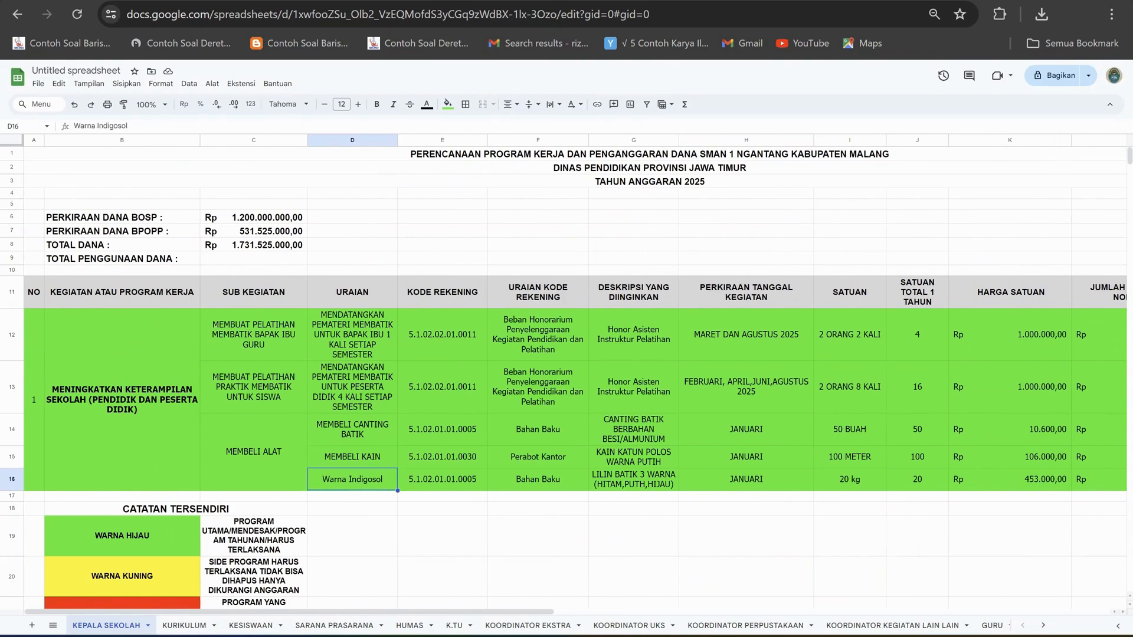
pyautogui.click(633, 480)
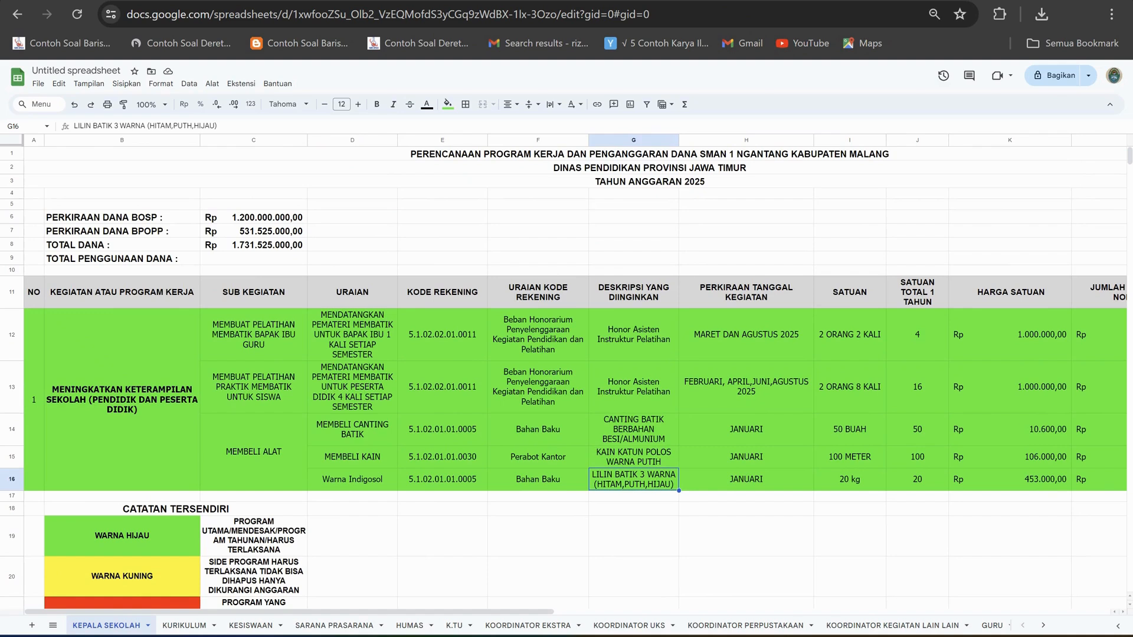
pyautogui.moveTo(634, 334); pyautogui.dragTo(633, 479)
pyautogui.click(746, 536)
pyautogui.click(746, 509)
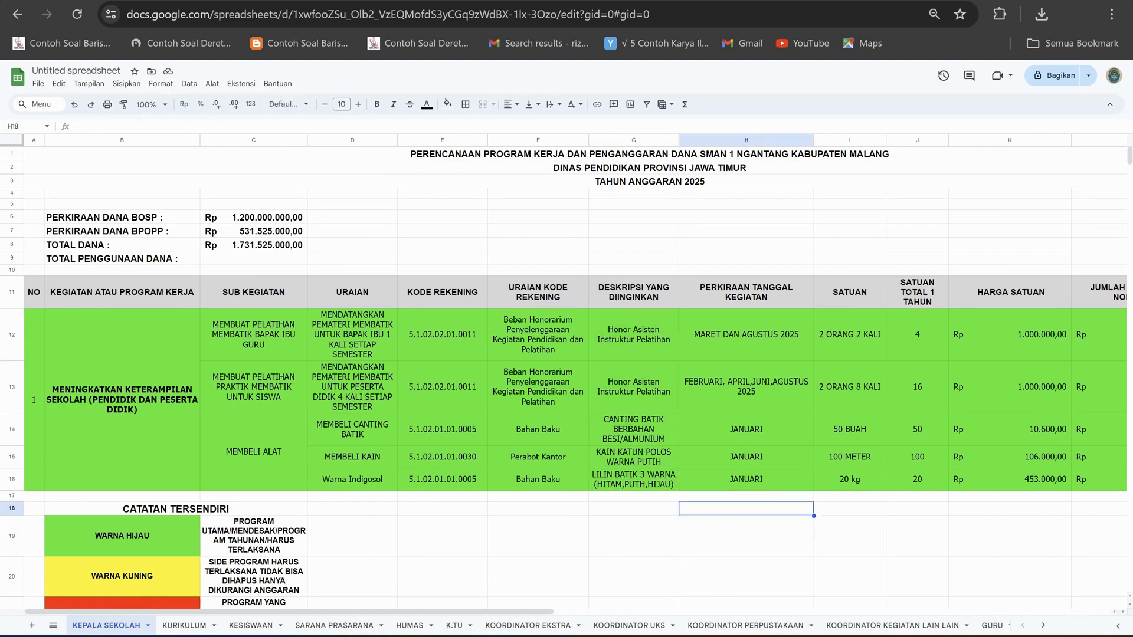
# Review the Indigosol purchase's SATUAN entry and its SATUAN TOTAL 1 TAHUN quantity in row 16.
pyautogui.click(850, 509)
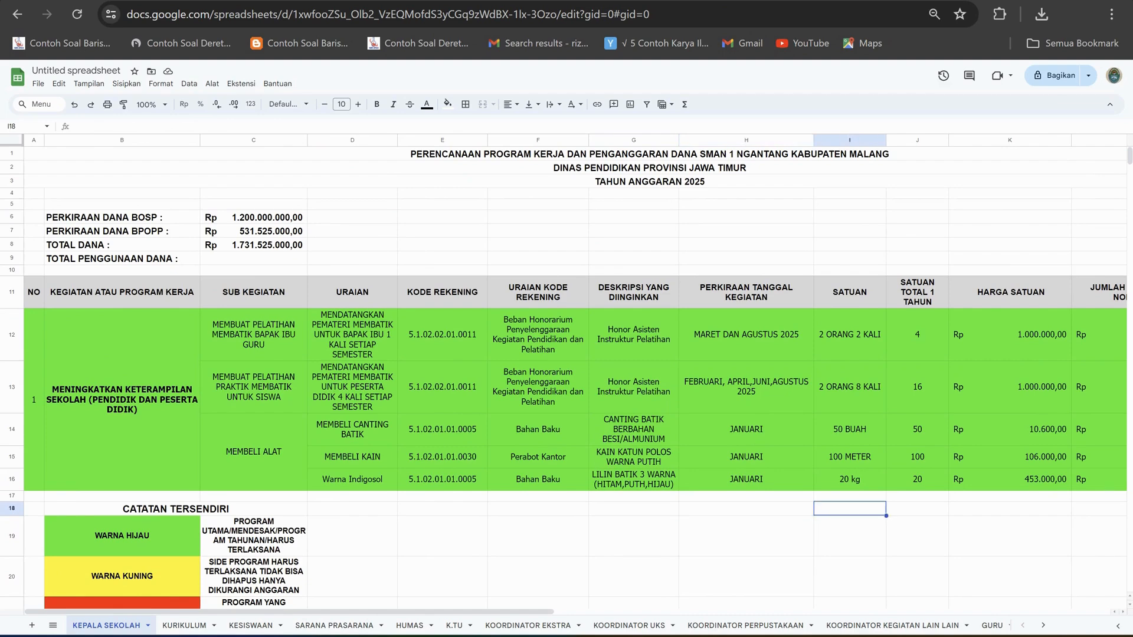
pyautogui.click(917, 508)
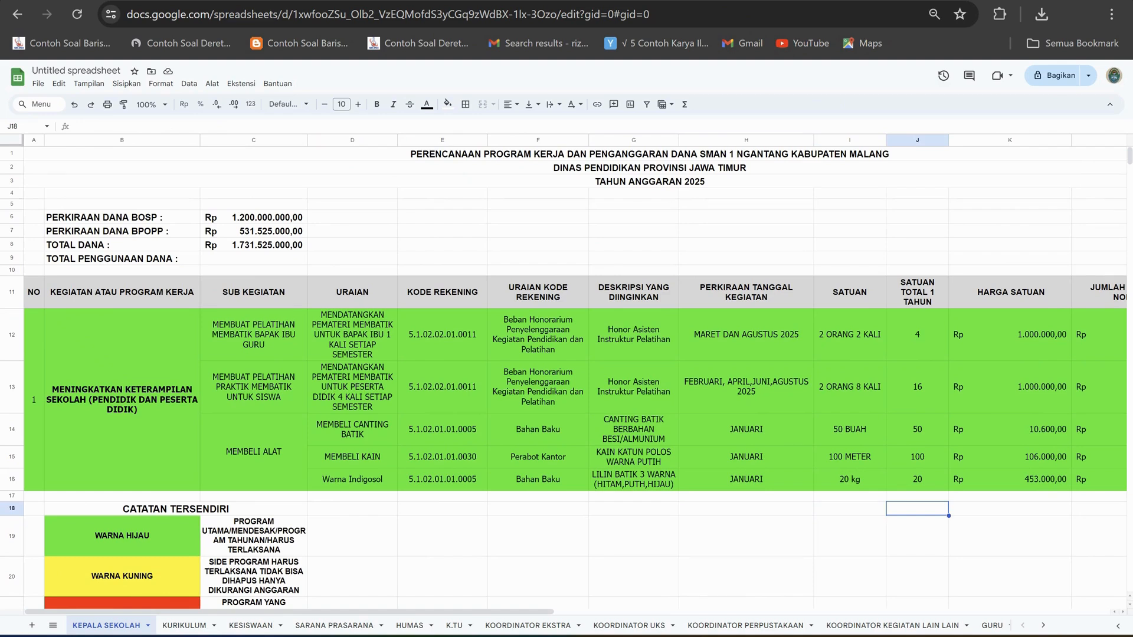
pyautogui.click(850, 479)
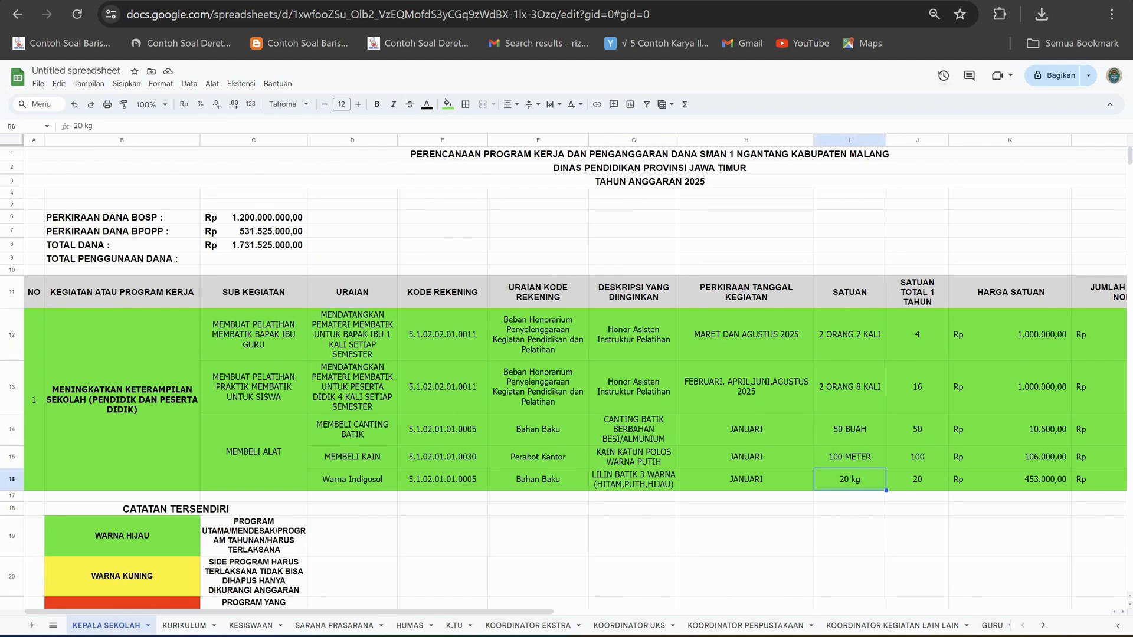
pyautogui.click(917, 479)
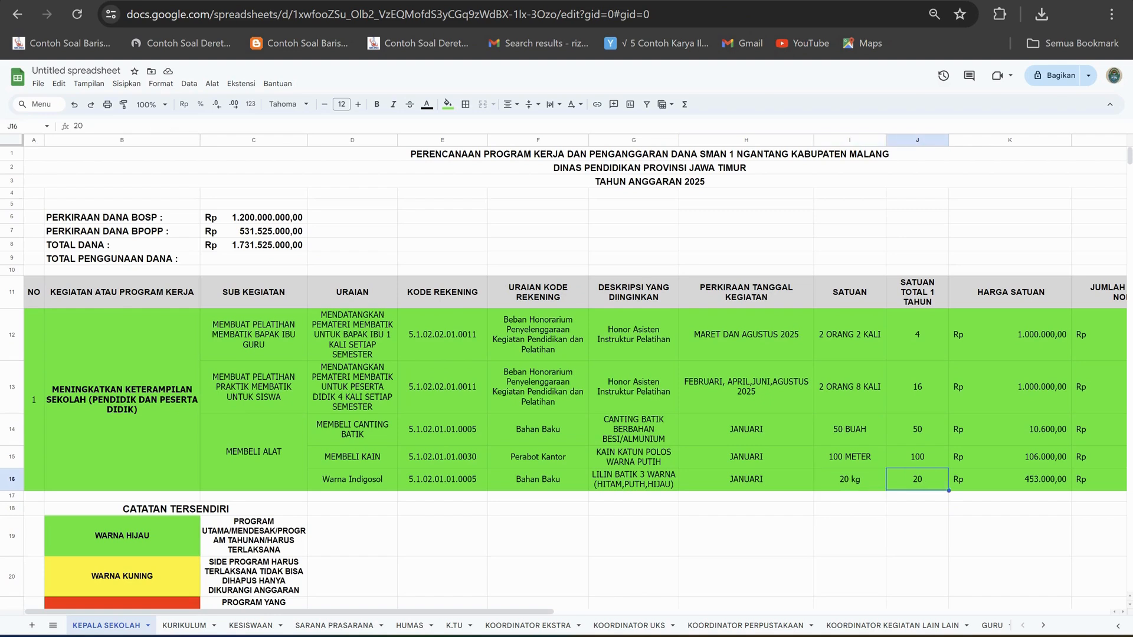
pyautogui.click(850, 479)
pyautogui.click(918, 479)
pyautogui.click(850, 479)
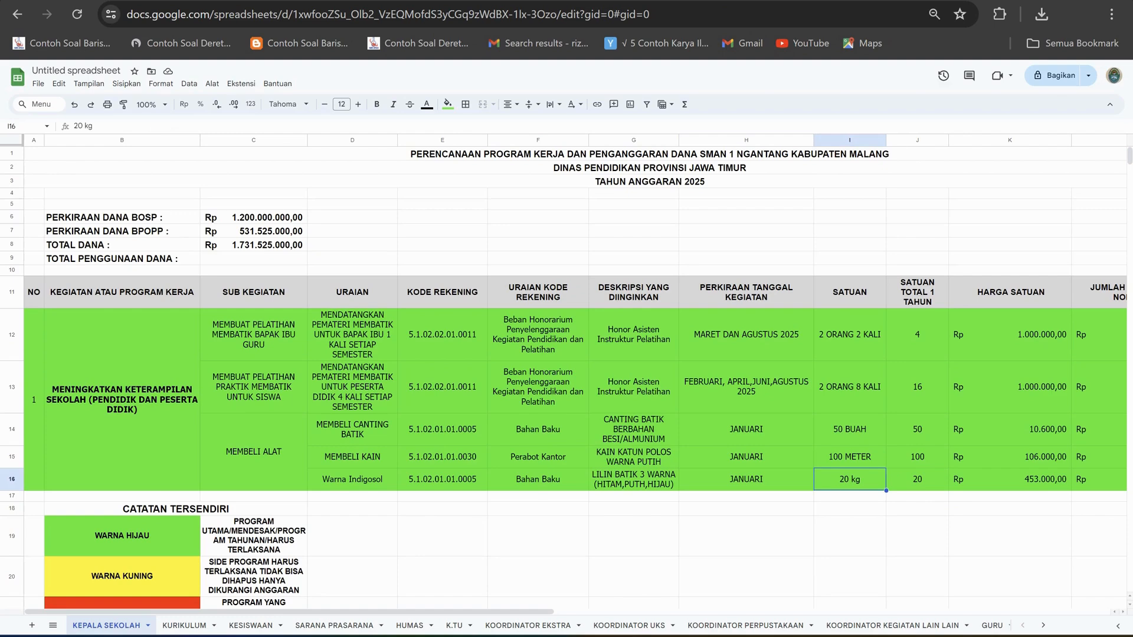
pyautogui.click(918, 479)
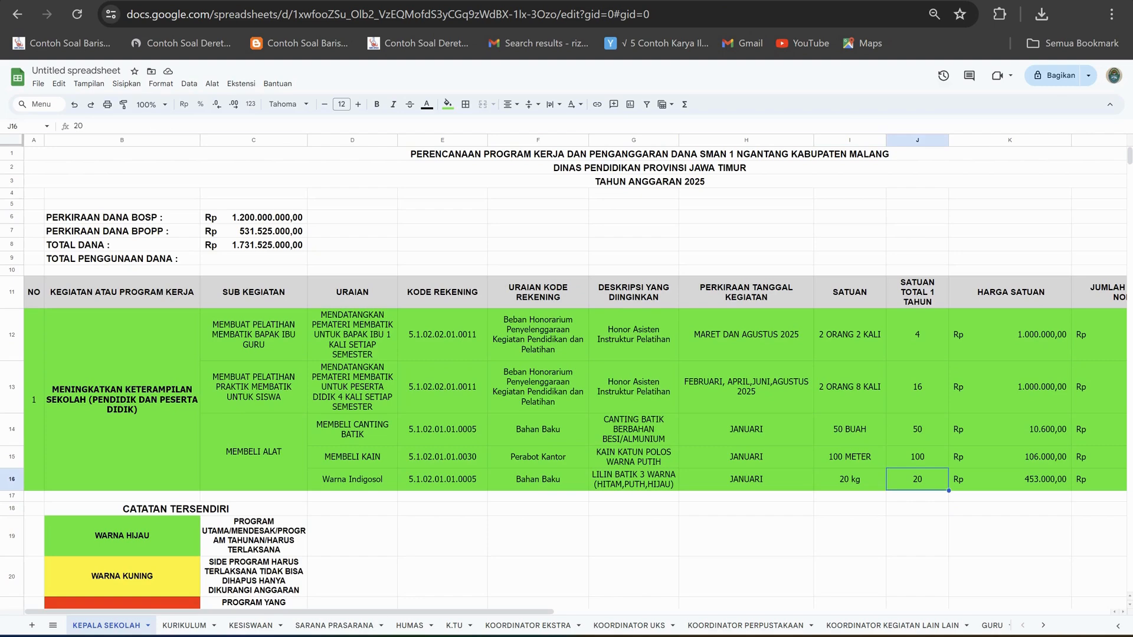
# Check the Indigosol purchase's yearly quantity against its HARGA SATUAN in row 16 and review the columns through TOTAL.
pyautogui.moveTo(413, 612); pyautogui.dragTo(554, 612)
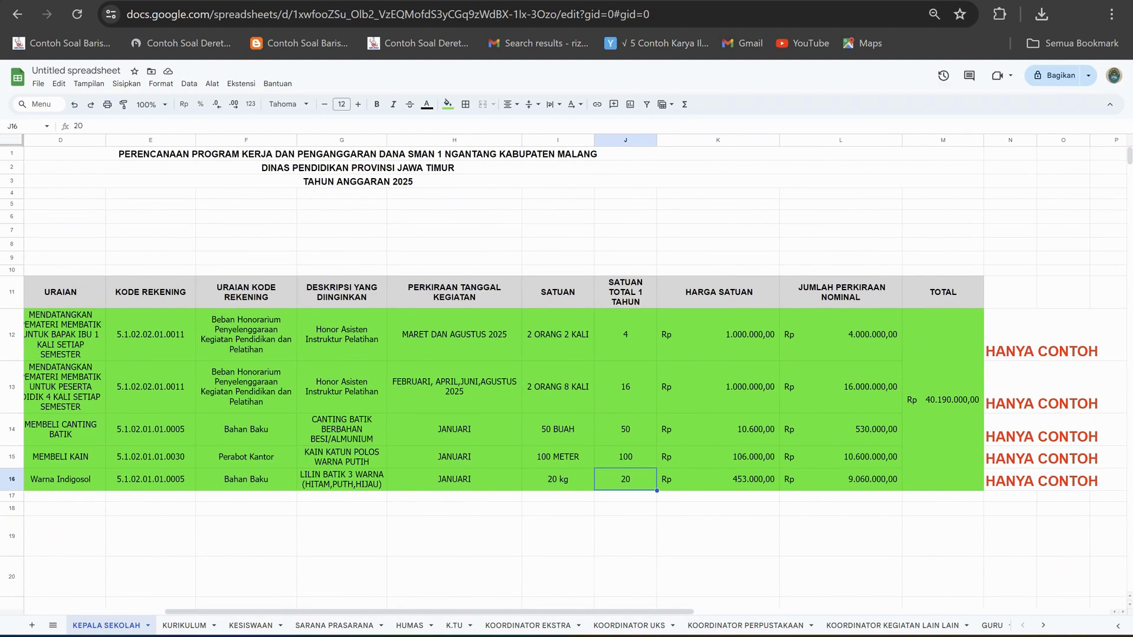
pyautogui.click(717, 479)
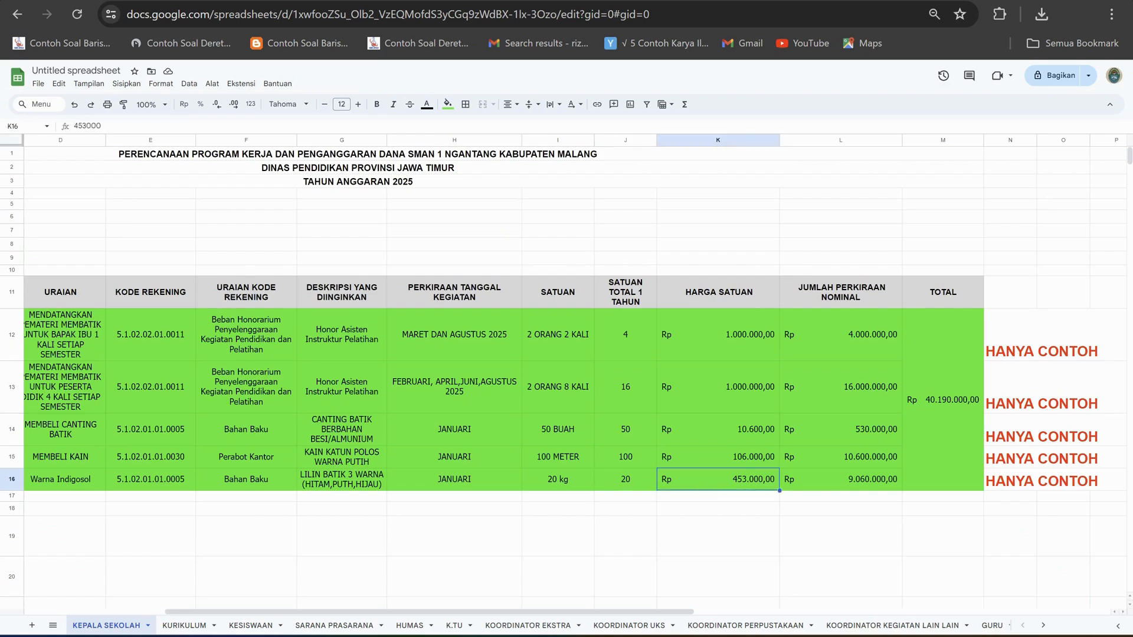
pyautogui.click(626, 479)
pyautogui.click(717, 479)
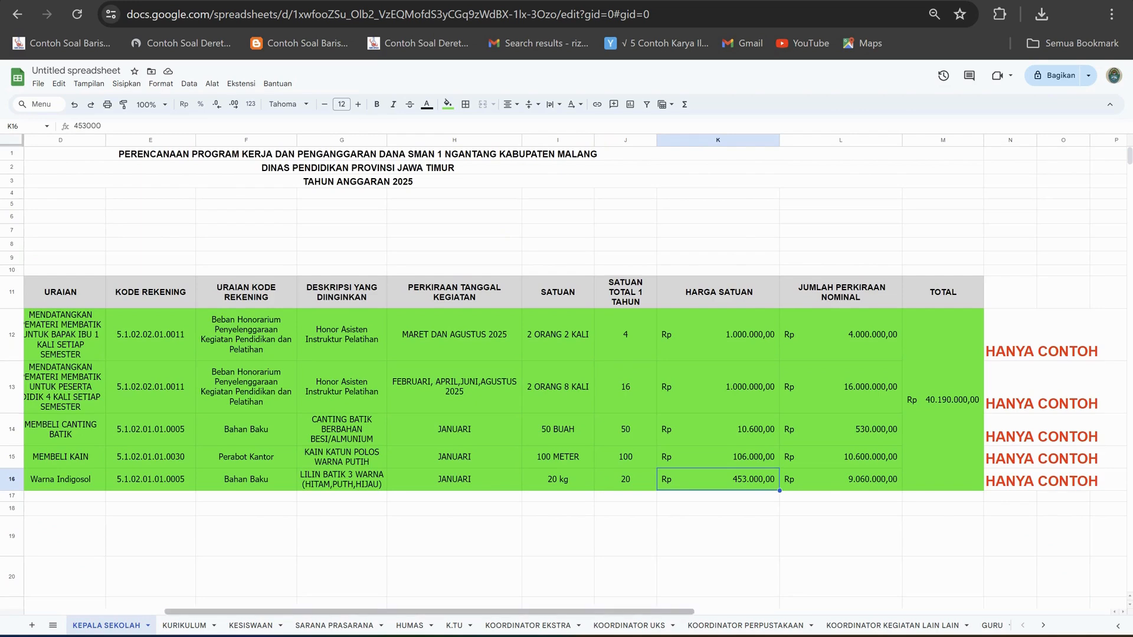
pyautogui.hscroll(-5, 576, 376)
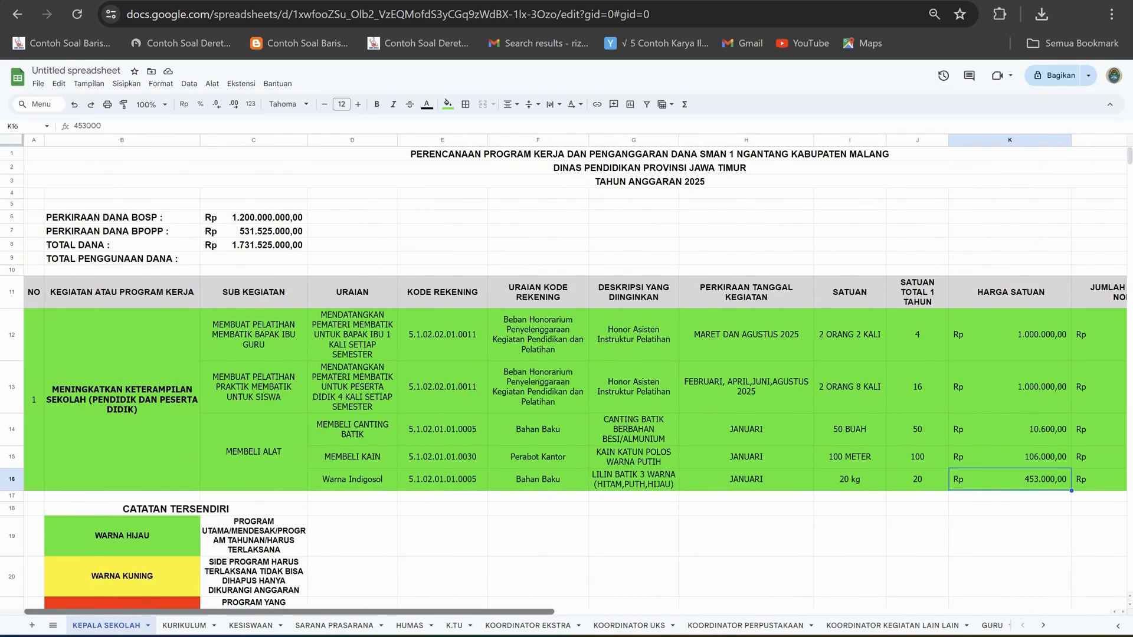
pyautogui.hscroll(5, 576, 375)
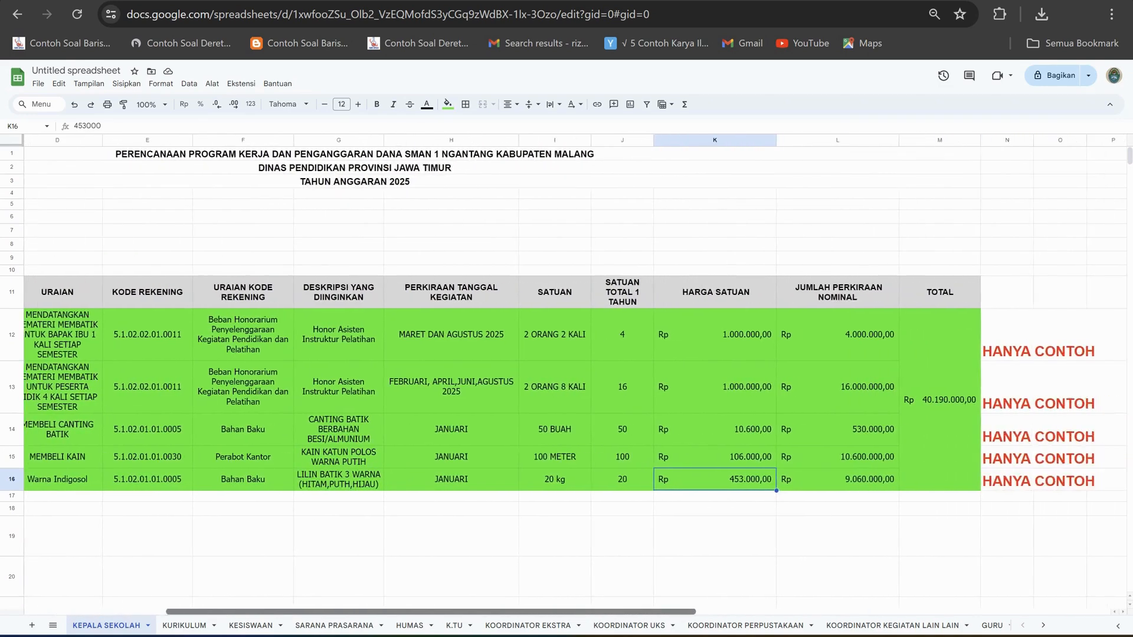
pyautogui.hscroll(1, 576, 375)
pyautogui.hscroll(1, 576, 376)
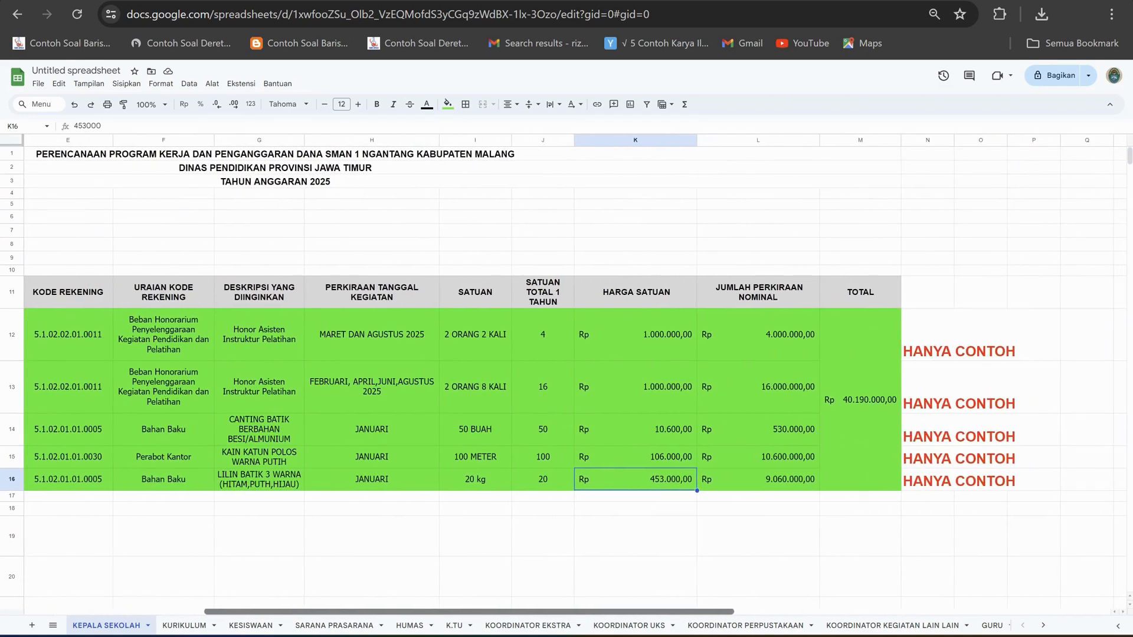
pyautogui.hscroll(-7, 576, 376)
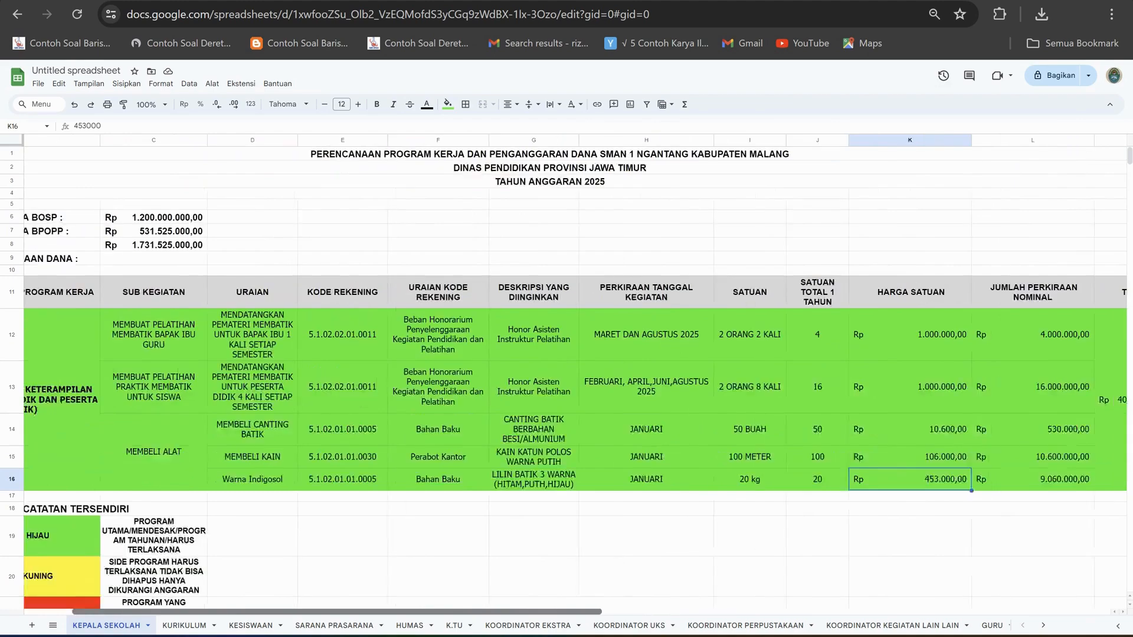
pyautogui.hscroll(6, 576, 375)
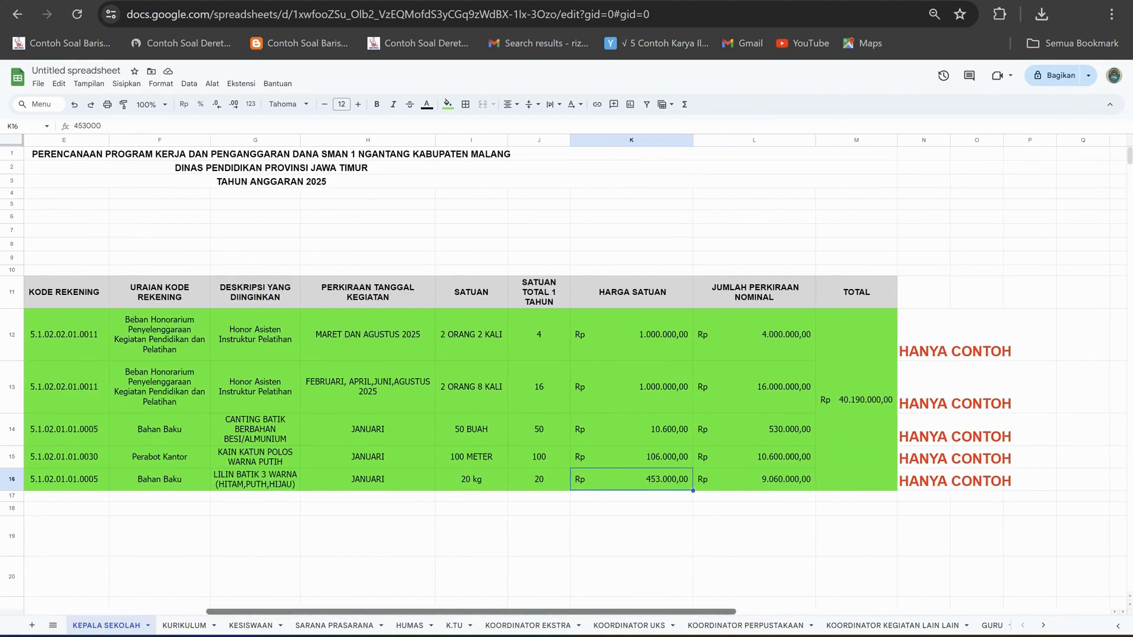
# Check the merged programme name in rows 12 to 16 and the TOTAL formula that sums its estimated nominals.
pyautogui.hscroll(-6, 576, 375)
pyautogui.click(122, 400)
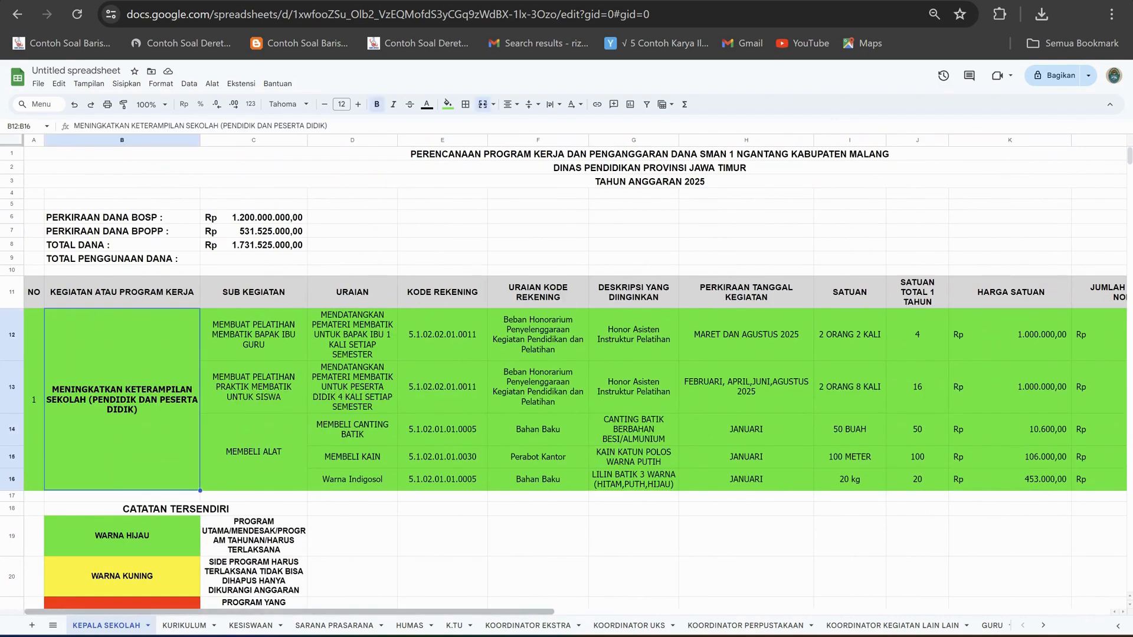
pyautogui.hscroll(6, 576, 376)
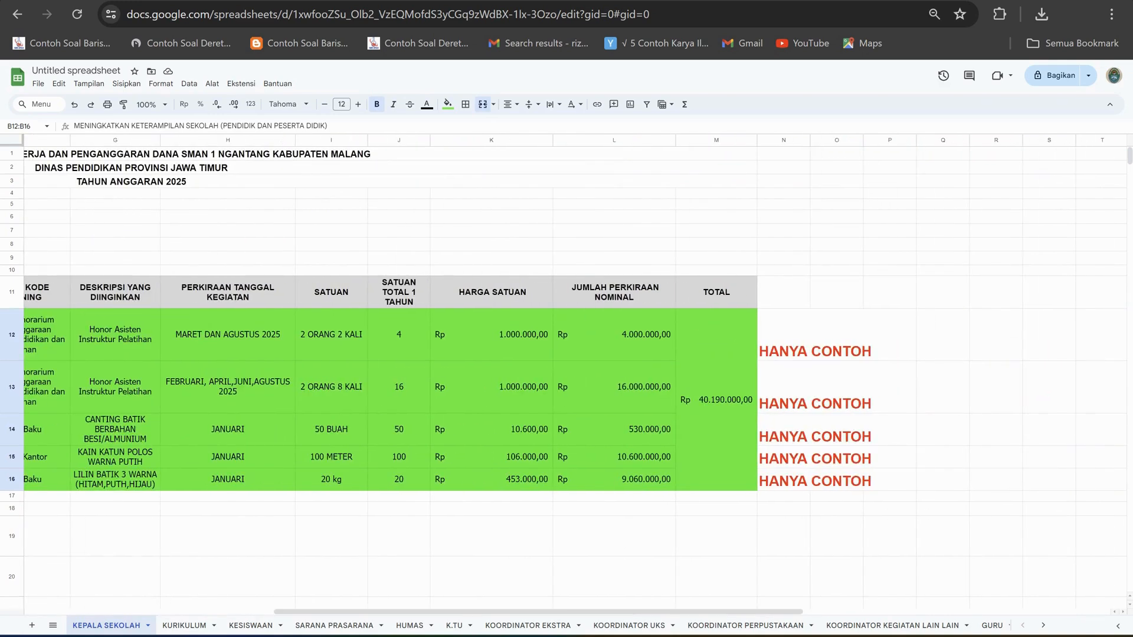
pyautogui.click(716, 400)
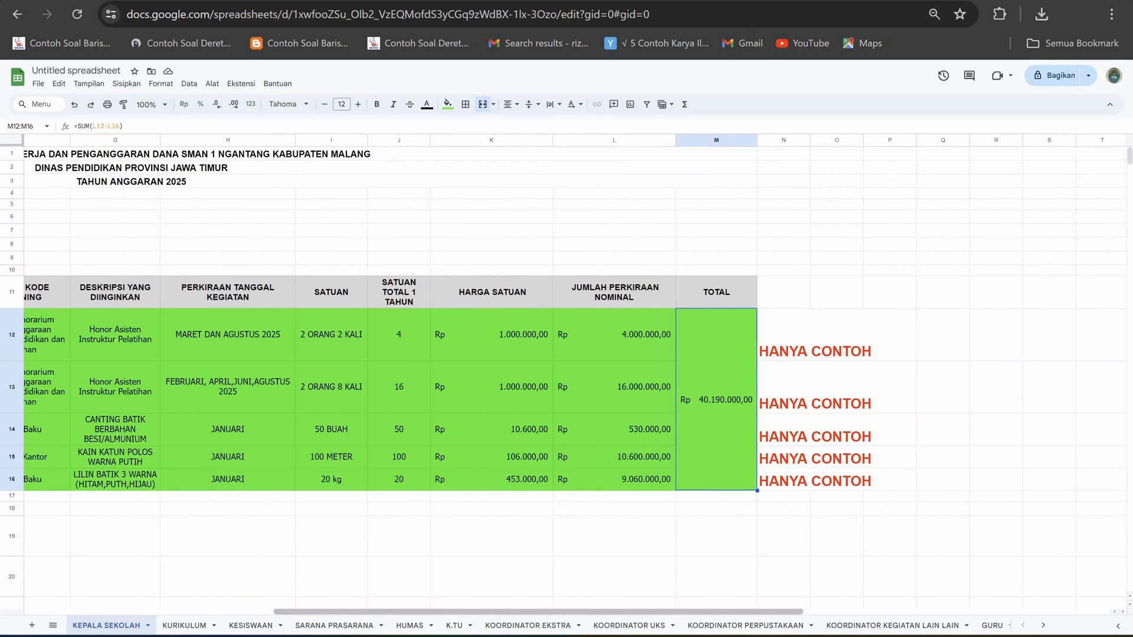
# Enter 40190000 as the TOTAL PENGGUNAAN DANA amount in cell C9, copying the programme's TOTAL.
pyautogui.hscroll(-3, 454, 376)
pyautogui.hscroll(-5, 455, 376)
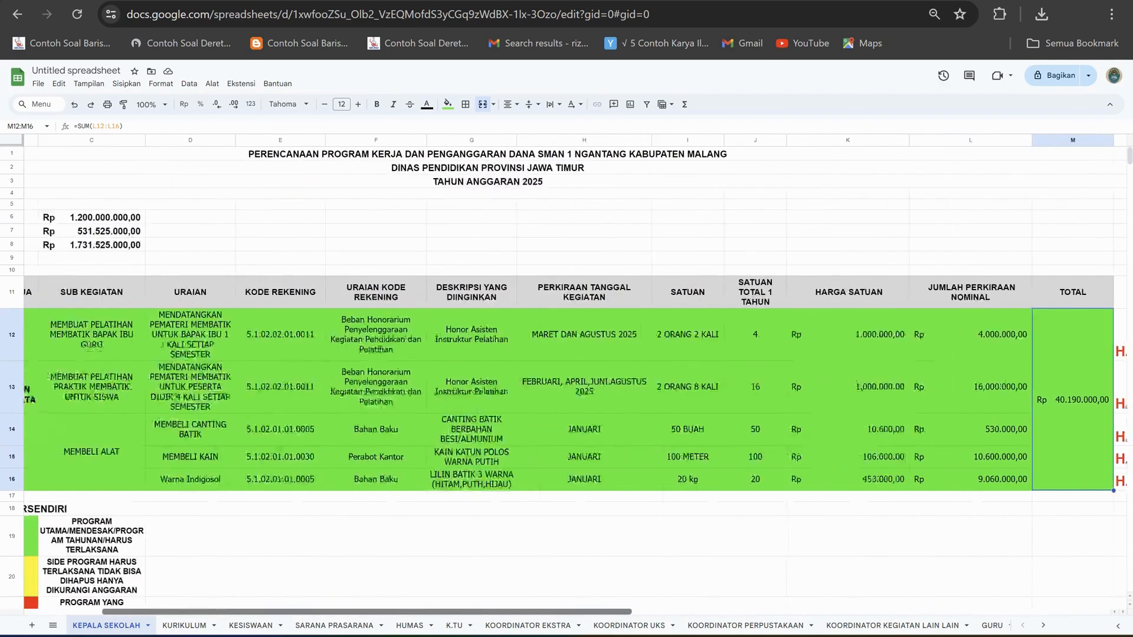
pyautogui.click(254, 258)
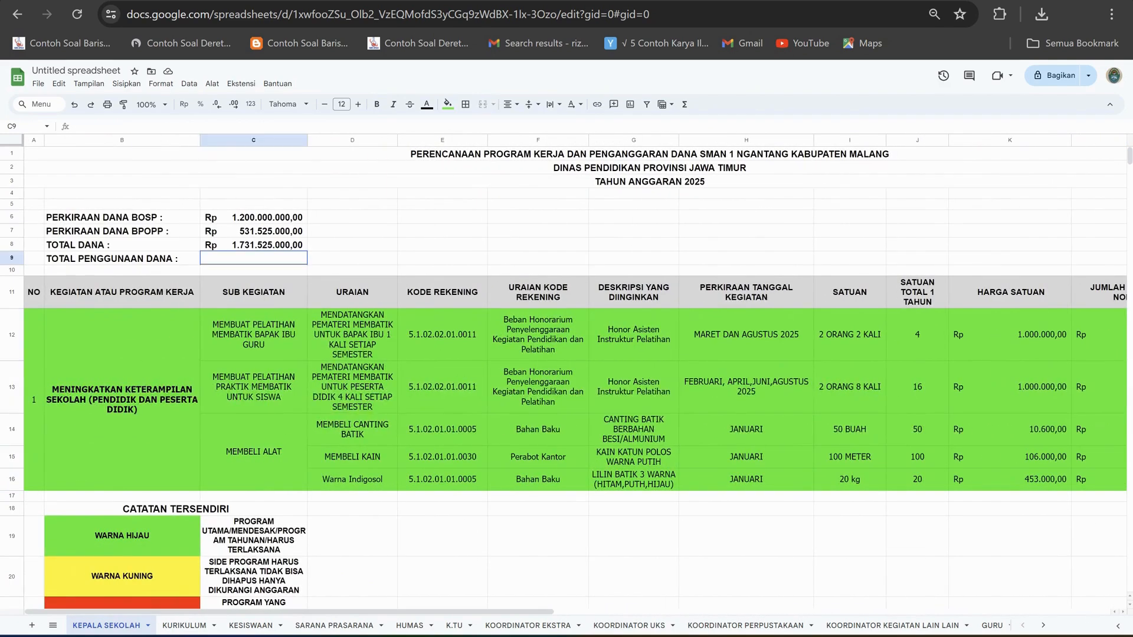
pyautogui.write('40')
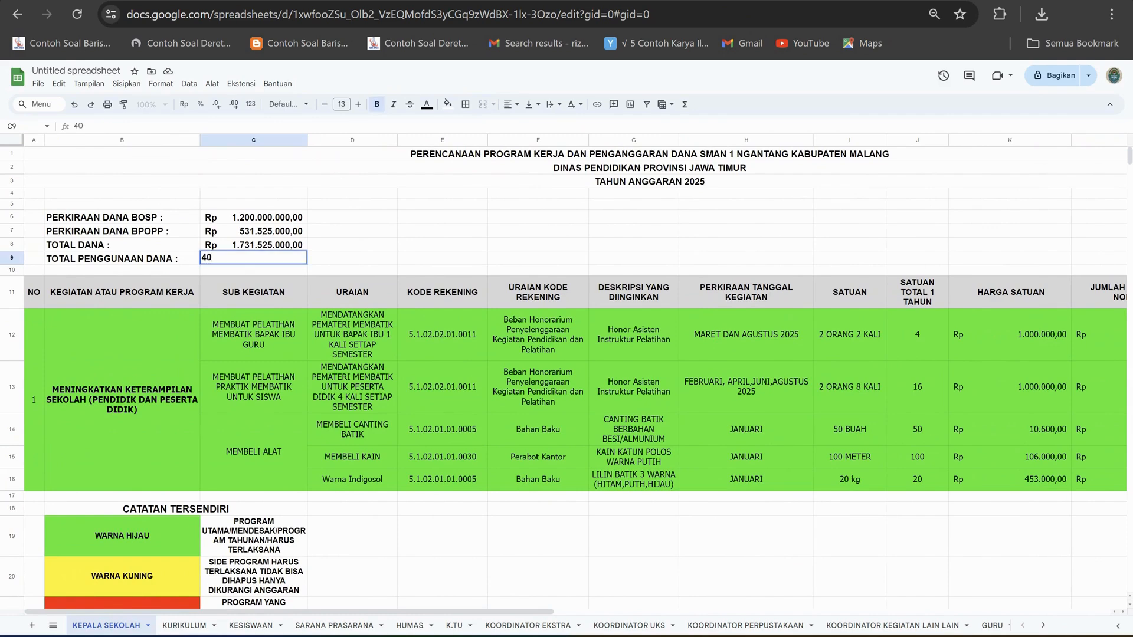
pyautogui.hscroll(5, 528, 375)
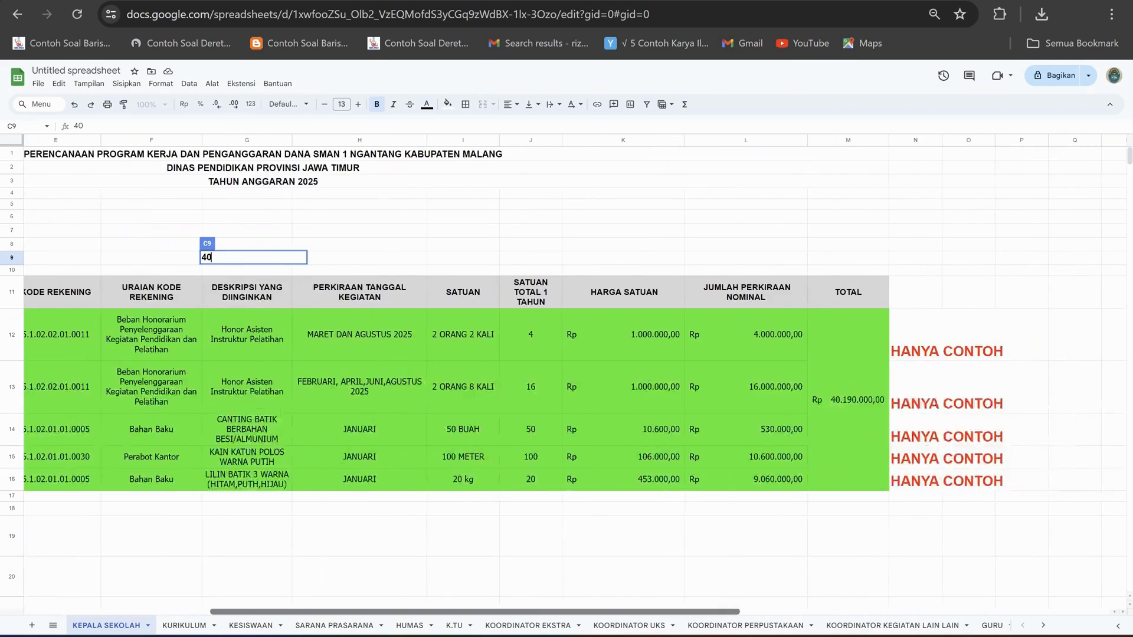
pyautogui.hscroll(-5, 575, 375)
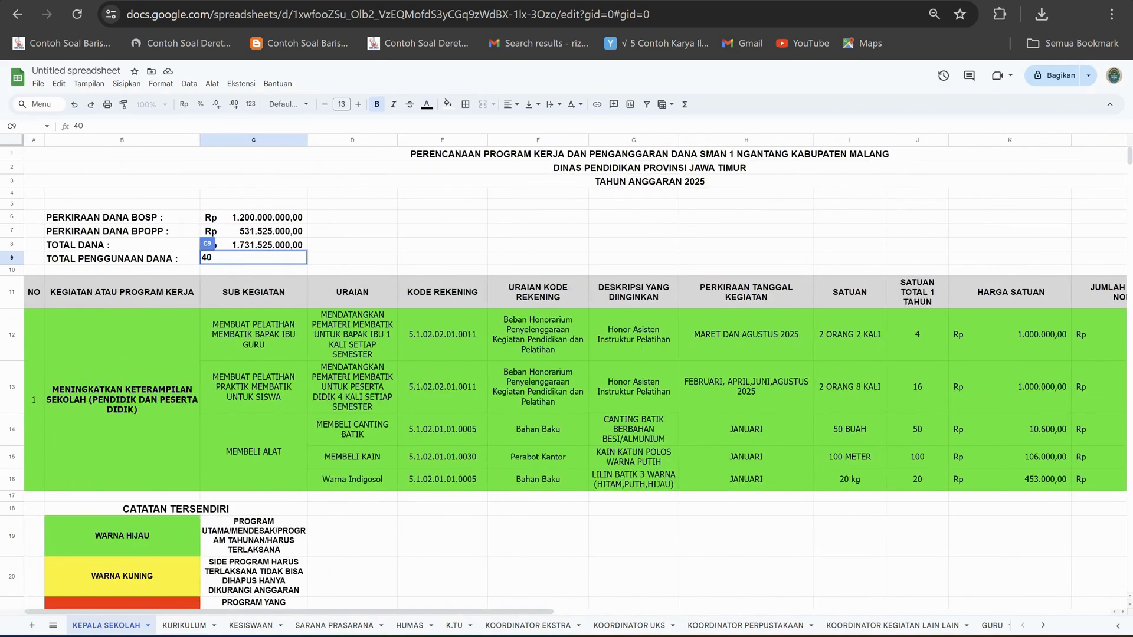
pyautogui.write('190000')
pyautogui.click(353, 243)
# Format the TOTAL PENGGUNAAN DANA amount in C9 with the Akuntansi number format.
pyautogui.click(253, 259)
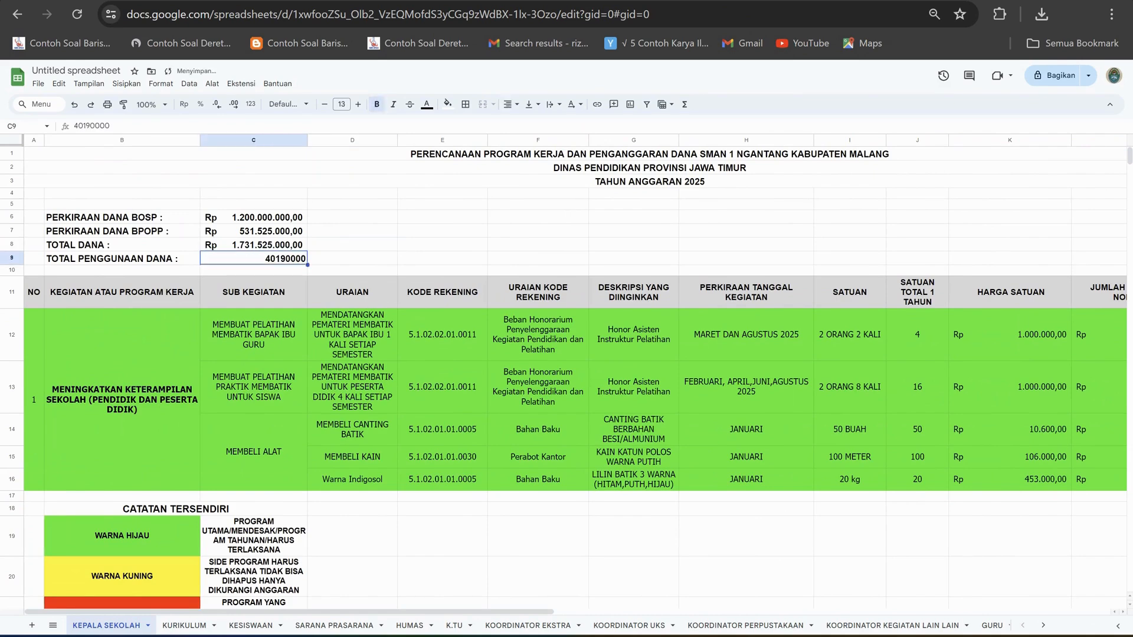
pyautogui.click(161, 84)
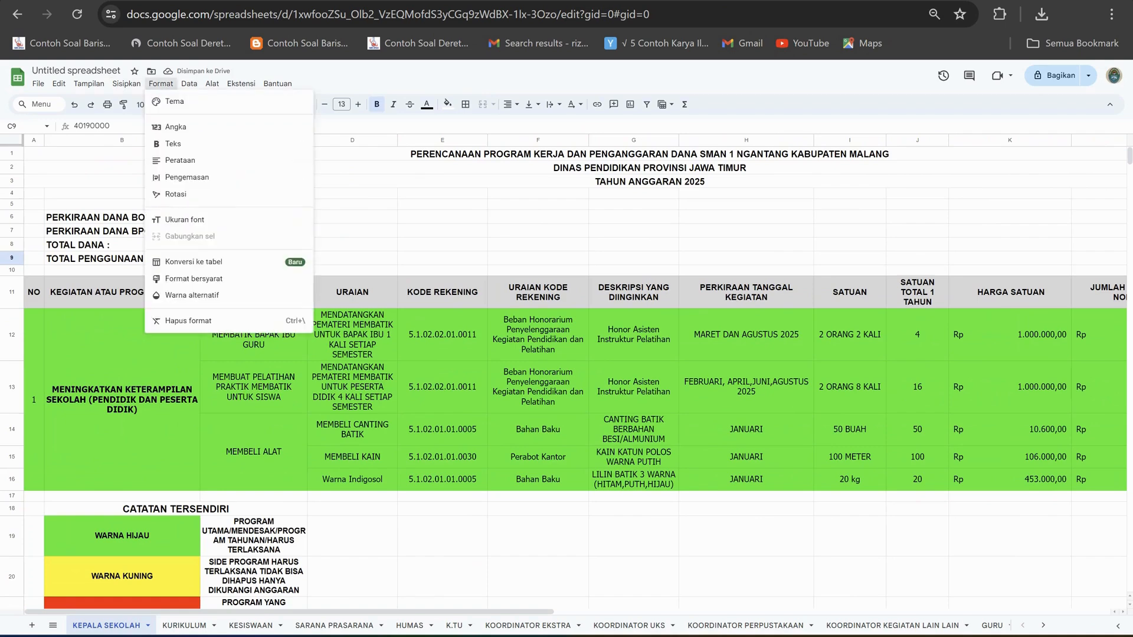
pyautogui.moveTo(211, 84)
pyautogui.moveTo(161, 83)
pyautogui.moveTo(176, 127)
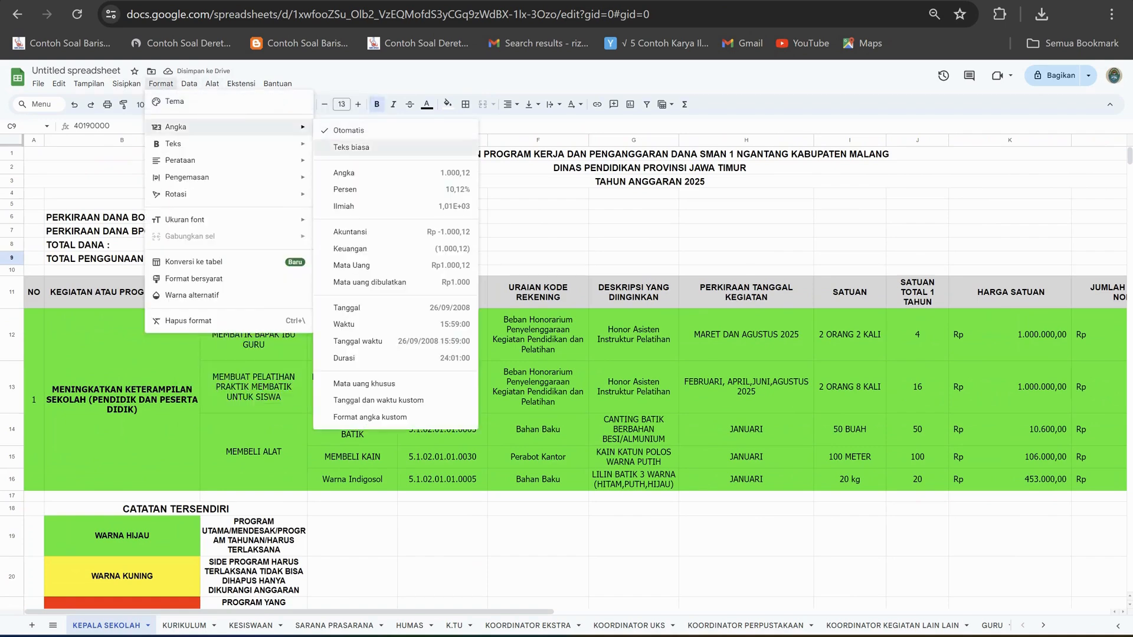
pyautogui.click(360, 232)
pyautogui.click(360, 231)
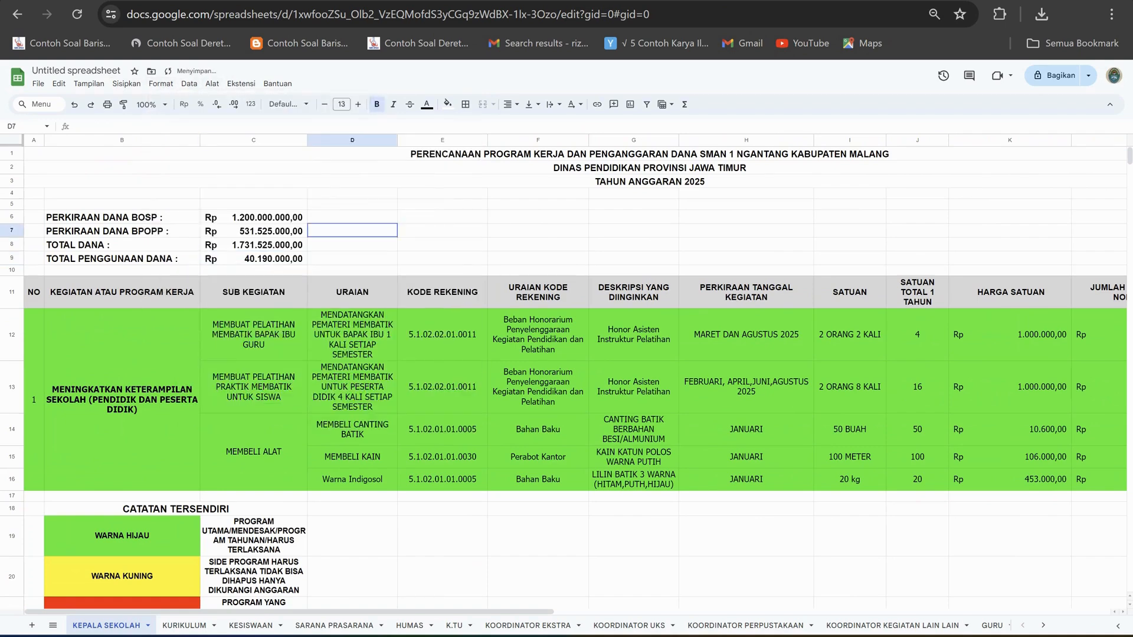
# Label cell B10 SISA DANA and calculate the remaining funds in C10 with the formula =C8-C9.
pyautogui.click(122, 270)
pyautogui.write('SIS')
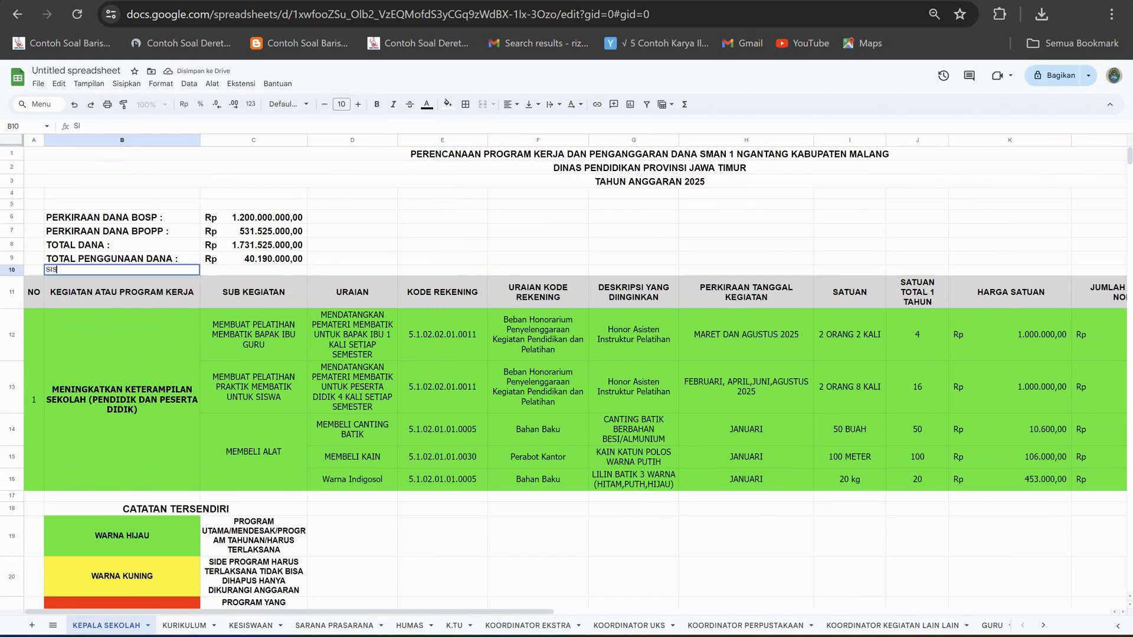
pyautogui.write('A DANA')
pyautogui.press('Tab')
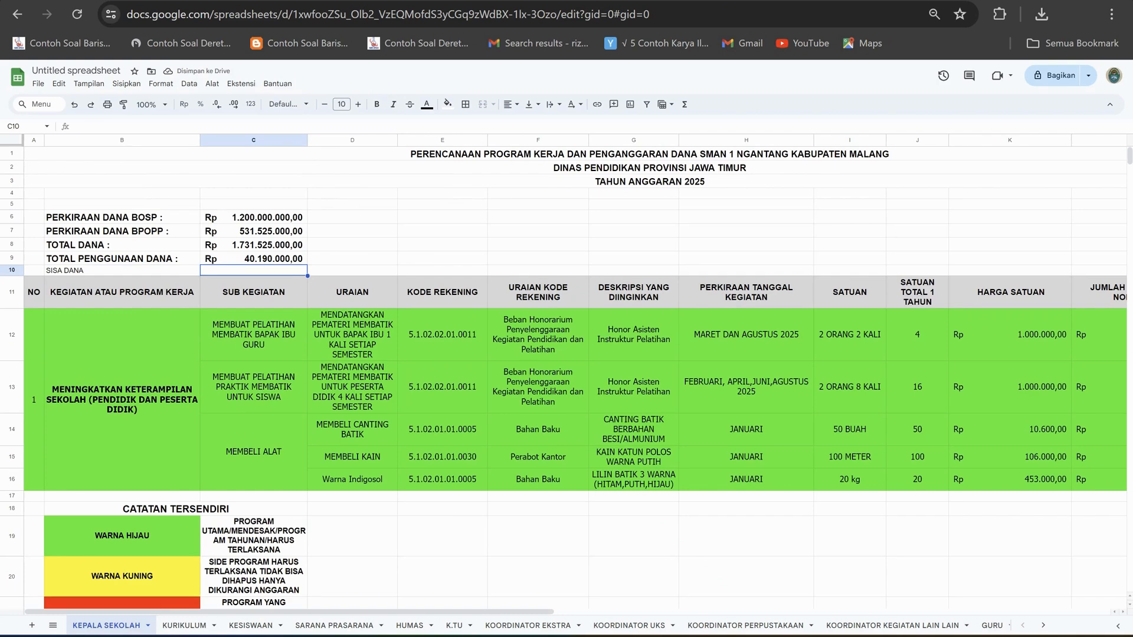
pyautogui.write('=')
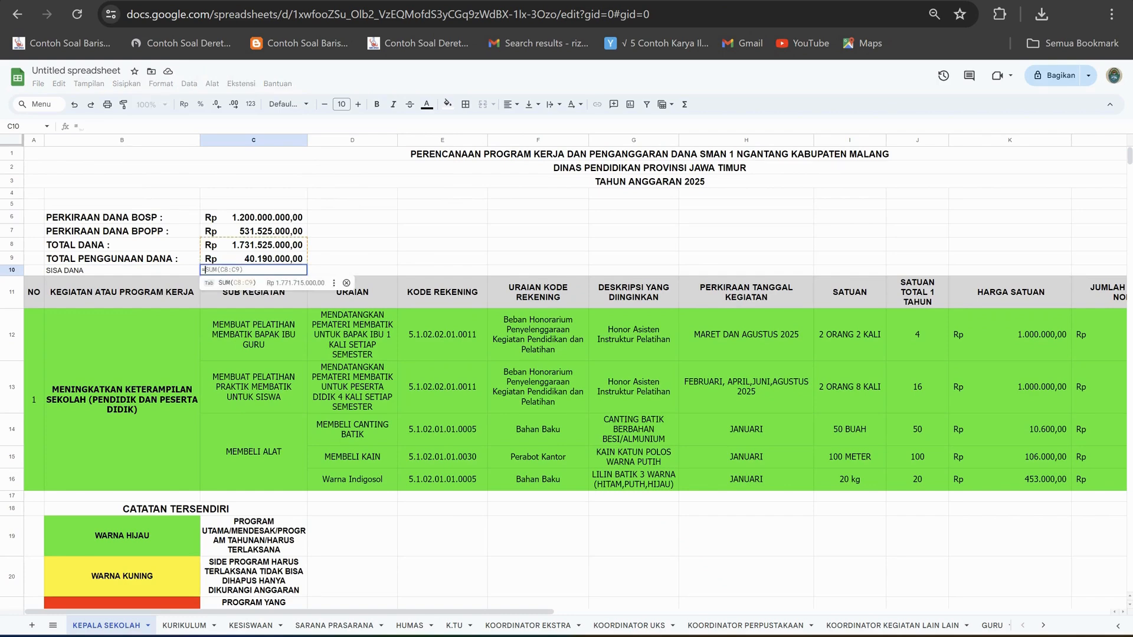
pyautogui.write('C8-C9')
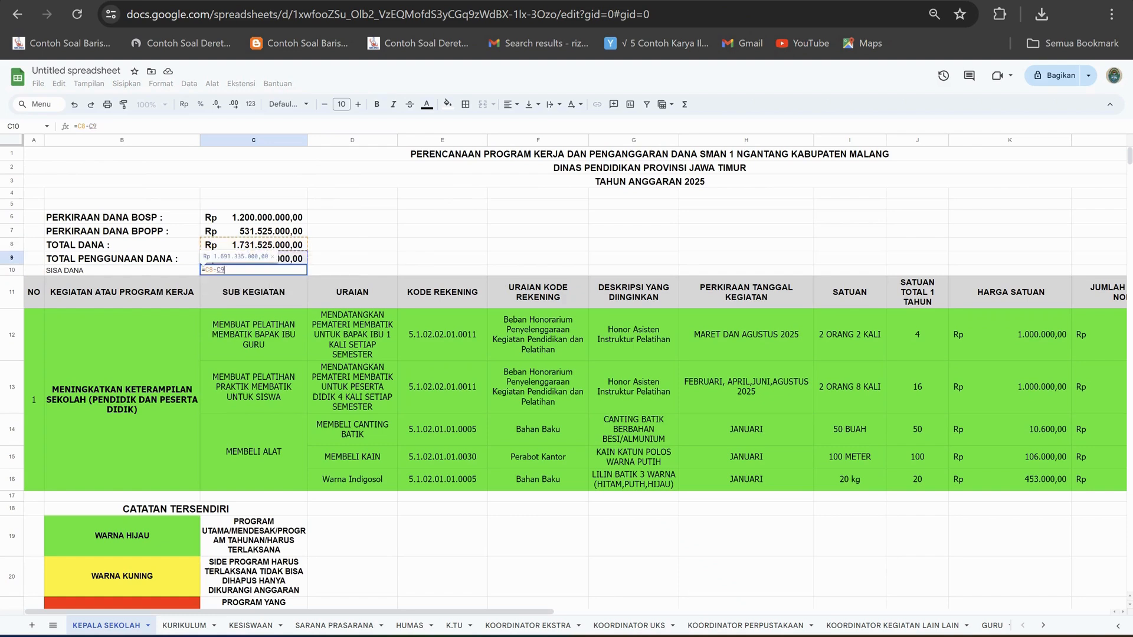
pyautogui.press('Return')
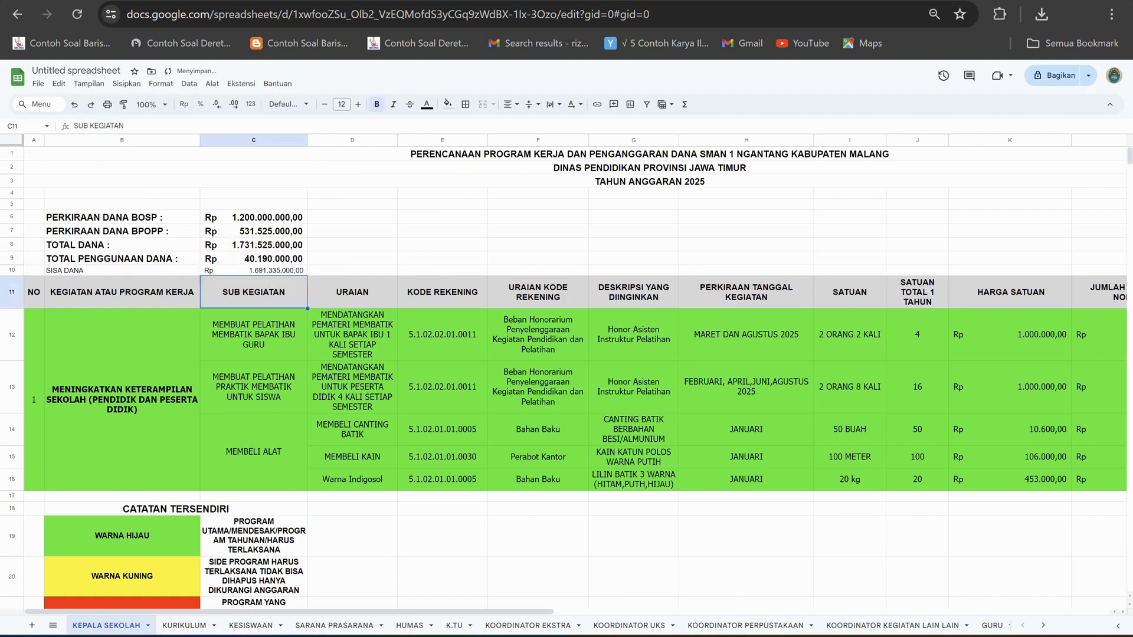
# Compare the fund summary in rows 6 to 10 with the activity table's columns through TOTAL.
pyautogui.click(353, 258)
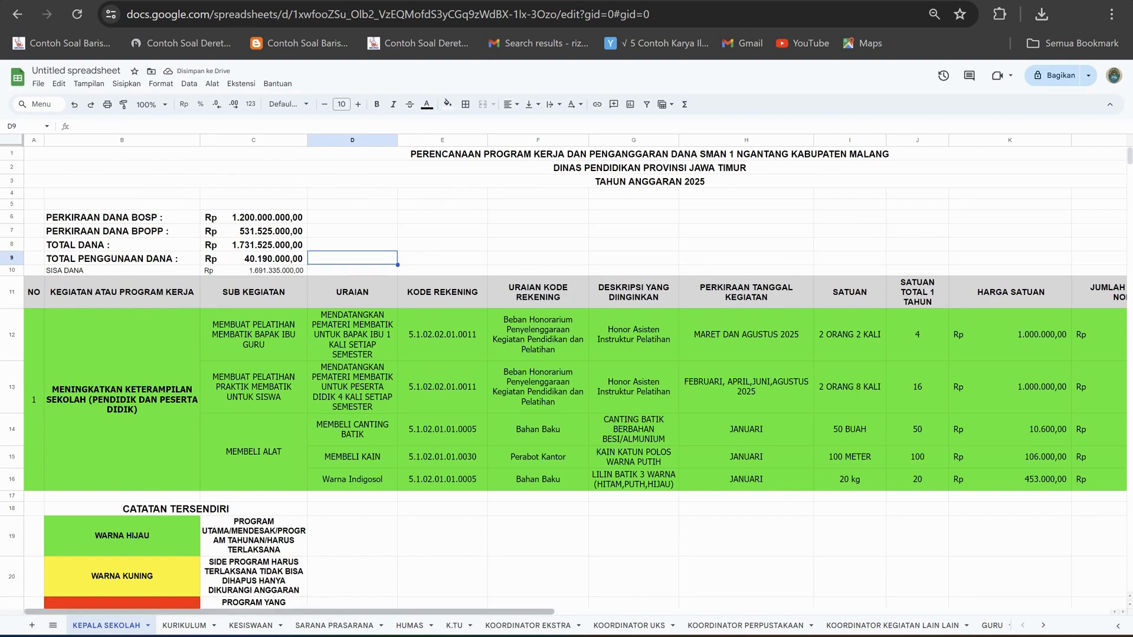
pyautogui.hscroll(5, 576, 375)
pyautogui.hscroll(-5, 575, 376)
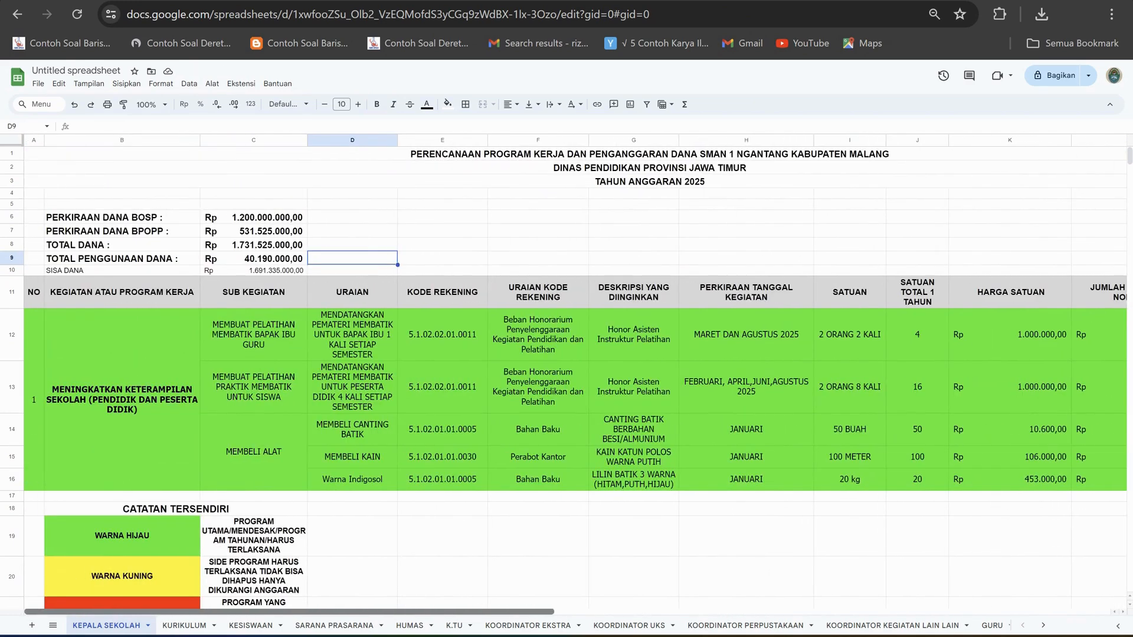
pyautogui.hscroll(4, 576, 375)
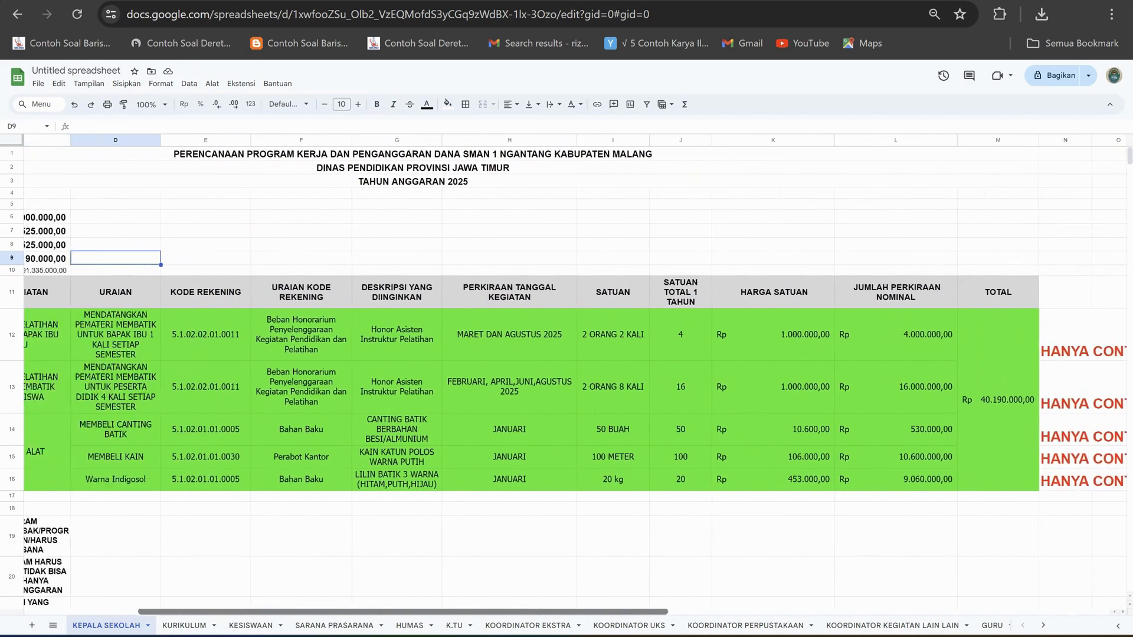
pyautogui.hscroll(-3, 575, 376)
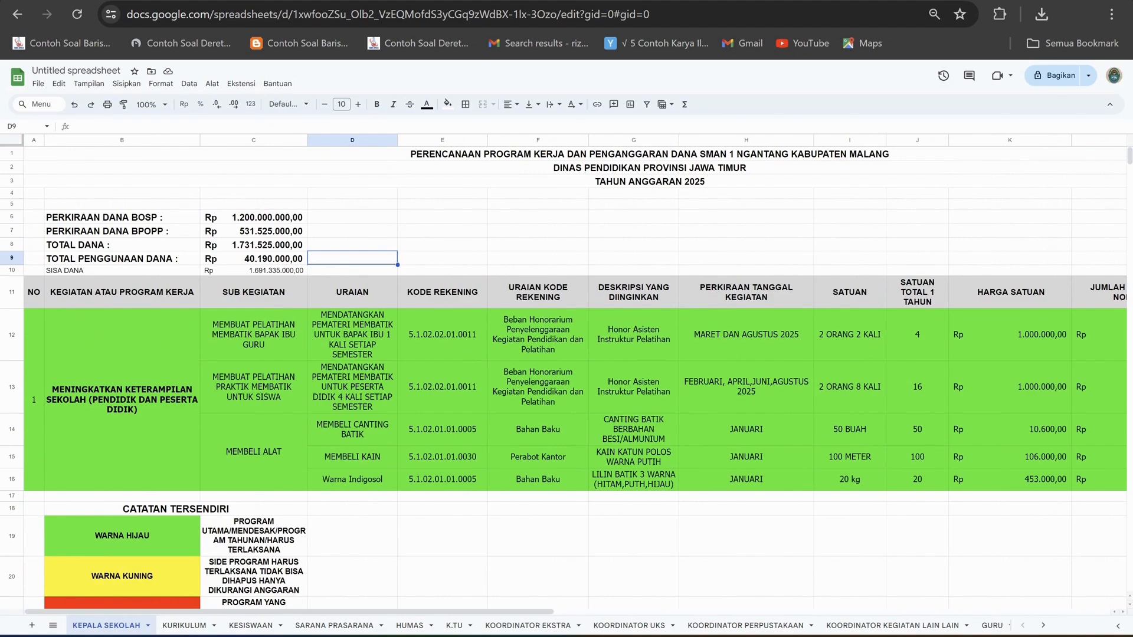
# Compare the fund summary in rows 6 to 10 with the activity table's HARGA SATUAN, JUMLAH PERKIRAAN NOMINAL and TOTAL columns.
pyautogui.hscroll(4, 576, 375)
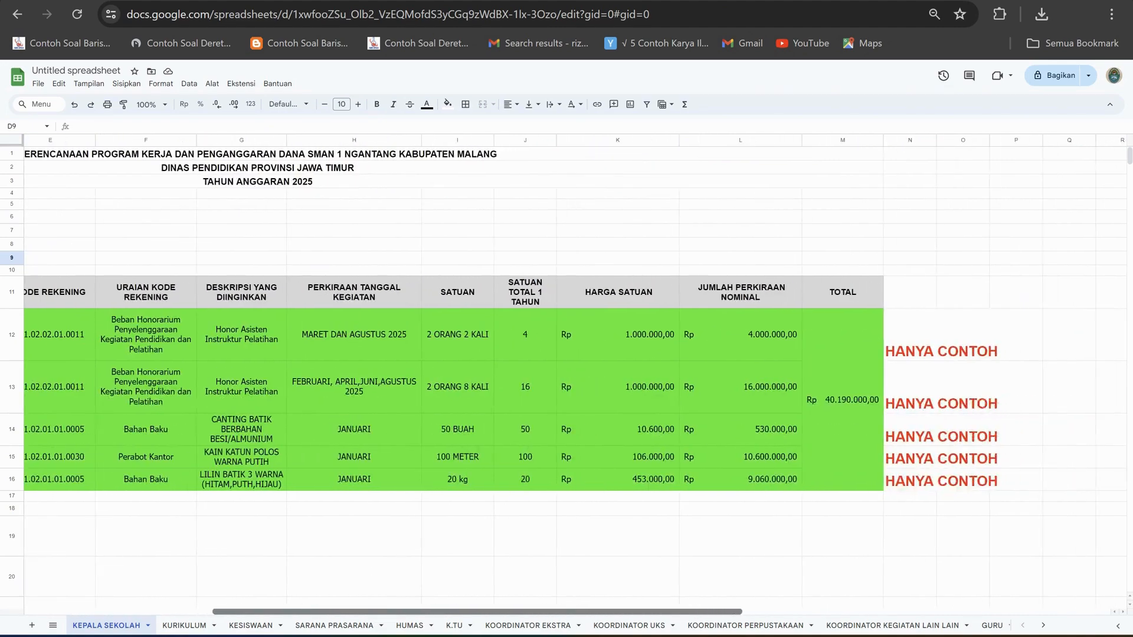
pyautogui.hscroll(1, 575, 375)
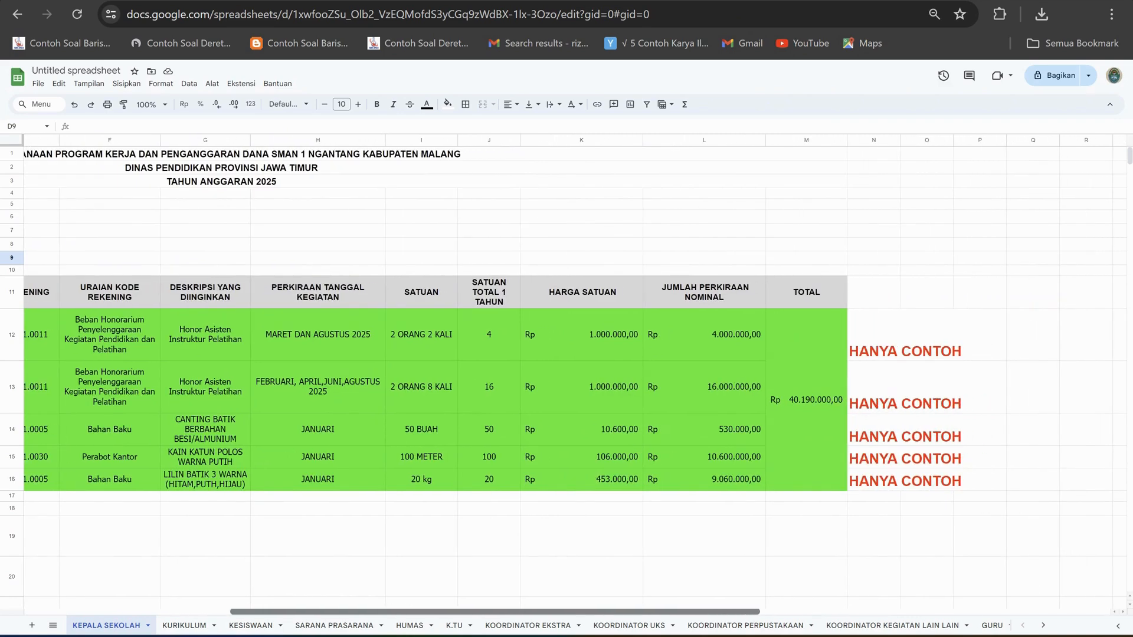
pyautogui.hscroll(-5, 576, 376)
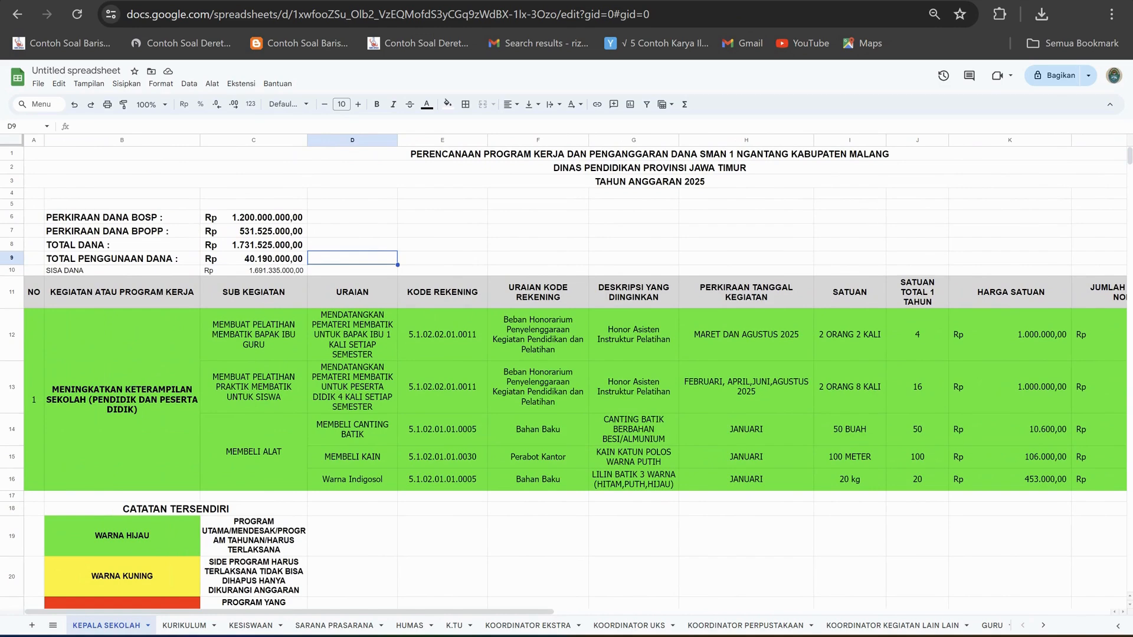
pyautogui.hscroll(4, 575, 375)
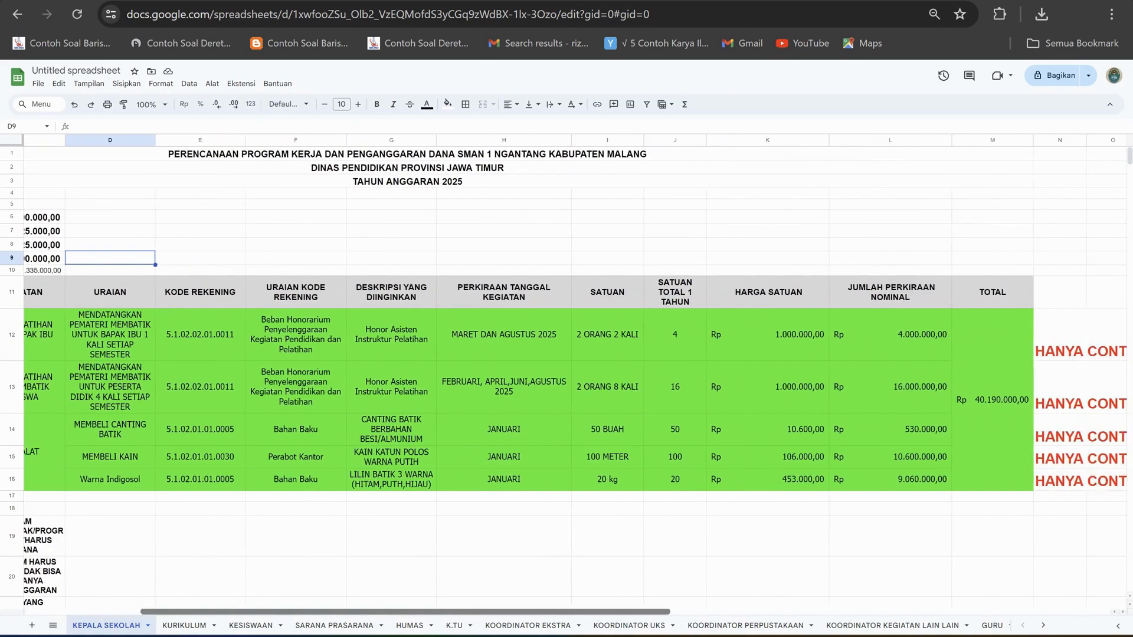
pyautogui.hscroll(-4, 576, 375)
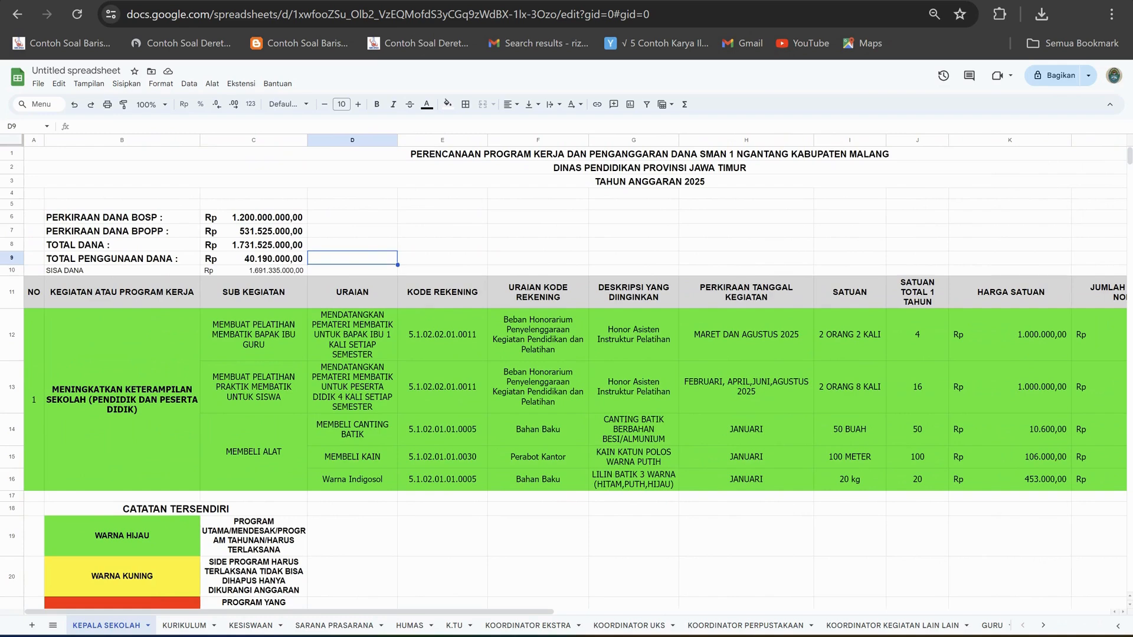
# View the KURIKULUM and KESISWAAN sheets, and review the CATATAN TERSENDIRI colour legend on the KEPALA SEKOLAH sheet.
pyautogui.click(185, 626)
pyautogui.click(251, 625)
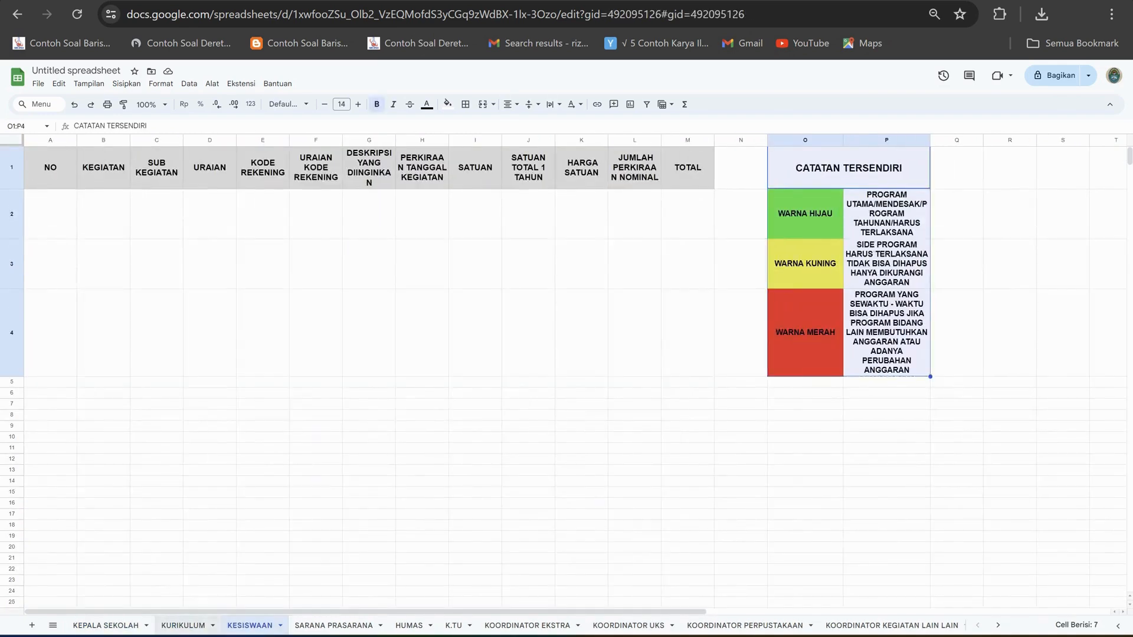
pyautogui.click(106, 625)
pyautogui.scroll(-3, 575, 375)
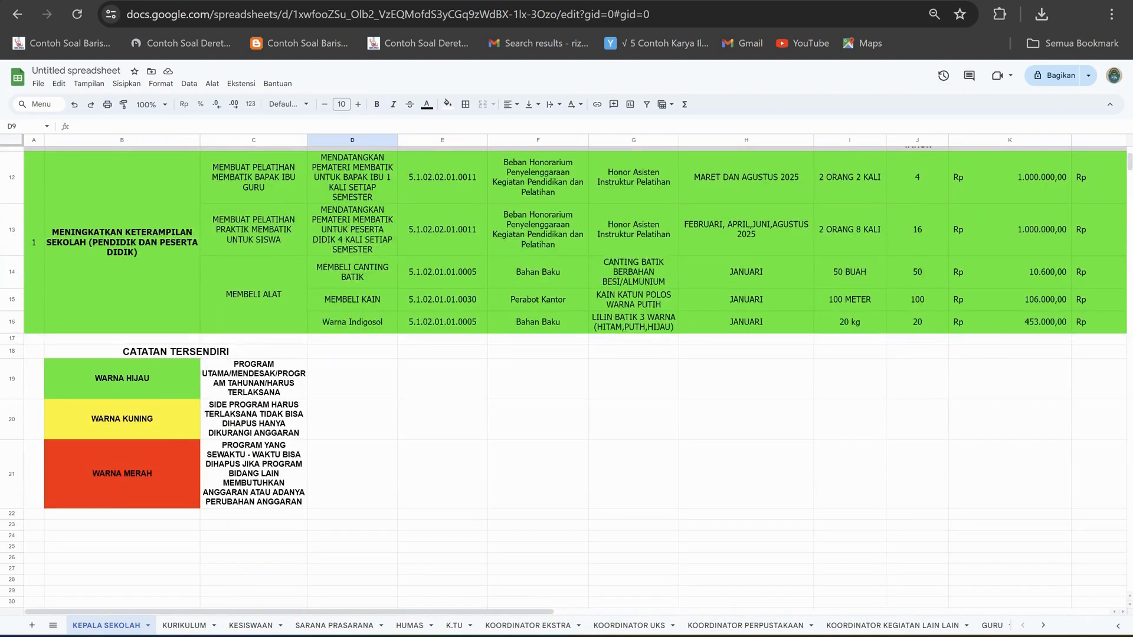
pyautogui.scroll(2, 576, 376)
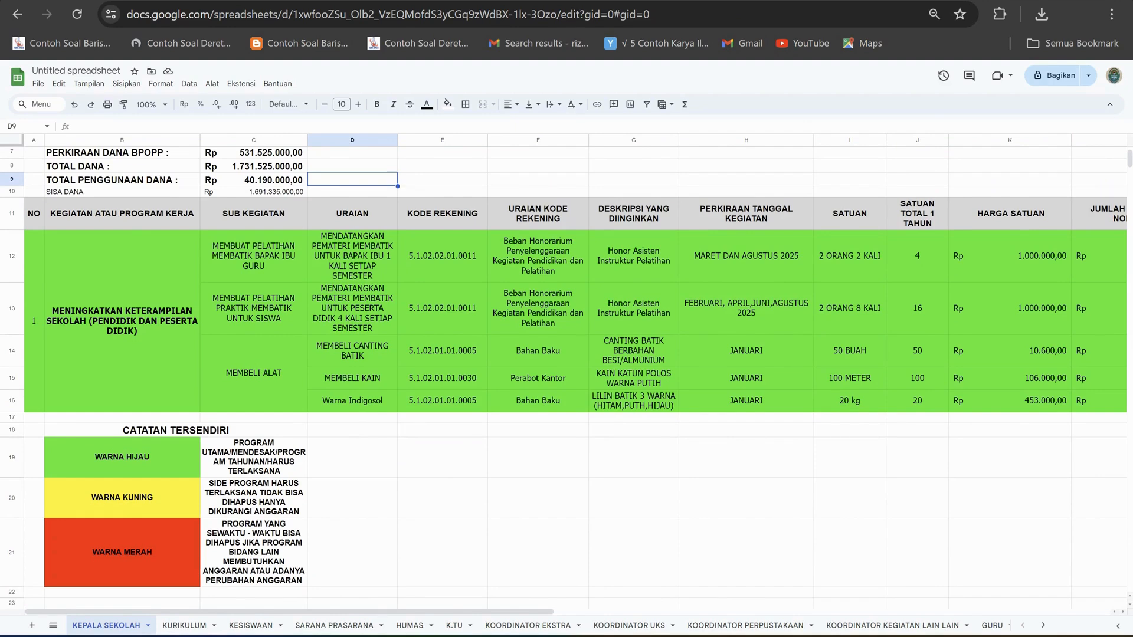
pyautogui.scroll(2, 575, 375)
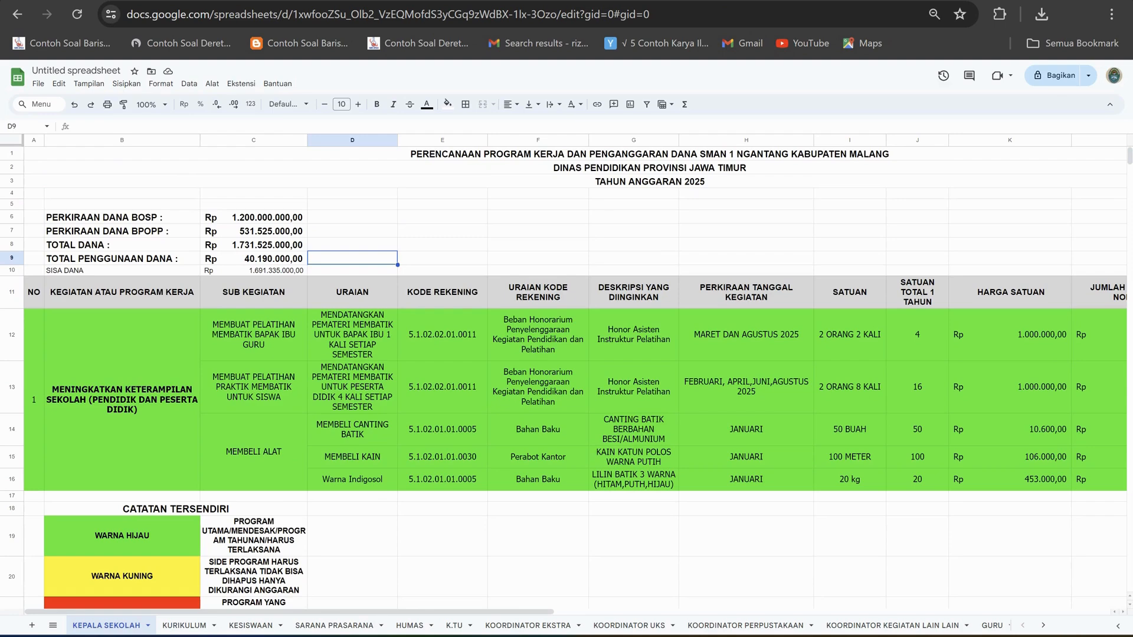
# Inspect the TOTAL formula in the merged cell M12:M16 and review the activity table's columns beside the fund summary.
pyautogui.scroll(-2, 567, 372)
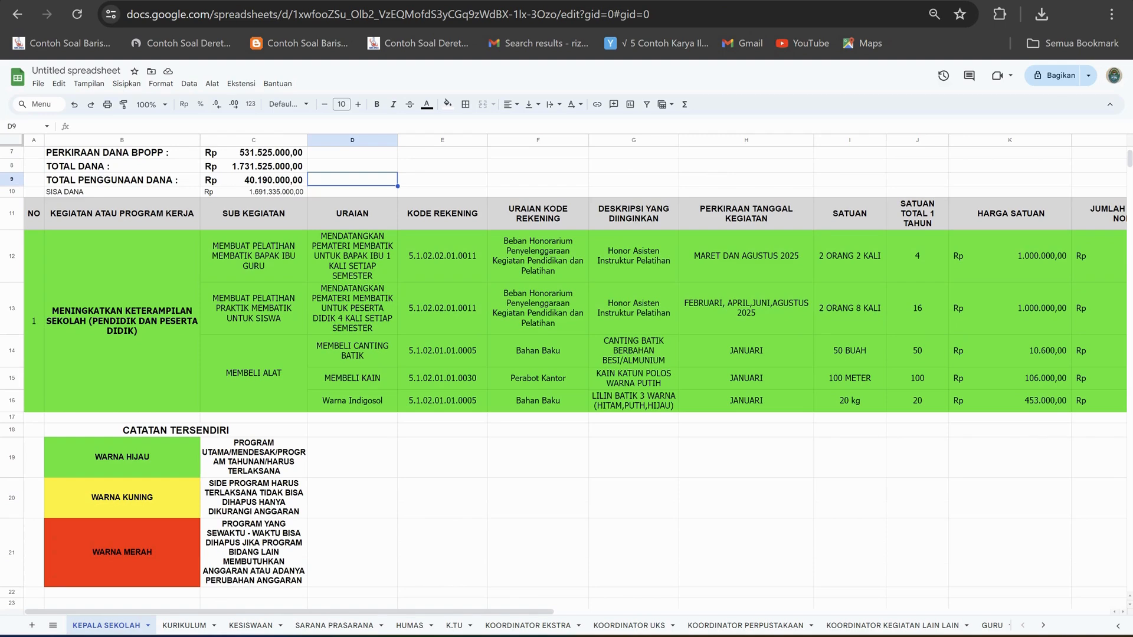
pyautogui.hscroll(5, 576, 376)
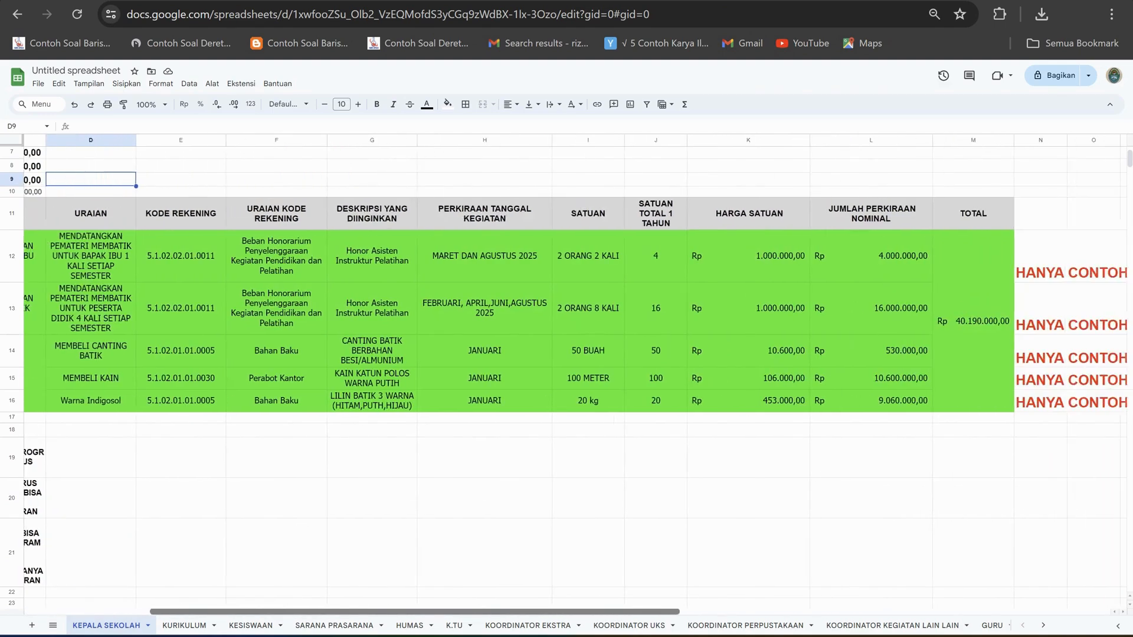
pyautogui.hscroll(3, 575, 375)
pyautogui.hscroll(-1, 575, 375)
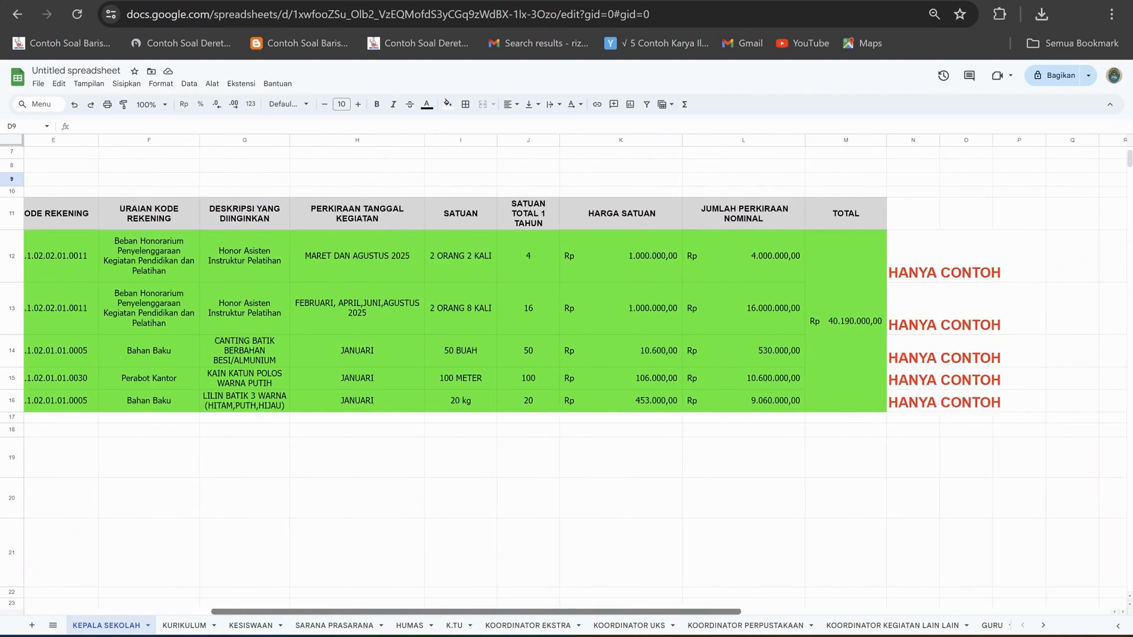
pyautogui.hscroll(-4, 576, 375)
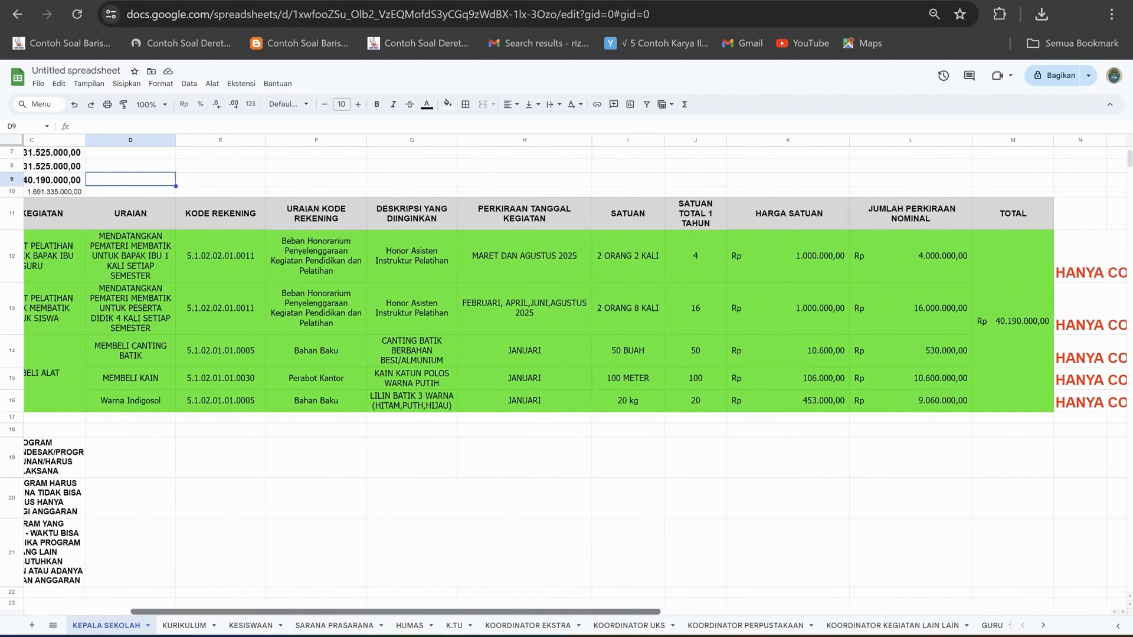
pyautogui.hscroll(-2, 576, 375)
pyautogui.hscroll(4, 576, 375)
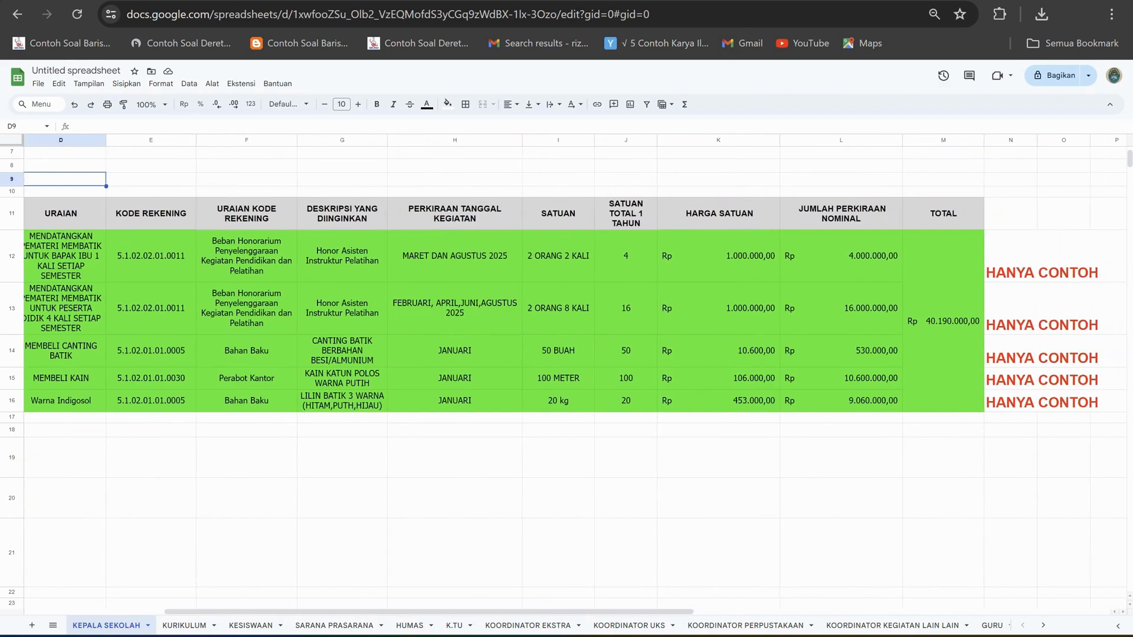
pyautogui.click(943, 321)
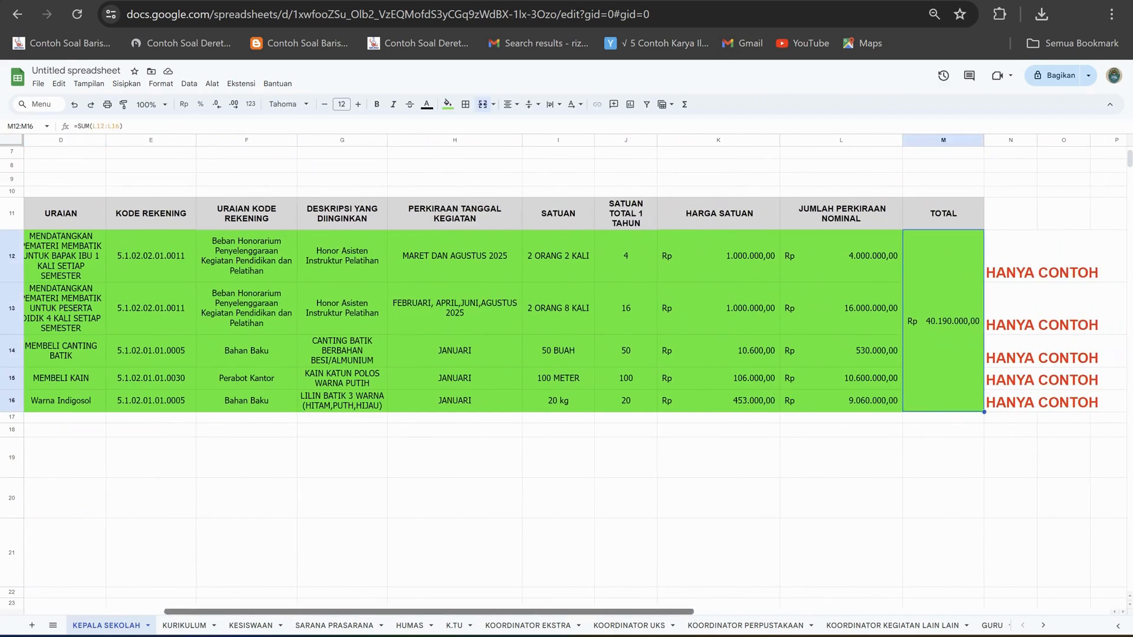
pyautogui.moveTo(549, 612); pyautogui.dragTo(529, 612)
pyautogui.hscroll(-5, 576, 375)
pyautogui.hscroll(5, 575, 375)
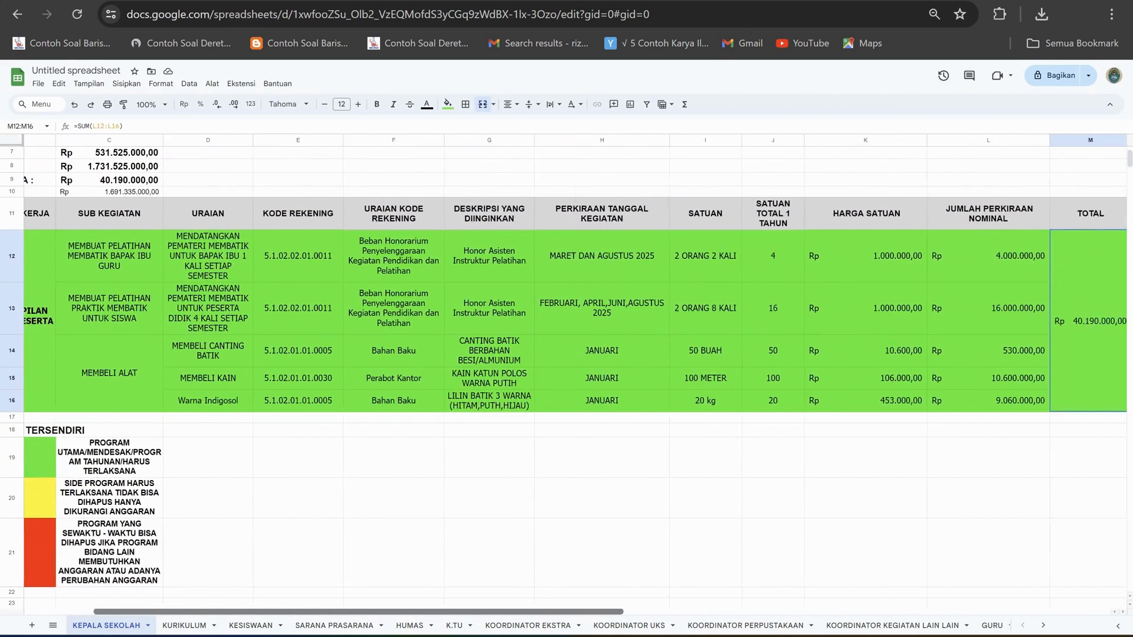
pyautogui.hscroll(-5, 576, 376)
pyautogui.hscroll(6, 576, 375)
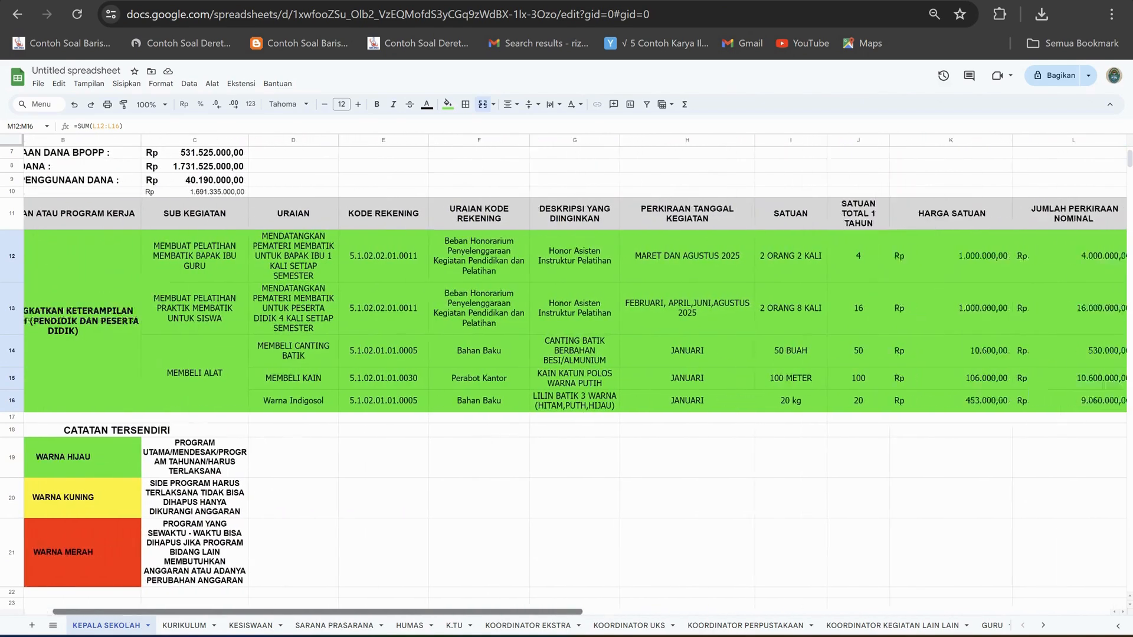
pyautogui.hscroll(-5, 576, 376)
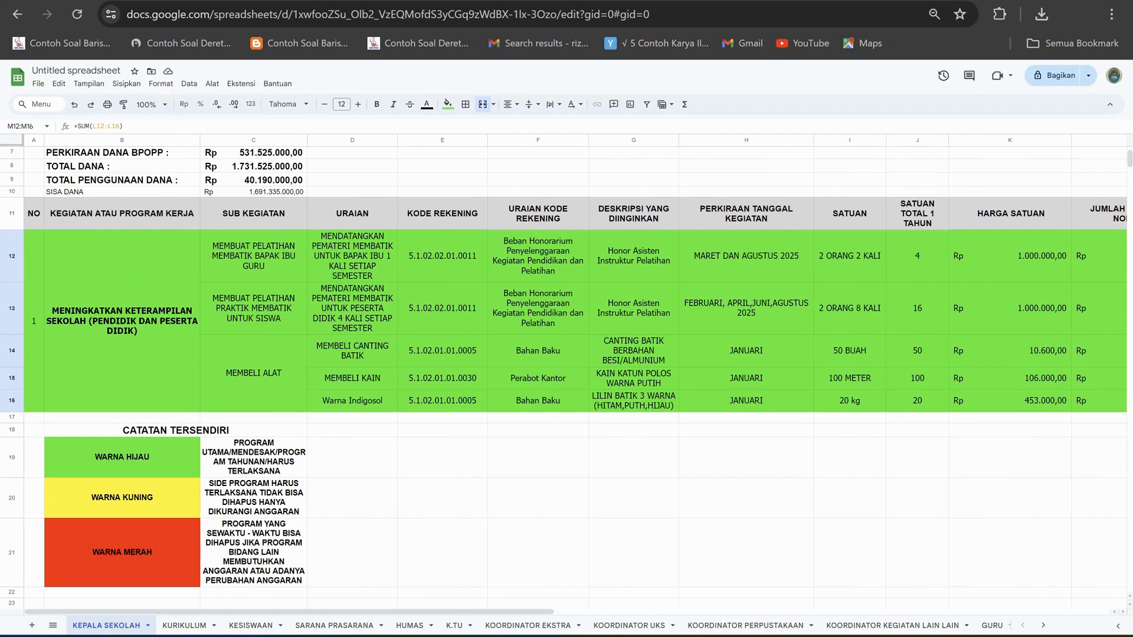
# Fill the programme's rows A12:M16 with yellow, matching the WARNA KUNING category in the legend.
pyautogui.scroll(-4, 576, 376)
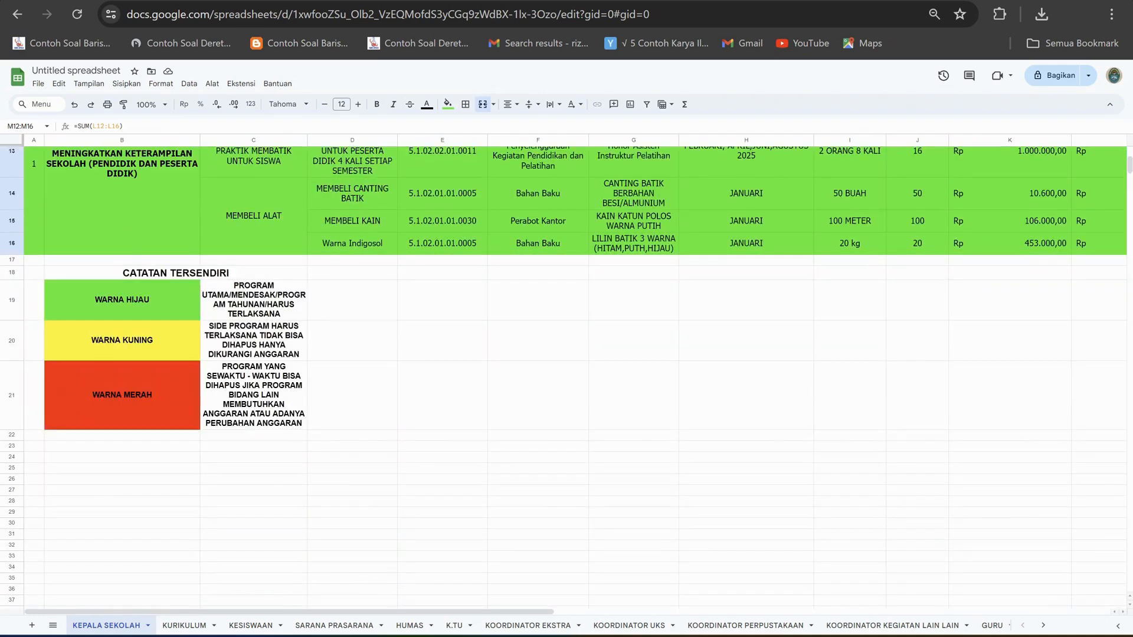
pyautogui.scroll(4, 575, 375)
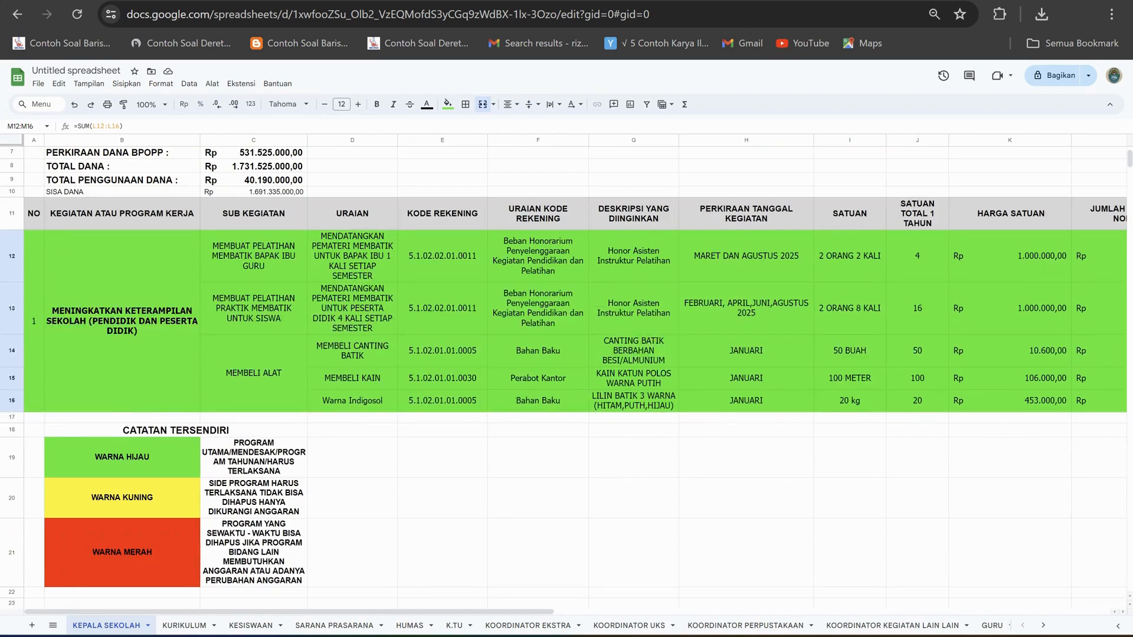
pyautogui.moveTo(33, 321); pyautogui.dragTo(1051, 321)
pyautogui.moveTo(386, 612); pyautogui.dragTo(289, 612)
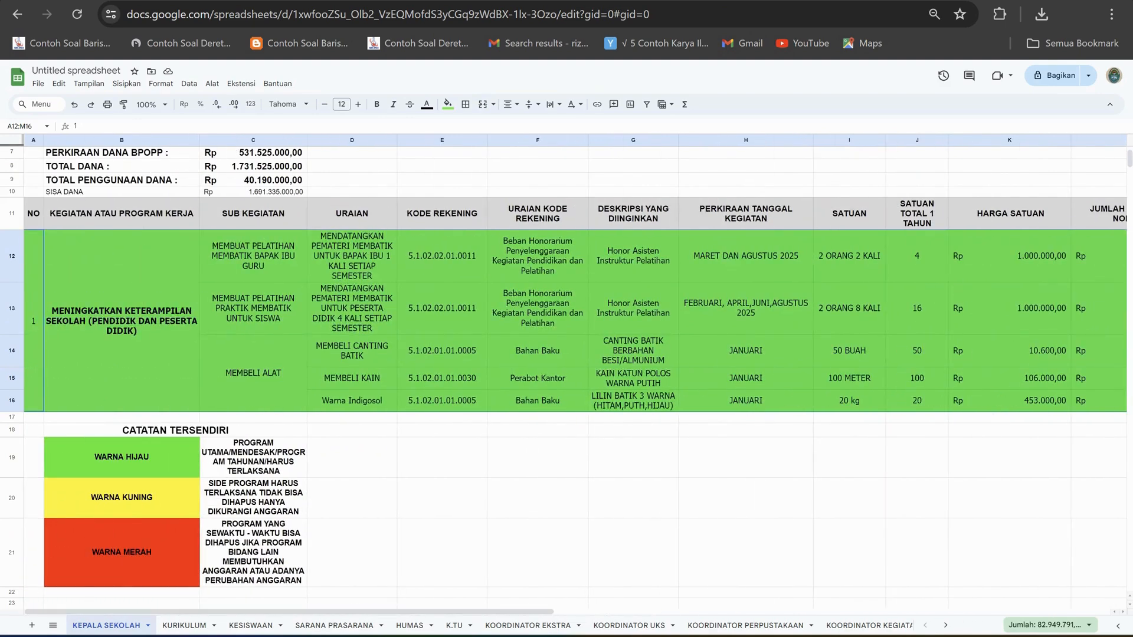
pyautogui.click(448, 104)
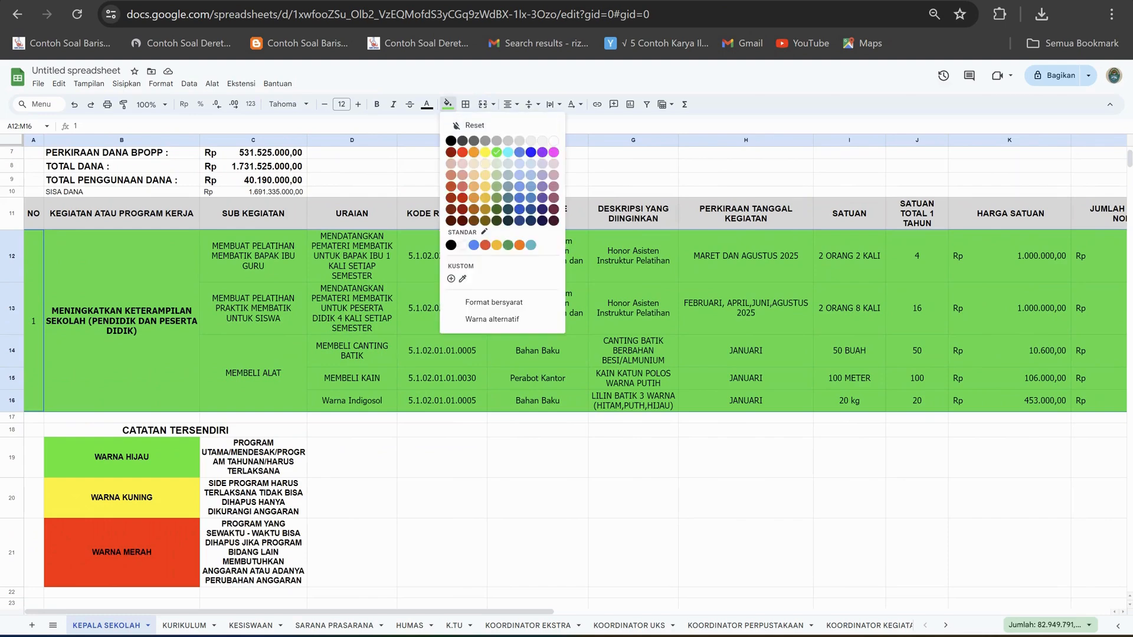
pyautogui.click(486, 153)
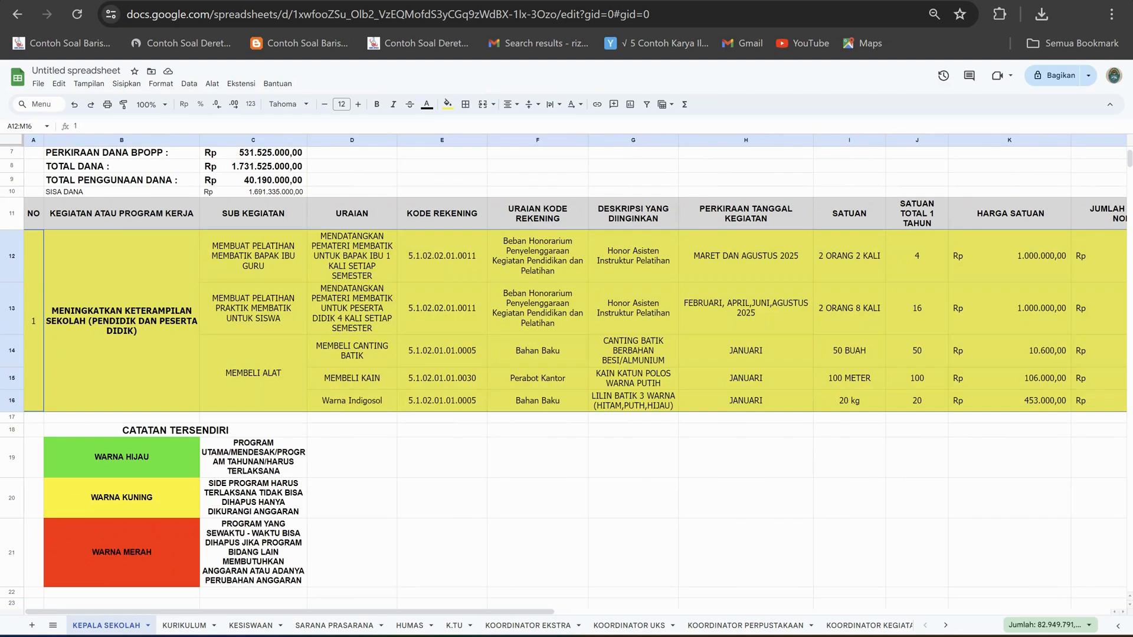
pyautogui.press('Right')
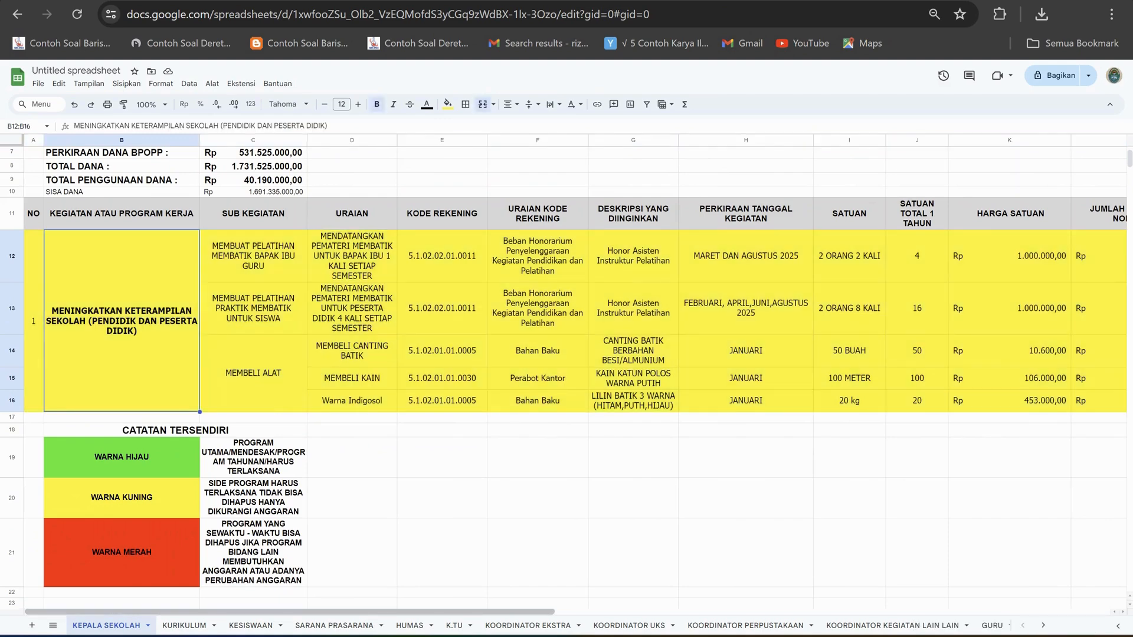
pyautogui.hscroll(5, 575, 376)
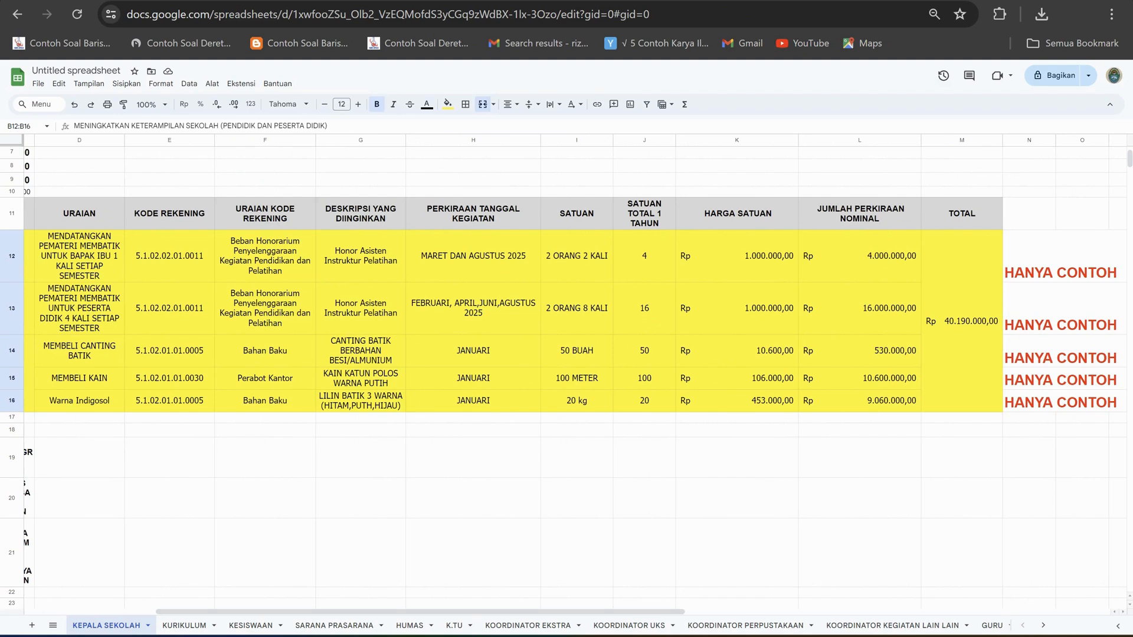
# View the KURIKULUM, KESISWAAN and SARANA PRASARANA sheets and return to the KEPALA SEKOLAH activity table.
pyautogui.click(184, 625)
pyautogui.click(251, 625)
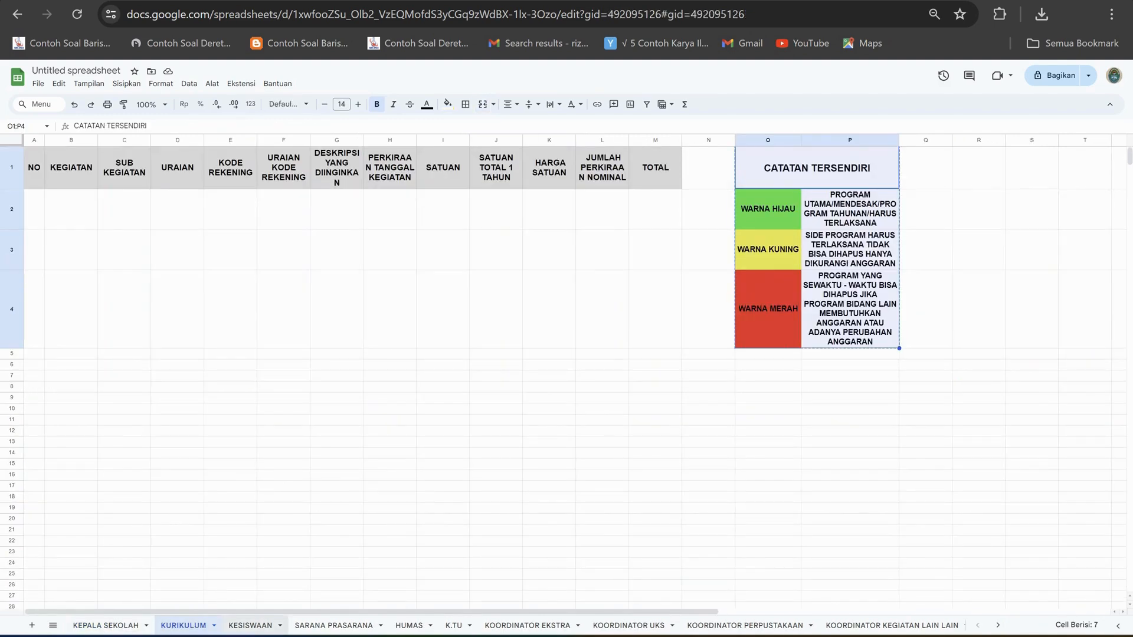
pyautogui.click(334, 626)
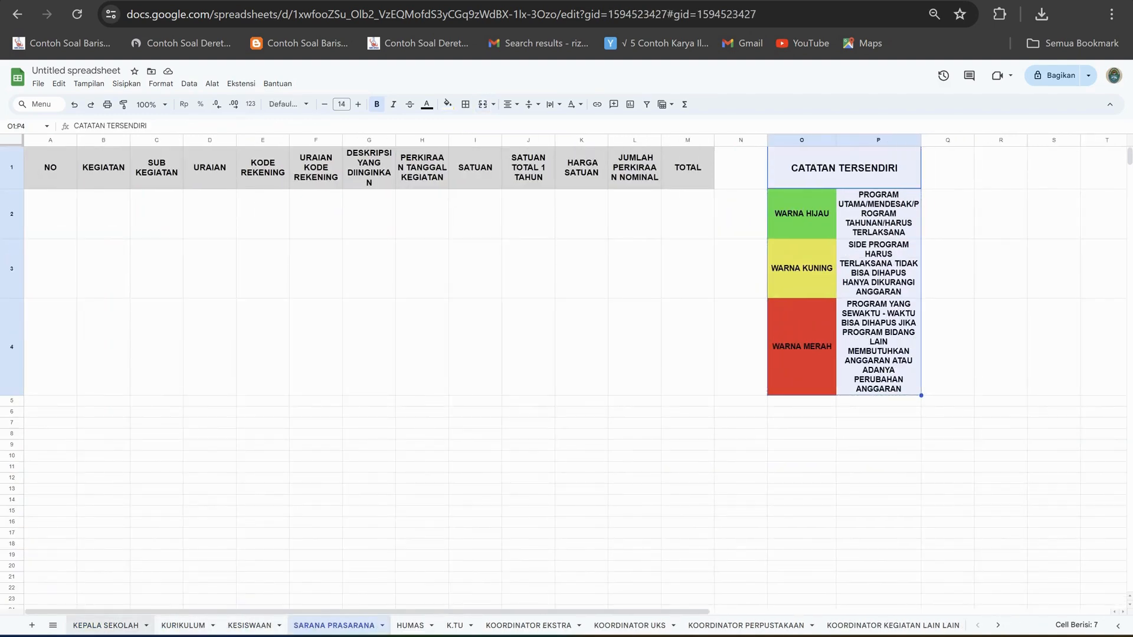
pyautogui.click(105, 626)
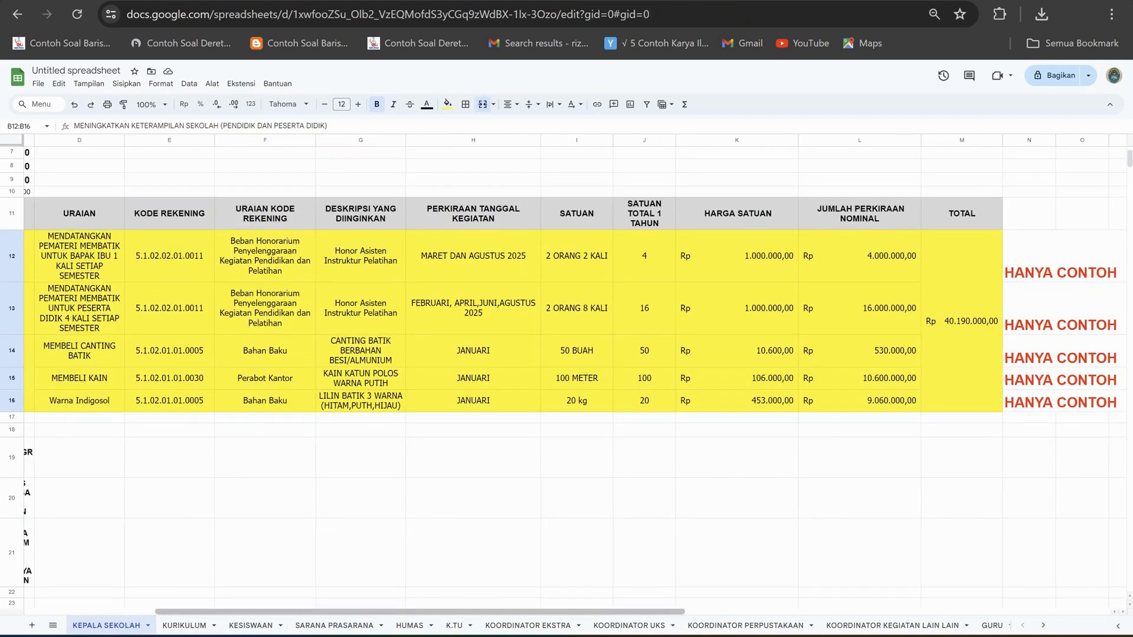
pyautogui.hscroll(-5, 788, 298)
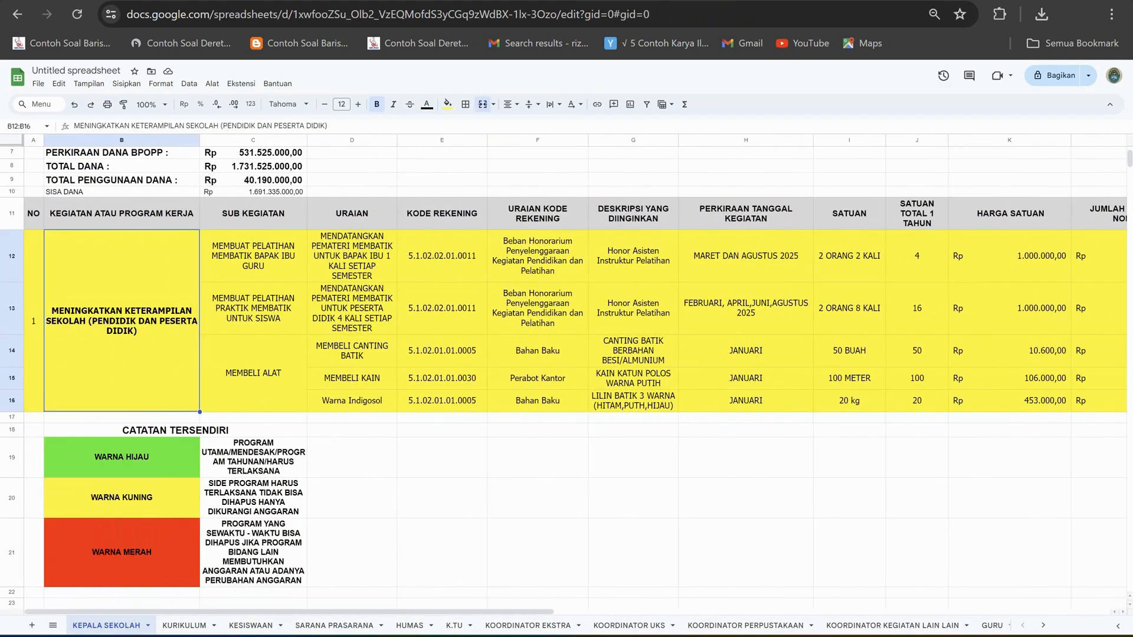
# Inspect the SISA DANA formula in C10 and review the activity table across to its TOTAL column.
pyautogui.scroll(2, 567, 354)
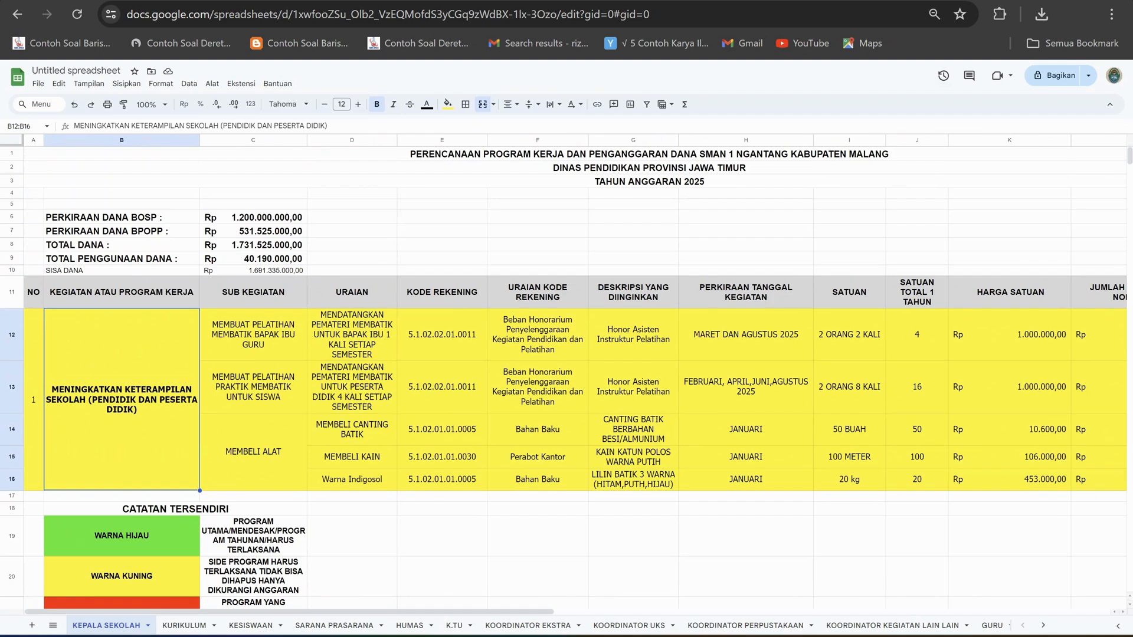
pyautogui.click(253, 270)
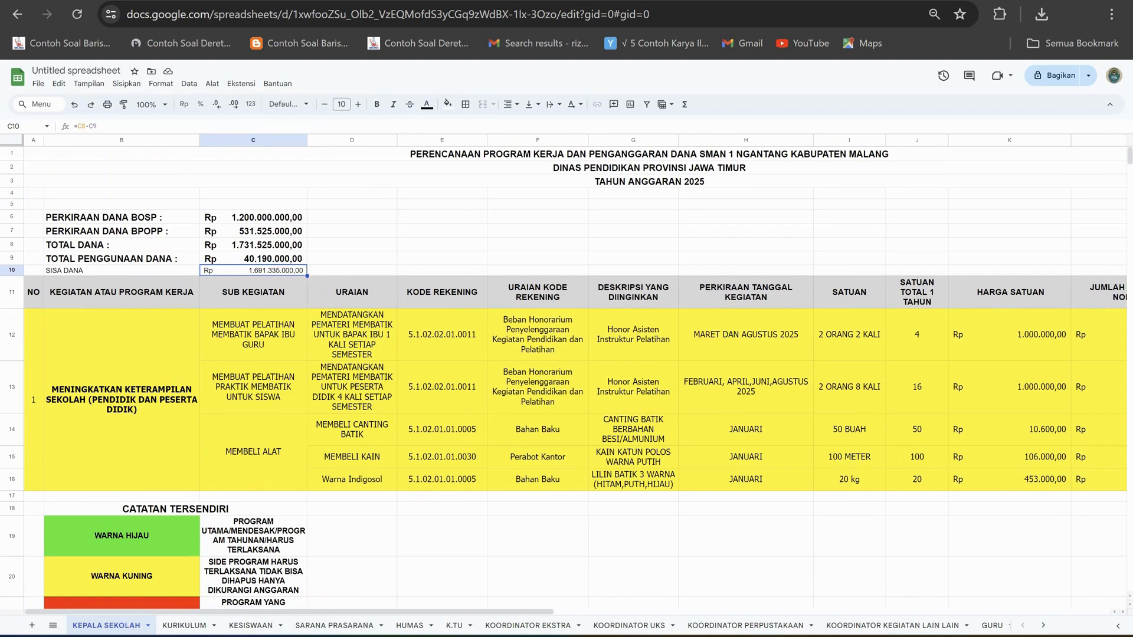
pyautogui.scroll(-2, 566, 378)
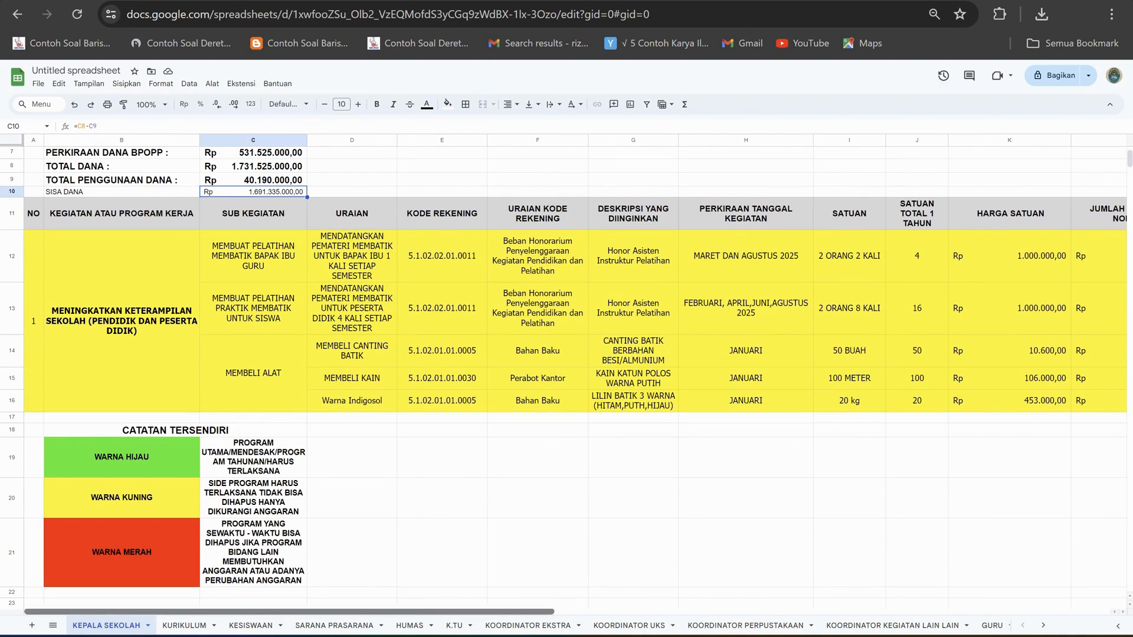
pyautogui.hscroll(1, 575, 361)
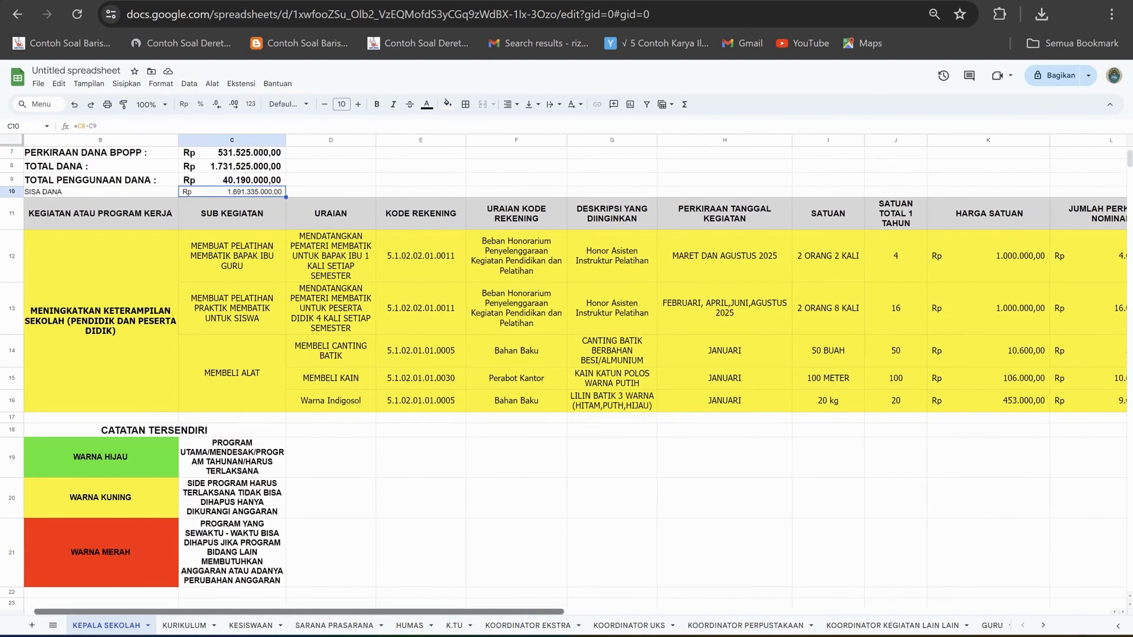
pyautogui.hscroll(2, 575, 361)
pyautogui.moveTo(329, 612); pyautogui.dragTo(400, 612)
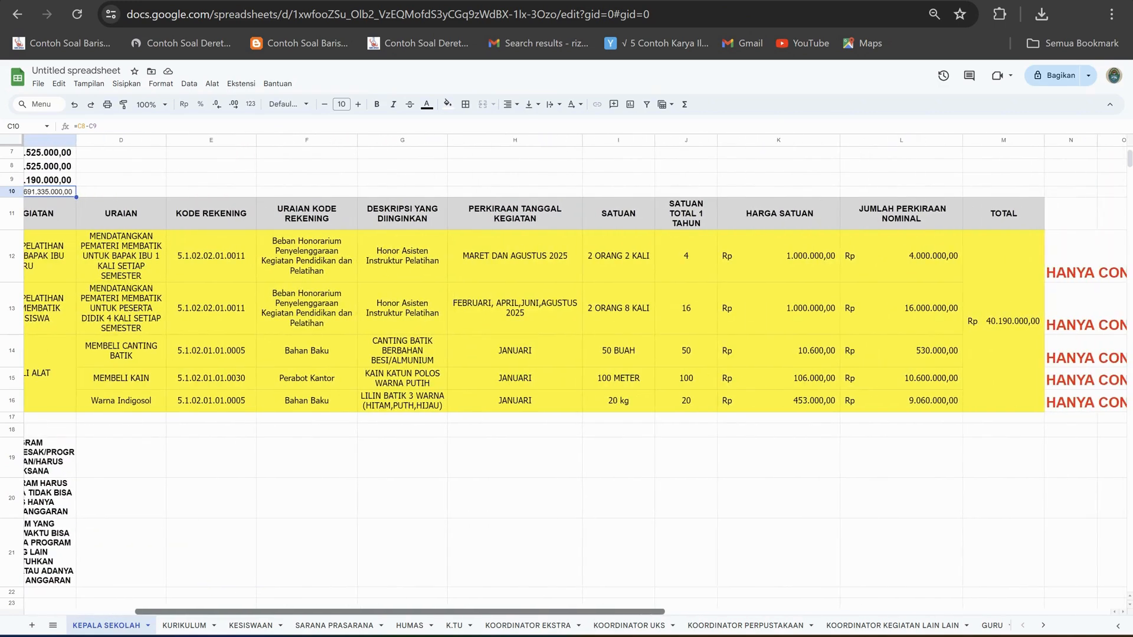
pyautogui.hscroll(1, 575, 375)
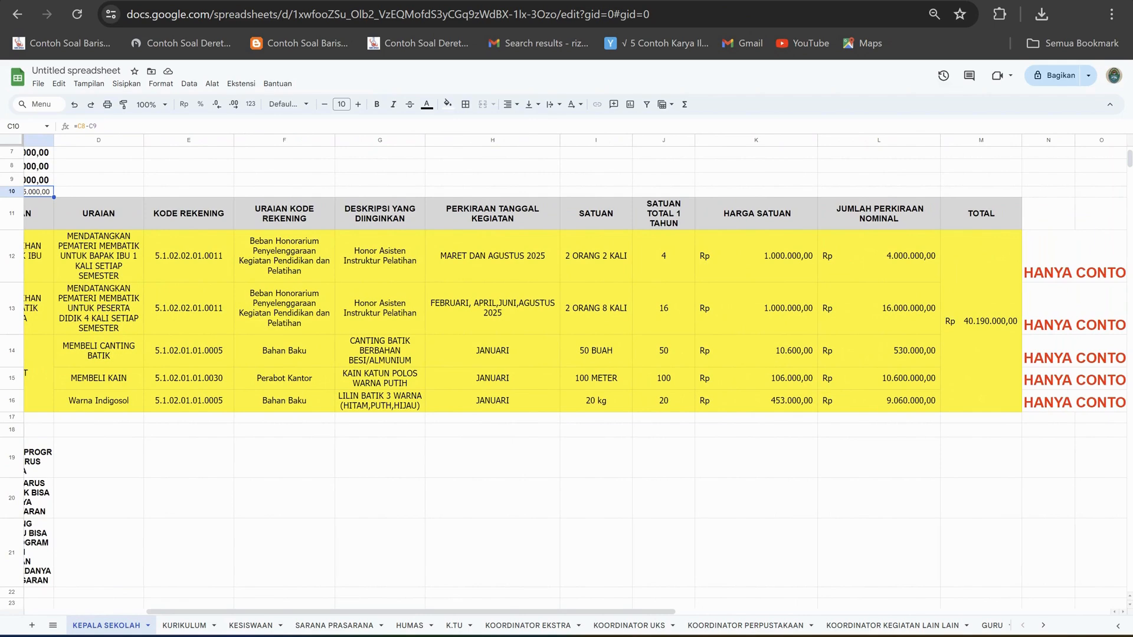
# Change the student batik training in row 13 to 2 ORANG 4 KALI with a yearly unit total of 8.
pyautogui.click(664, 308)
pyautogui.click(596, 308)
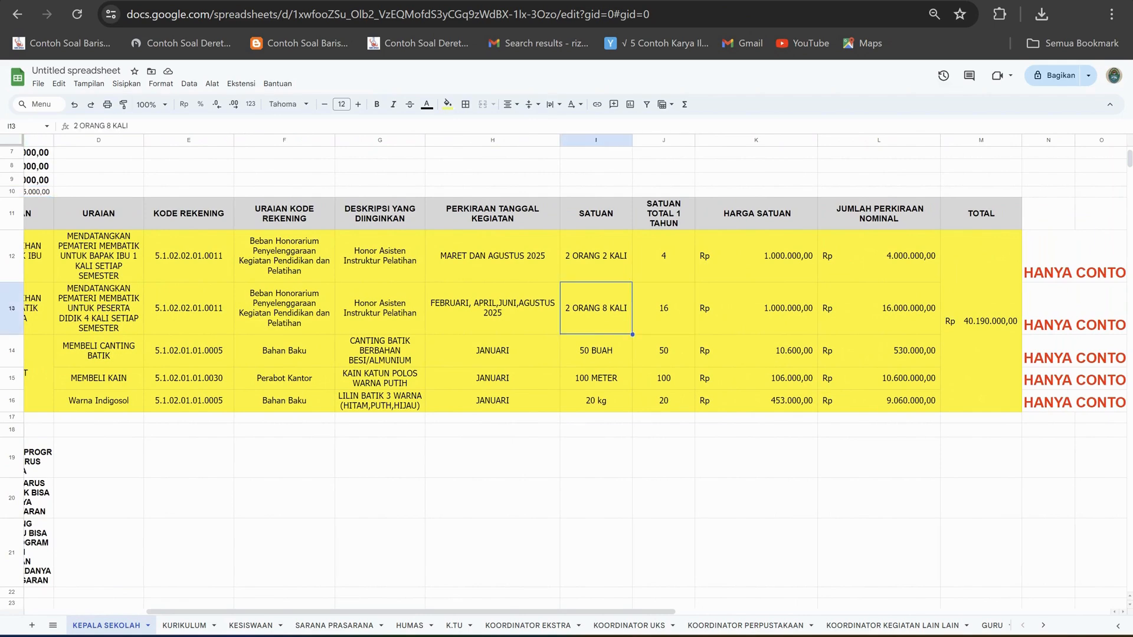
pyautogui.press('BackSpace')
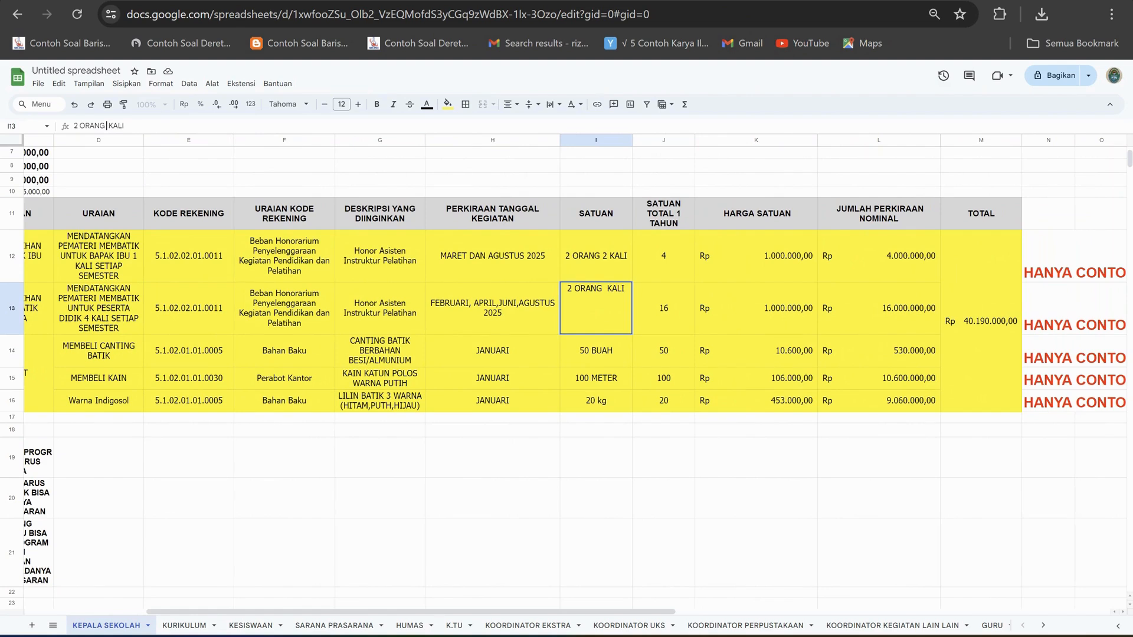
pyautogui.write('4')
pyautogui.press('Tab')
pyautogui.write('8')
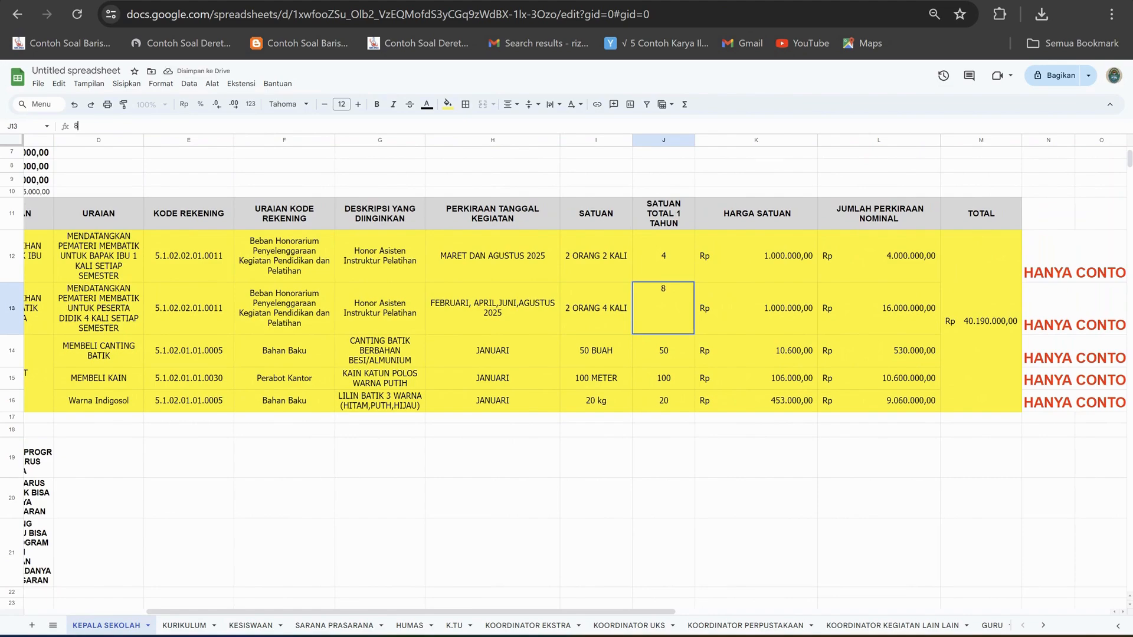
pyautogui.click(756, 499)
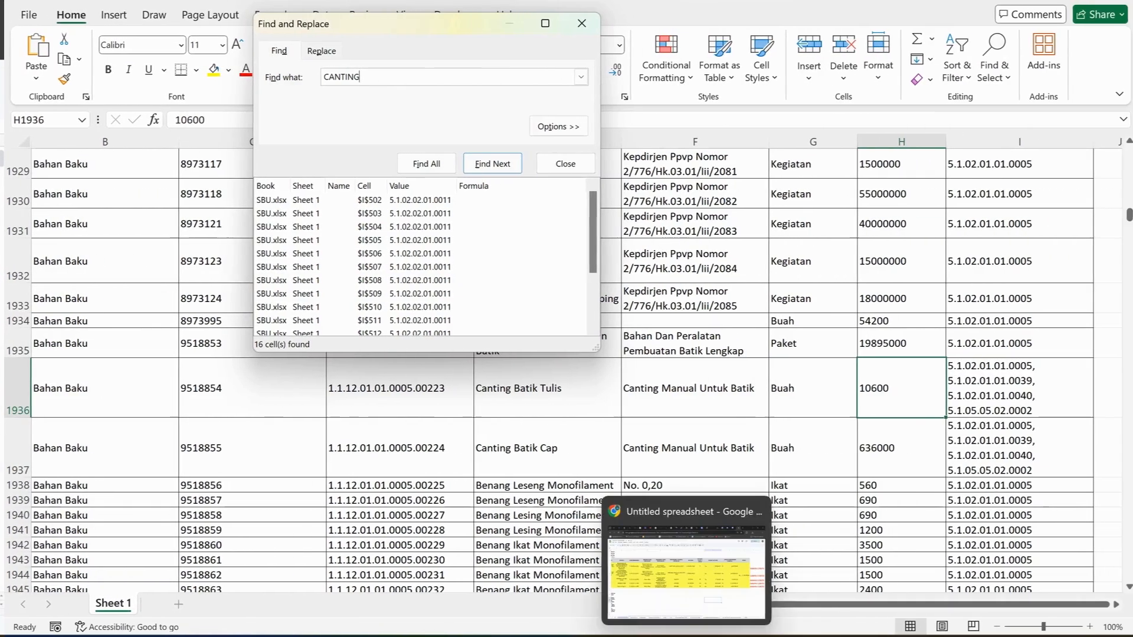
# Change the MEMBELI KAIN quantity in row 15 to 50 METER with a yearly unit total of 50.
pyautogui.click(687, 617)
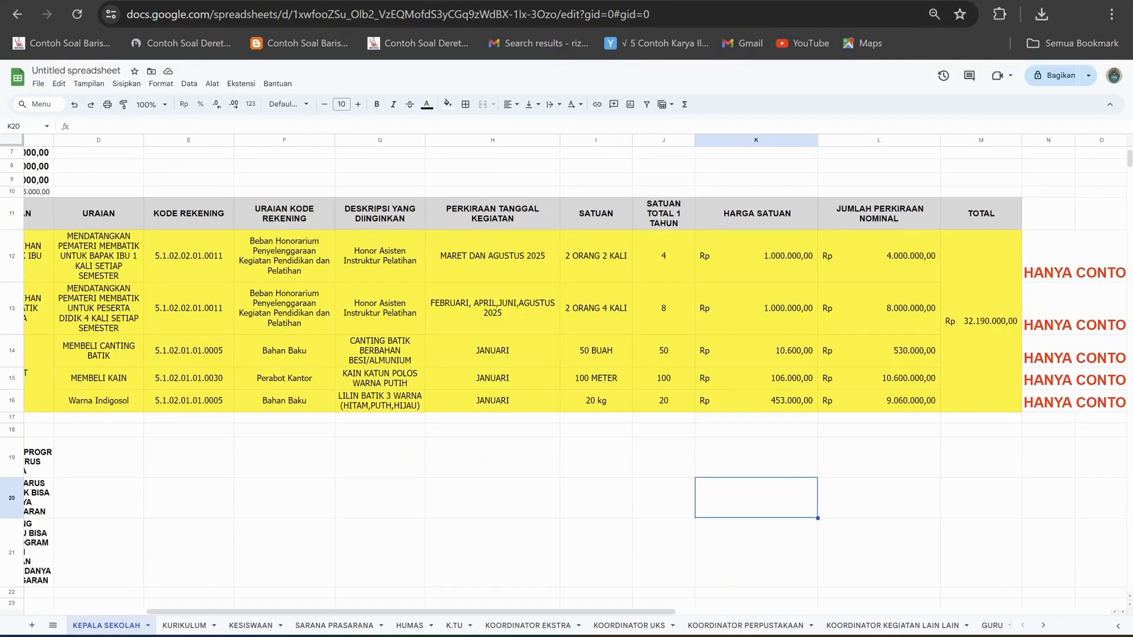
pyautogui.click(664, 379)
pyautogui.click(597, 379)
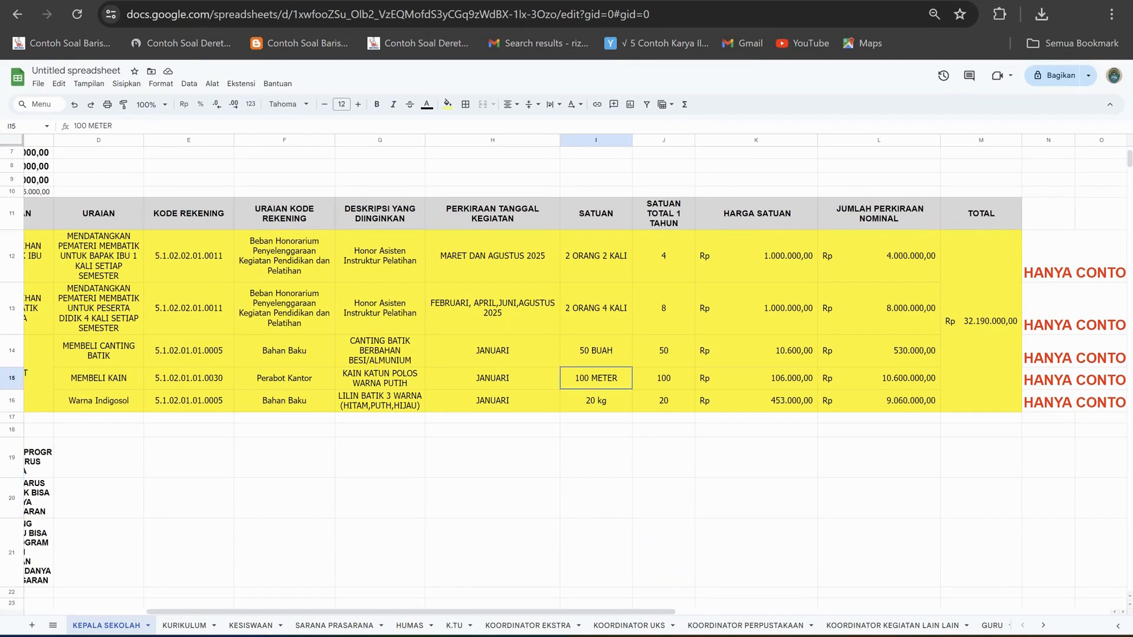
pyautogui.click(87, 125)
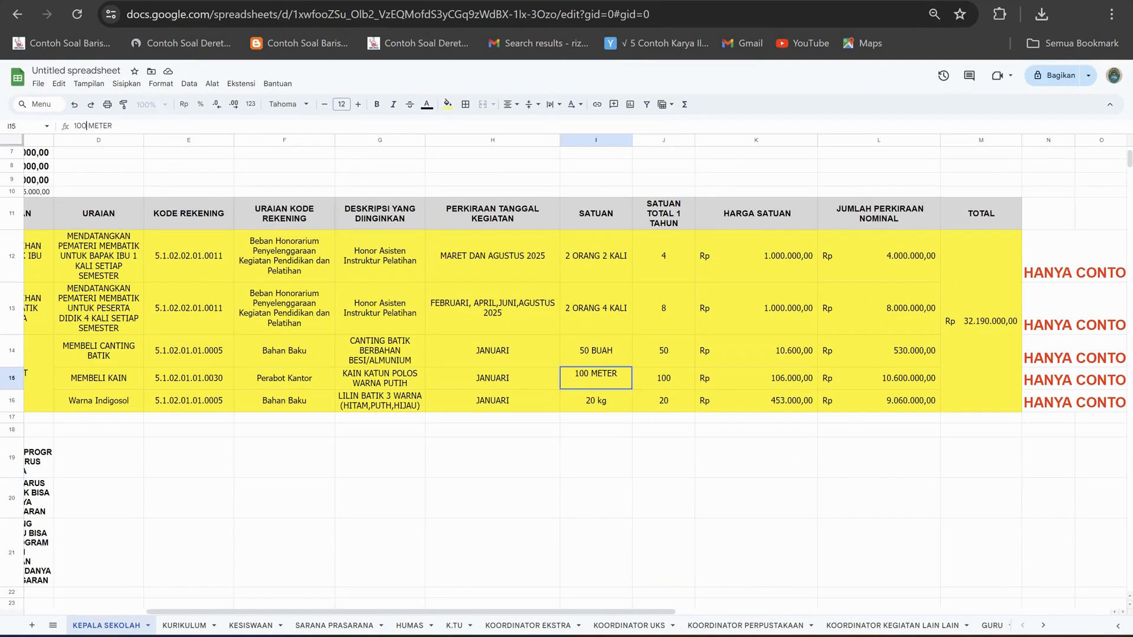
pyautogui.press('BackSpace')
pyautogui.press('BackSpace')
pyautogui.press('BackSpace')
pyautogui.write('50')
pyautogui.press('Tab')
pyautogui.write('5')
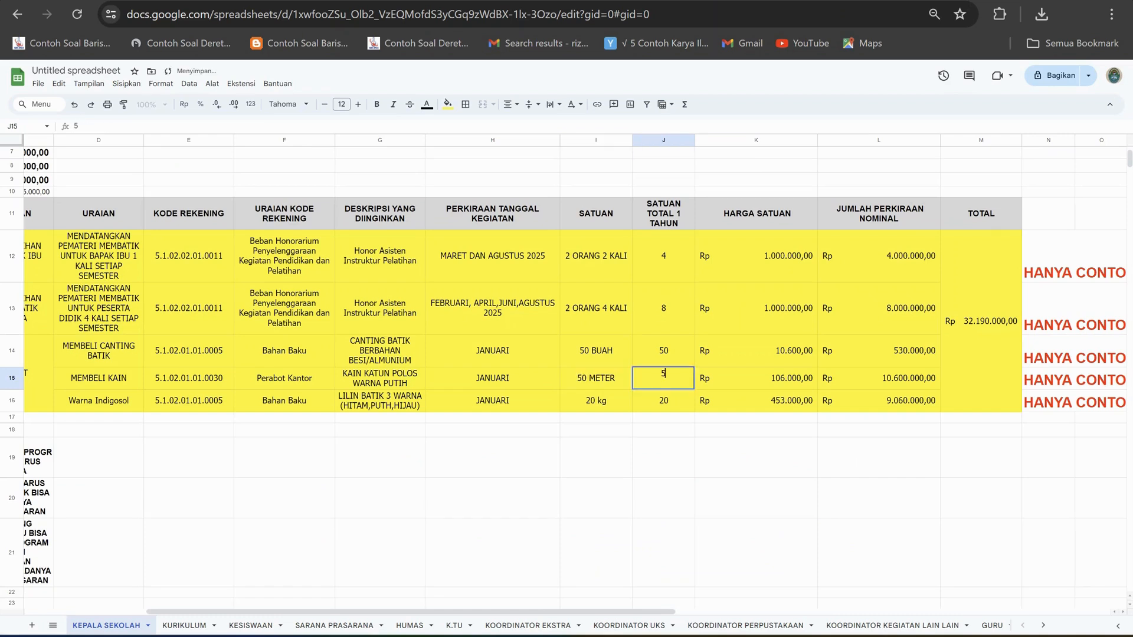
pyautogui.write('0')
pyautogui.click(756, 498)
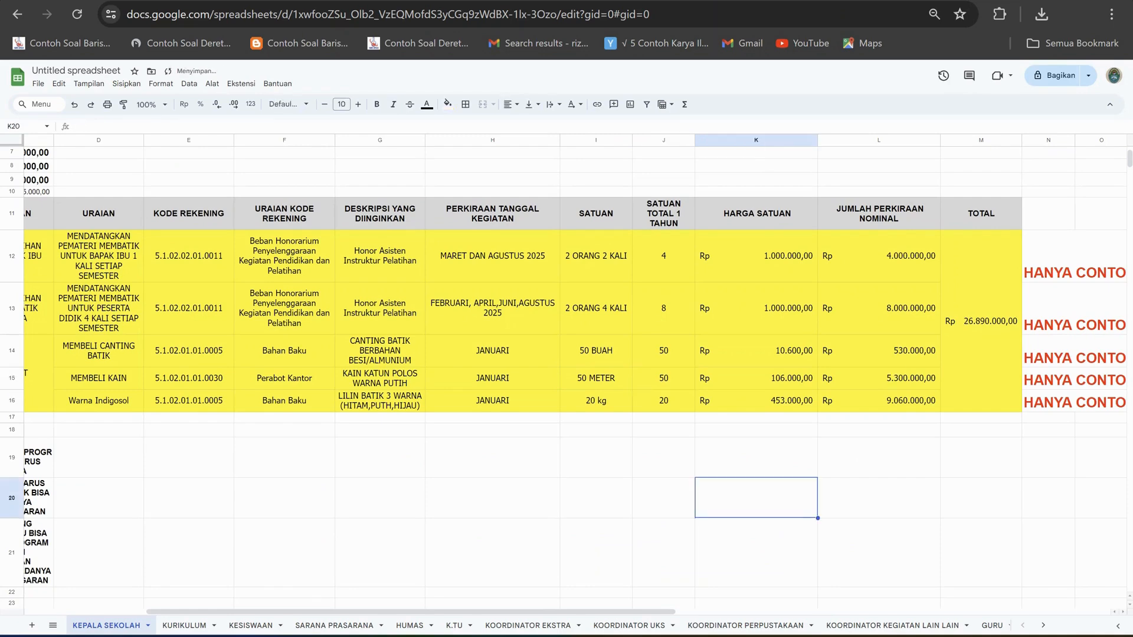
# Fill the programme's rows A12:M16 with red, matching the WARNA MERAH category in the legend.
pyautogui.moveTo(472, 612); pyautogui.dragTo(351, 612)
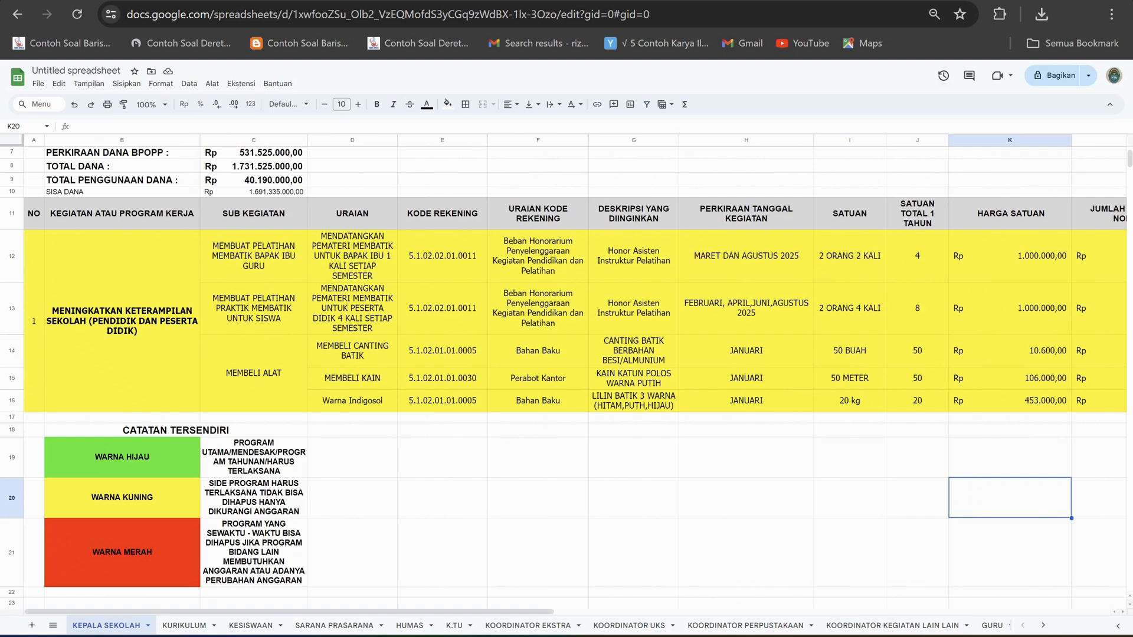
pyautogui.scroll(-2, 566, 354)
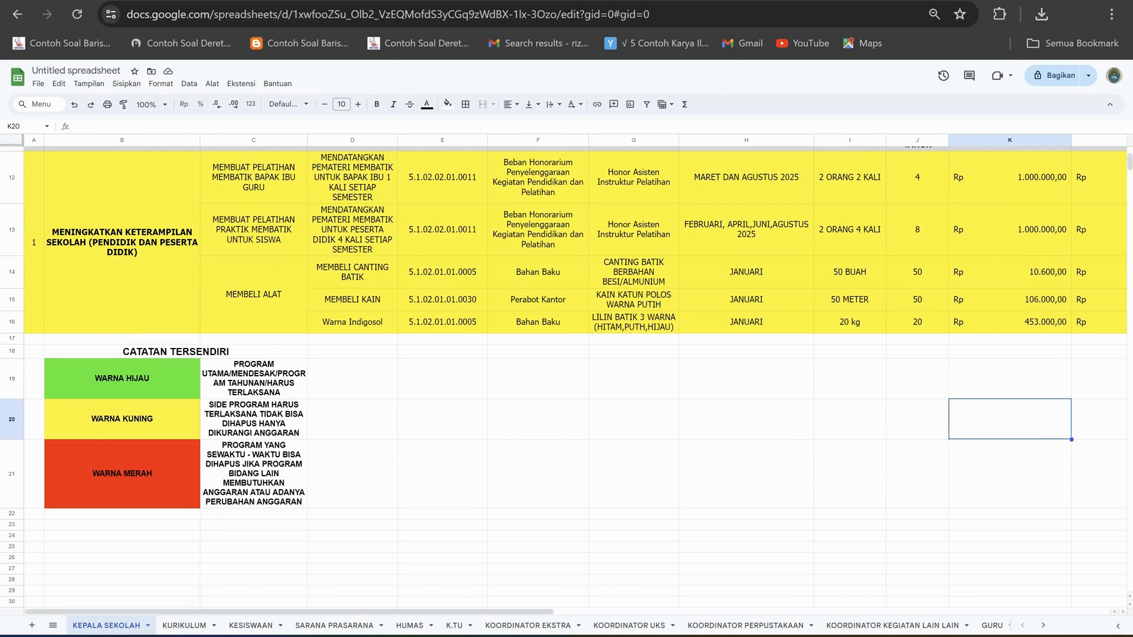
pyautogui.scroll(5, 567, 378)
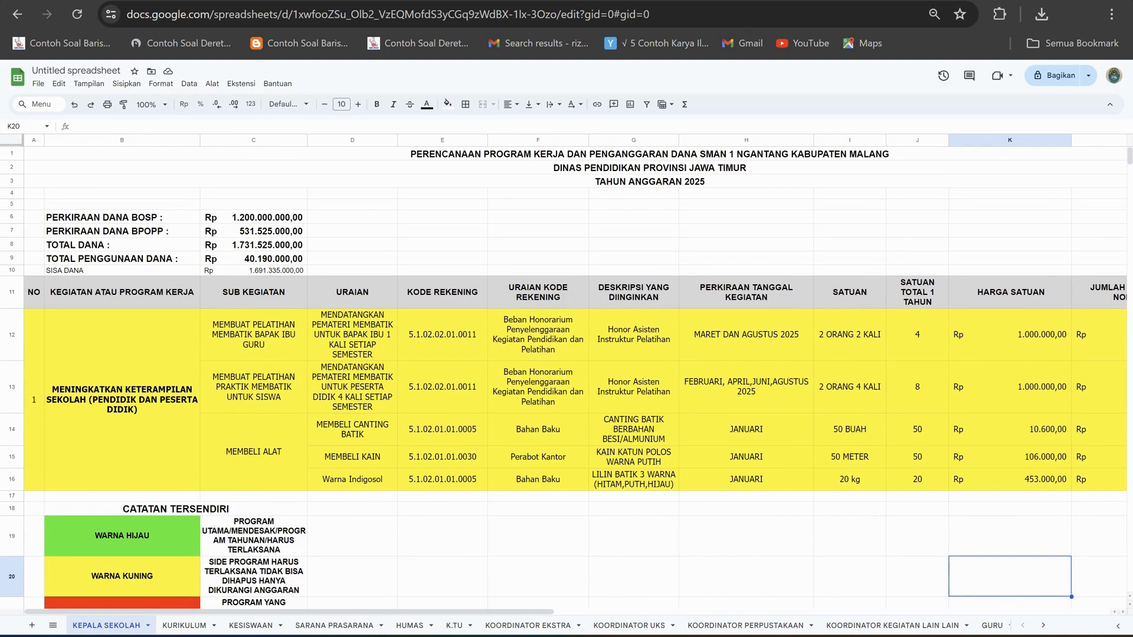
pyautogui.moveTo(34, 349); pyautogui.dragTo(1121, 350)
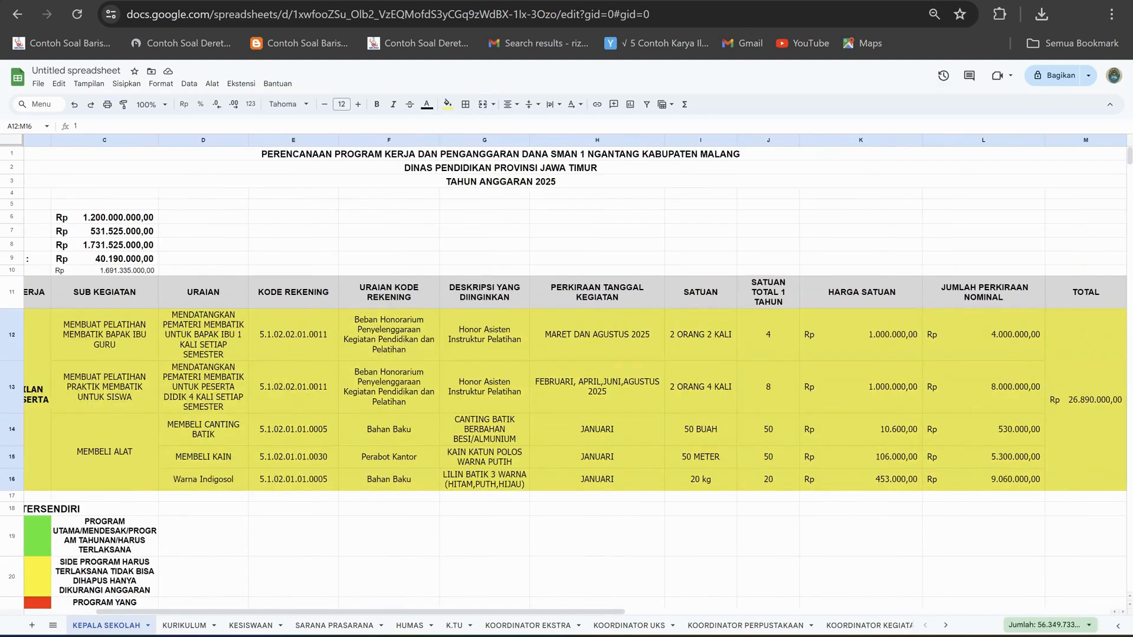
pyautogui.hscroll(1, 788, 349)
pyautogui.moveTo(1033, 350); pyautogui.dragTo(1033, 350)
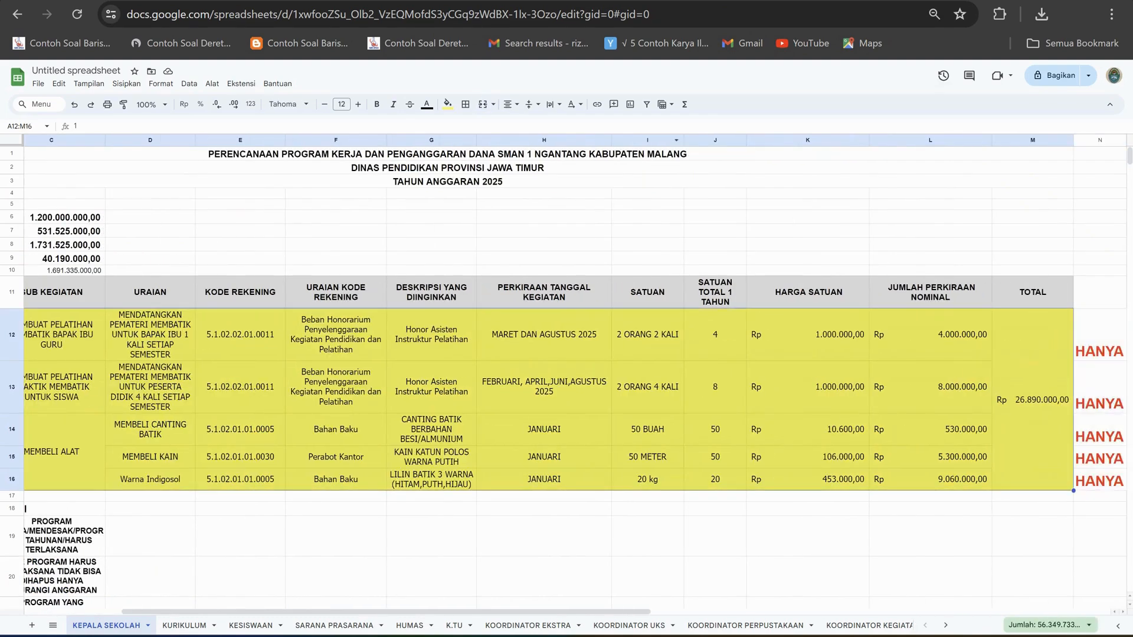
pyautogui.click(448, 103)
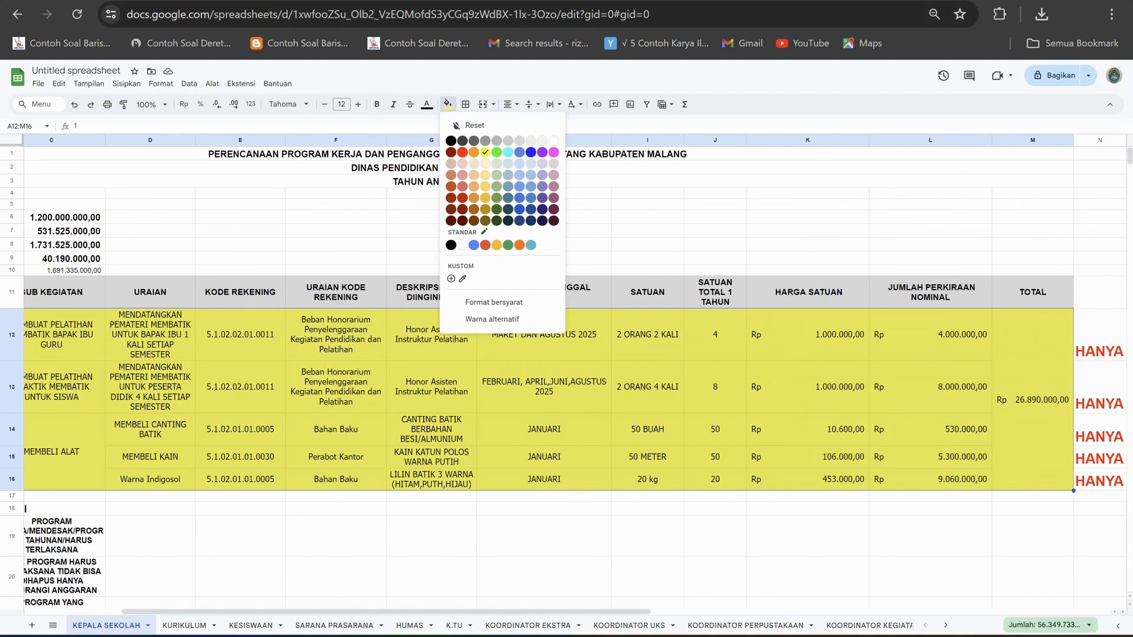
pyautogui.click(462, 152)
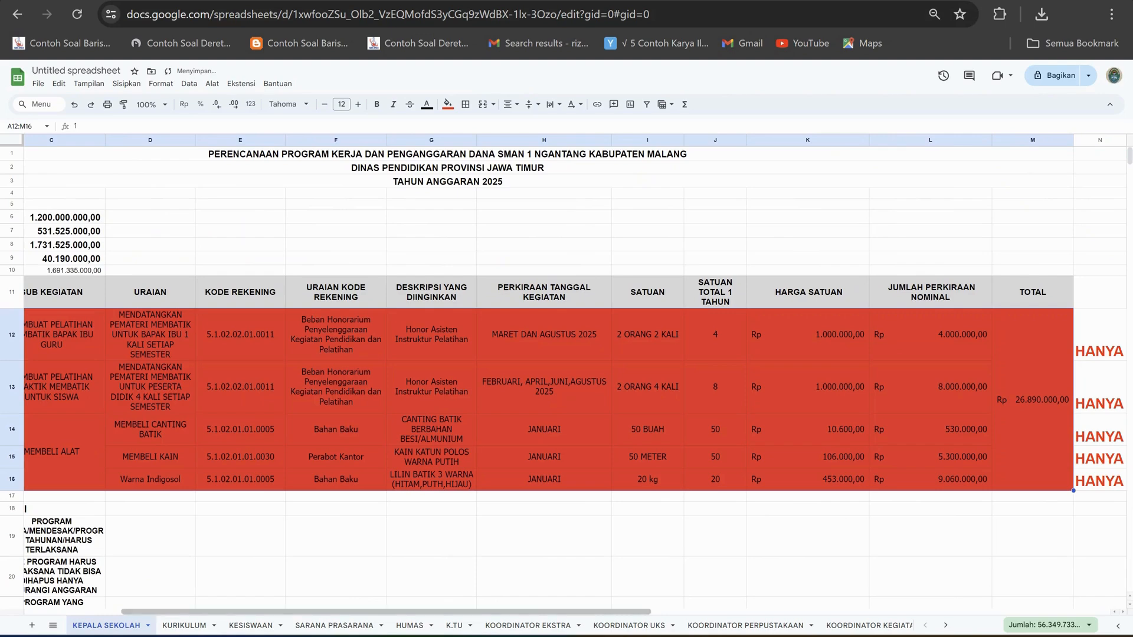
pyautogui.hscroll(-5, 575, 375)
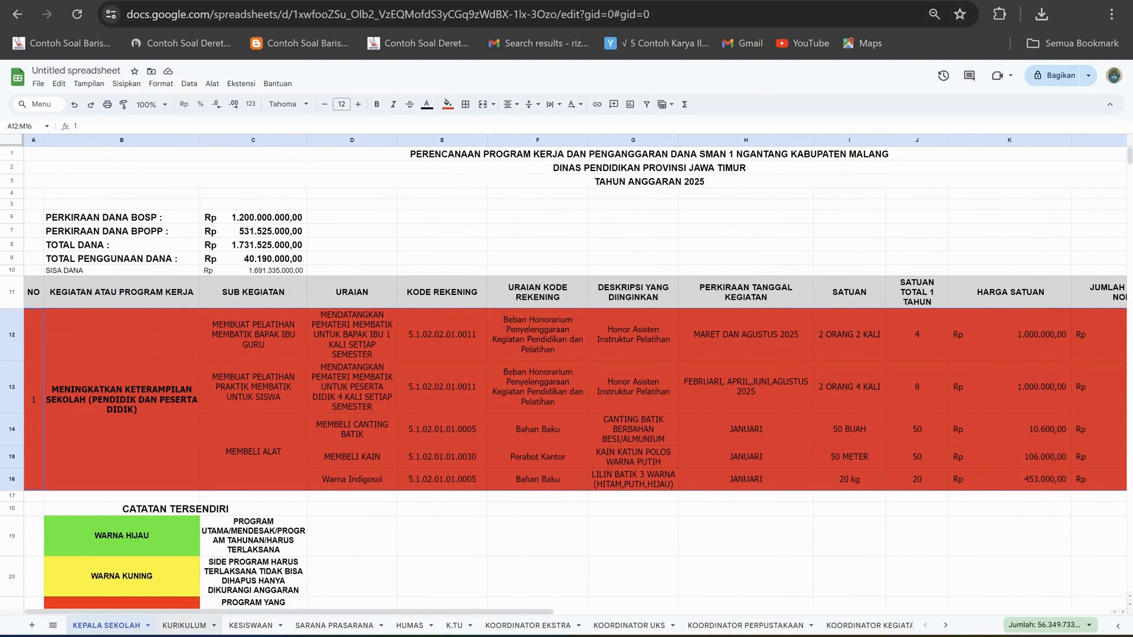
# View the KURIKULUM sheet's empty activity table and colour legend, and return to the KEPALA SEKOLAH sheet.
pyautogui.click(184, 625)
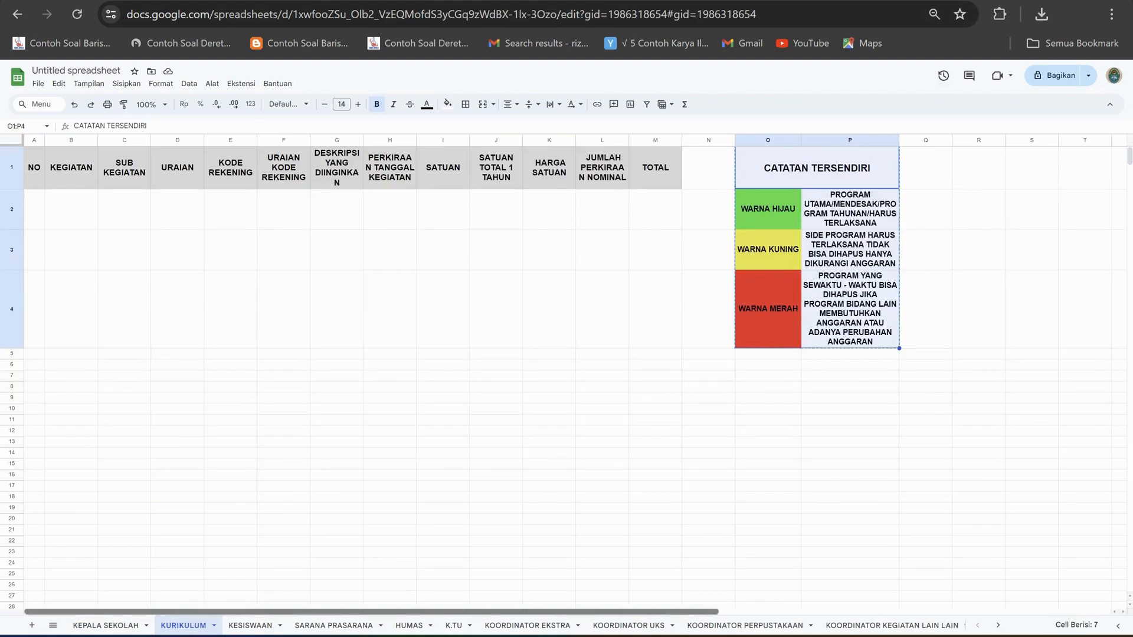
pyautogui.click(106, 625)
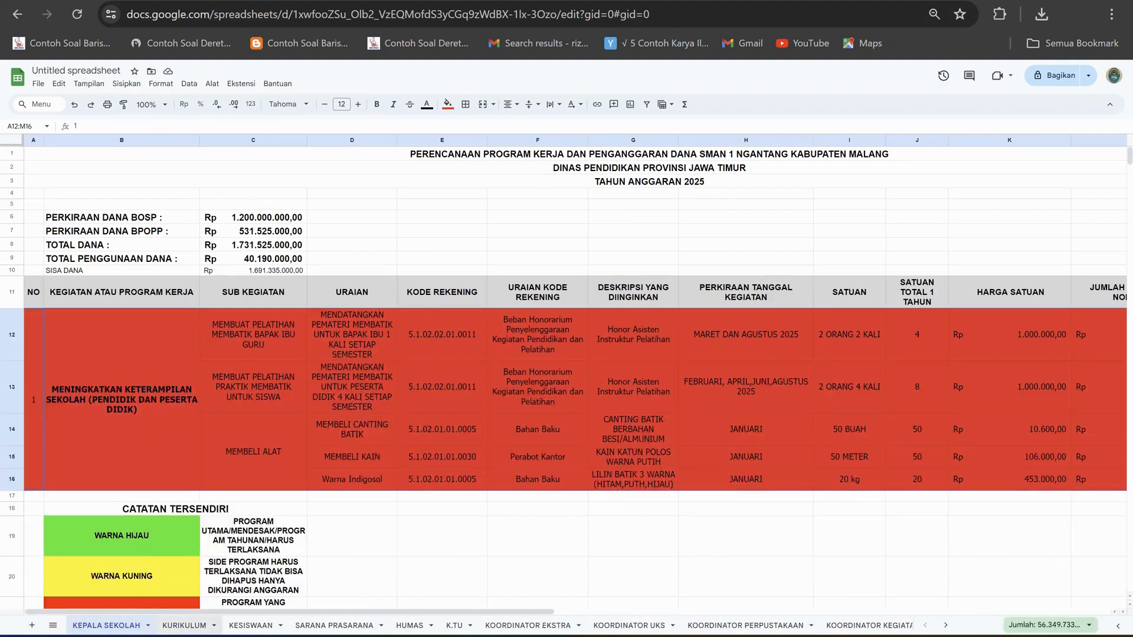
pyautogui.click(185, 625)
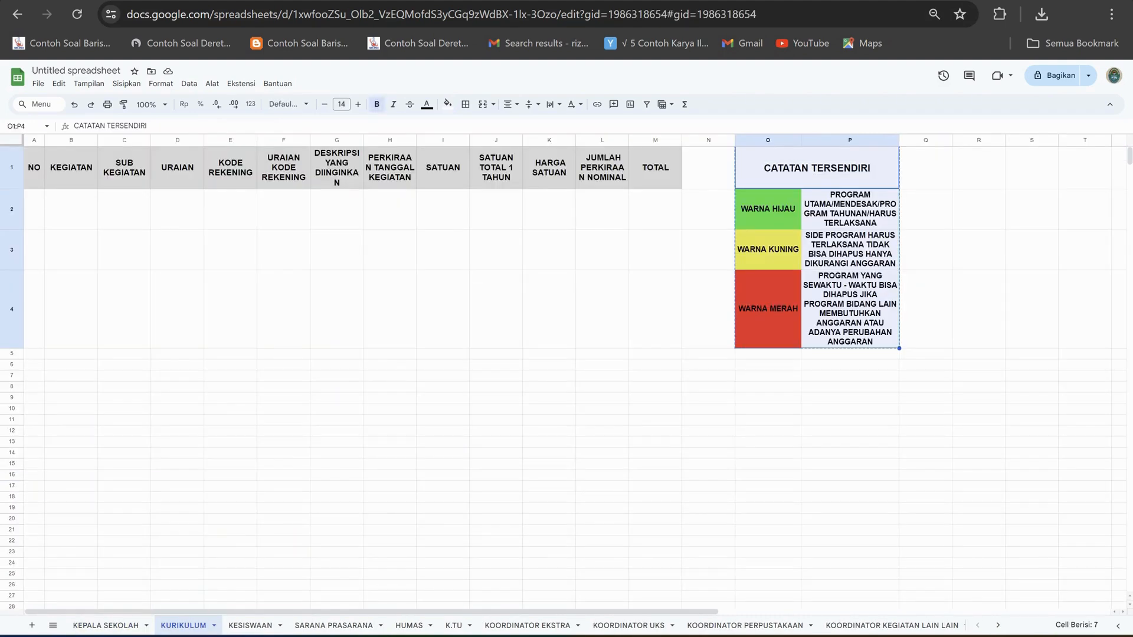
pyautogui.click(106, 626)
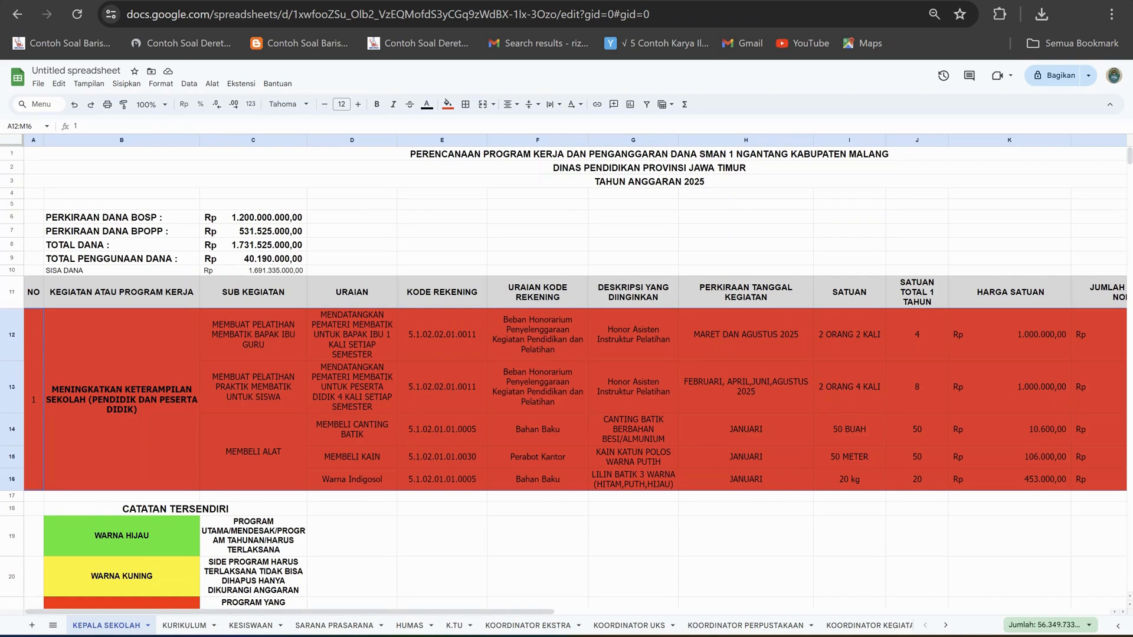
# Fill the programme's rows A12:M16 with green, matching the WARNA HIJAU category in the legend.
pyautogui.hscroll(3, 567, 377)
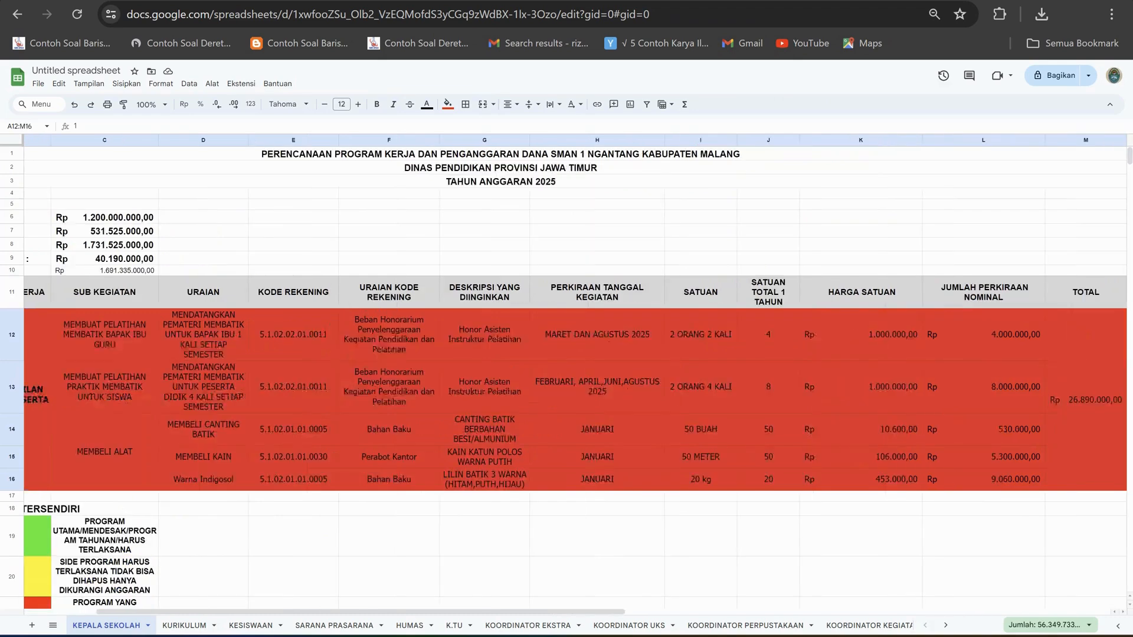
pyautogui.hscroll(2, 567, 377)
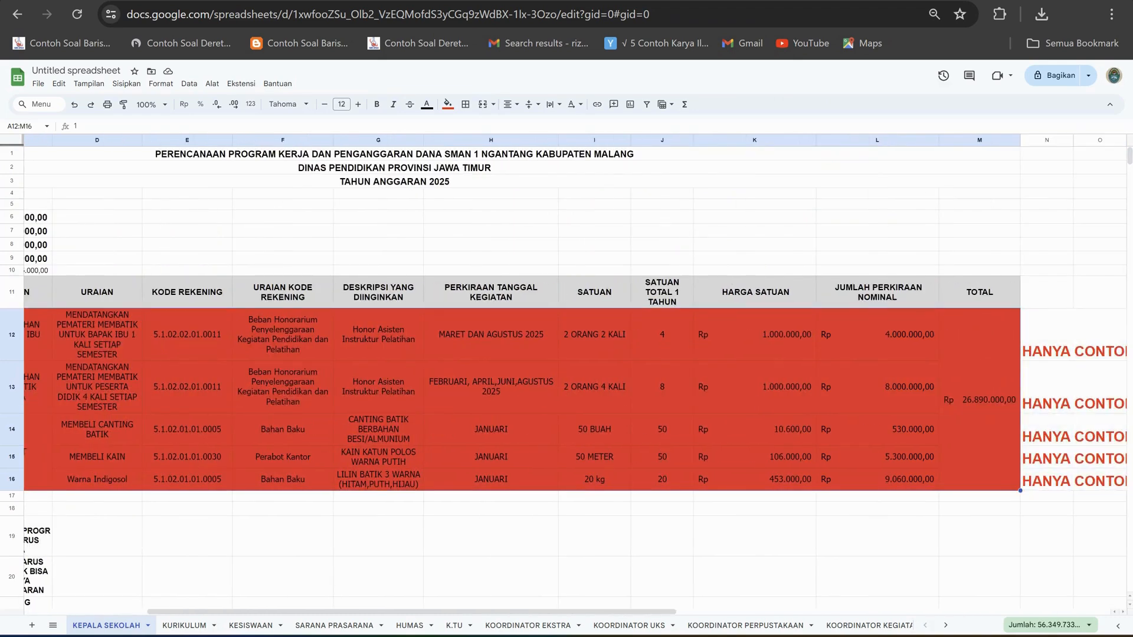
pyautogui.click(448, 104)
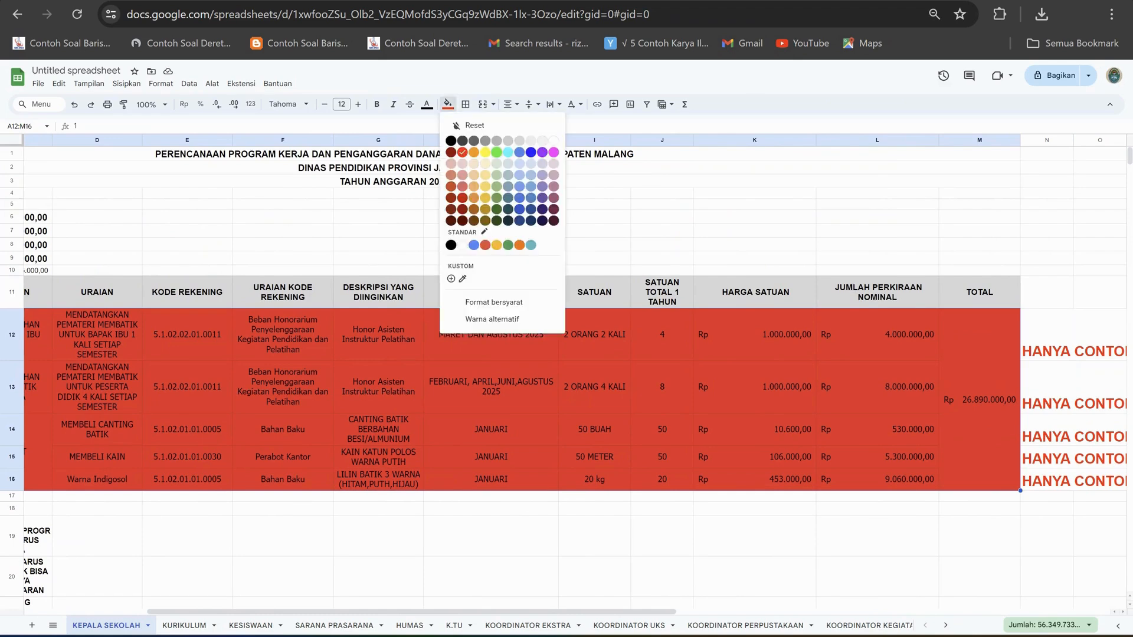
pyautogui.click(496, 152)
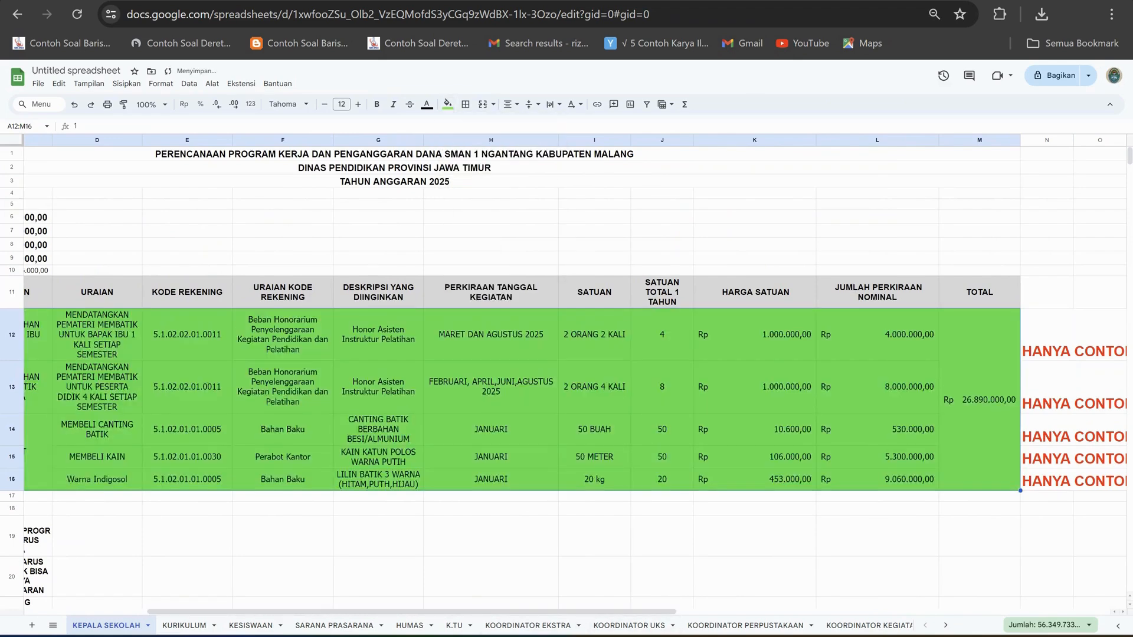
pyautogui.moveTo(620, 612); pyautogui.dragTo(497, 612)
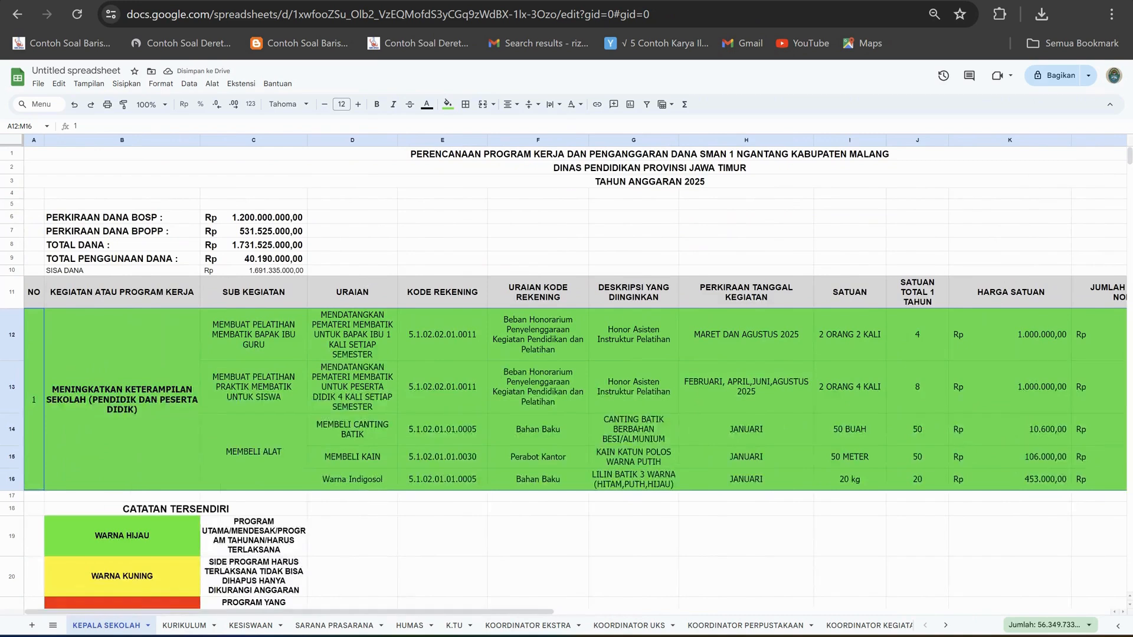
# Review the programme's number, name, sub-activities and purchase details across rows 12 to 16.
pyautogui.click(34, 400)
pyautogui.click(122, 400)
pyautogui.click(254, 387)
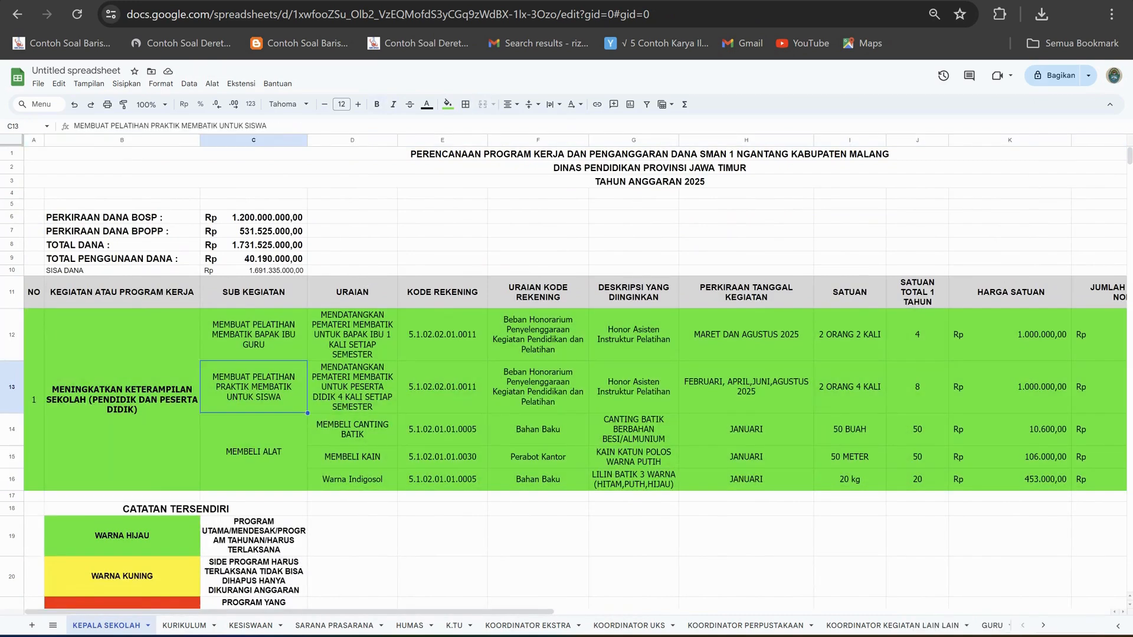
pyautogui.click(538, 335)
pyautogui.click(633, 335)
pyautogui.click(746, 430)
pyautogui.click(633, 457)
pyautogui.moveTo(442, 458); pyautogui.dragTo(366, 434)
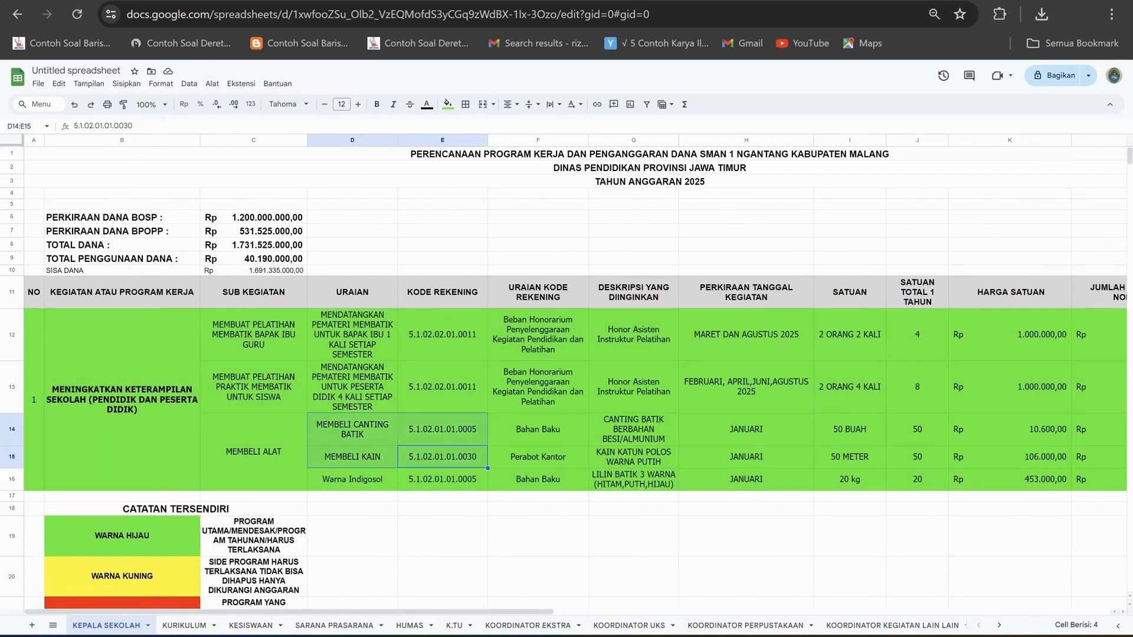
pyautogui.click(254, 387)
pyautogui.click(122, 399)
pyautogui.click(34, 399)
pyautogui.click(122, 400)
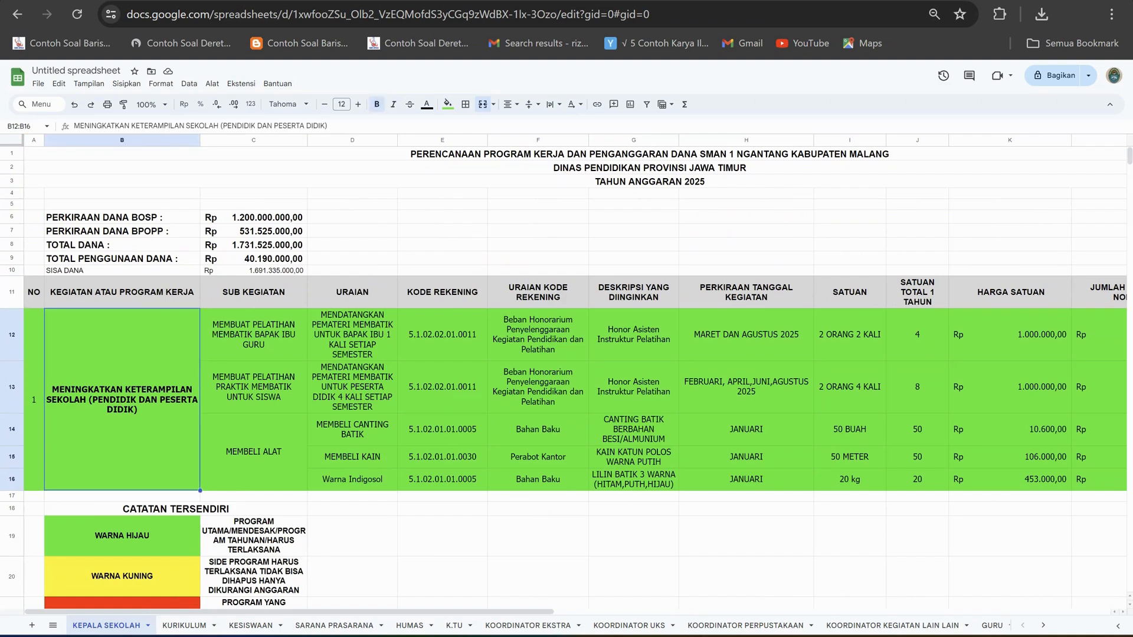
# Examine the teacher training entries in row 12 from URAIAN to the estimated nominal, including the nominal formula in L13.
pyautogui.click(352, 335)
pyautogui.click(443, 335)
pyautogui.click(538, 335)
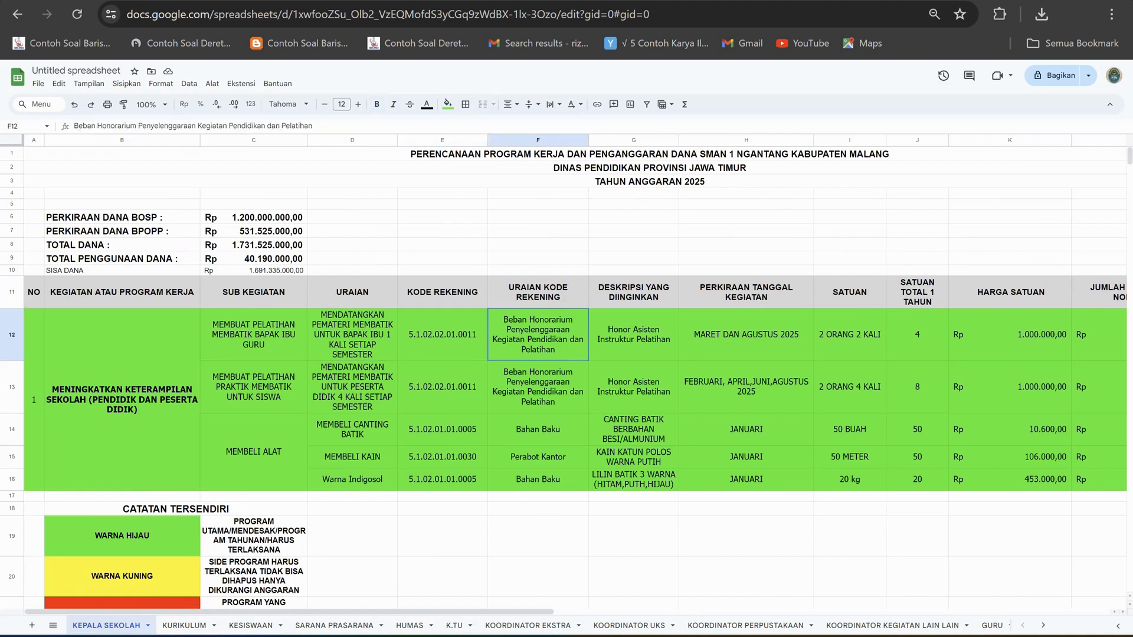
pyautogui.click(634, 335)
pyautogui.click(747, 335)
pyautogui.click(850, 335)
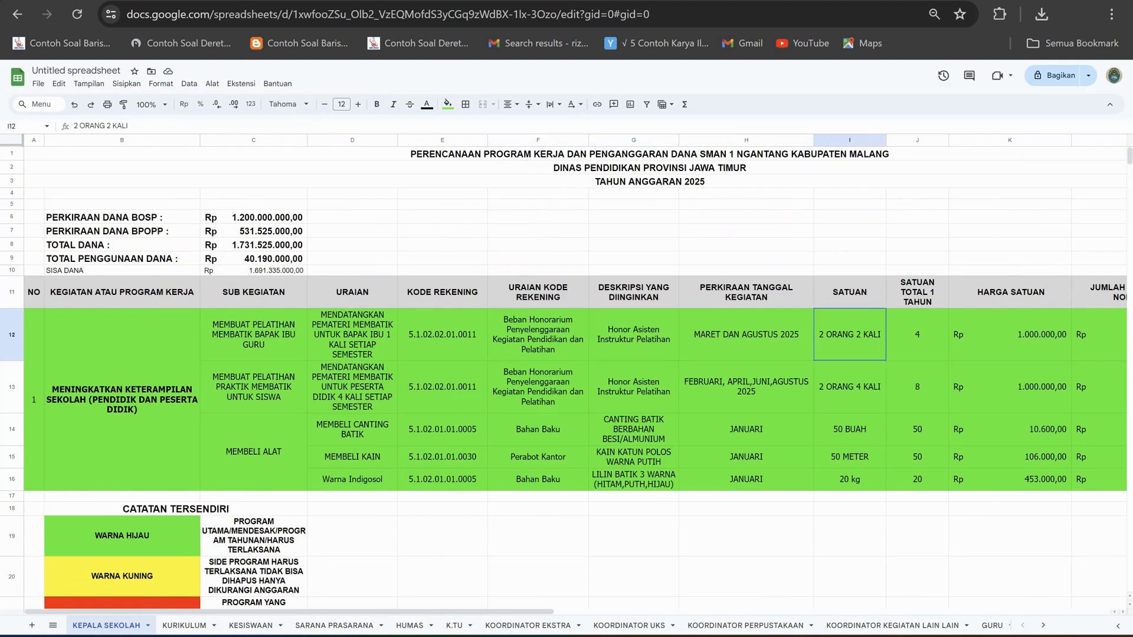
pyautogui.click(918, 335)
pyautogui.click(1010, 334)
pyautogui.click(1100, 335)
pyautogui.click(1100, 387)
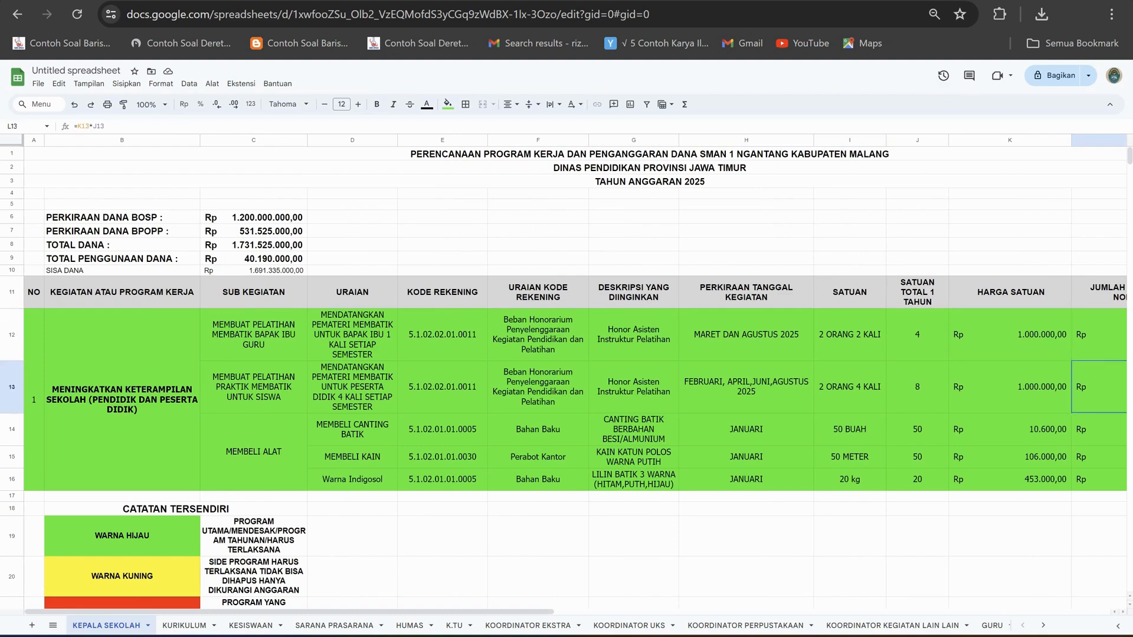
# Examine the student training entries in row 13 back to the programme number, and review the CATATAN TERSENDIRI colour legend.
pyautogui.click(1010, 387)
pyautogui.click(918, 387)
pyautogui.click(850, 387)
pyautogui.moveTo(850, 388); pyautogui.dragTo(747, 387)
pyautogui.click(634, 387)
pyautogui.click(443, 387)
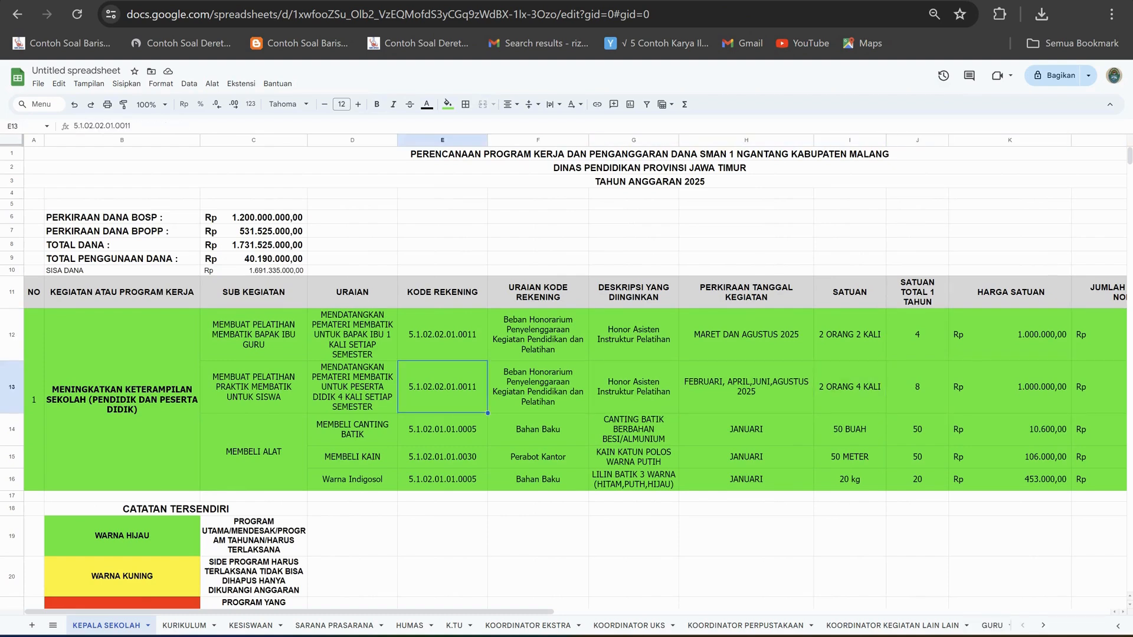
pyautogui.click(254, 387)
pyautogui.click(122, 390)
pyautogui.click(34, 400)
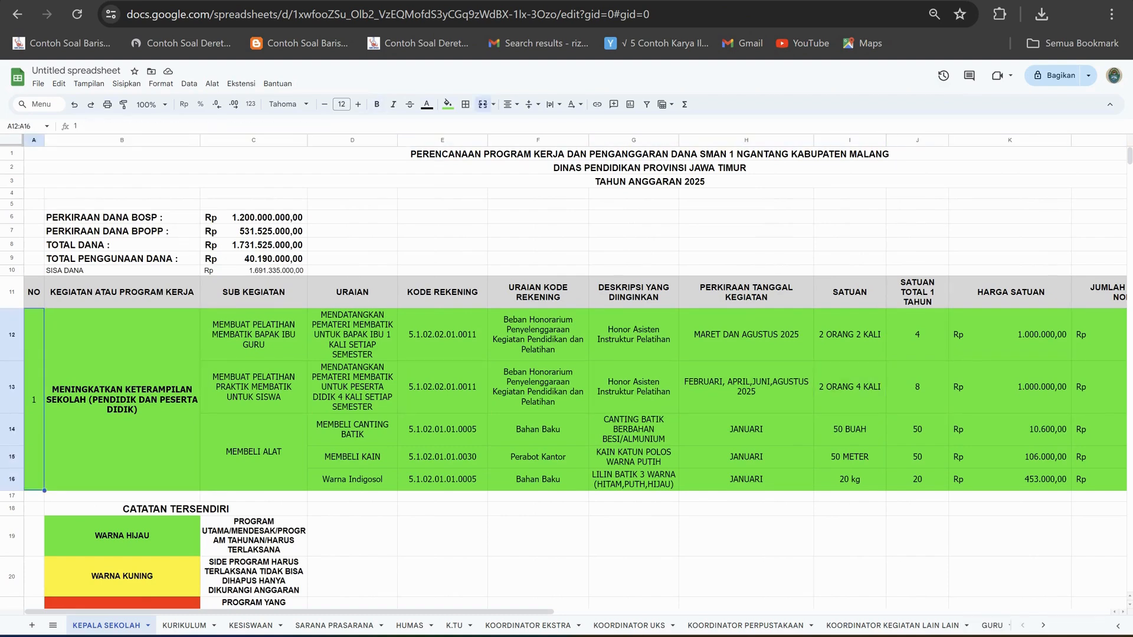
pyautogui.scroll(-2, 566, 378)
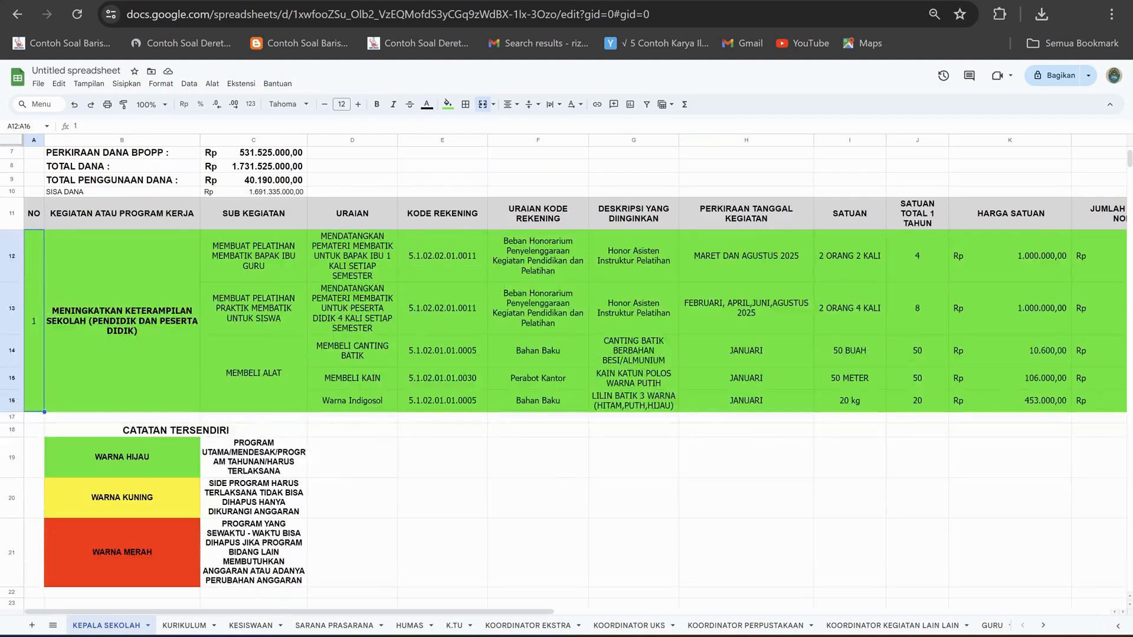
pyautogui.scroll(-2, 566, 378)
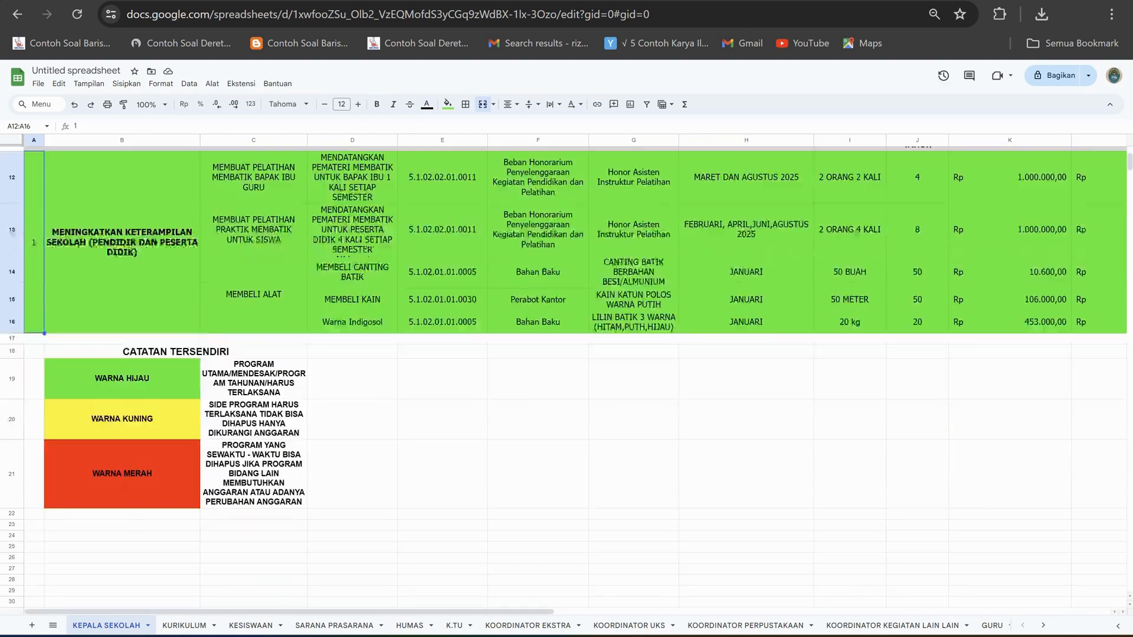
# Look through the departmental sheets from KURIKULUM to KOORDINATOR PERPUSTAKAAN, and return to the KEPALA SEKOLAH sheet.
pyautogui.scroll(-2, 567, 377)
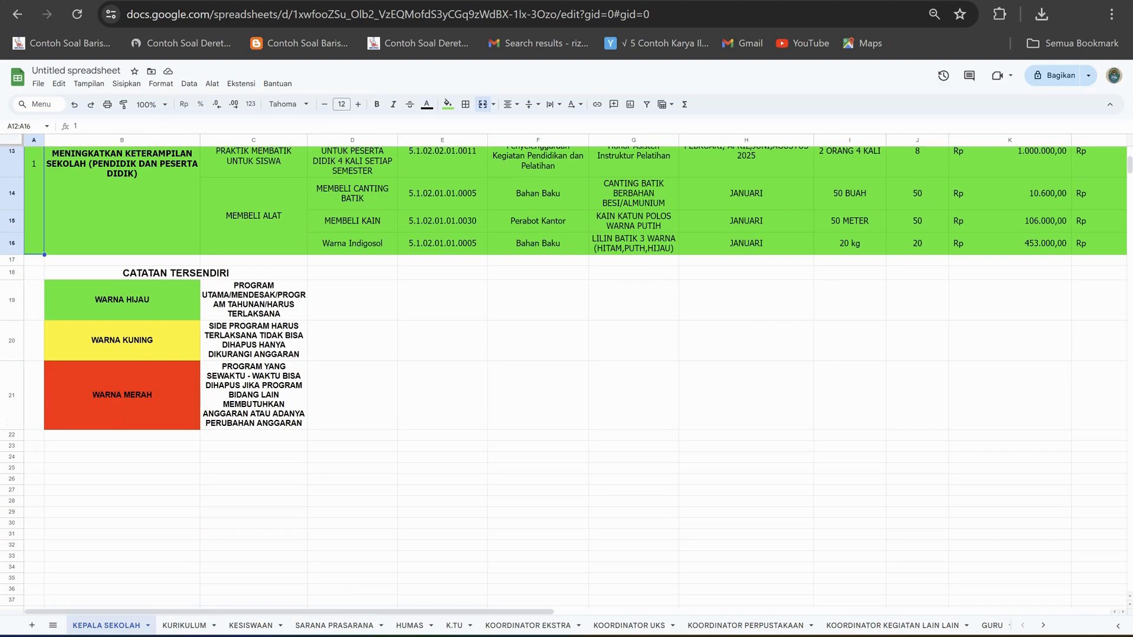
pyautogui.click(184, 625)
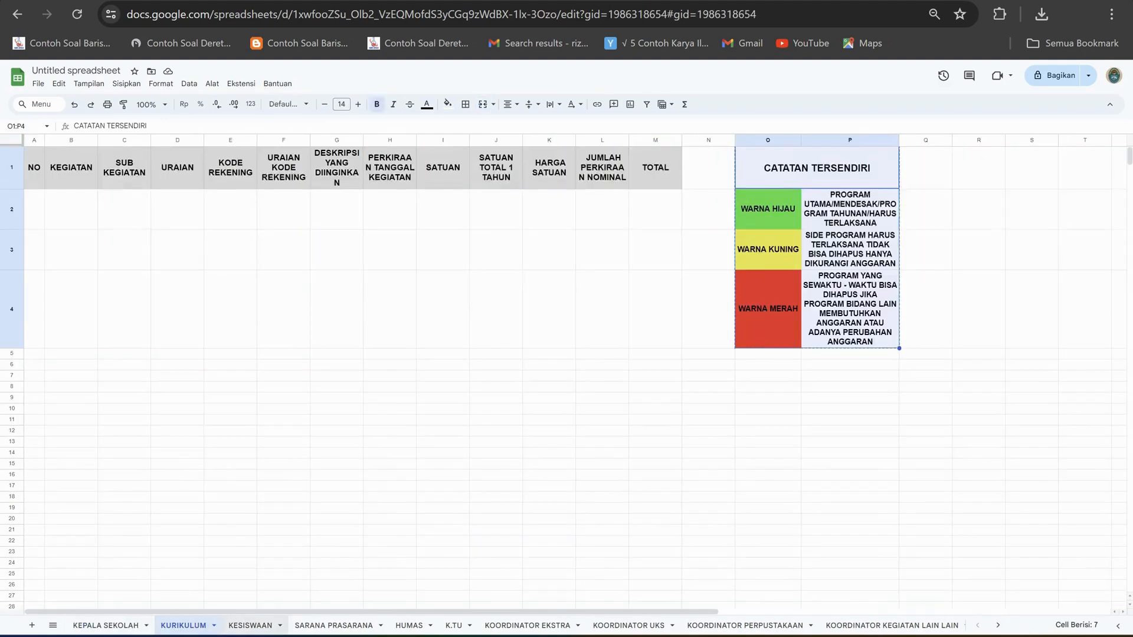
pyautogui.click(251, 626)
pyautogui.click(335, 625)
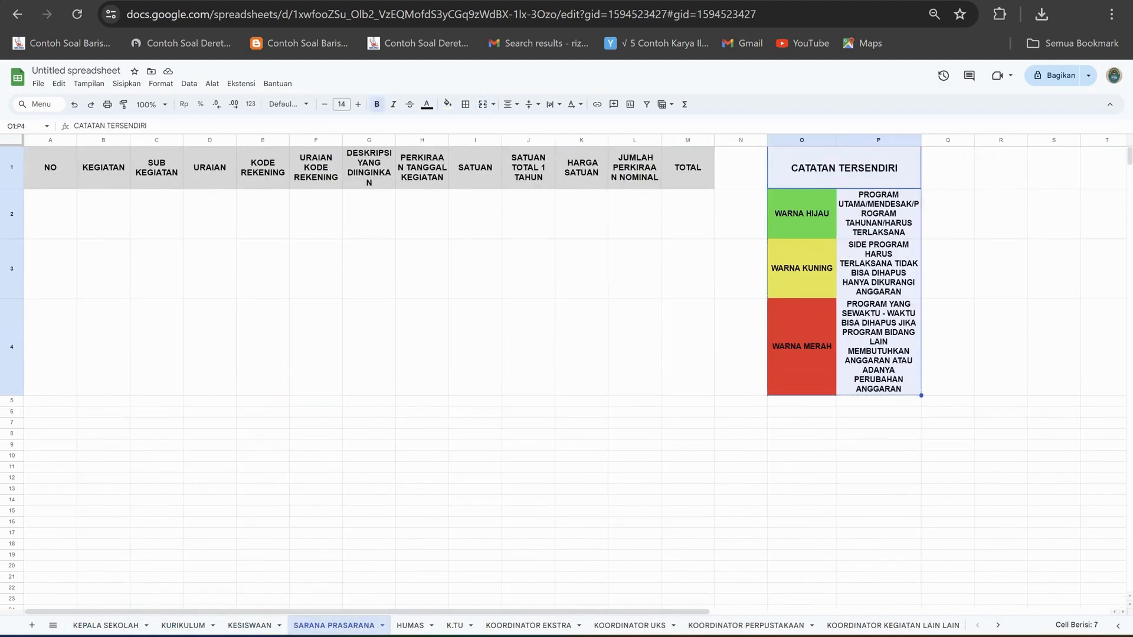
pyautogui.click(528, 625)
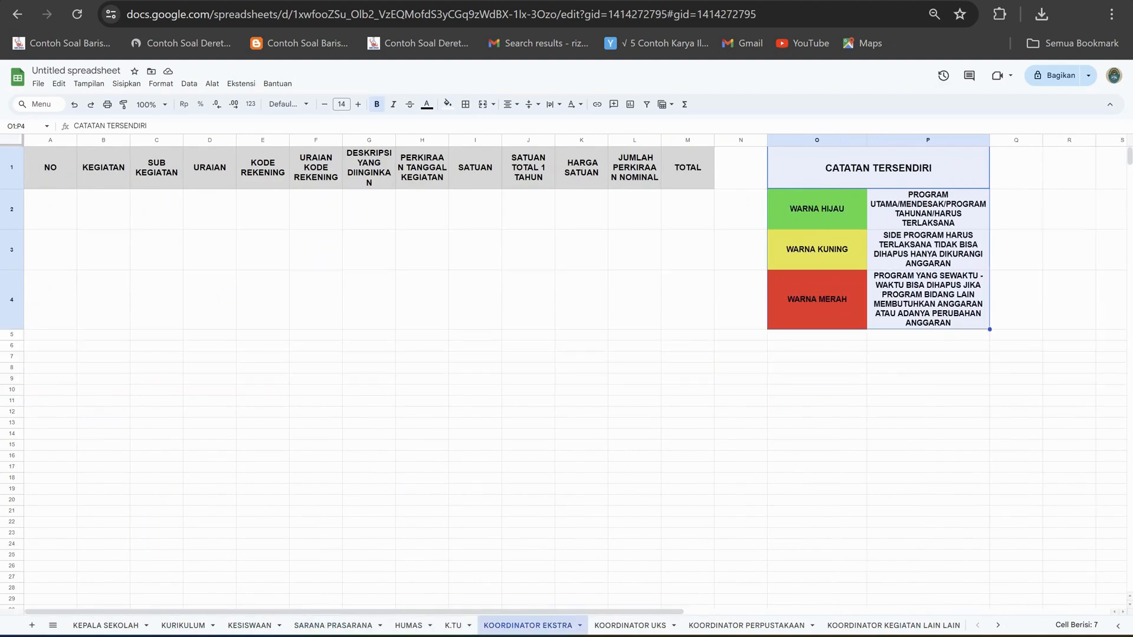
pyautogui.click(629, 626)
pyautogui.click(746, 626)
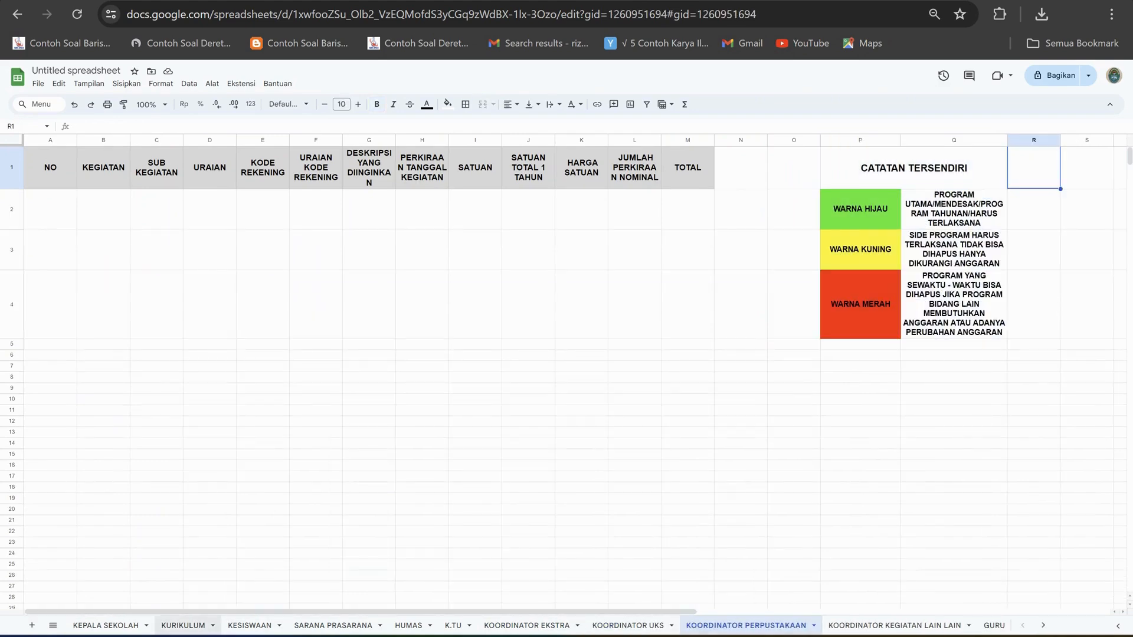
pyautogui.click(107, 625)
# Enter the note "BOLEH 50% DARI DANA BOS UNTUK HONOR GTT/PTT" in D6, beside the BOSP fund estimate.
pyautogui.scroll(3, 576, 378)
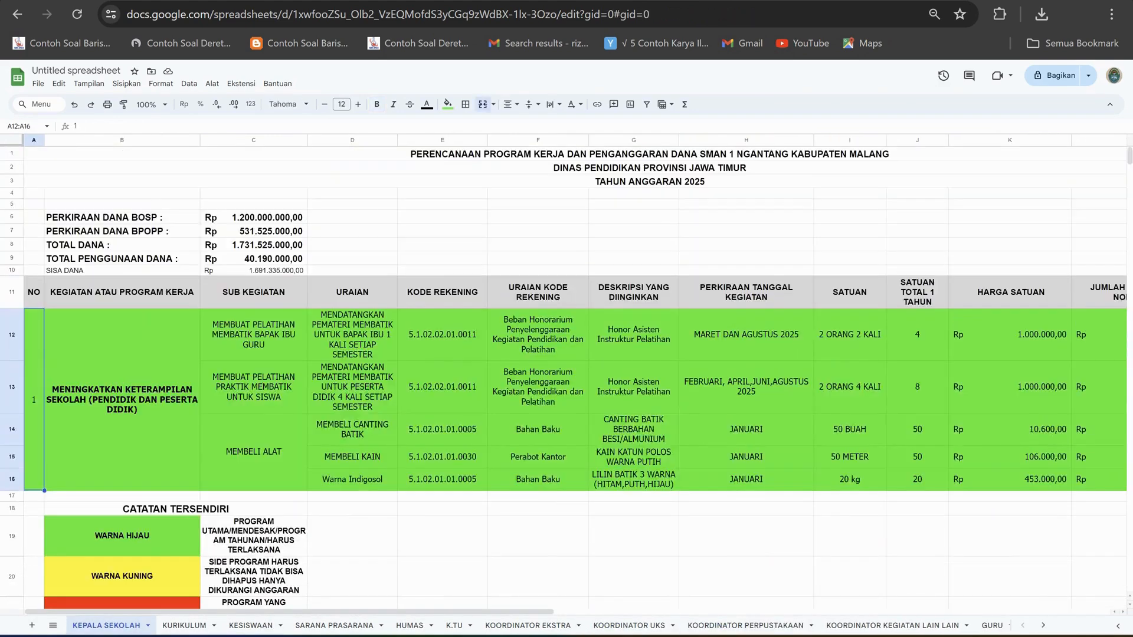
pyautogui.click(253, 217)
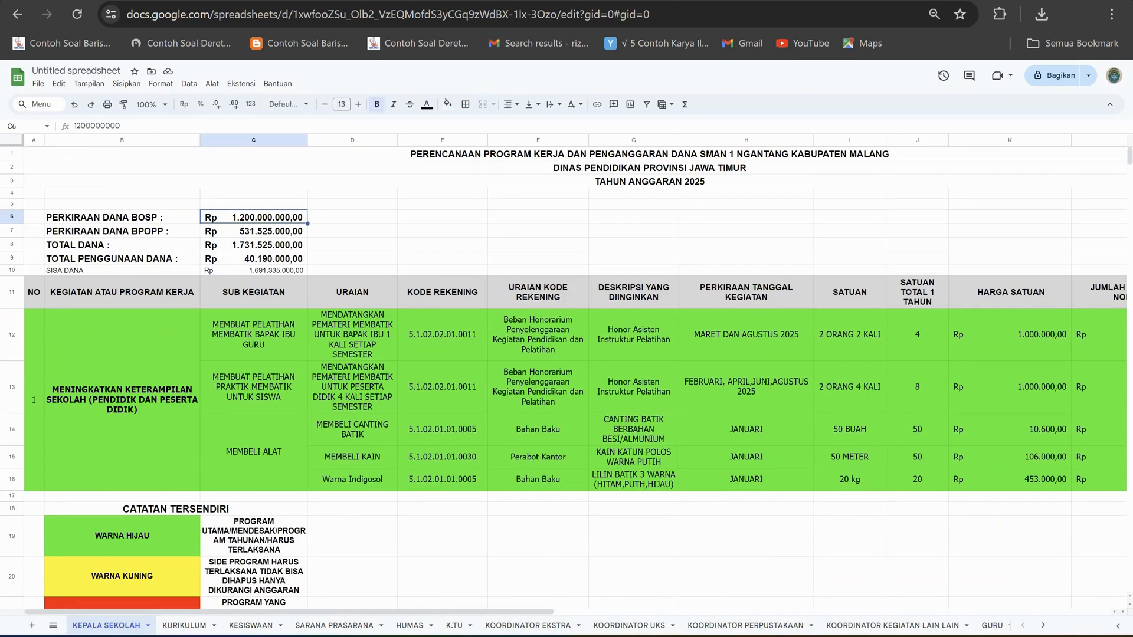
pyautogui.click(352, 218)
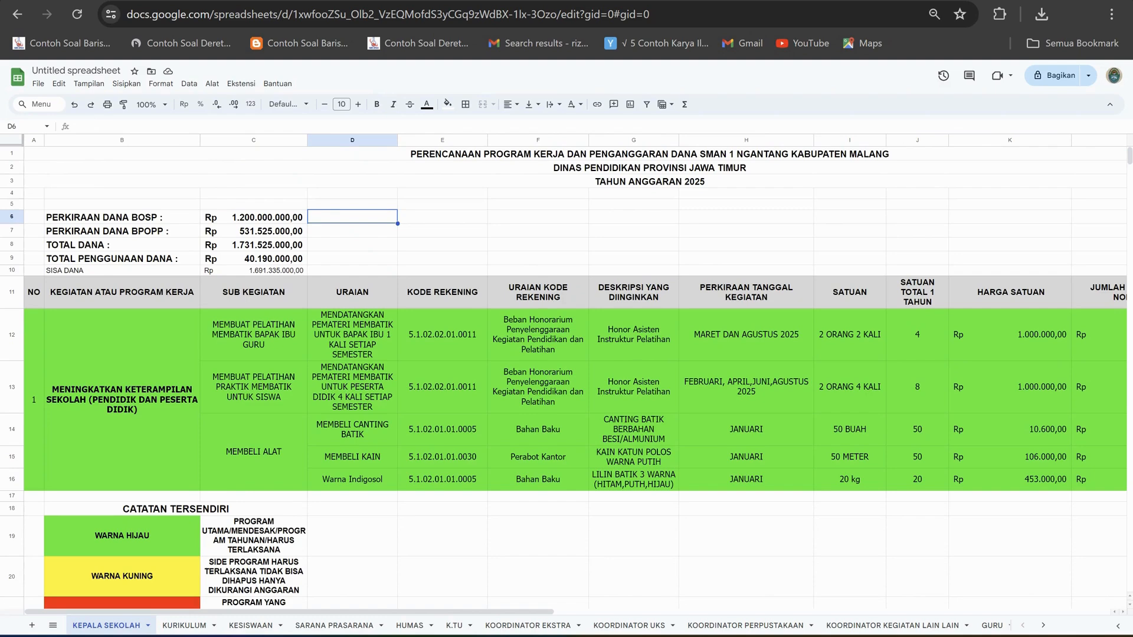
pyautogui.write('BOL')
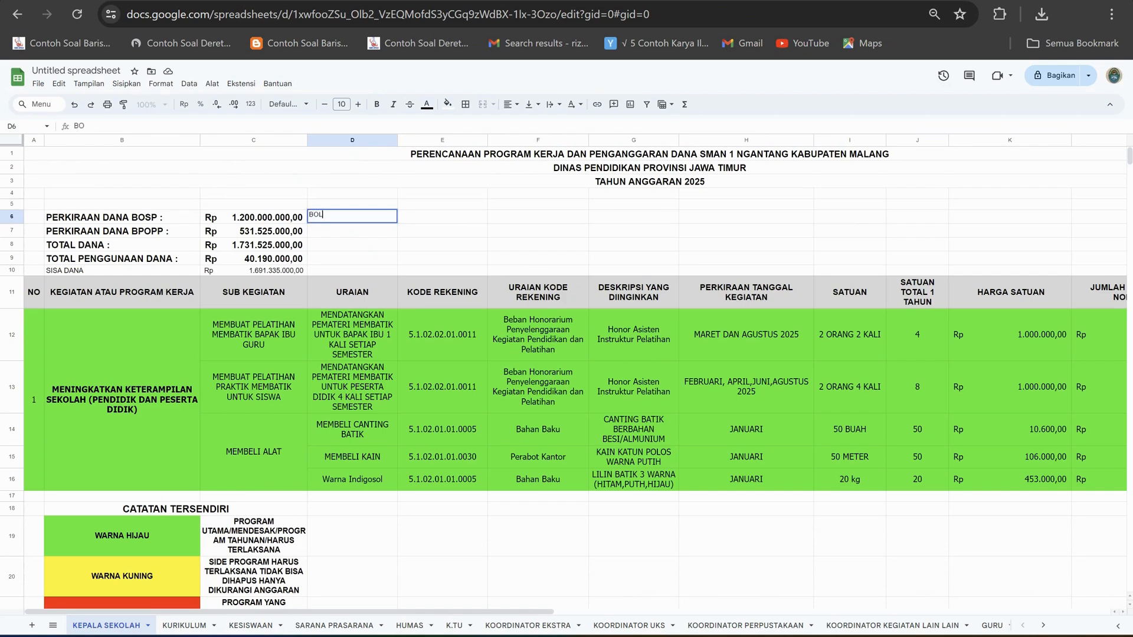
pyautogui.write('EH 50% DARI DANA BO')
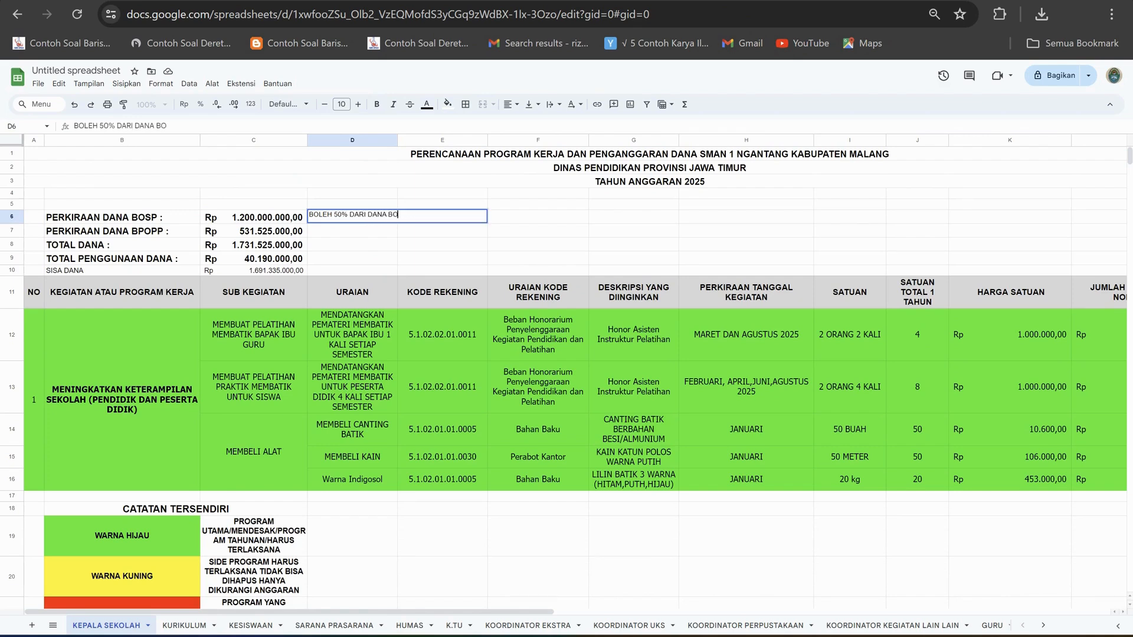
pyautogui.write('S UNTUK HONOR GTT')
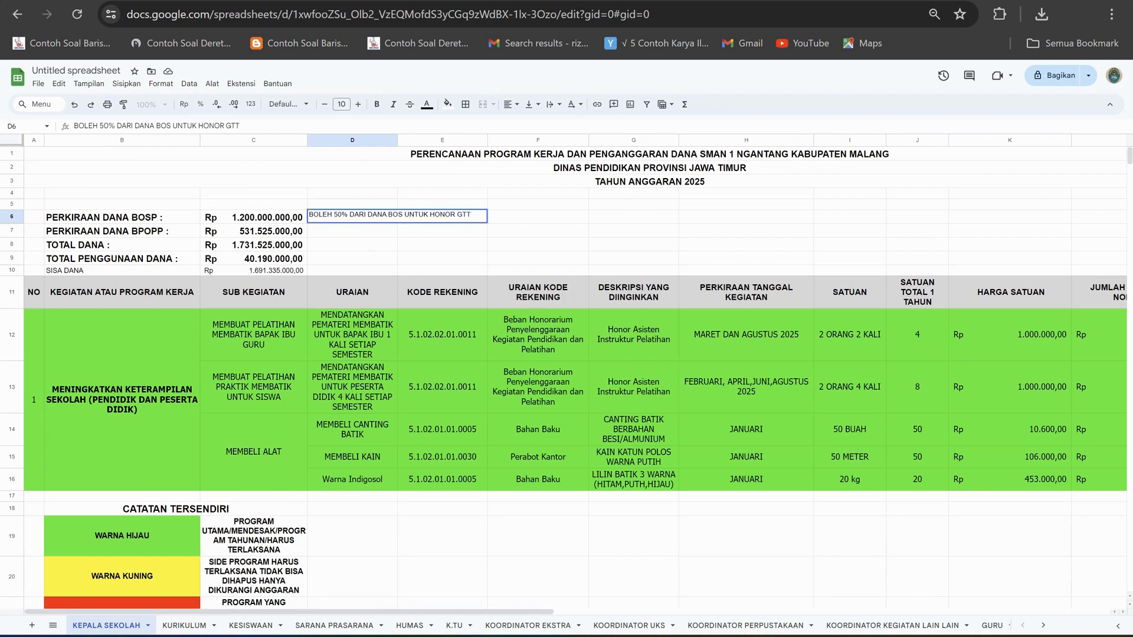
pyautogui.write('/PTT')
pyautogui.click(538, 216)
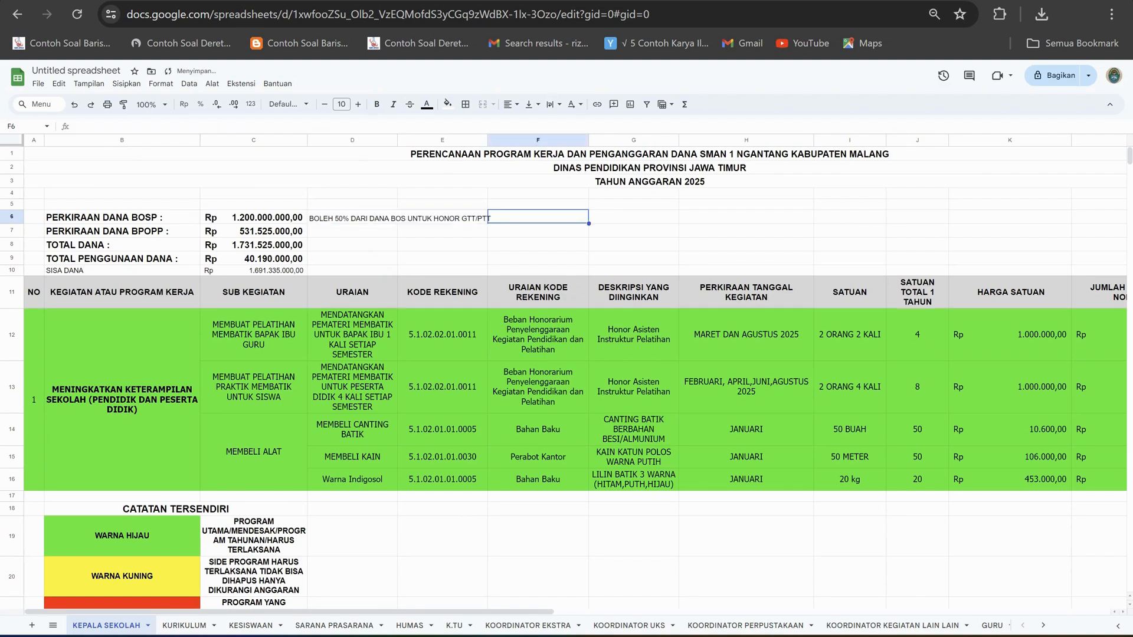
# Review the honorarium note in D6 against the BOSP fund estimate in C6.
pyautogui.click(353, 217)
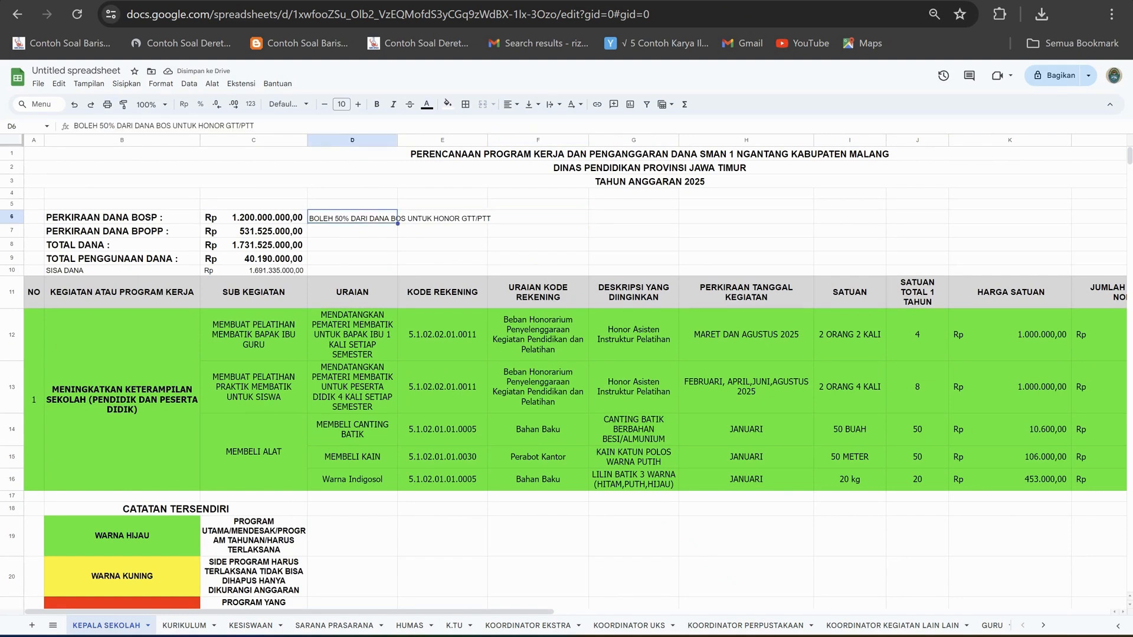
pyautogui.click(253, 218)
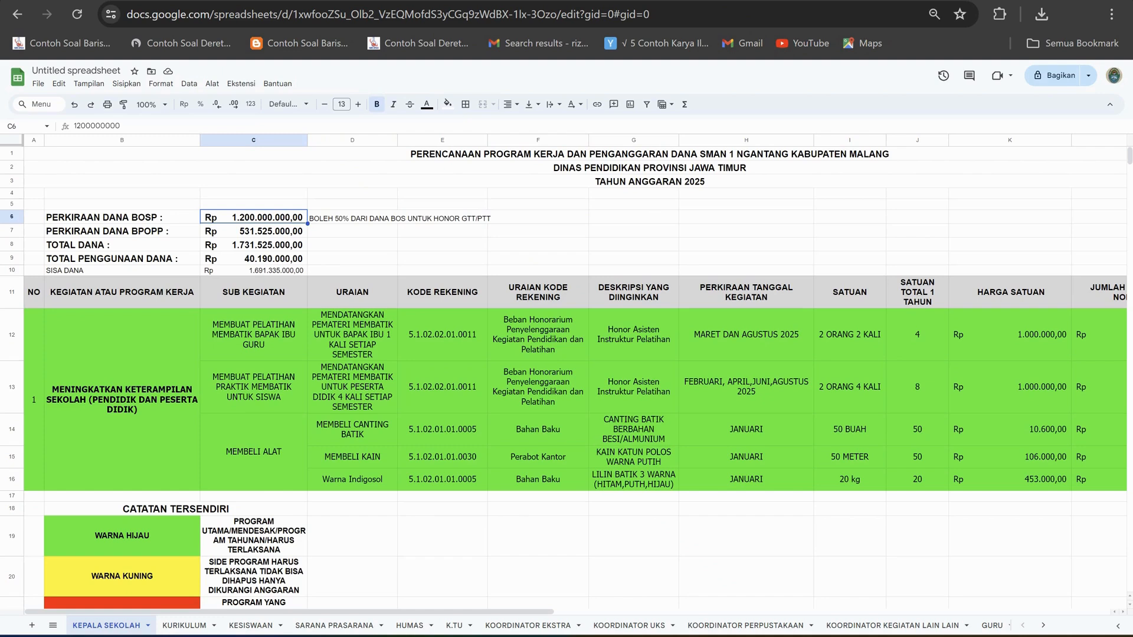
pyautogui.click(352, 217)
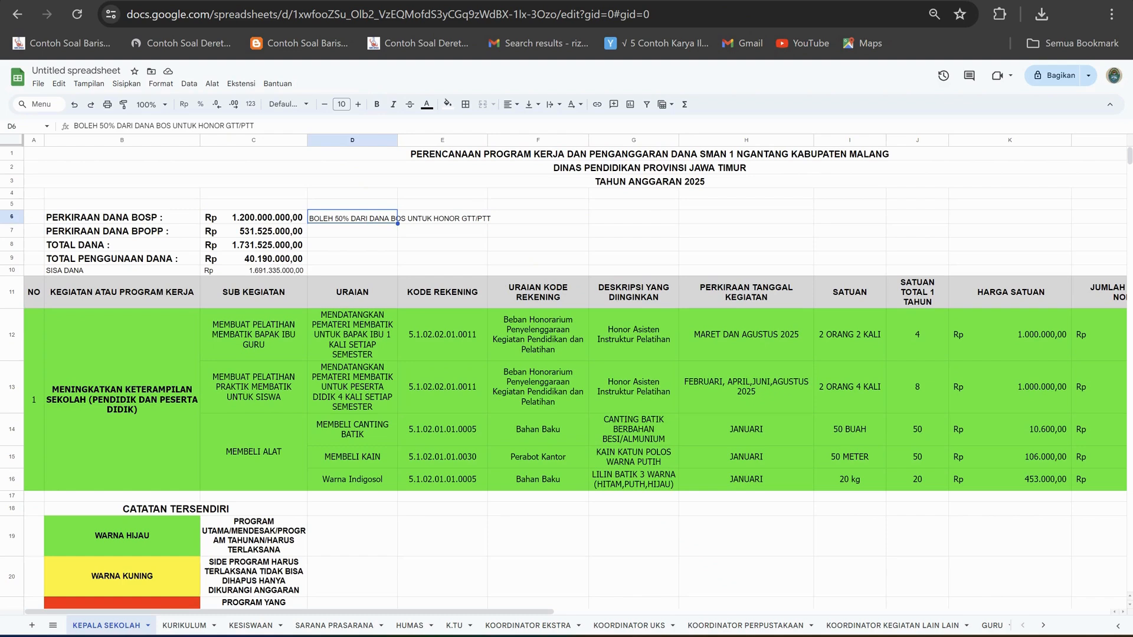
pyautogui.click(442, 231)
pyautogui.click(353, 217)
pyautogui.click(443, 232)
pyautogui.click(352, 231)
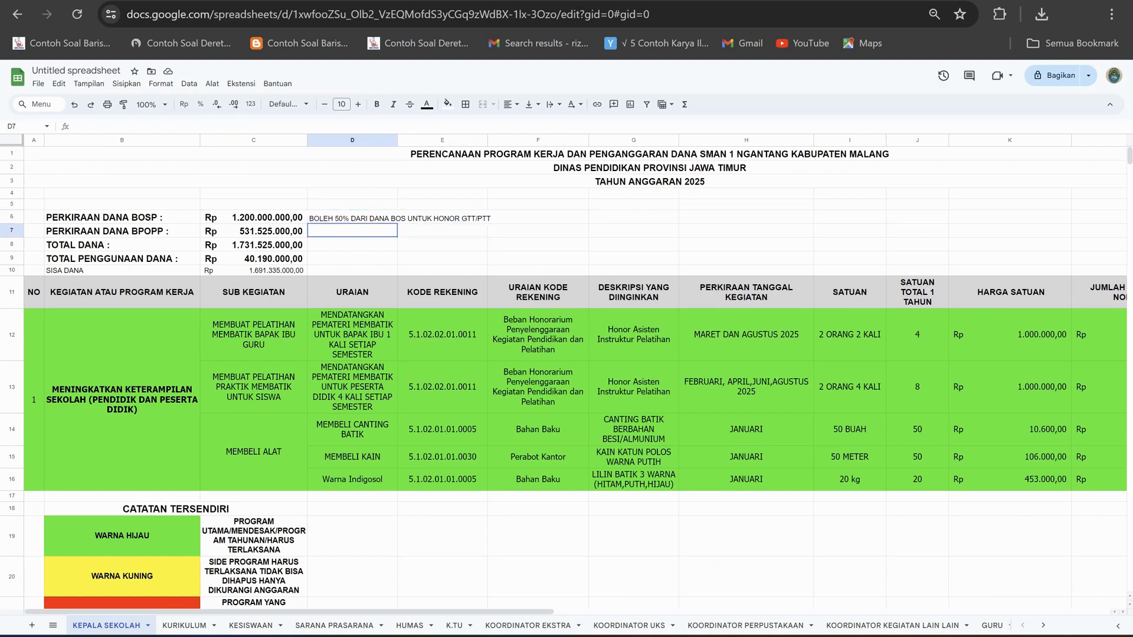
pyautogui.click(352, 217)
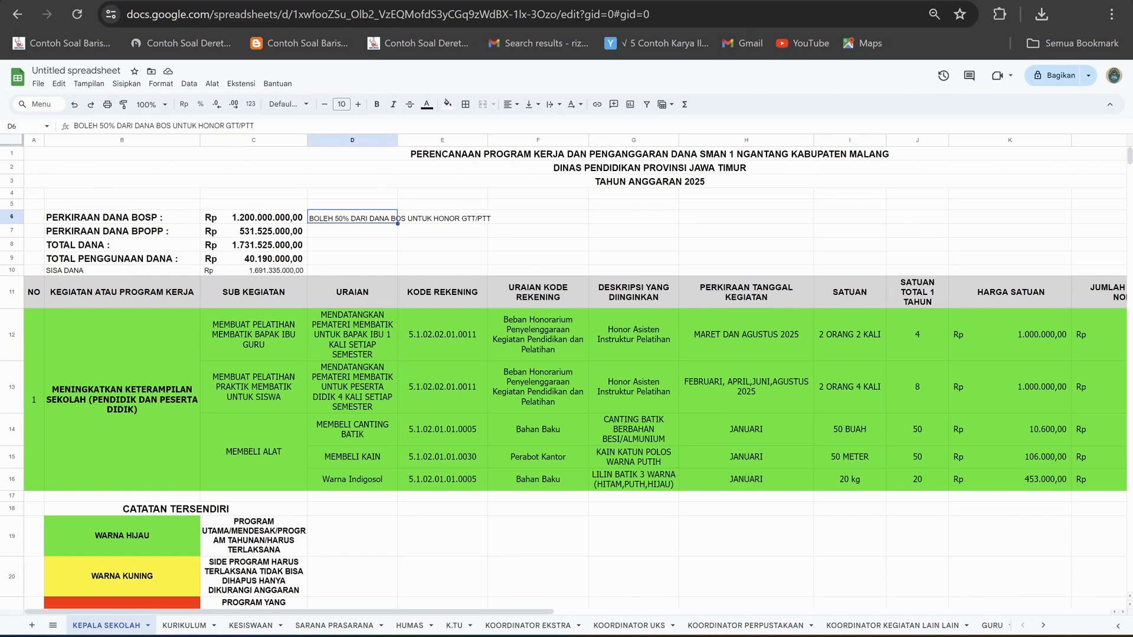
# Examine the example programme's nominal and total columns, the colour legend and the BOSP estimate in C6.
pyautogui.hscroll(5, 567, 378)
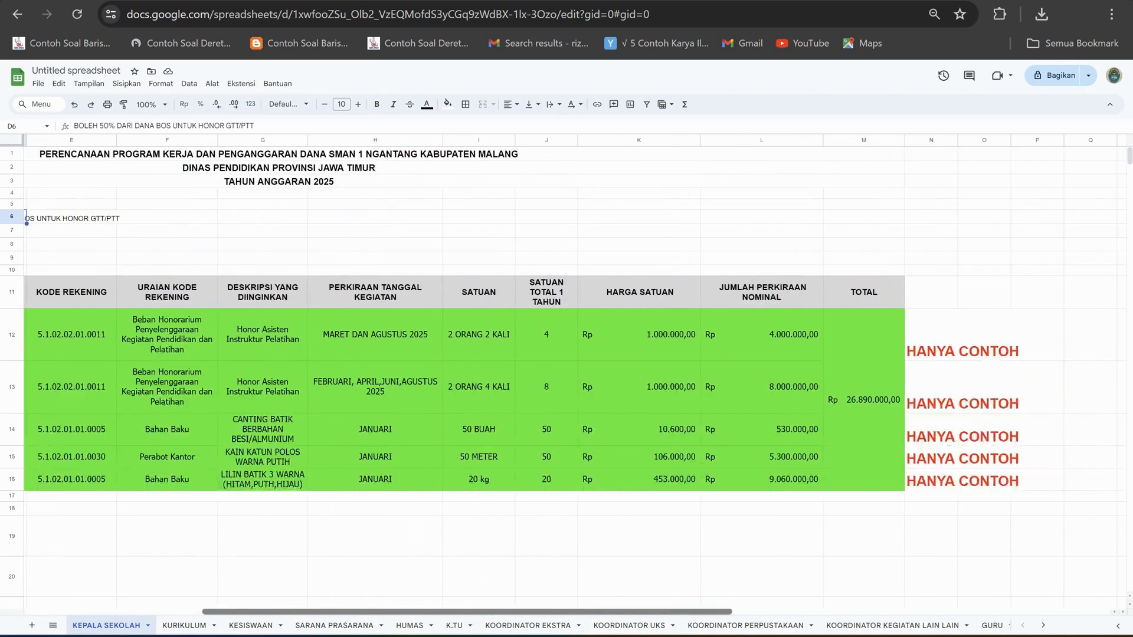
pyautogui.hscroll(-5, 567, 378)
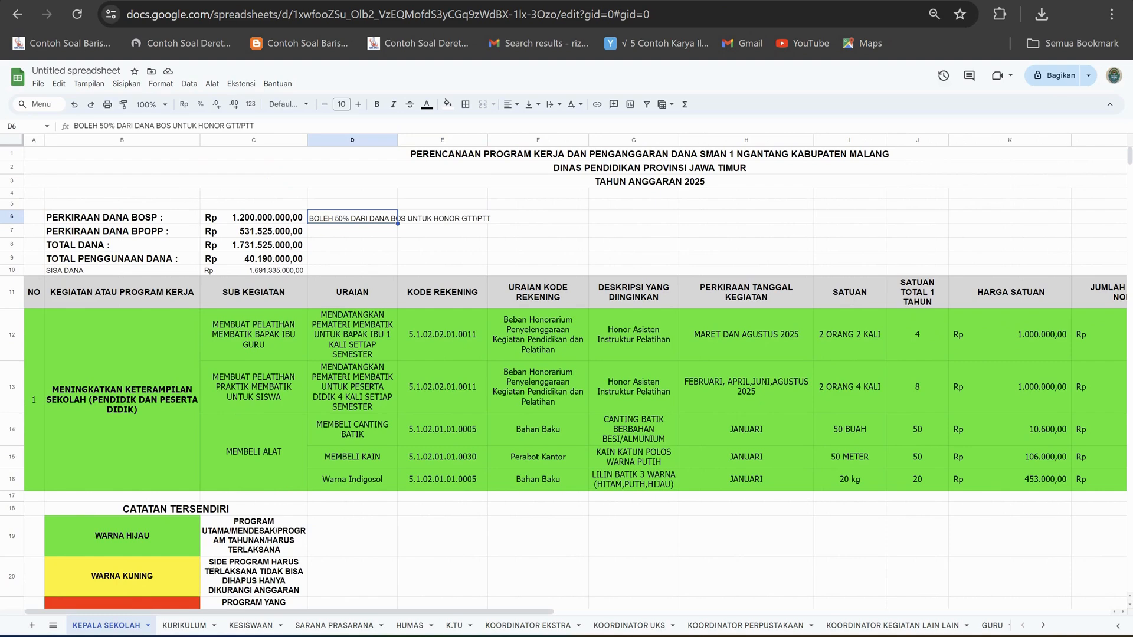
pyautogui.scroll(-2, 567, 371)
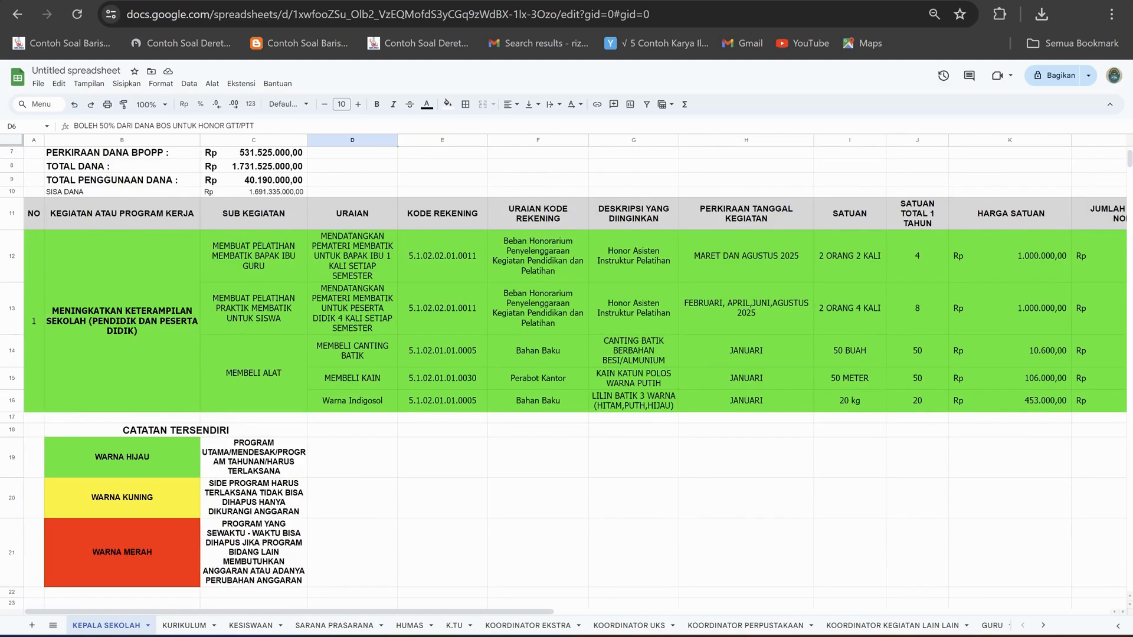
pyautogui.scroll(2, 567, 372)
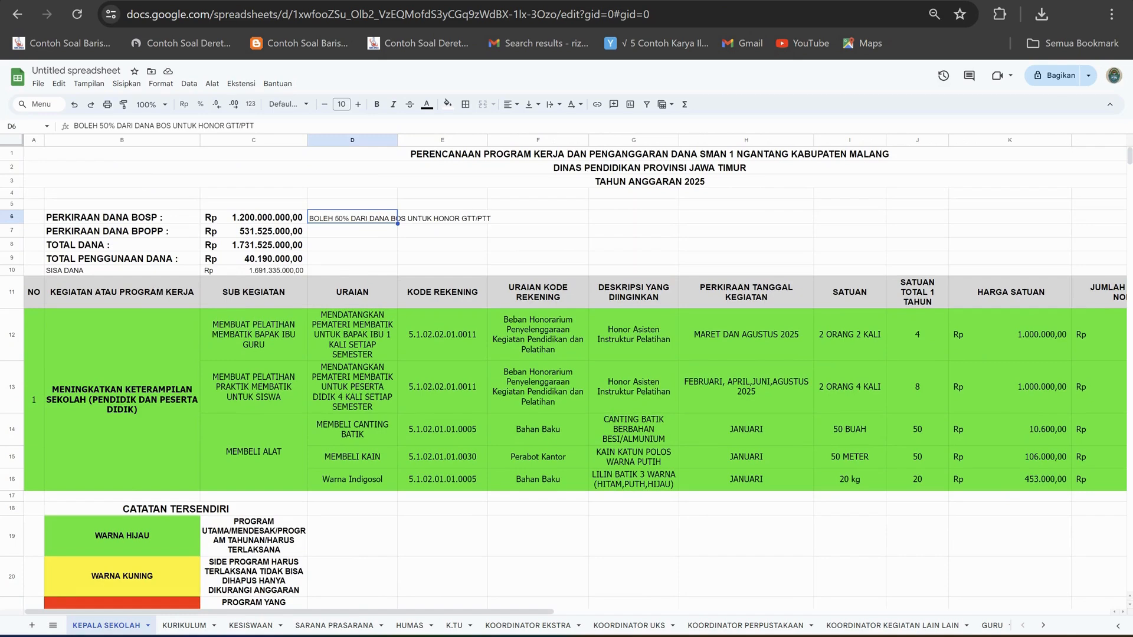
pyautogui.click(442, 230)
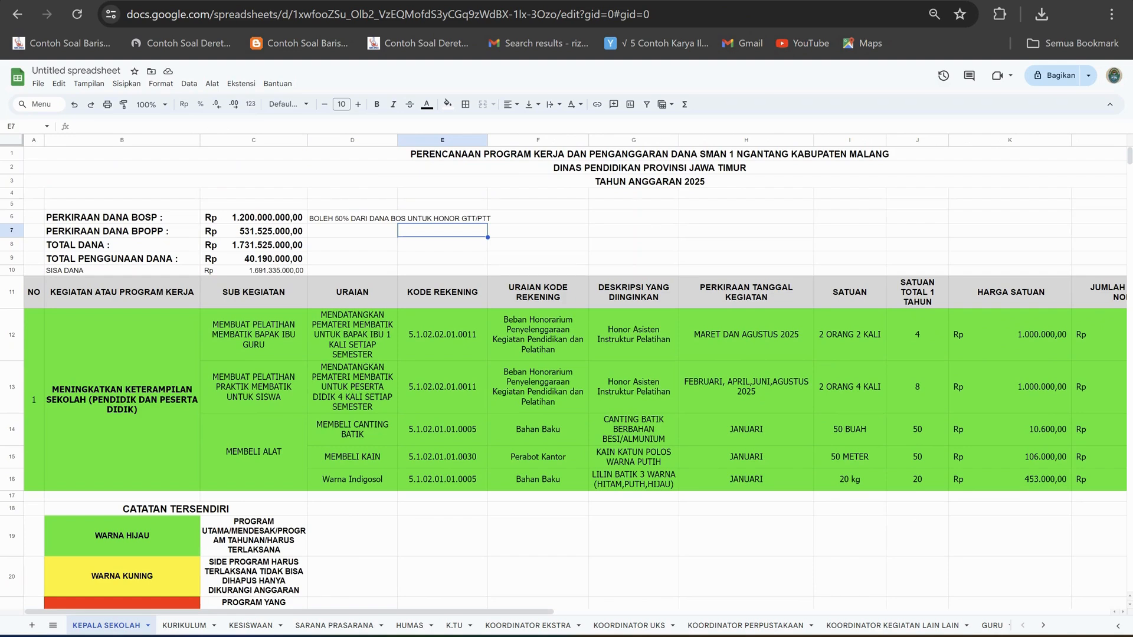
pyautogui.click(254, 217)
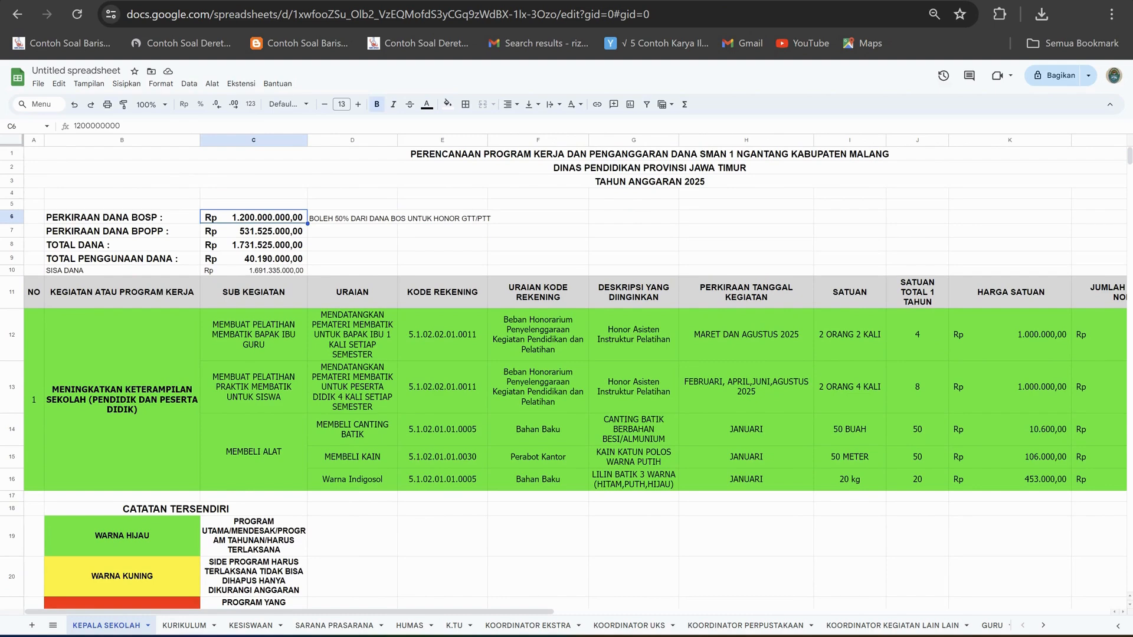
pyautogui.hscroll(5, 575, 376)
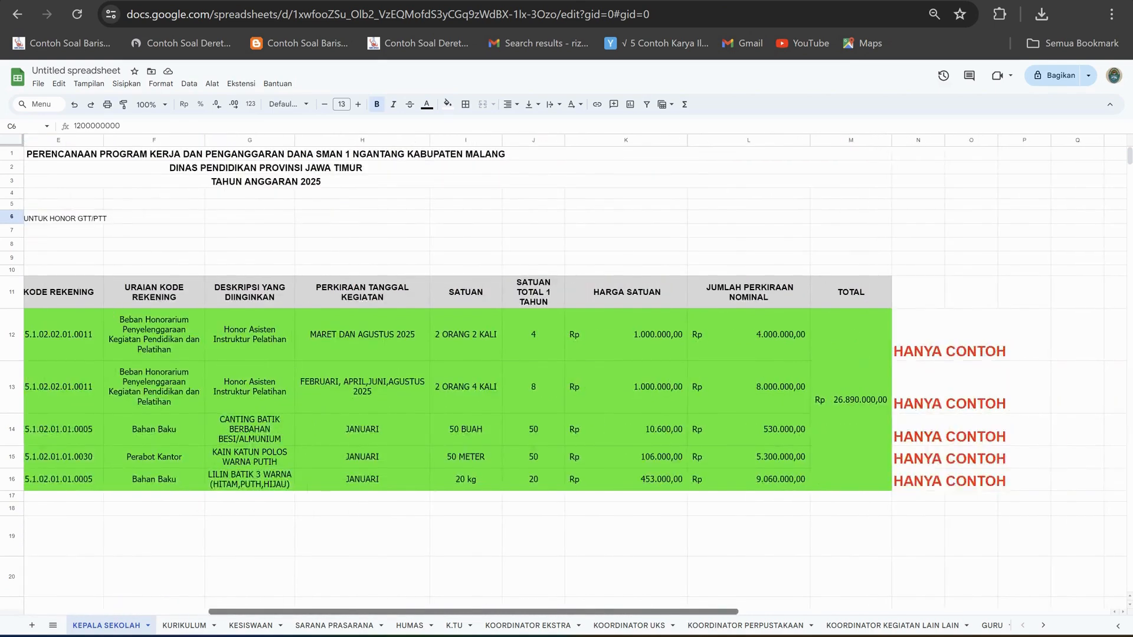
pyautogui.hscroll(-5, 576, 375)
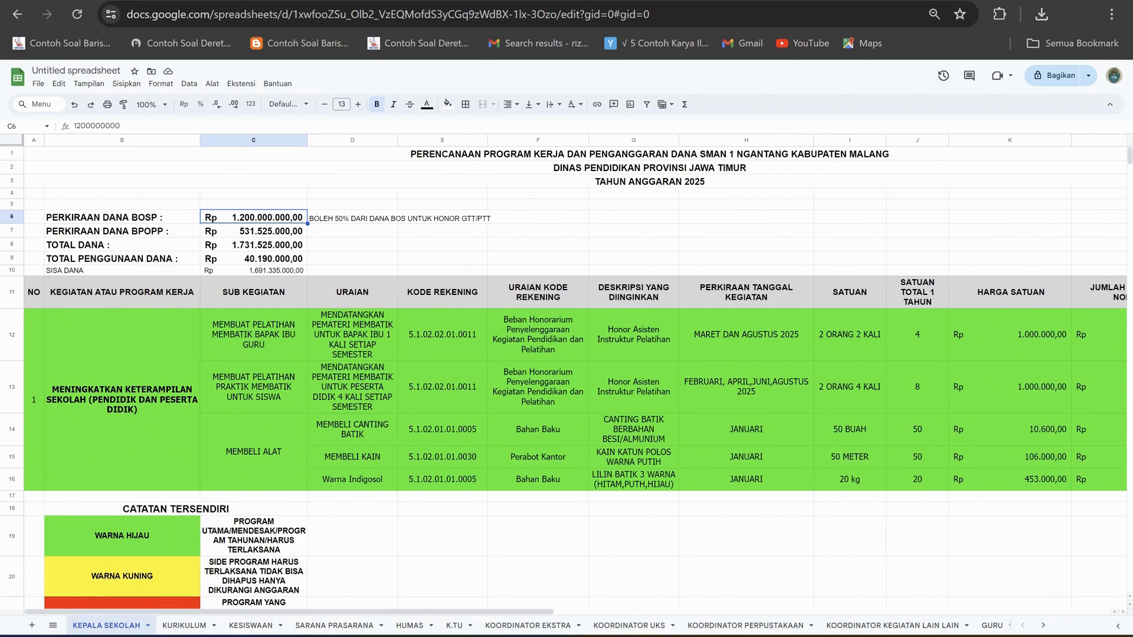
# Compare the KURIKULUM, KESISWAAN and SARANA PRASARANA sheets' column headings and colour legends, ending on KURIKULUM.
pyautogui.click(184, 625)
pyautogui.click(251, 626)
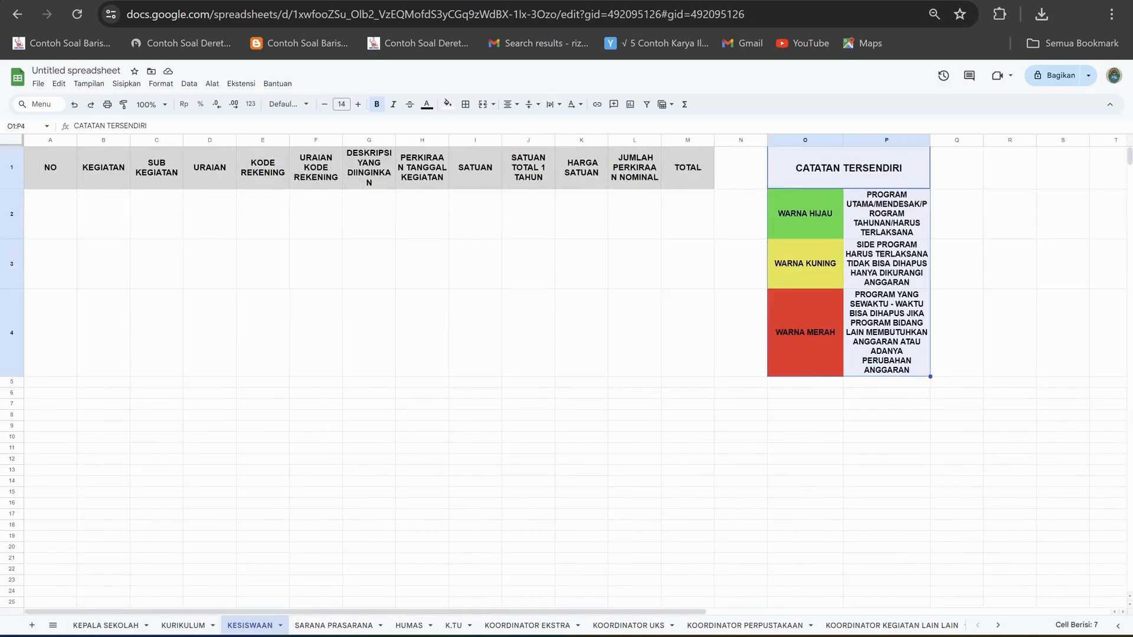
pyautogui.click(184, 626)
pyautogui.click(250, 626)
pyautogui.click(334, 625)
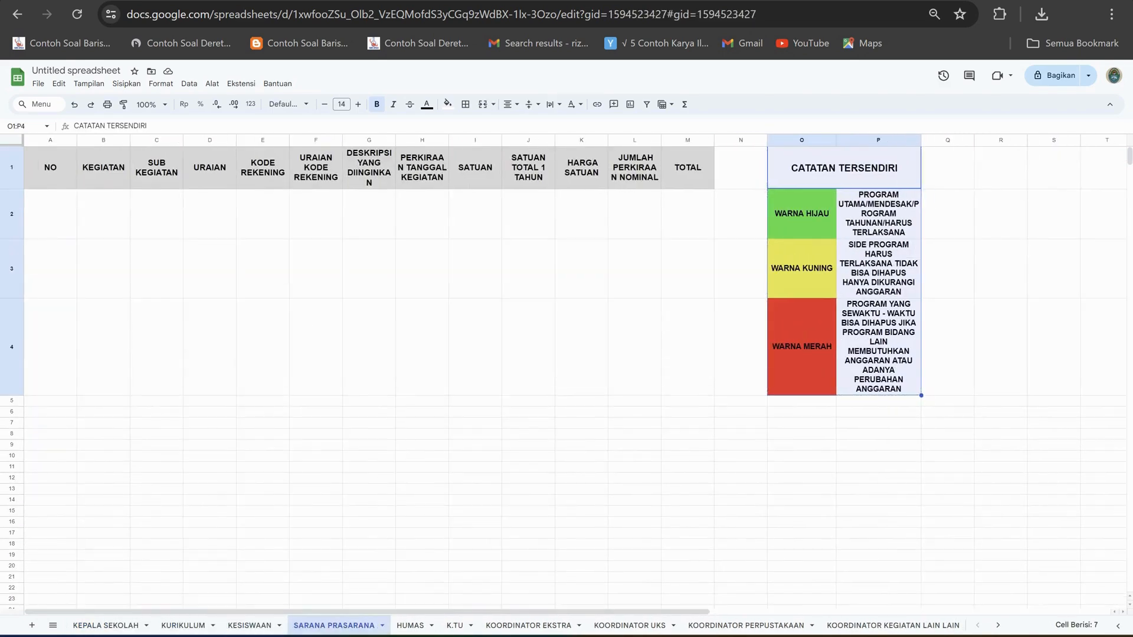
pyautogui.click(185, 625)
pyautogui.click(251, 625)
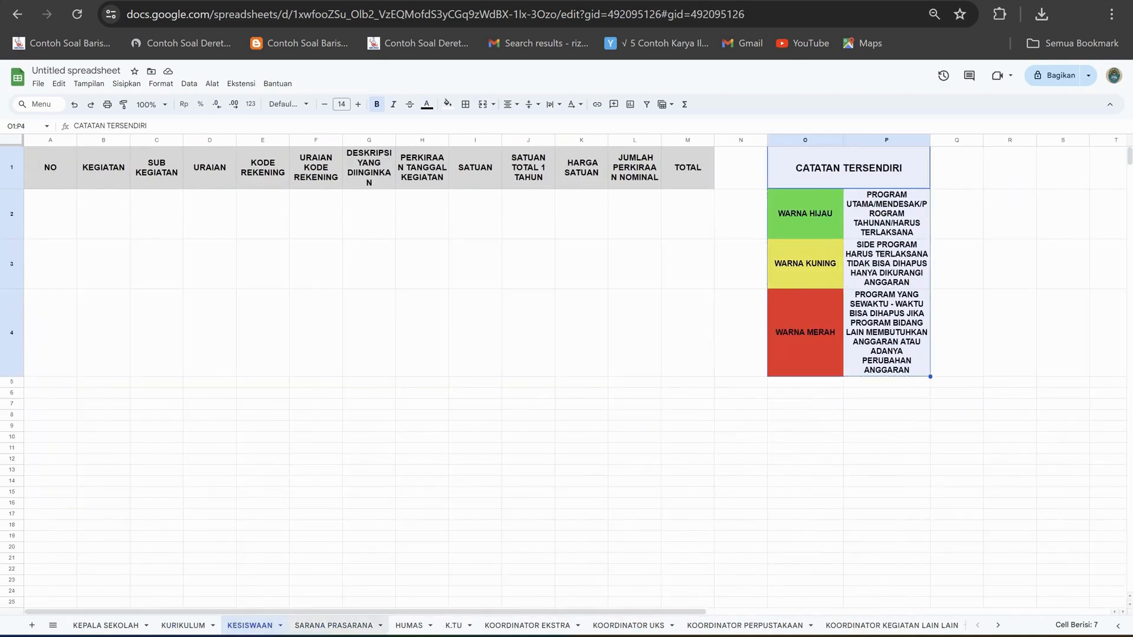
pyautogui.click(334, 626)
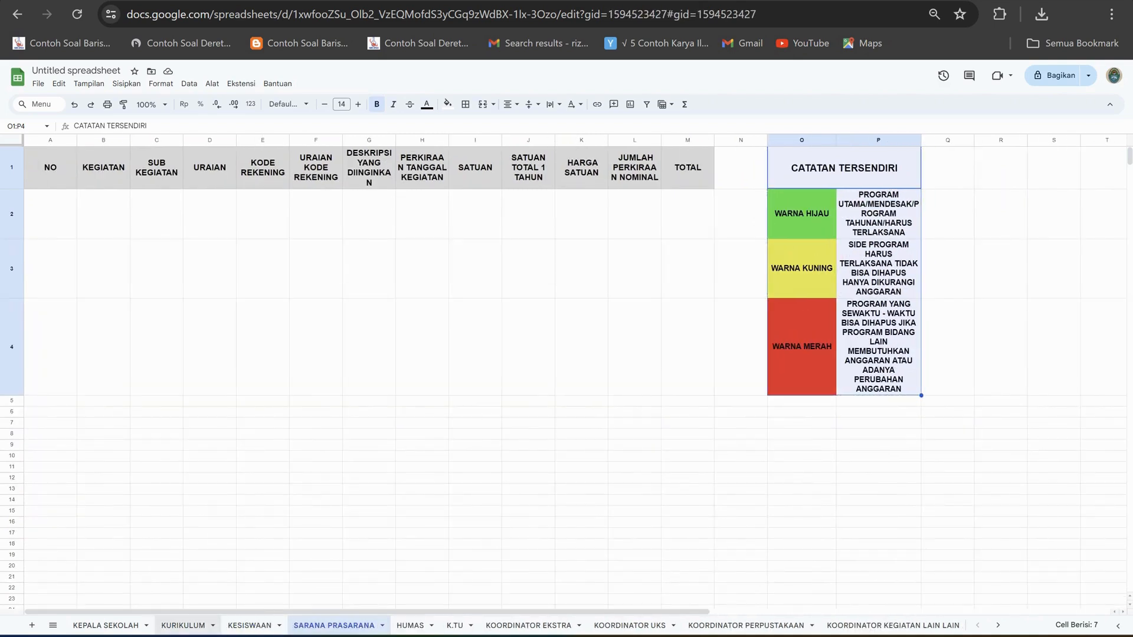
pyautogui.click(184, 625)
pyautogui.click(251, 625)
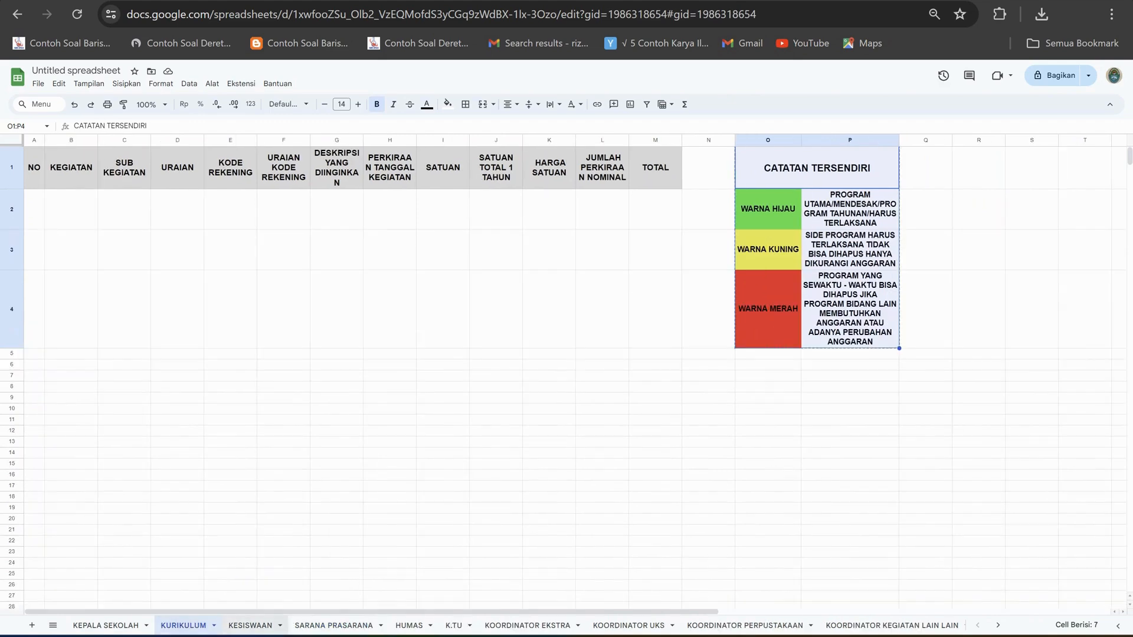
pyautogui.click(184, 625)
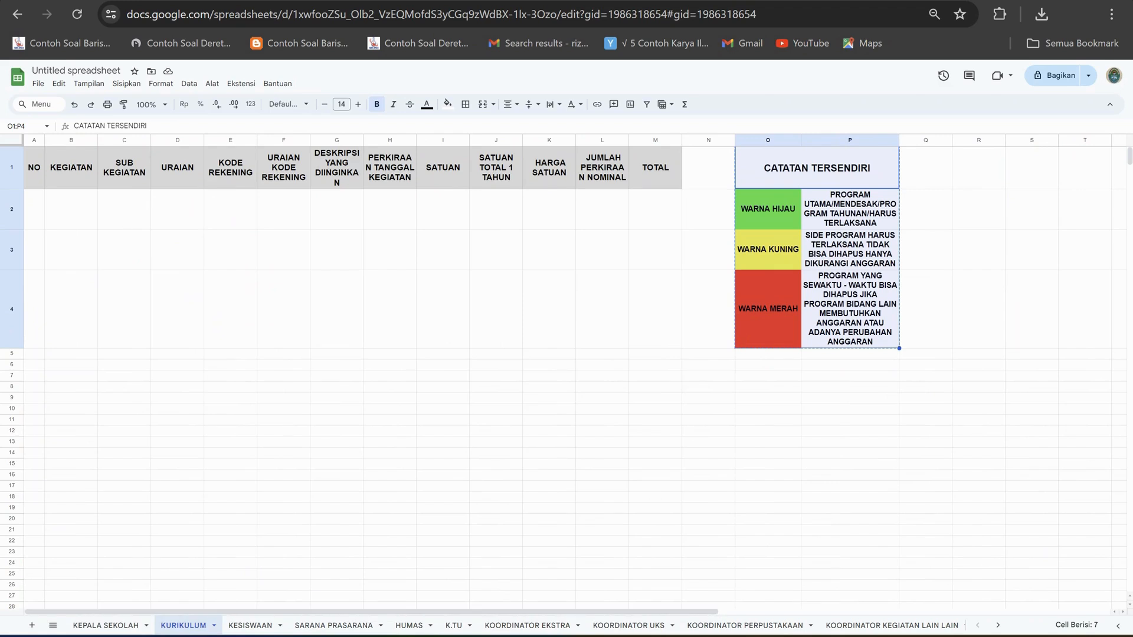
# Compare the KURIKULUM sheet's first entry row at A2 with the example programme on the KEPALA SEKOLAH sheet.
pyautogui.click(443, 464)
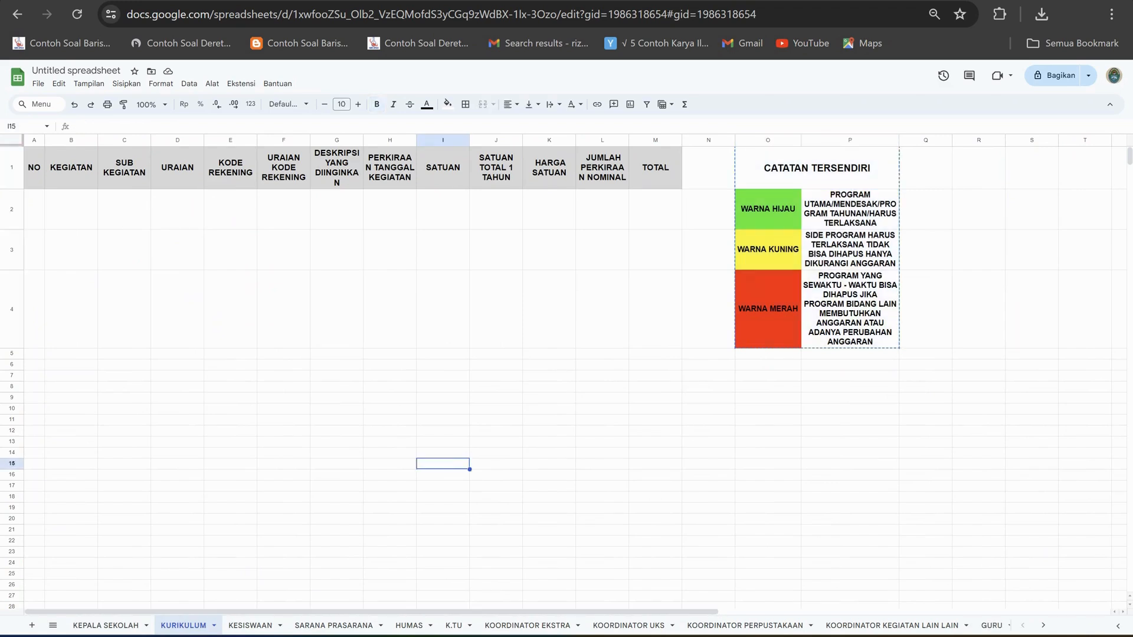
pyautogui.click(35, 209)
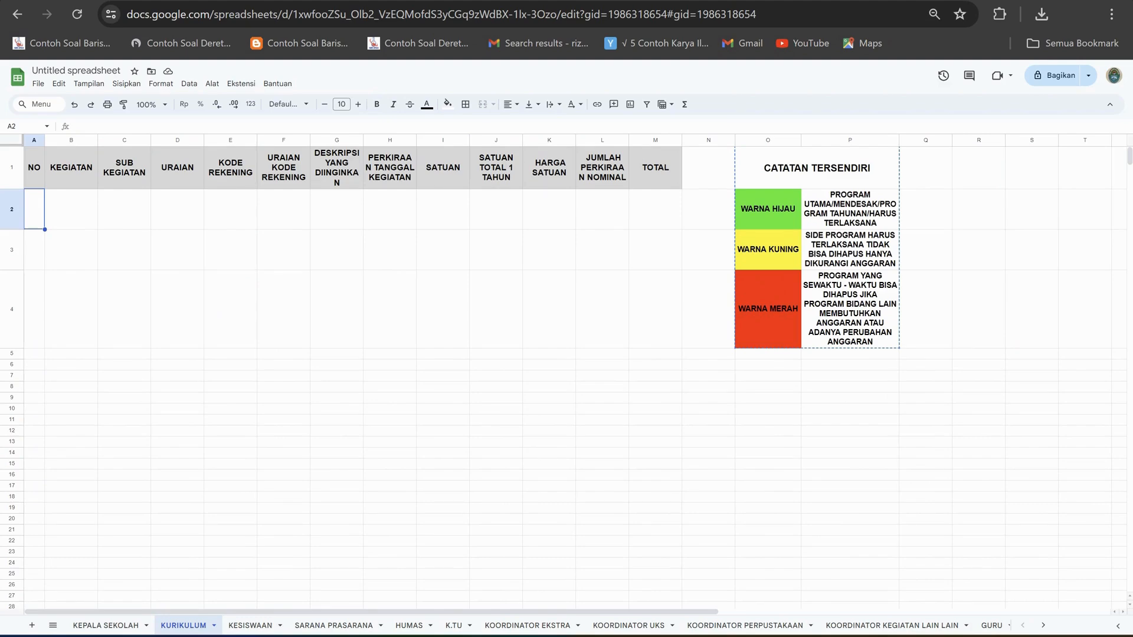
pyautogui.click(106, 625)
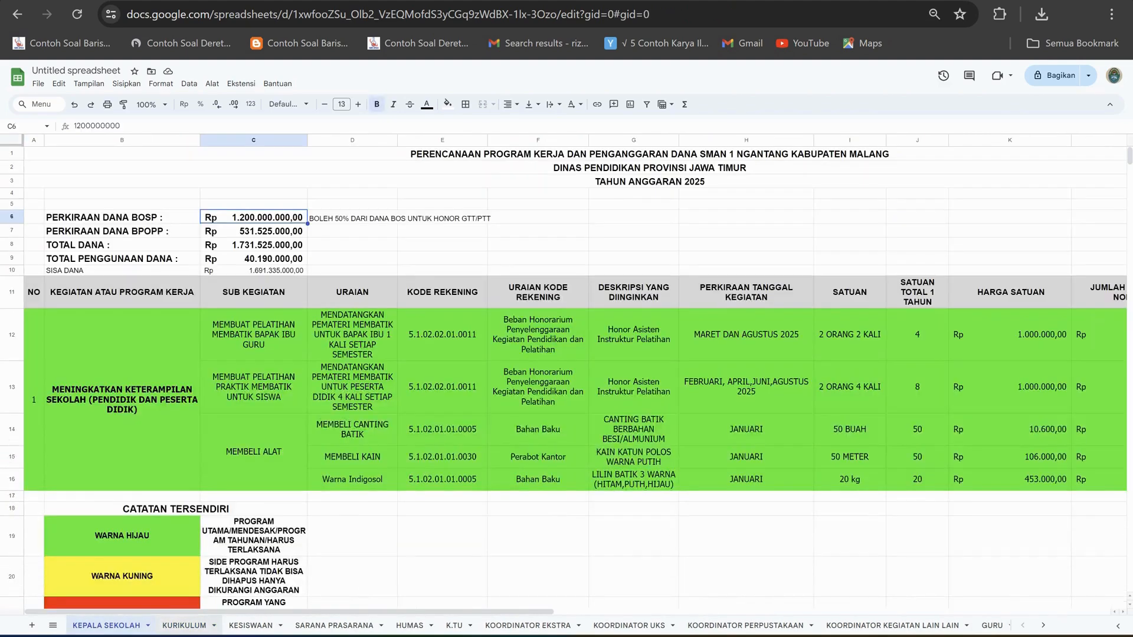
pyautogui.click(184, 626)
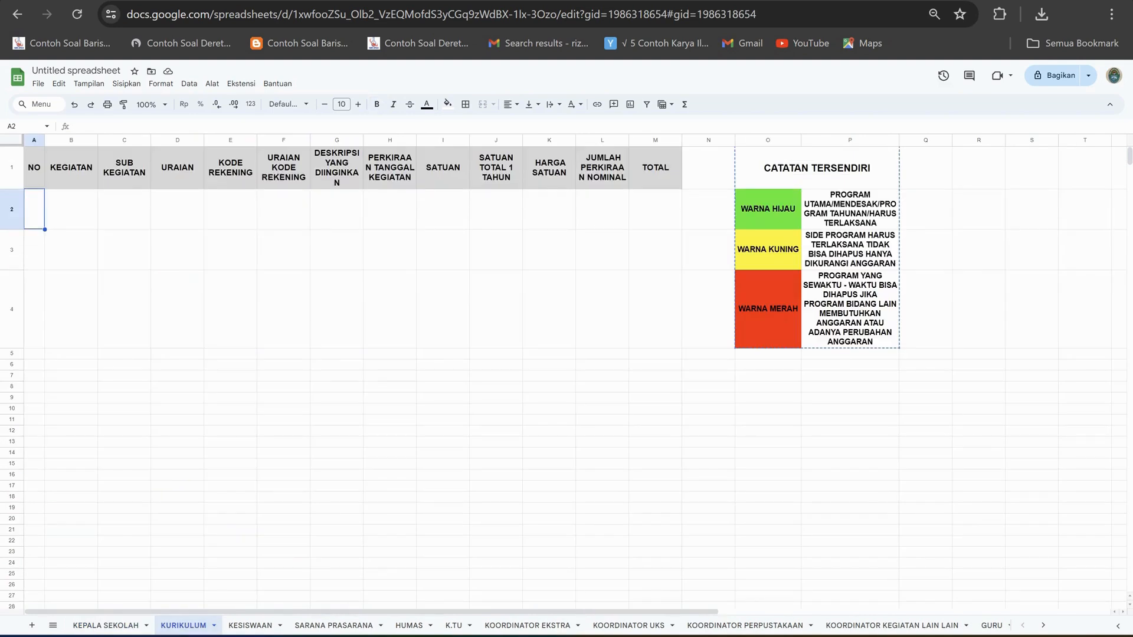
# Enter number 1 in A2 and the activity "MENINGKATKAN KUALITAS PENDIDIK DAN PESERTA DIDIK" in B2 of the KURIKULUM sheet.
pyautogui.write('1')
pyautogui.press('Tab')
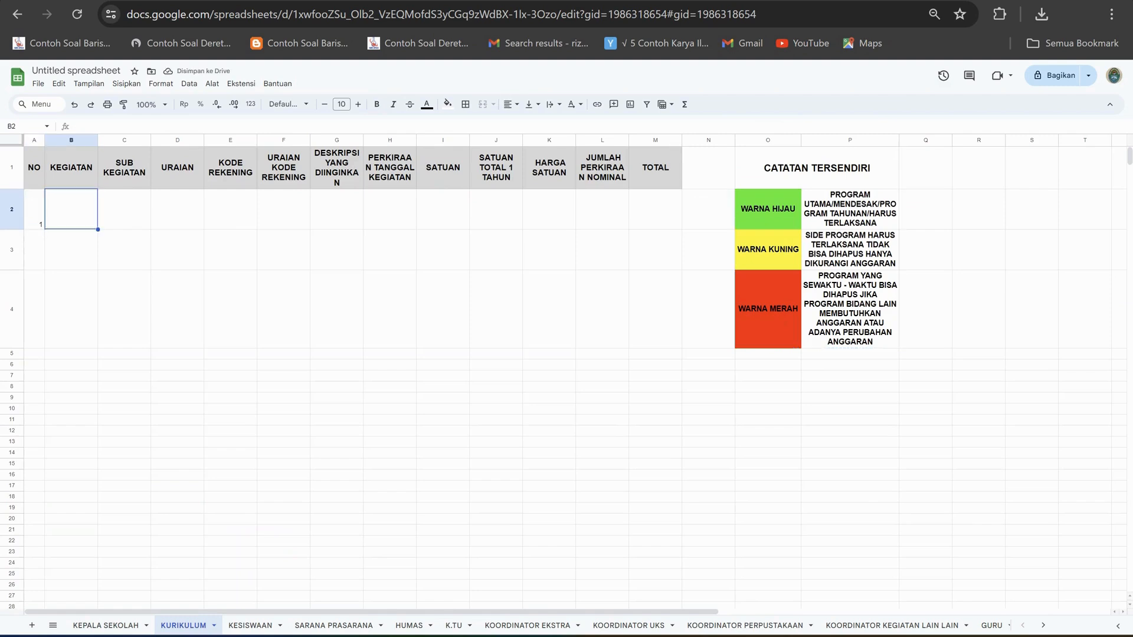
pyautogui.write('MENIN')
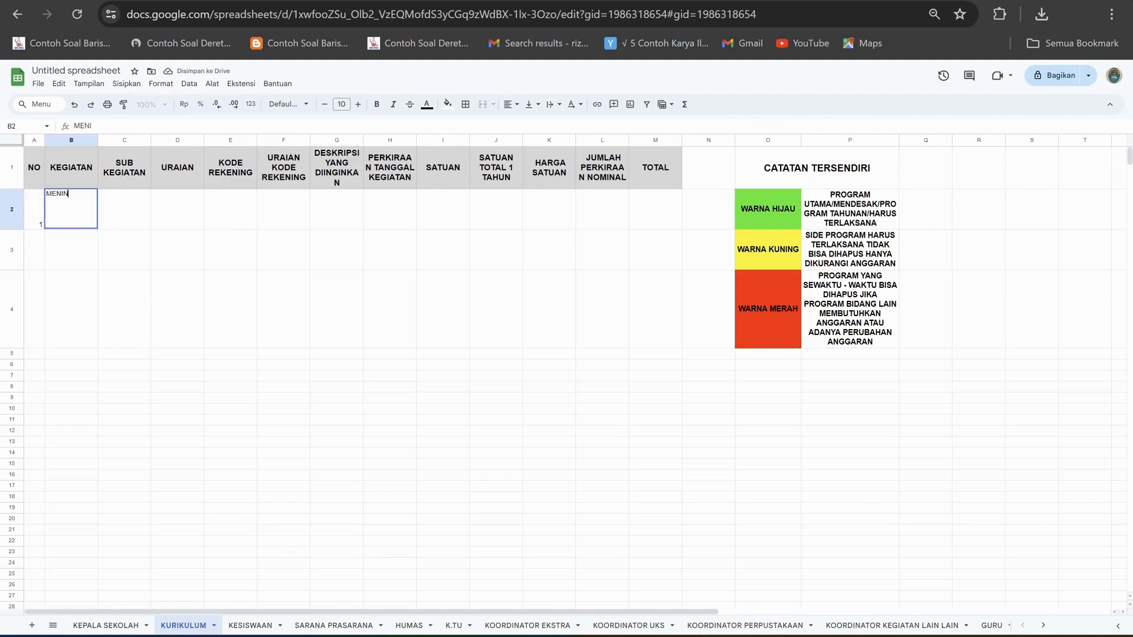
pyautogui.write('GKATKAN')
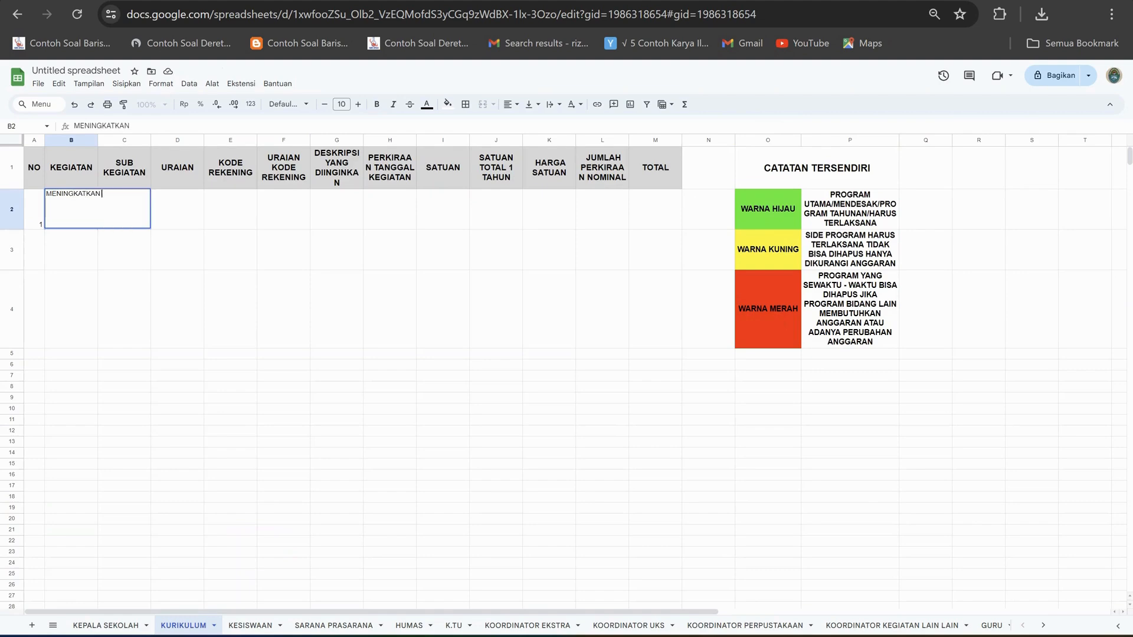
pyautogui.write(' KUALITAS PEND')
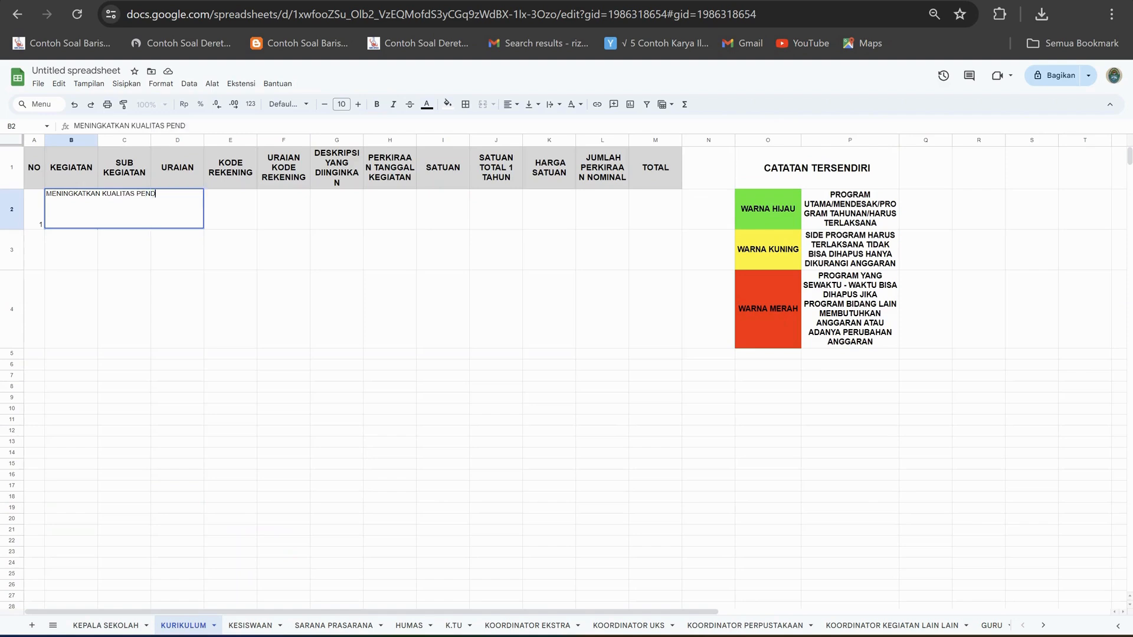
pyautogui.write('IDIK DAN PESERTA')
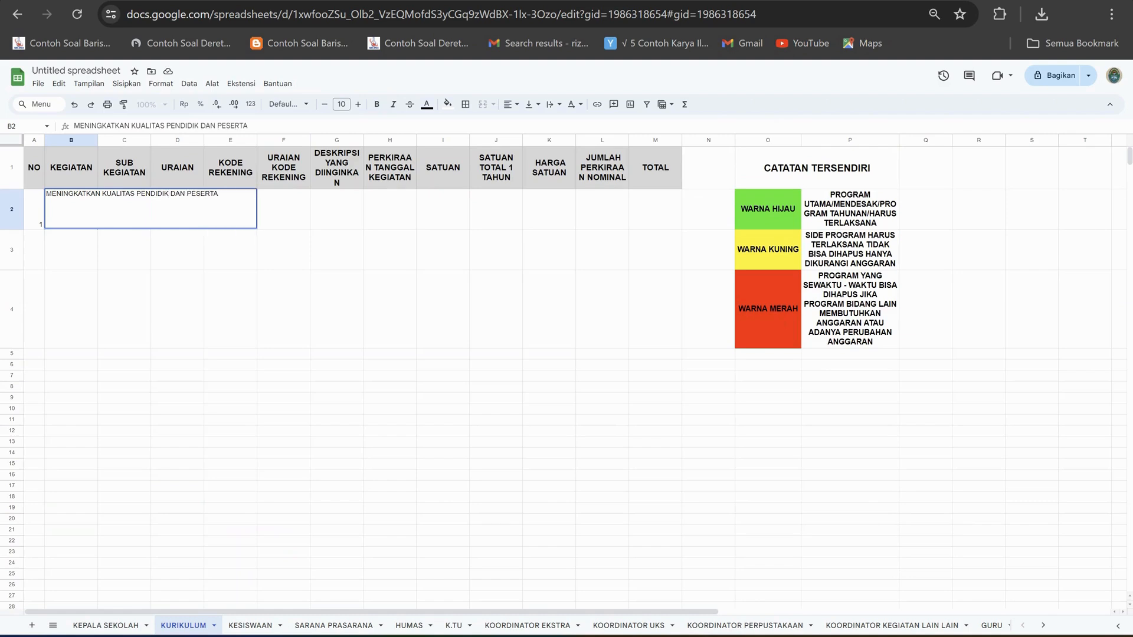
pyautogui.write(' DIDIK')
pyautogui.click(230, 309)
# Wrap the activity text in B2 and widen the KEGIATAN column so it fits on three lines.
pyautogui.click(70, 209)
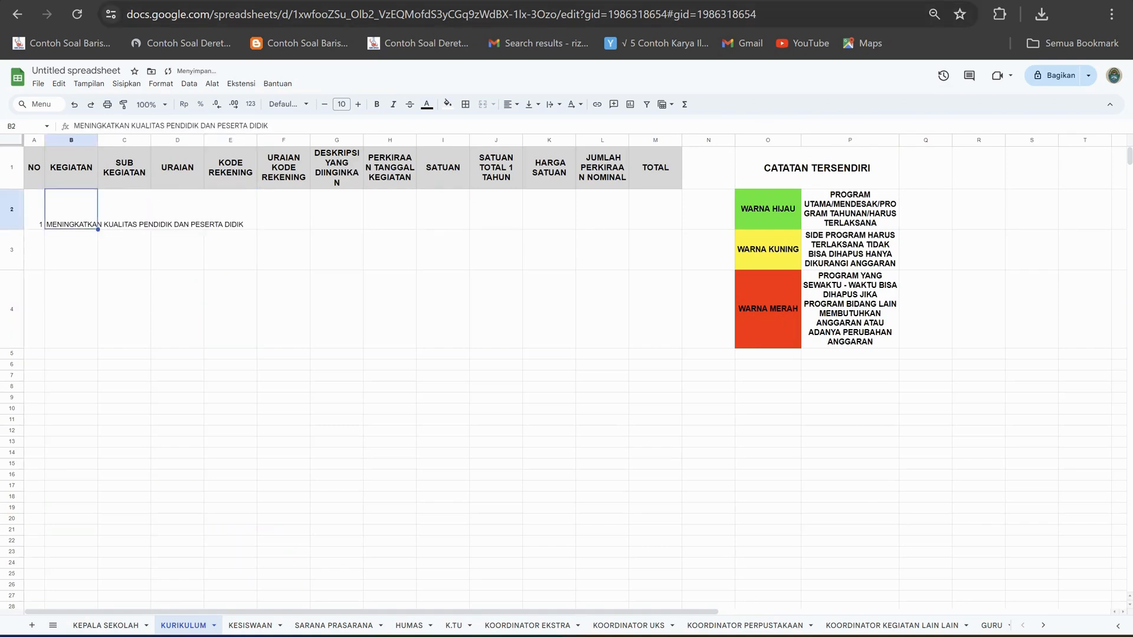
pyautogui.click(550, 104)
pyautogui.click(570, 125)
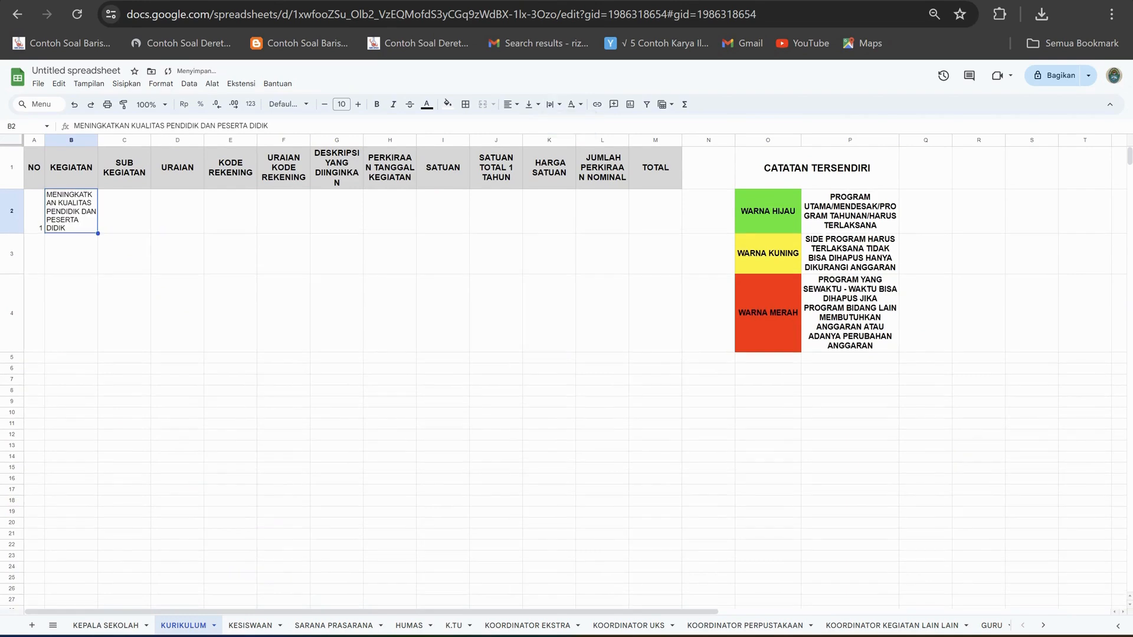
pyautogui.moveTo(98, 140); pyautogui.dragTo(122, 140)
# Enter "KEGIATAN P5" as the sub-activity in C2.
pyautogui.click(149, 209)
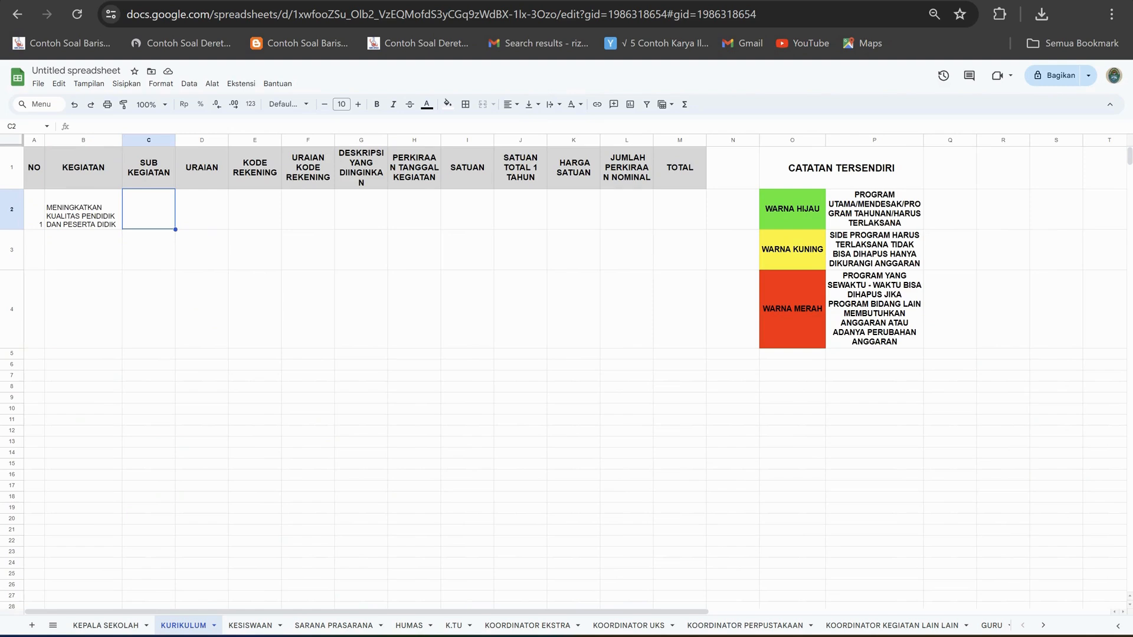
pyautogui.write('KEGIATAN P5')
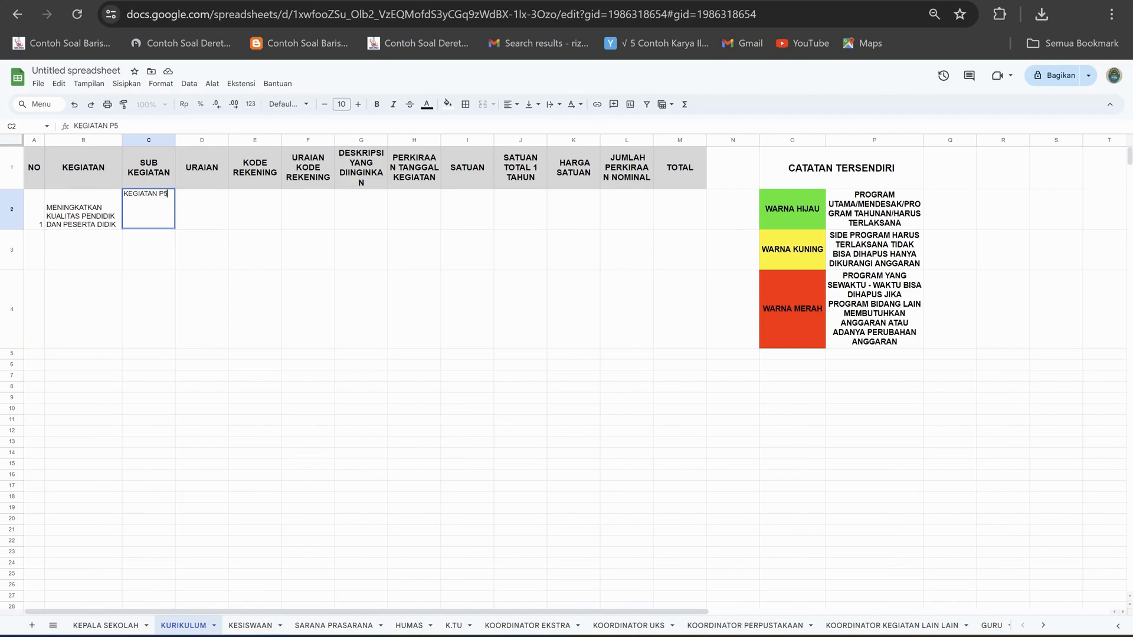
pyautogui.press('Tab')
# Align all of row 2 vertically to the middle.
pyautogui.hotkey('shift', 'space')
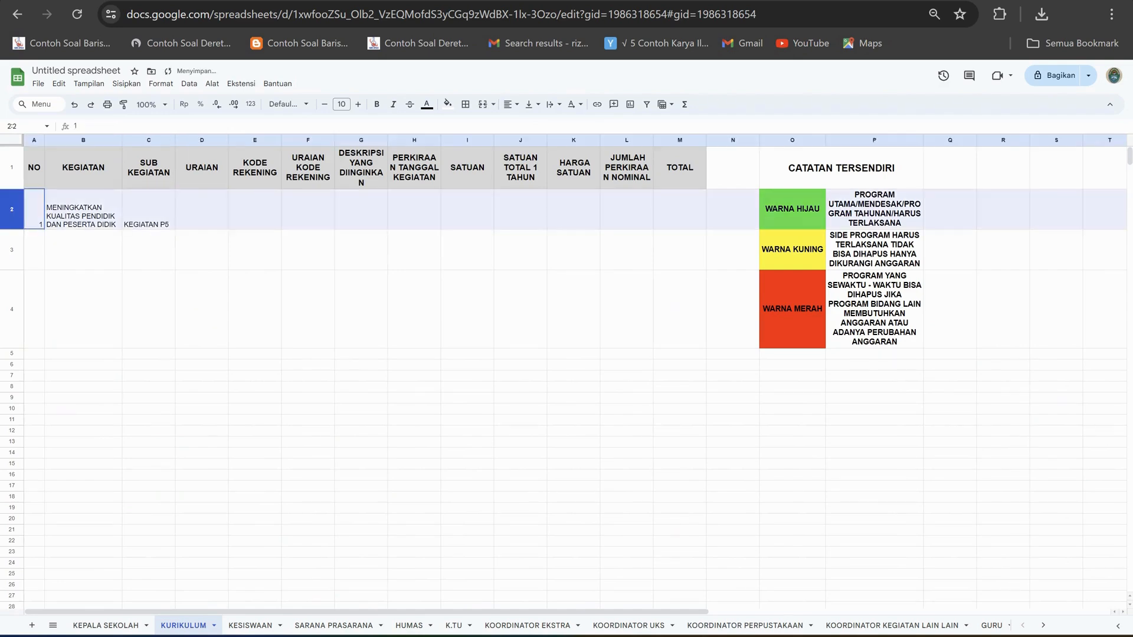
pyautogui.click(533, 105)
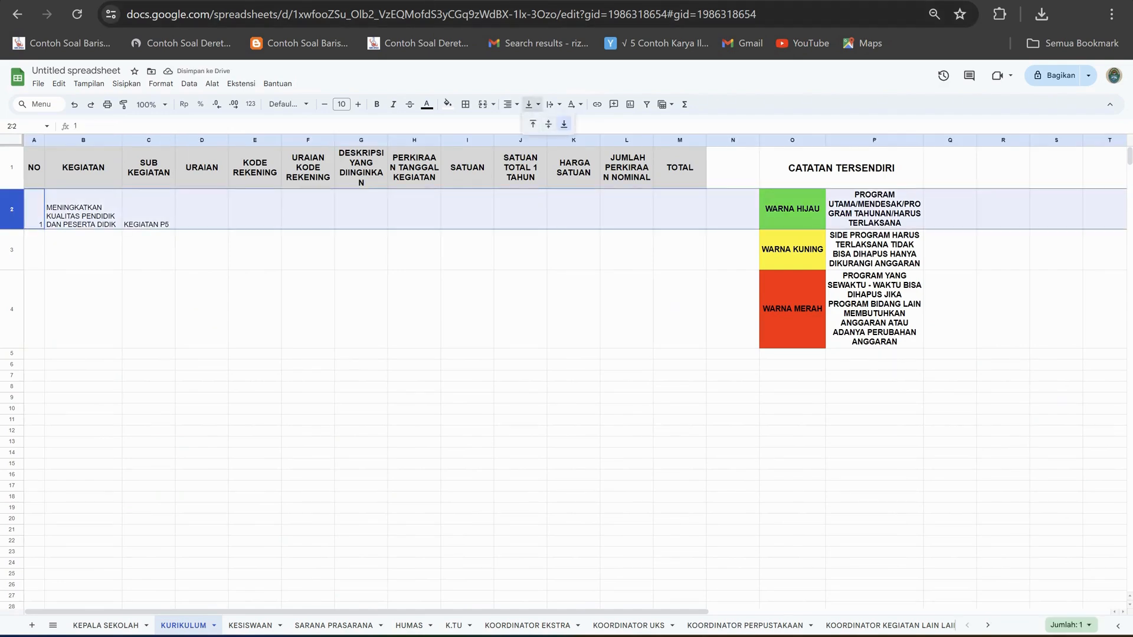
pyautogui.click(549, 124)
pyautogui.click(255, 250)
# Enter the desired description "HONOR INSTRUKTUR P5 TEMA .........." in G2.
pyautogui.click(202, 210)
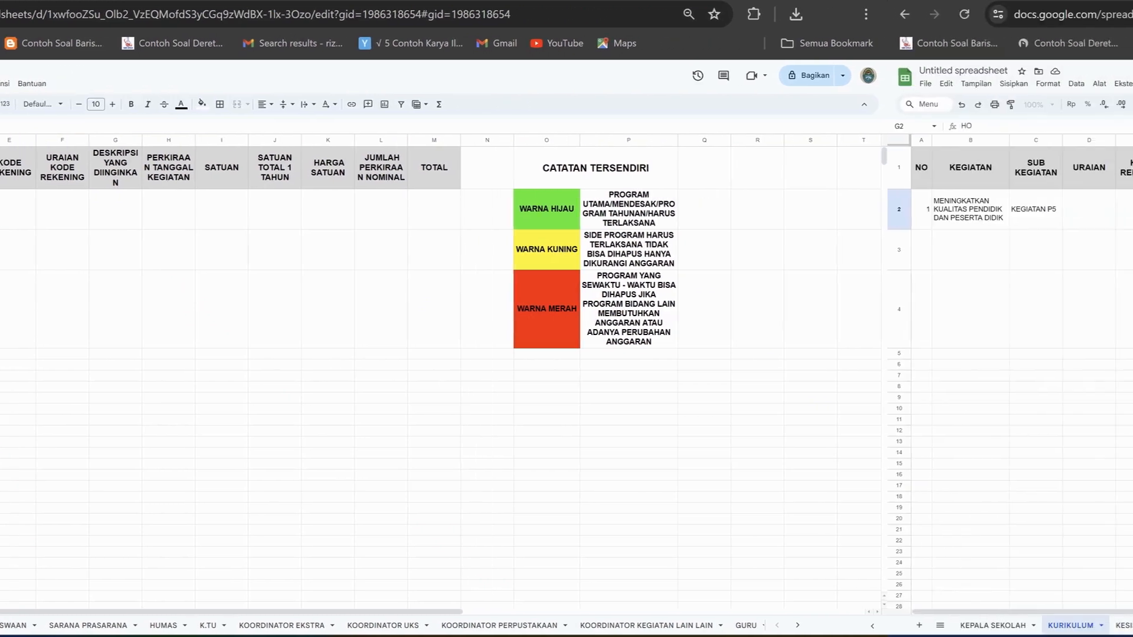
pyautogui.write('INS')
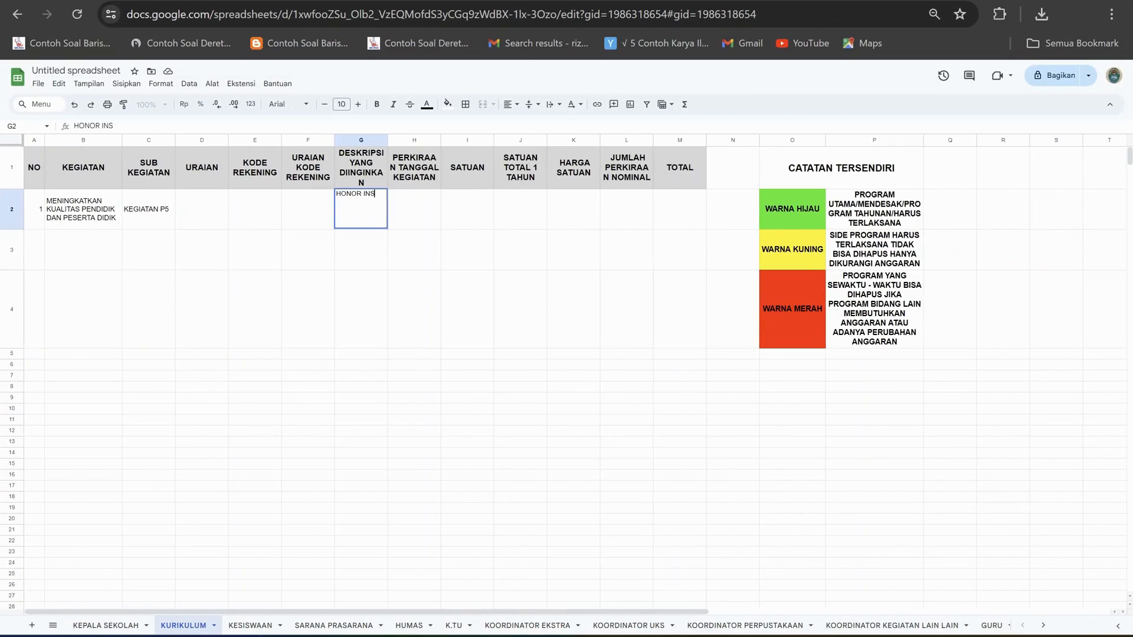
pyautogui.write('TRUKTUR')
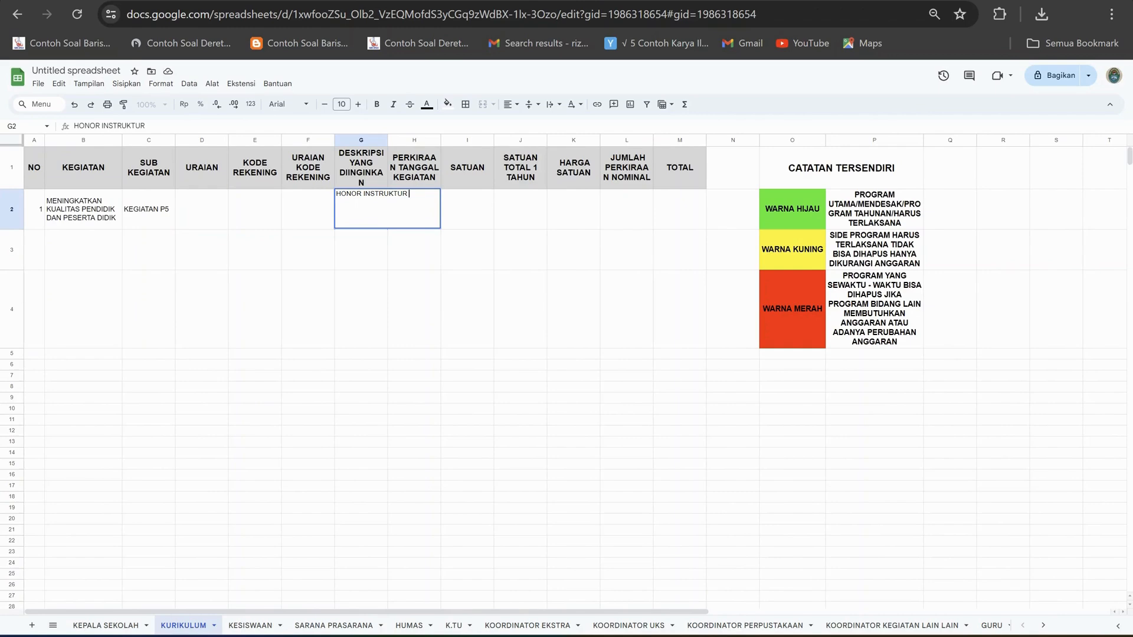
pyautogui.write(' P5 TEMA')
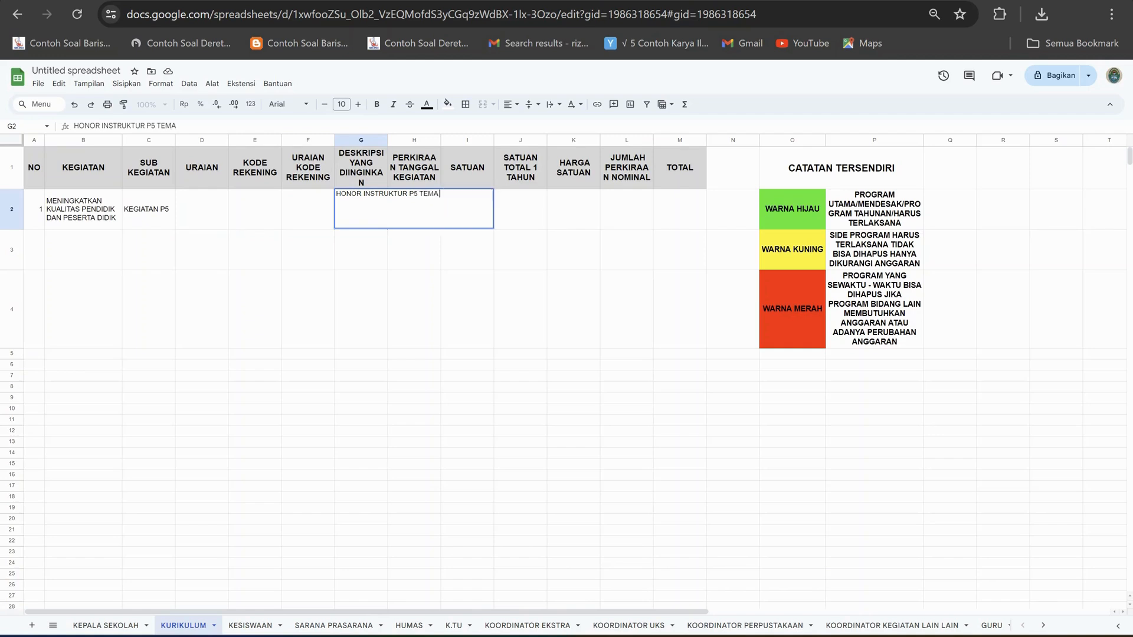
pyautogui.write(' ...........')
pyautogui.click(468, 309)
# Wrap the description text in G2 so it stays within its column.
pyautogui.click(361, 209)
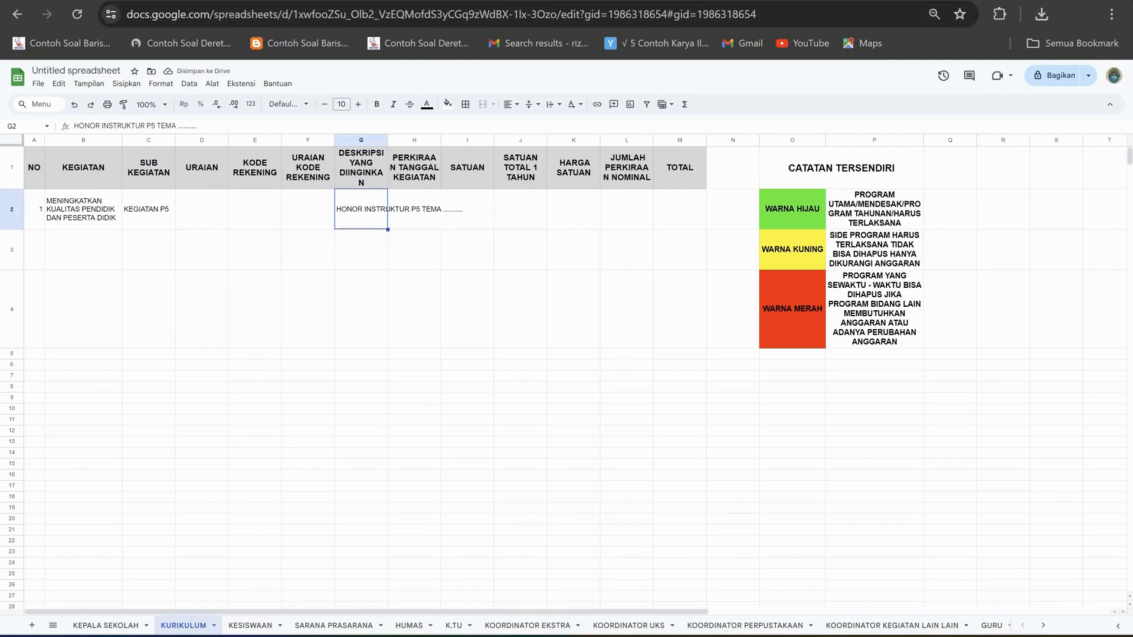
pyautogui.click(550, 104)
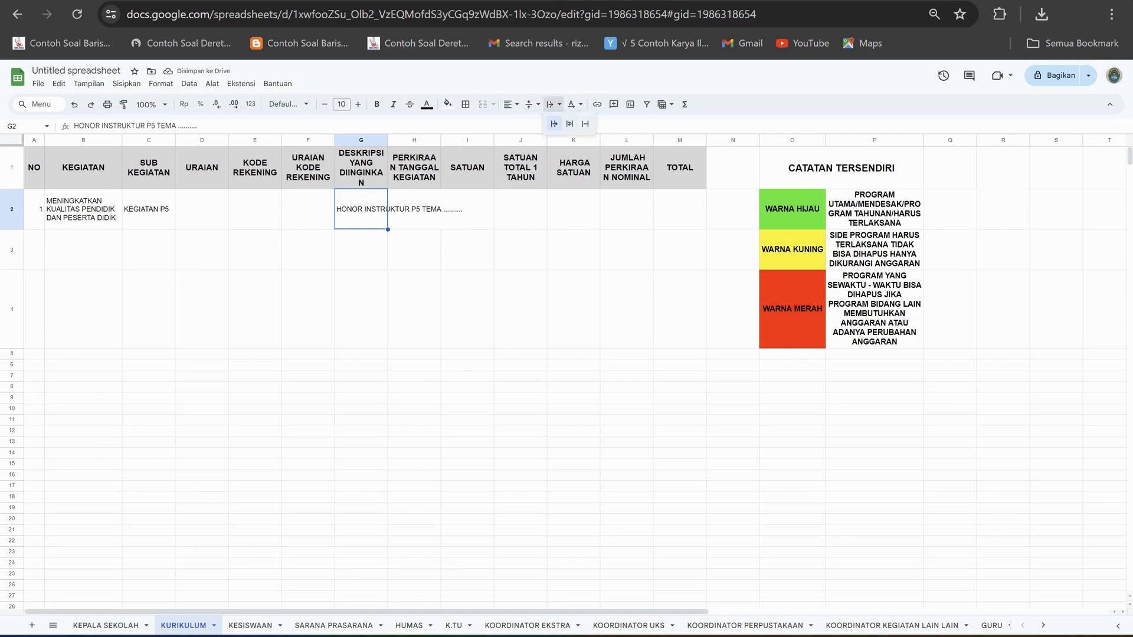
pyautogui.click(569, 122)
pyautogui.click(414, 309)
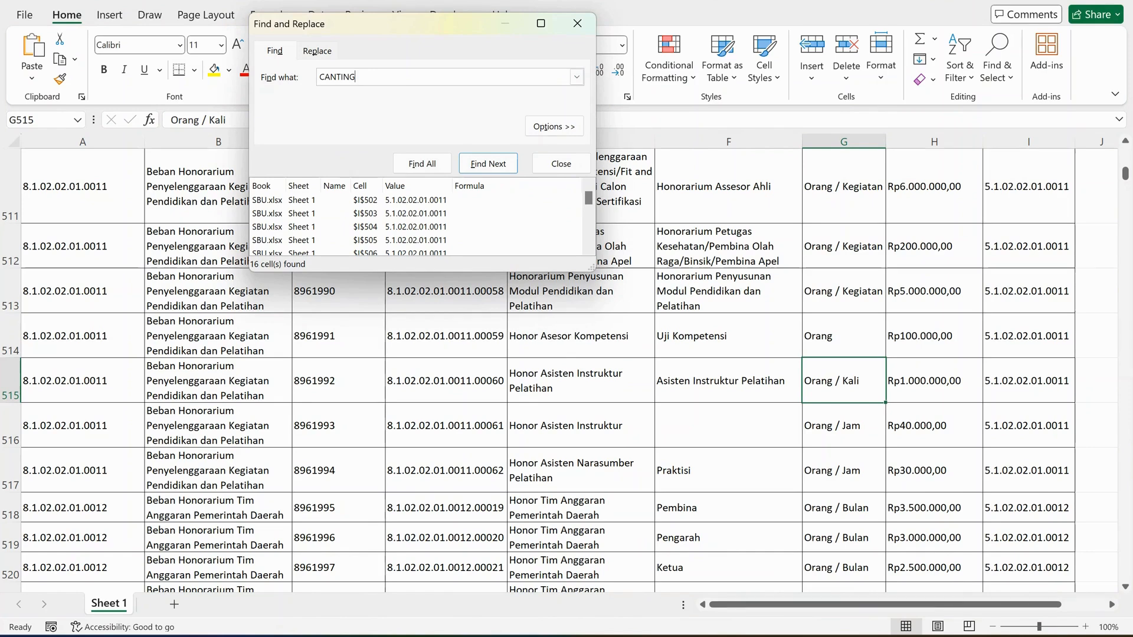
# In Excel, compare the SBU workbook's Honor Asisten Instruktur Pelatihan specification, unit and price with the Canting Batik Tulis row in the export_excel_ssh workbook.
pyautogui.click(581, 381)
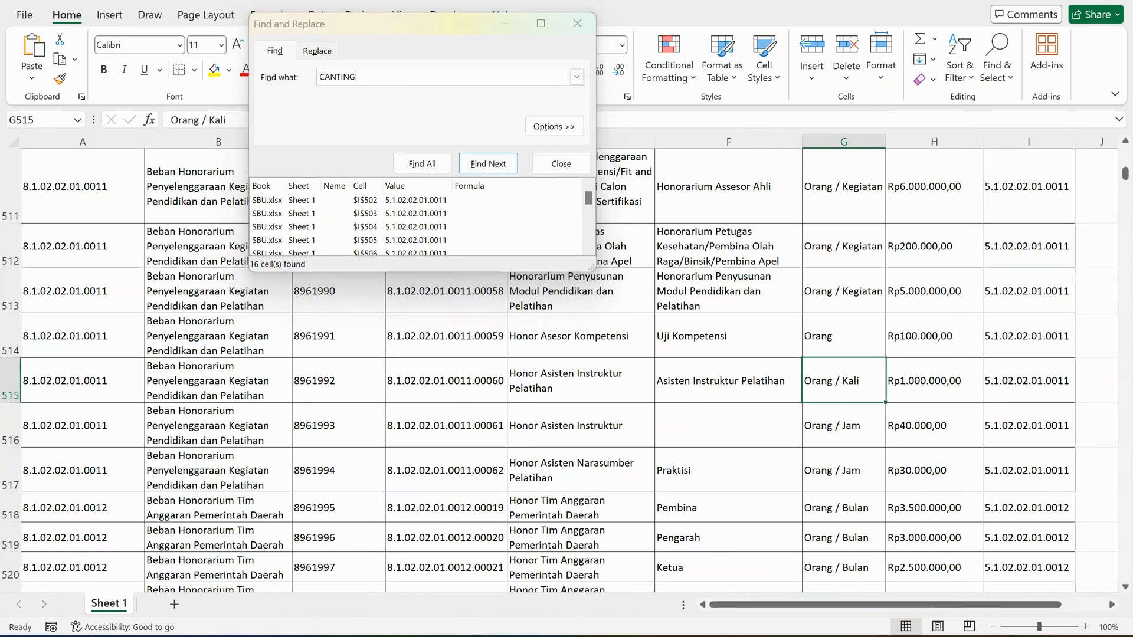
pyautogui.click(728, 381)
pyautogui.click(843, 380)
pyautogui.click(934, 381)
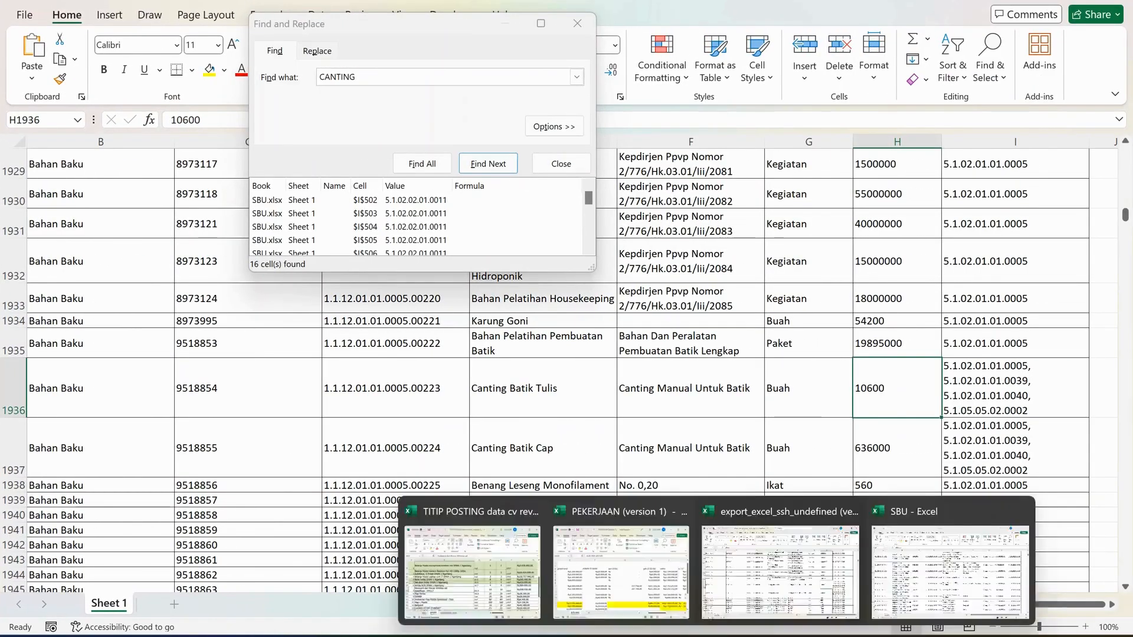
pyautogui.click(682, 636)
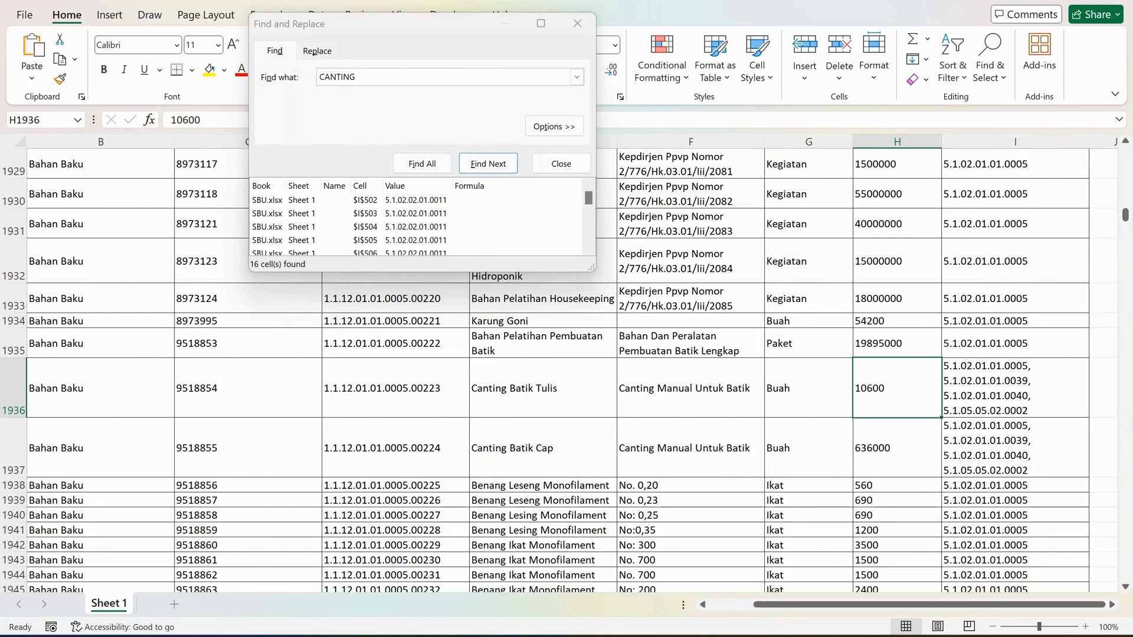
pyautogui.moveTo(718, 635)
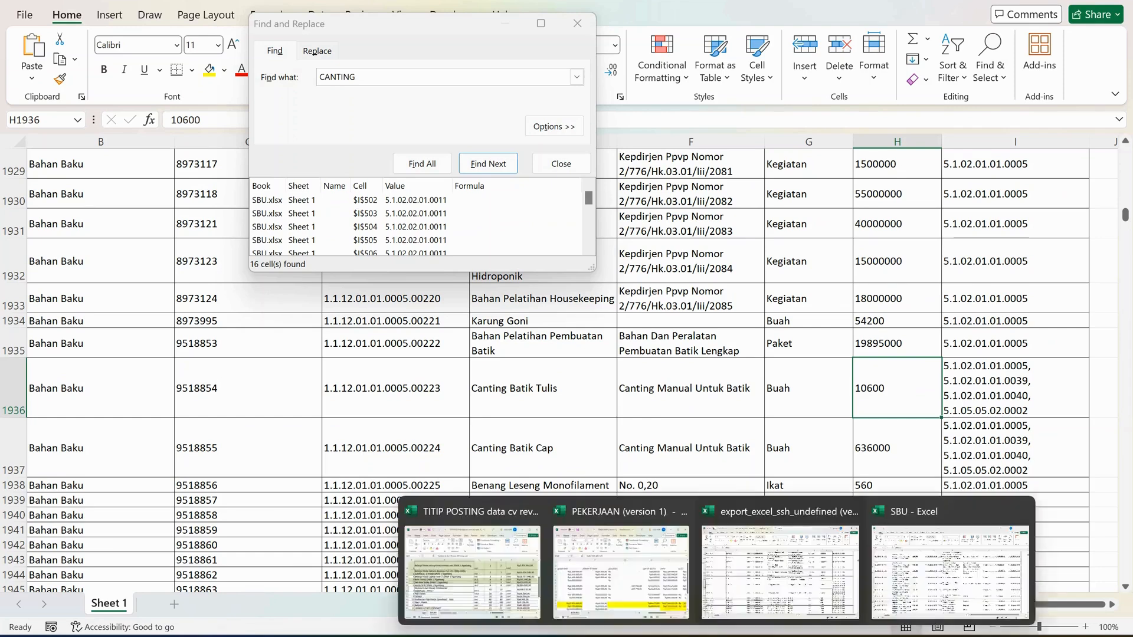
pyautogui.click(933, 567)
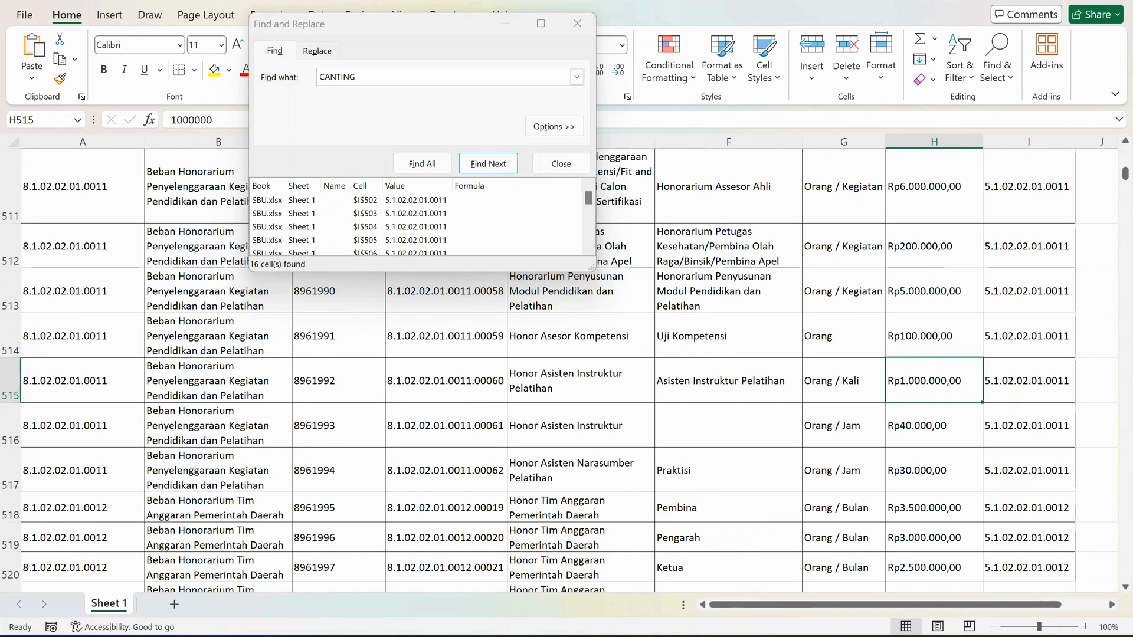
pyautogui.moveTo(718, 635)
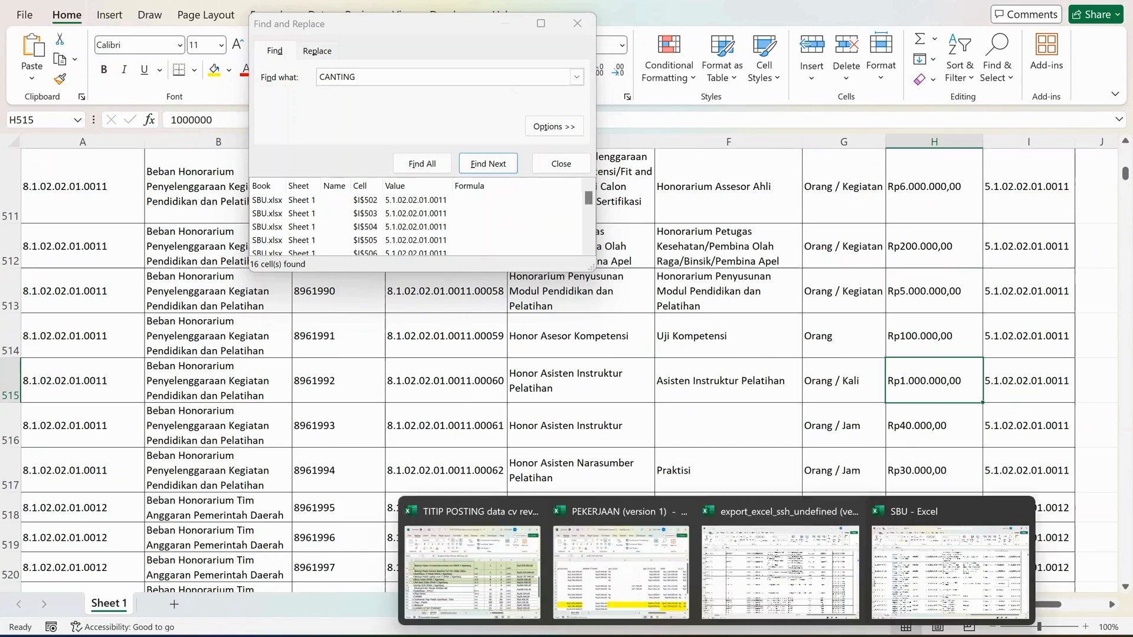
pyautogui.click(780, 572)
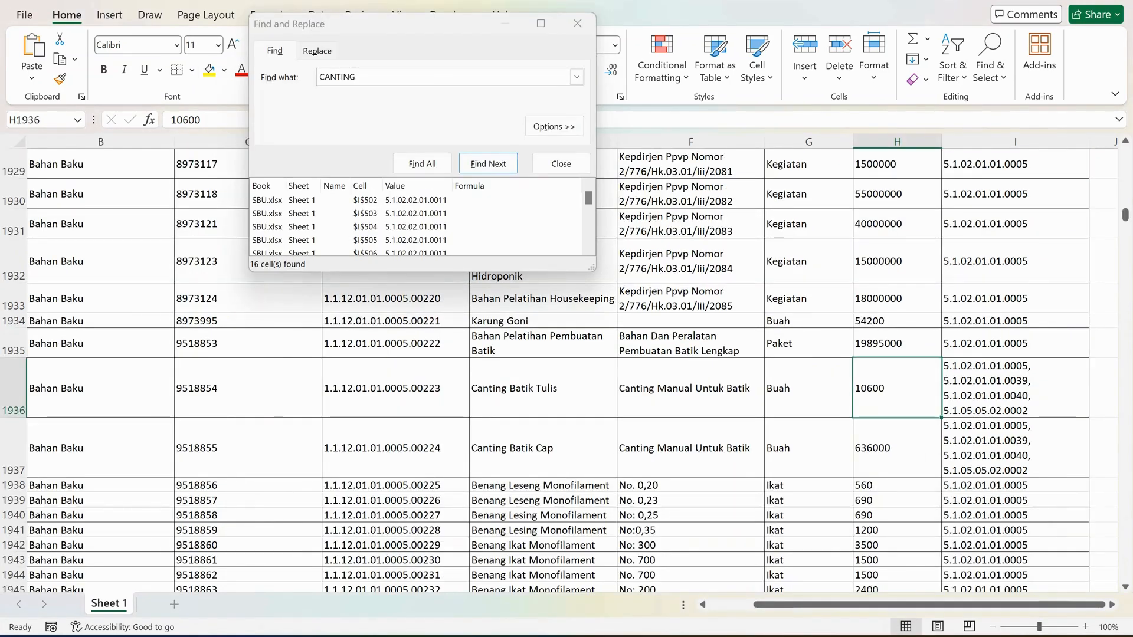
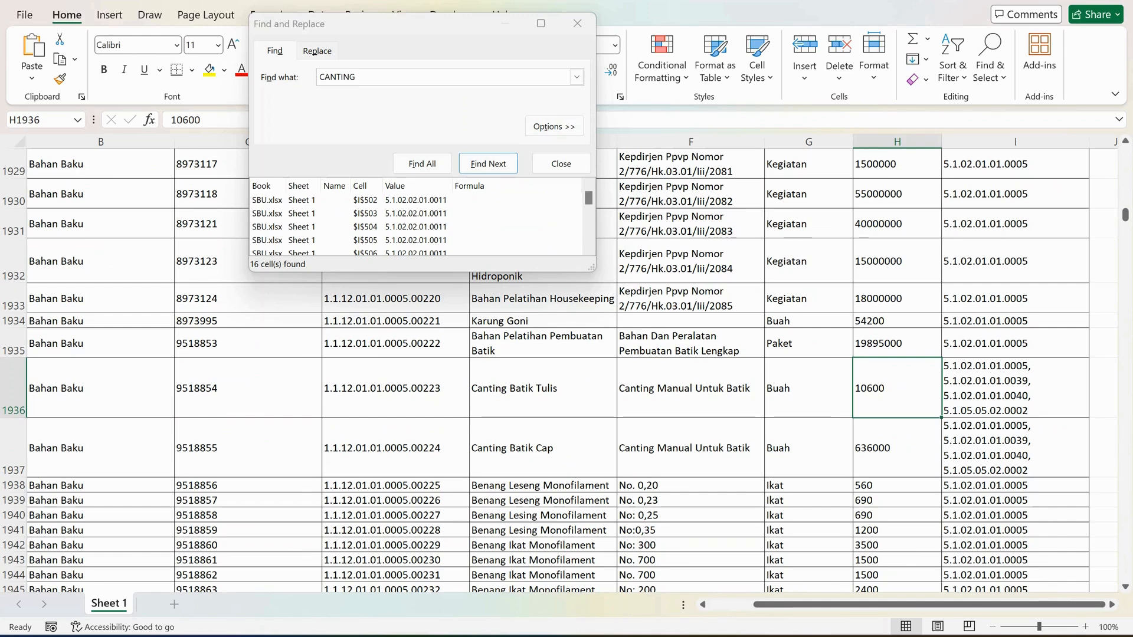
# Switch to the SBU workbook in Excel and check the unit and price of Honor Asisten Instruktur Pelatihan in row 515.
pyautogui.moveTo(717, 635)
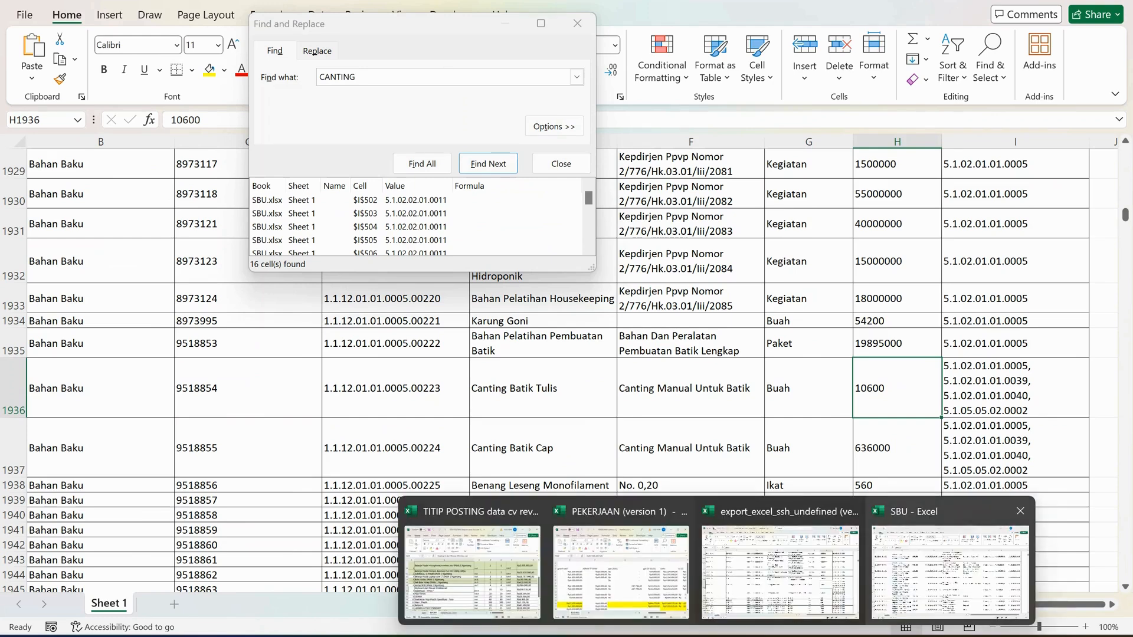
pyautogui.click(951, 571)
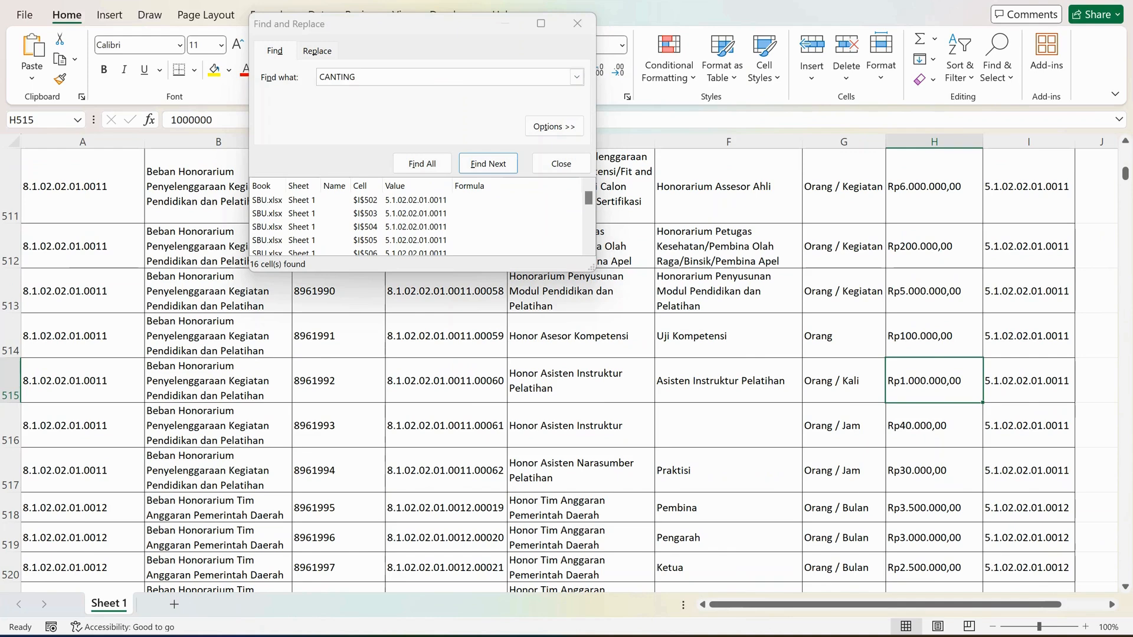
pyautogui.click(844, 381)
pyautogui.click(934, 381)
pyautogui.click(1096, 381)
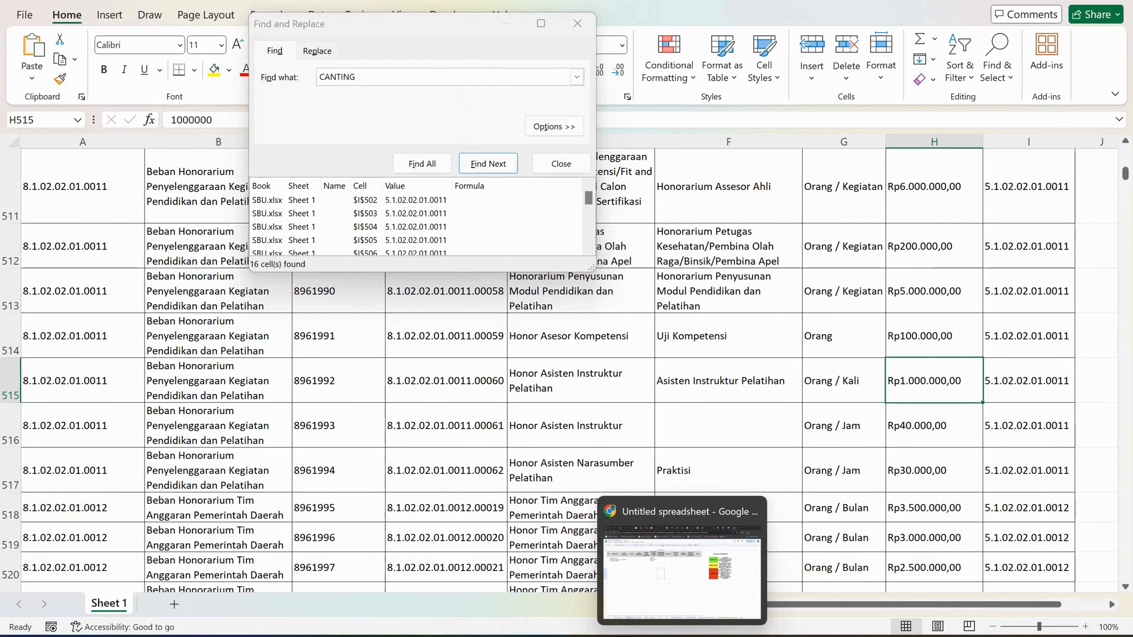
# Switch to Google Sheets in the browser and copy the URAIAN text from D12 on the KEPALA SEKOLAH sheet.
pyautogui.click(682, 636)
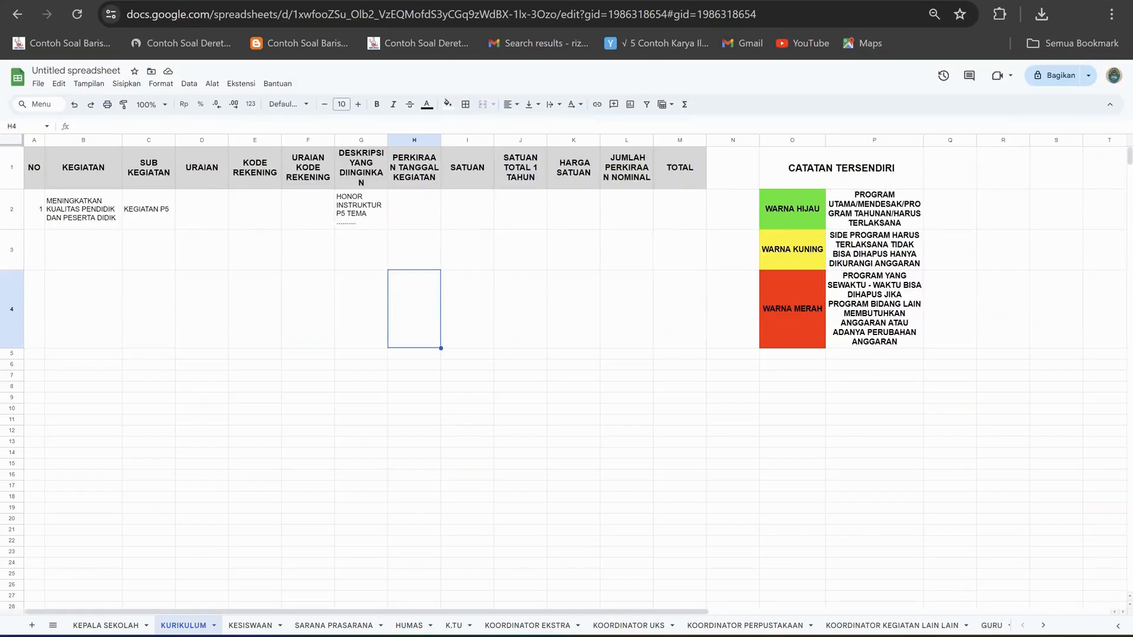
pyautogui.click(202, 209)
pyautogui.click(106, 626)
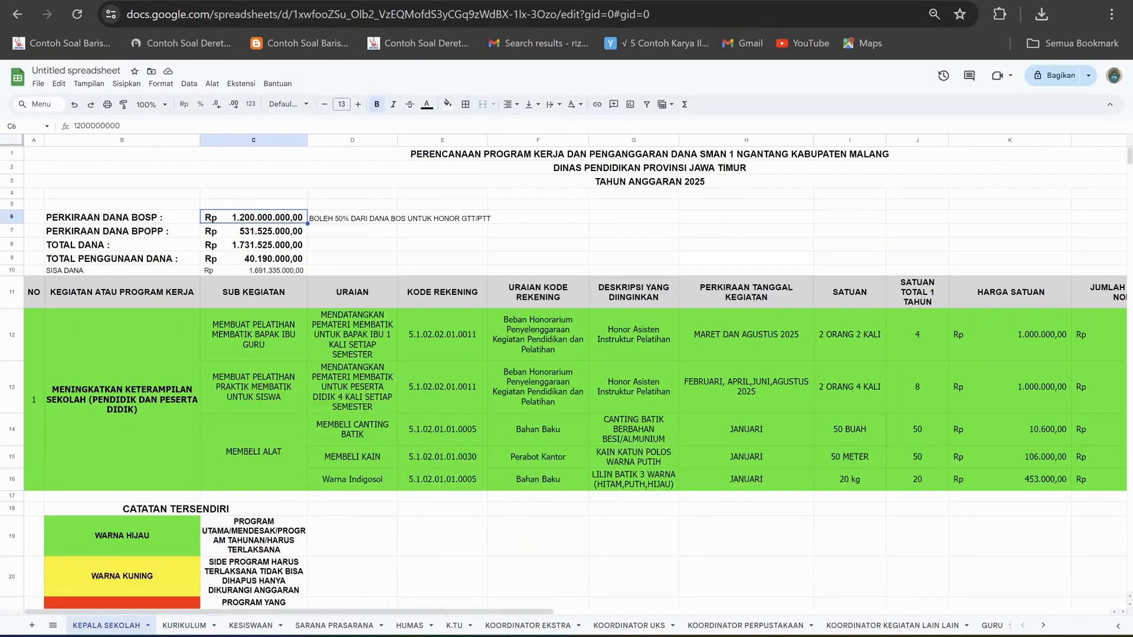
pyautogui.click(353, 335)
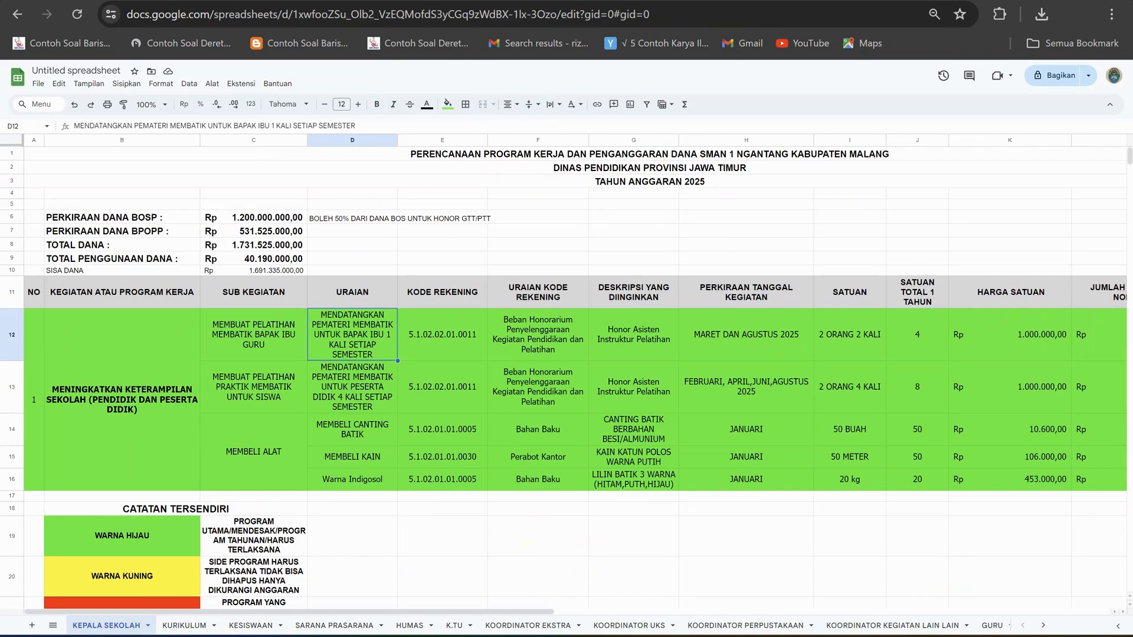
pyautogui.click(356, 125)
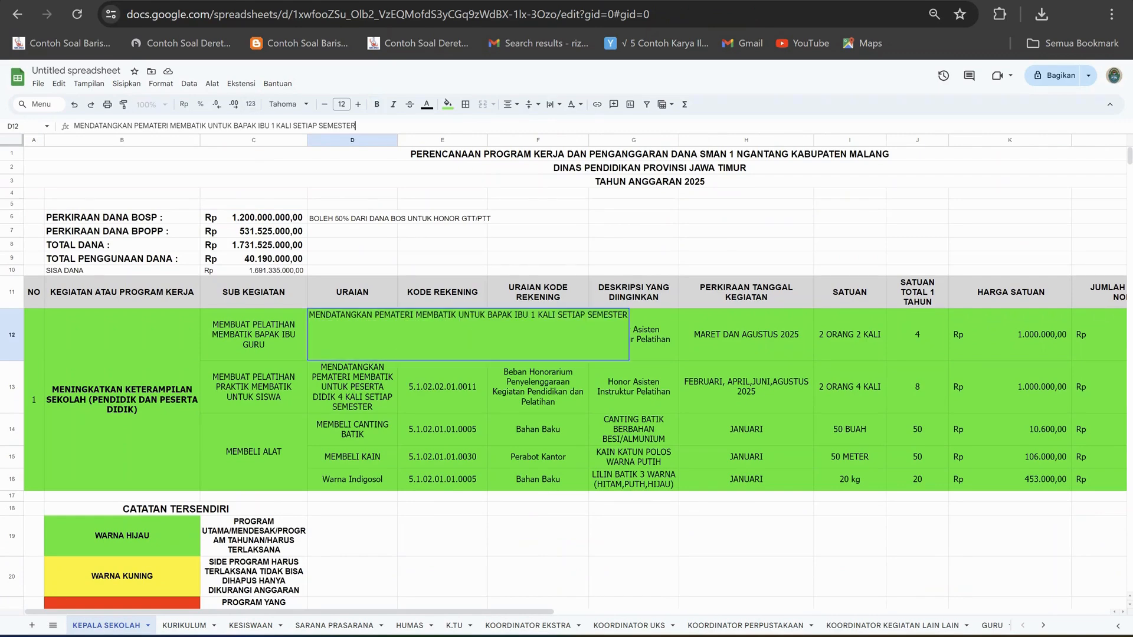
pyautogui.moveTo(357, 125); pyautogui.dragTo(73, 126)
pyautogui.hotkey('ctrl', 'c')
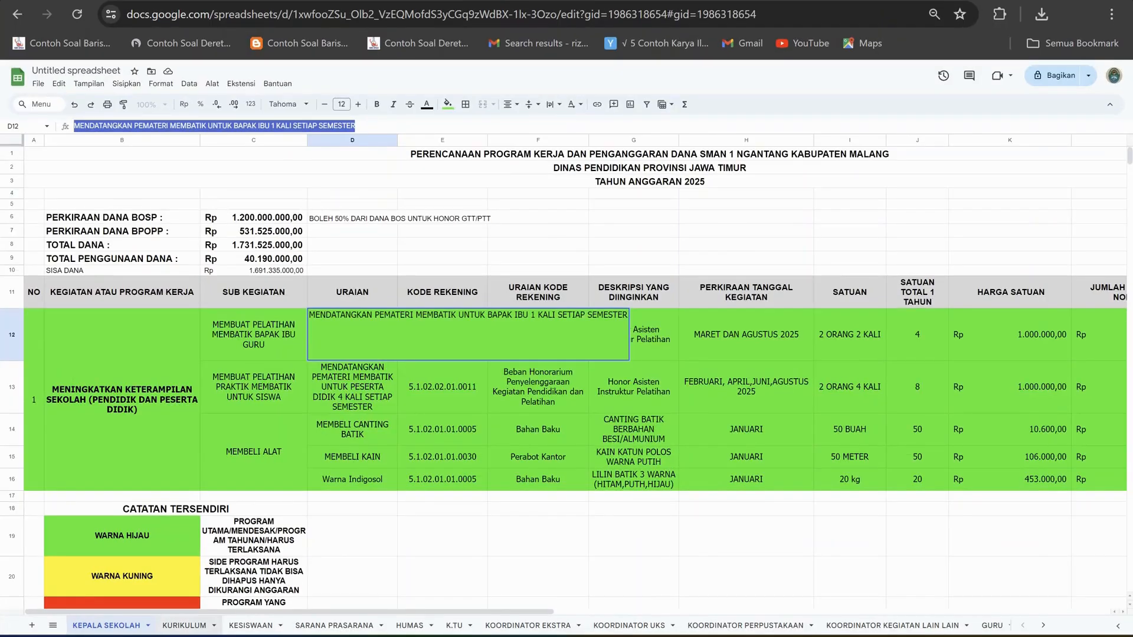
# Paste the copied text "MENDATANGKAN PEMATERI MEMBATIK UNTUK BAPAK IBU 1 KALI SETIAP SEMESTER" into D2 of the KURIKULUM sheet.
pyautogui.click(185, 626)
pyautogui.click(255, 209)
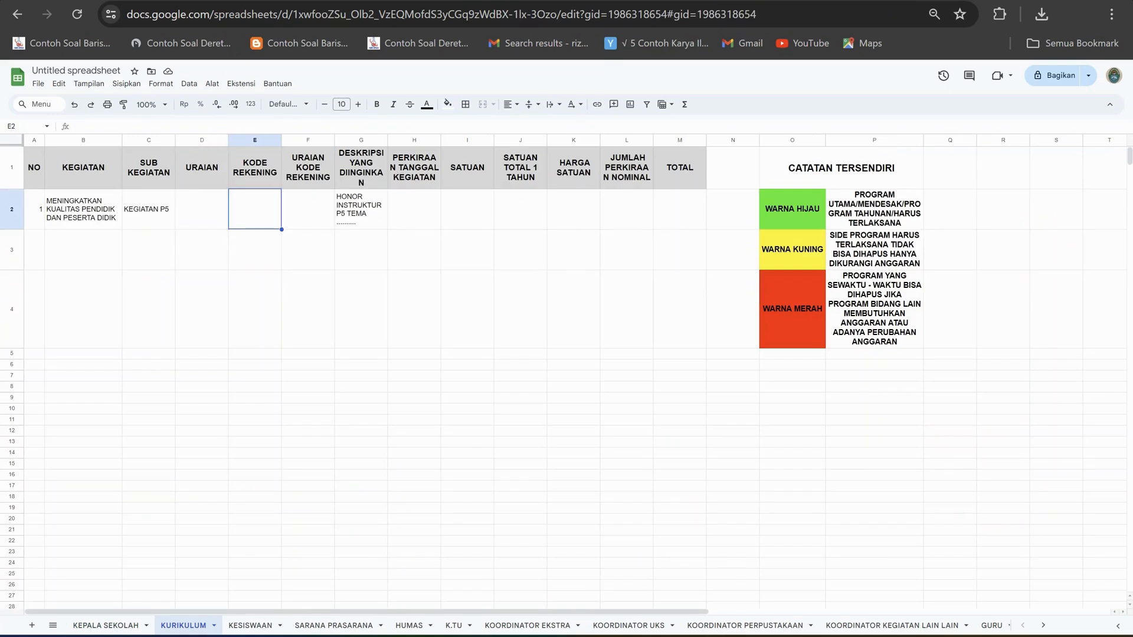
pyautogui.click(202, 209)
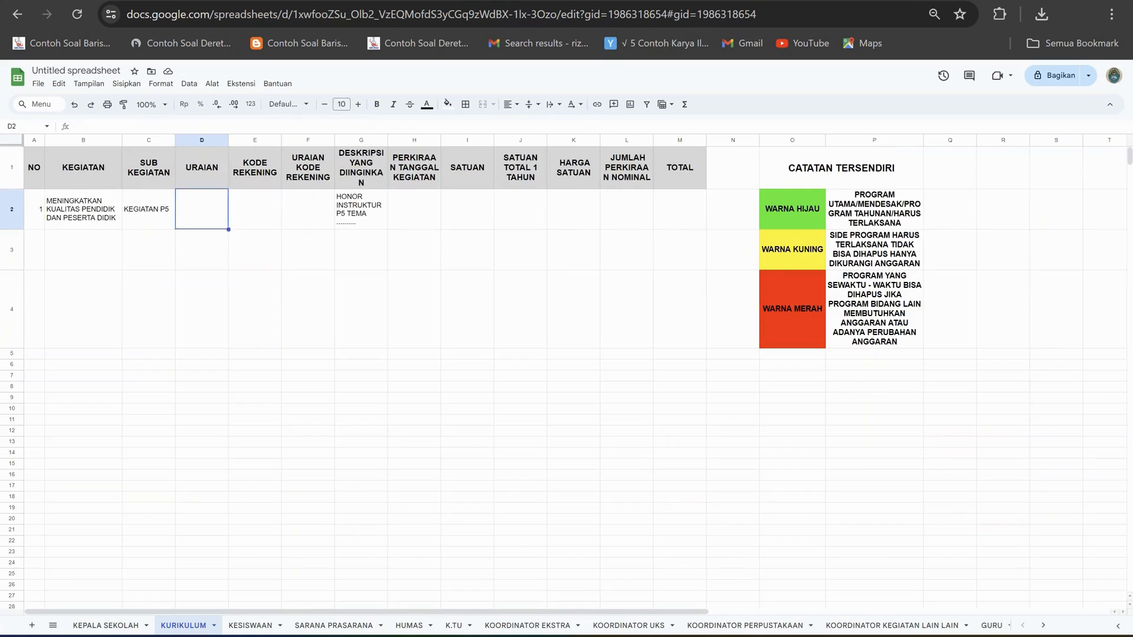
pyautogui.click(105, 626)
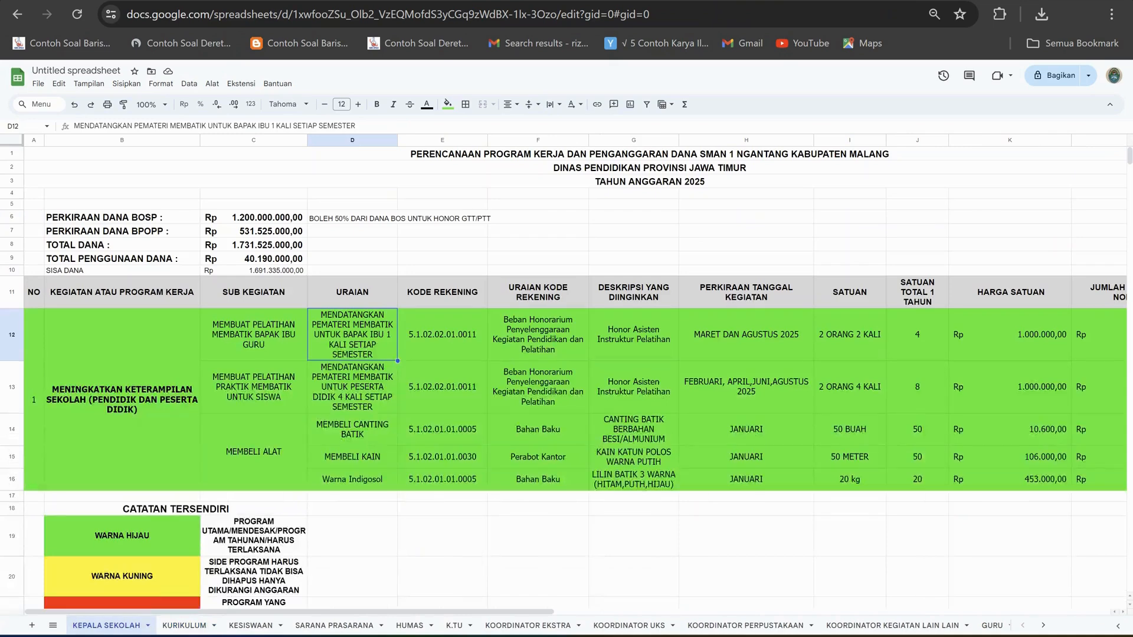
pyautogui.click(184, 626)
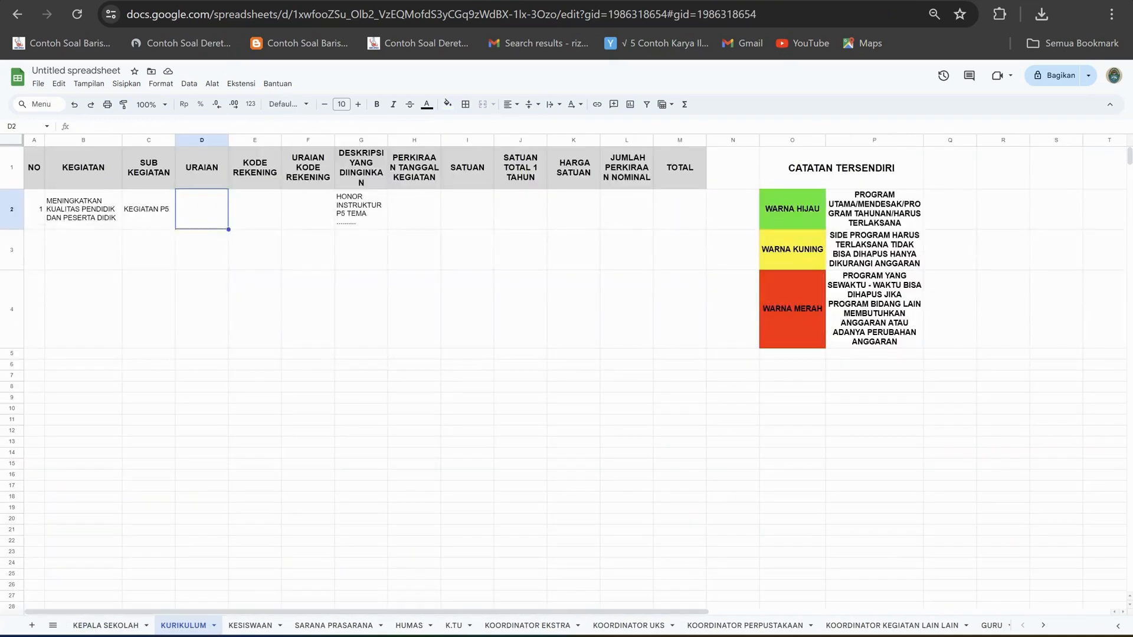
pyautogui.click(151, 127)
pyautogui.hotkey('ctrl', 'v')
pyautogui.click(200, 301)
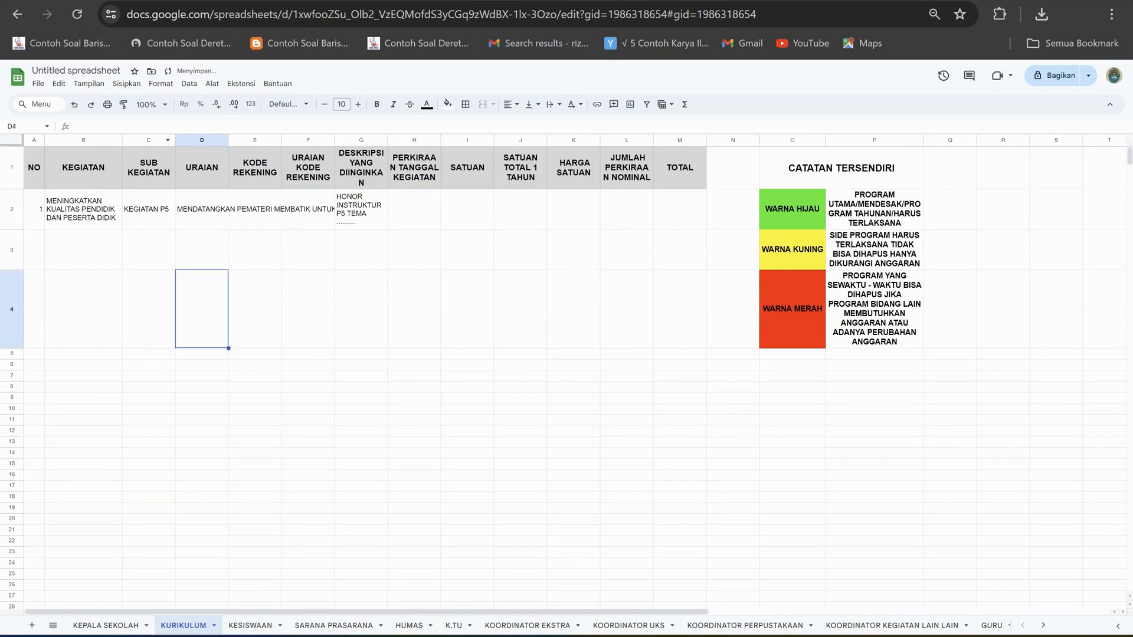
# Wrap the URAIAN text in D2 within its column.
pyautogui.click(202, 209)
pyautogui.click(531, 104)
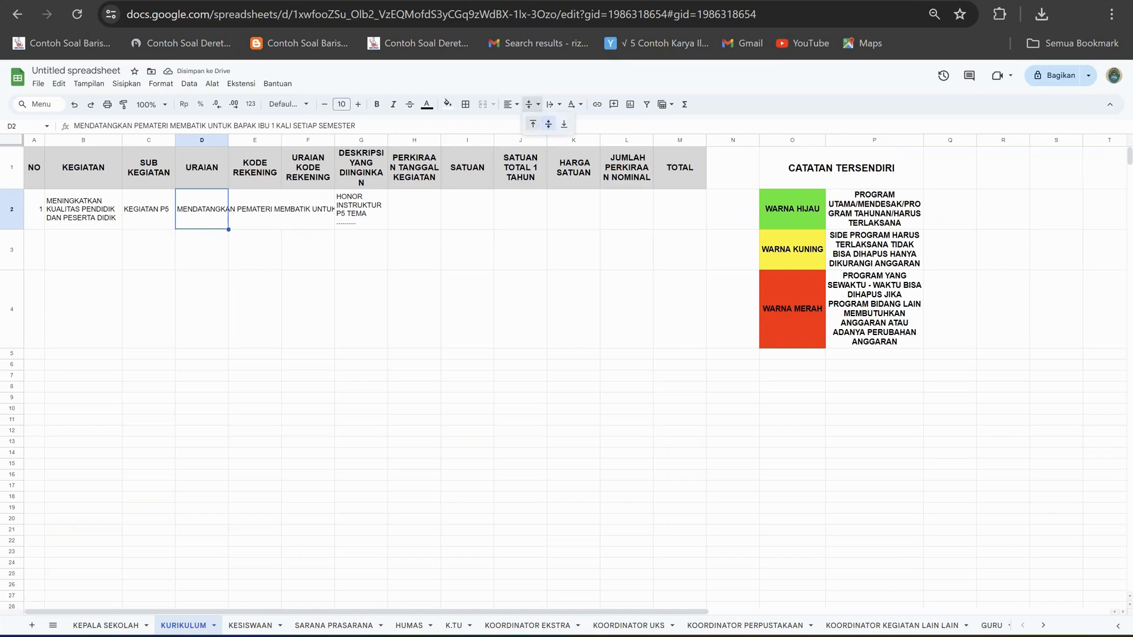
pyautogui.click(553, 104)
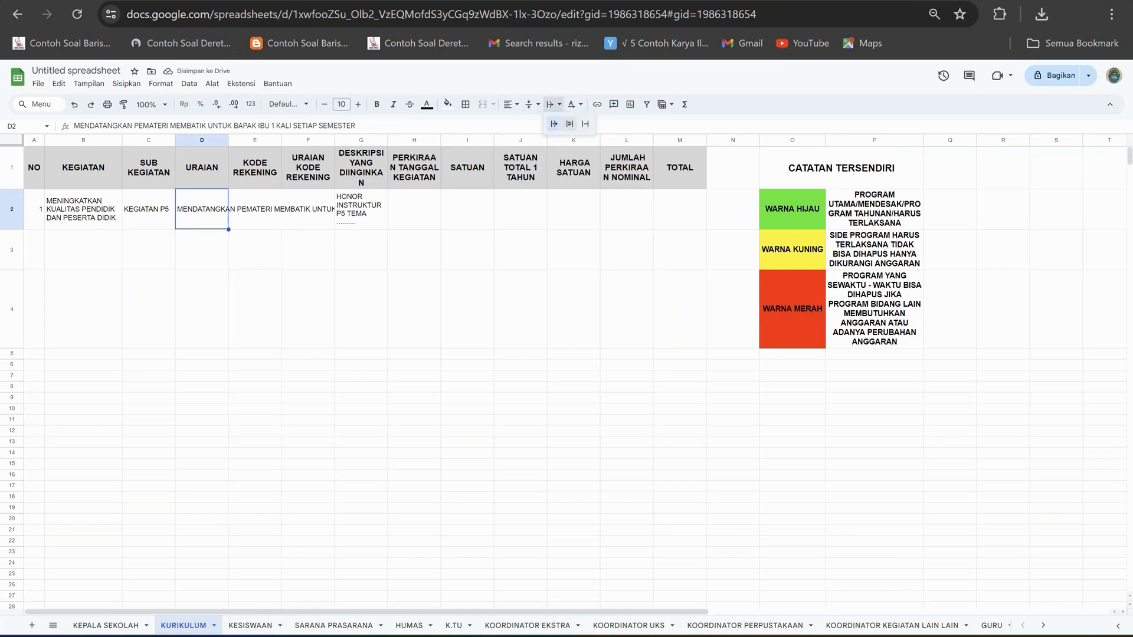
pyautogui.click(570, 124)
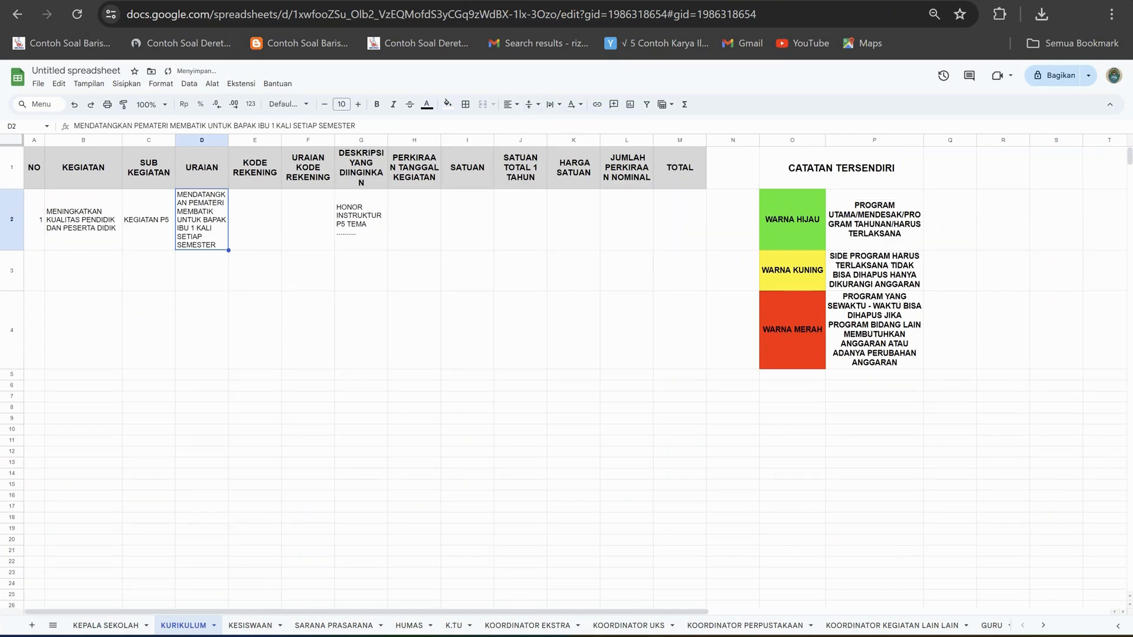
# Reword the URAIAN text in D2 to "MENDATANGKAN PEMATERI P5 UNTUK SISWA 2 KALI SETIAP SEMESTER".
pyautogui.moveTo(356, 126); pyautogui.dragTo(170, 125)
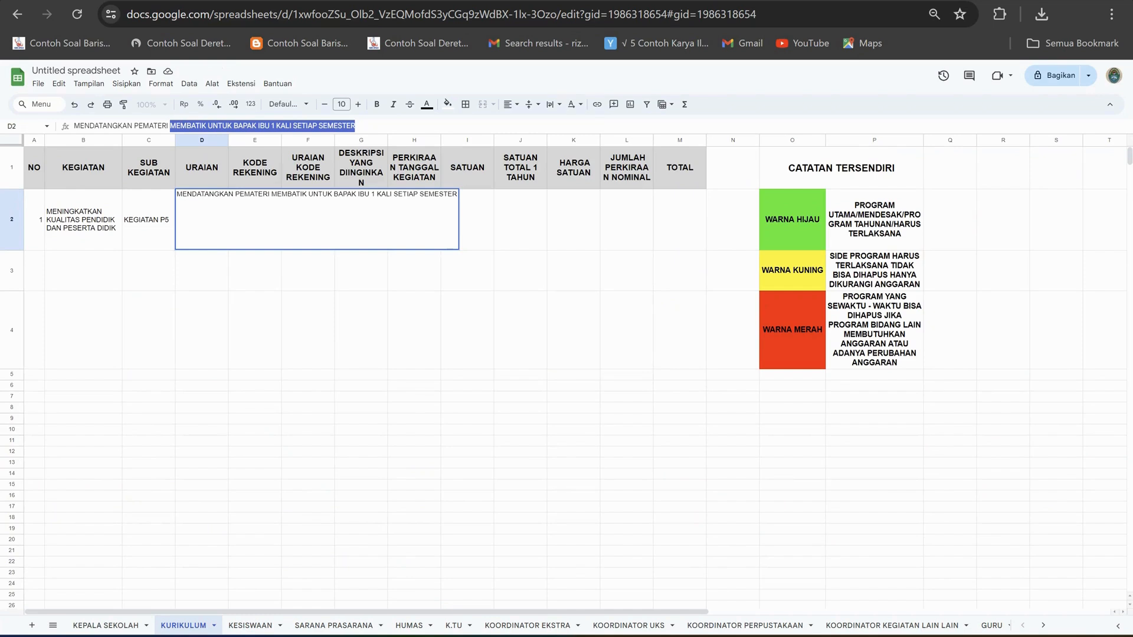
pyautogui.write('PEMATERI P5')
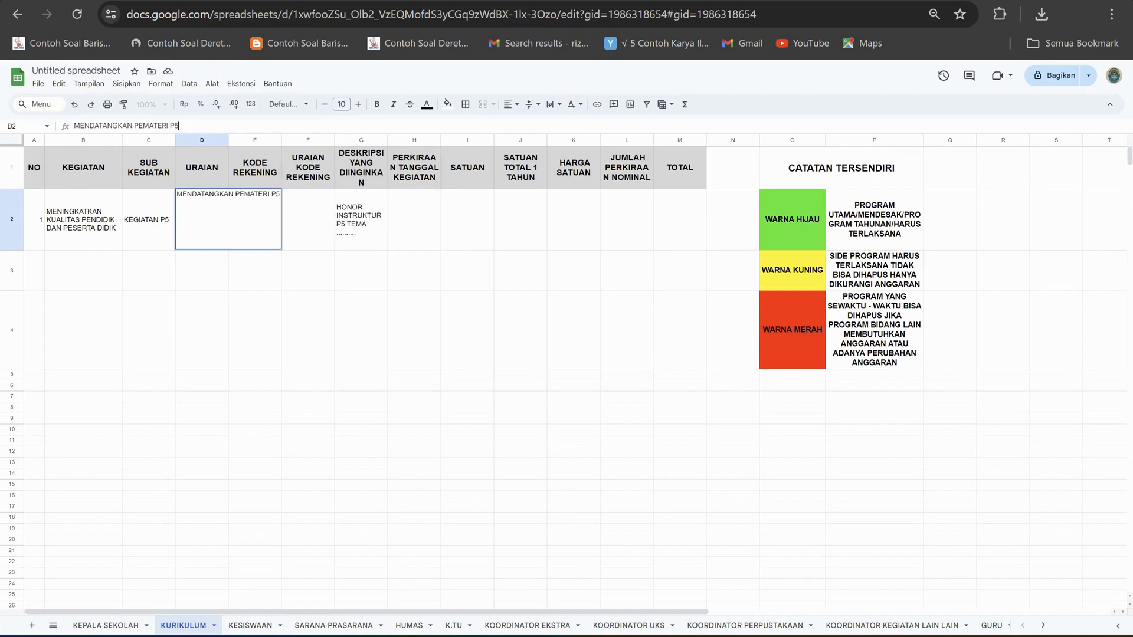
pyautogui.write(' UNTU')
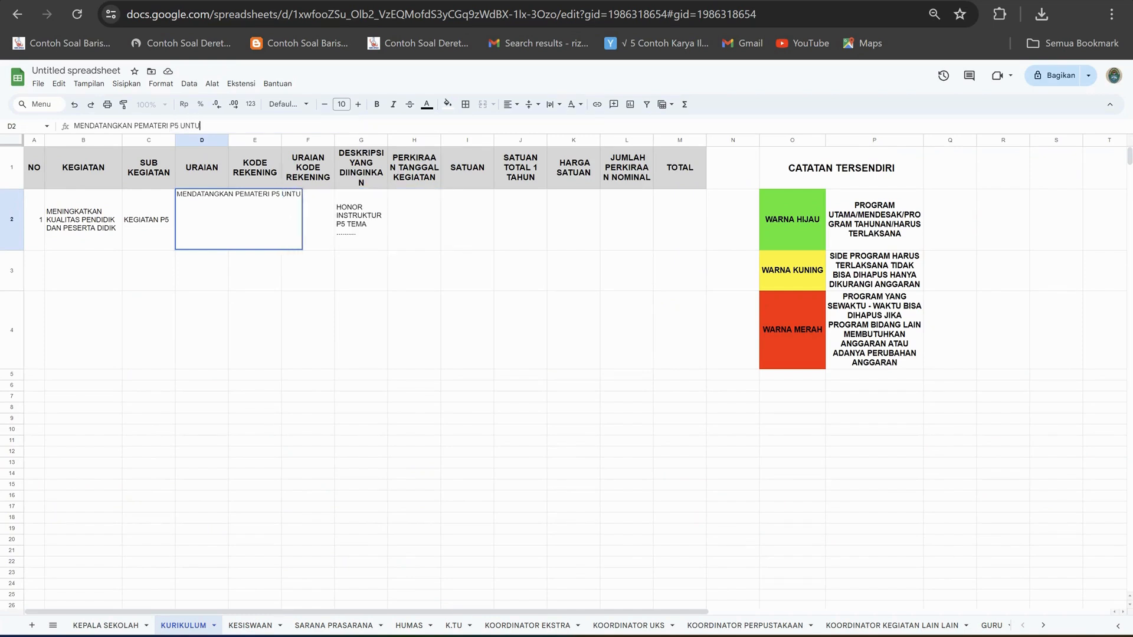
pyautogui.write('K SISWA')
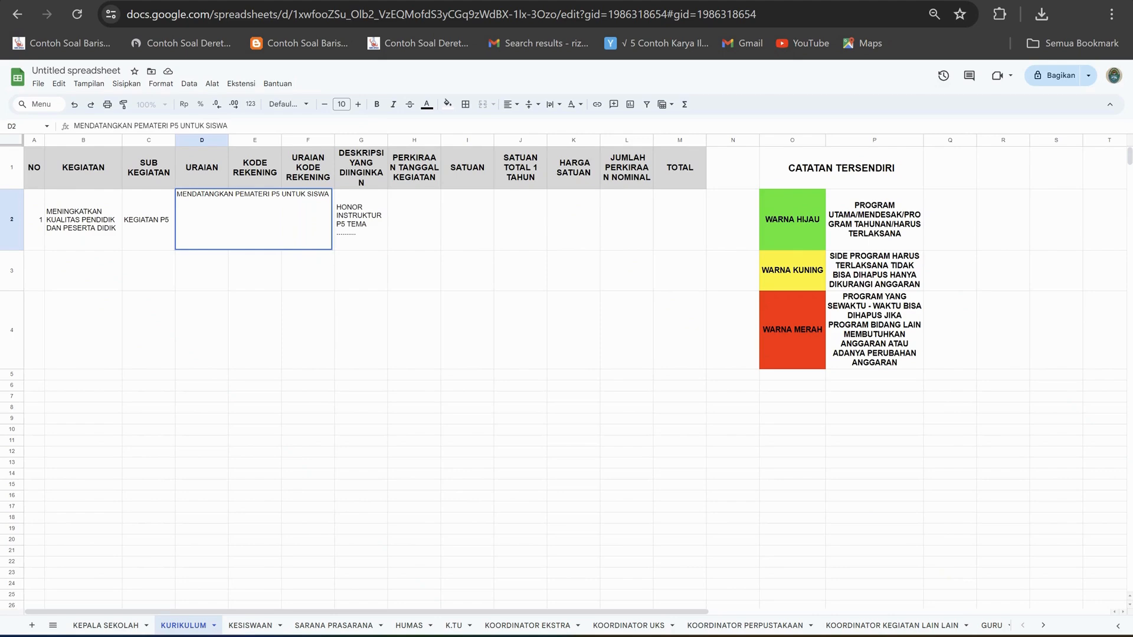
pyautogui.write('2 KAL')
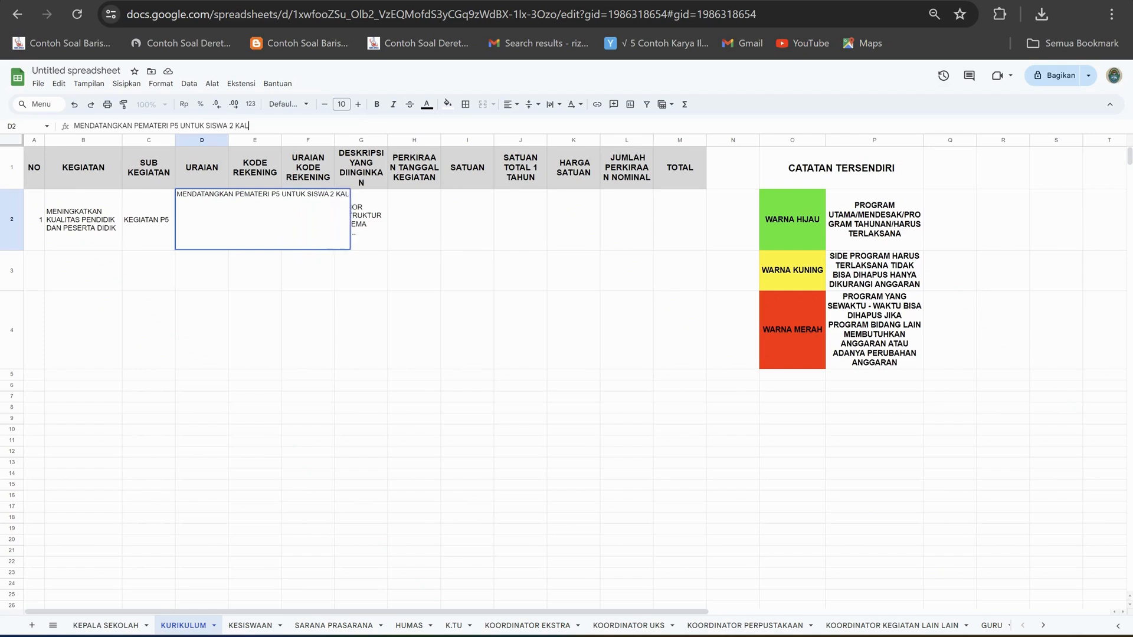
pyautogui.write('I SETIAP S')
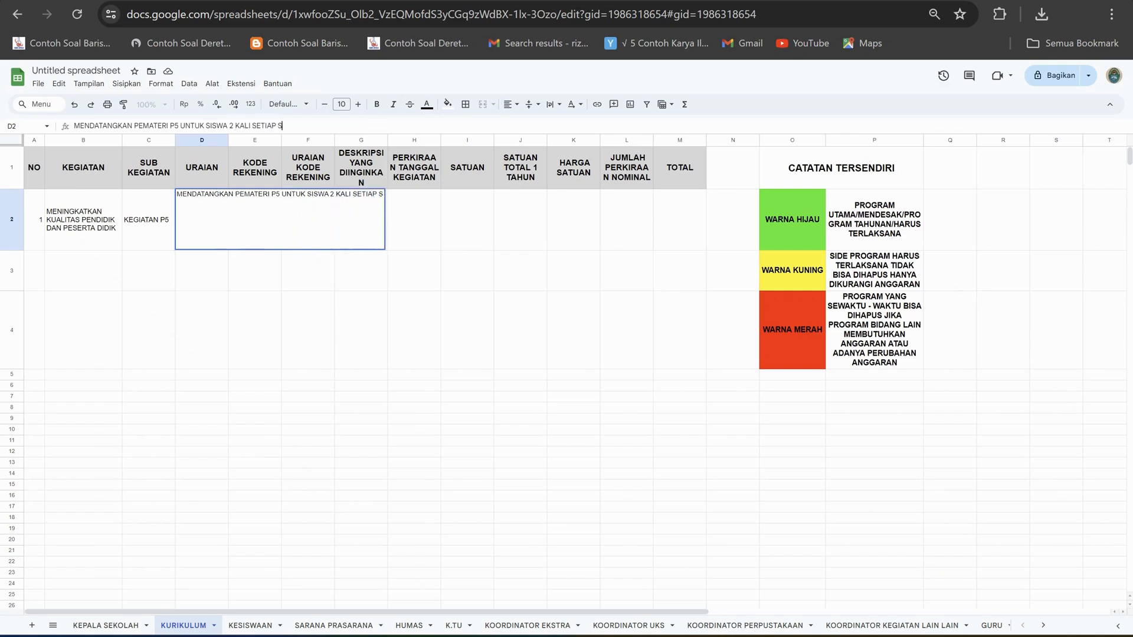
pyautogui.write('EMESTER')
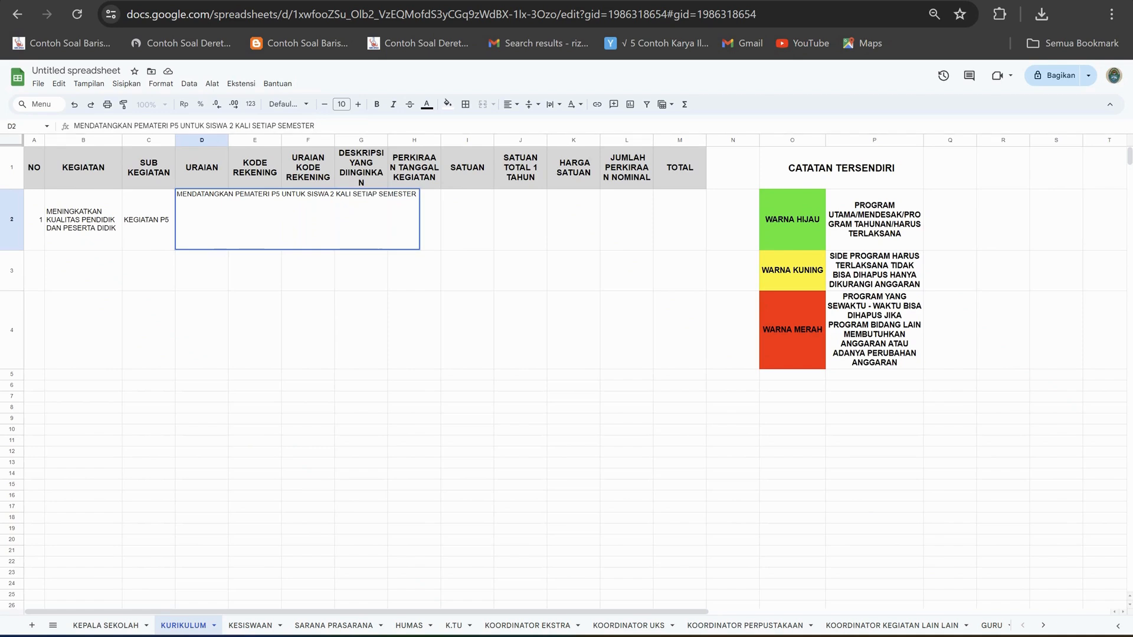
pyautogui.write(' 1 ORANG 1')
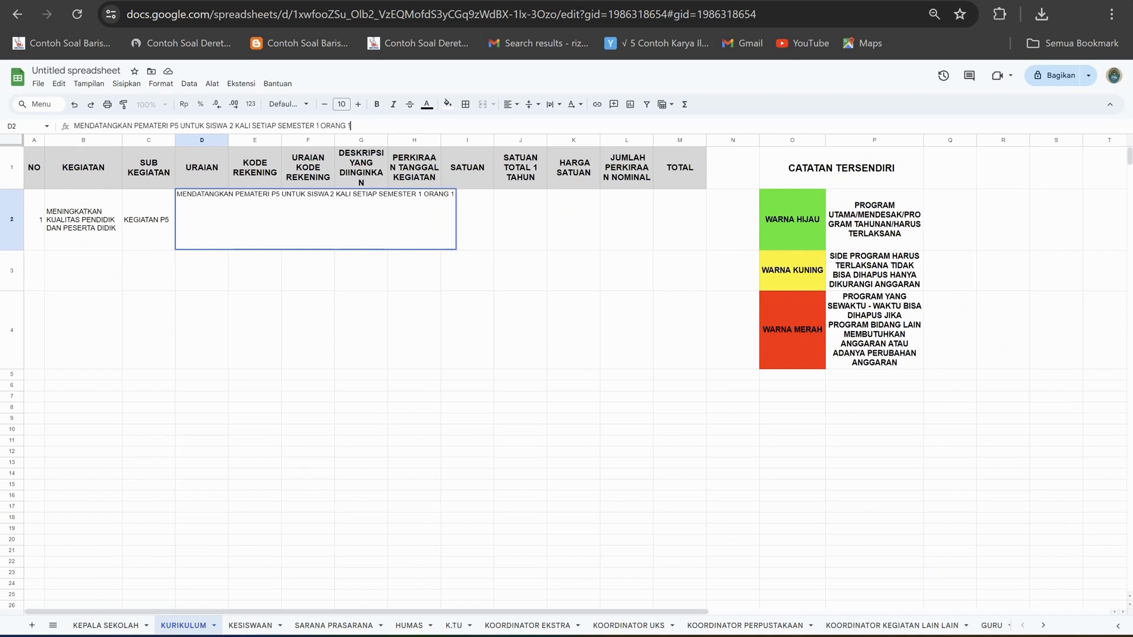
pyautogui.write(' KALI PERTEMUAN')
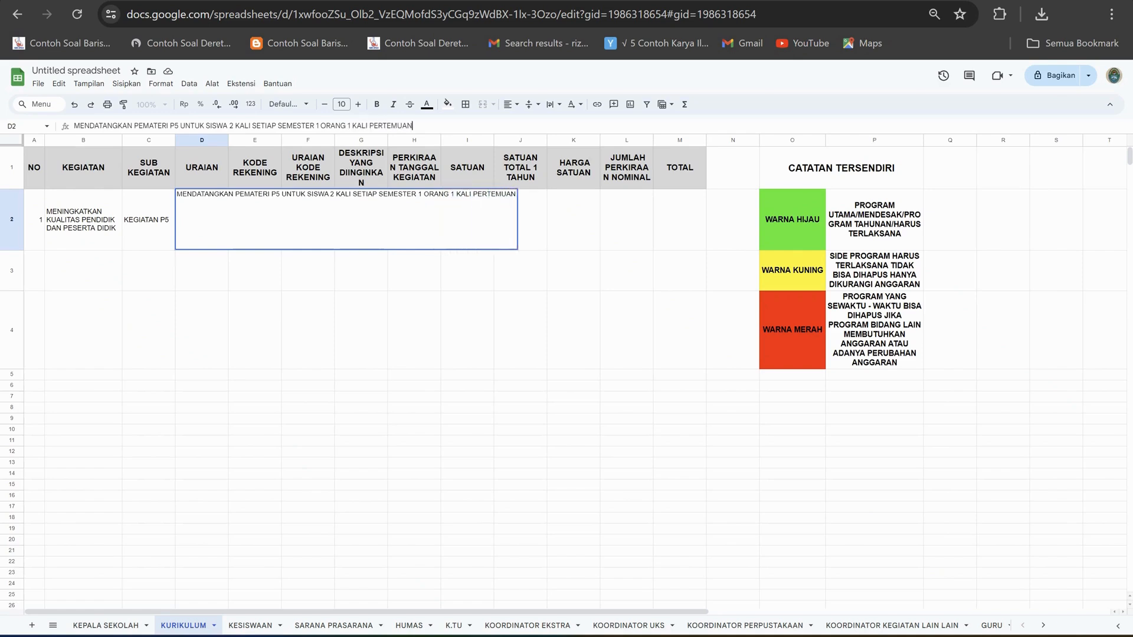
# Append "1 ORANG 1 KALI PERTEMUAN" to the end of the URAIAN text in D2.
pyautogui.click(255, 330)
pyautogui.click(202, 223)
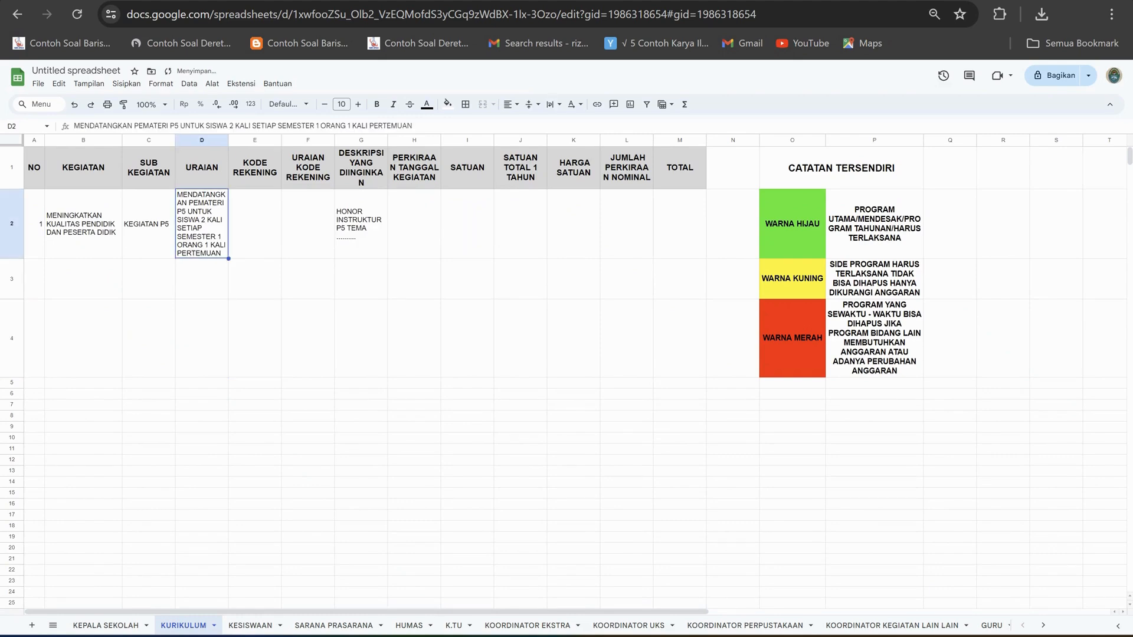
# Check the KEPALA SEKOLAH example and extend the sub-activity in C2 of KURIKULUM to "KEGIATAN P5 UNTUK SISWA (4 KALI)".
pyautogui.click(107, 625)
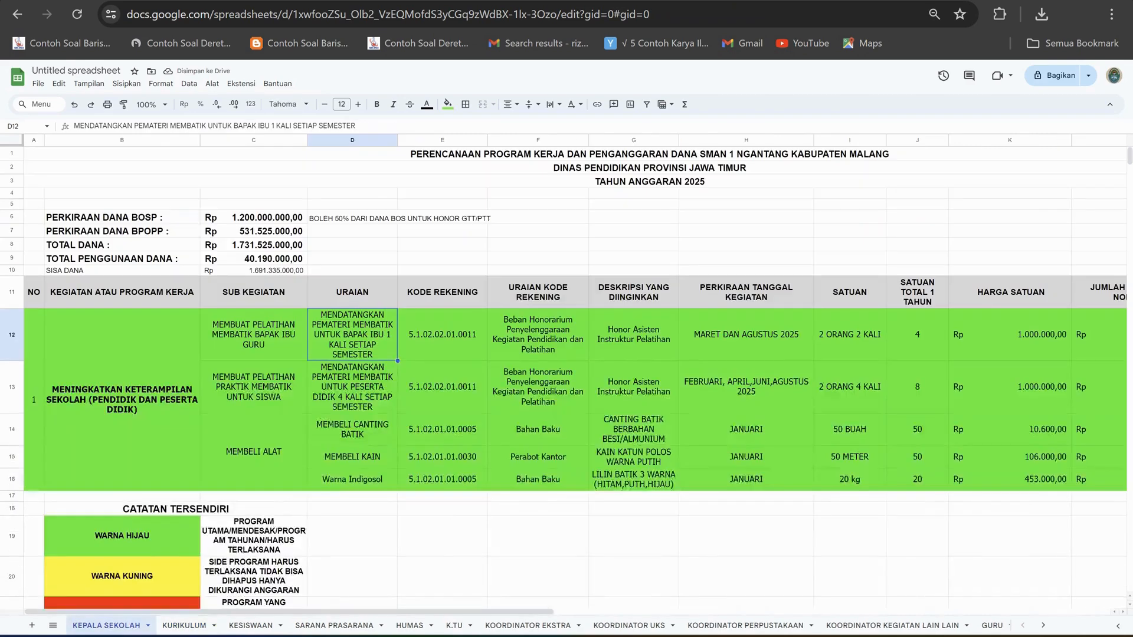
pyautogui.click(184, 626)
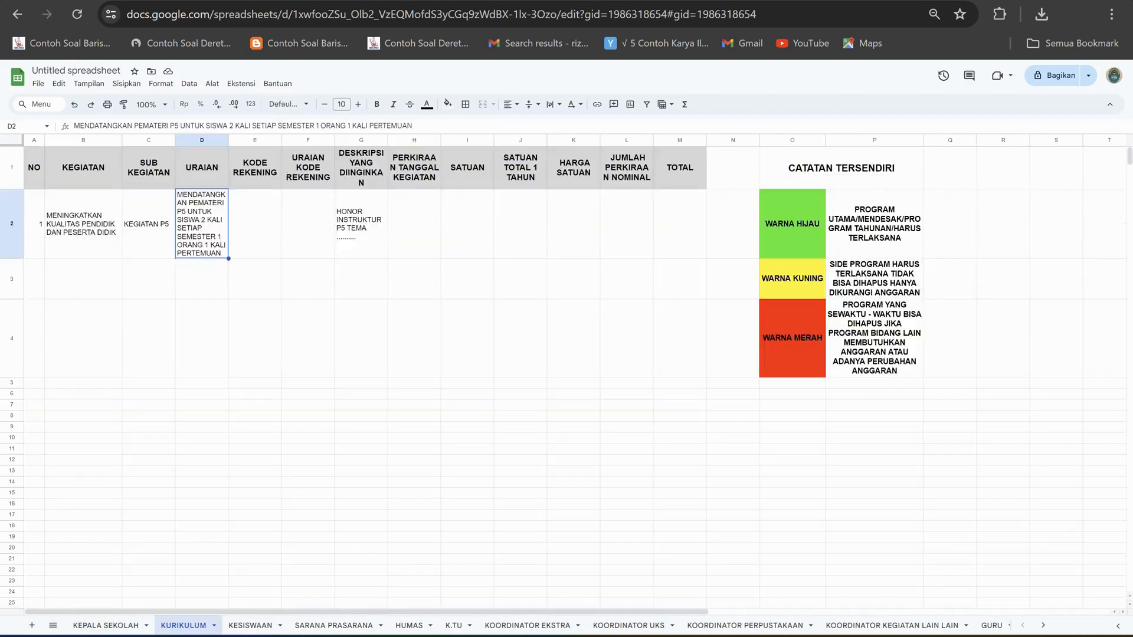
pyautogui.click(149, 224)
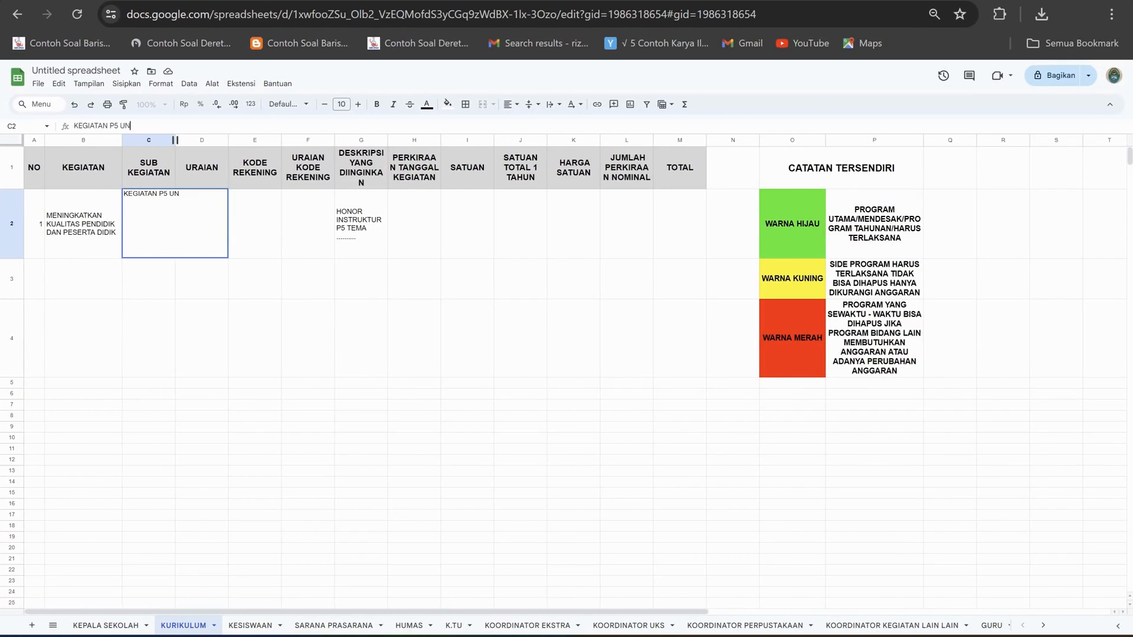
pyautogui.write('TUK SISWA (4 KALI')
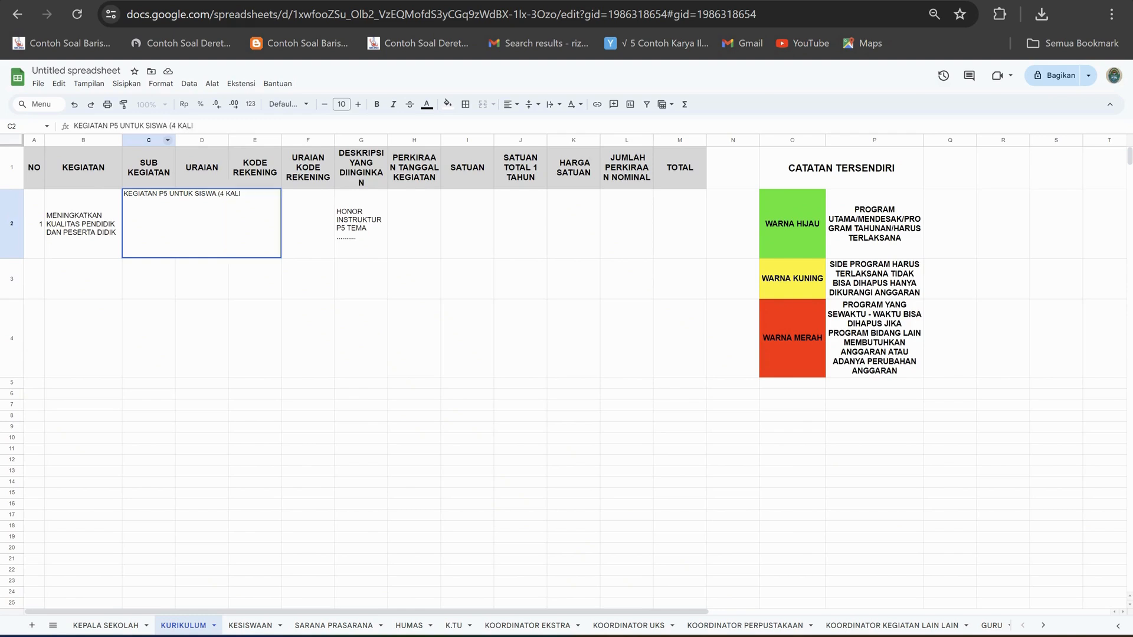
pyautogui.write(')')
pyautogui.click(308, 338)
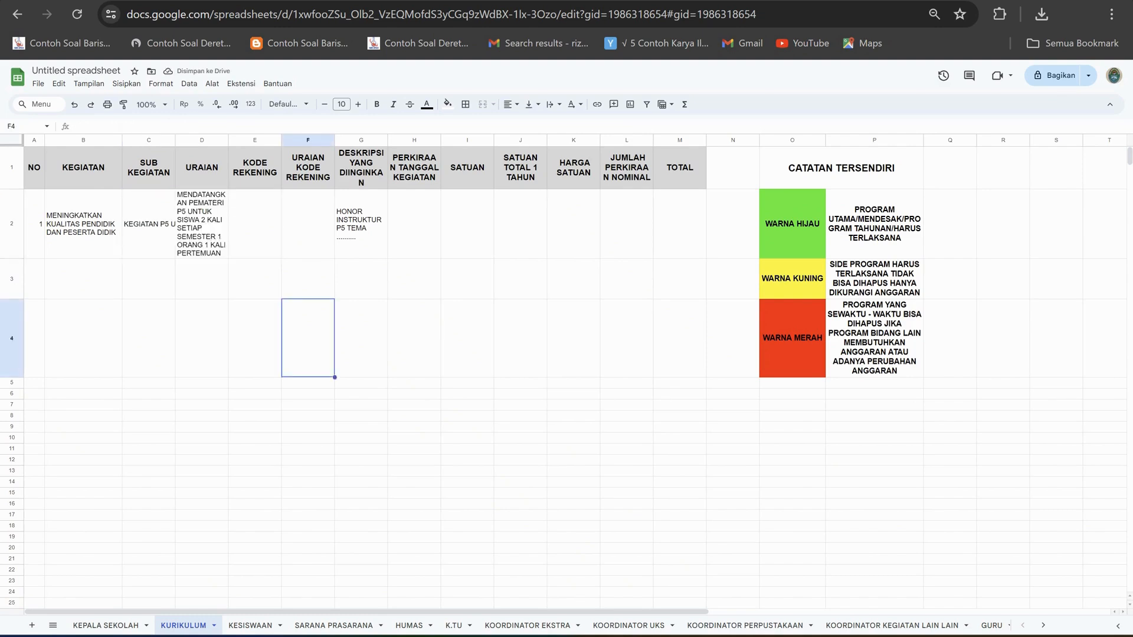
# Copy the account code 5.1.02.02.01.0011 from E12 of KEPALA SEKOLAH into the KODE REKENING cell E2 of KURIKULUM.
pyautogui.click(106, 626)
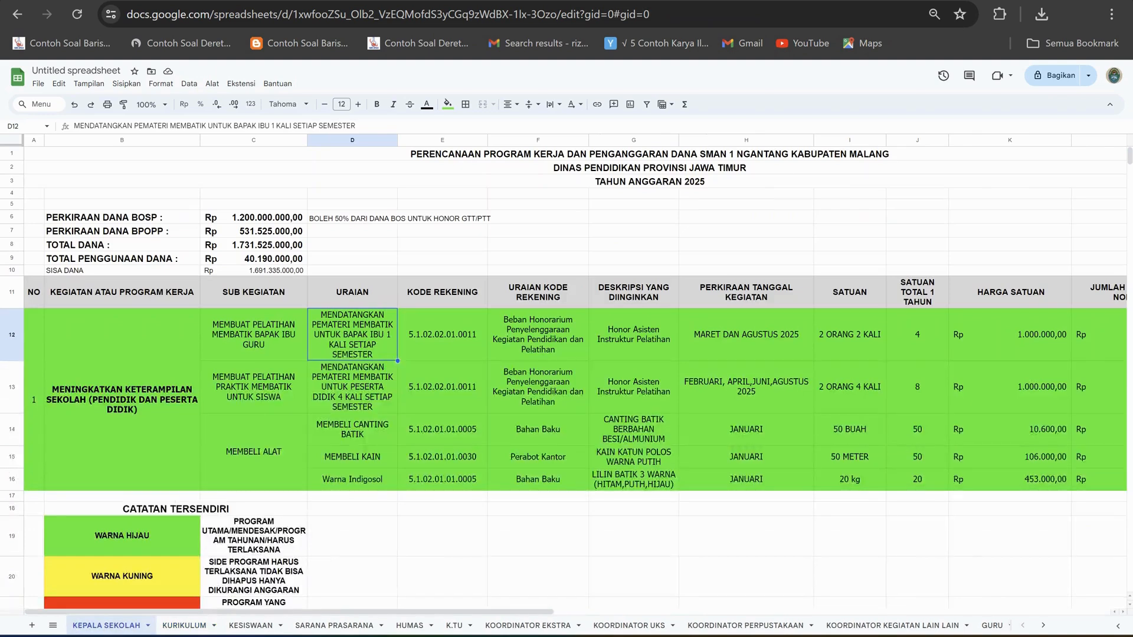
pyautogui.click(443, 335)
pyautogui.moveTo(133, 126); pyautogui.dragTo(73, 126)
pyautogui.hotkey('ctrl', 'c')
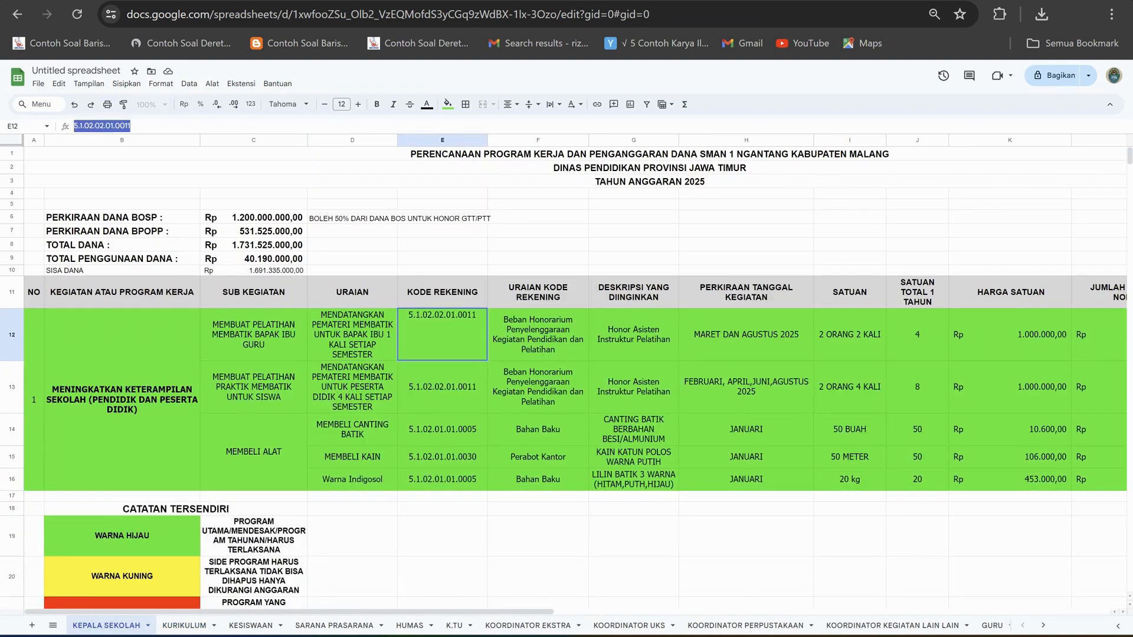
pyautogui.click(184, 626)
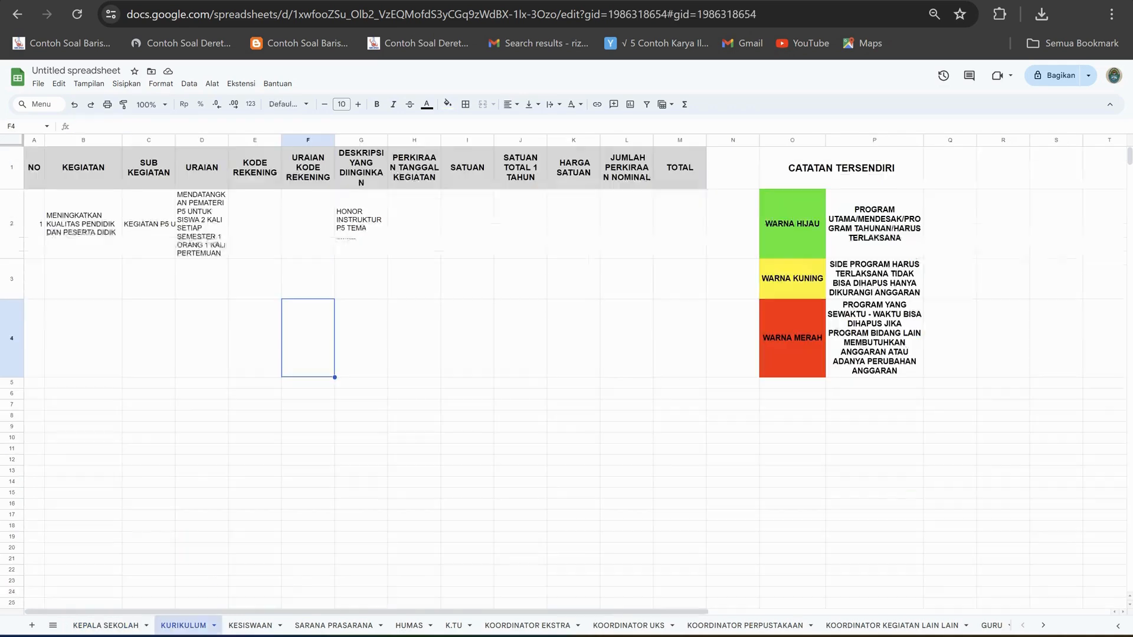
pyautogui.press('Return')
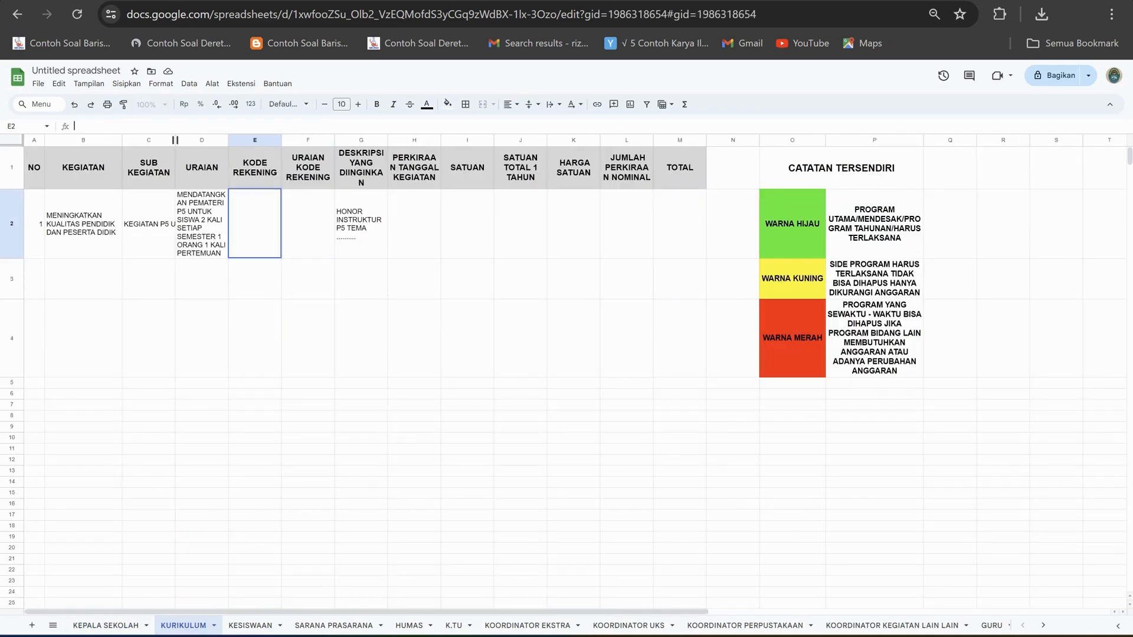
pyautogui.hotkey('ctrl', 'v')
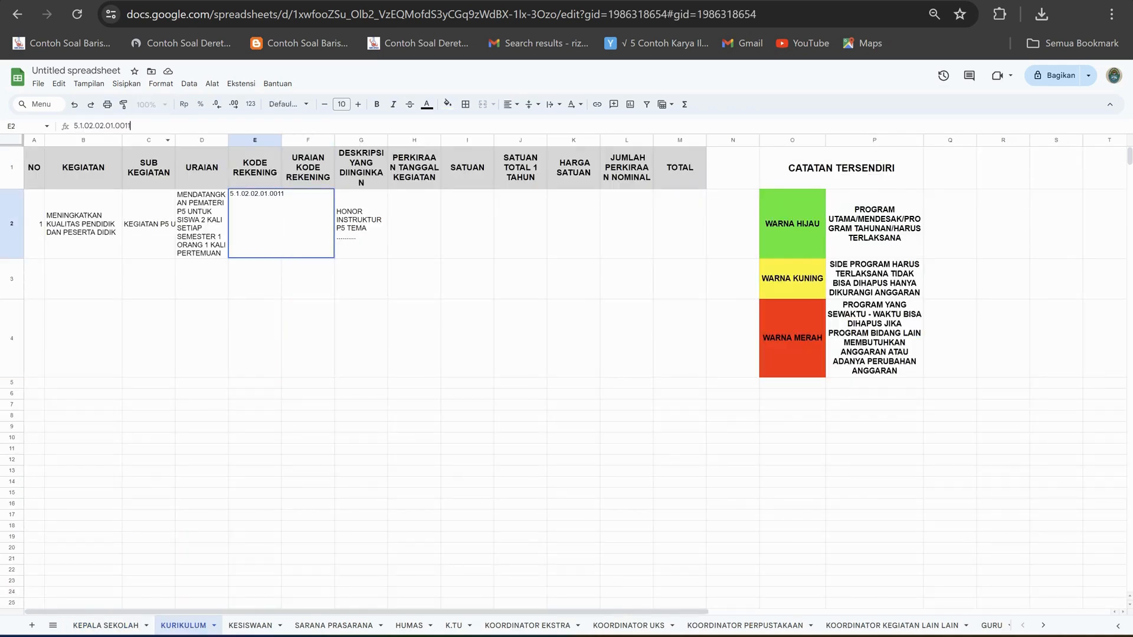
pyautogui.press('Tab')
pyautogui.press('Tab')
pyautogui.press('Tab')
pyautogui.press('Left')
pyautogui.press('Left')
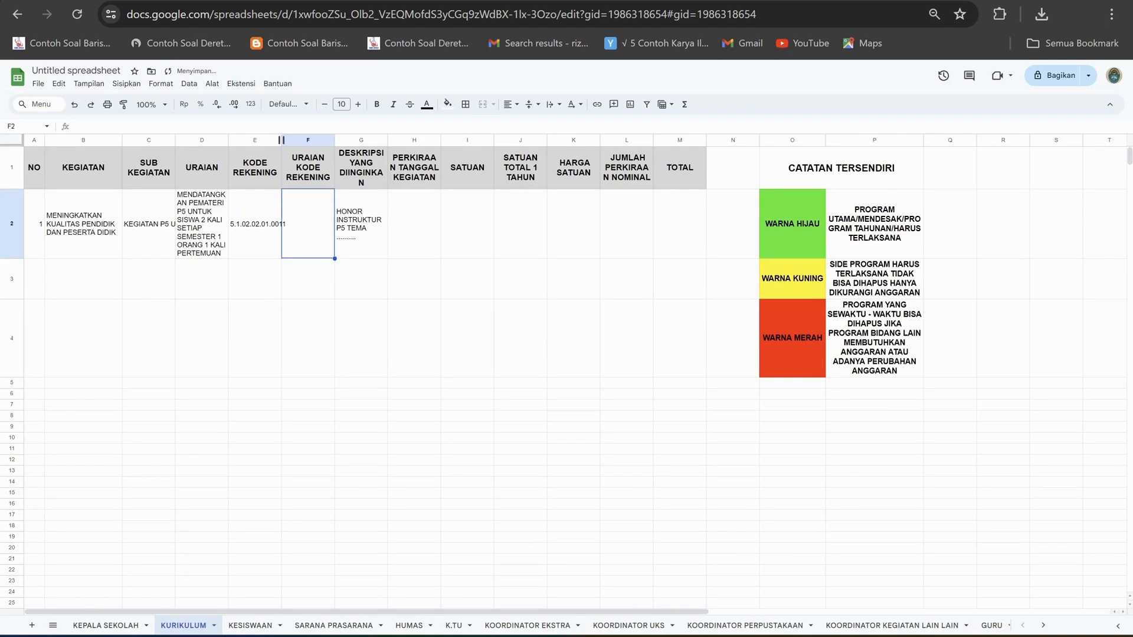
# Widen the KODE REKENING and URAIAN columns to fit their text and wrap the sub-activity text in C2.
pyautogui.moveTo(281, 140); pyautogui.dragTo(297, 140)
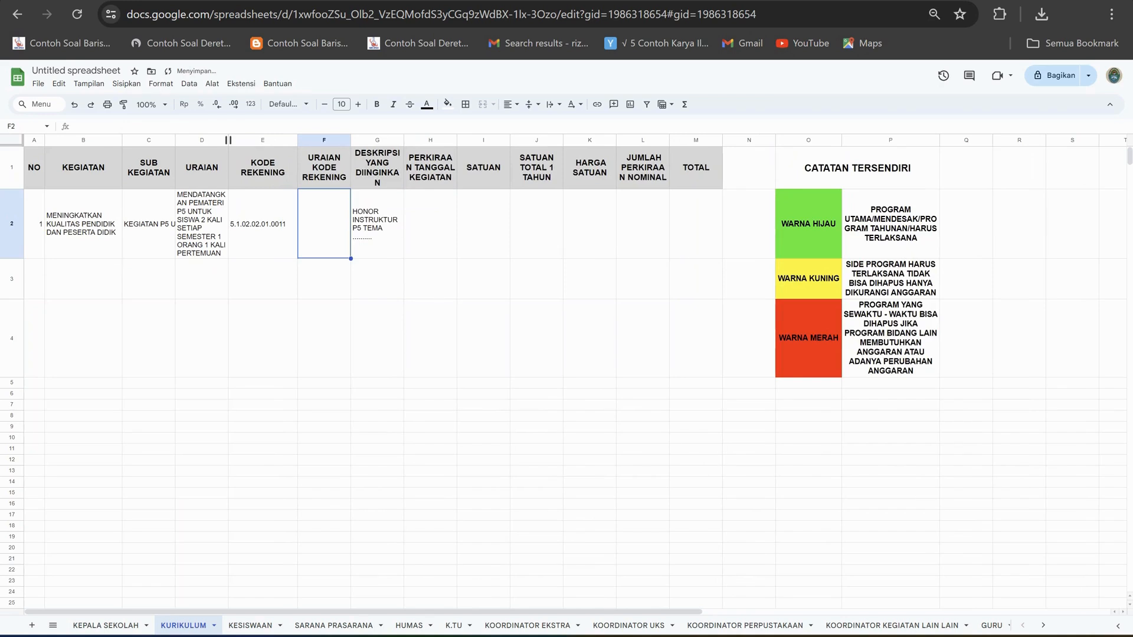
pyautogui.moveTo(228, 140); pyautogui.dragTo(250, 140)
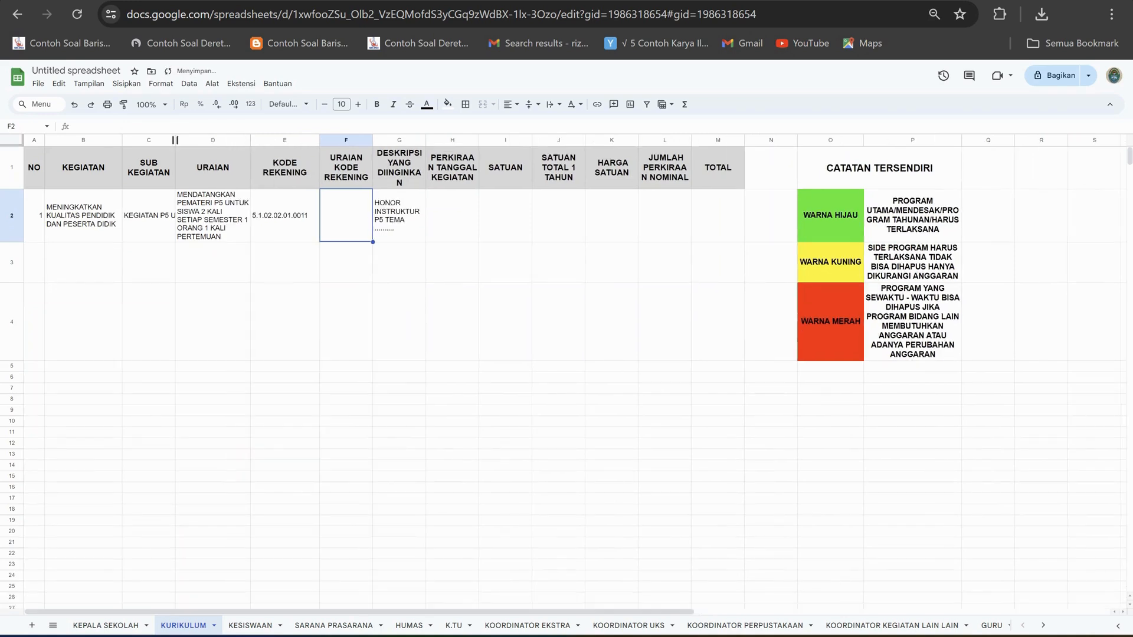
pyautogui.click(149, 215)
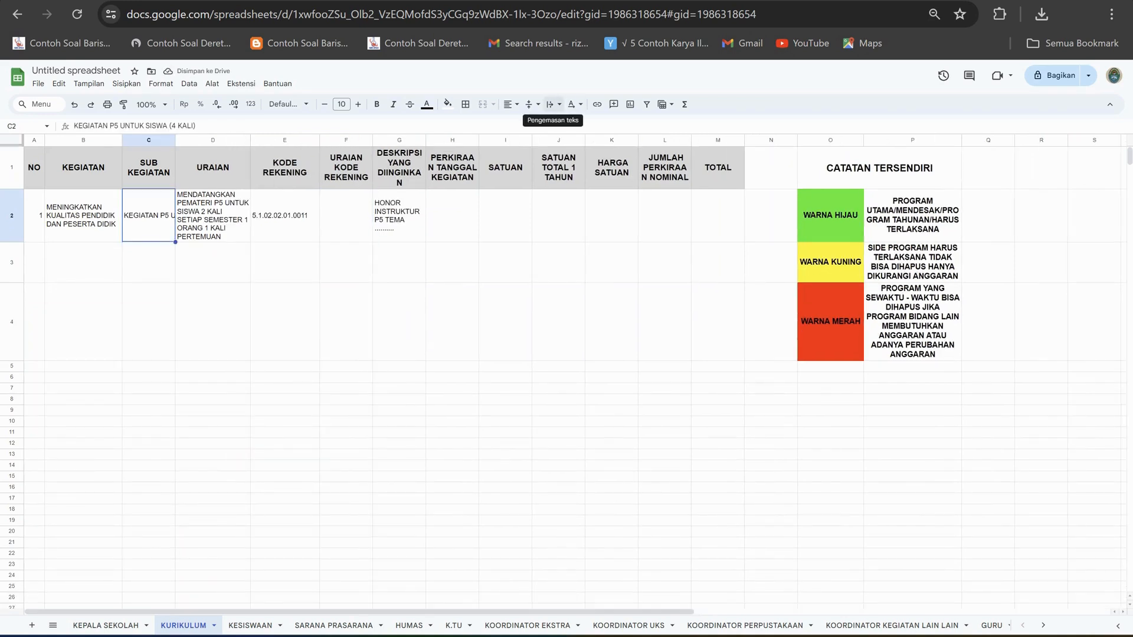
pyautogui.click(553, 104)
pyautogui.click(570, 123)
# Copy "Beban Honorarium Penyelenggaraan Kegiatan Pendidikan dan Pelatihan" from F12 of KEPALA SEKOLAH into F2 of KURIKULUM.
pyautogui.click(346, 216)
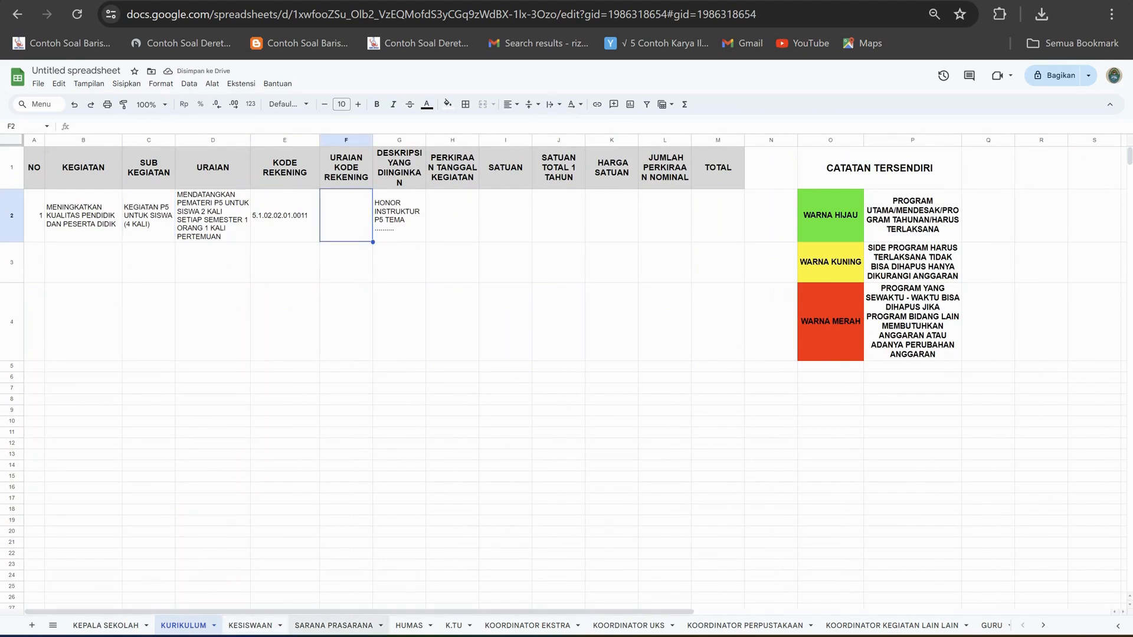
pyautogui.click(107, 626)
pyautogui.click(537, 335)
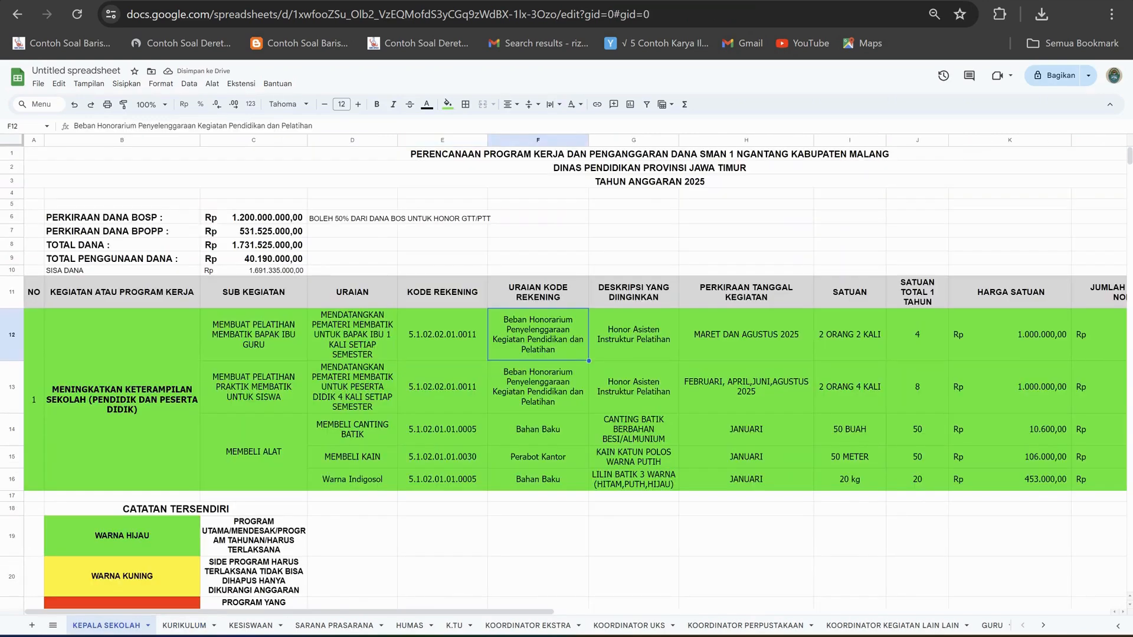
pyautogui.moveTo(314, 126); pyautogui.dragTo(73, 125)
pyautogui.hotkey('ctrl', 'c')
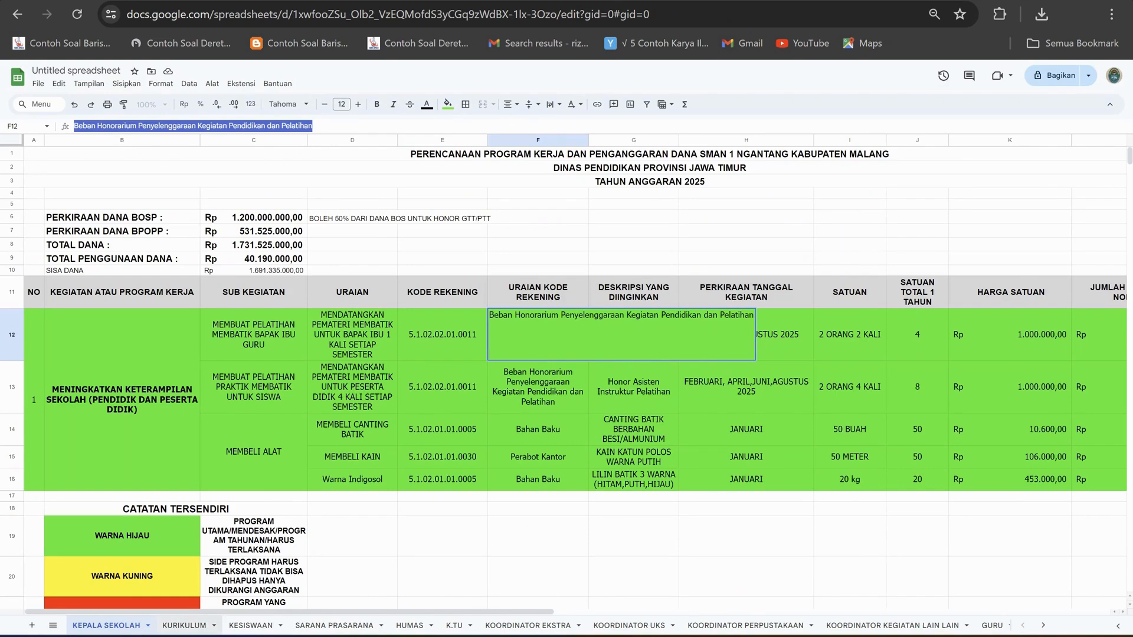
pyautogui.click(184, 625)
pyautogui.click(177, 126)
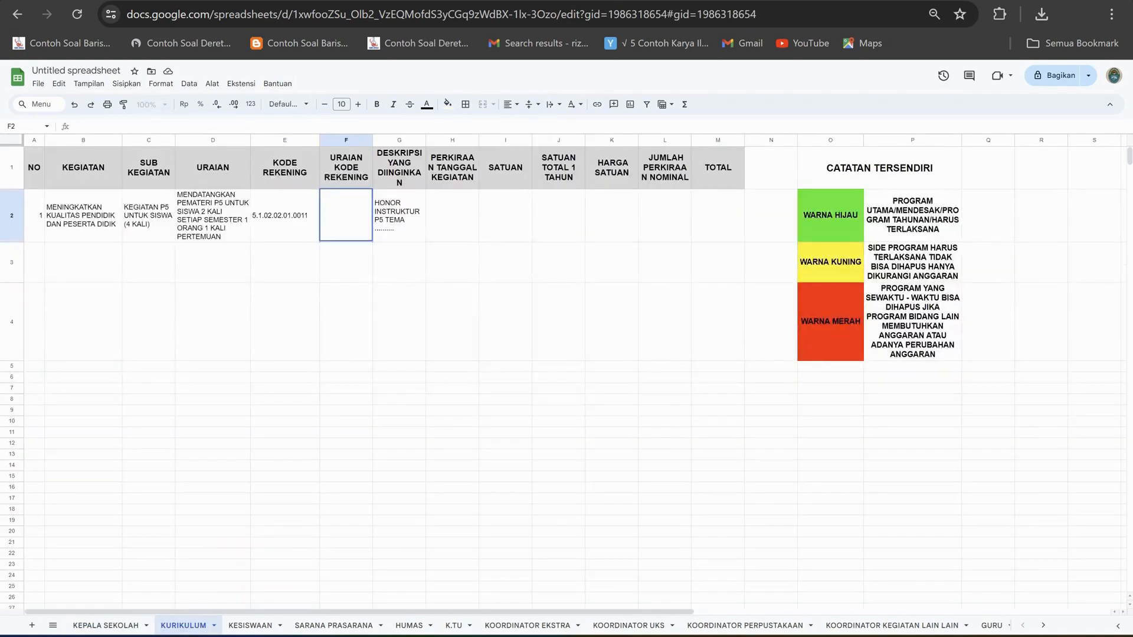
pyautogui.hotkey('ctrl', 'v')
pyautogui.click(452, 322)
# Wrap the URAIAN KODE REKENING text in F2 within its column.
pyautogui.click(345, 215)
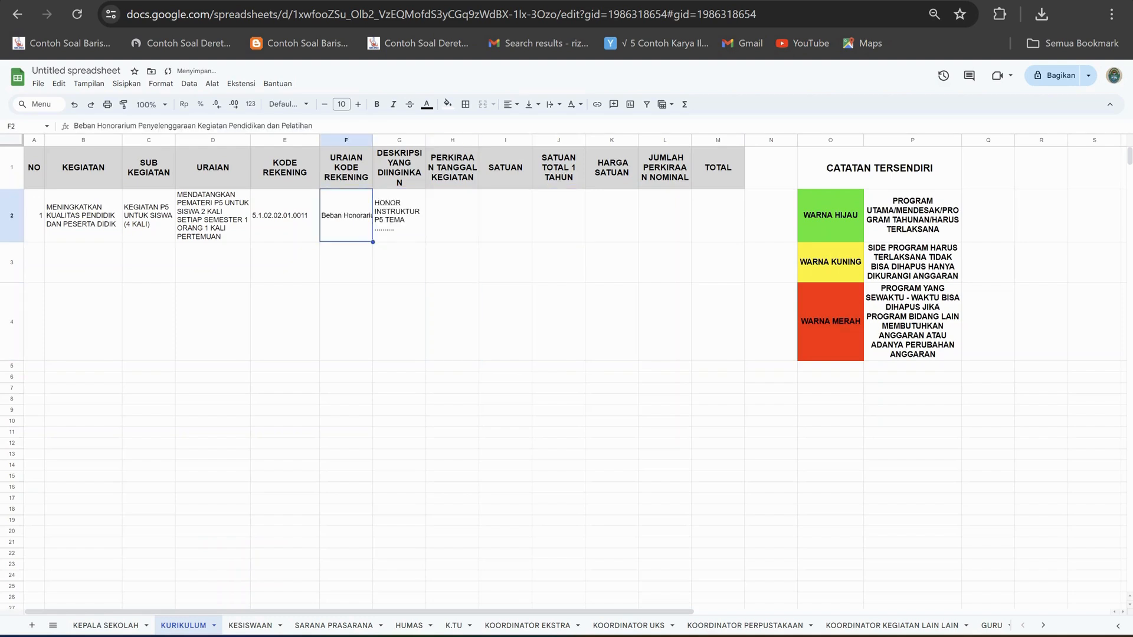
pyautogui.click(553, 105)
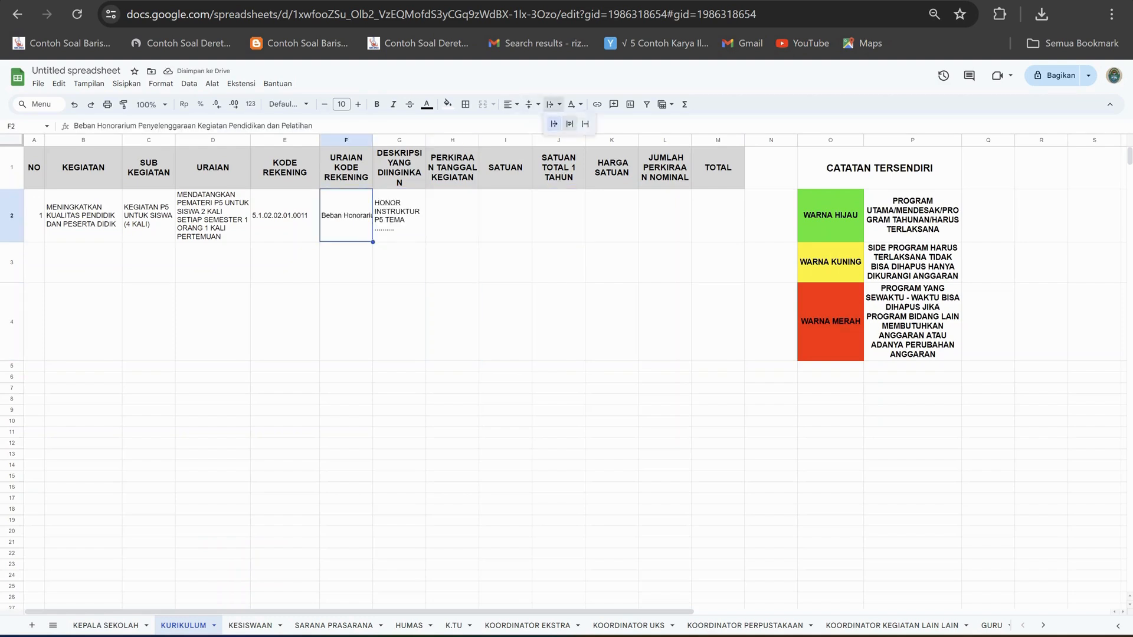
pyautogui.click(569, 124)
pyautogui.click(399, 322)
# Widen the PERKIRAAN TANGGAL KEGIATAN column and begin the dates in H2 with "FEBRUARI, APRIL, ".
pyautogui.click(452, 215)
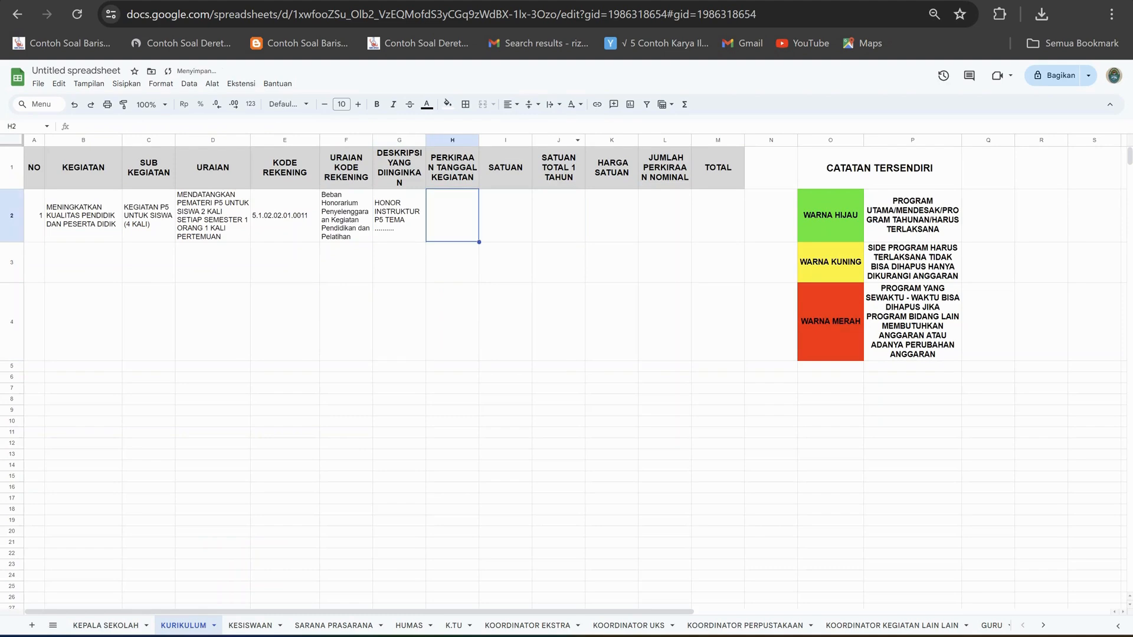
pyautogui.moveTo(479, 140); pyautogui.dragTo(488, 140)
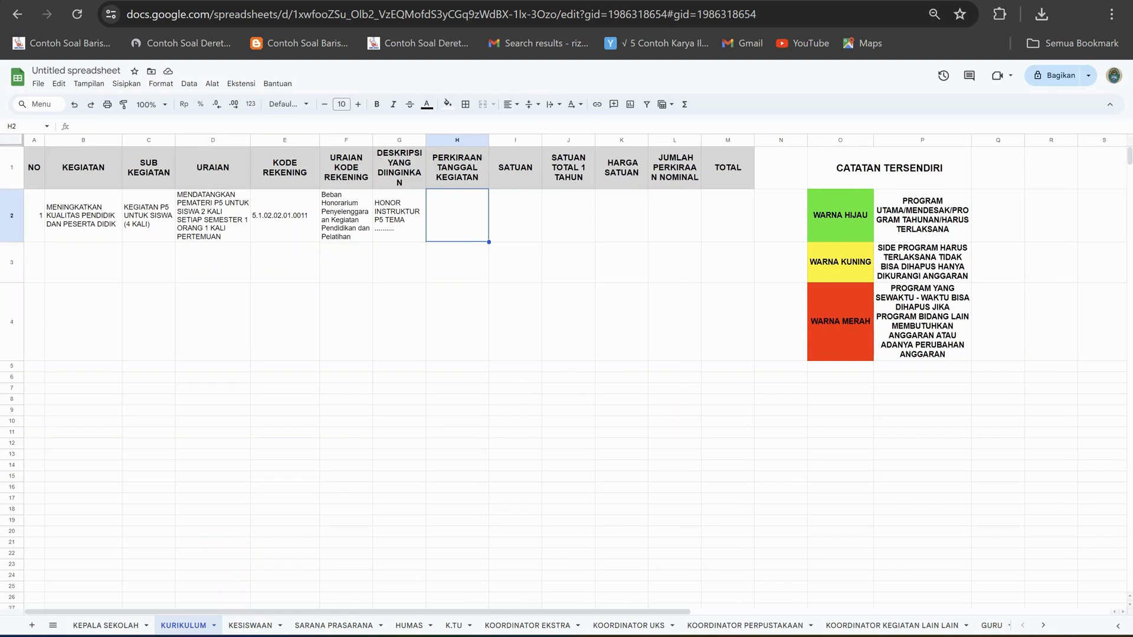
pyautogui.click(74, 127)
pyautogui.write('FEBRUARI')
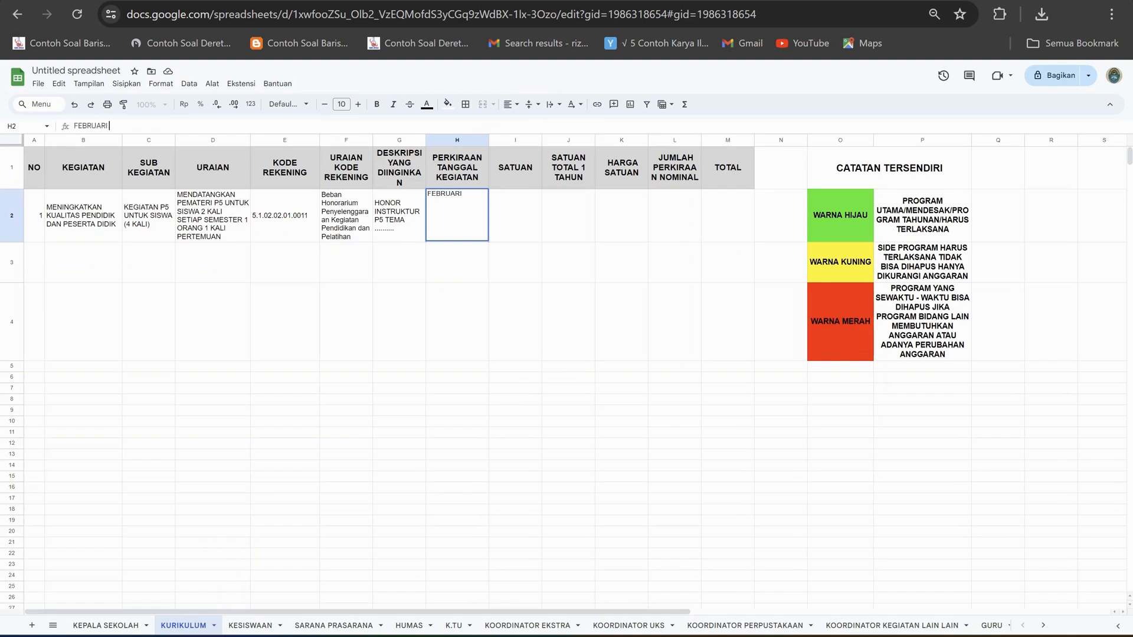
pyautogui.write(', APRIL, JUNI')
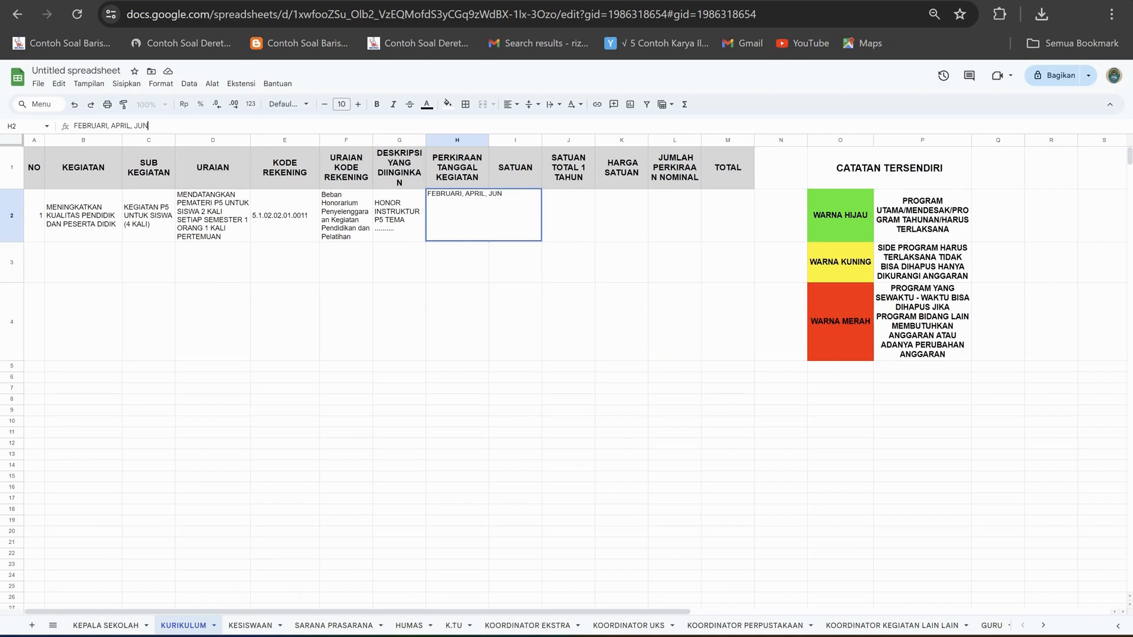
pyautogui.press('BackSpace')
pyautogui.press('BackSpace')
pyautogui.write('JU')
pyautogui.press('BackSpace')
pyautogui.press('BackSpace')
# Complete the dates in H2 by adding "SEPTEMBER, NOVEMBER 2025" after APRIL.
pyautogui.write('SEPTEMBER, NOVEMBER')
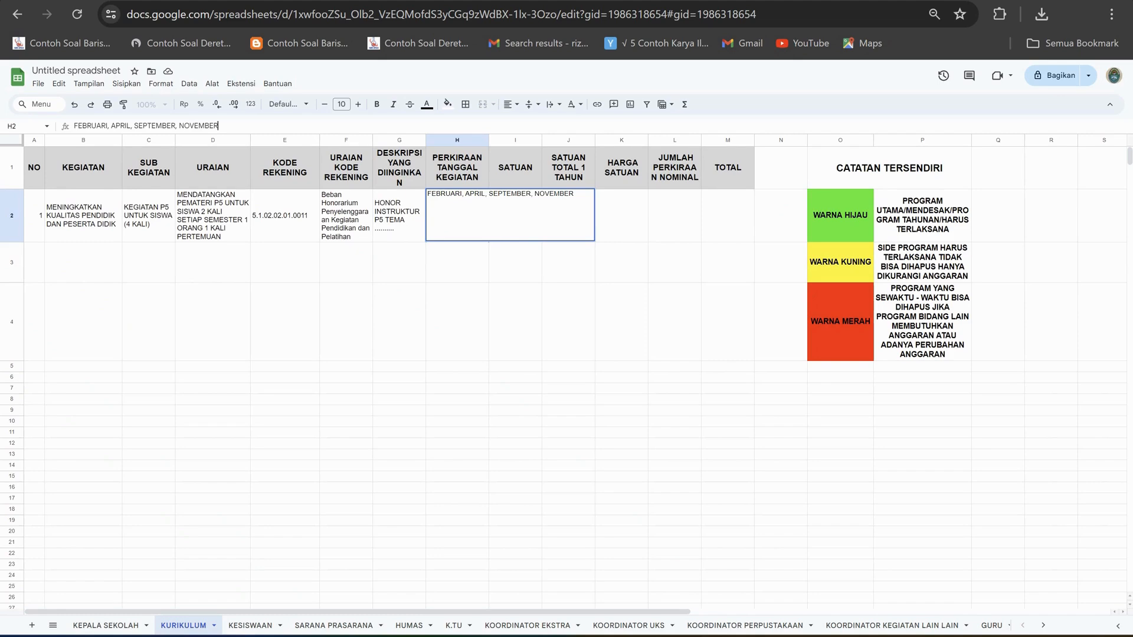
pyautogui.write(' 2025')
pyautogui.moveTo(515, 411); pyautogui.dragTo(515, 420)
# Wrap the PERKIRAAN TANGGAL KEGIATAN text in H2 within its column.
pyautogui.click(464, 216)
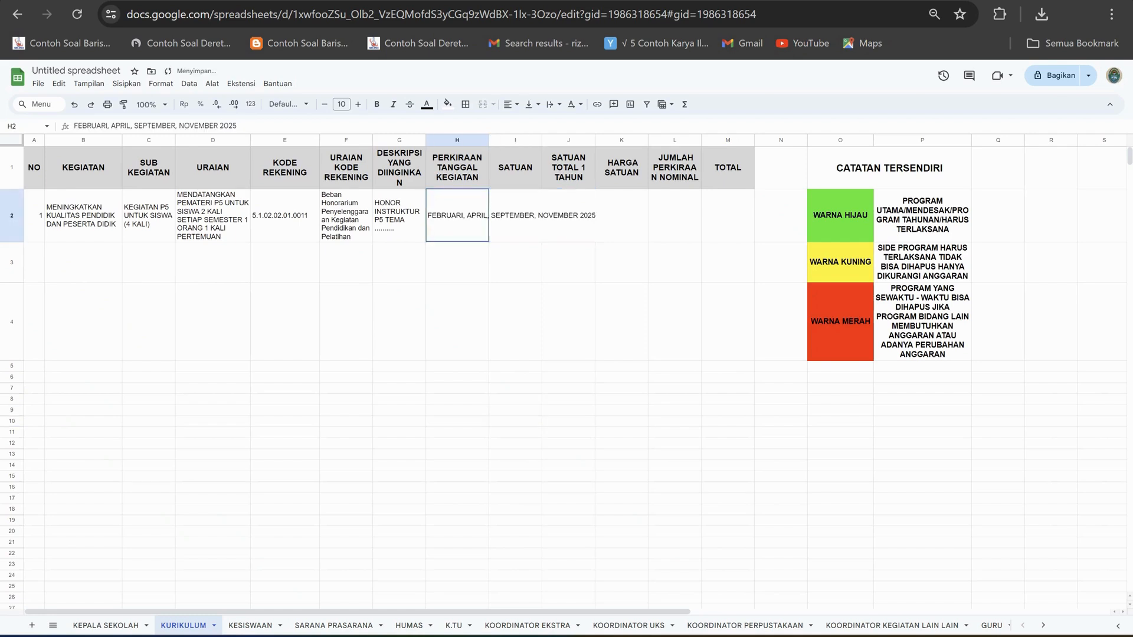
pyautogui.click(550, 104)
pyautogui.click(570, 124)
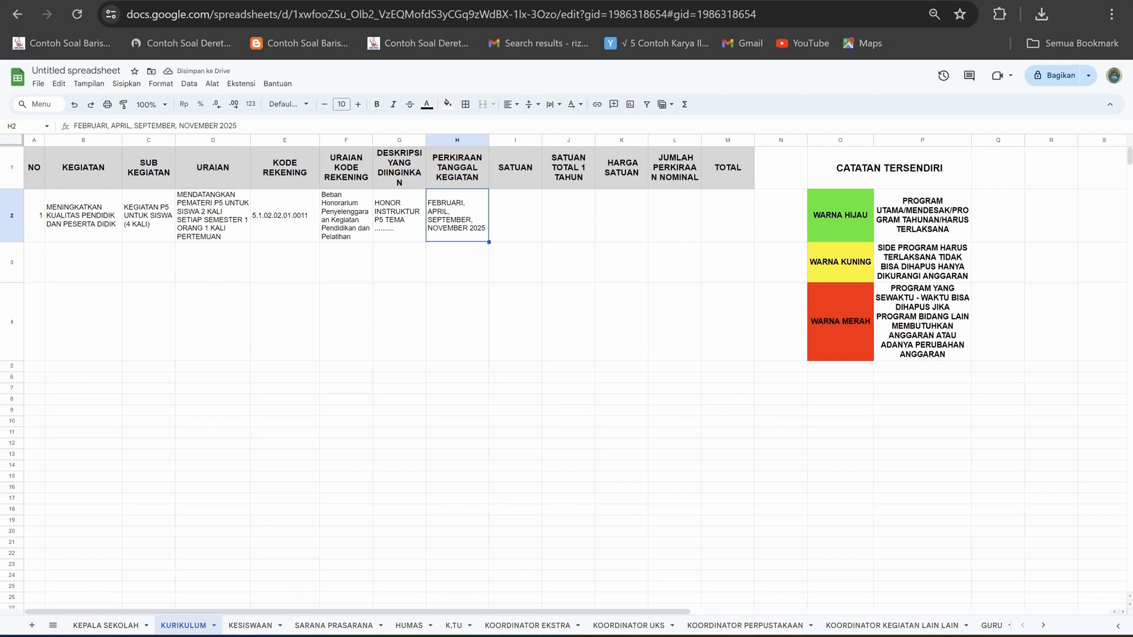
# Enter "1 ORANG 4 KALI" in the SATUAN cell I2 and widen the column slightly to fit it.
pyautogui.click(515, 215)
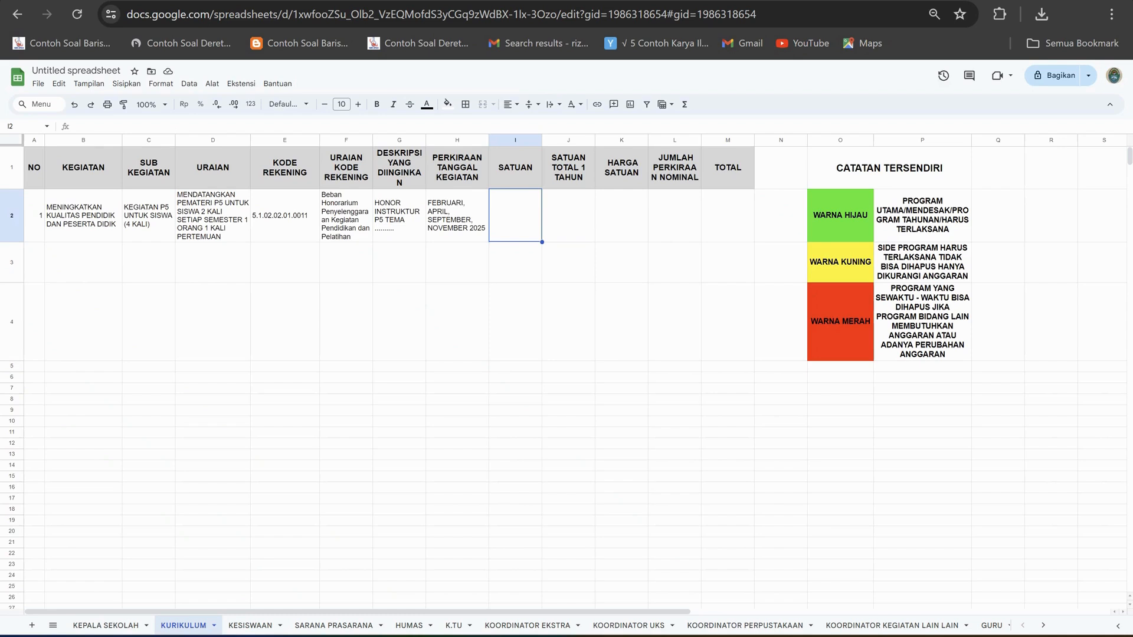
pyautogui.write('1 ORANG')
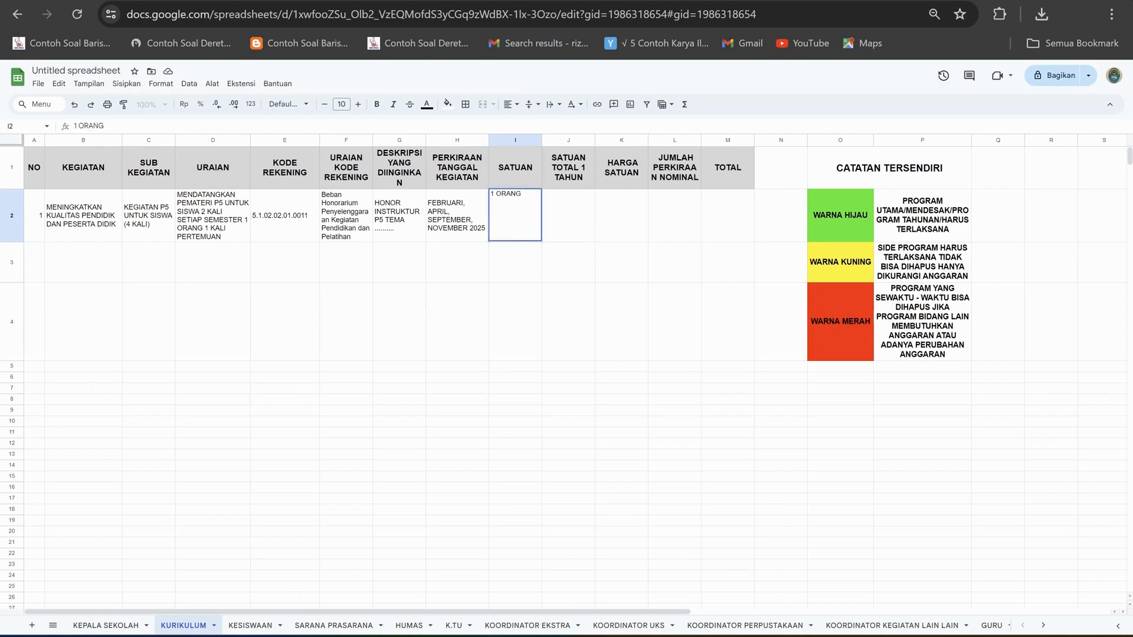
pyautogui.write(' 4 KALI')
pyautogui.click(621, 321)
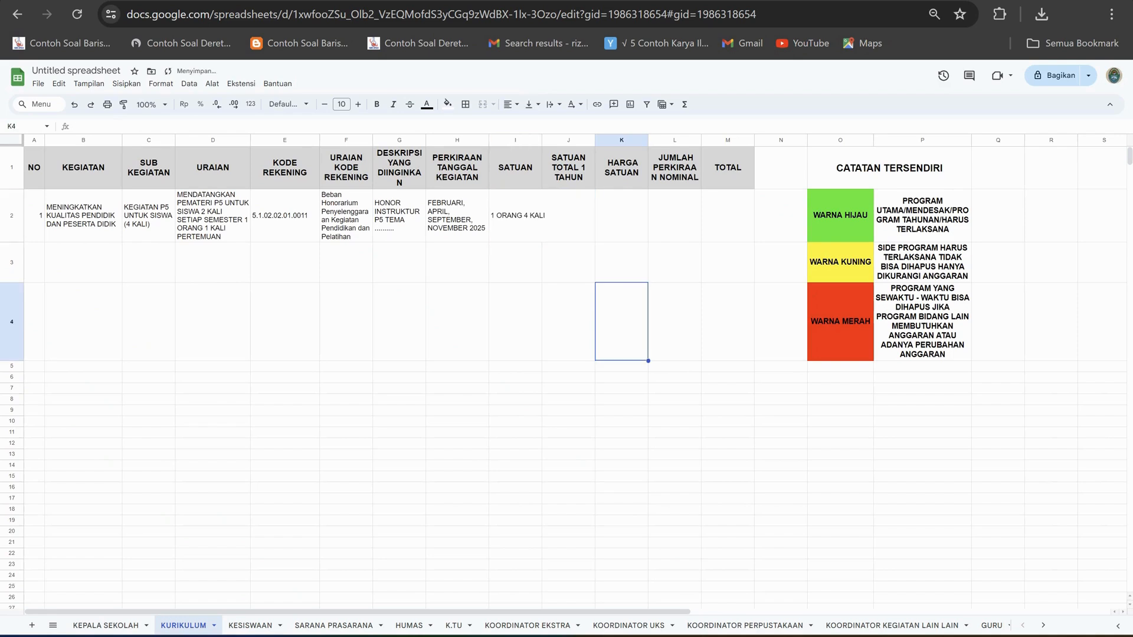
pyautogui.moveTo(542, 140); pyautogui.dragTo(547, 140)
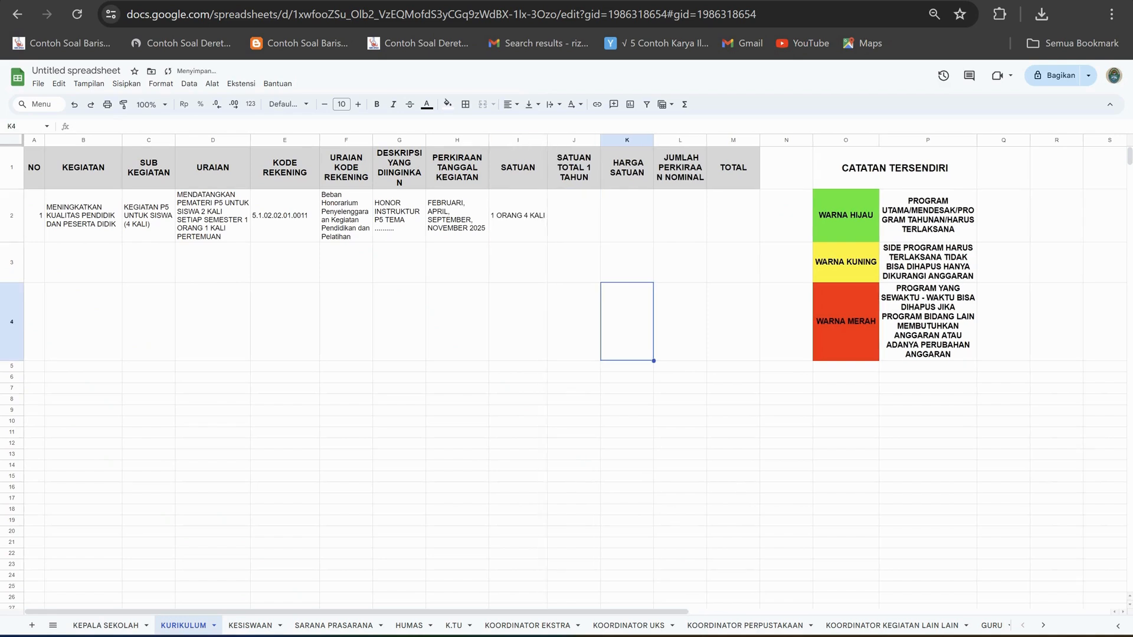
# Enter 4 as the SATUAN TOTAL 1 TAHUN in J2 and 100000 as the HARGA SATUAN in K2.
pyautogui.click(573, 216)
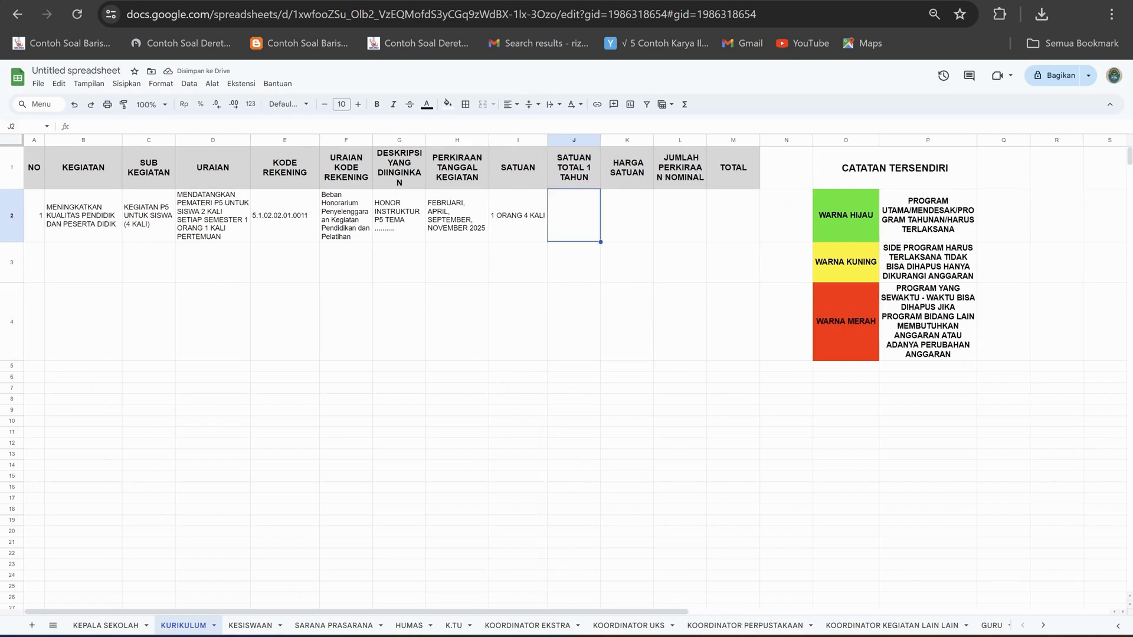
pyautogui.write('4')
pyautogui.press('Tab')
pyautogui.write('100')
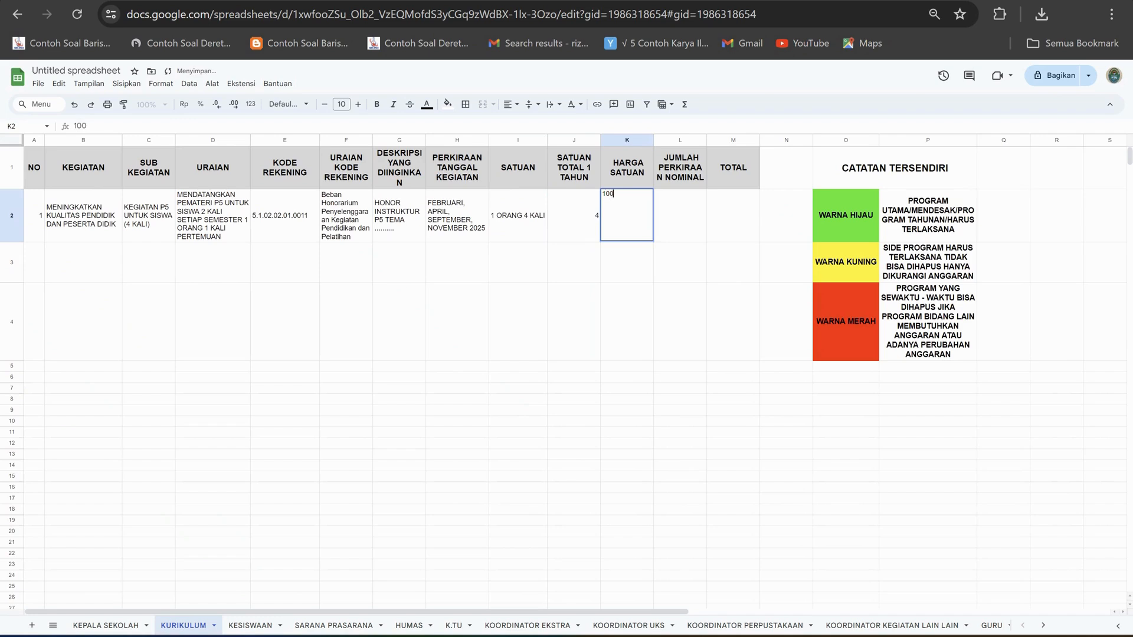
pyautogui.write('000')
pyautogui.click(627, 321)
# Format the whole HARGA SATUAN column K as rupiah currency.
pyautogui.click(626, 141)
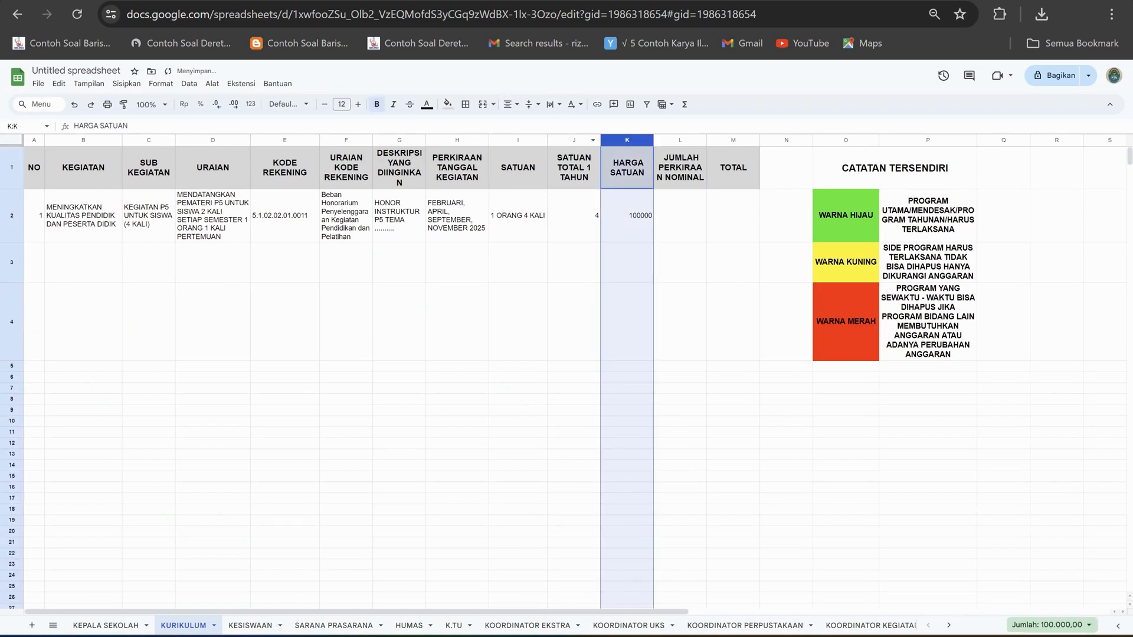
pyautogui.click(184, 104)
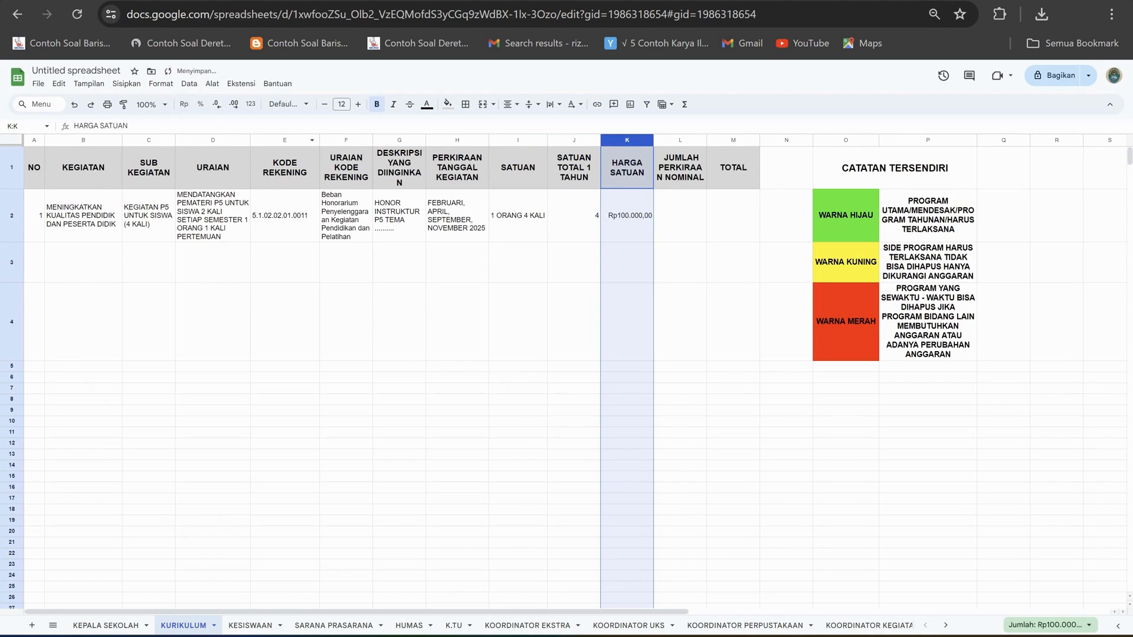
pyautogui.press('Return')
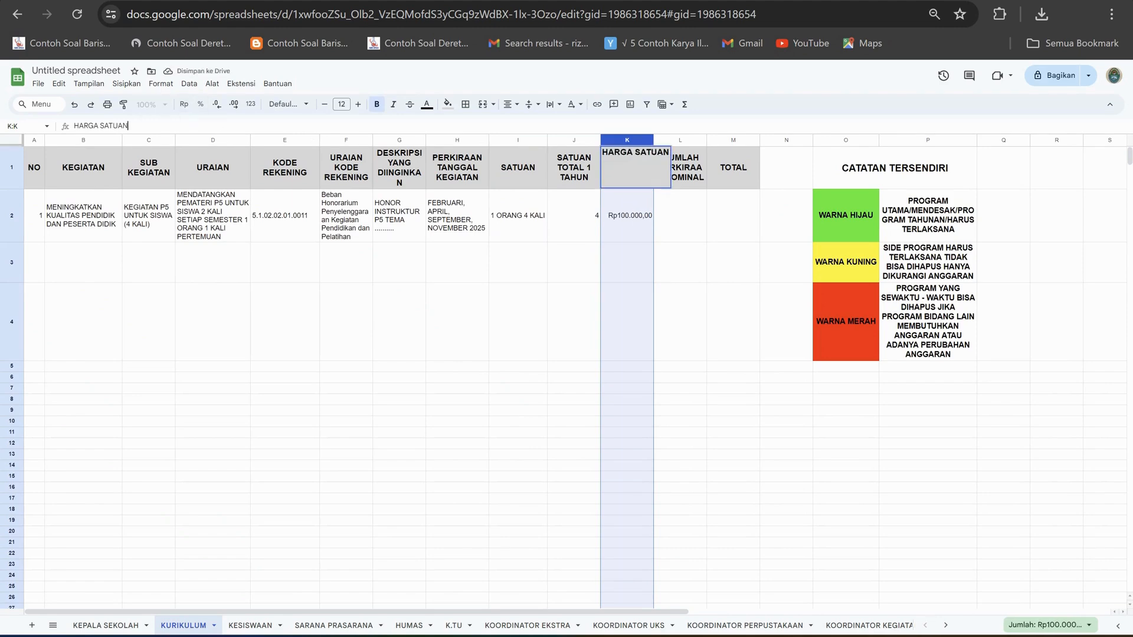
pyautogui.click(574, 322)
# Correct the HARGA SATUAN in K2 to 1000000.
pyautogui.click(627, 215)
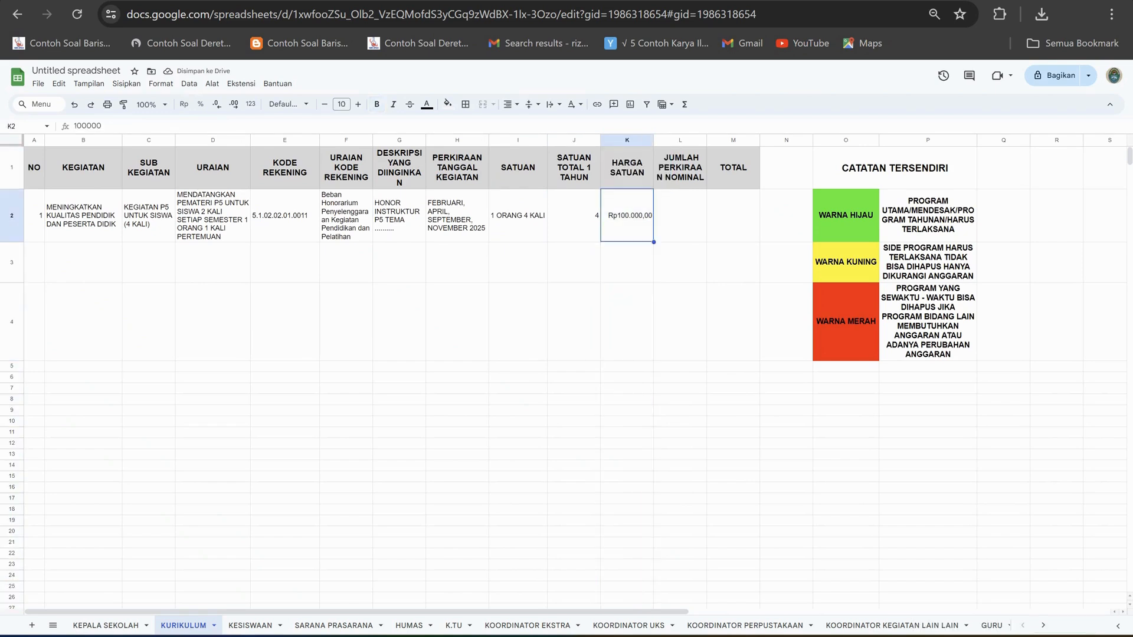
pyautogui.click(102, 126)
pyautogui.write('0')
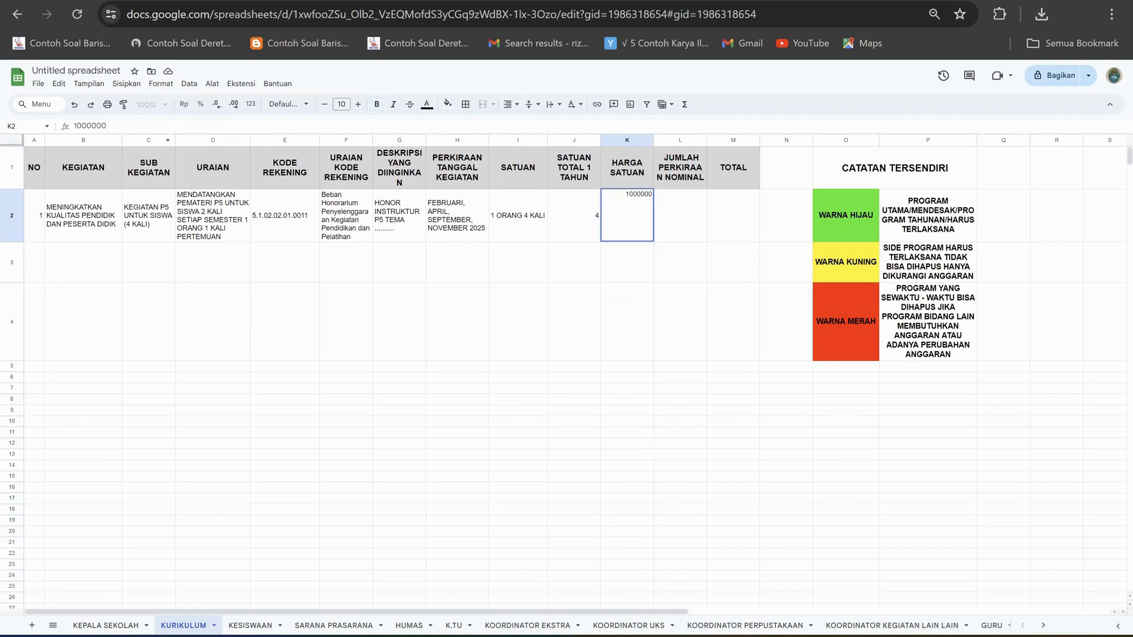
pyautogui.click(627, 321)
# Widen the JUMLAH PERKIRAAN NOMINAL column L slightly and enter the formula =J2*K2 in L2.
pyautogui.moveTo(706, 140); pyautogui.dragTo(717, 140)
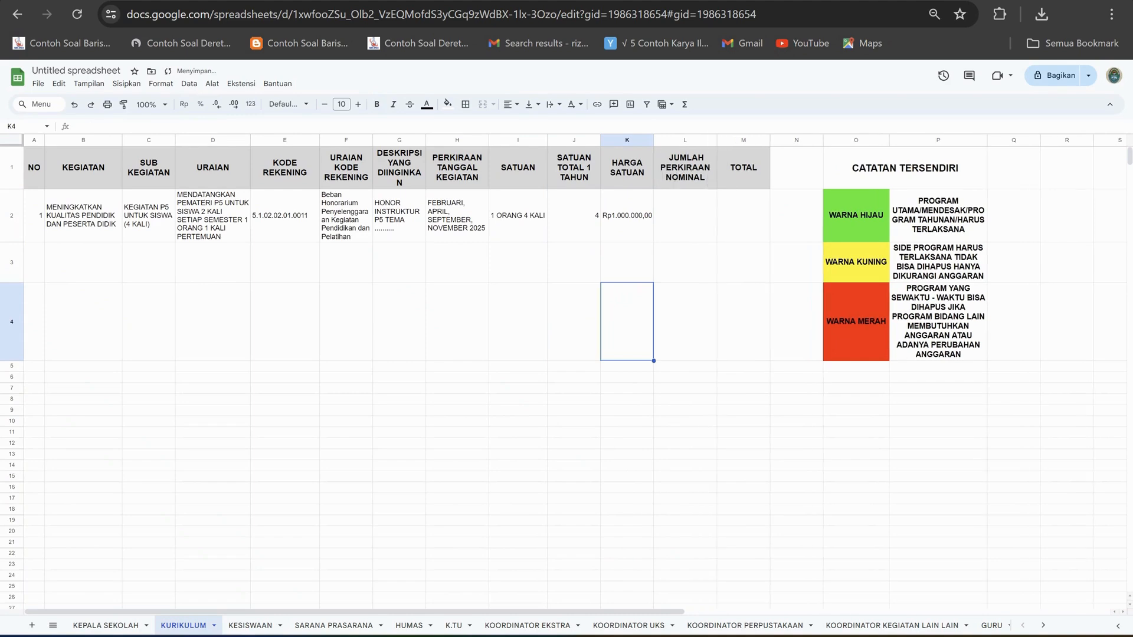
pyautogui.click(686, 216)
pyautogui.write('=')
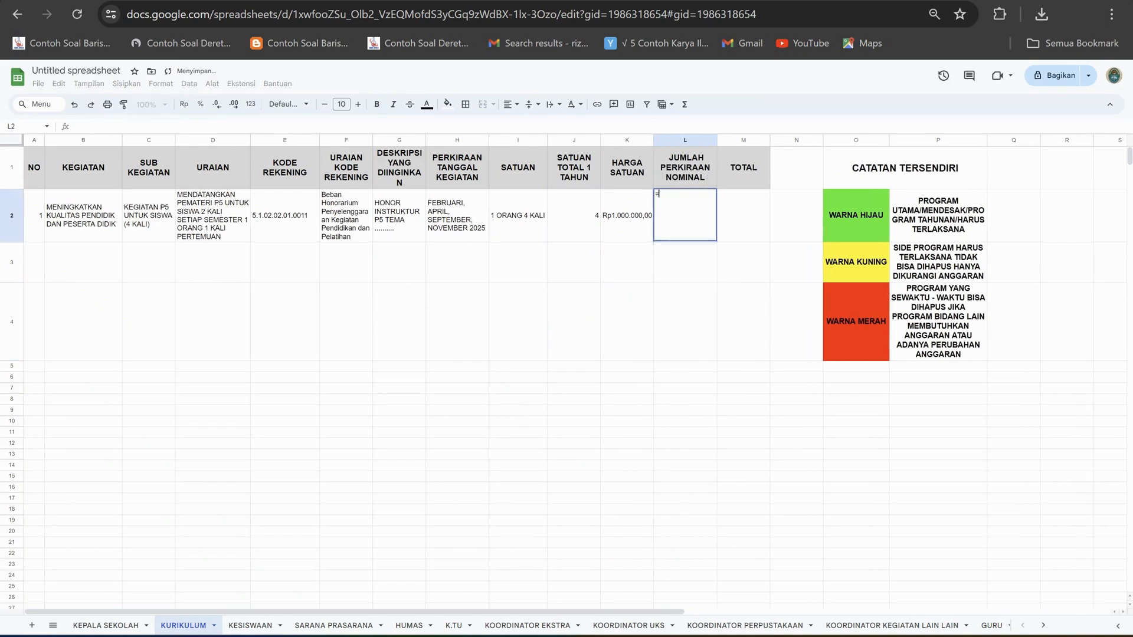
pyautogui.write('J2')
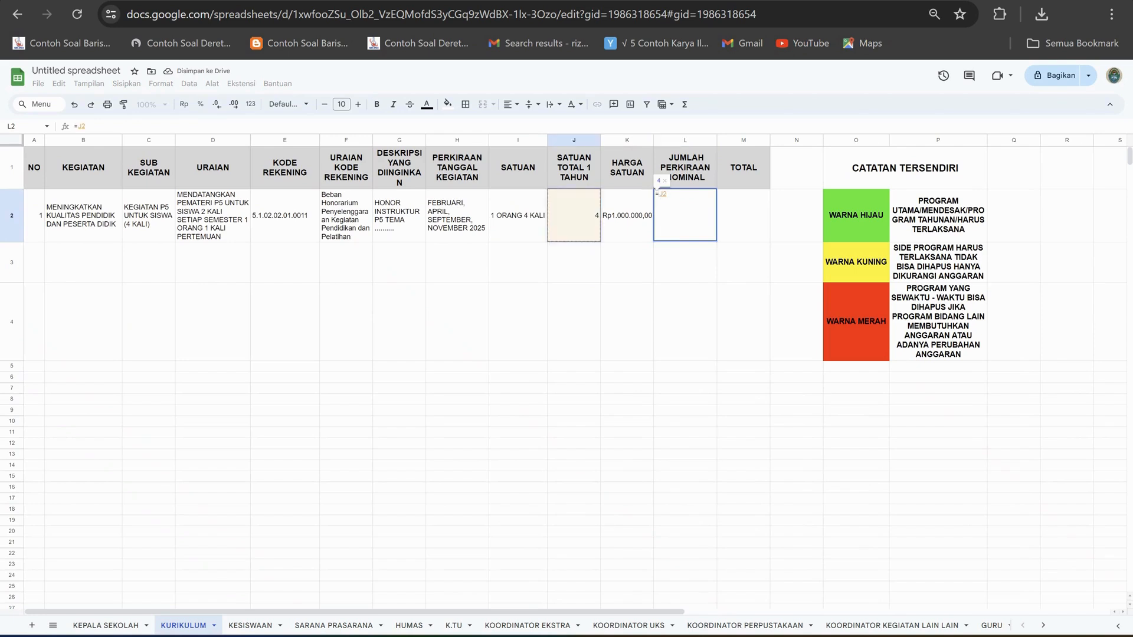
pyautogui.write('*')
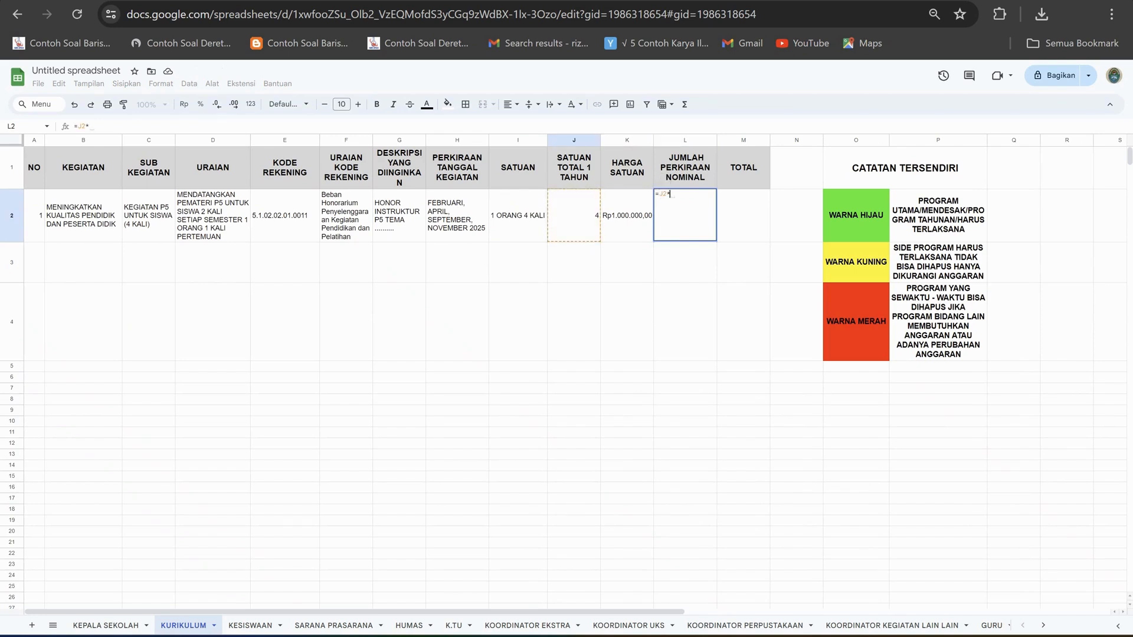
pyautogui.write('K2')
pyautogui.press('Return')
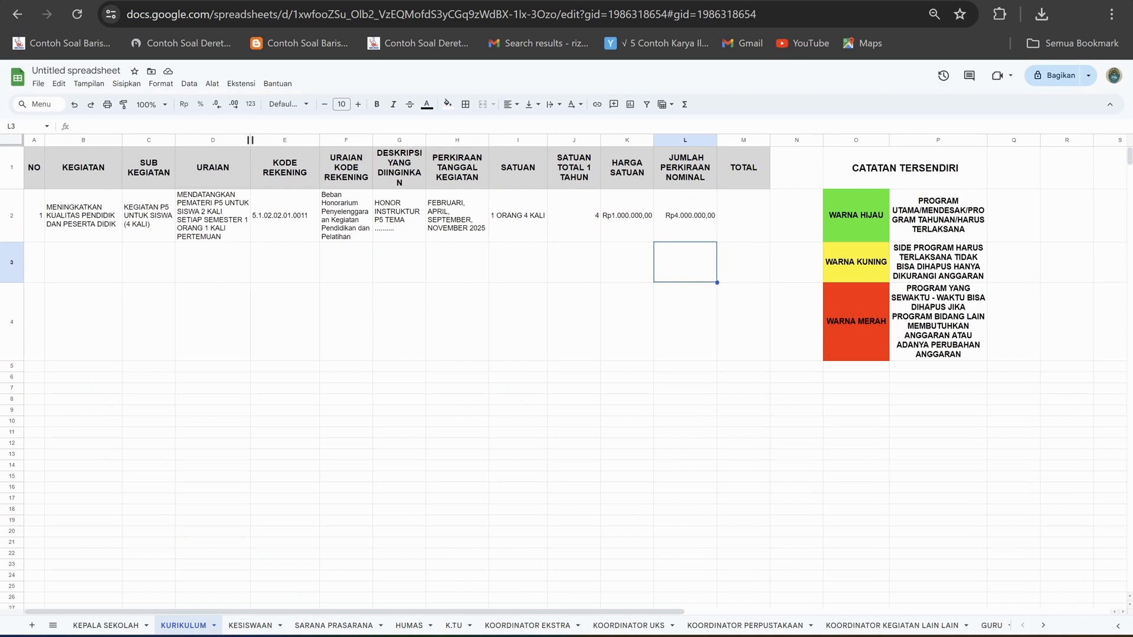
# Widen the URAIAN column D slightly and review the P5 entry across row 2 up to the TOTAL column.
pyautogui.moveTo(251, 140); pyautogui.dragTo(254, 140)
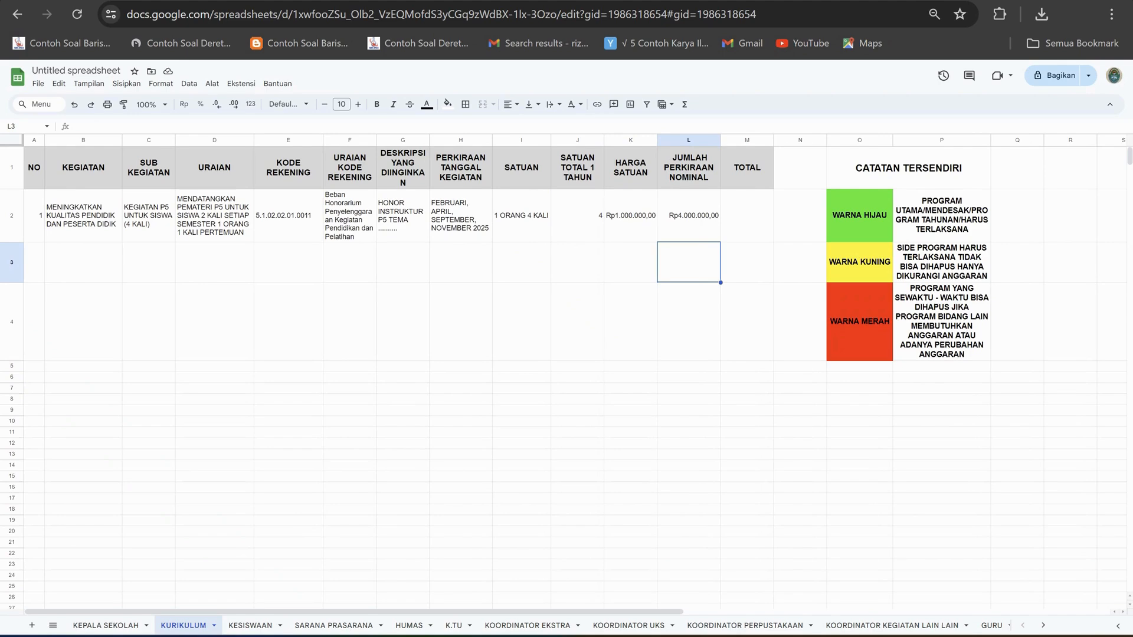
pyautogui.click(148, 262)
pyautogui.click(83, 262)
pyautogui.click(214, 262)
pyautogui.click(215, 215)
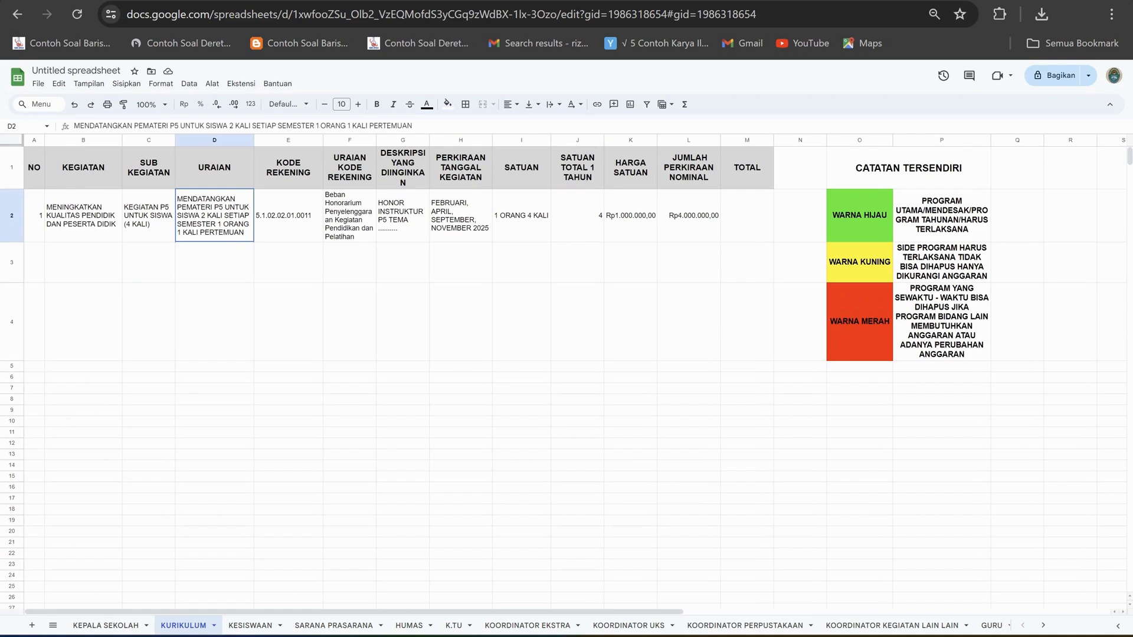
pyautogui.press('Right')
pyautogui.press('Right')
pyautogui.press('Right')
pyautogui.press('Right')
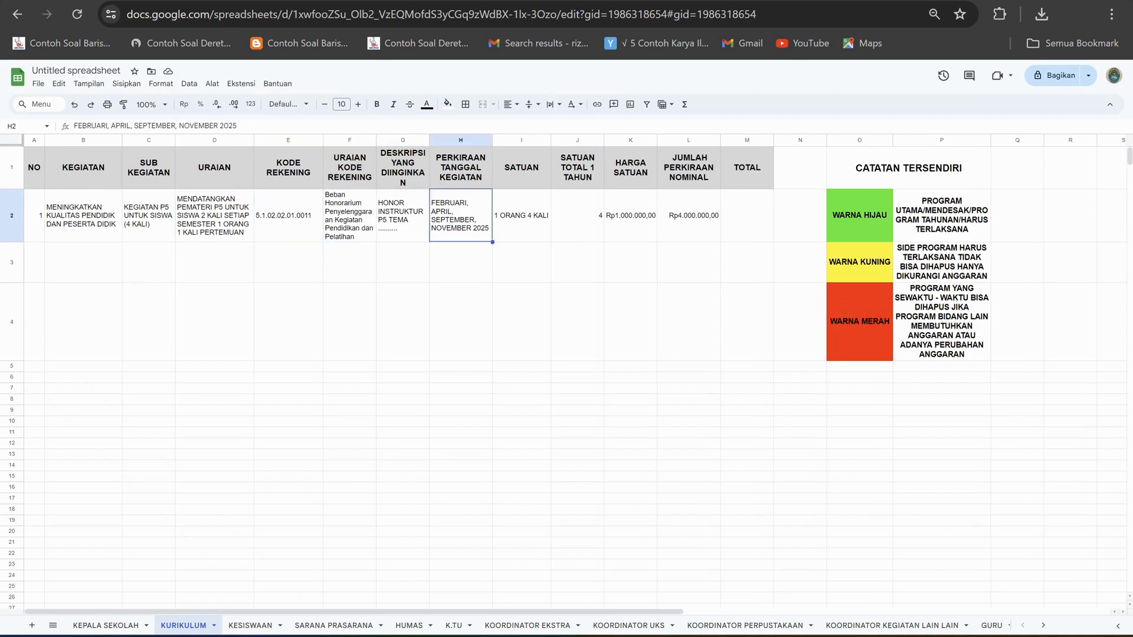
pyautogui.press('Right')
pyautogui.press('Right')
pyautogui.press('Right')
pyautogui.press('Right')
pyautogui.press('Right')
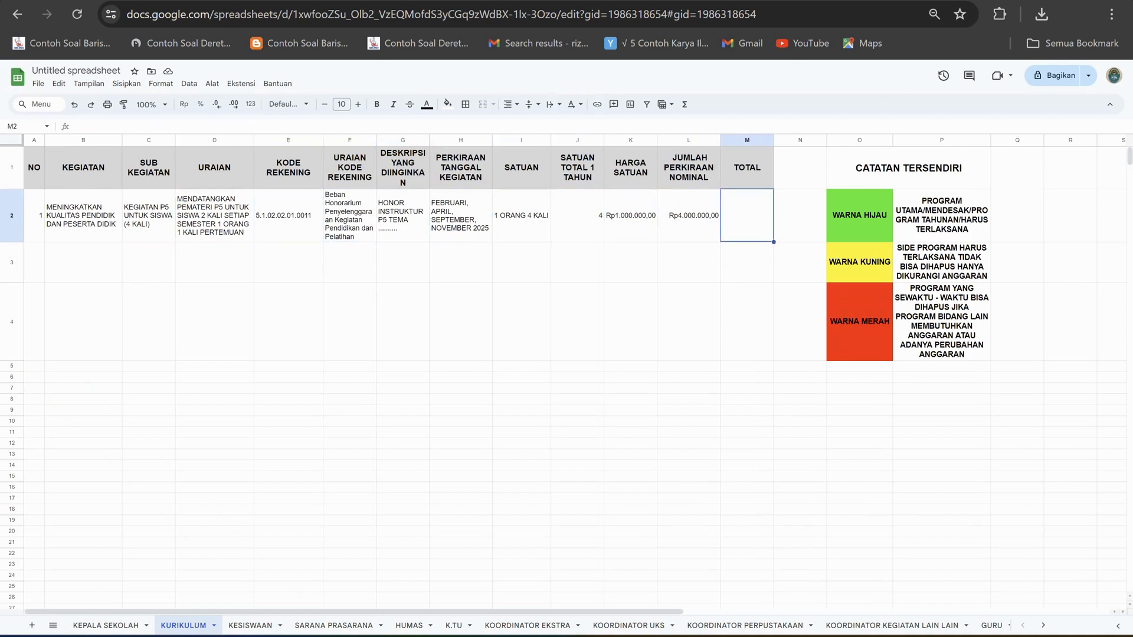
# Enter "MEMBELI KERTAS UNTUK PRAKTEK P5" in the URAIAN cell D3.
pyautogui.click(215, 262)
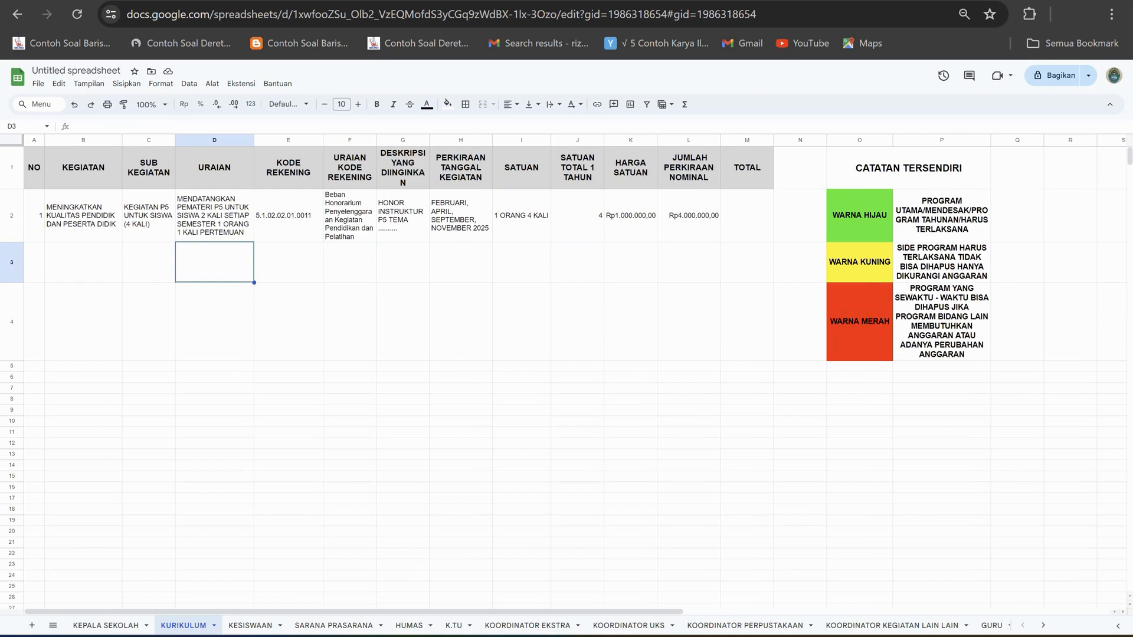
pyautogui.write('MEM')
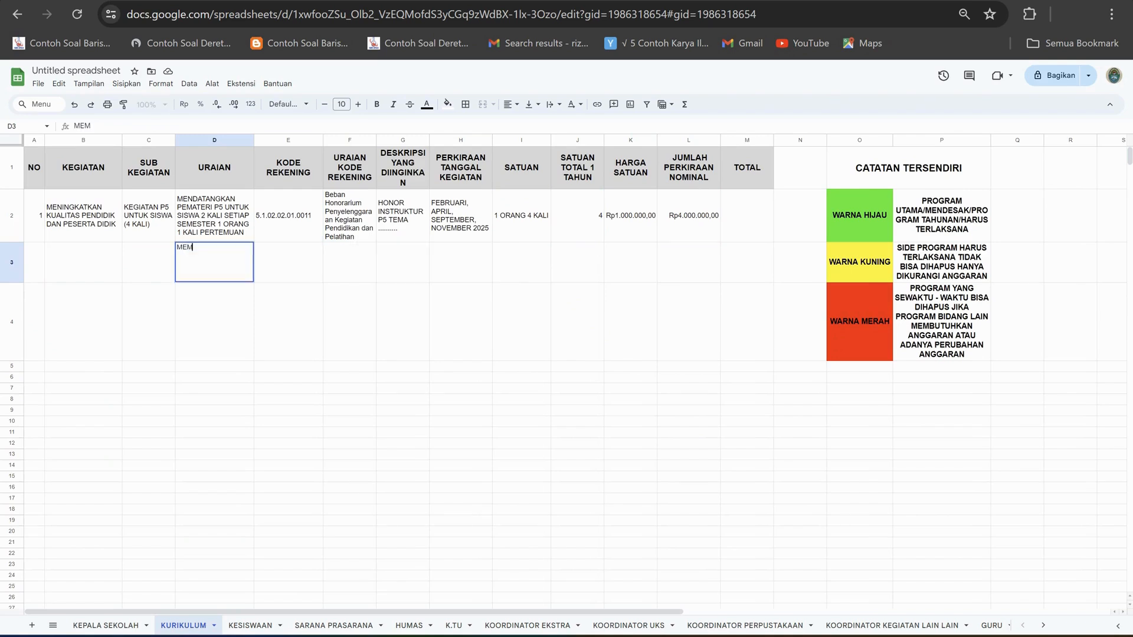
pyautogui.write('BELI KERTAS UNTUK PRAKTEK')
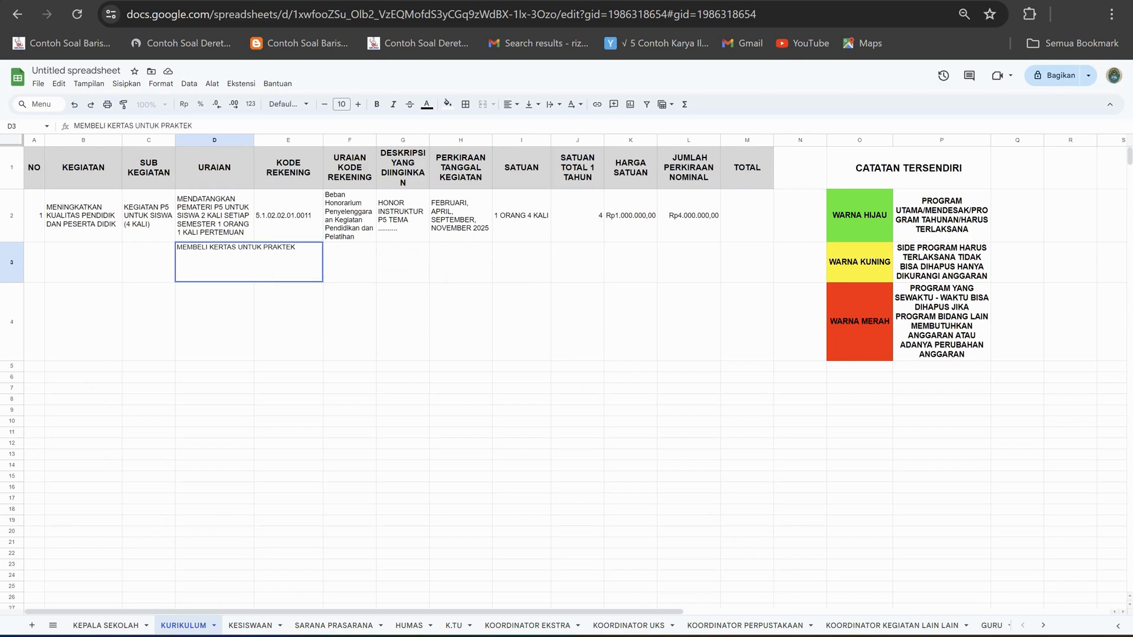
pyautogui.write(' P5')
pyautogui.press('Return')
# Wrap the text in D3 and align it vertically to the middle of the cell.
pyautogui.press('Up')
pyautogui.click(554, 105)
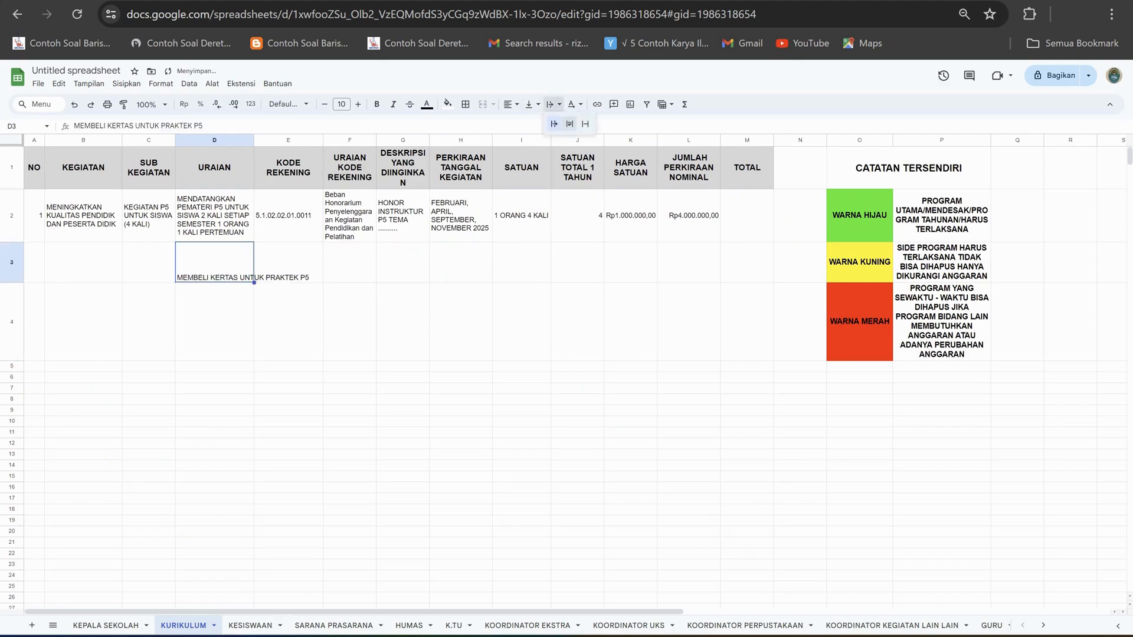
pyautogui.click(570, 123)
pyautogui.press('Right')
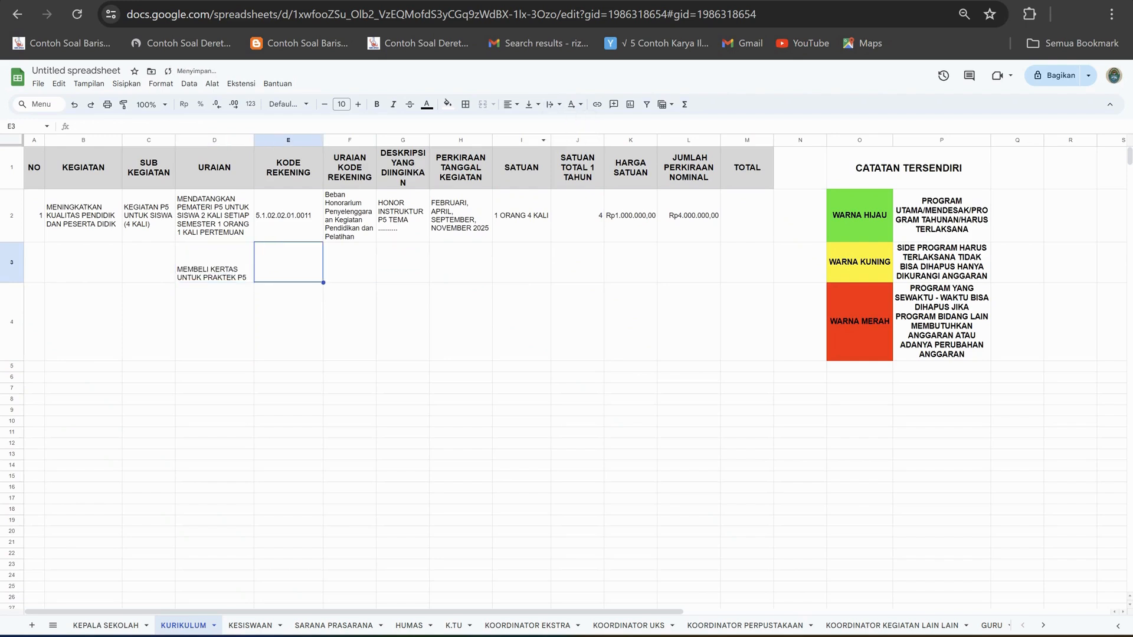
pyautogui.press('Right')
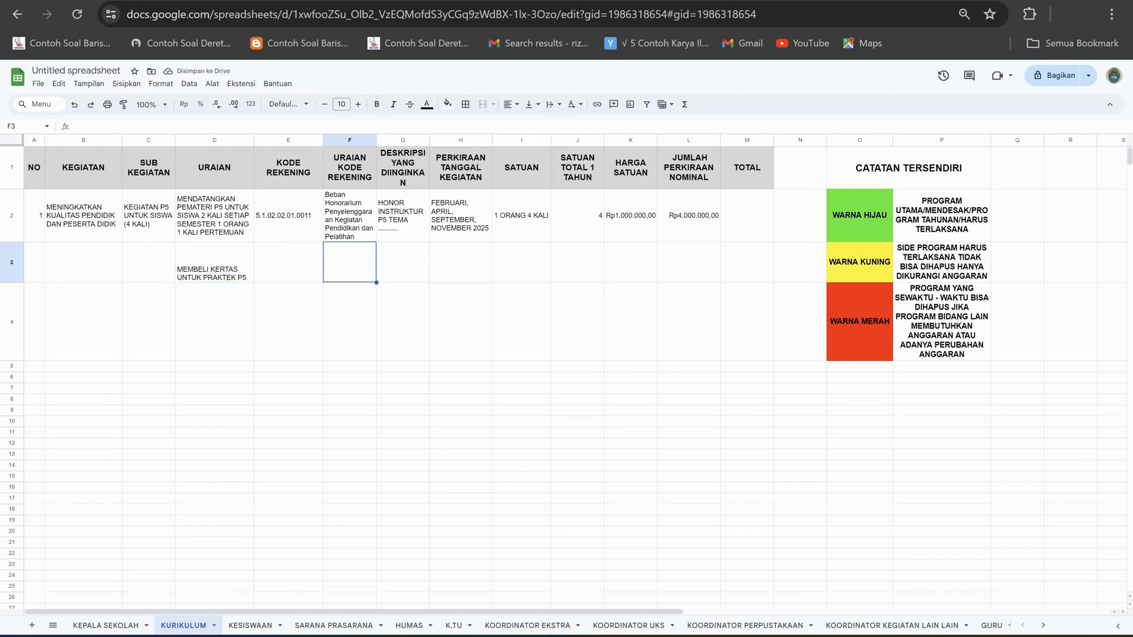
pyautogui.press('Left')
pyautogui.press('Left')
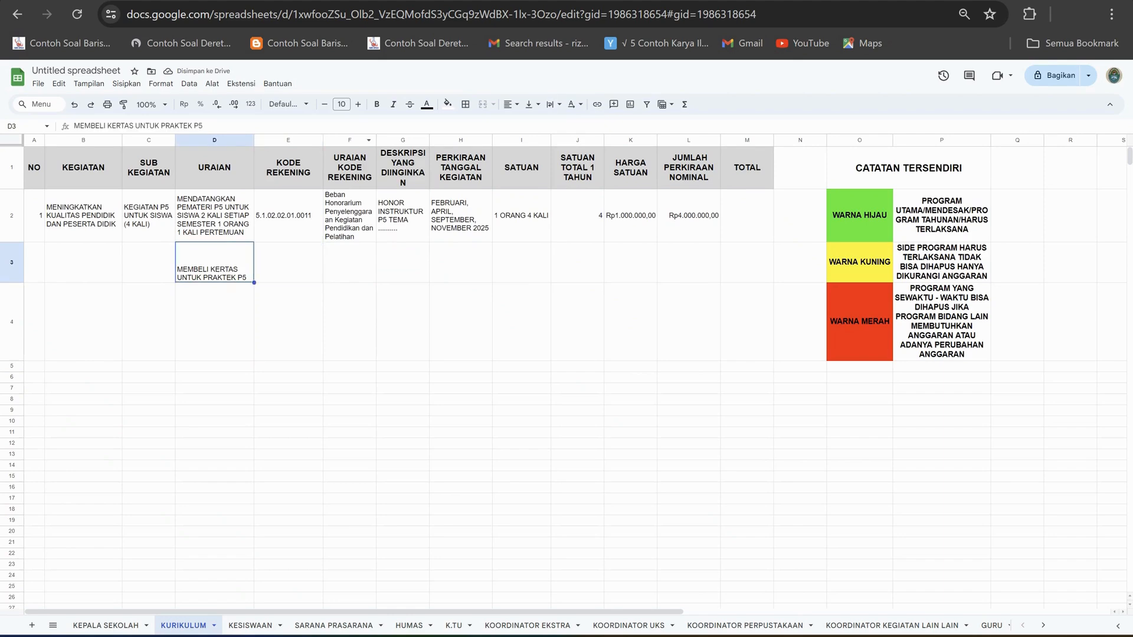
pyautogui.click(531, 104)
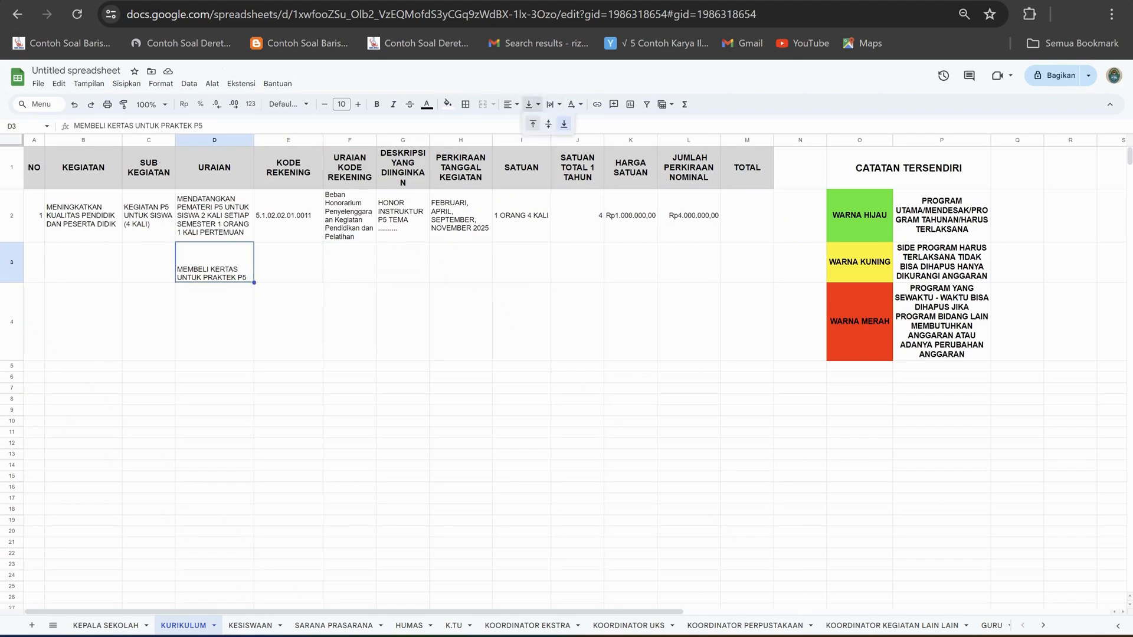
pyautogui.click(549, 124)
pyautogui.click(350, 321)
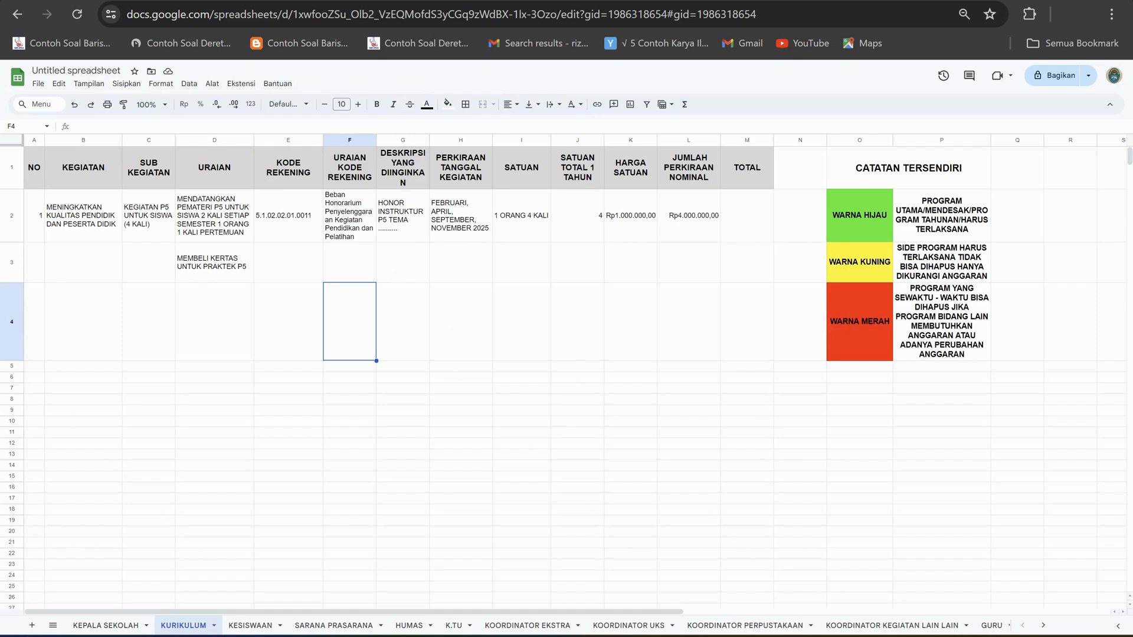
# Switch to the SSH price list workbook in Excel and find all cells containing F4 for the paper's KODE REKENING.
pyautogui.click(214, 262)
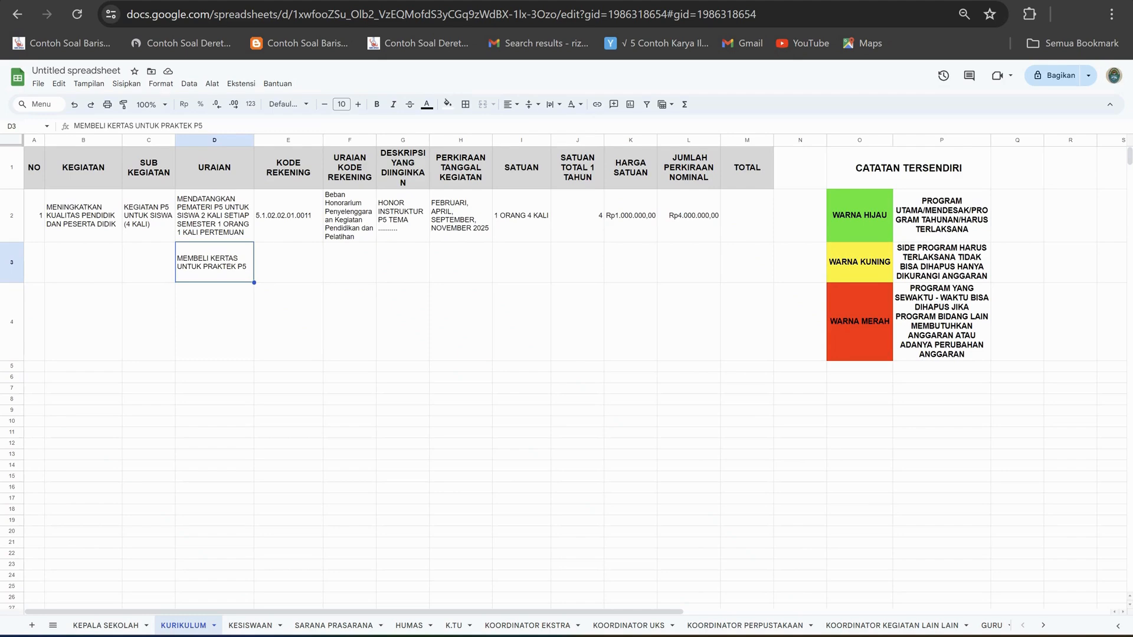
pyautogui.click(289, 263)
pyautogui.click(214, 263)
pyautogui.click(288, 263)
pyautogui.moveTo(717, 636)
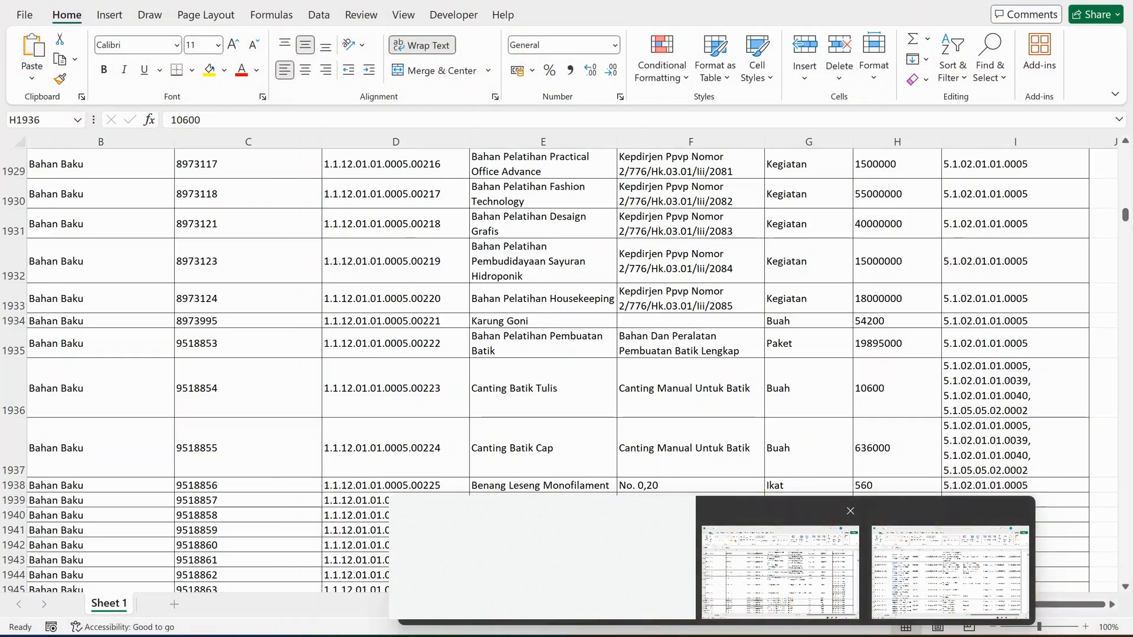
pyautogui.click(950, 566)
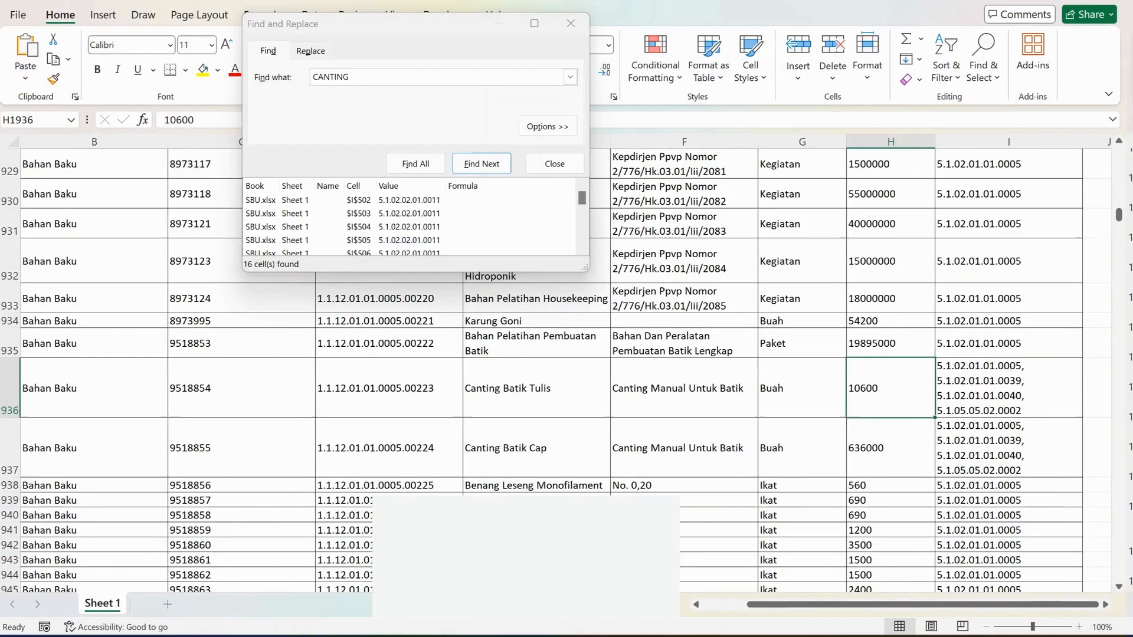
pyautogui.scroll(2, 690, 378)
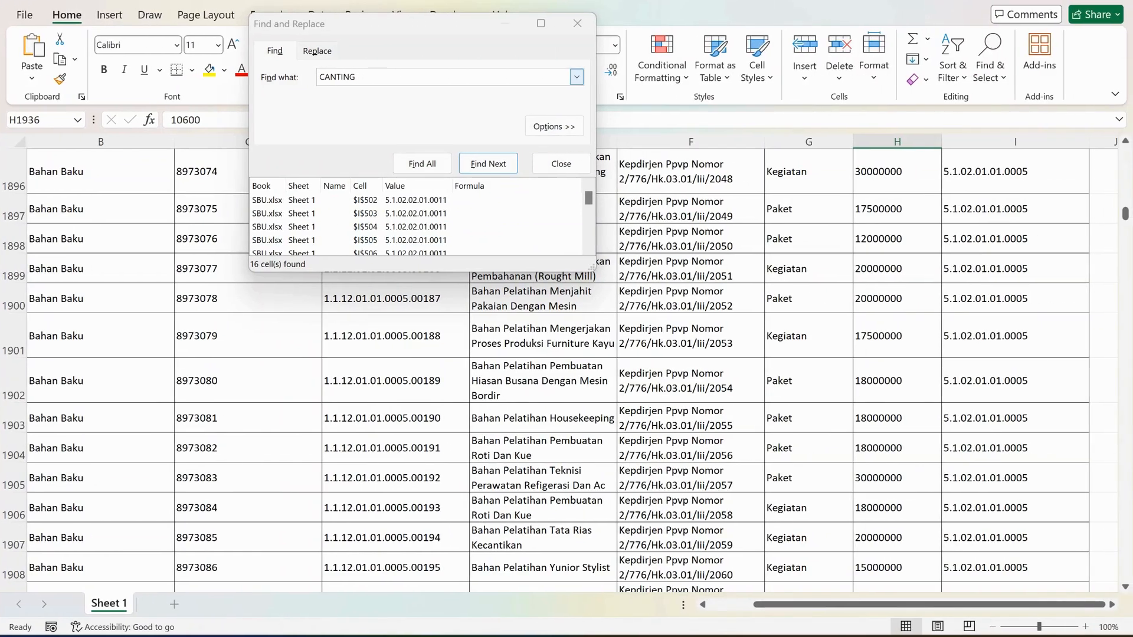
pyautogui.moveTo(381, 77); pyautogui.dragTo(304, 77)
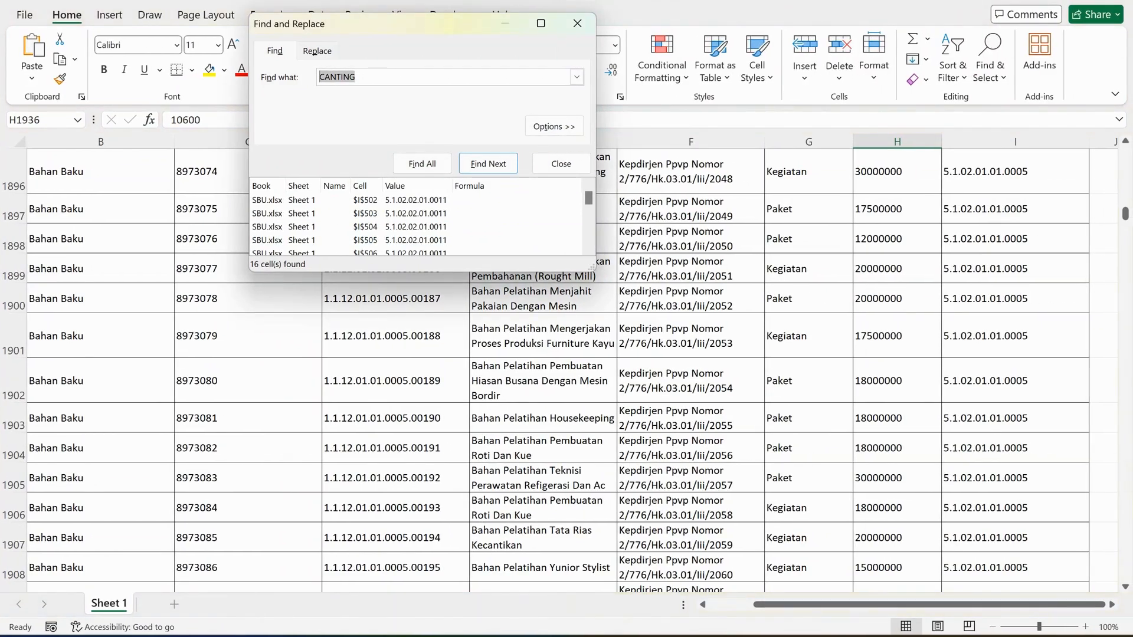
pyautogui.write('F4')
pyautogui.click(423, 164)
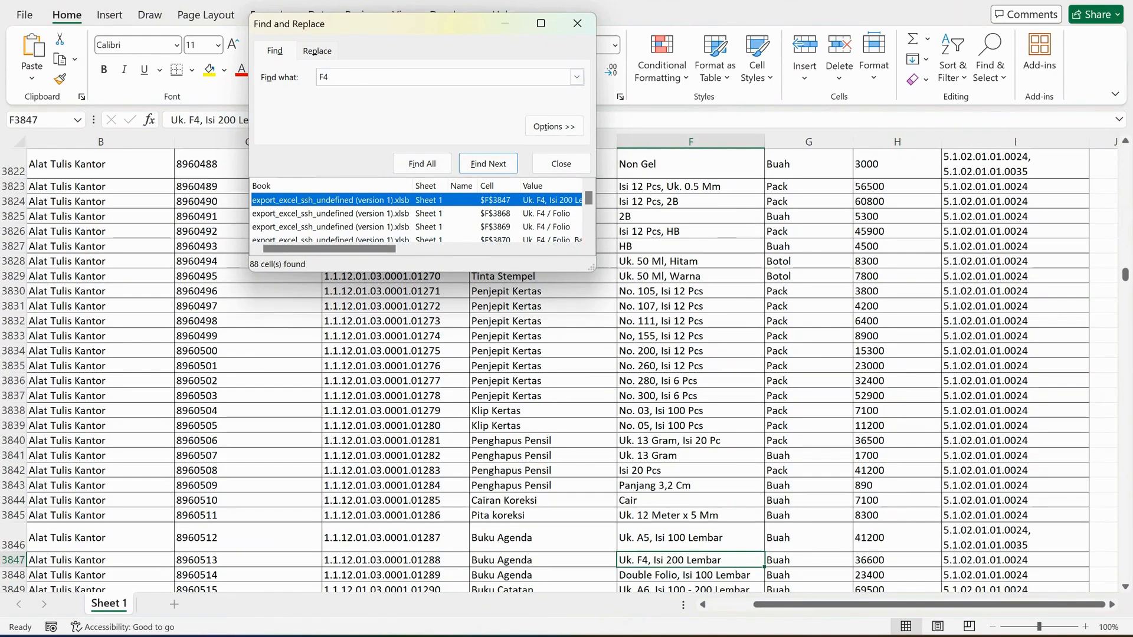
# Examine the item name, specification and price of the first F4 match, in row 3847.
pyautogui.click(423, 164)
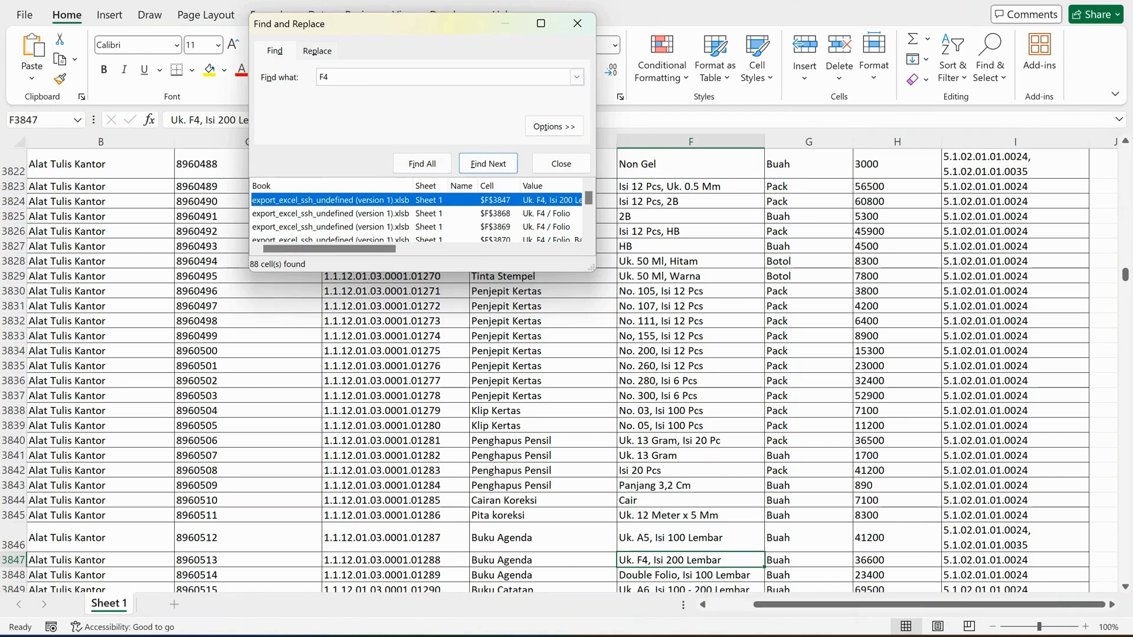
pyautogui.click(897, 560)
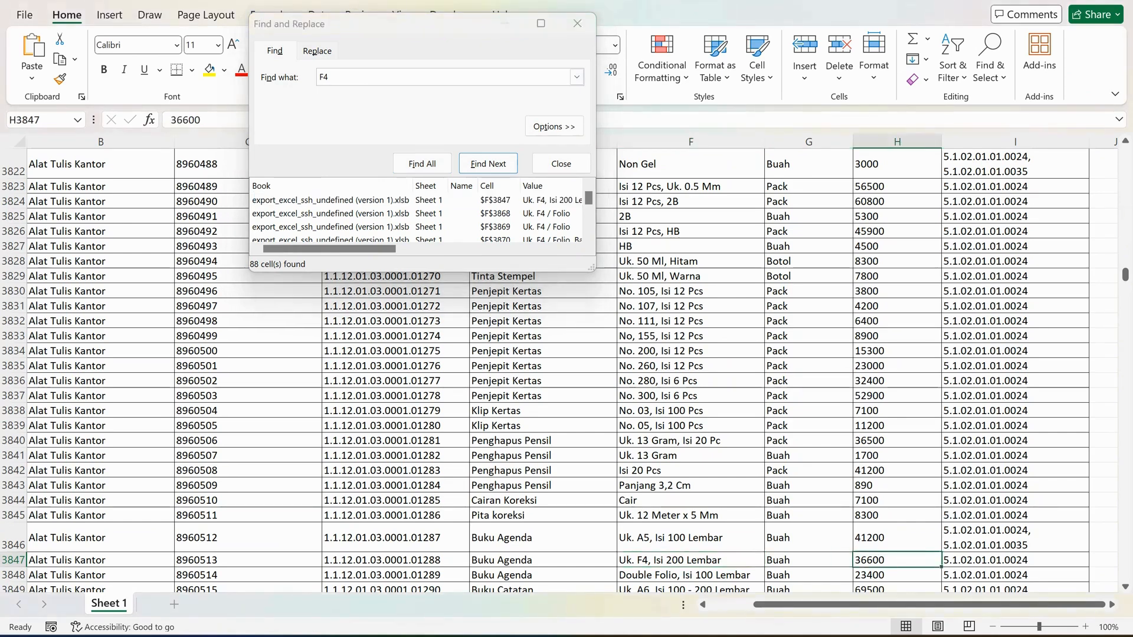
pyautogui.click(690, 560)
pyautogui.click(897, 560)
pyautogui.click(543, 560)
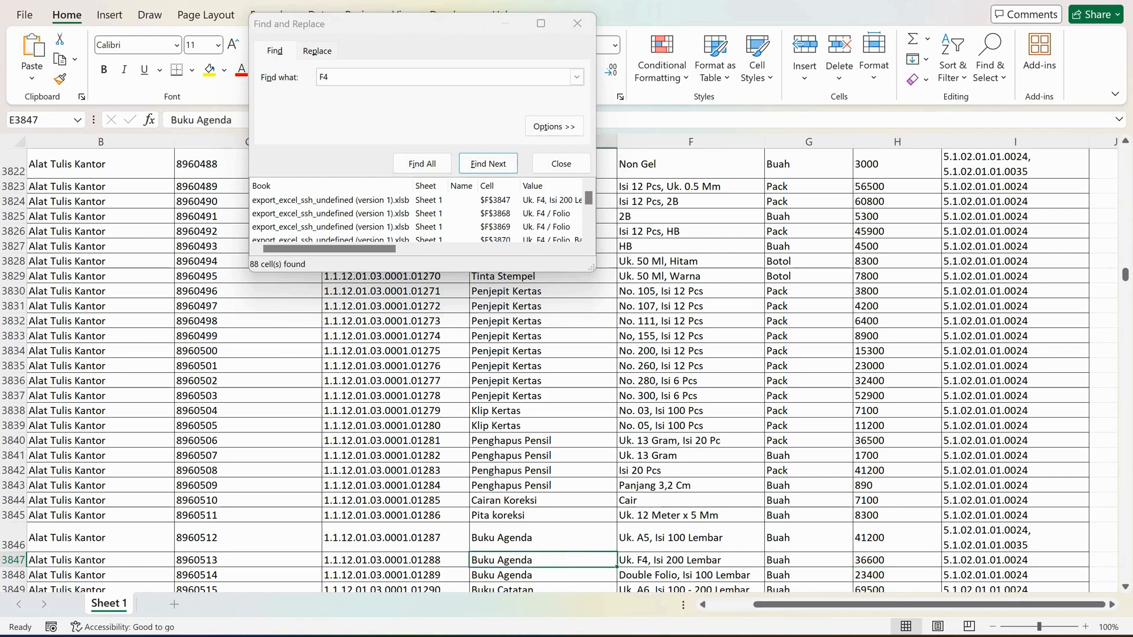
pyautogui.click(690, 560)
pyautogui.click(897, 560)
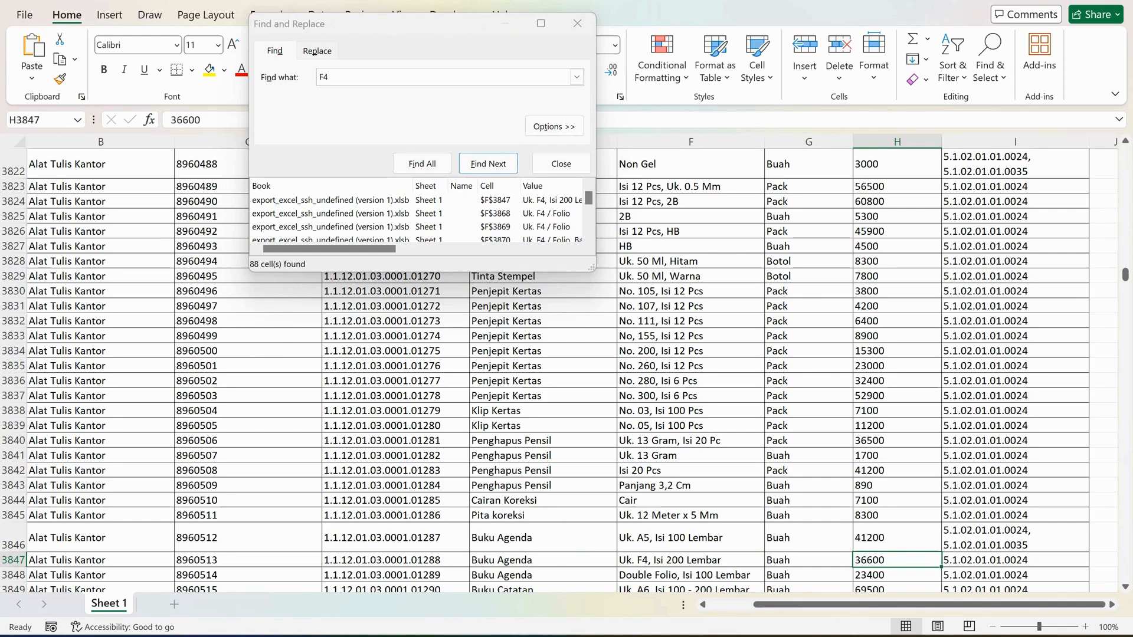
pyautogui.press('Left')
pyautogui.press('Left')
pyautogui.press('Left')
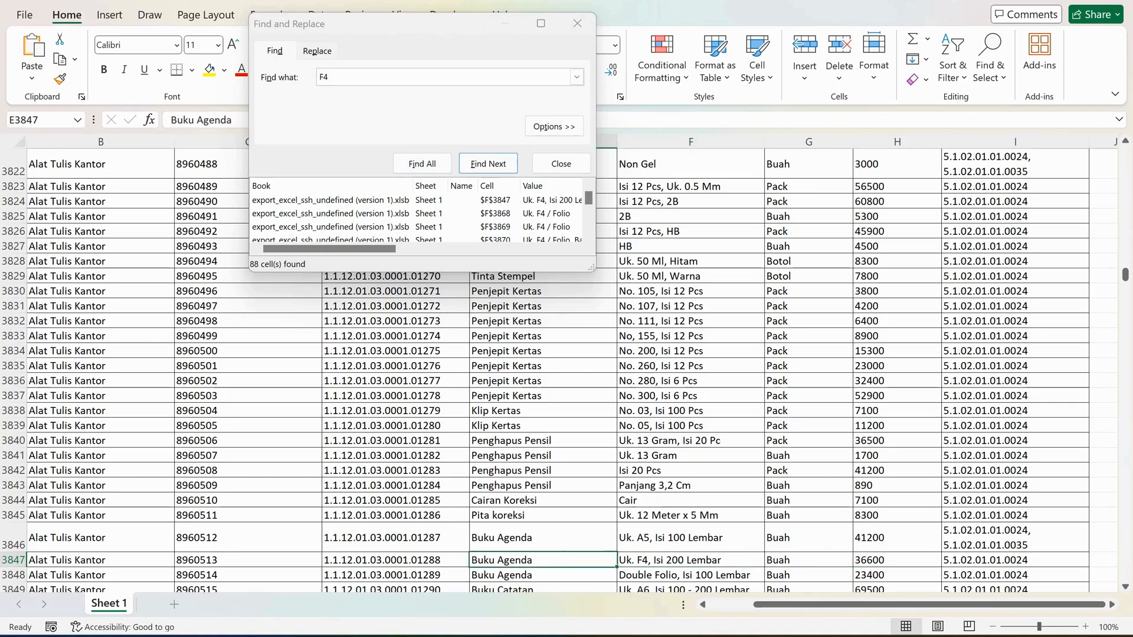
pyautogui.press('Right')
pyautogui.press('Right')
pyautogui.press('Right')
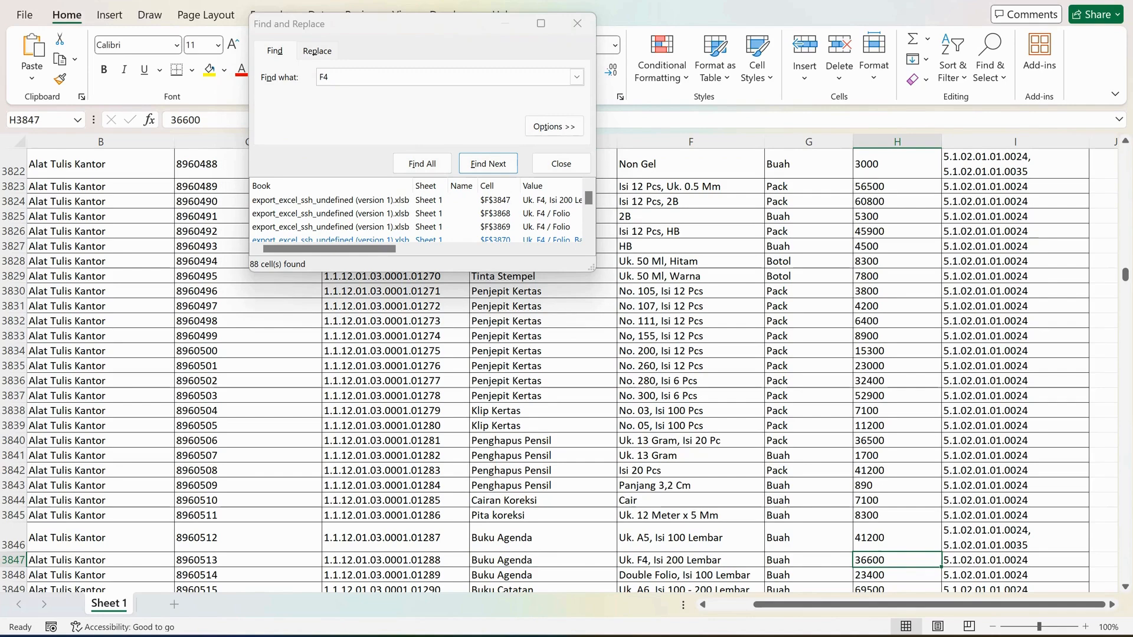
# List the F4 matches again and go through the next ones in rows 3868 to 3870.
pyautogui.click(422, 164)
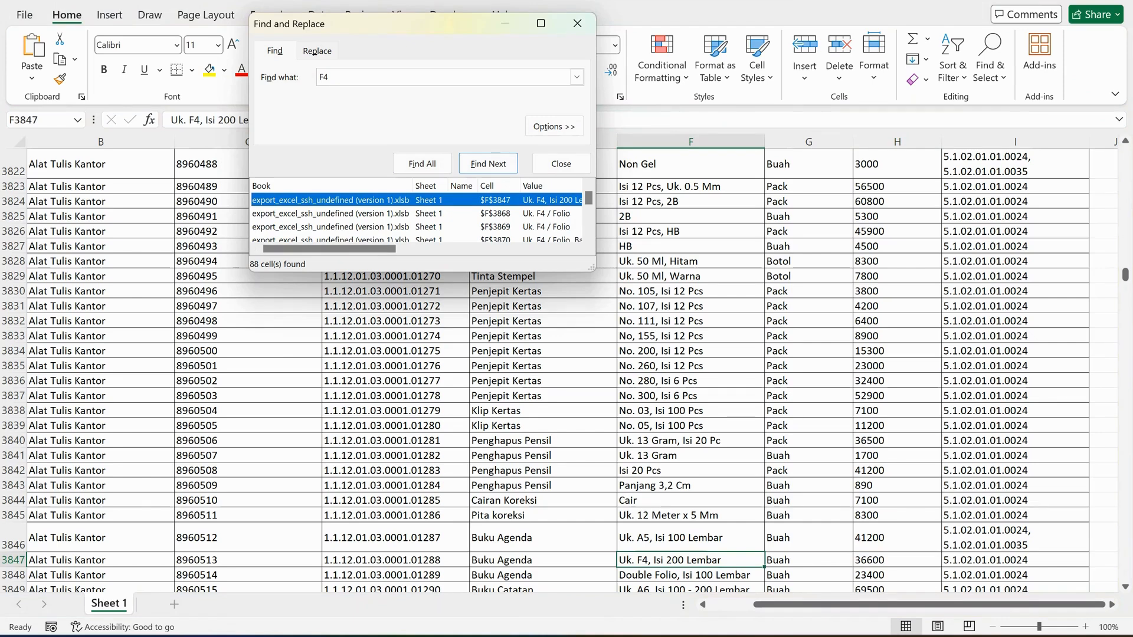
pyautogui.click(422, 164)
pyautogui.click(428, 213)
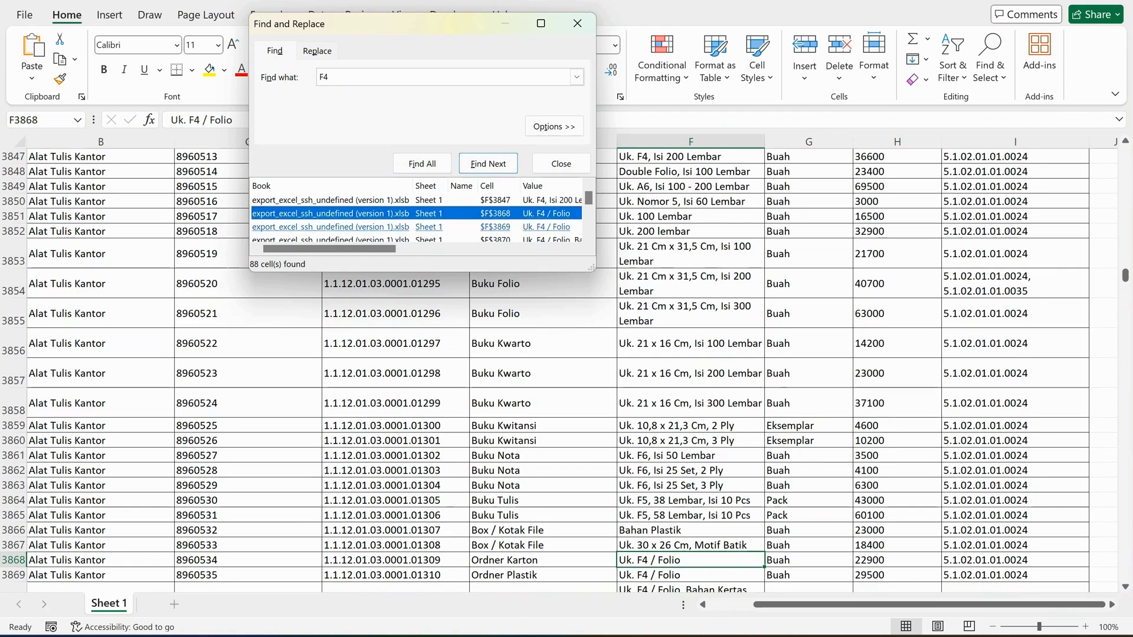
pyautogui.click(428, 227)
pyautogui.scroll(-1, 428, 228)
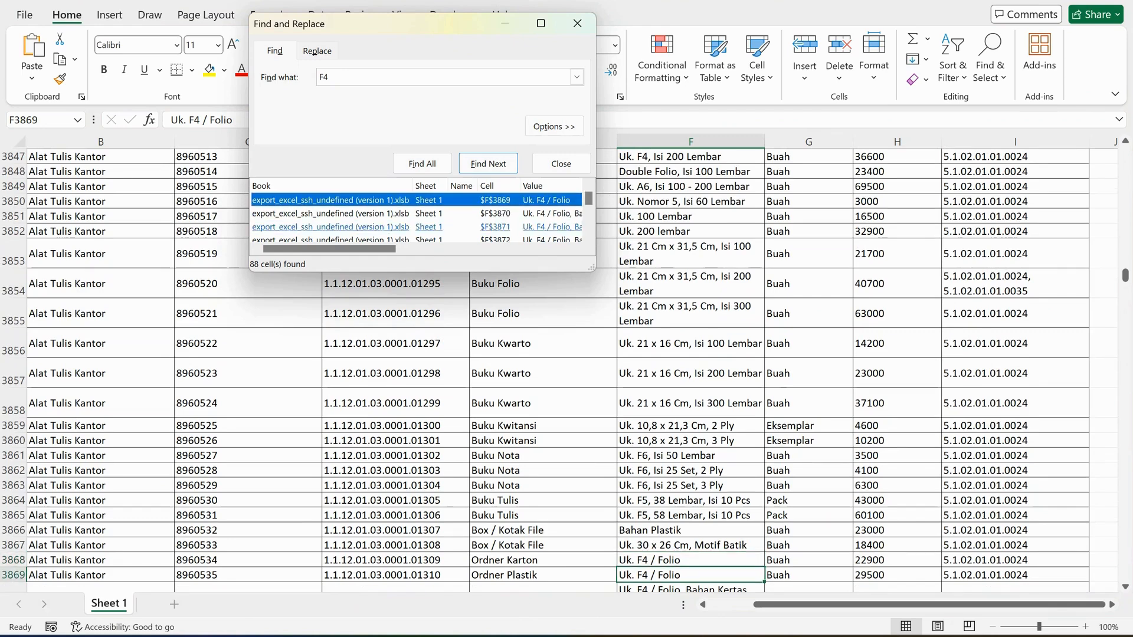
pyautogui.click(428, 214)
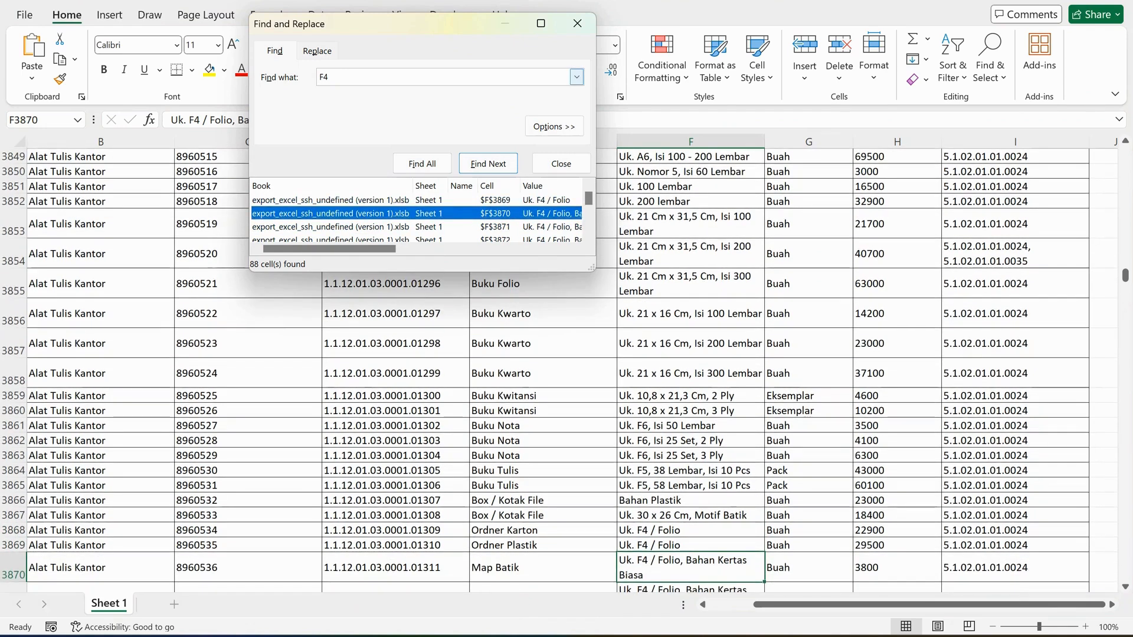
# Find all cells in the price list containing FOLIO F4.
pyautogui.moveTo(338, 77); pyautogui.dragTo(312, 77)
pyautogui.press('BackSpace')
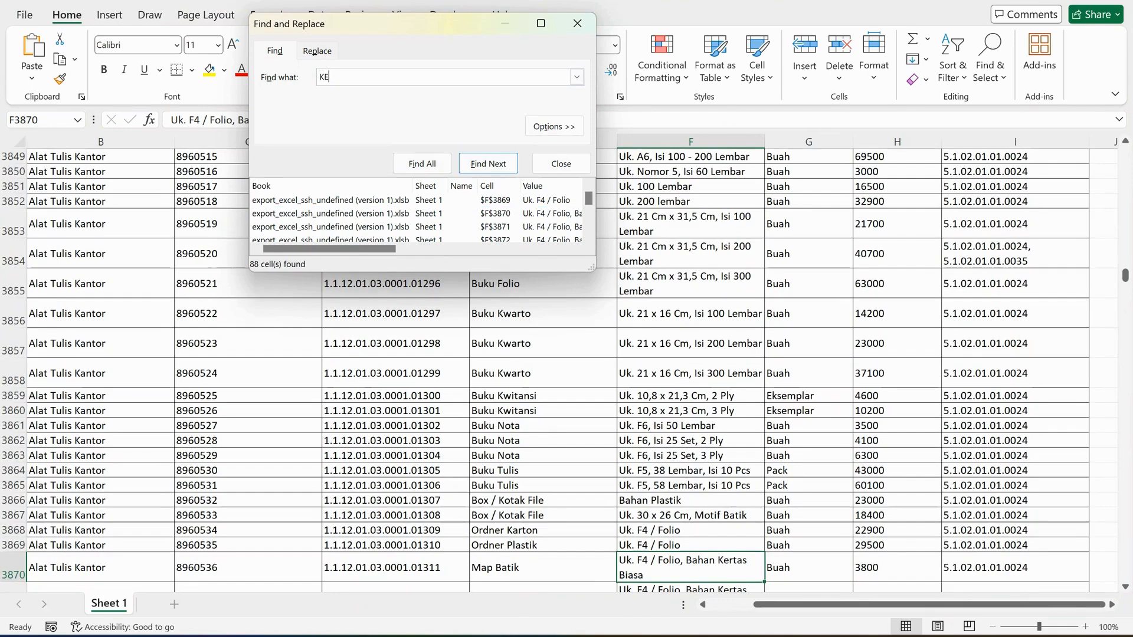
pyautogui.write('FOLIO F4')
pyautogui.press('Return')
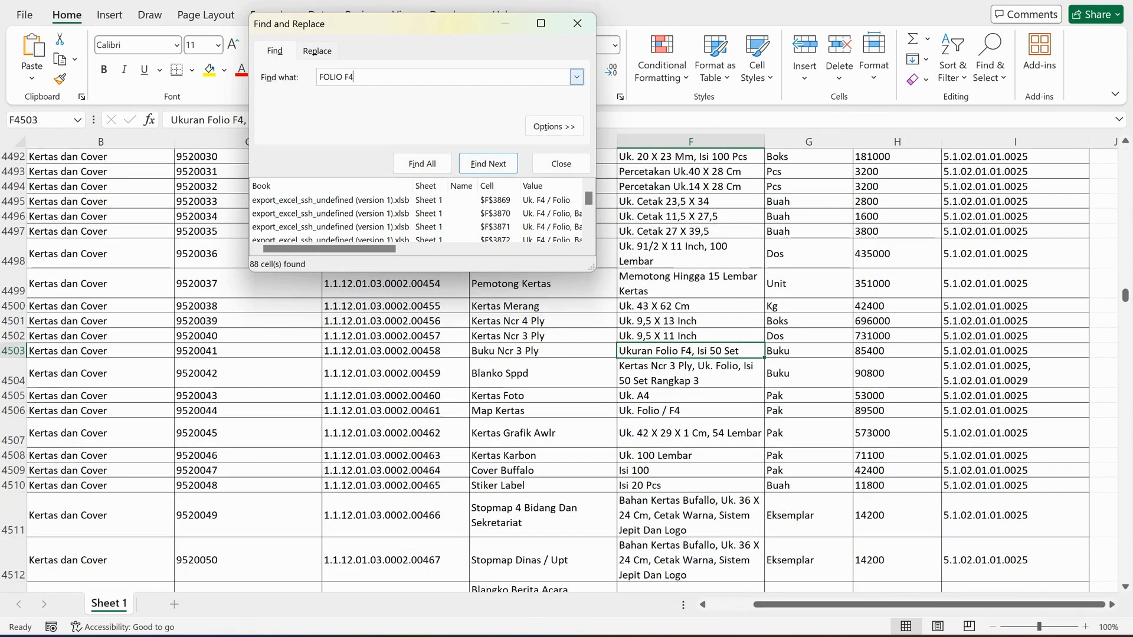
pyautogui.click(422, 163)
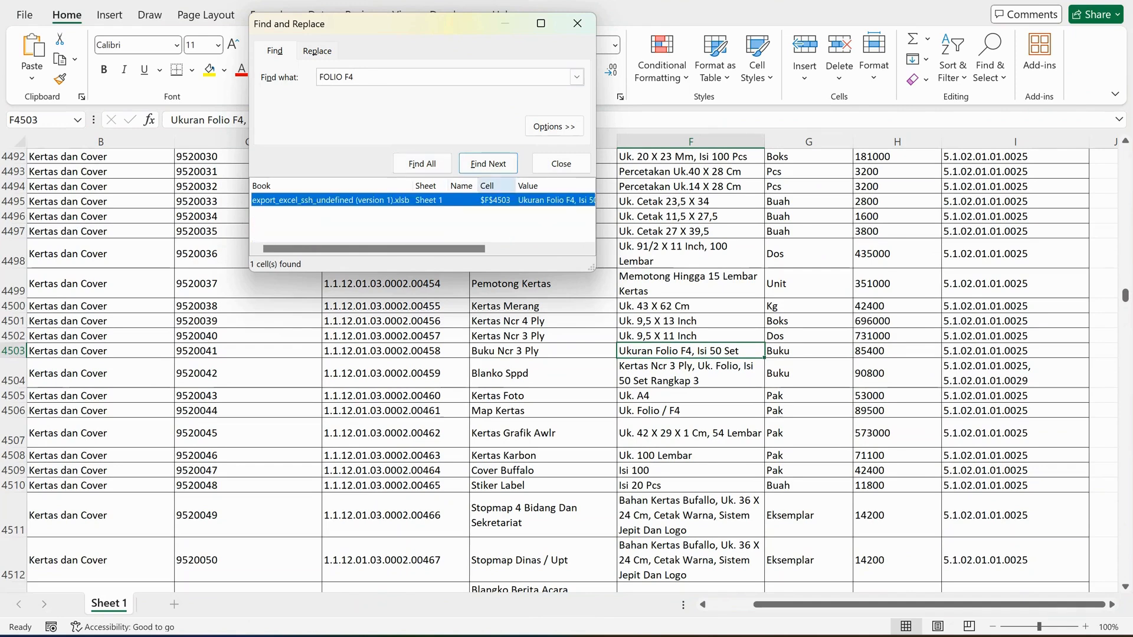
# Find all cells in the price list containing HVS.
pyautogui.moveTo(355, 77); pyautogui.dragTo(317, 77)
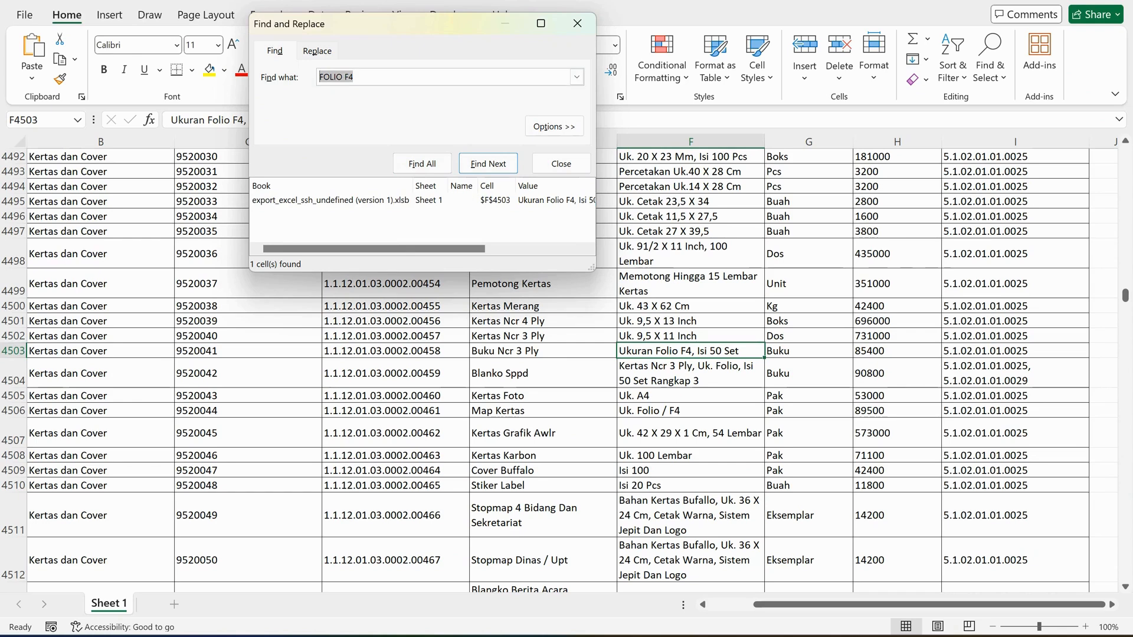
pyautogui.write('KERTAS')
pyautogui.press('BackSpace')
pyautogui.press('BackSpace')
pyautogui.press('BackSpace')
pyautogui.press('BackSpace')
pyautogui.press('BackSpace')
pyautogui.press('BackSpace')
pyautogui.write('HVS')
pyautogui.press('Return')
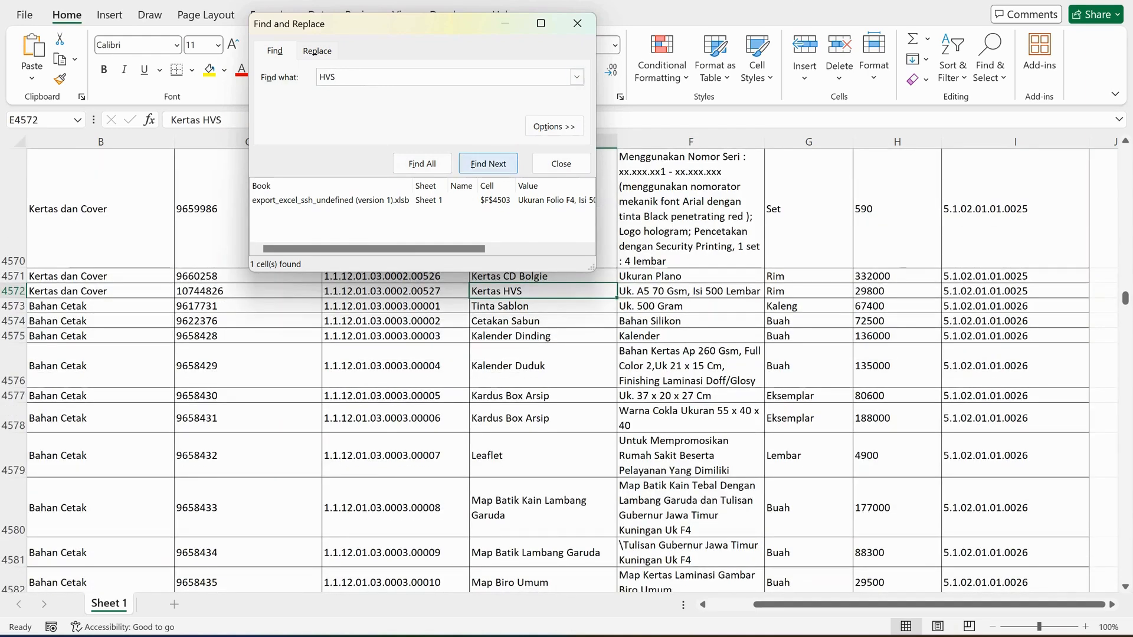
pyautogui.click(423, 165)
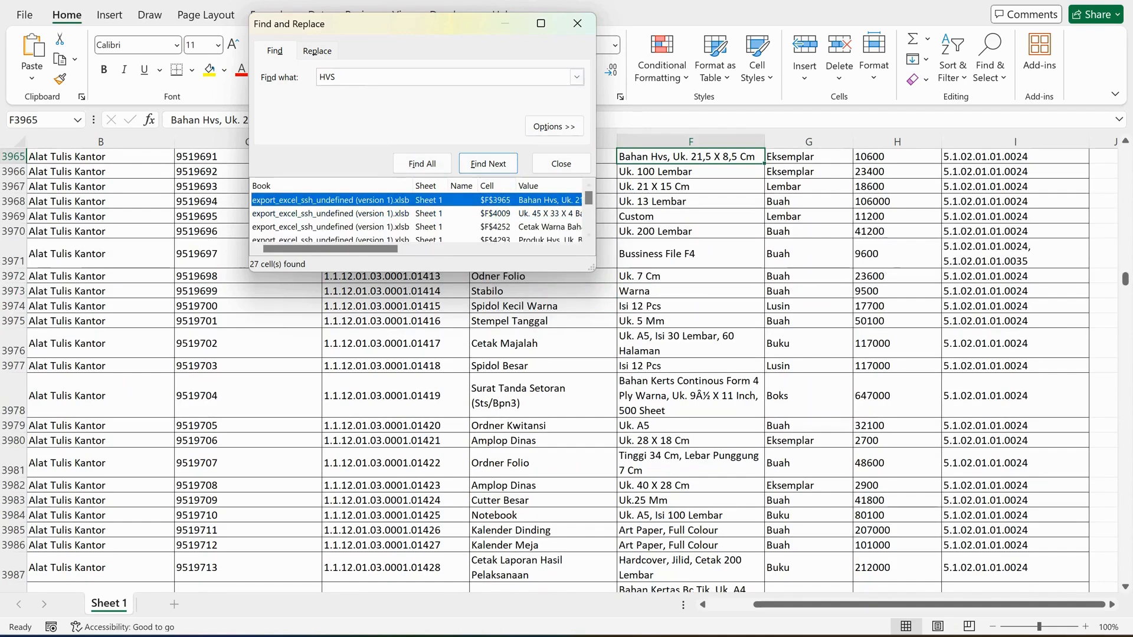
# Go through the HVS matches to the Kertas HVS A4 entry in row 4377 and examine the surrounding paper items.
pyautogui.press('Down')
pyautogui.press('Down')
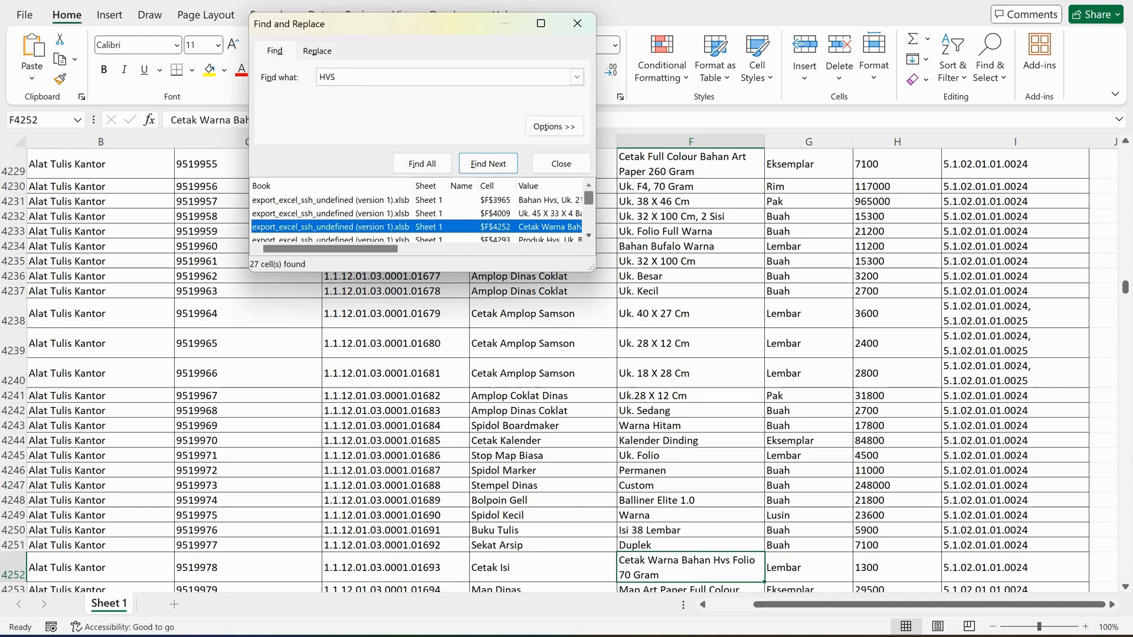
pyautogui.scroll(-3, 413, 219)
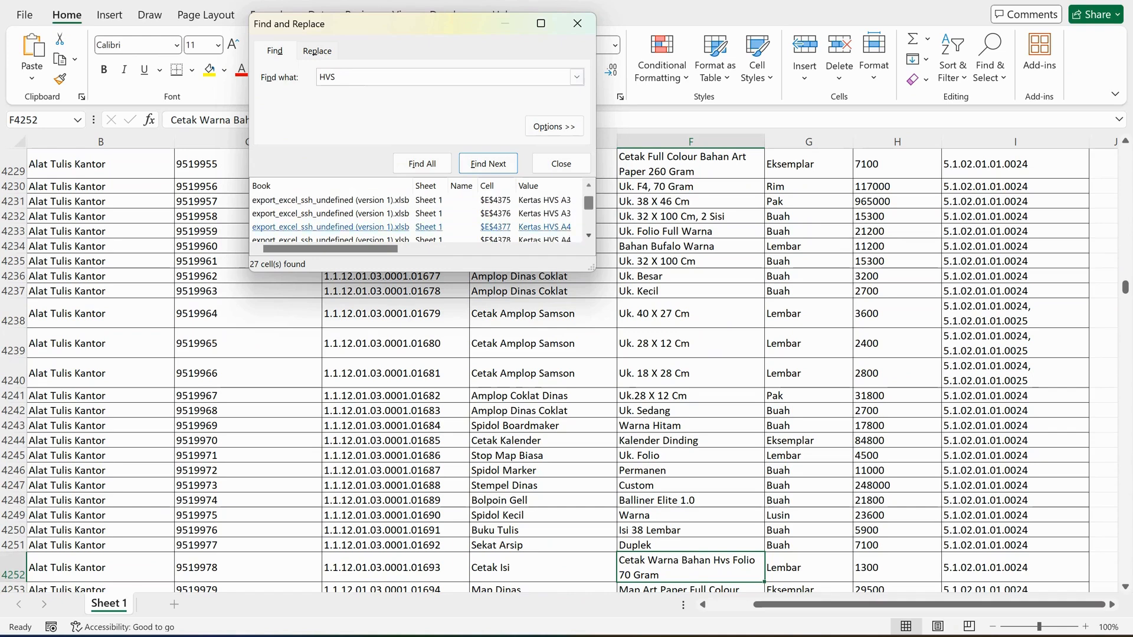
pyautogui.click(414, 227)
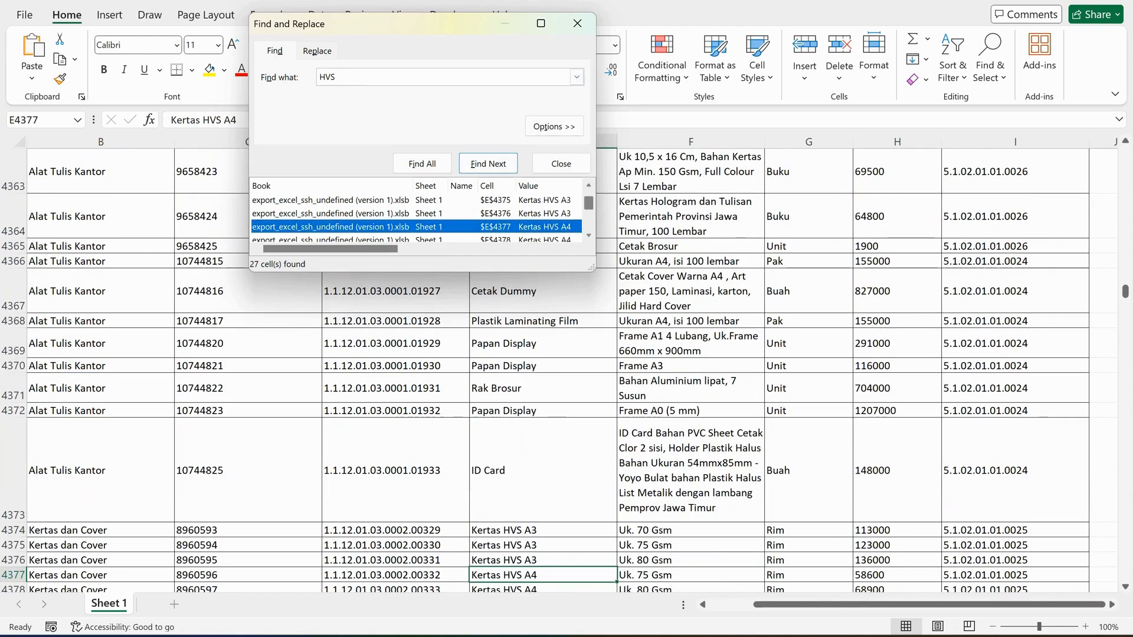
pyautogui.scroll(-1, 546, 372)
pyautogui.scroll(-1, 545, 372)
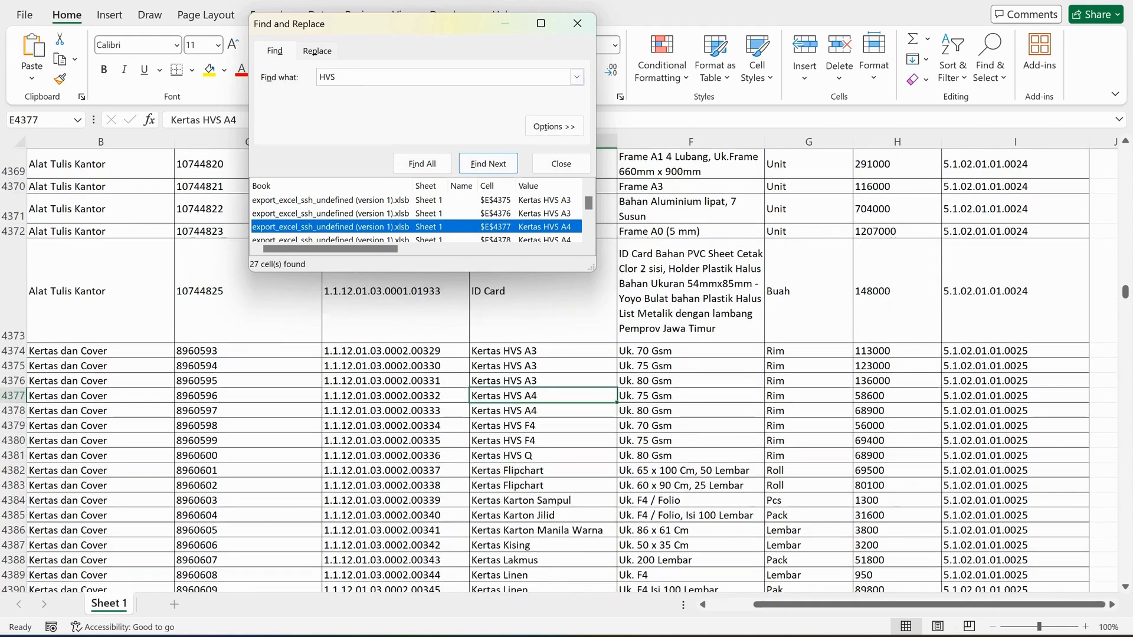
pyautogui.click(543, 396)
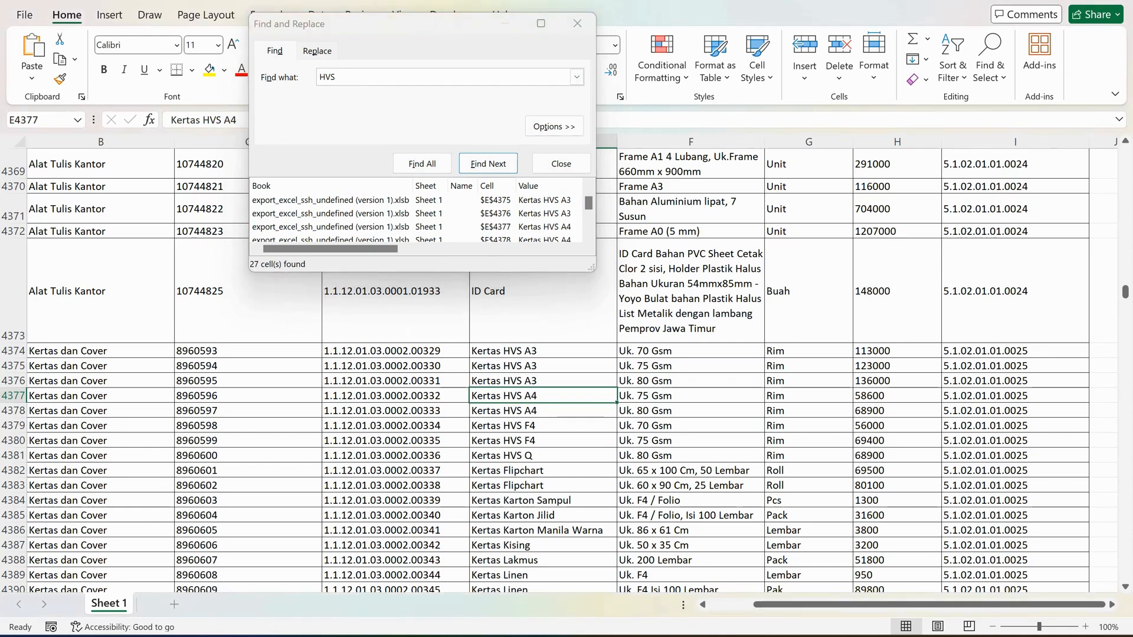
# Copy the text Kertas dan Cover from B4377 and paste it into F3 of the KURIKULUM sheet in Google Sheets.
pyautogui.click(100, 396)
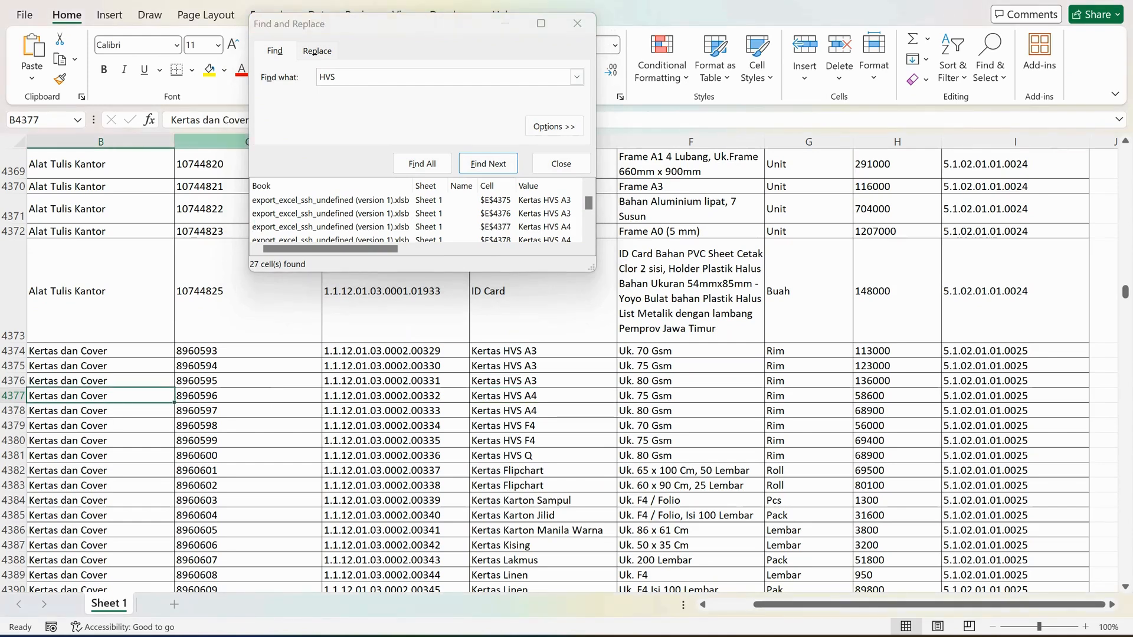
pyautogui.click(383, 77)
pyautogui.moveTo(384, 33); pyautogui.dragTo(548, 0)
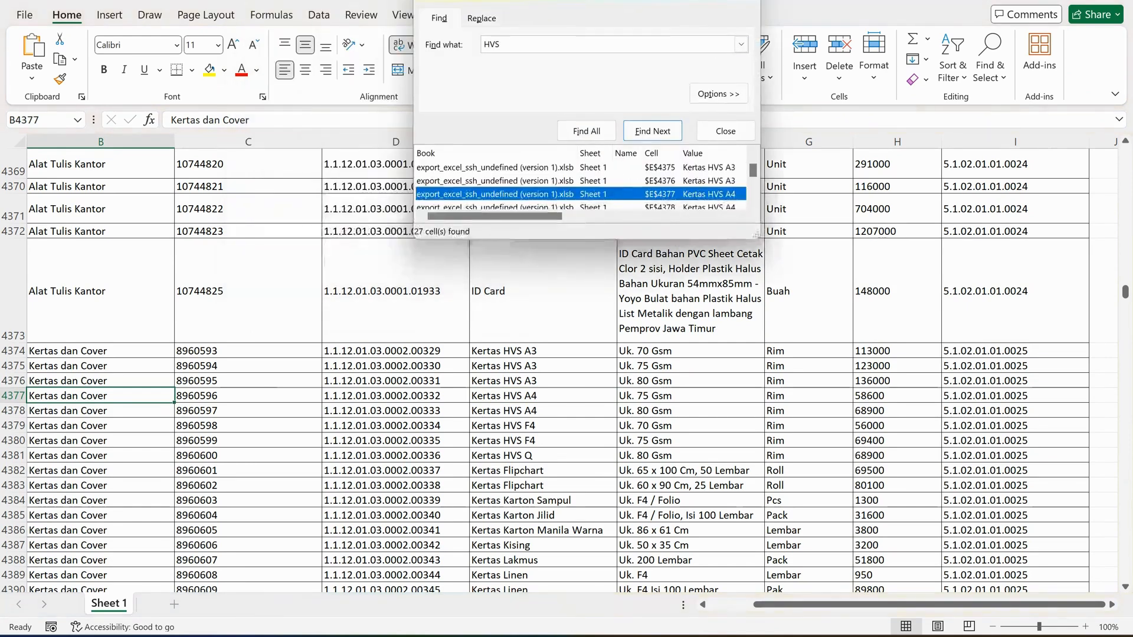
pyautogui.moveTo(250, 119); pyautogui.dragTo(169, 120)
pyautogui.hotkey('ctrl', 'c')
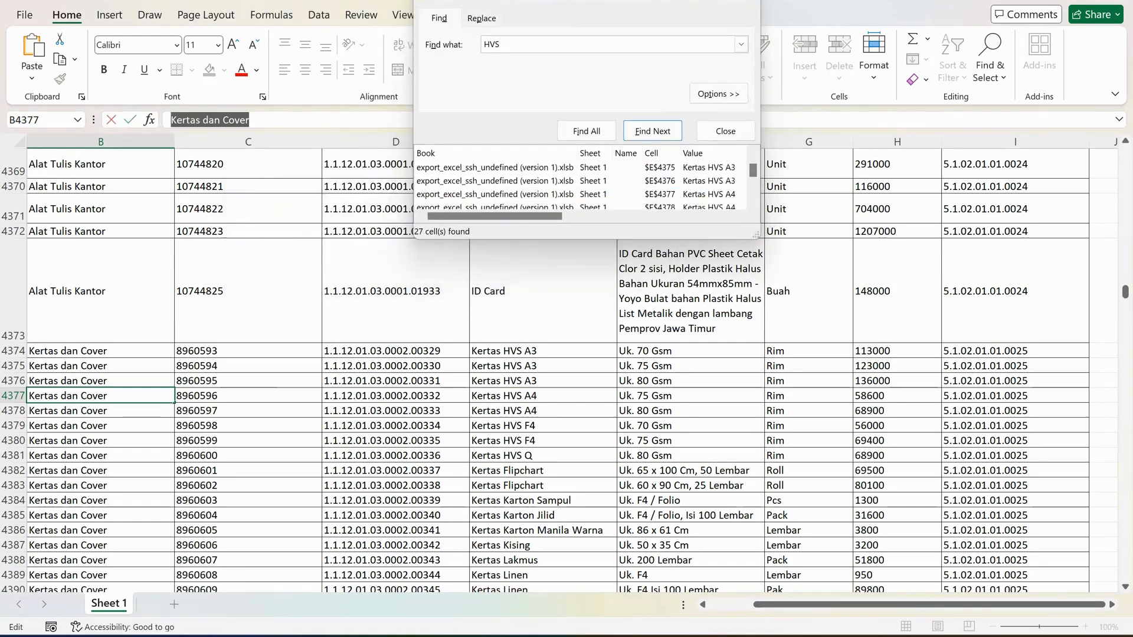
pyautogui.click(682, 636)
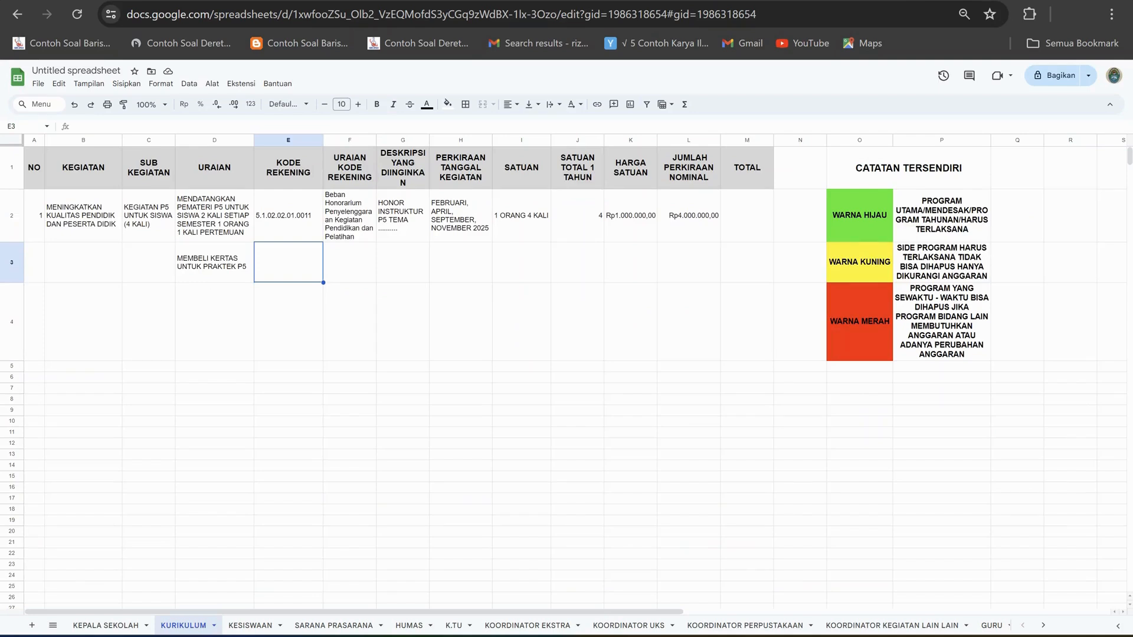
pyautogui.click(350, 262)
pyautogui.click(272, 127)
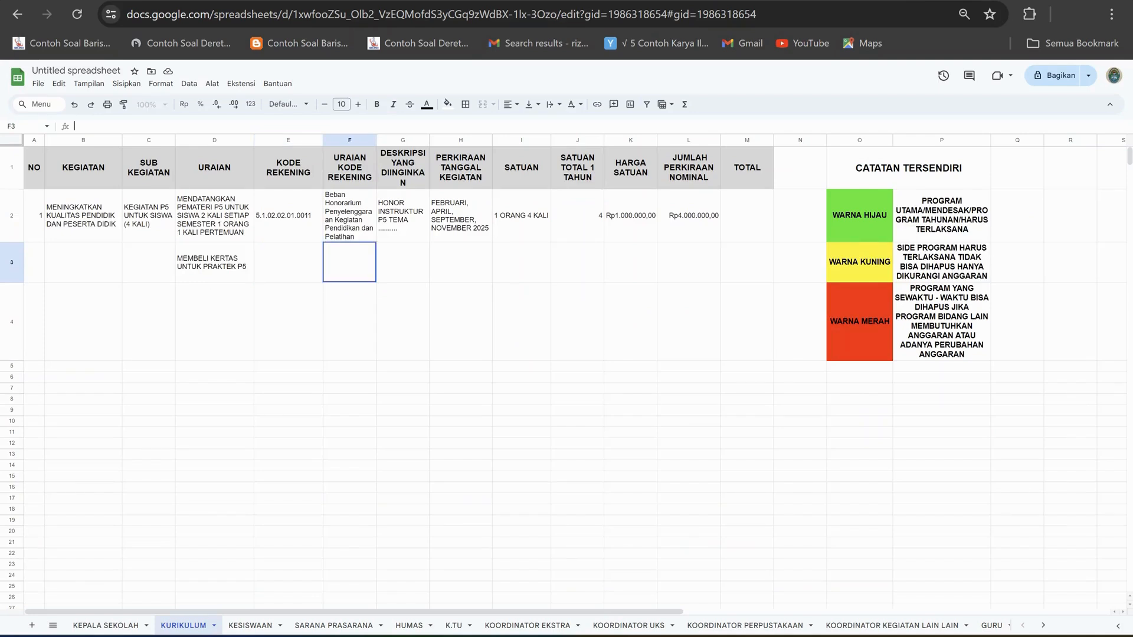
pyautogui.hotkey('ctrl', 'v')
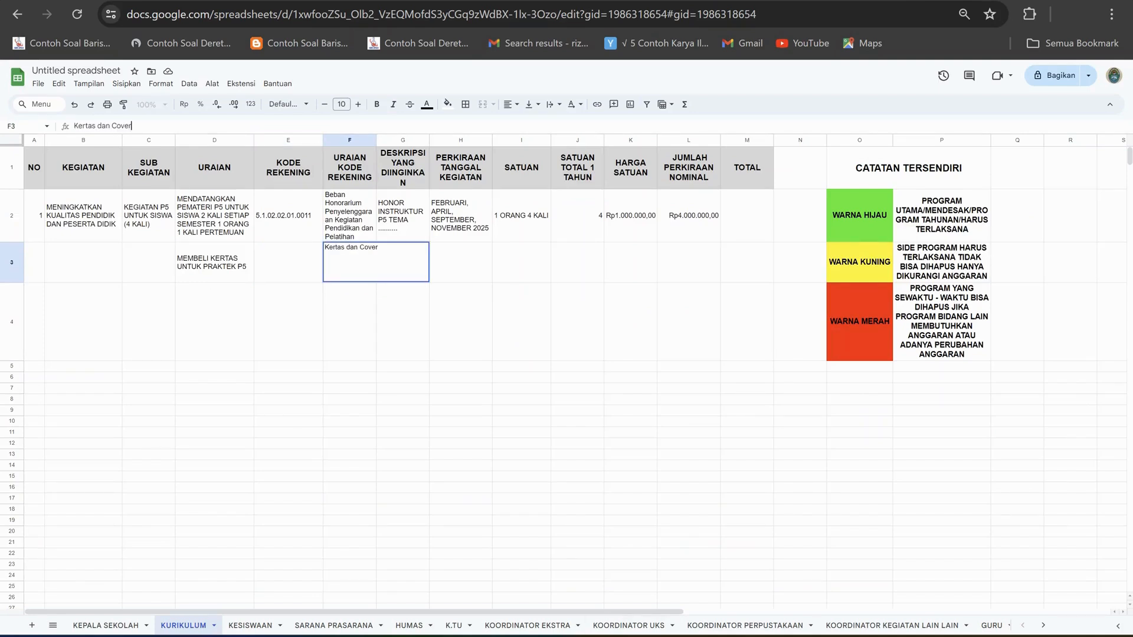
# Copy the account code 5.1.02.01.01.0025 from I4377 of the Excel price list into E3 of the KURIKULUM sheet.
pyautogui.hotkey('alt', 'Tab')
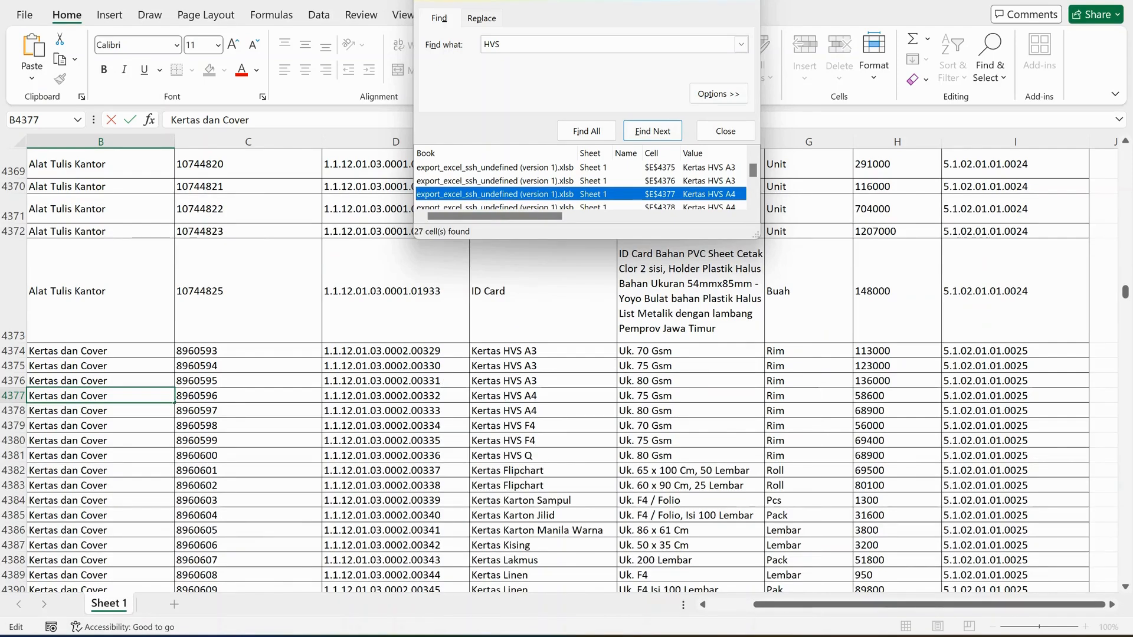
pyautogui.click(1015, 396)
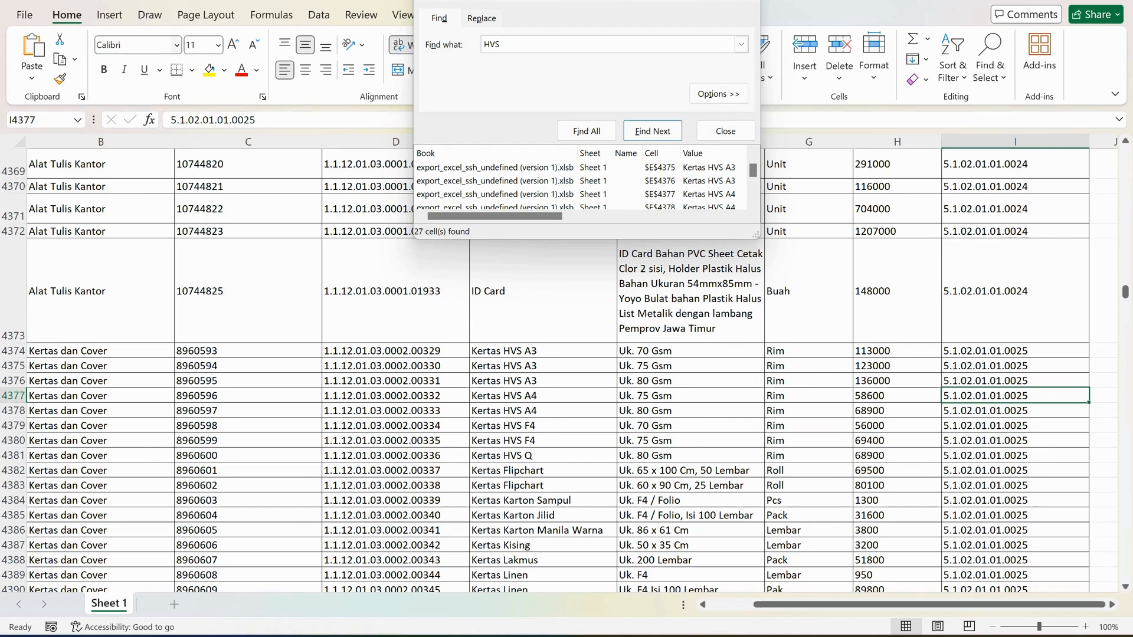
pyautogui.moveTo(255, 120); pyautogui.dragTo(171, 120)
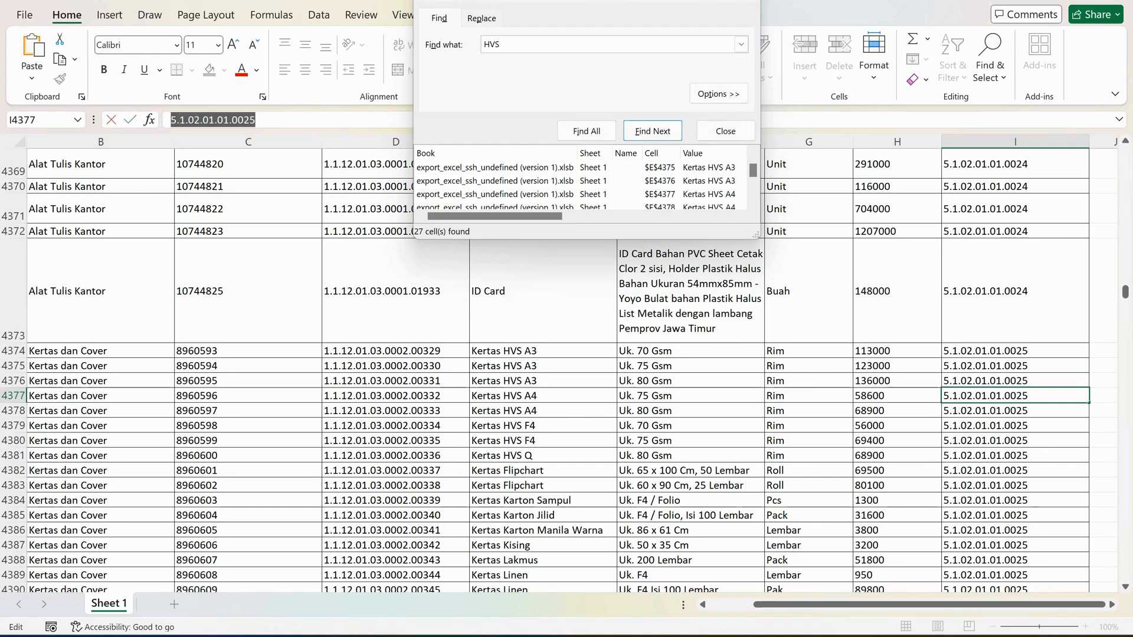
pyautogui.click(685, 578)
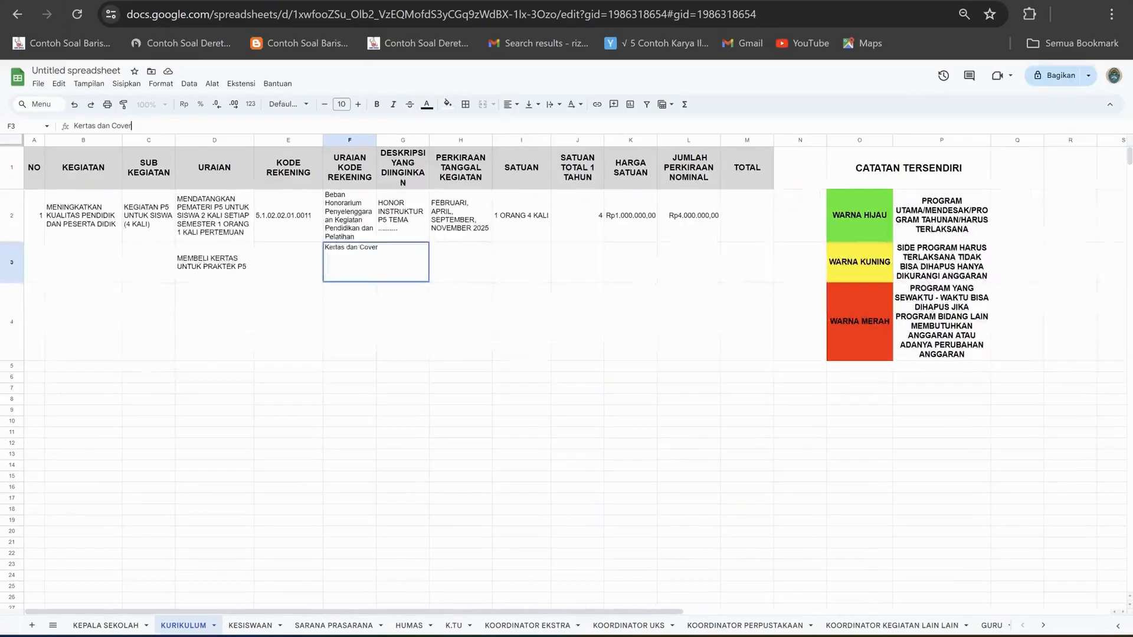
pyautogui.click(288, 262)
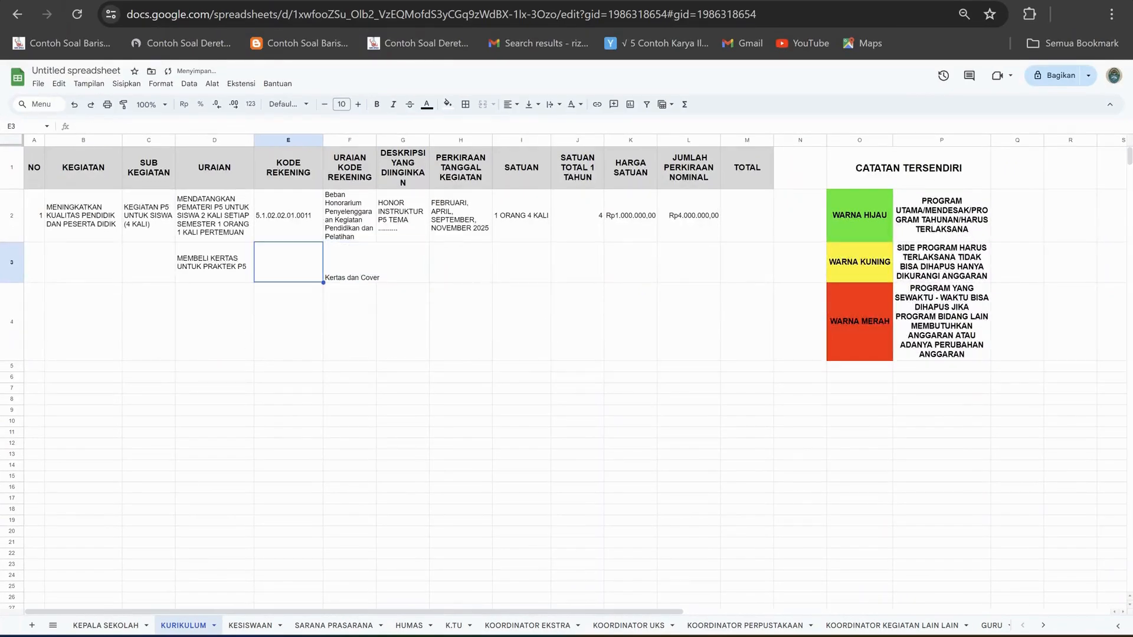
pyautogui.doubleClick(288, 262)
pyautogui.hotkey('ctrl', 'v')
# Check the paper's specification in F4377 of the Excel price list and enter KERTAS SIDU A4 75 GSM in G3 of the KURIKULUM sheet.
pyautogui.click(403, 262)
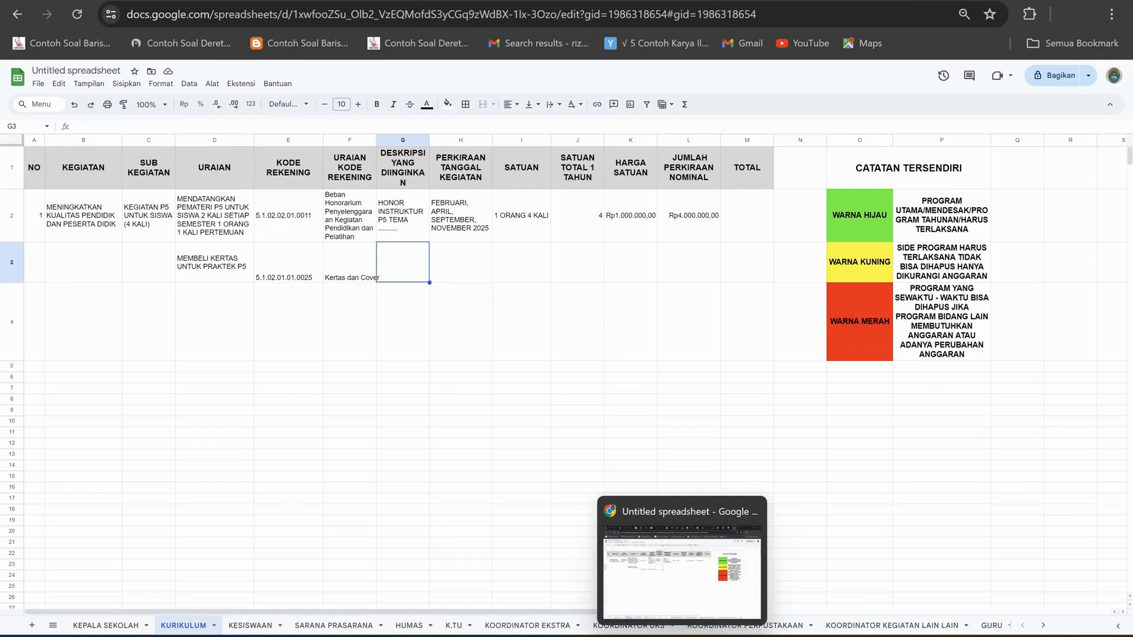
pyautogui.click(718, 636)
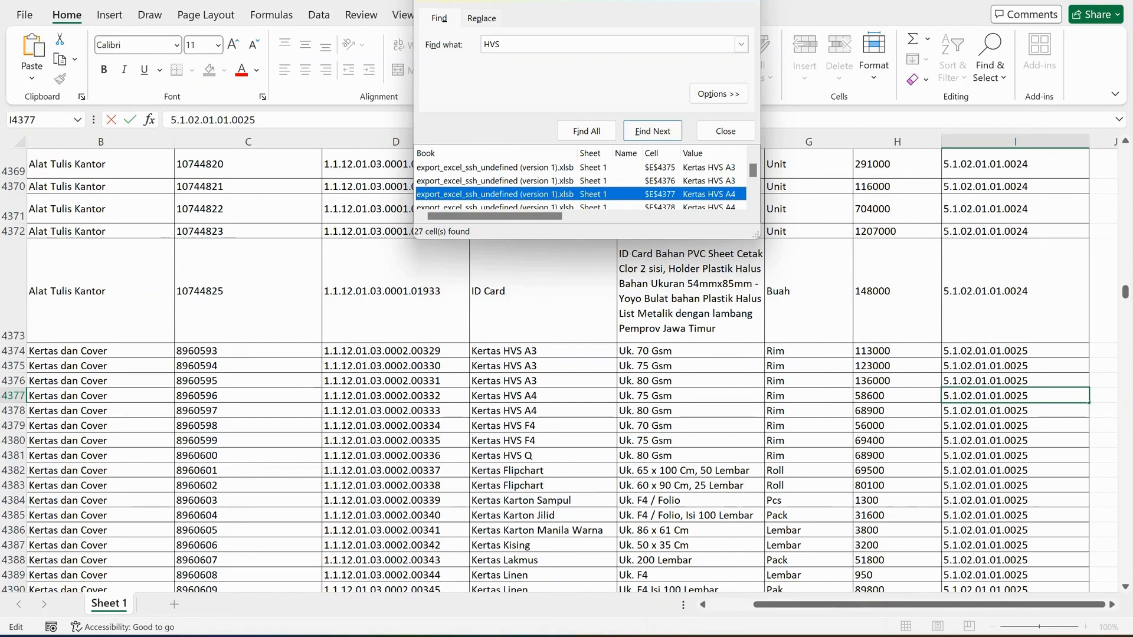
pyautogui.click(691, 396)
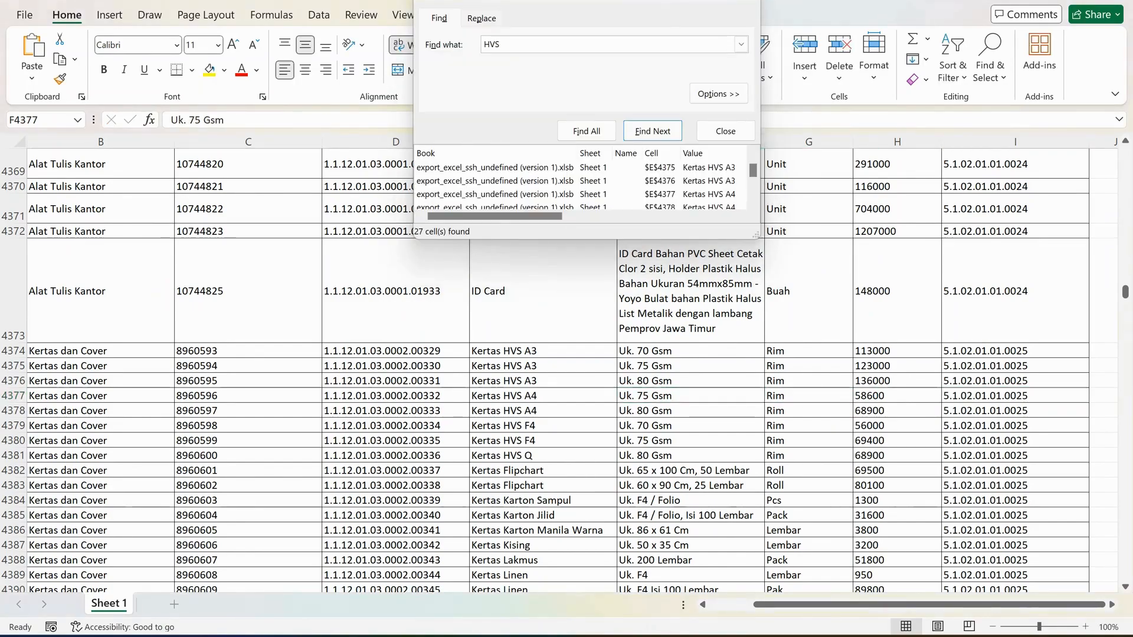
pyautogui.hotkey('alt', 'Tab')
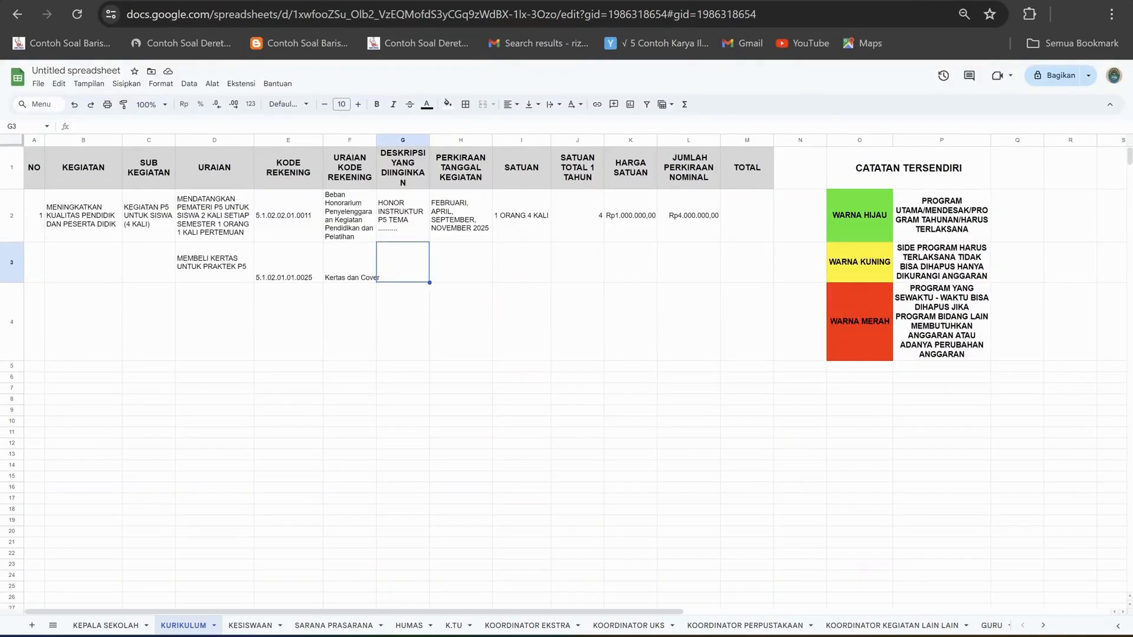
pyautogui.click(75, 126)
pyautogui.write('KE')
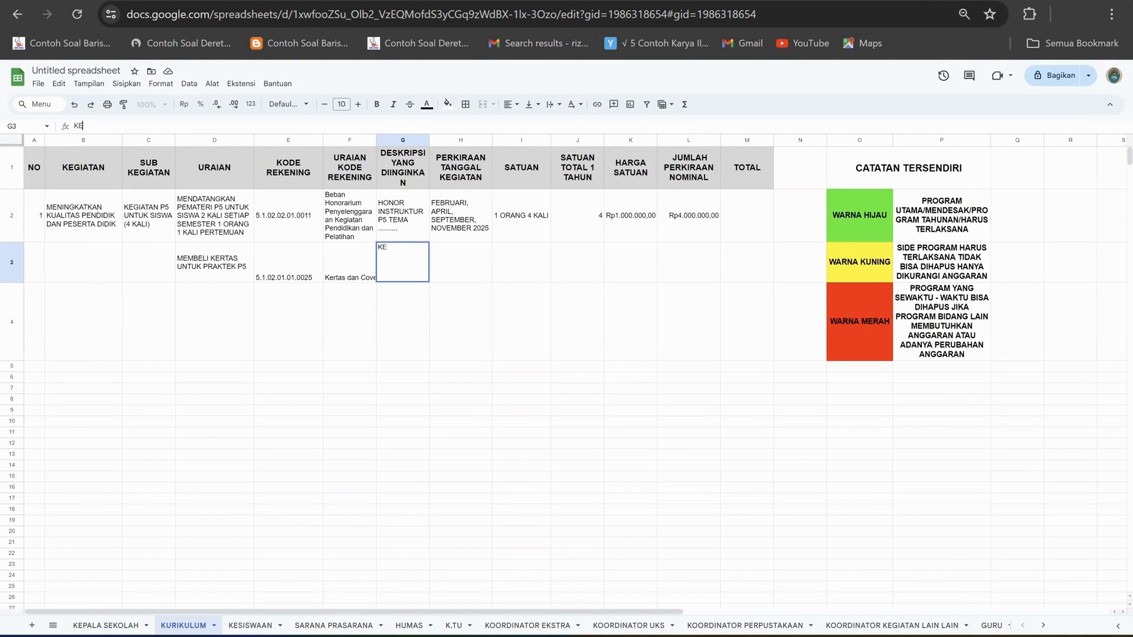
pyautogui.write('RTAS SIDU A4')
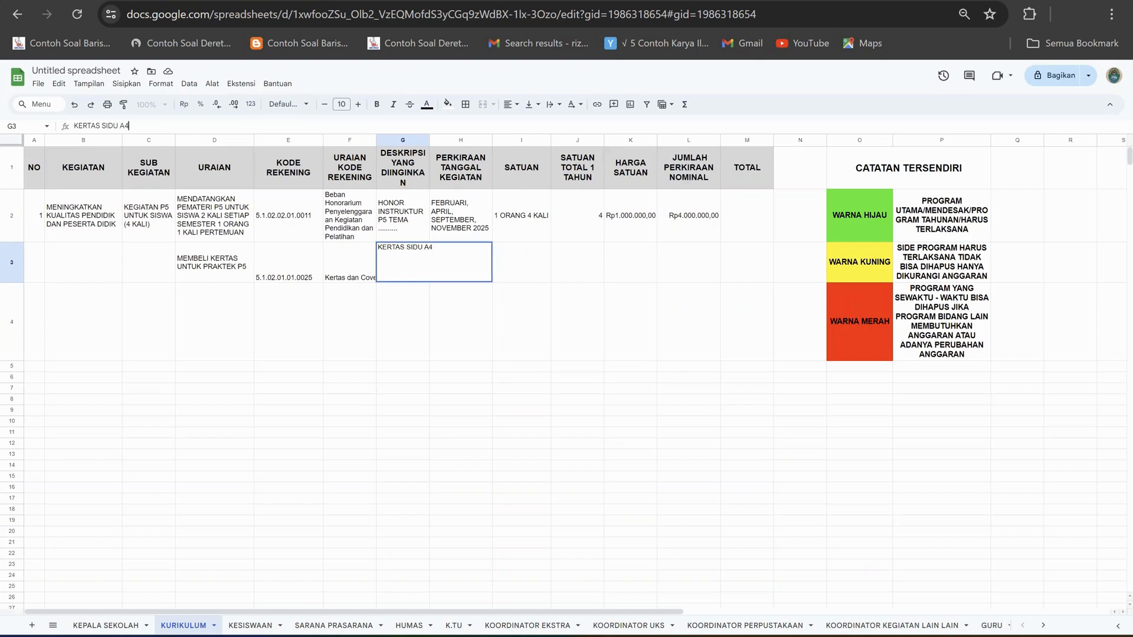
pyautogui.write(' 75 GSM')
pyautogui.hotkey('ctrl', 'Return')
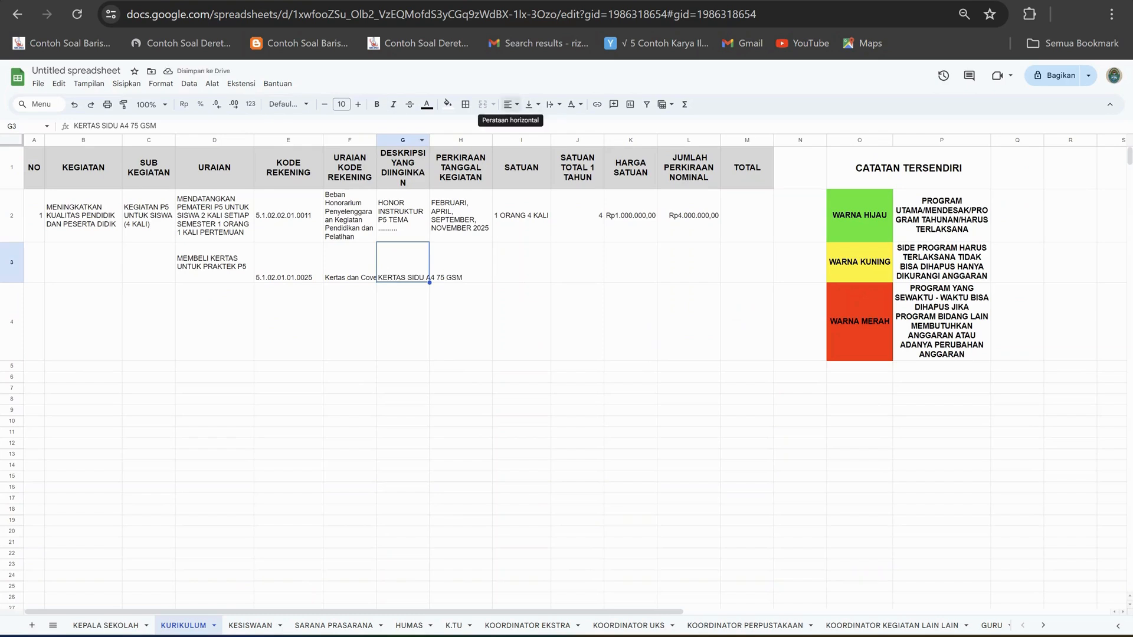
# Wrap the text in G3 and F3 of the paper row.
pyautogui.click(553, 104)
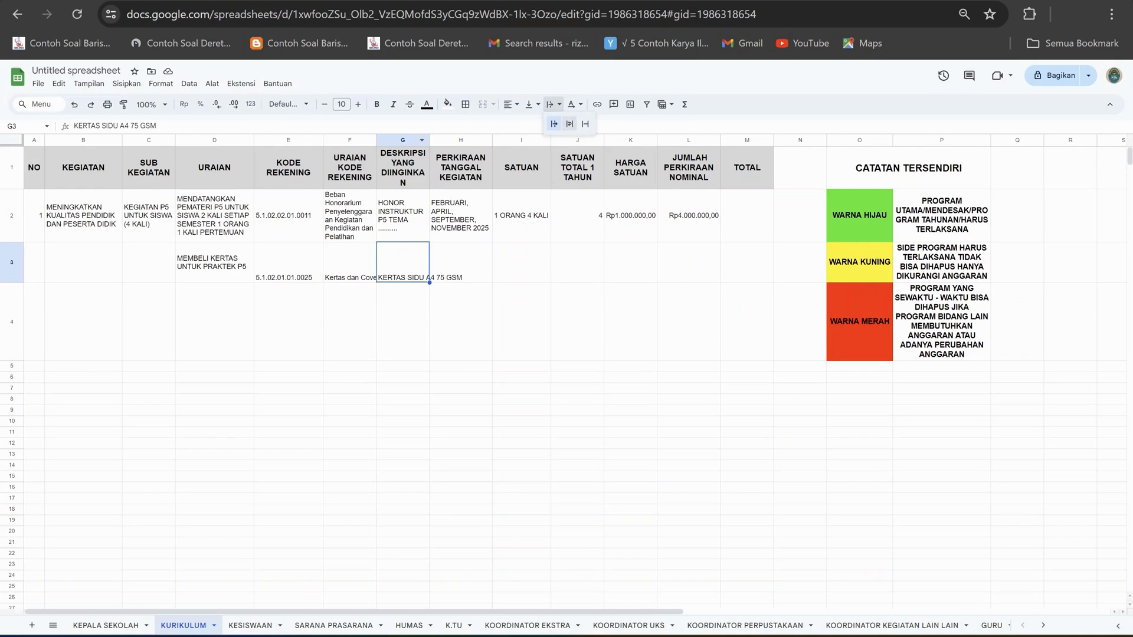
pyautogui.click(569, 124)
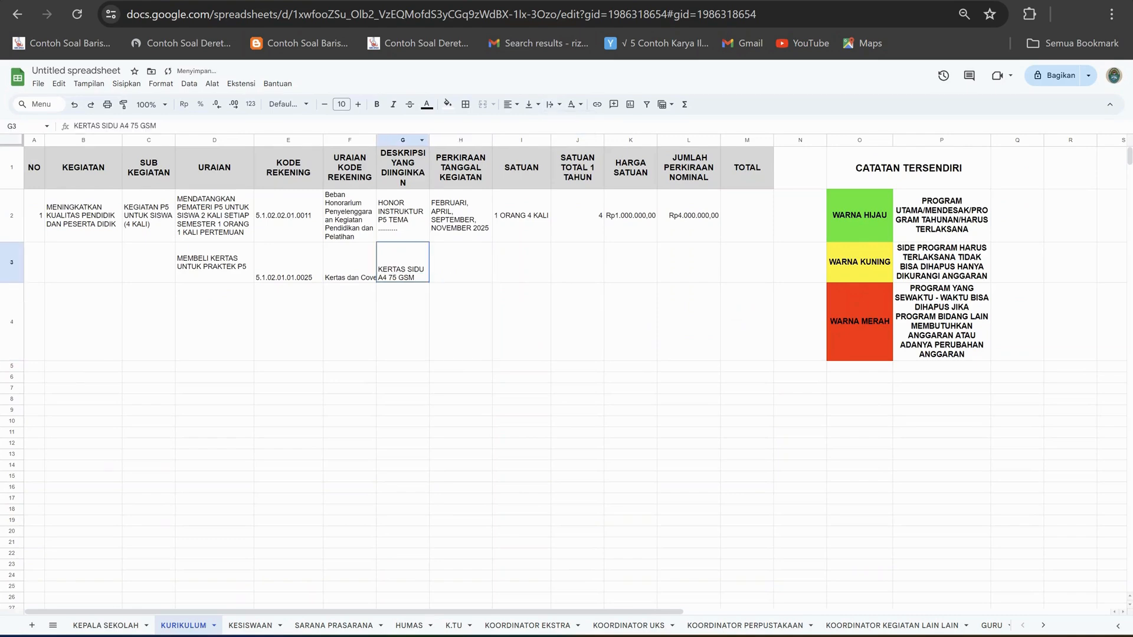
pyautogui.click(461, 262)
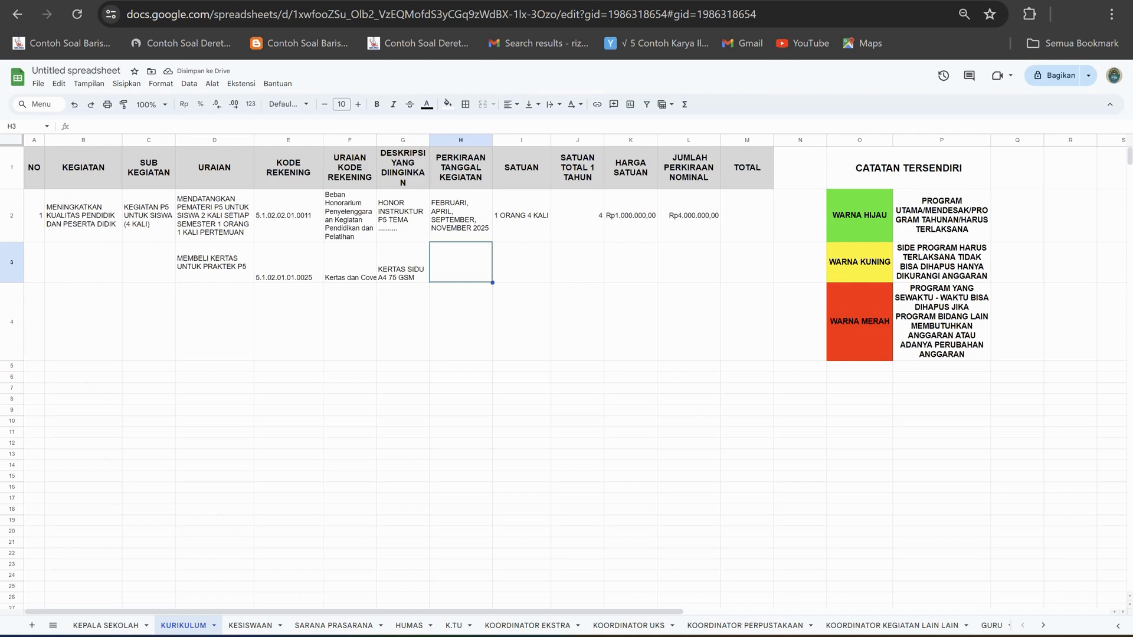
pyautogui.click(402, 262)
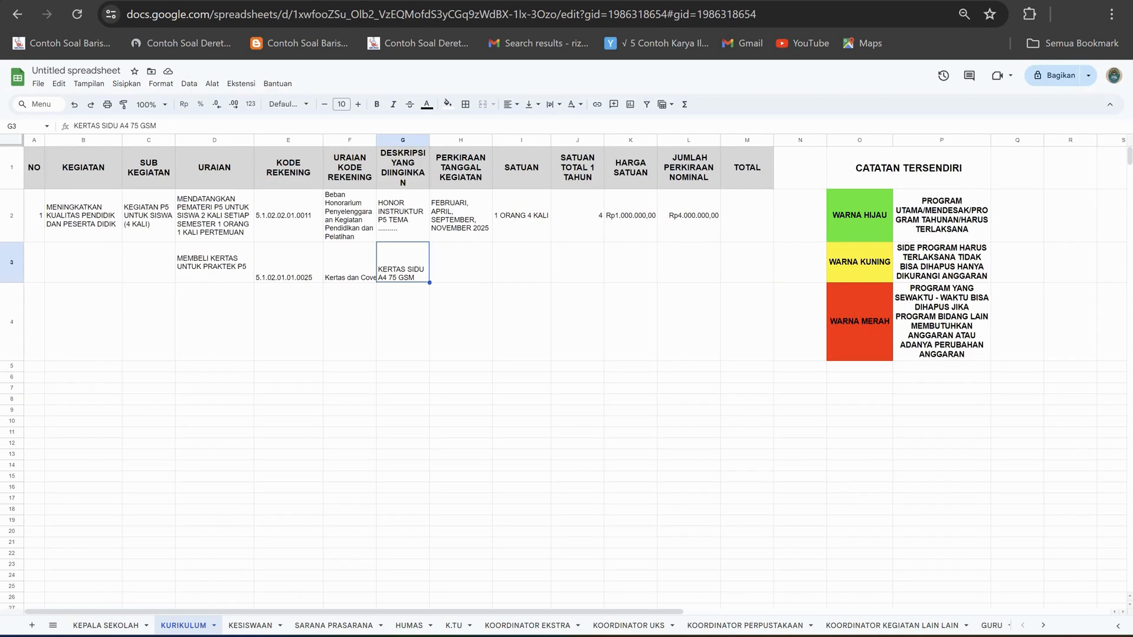
pyautogui.click(349, 262)
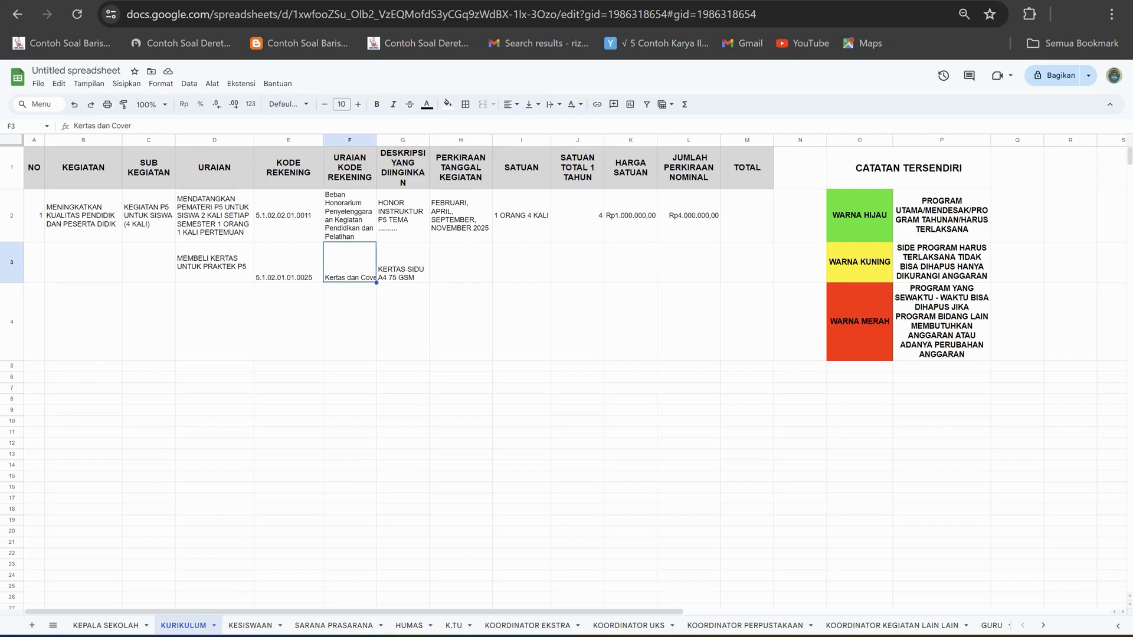
pyautogui.click(553, 105)
pyautogui.click(570, 124)
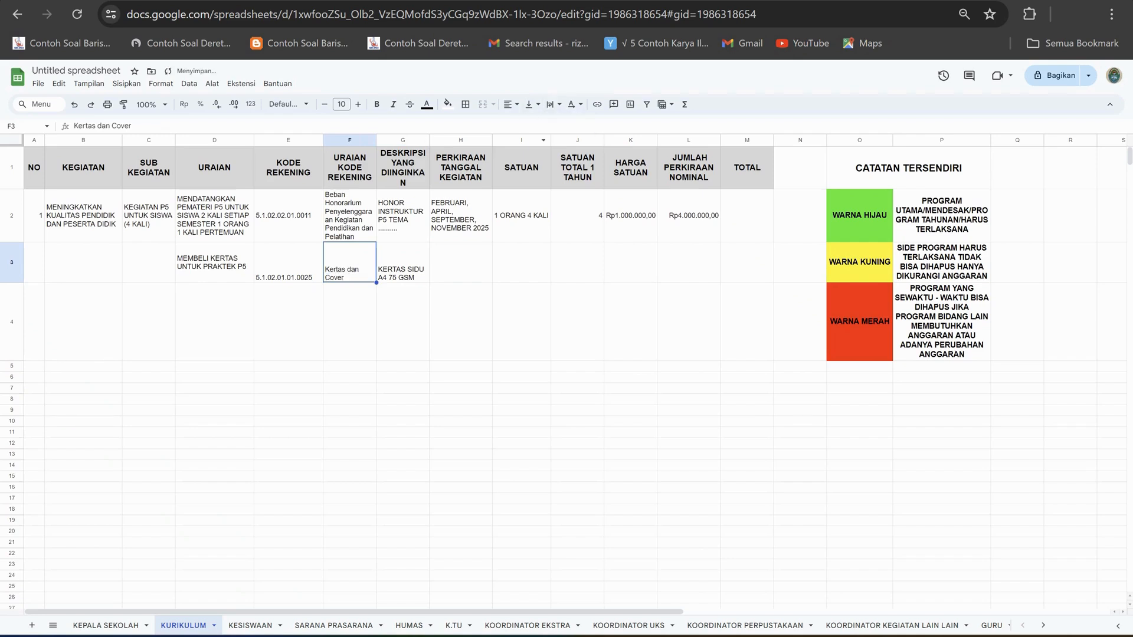
# Check the price of Kertas HVS A4 75 Gsm in the Excel price list and enter 58600 as the unit price in K3.
pyautogui.click(402, 307)
pyautogui.click(403, 262)
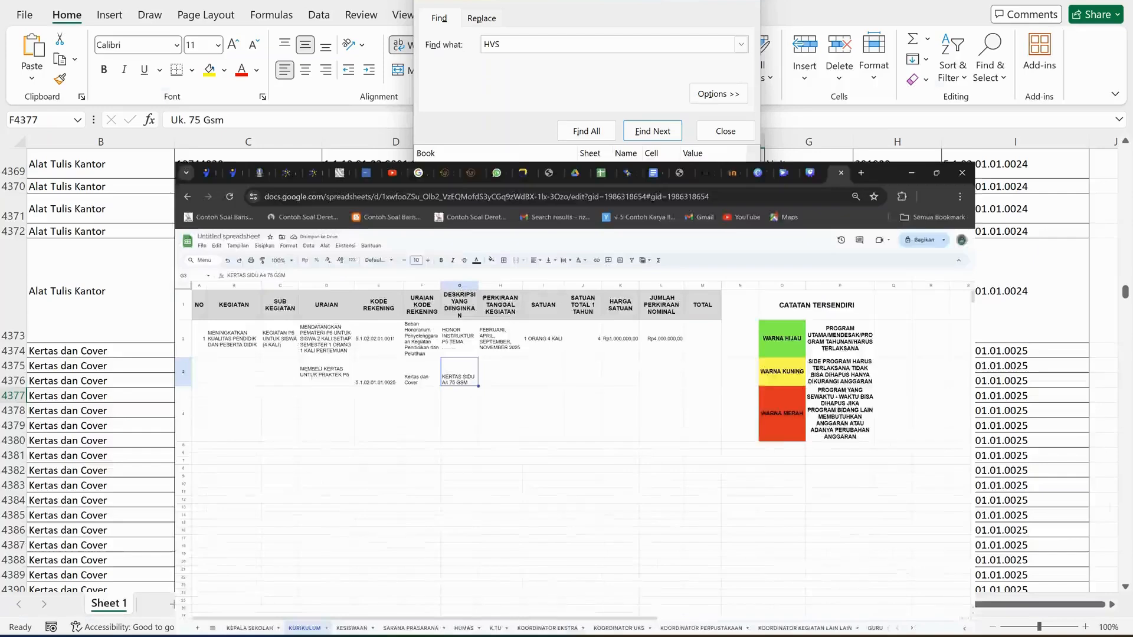
pyautogui.hotkey('alt', 'Tab')
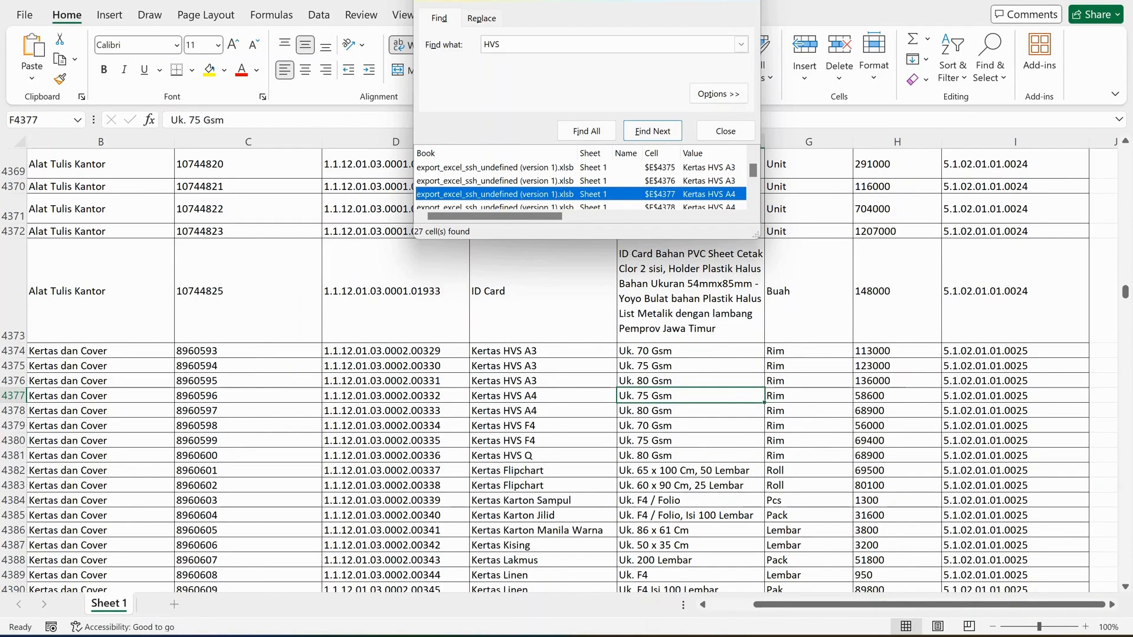
pyautogui.hotkey('alt', 'Tab')
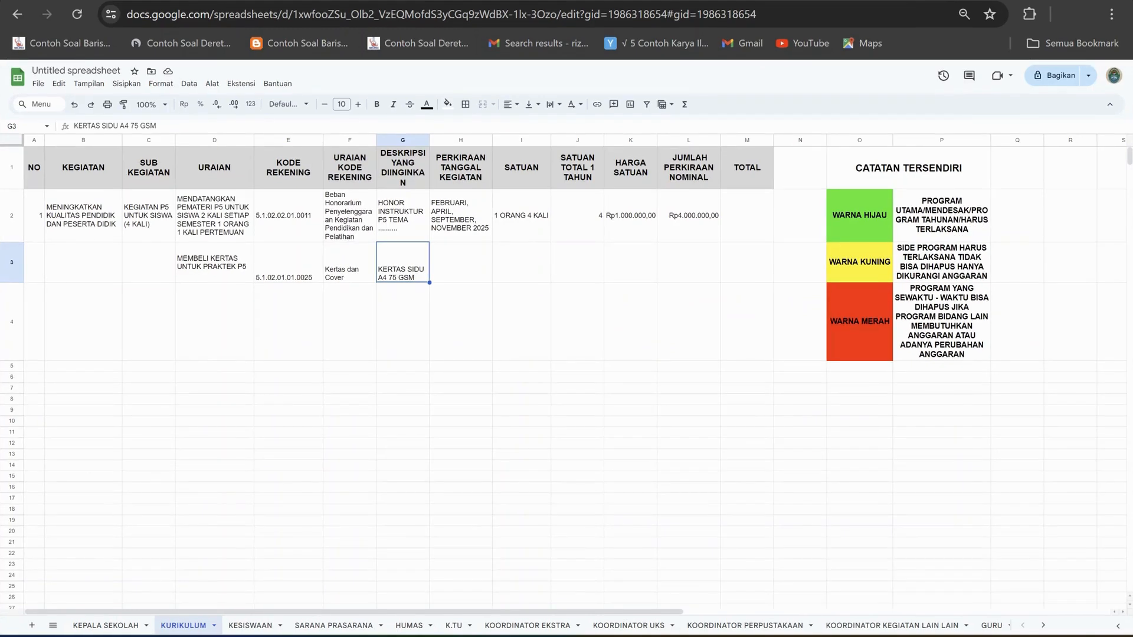
pyautogui.click(631, 262)
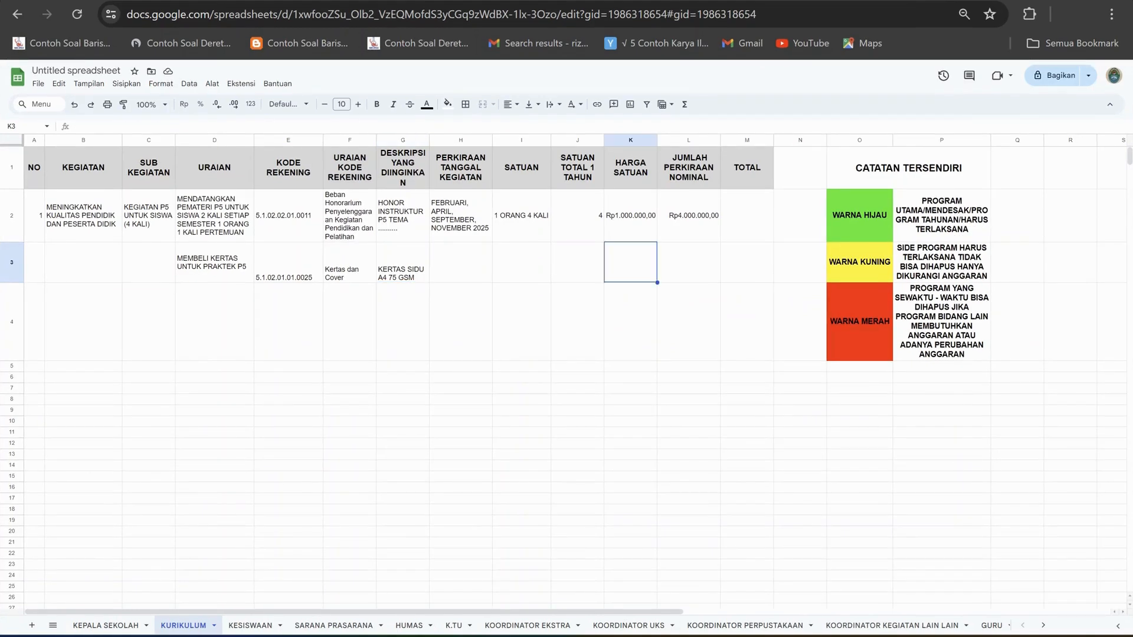
pyautogui.write('58600')
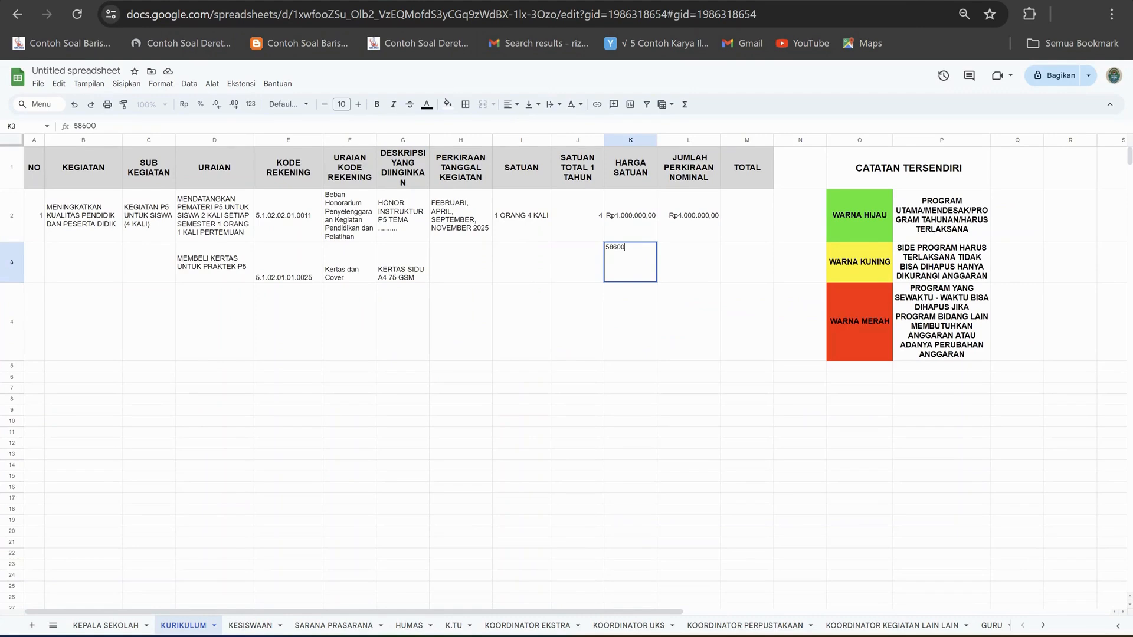
pyautogui.press('Return')
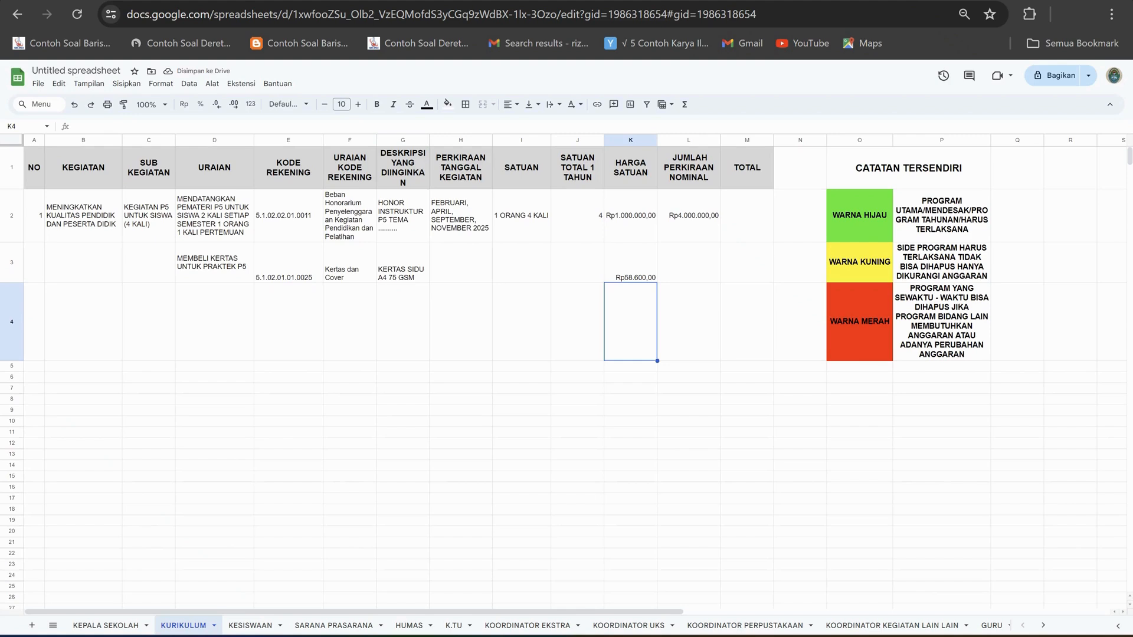
# Align the contents of row 3 vertically to the middle.
pyautogui.click(403, 263)
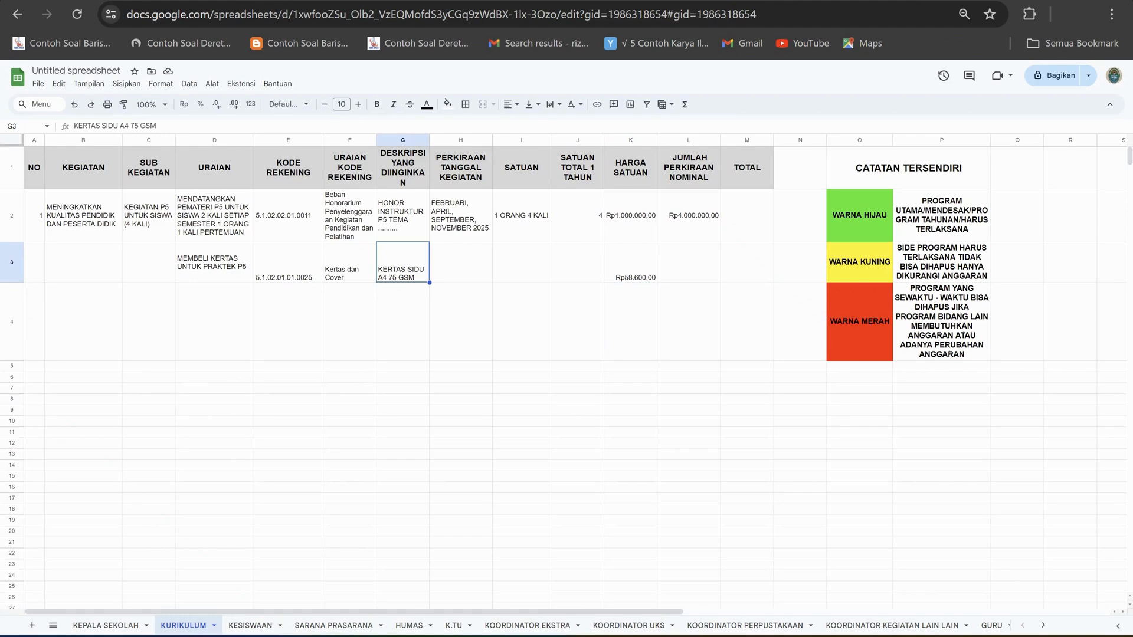
pyautogui.click(630, 262)
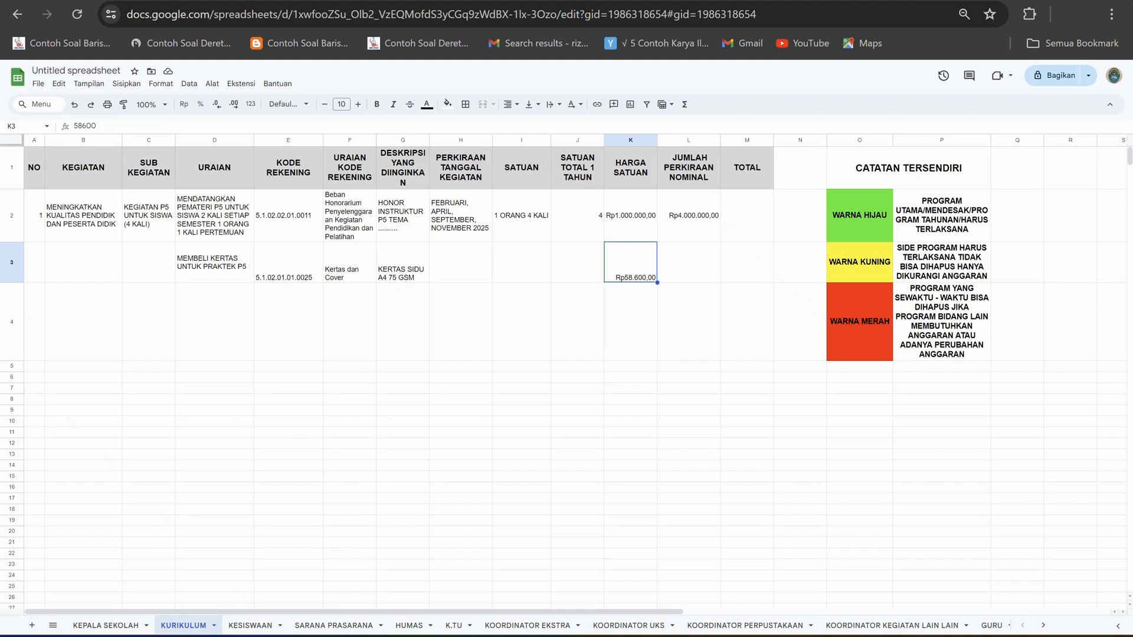
pyautogui.click(11, 262)
pyautogui.click(511, 105)
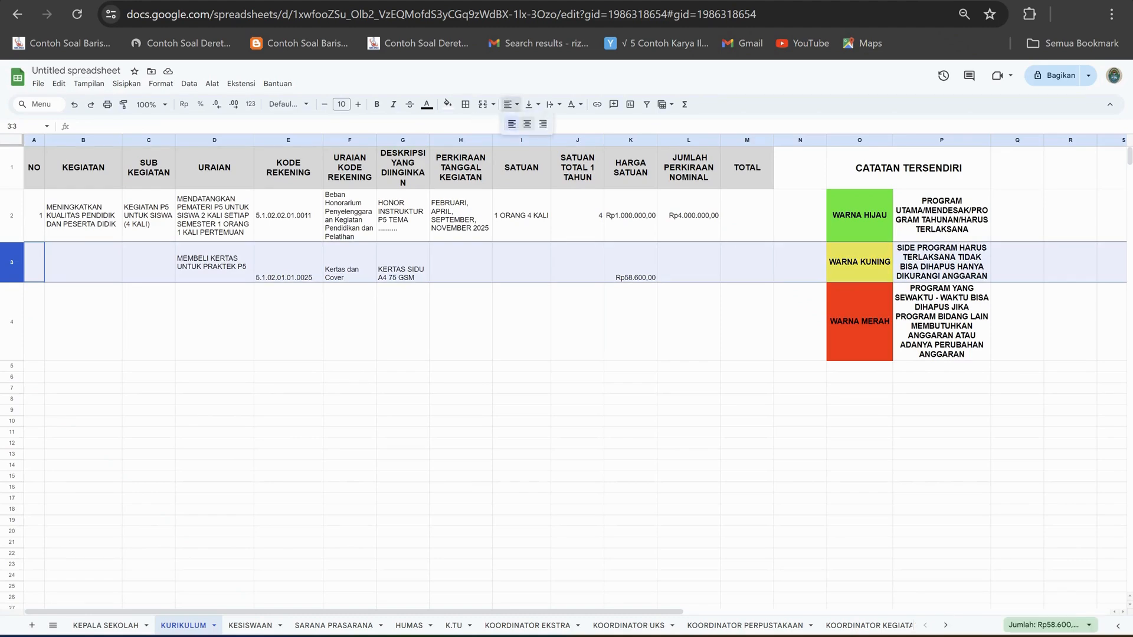
pyautogui.click(529, 105)
pyautogui.click(549, 124)
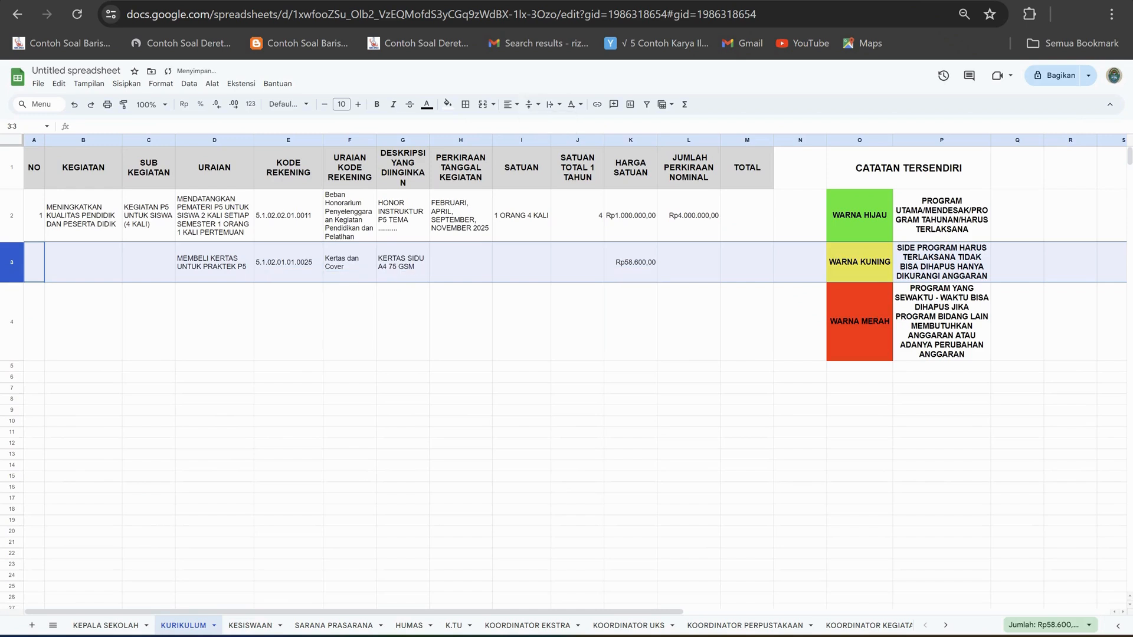
pyautogui.click(525, 319)
# Change the paper description in G3 to KERTAS PAPERONE A4 75 GSM.
pyautogui.click(631, 263)
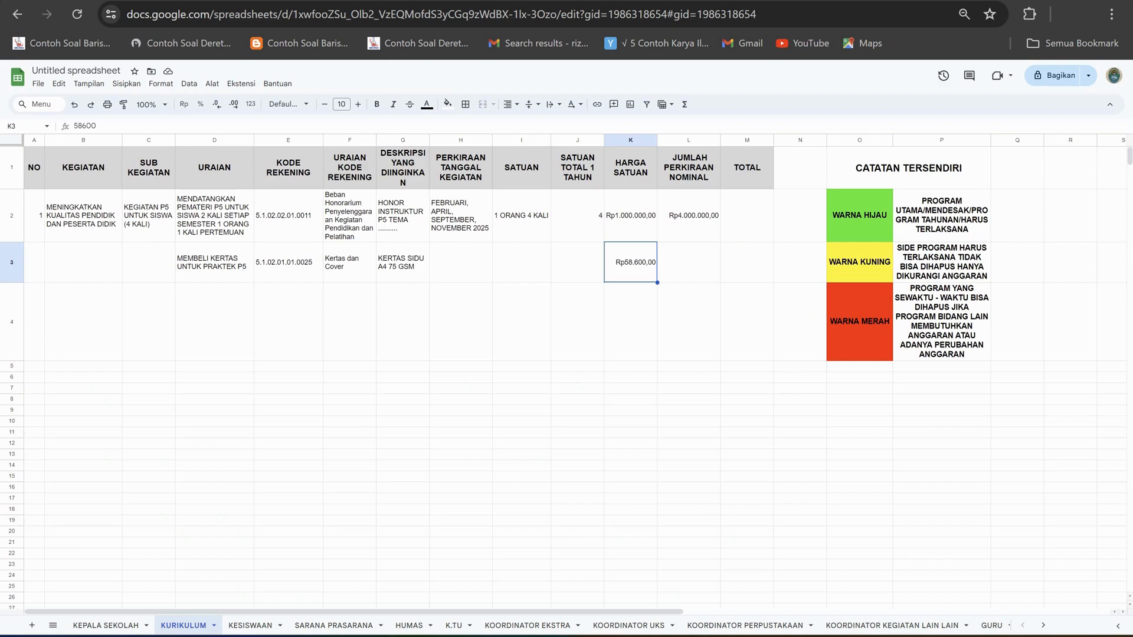
pyautogui.click(403, 262)
pyautogui.click(631, 263)
pyautogui.click(403, 263)
pyautogui.click(631, 262)
pyautogui.click(403, 263)
pyautogui.click(118, 126)
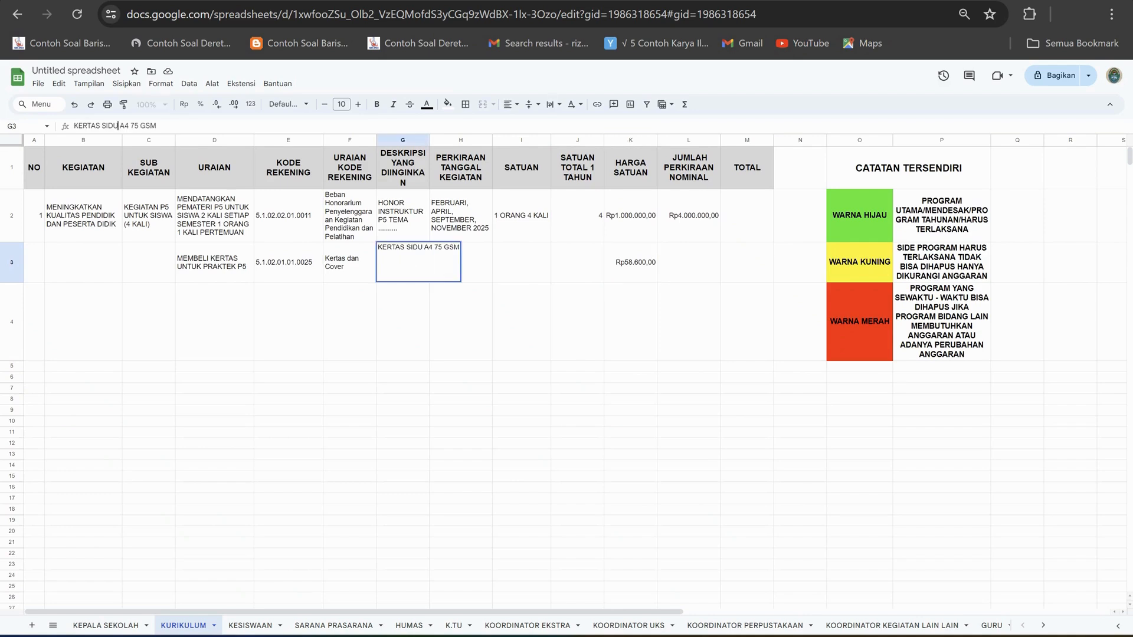
pyautogui.moveTo(118, 126); pyautogui.dragTo(102, 125)
pyautogui.write('PAPER')
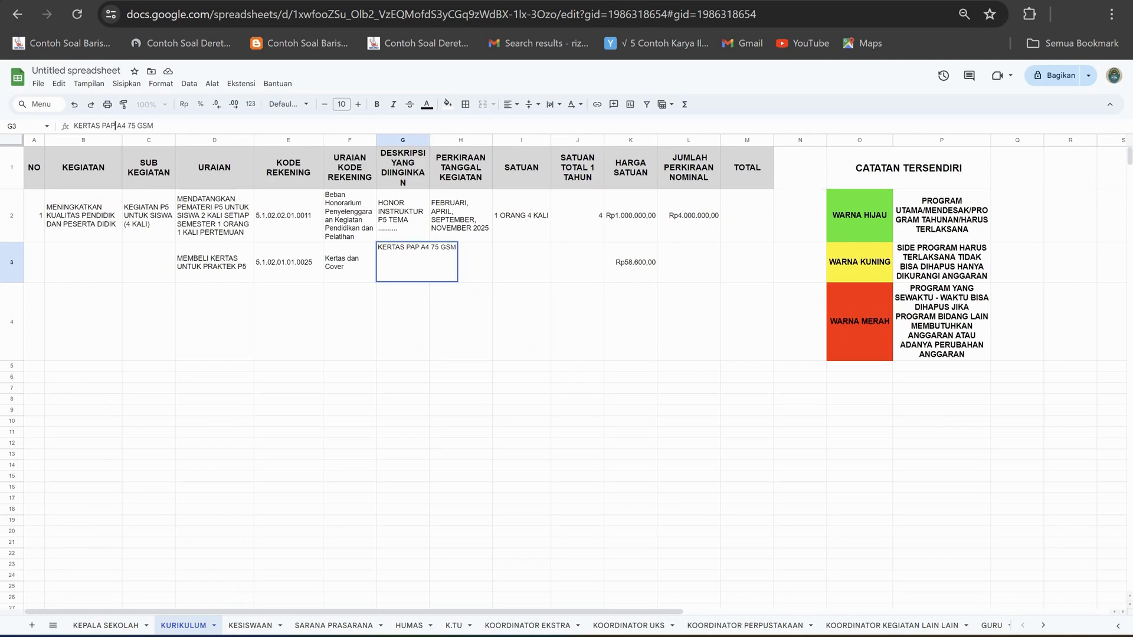
pyautogui.write('ONE')
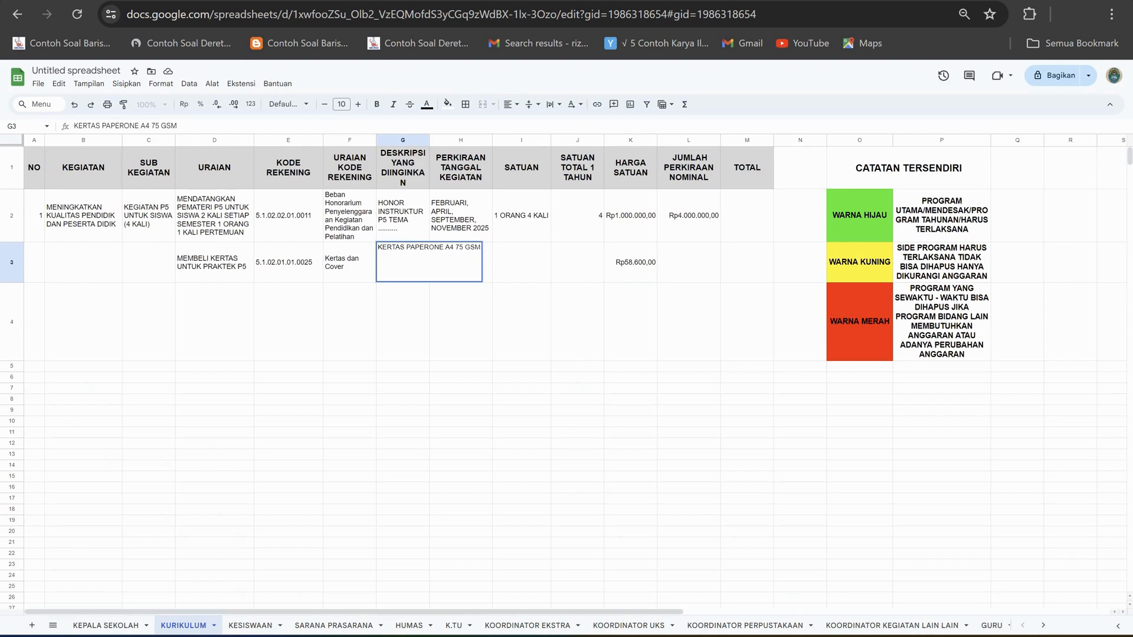
pyautogui.click(521, 367)
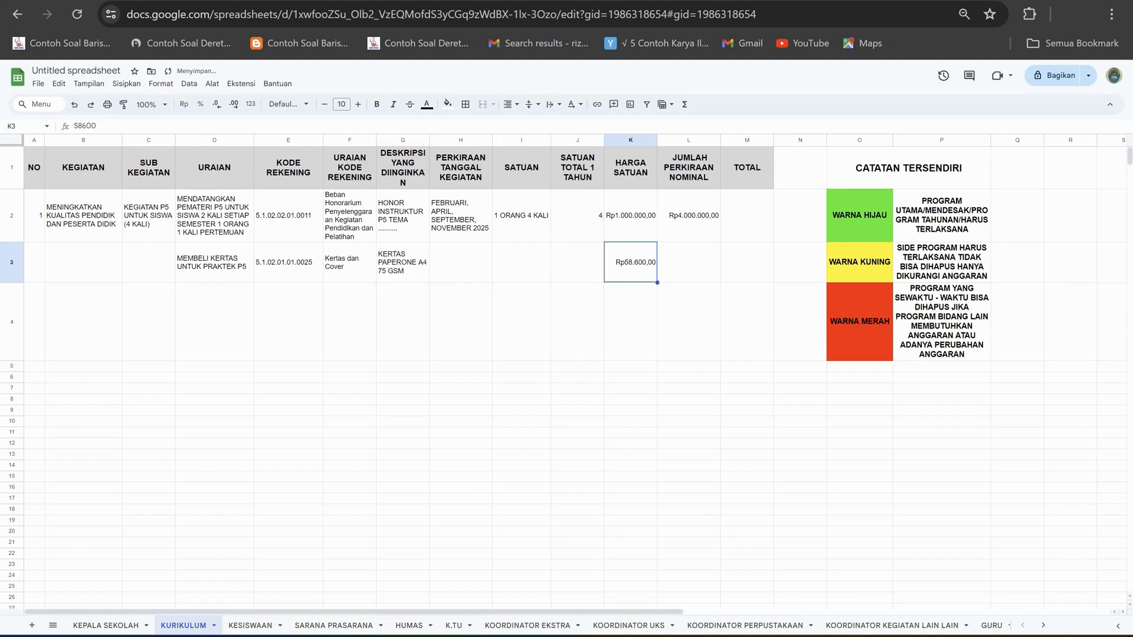
pyautogui.click(402, 263)
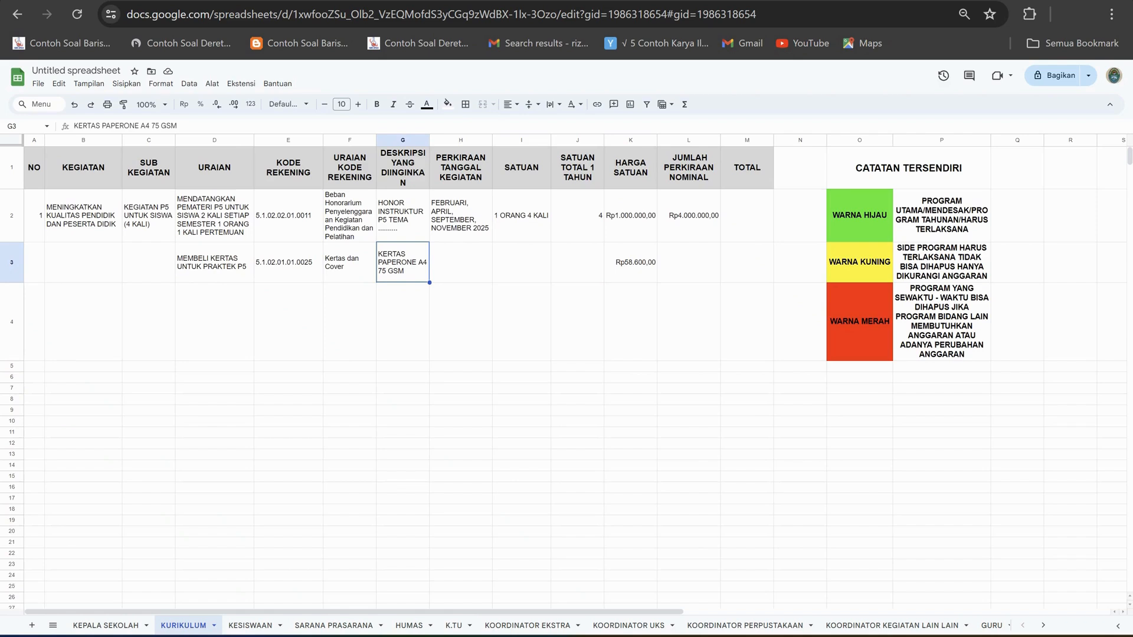
pyautogui.click(630, 263)
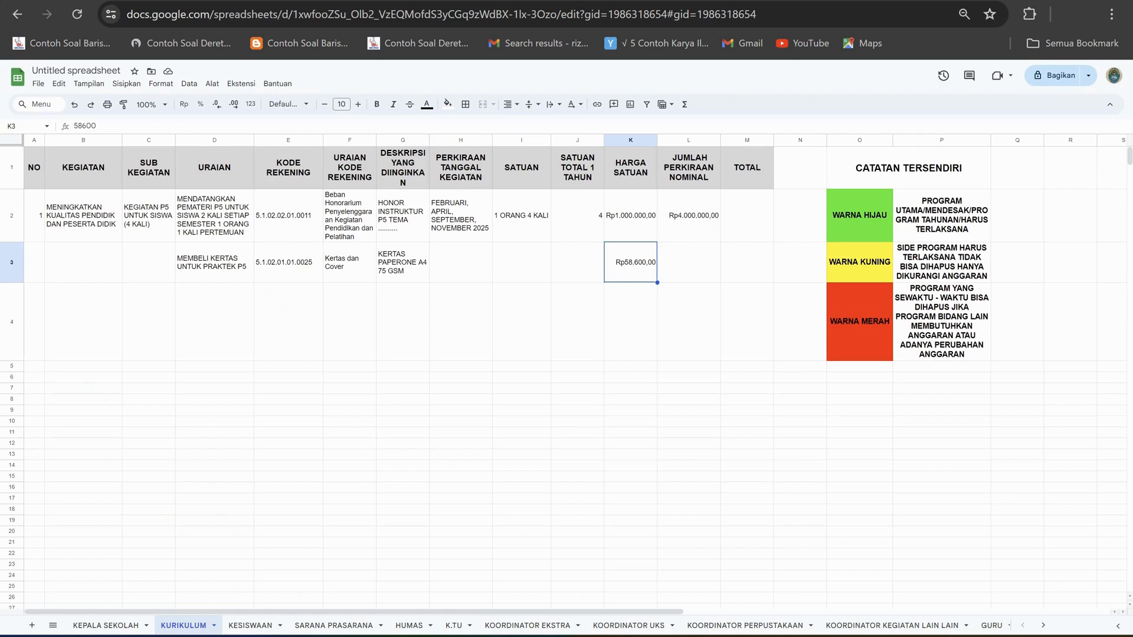
pyautogui.click(403, 263)
pyautogui.click(460, 263)
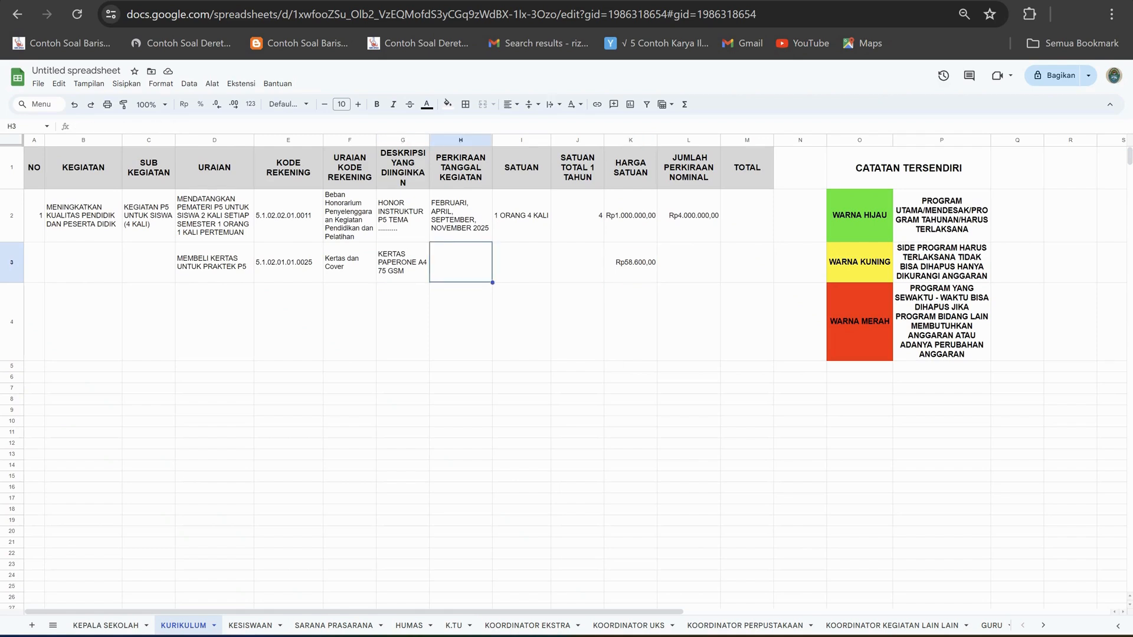
pyautogui.click(521, 263)
pyautogui.click(577, 263)
pyautogui.click(461, 262)
pyautogui.click(577, 263)
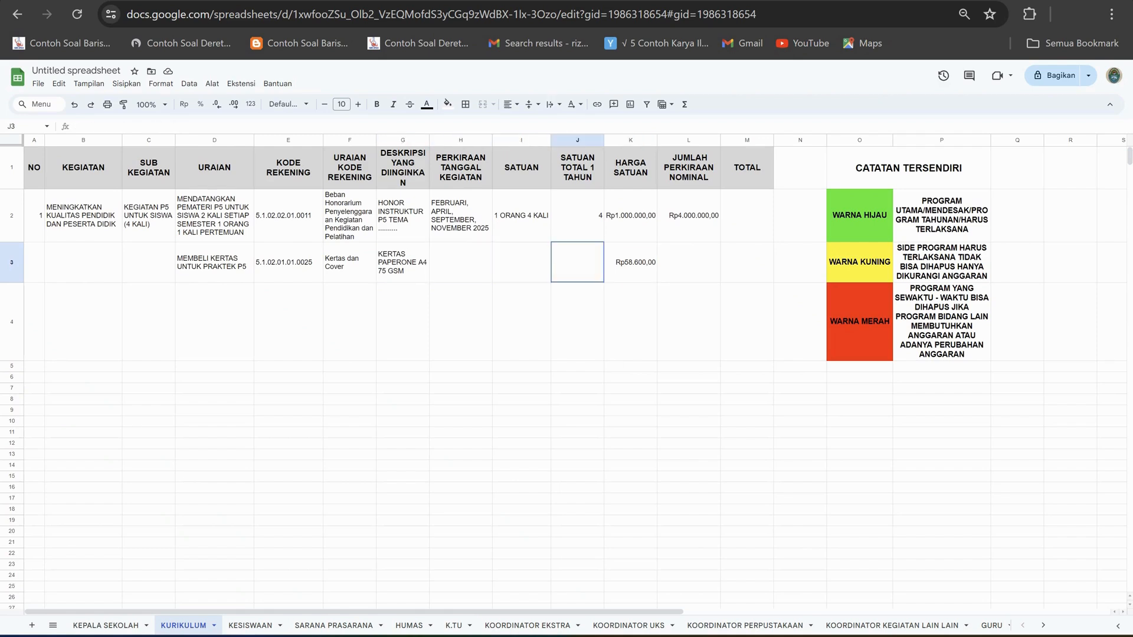
pyautogui.press('Right')
pyautogui.press('Left')
pyautogui.press('Left')
pyautogui.press('Left')
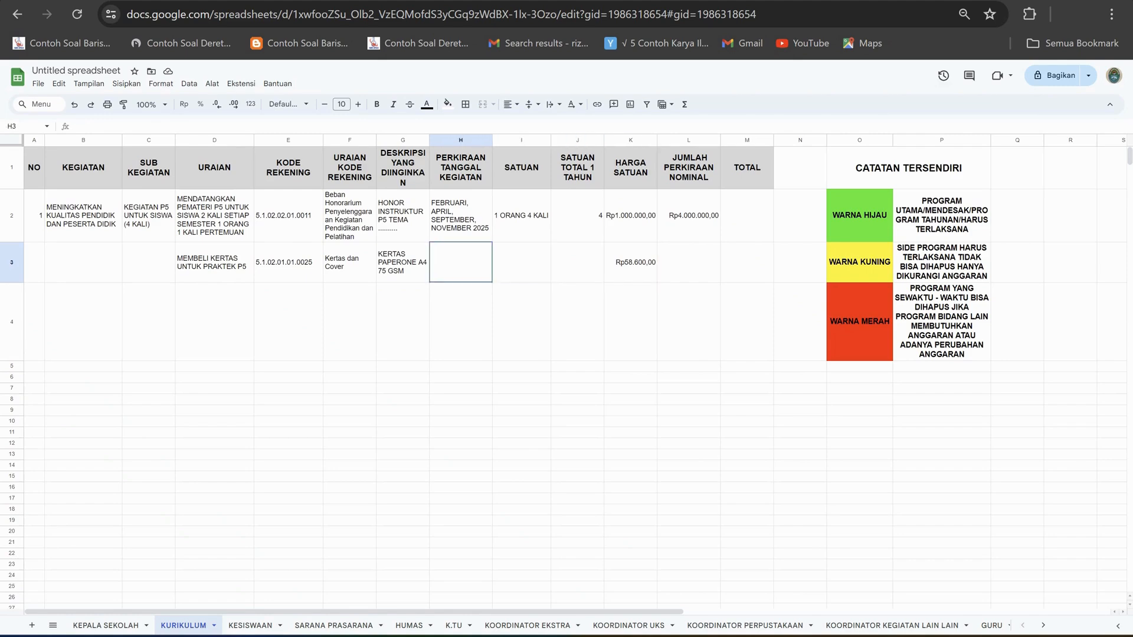
# Enter FEBRUARI as the estimated activity date in H3.
pyautogui.press('Right')
pyautogui.press('Right')
pyautogui.press('Left')
pyautogui.press('Left')
pyautogui.write('FEBRUA')
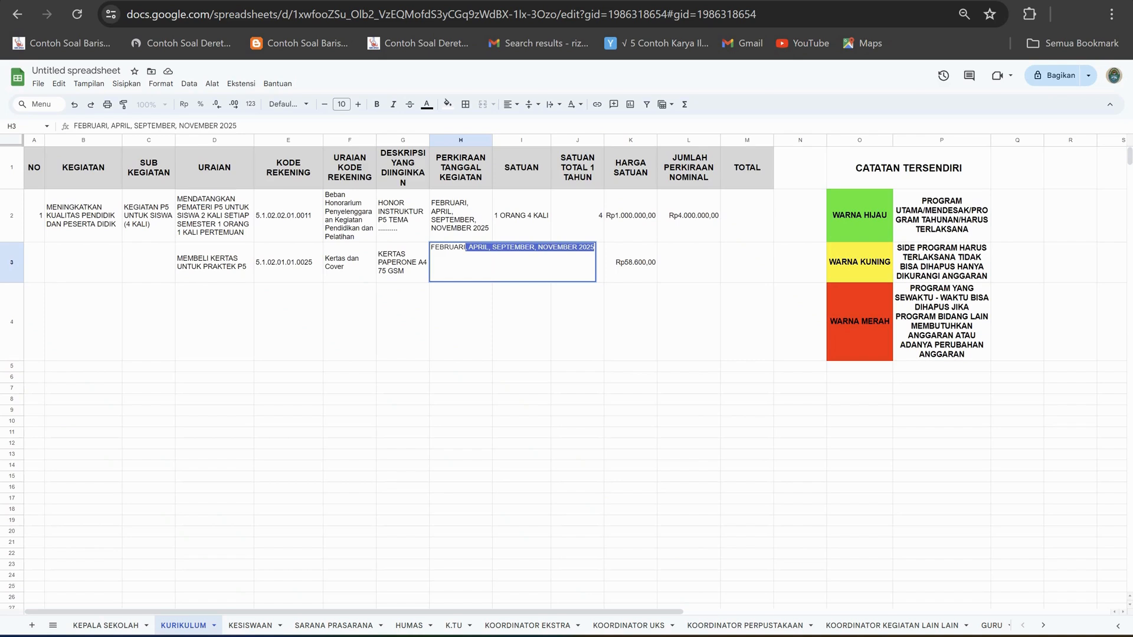
pyautogui.write('RI')
pyautogui.press('Delete')
pyautogui.press('Tab')
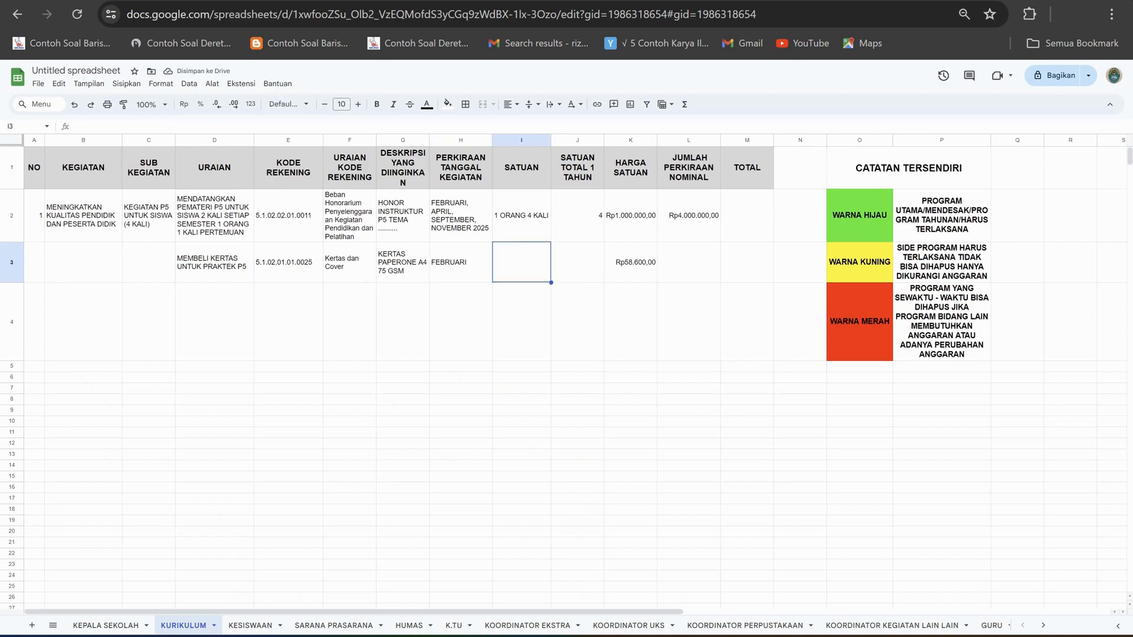
# Enter 20 RIM as the unit in I3, check the Excel price list, and enter 20 as the yearly total in J3.
pyautogui.write('20 RIM')
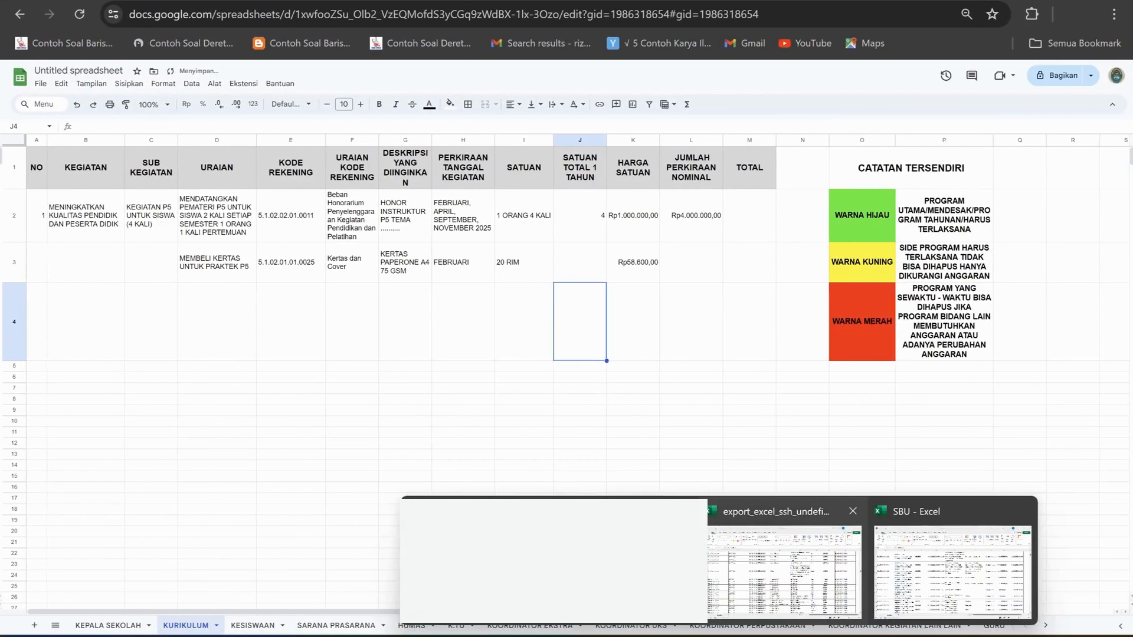
pyautogui.click(783, 571)
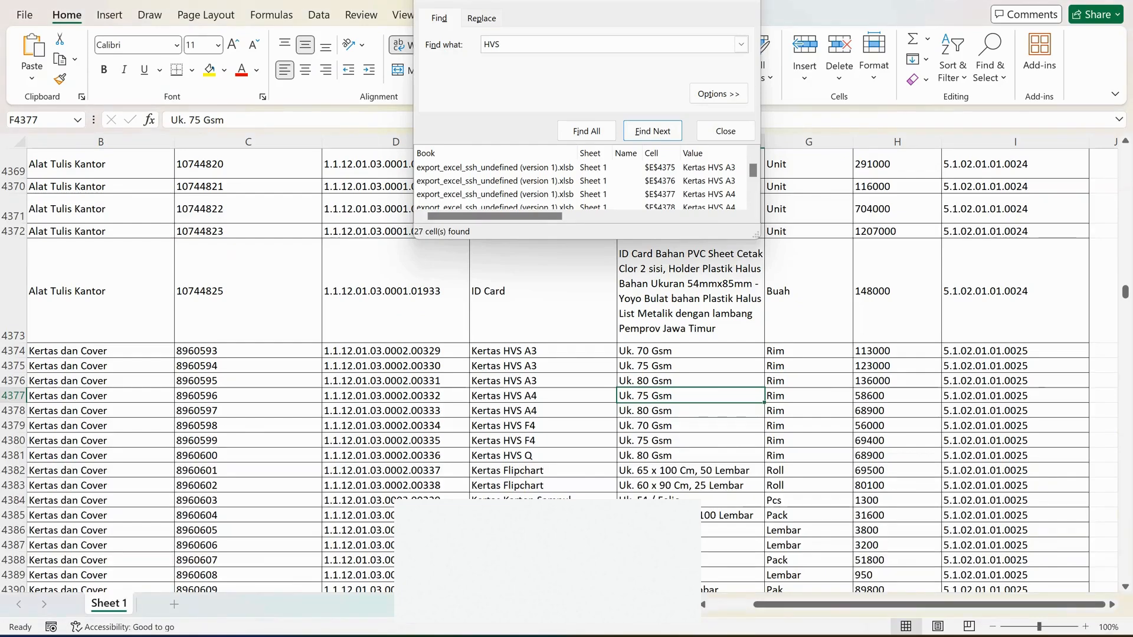
pyautogui.moveTo(684, 636)
pyautogui.click(732, 608)
pyautogui.click(578, 262)
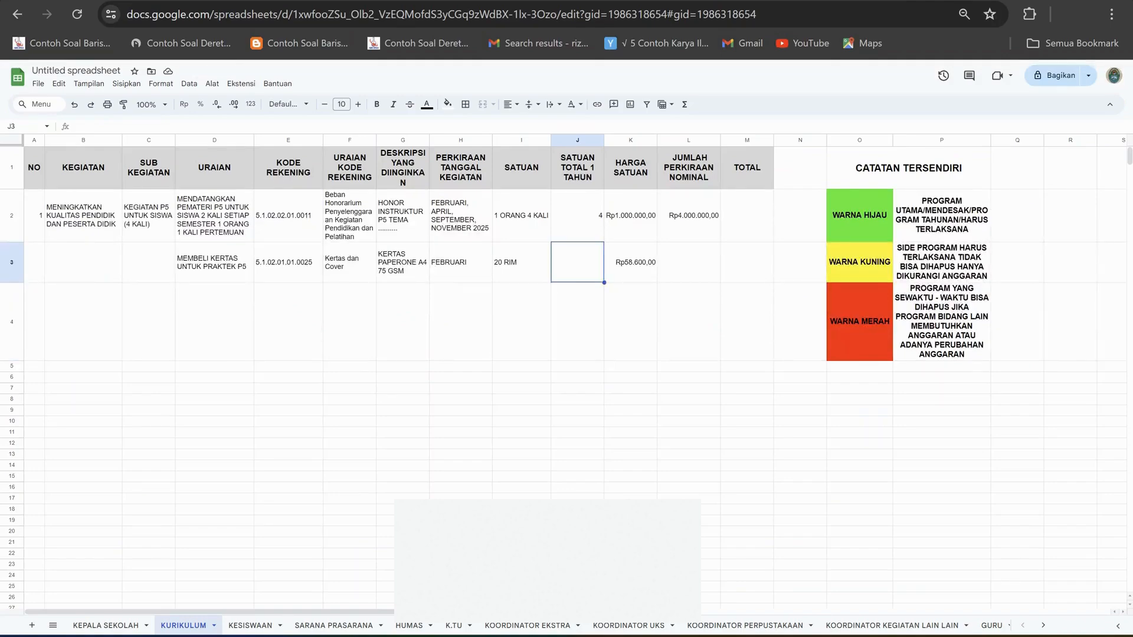
pyautogui.write('20')
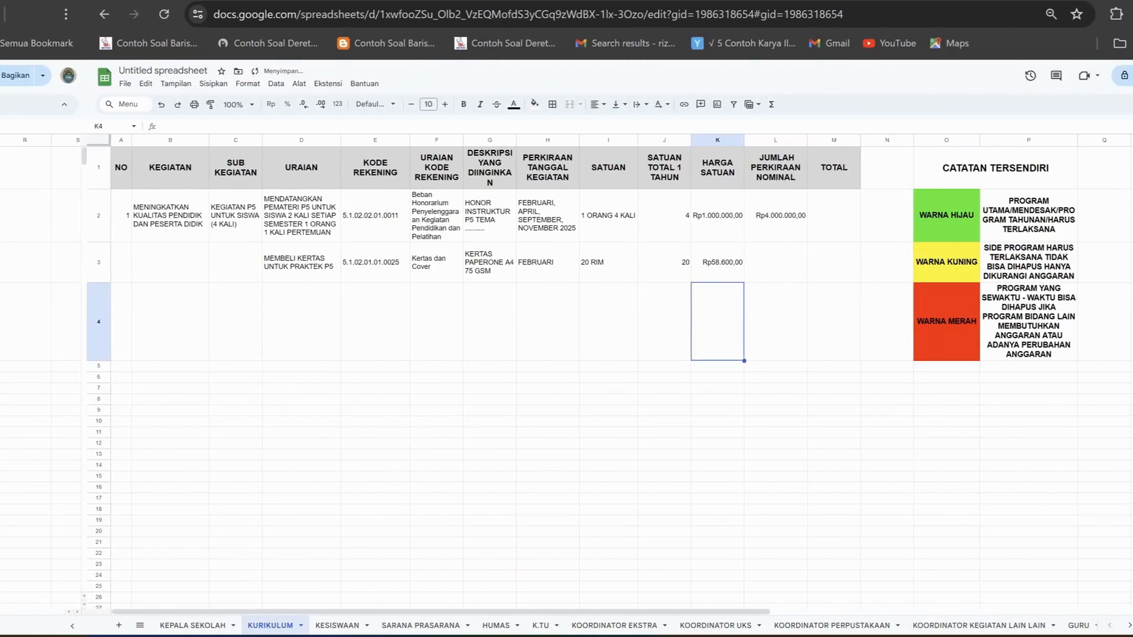
# Calculate the estimated nominal amount of the paper row in L3 with the formula =J3*K3.
pyautogui.click(685, 262)
pyautogui.write('=')
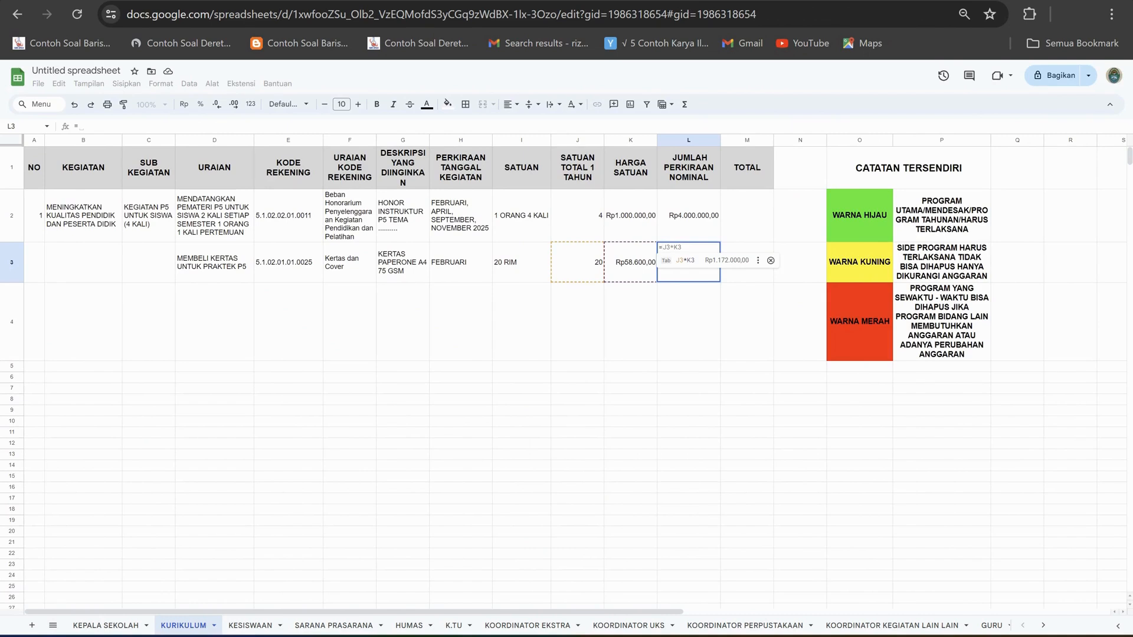
pyautogui.press('Tab')
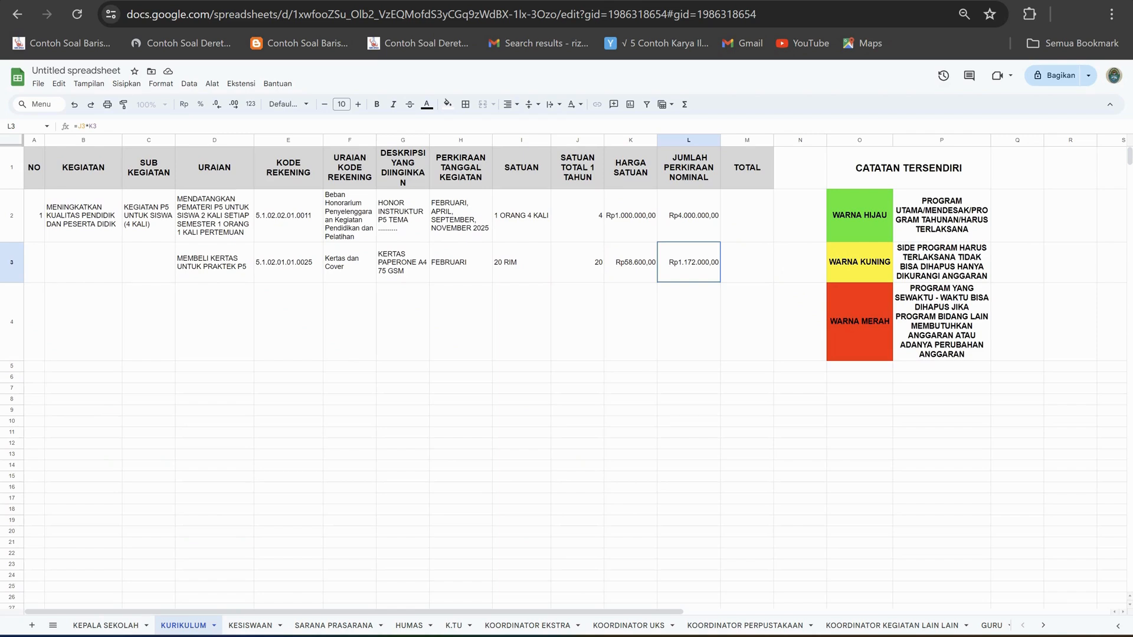
pyautogui.click(106, 626)
pyautogui.click(184, 626)
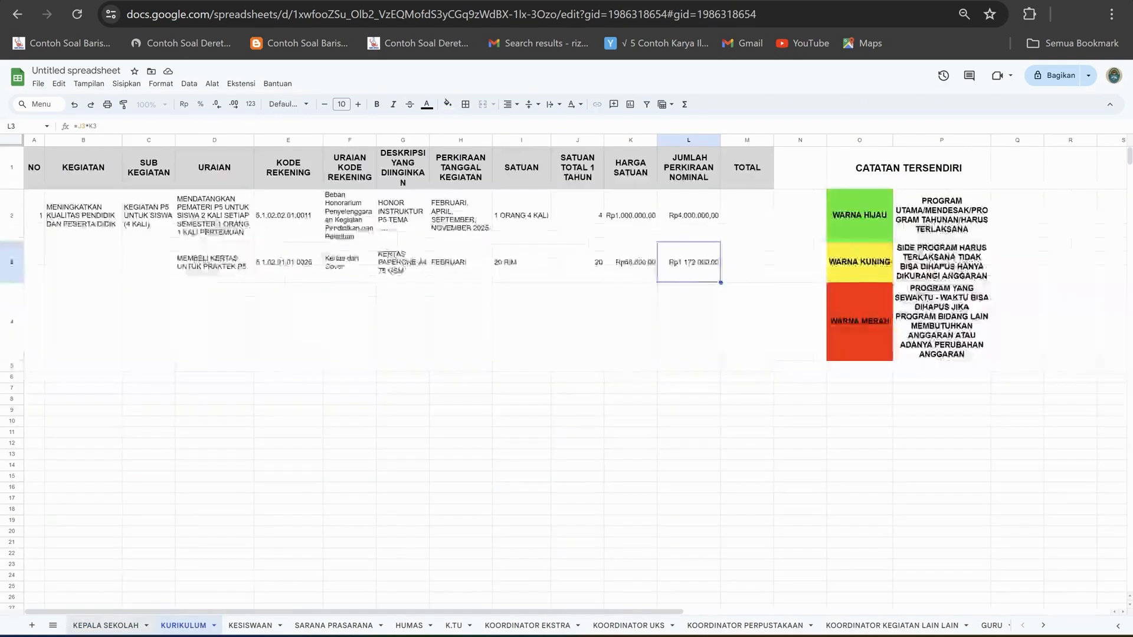
pyautogui.click(107, 626)
pyautogui.click(184, 625)
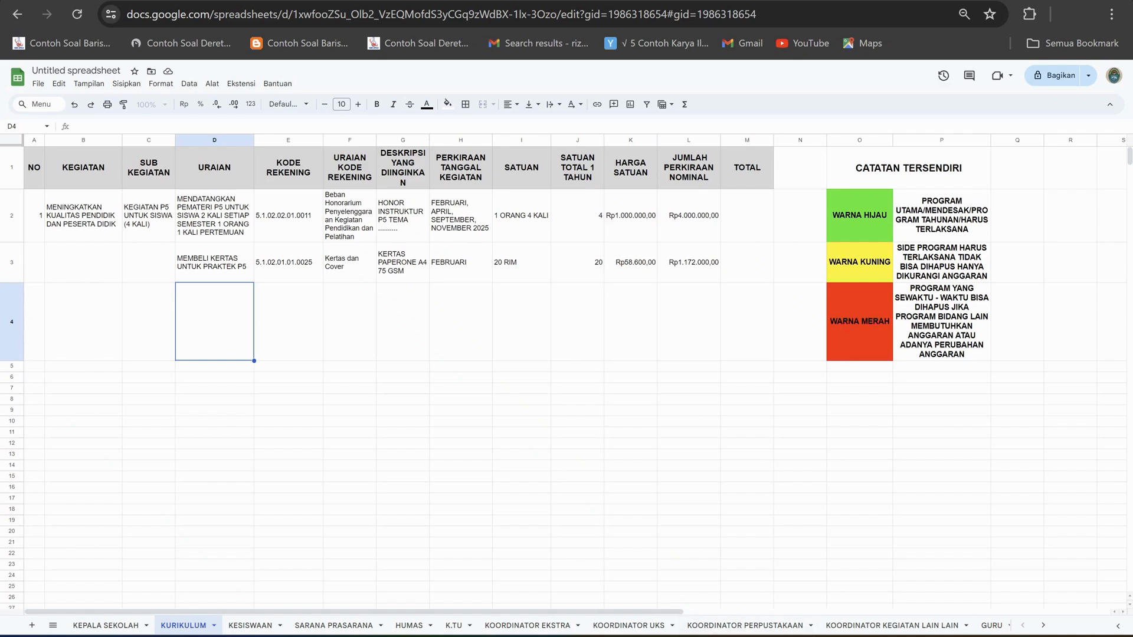
# Enter PRINTER as the item description in D4 and align it vertically to the middle.
pyautogui.click(201, 126)
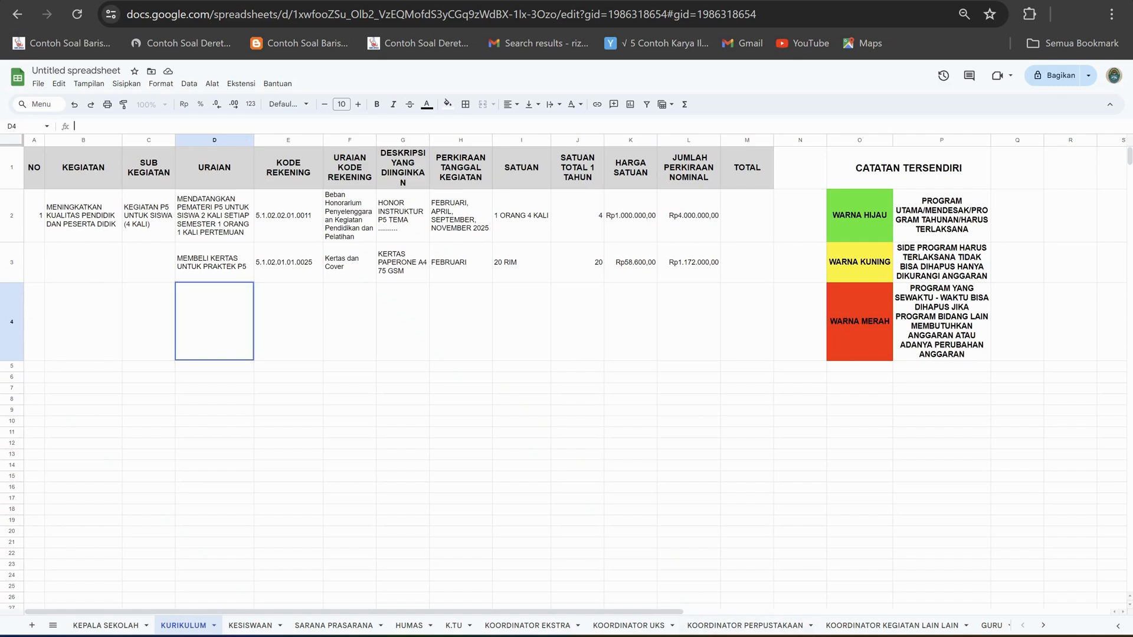
pyautogui.write('PRINTER')
pyautogui.click(288, 322)
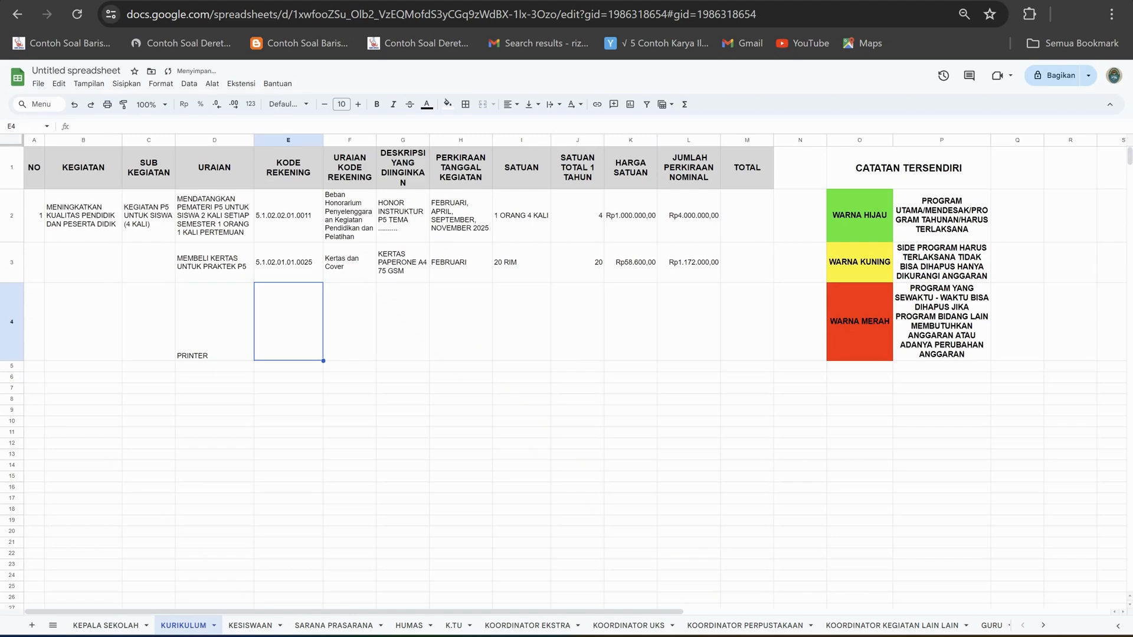
pyautogui.click(215, 321)
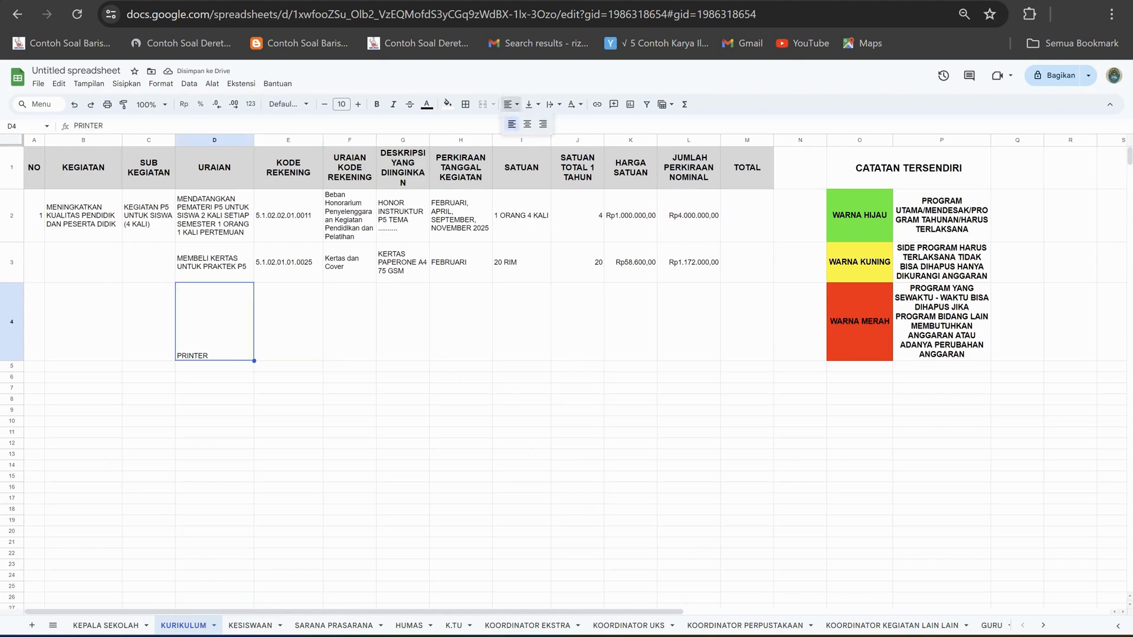
pyautogui.click(531, 104)
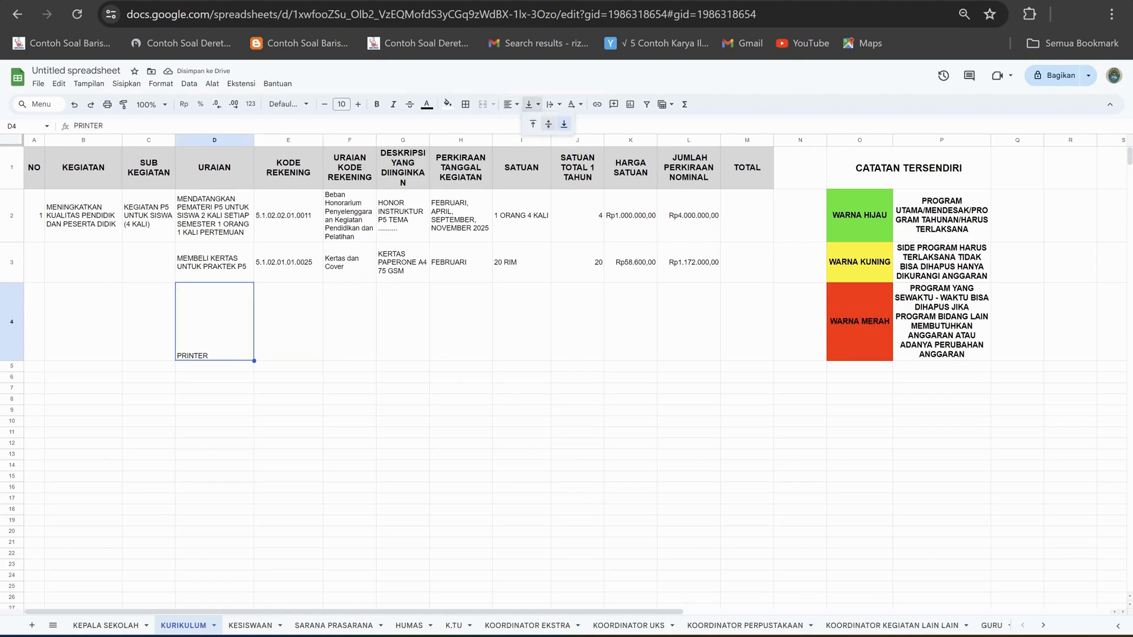
pyautogui.click(548, 123)
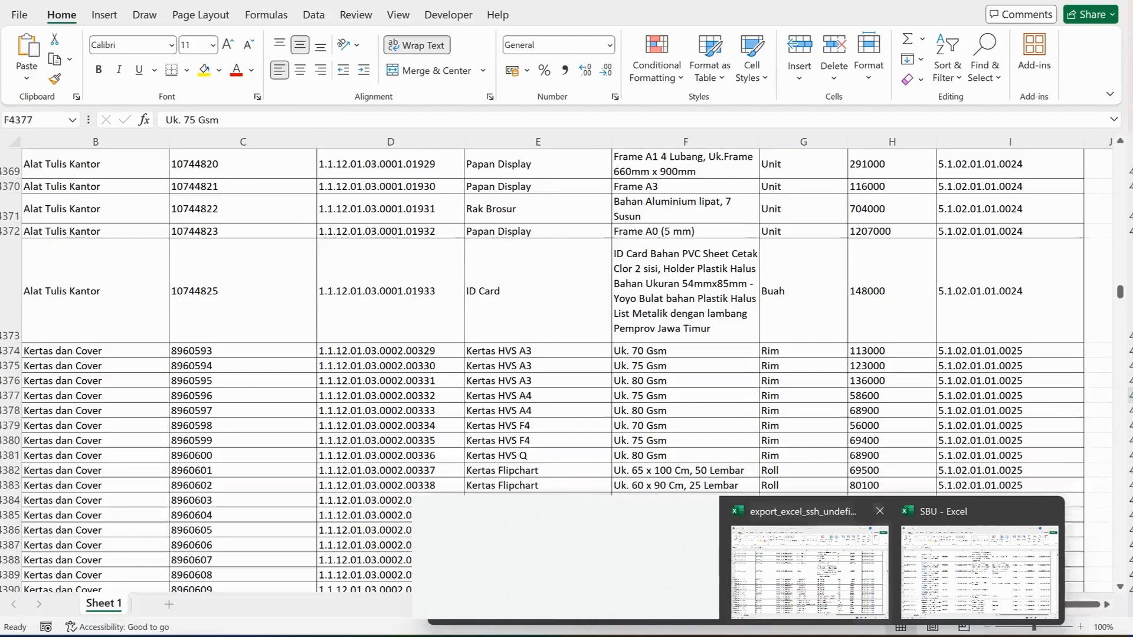
# Switch to the export_excel_ssh price list in Excel and find all cells containing PRINTER.
pyautogui.click(855, 567)
pyautogui.hotkey('ctrl', 'f')
pyautogui.write('PRINTER')
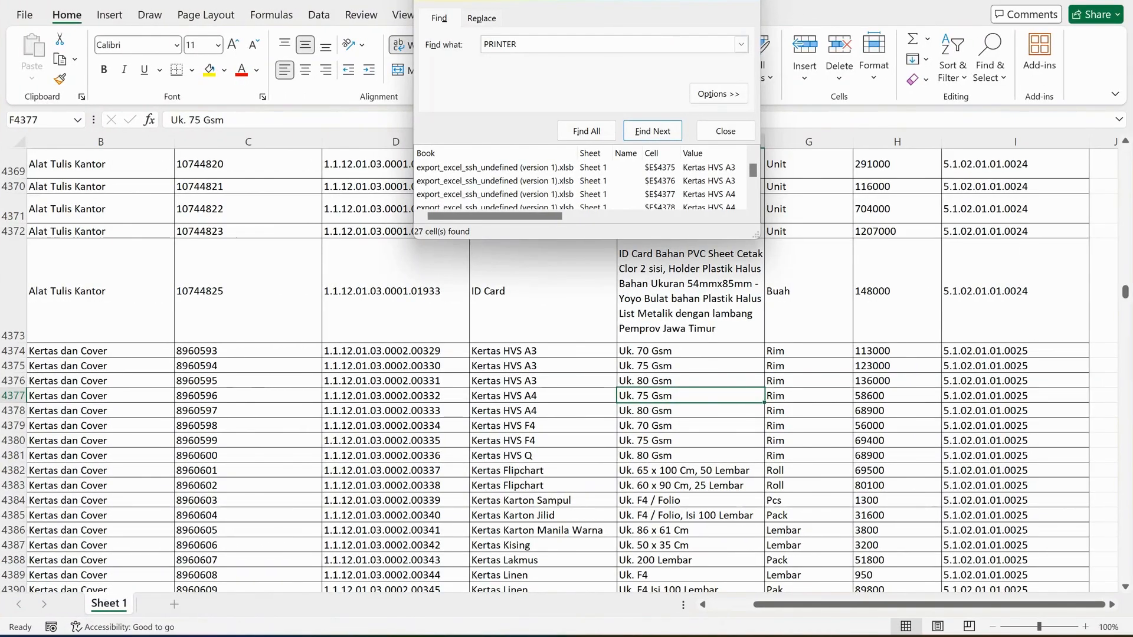
pyautogui.press('Return')
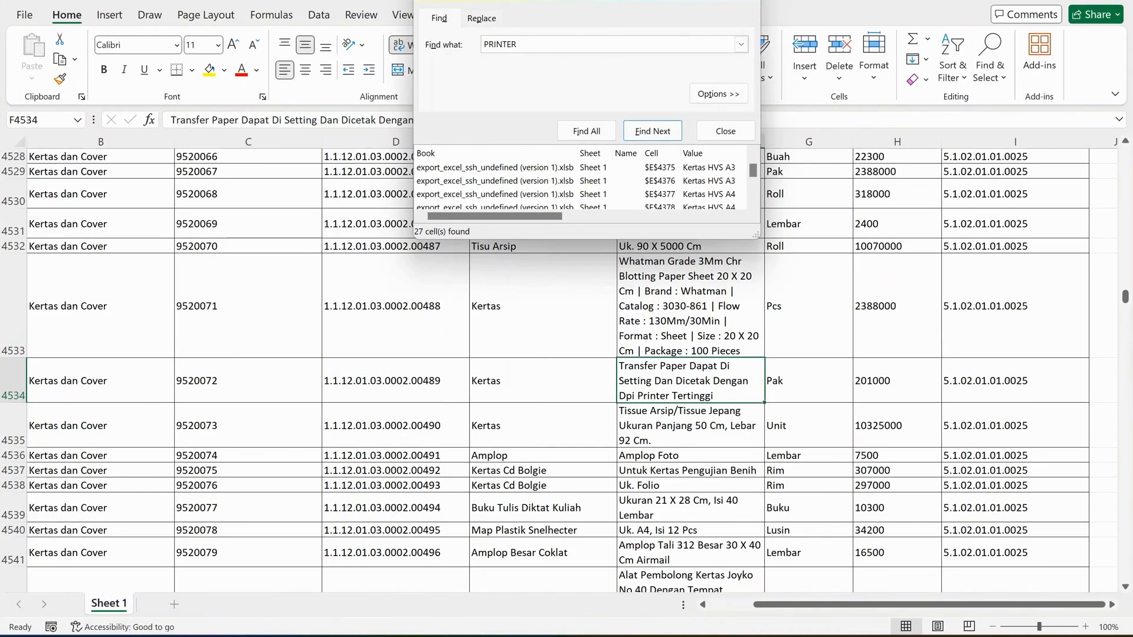
pyautogui.hotkey('alt', 'i')
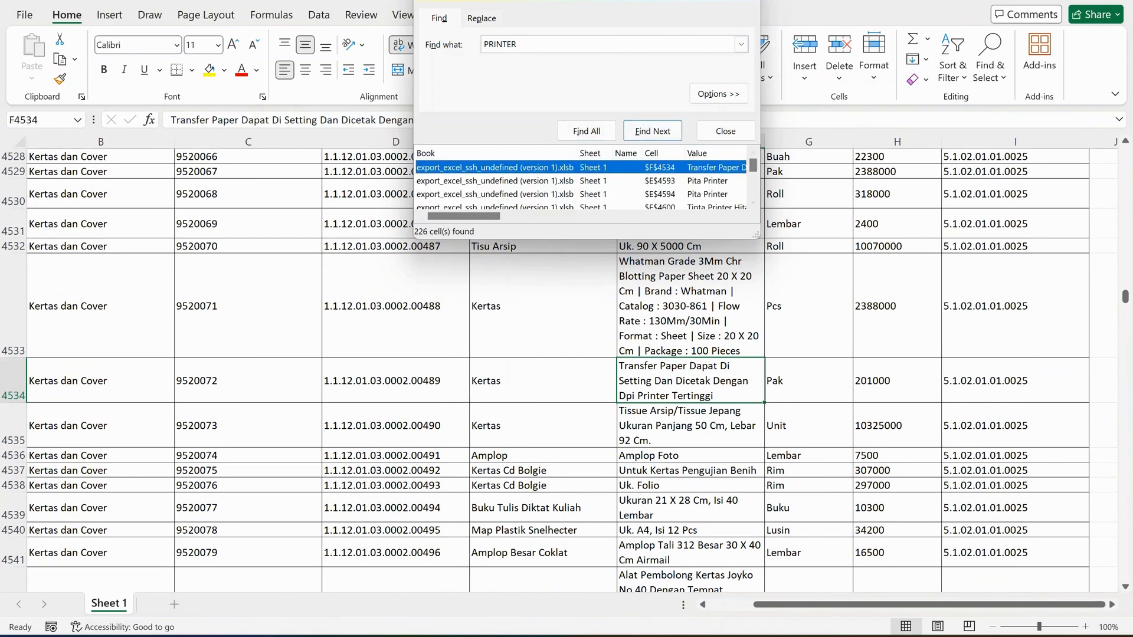
# Browse the PRINTER matches, checking the Printer Laser and Printer Ink Jet entries, and go to the Printer entry in E12763.
pyautogui.moveTo(753, 165); pyautogui.dragTo(753, 178)
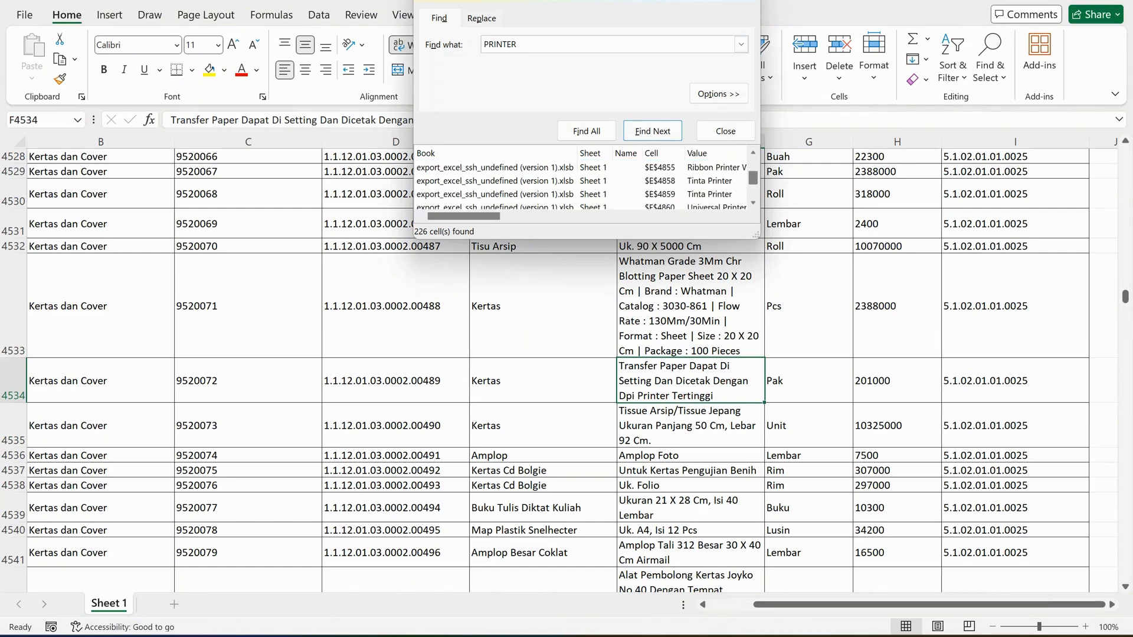
pyautogui.scroll(-6, 581, 182)
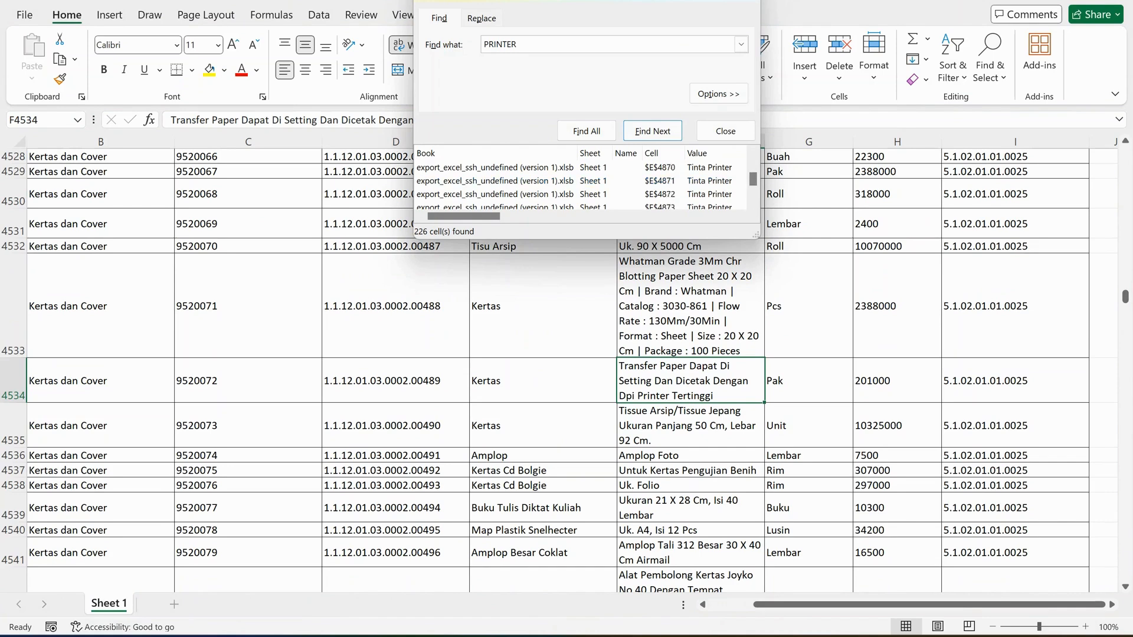
pyautogui.scroll(-10, 580, 181)
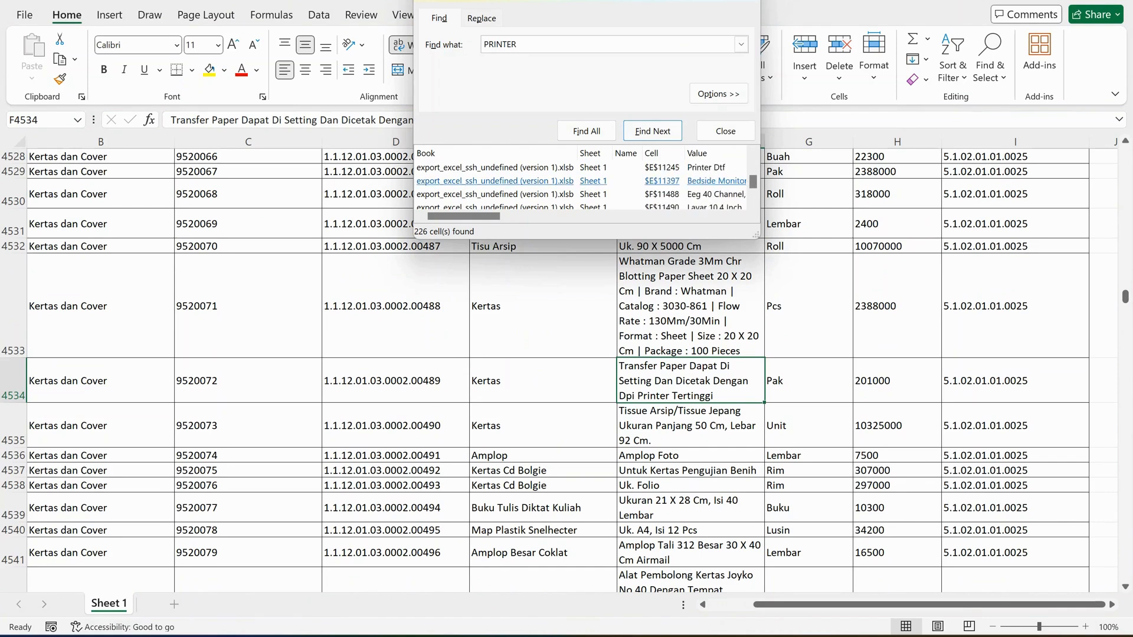
pyautogui.scroll(-3, 581, 182)
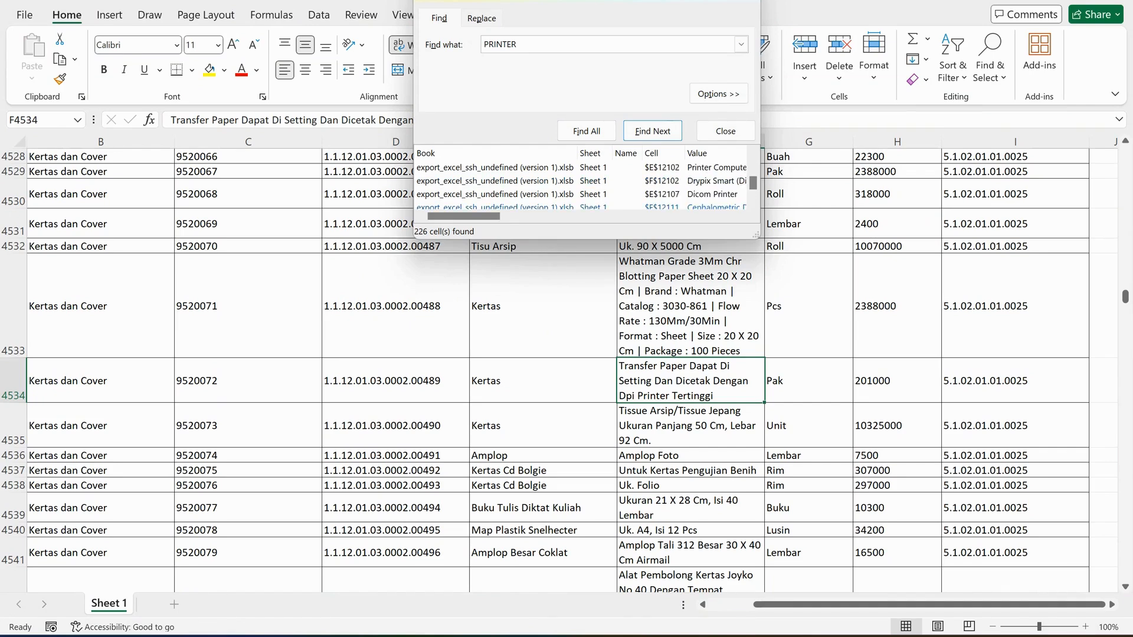
pyautogui.scroll(-8, 581, 182)
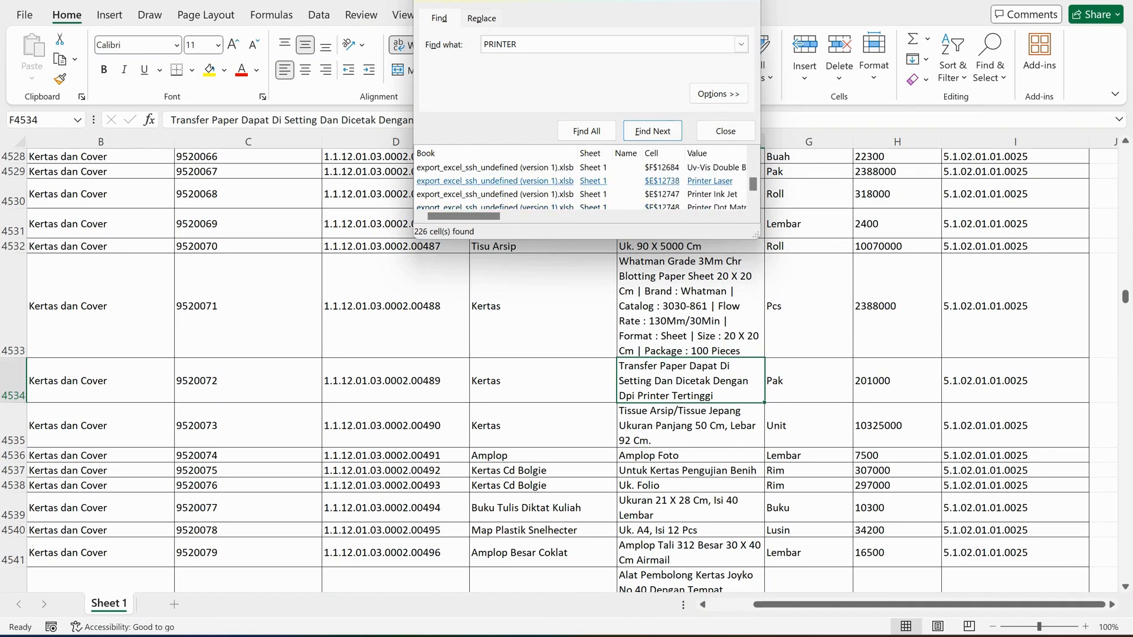
pyautogui.click(581, 182)
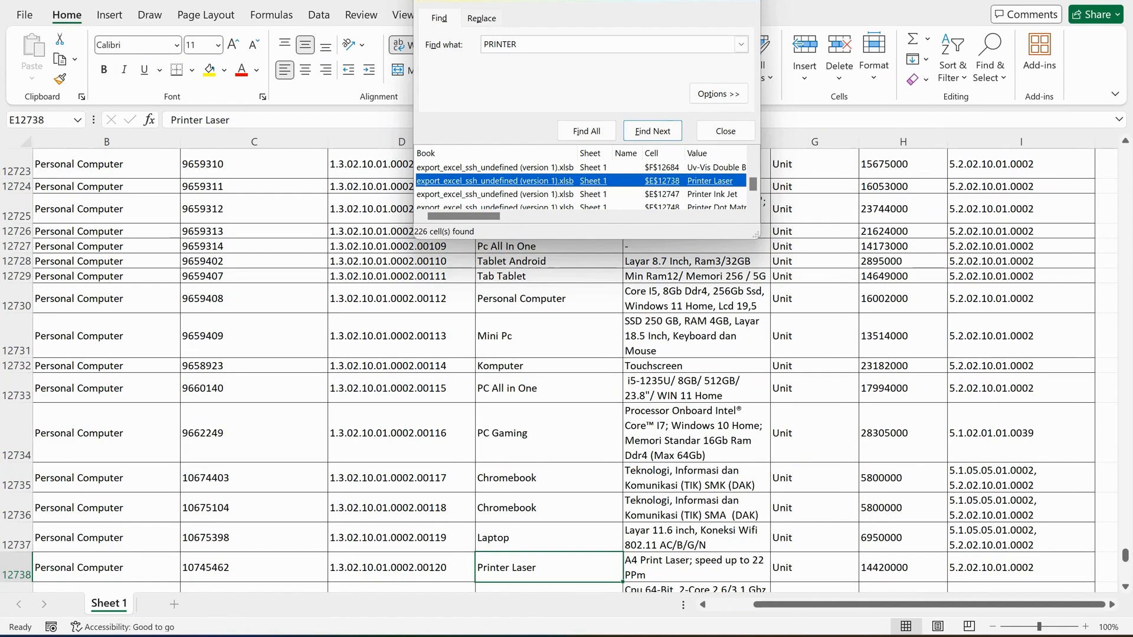
pyautogui.scroll(-1, 580, 194)
pyautogui.click(581, 168)
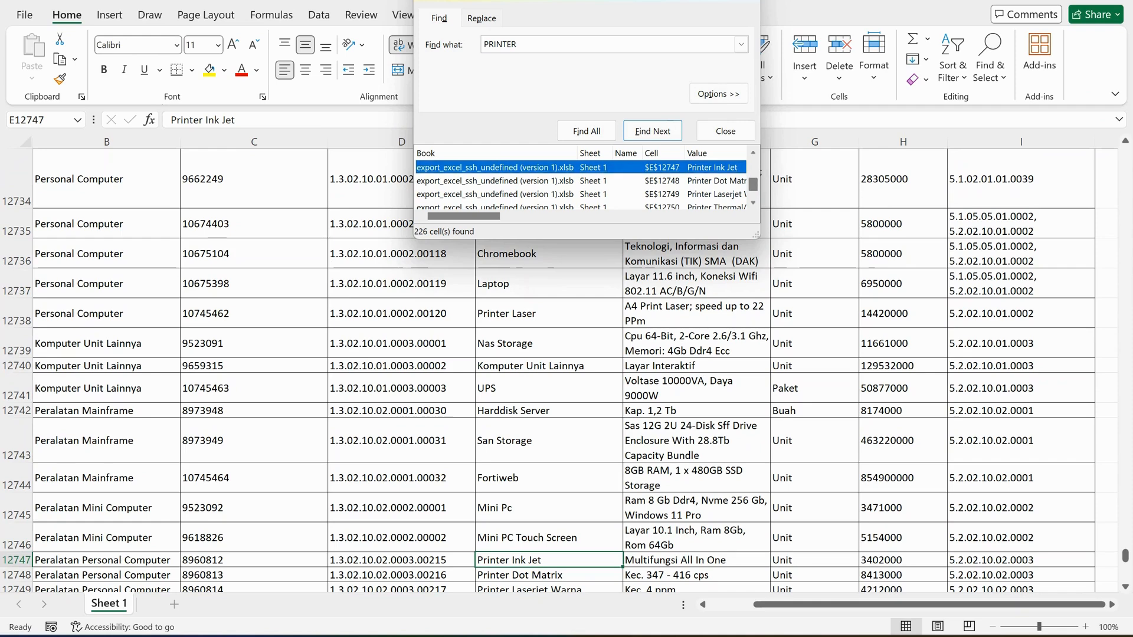
pyautogui.scroll(-1, 581, 183)
pyautogui.click(753, 203)
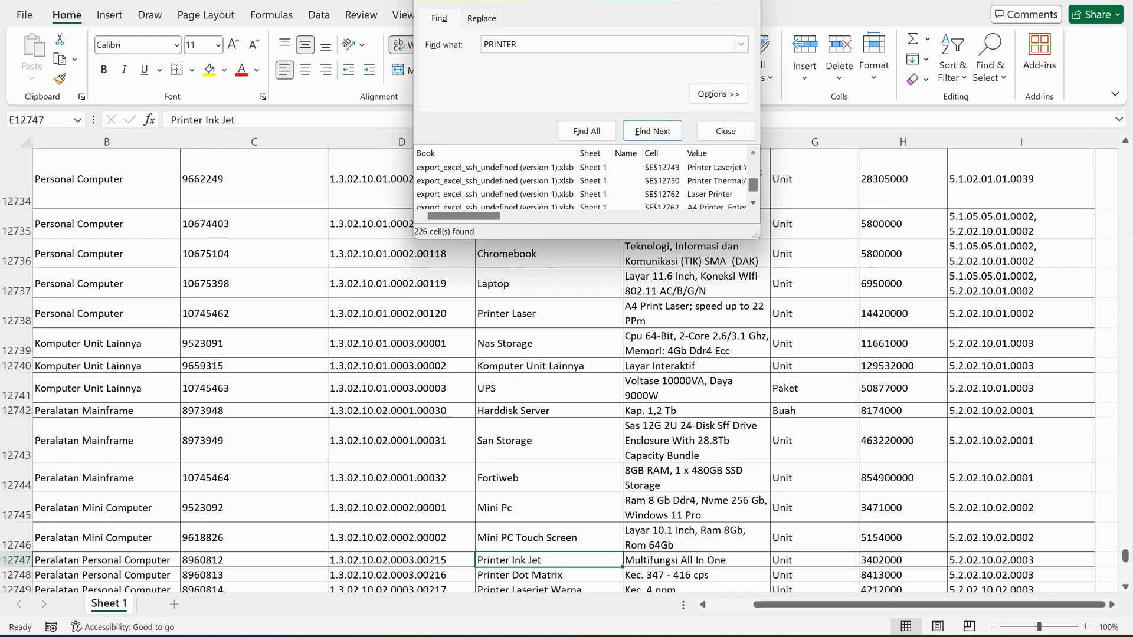
pyautogui.click(753, 203)
pyautogui.click(580, 207)
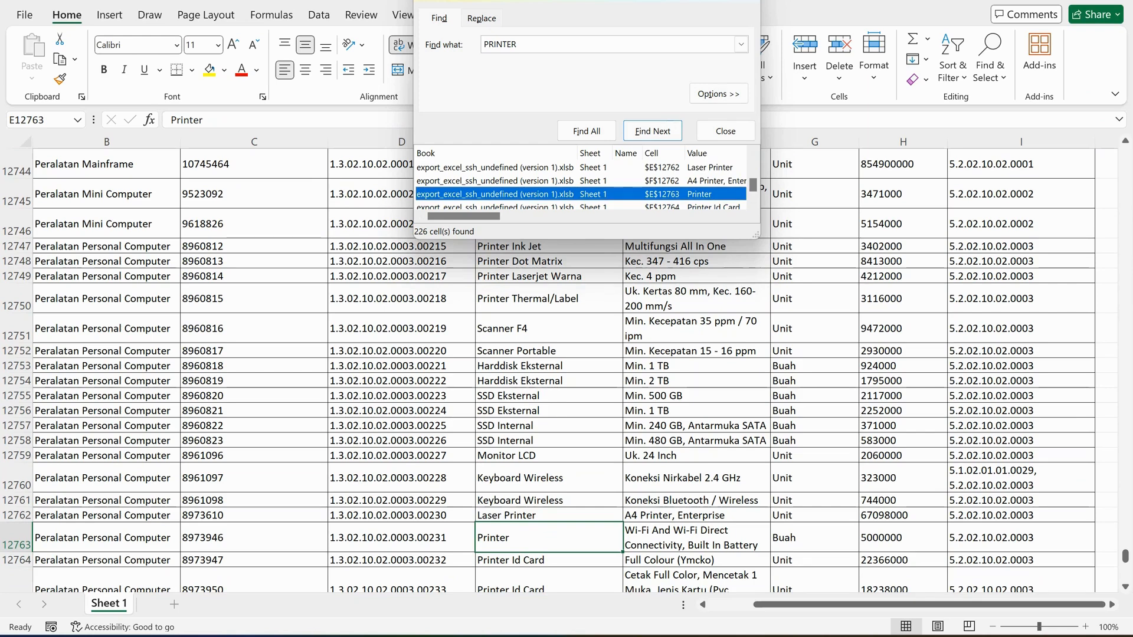
# Copy the category Peralatan Personal Computer from B12763 into F4 of the KURIKULUM sheet in Google Sheets.
pyautogui.click(106, 537)
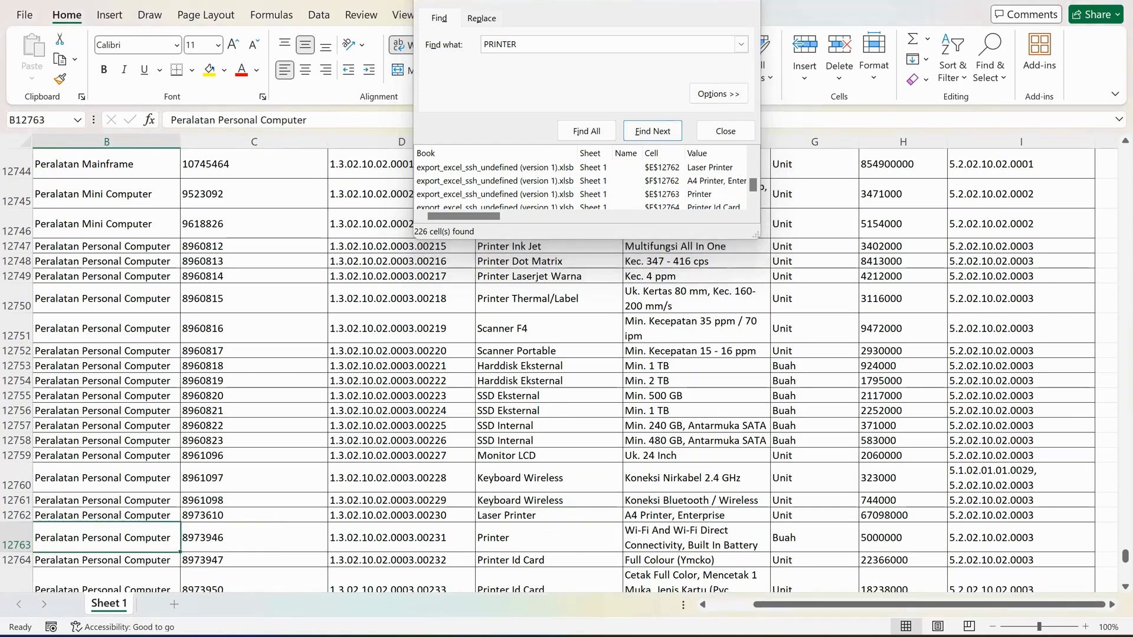
pyautogui.moveTo(306, 120); pyautogui.dragTo(169, 121)
pyautogui.hotkey('ctrl', 'c')
pyautogui.press('ctrl+super+Right')
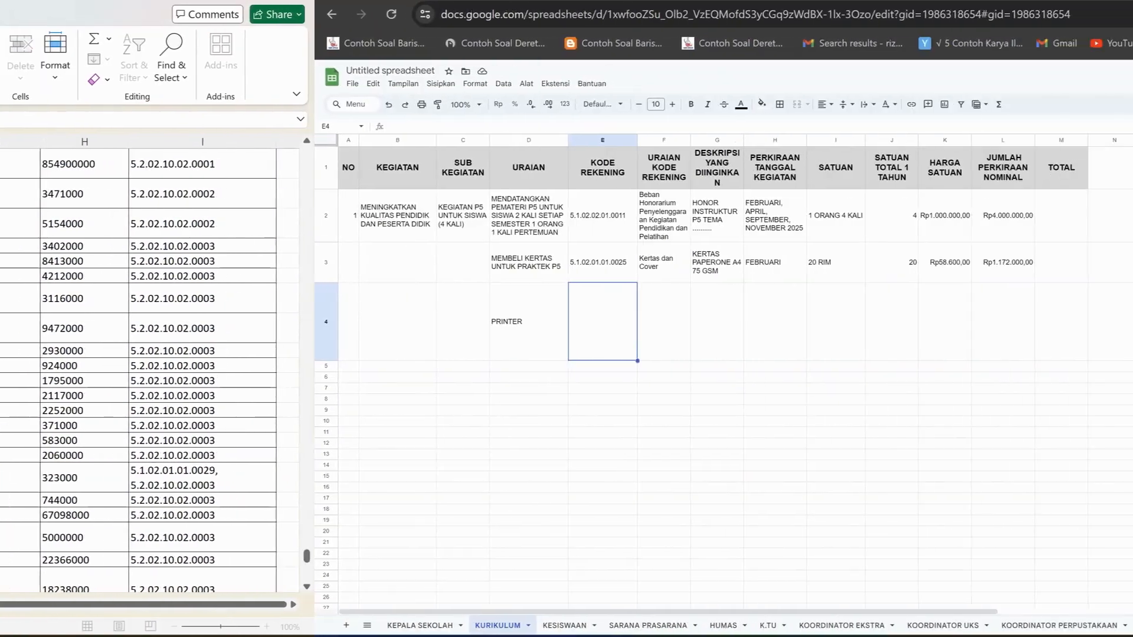
pyautogui.click(168, 126)
pyautogui.hotkey('ctrl', 'v')
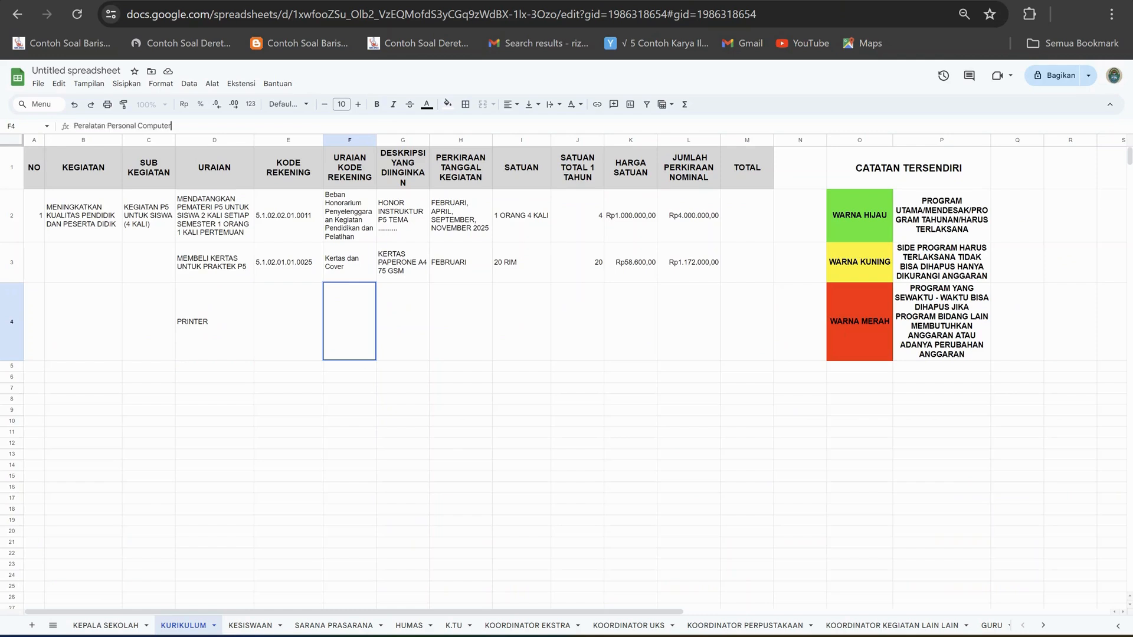
pyautogui.click(349, 410)
# Wrap the text in F4 and align all of row 4 vertically to the middle.
pyautogui.click(349, 321)
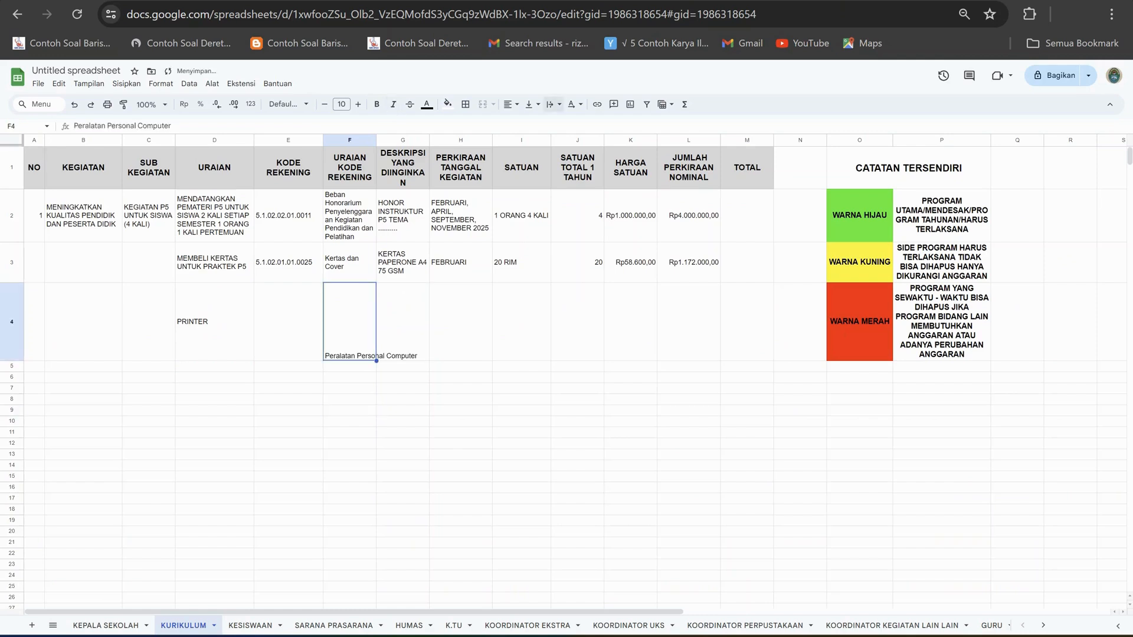
pyautogui.click(554, 105)
pyautogui.click(570, 123)
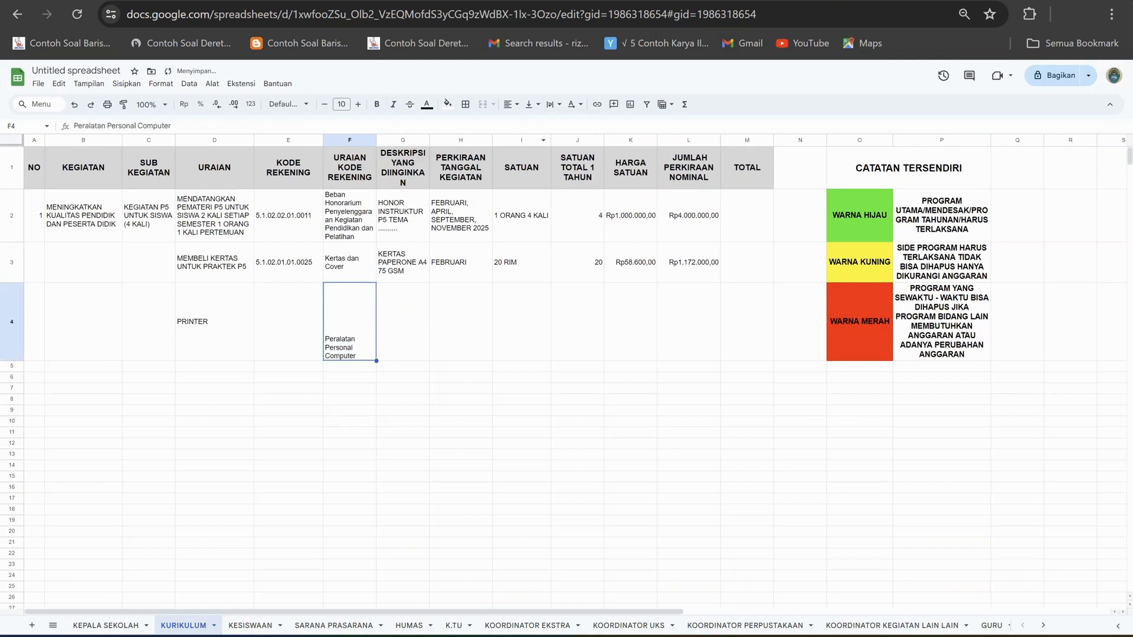
pyautogui.click(289, 322)
pyautogui.click(12, 322)
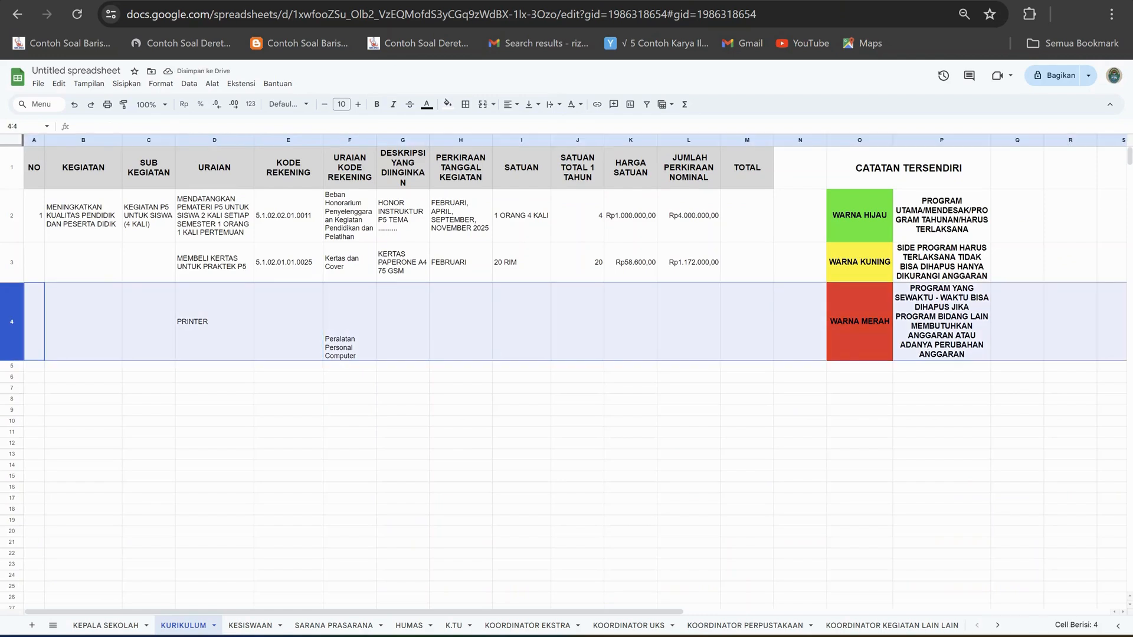
pyautogui.click(533, 104)
pyautogui.click(548, 123)
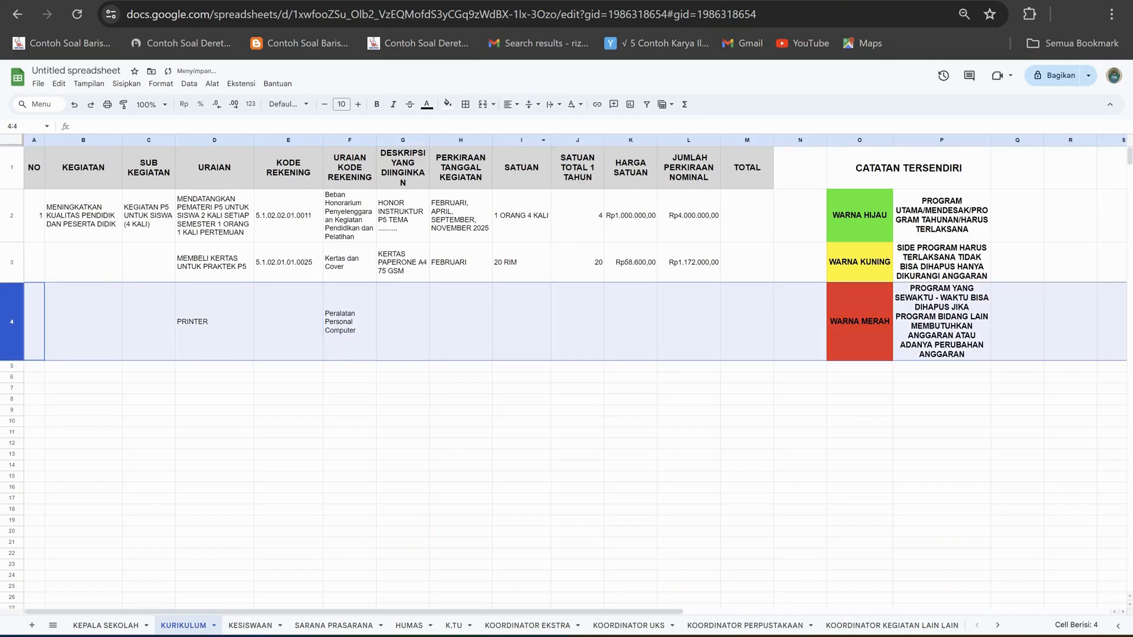
# Copy the account code 5.2.02.10.02.0003 from I12763 of the Excel price list into E4 of the KURIKULUM sheet.
pyautogui.click(288, 322)
pyautogui.hotkey('alt', 'Tab')
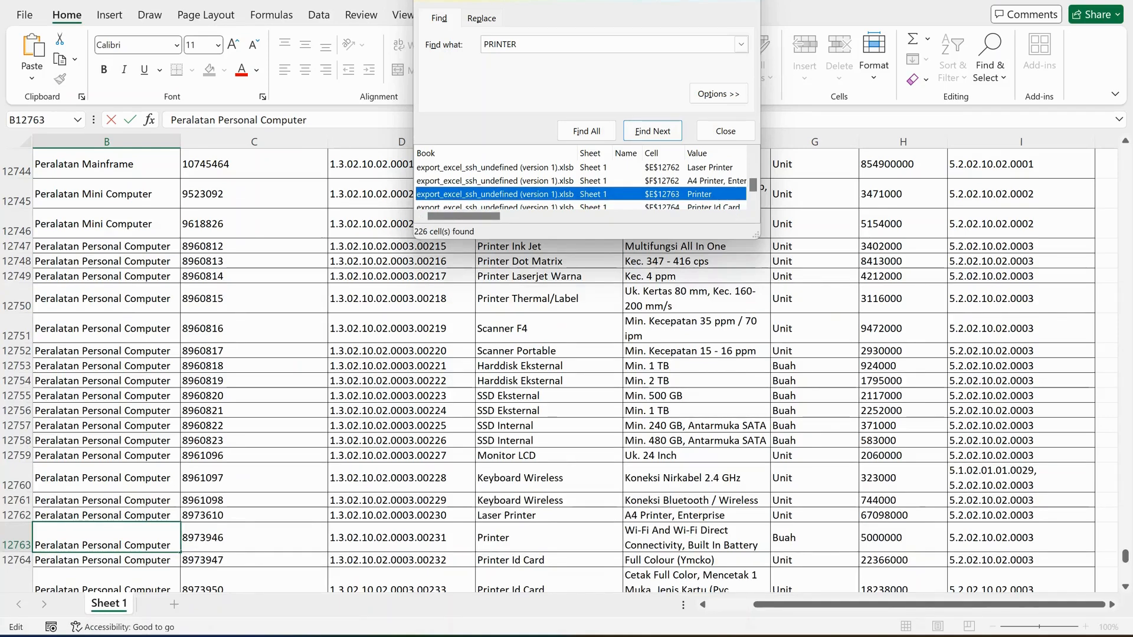
pyautogui.click(253, 537)
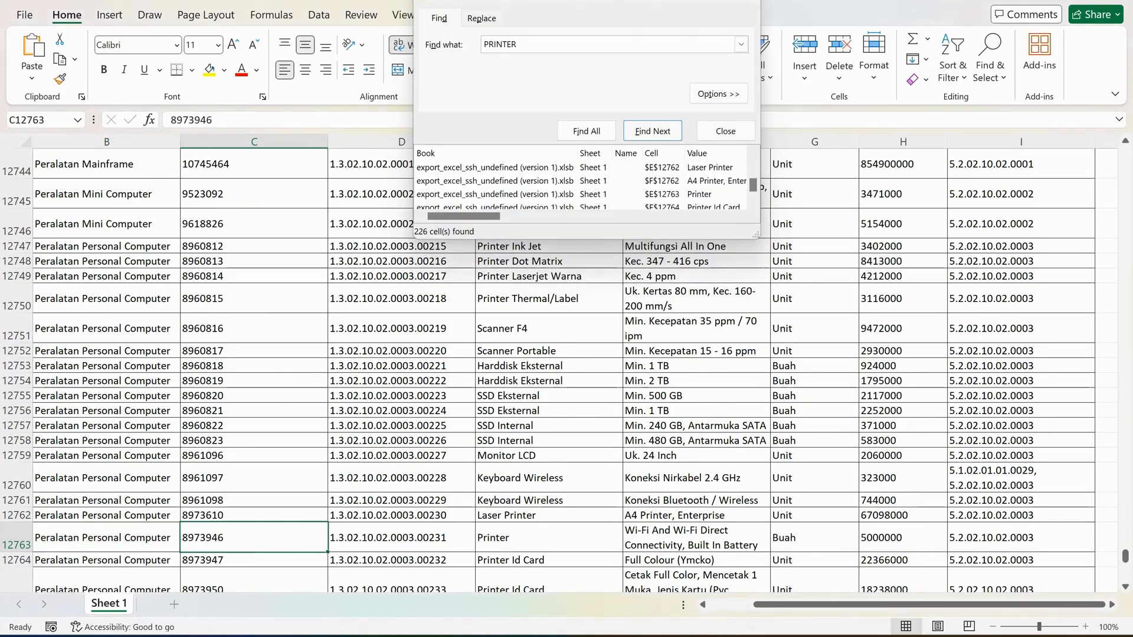
pyautogui.click(1021, 537)
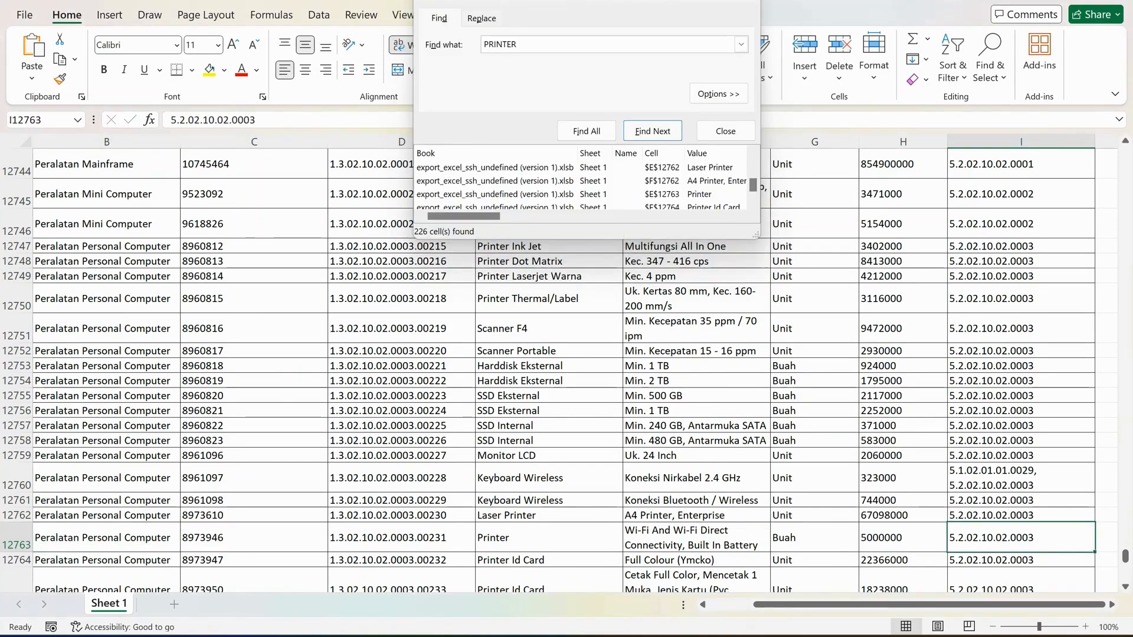
pyautogui.moveTo(258, 120); pyautogui.dragTo(169, 119)
pyautogui.hotkey('ctrl', 'c')
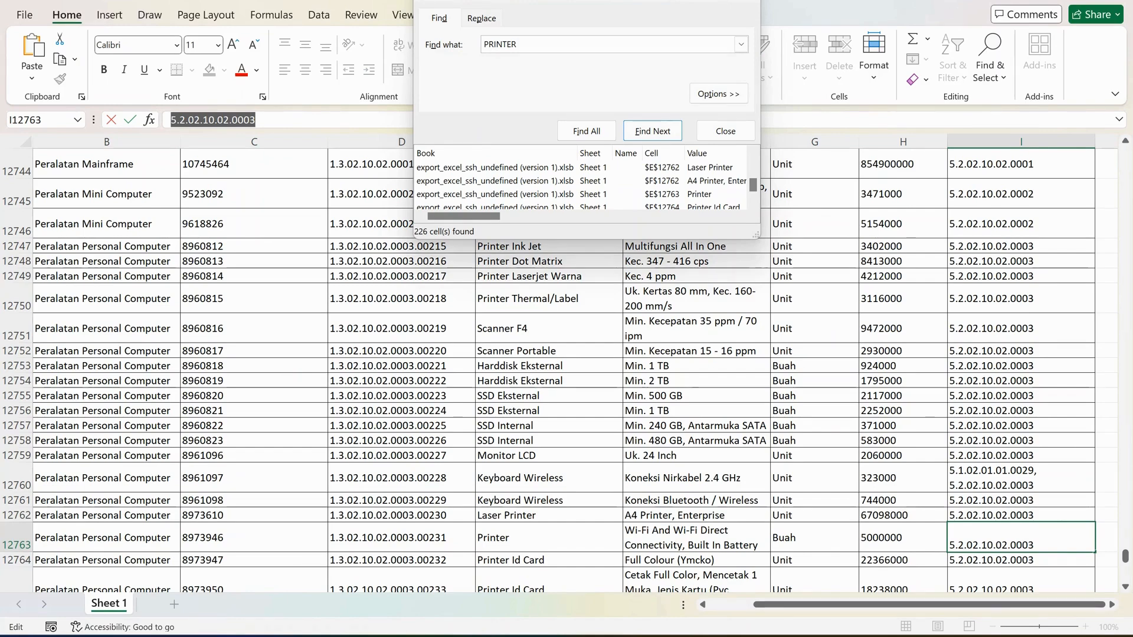
pyautogui.click(684, 636)
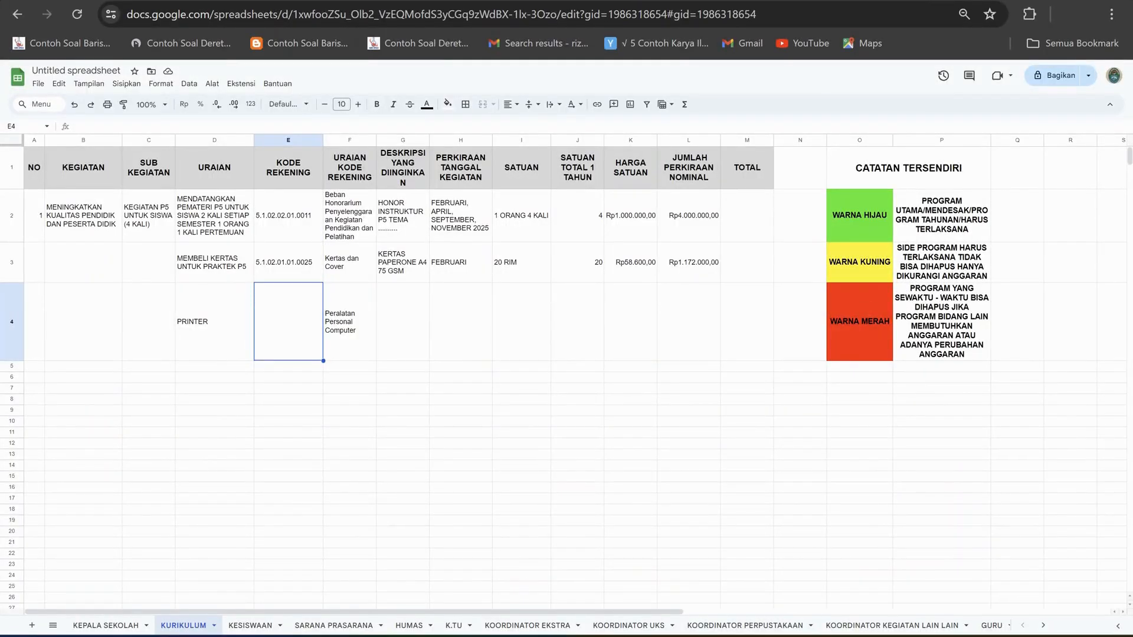
pyautogui.click(231, 126)
pyautogui.hotkey('ctrl', 'v')
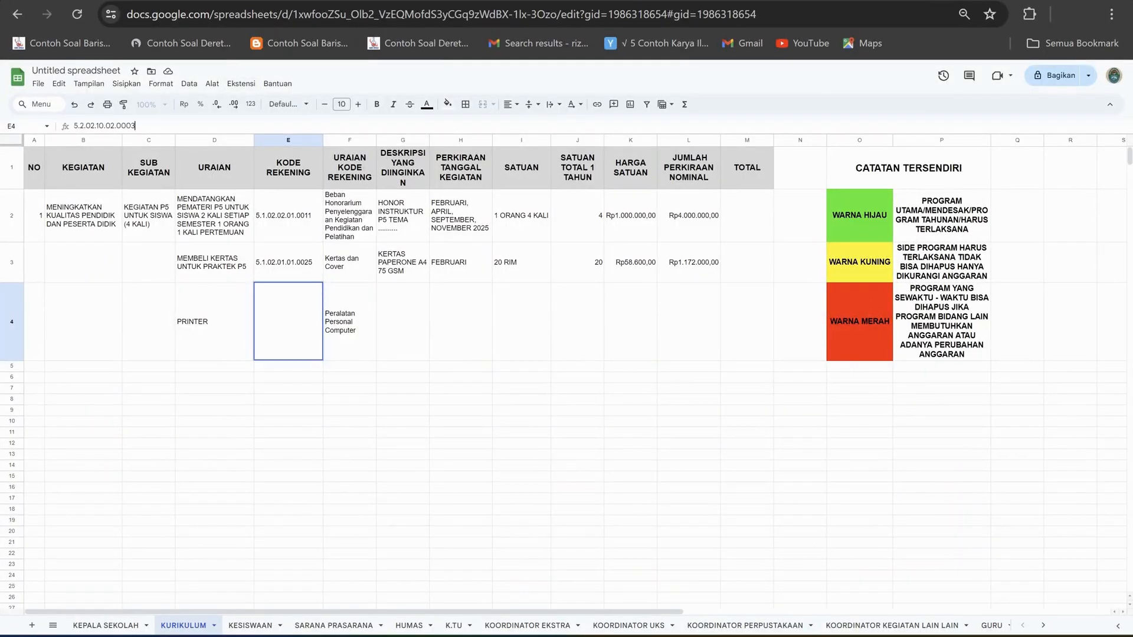
pyautogui.click(403, 422)
# Enter PRINTER ALL IN ONE EPSON as the desired item description in G4.
pyautogui.click(402, 322)
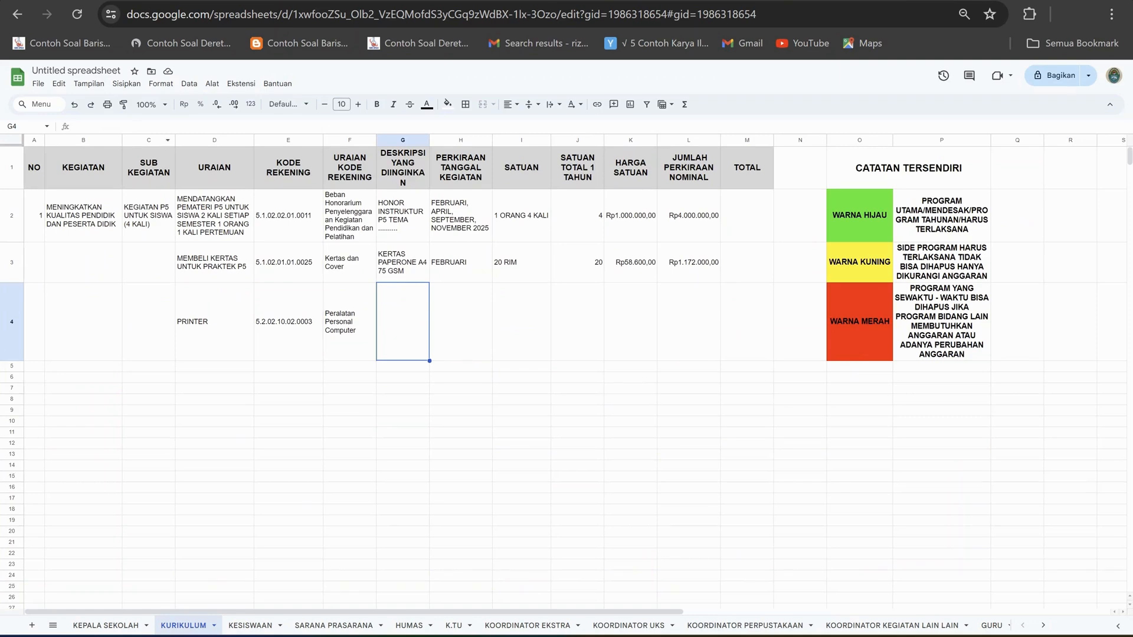
pyautogui.click(74, 126)
pyautogui.write('PRINTER')
pyautogui.write('AL')
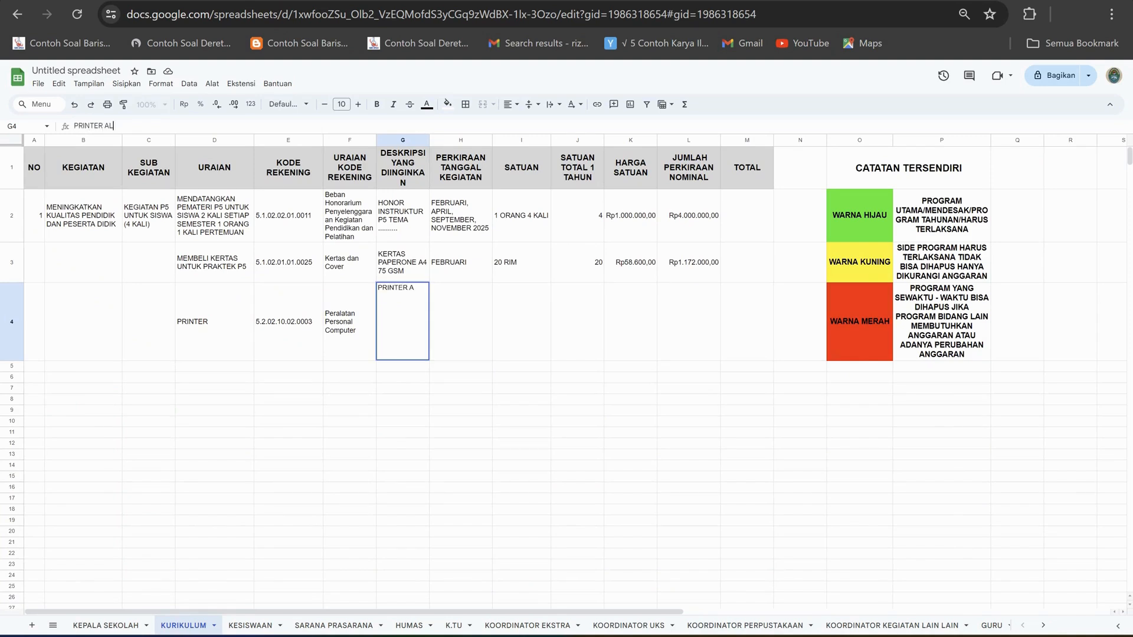
pyautogui.write('L IN ONE')
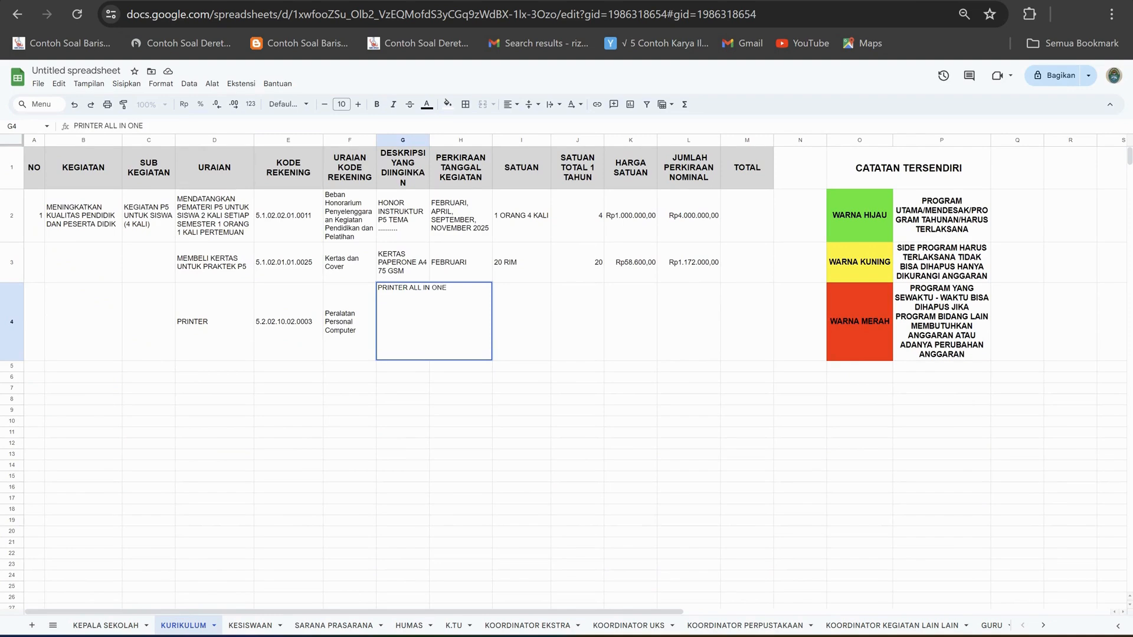
pyautogui.write(' EPSOM')
pyautogui.press('BackSpace')
pyautogui.write('N')
# Append the specification from F12763 of the Excel price list to G4 in parentheses: (Wi-Fi And Wi-Fi Direct Connectivity, Built In Battery).
pyautogui.hotkey('alt', 'Tab')
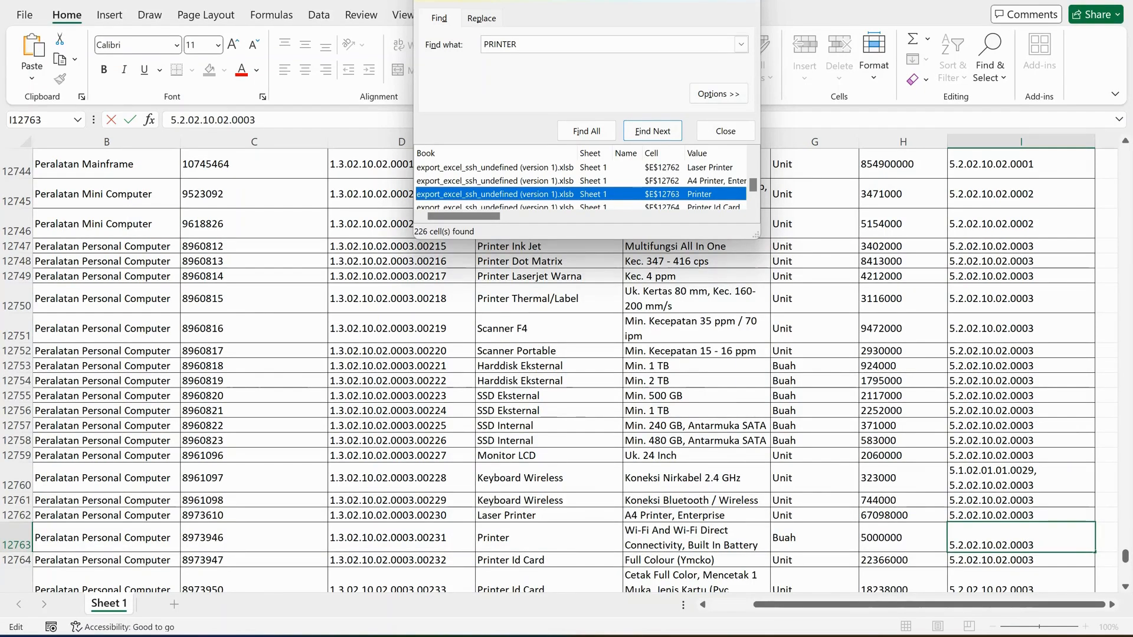
pyautogui.doubleClick(697, 538)
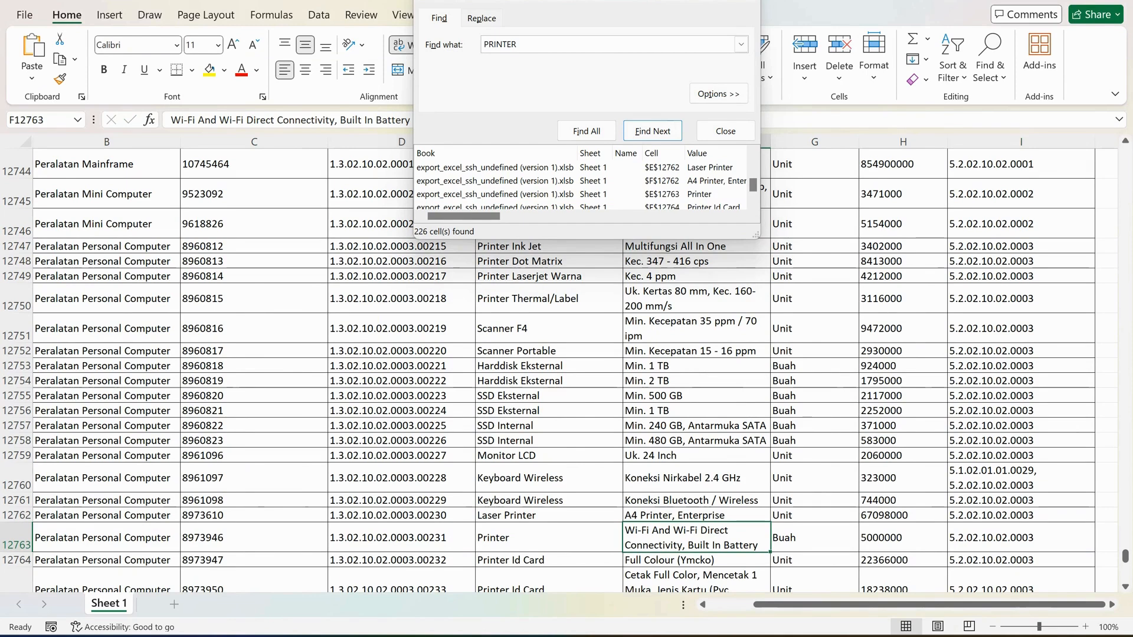
pyautogui.hotkey('ctrl', 'a')
pyautogui.hotkey('ctrl', 'c')
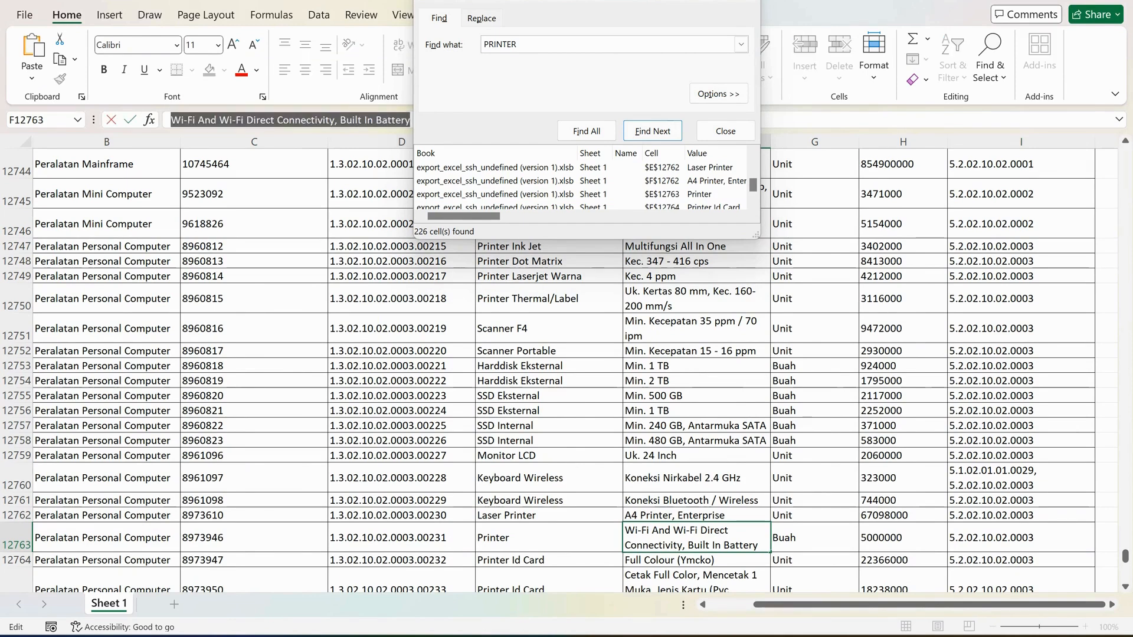
pyautogui.hotkey('alt', 'Tab')
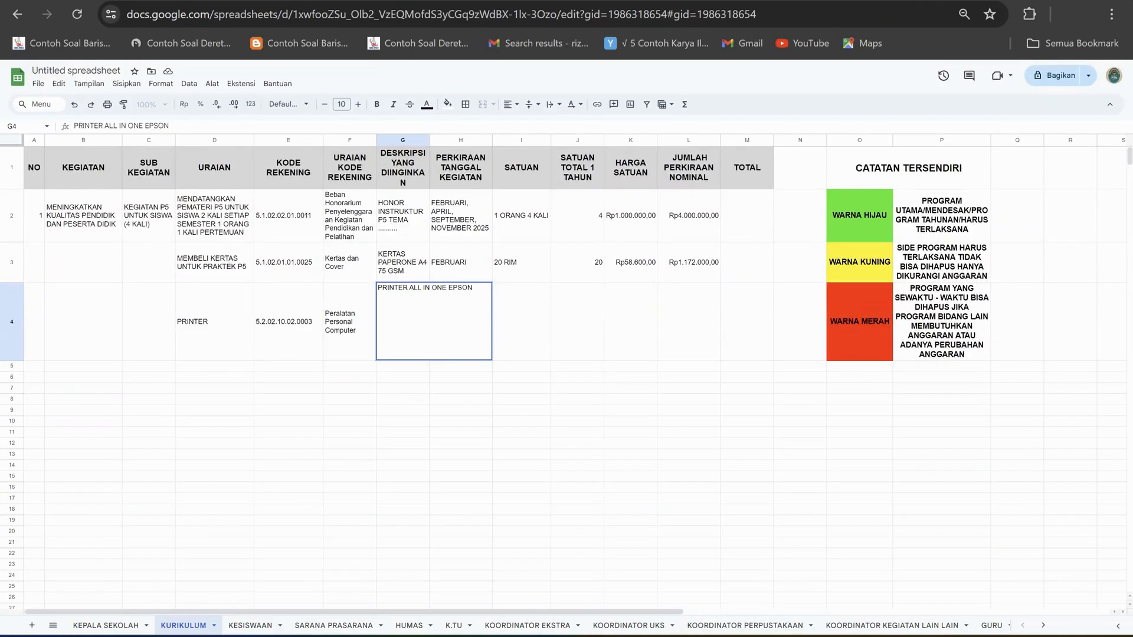
pyautogui.write('(')
pyautogui.hotkey('ctrl', 'v')
pyautogui.write(')')
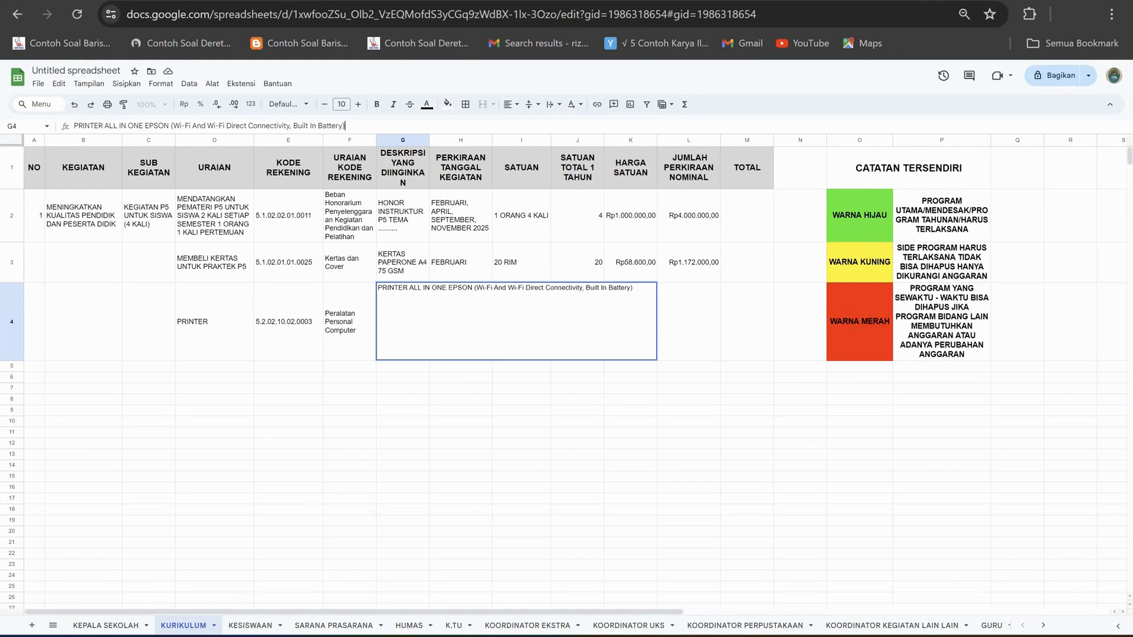
pyautogui.click(289, 433)
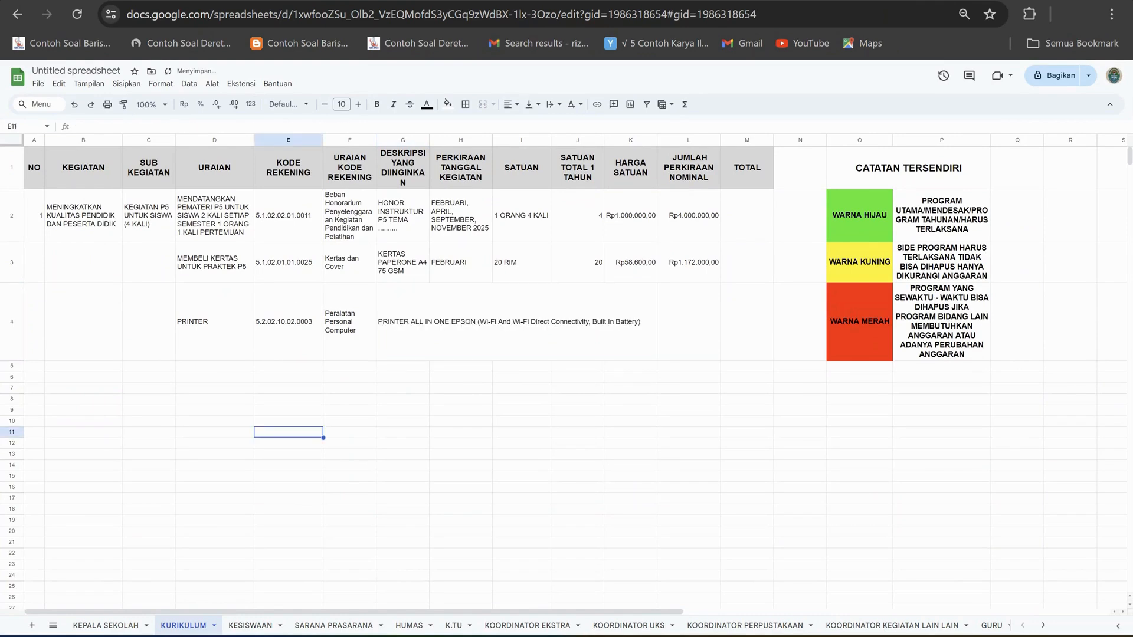
# Wrap the printer description text in G4.
pyautogui.click(403, 321)
pyautogui.click(533, 105)
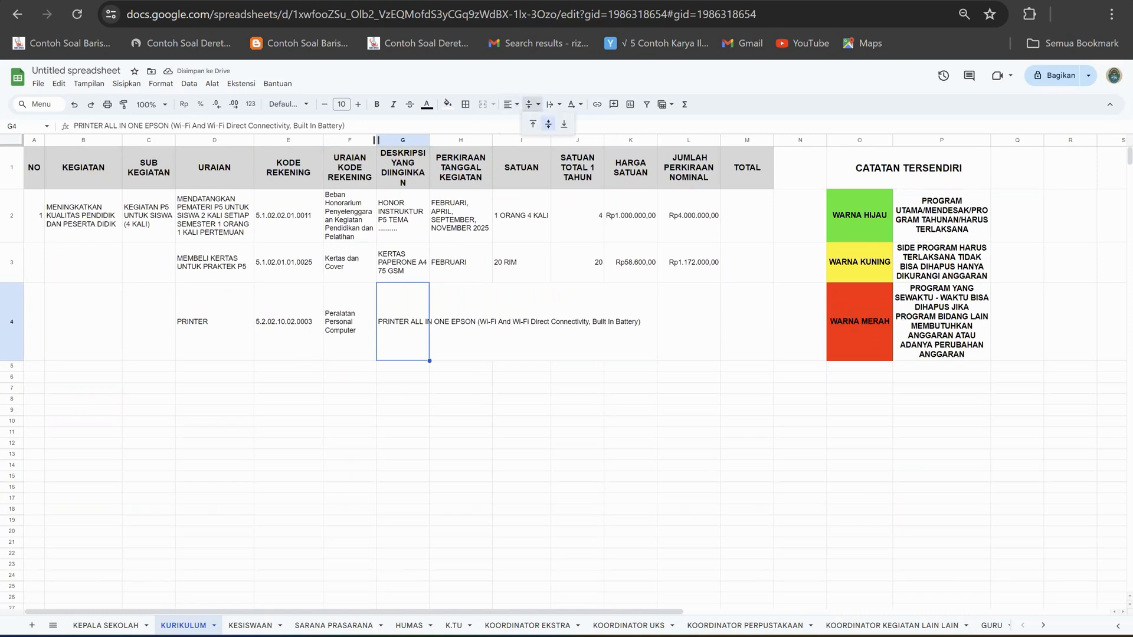
pyautogui.click(553, 105)
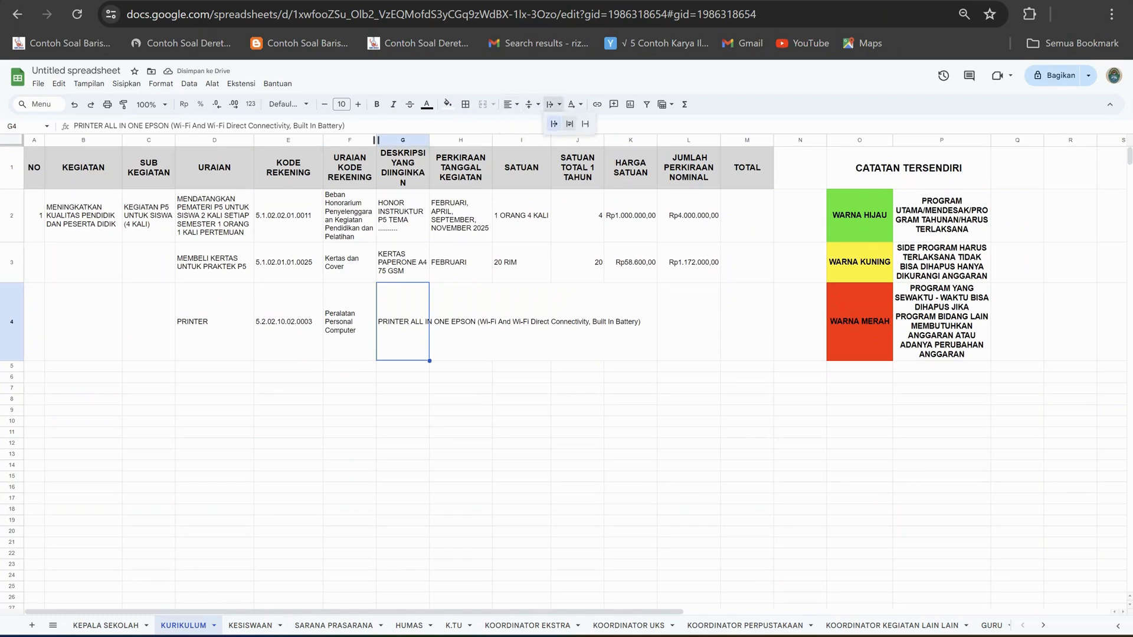
pyautogui.click(569, 124)
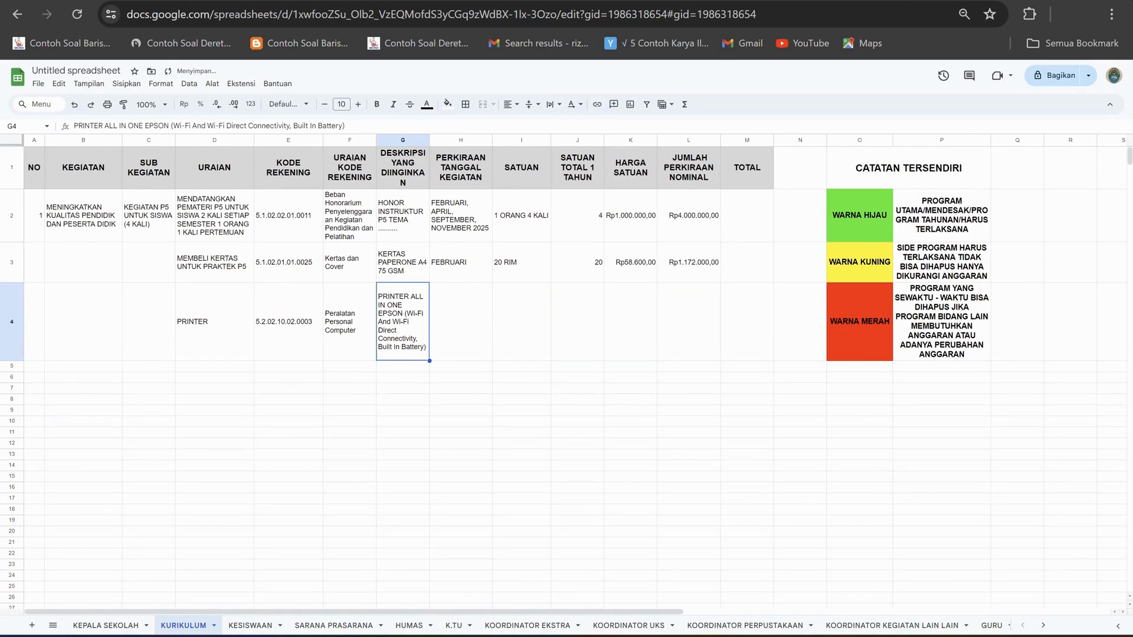
# Enter FEBRUARI in H4 as the estimated activity date for the printer.
pyautogui.click(461, 321)
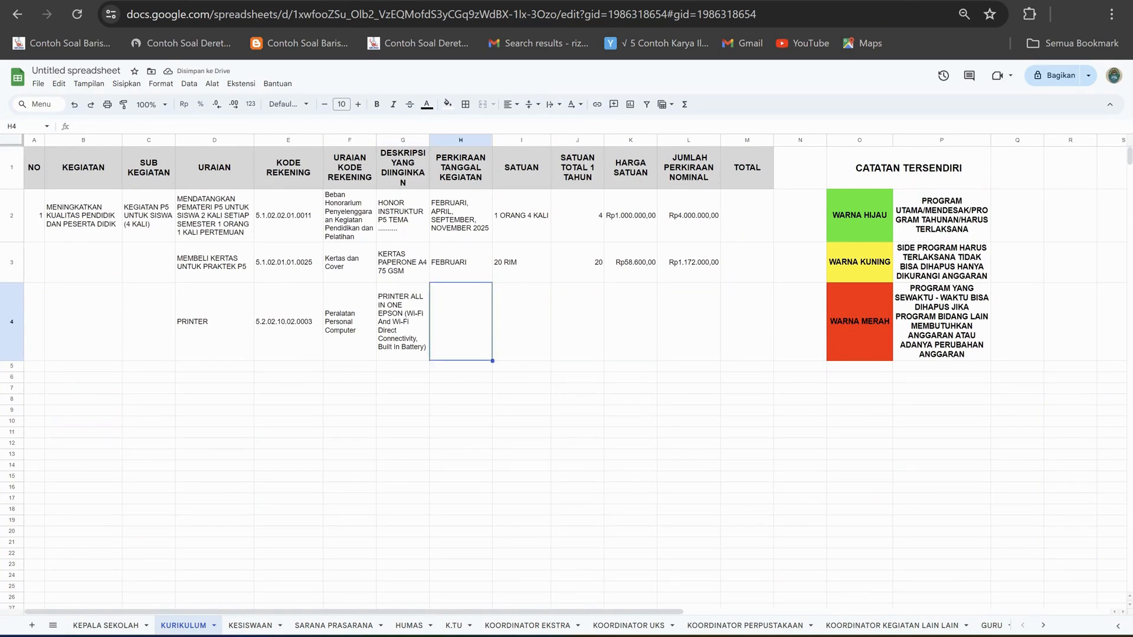
pyautogui.click(215, 322)
pyautogui.click(402, 321)
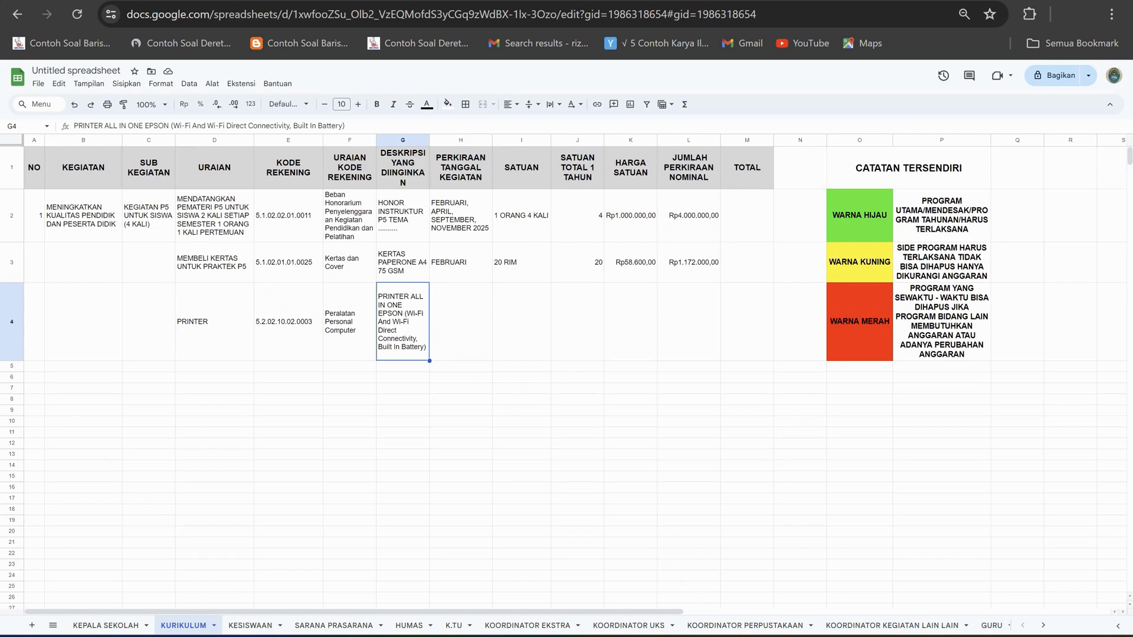
pyautogui.click(461, 322)
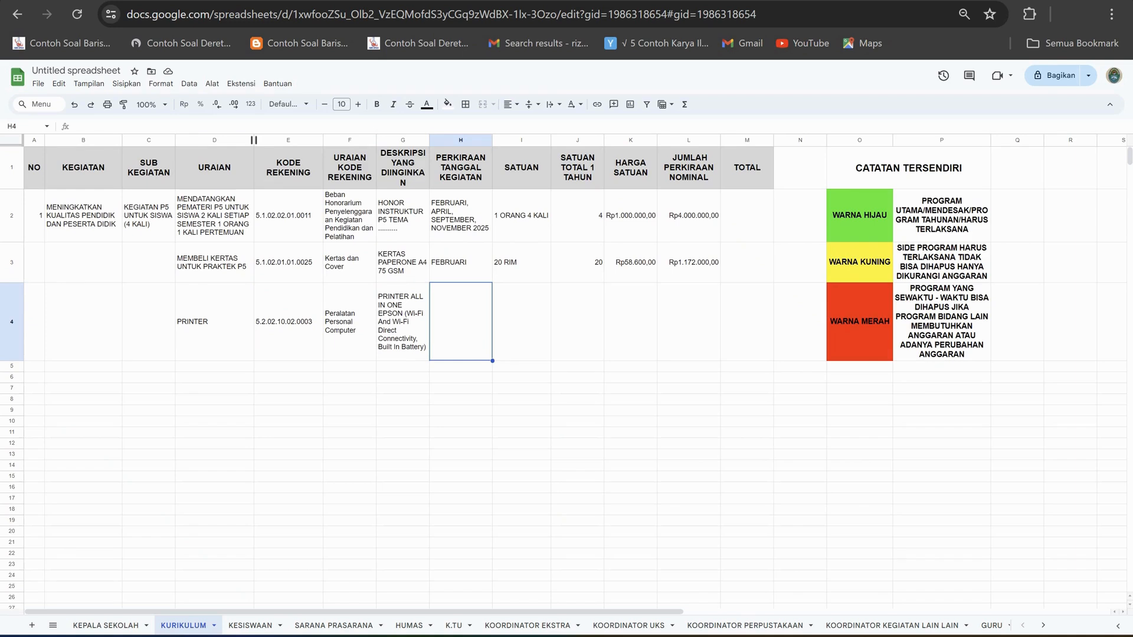
pyautogui.press('Return')
pyautogui.write('FEBRUAR')
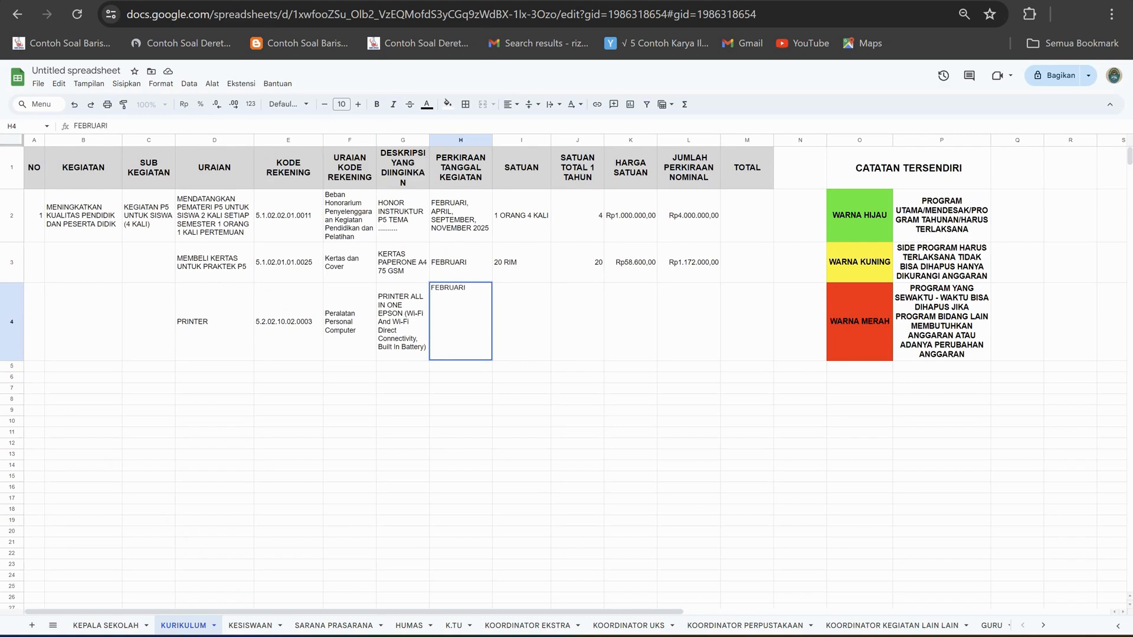
pyautogui.write('I')
pyautogui.press('Tab')
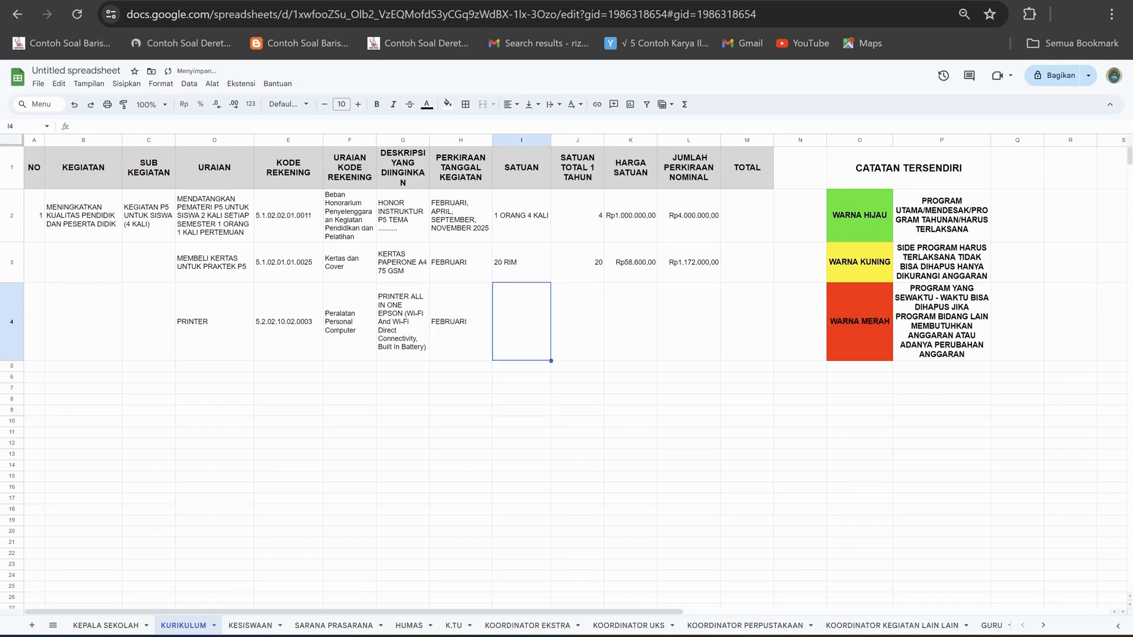
# Look up the printer's unit in row 12763 of the Excel price list and enter BUAH in I4 of the KURIKULUM sheet.
pyautogui.hotkey('alt', 'Tab')
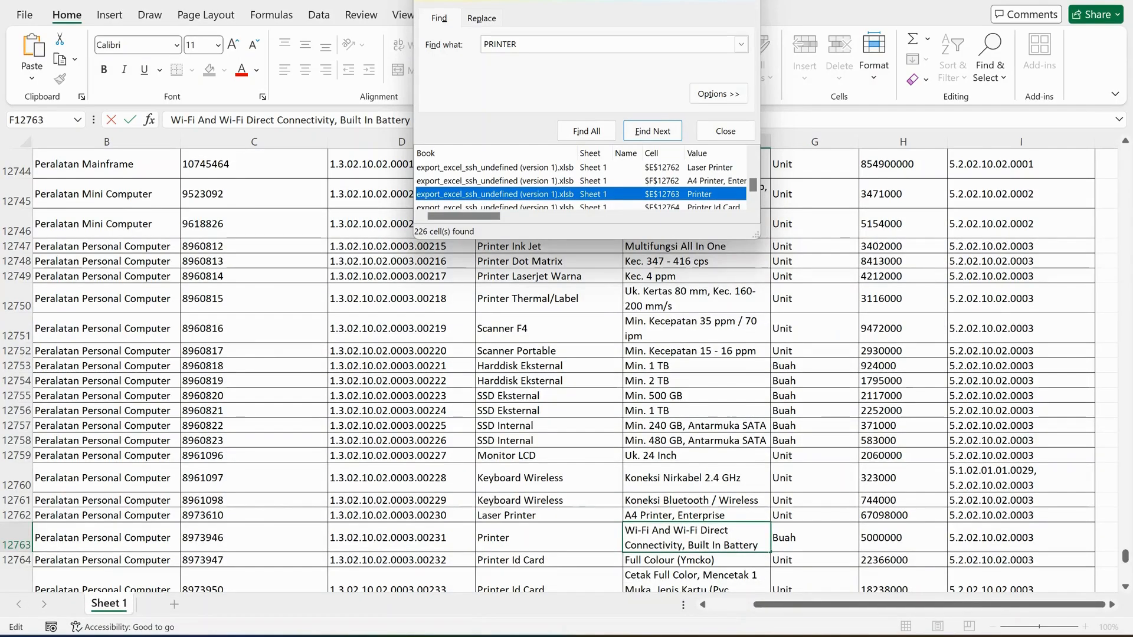
pyautogui.hotkey('alt', 'Tab')
pyautogui.write('BUAH')
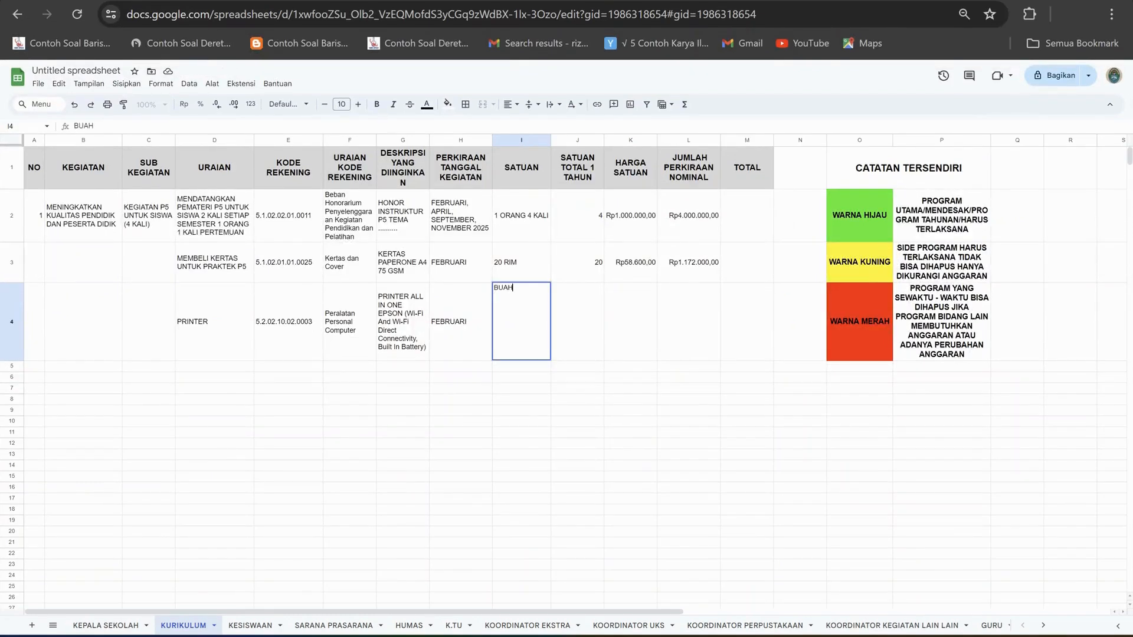
pyautogui.press('Tab')
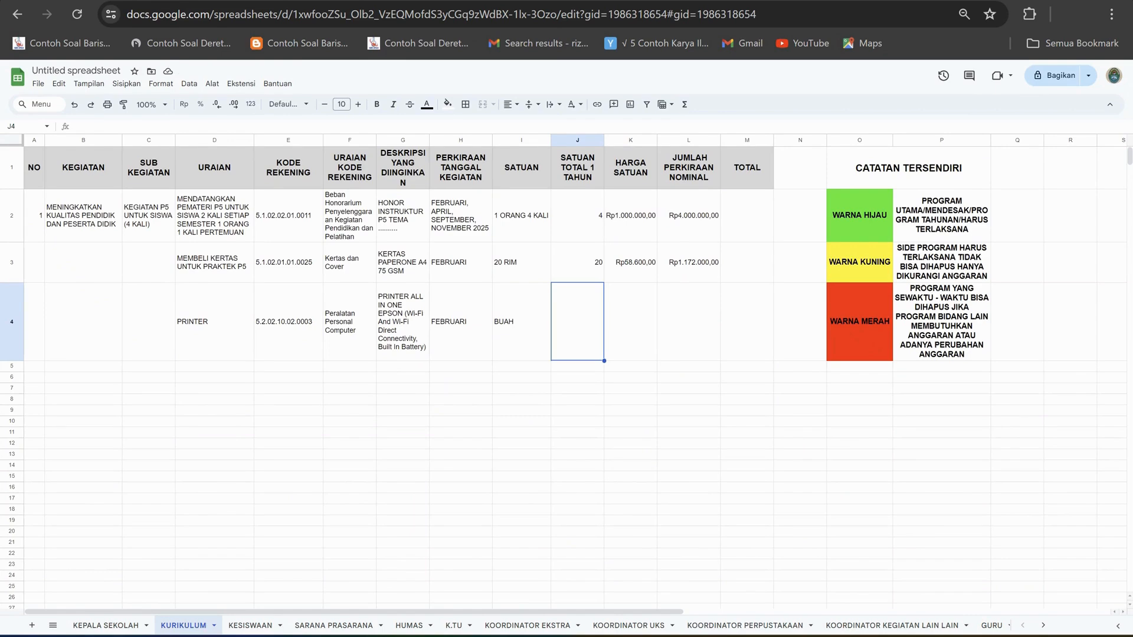
# Enter a yearly quantity of 3 in J4 and a unit price of 5000000 in K4, checking the price against the Excel price list.
pyautogui.write('3')
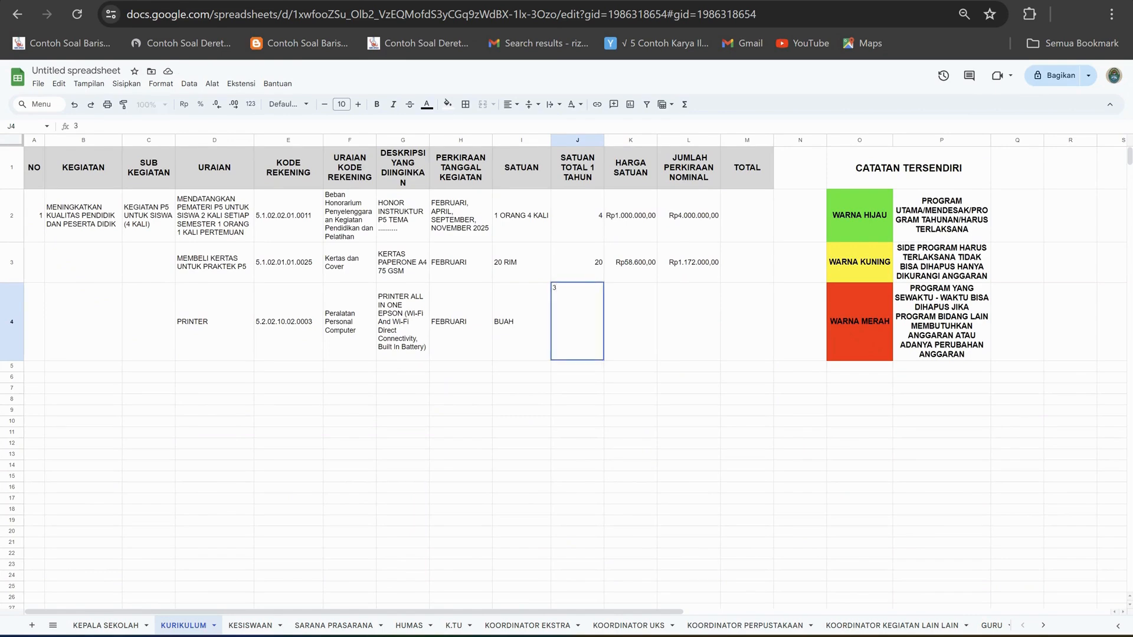
pyautogui.press('Tab')
pyautogui.write('500')
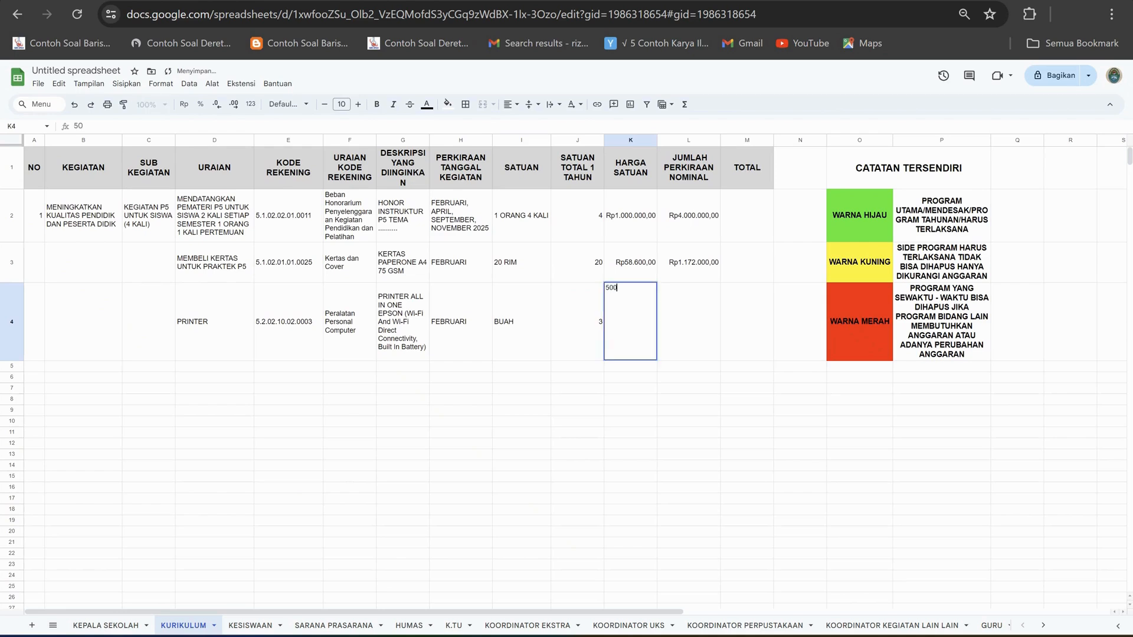
pyautogui.write('0000')
pyautogui.press('Tab')
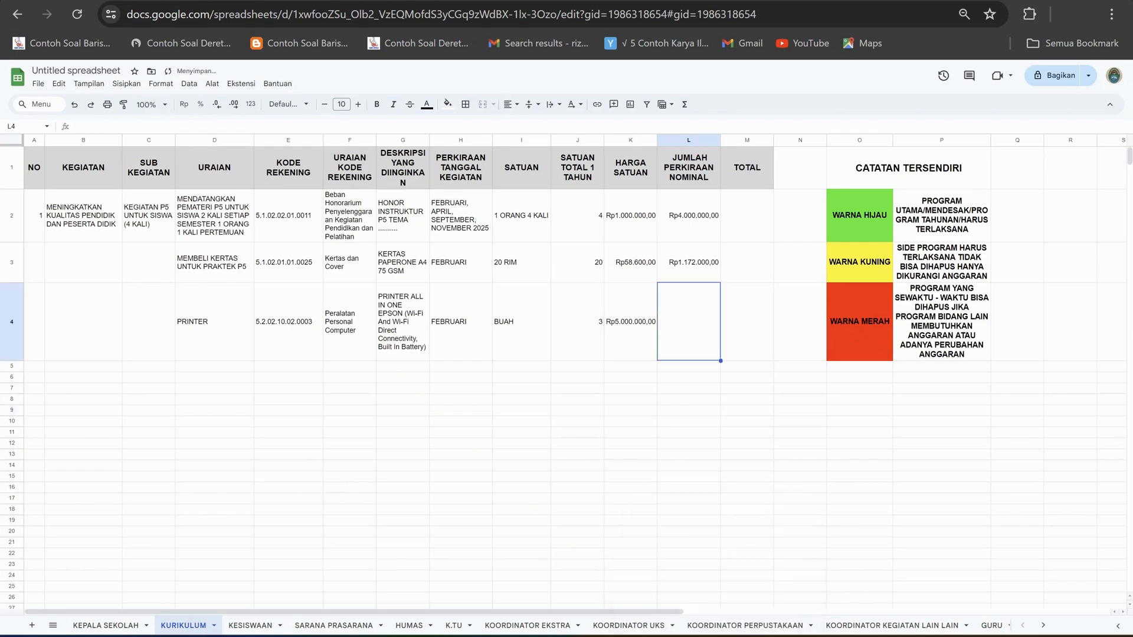
pyautogui.hotkey('alt', 'Tab')
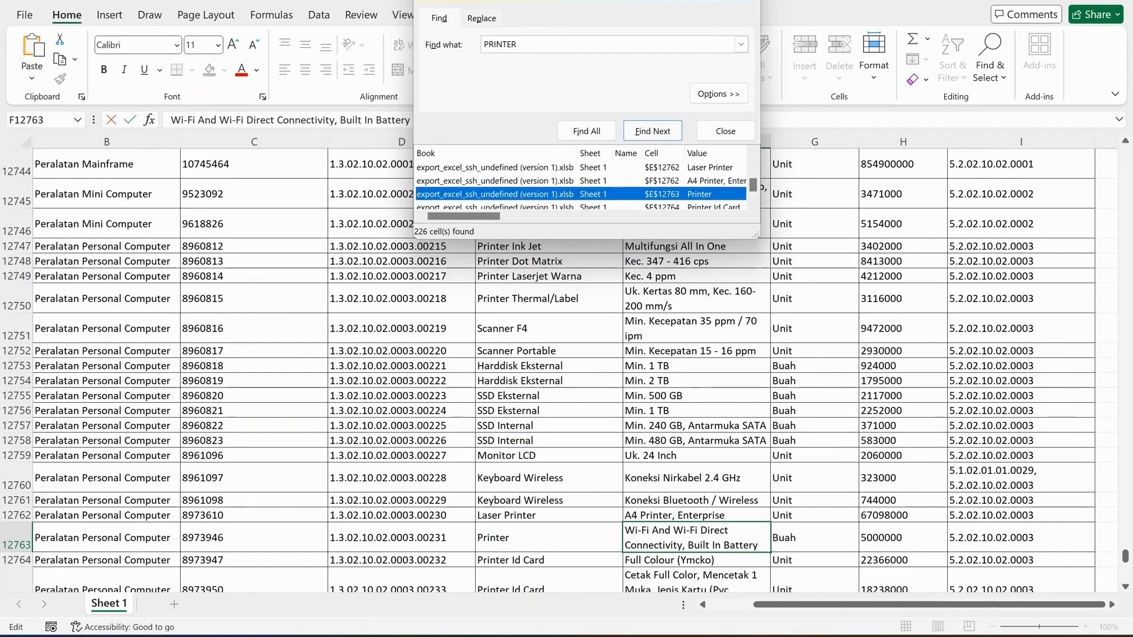
pyautogui.hotkey('alt', 'Tab')
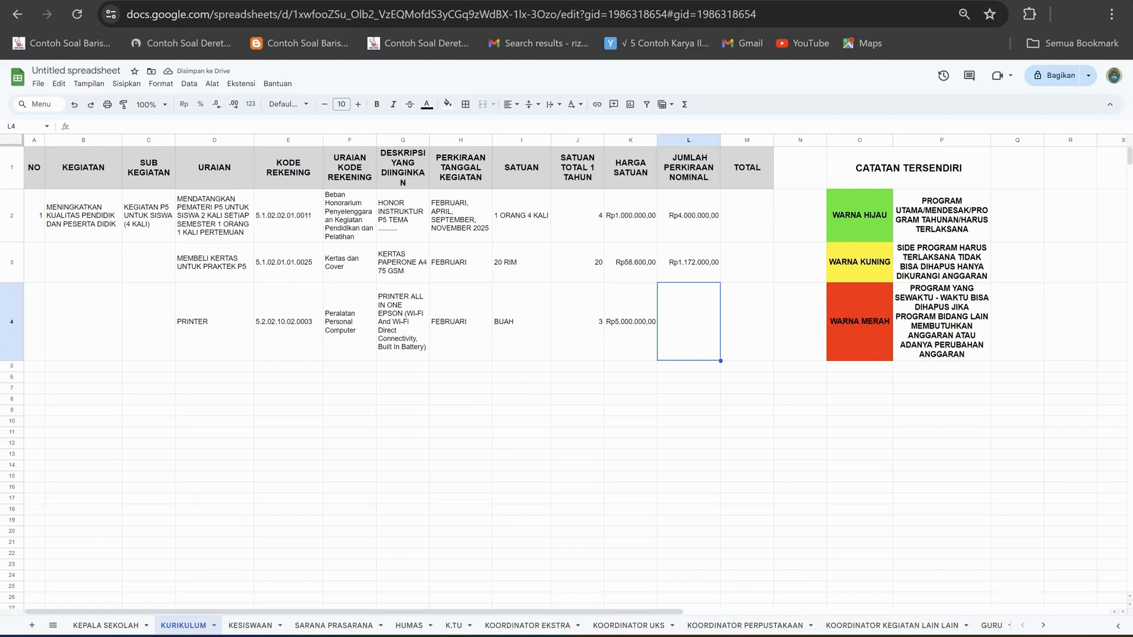
# Compare the account codes in E2, E3 and E4, especially their leading digits, and review the paper entry's details in row 3.
pyautogui.click(288, 263)
pyautogui.click(288, 215)
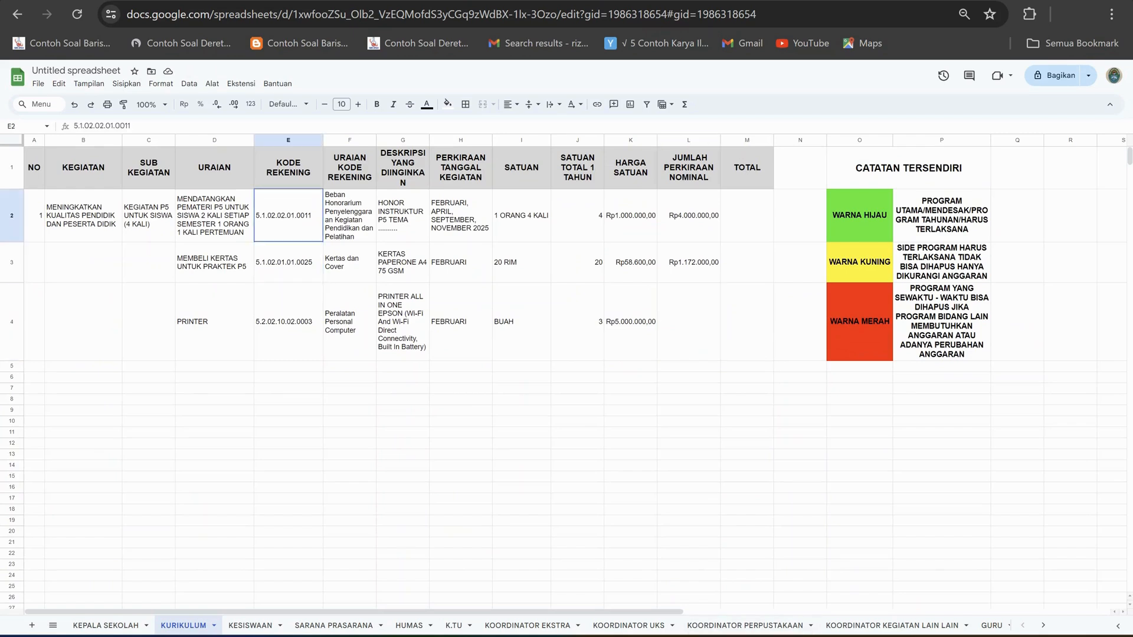
pyautogui.click(288, 262)
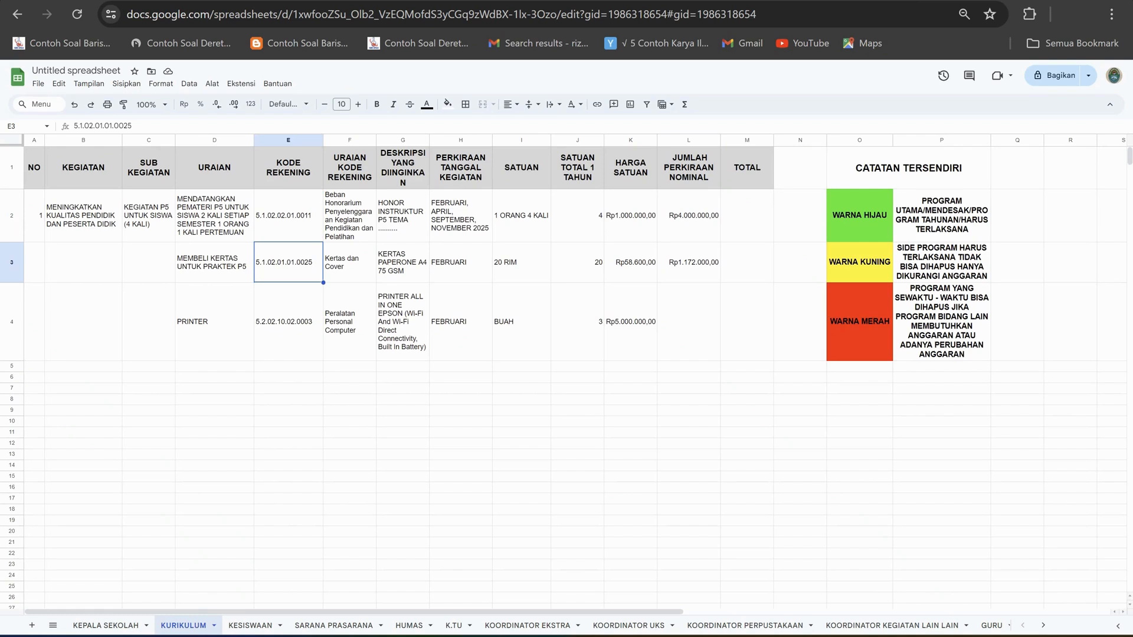
pyautogui.press('Down')
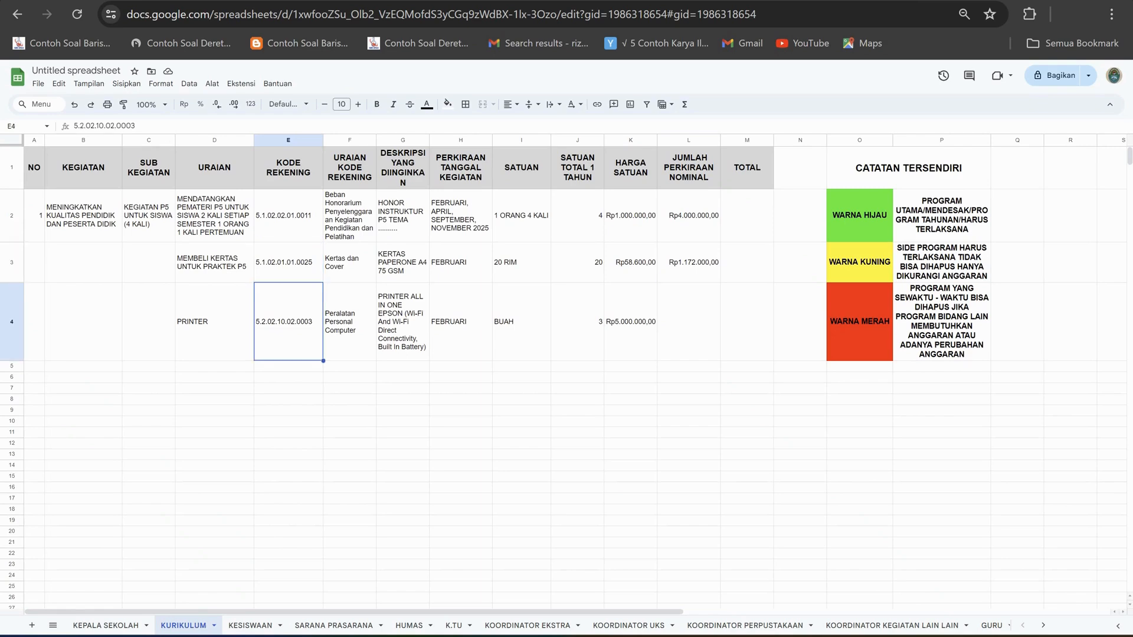
pyautogui.moveTo(74, 126); pyautogui.dragTo(84, 126)
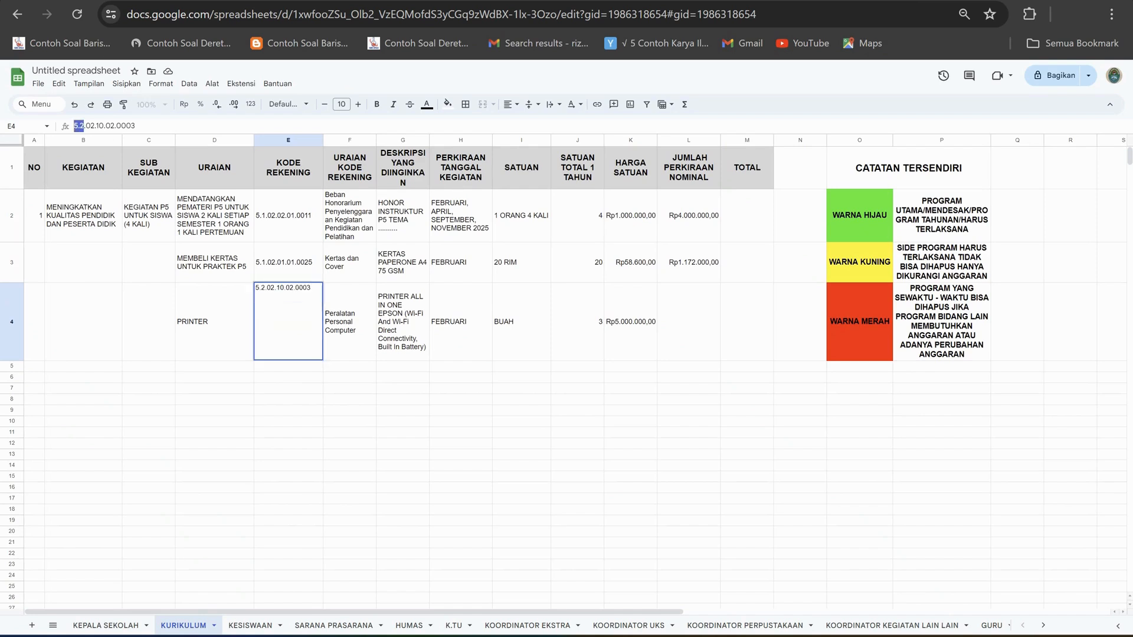
pyautogui.click(349, 422)
pyautogui.click(288, 321)
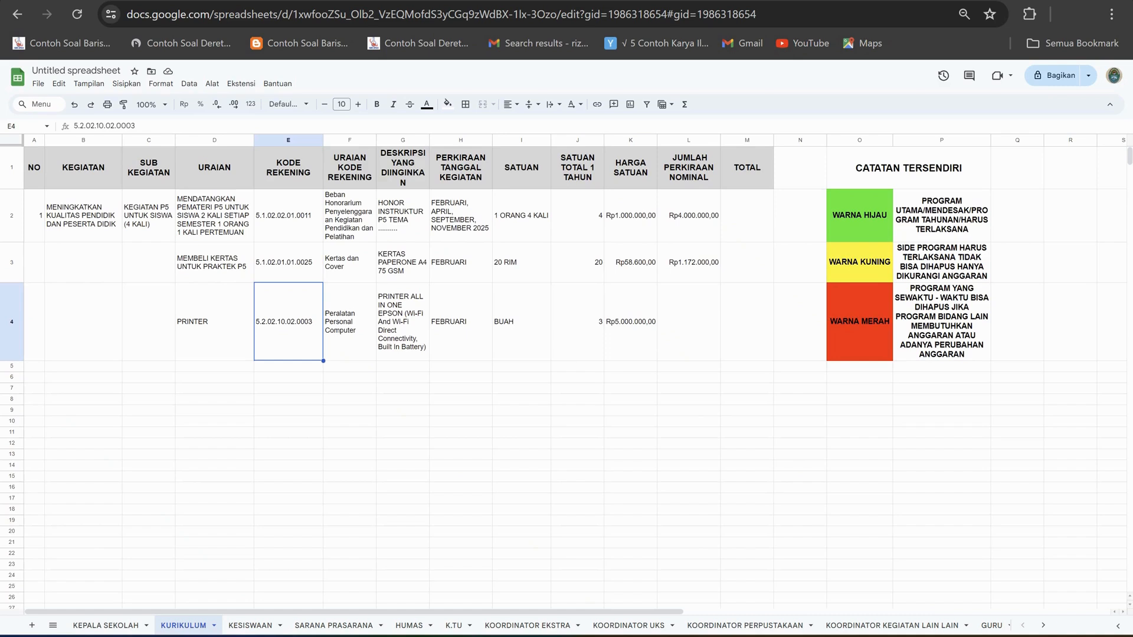
pyautogui.click(288, 262)
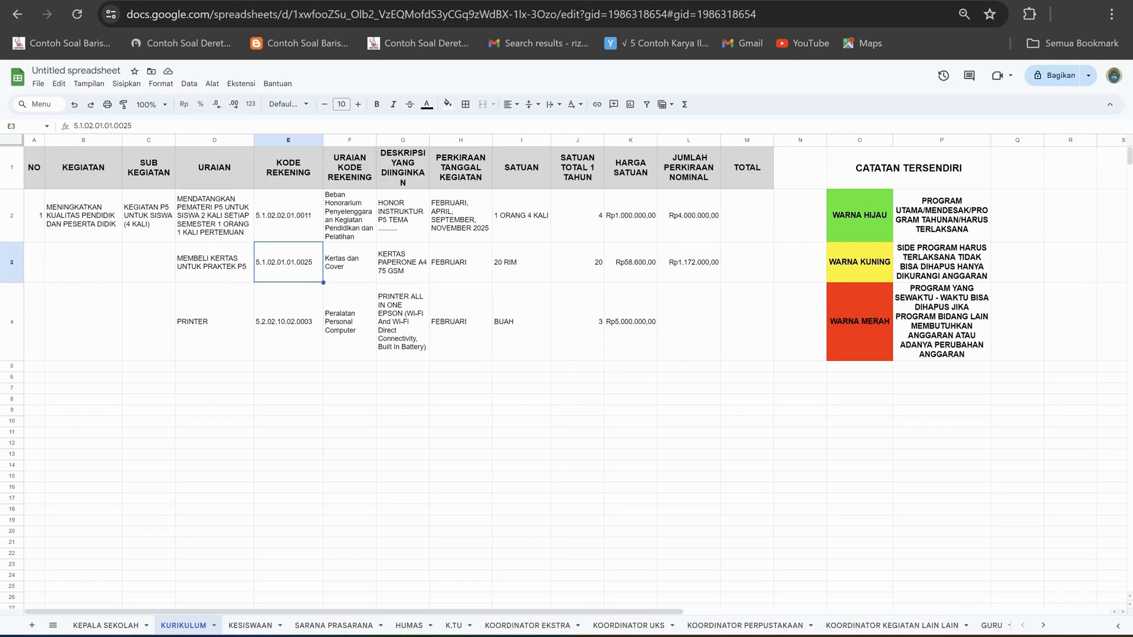
pyautogui.click(289, 216)
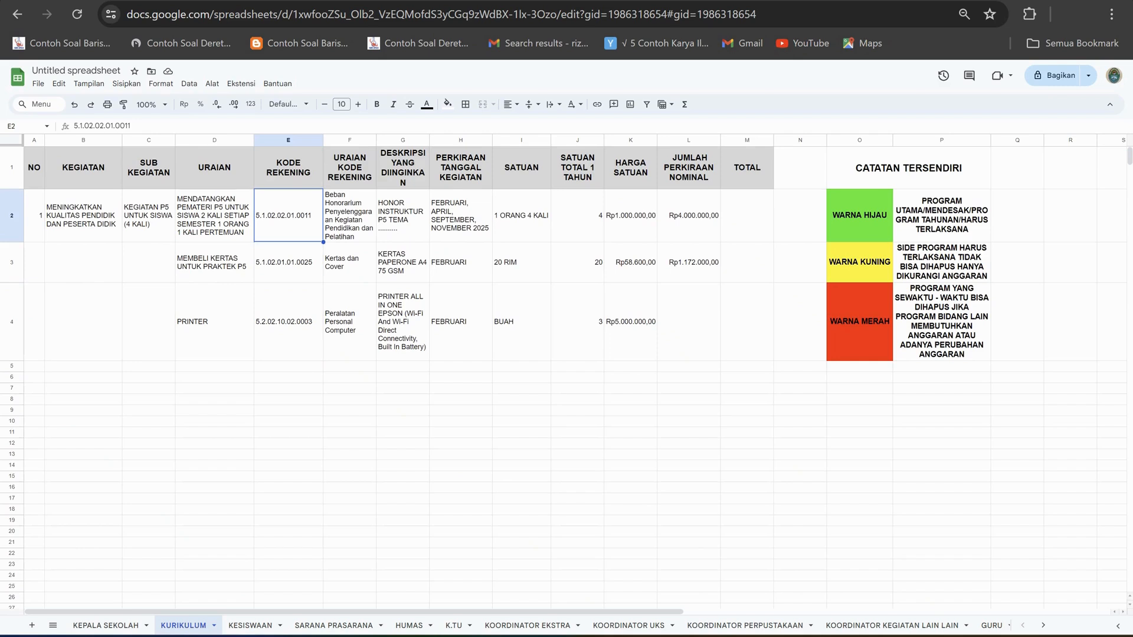
pyautogui.click(288, 262)
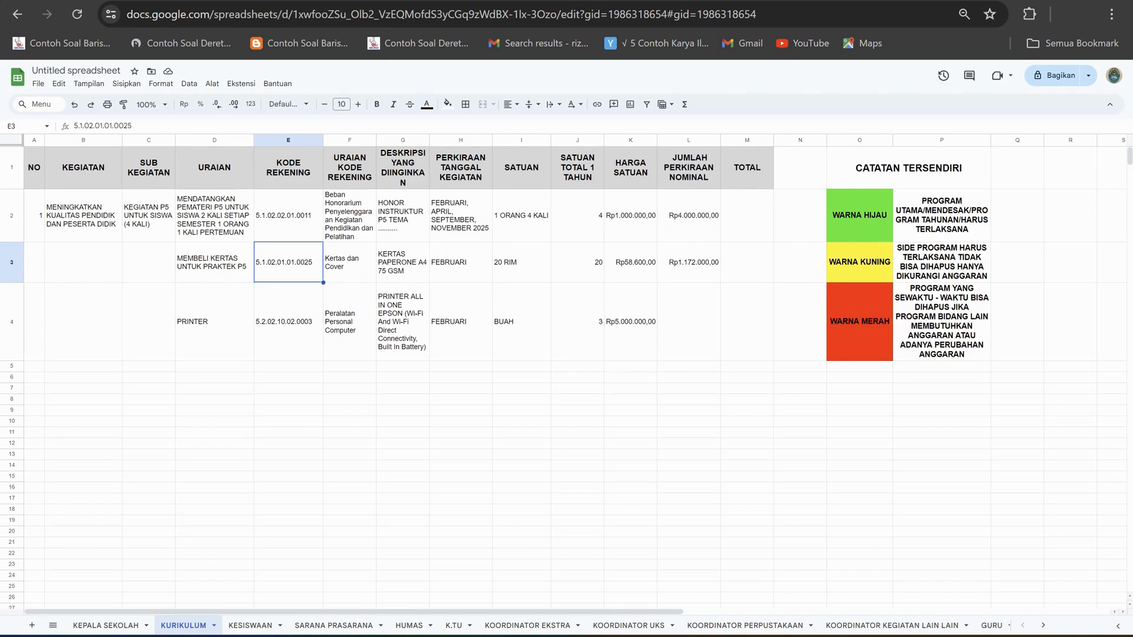
pyautogui.click(350, 262)
pyautogui.click(403, 262)
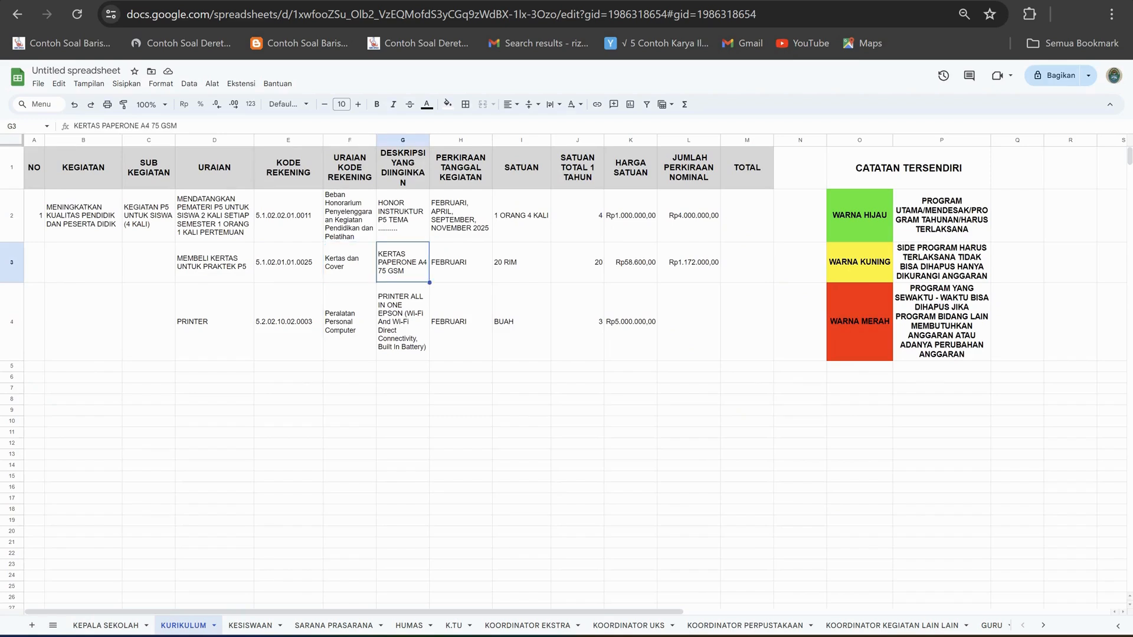
# Calculate the printer's estimated amount in L4 with the formula =J4*K4.
pyautogui.click(688, 322)
pyautogui.write('=')
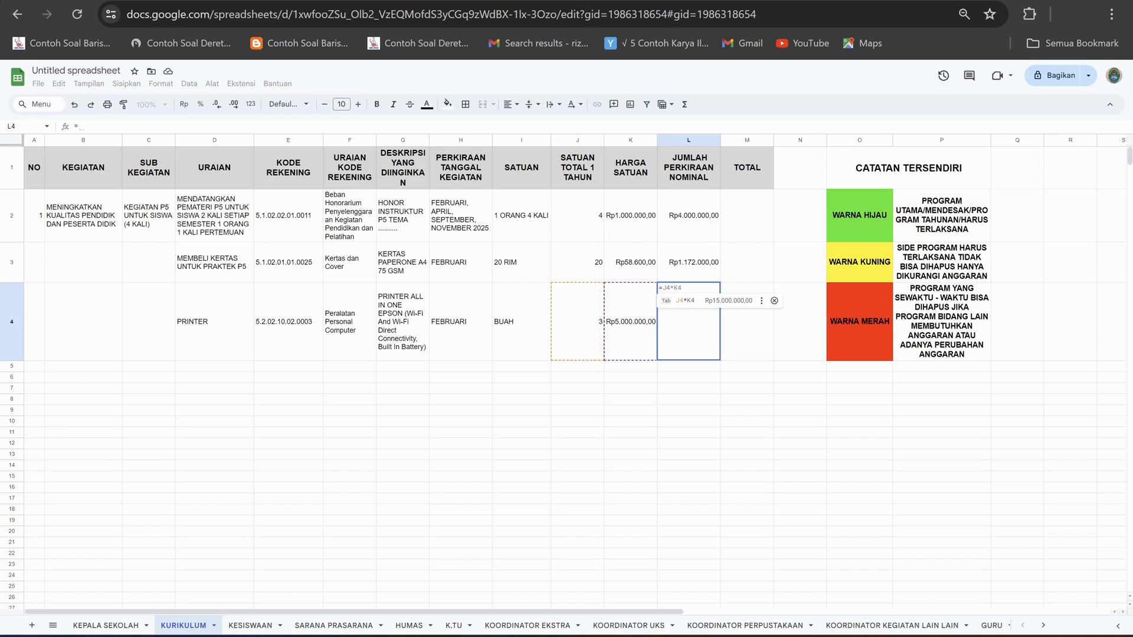
pyautogui.press('Tab')
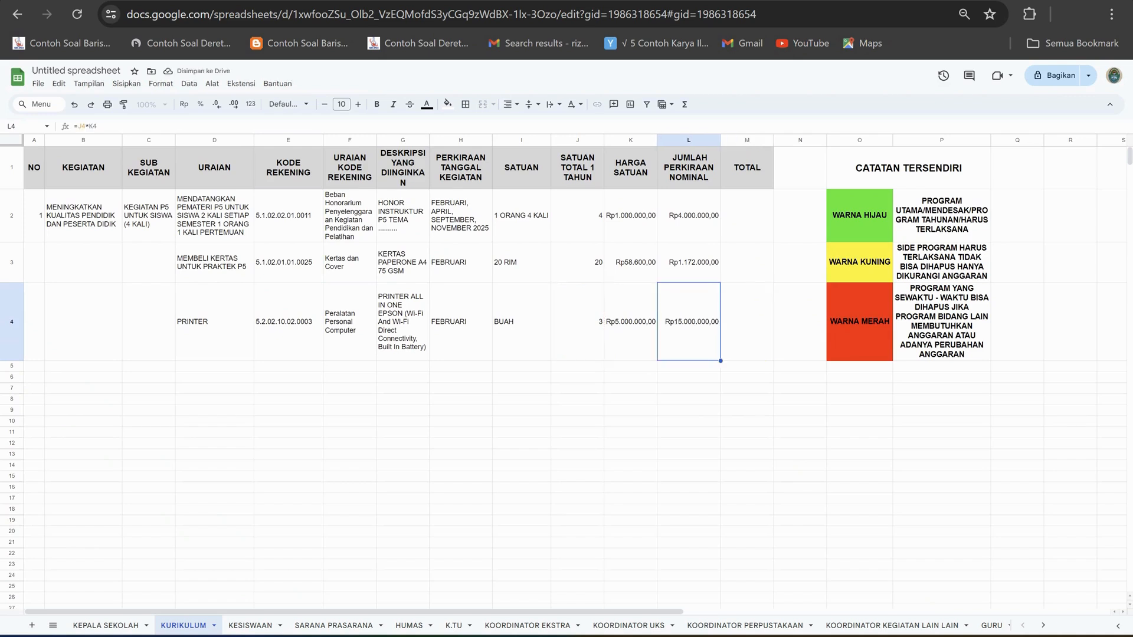
pyautogui.press('Right')
pyautogui.press('Left')
pyautogui.press('Left')
pyautogui.press('Left')
pyautogui.press('Right')
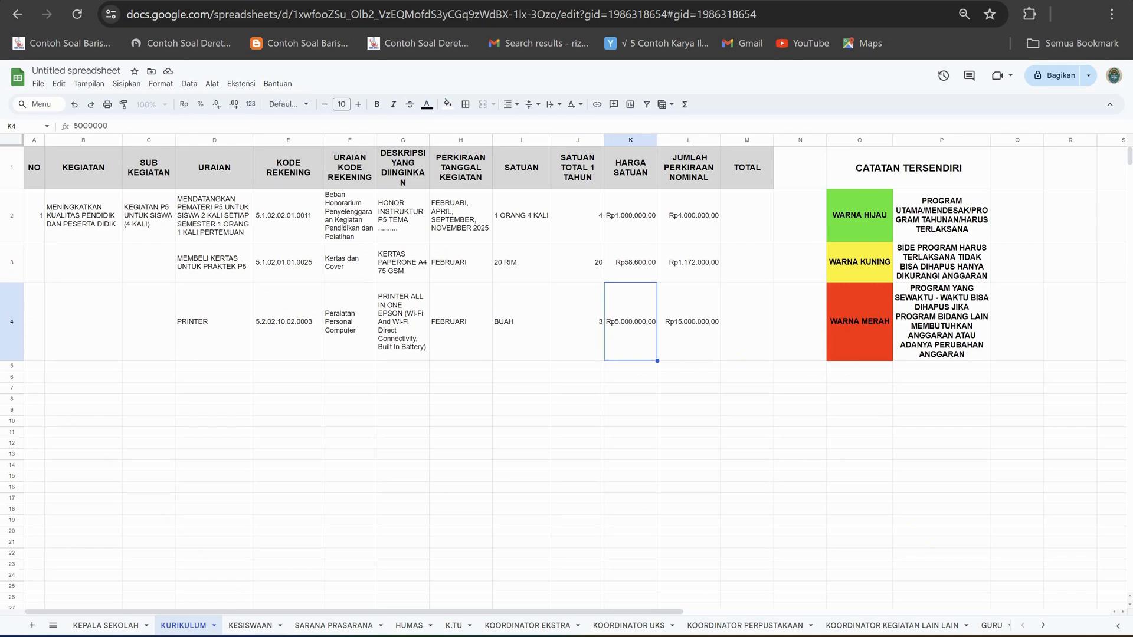
# Review the printer entry in row 4 of the KURIKULUM sheet, comparing its description, yearly quantity, unit price and estimated amount.
pyautogui.click(214, 322)
pyautogui.click(630, 322)
pyautogui.click(577, 322)
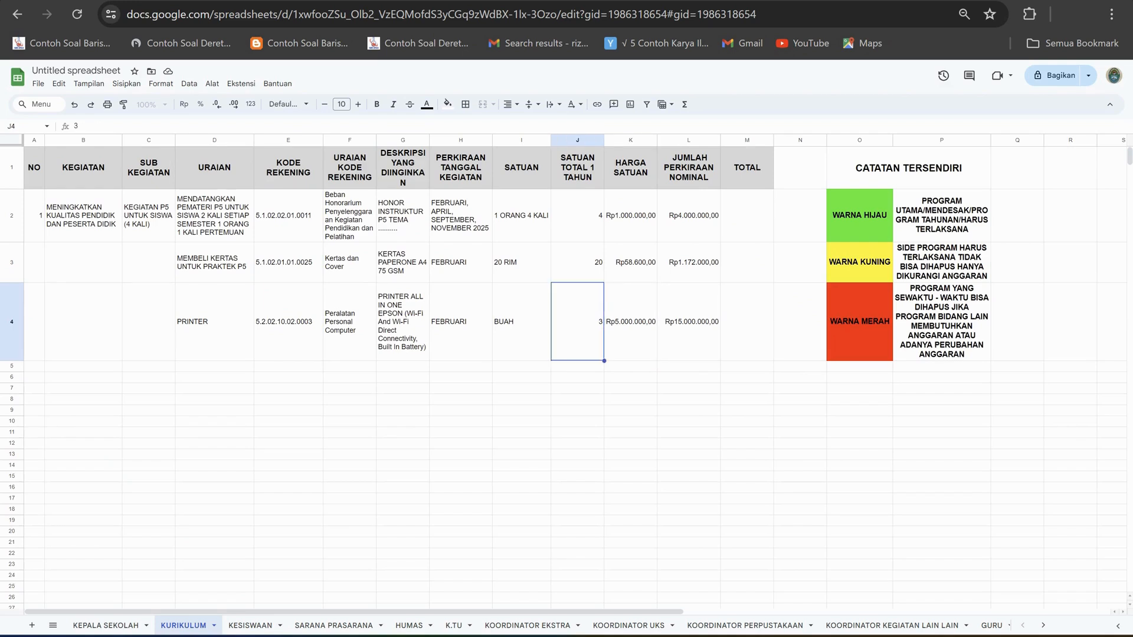
pyautogui.click(402, 322)
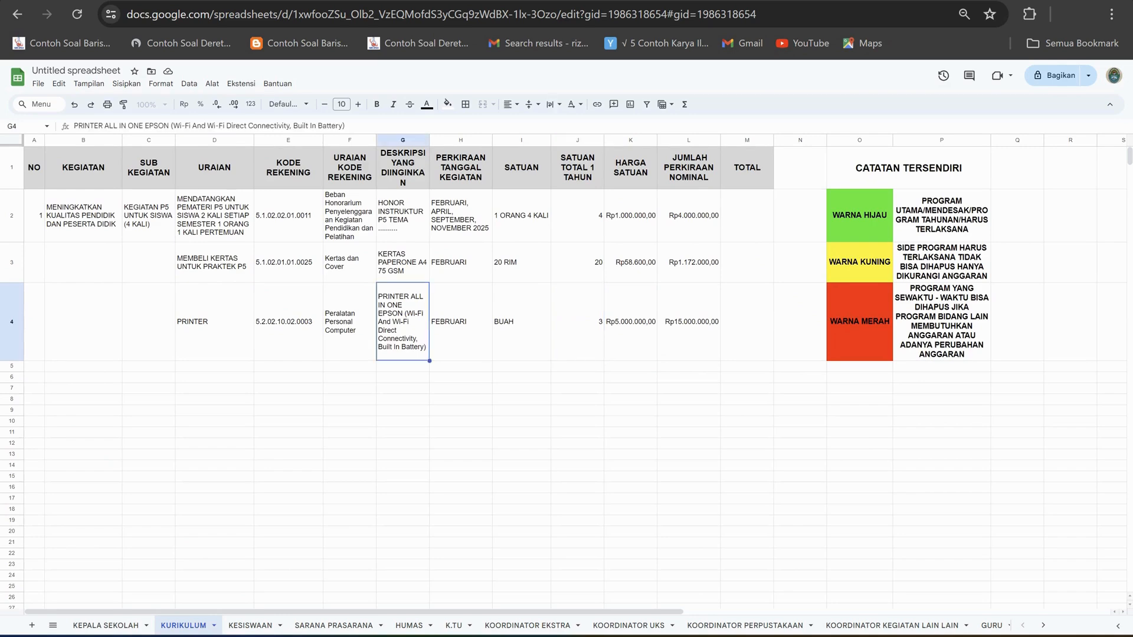
pyautogui.click(630, 322)
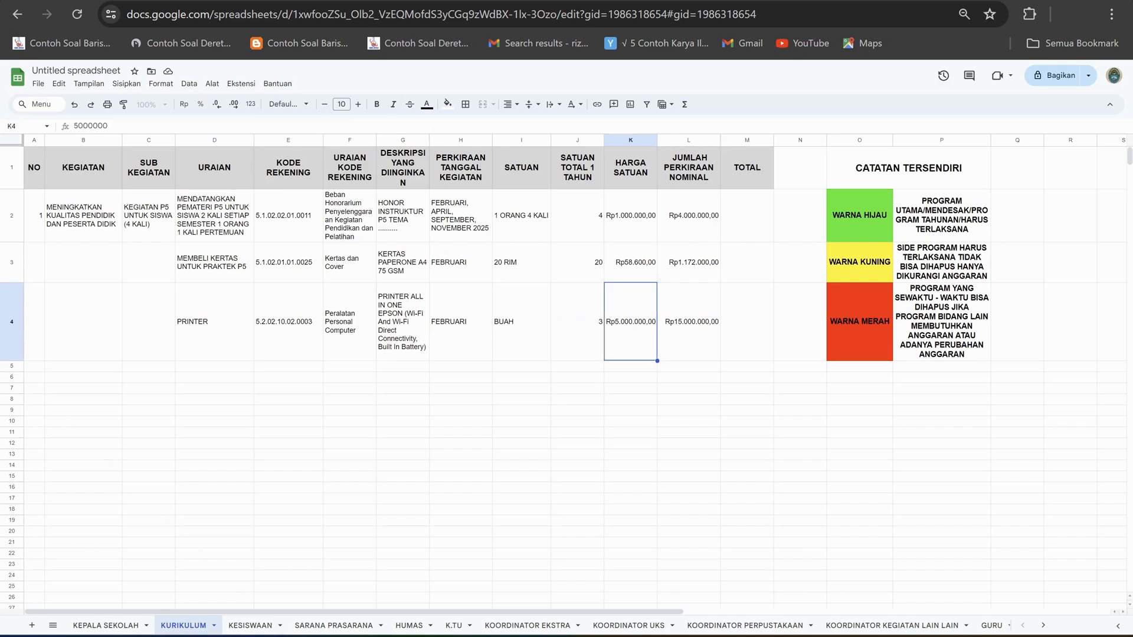
pyautogui.click(577, 322)
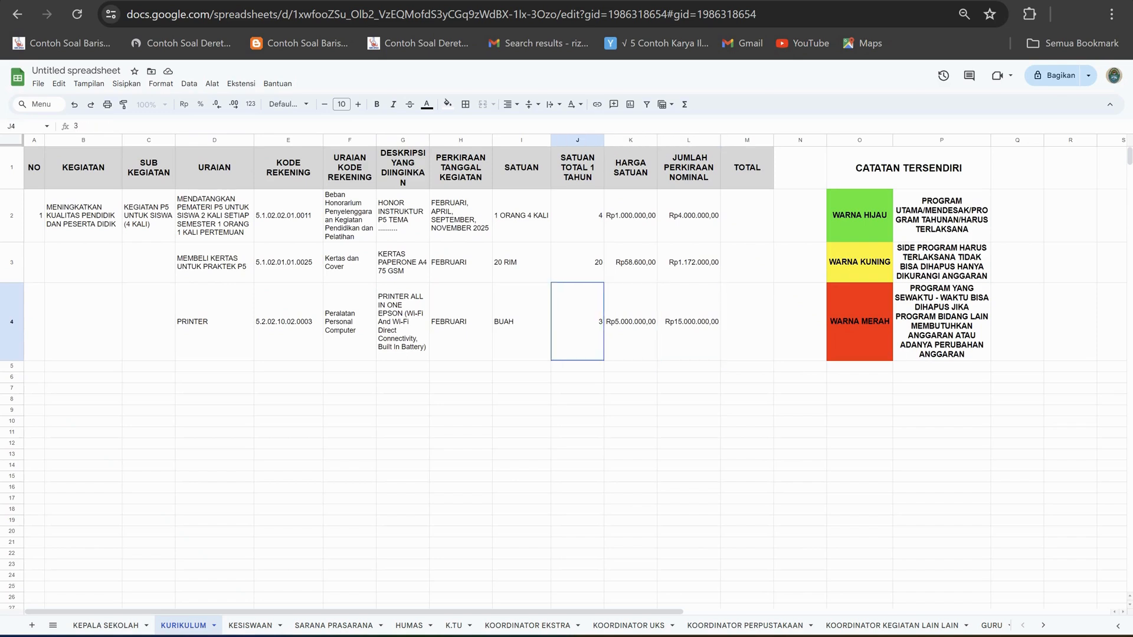
pyautogui.click(631, 322)
pyautogui.click(577, 322)
pyautogui.click(630, 322)
pyautogui.click(689, 321)
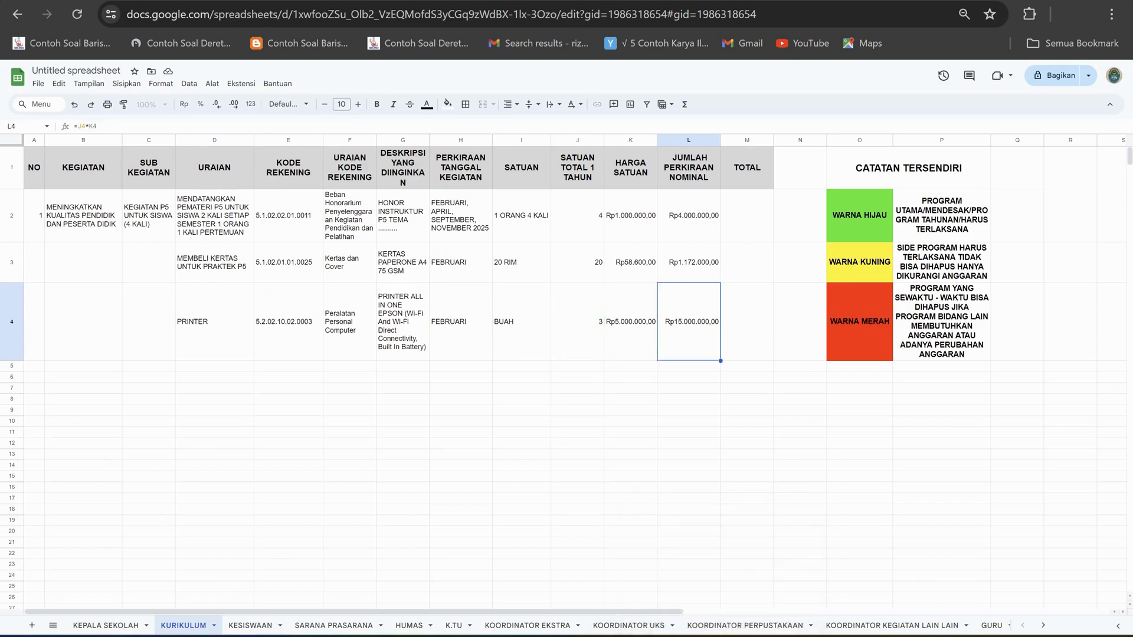
# Switch to the Excel price list, search for all PRINTER entries again and go through the first matches.
pyautogui.click(752, 636)
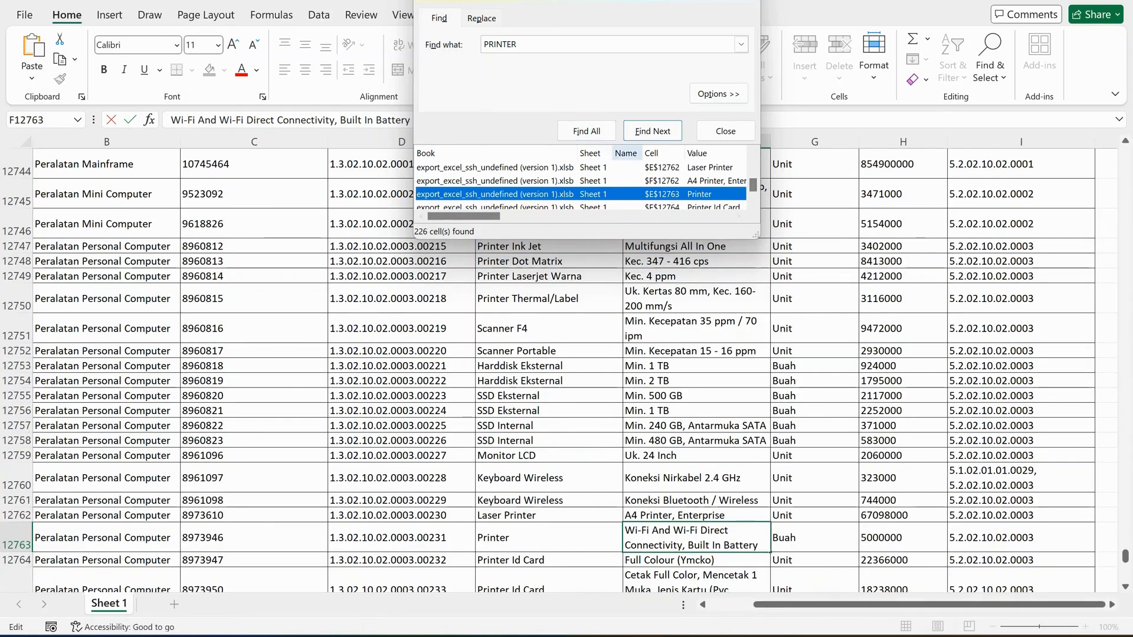
pyautogui.click(586, 131)
pyautogui.press('Return')
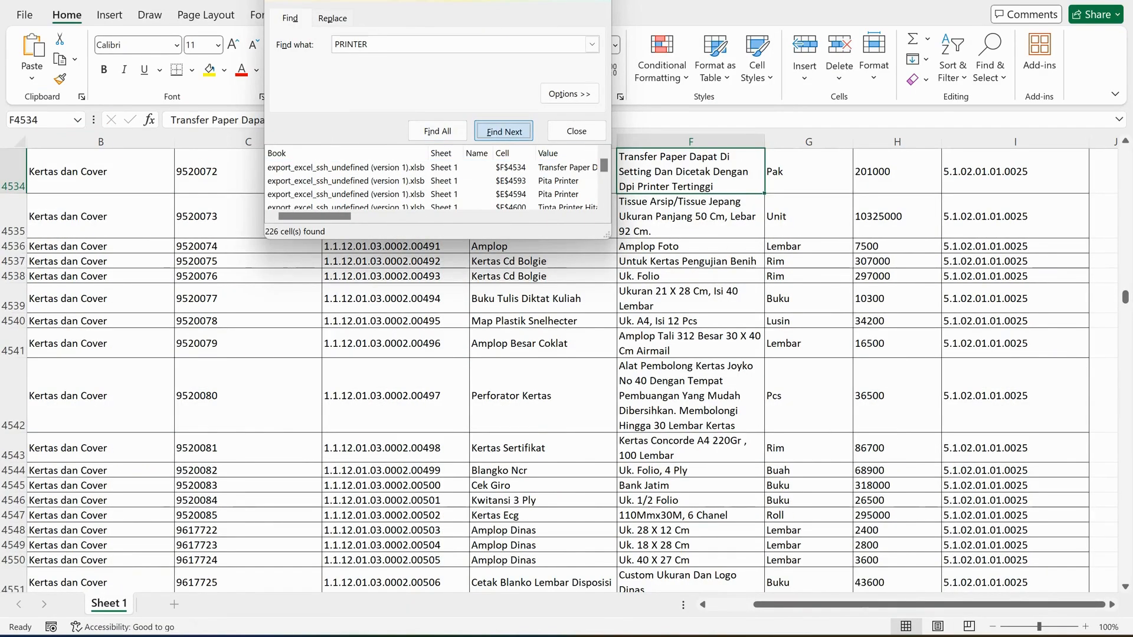
pyautogui.press('Return')
pyautogui.press('Return')
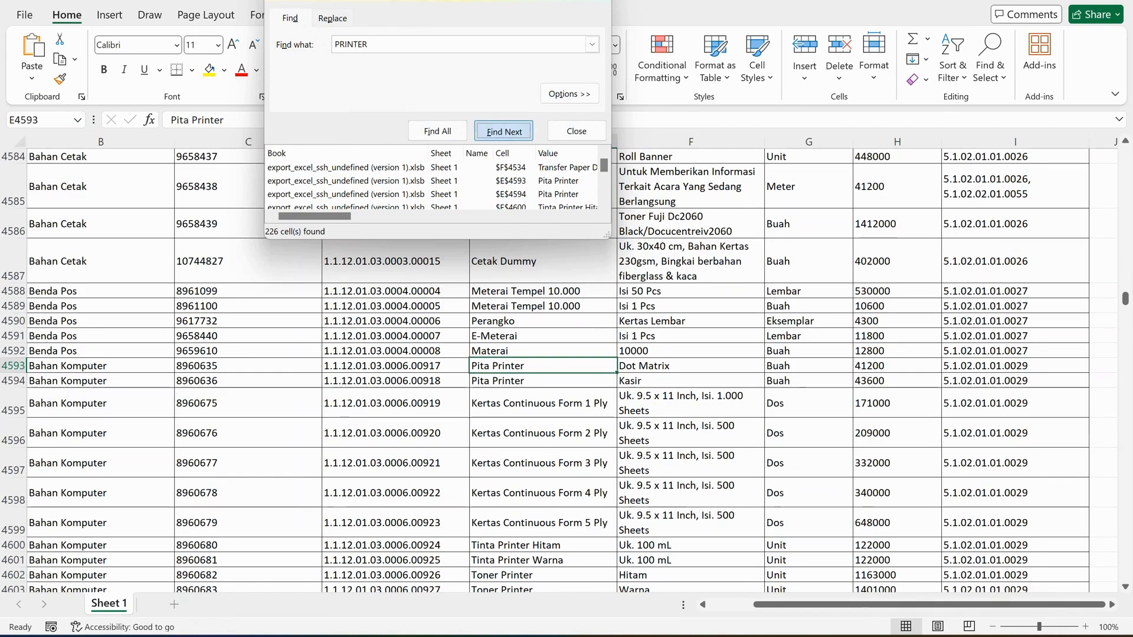
pyautogui.press('Return')
pyautogui.press('Return')
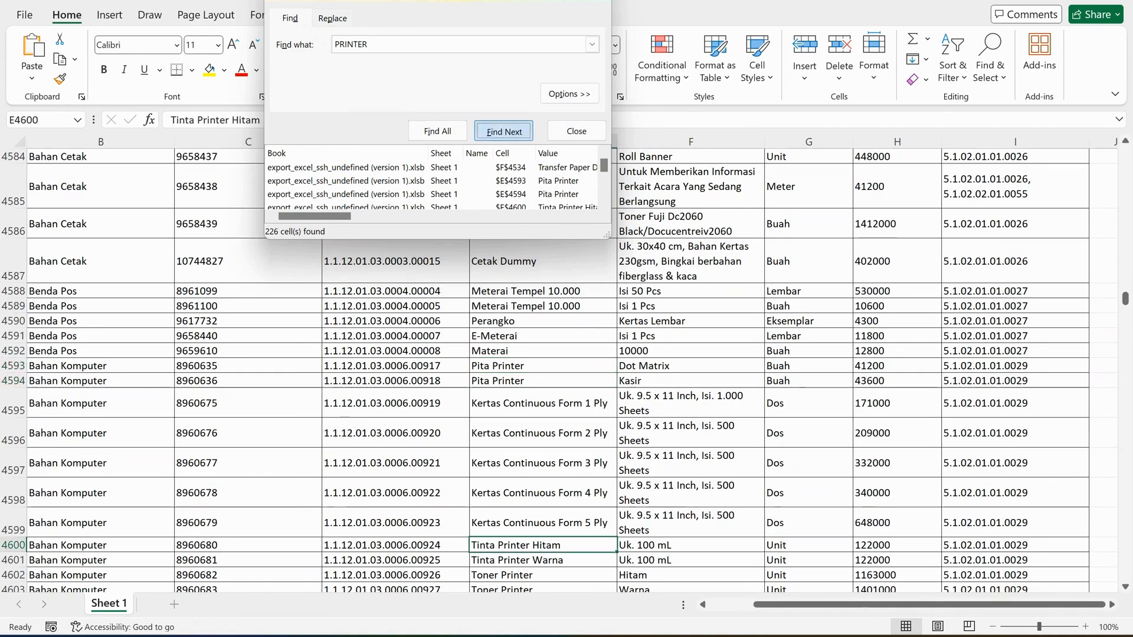
pyautogui.press('Return')
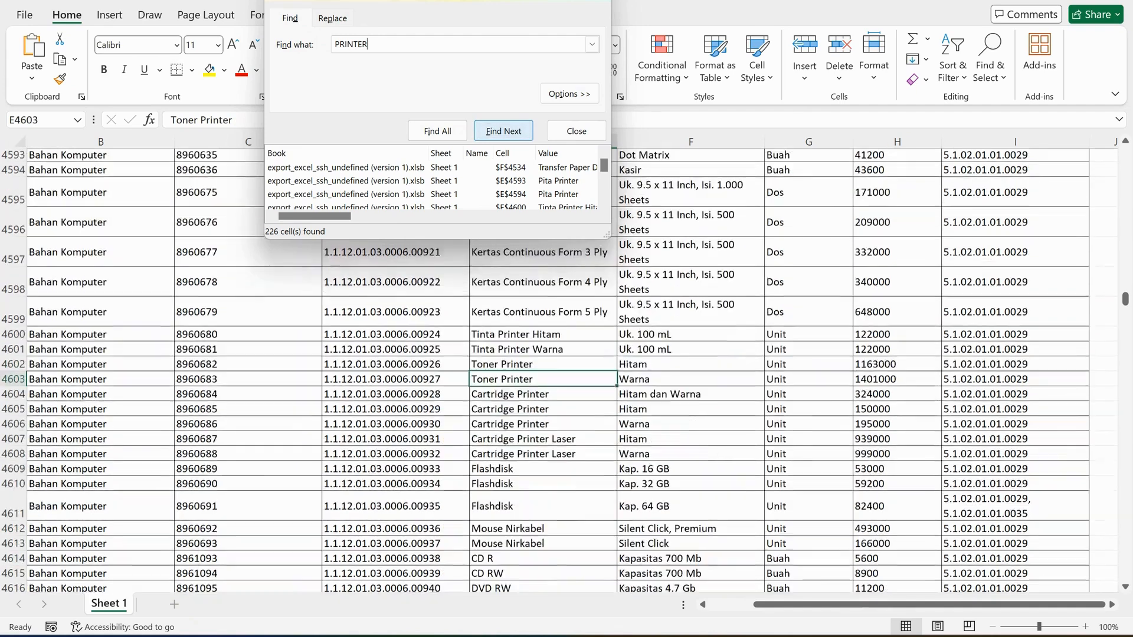
pyautogui.press('Return')
pyautogui.press('Return')
pyautogui.press('Return')
pyautogui.press('Return')
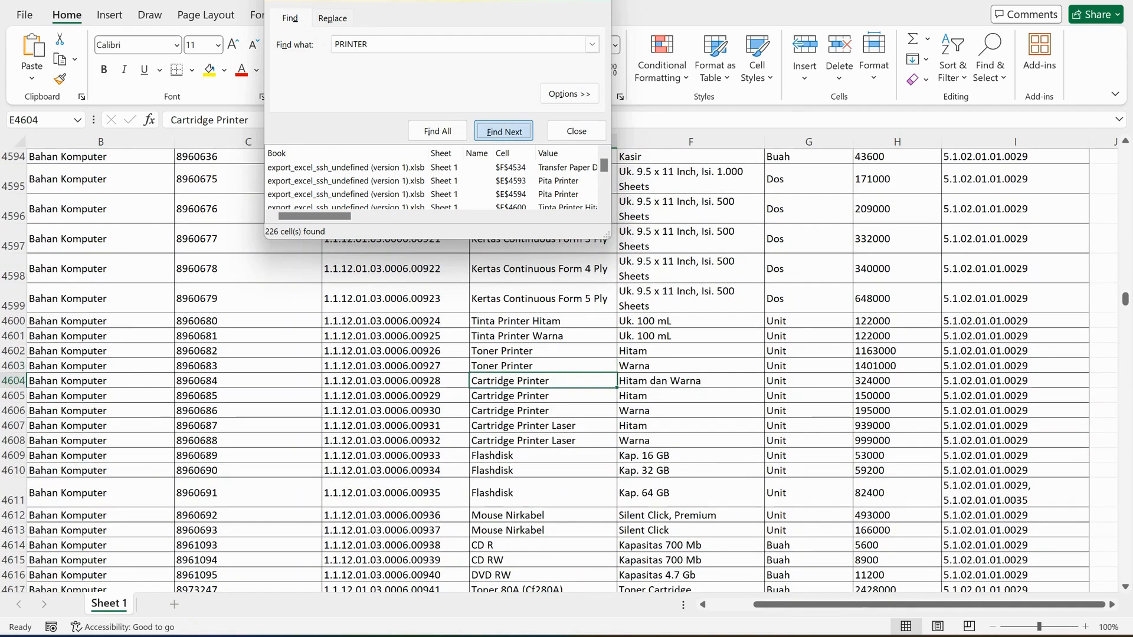
pyautogui.press('Return')
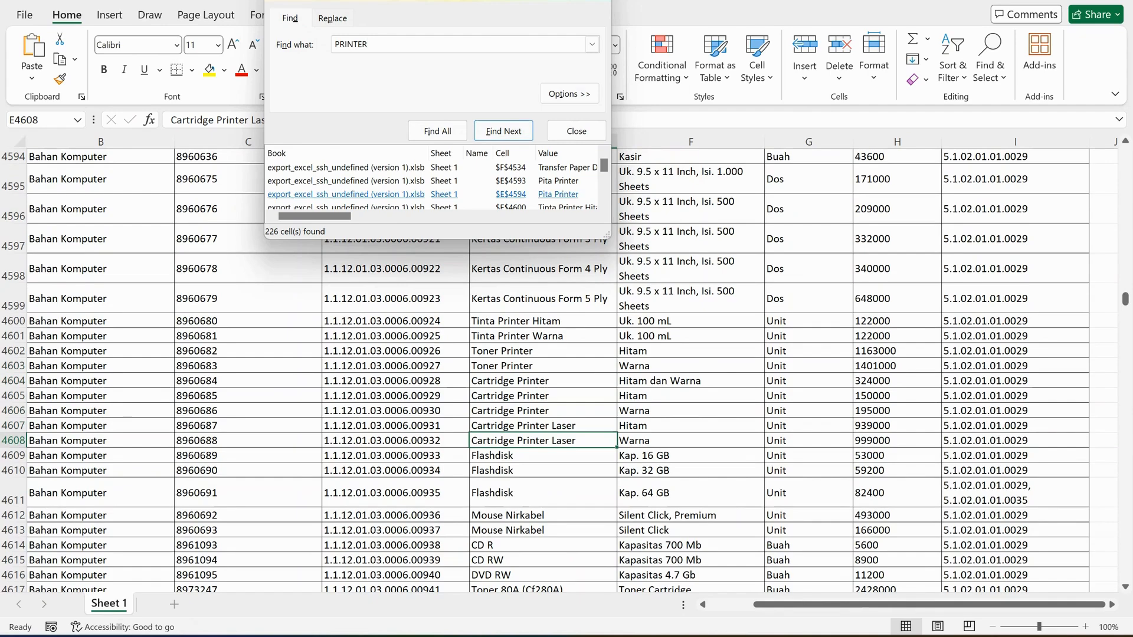
# Browse the Peralatan Personal Computer printers from row 12749 down to Printer Warna in row 12779, and check its description and account code.
pyautogui.moveTo(604, 168); pyautogui.dragTo(604, 185)
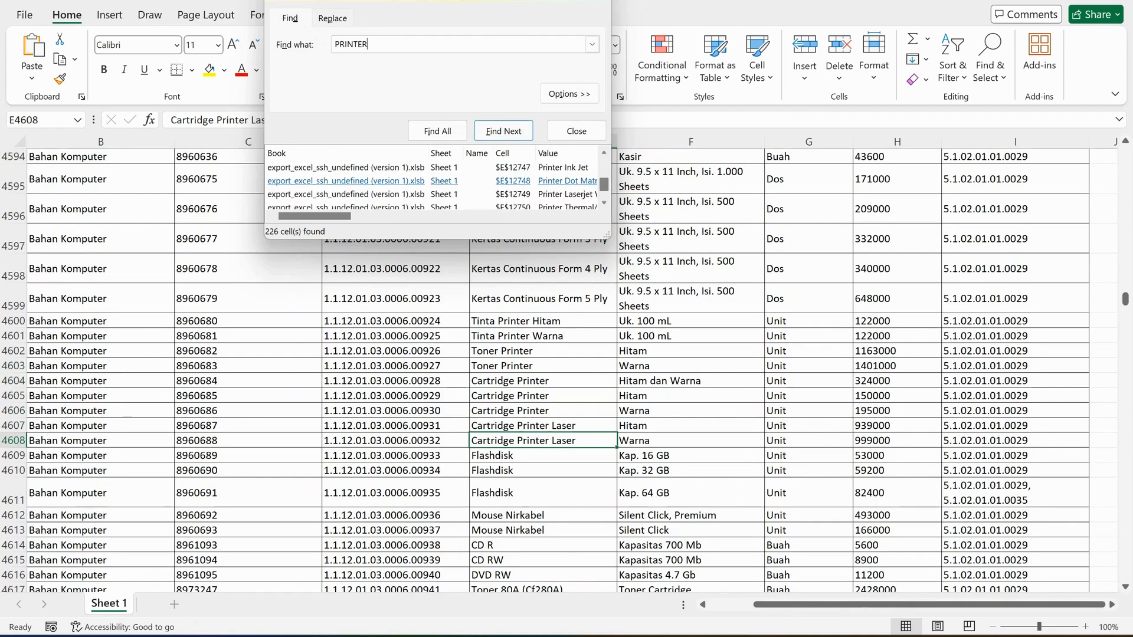
pyautogui.click(346, 195)
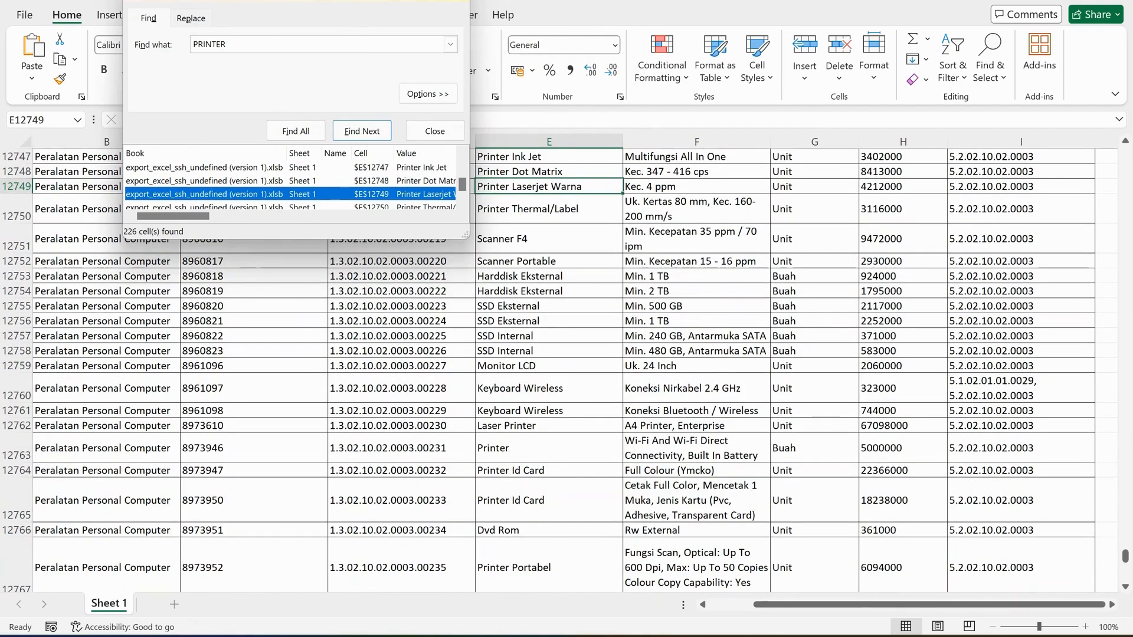
pyautogui.scroll(-2, 785, 372)
pyautogui.scroll(-1, 785, 371)
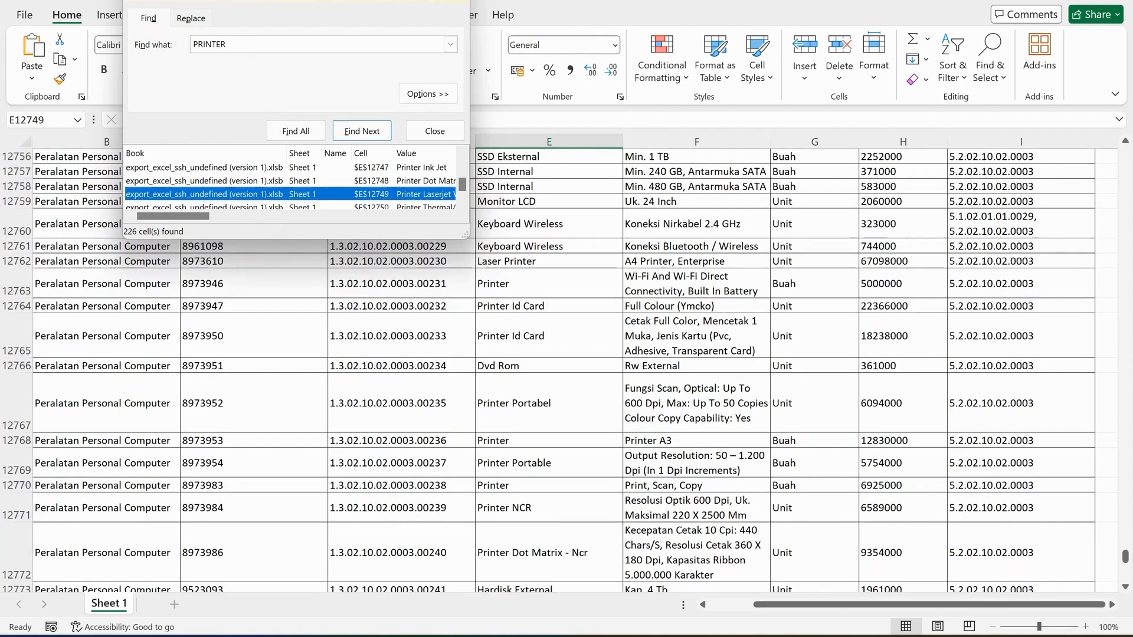
pyautogui.scroll(-3, 785, 372)
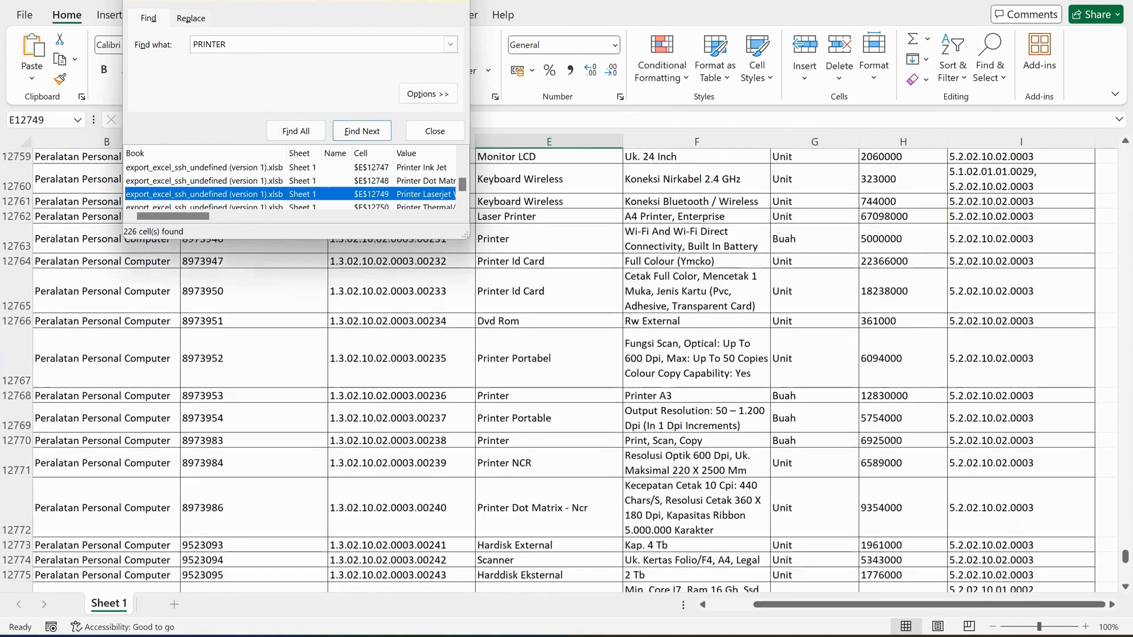
pyautogui.scroll(-1, 785, 372)
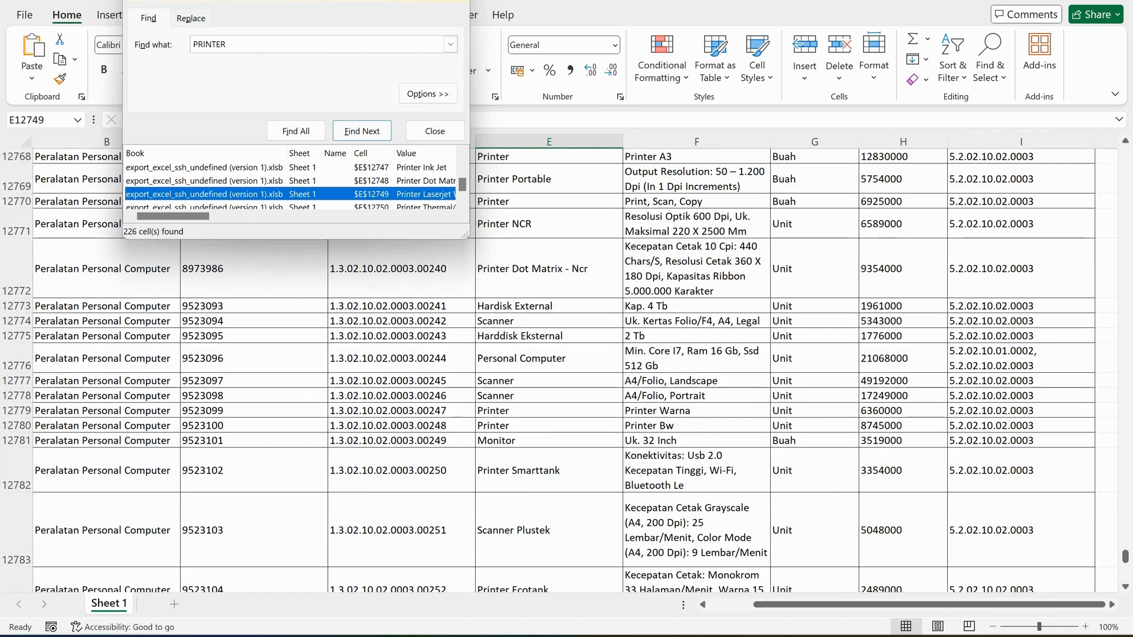
pyautogui.click(697, 411)
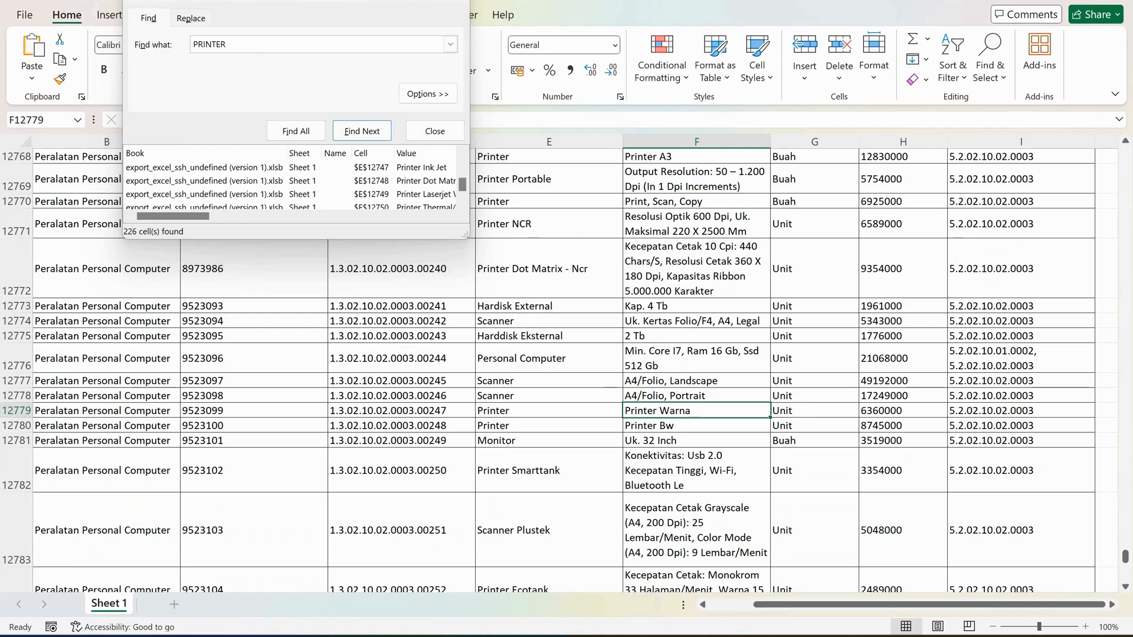
pyautogui.click(1021, 410)
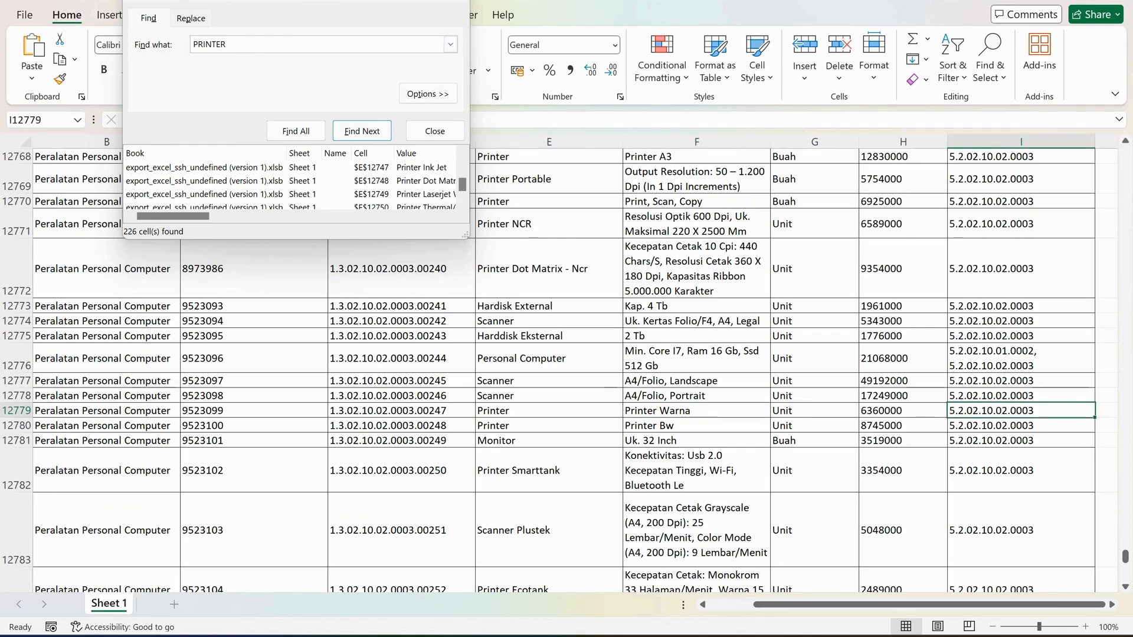
# Copy the account code from I12779 of the Excel price list and paste it over the description in G4 of KURIKULUM.
pyautogui.moveTo(329, 1); pyautogui.dragTo(605, 60)
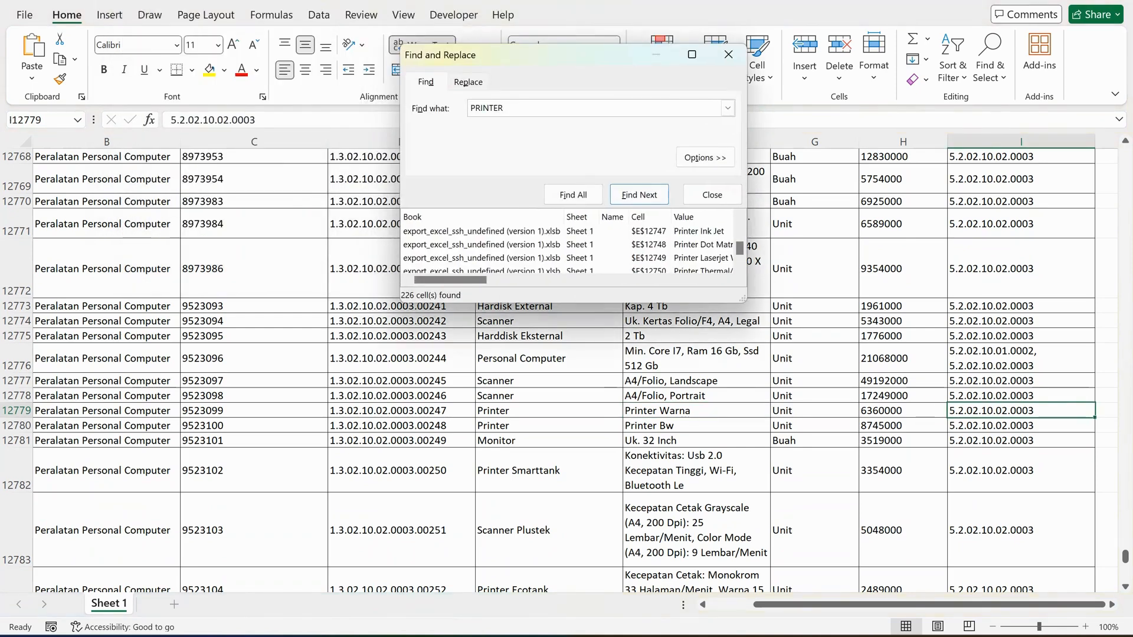
pyautogui.moveTo(257, 120); pyautogui.dragTo(170, 120)
pyautogui.hotkey('ctrl', 'c')
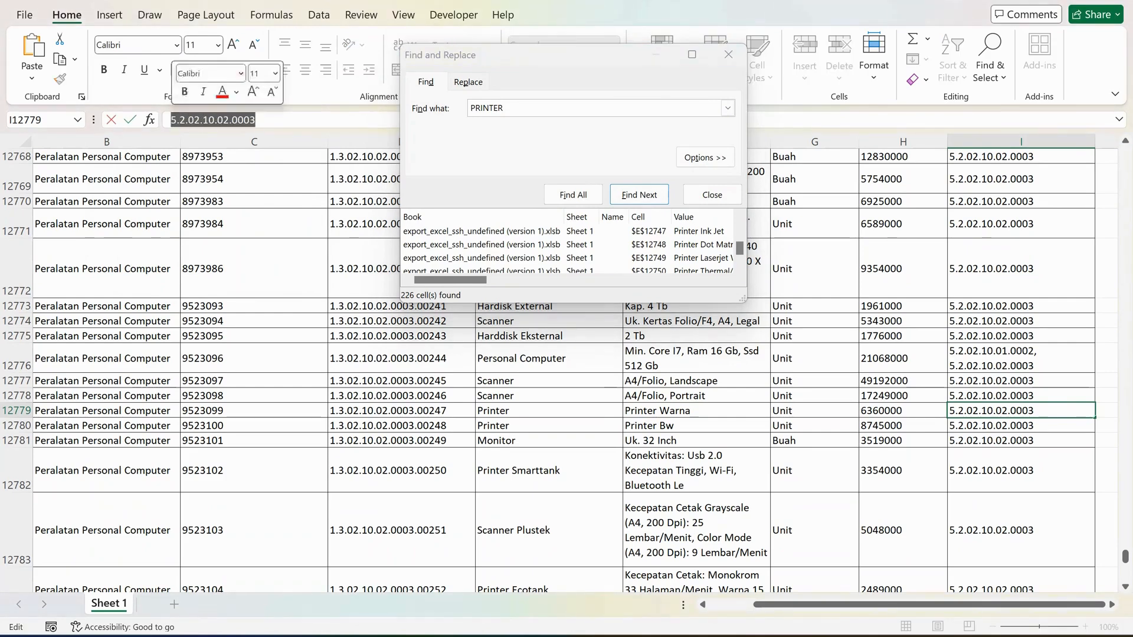
pyautogui.hotkey('alt', 'Tab')
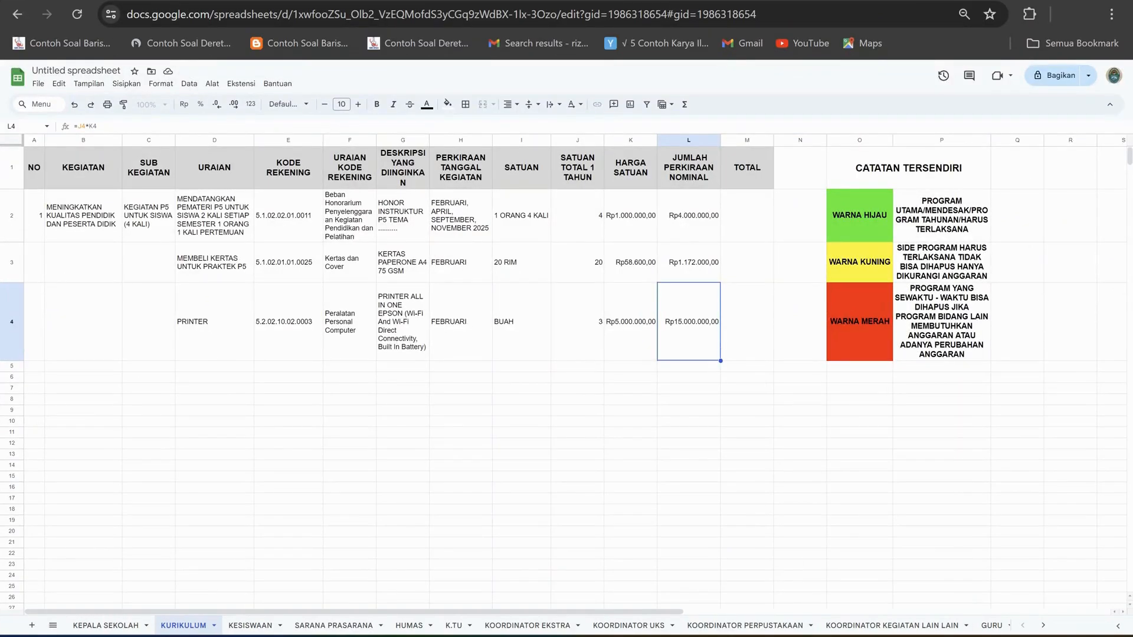
pyautogui.click(402, 322)
pyautogui.moveTo(346, 126); pyautogui.dragTo(73, 126)
pyautogui.hotkey('ctrl', 'v')
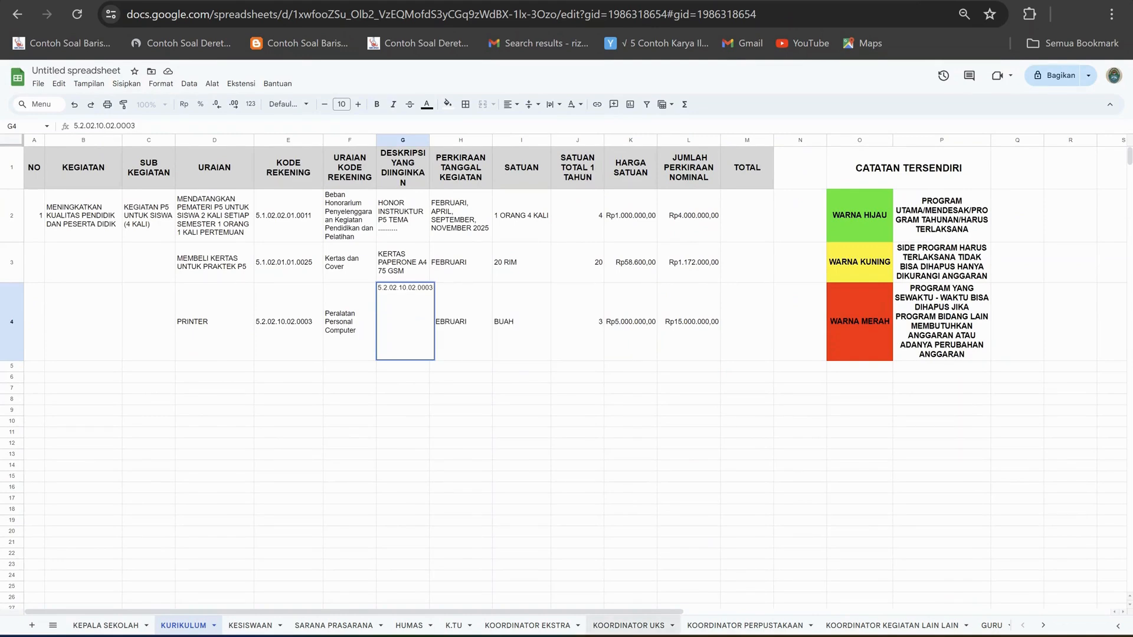
# Copy the description Printer Warna from F12779 of the Excel price list and put it in G4 of the KURIKULUM sheet.
pyautogui.hotkey('alt', 'Tab')
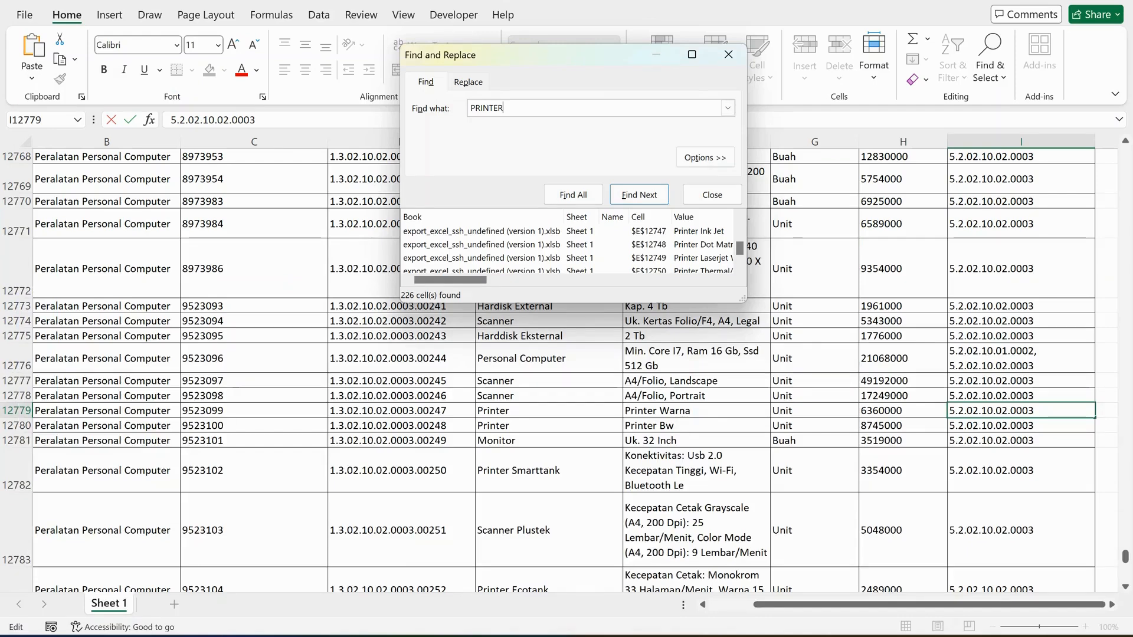
pyautogui.click(696, 411)
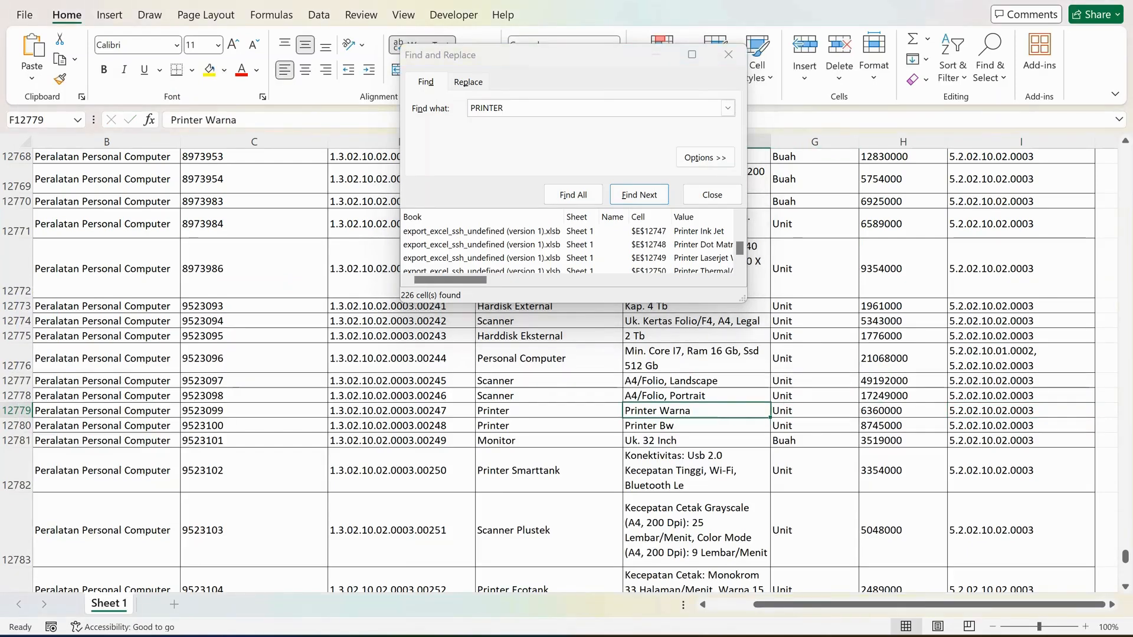
pyautogui.moveTo(238, 121); pyautogui.dragTo(170, 120)
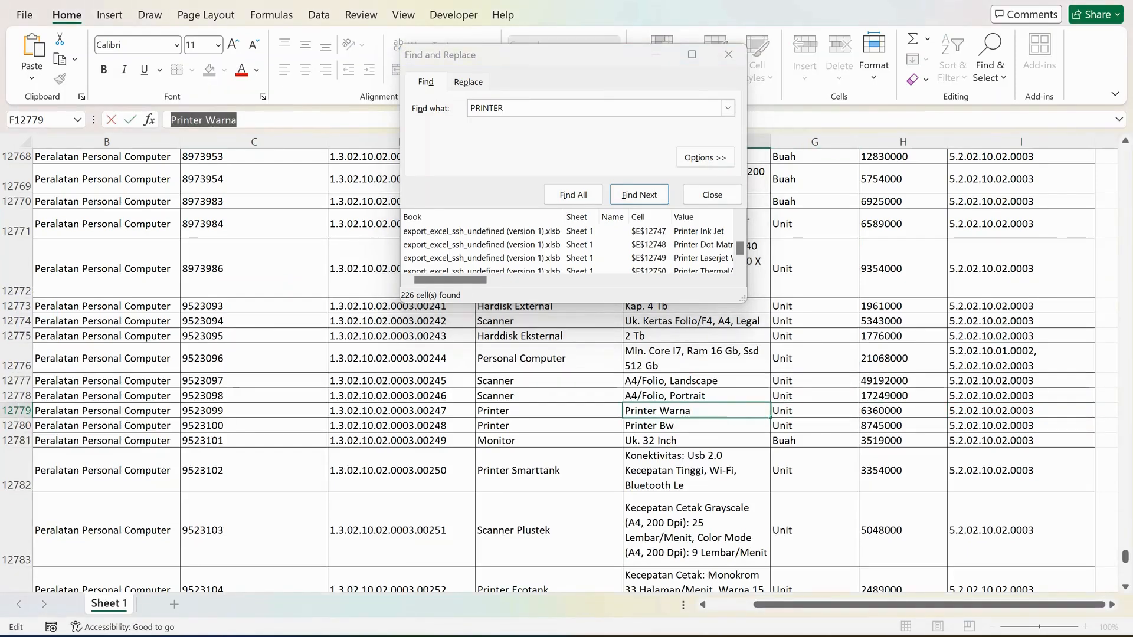
pyautogui.hotkey('alt', 'Tab')
pyautogui.click(350, 321)
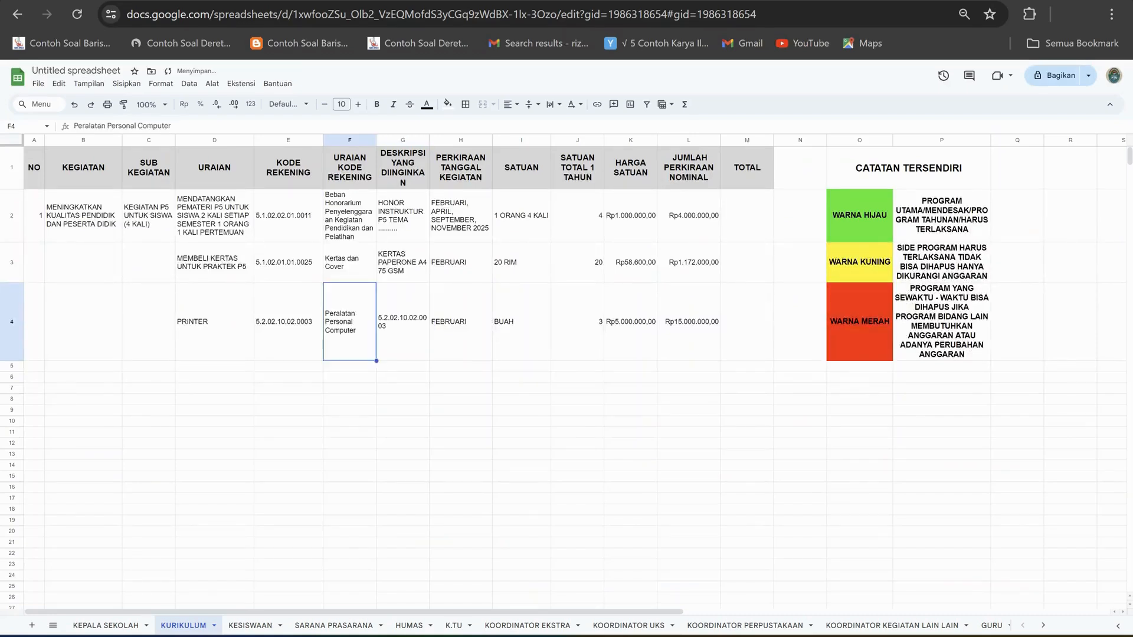
pyautogui.click(402, 322)
pyautogui.moveTo(139, 126); pyautogui.dragTo(72, 126)
pyautogui.write('Printer Warna')
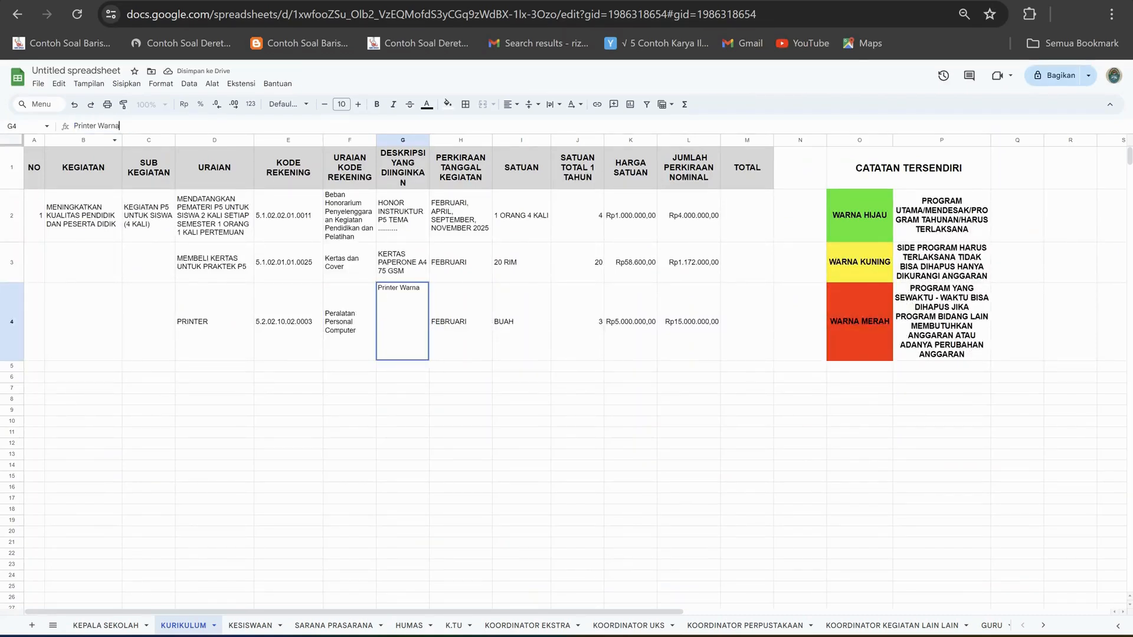
pyautogui.click(402, 421)
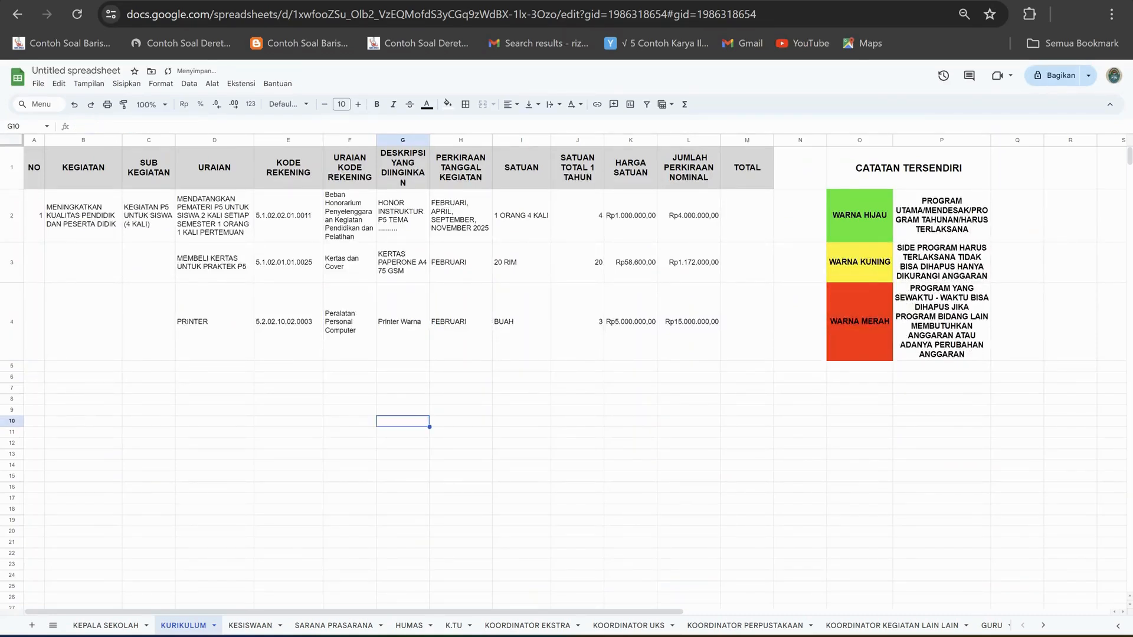
# Set the printer's unit price in K4 to 6360000 from the Excel price list, and check its amount in L4 and quantity in J4.
pyautogui.hotkey('alt', 'Tab')
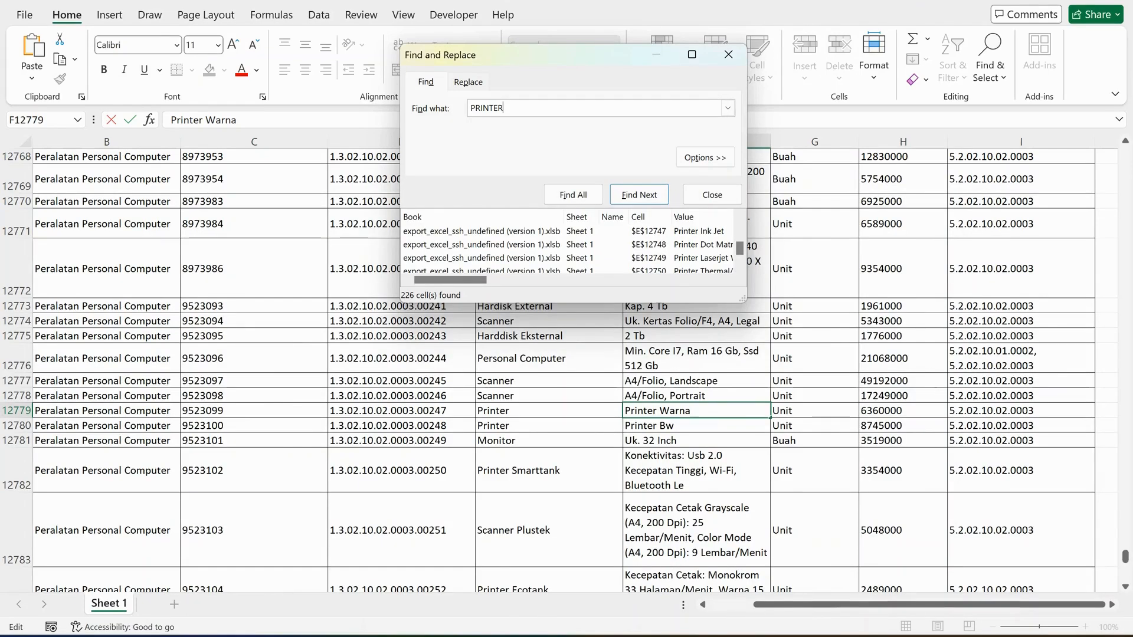
pyautogui.hotkey('alt', 'Tab')
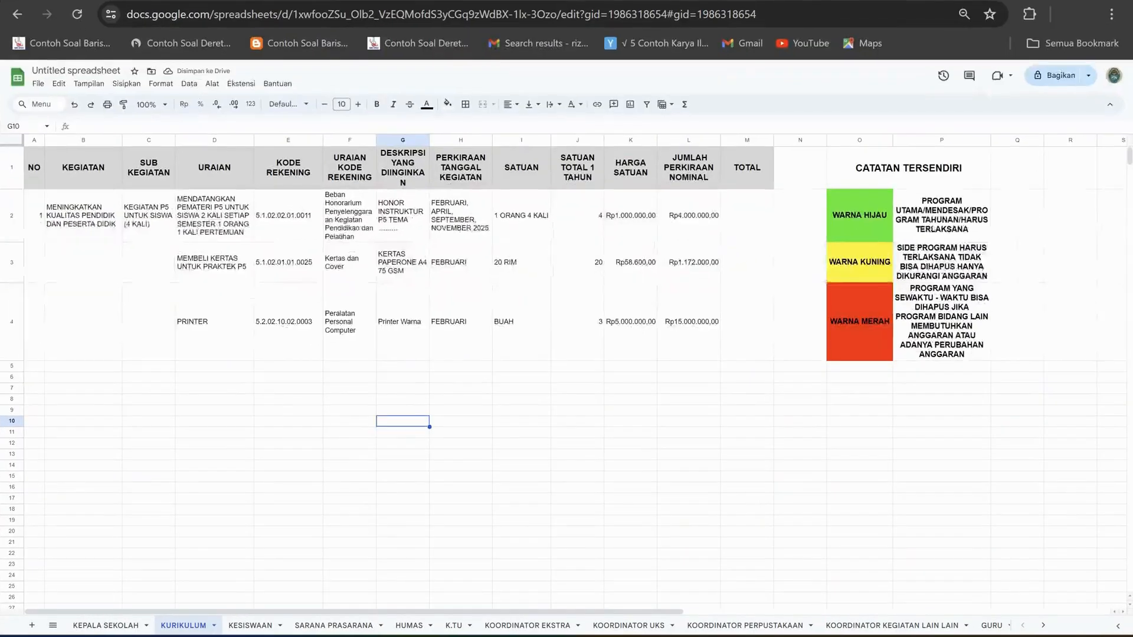
pyautogui.write('63')
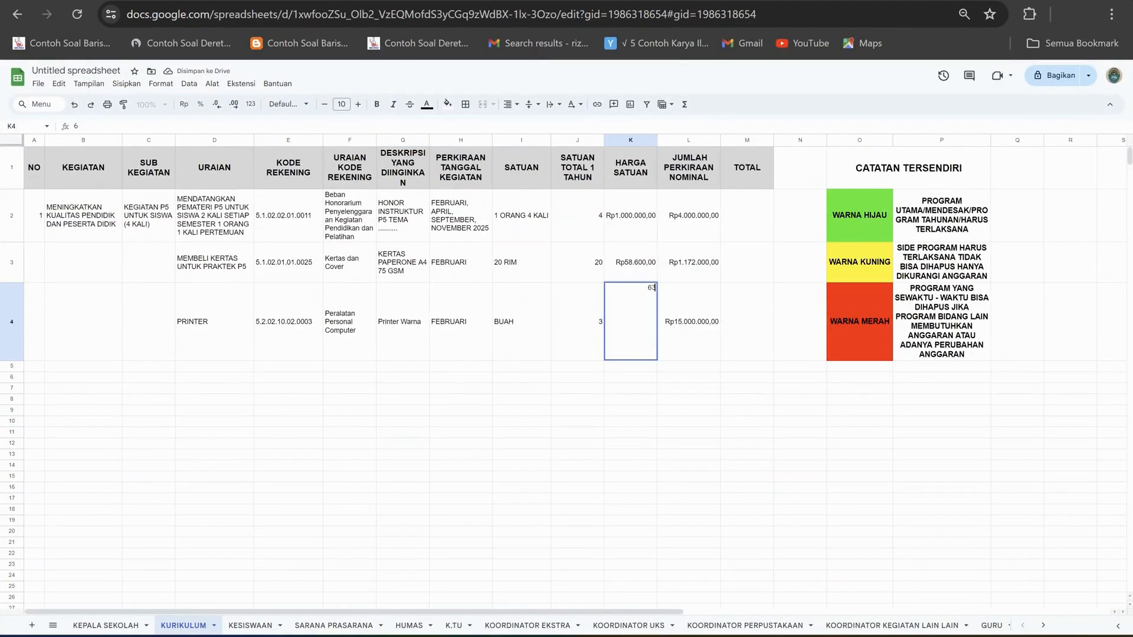
pyautogui.write('600000')
pyautogui.click(631, 388)
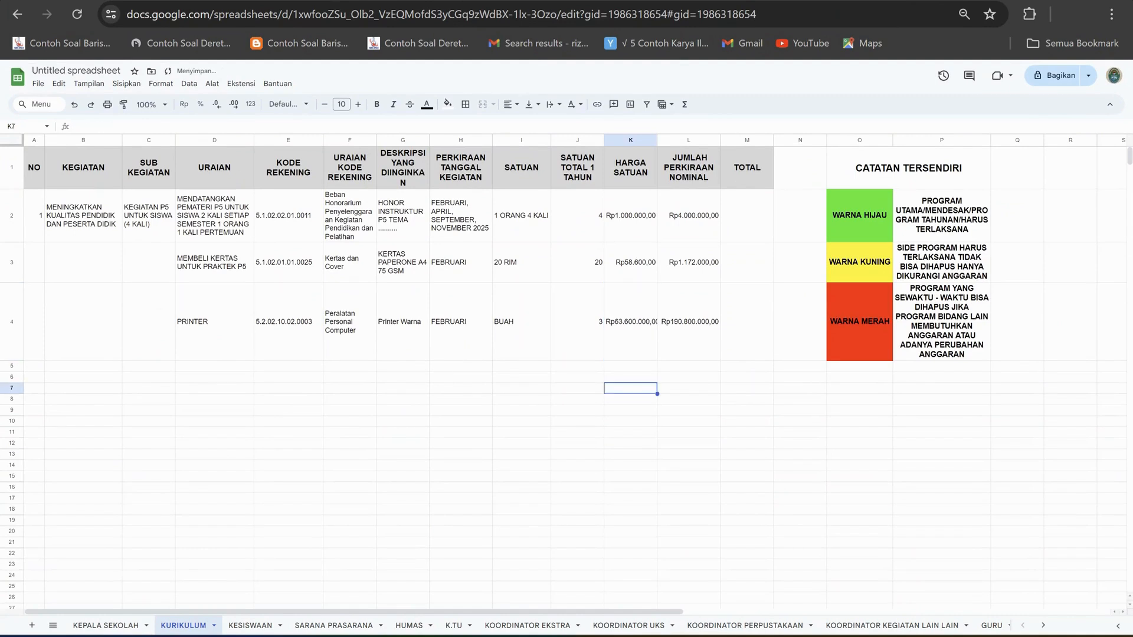
pyautogui.click(631, 322)
pyautogui.click(113, 126)
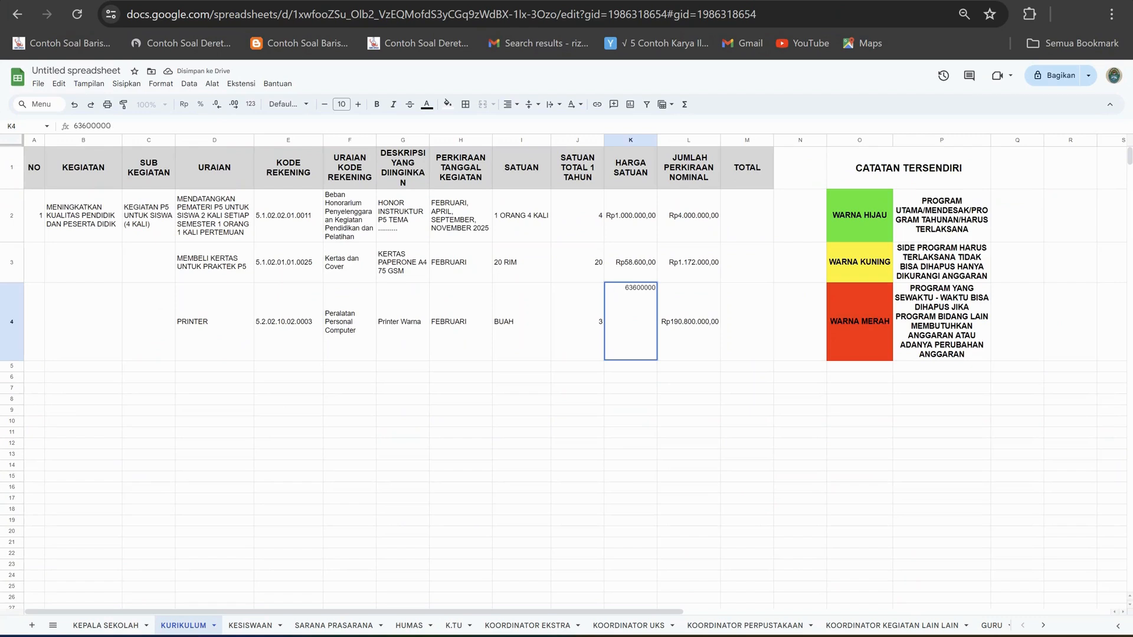
pyautogui.click(577, 455)
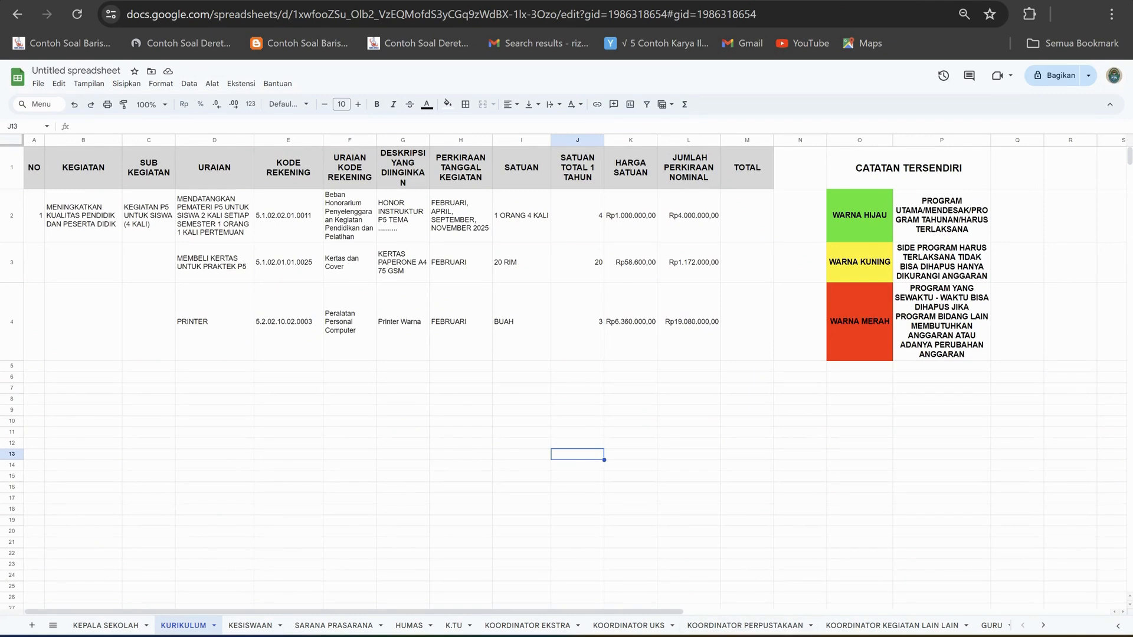
pyautogui.click(689, 322)
pyautogui.click(577, 321)
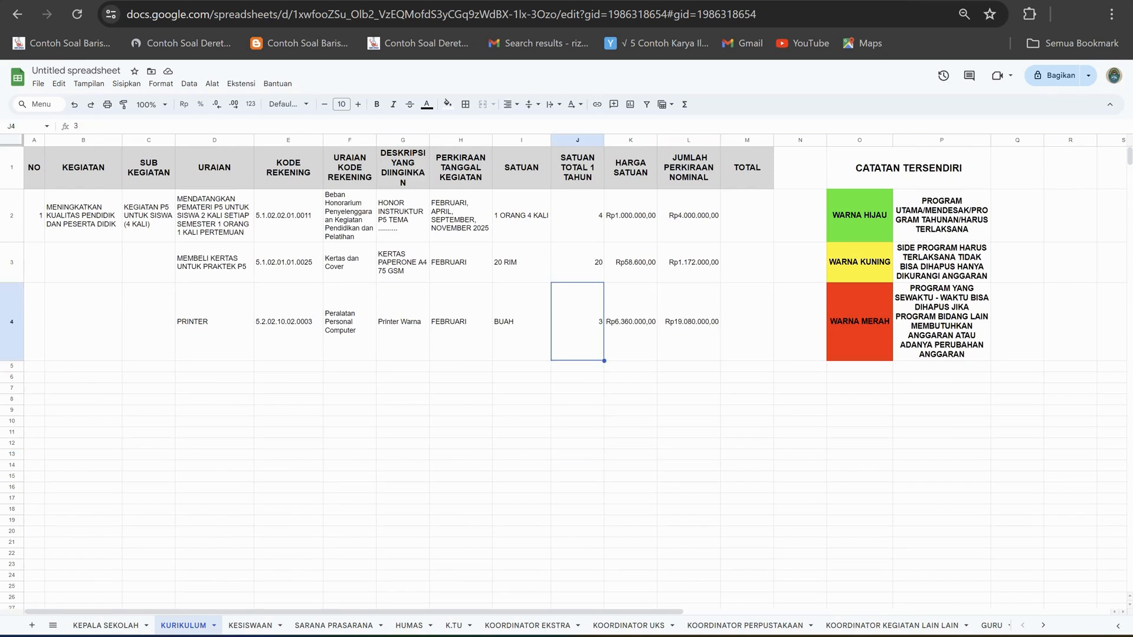
# Review the item descriptions in D2 to D4 and the printer's amount in L4 and quantity in J4.
pyautogui.click(689, 322)
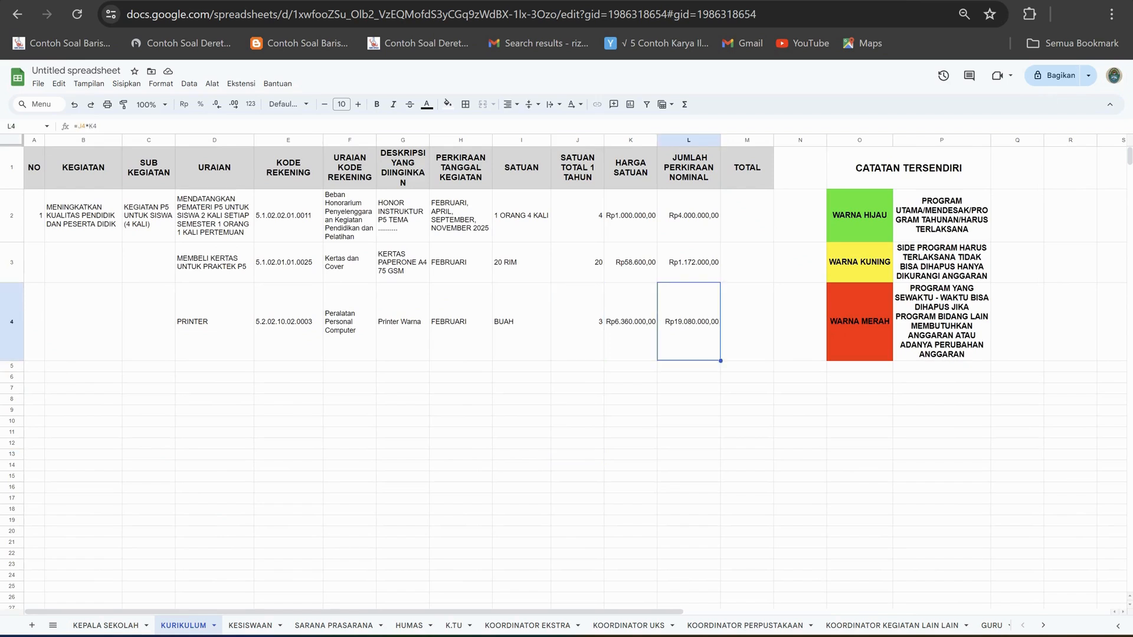
pyautogui.click(214, 216)
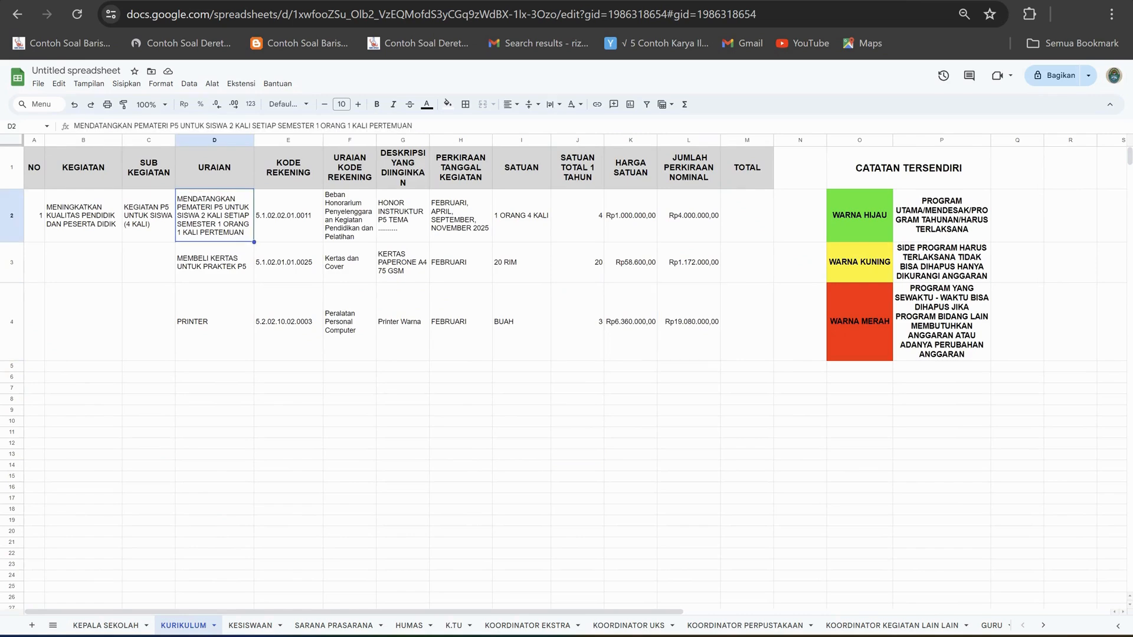
pyautogui.click(215, 262)
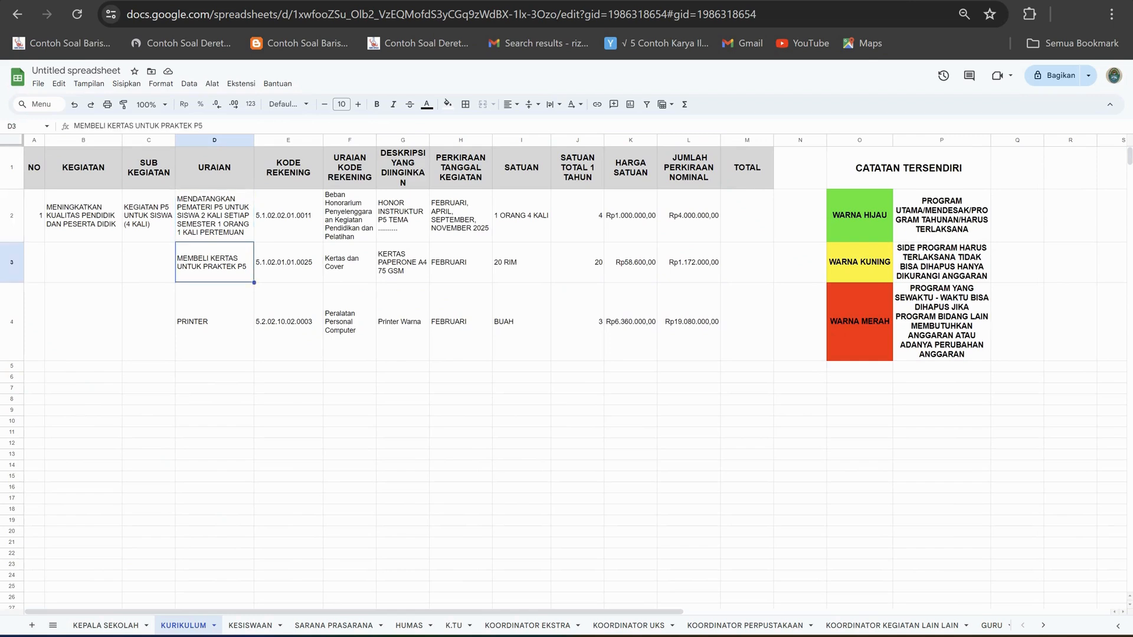
pyautogui.click(214, 322)
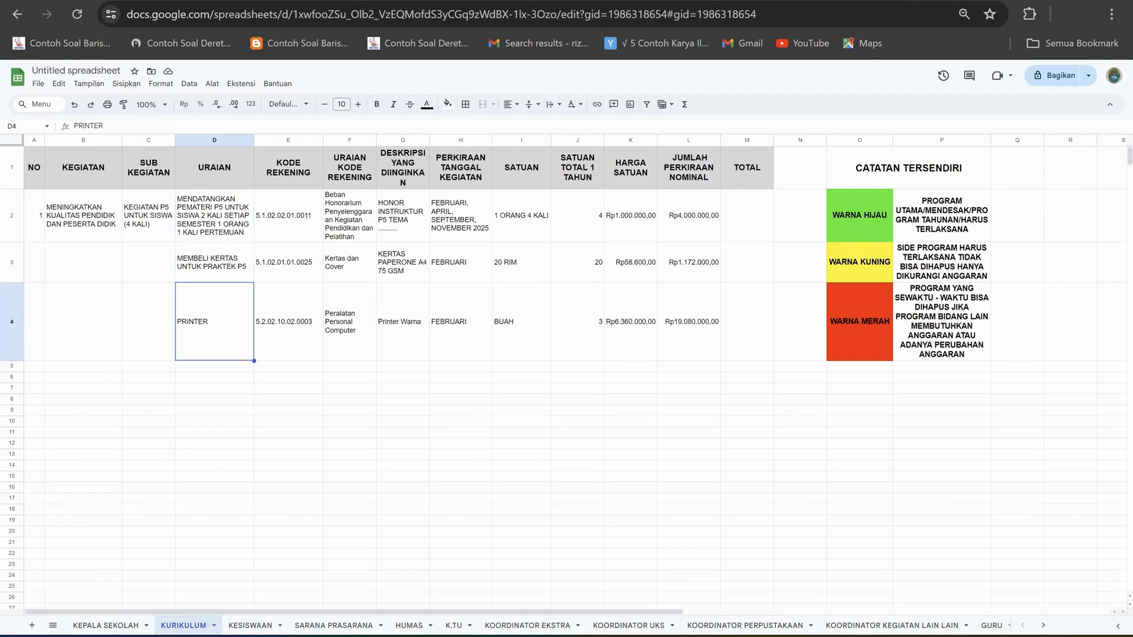
pyautogui.click(689, 321)
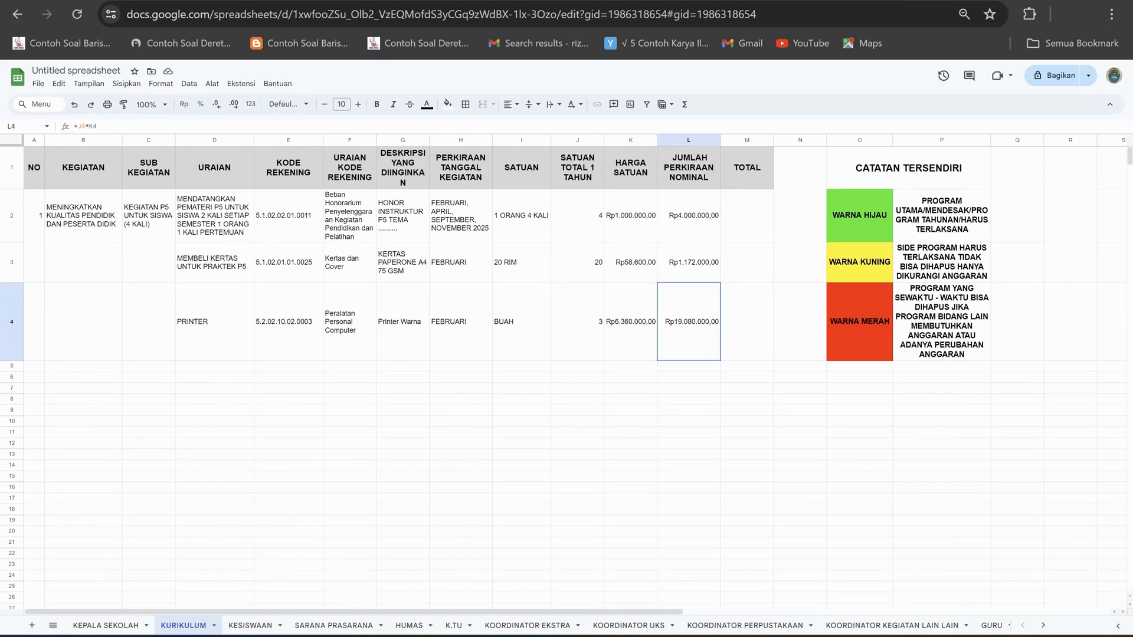
pyautogui.press('Left')
pyautogui.press('Left')
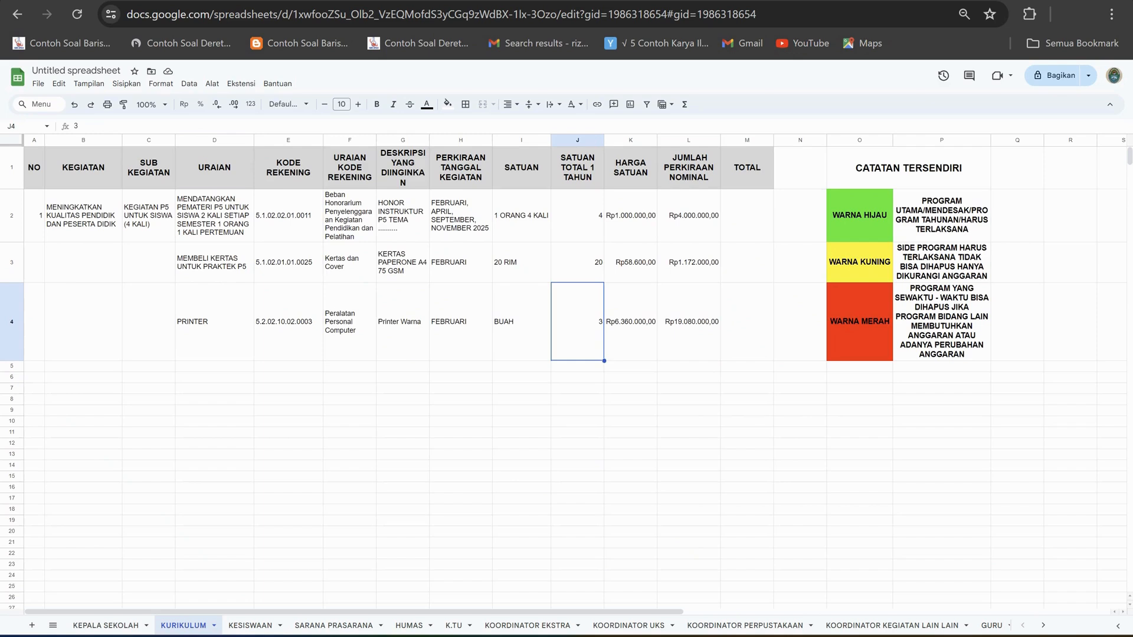
# Enter NASI KOTAK as a new item description in D5 of the KURIKULUM sheet.
pyautogui.click(214, 367)
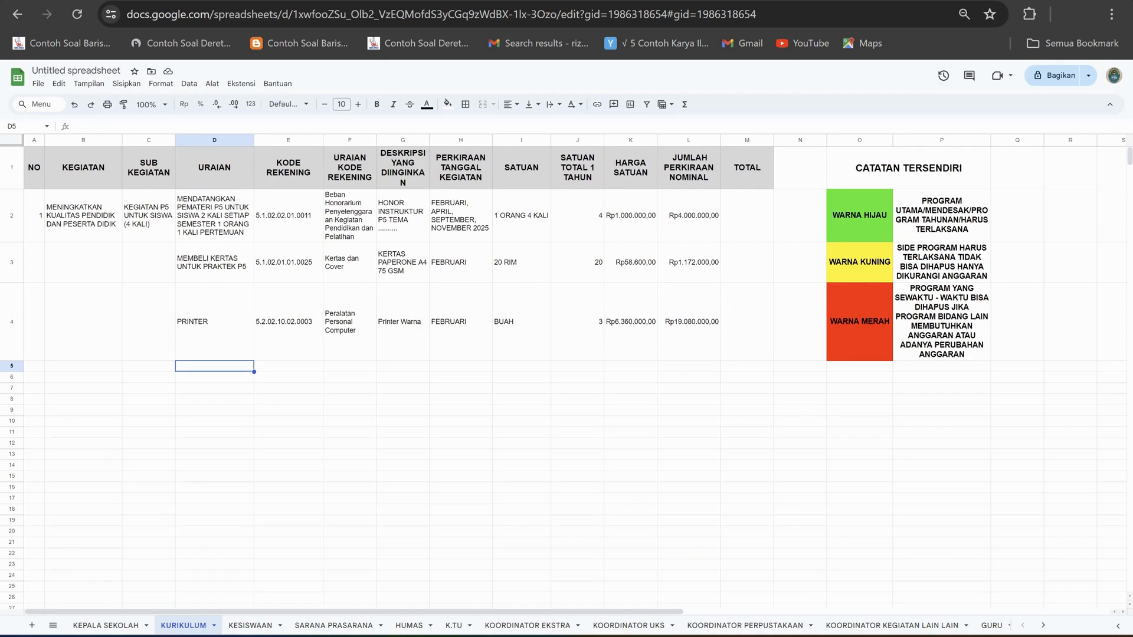
pyautogui.write('NASI KOTAK')
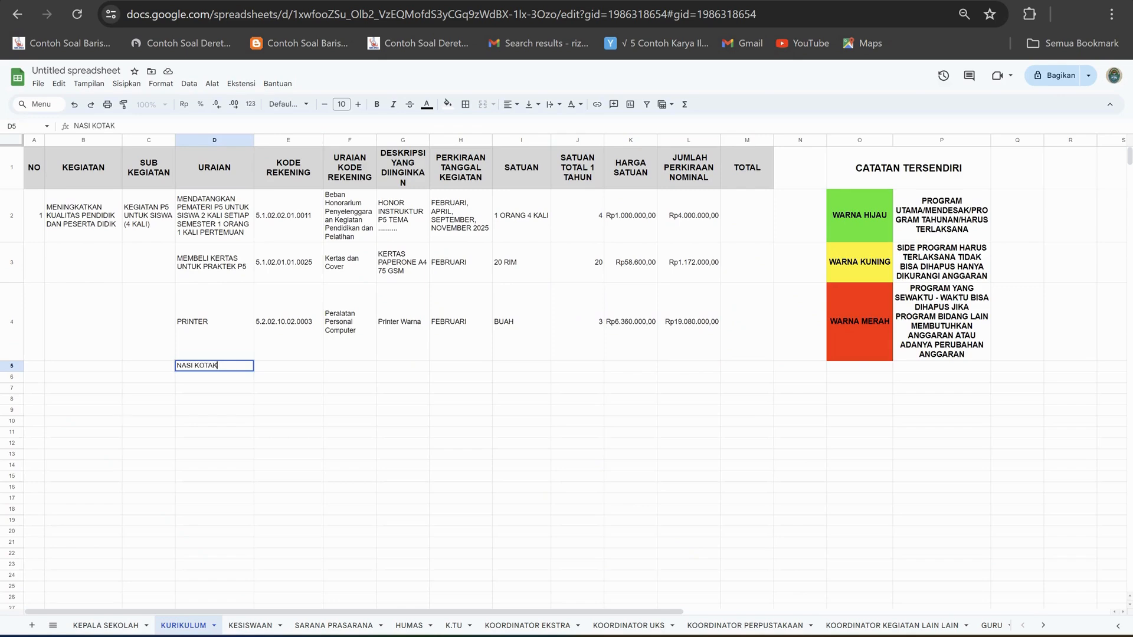
pyautogui.press('Tab')
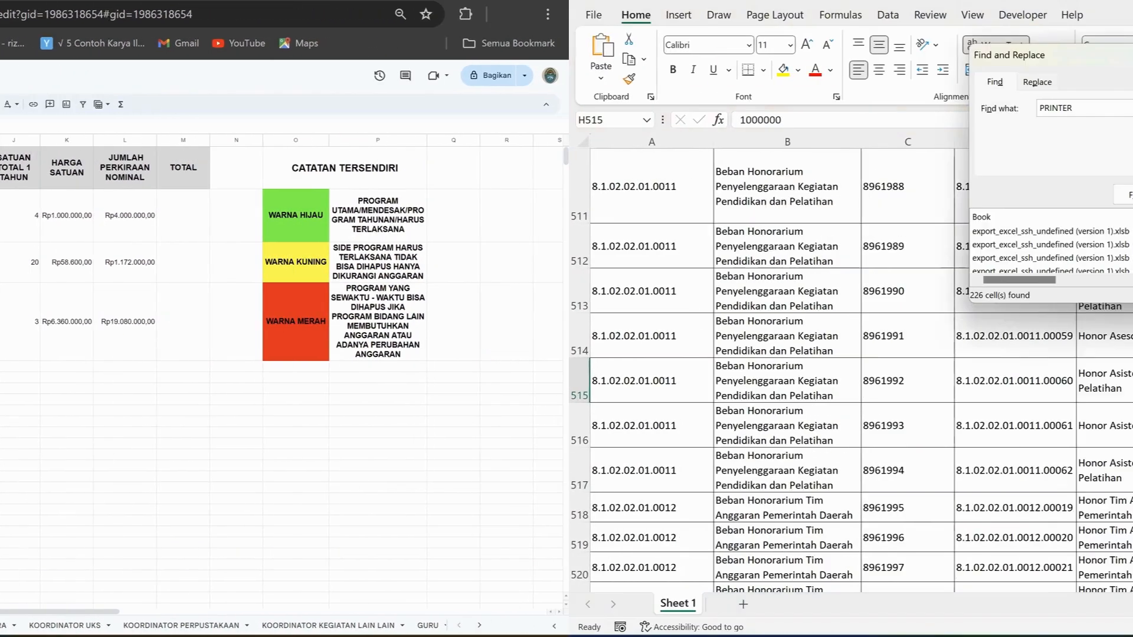
# Search the Excel price list for NASI KOTAK and look through the entries around row 296.
pyautogui.write('NASI ')
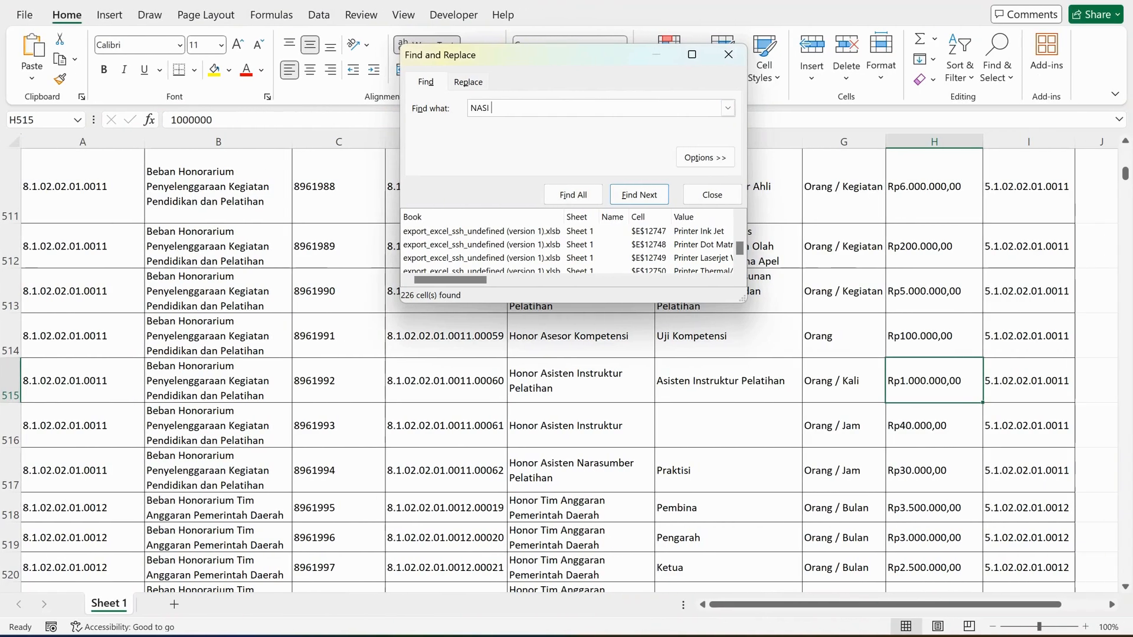
pyautogui.write('KOTAK')
pyautogui.press('Return')
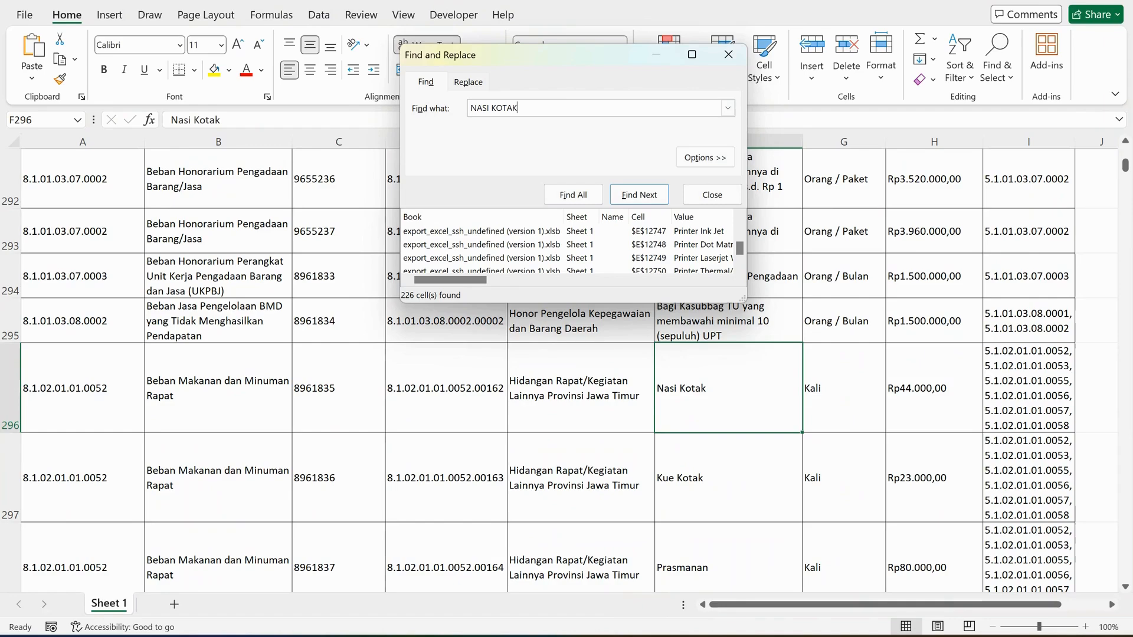
pyautogui.scroll(-2, 567, 437)
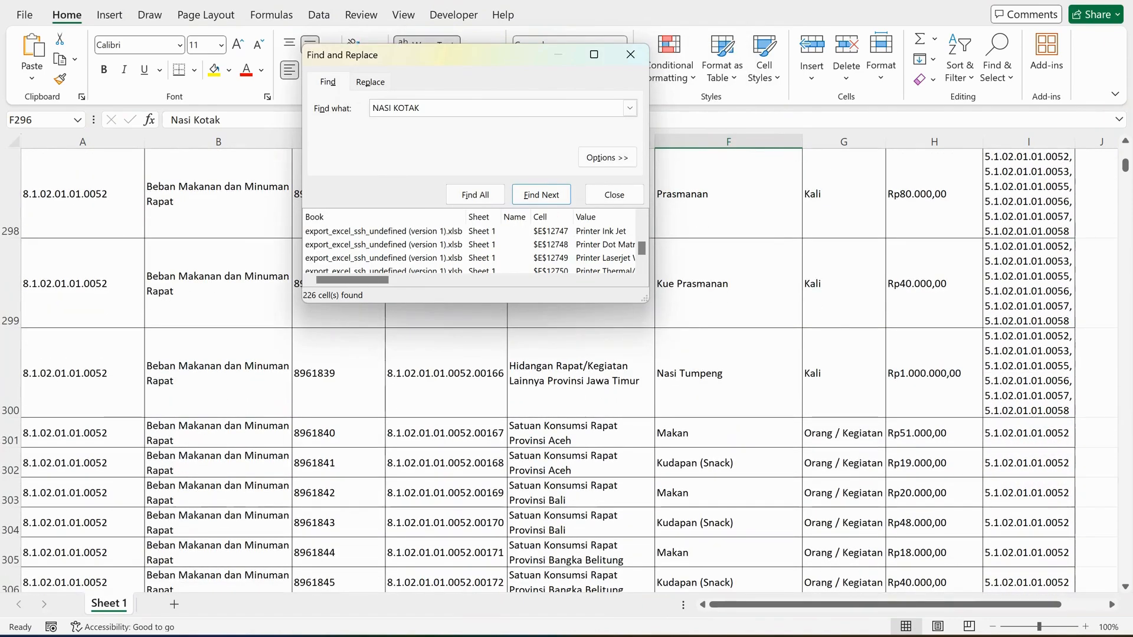
pyautogui.scroll(2, 567, 371)
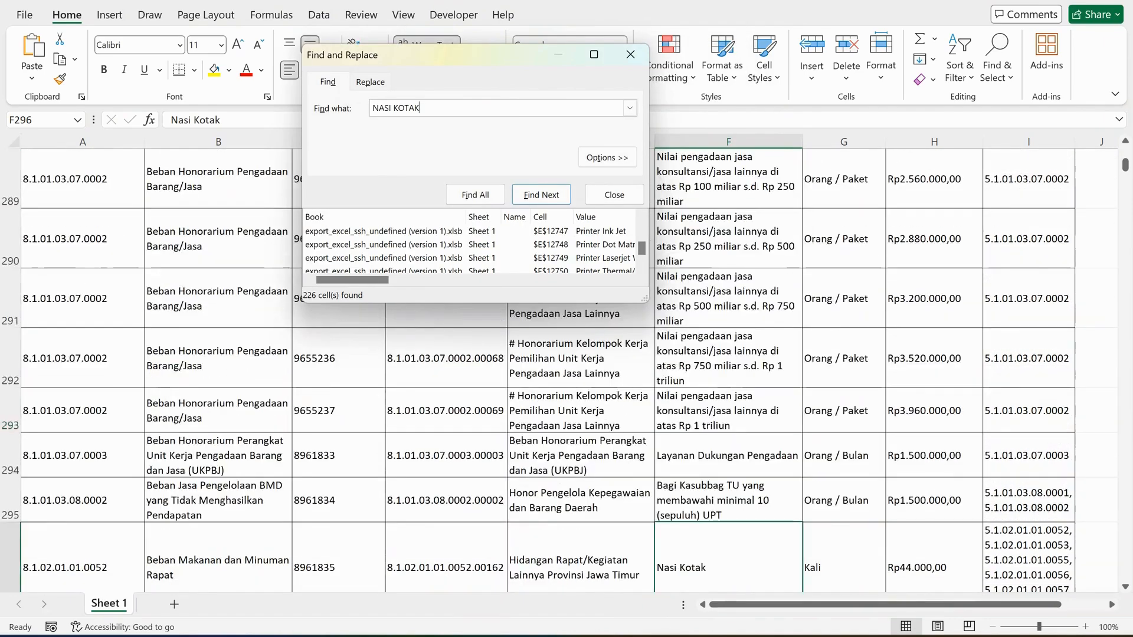
# Copy Beban Makanan dan Minuman Rapat from B297 of the Excel price list into F5 of KURIKULUM and wrap its text.
pyautogui.click(218, 478)
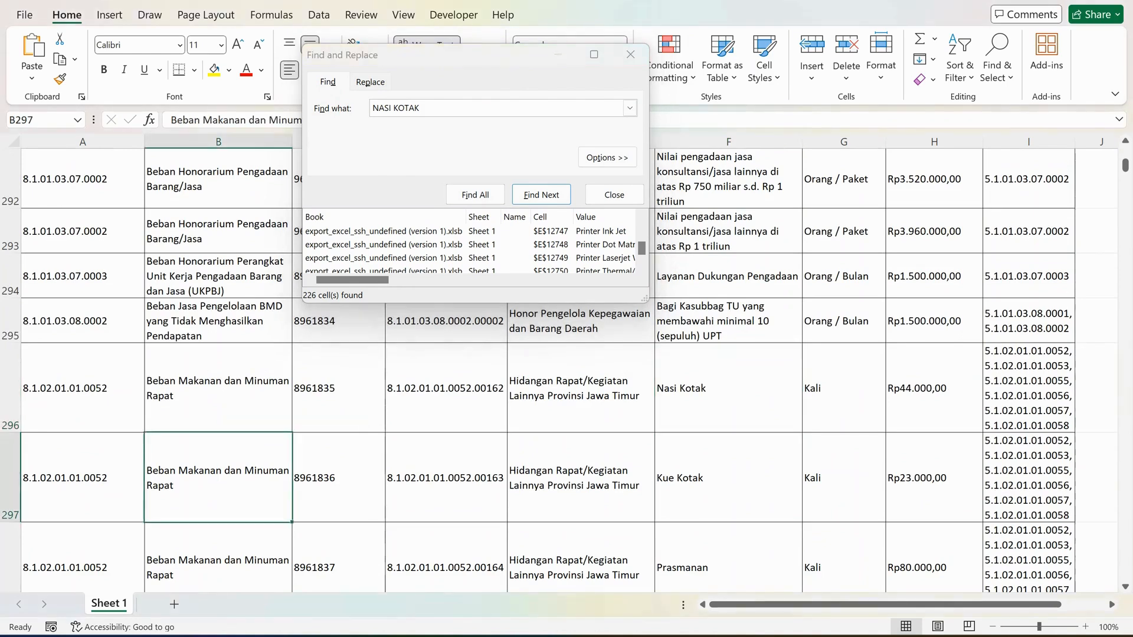
pyautogui.click(223, 120)
pyautogui.hotkey('ctrl', 'a')
pyautogui.hotkey('ctrl', 'c')
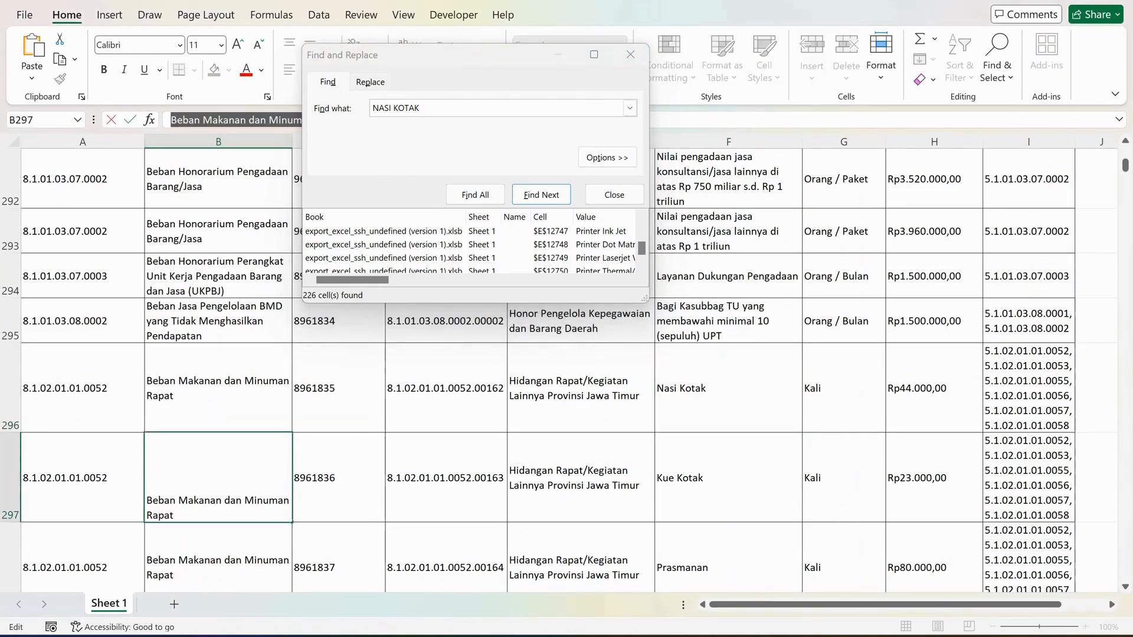
pyautogui.click(714, 635)
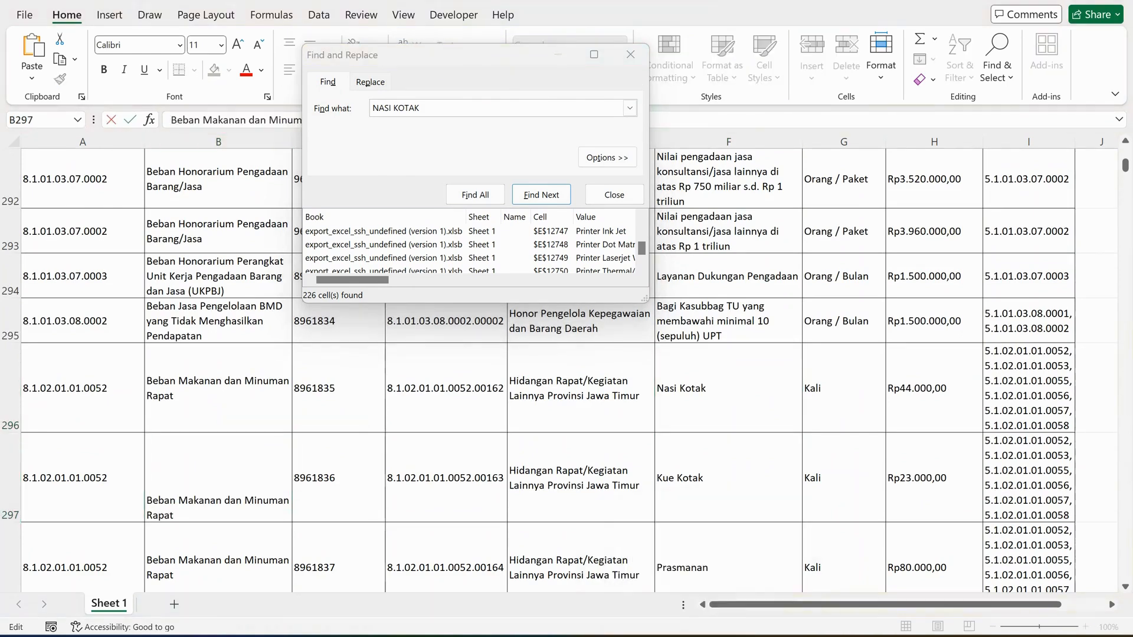
pyautogui.click(350, 367)
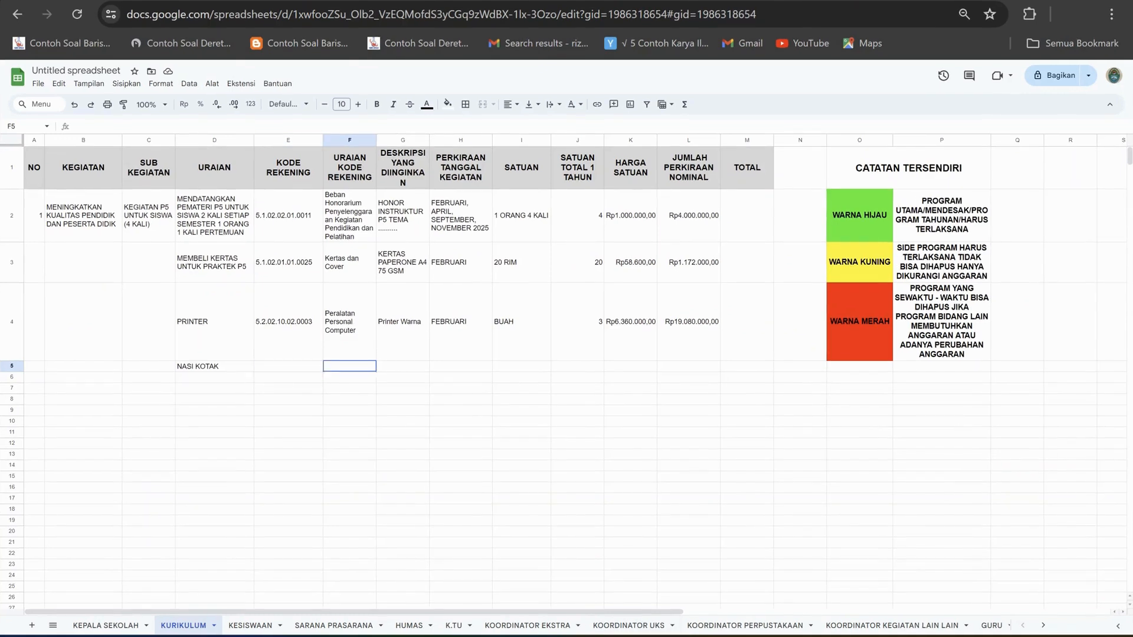
pyautogui.click(177, 127)
pyautogui.hotkey('ctrl', 'v')
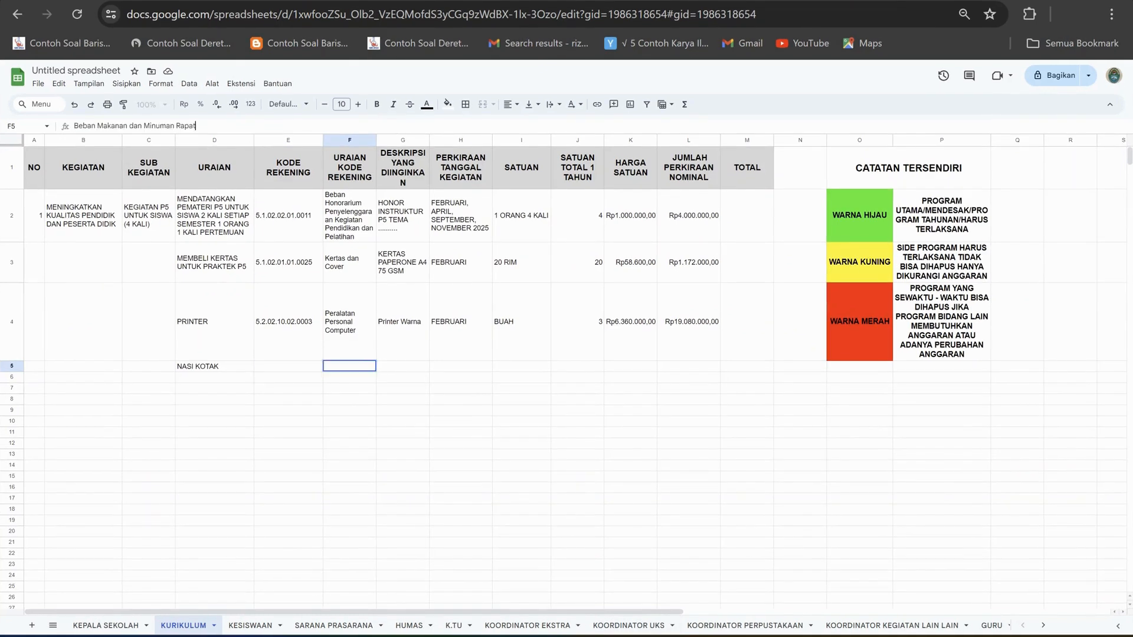
pyautogui.click(402, 410)
pyautogui.click(349, 367)
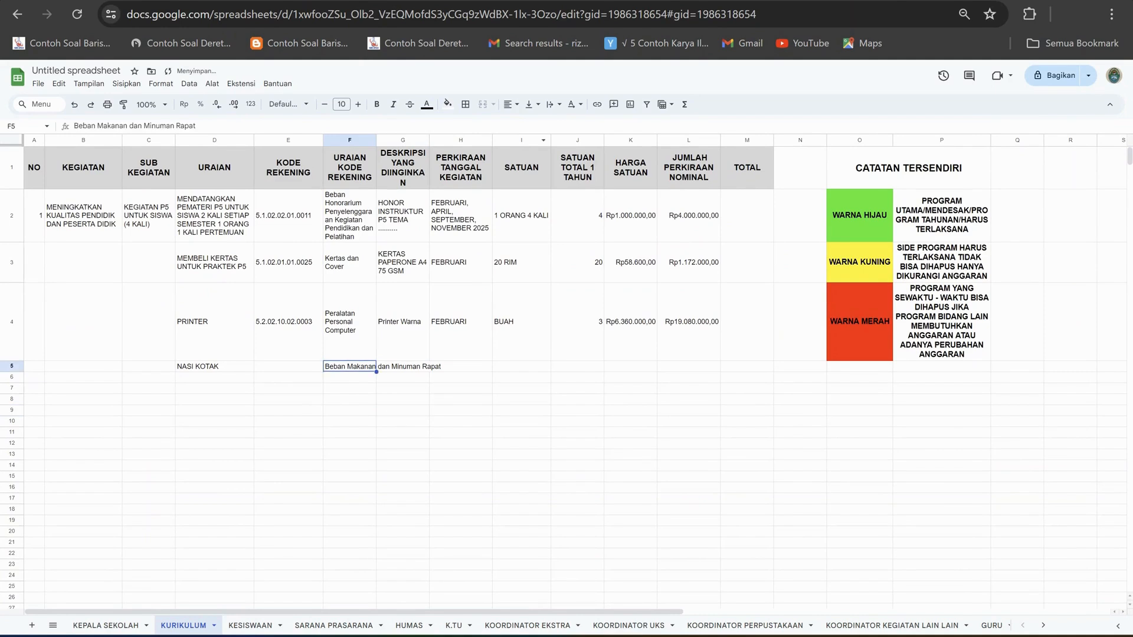
pyautogui.click(553, 104)
pyautogui.click(570, 122)
# Copy the first account code listed in I297 of the Excel price list into E5 of the KURIKULUM sheet.
pyautogui.click(288, 375)
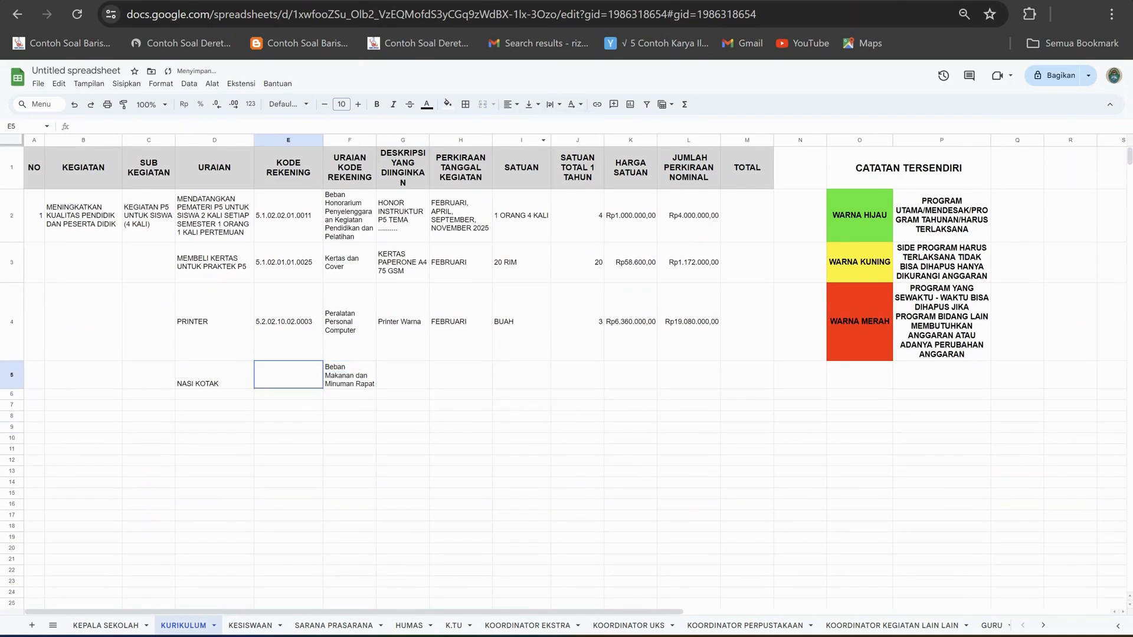
pyautogui.hotkey('alt', 'Tab')
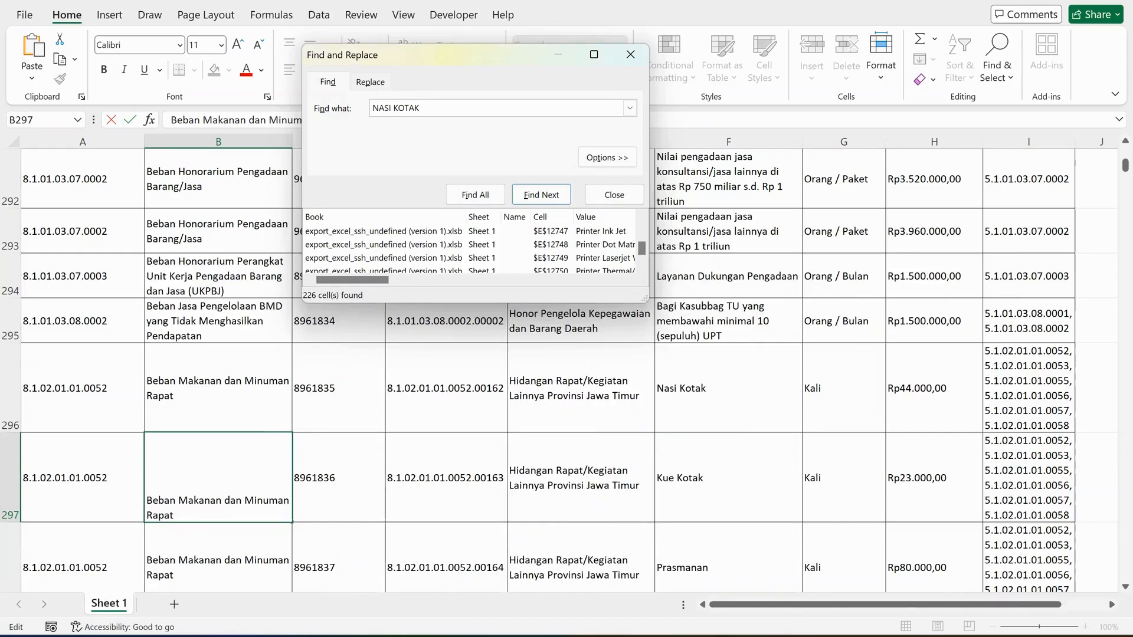
pyautogui.click(1029, 478)
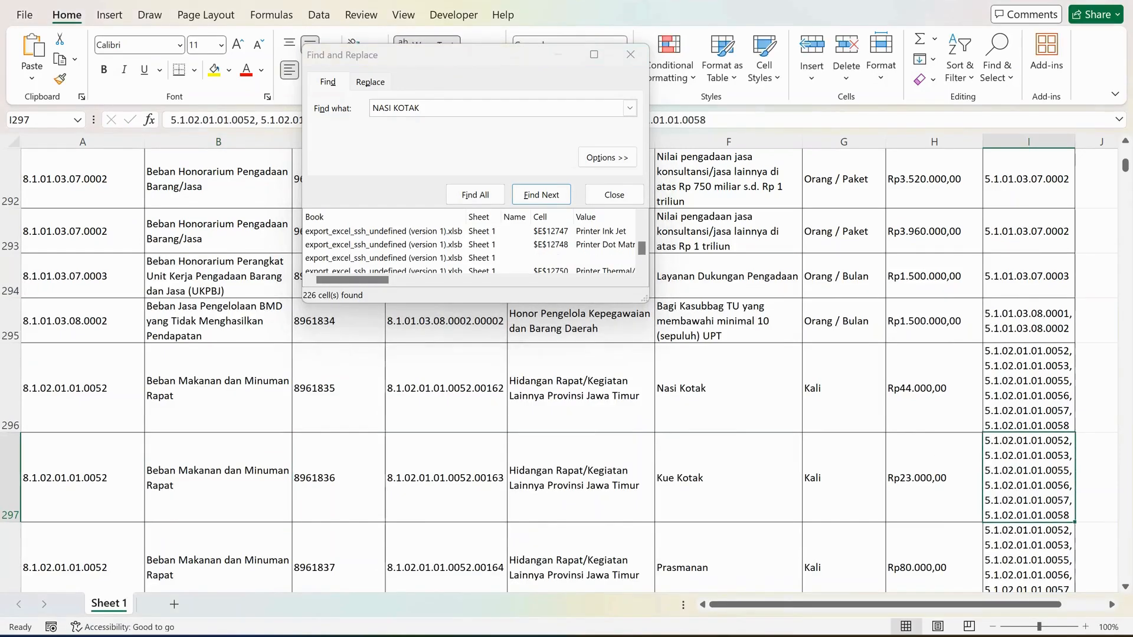
pyautogui.moveTo(256, 119); pyautogui.dragTo(170, 120)
pyautogui.hotkey('ctrl', 'c')
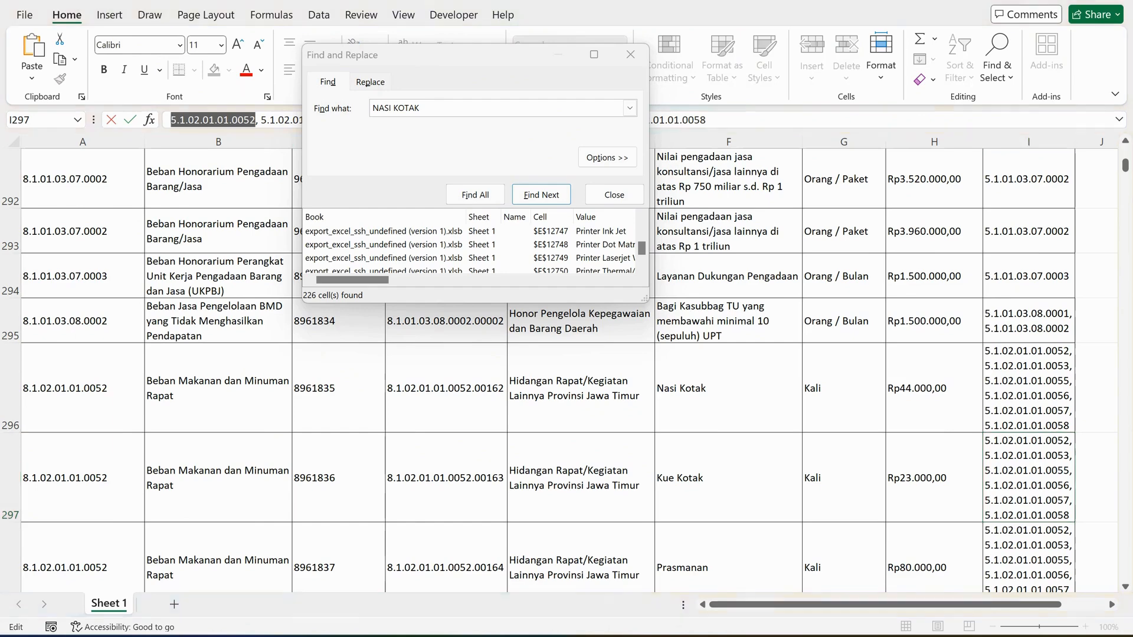
pyautogui.hotkey('alt', 'Tab')
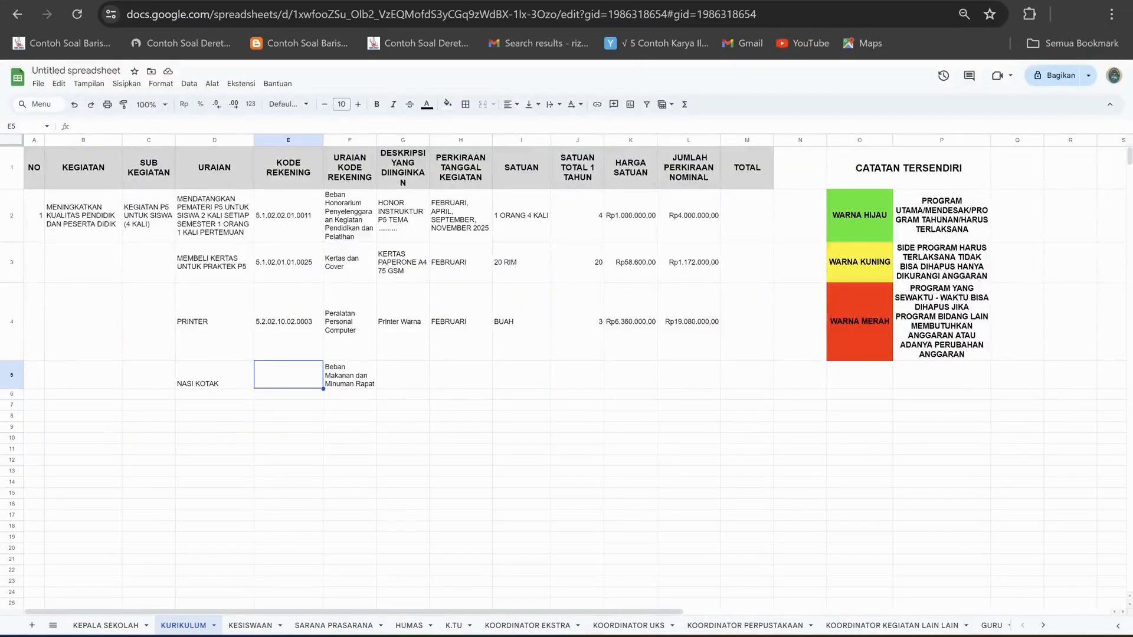
pyautogui.hotkey('ctrl', 'v')
pyautogui.press('Tab')
pyautogui.press('Tab')
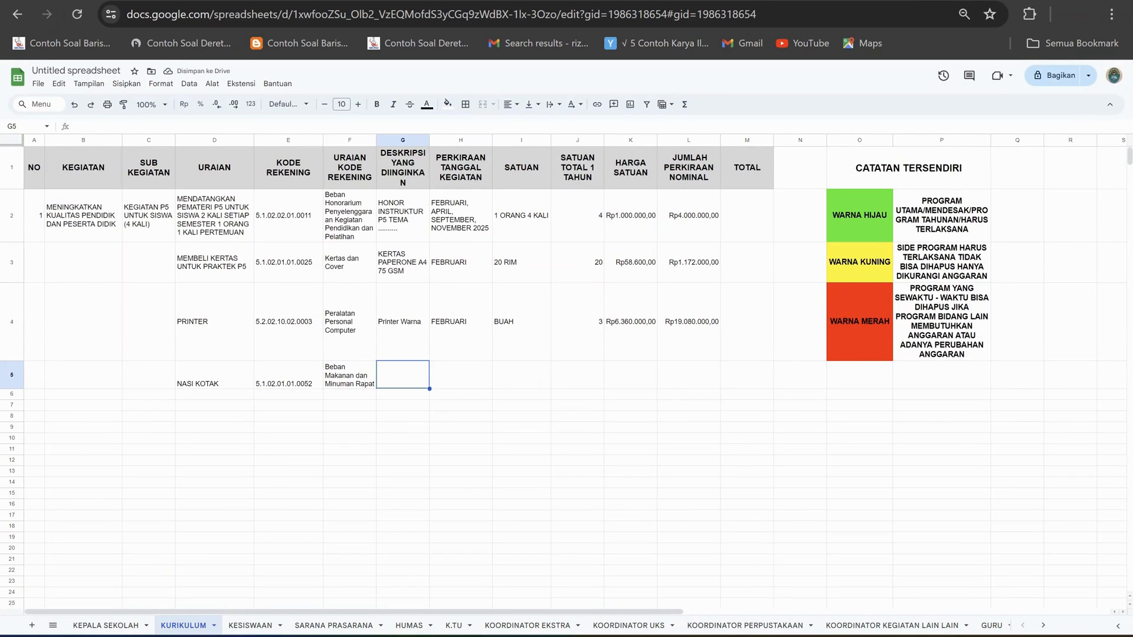
# Enter NASI KOTAK KEGIATAN P5 as the desired description in G5, and wrap and vertically centre the text.
pyautogui.write('NASI KOTAK')
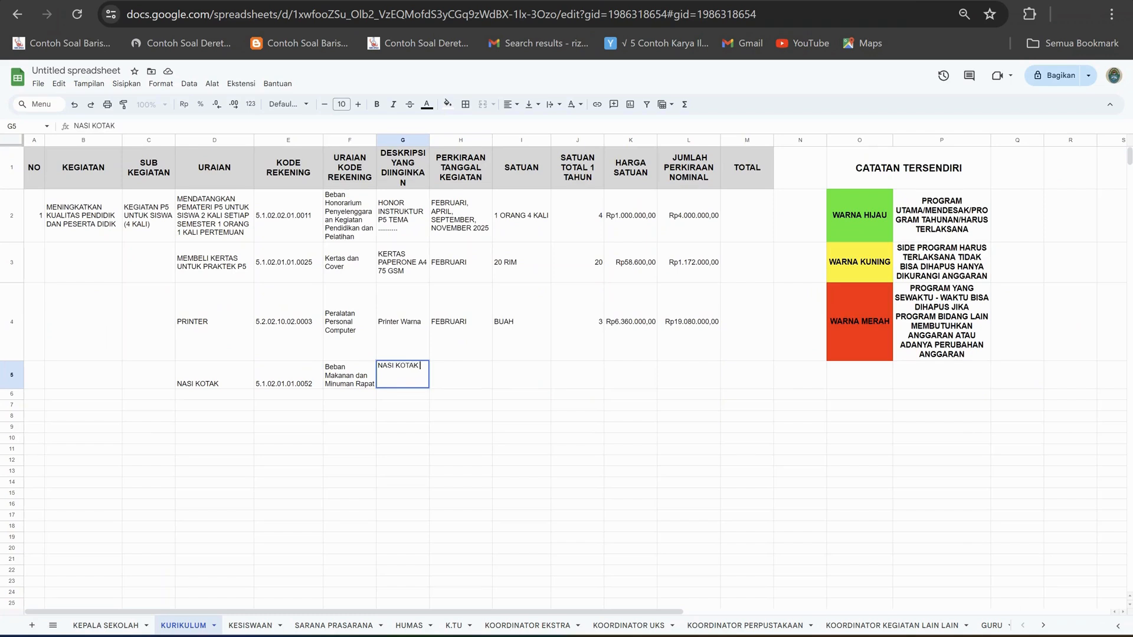
pyautogui.write(' KEGIATAN')
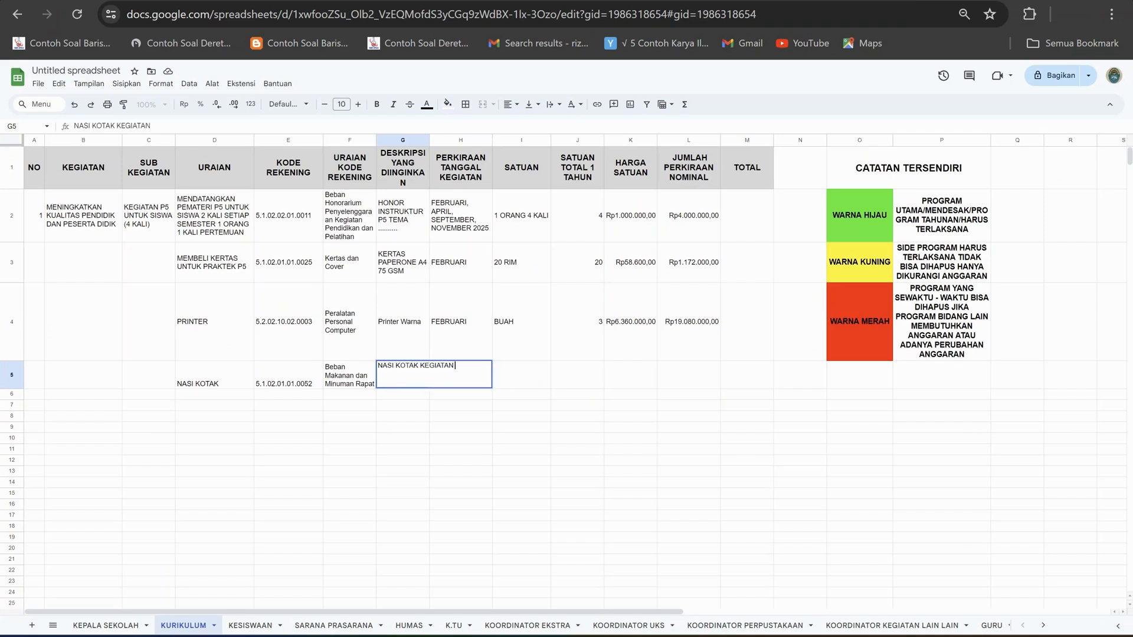
pyautogui.write(' PG')
pyautogui.press('BackSpace')
pyautogui.write('5')
pyautogui.moveTo(460, 428); pyautogui.dragTo(461, 438)
pyautogui.click(403, 376)
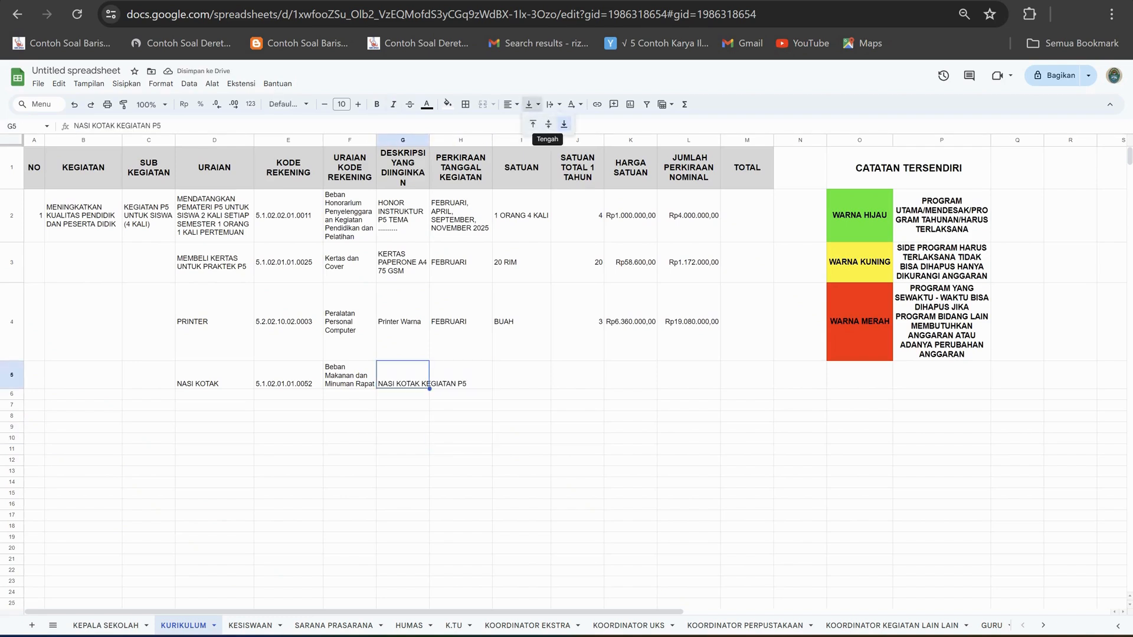
pyautogui.click(569, 123)
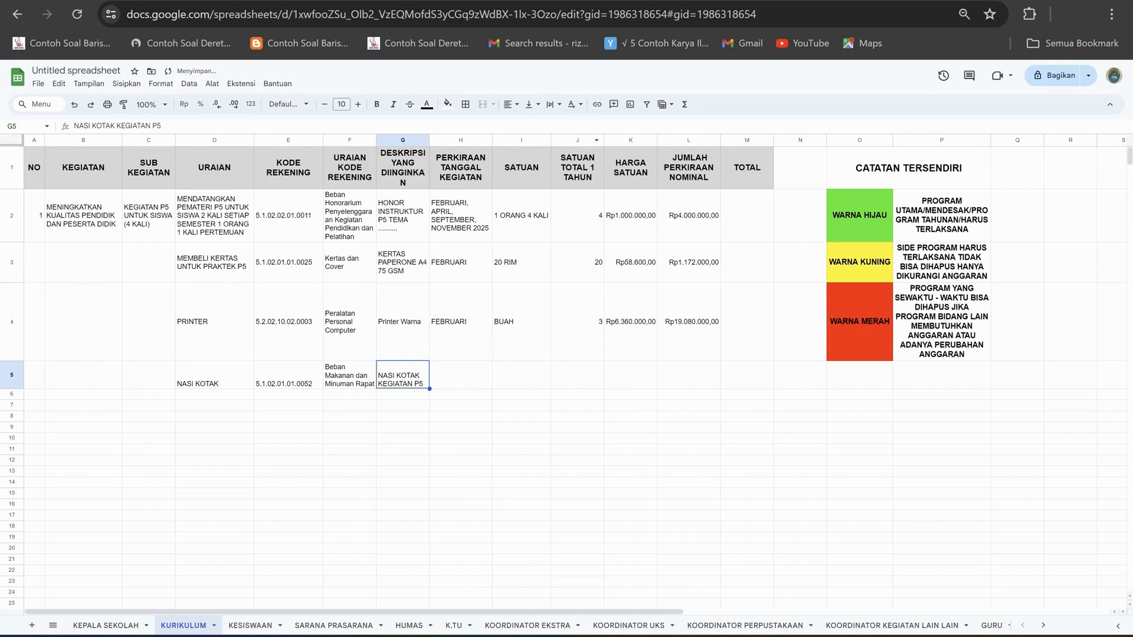
pyautogui.click(461, 427)
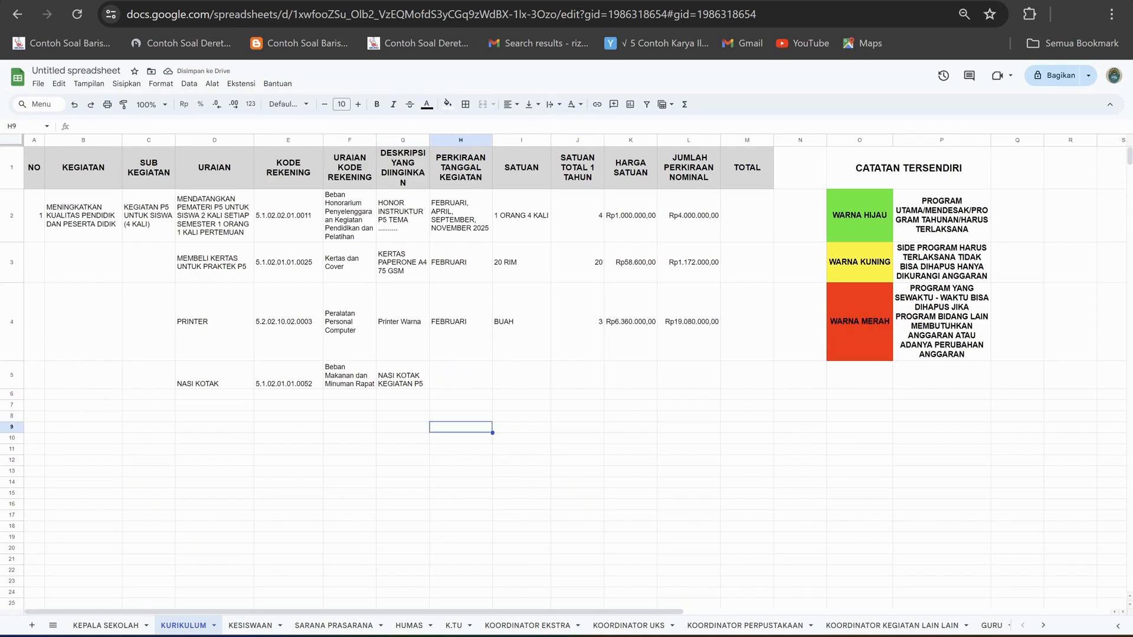
# Copy the activity months text from H2 into H5 for the NASI KOTAK row and wrap it.
pyautogui.click(461, 375)
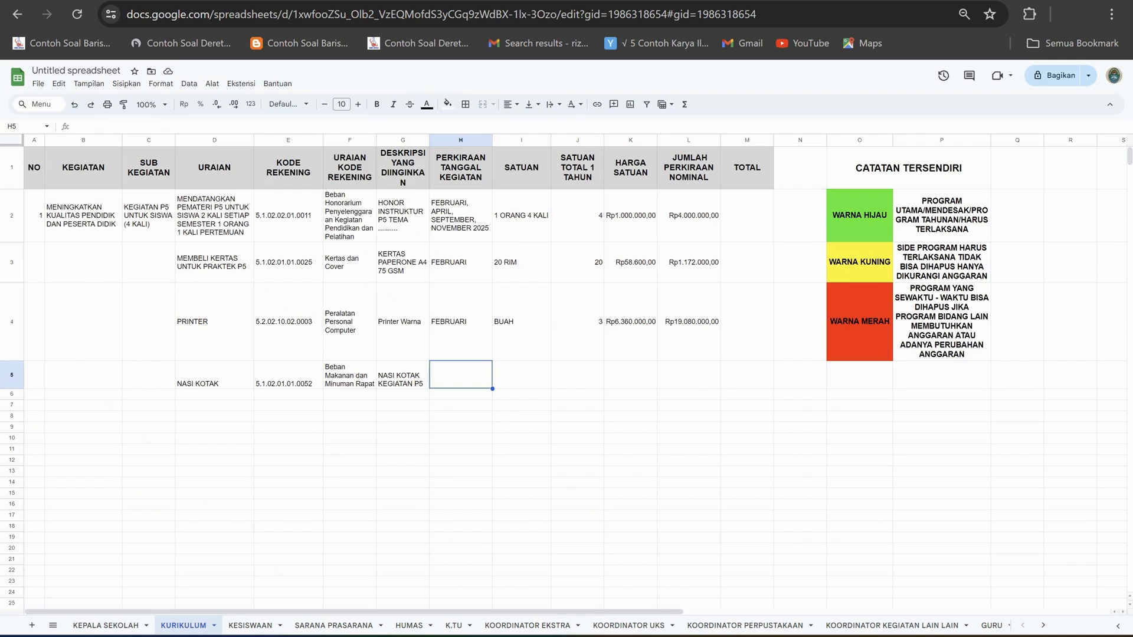
pyautogui.click(461, 216)
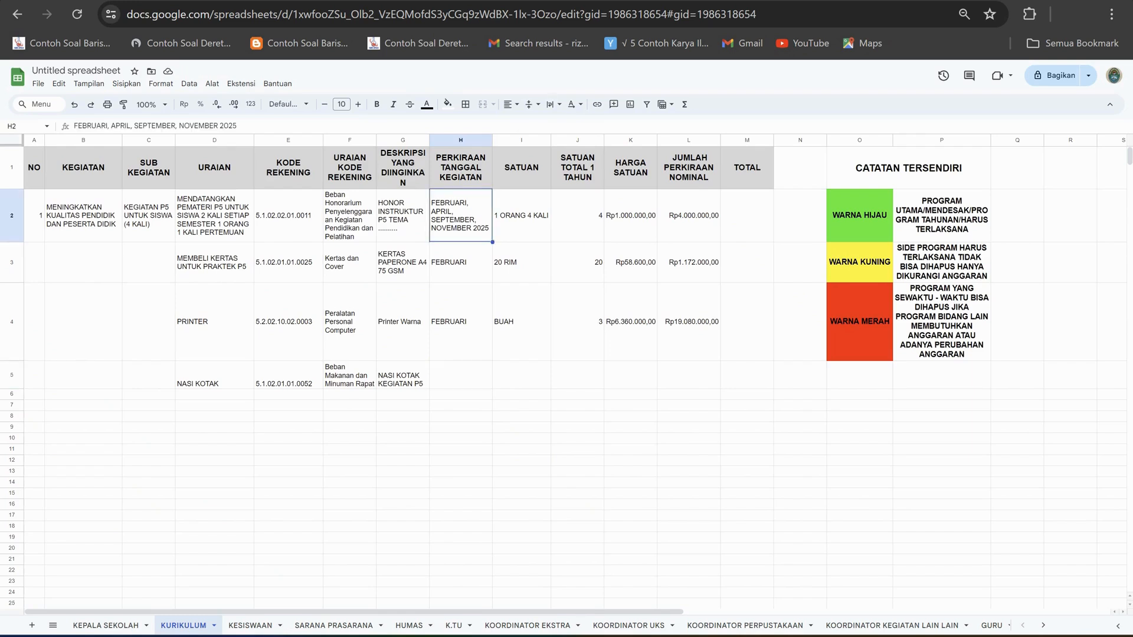
pyautogui.hotkey('ctrl', 'c')
pyautogui.click(461, 375)
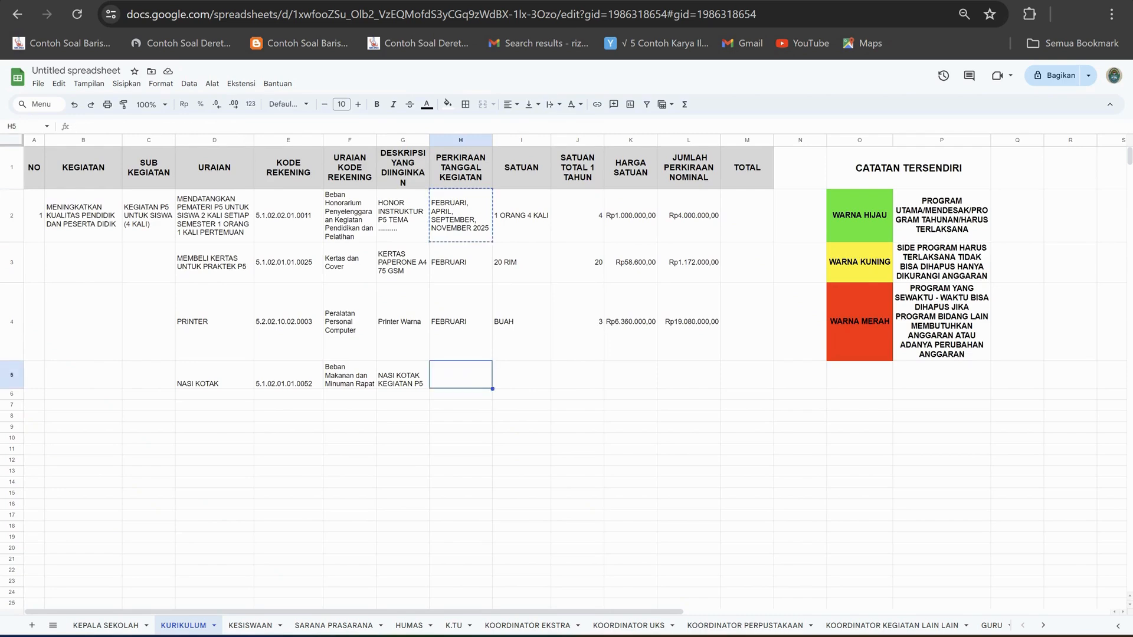
pyautogui.click(74, 126)
pyautogui.hotkey('ctrl', 'v')
pyautogui.moveTo(522, 471); pyautogui.dragTo(522, 461)
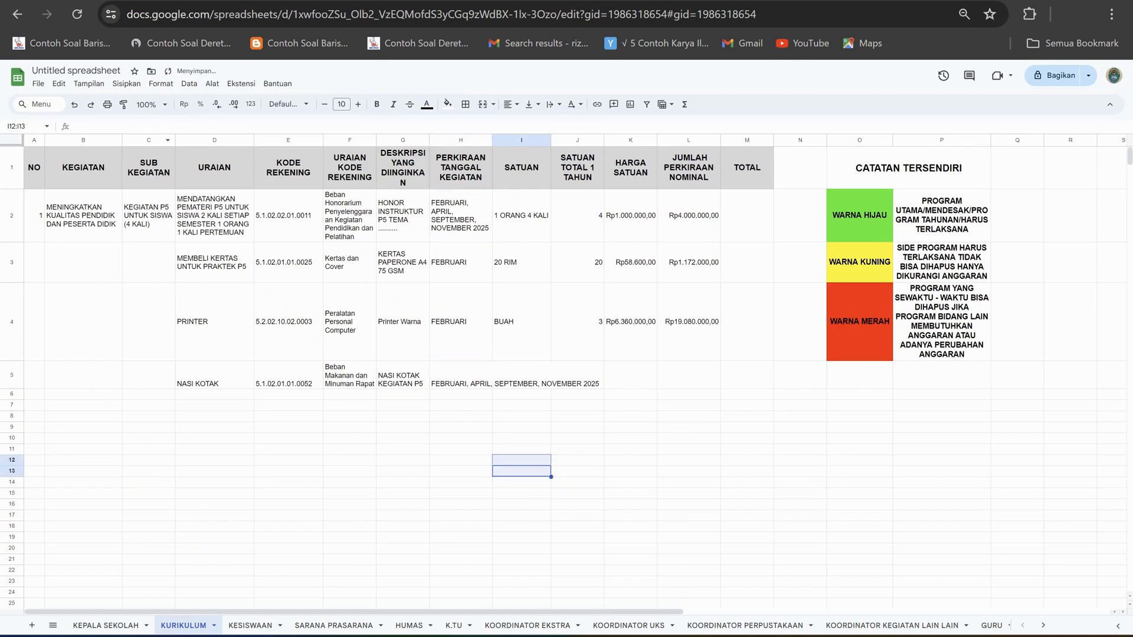
pyautogui.click(461, 376)
pyautogui.click(554, 104)
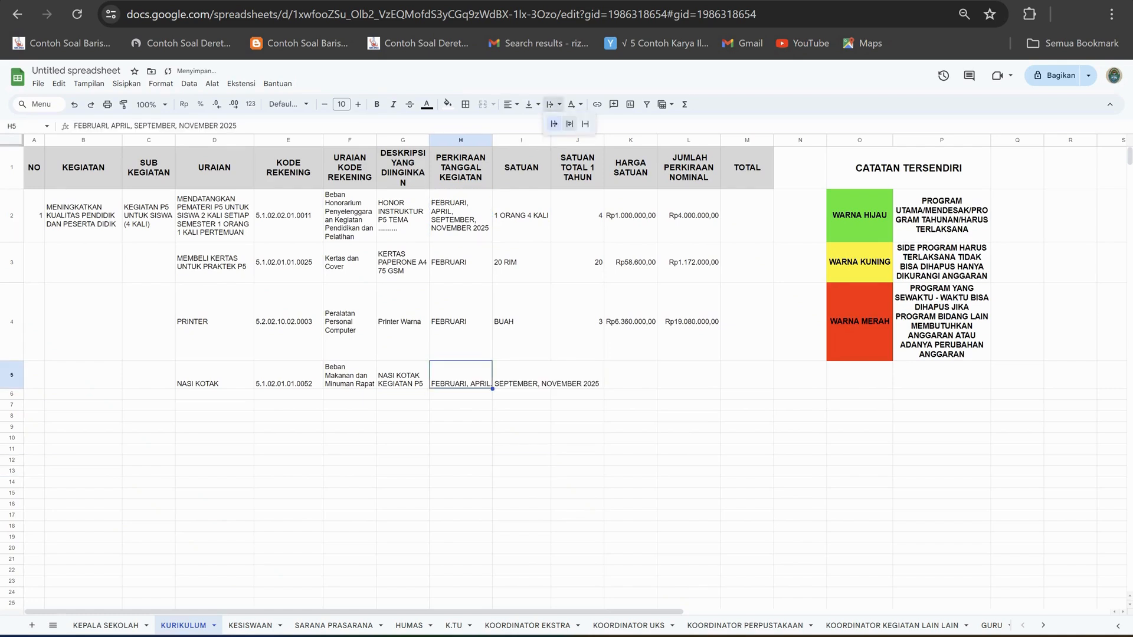
pyautogui.click(570, 124)
# Enter KOTAK as the unit in I5 and 200 as the yearly quantity in J5.
pyautogui.click(521, 379)
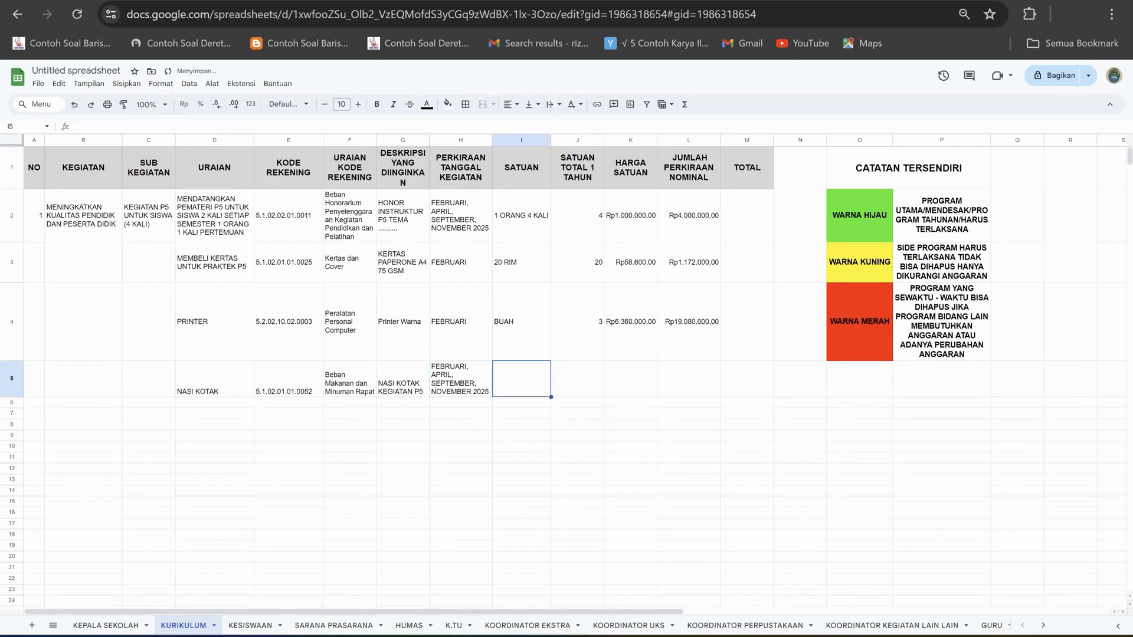
pyautogui.write('KOTAK')
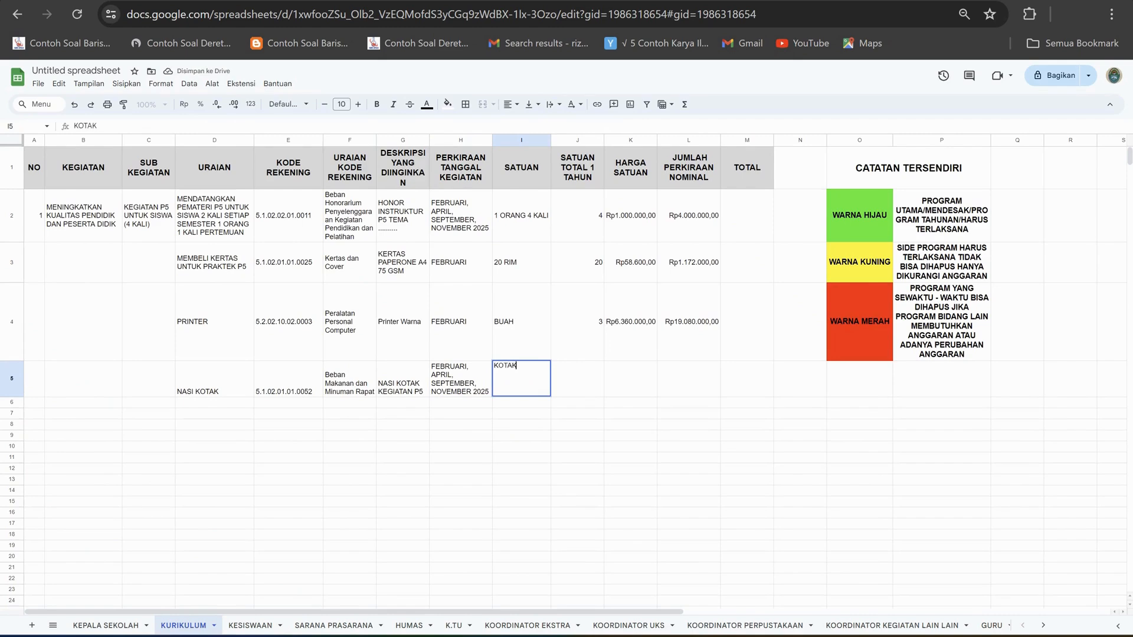
pyautogui.press('Tab')
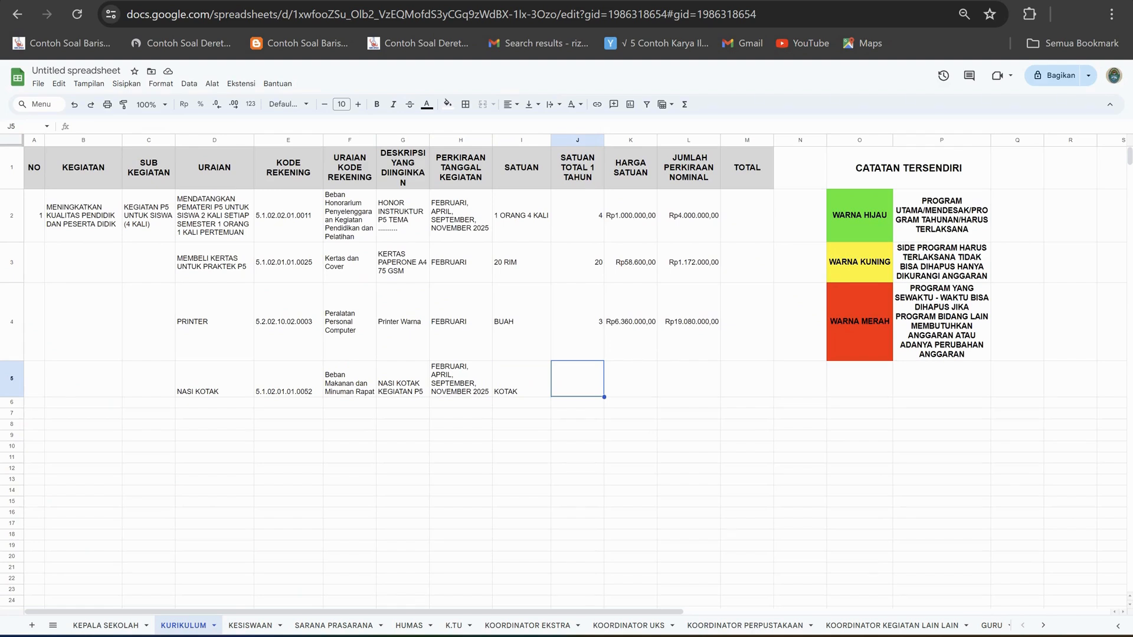
pyautogui.write('200')
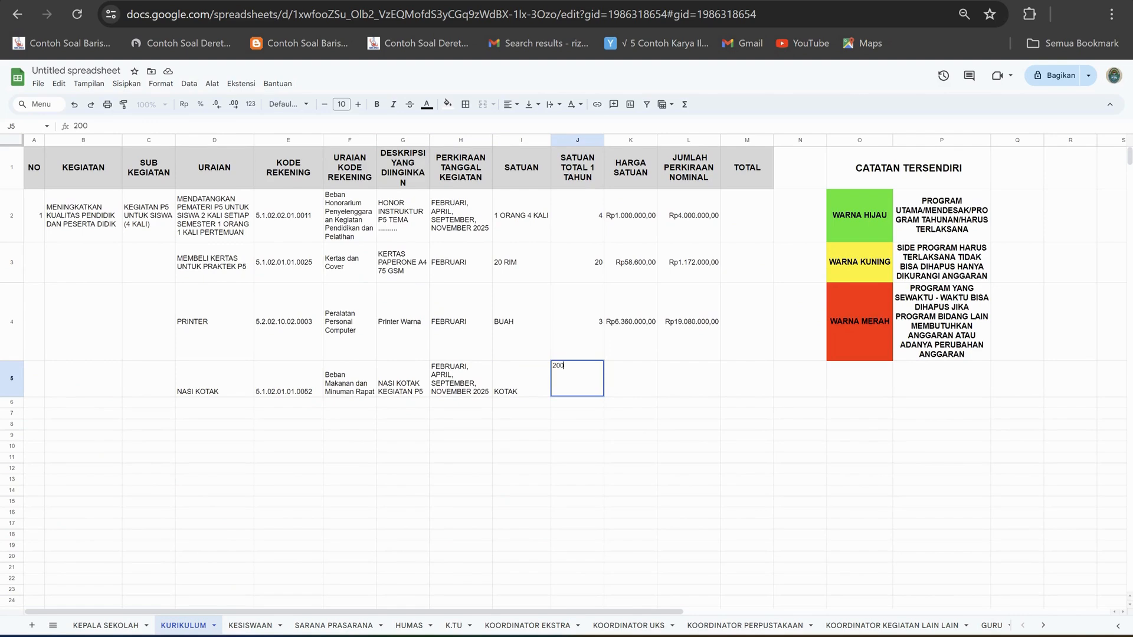
pyautogui.click(631, 436)
# Vertically centre the contents of the whole row 5.
pyautogui.click(12, 379)
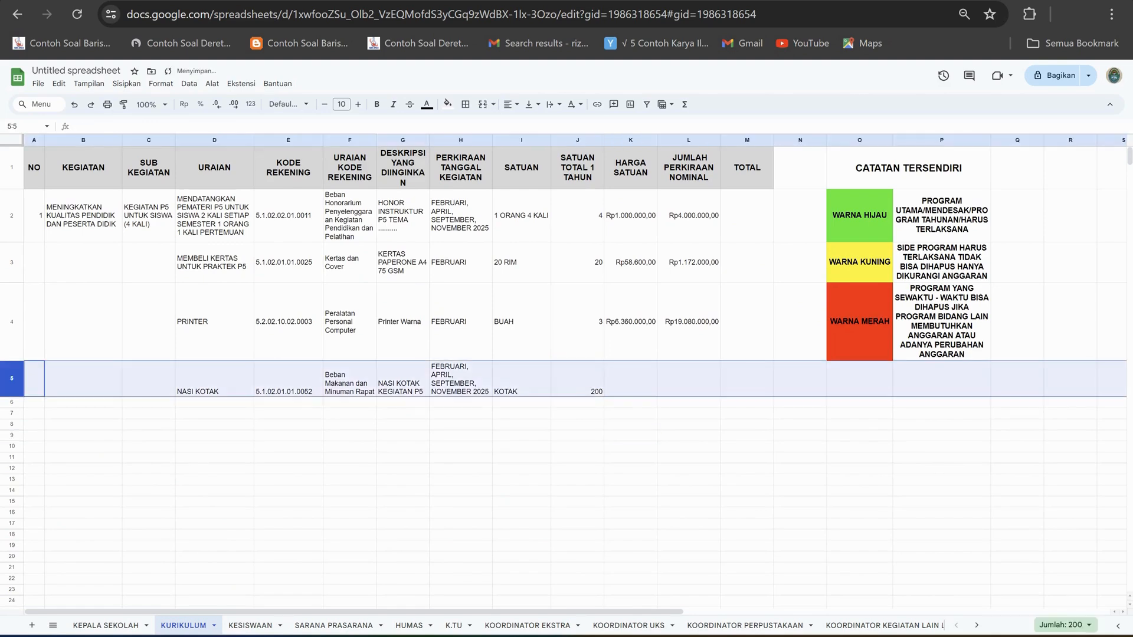
pyautogui.click(532, 104)
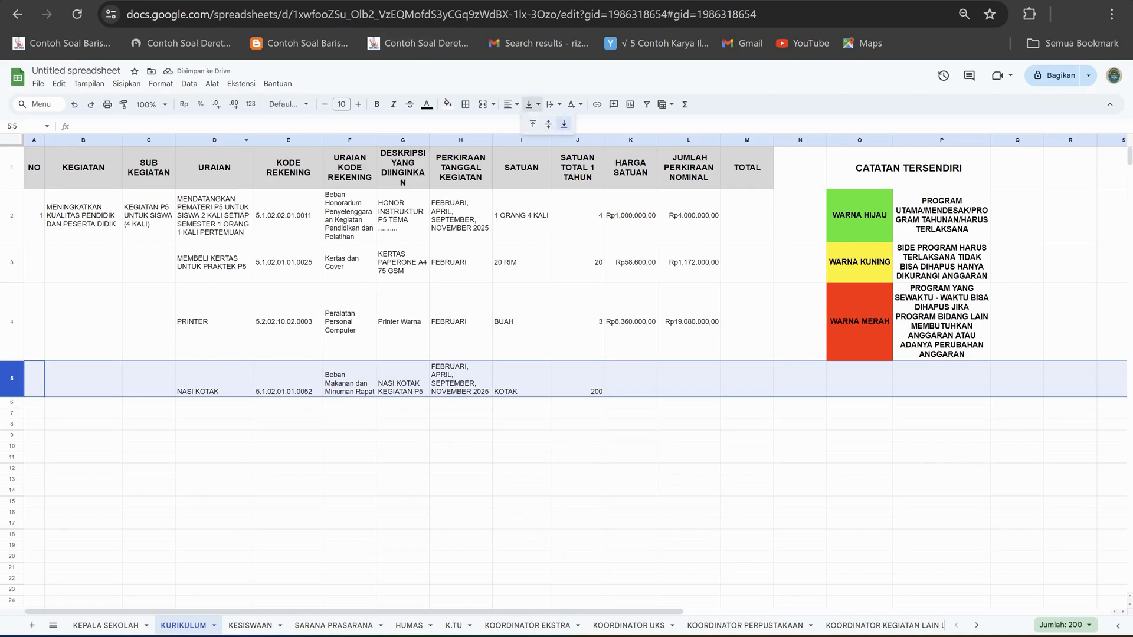
pyautogui.click(548, 124)
pyautogui.click(578, 457)
# Check the Nasi Kotak price in H296 of the Excel price list, and enter 40000 as the unit price in K5 of KURIKULUM.
pyautogui.click(630, 379)
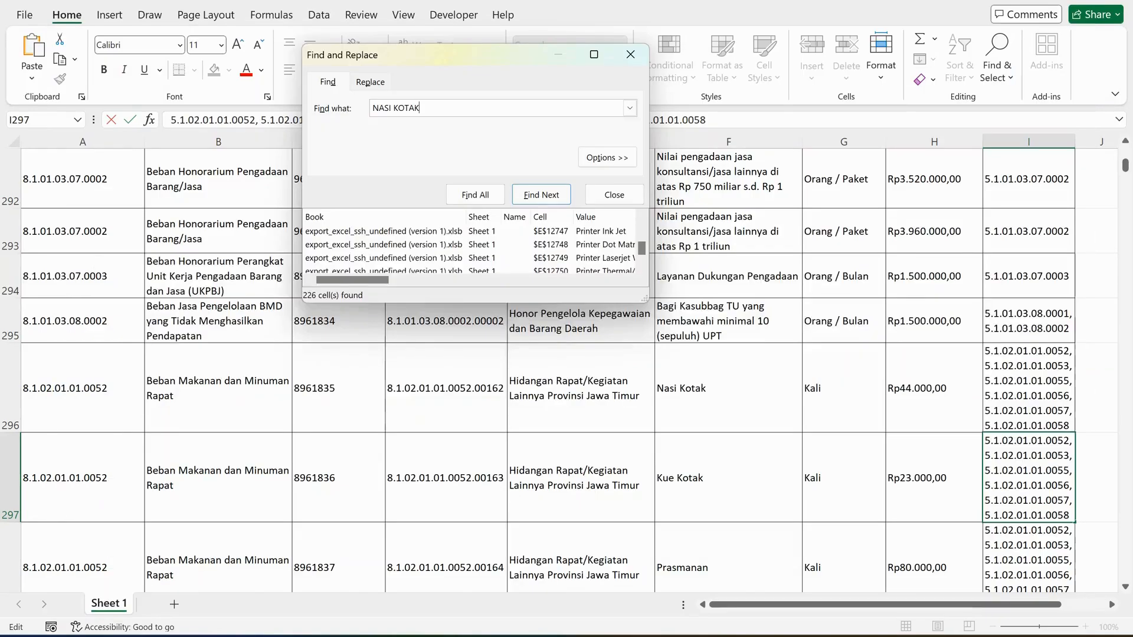
pyautogui.click(935, 388)
pyautogui.moveTo(717, 636)
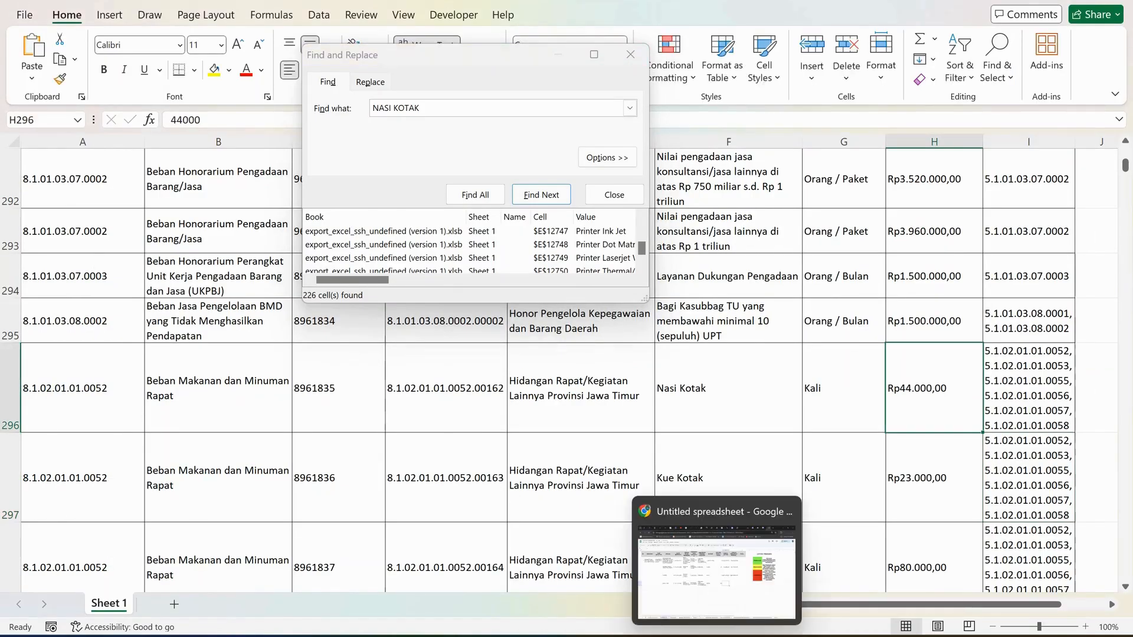
pyautogui.click(717, 566)
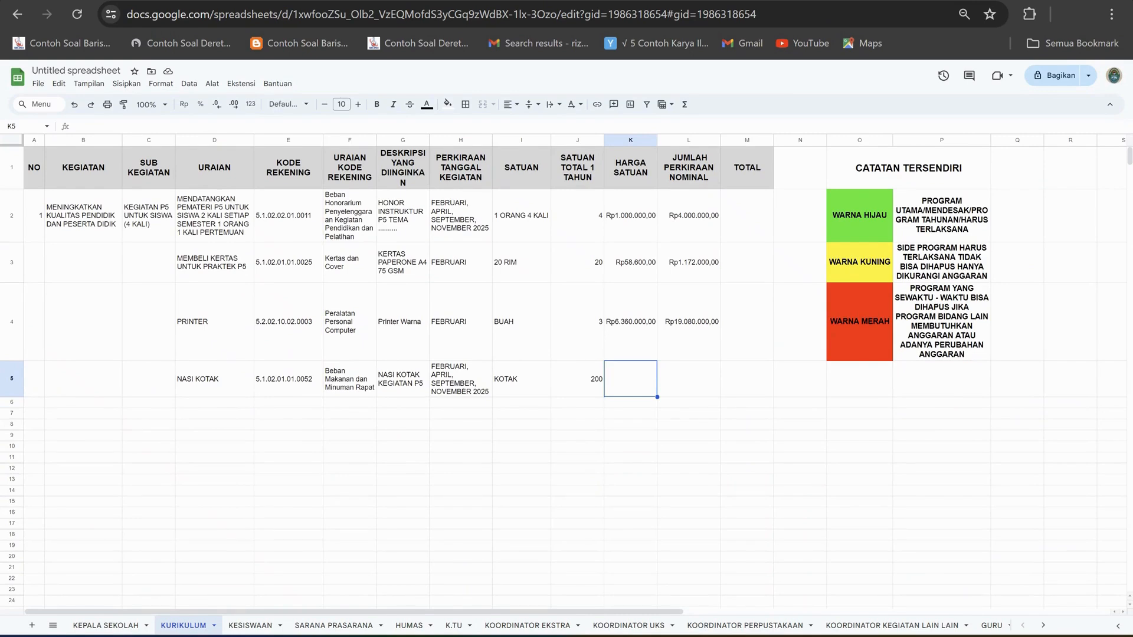
pyautogui.write('40000')
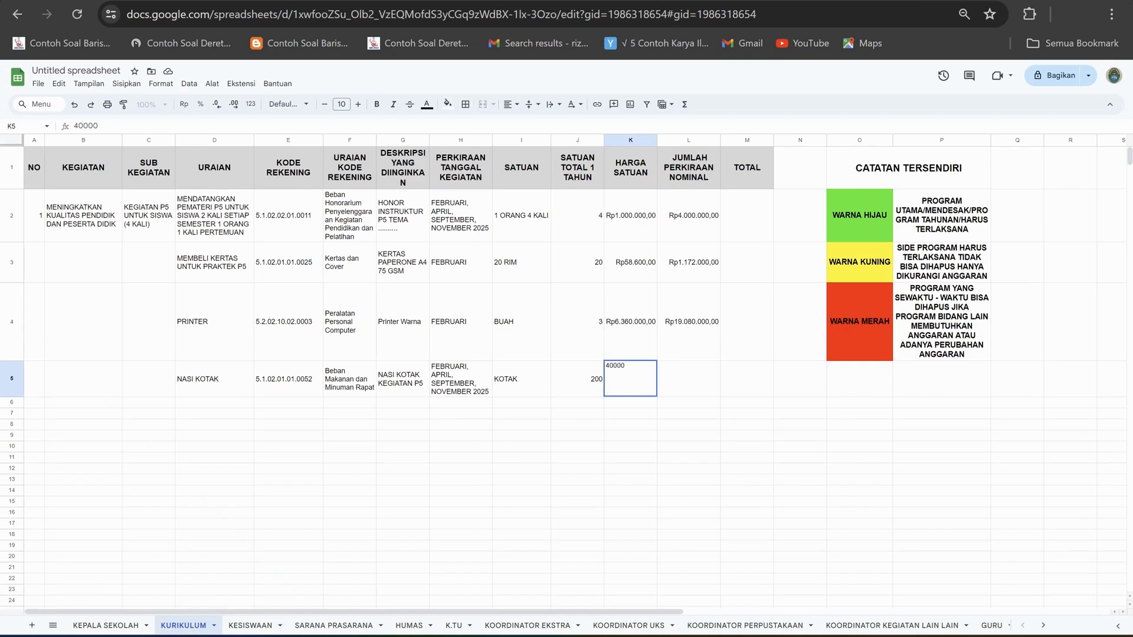
pyautogui.click(688, 424)
# Calculate the estimated nominal amount in L5 with the formula =J5*K5.
pyautogui.click(689, 379)
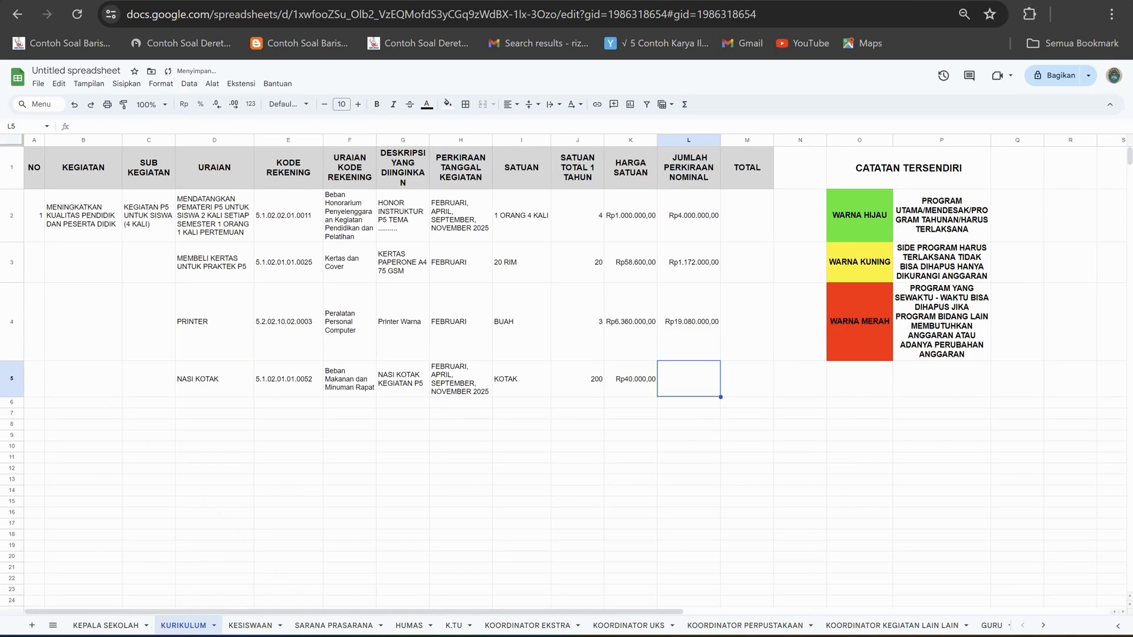
pyautogui.write('=')
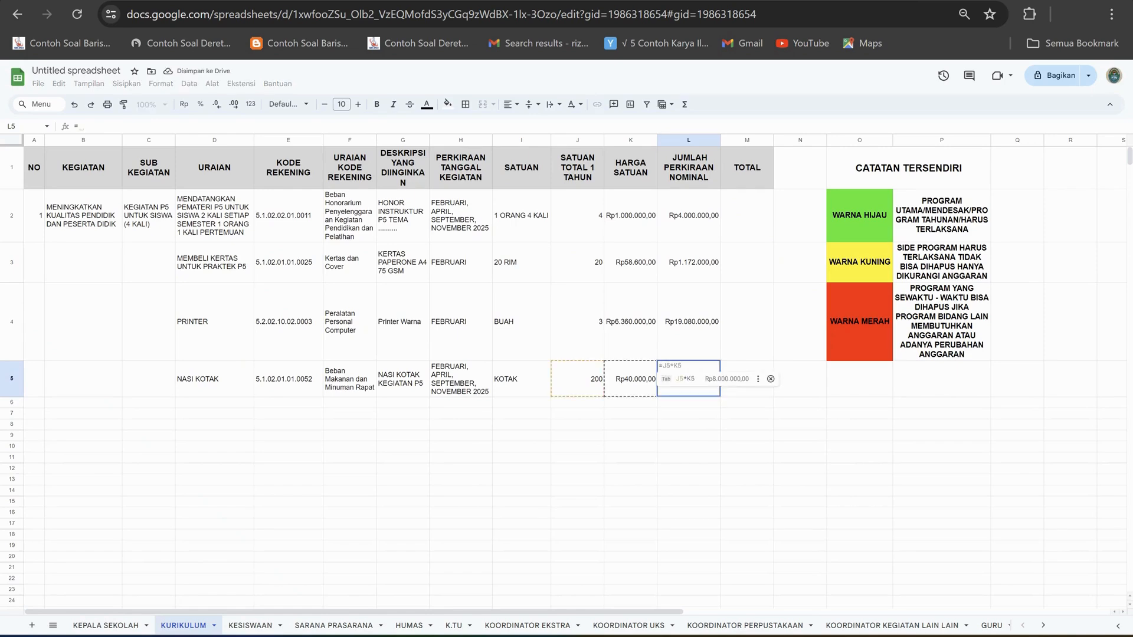
pyautogui.press('Tab')
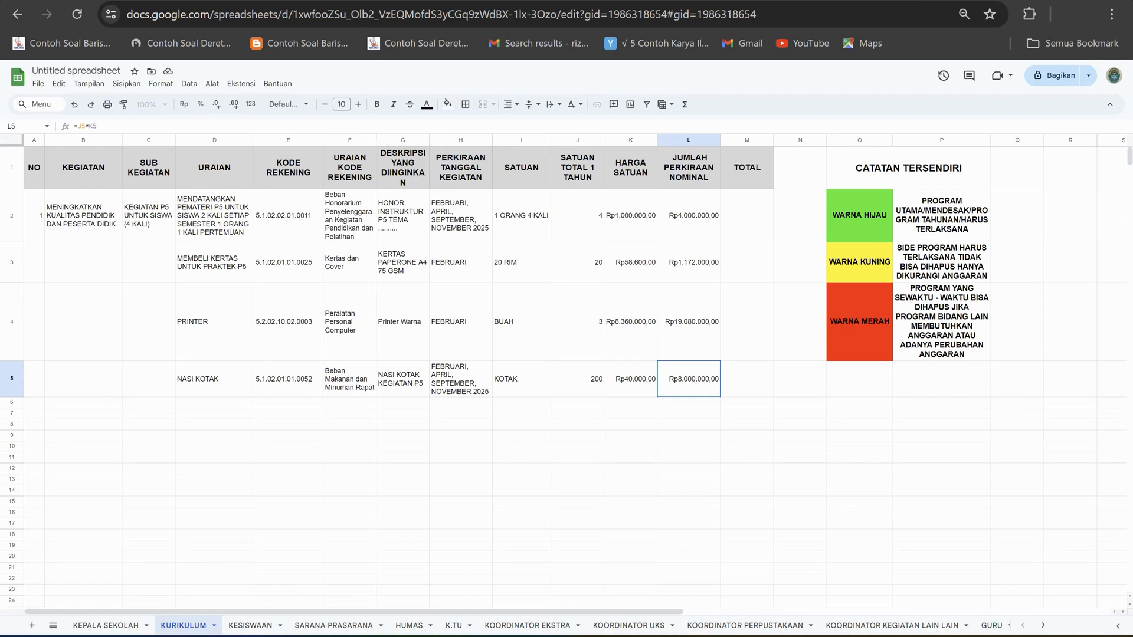
# Enter KUE KOTAK as the item description in D6.
pyautogui.click(214, 403)
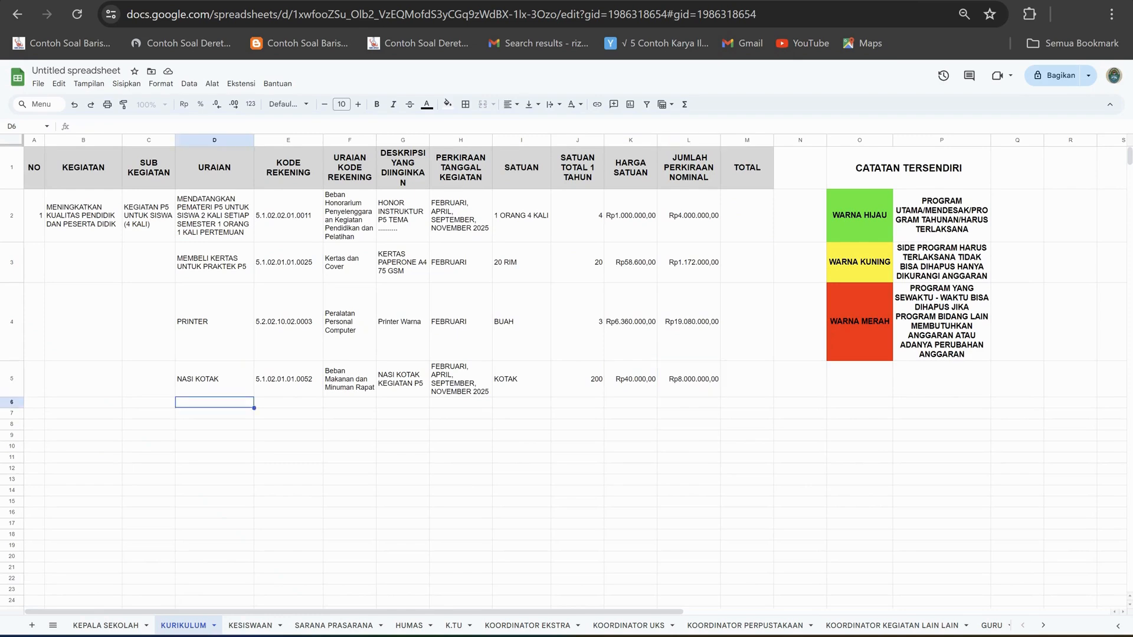
pyautogui.write('KUE KO')
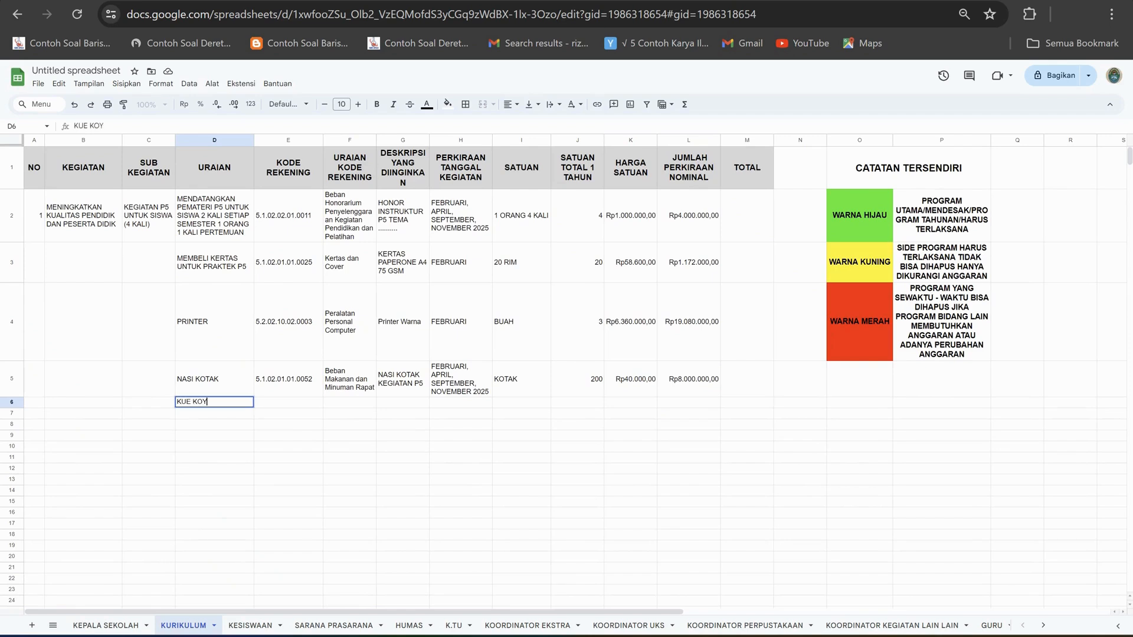
pyautogui.write('TAK')
pyautogui.press('Return')
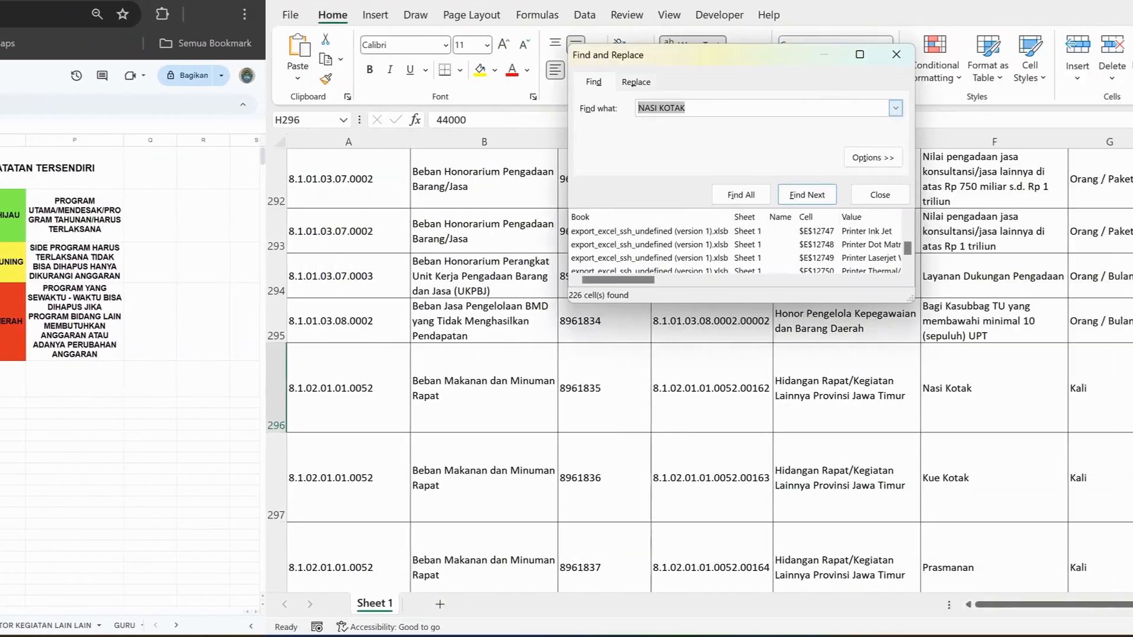
# Switch to Excel and search the price list for KUE KOTAK.
pyautogui.write('KUE KO')
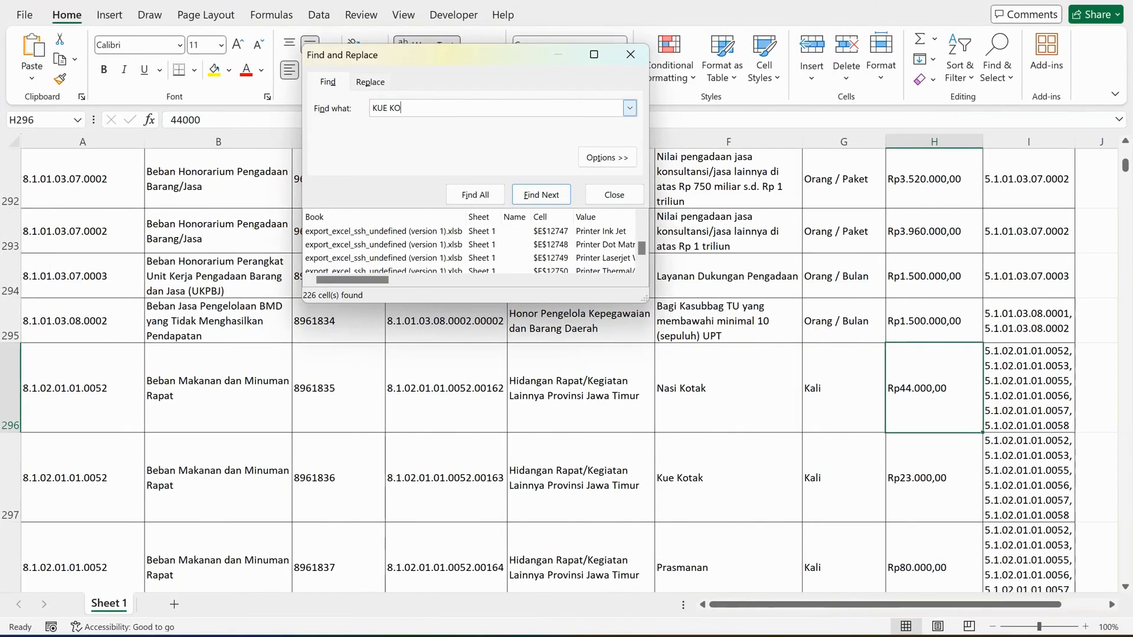
pyautogui.write('TAK')
pyautogui.press('Return')
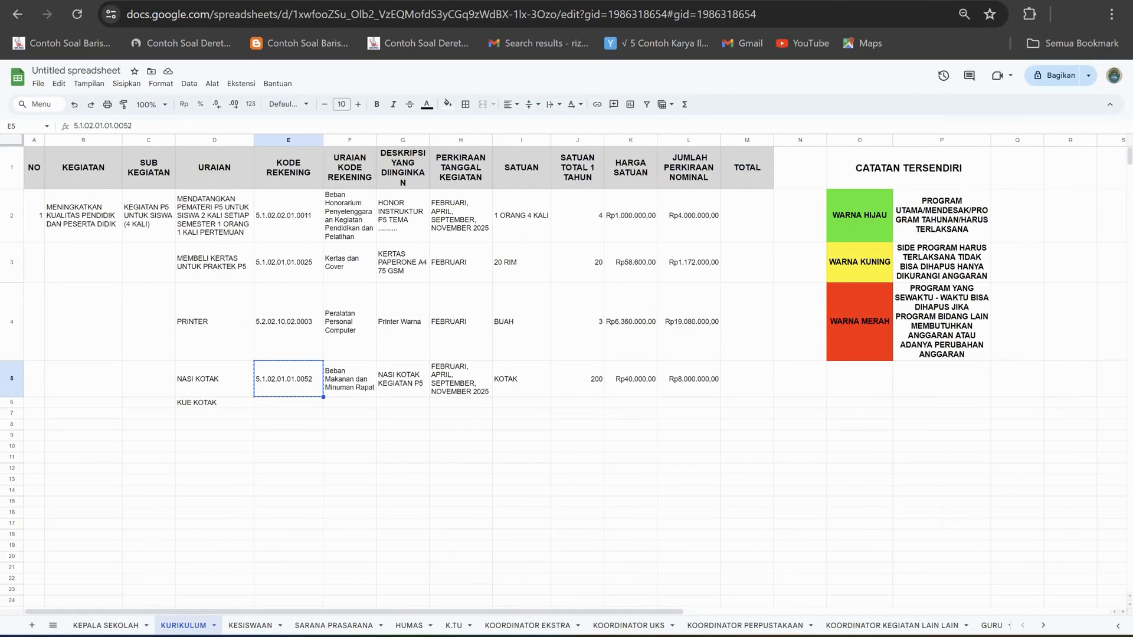
# Copy the account code from E5 to E6 and the account description from F5 to F6 in KURIKULUM.
pyautogui.click(289, 402)
pyautogui.hotkey('ctrl', 'v')
pyautogui.click(349, 379)
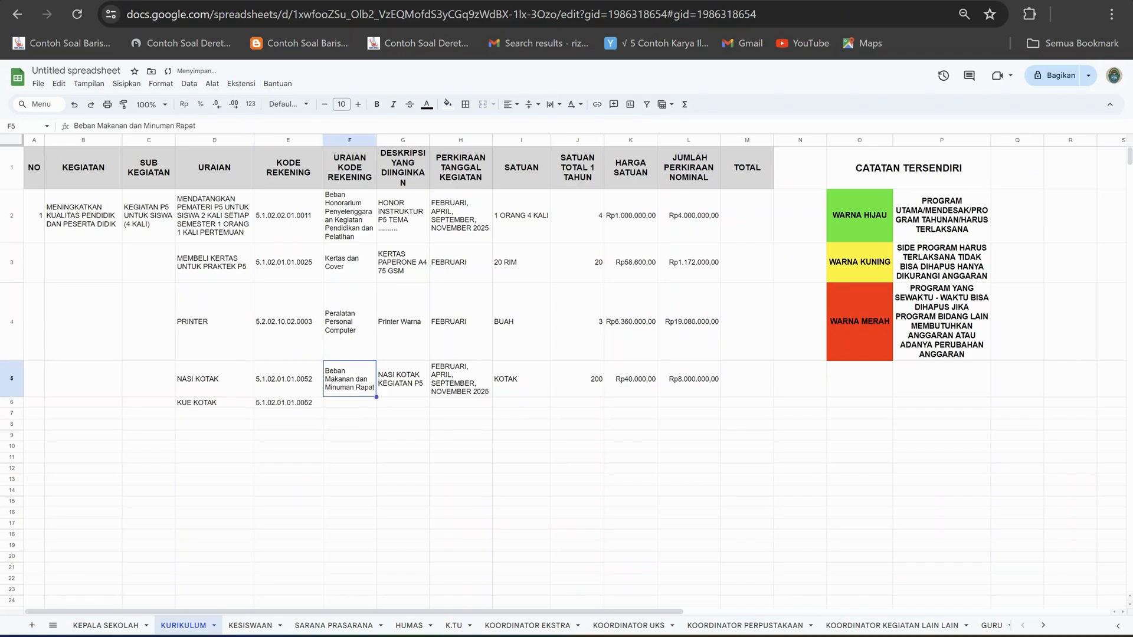
pyautogui.hotkey('ctrl', 'c')
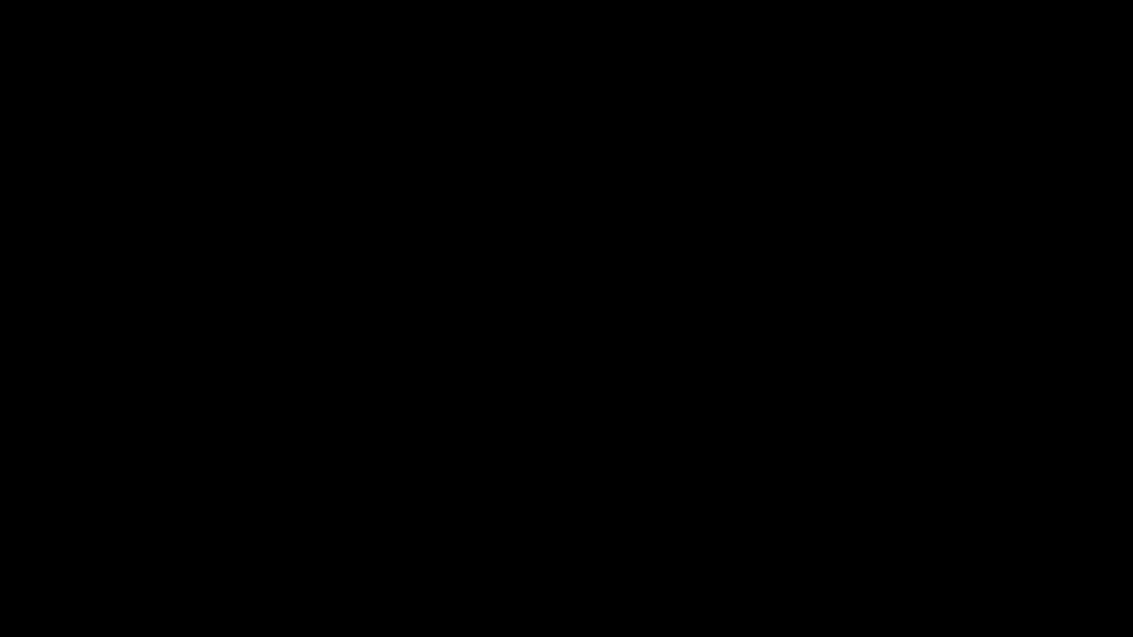
pyautogui.click(350, 403)
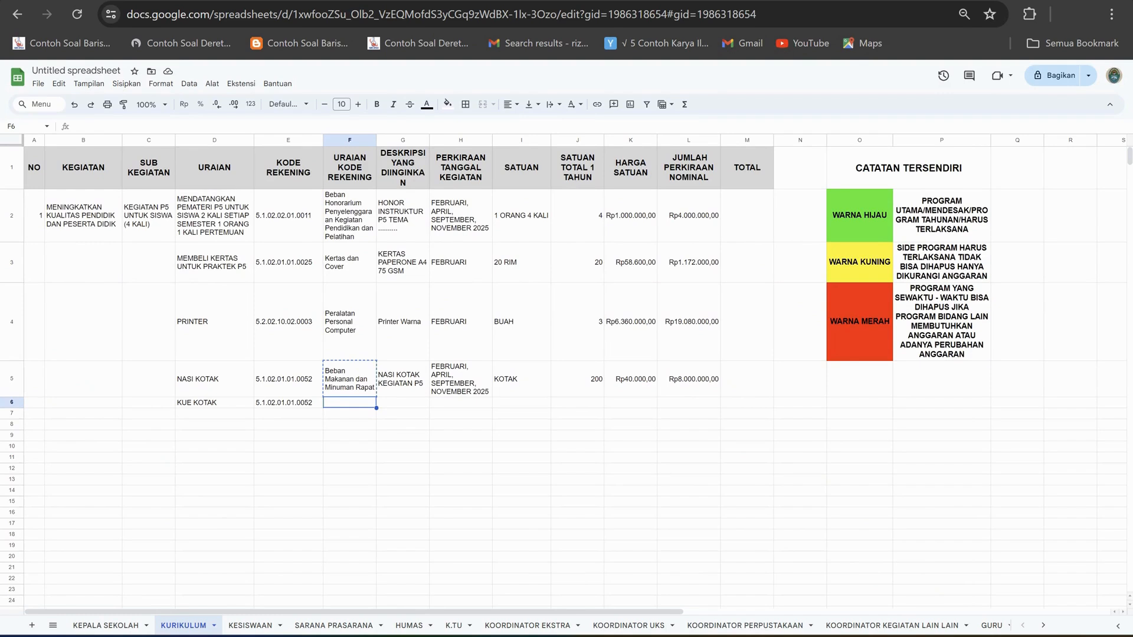
pyautogui.hotkey('ctrl', 'c')
pyautogui.click(349, 379)
pyautogui.hotkey('ctrl', 'c')
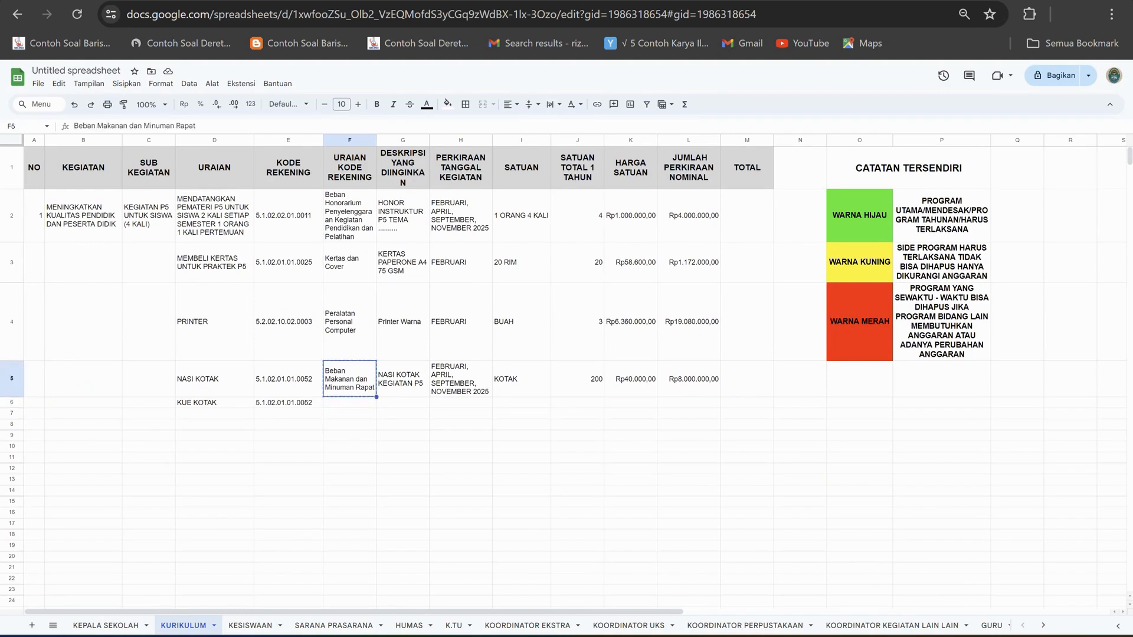
pyautogui.click(349, 403)
pyautogui.hotkey('ctrl', 'v')
# Enter KUE KOTAK KEGIATAN P5 as the desired description in G6 and wrap its text.
pyautogui.click(402, 379)
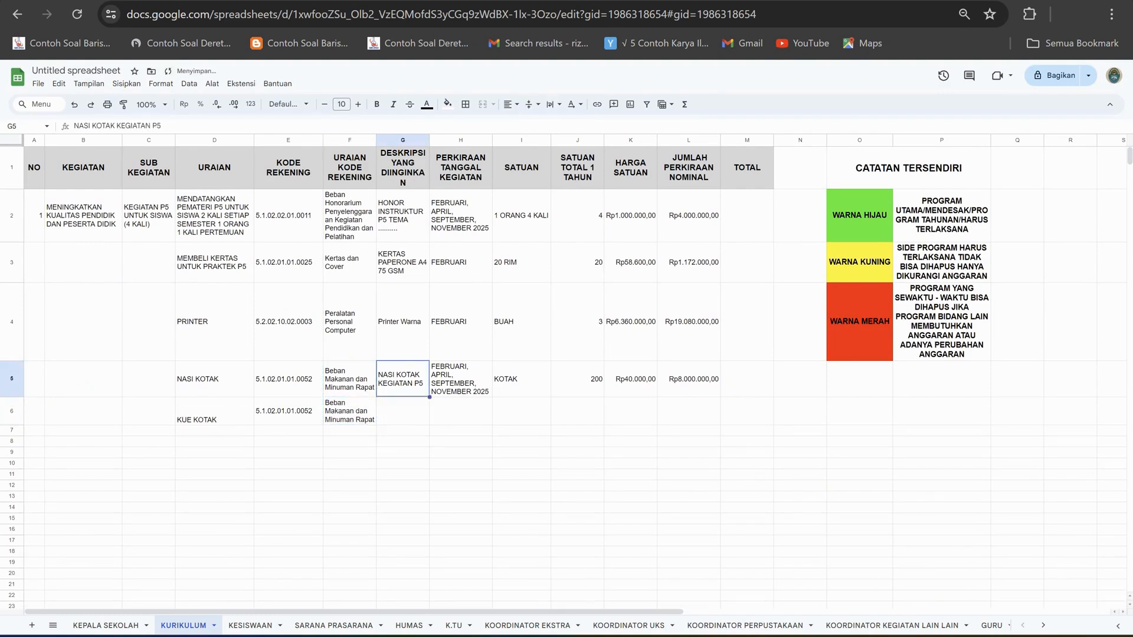
pyautogui.click(403, 411)
pyautogui.write('KUE ')
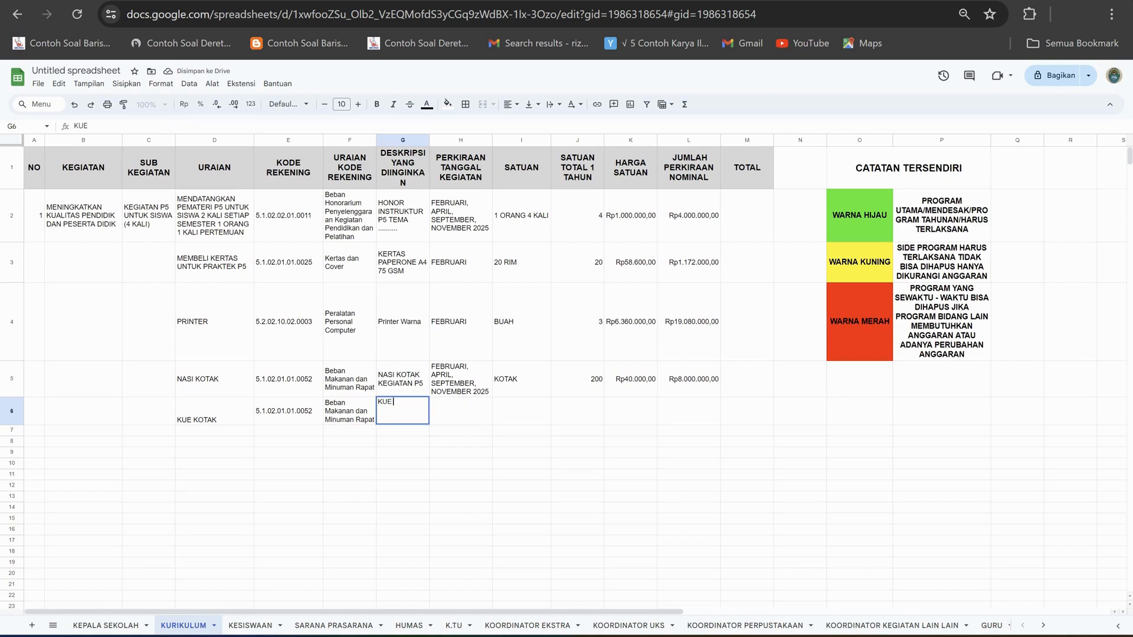
pyautogui.write('KOTAK KEGIATAN ')
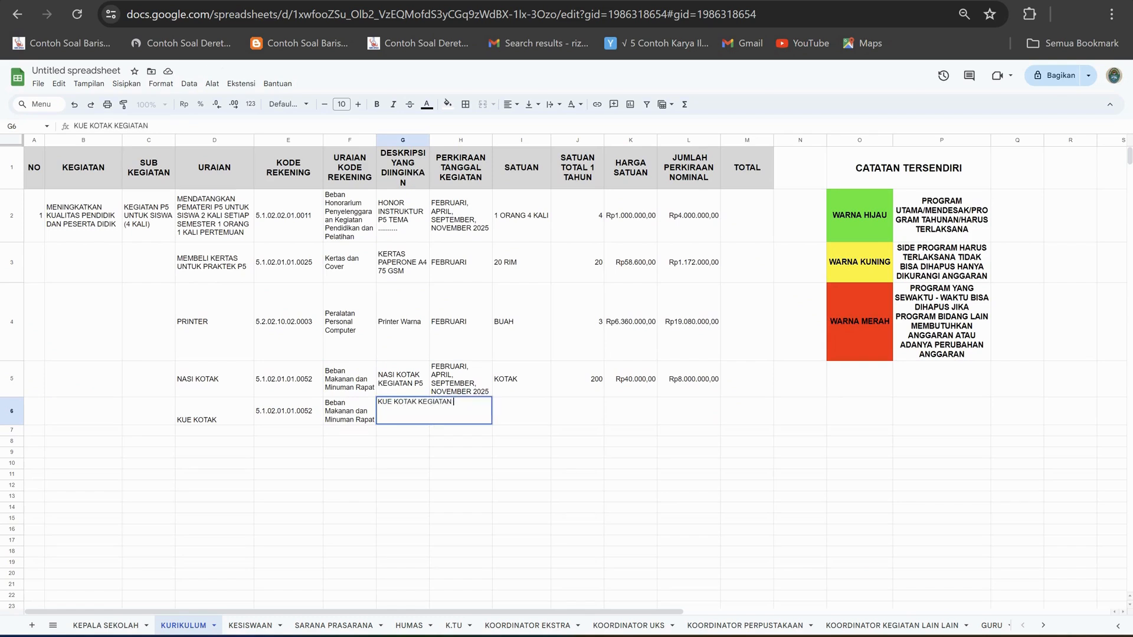
pyautogui.write('P5')
pyautogui.press('Return')
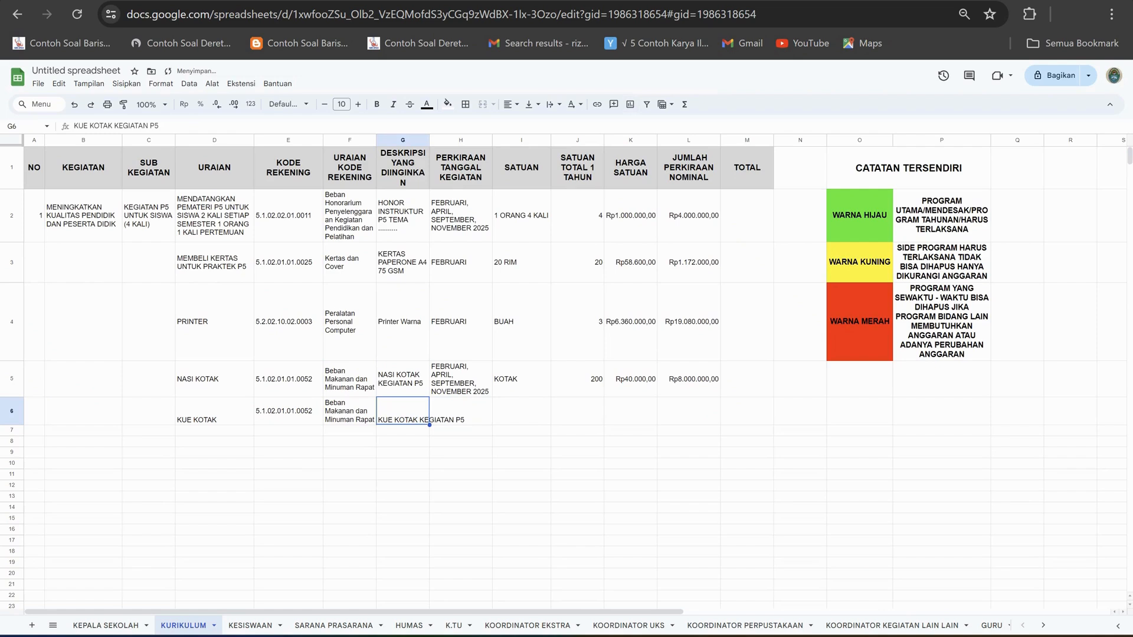
pyautogui.click(553, 105)
pyautogui.click(570, 126)
# Copy the activity months from H5 into H6 for the KUE KOTAK row.
pyautogui.click(460, 380)
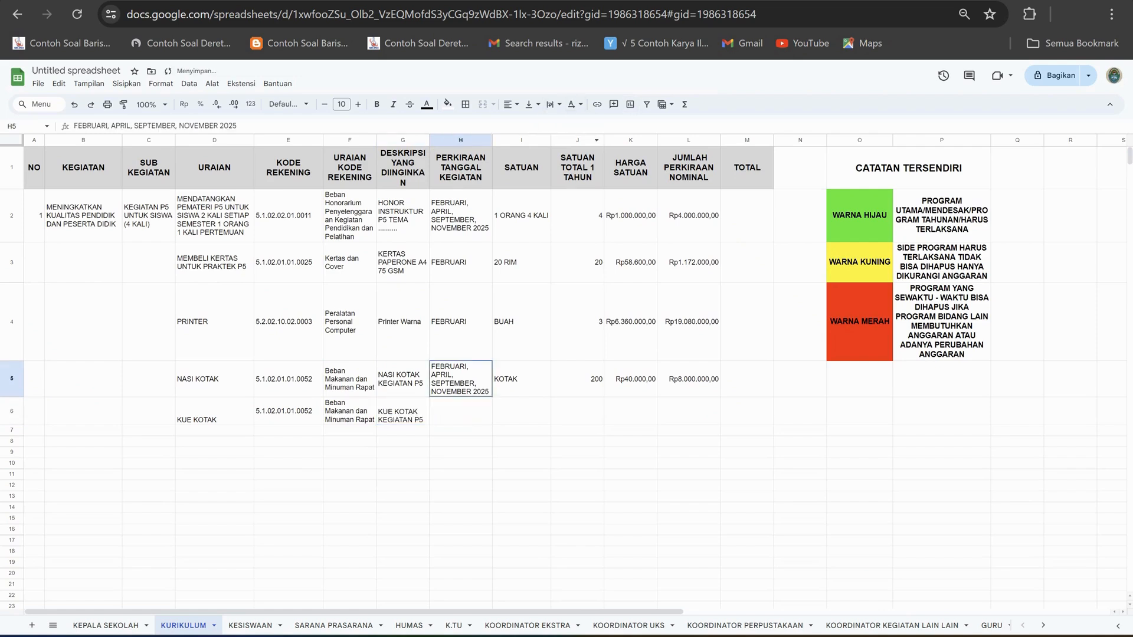
pyautogui.hotkey('ctrl', 'c')
pyautogui.click(460, 412)
pyautogui.hotkey('ctrl', 'v')
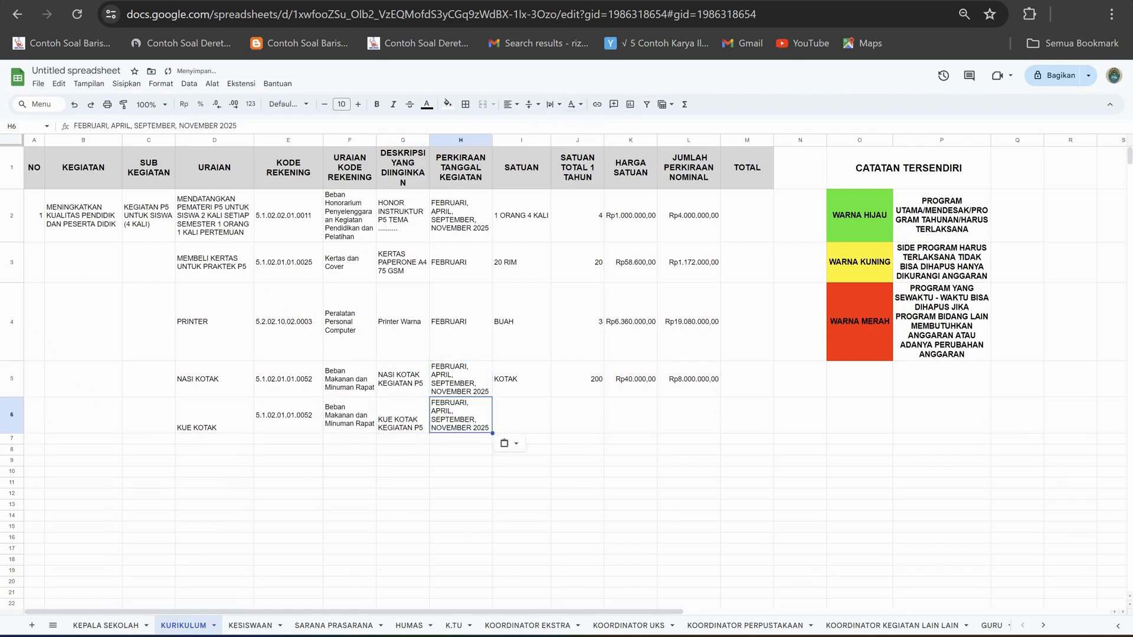
# Enter KOTAK as the unit in I6 and 200 as the yearly quantity in J6 for the KUE KOTAK row.
pyautogui.click(521, 415)
pyautogui.write('KOTAK')
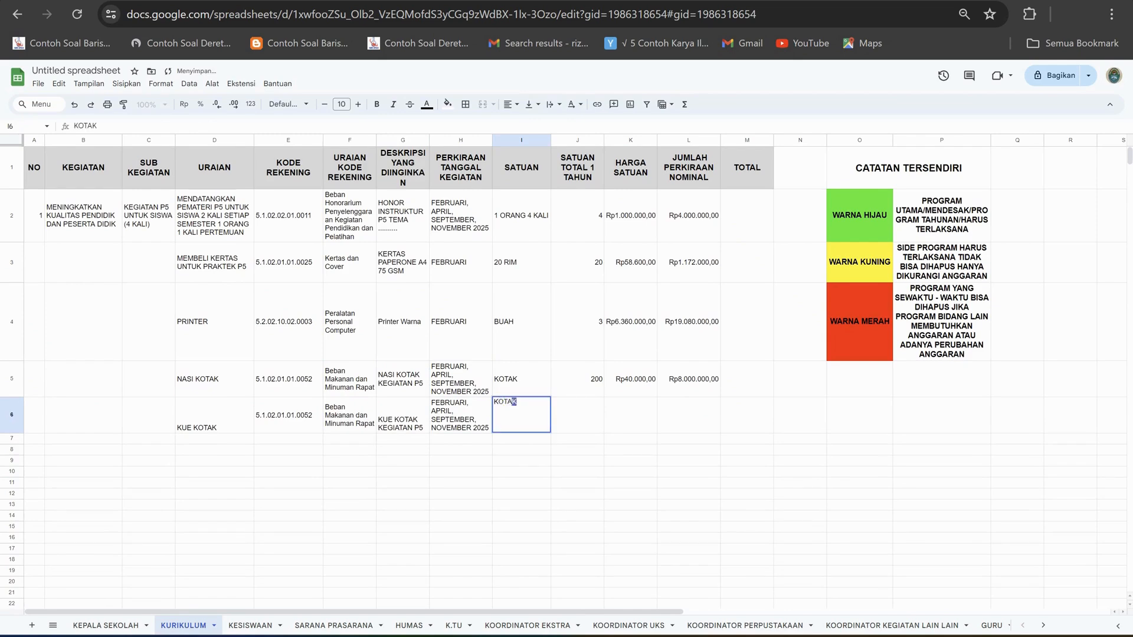
pyautogui.press('Tab')
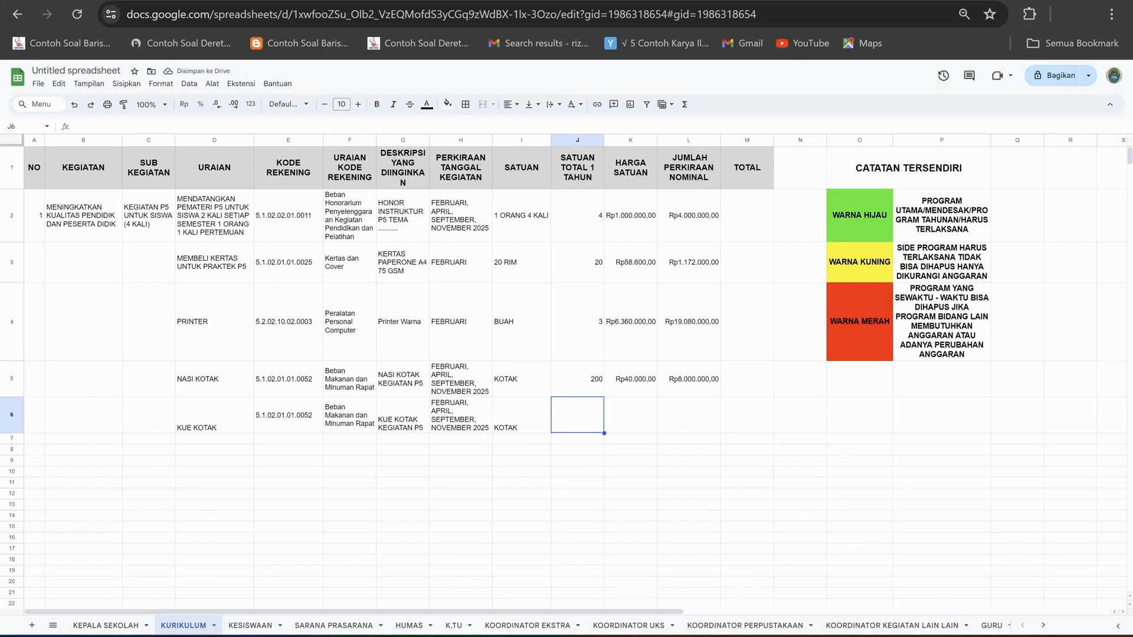
pyautogui.write('200')
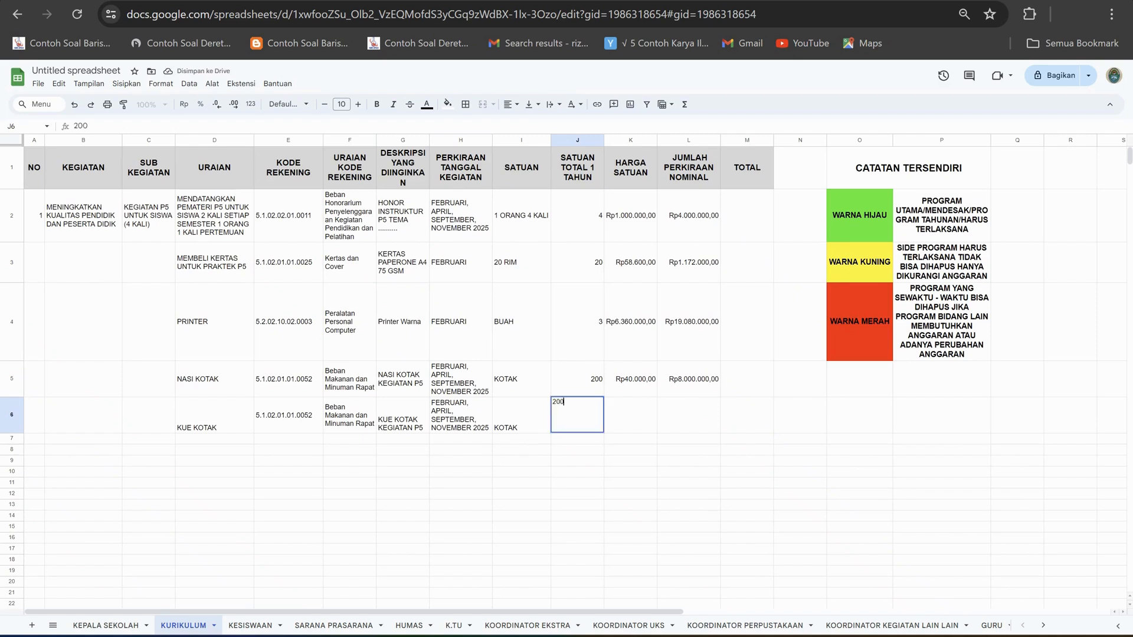
pyautogui.press('Tab')
# Vertically center the contents of the whole KUE KOTAK row (row 6).
pyautogui.click(11, 415)
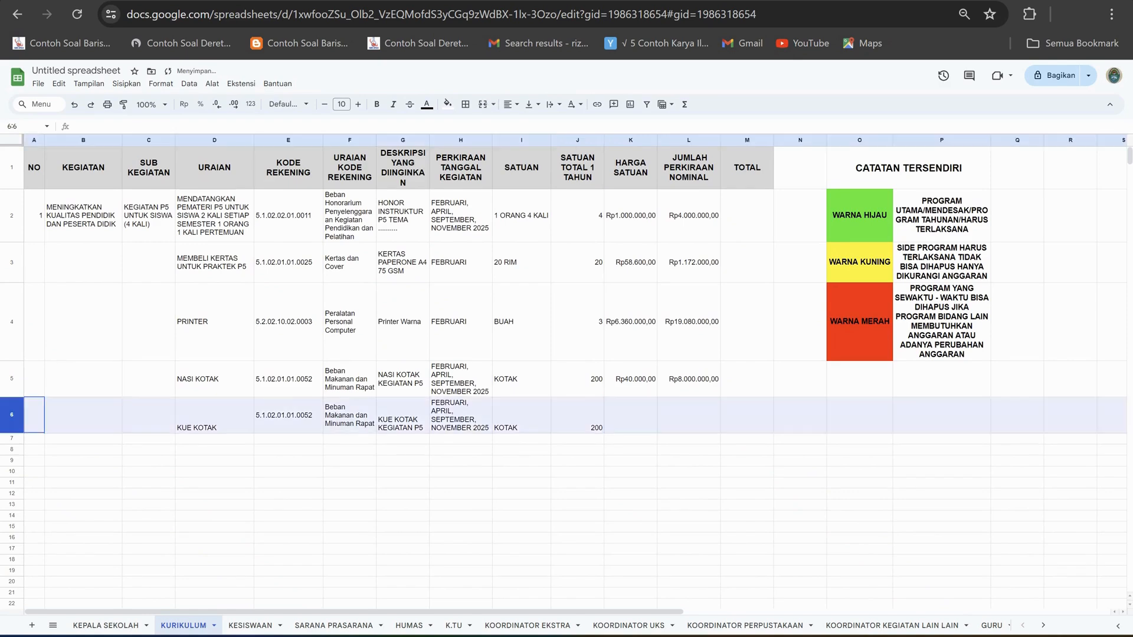
pyautogui.click(532, 105)
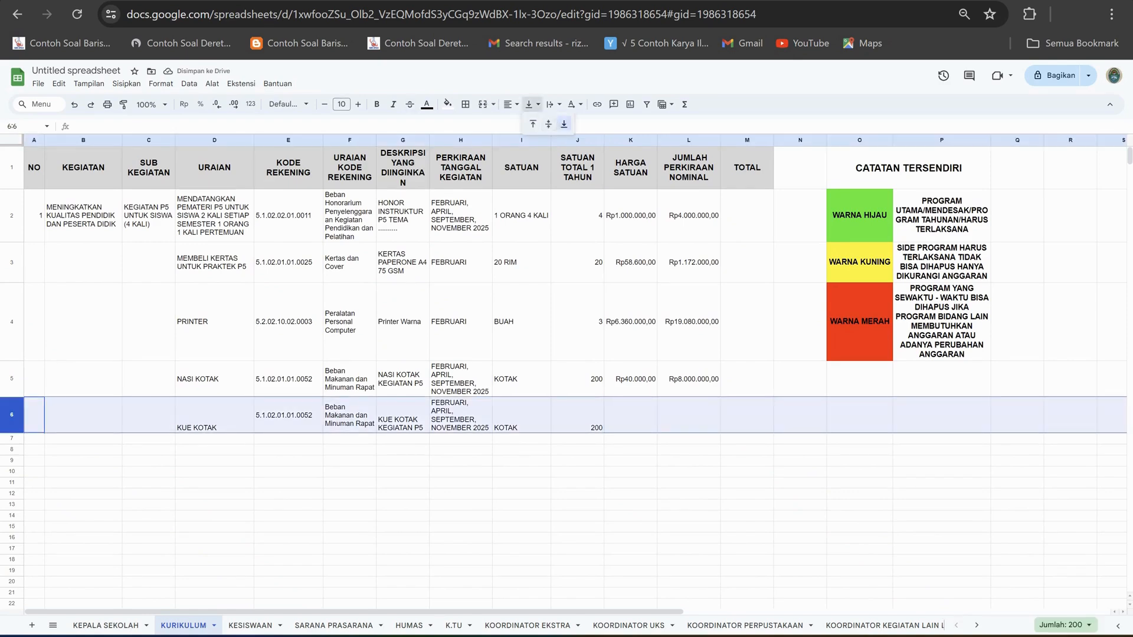
pyautogui.click(549, 124)
# Check the Kue Kotak price in Excel, enter 20000 as the unit price in K6, and calculate L6 as J6*K6.
pyautogui.click(630, 416)
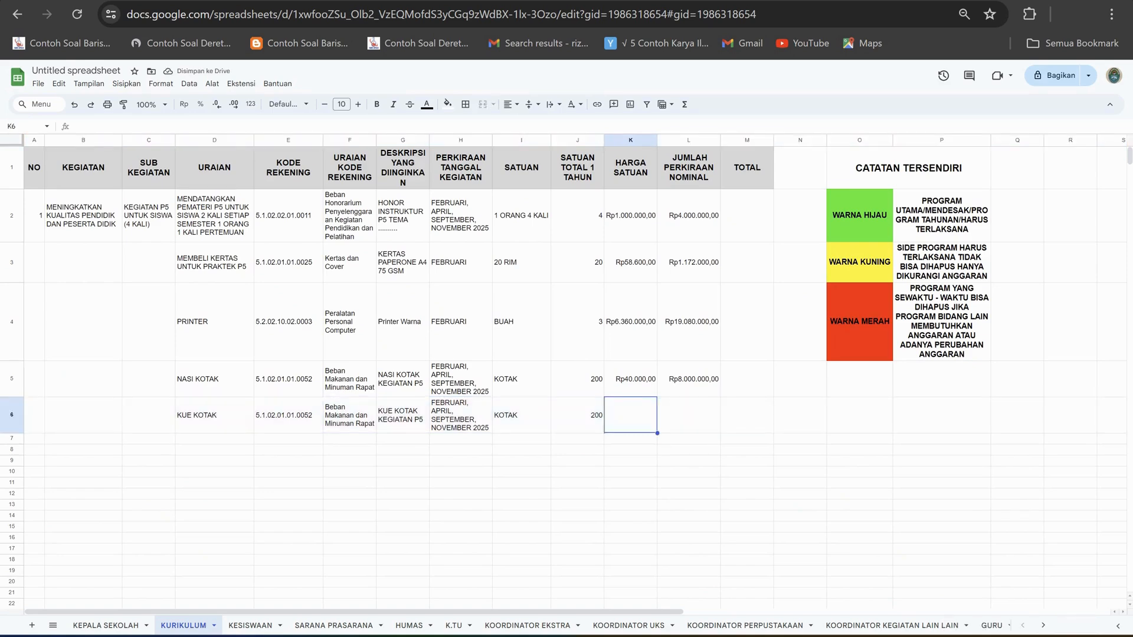
pyautogui.hotkey('alt', 'Tab')
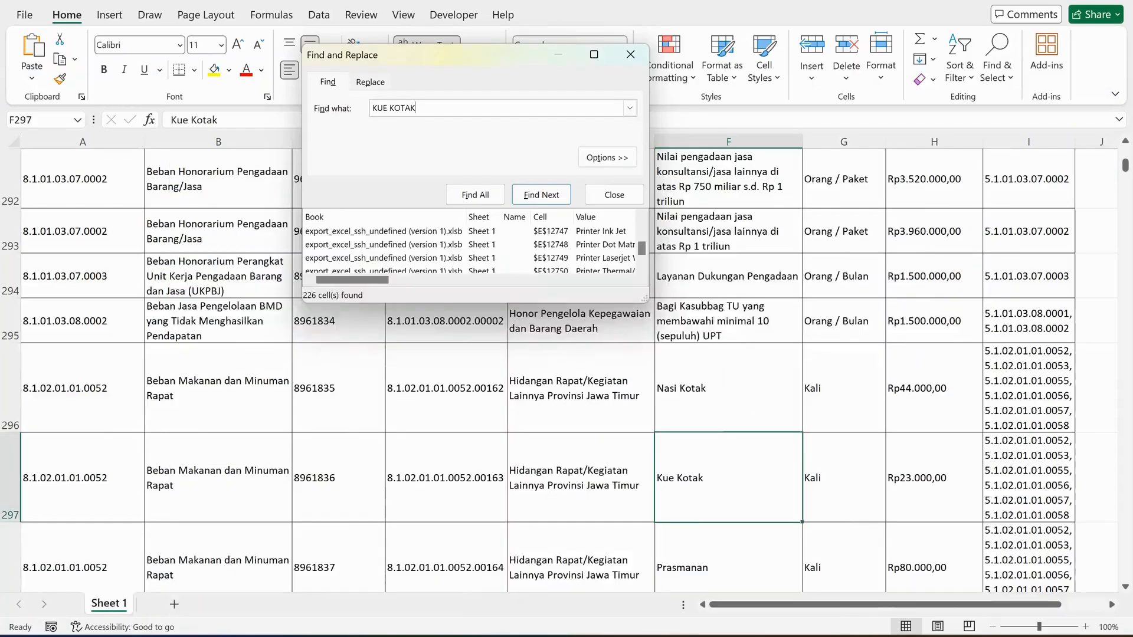
pyautogui.hotkey('alt', 'Tab')
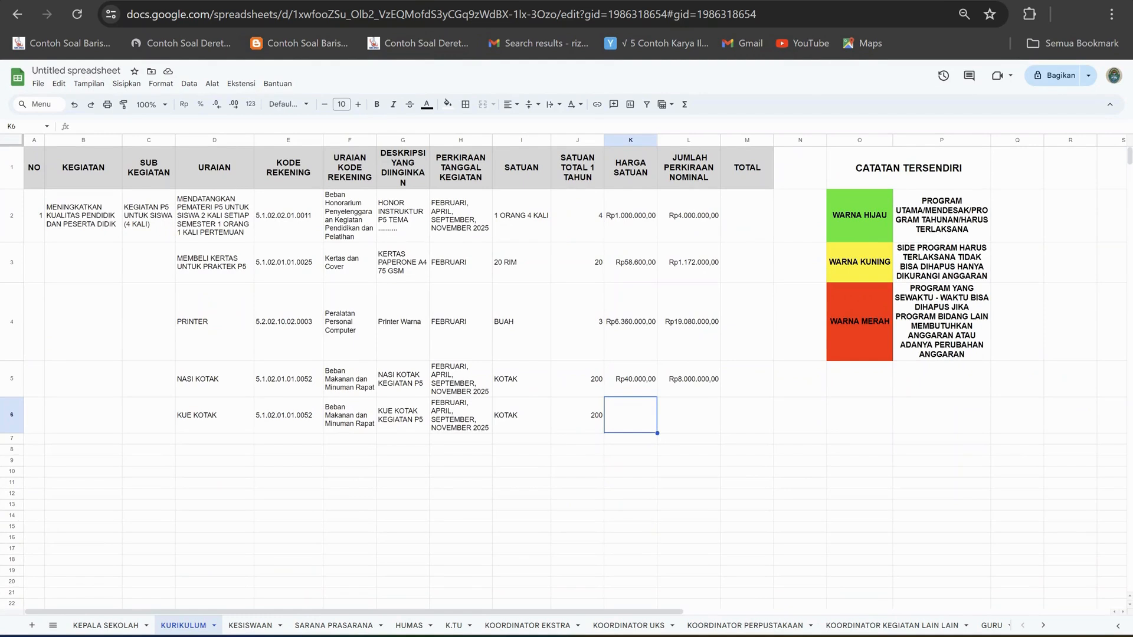
pyautogui.write('20000')
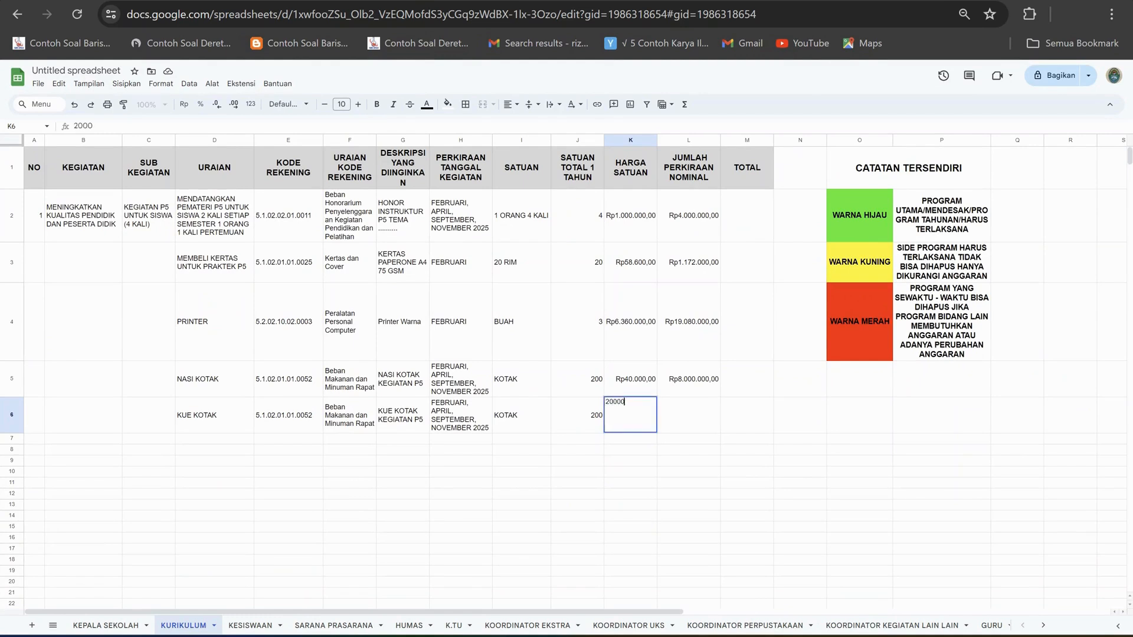
pyautogui.press('Tab')
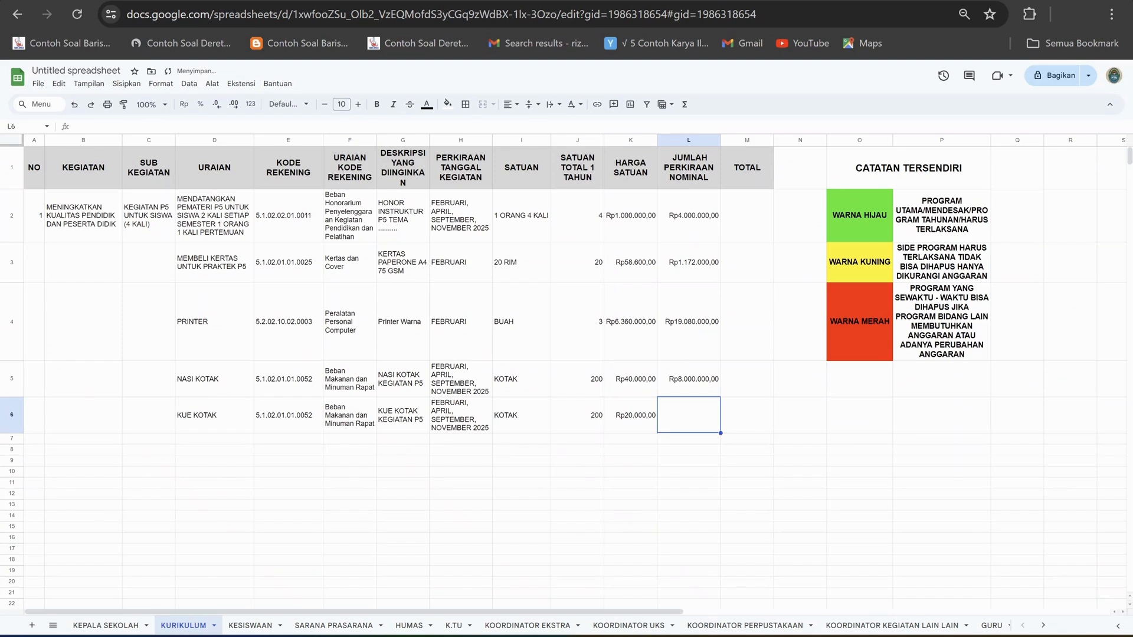
pyautogui.write('=')
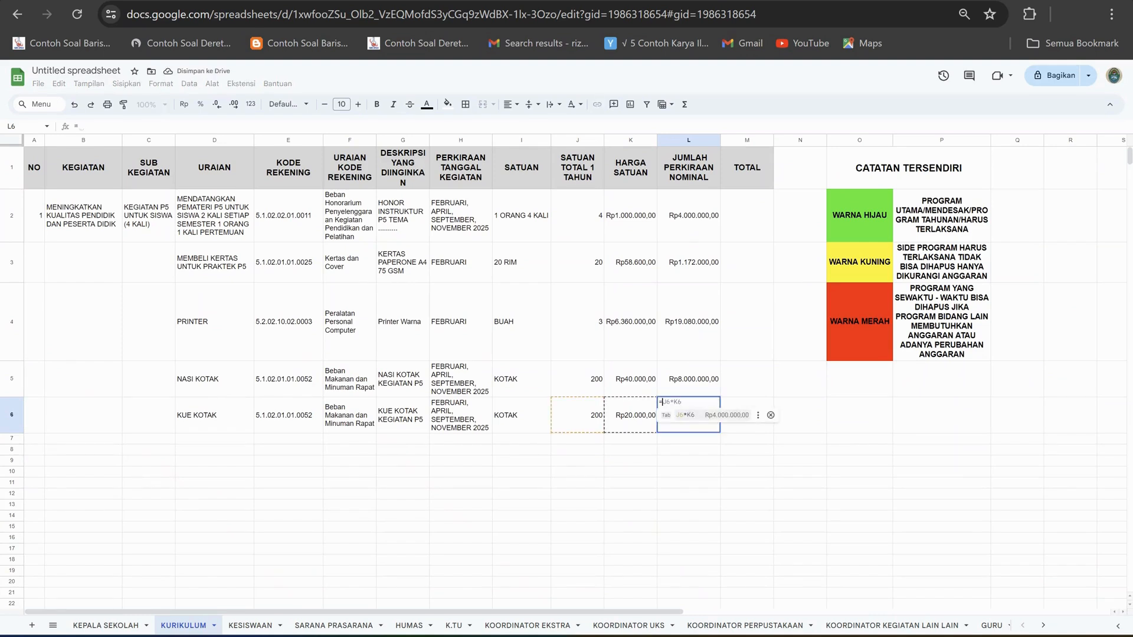
pyautogui.press('Tab')
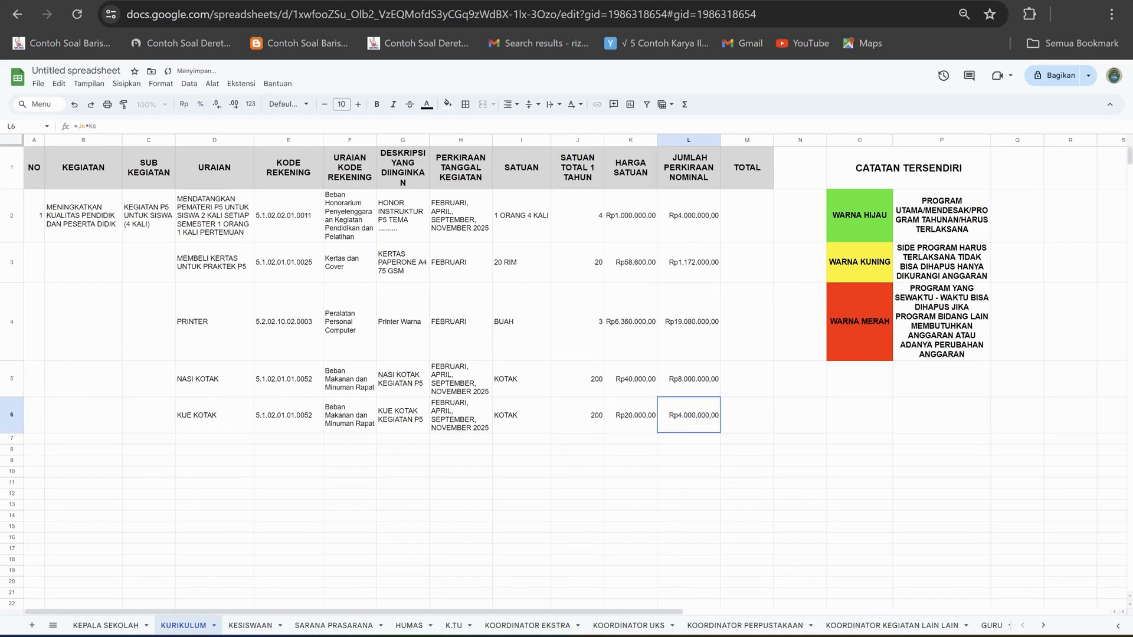
# Merge A2:A6 in the NO column and B2:B6 in the KEGIATAN column.
pyautogui.moveTo(34, 216); pyautogui.dragTo(34, 413)
pyautogui.click(482, 104)
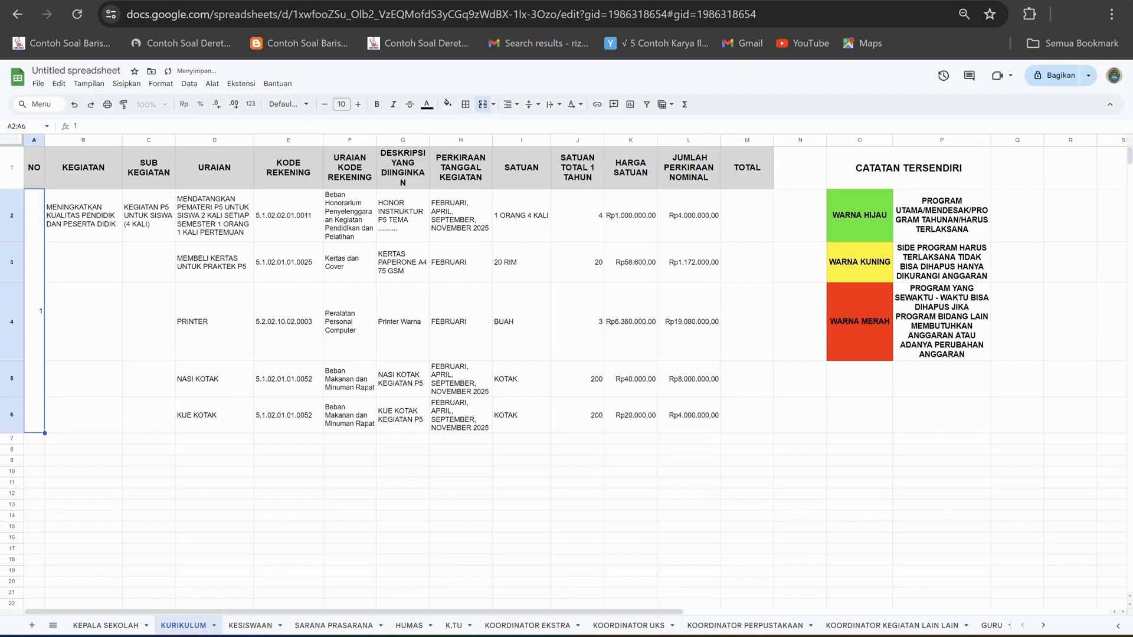
pyautogui.click(83, 215)
pyautogui.moveTo(83, 216); pyautogui.dragTo(83, 413)
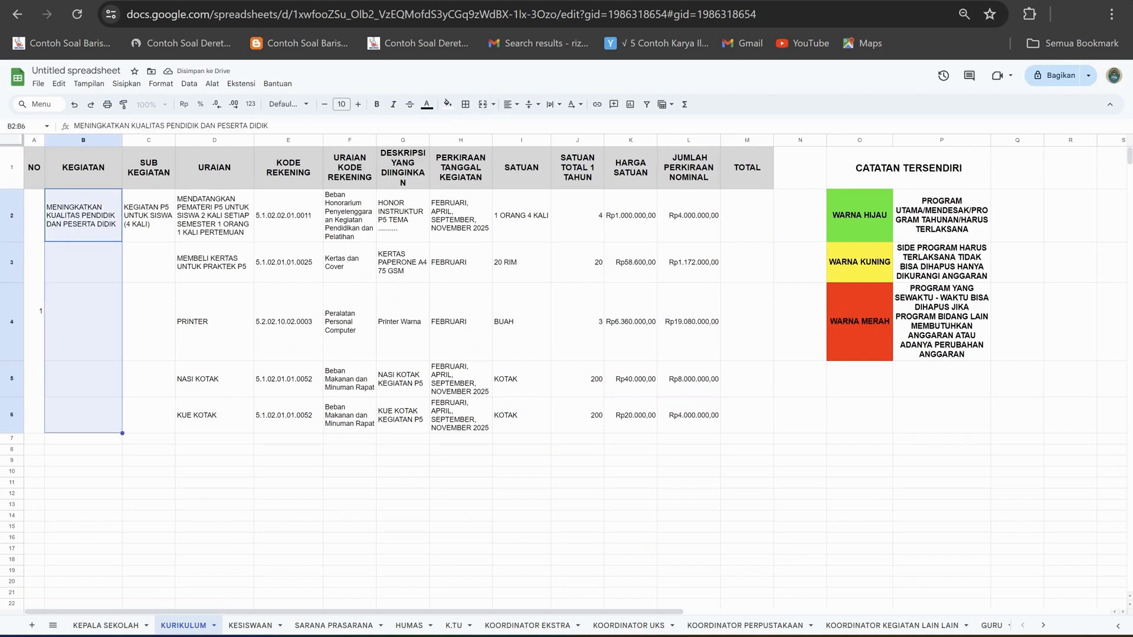
pyautogui.click(553, 104)
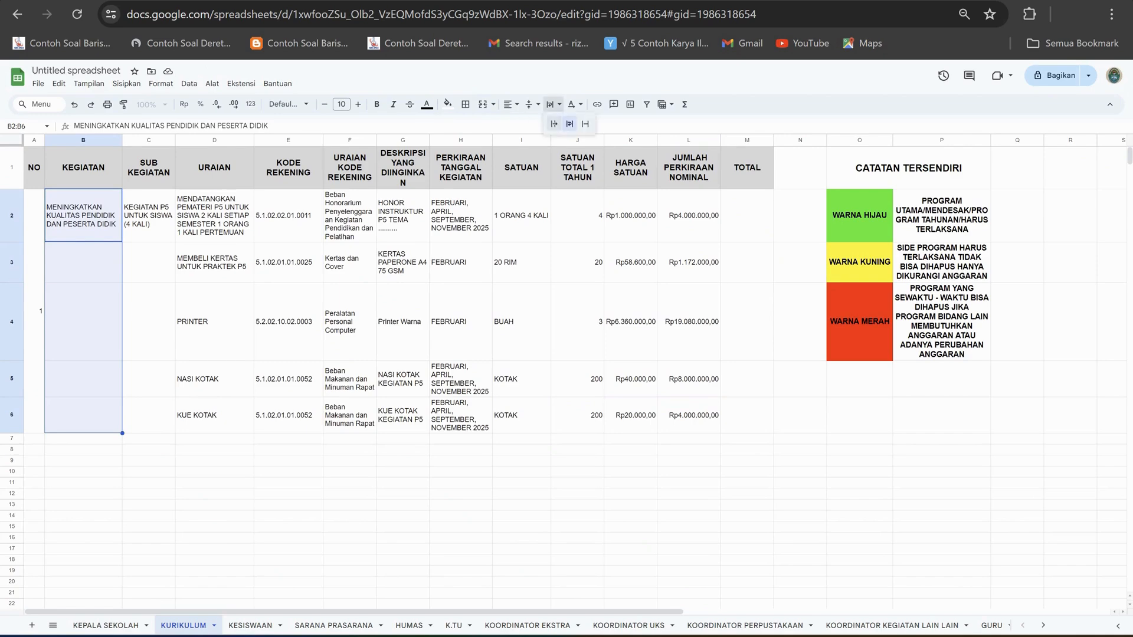
pyautogui.click(483, 104)
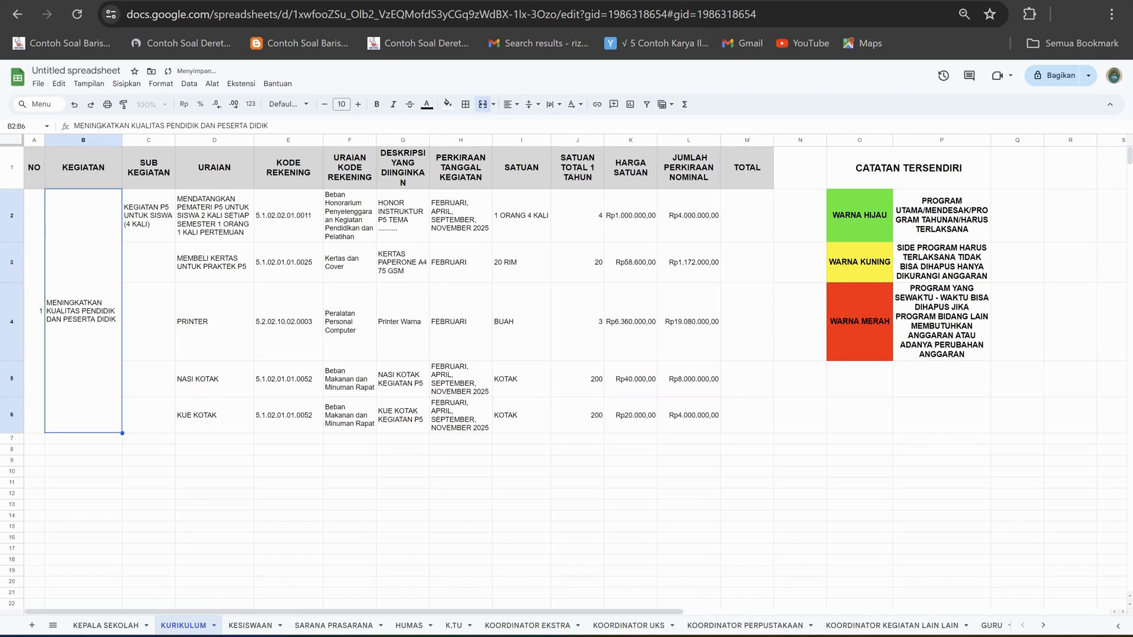
# Shorten the merged KEGIATAN text to MENINGKATKAN KUALITAS PESERTA DIDIK by removing PENDIDIK DAN.
pyautogui.doubleClick(200, 126)
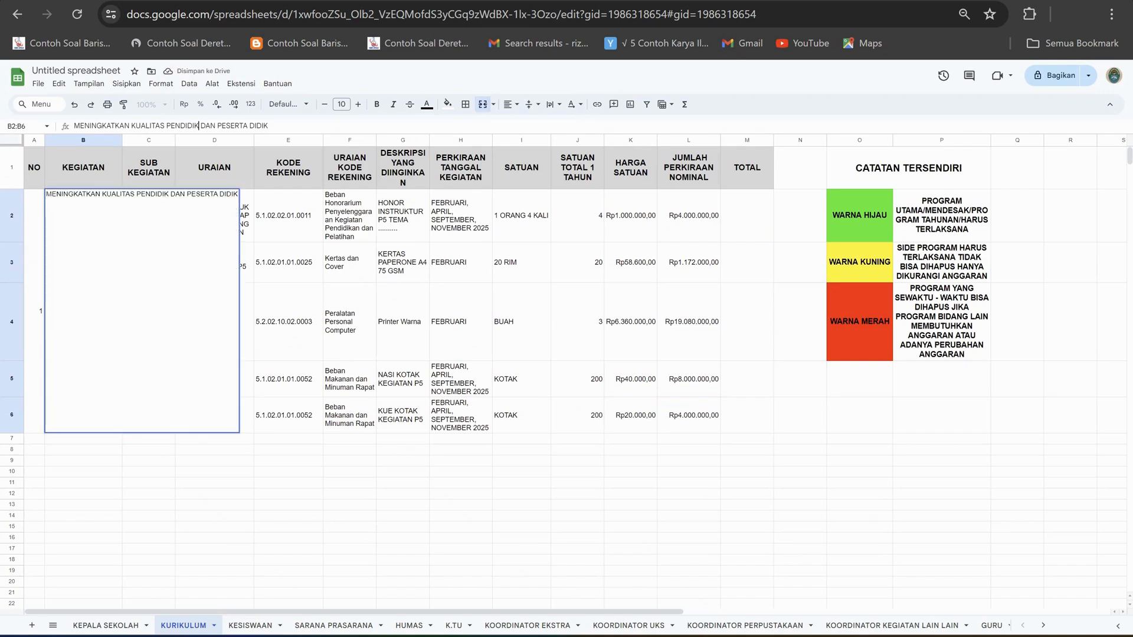
pyautogui.click(200, 125)
pyautogui.press('BackSpace')
pyautogui.press('BackSpace')
pyautogui.press('BackSpace')
pyautogui.press('BackSpace')
pyautogui.press('BackSpace')
pyautogui.press('BackSpace')
pyautogui.press('BackSpace')
pyautogui.press('BackSpace')
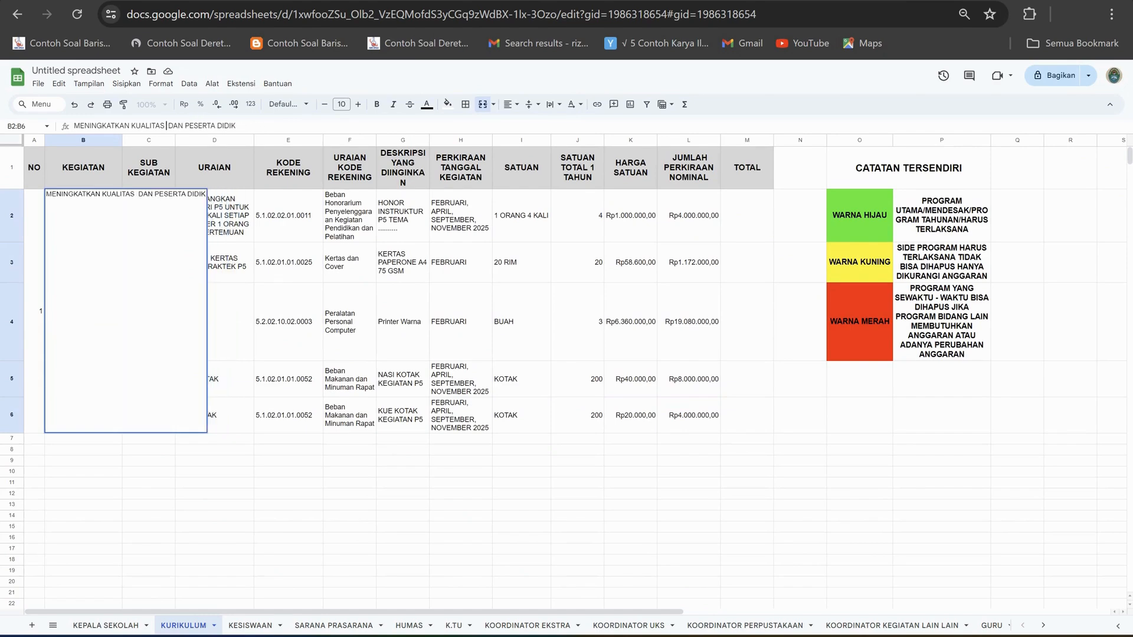
pyautogui.press('BackSpace')
pyautogui.press('BackSpace')
pyautogui.press('BackSpace')
pyautogui.press('BackSpace')
pyautogui.press('BackSpace')
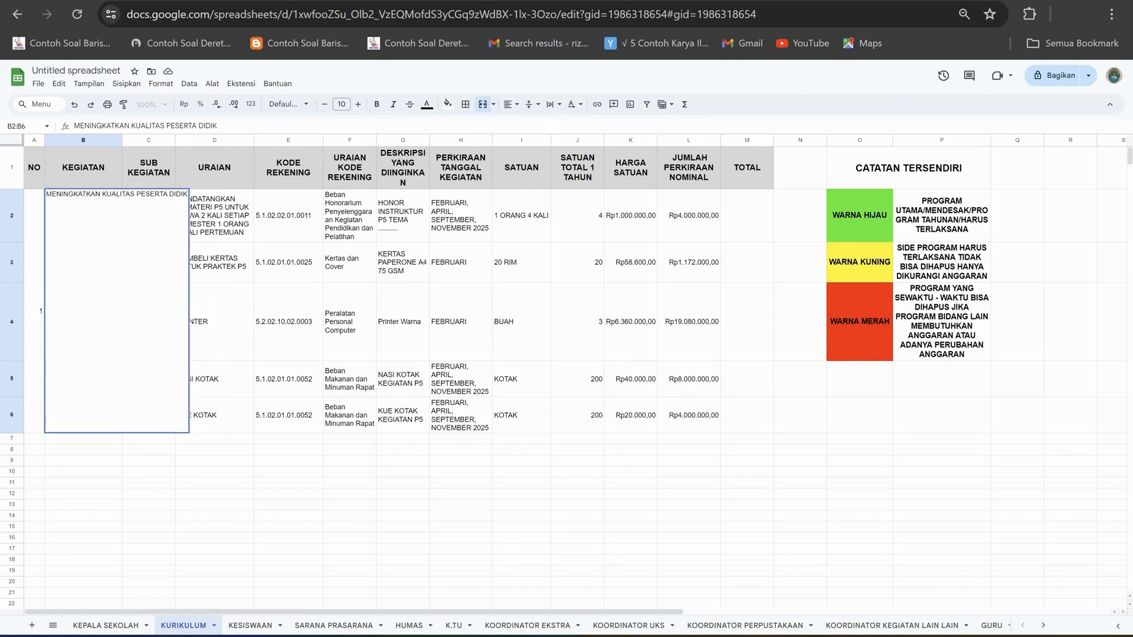
pyautogui.click(215, 460)
# Merge C2:C6 in the SUB KEGIATAN column.
pyautogui.moveTo(148, 215); pyautogui.dragTo(149, 415)
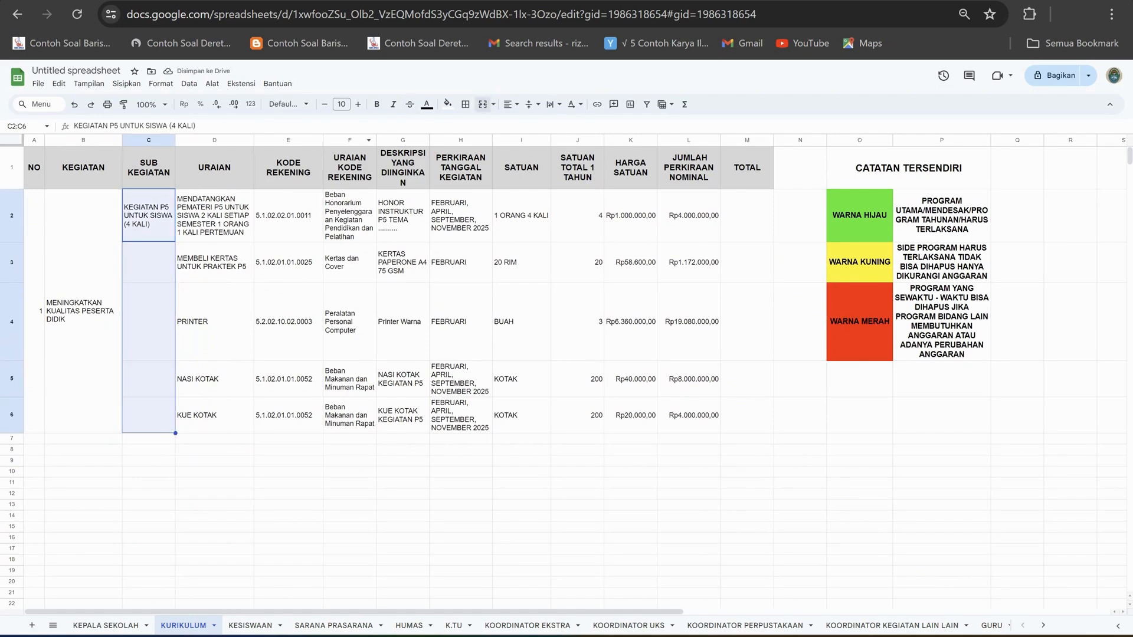
pyautogui.click(483, 104)
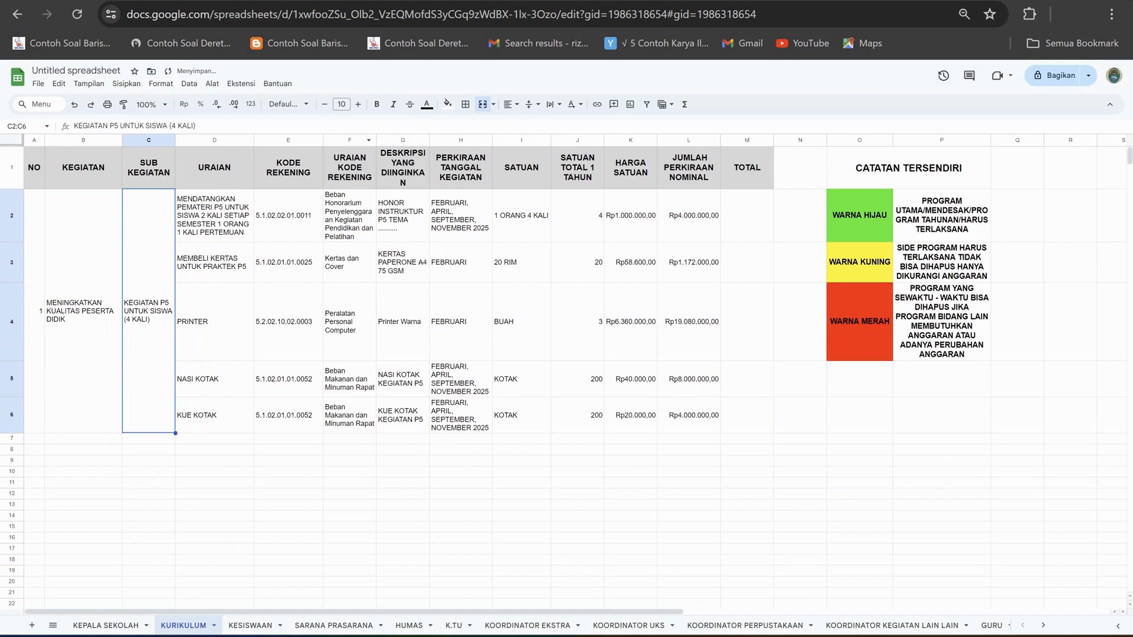
pyautogui.click(83, 311)
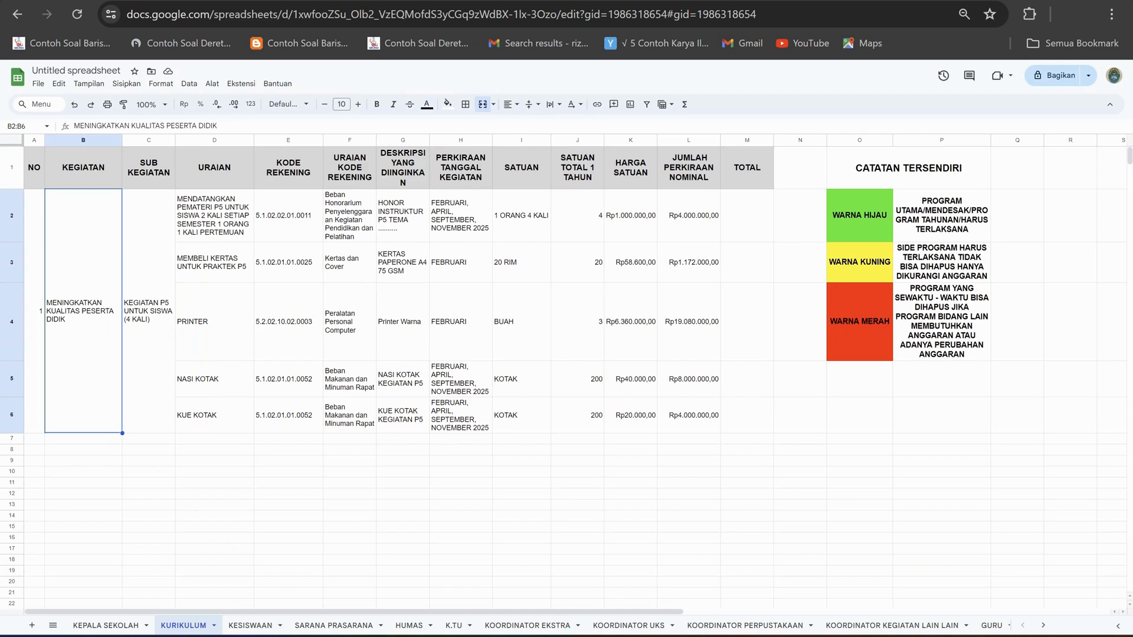
# Fill the P5 activity block A2:M6 with green to match the WARNA HIJAU priority category.
pyautogui.click(34, 311)
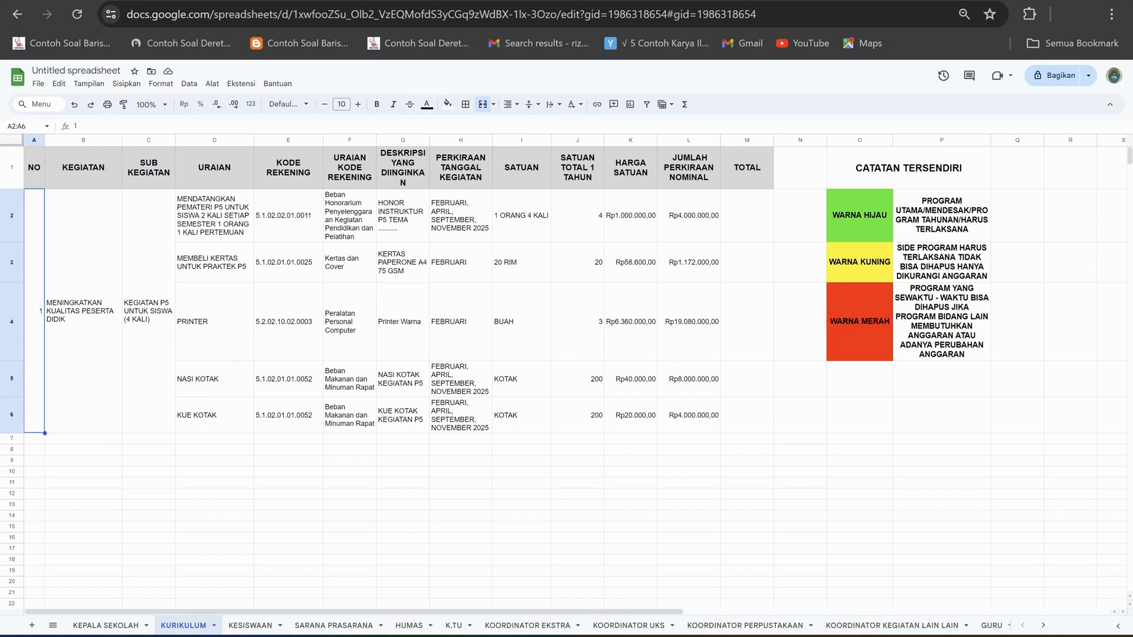
pyautogui.moveTo(35, 311); pyautogui.dragTo(747, 311)
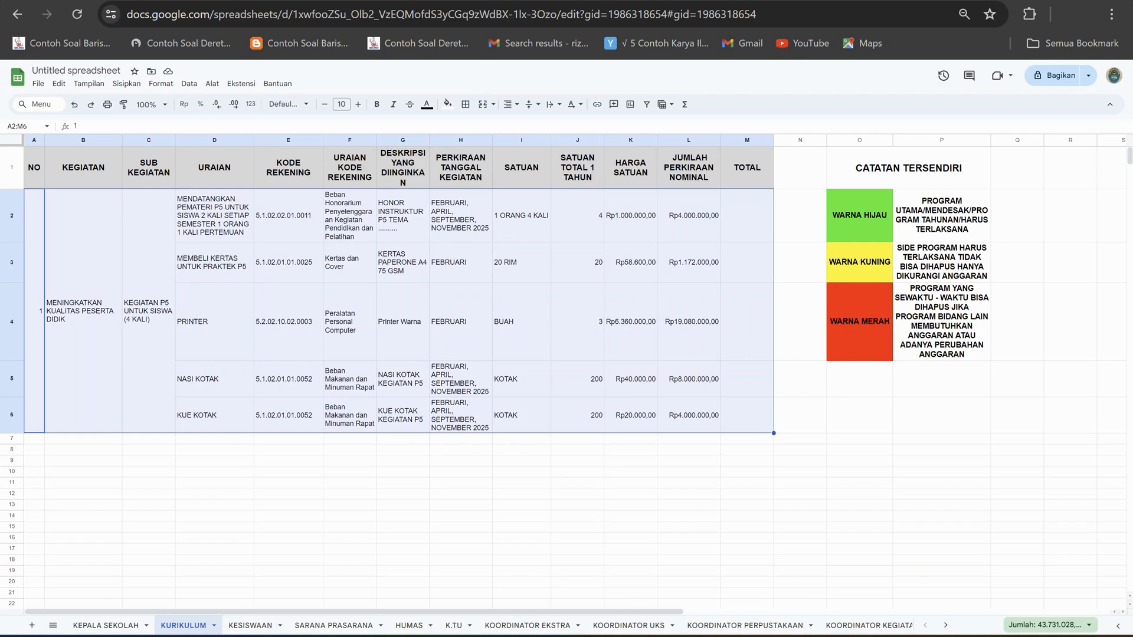
pyautogui.click(448, 103)
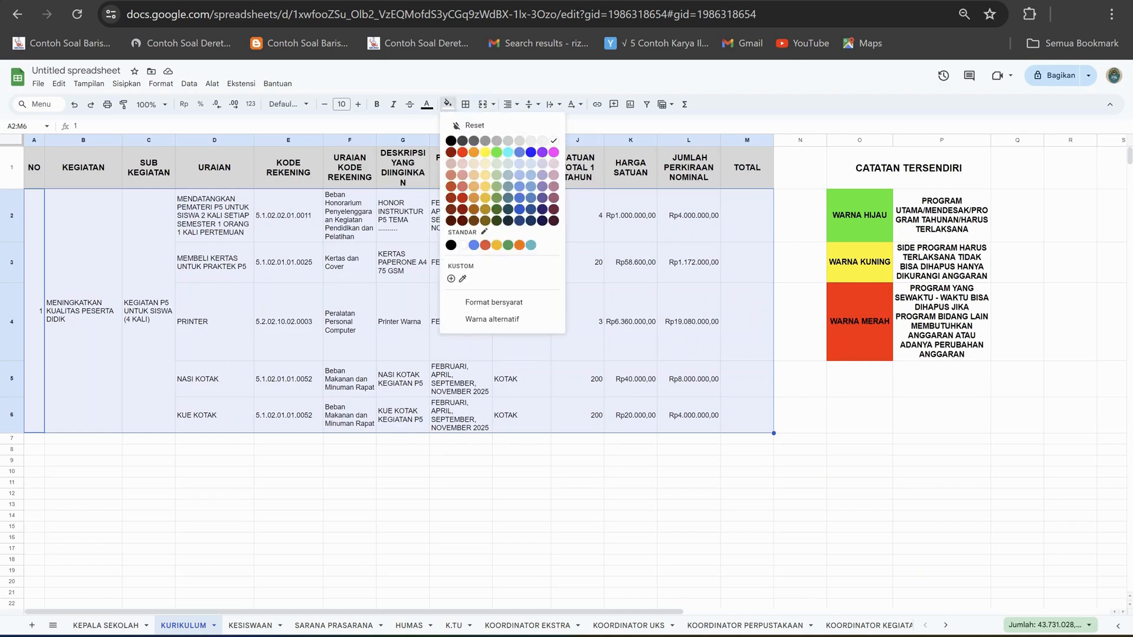
pyautogui.click(497, 152)
# Merge M2:M6 in the TOTAL column and sum the estimated amounts there with =SUM(L2:L6).
pyautogui.moveTo(747, 215); pyautogui.dragTo(747, 416)
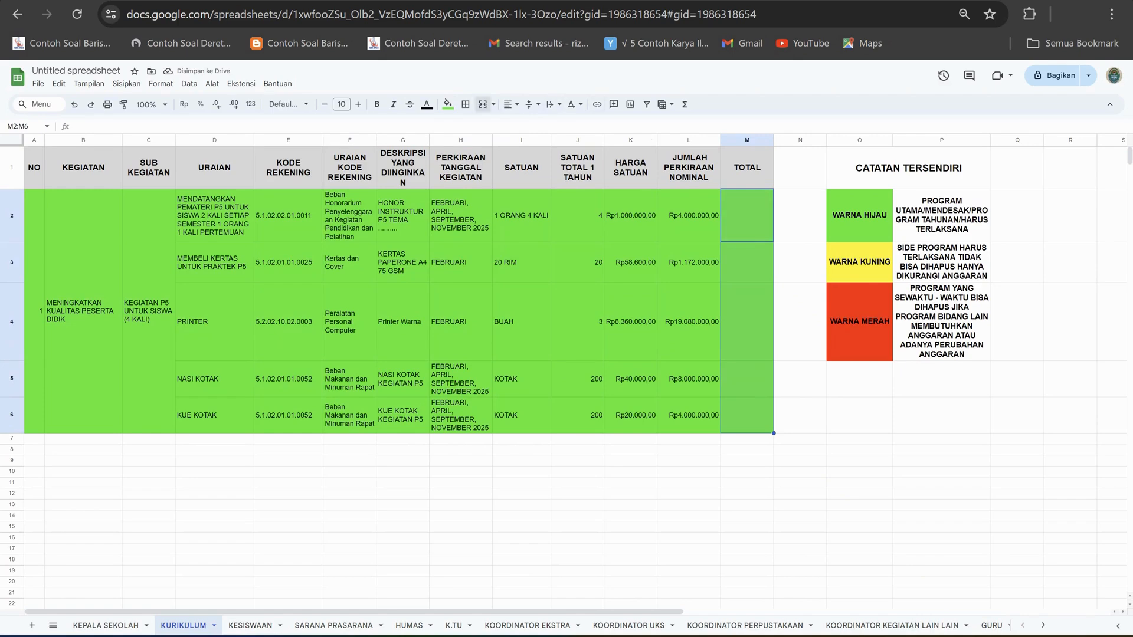
pyautogui.click(483, 104)
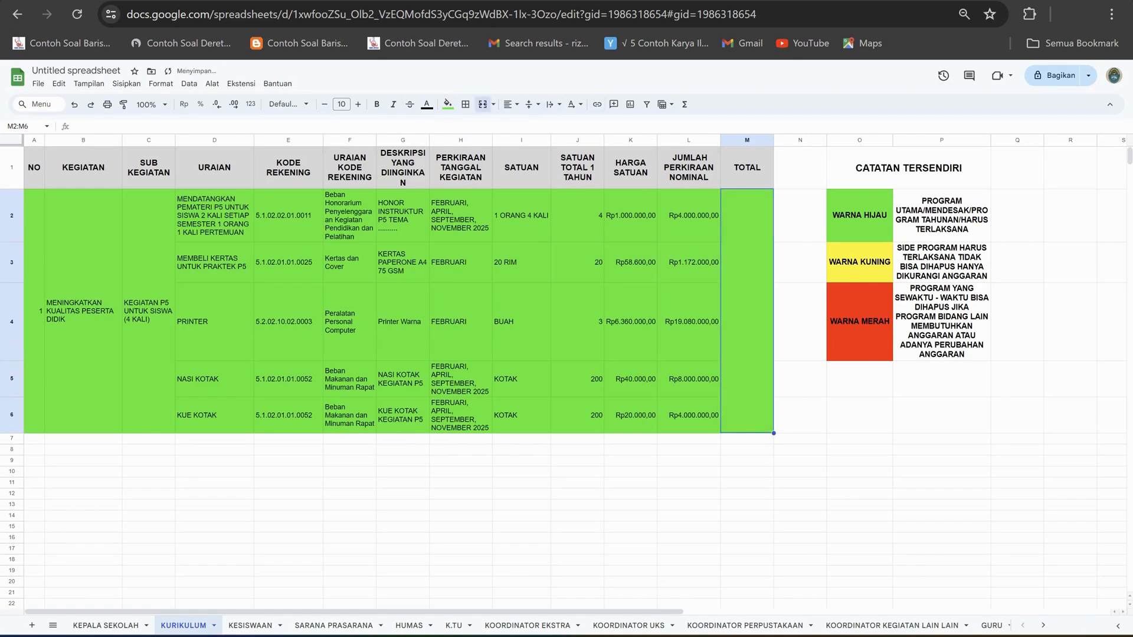
pyautogui.write('=')
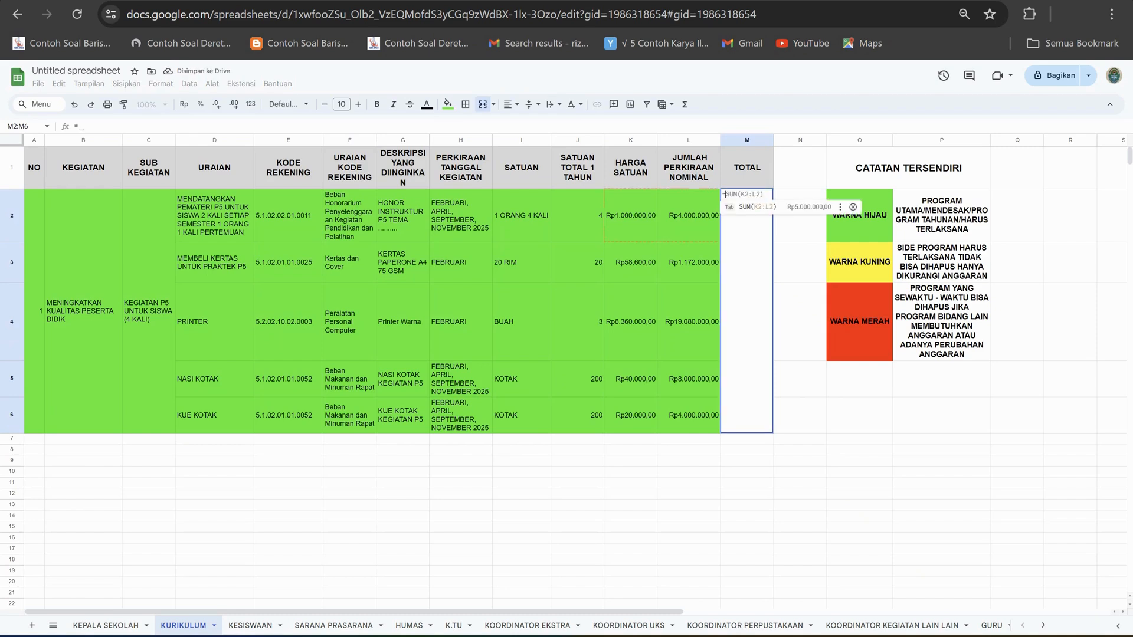
pyautogui.write('SUM')
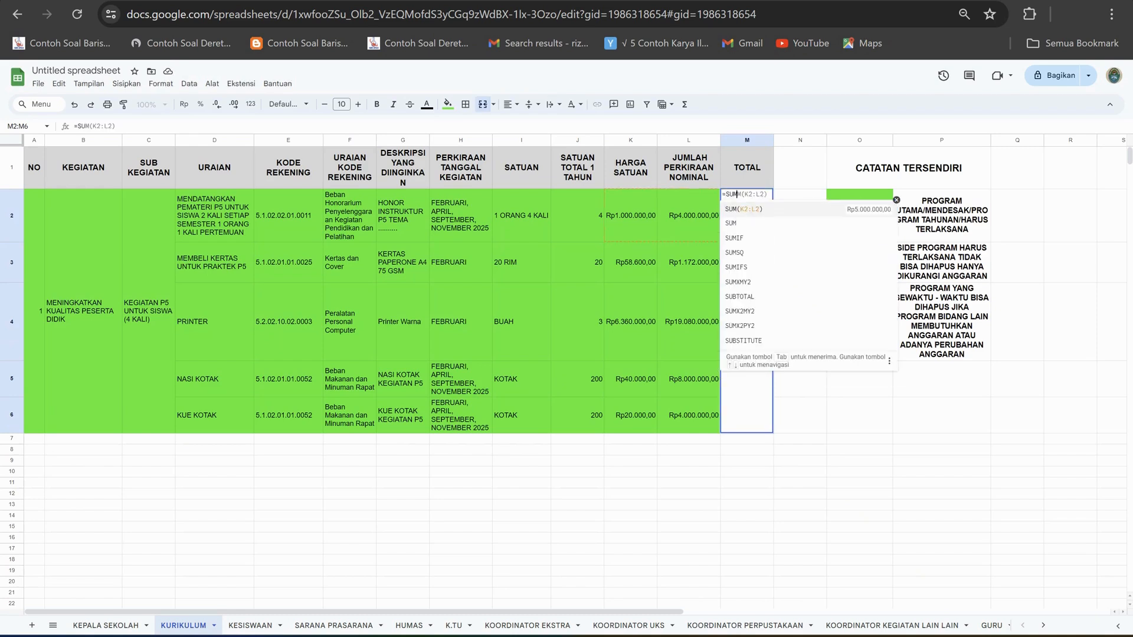
pyautogui.write('(')
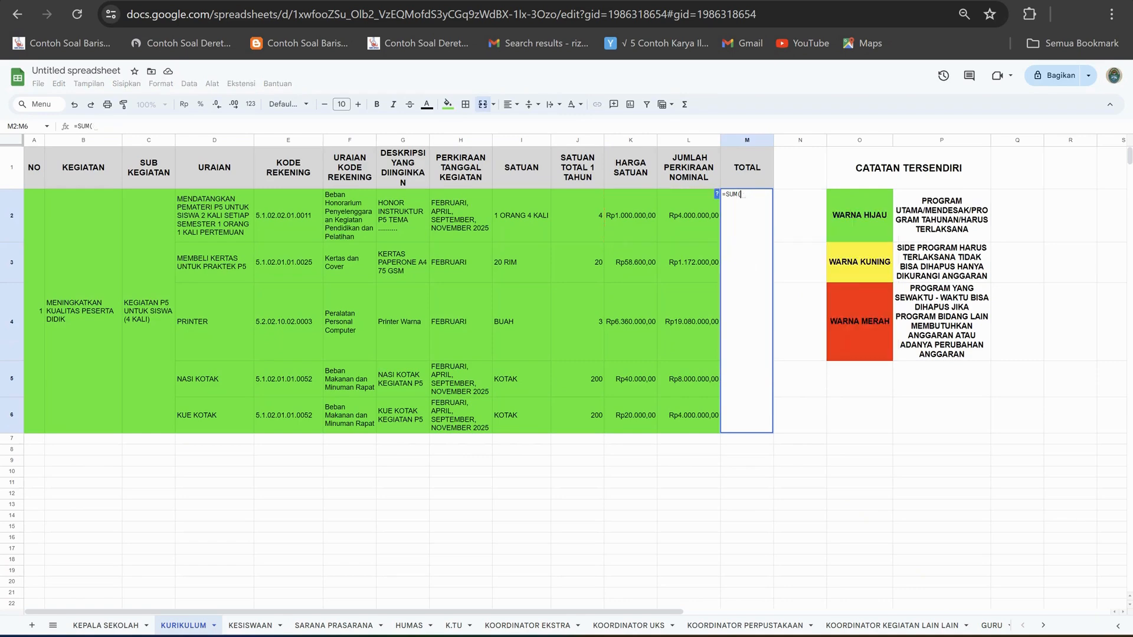
pyautogui.moveTo(689, 216); pyautogui.dragTo(689, 415)
pyautogui.write(')')
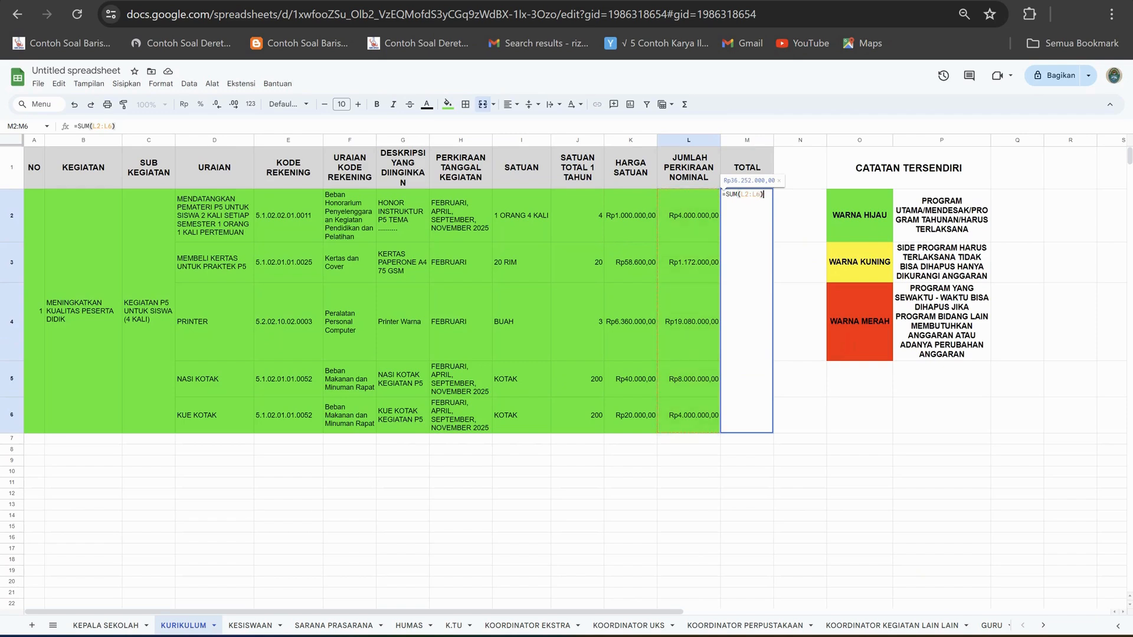
pyautogui.press('Return')
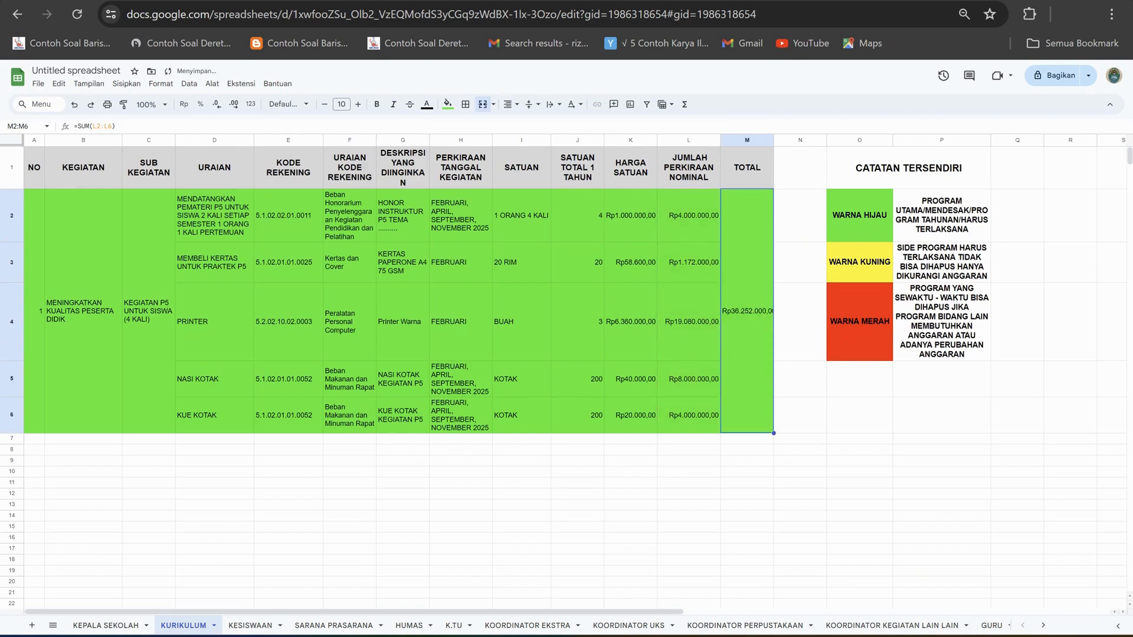
# Widen the TOTAL column M so that the full summed amount fits in the merged cell.
pyautogui.moveTo(774, 140); pyautogui.dragTo(792, 140)
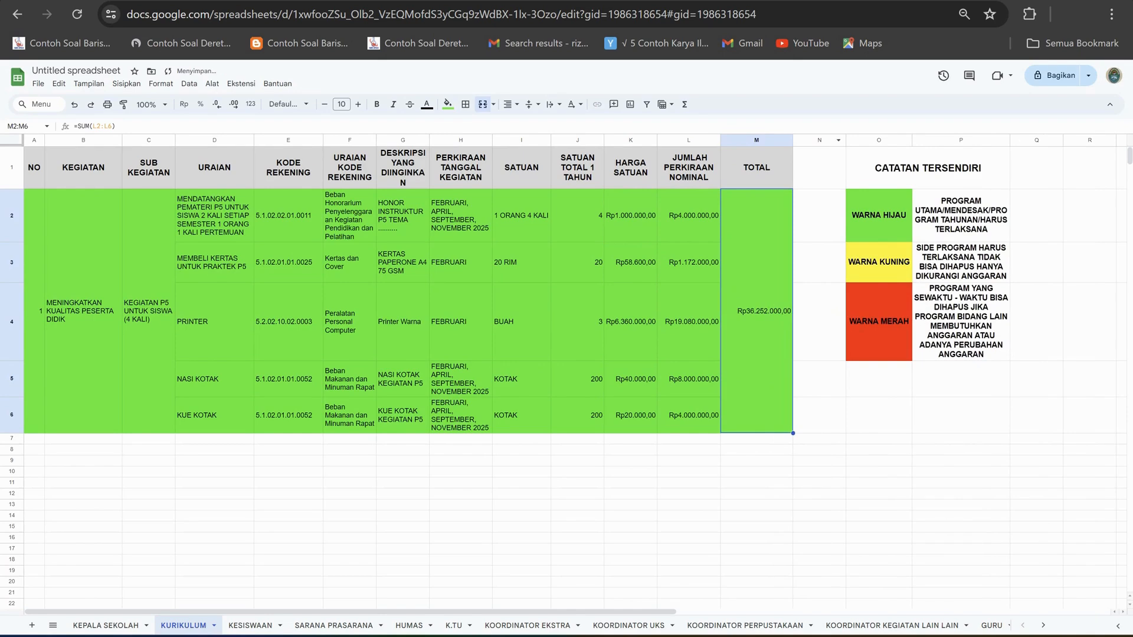
pyautogui.click(819, 379)
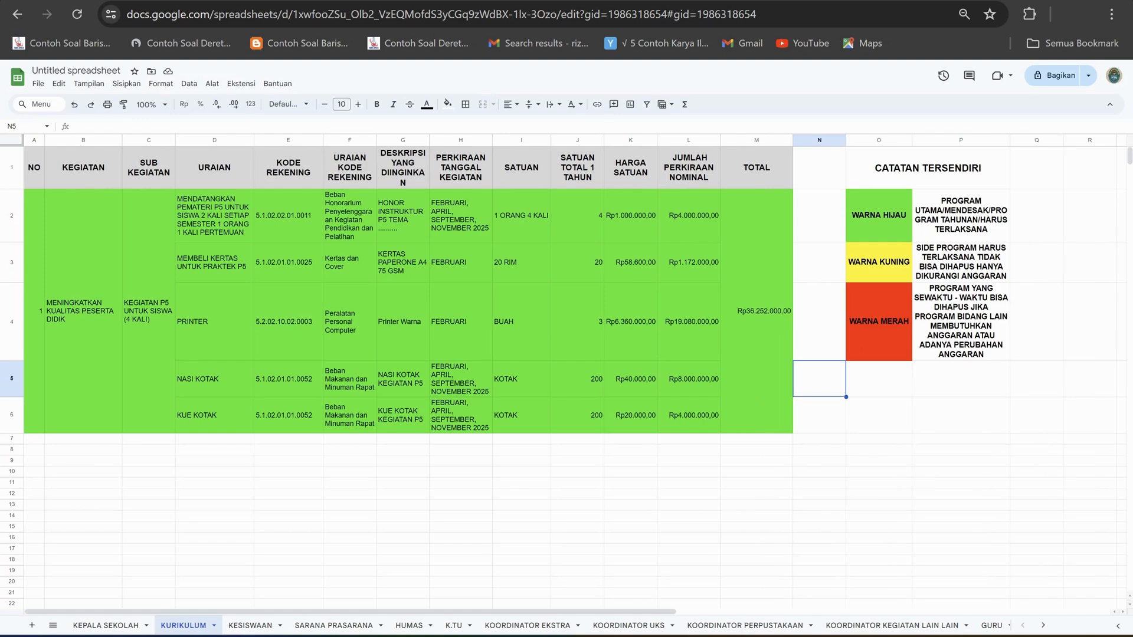
pyautogui.click(757, 311)
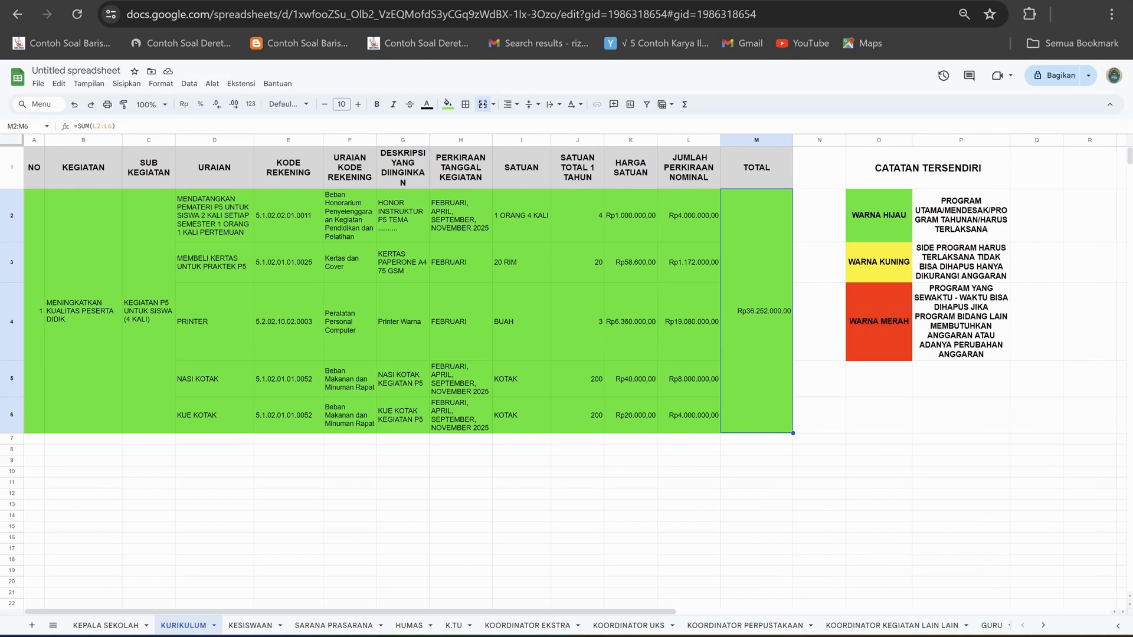
pyautogui.moveTo(757, 460); pyautogui.dragTo(757, 450)
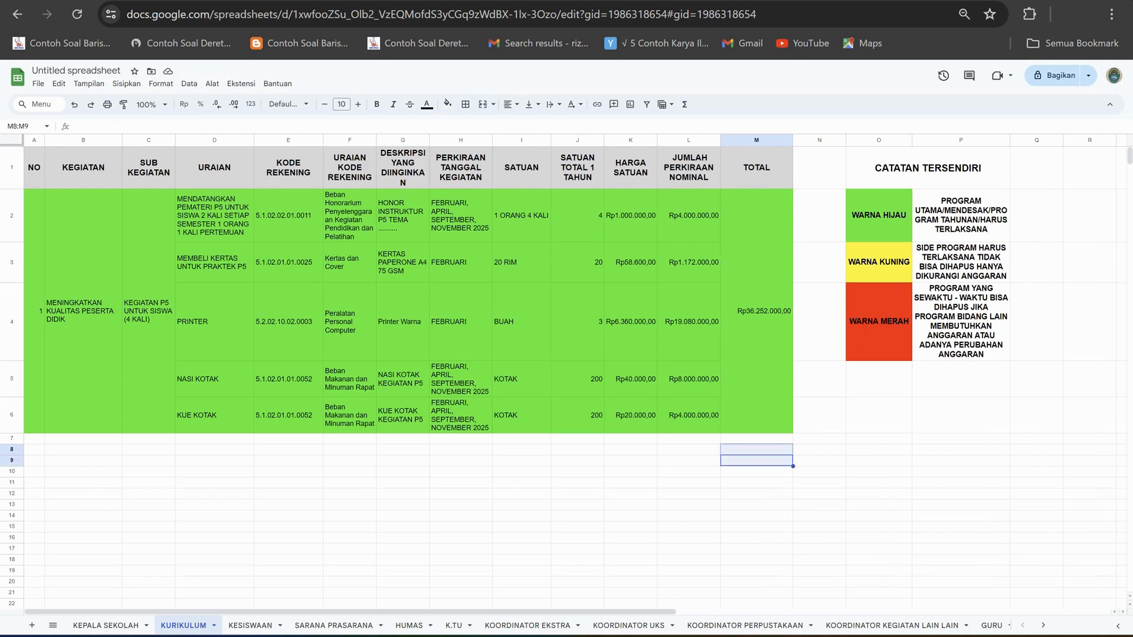
pyautogui.click(34, 439)
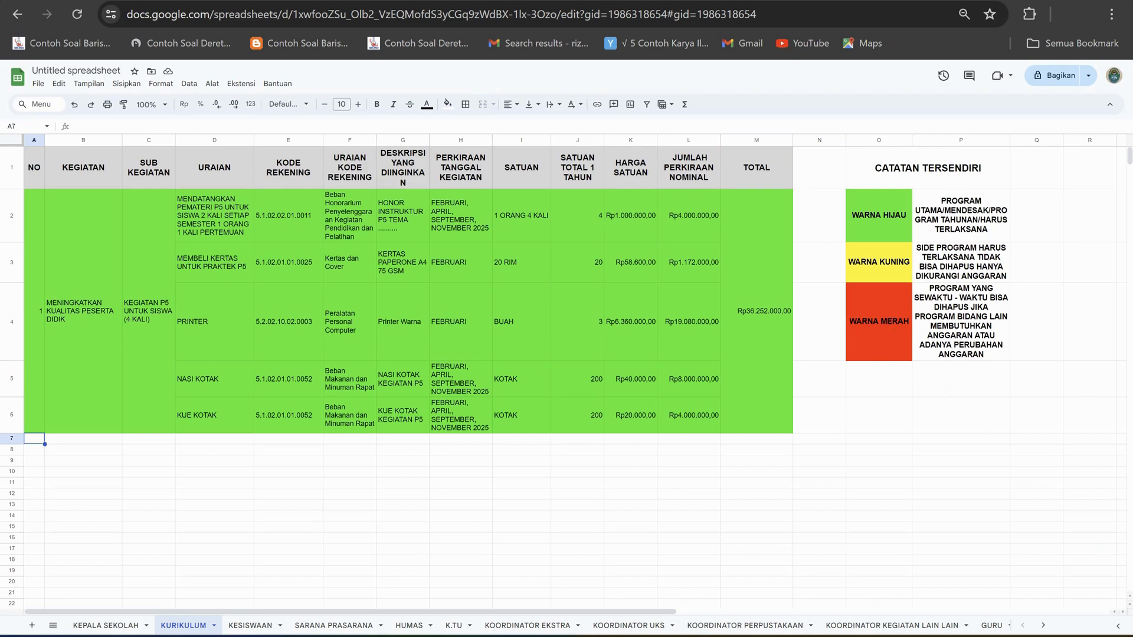
pyautogui.click(107, 625)
pyautogui.click(184, 626)
pyautogui.click(107, 625)
pyautogui.click(184, 626)
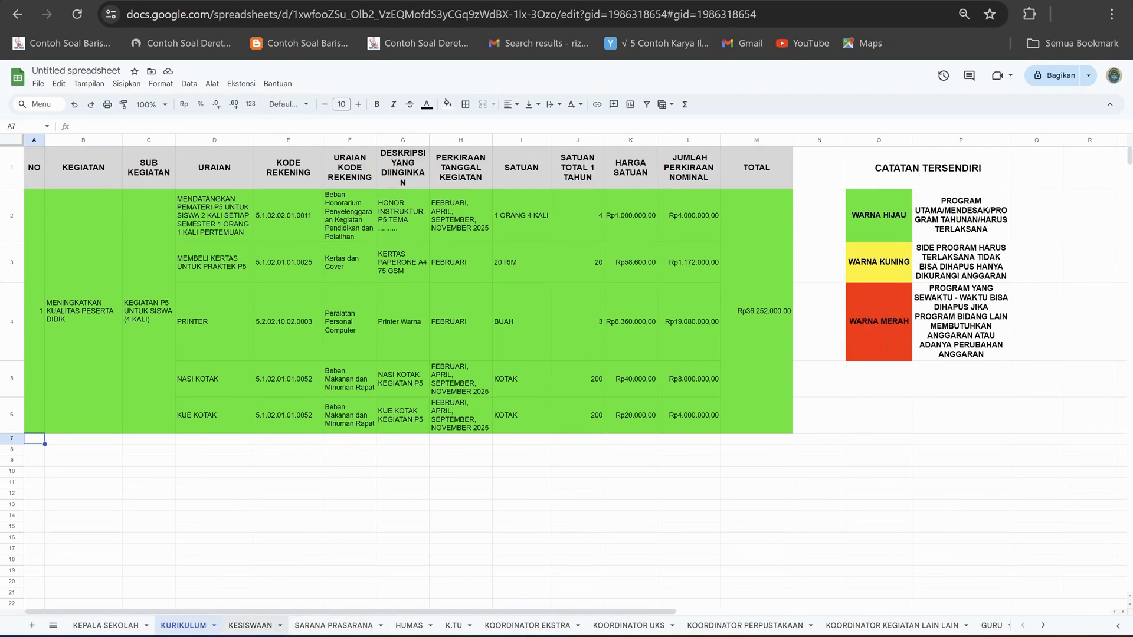
pyautogui.click(250, 625)
pyautogui.click(184, 625)
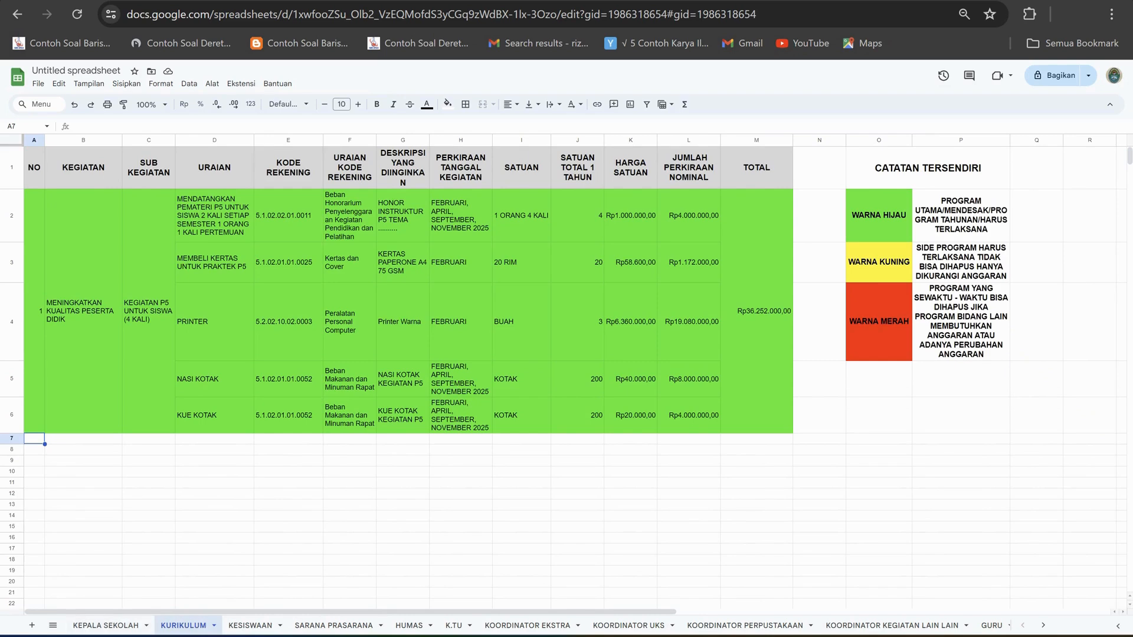
# On the SARANA PRASARANA sheet, narrow the NO column and number the first activity 1 in A2.
pyautogui.click(250, 625)
pyautogui.click(335, 625)
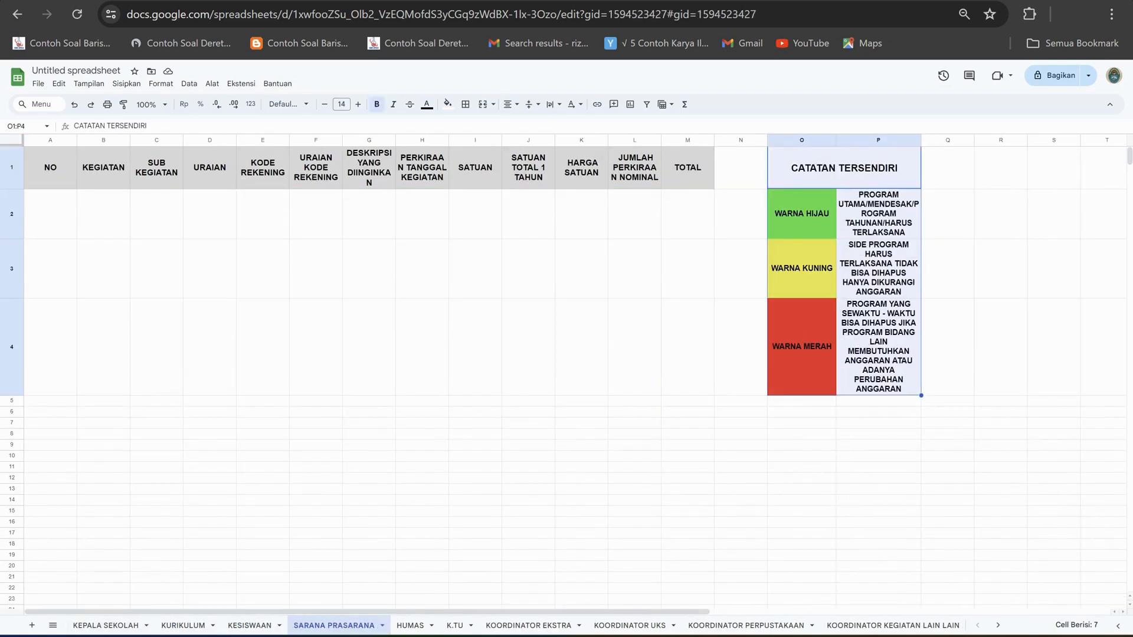
pyautogui.click(105, 626)
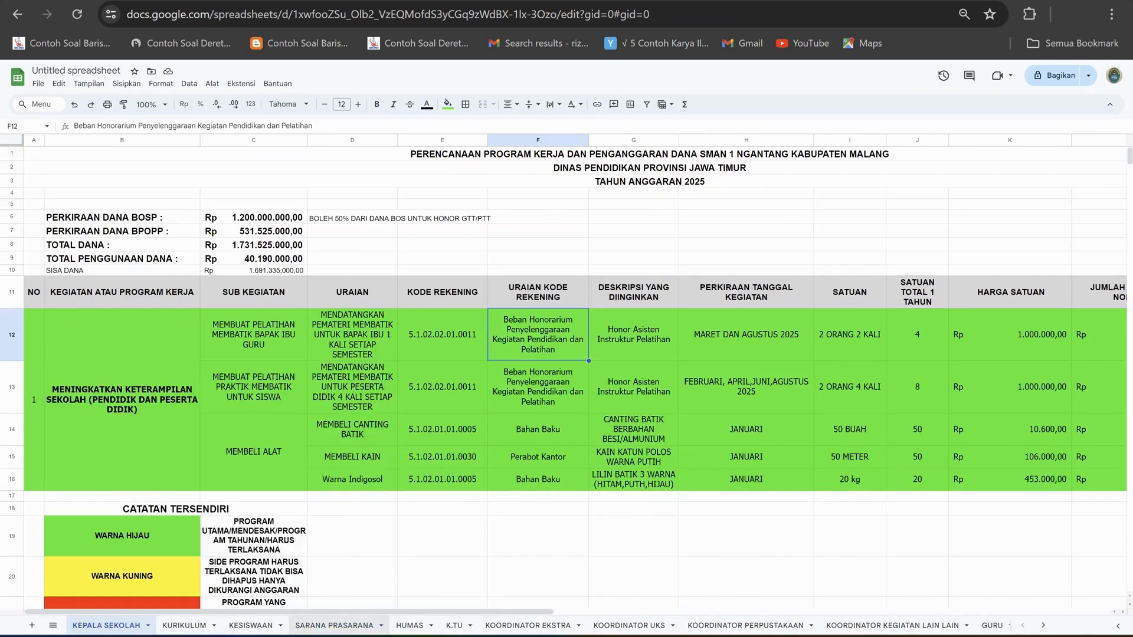
pyautogui.click(334, 626)
pyautogui.click(103, 347)
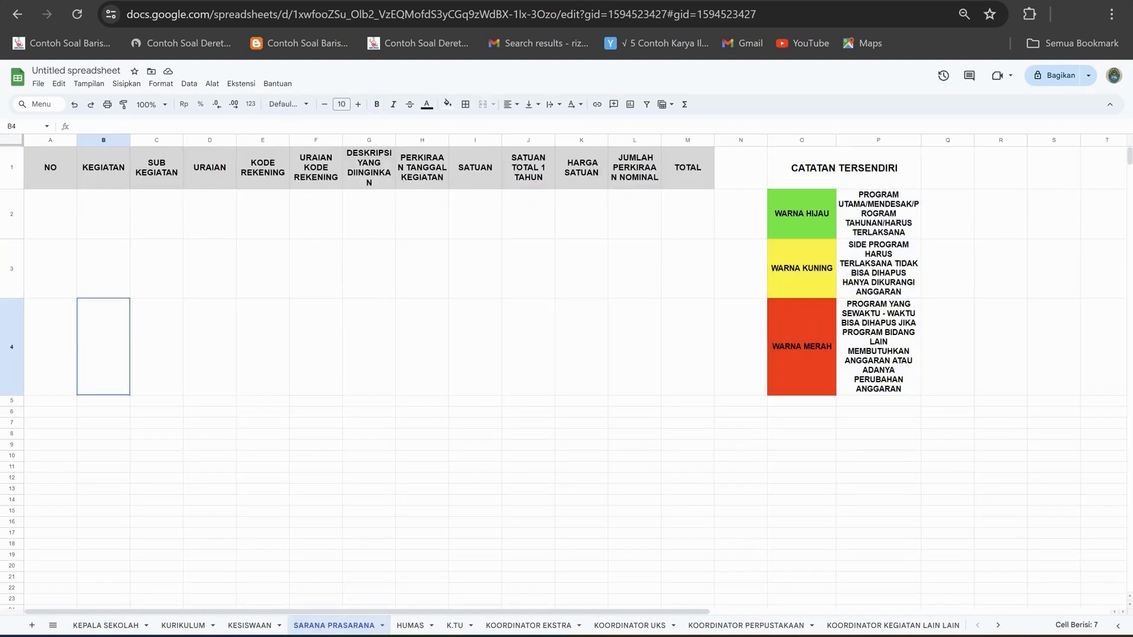
pyautogui.moveTo(76, 140); pyautogui.dragTo(51, 140)
pyautogui.click(38, 214)
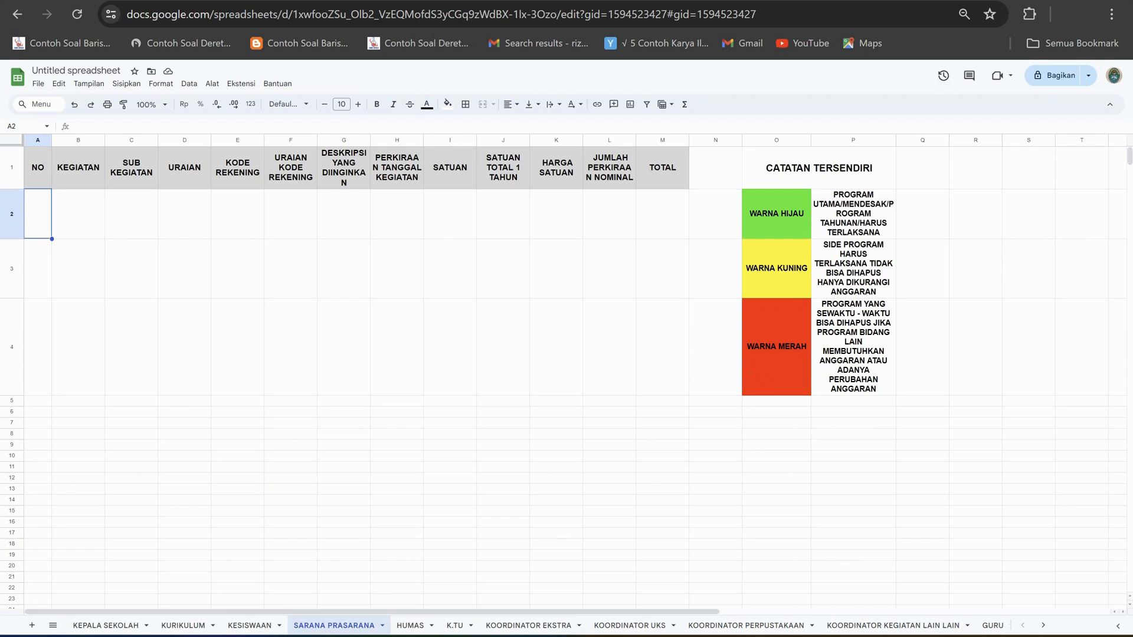
pyautogui.write('1')
pyautogui.press('Tab')
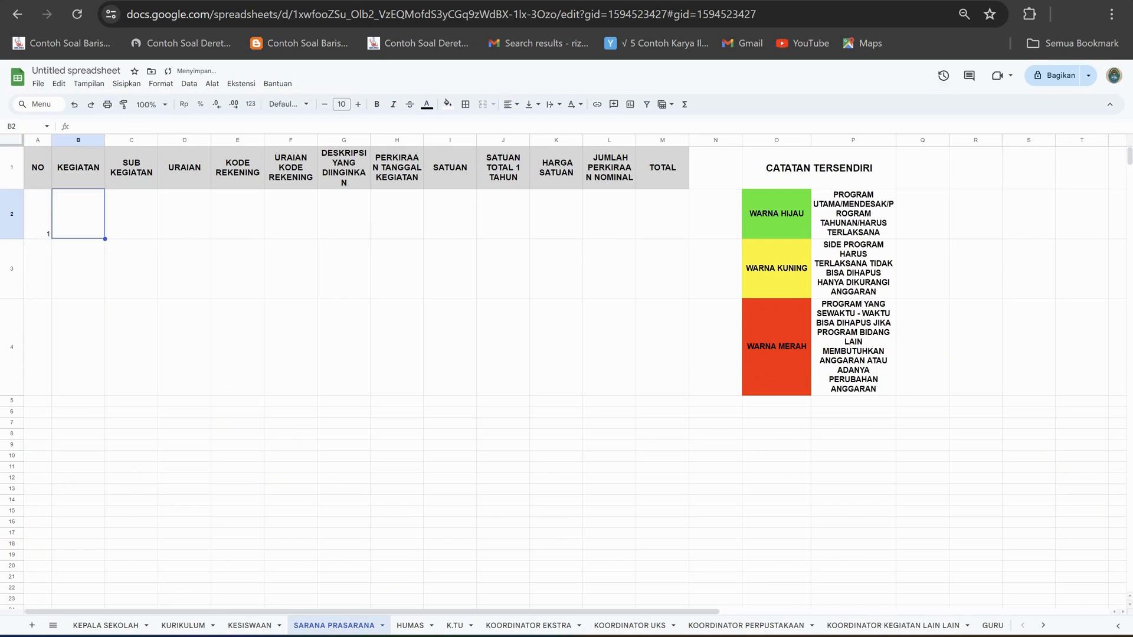
pyautogui.click(38, 214)
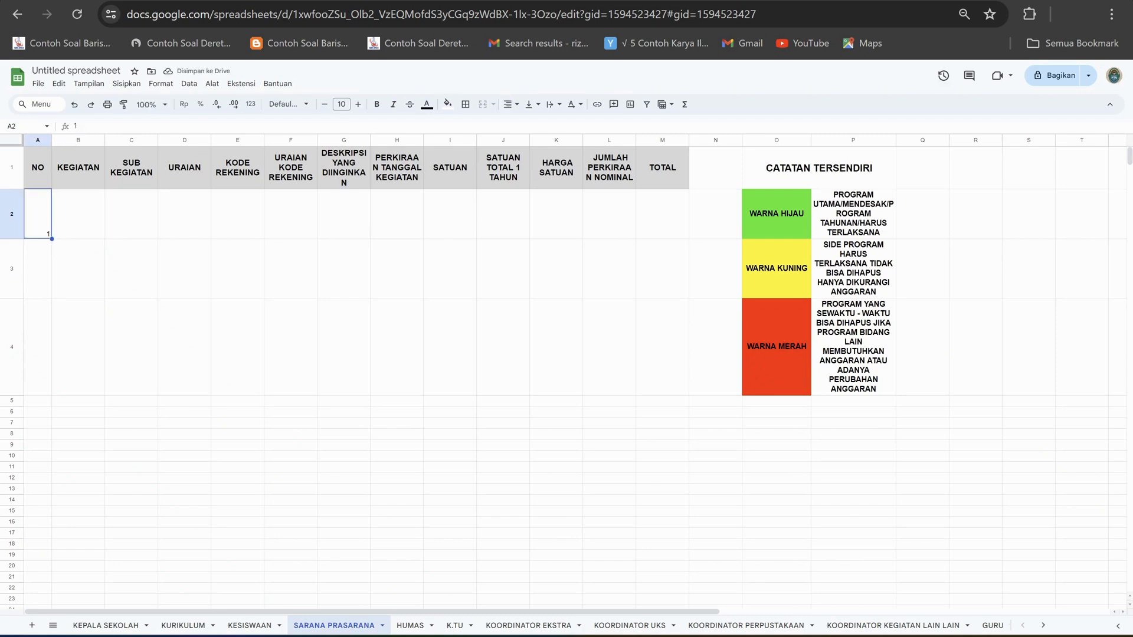
# Enter the activity PEMELIHARAAN SARANA DAN PRASARANA SEKOLAH in B2 of the KEGIATAN column.
pyautogui.click(78, 214)
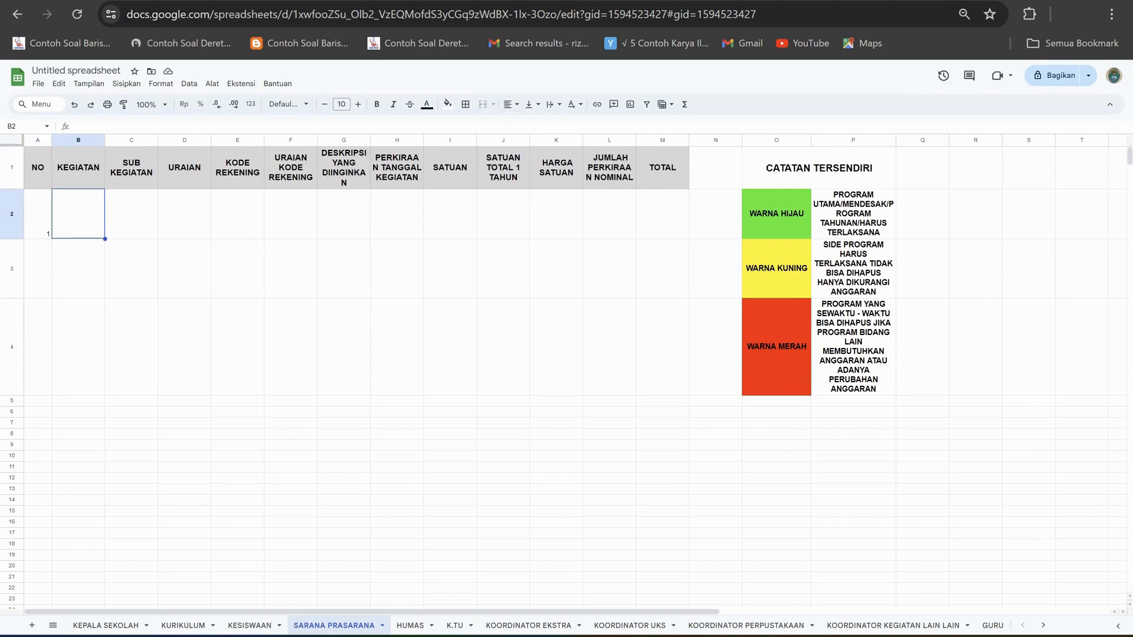
pyautogui.write('PEMELIHARAA')
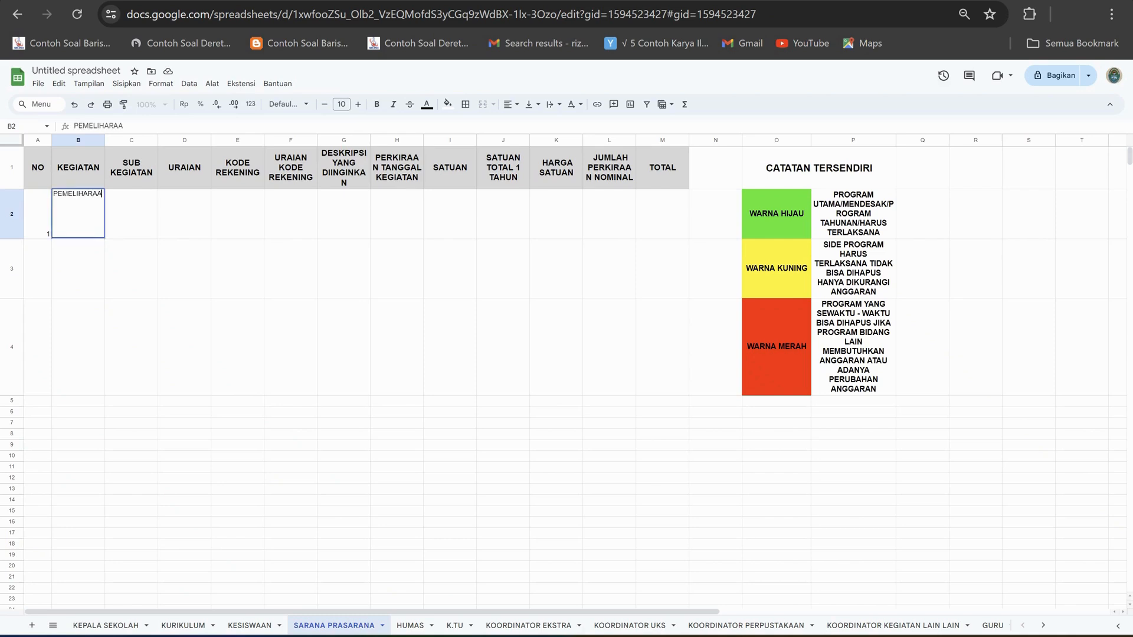
pyautogui.write('N SARANA')
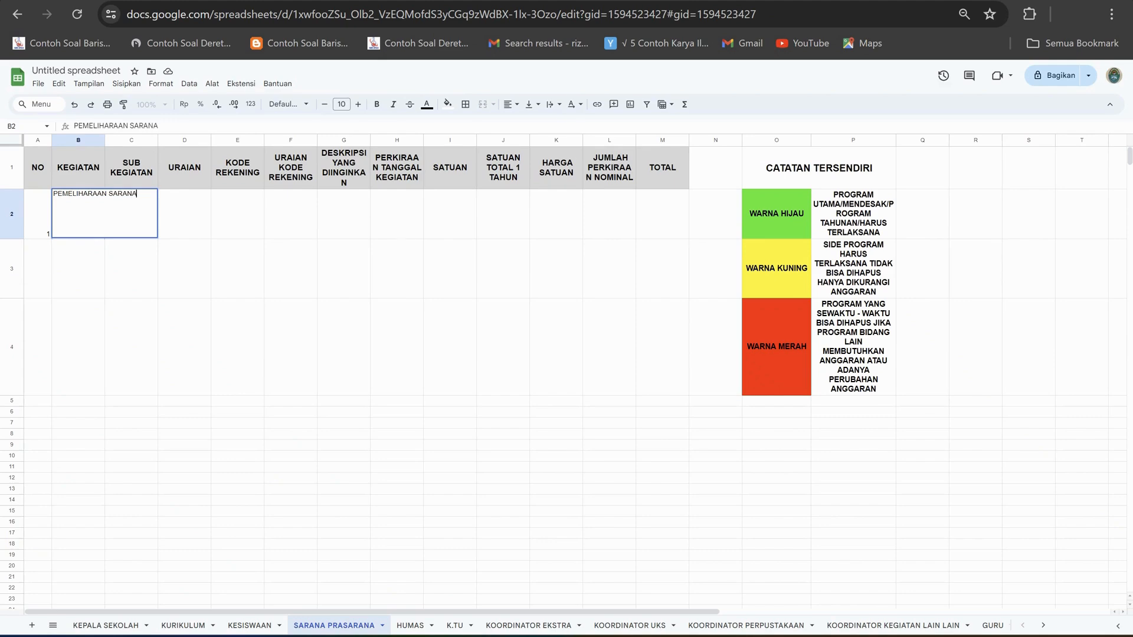
pyautogui.write(' DAN PR')
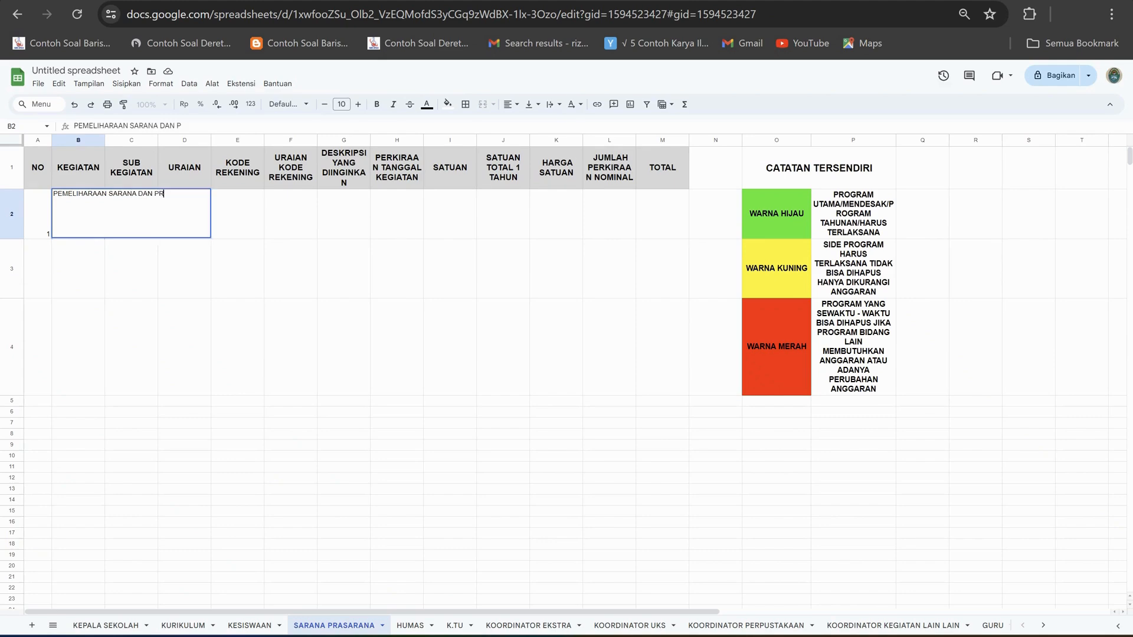
pyautogui.write('ASARANA SEKOLAH')
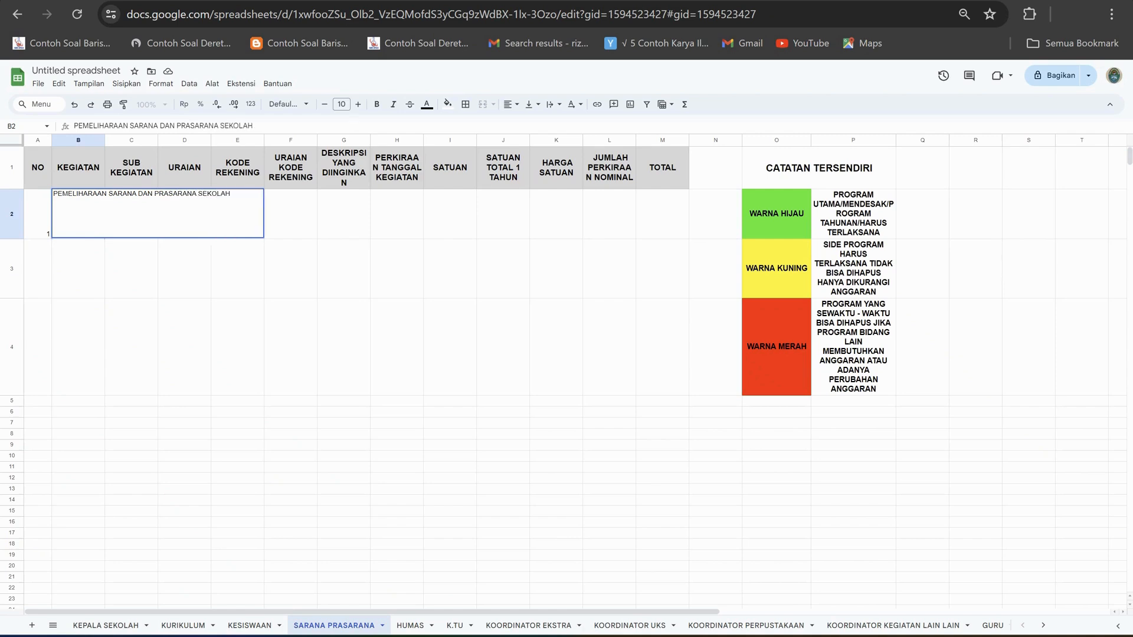
pyautogui.click(131, 347)
# Wrap the activity text in B2 and widen the KEGIATAN column so that its words no longer break.
pyautogui.click(78, 214)
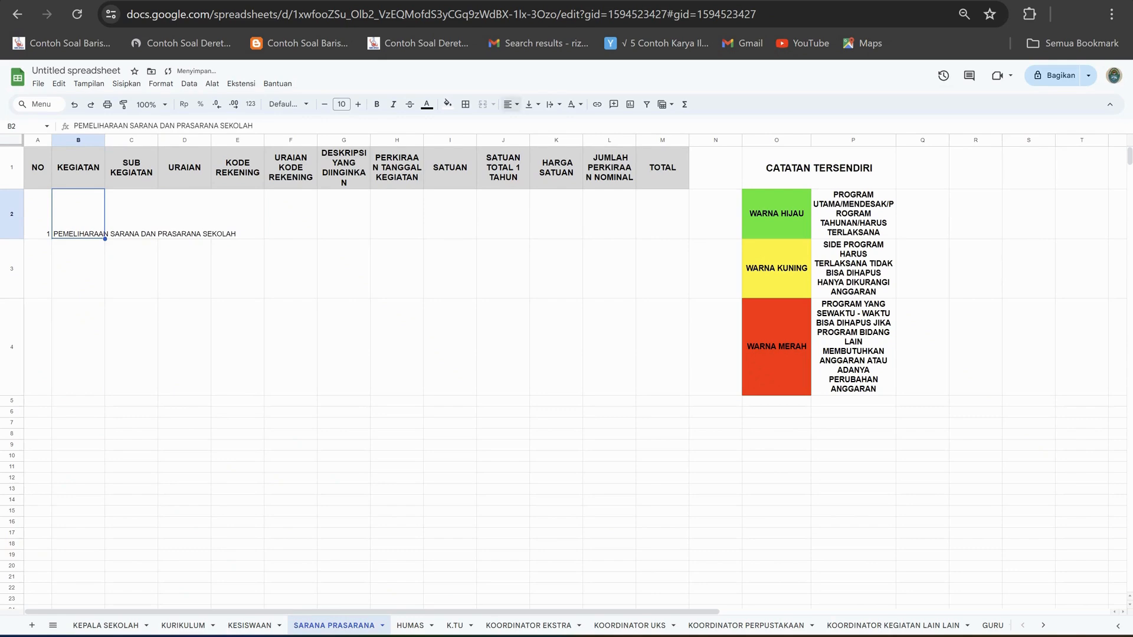
pyautogui.click(532, 104)
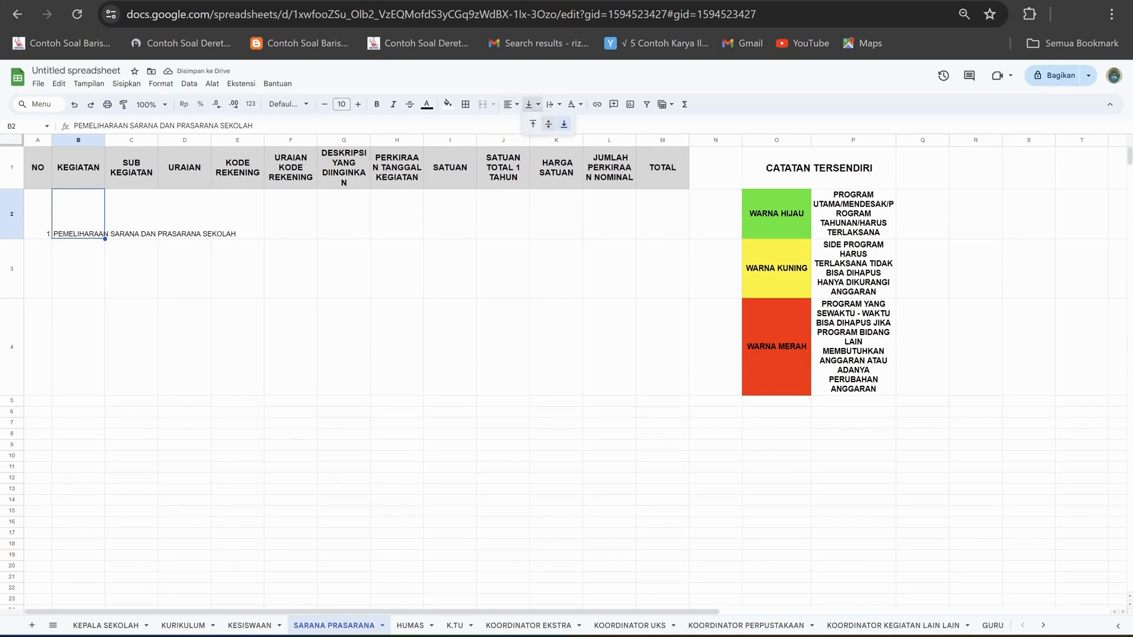
pyautogui.click(553, 105)
pyautogui.click(570, 124)
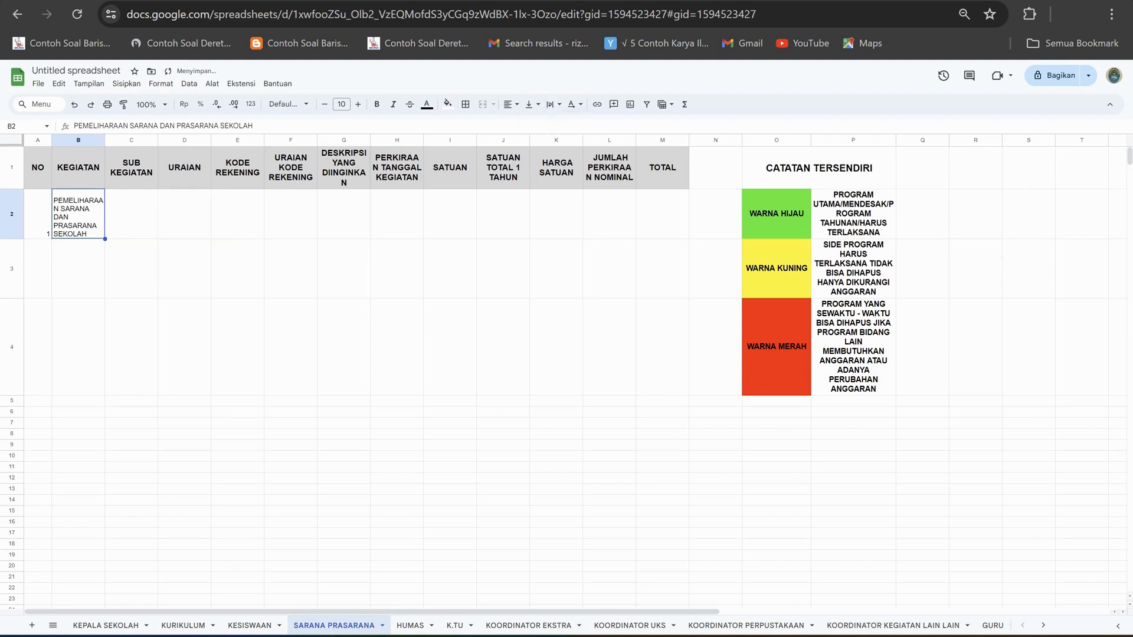
pyautogui.click(131, 213)
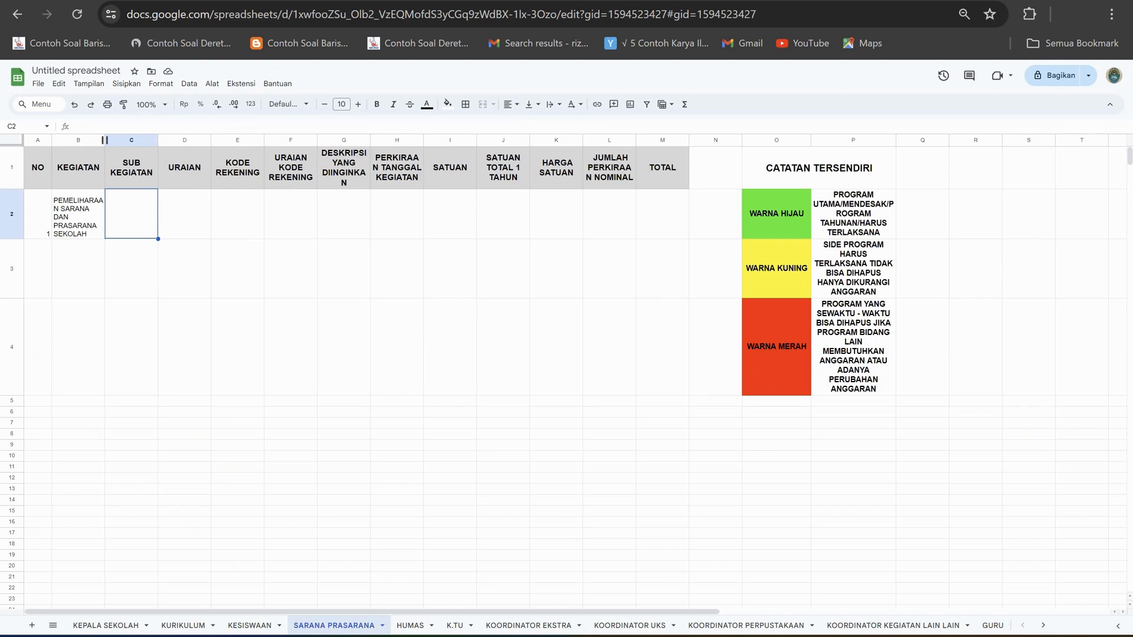
pyautogui.moveTo(105, 140); pyautogui.dragTo(119, 140)
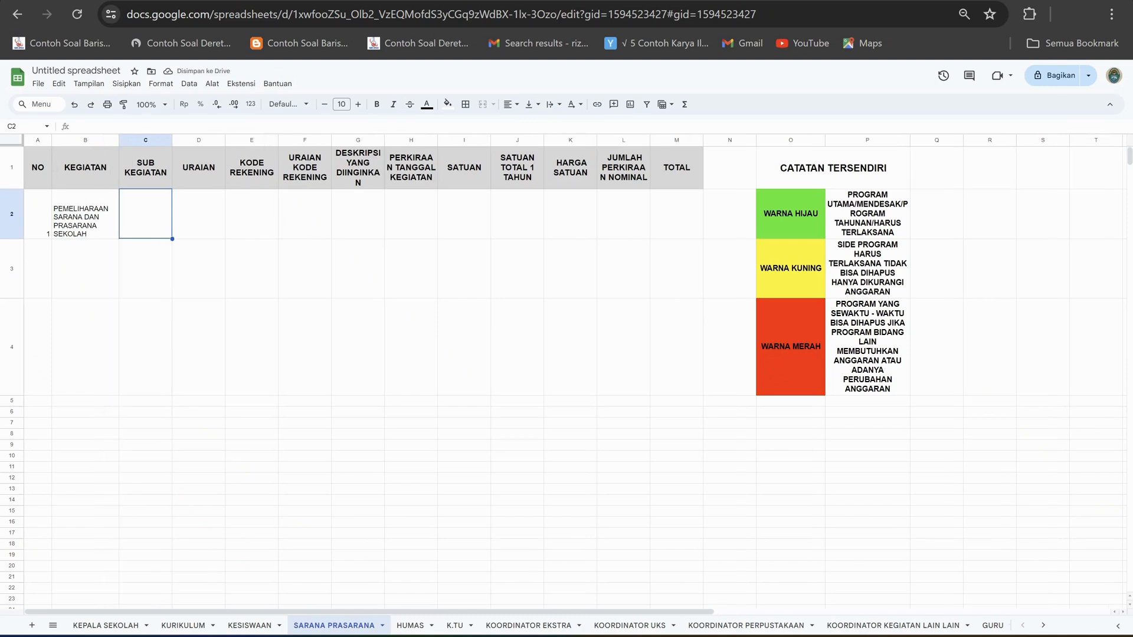
# Enter PENGECATAN RUANG KELAS as the sub-activity in C2 and wrap its text within the cell.
pyautogui.write('PENGECATAN')
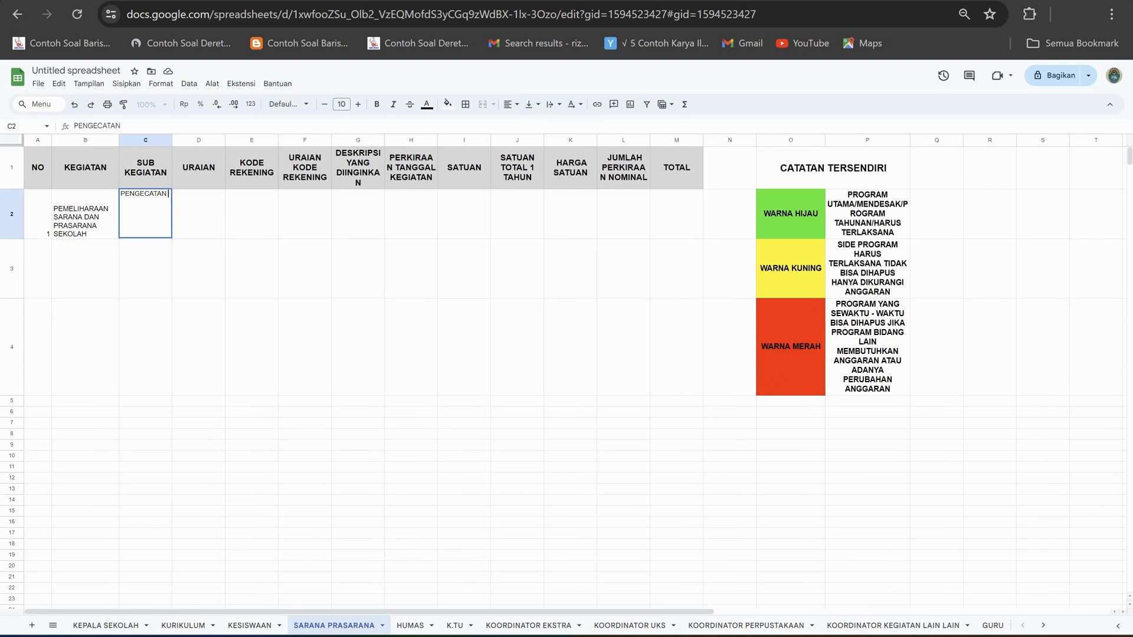
pyautogui.write(' RUANG ')
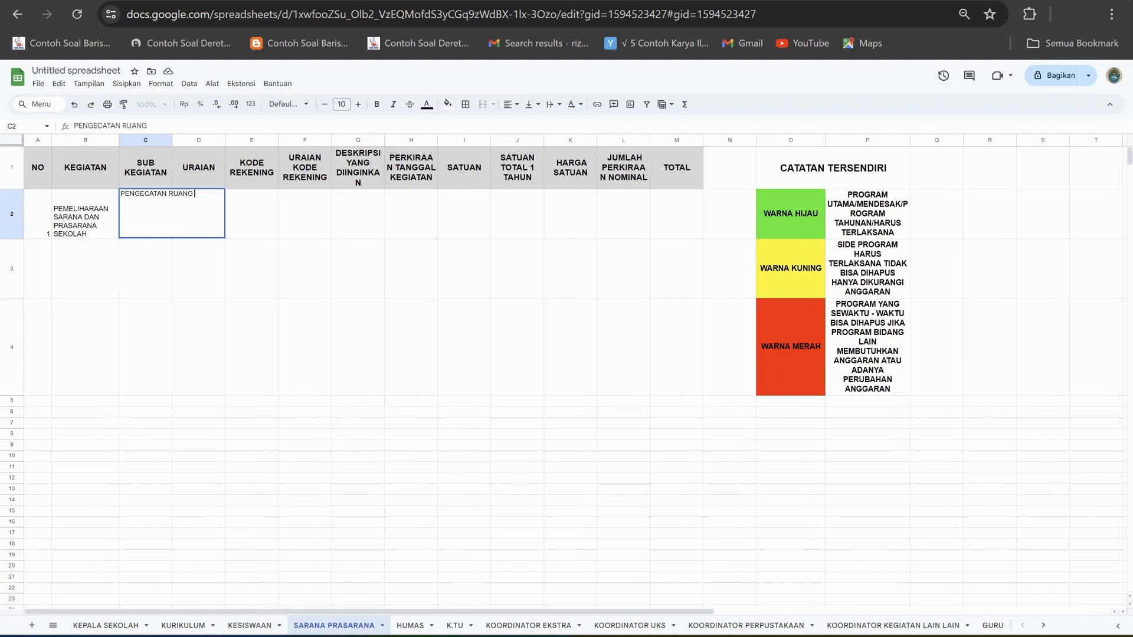
pyautogui.write('KELAS')
pyautogui.click(251, 268)
pyautogui.click(146, 214)
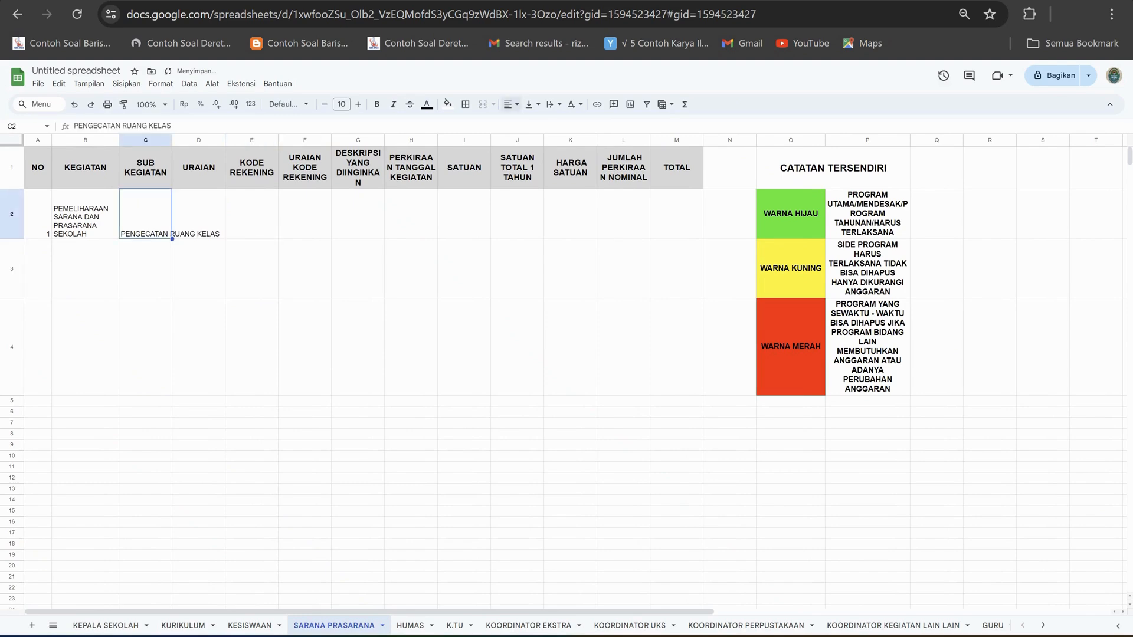
pyautogui.click(553, 104)
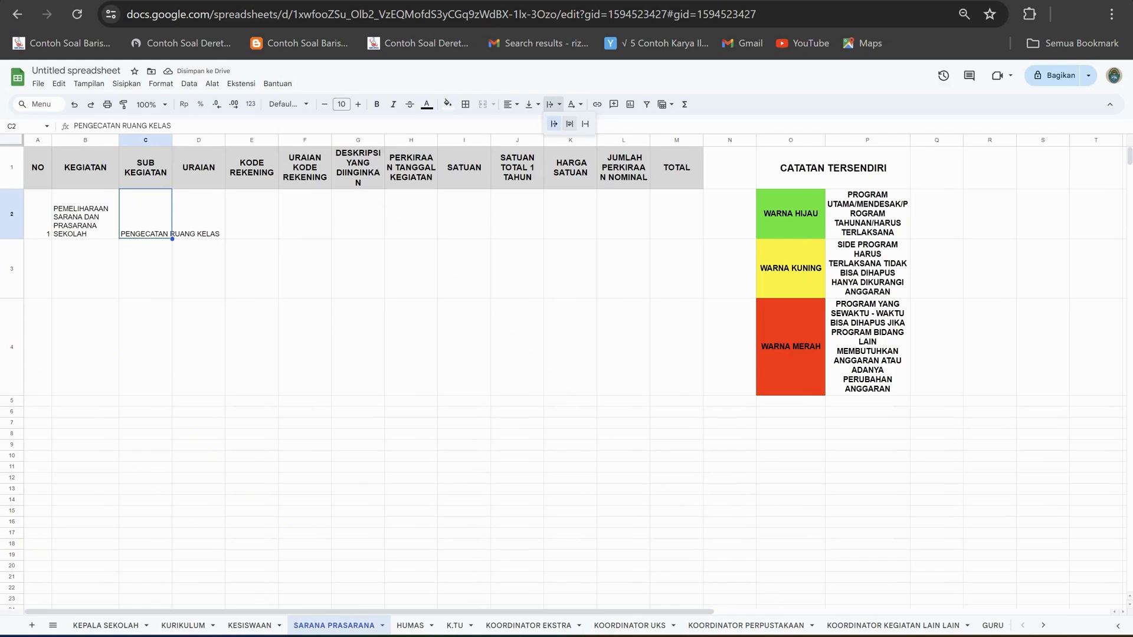
pyautogui.click(569, 123)
pyautogui.press('Right')
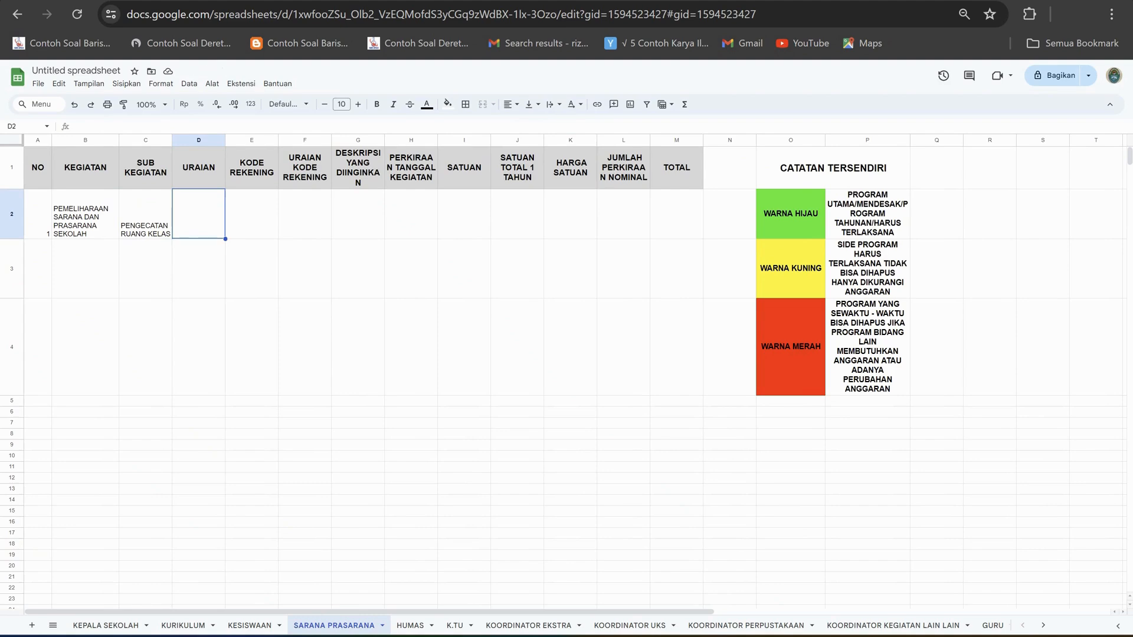
# Enter ORANG in N2, beside the TOTAL column.
pyautogui.click(730, 213)
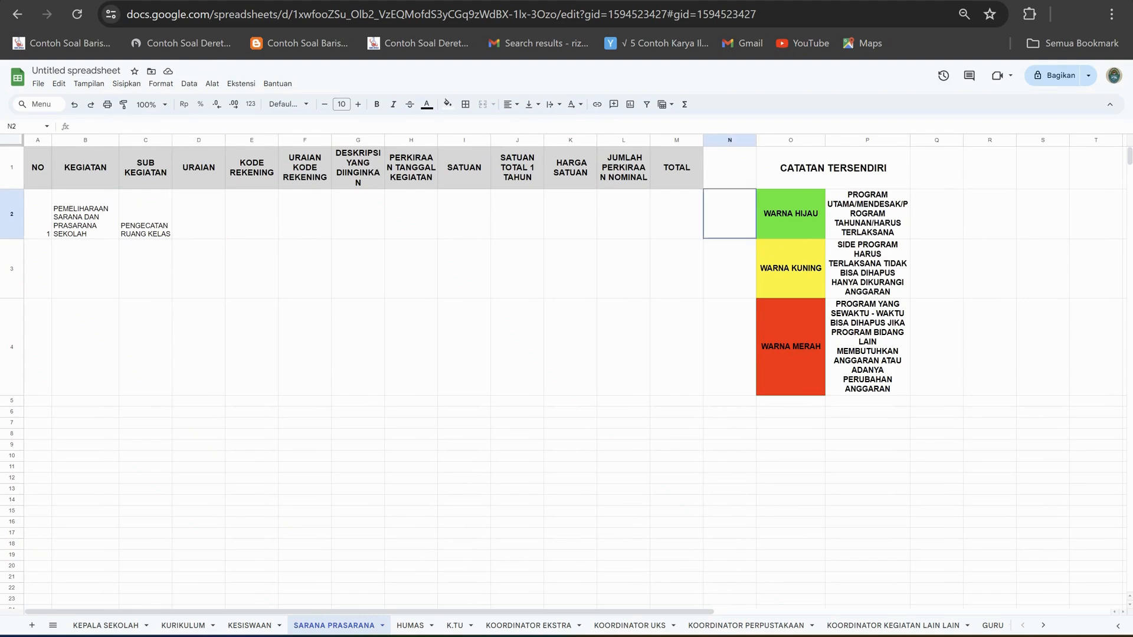
pyautogui.write('ORANG')
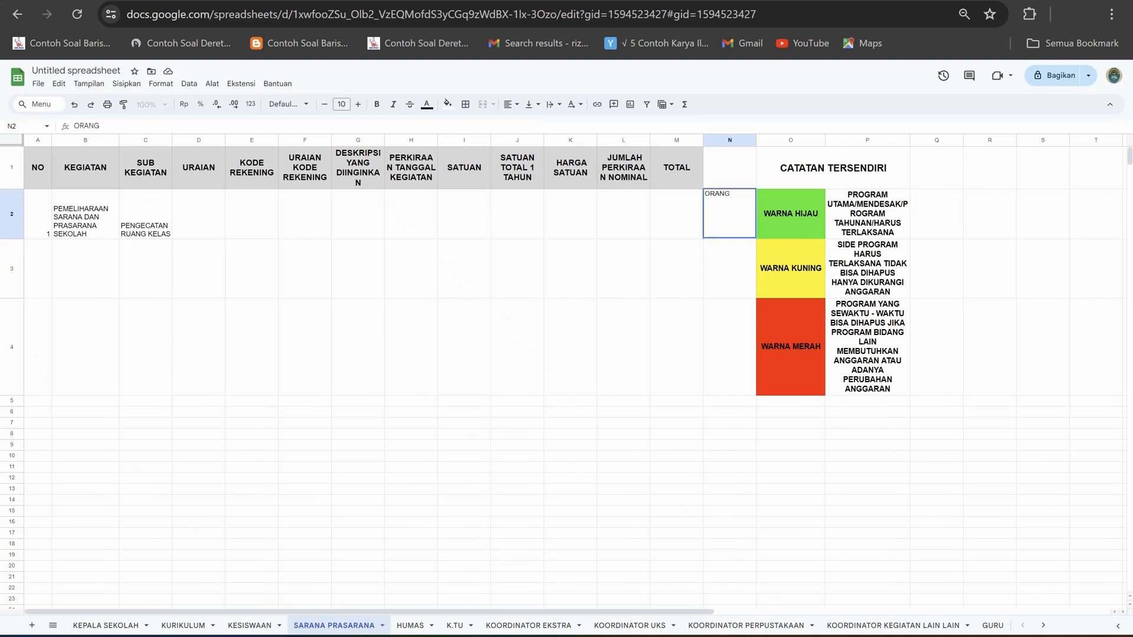
pyautogui.press('Return')
# Switch to the SBU price workbook in Excel and find all cells containing TUKANG.
pyautogui.click(198, 213)
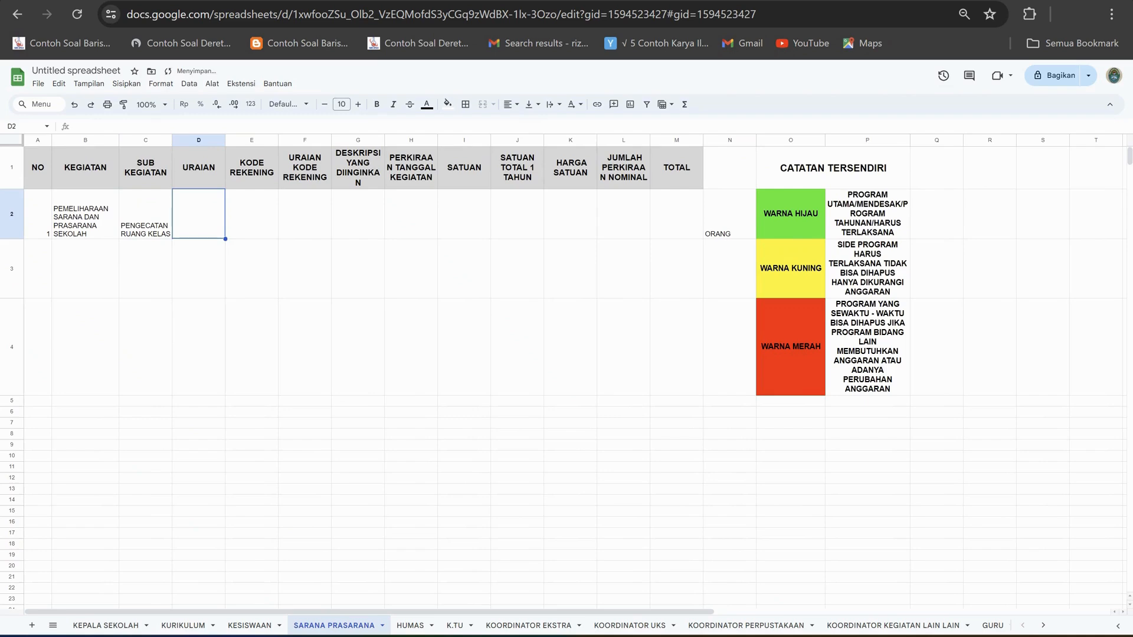
pyautogui.click(251, 213)
pyautogui.click(304, 214)
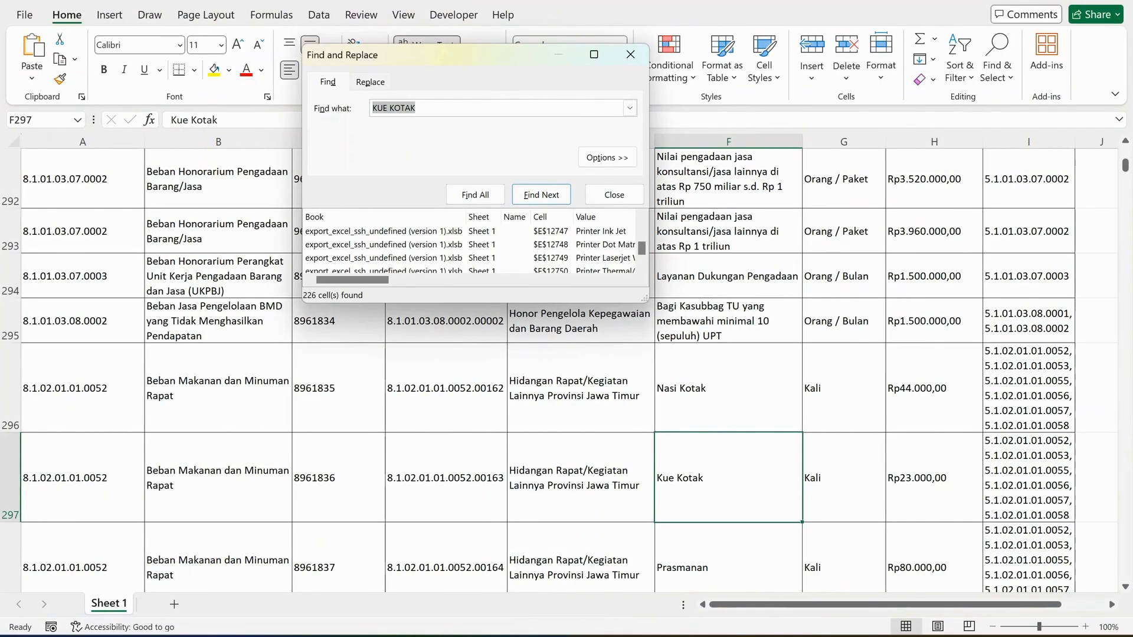
pyautogui.write('TUKANG')
pyautogui.press('Return')
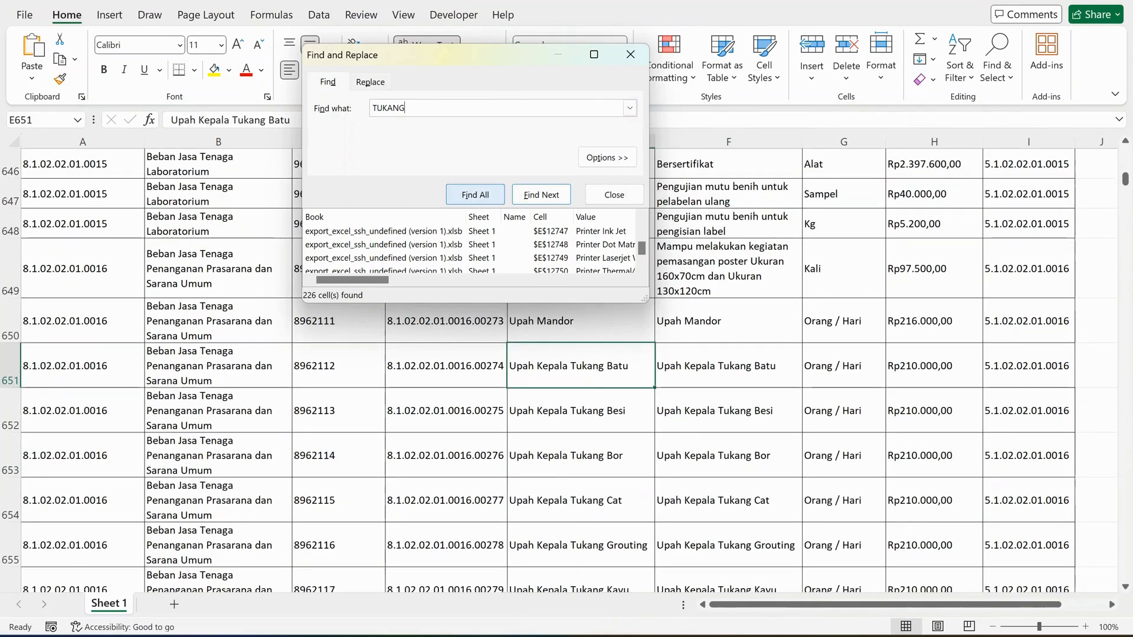
pyautogui.click(475, 194)
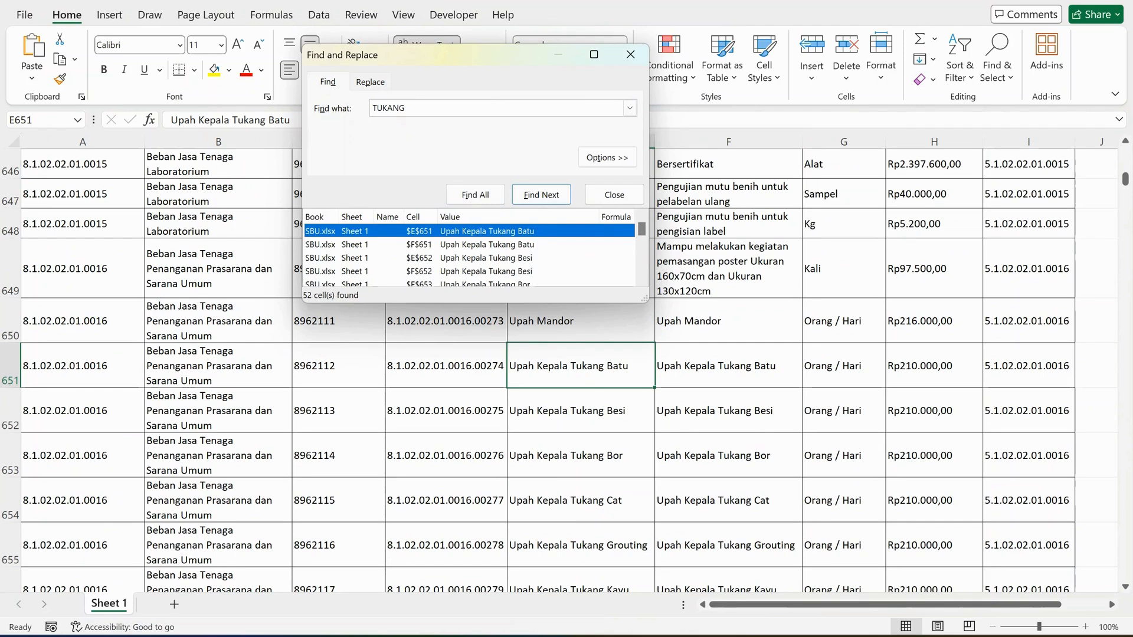
# Locate the Upah Tukang Cat entry among all TUKANG search results and examine its unit and price in row 666.
pyautogui.click(728, 499)
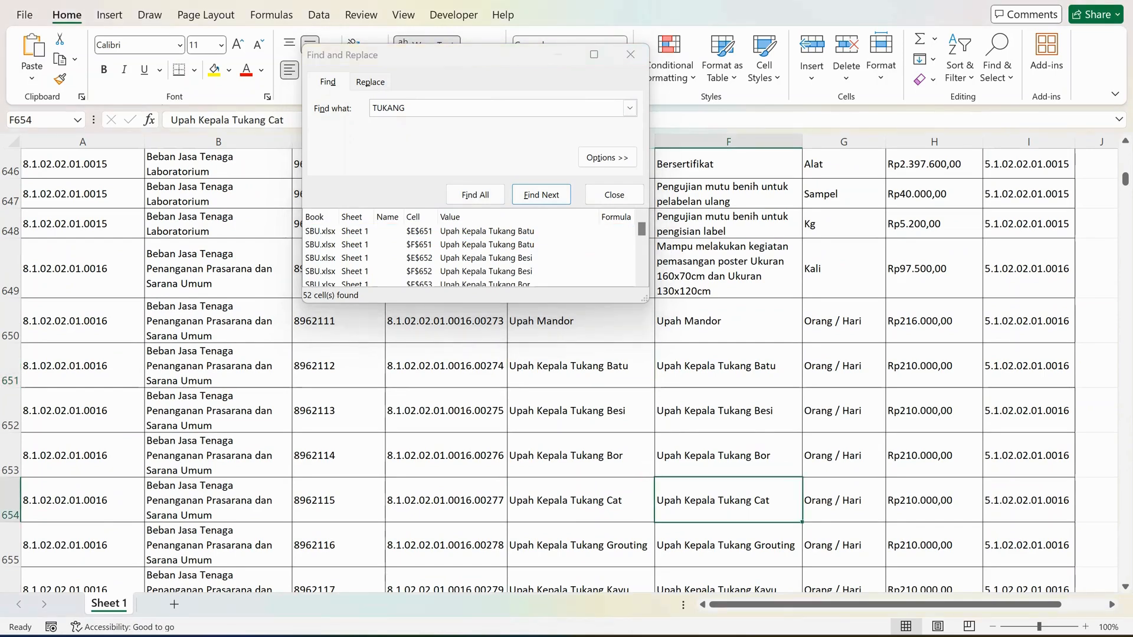
pyautogui.click(475, 194)
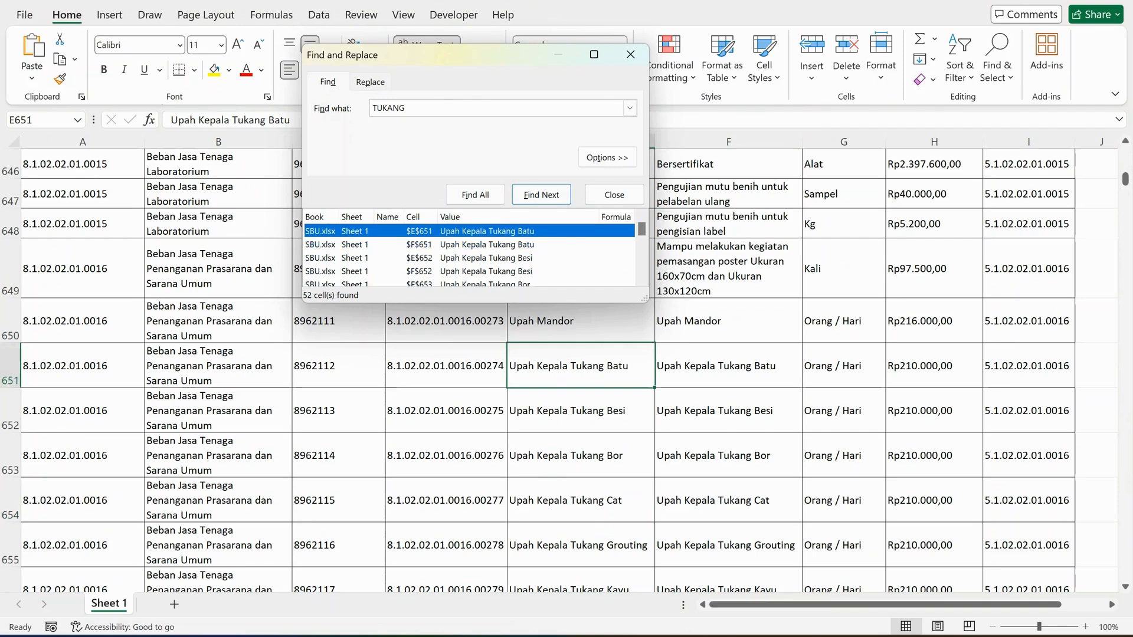
pyautogui.scroll(-3, 469, 250)
pyautogui.scroll(-5, 472, 248)
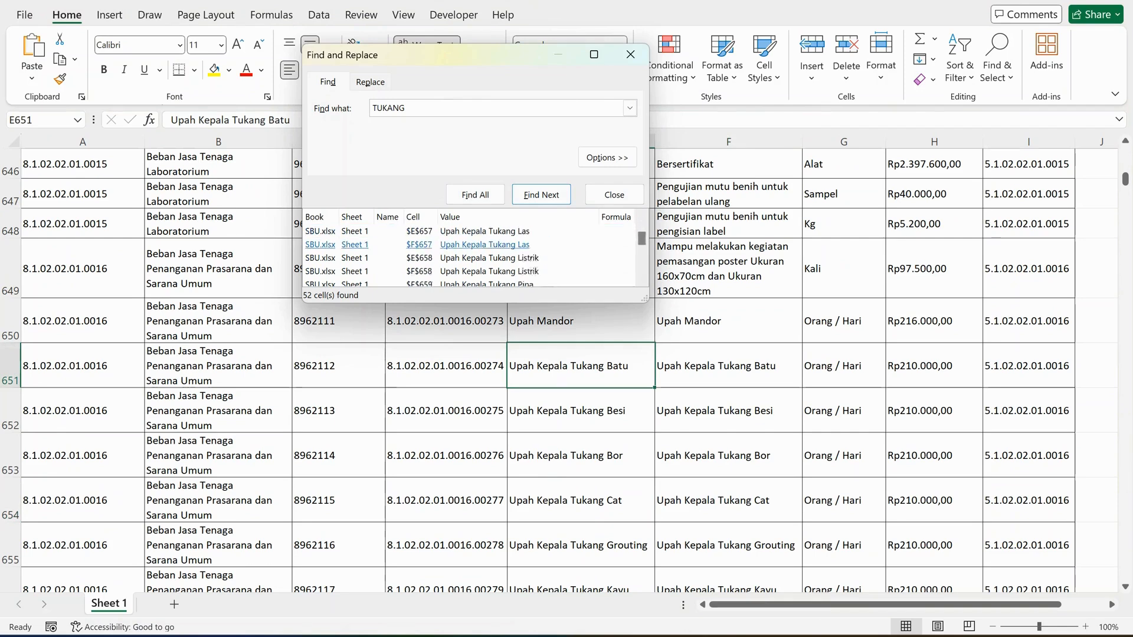
pyautogui.scroll(-2, 473, 248)
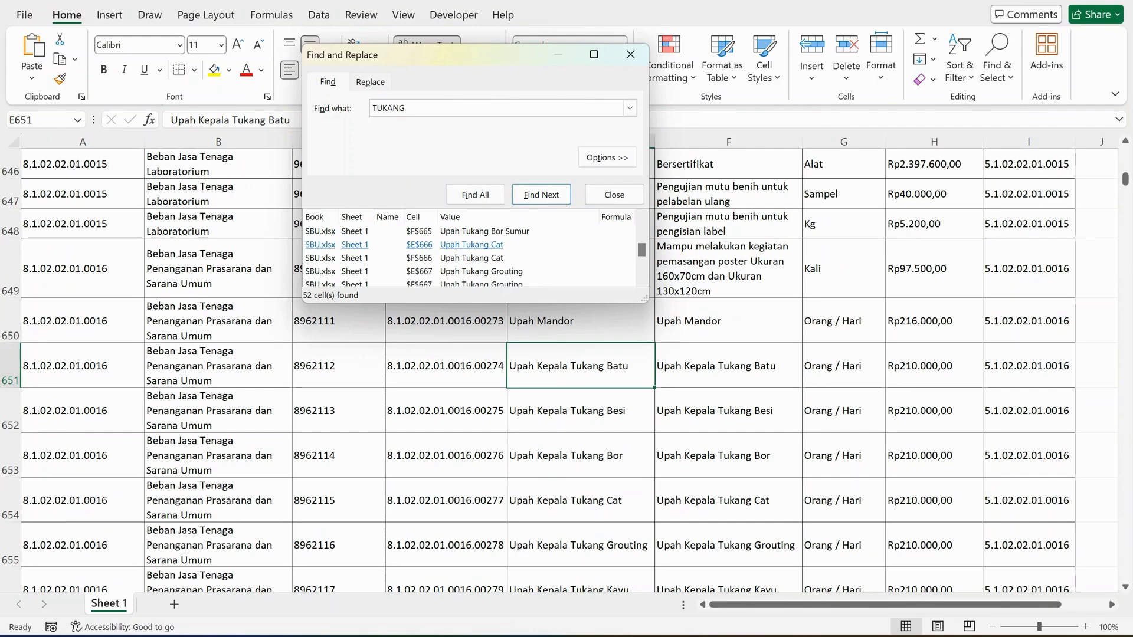
pyautogui.click(472, 258)
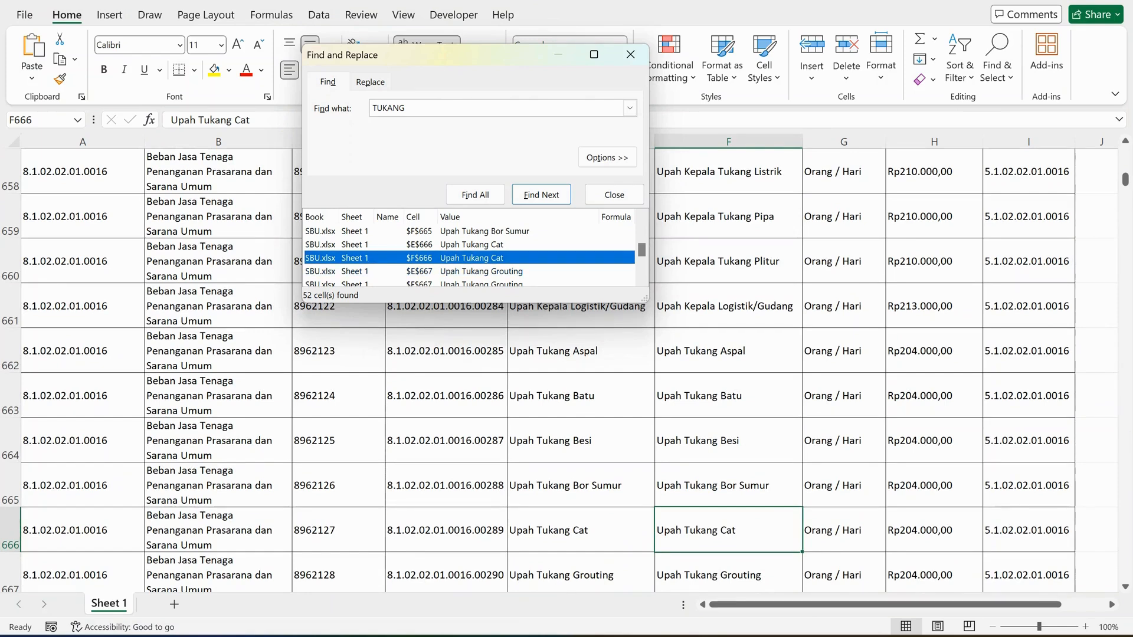
pyautogui.click(935, 530)
pyautogui.click(729, 531)
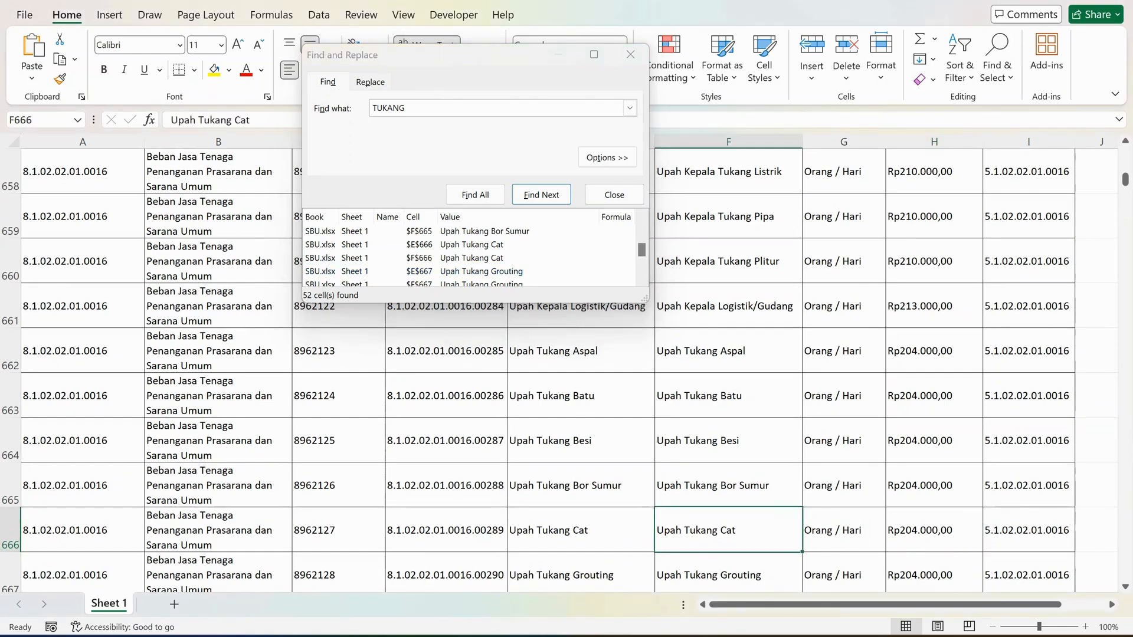
pyautogui.click(934, 531)
pyautogui.click(844, 530)
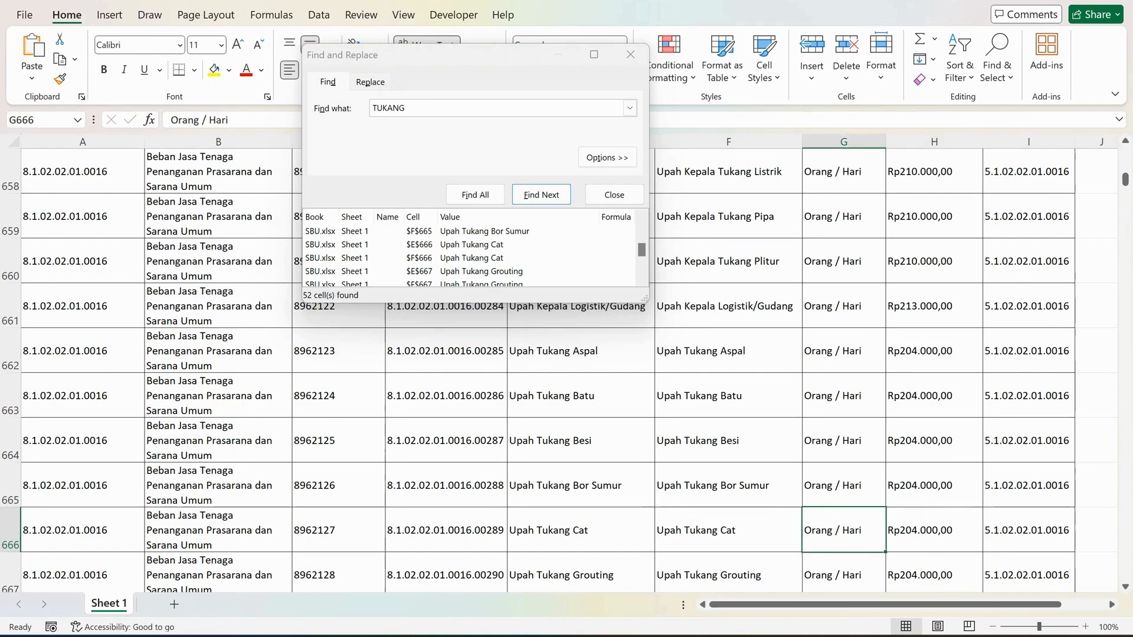
pyautogui.click(934, 531)
pyautogui.click(728, 531)
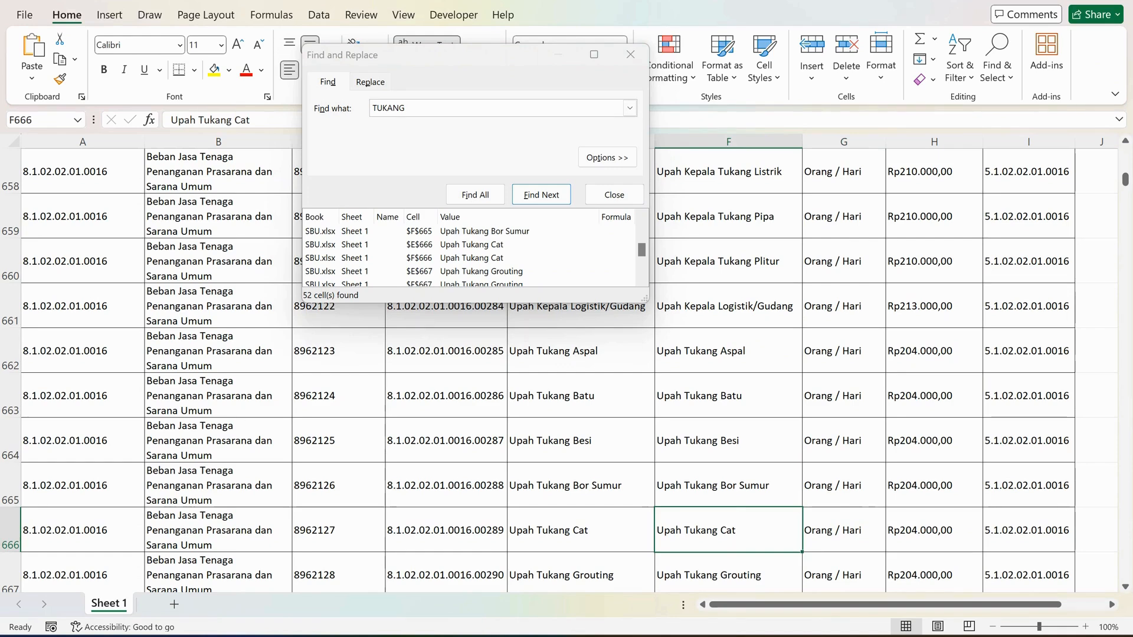
# Copy Beban Jasa Tenaga Penanganan Prasarana dan Sarana Umum from B666 and paste it into F2 of the SARANA PRASARANA sheet in Google Sheets.
pyautogui.click(219, 530)
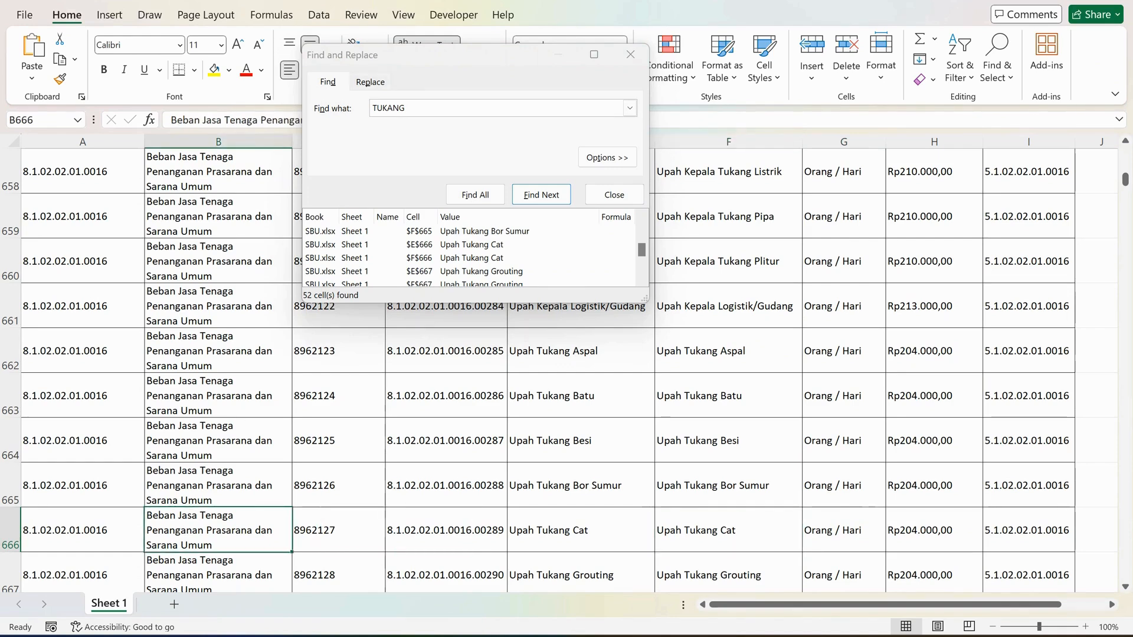
pyautogui.moveTo(448, 55); pyautogui.dragTo(659, 46)
pyautogui.moveTo(455, 120); pyautogui.dragTo(170, 120)
pyautogui.hotkey('ctrl', 'c')
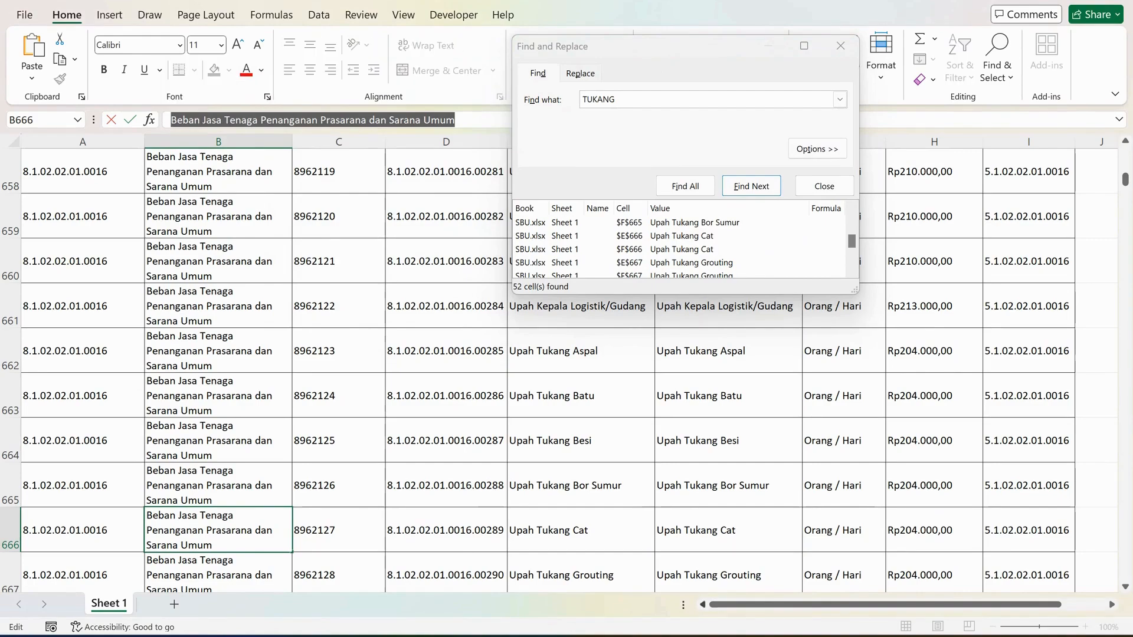
pyautogui.moveTo(716, 635)
pyautogui.click(716, 561)
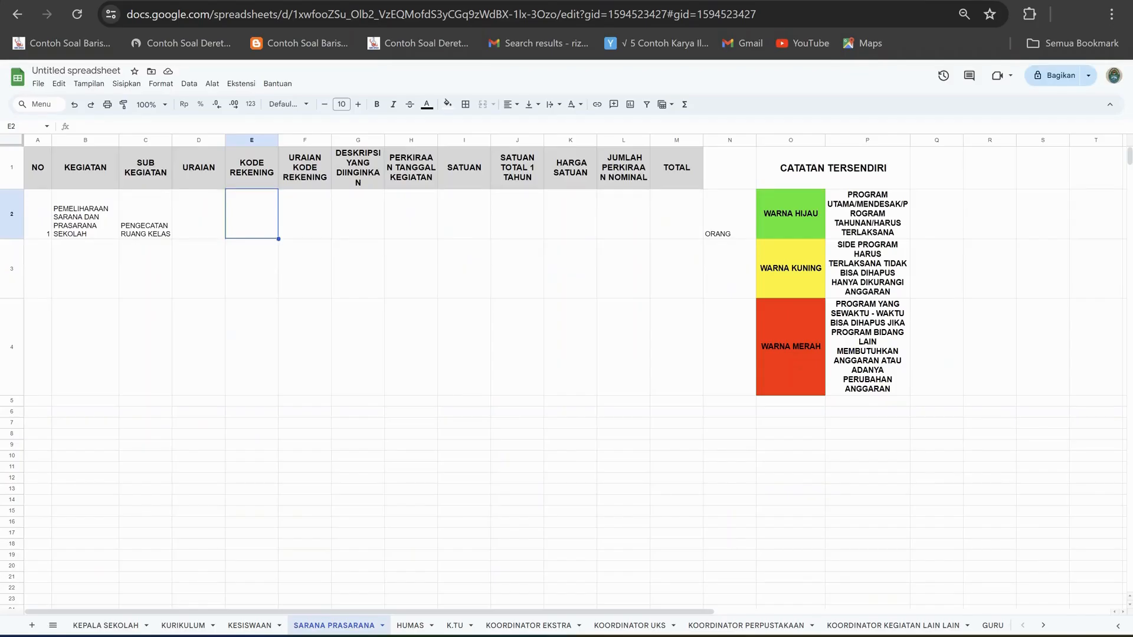
pyautogui.click(199, 214)
pyautogui.click(305, 214)
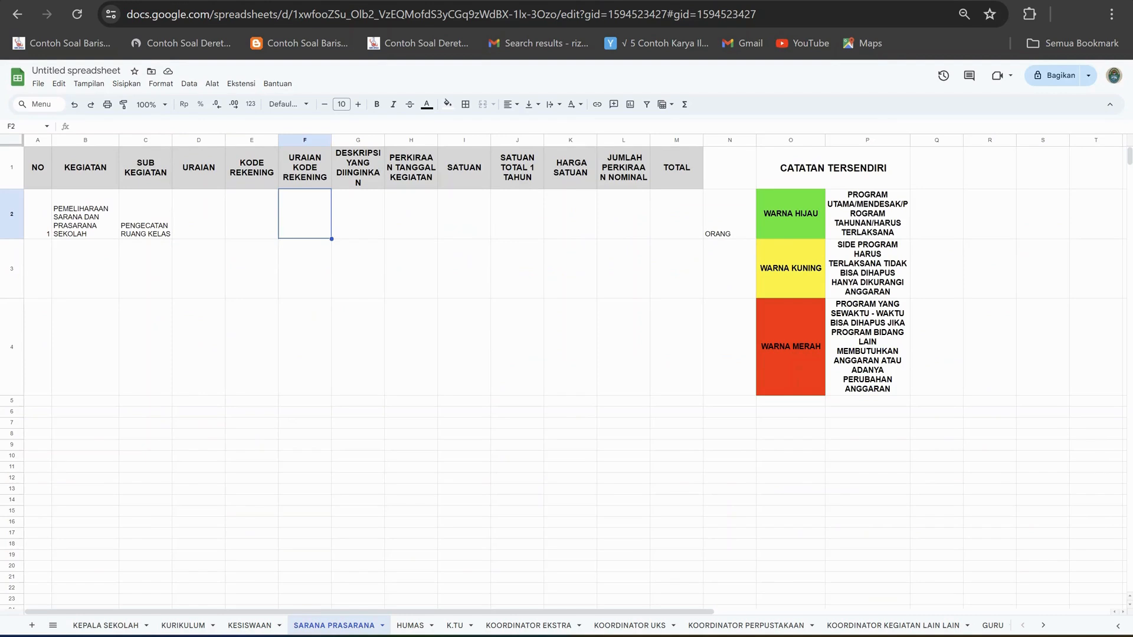
pyautogui.click(168, 126)
pyautogui.hotkey('ctrl', 'v')
pyautogui.click(252, 214)
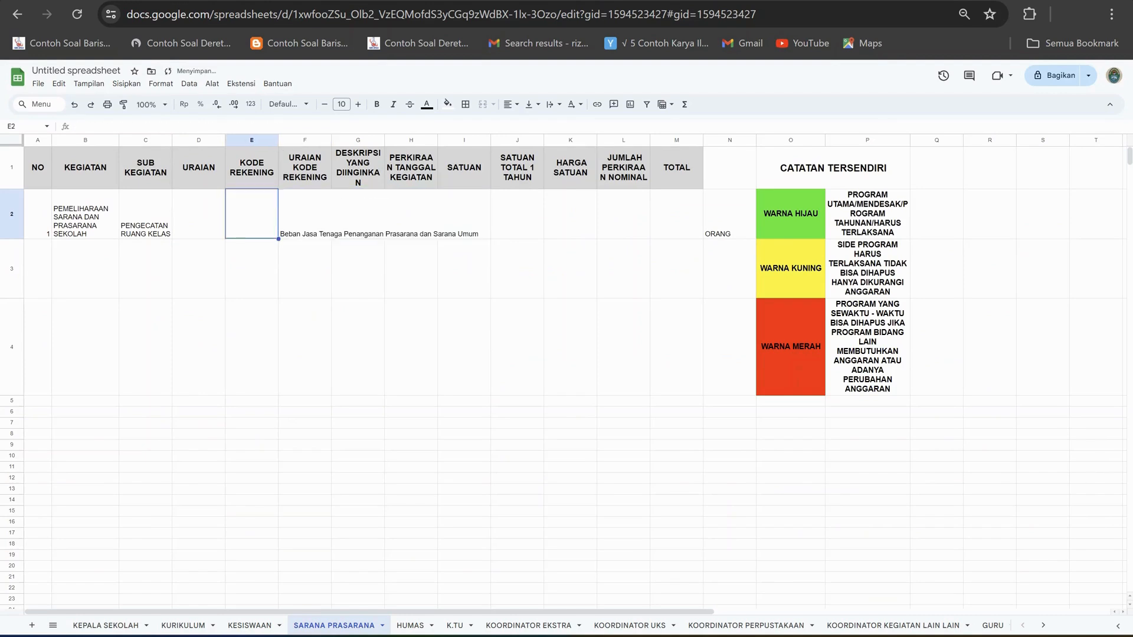
# Copy the code 5.1.02.02.01.0016 from I666 of the Excel workbook into E2 of the budget sheet and widen the KODE REKENING column to fit.
pyautogui.hotkey('alt', 'Tab')
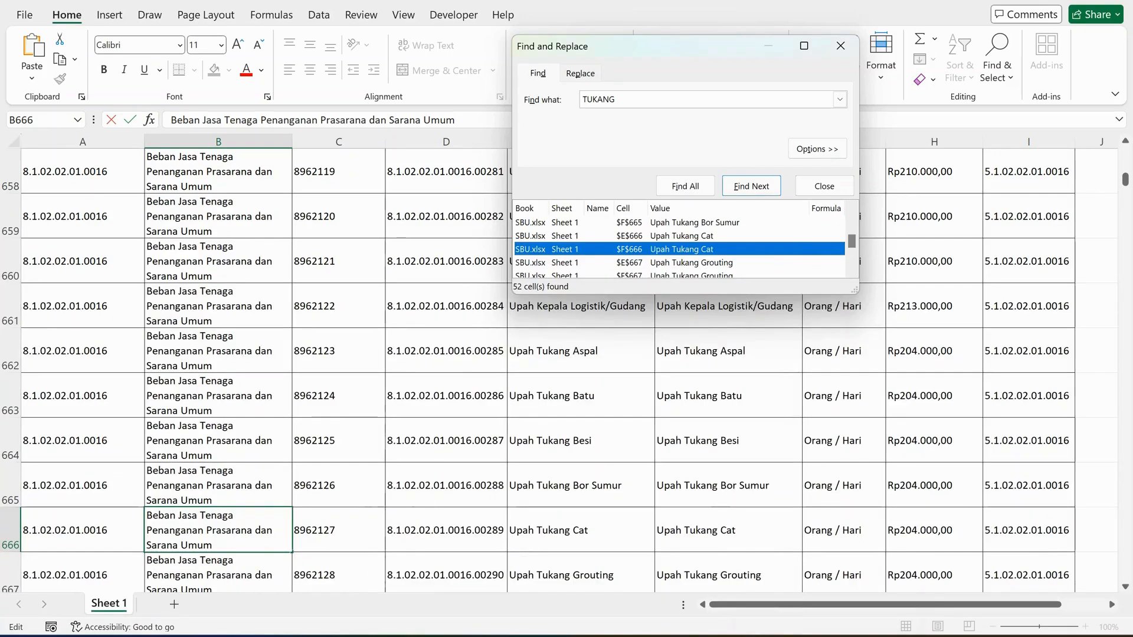
pyautogui.click(1029, 530)
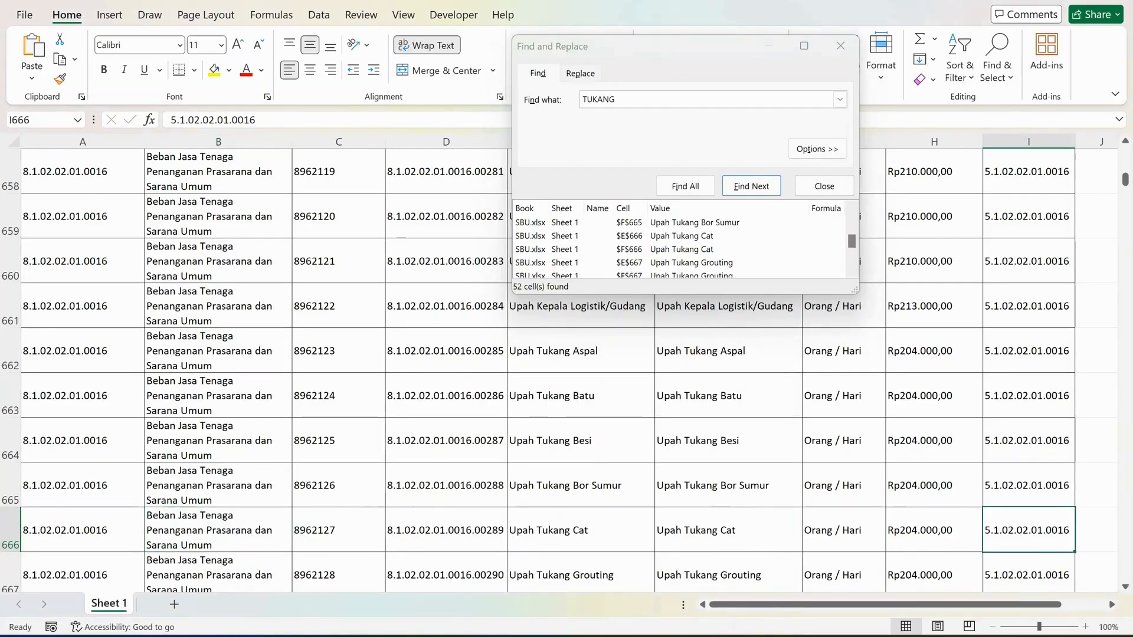
pyautogui.click(256, 120)
pyautogui.moveTo(257, 120); pyautogui.dragTo(169, 120)
pyautogui.hotkey('ctrl', 'c')
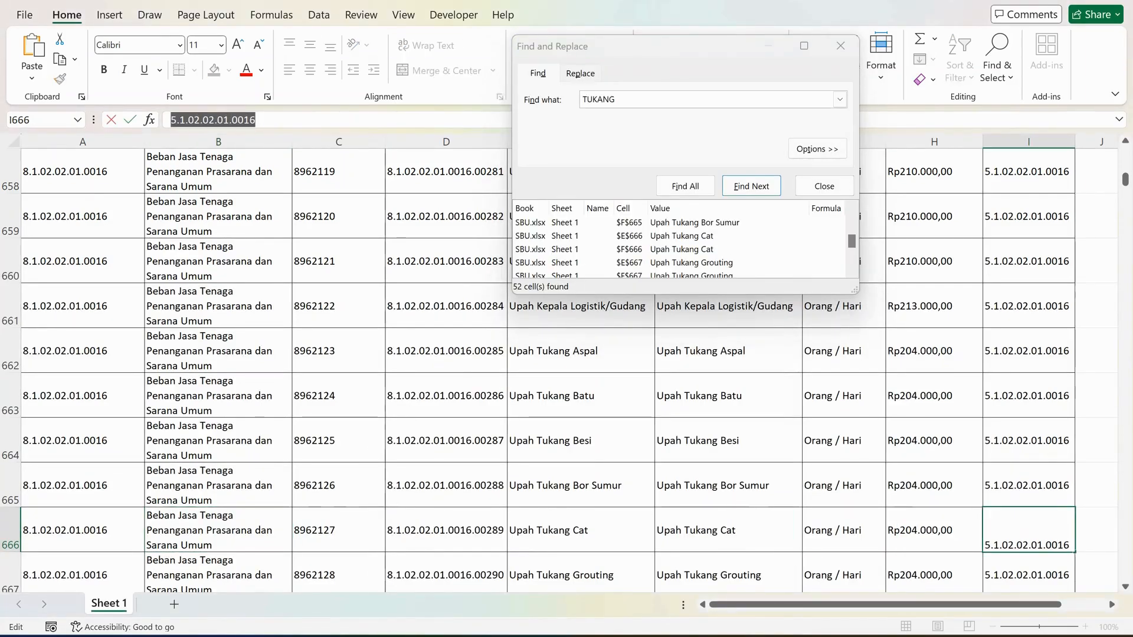
pyautogui.hotkey('alt', 'Tab')
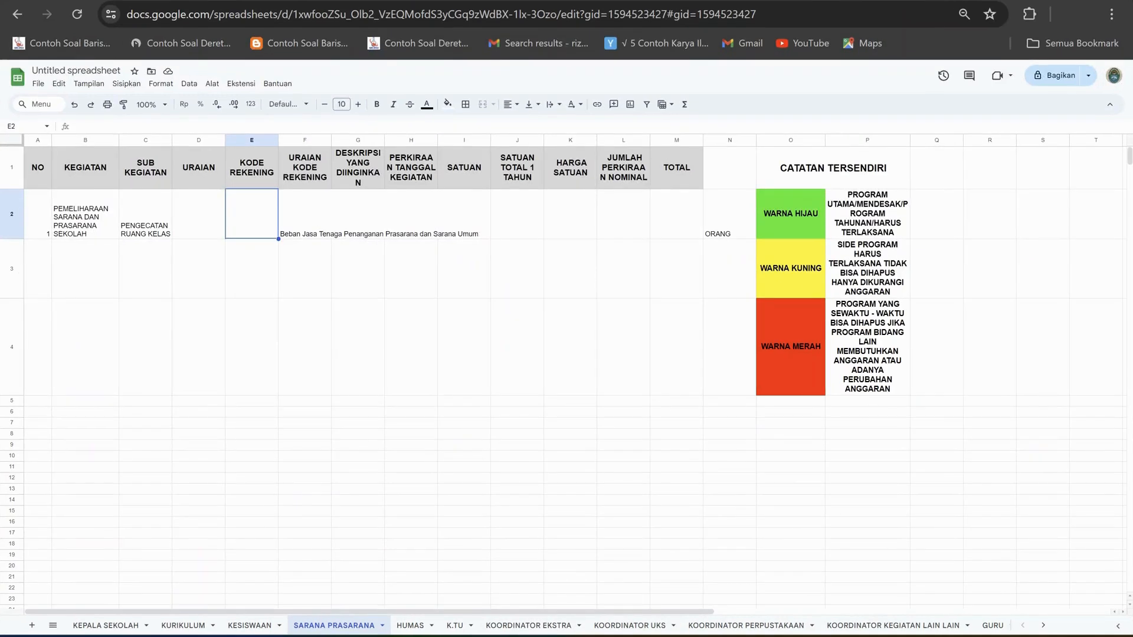
pyautogui.press('Return')
pyautogui.hotkey('ctrl', 'v')
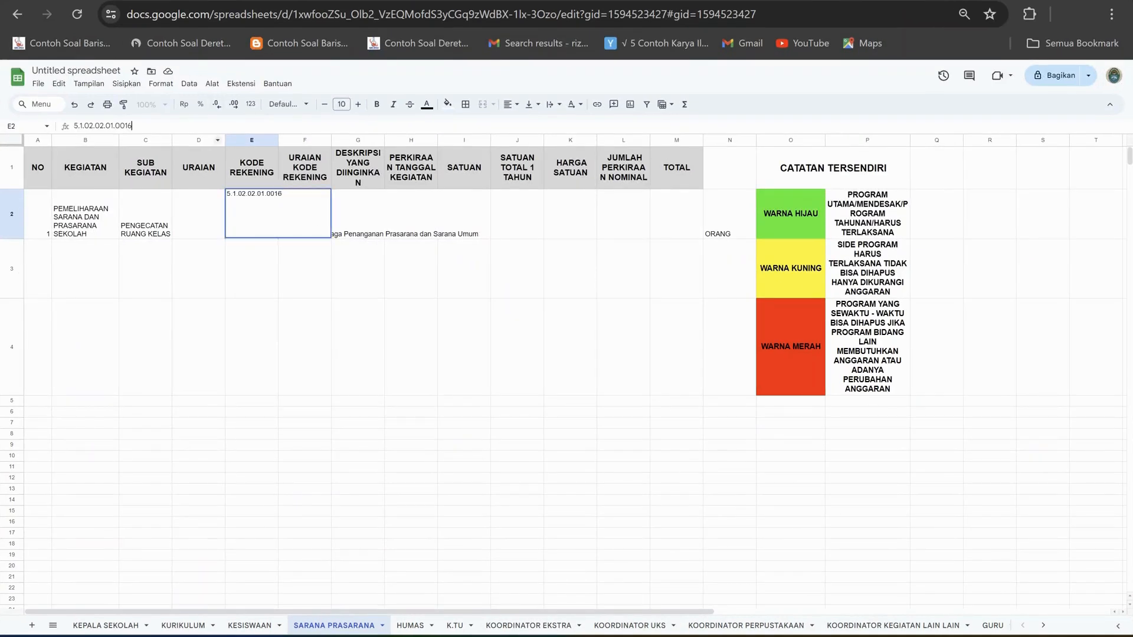
pyautogui.press('Return')
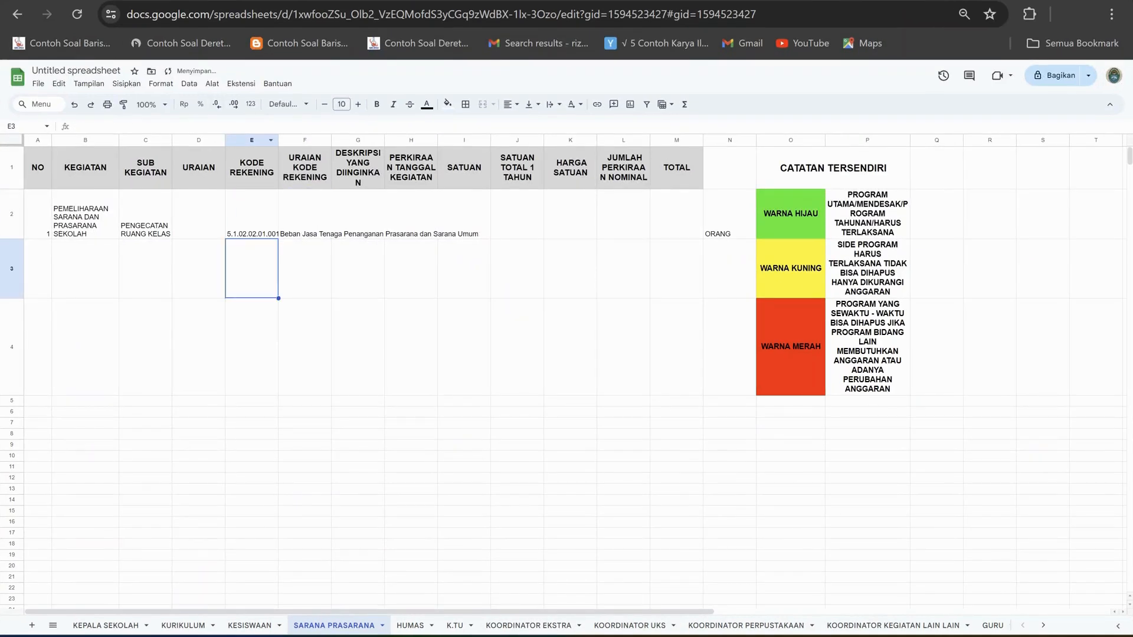
pyautogui.moveTo(291, 140); pyautogui.dragTo(292, 140)
# Enter PENGECATAN 5 RUANG KELAS as the URAIAN in D2, using the KURIKULUM sheet as reference, and wrap its text.
pyautogui.click(199, 213)
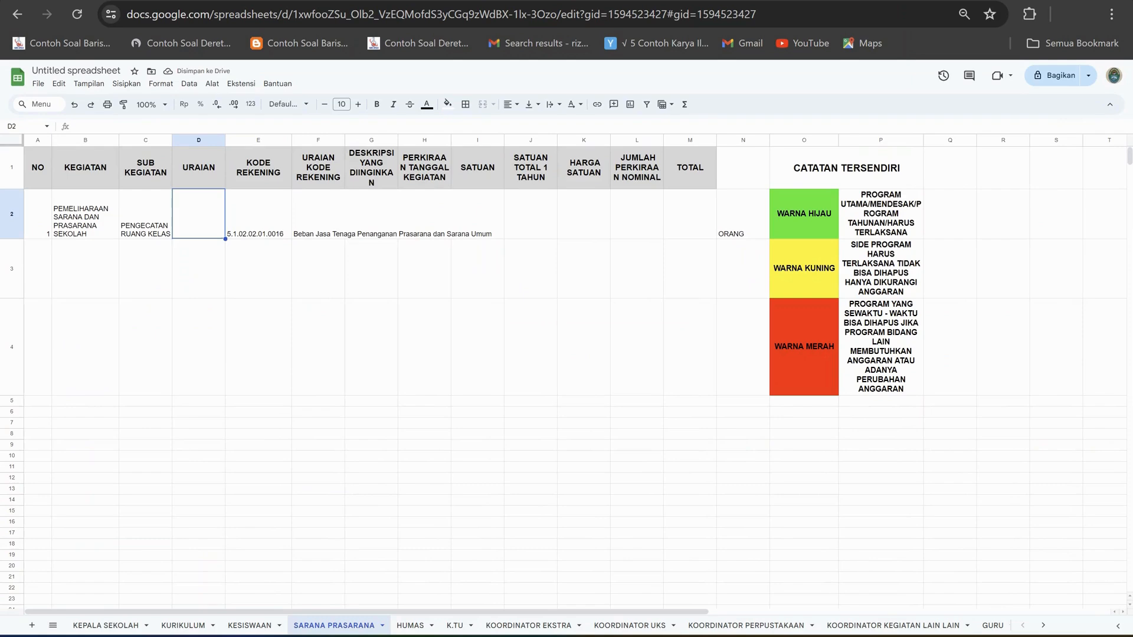
pyautogui.click(184, 625)
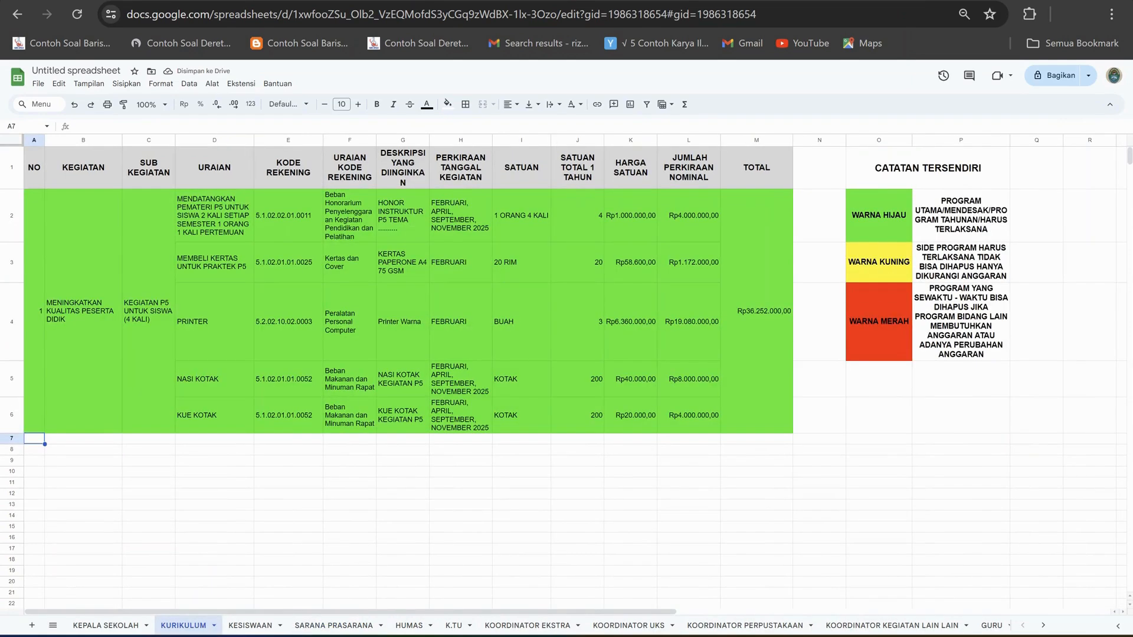
pyautogui.click(334, 626)
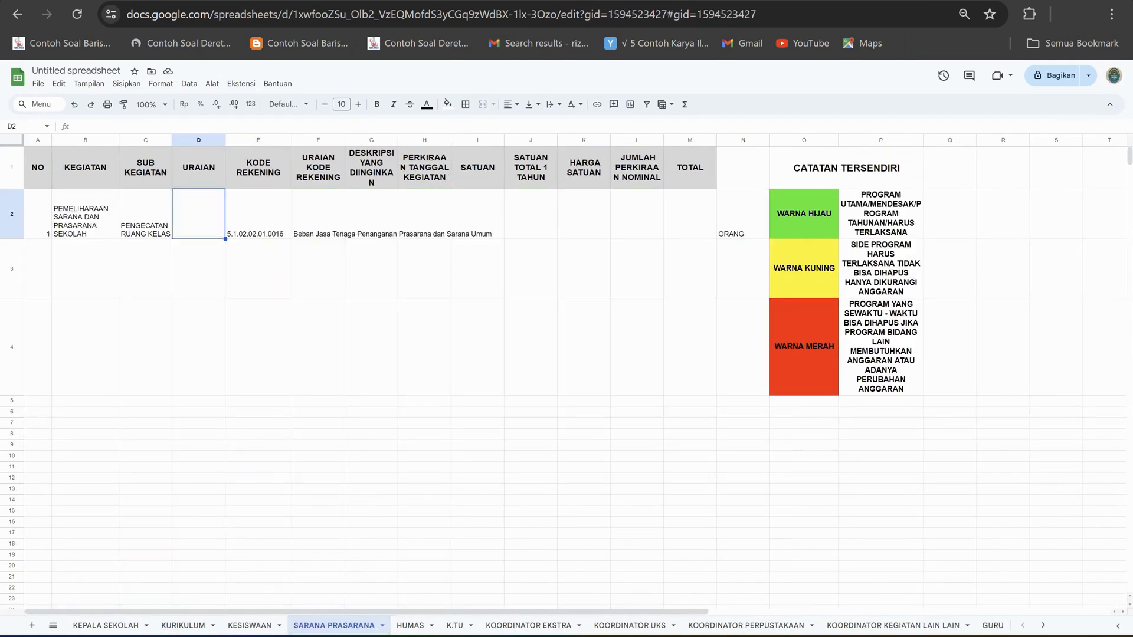
pyautogui.write('PENGE')
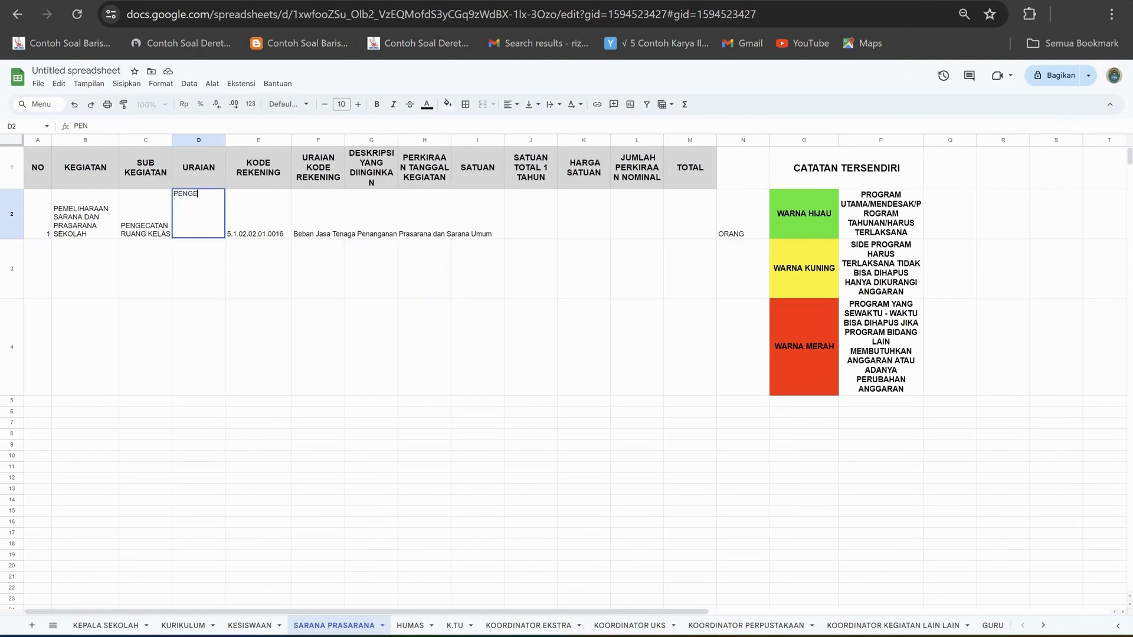
pyautogui.write('CATAN RUANG')
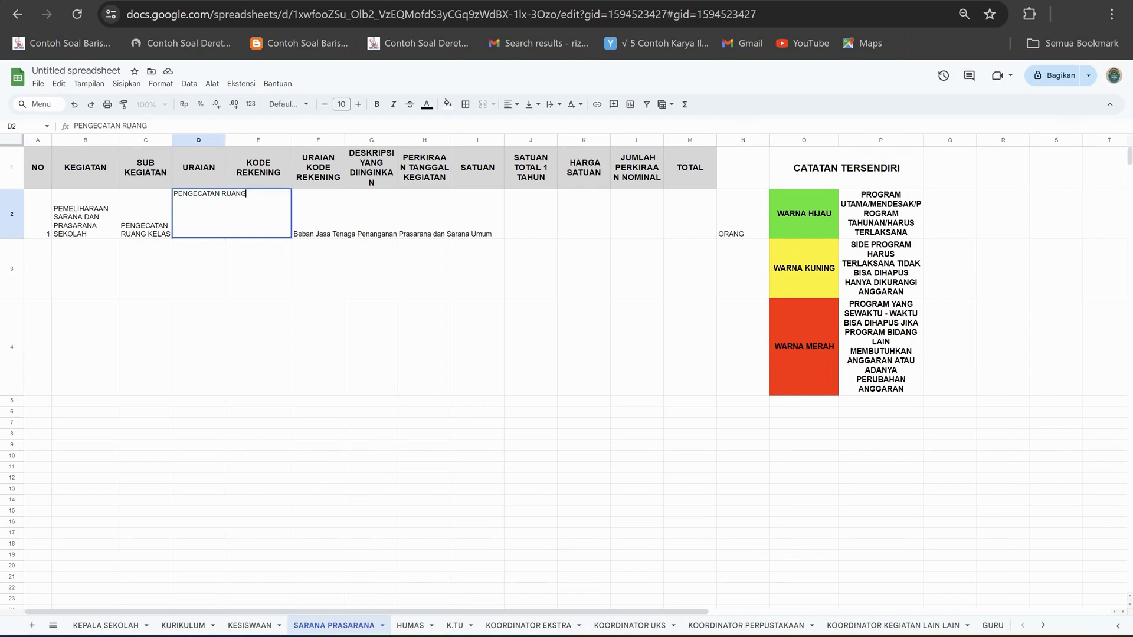
pyautogui.write(' KEL')
pyautogui.press('BackSpace')
pyautogui.press('BackSpace')
pyautogui.press('BackSpace')
pyautogui.press('BackSpace')
pyautogui.press('BackSpace')
pyautogui.press('BackSpace')
pyautogui.press('BackSpace')
pyautogui.press('BackSpace')
pyautogui.press('BackSpace')
pyautogui.write('5 RUANG KELAS')
pyautogui.press('Return')
pyautogui.press('Up')
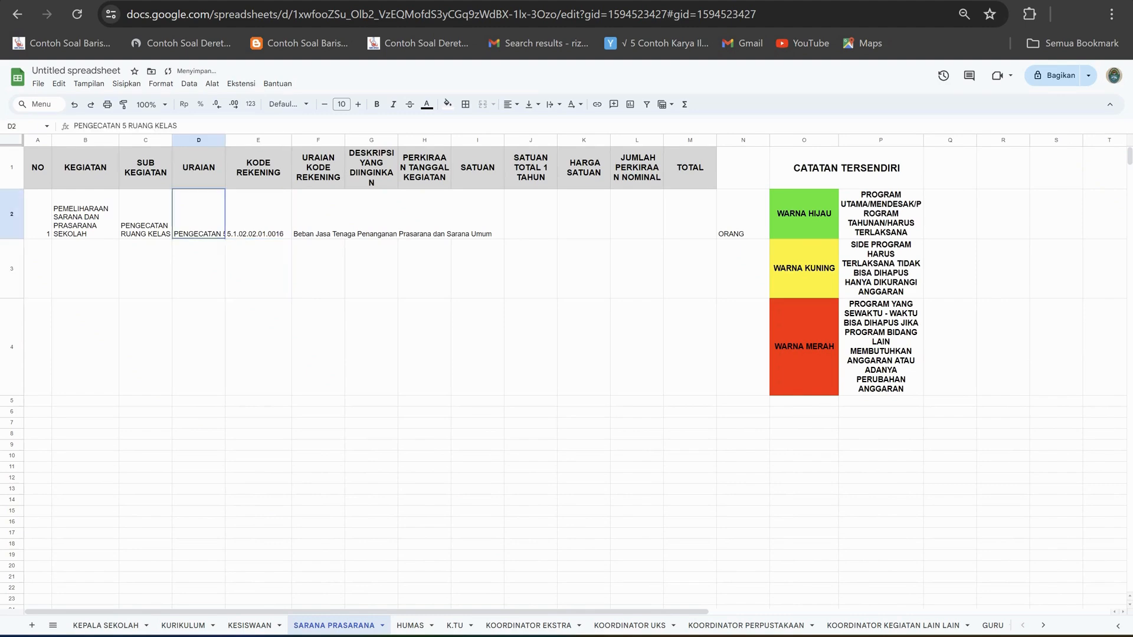
pyautogui.click(553, 103)
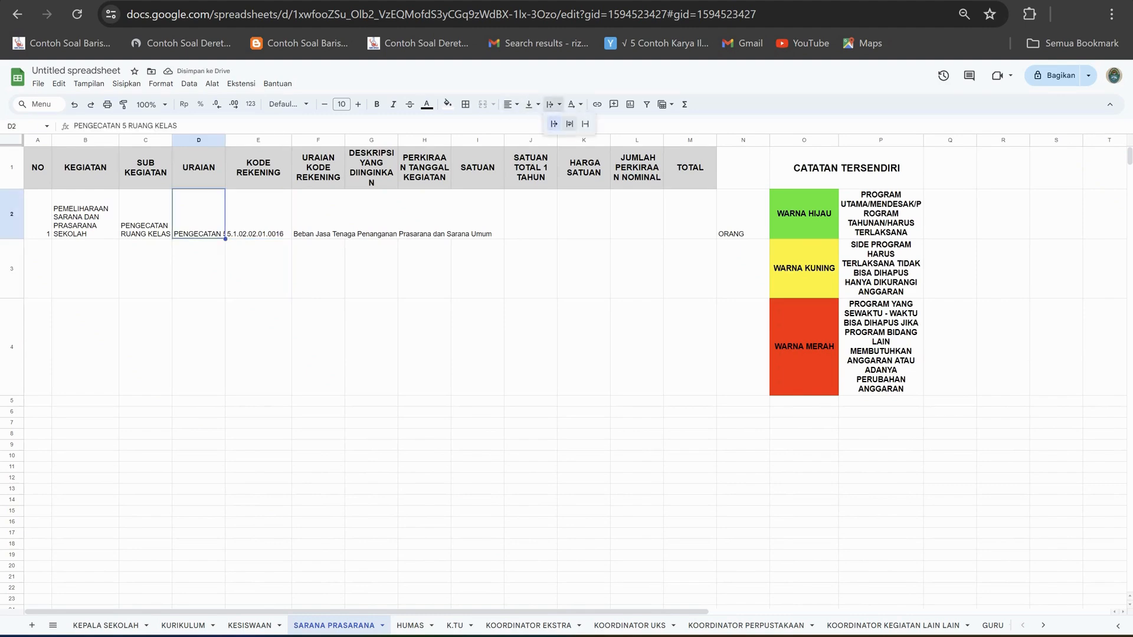
pyautogui.click(570, 124)
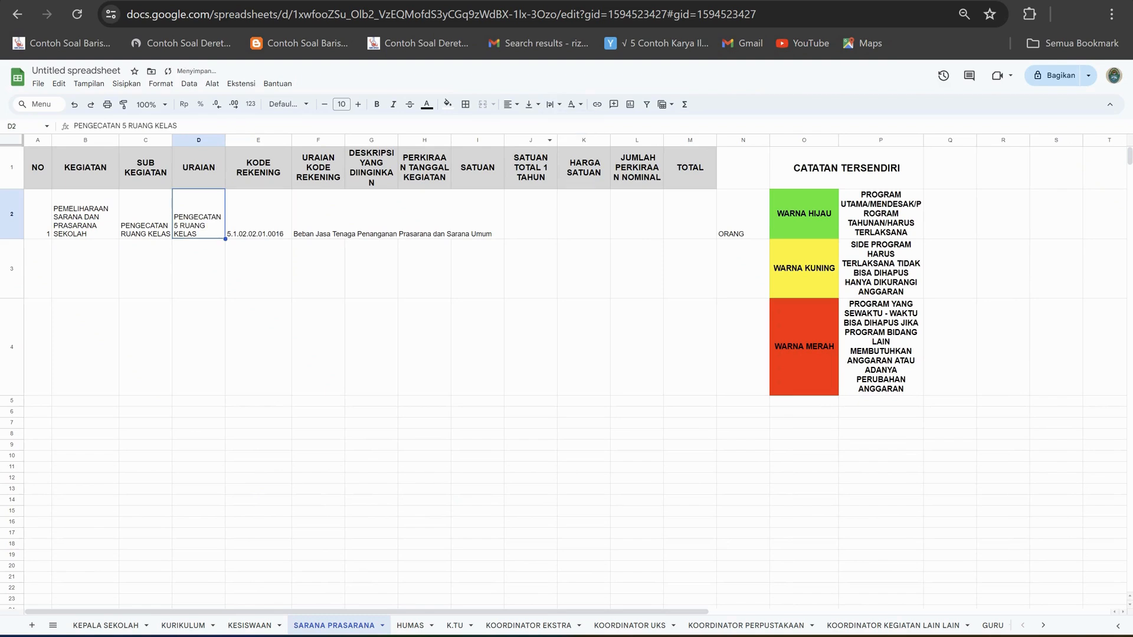
# Align the contents of the whole row 2 vertically to the middle.
pyautogui.hotkey('shift', 'space')
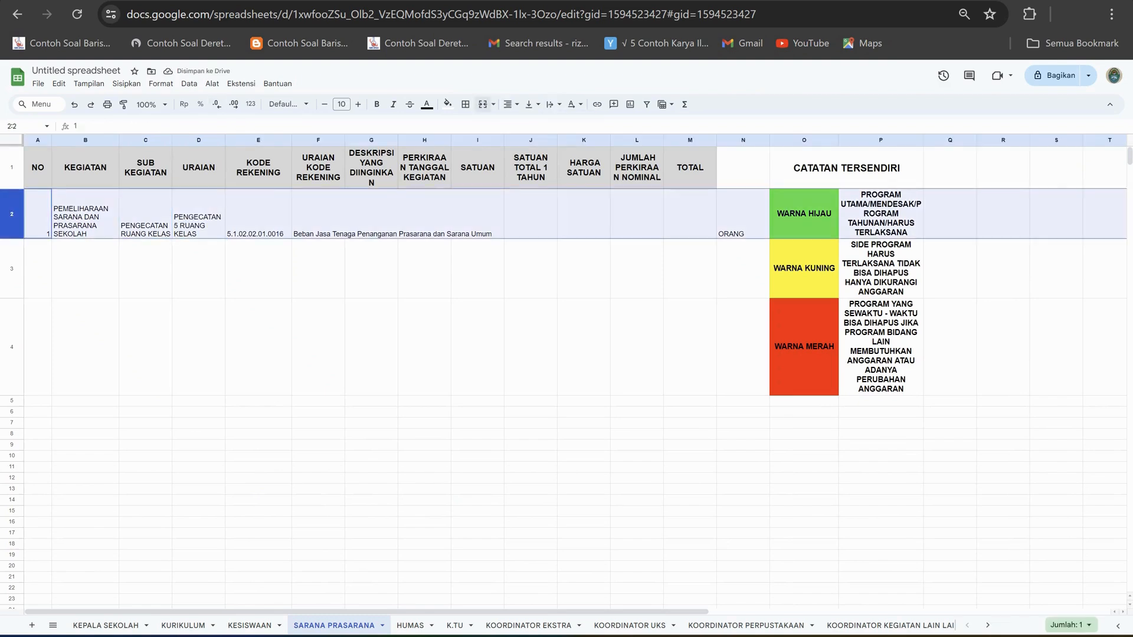
pyautogui.click(494, 104)
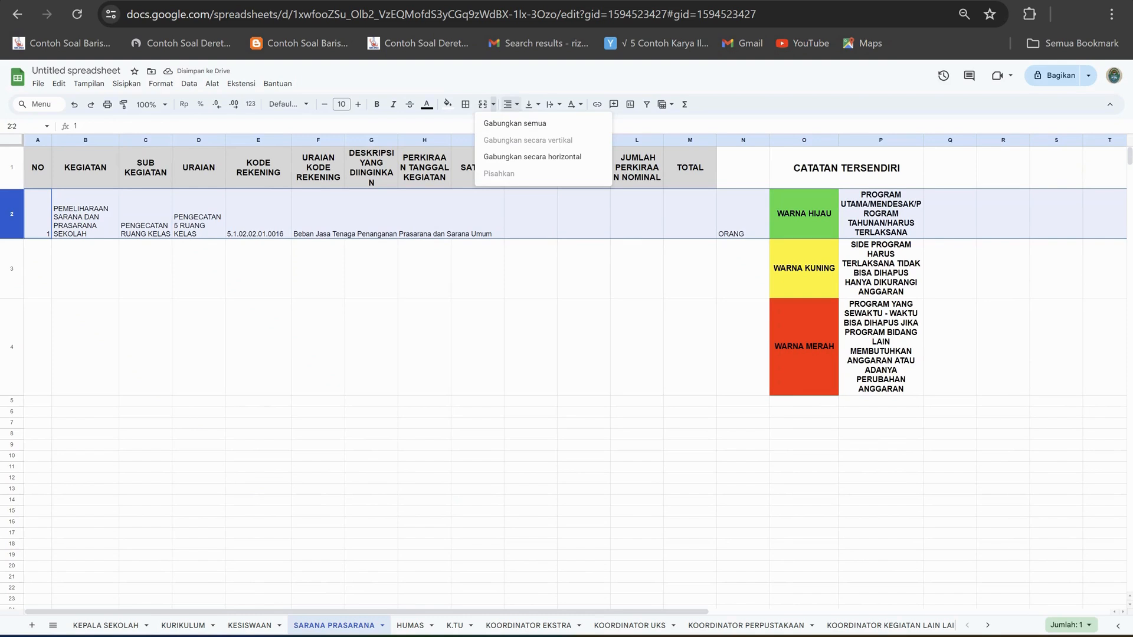
pyautogui.click(533, 105)
pyautogui.click(549, 123)
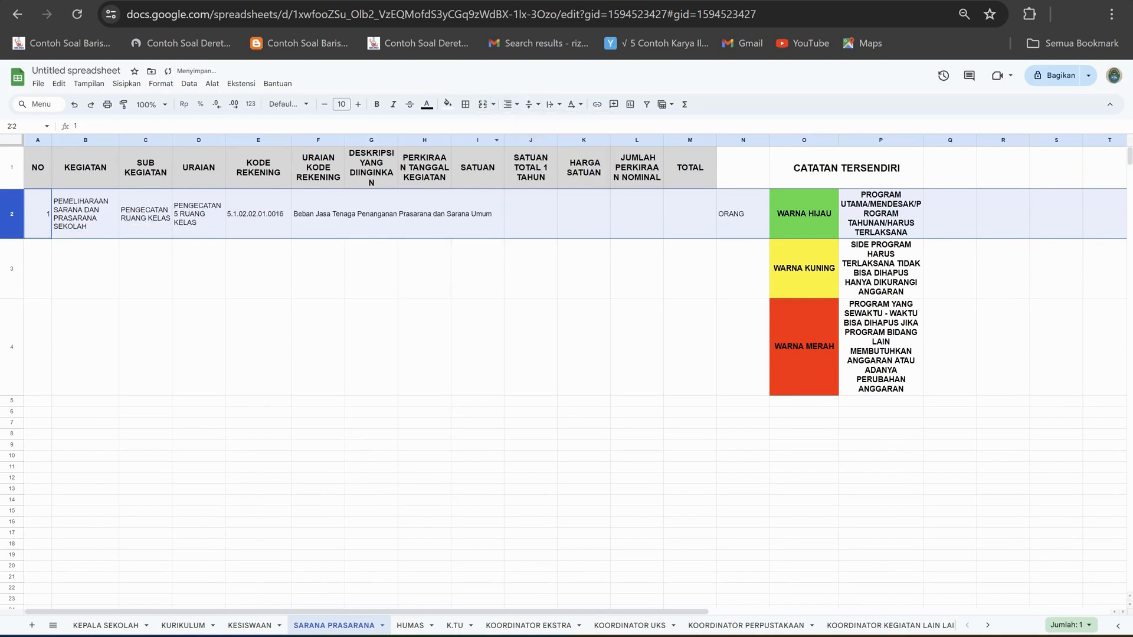
pyautogui.click(371, 268)
# Wrap the account description text in F2 within its cell.
pyautogui.click(318, 215)
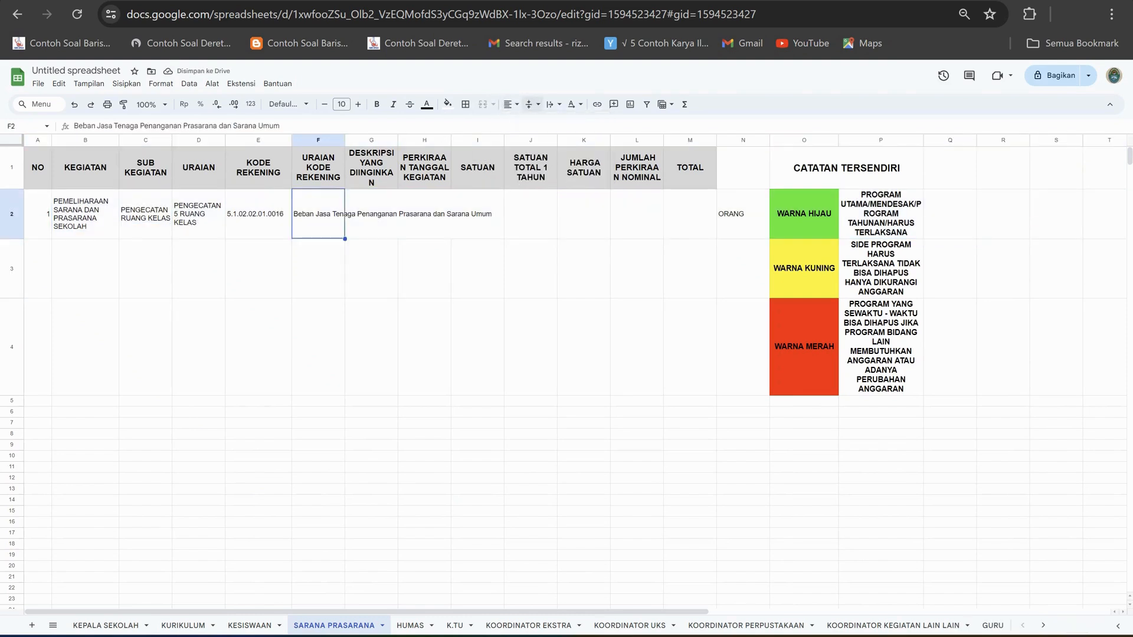
pyautogui.click(550, 105)
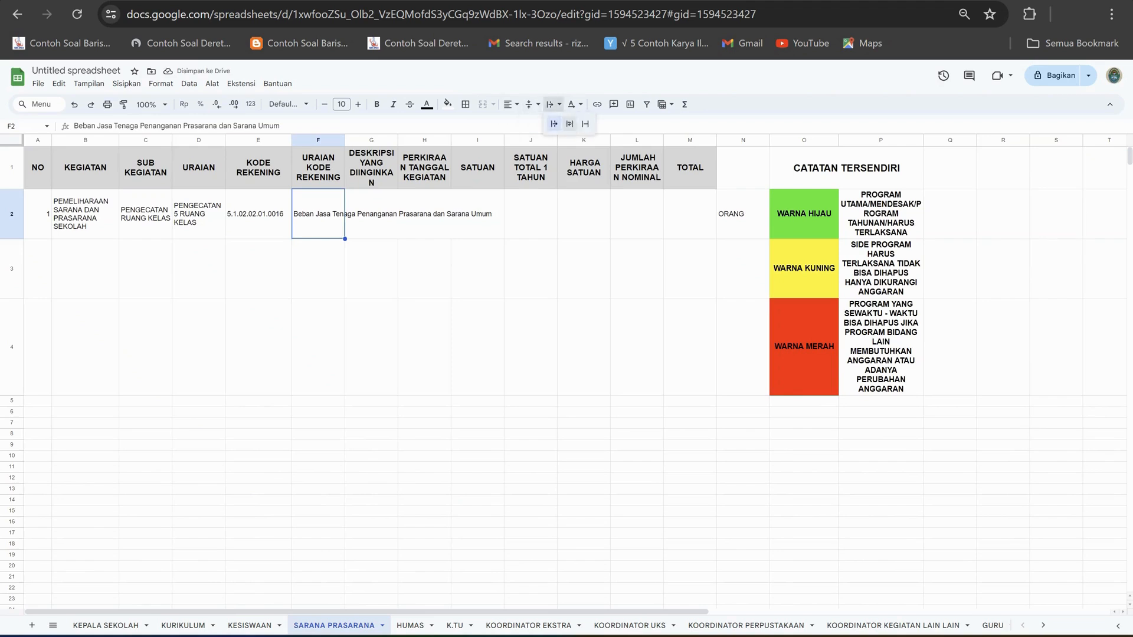
pyautogui.click(569, 126)
pyautogui.moveTo(416, 260); pyautogui.dragTo(386, 254)
# Widen the DESKRIPSI YANG DIINGINKAN column and enter MENGECAT RUANG KELAS 2 ORANG 2 HARI in G2.
pyautogui.click(373, 218)
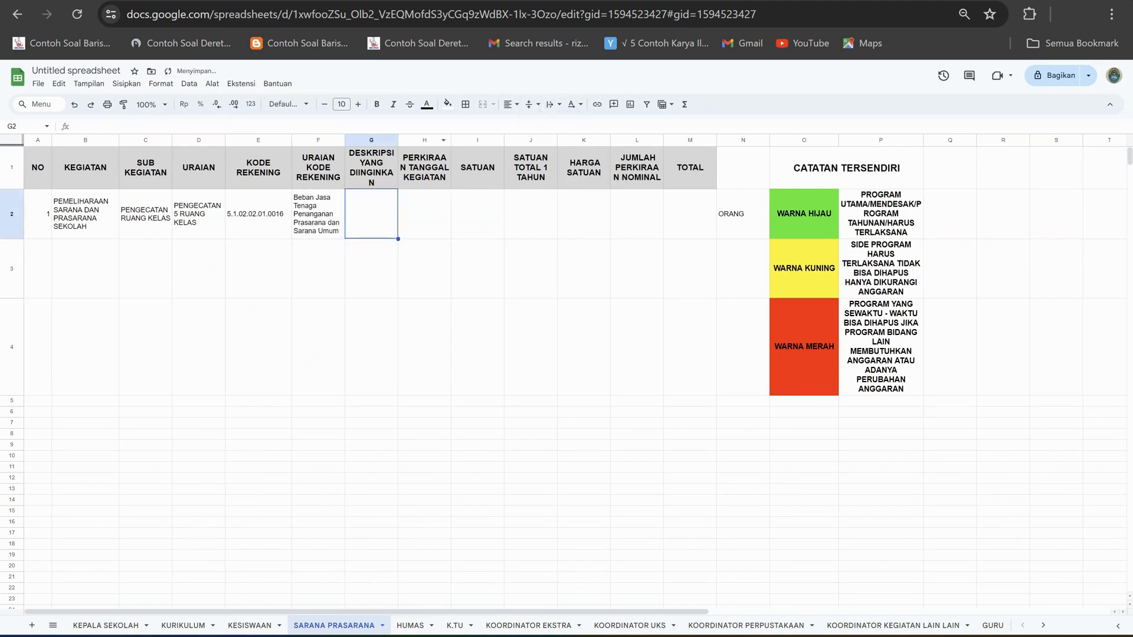
pyautogui.moveTo(398, 140); pyautogui.dragTo(414, 140)
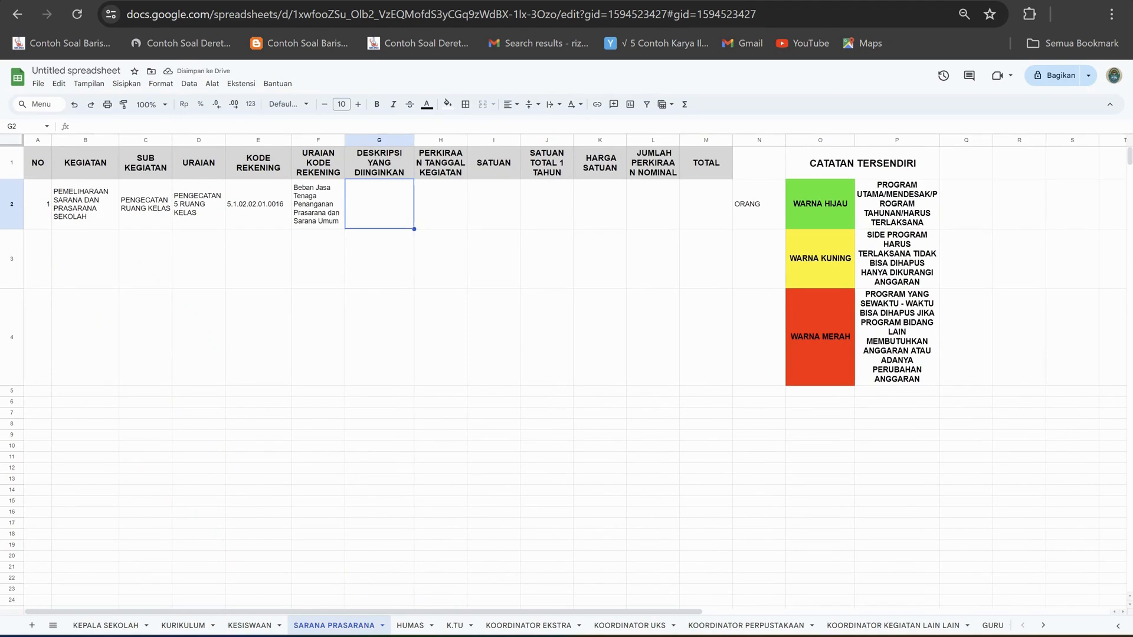
pyautogui.write('MENG')
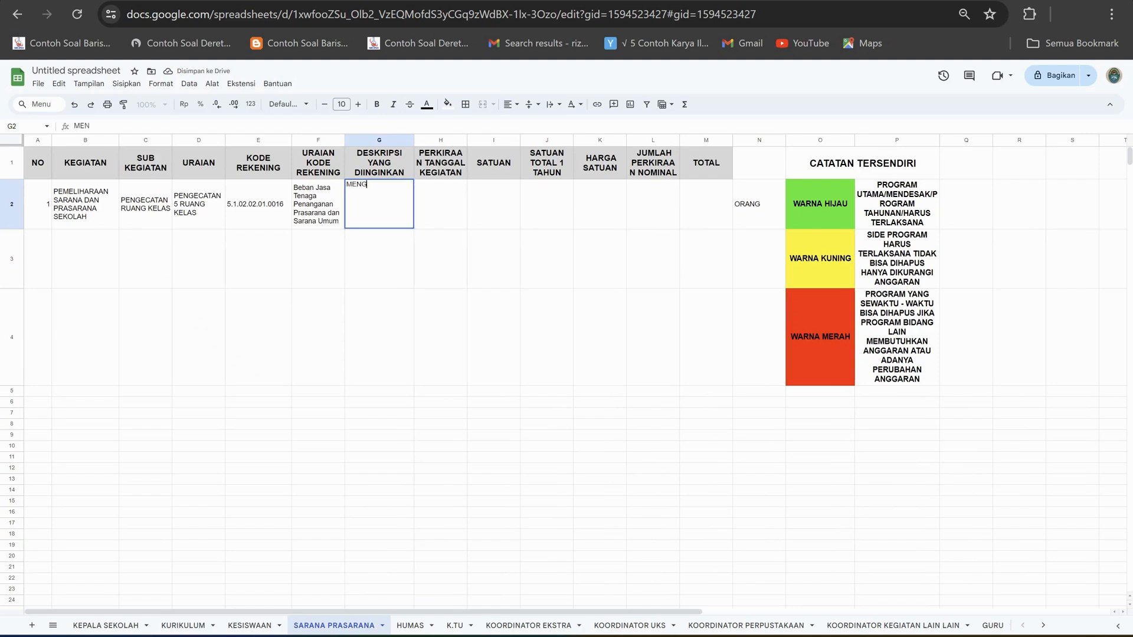
pyautogui.write('ECAT RUANG')
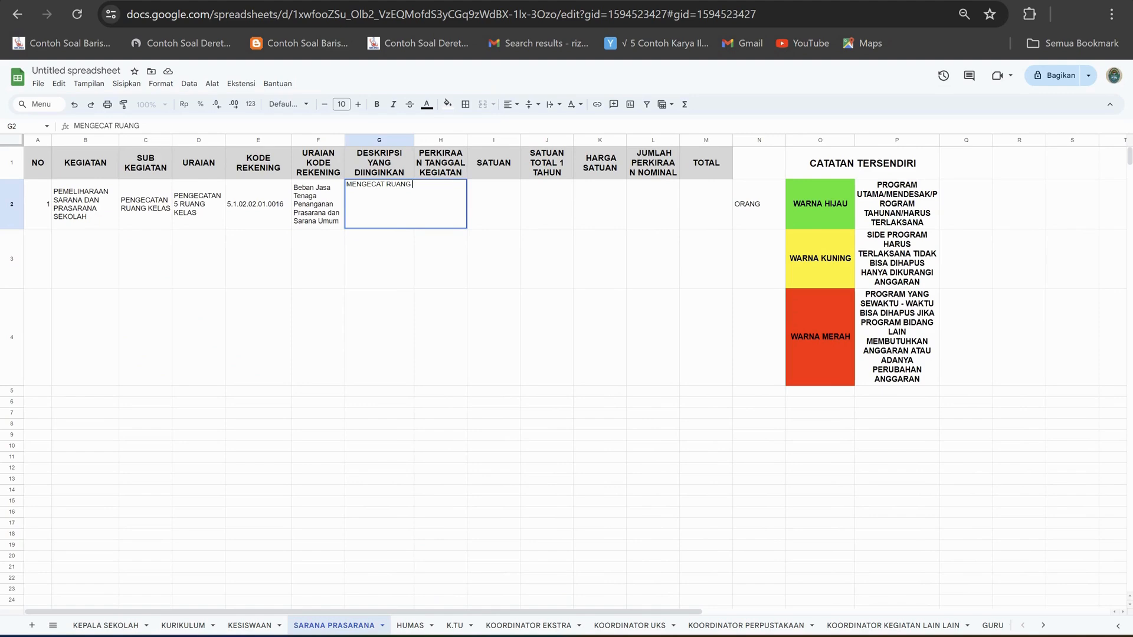
pyautogui.write(' KELAS')
pyautogui.write('2')
pyautogui.press('BackSpace')
pyautogui.press('BackSpace')
pyautogui.write('ORANG')
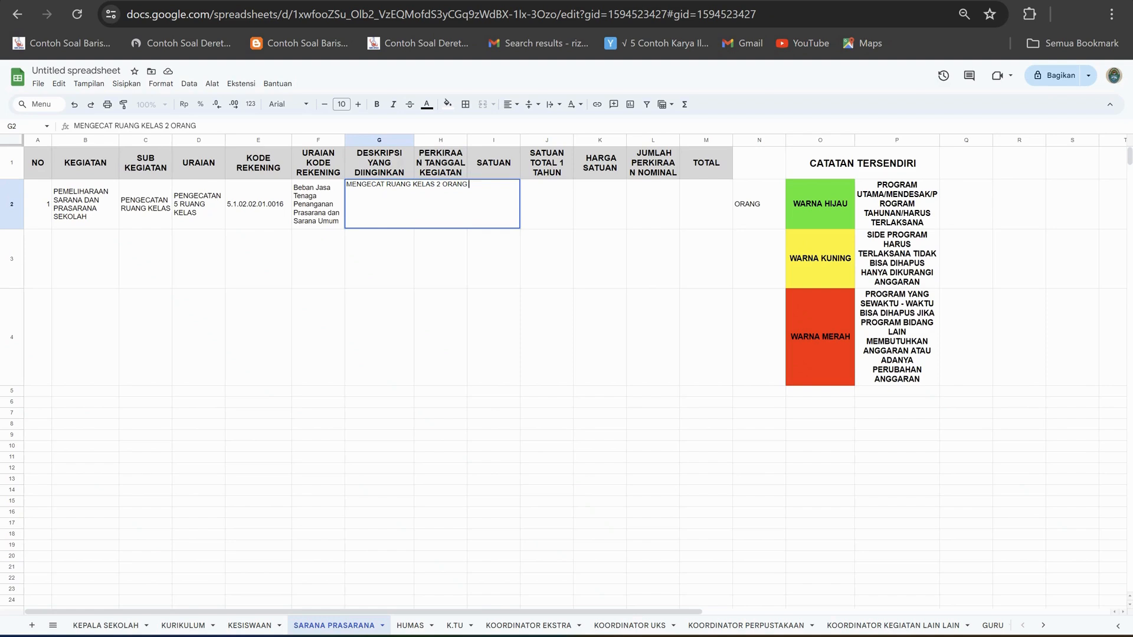
pyautogui.write(' 2 HARI')
pyautogui.press('Return')
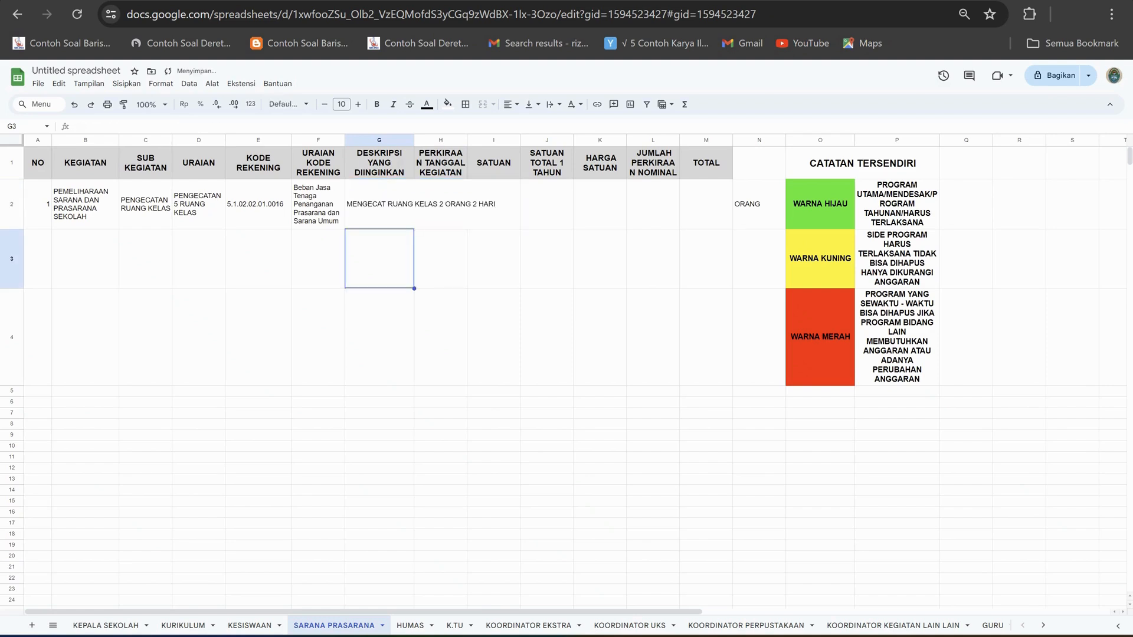
# Wrap the painting description text in G2 within its cell.
pyautogui.press('Up')
pyautogui.click(553, 105)
pyautogui.click(569, 124)
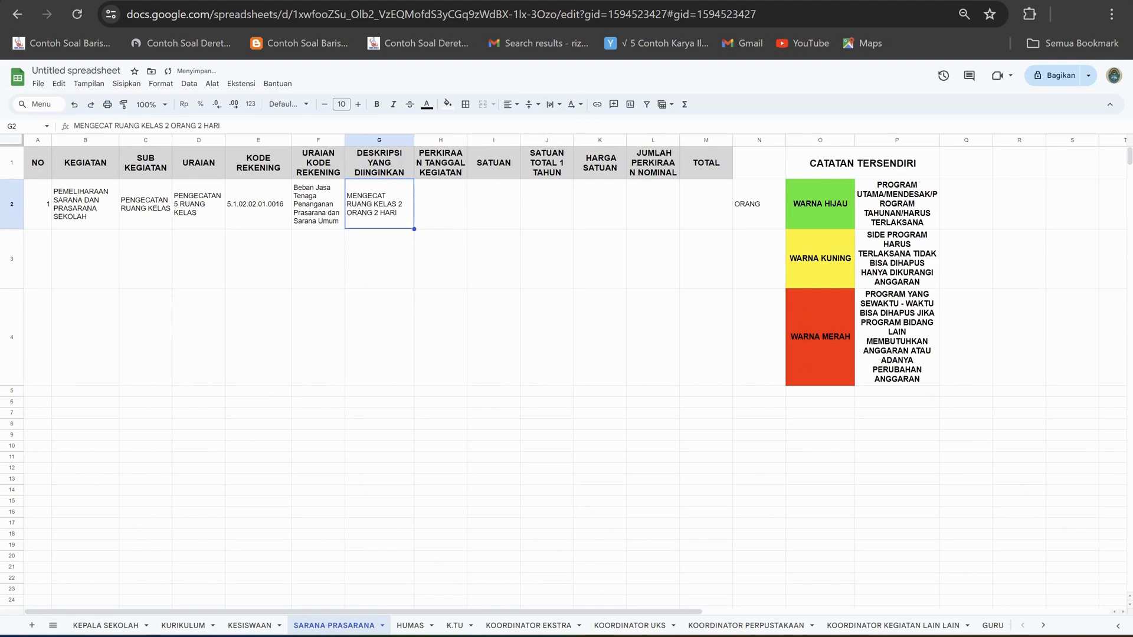
# Widen the PERKIRAAN TANGGAL KEGIATAN column and enter JULI 2025 in H2.
pyautogui.click(440, 205)
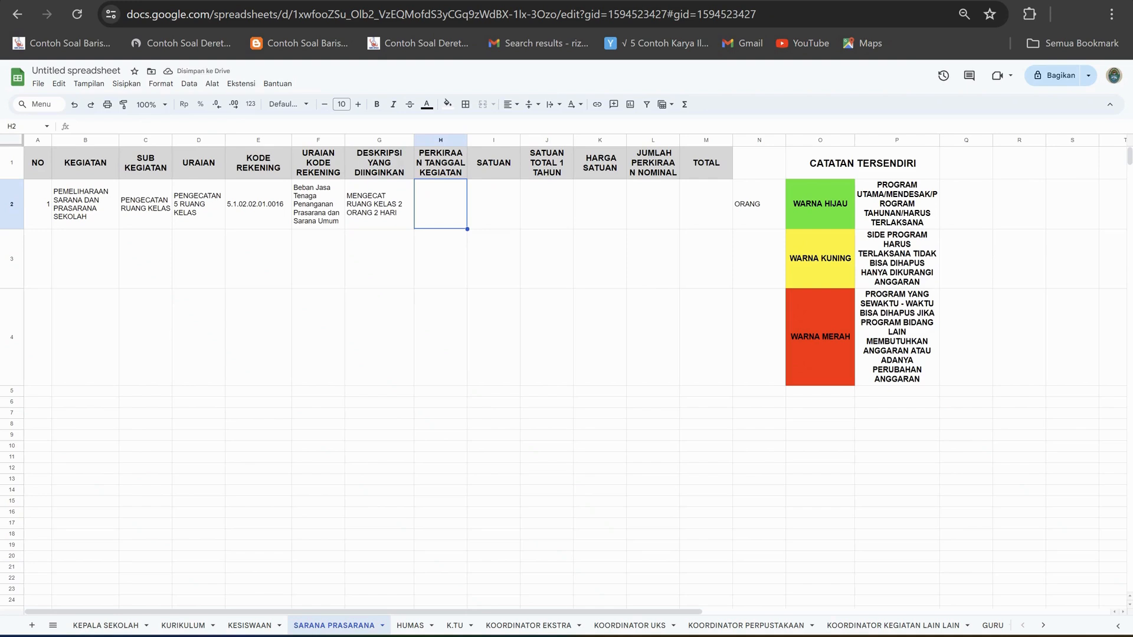
pyautogui.moveTo(467, 140); pyautogui.dragTo(476, 140)
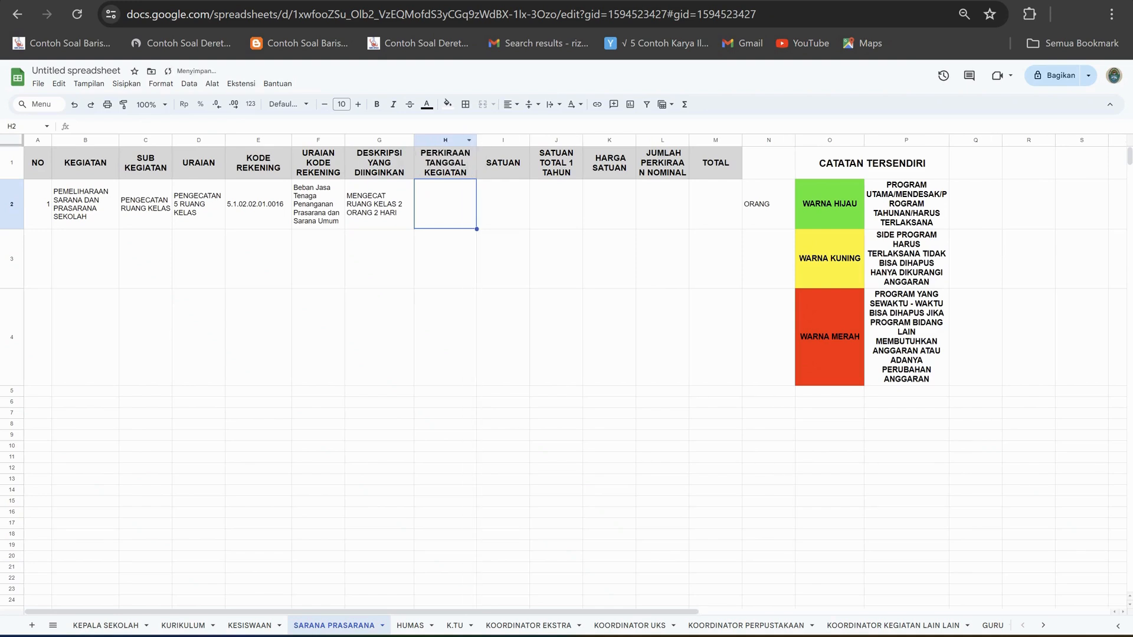
pyautogui.write('JUL')
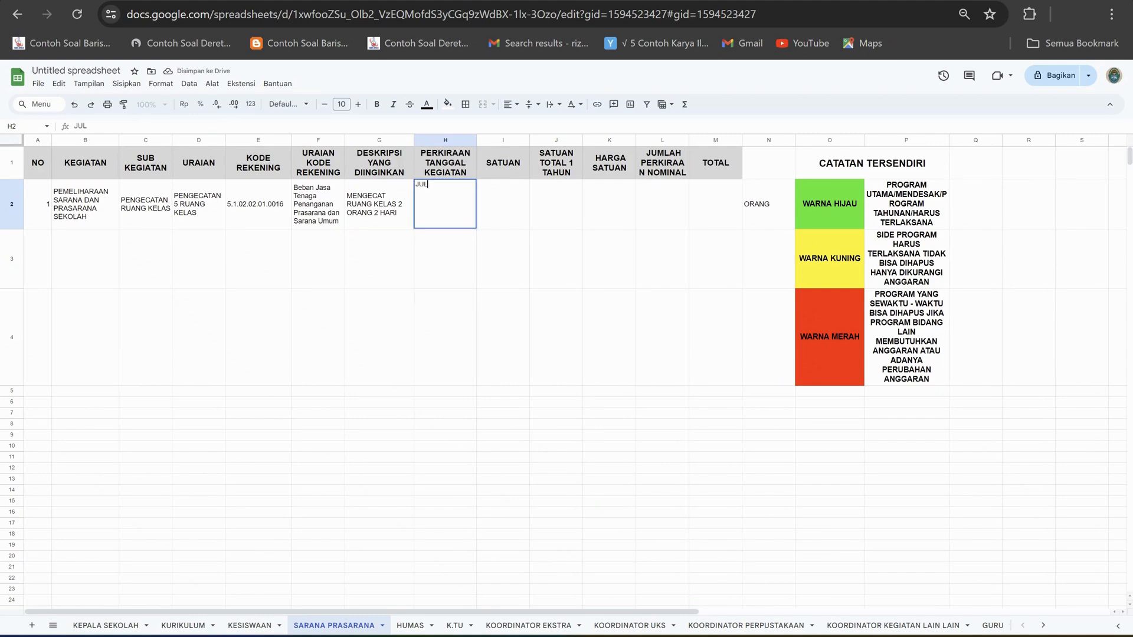
pyautogui.write('I 2025')
pyautogui.press('Tab')
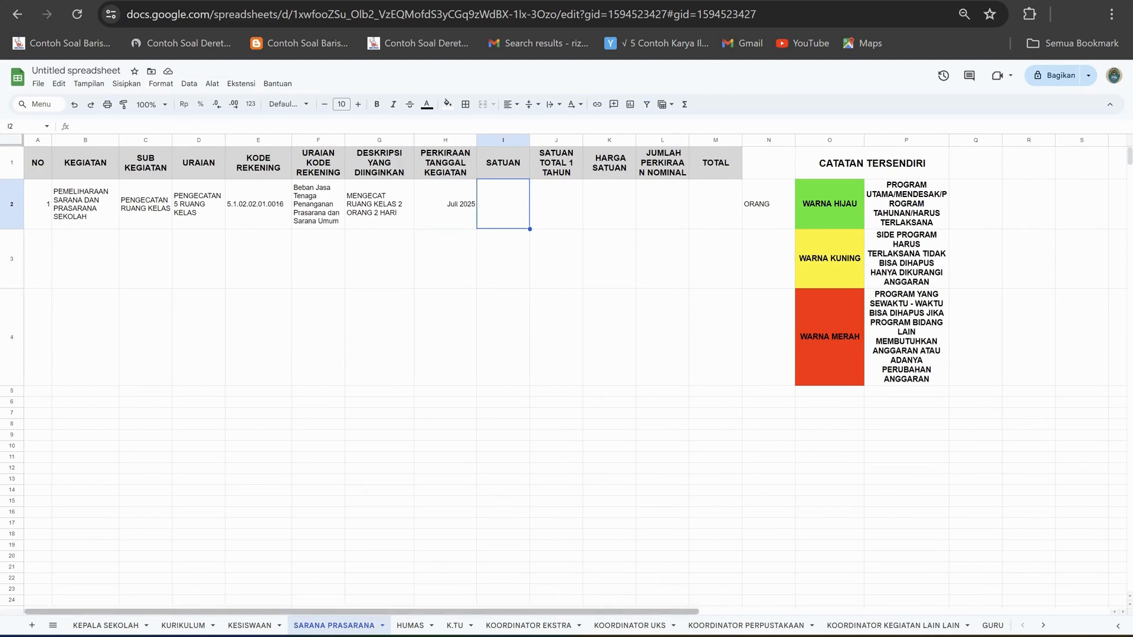
# Move the text MENGECAT RUANG KELAS 2 ORANG 2 HARI from G2 to the SATUAN cell I2, using the KURIKULUM sheet as reference.
pyautogui.click(183, 626)
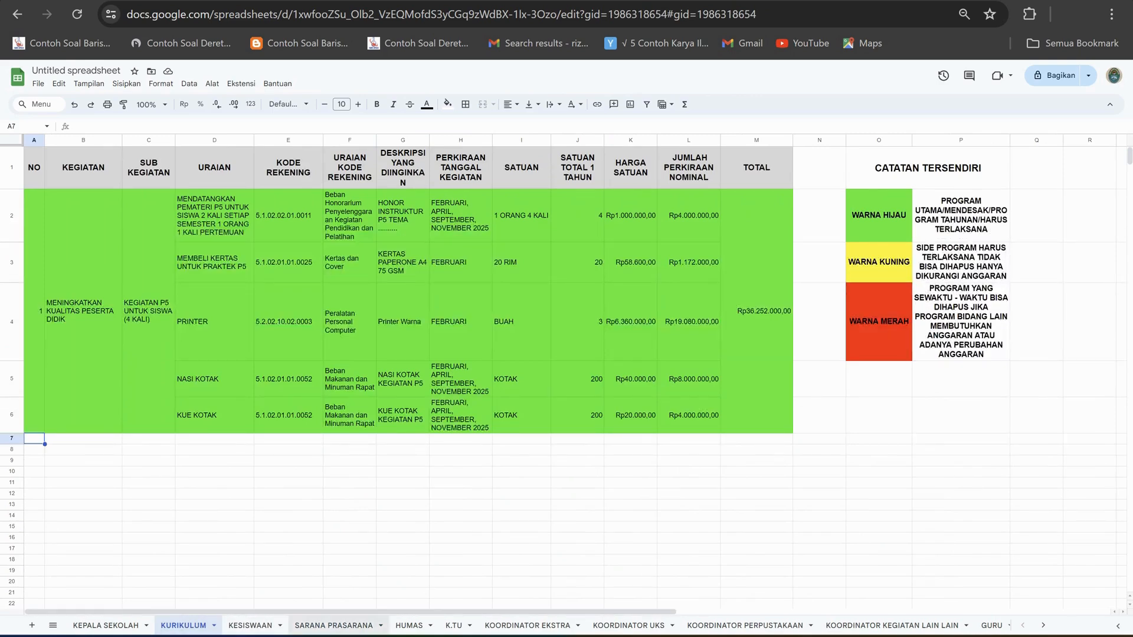
pyautogui.click(333, 626)
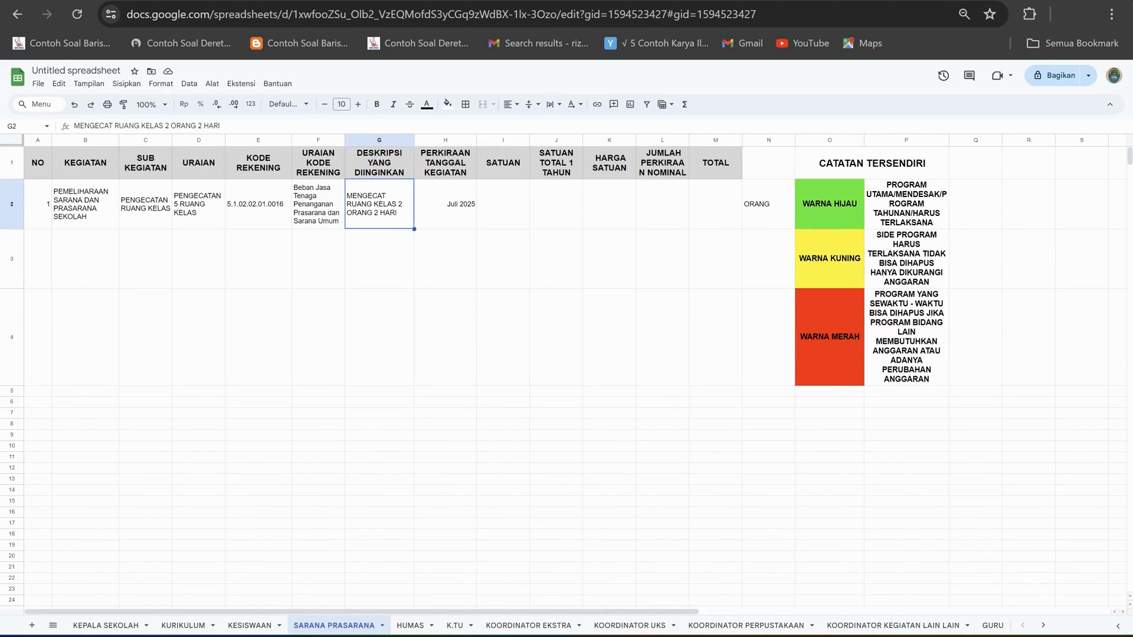
pyautogui.hotkey('ctrl', 'c')
pyautogui.click(503, 204)
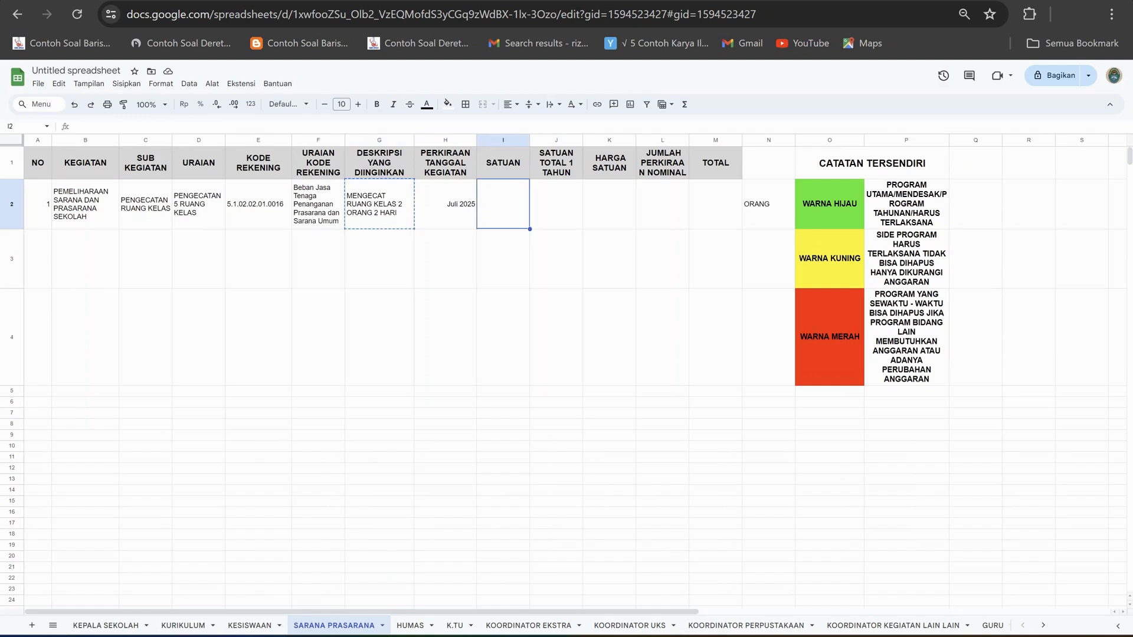
pyautogui.click(75, 126)
pyautogui.hotkey('ctrl', 'v')
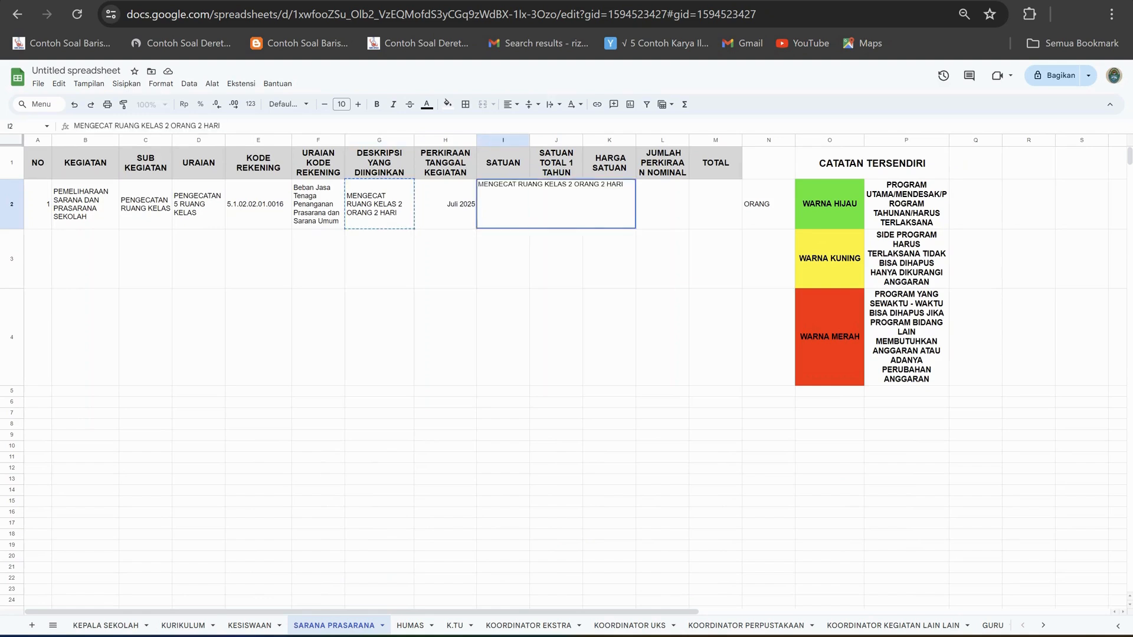
pyautogui.moveTo(450, 313); pyautogui.dragTo(452, 268)
pyautogui.click(379, 204)
pyautogui.hotkey('ctrl', 'c')
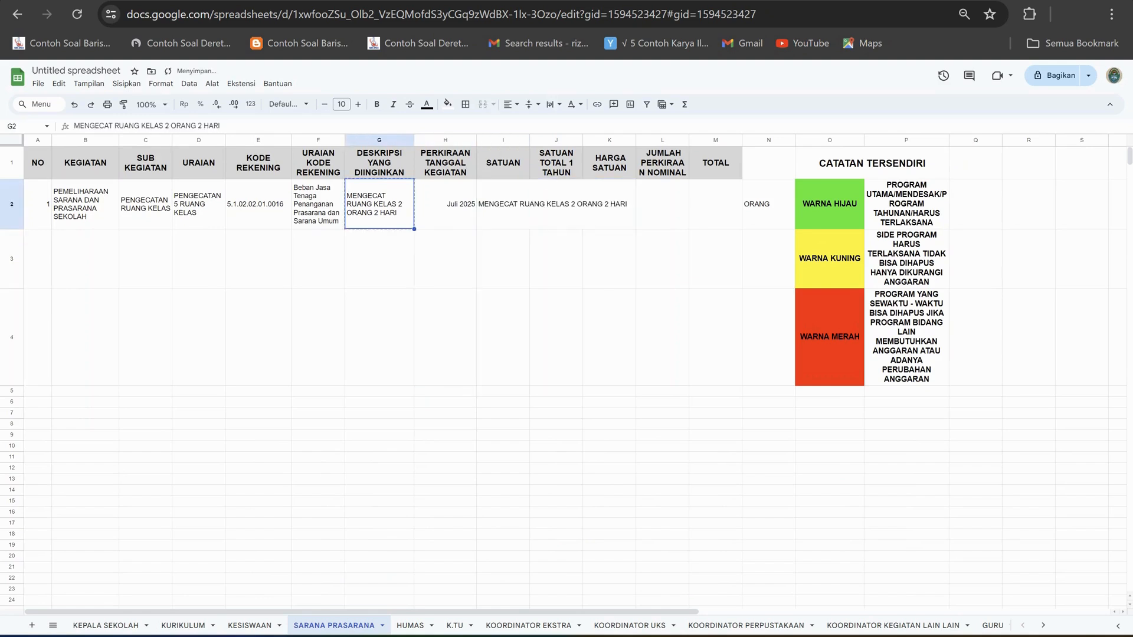
pyautogui.click(504, 205)
pyautogui.hotkey('ctrl', 'v')
# Enter MENGECAT RUANG KELAS 10-1 SAMPAI 10-5 as the desired description in G2.
pyautogui.click(379, 205)
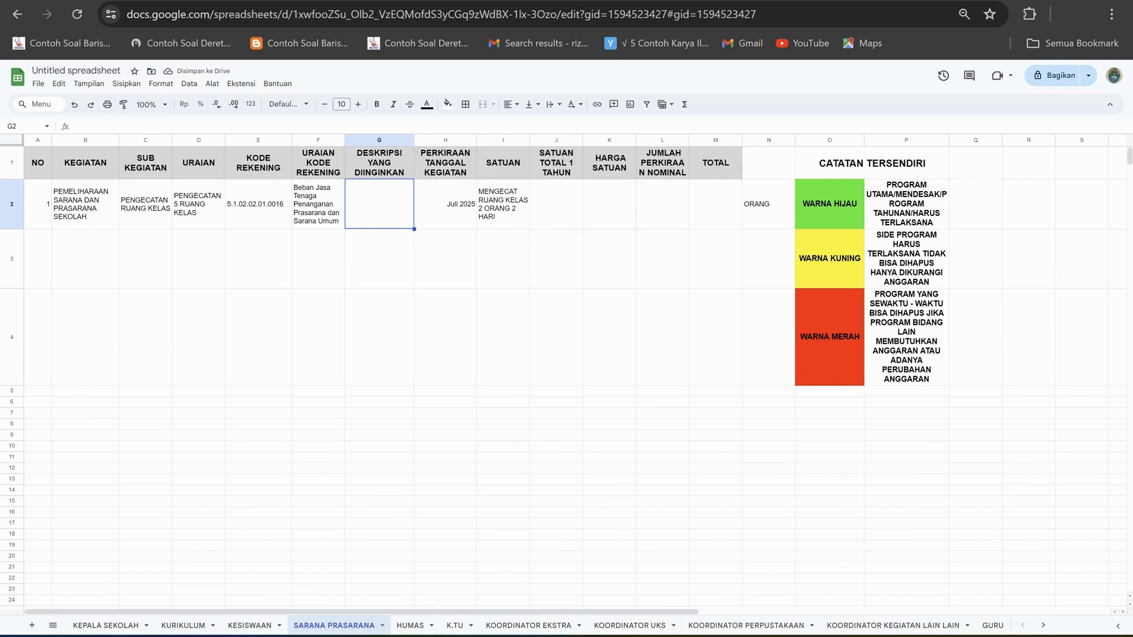
pyautogui.write('MENGECA')
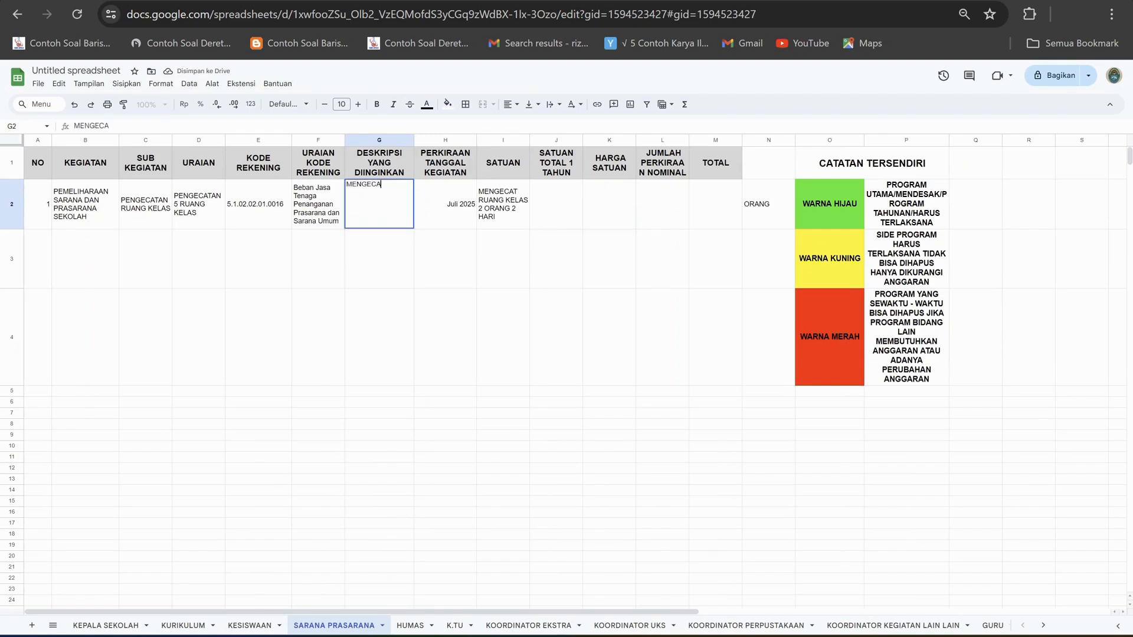
pyautogui.write('T RUNANG KE')
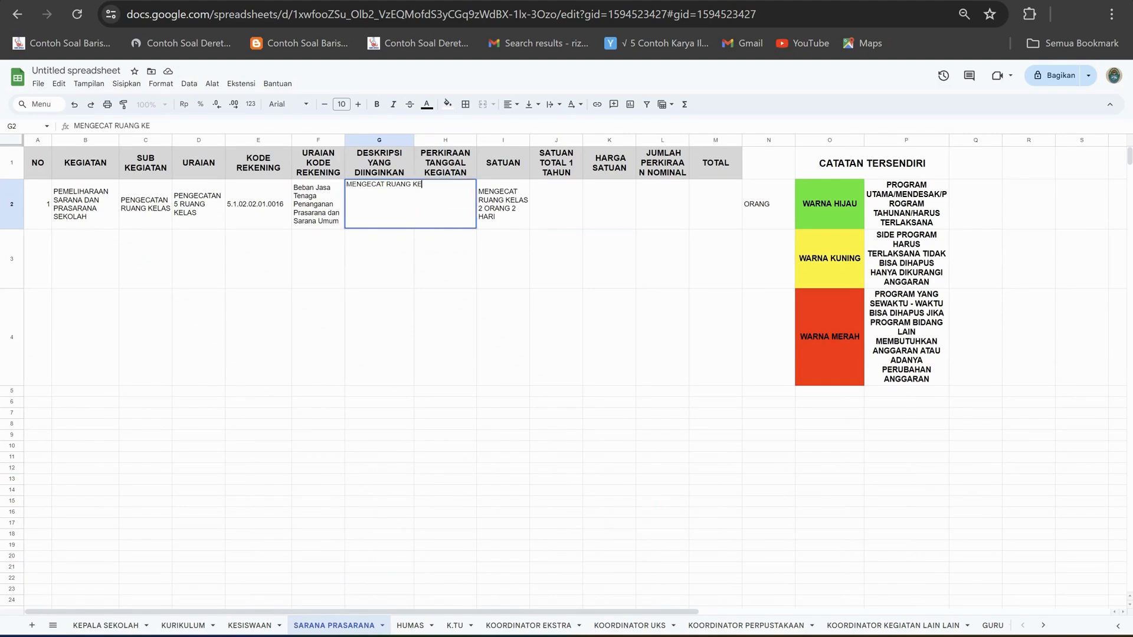
pyautogui.write('LAS 10-1 SAMPAI 10')
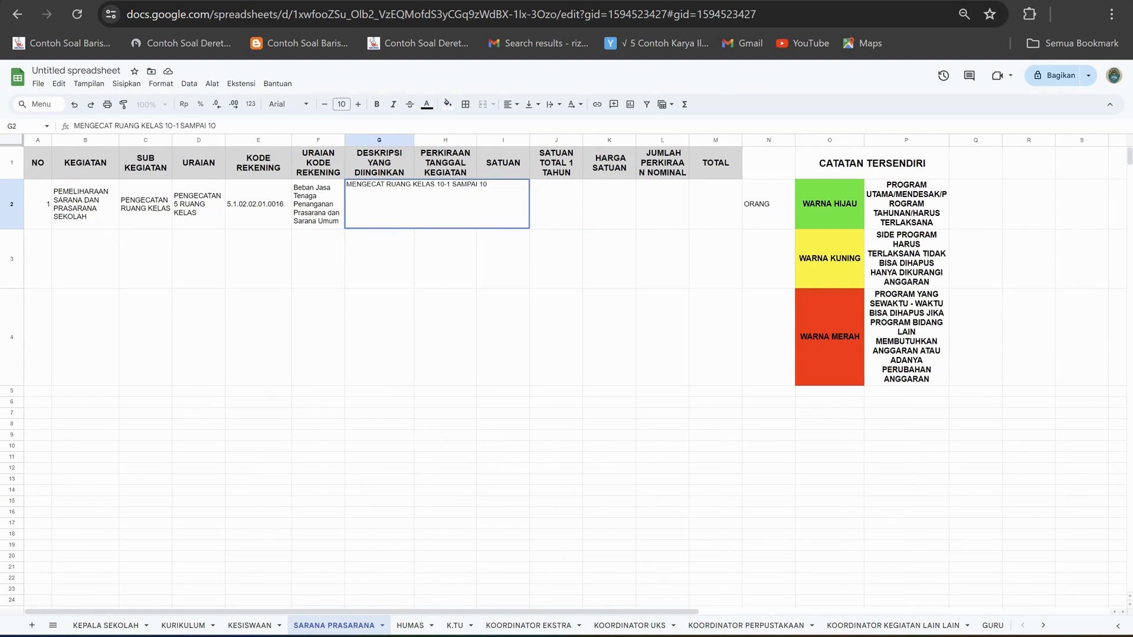
pyautogui.write('-5')
pyautogui.click(379, 337)
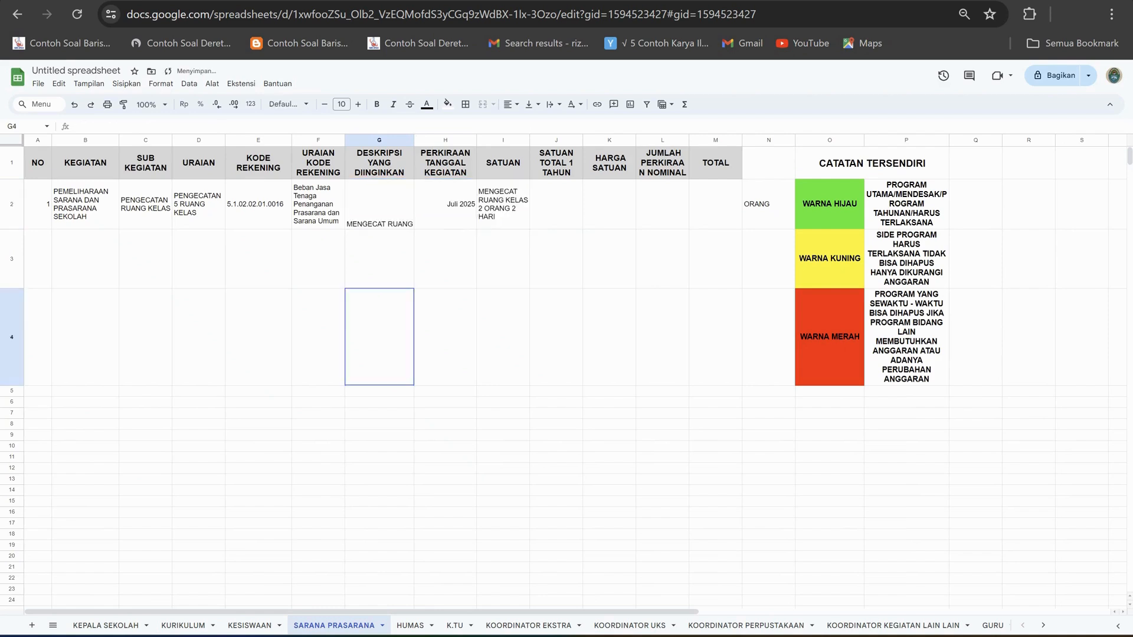
# Wrap the new classroom description in G2 so it fits the column width.
pyautogui.click(378, 204)
pyautogui.click(554, 104)
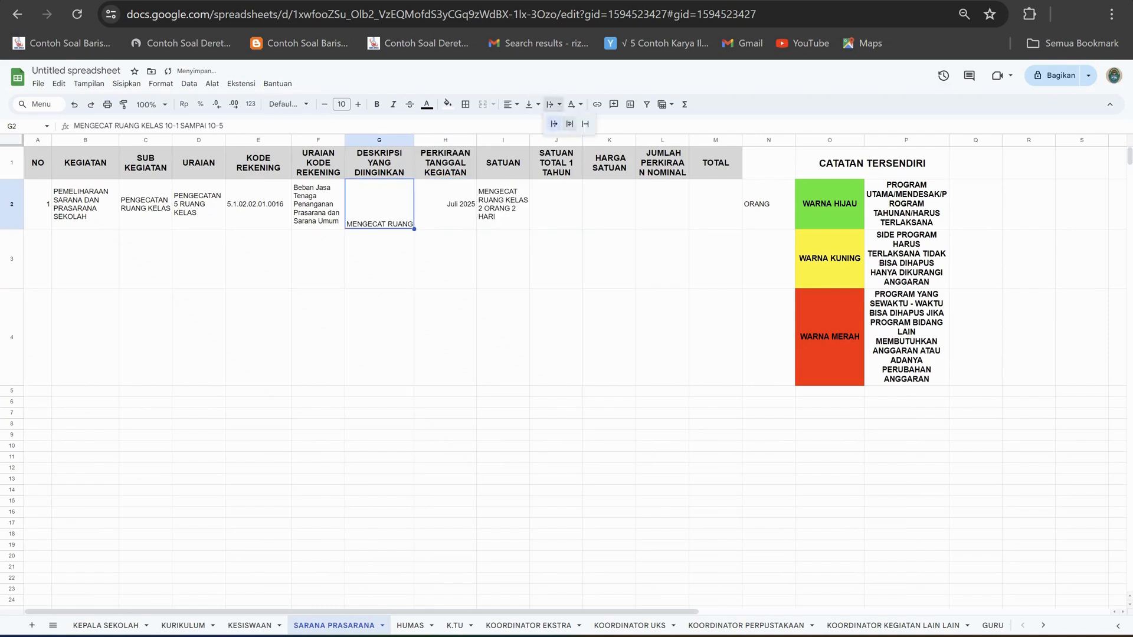
pyautogui.click(569, 124)
# Enter 4 as the SATUAN TOTAL 1 TAHUN in J2.
pyautogui.click(445, 204)
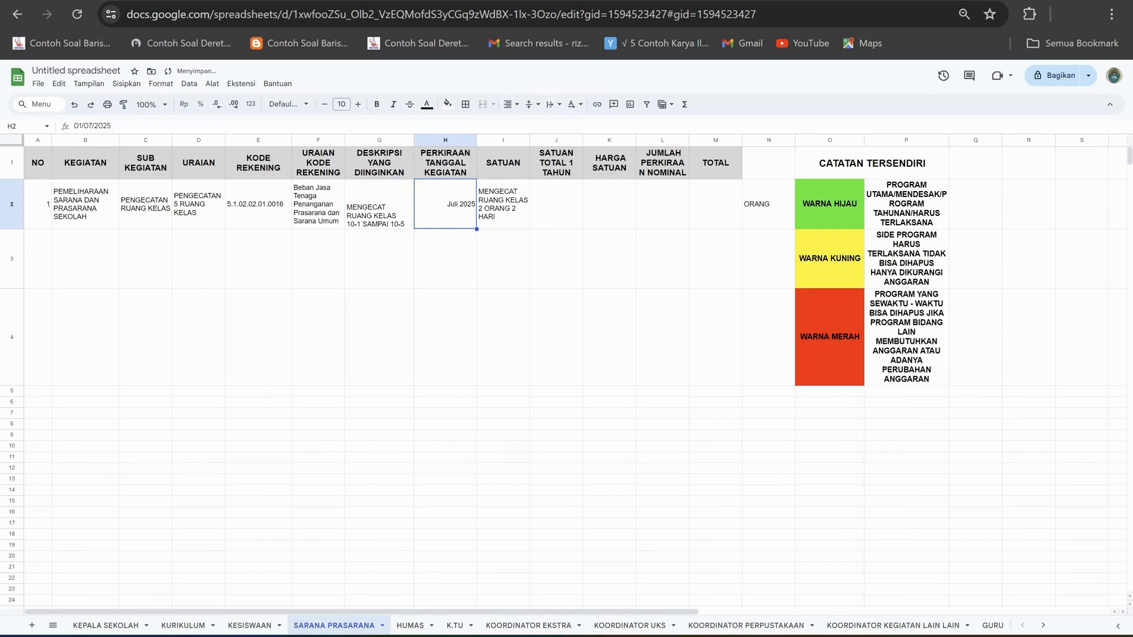
pyautogui.click(556, 204)
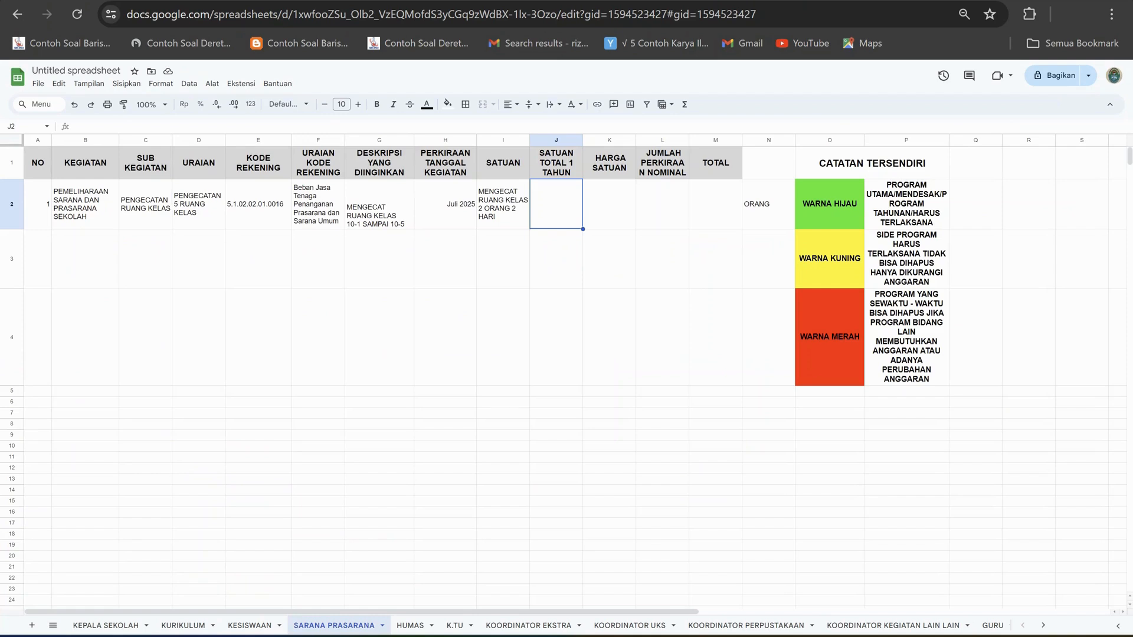
pyautogui.write('4')
pyautogui.press('Tab')
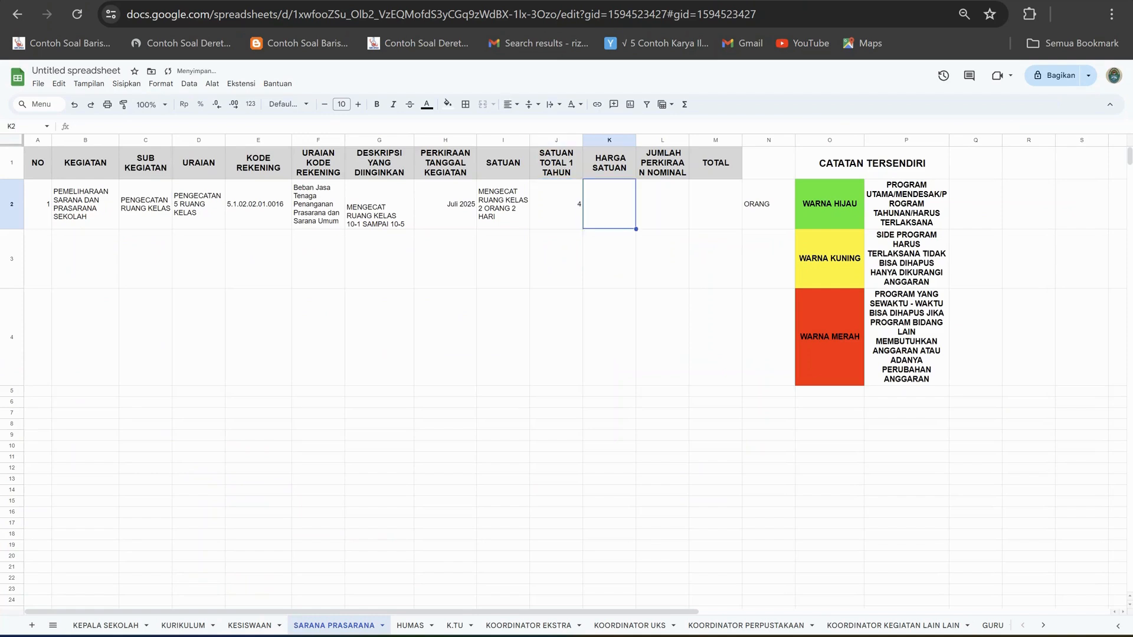
# Enter the Upah Tukang Cat price of 204000 from the SBU Excel workbook in K2 and format the HARGA SATUAN column as rupiah currency.
pyautogui.click(634, 636)
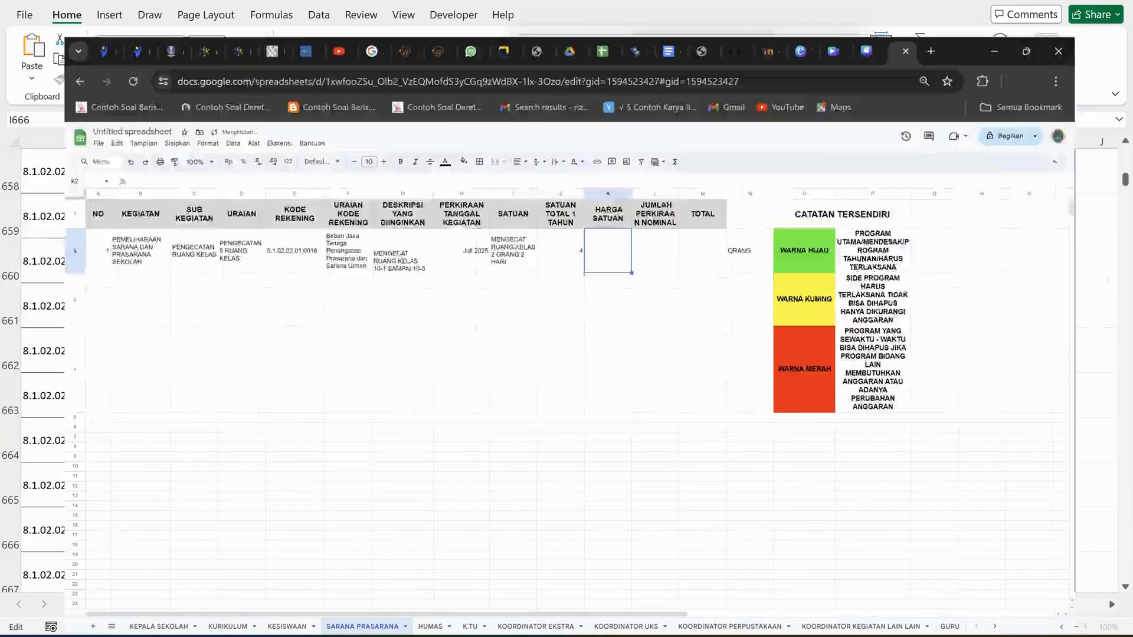
pyautogui.click(677, 636)
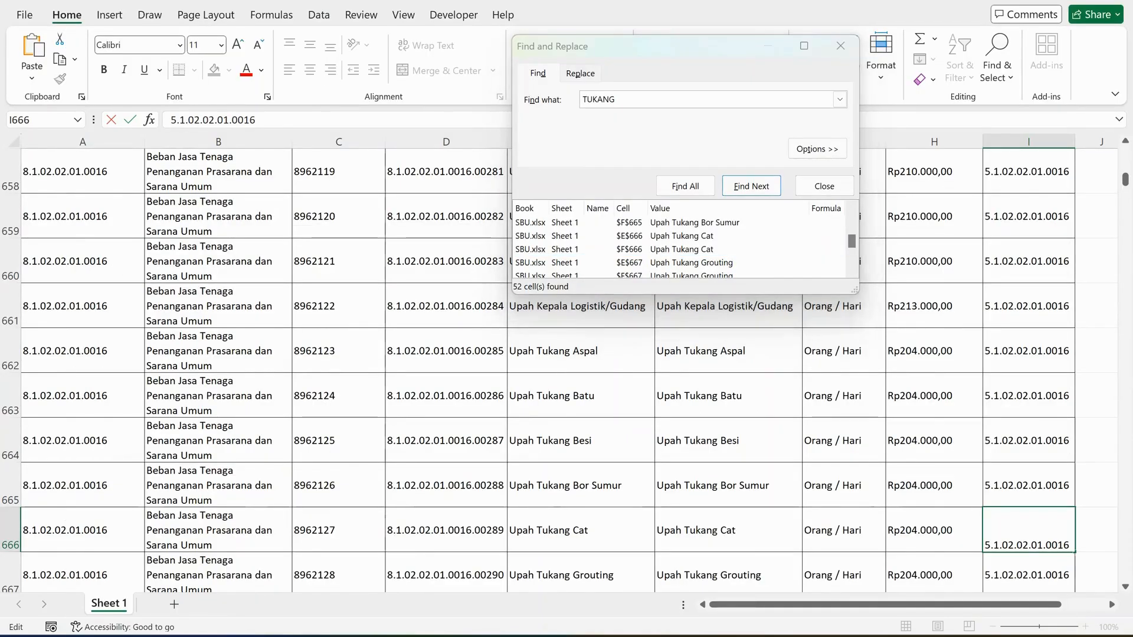
pyautogui.write('2')
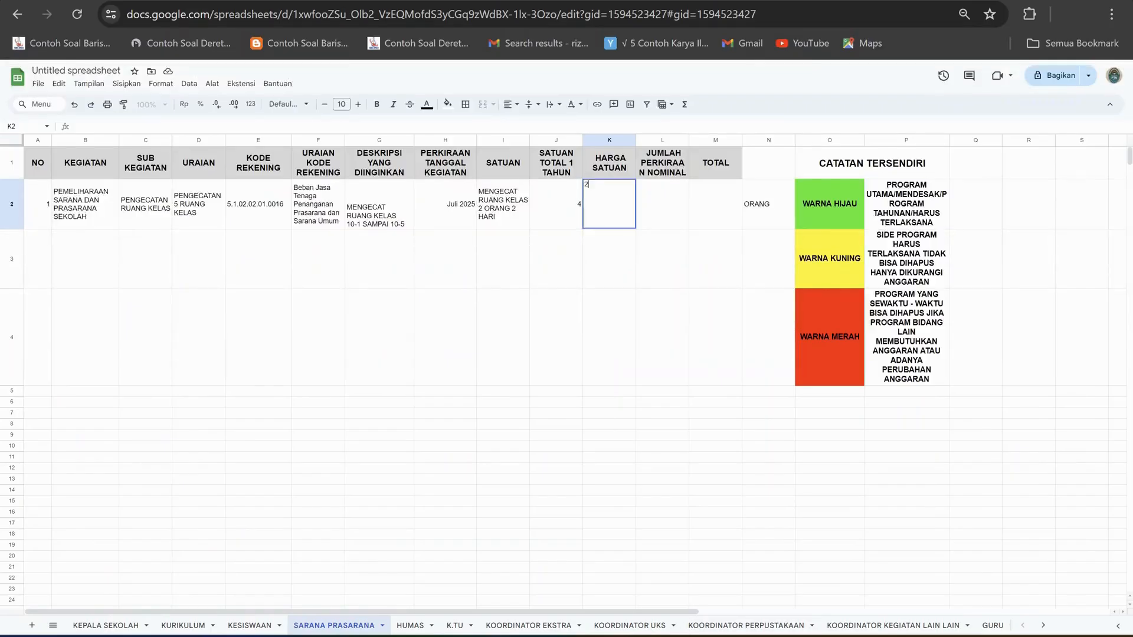
pyautogui.write('04000')
pyautogui.press('Return')
pyautogui.press('Up')
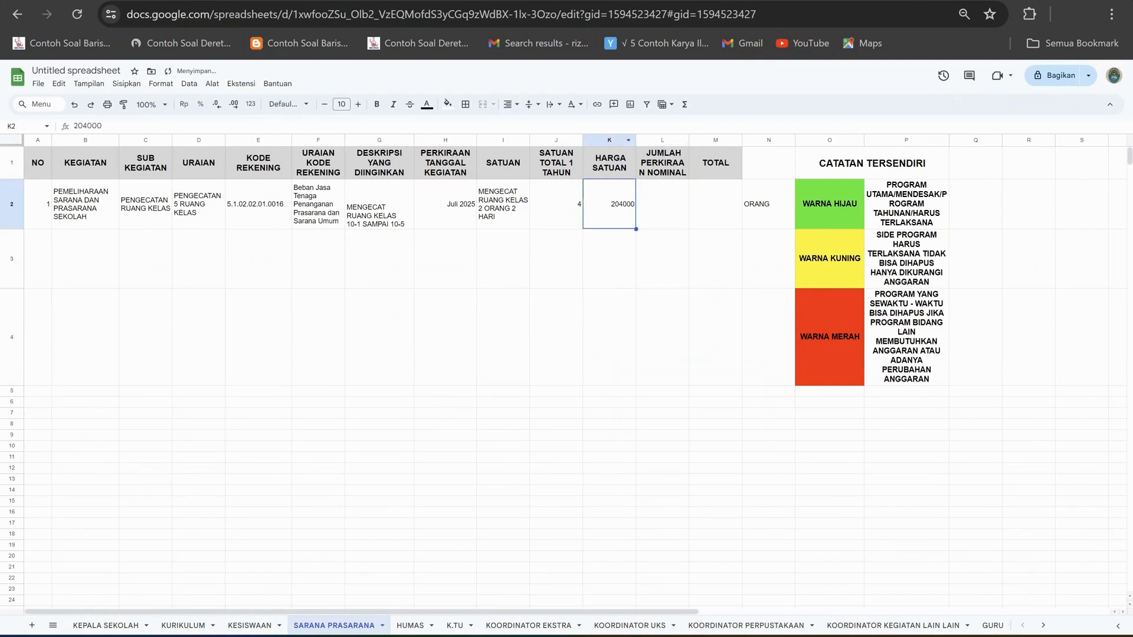
pyautogui.click(610, 140)
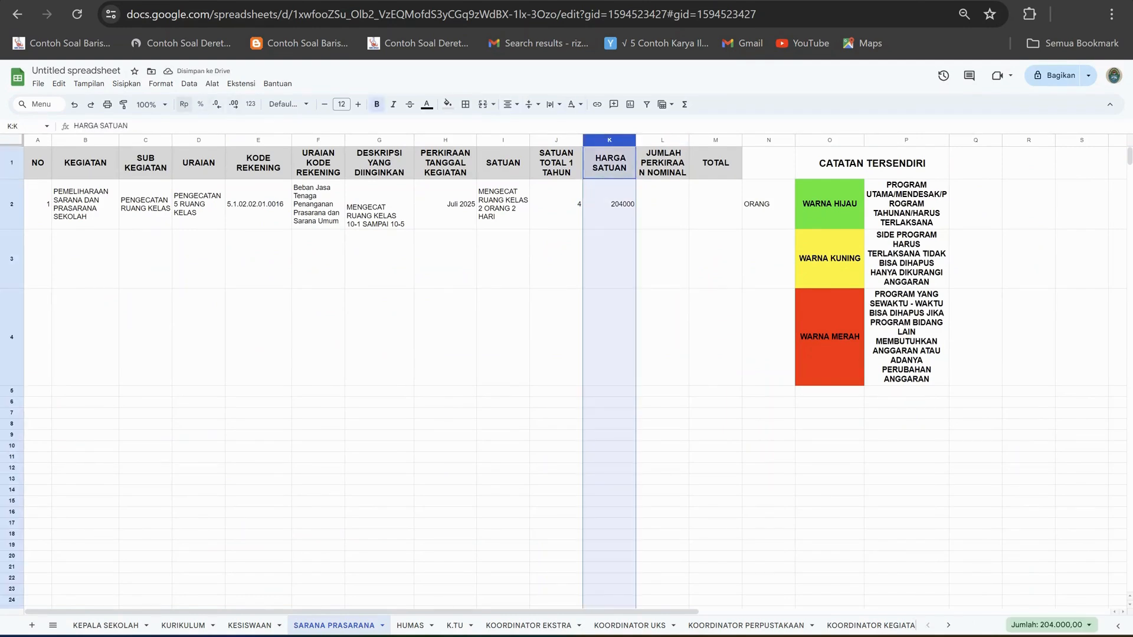
pyautogui.click(184, 104)
# Calculate the JUMLAH PERKIRAAN NOMINAL in L2 with the formula =J2*K2.
pyautogui.click(662, 204)
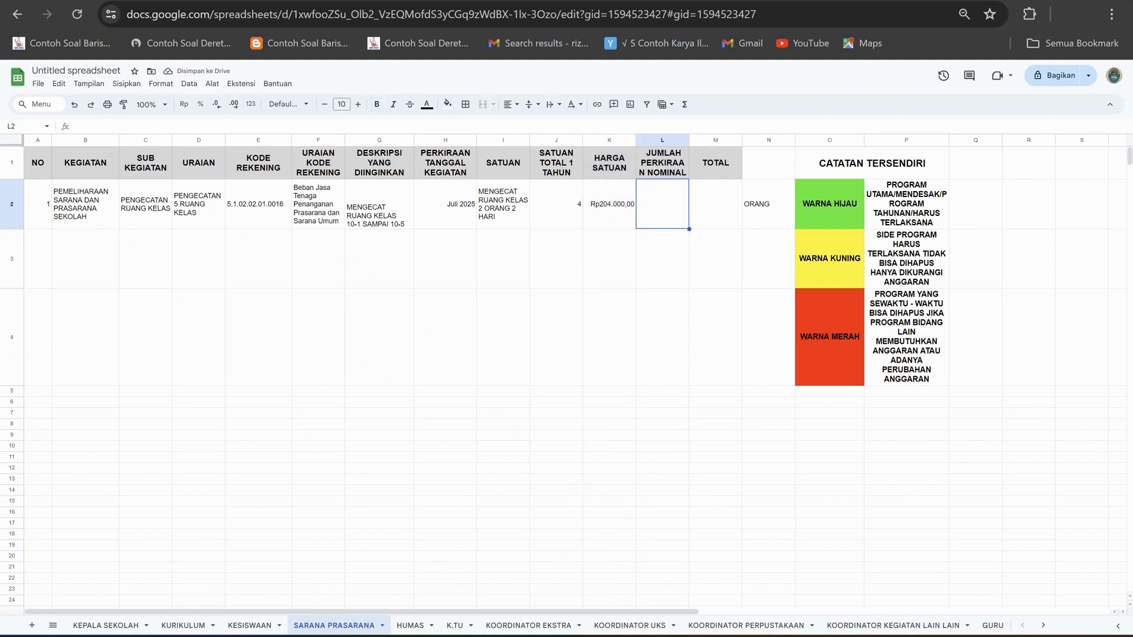
pyautogui.write('=')
pyautogui.click(556, 204)
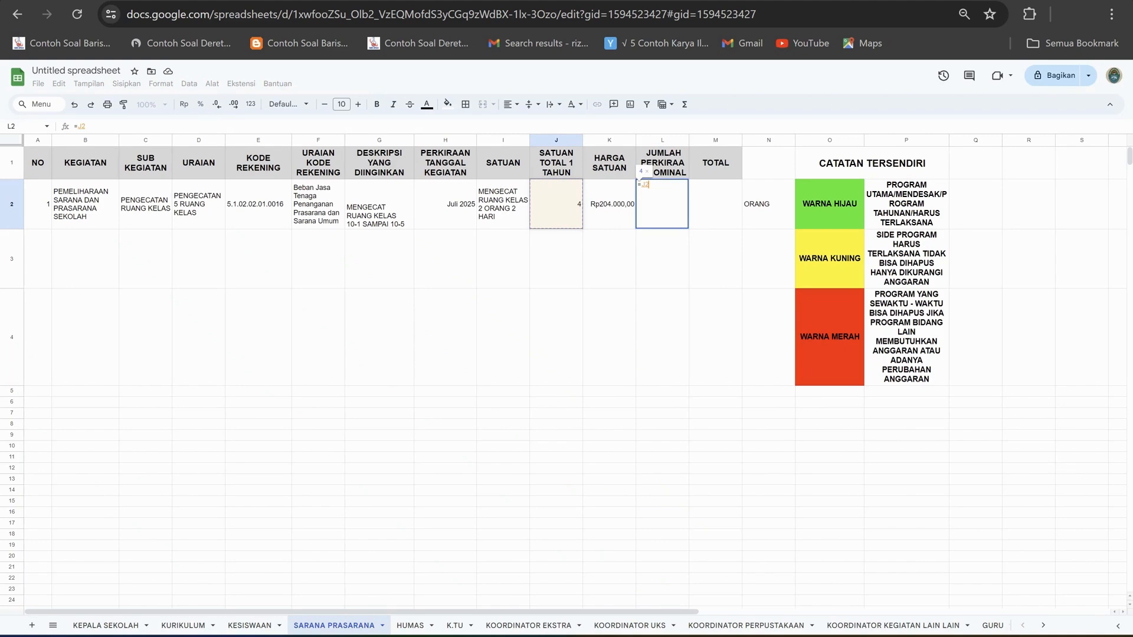
pyautogui.write('*')
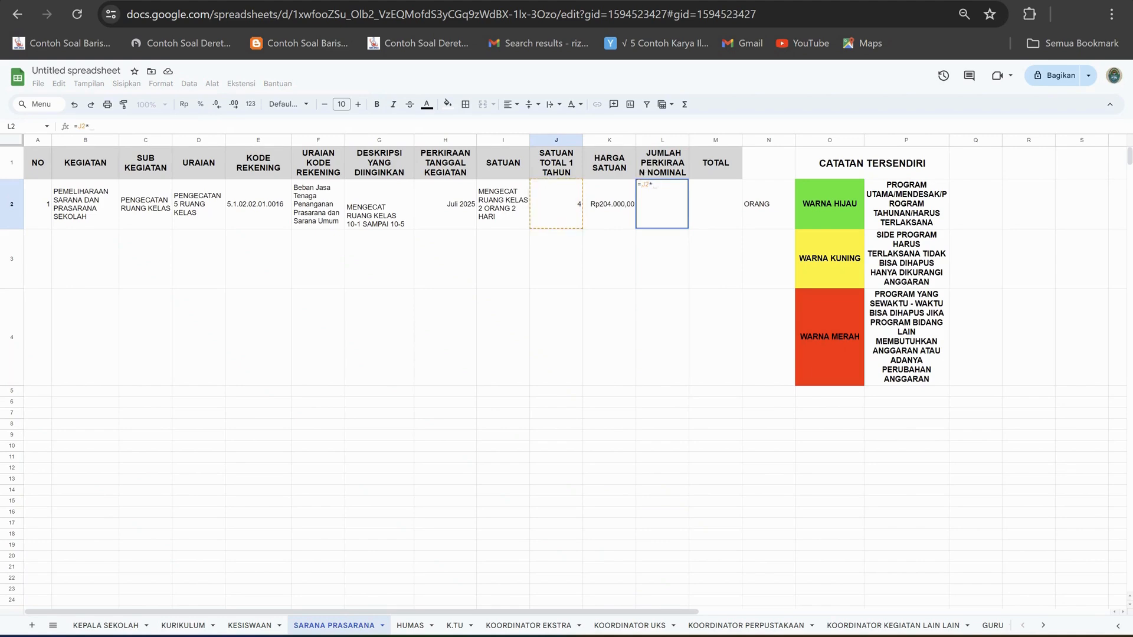
pyautogui.click(609, 205)
pyautogui.press('Return')
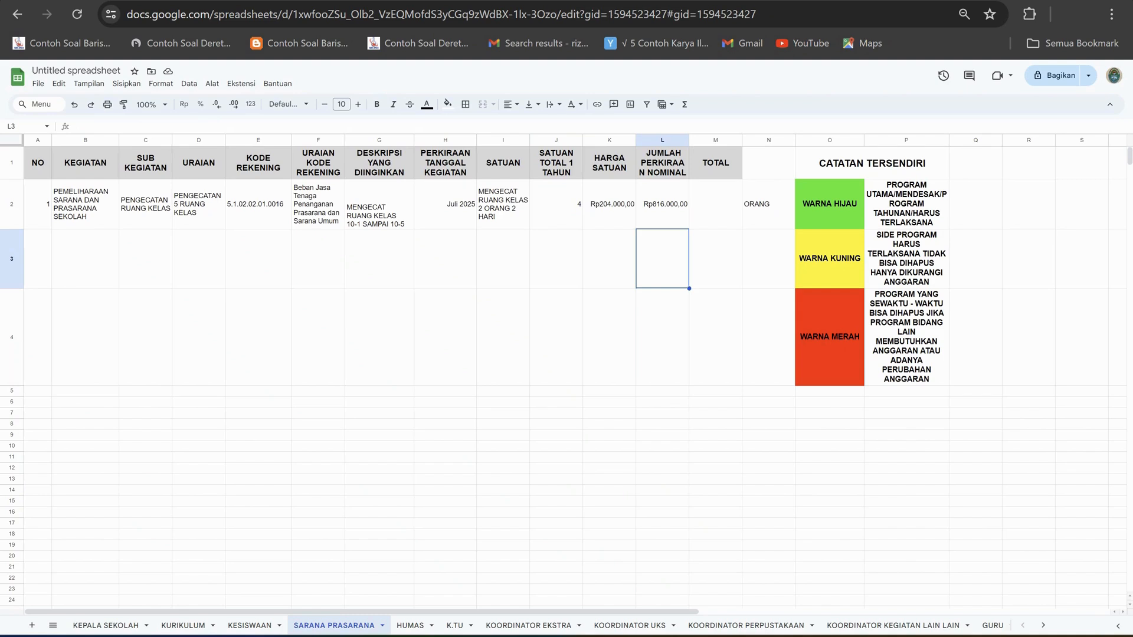
# Select cell D3 in the URAIAN column to start the next item.
pyautogui.click(198, 259)
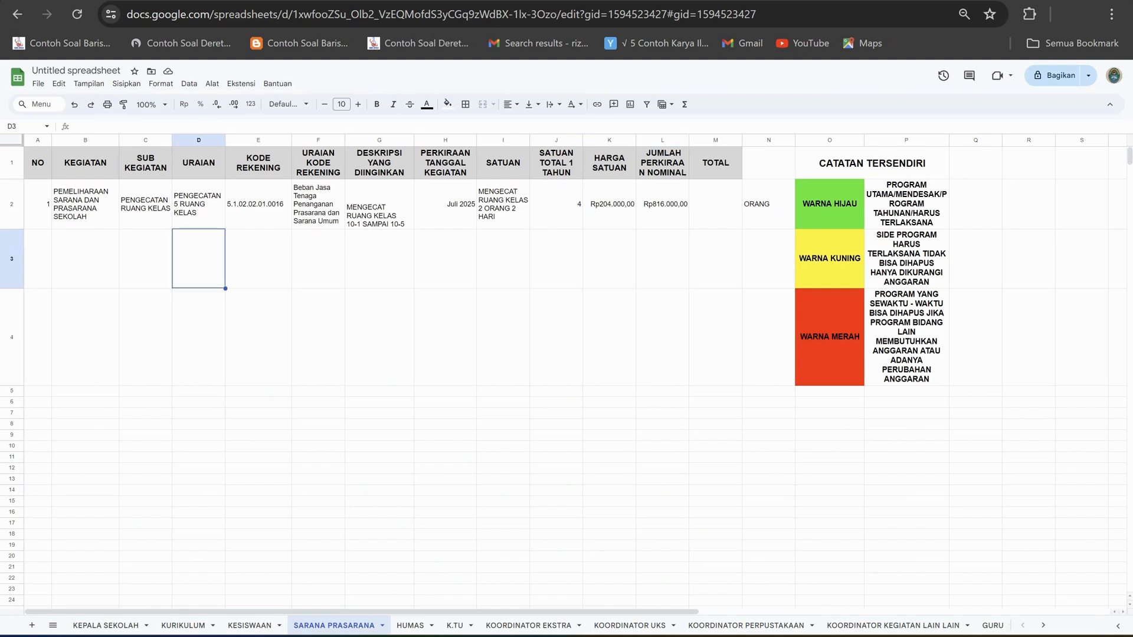
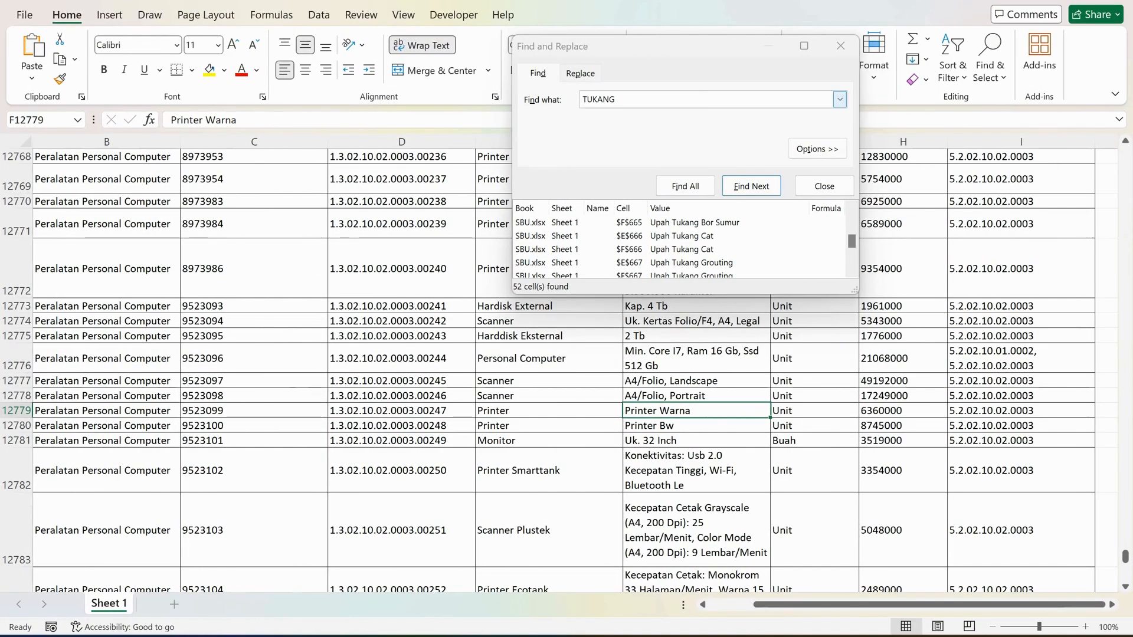
# List every cell containing "CAT" in the price list workbook and widen the search results.
pyautogui.moveTo(627, 100); pyautogui.dragTo(572, 100)
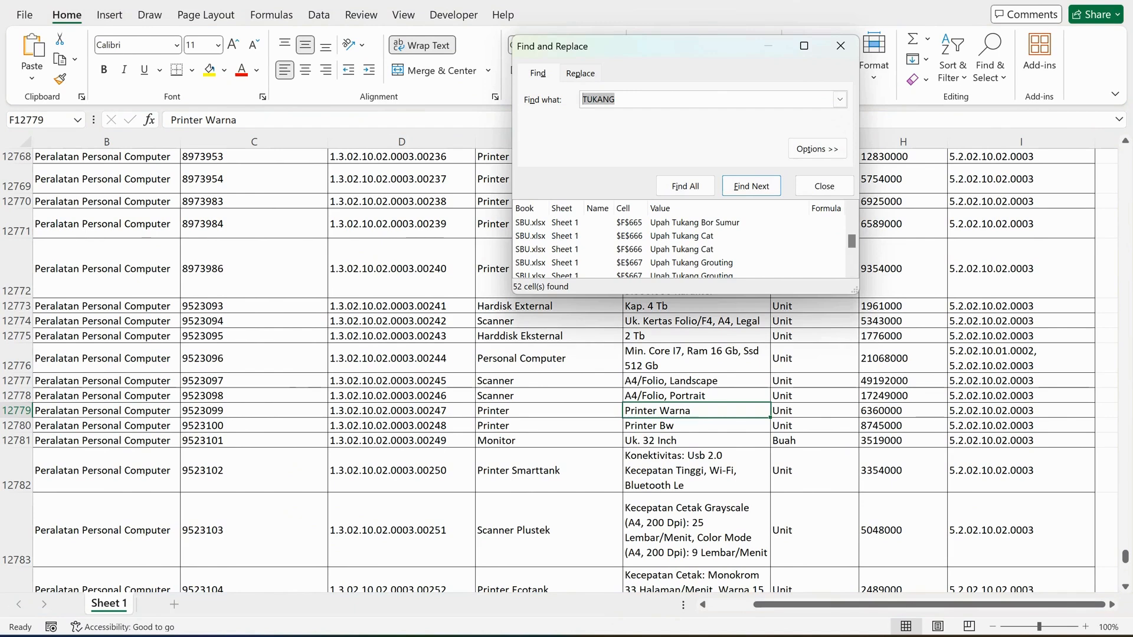
pyautogui.write('CAT')
pyautogui.press('Return')
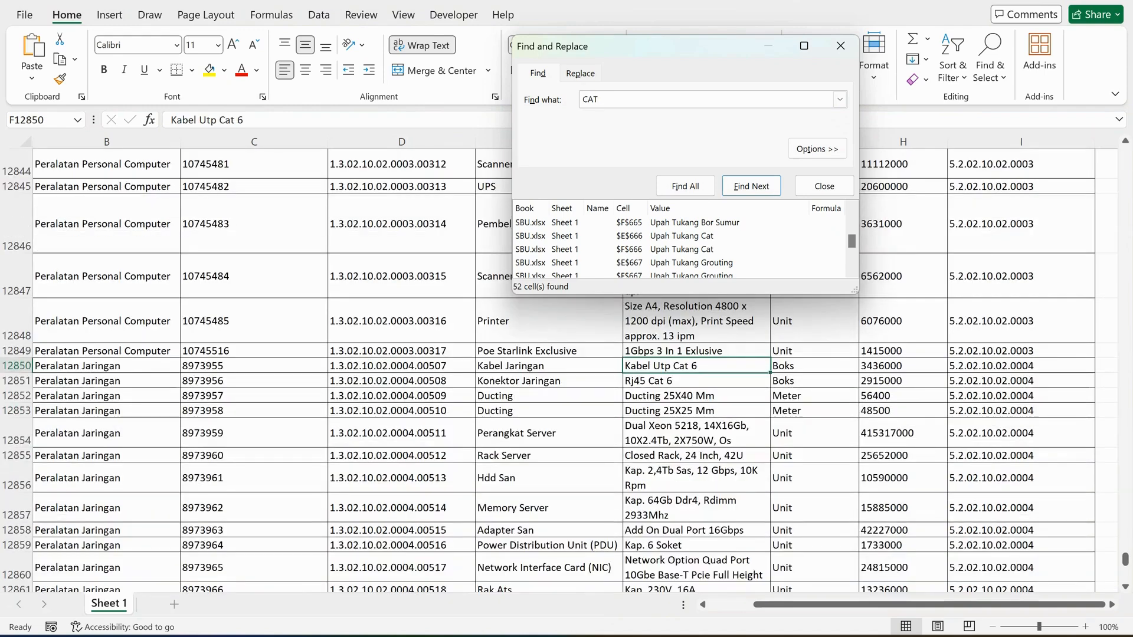
pyautogui.hotkey('alt', 'i')
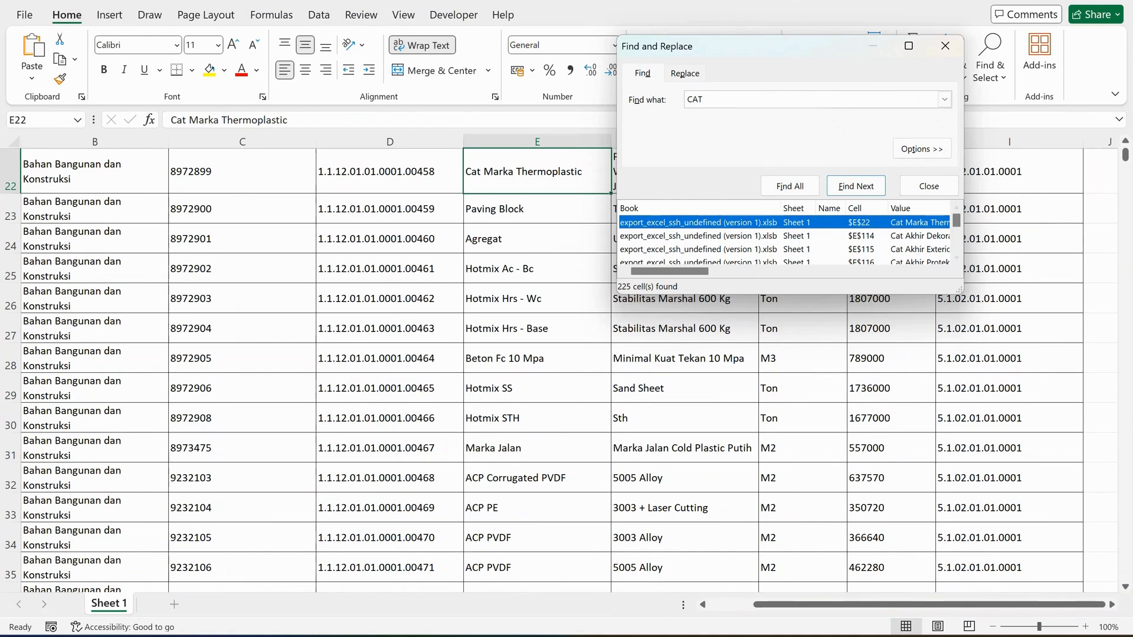
pyautogui.moveTo(964, 237); pyautogui.dragTo(1018, 236)
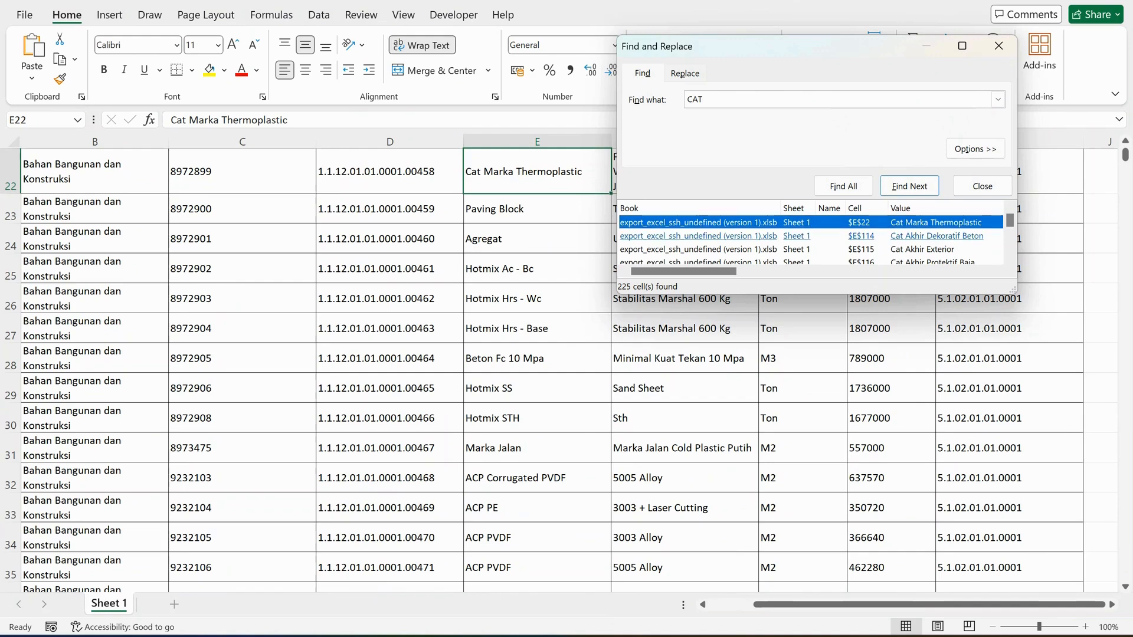
# Go to the Cat Tembok result in cell E473 and move the search dialog clear of its row.
pyautogui.scroll(-10, 697, 236)
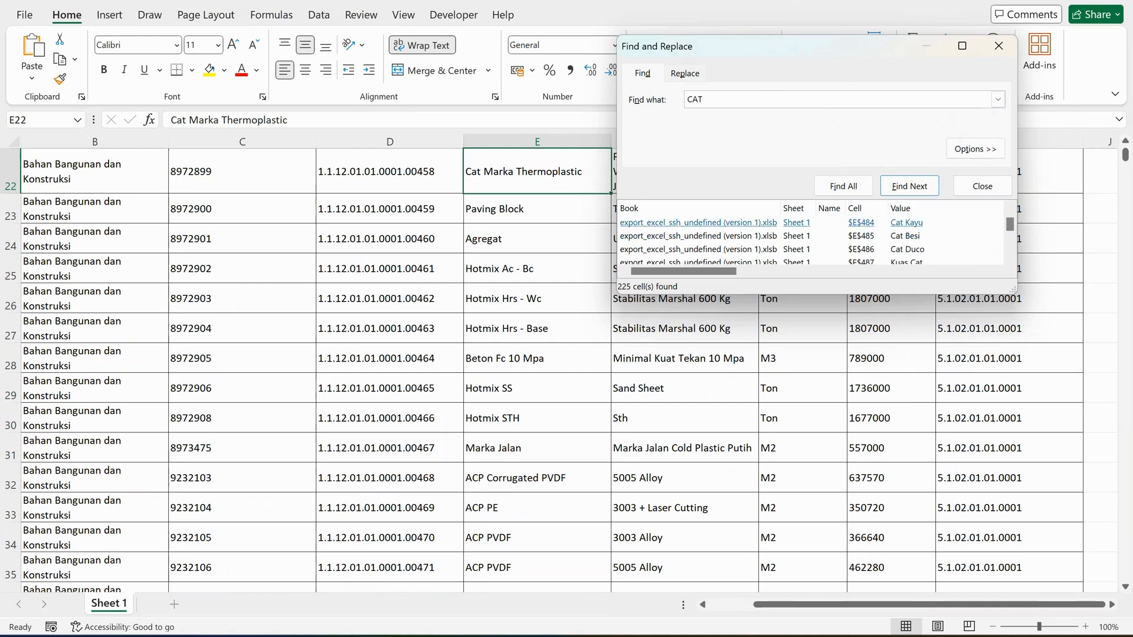
pyautogui.click(907, 222)
pyautogui.press('Up')
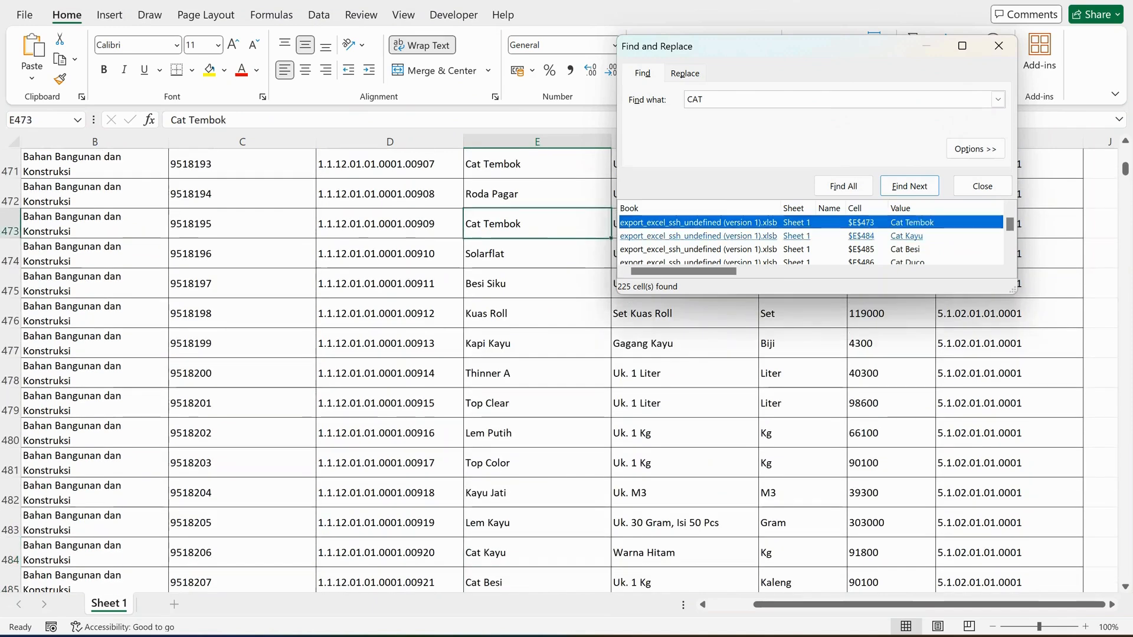
pyautogui.moveTo(826, 51); pyautogui.dragTo(292, 350)
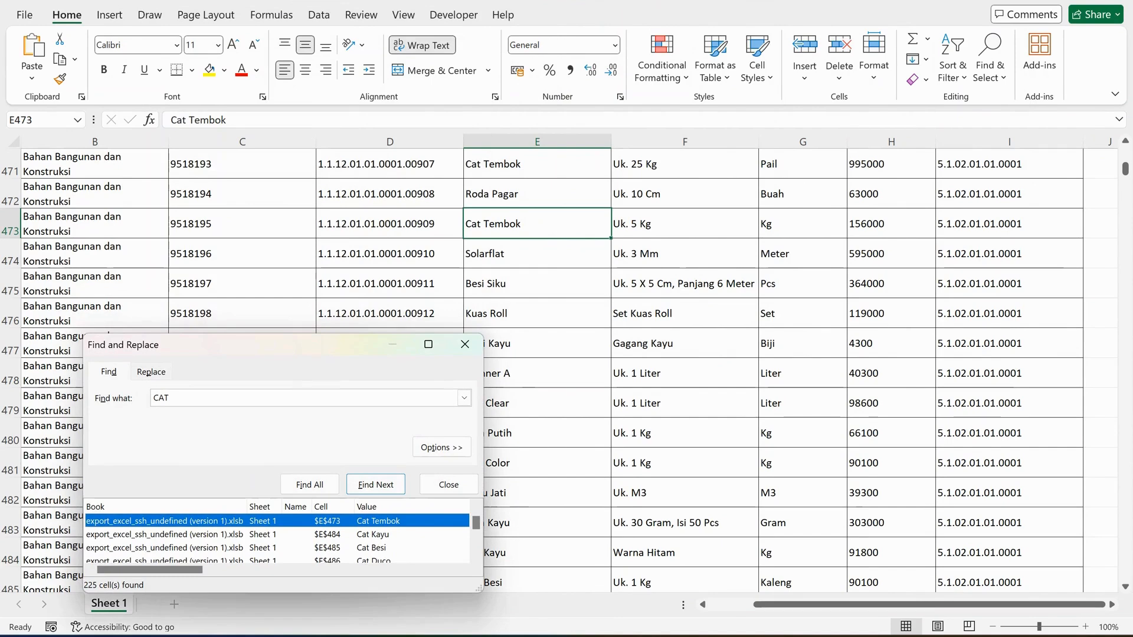
# Copy "Bahan Bangunan dan Konstruksi" from B473 into cell F3 of the Google Sheets budget and wrap its text.
pyautogui.click(118, 224)
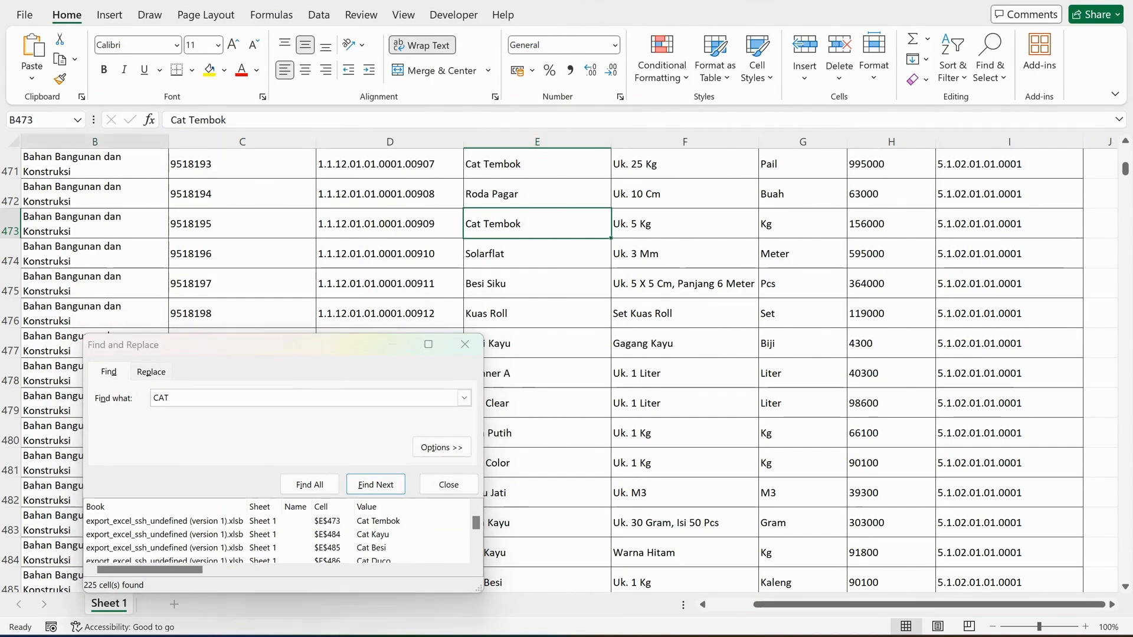
pyautogui.moveTo(321, 120); pyautogui.dragTo(170, 119)
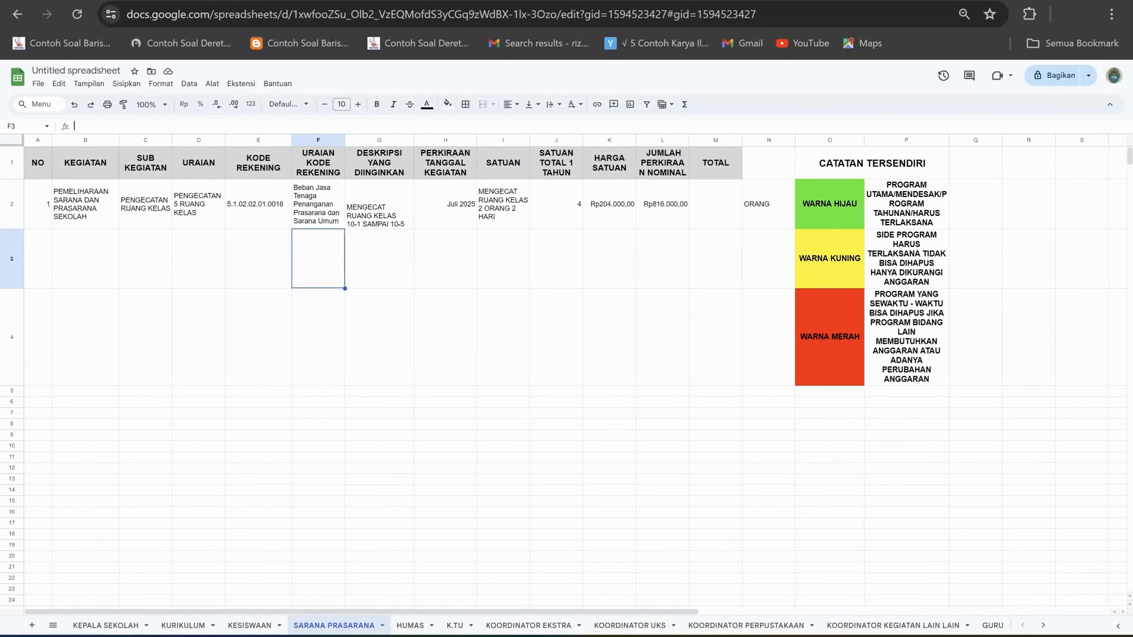
pyautogui.write('Bahan Bangunan dan Konstruksi')
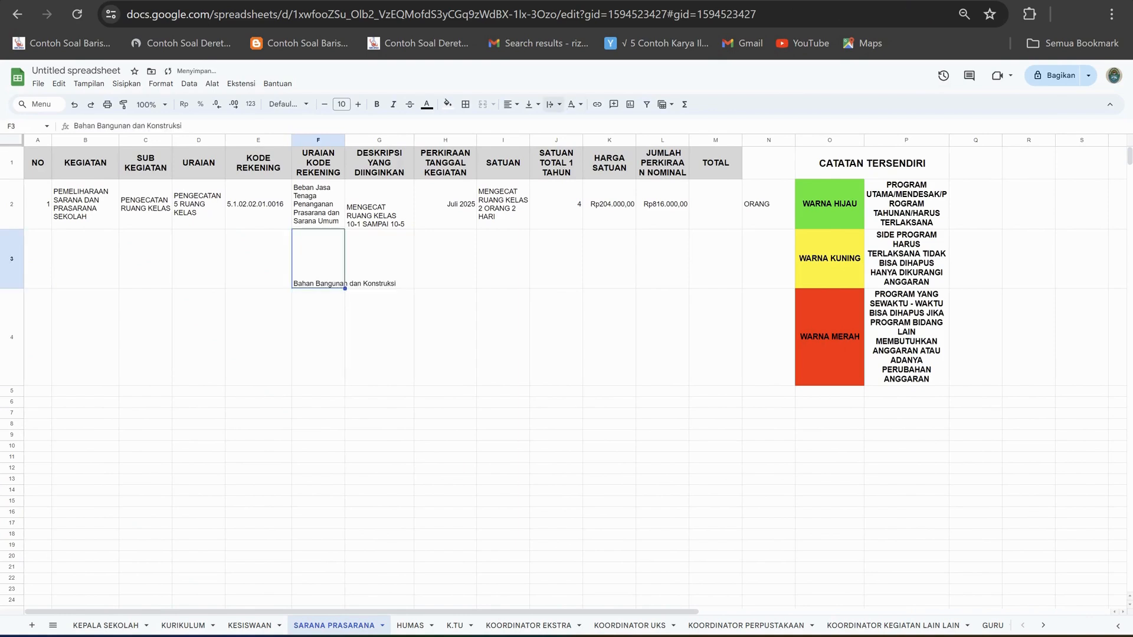
pyautogui.click(553, 105)
pyautogui.click(570, 124)
pyautogui.press('Right')
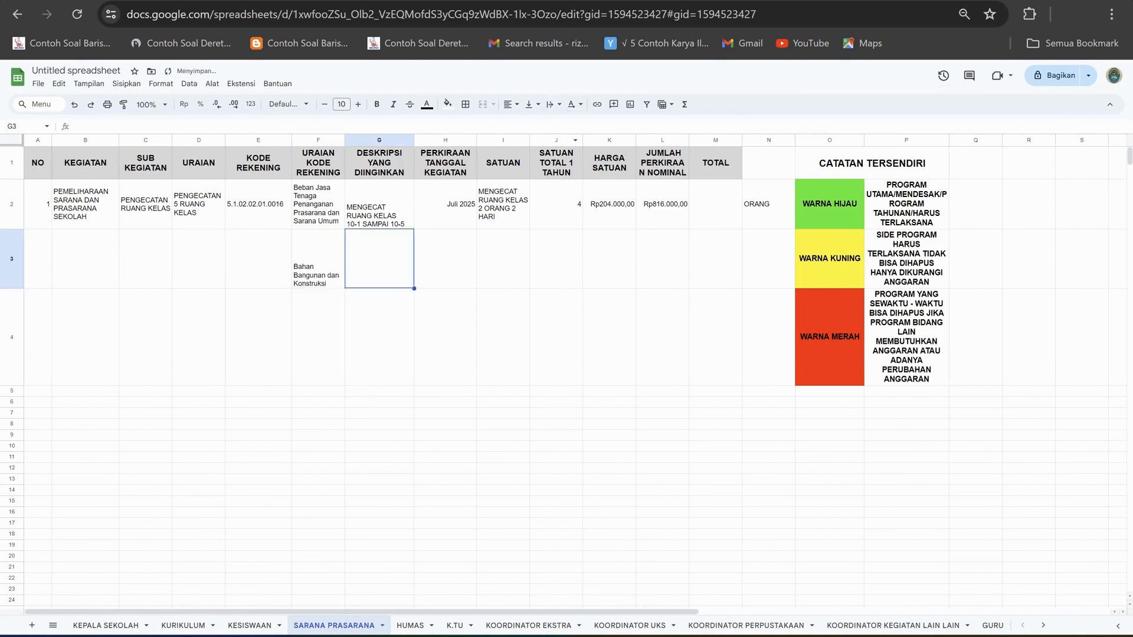
# Copy the code 5.1.02.01.01.0001 from I473 of the Excel price list into cell E3 of the Google Sheets budget.
pyautogui.hotkey('alt', 'Tab')
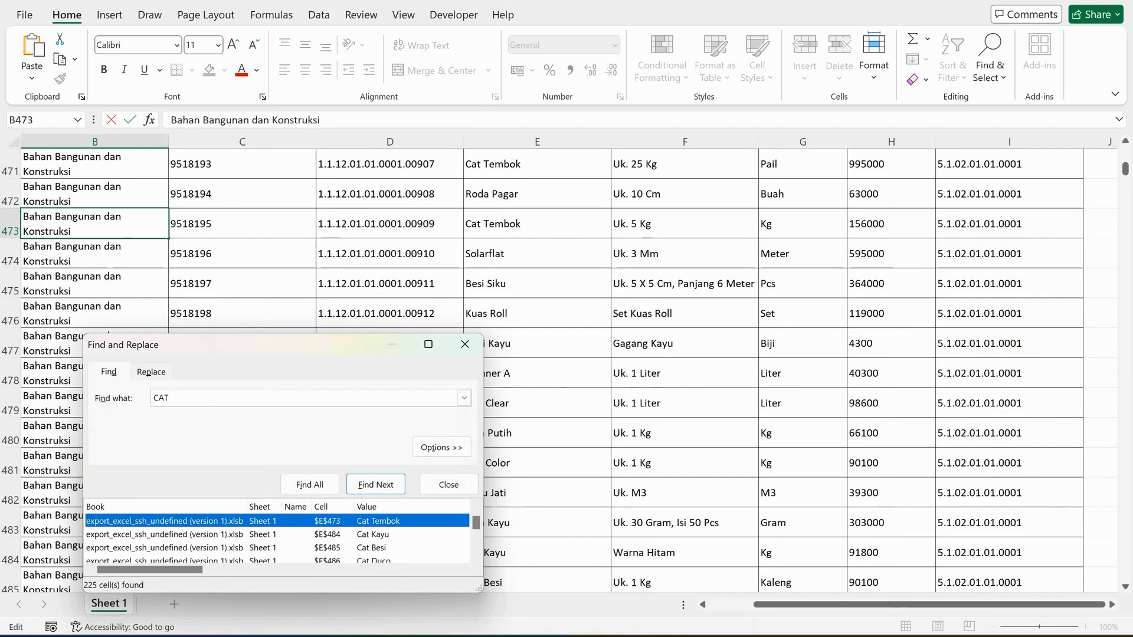
pyautogui.click(1009, 224)
pyautogui.moveTo(260, 120); pyautogui.dragTo(169, 119)
pyautogui.hotkey('ctrl', 'c')
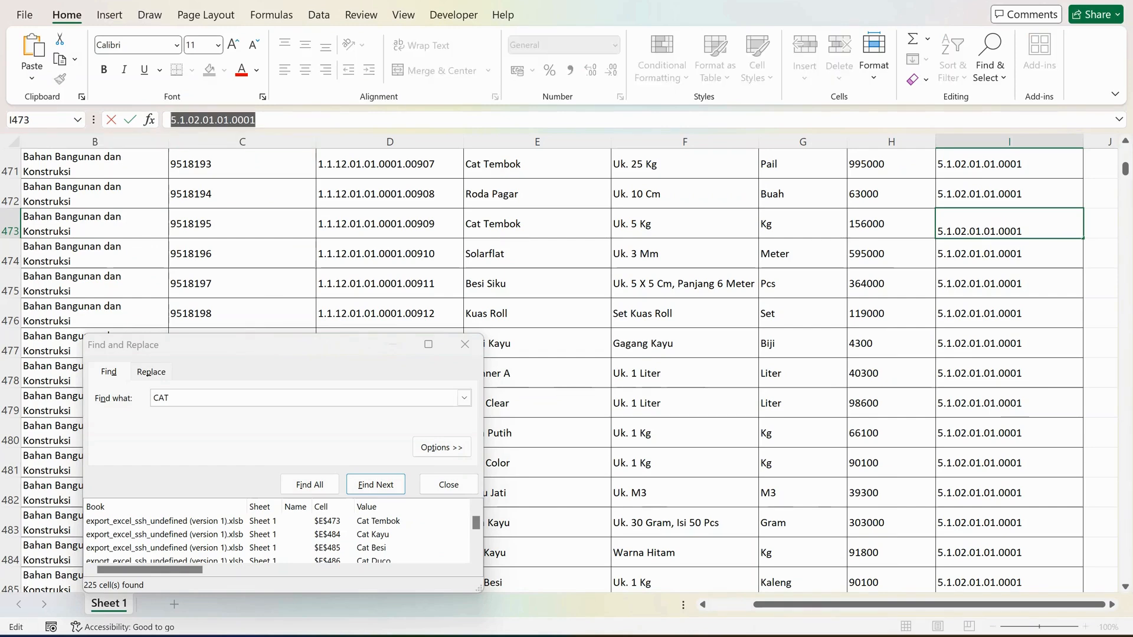
pyautogui.click(717, 636)
pyautogui.click(258, 258)
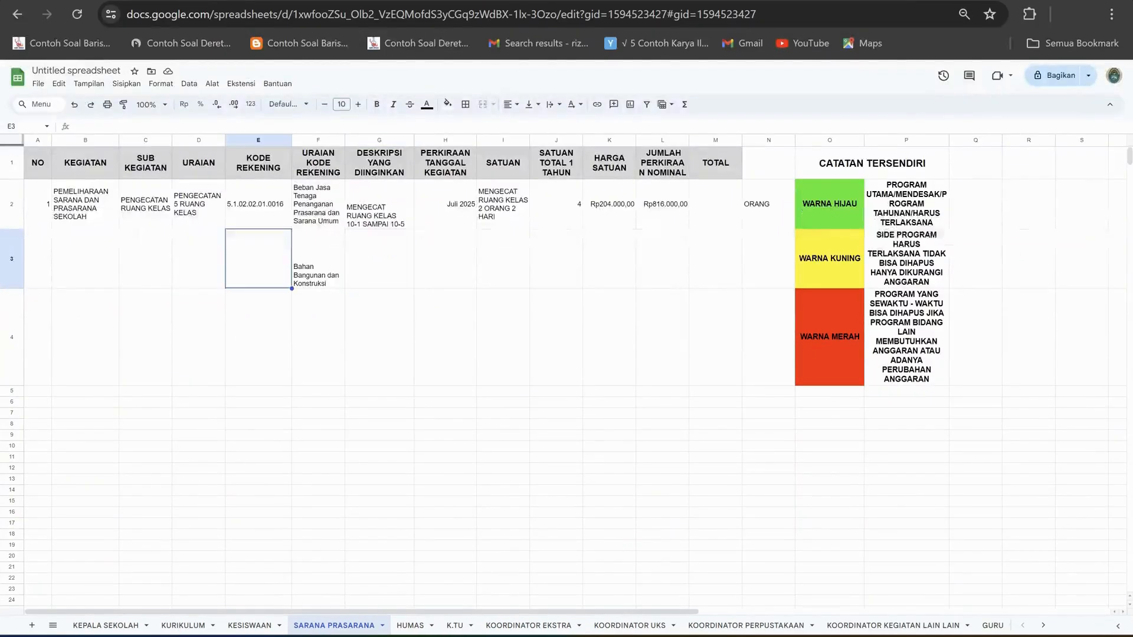
pyautogui.click(236, 126)
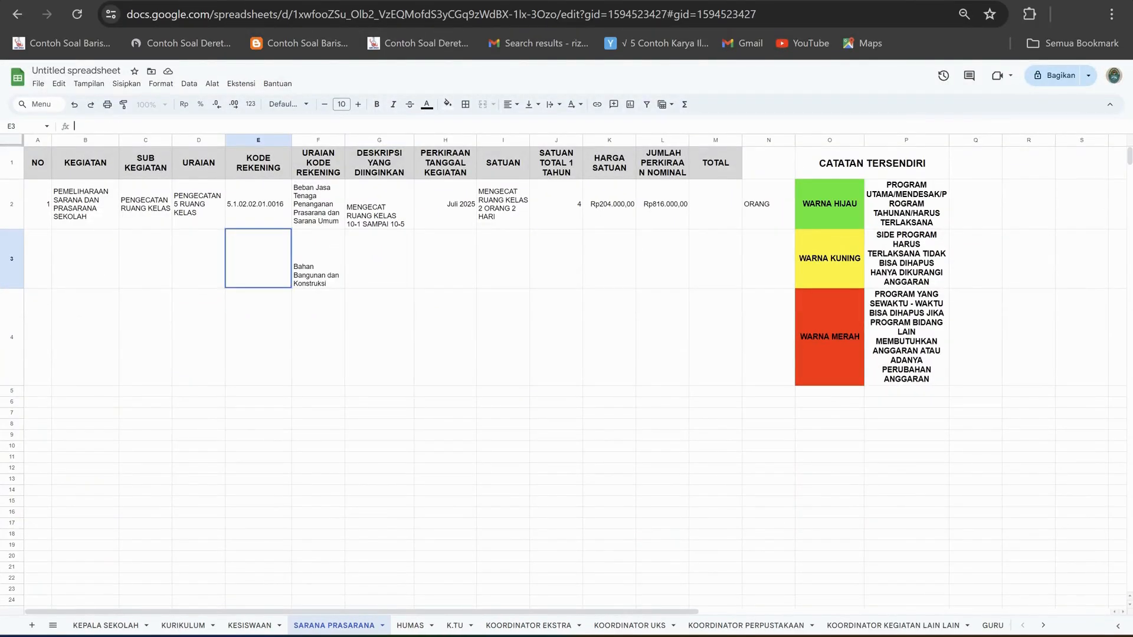
pyautogui.hotkey('ctrl', 'v')
# Enter "BAHAN CAT" as the row 3 URAIAN.
pyautogui.click(199, 259)
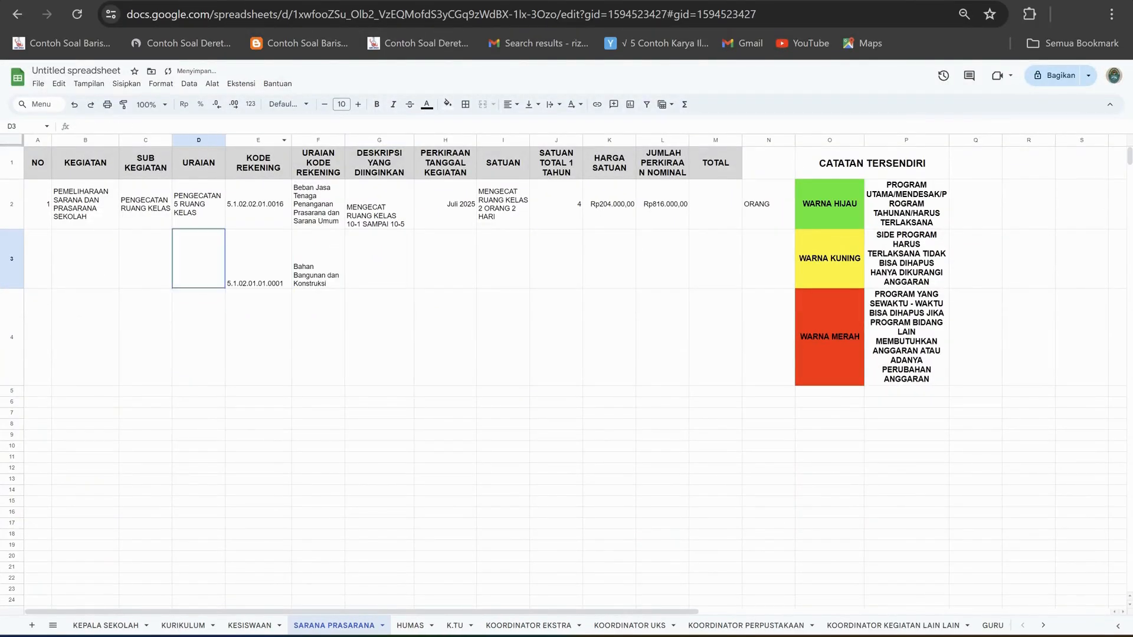
pyautogui.write('BAHAN CAT')
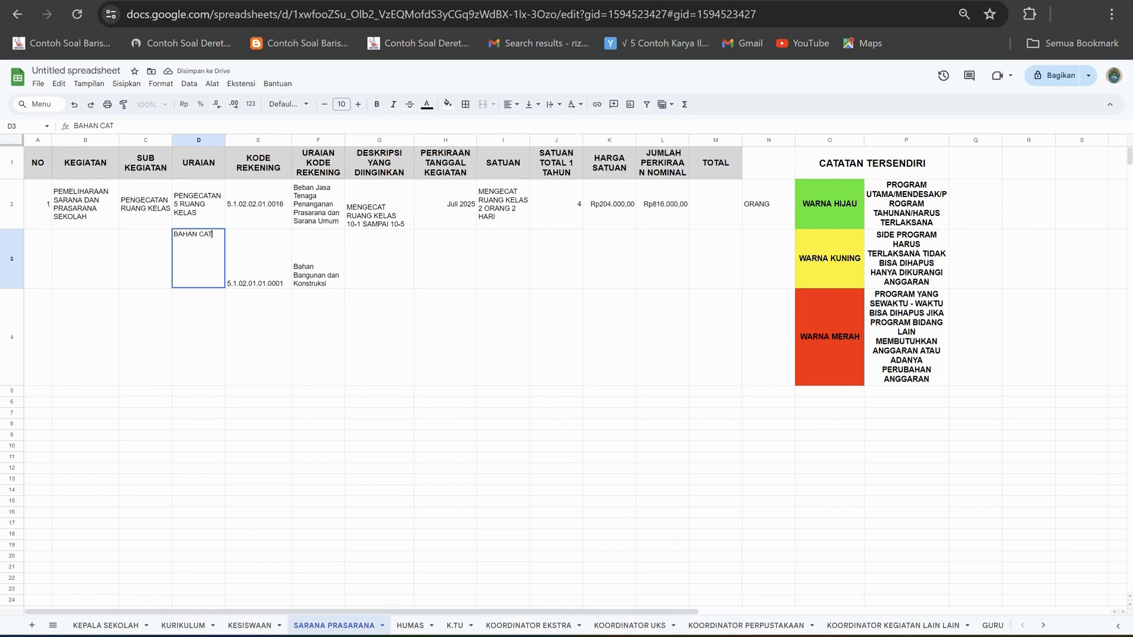
pyautogui.click(379, 259)
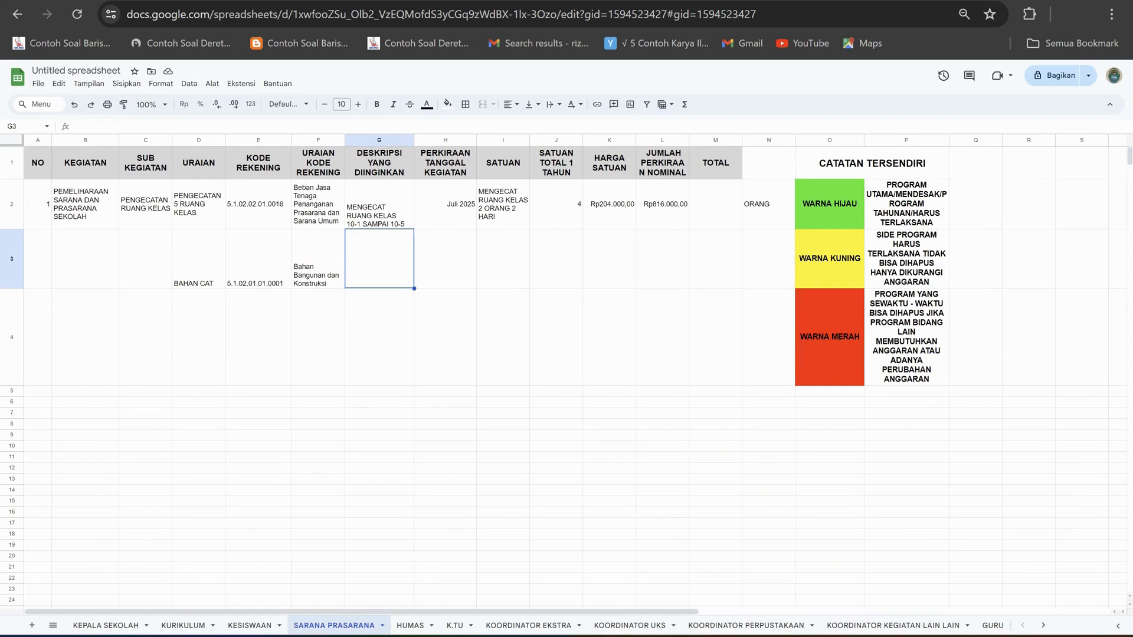
# Check the Cat Tembok row in the Excel price list and enter 10 as row 3's SATUAN TOTAL 1 TAHUN in Google Sheets.
pyautogui.hotkey('alt', 'Tab')
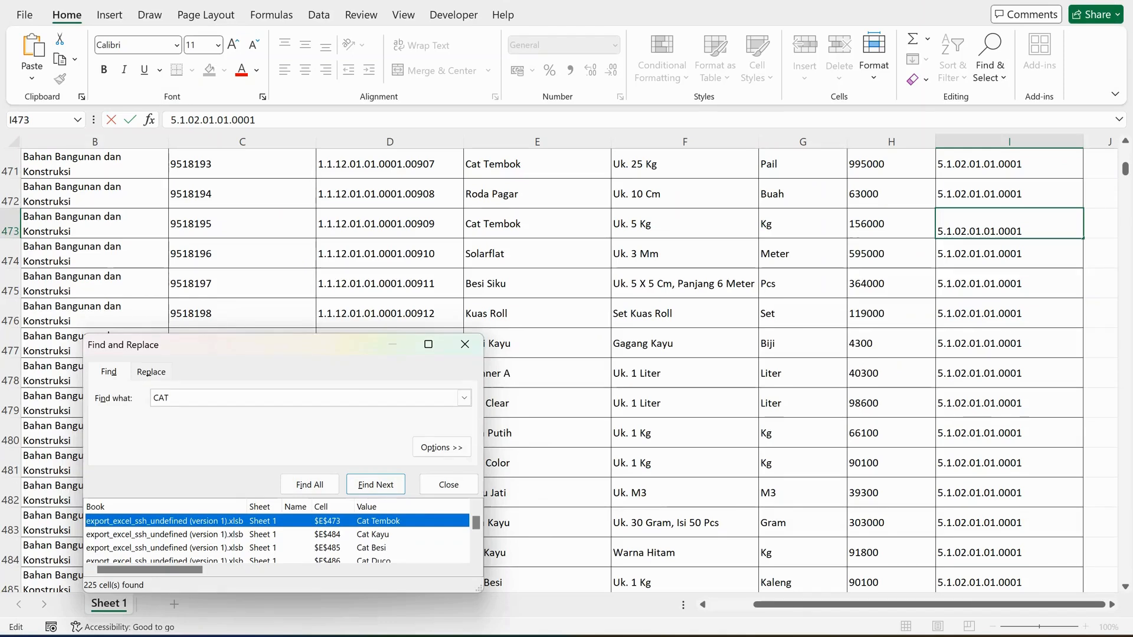
pyautogui.hotkey('alt', 'Tab')
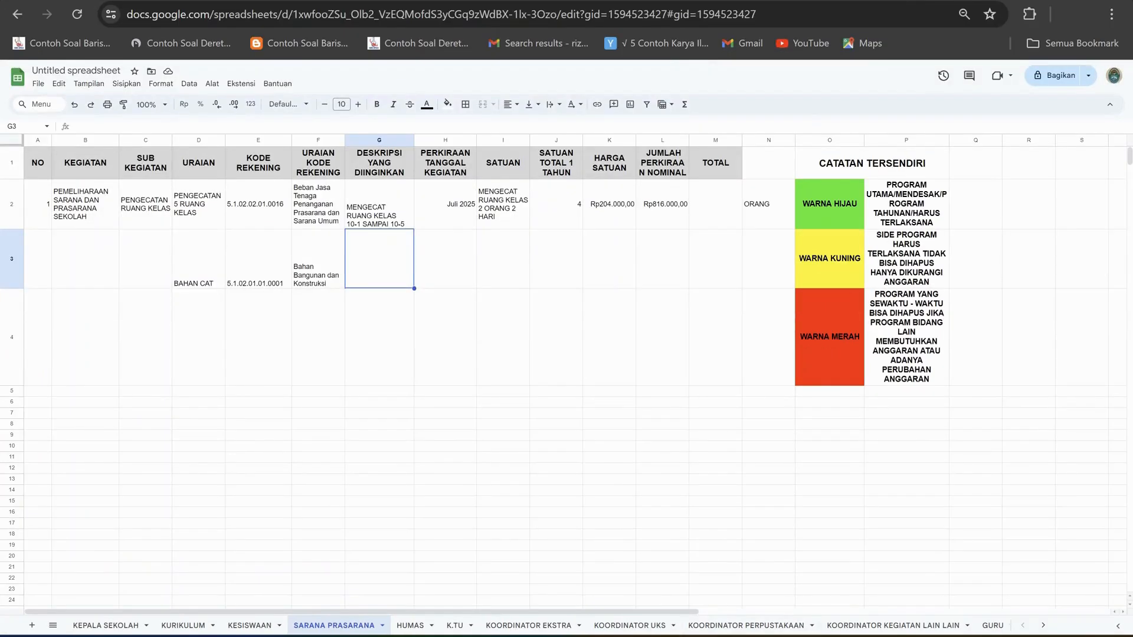
pyautogui.click(555, 258)
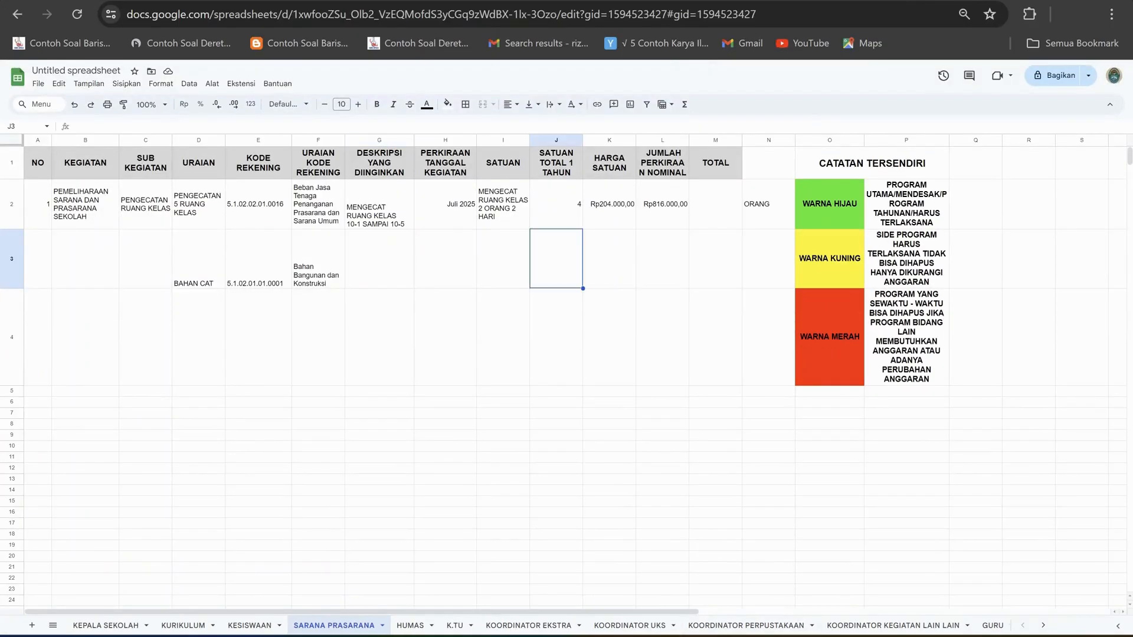
pyautogui.write('10')
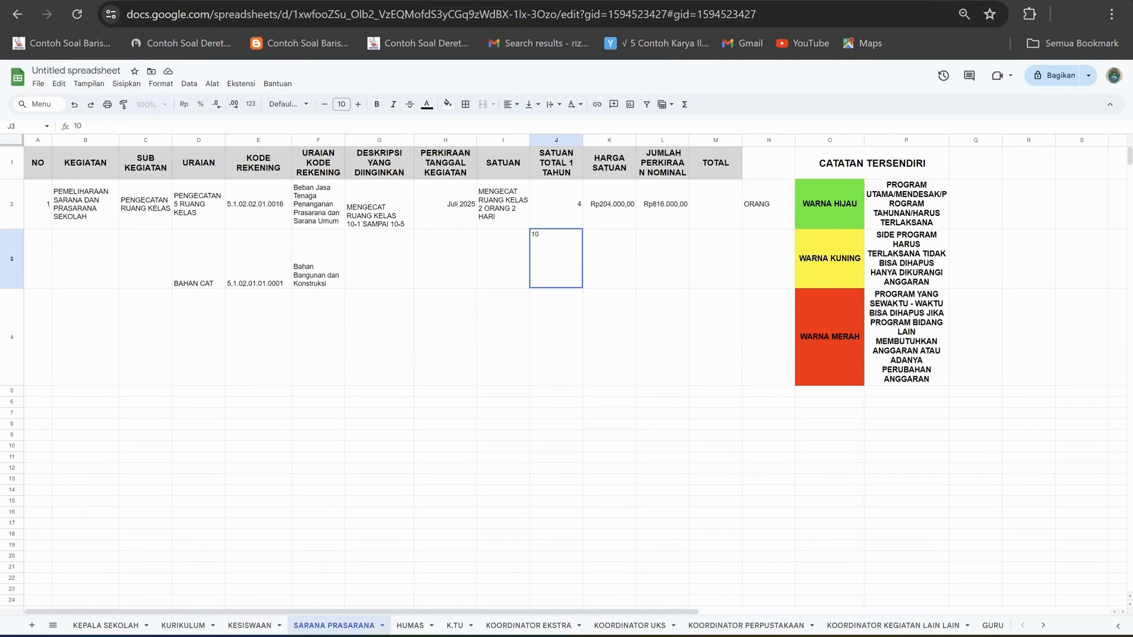
pyautogui.press('Return')
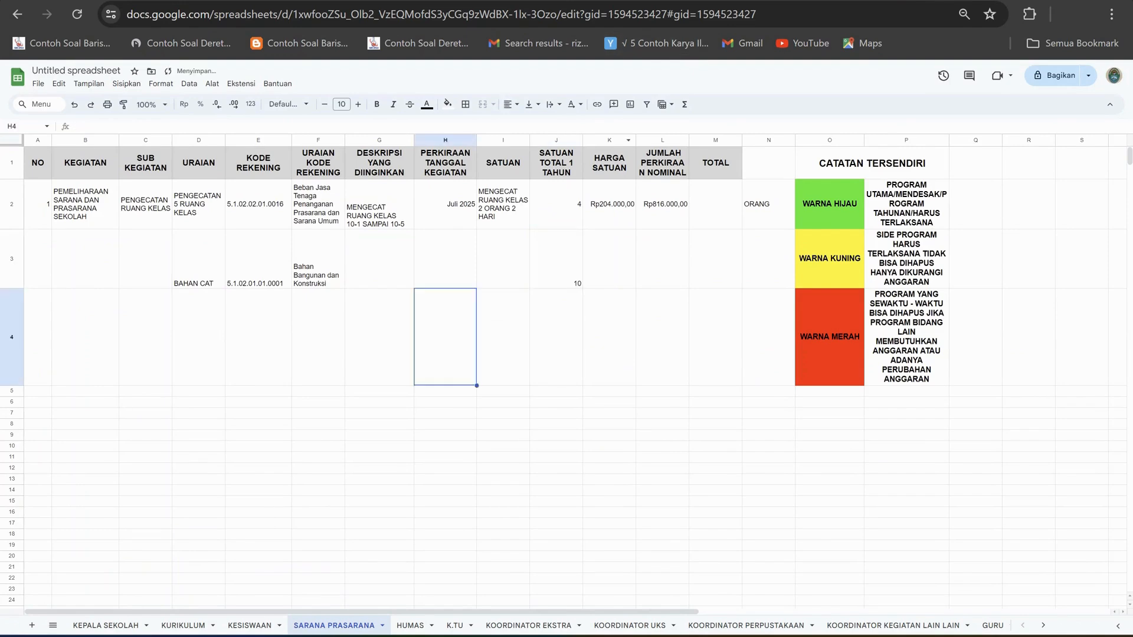
# Enter the row 3 description "UKURAN 5 KG WARNA PUTIH,HIJAU,BIRU" in G3 and wrap its text.
pyautogui.click(379, 259)
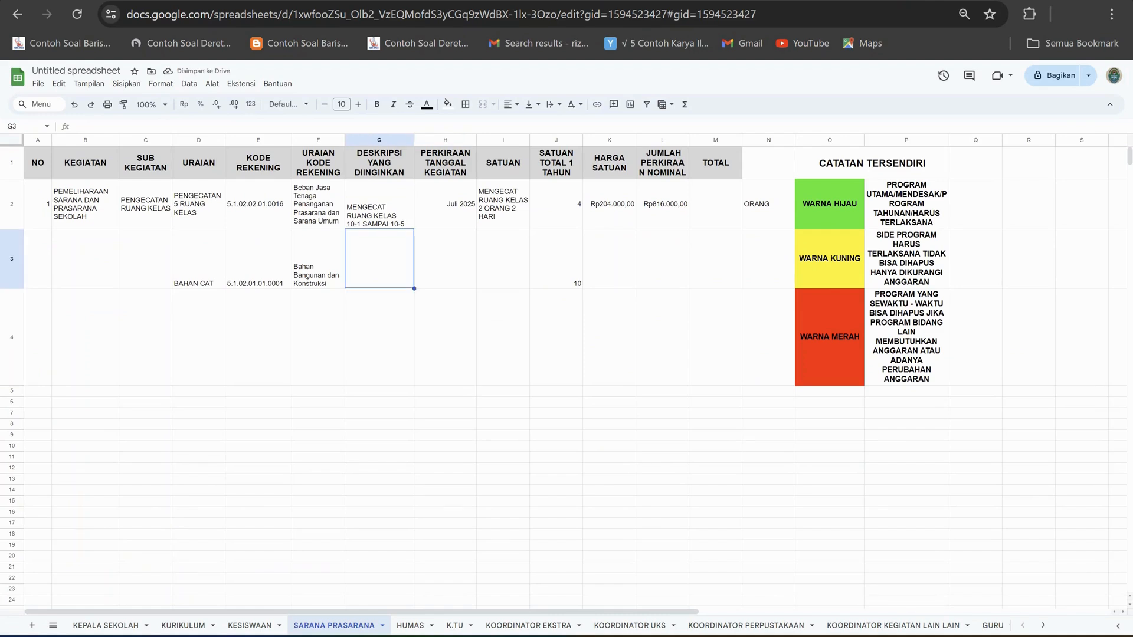
pyautogui.write('UKURAN ')
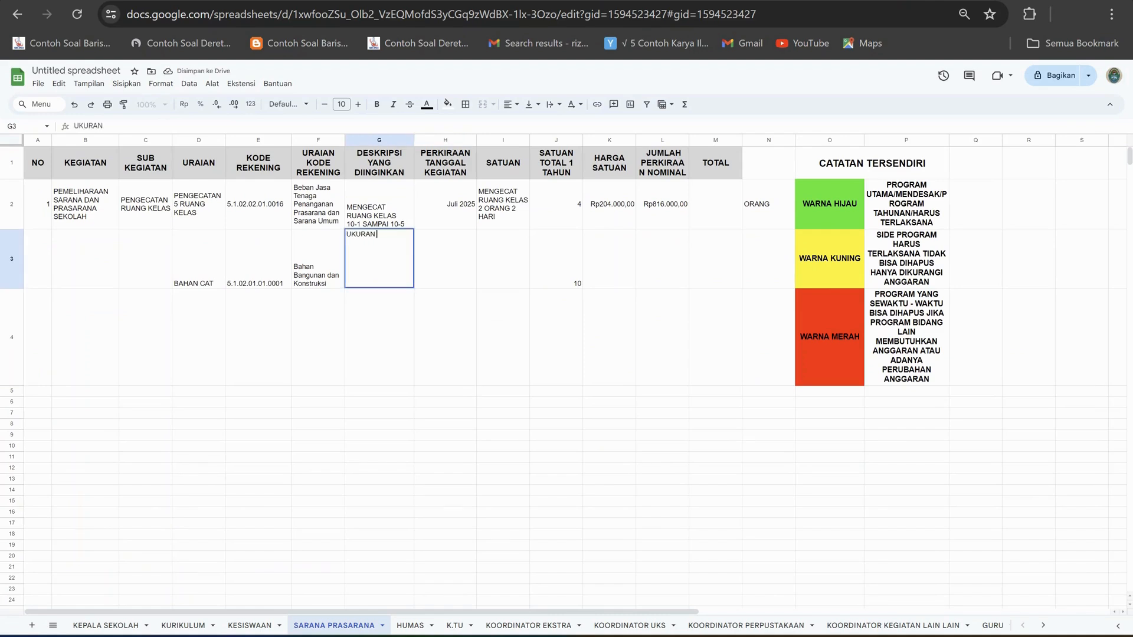
pyautogui.write('5 KG WARNA')
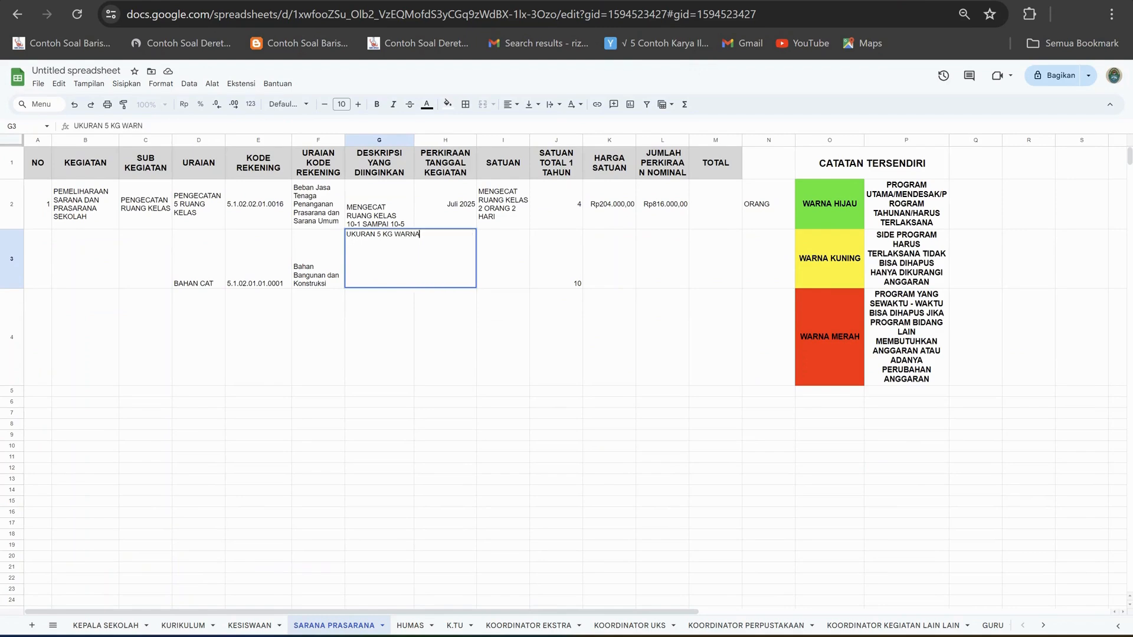
pyautogui.write(' PUTIH,HIJAU,BIRU')
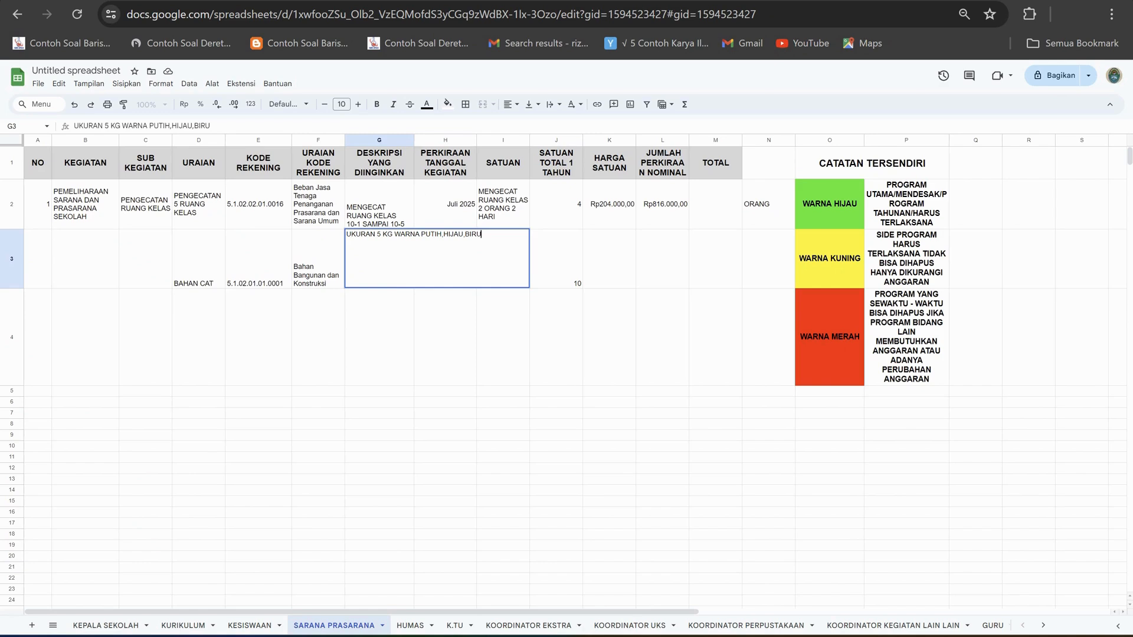
pyautogui.press('Return')
pyautogui.click(380, 259)
pyautogui.click(554, 105)
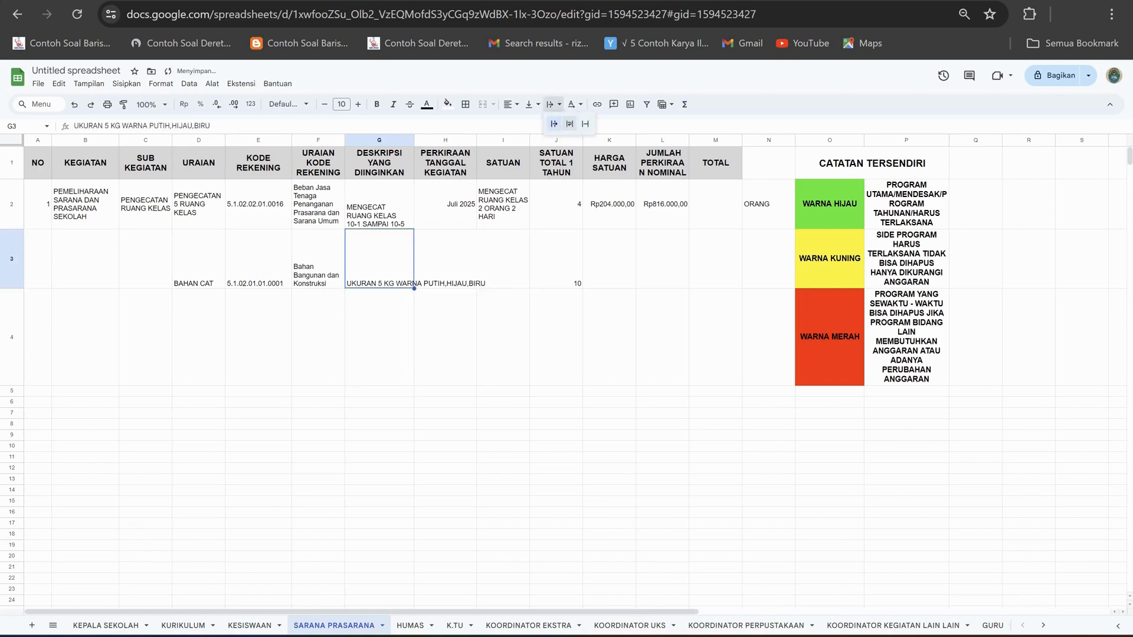
pyautogui.click(570, 124)
# Enter "JULI 2025" as the estimated activity date in H3.
pyautogui.click(446, 258)
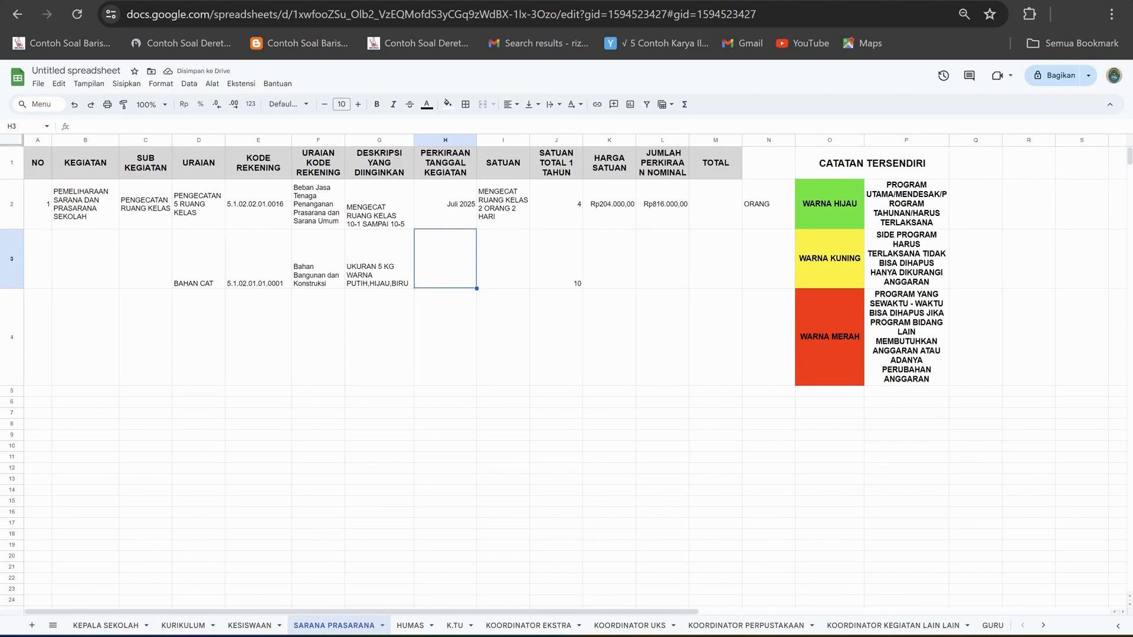
pyautogui.click(445, 204)
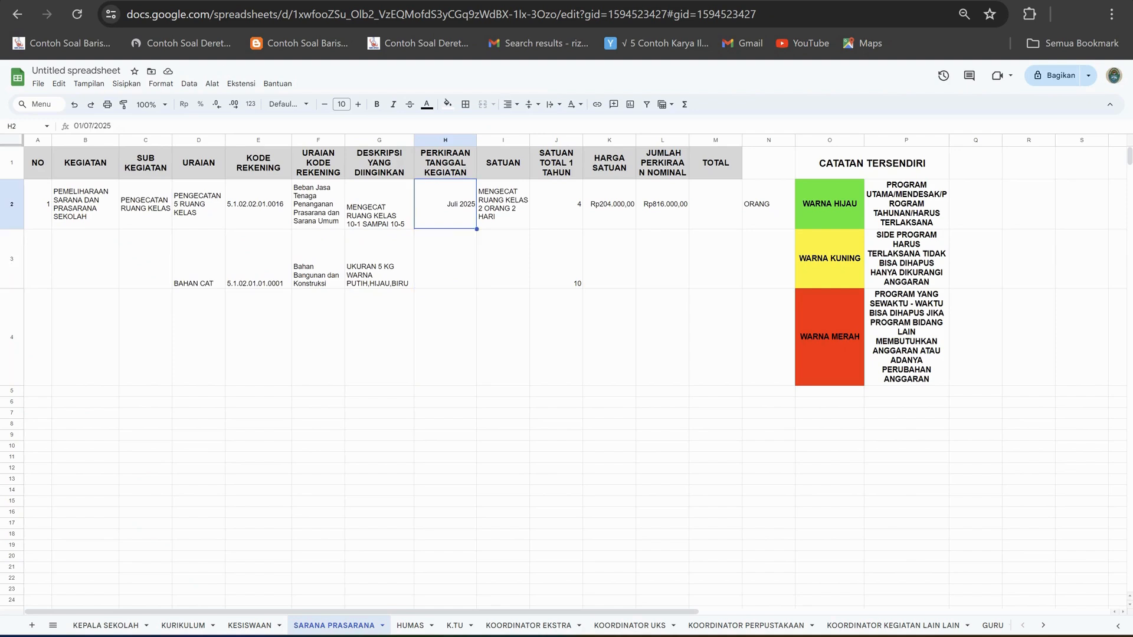
pyautogui.click(445, 258)
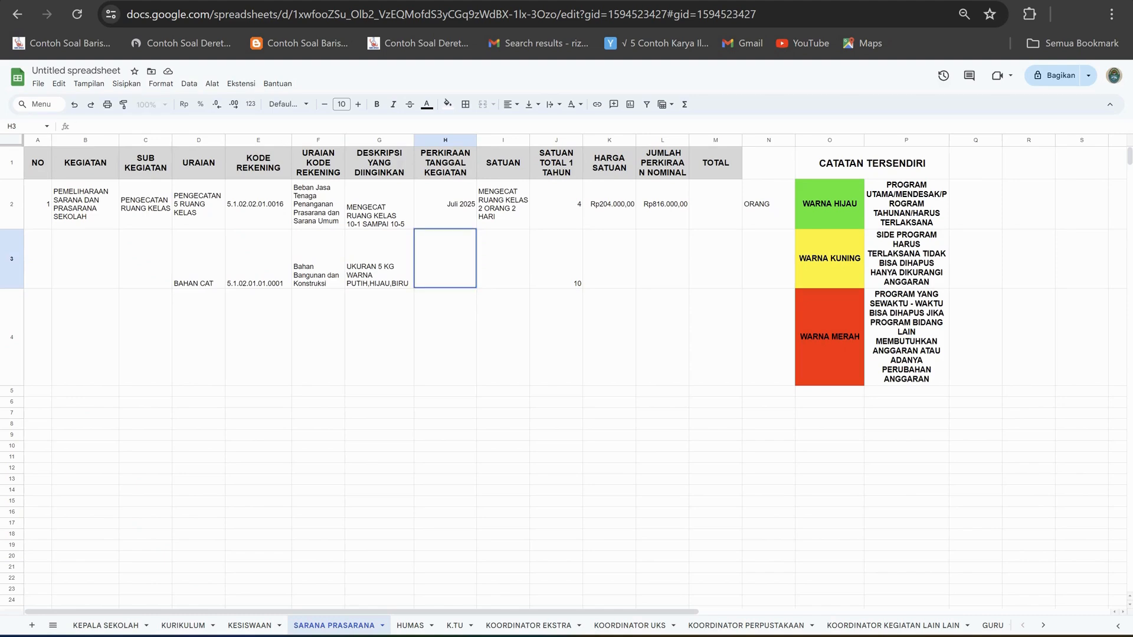
pyautogui.write('JULI 2025')
pyautogui.click(503, 337)
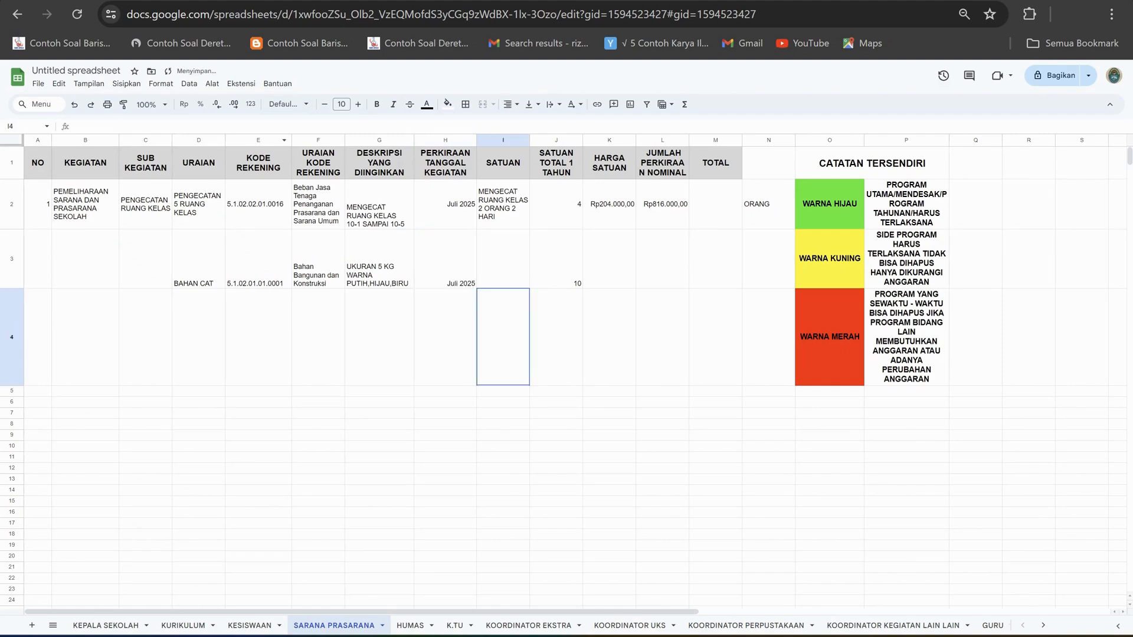
# Enter "5 KG" as the unit in I3.
pyautogui.press('Up')
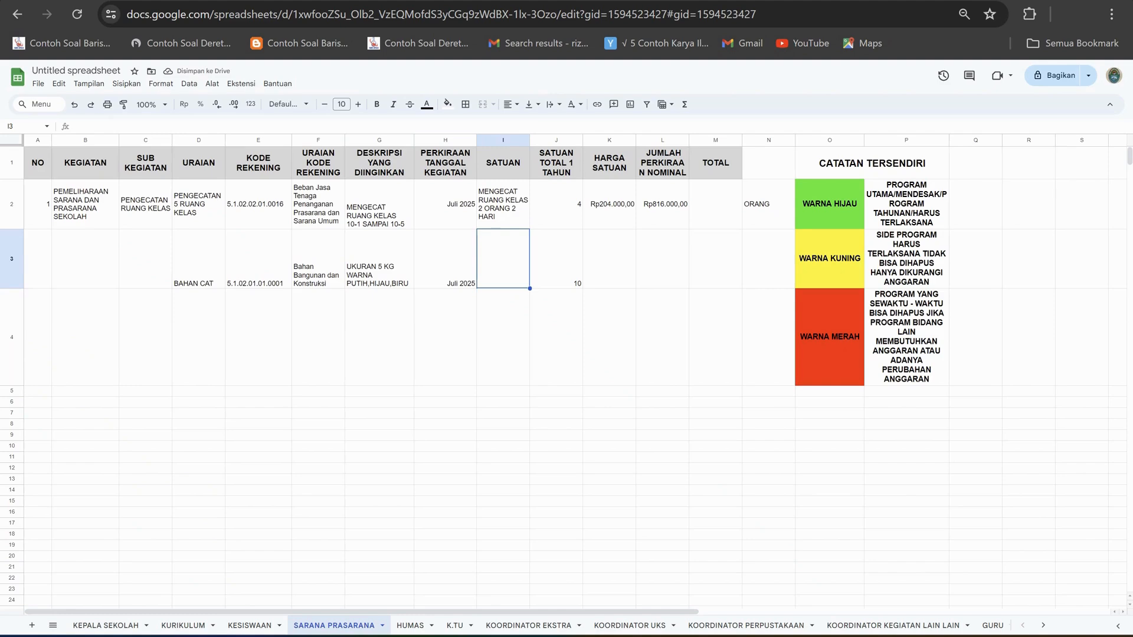
pyautogui.write('5 KG')
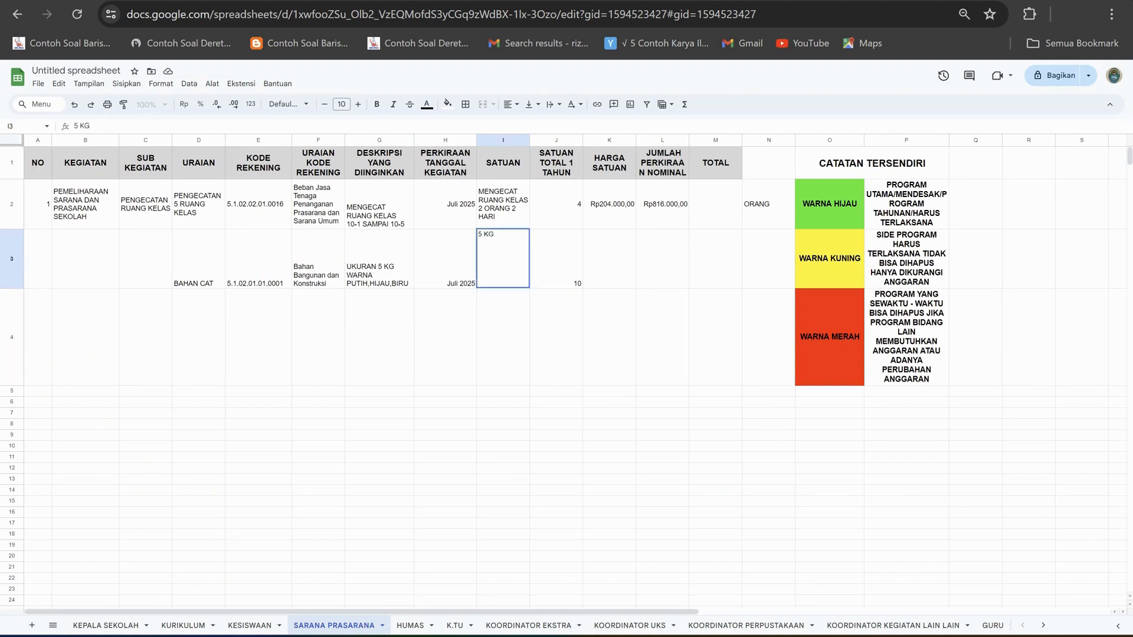
pyautogui.press('Tab')
pyautogui.press('Tab')
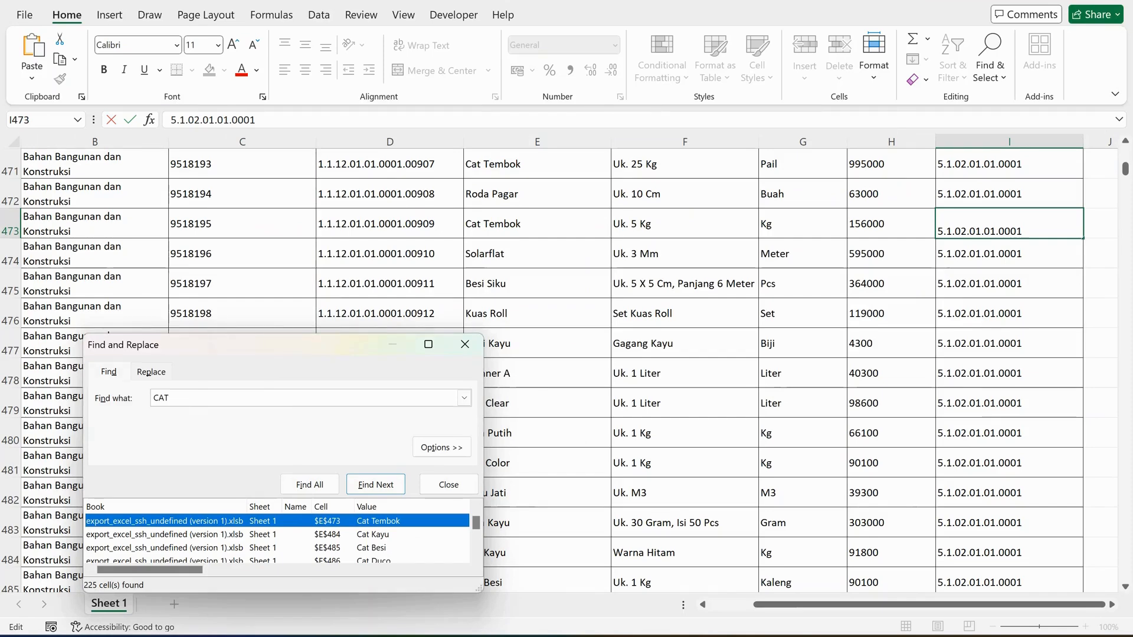
# Check the 5 kg Cat Tembok price in Excel and enter 156000 as HARGA SATUAN in K3 of the Google Sheets budget.
pyautogui.click(892, 224)
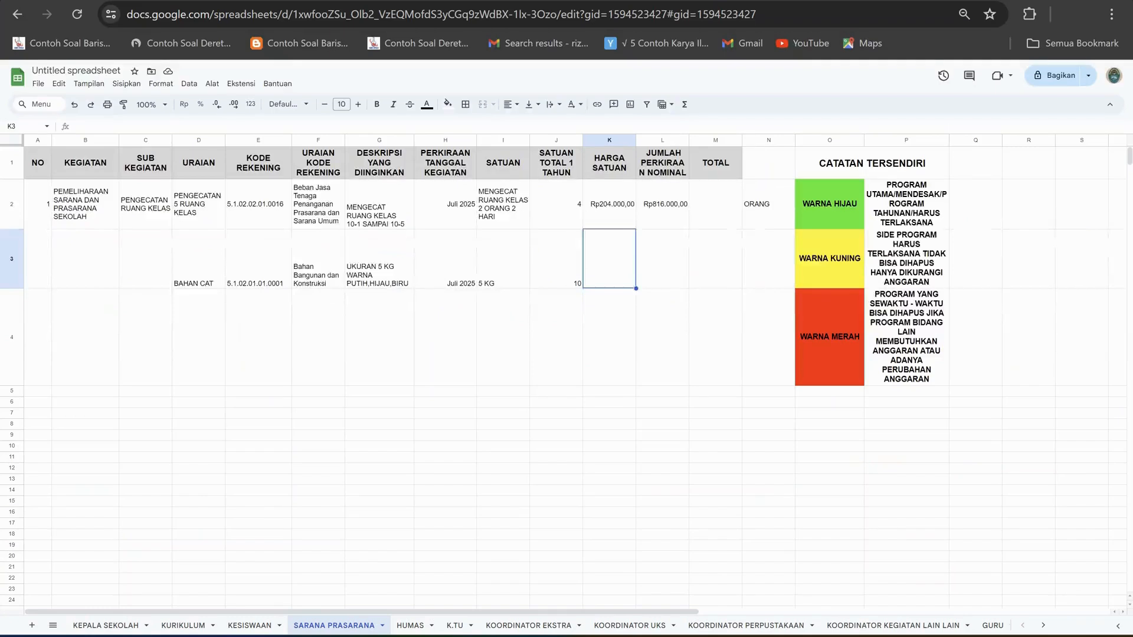
pyautogui.write('156000')
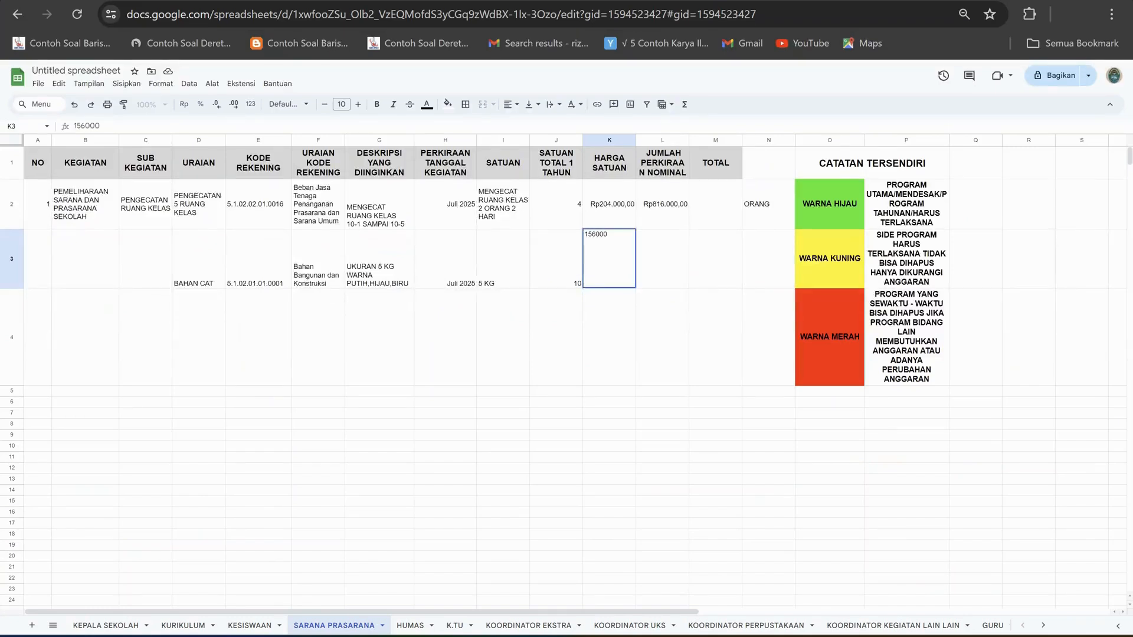
pyautogui.press('Tab')
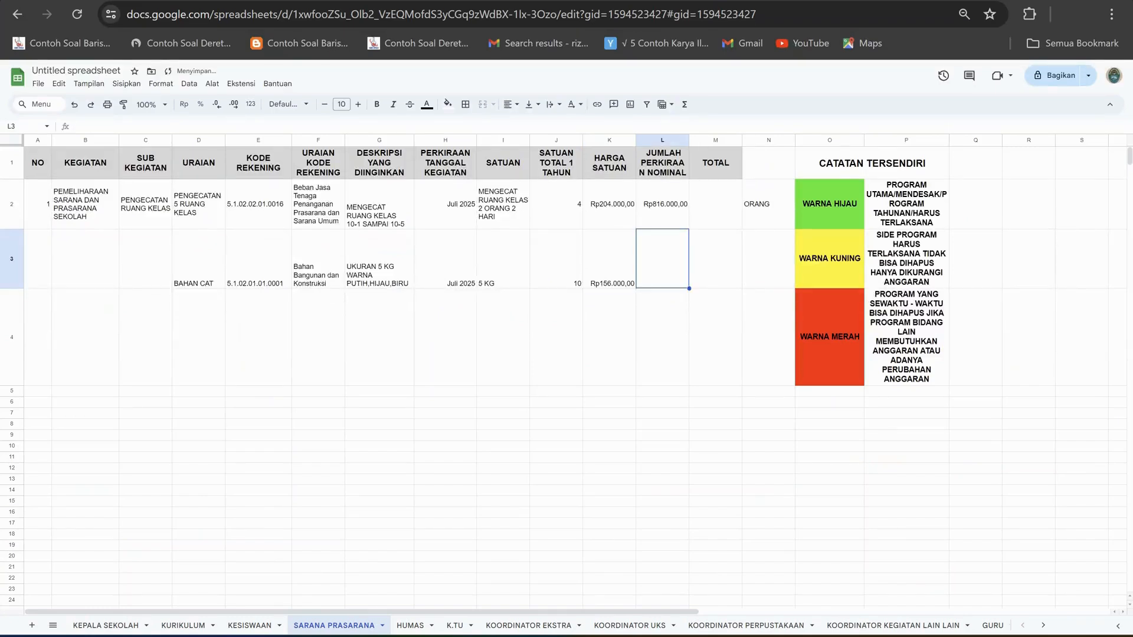
# Calculate row 3's JUMLAH PERKIRAAN NOMINAL in L3 with the formula =J3*K3.
pyautogui.write('=')
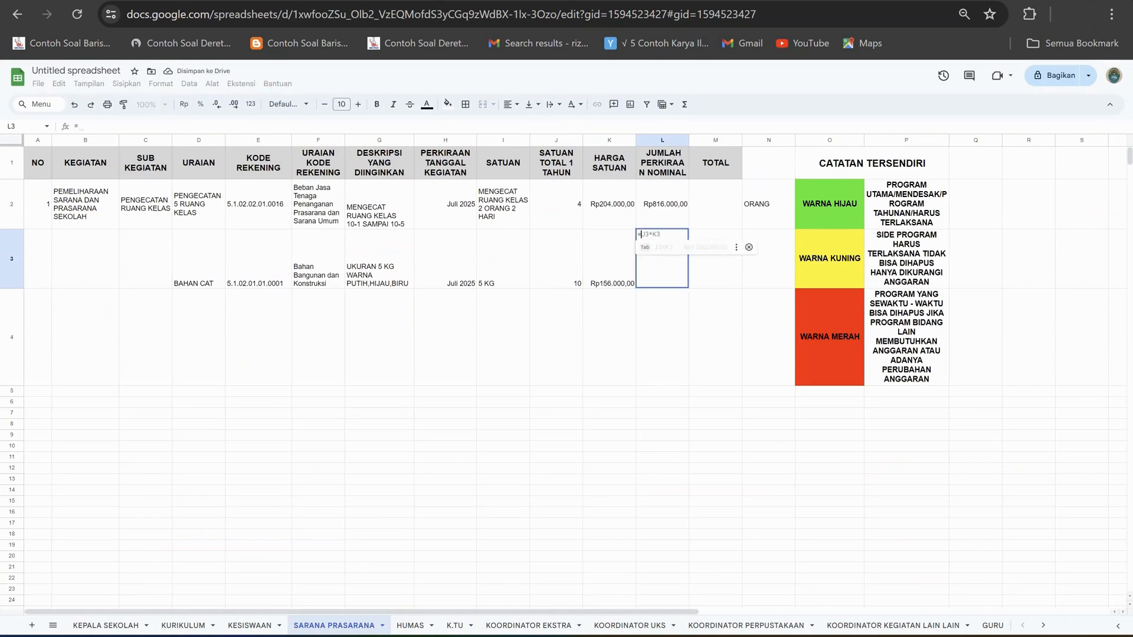
pyautogui.press('Tab')
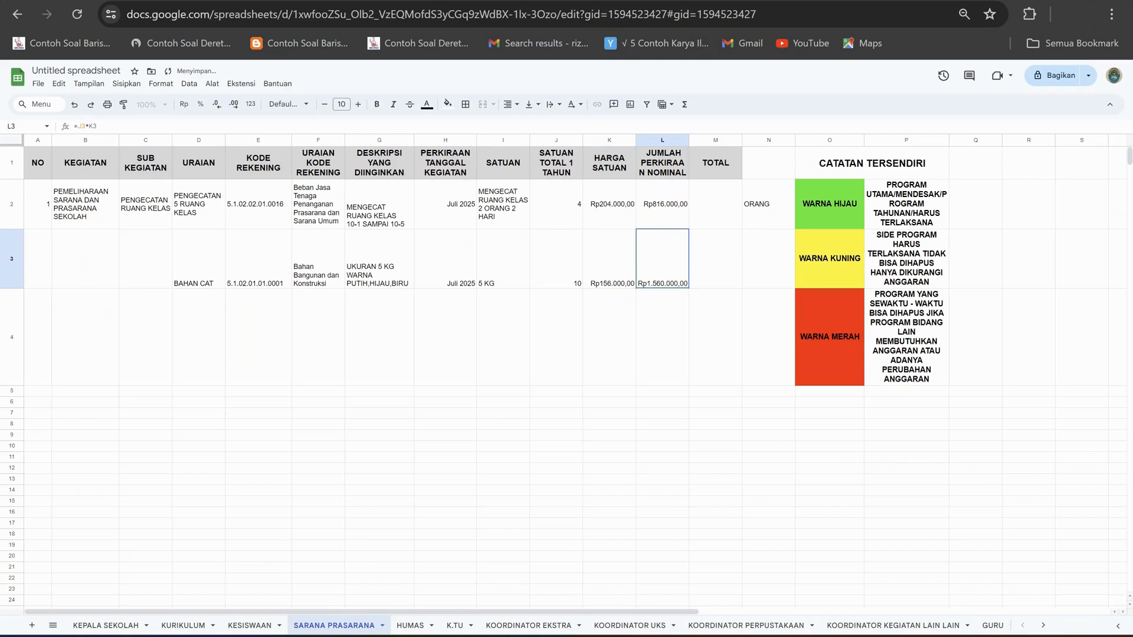
pyautogui.press('Tab')
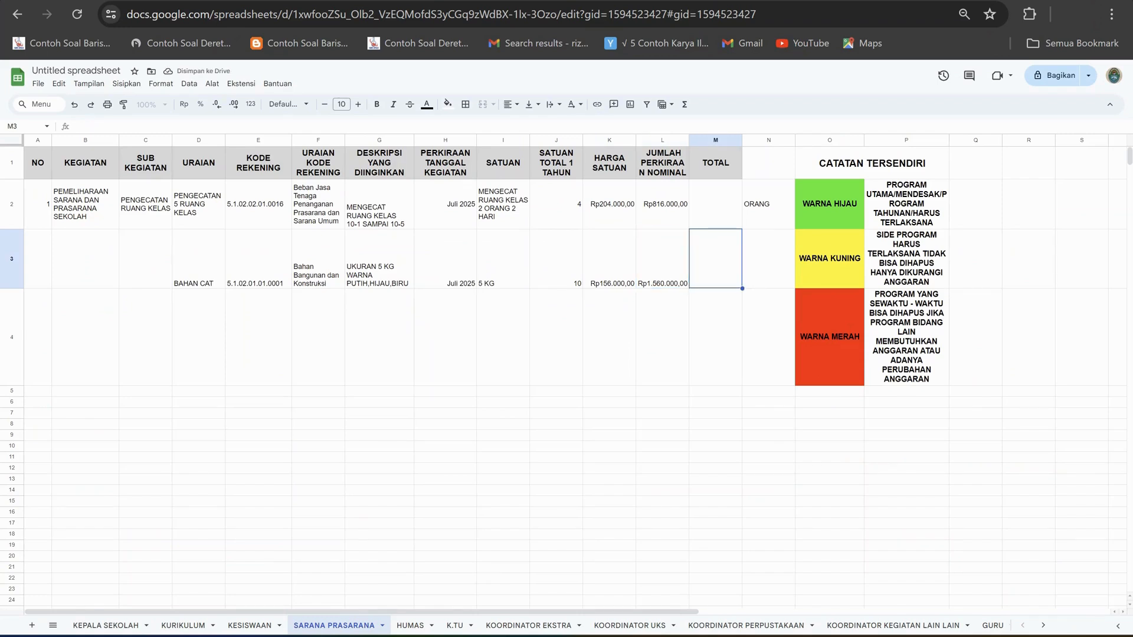
# Align the contents of the whole row 3 vertically to the middle.
pyautogui.hotkey('shift', 'space')
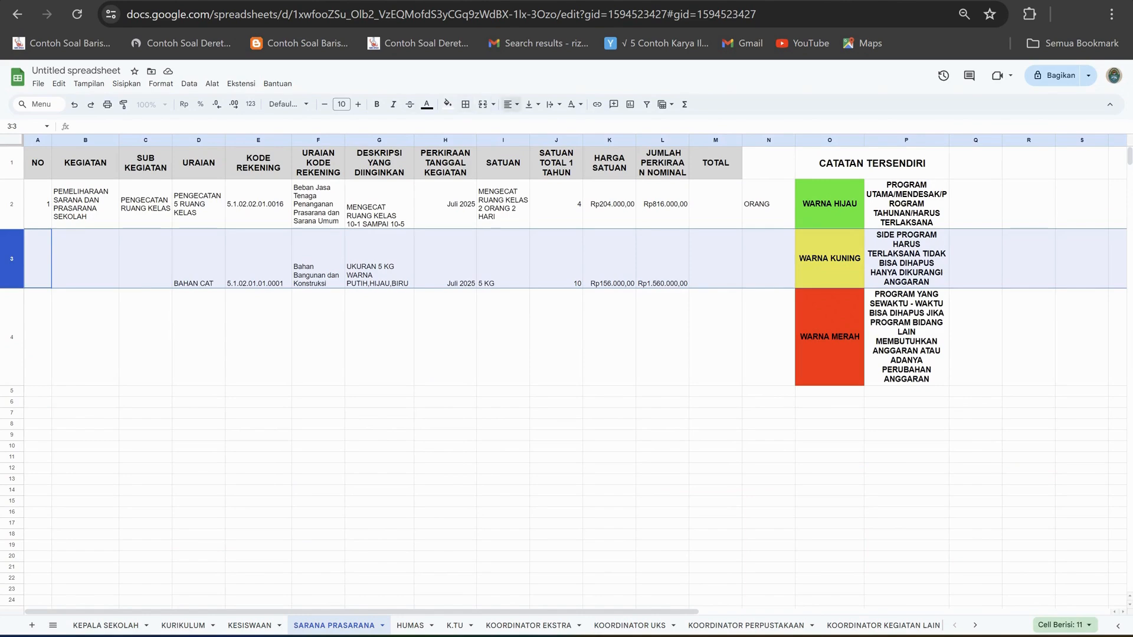
pyautogui.click(512, 104)
pyautogui.click(532, 105)
pyautogui.click(548, 124)
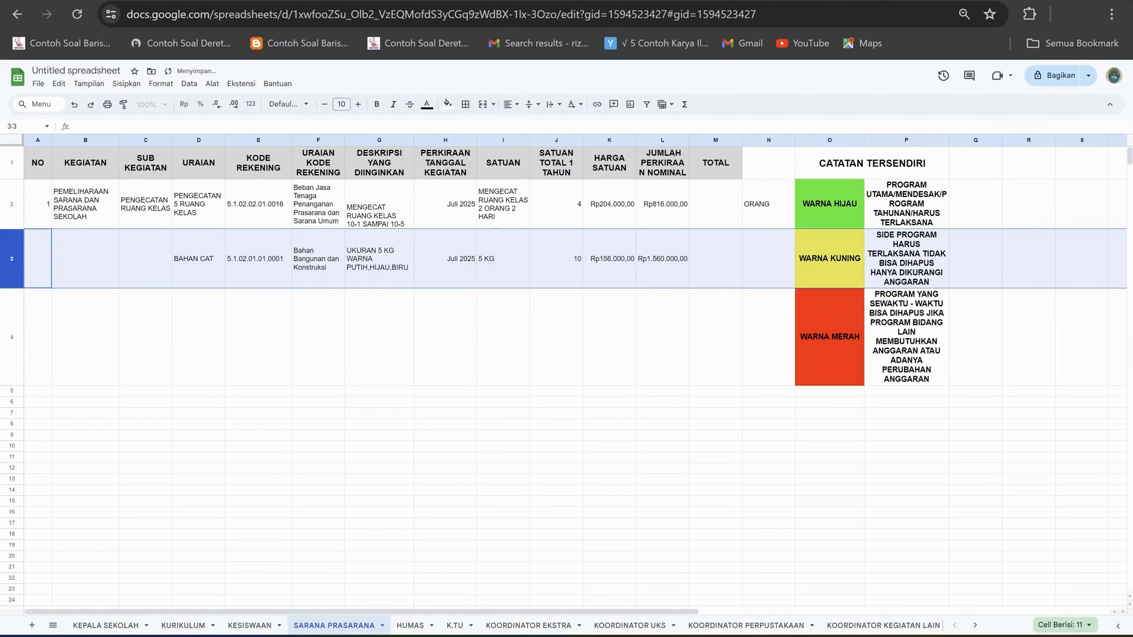
pyautogui.click(663, 337)
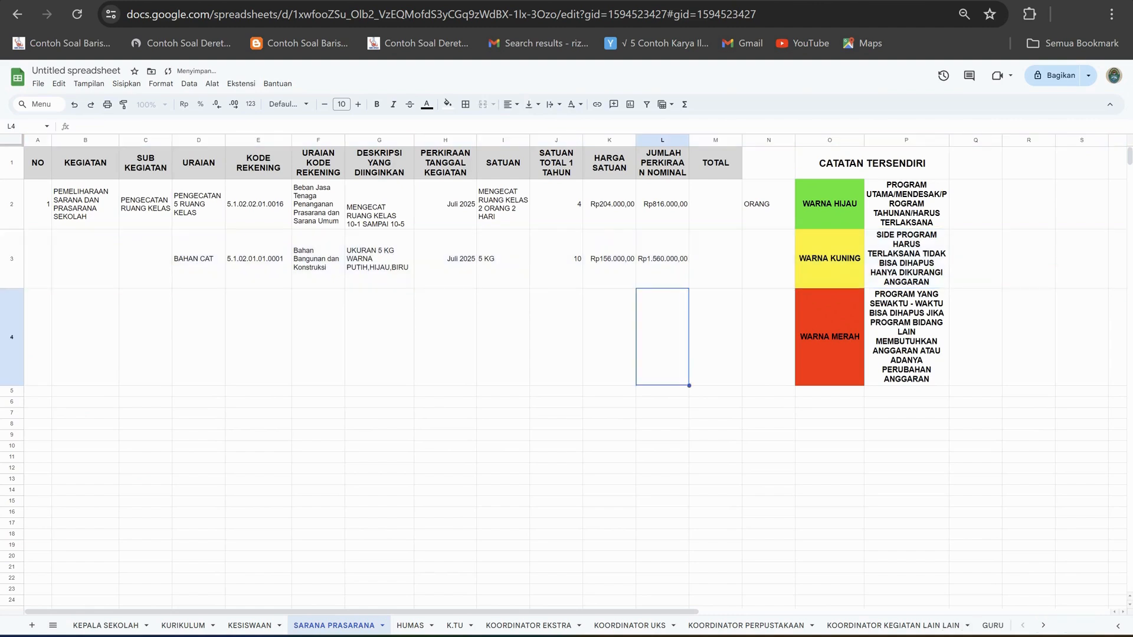
# Review the amounts in rows 2 and 3 and compare them with the completed item rows on the KURIKULUM sheet.
pyautogui.click(768, 259)
pyautogui.click(662, 205)
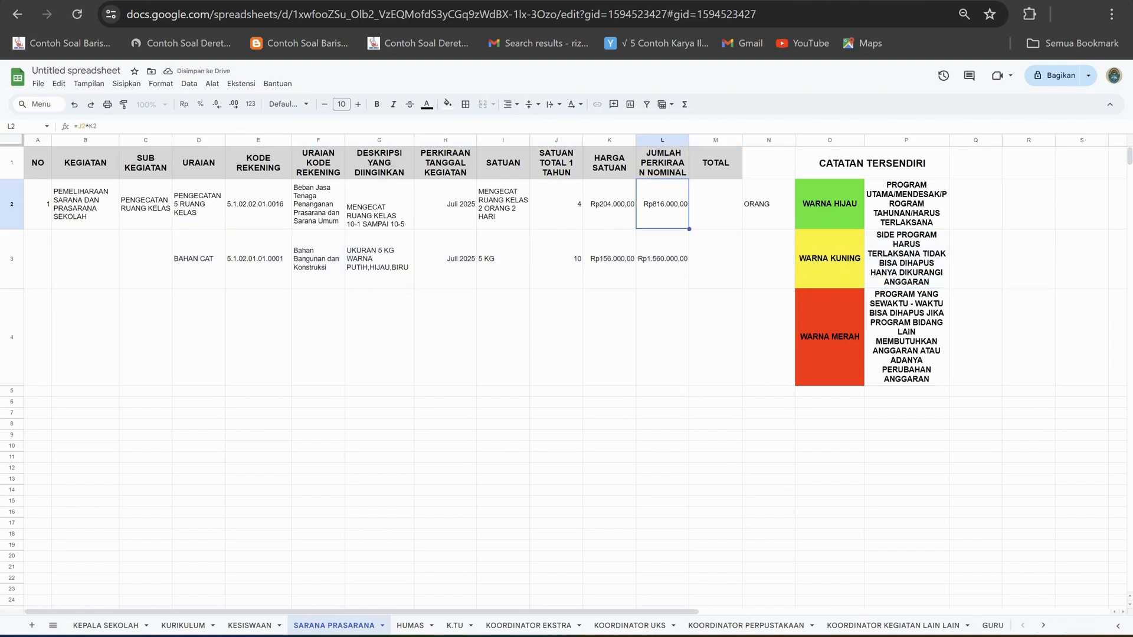
pyautogui.click(769, 204)
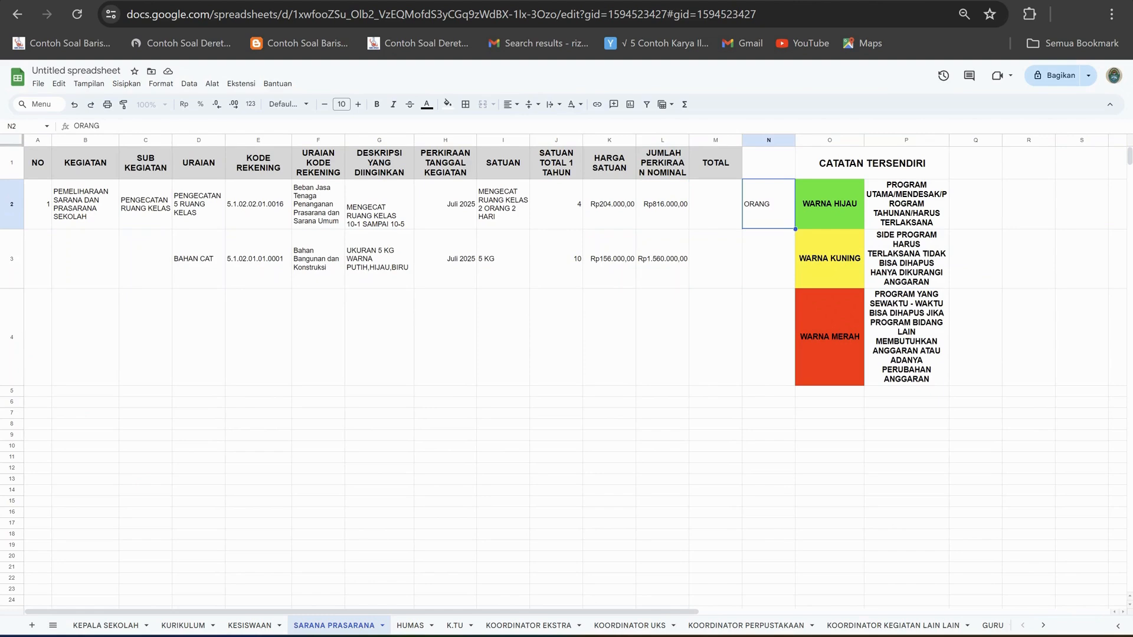
pyautogui.click(662, 259)
pyautogui.click(769, 258)
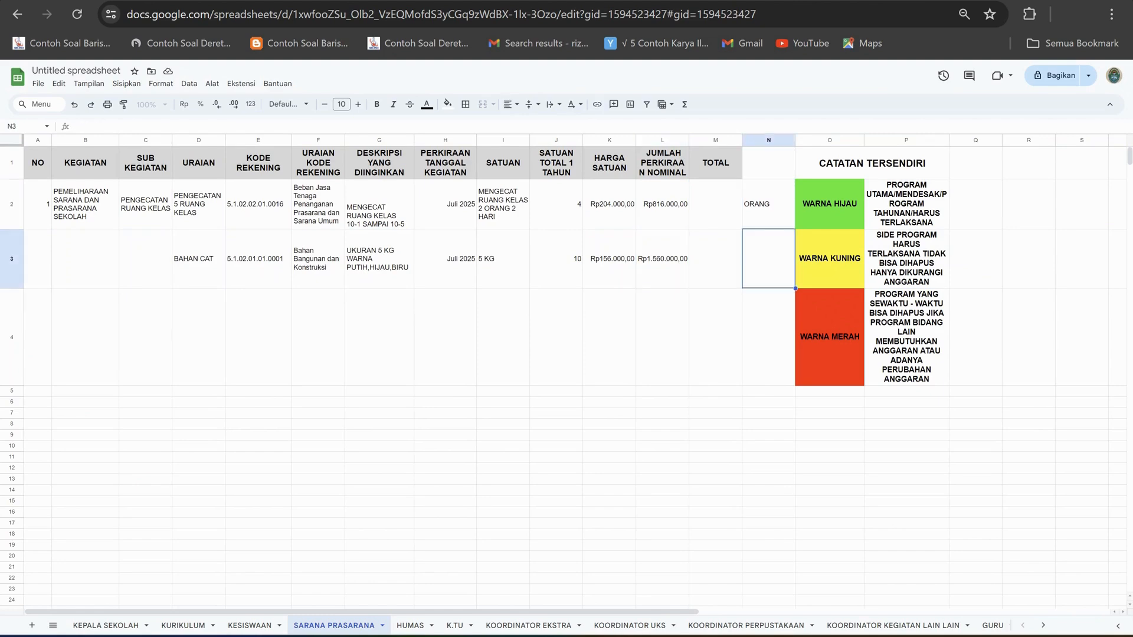
pyautogui.click(662, 259)
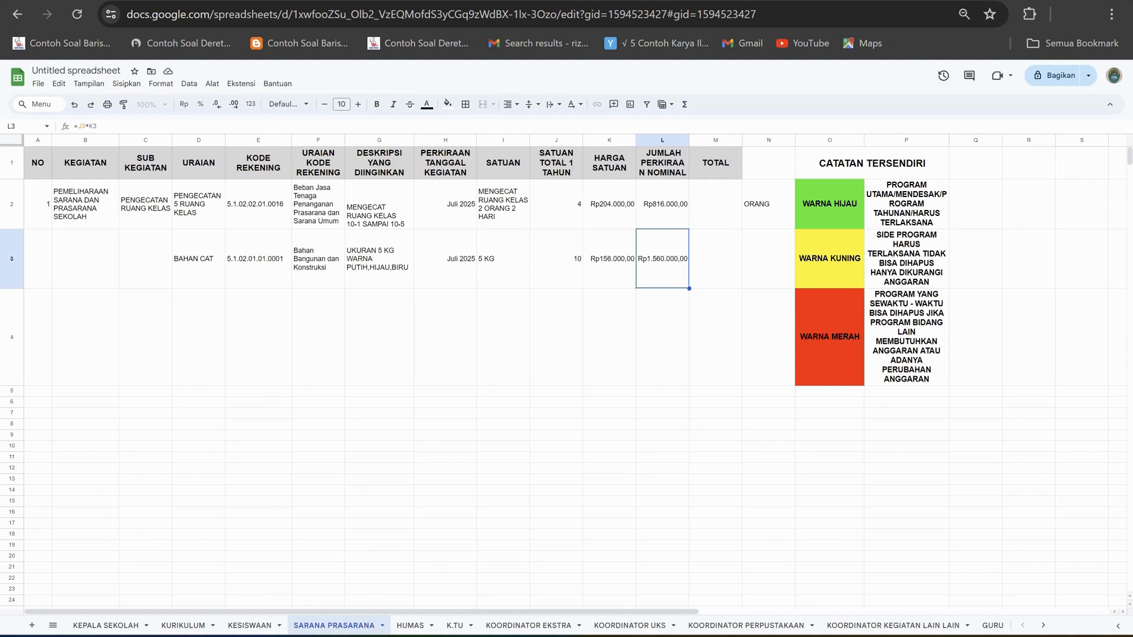
pyautogui.click(662, 204)
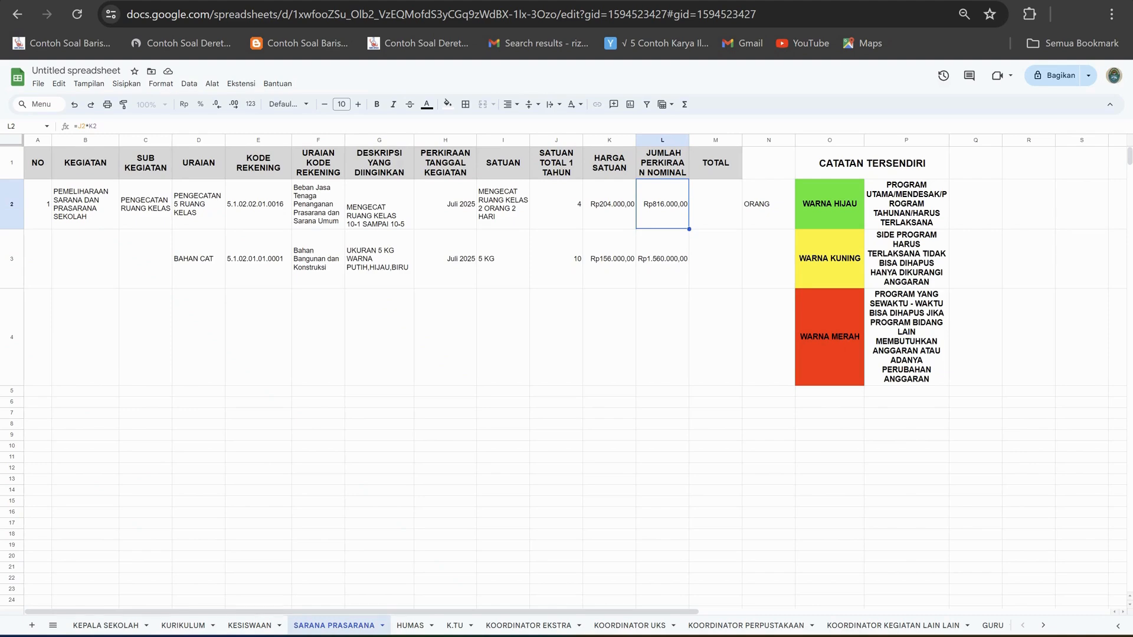
pyautogui.click(183, 626)
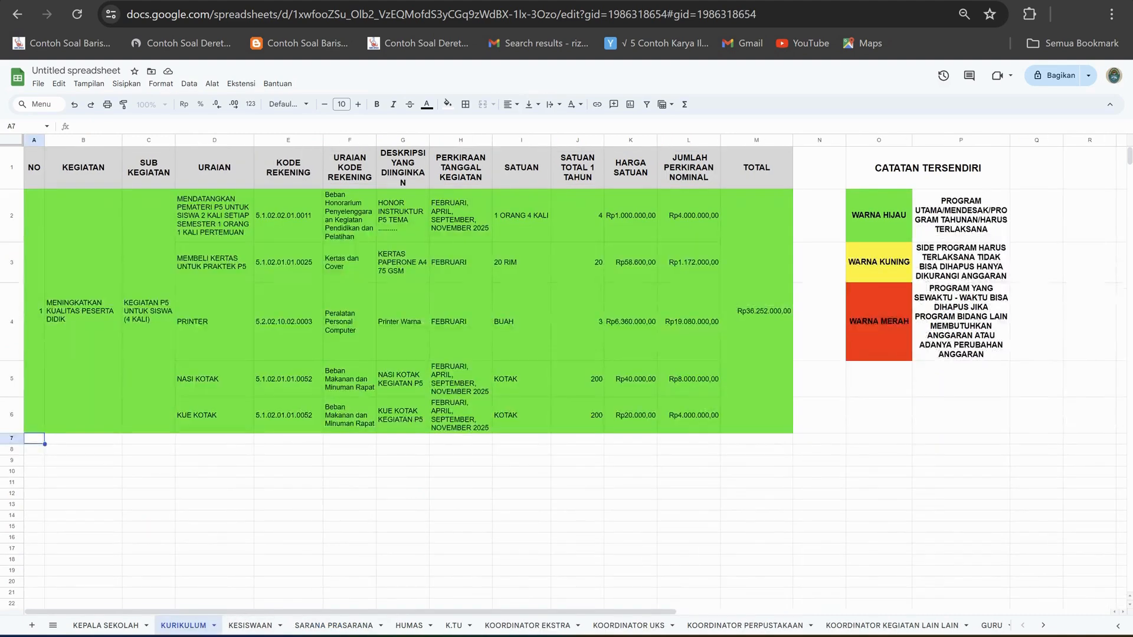
pyautogui.click(214, 380)
pyautogui.click(215, 415)
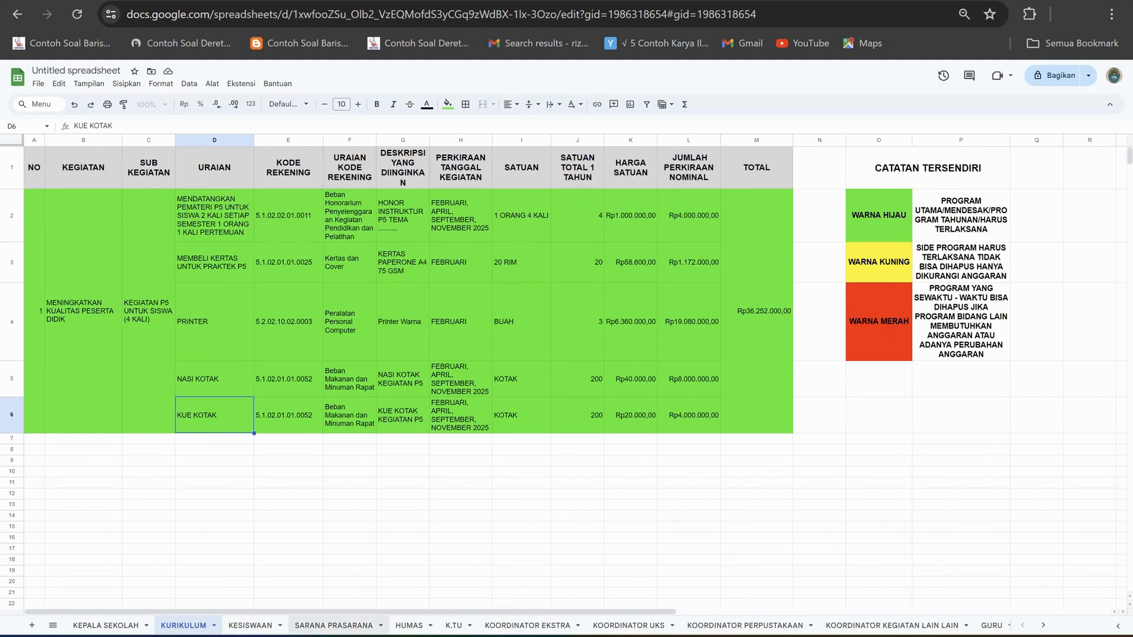
pyautogui.click(333, 626)
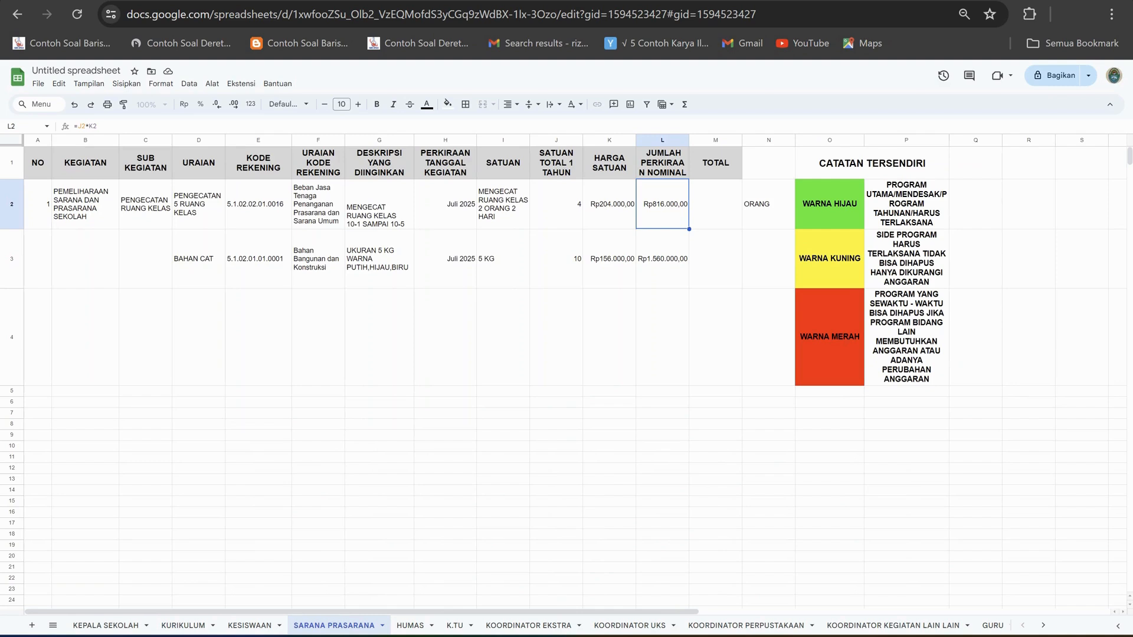
pyautogui.click(662, 259)
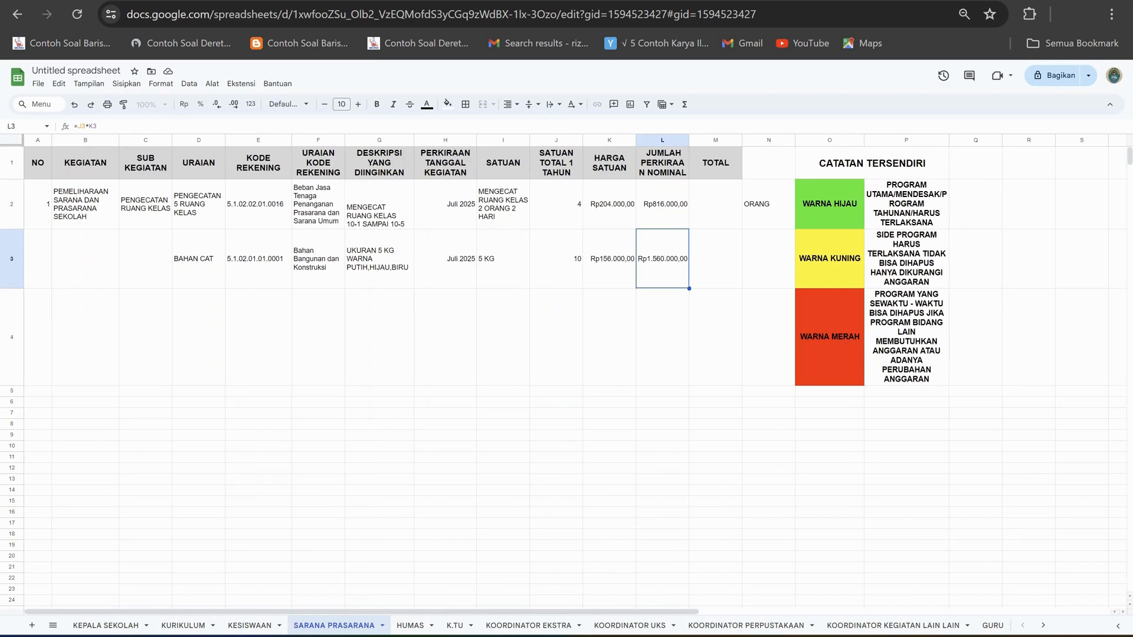
# Enter "KUAS CAT" as the URAIAN of row 4 in D4, below BAHAN CAT.
pyautogui.click(199, 337)
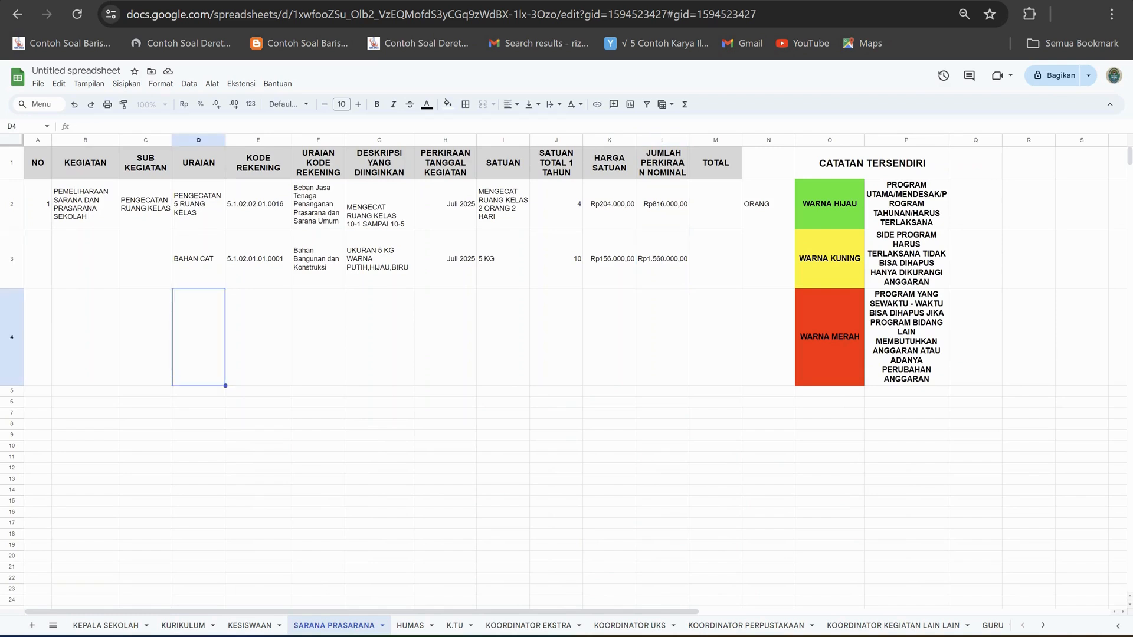
pyautogui.click(199, 259)
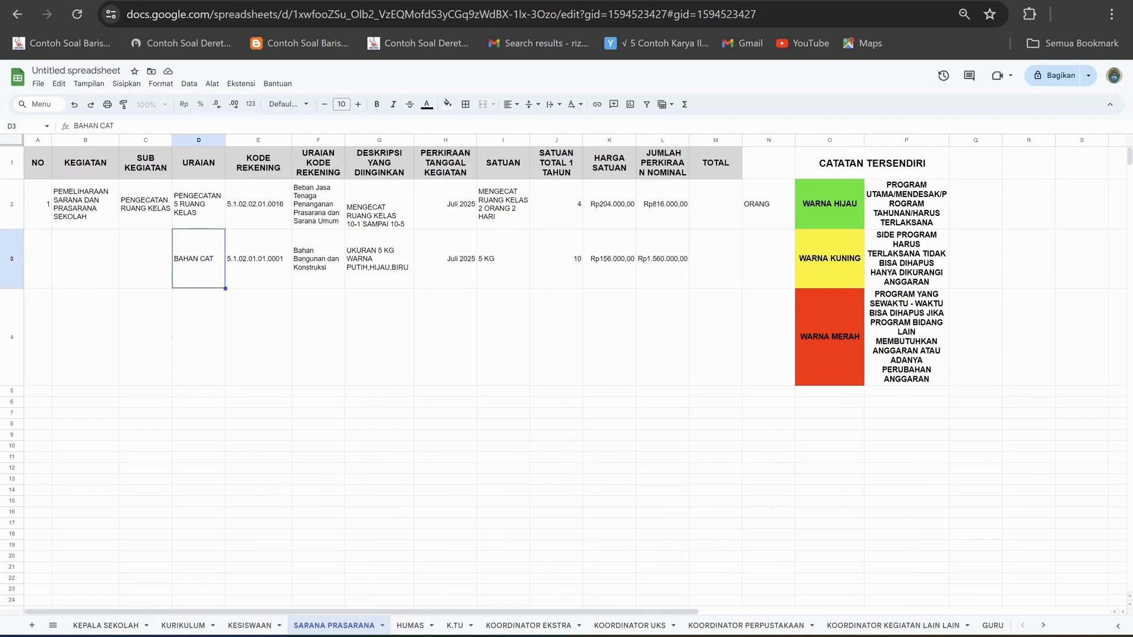
pyautogui.click(199, 337)
pyautogui.write('KUAS')
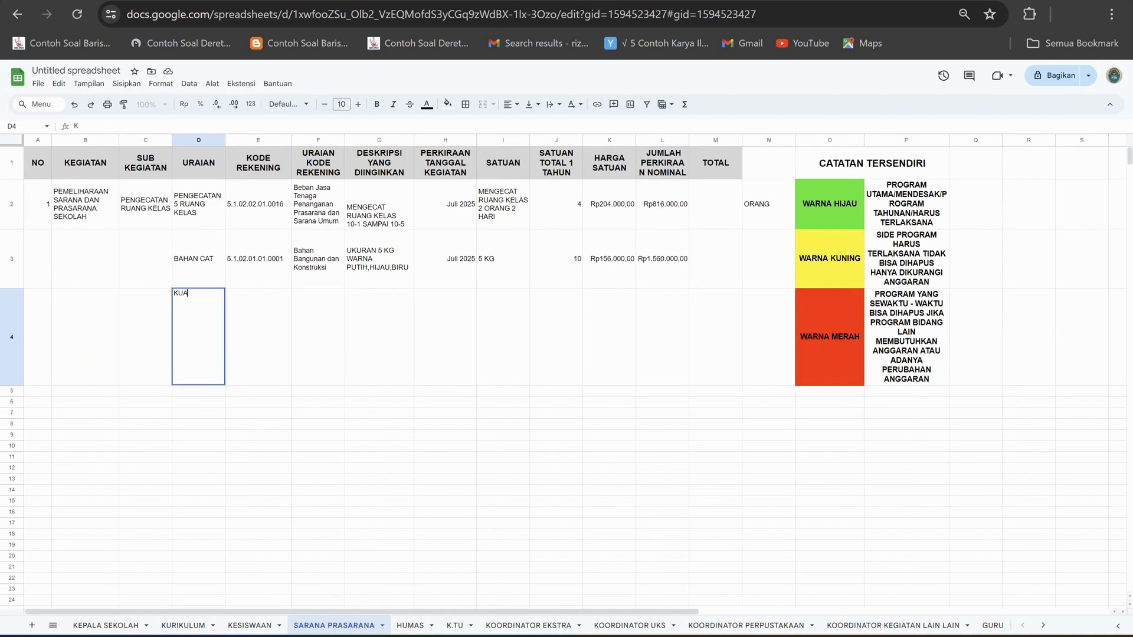
pyautogui.write(' CAT')
pyautogui.press('Tab')
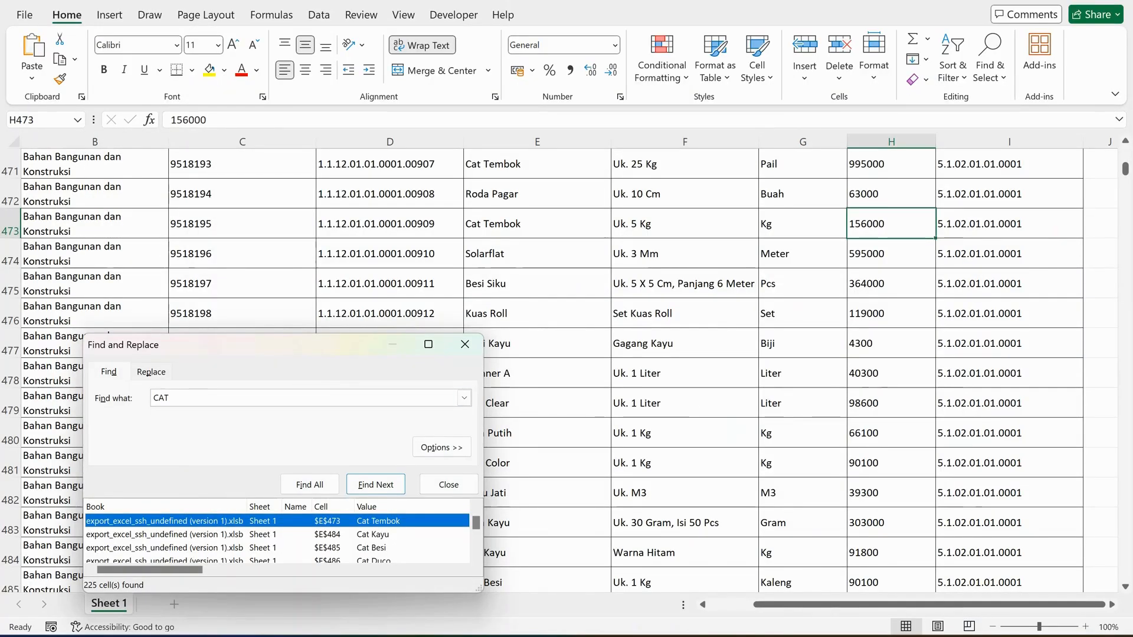
# Search the Excel price list for "KUAS" and go through the matches to the 9 inch Kuas Roll in row 389.
pyautogui.doubleClick(160, 399)
pyautogui.write('KUAS')
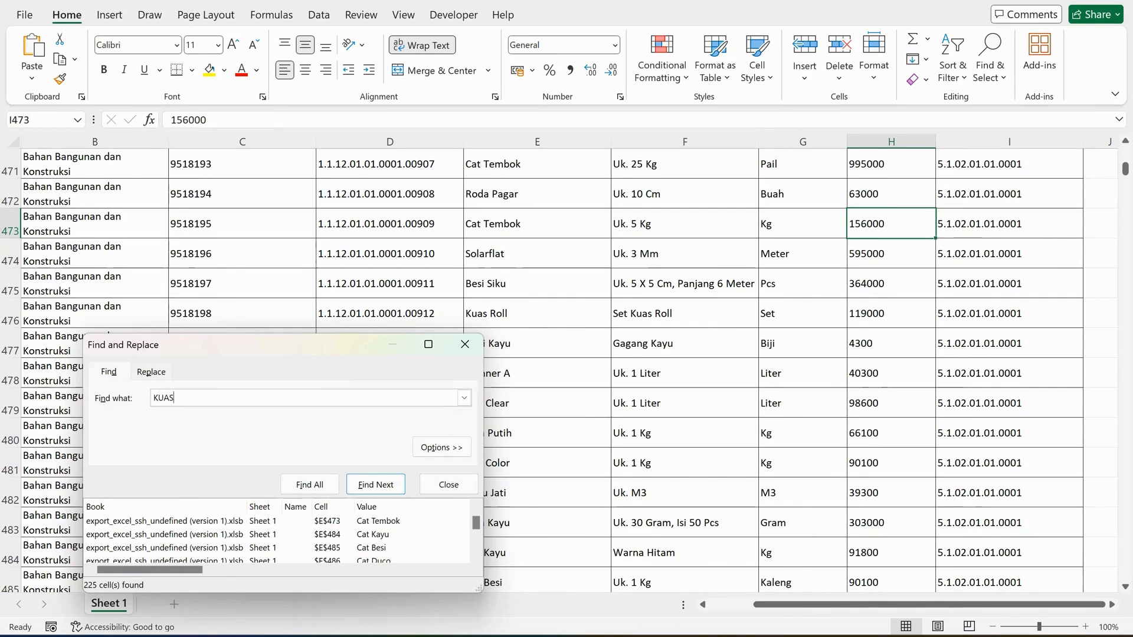
pyautogui.press('Return')
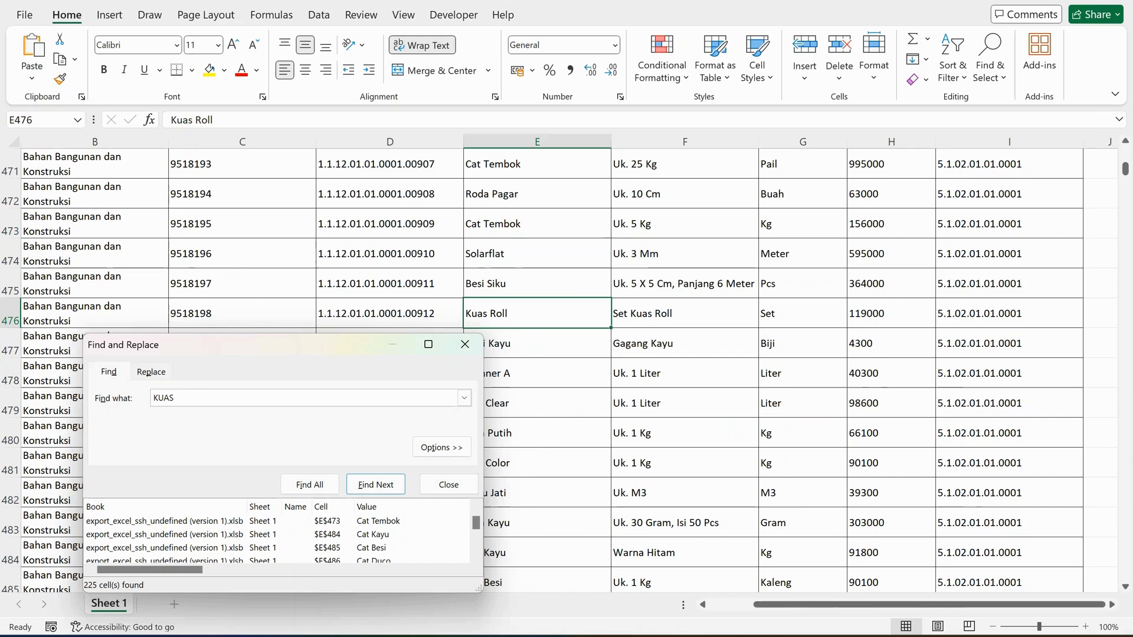
pyautogui.click(309, 484)
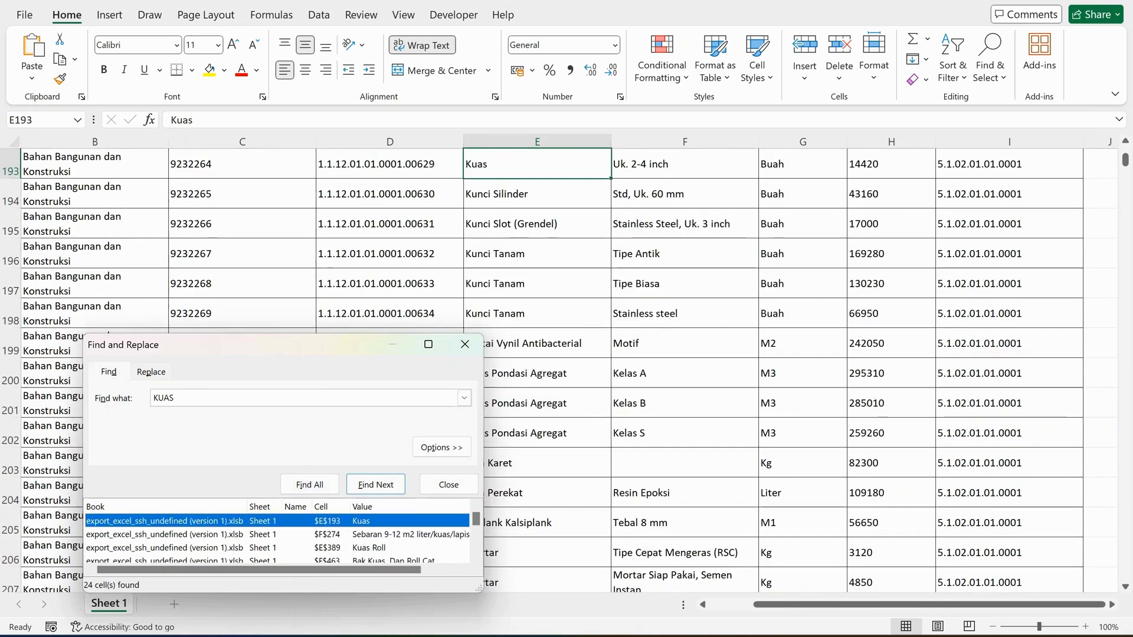
pyautogui.click(375, 484)
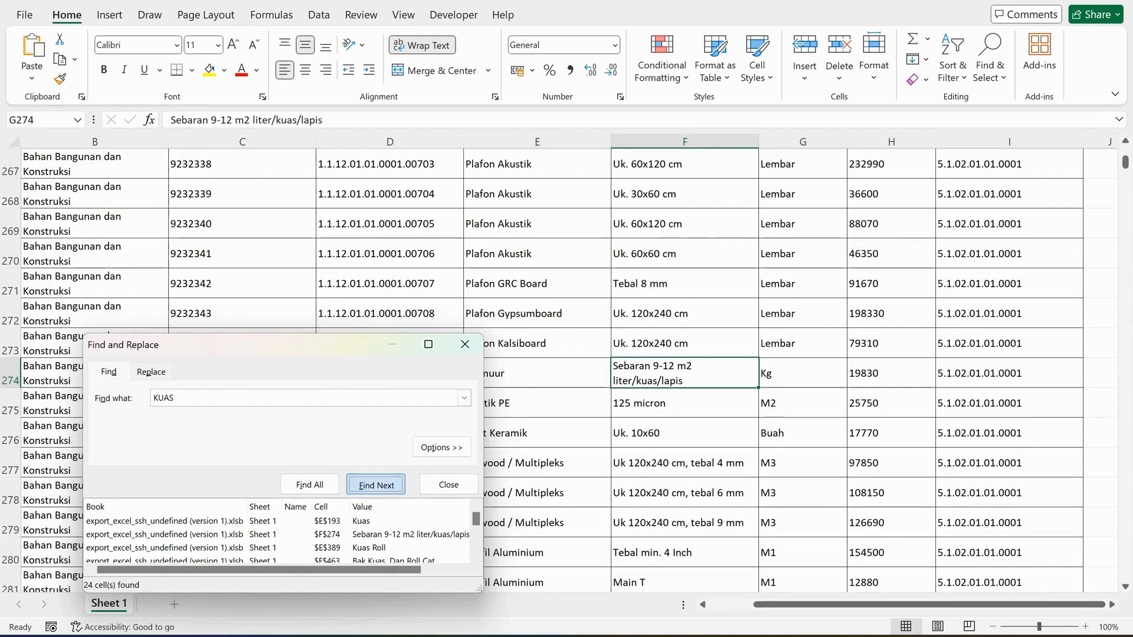
pyautogui.press('Return')
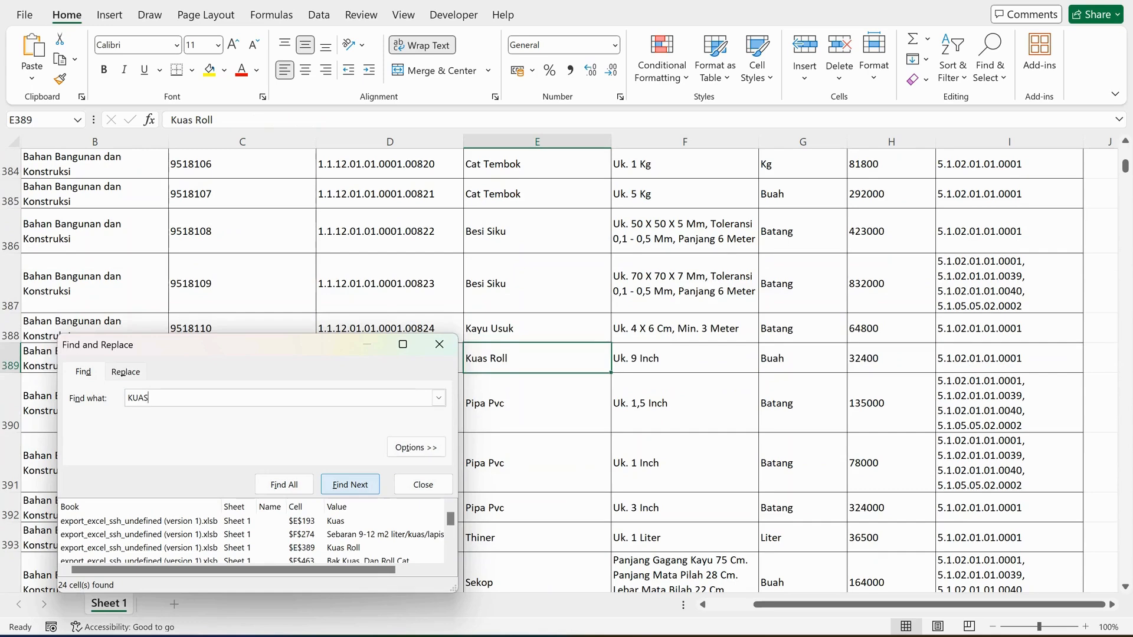
pyautogui.moveTo(290, 348); pyautogui.dragTo(384, 418)
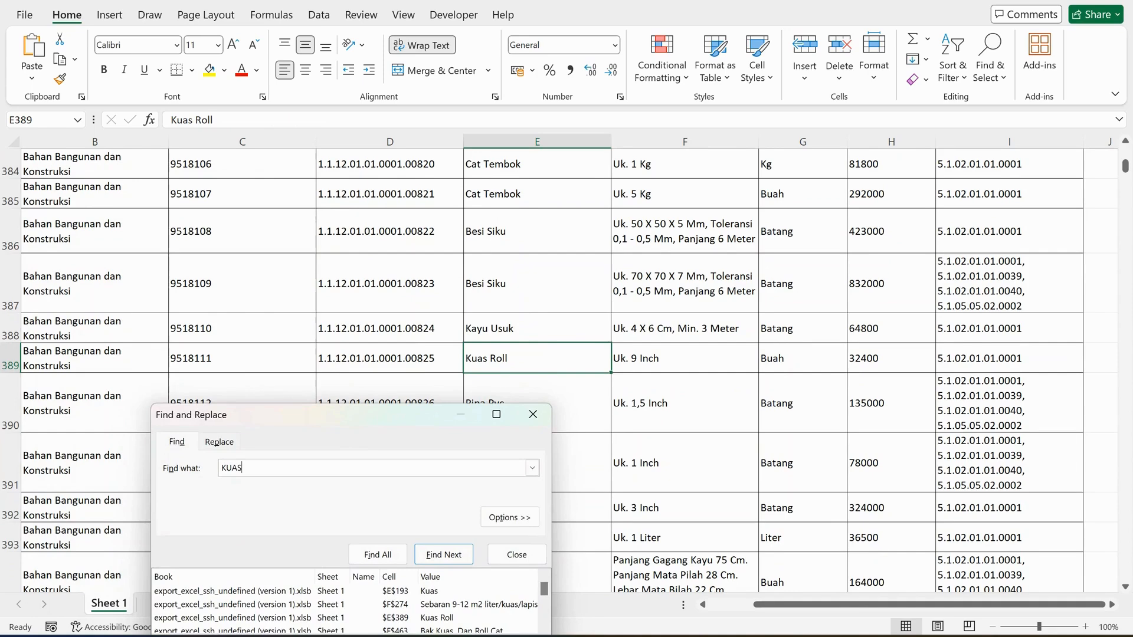
# Copy "Bahan Bangunan dan Konstruksi" from the Kuas Roll row in Excel into F4 of the Google Sheets budget.
pyautogui.click(94, 358)
pyautogui.moveTo(322, 120); pyautogui.dragTo(170, 119)
pyautogui.hotkey('ctrl', 'c')
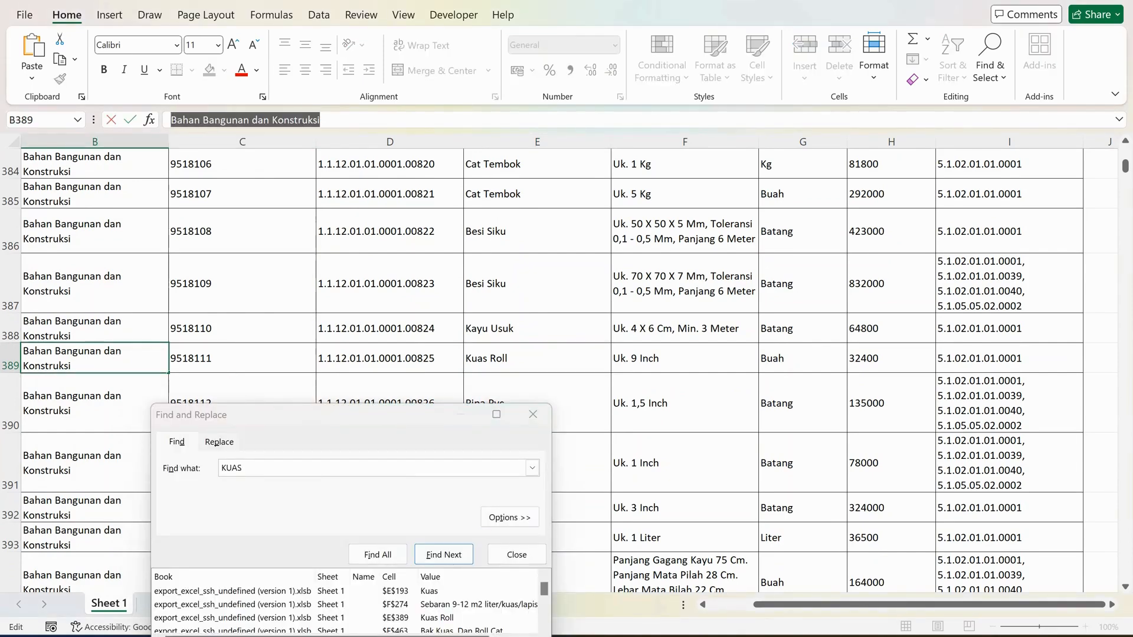
pyautogui.hotkey('alt', 'Tab')
pyautogui.click(319, 337)
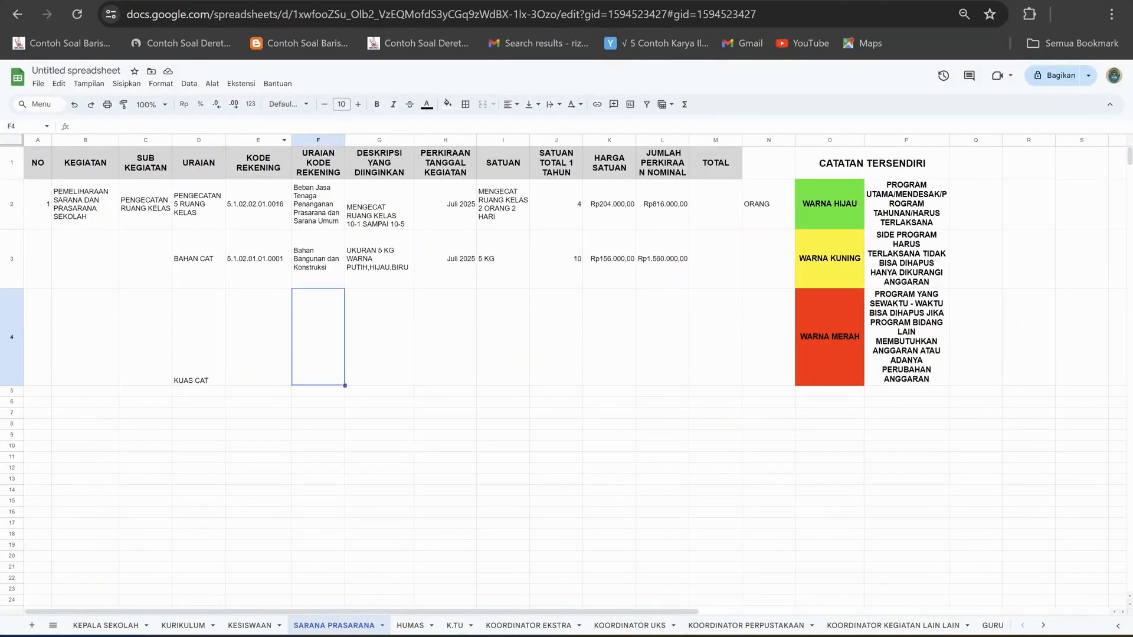
pyautogui.click(265, 126)
pyautogui.hotkey('ctrl', 'v')
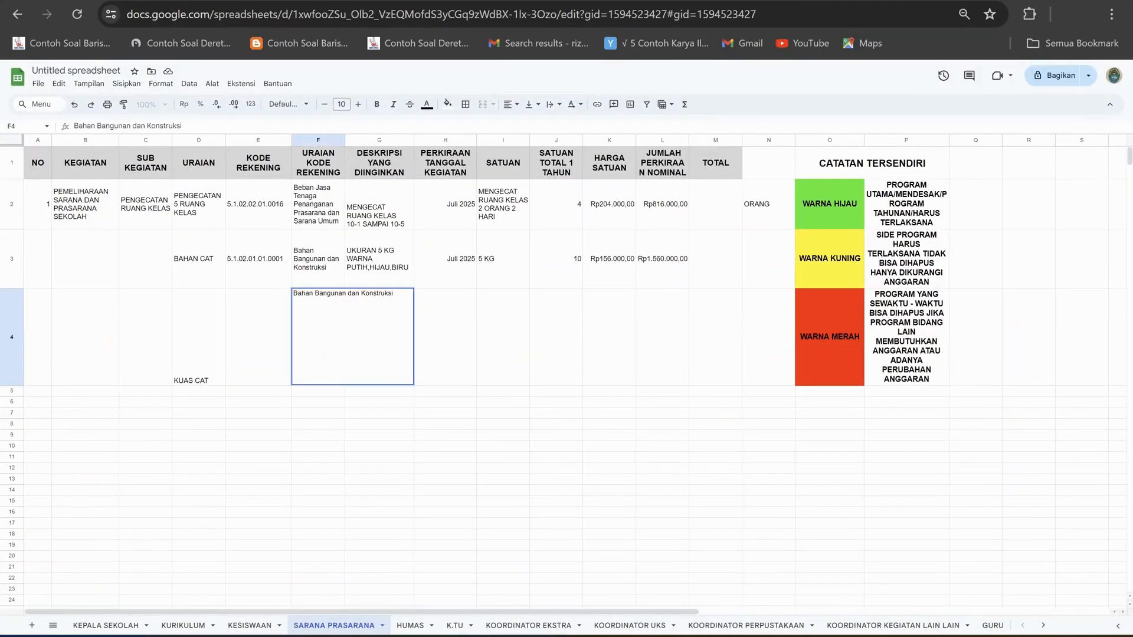
# Copy the account code 5.1.02.01.01.0001 from the Kuas Roll row of the Excel price list into E4 of the Google Sheets budget.
pyautogui.hotkey('alt', 'Tab')
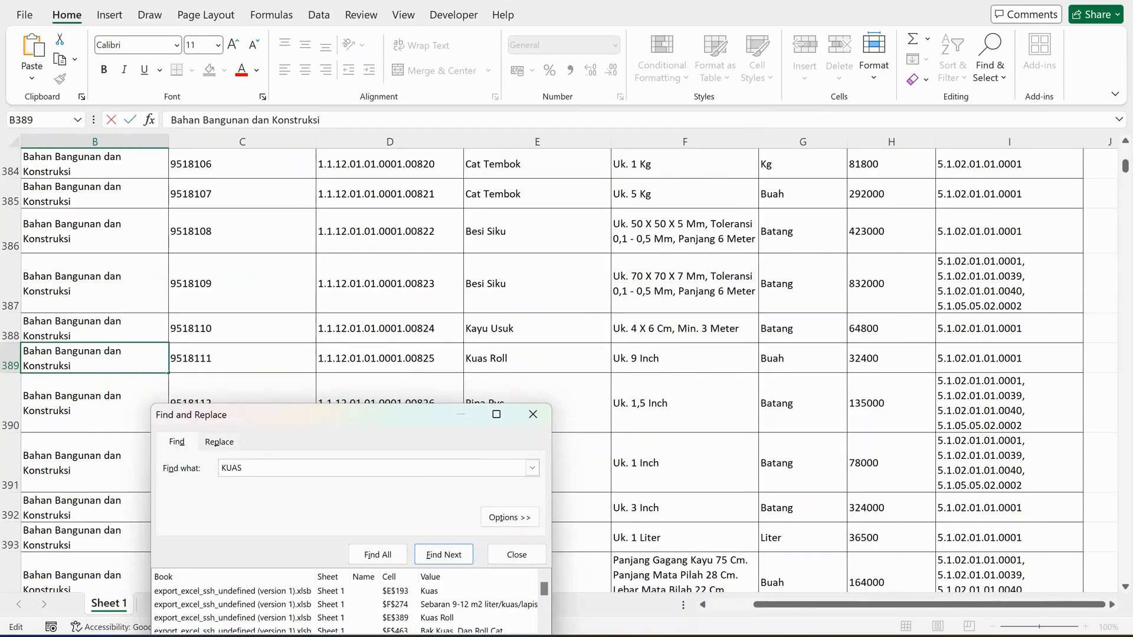
pyautogui.click(1009, 358)
pyautogui.click(290, 120)
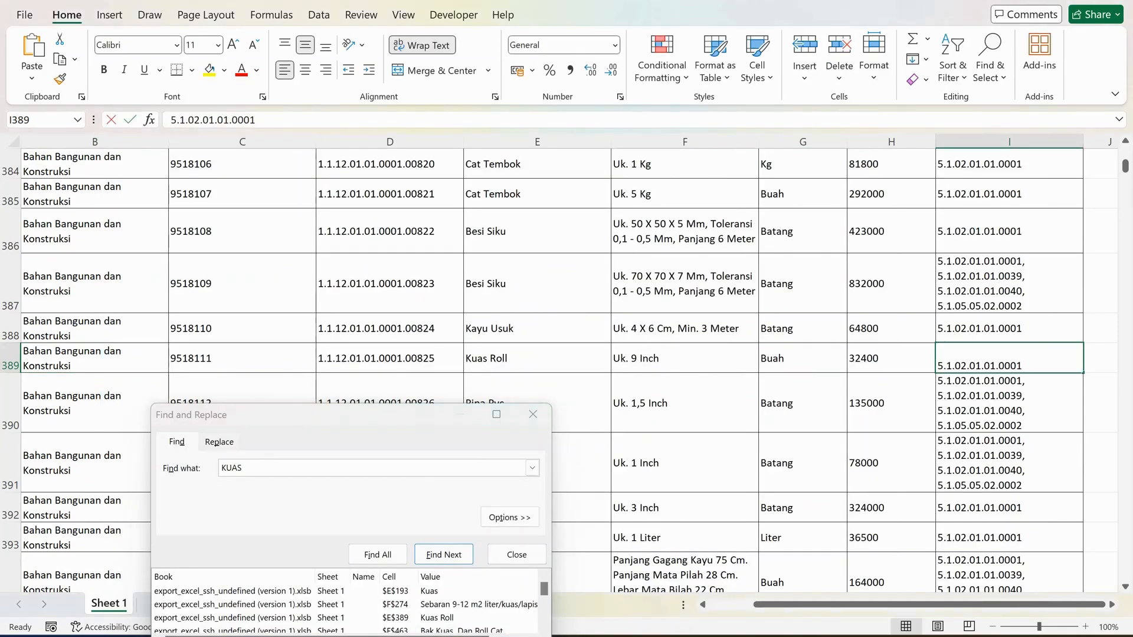
pyautogui.hotkey('ctrl', 'a')
pyautogui.hotkey('ctrl', 'c')
pyautogui.hotkey('alt', 'Tab')
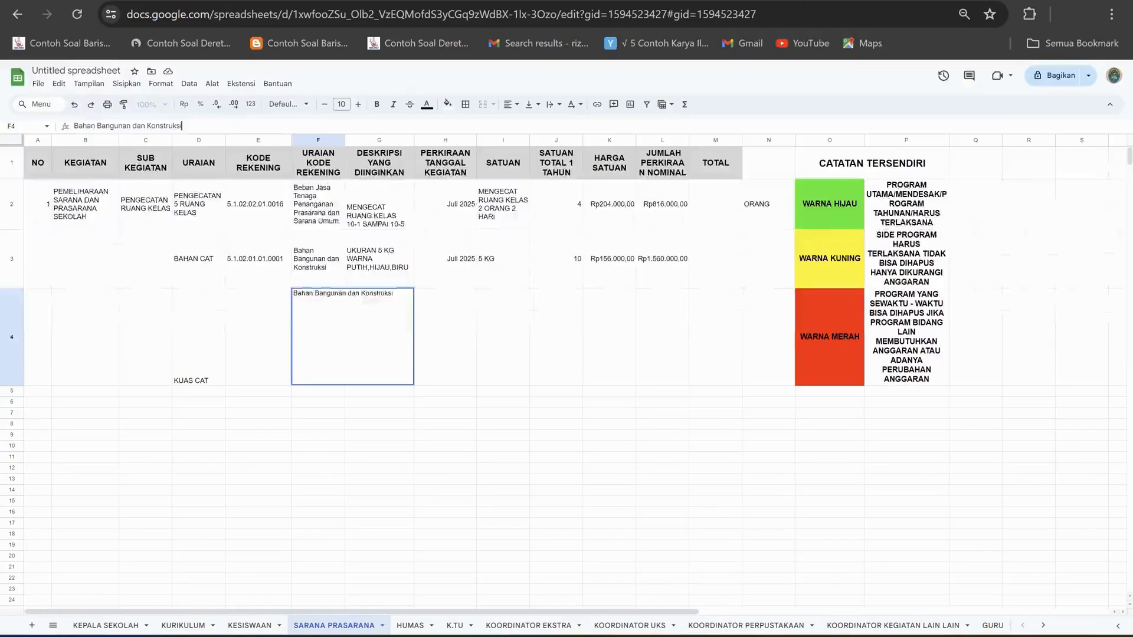
pyautogui.click(258, 337)
pyautogui.doubleClick(258, 337)
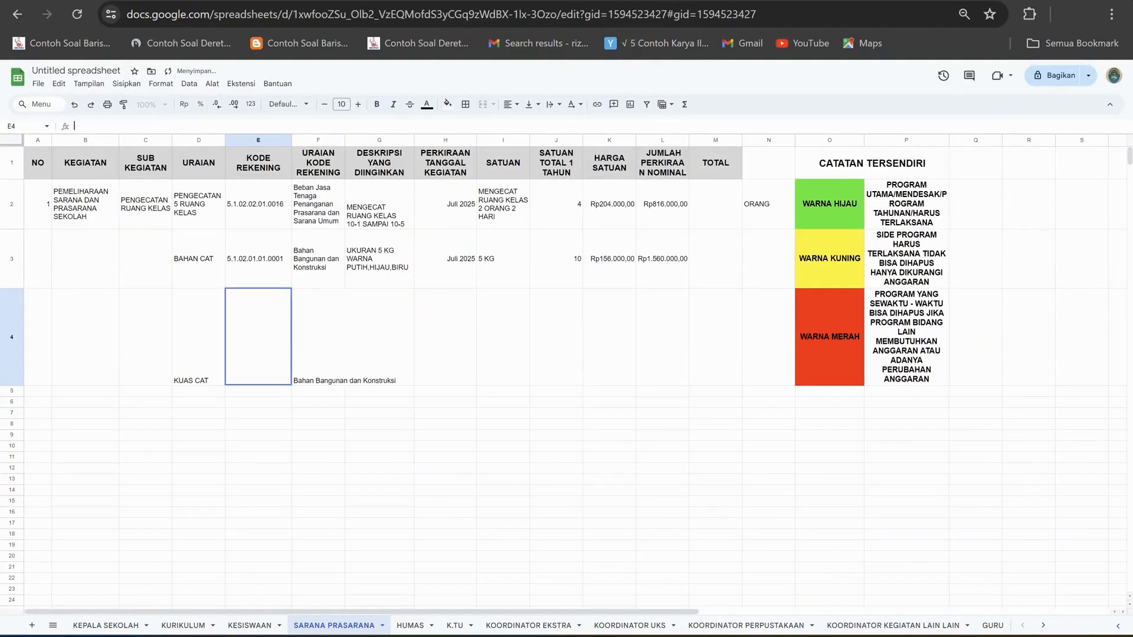
pyautogui.hotkey('ctrl', 'v')
pyautogui.click(379, 337)
# Wrap the text of the URAIAN KODE REKENING cell F4 so it stays within its column.
pyautogui.click(321, 337)
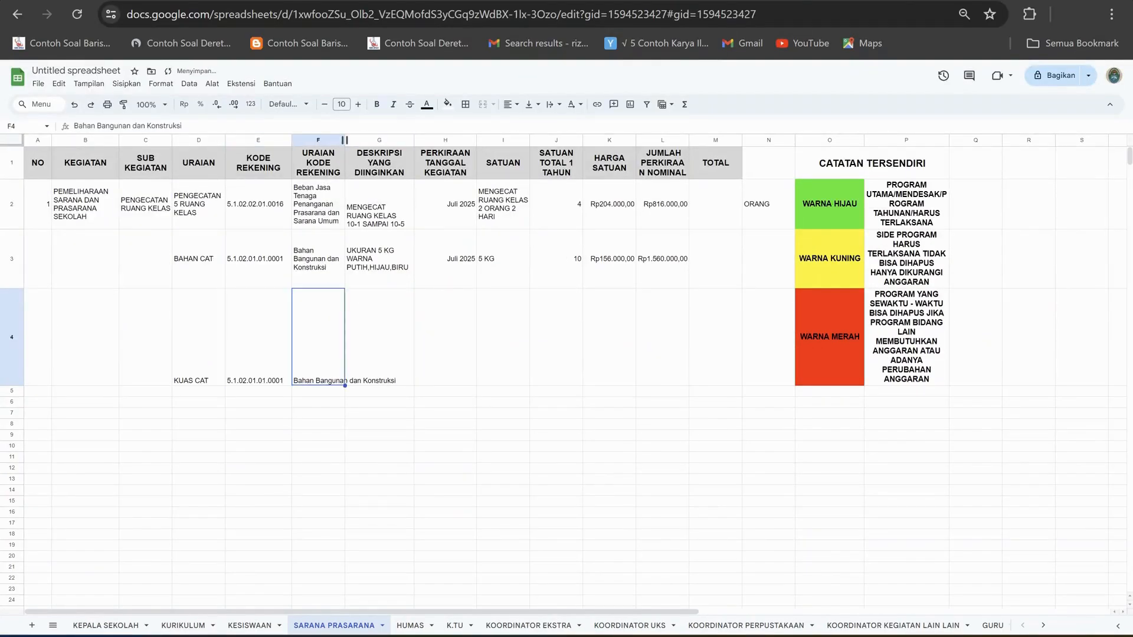
pyautogui.click(554, 105)
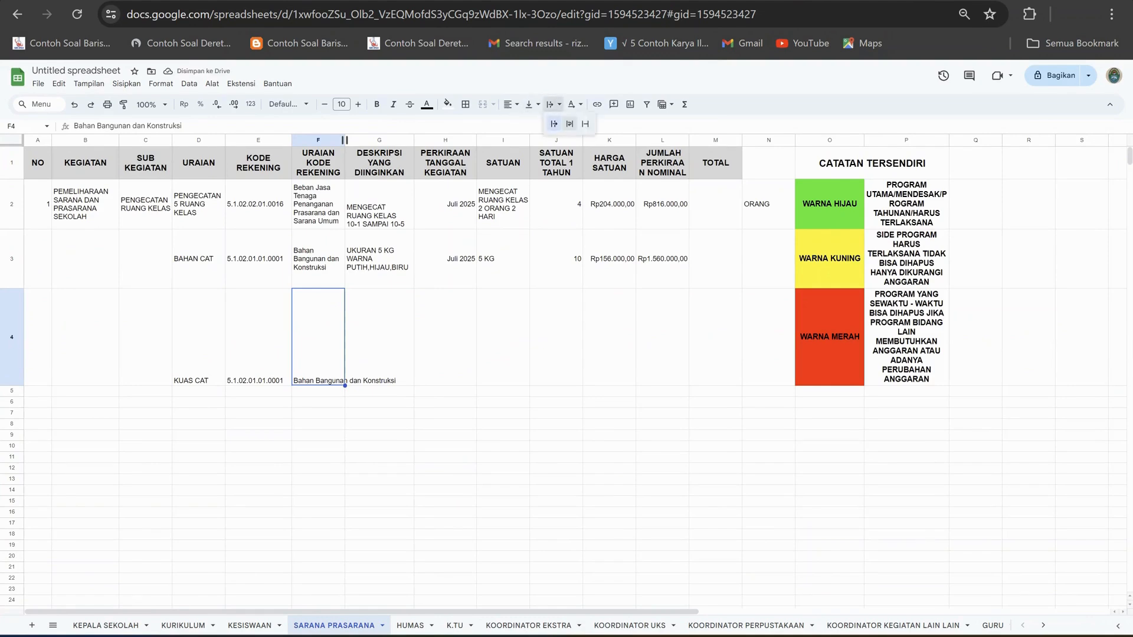
pyautogui.click(570, 124)
# Enter "KUAS ROLL UK 9 INC" as row 4's description in G4, checking the Excel price list, and widen column G to fit it.
pyautogui.click(379, 337)
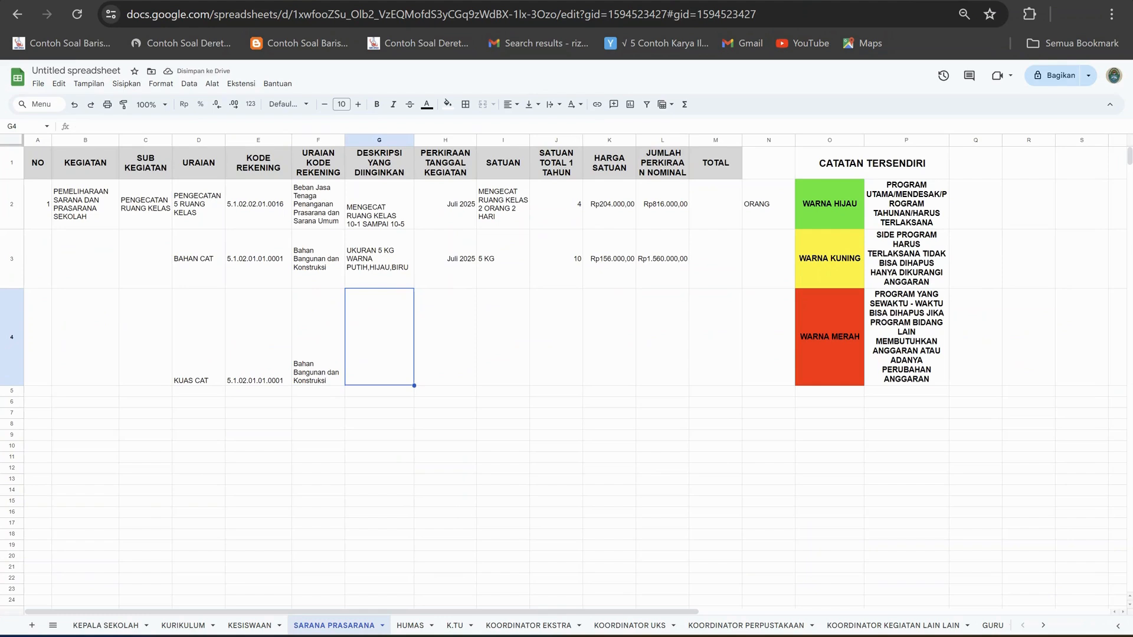
pyautogui.write('KUAS ')
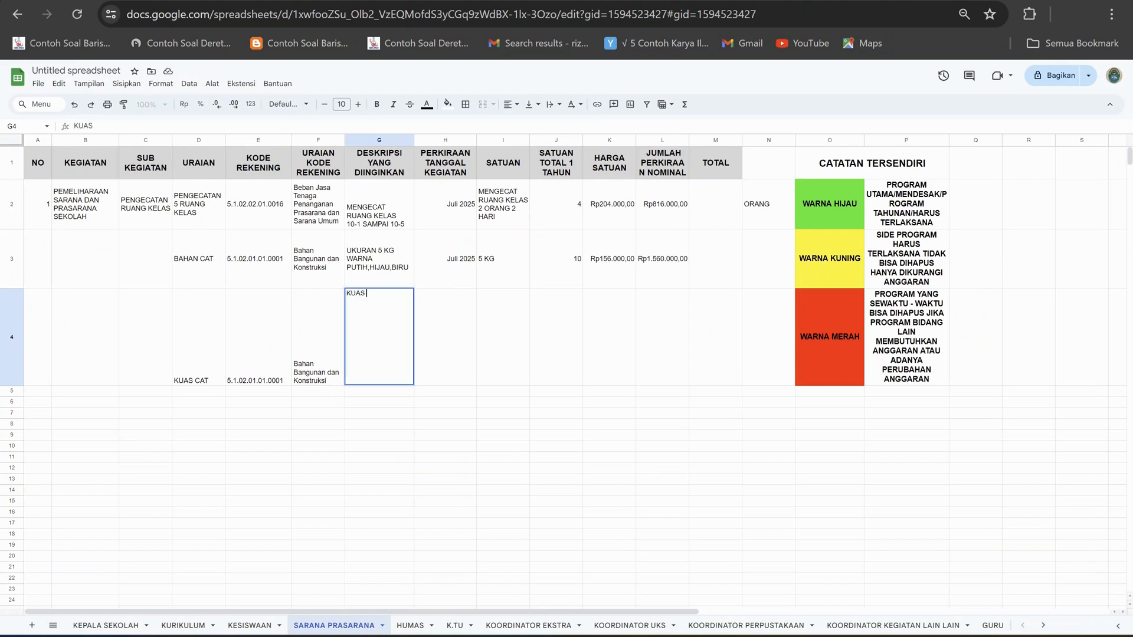
pyautogui.write('ROLL')
pyautogui.hotkey('alt', 'Tab')
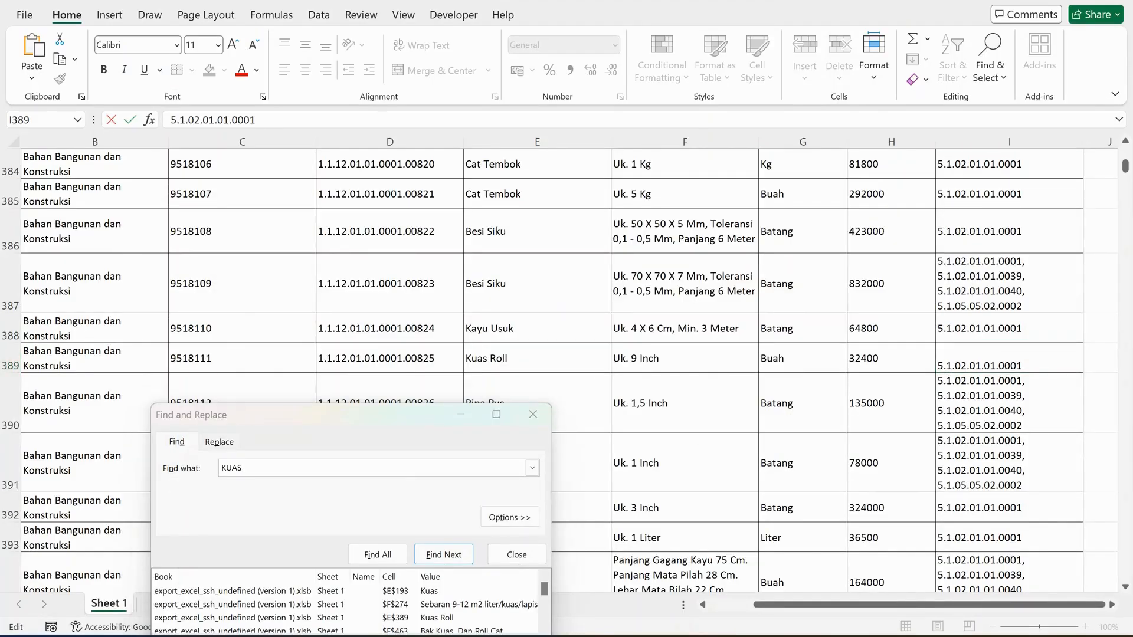
pyautogui.hotkey('alt', 'Tab')
pyautogui.write('UK')
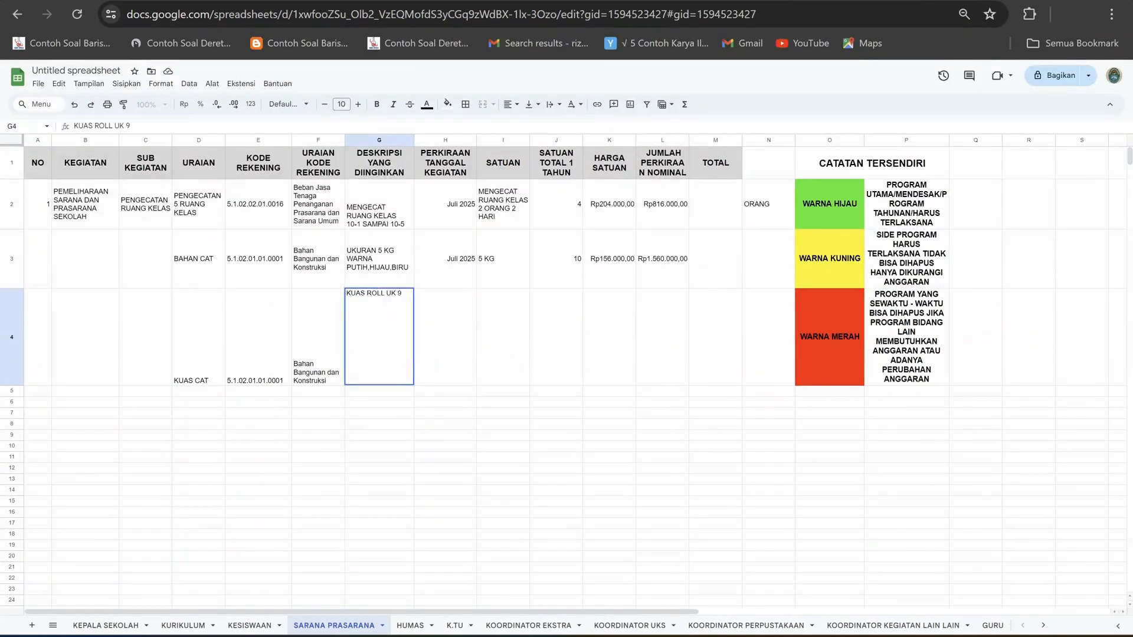
pyautogui.write(' 9 INV')
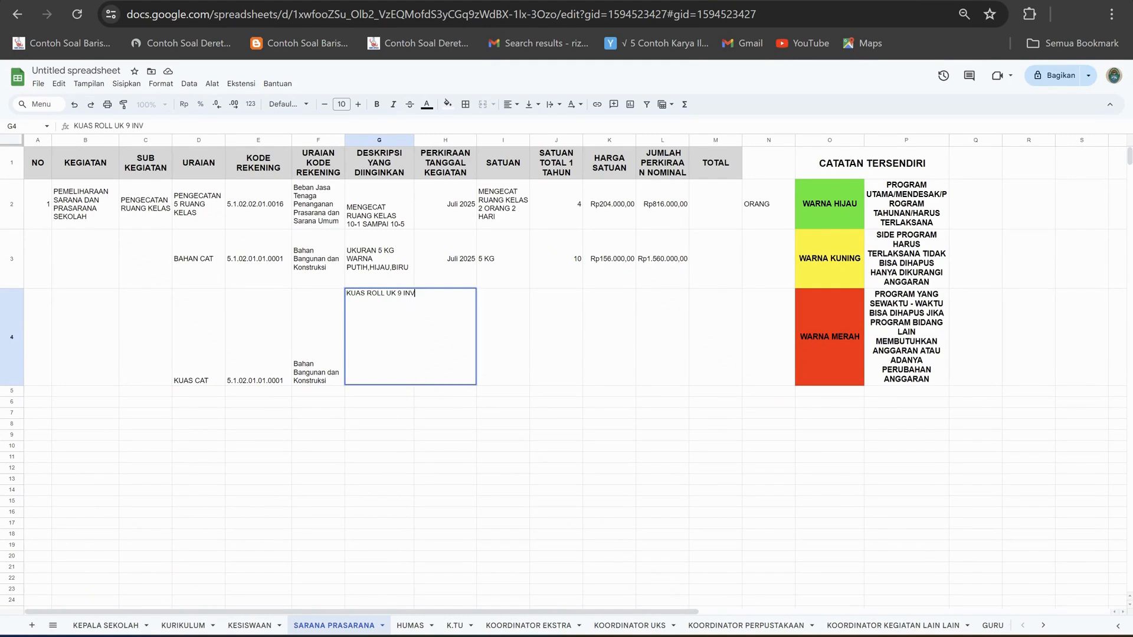
pyautogui.press('BackSpace')
pyautogui.write('C')
pyautogui.click(503, 337)
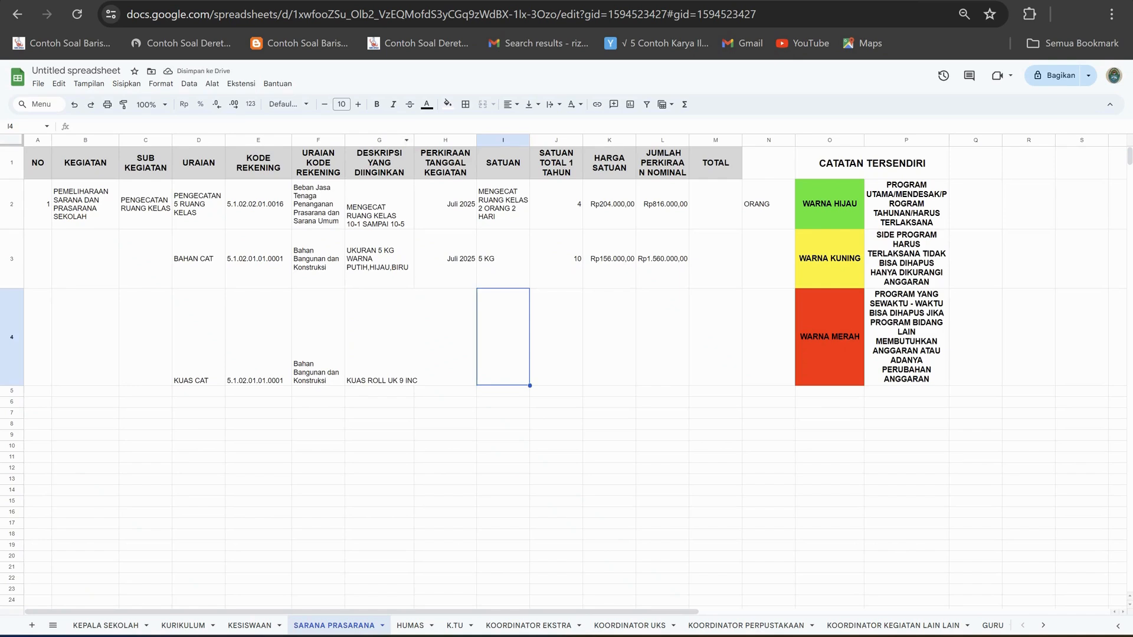
pyautogui.moveTo(414, 139); pyautogui.dragTo(420, 140)
# Enter "Juli 2025" as the PERKIRAAN TANGGAL KEGIATAN of the KUAS CAT row in H4.
pyautogui.click(451, 337)
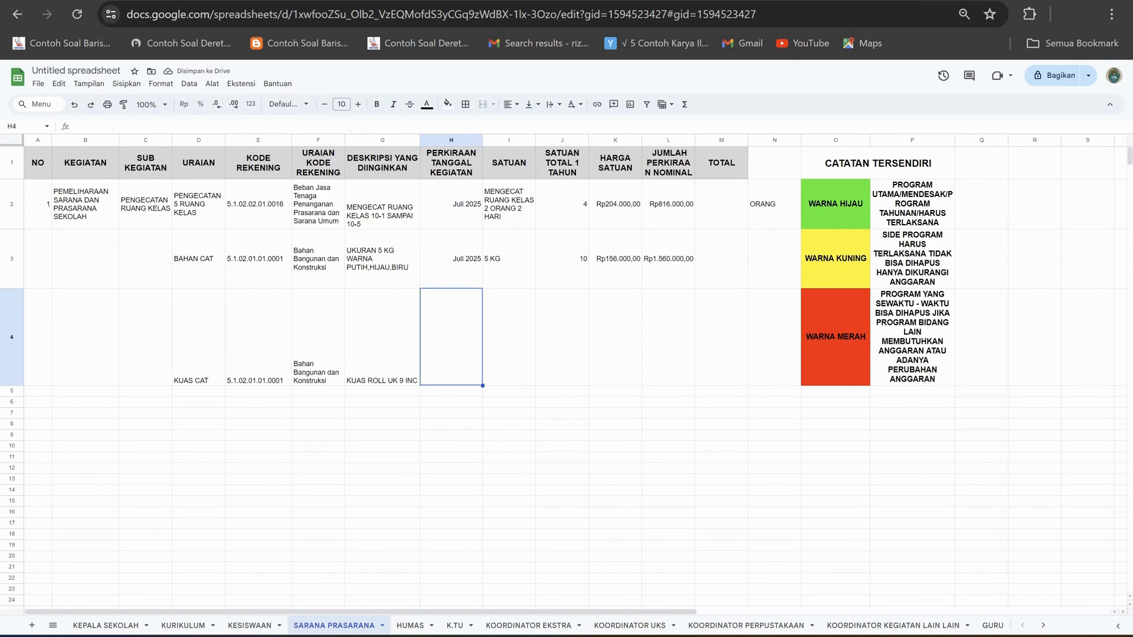
pyautogui.write('JU')
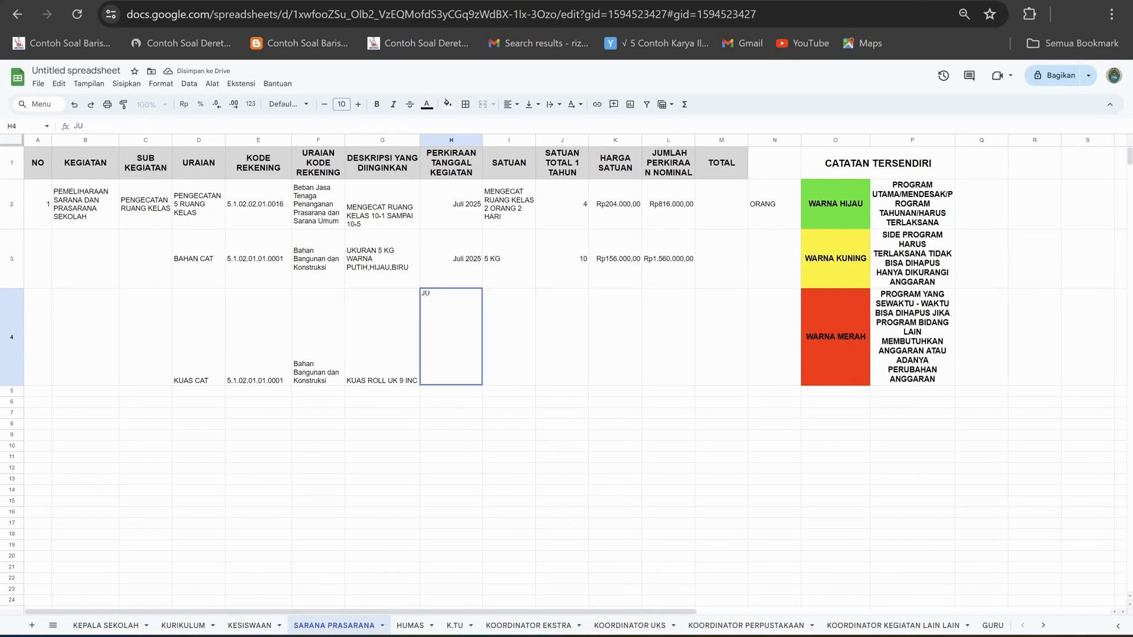
pyautogui.press('BackSpace')
pyautogui.write('uli 2025')
pyautogui.press('Tab')
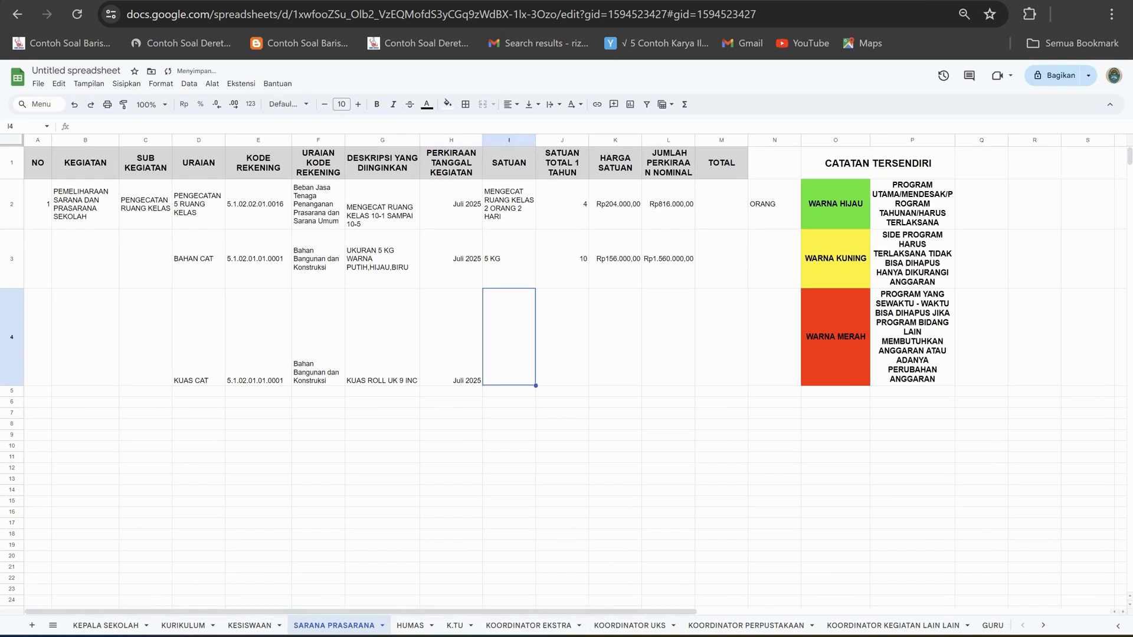
# Check the unit in the Excel price list, then enter "2 buah" as SATUAN in I4 and 2 as the yearly total in J4.
pyautogui.click(718, 636)
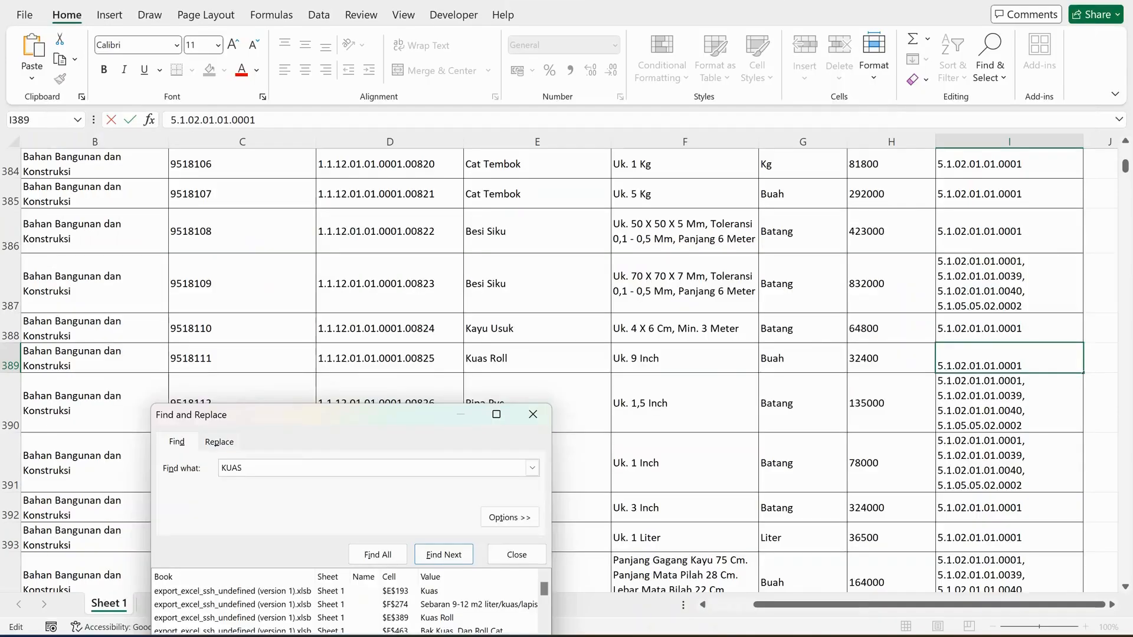
pyautogui.click(718, 636)
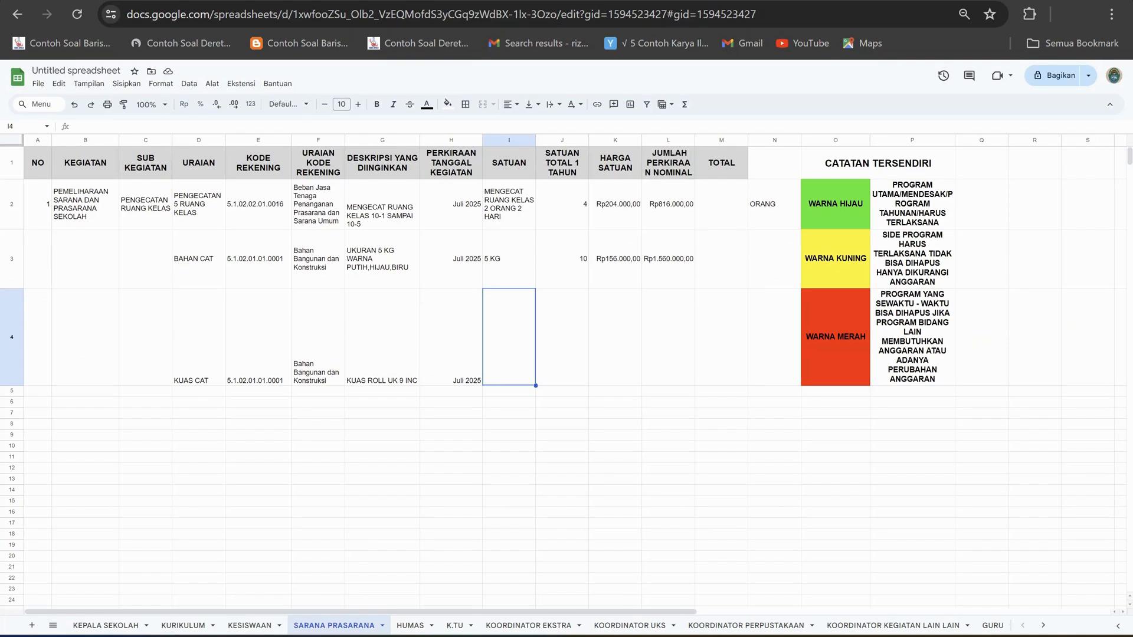
pyautogui.write('2 buah')
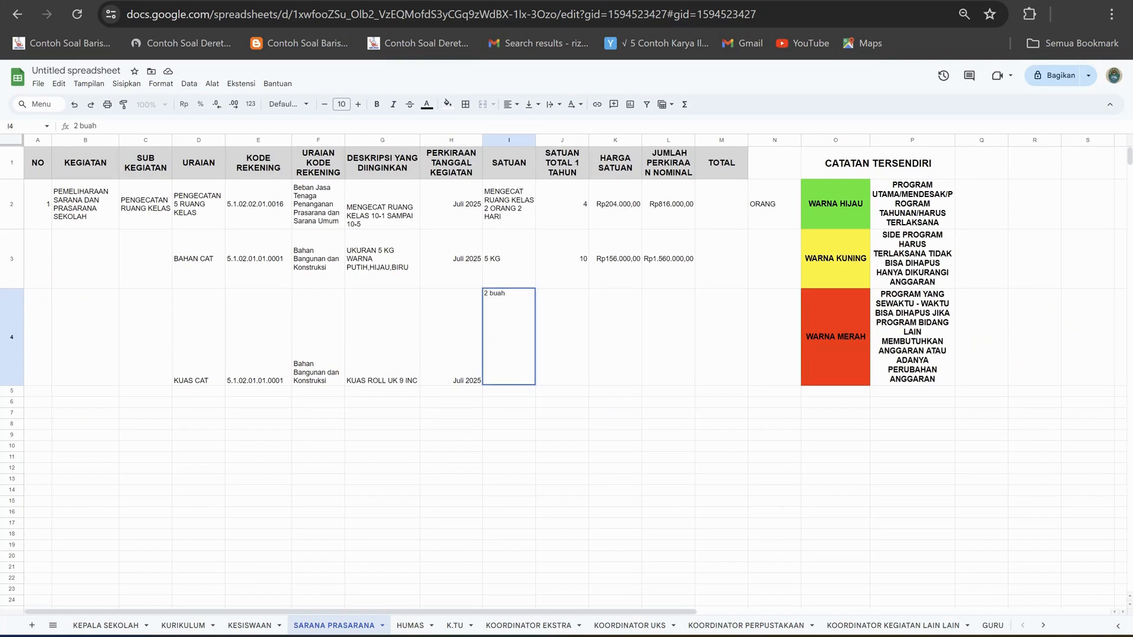
pyautogui.press('Tab')
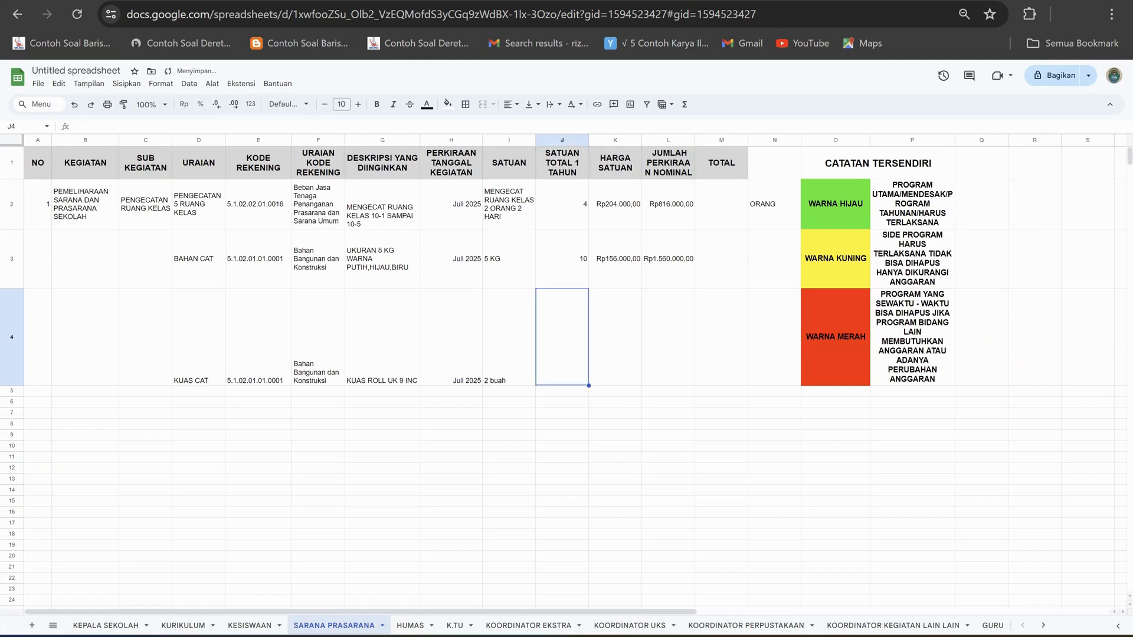
pyautogui.write('2')
pyautogui.press('Tab')
# Look up the Kuas Roll price in Excel and enter 32400 as the HARGA SATUAN in K4 of the Google Sheets budget.
pyautogui.hotkey('alt', 'Tab')
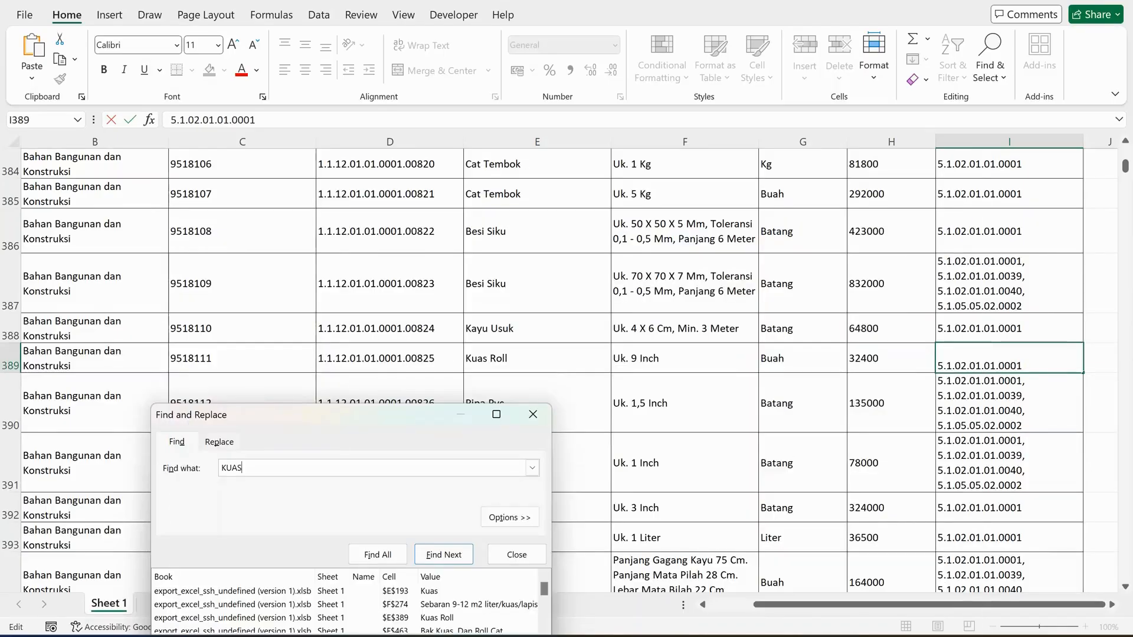
pyautogui.hotkey('alt', 'Tab')
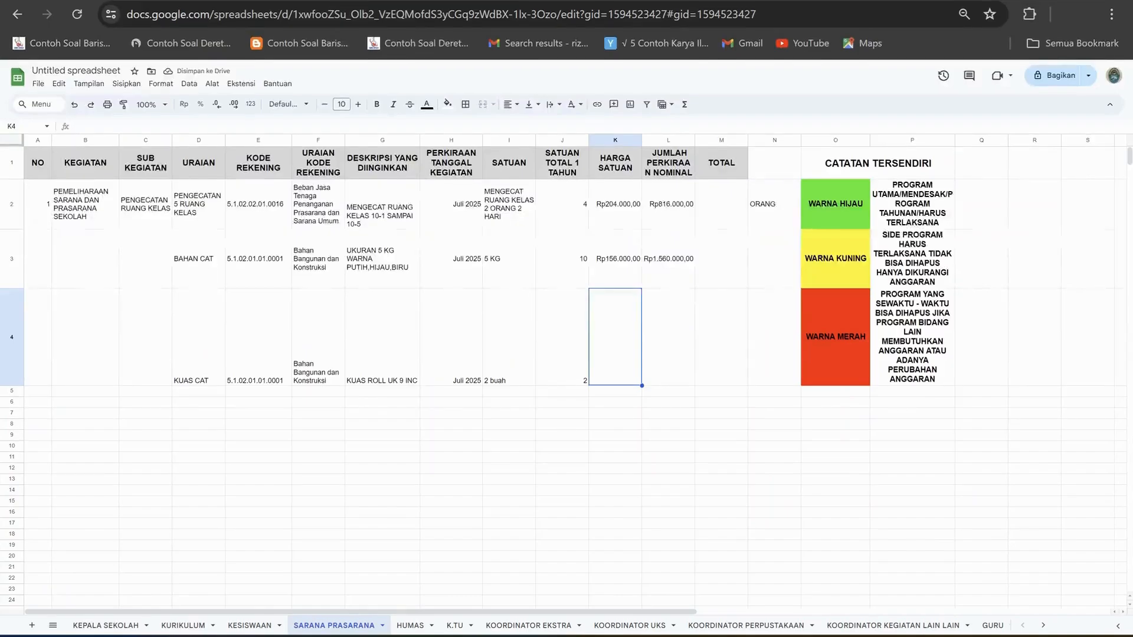
pyautogui.hotkey('alt', 'Tab')
pyautogui.hotkey('alt', 'Tab')
pyautogui.write('32400')
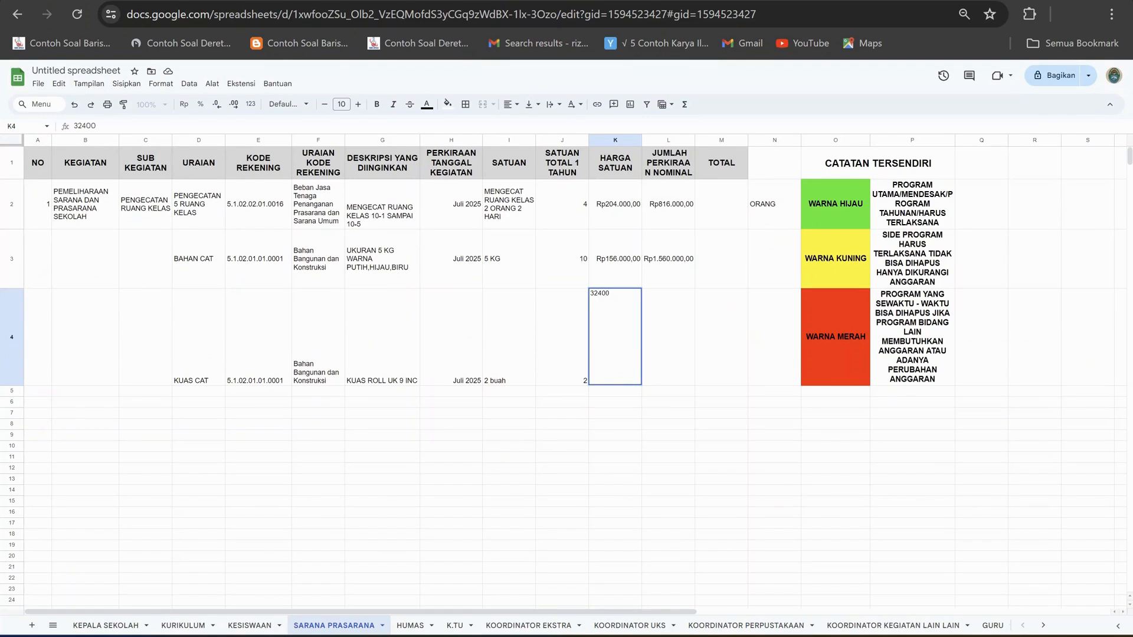
pyautogui.press('Tab')
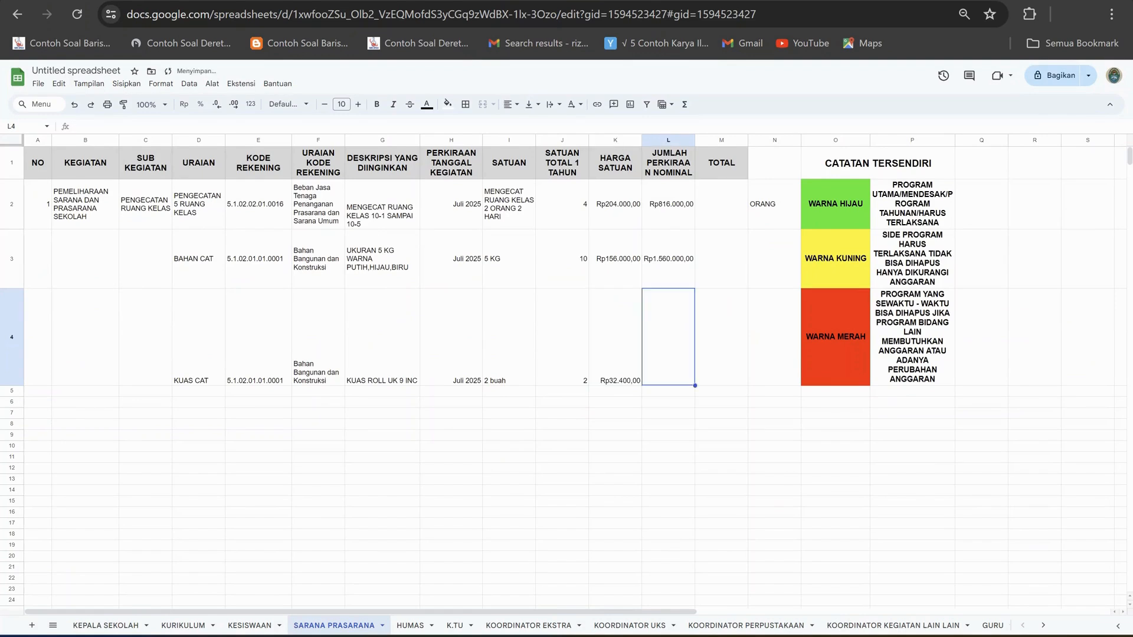
# Calculate row 4's JUMLAH PERKIRAAN NOMINAL in L4 with a formula multiplying the yearly quantity by the unit price.
pyautogui.write('=')
pyautogui.press('Tab')
pyautogui.press('Tab')
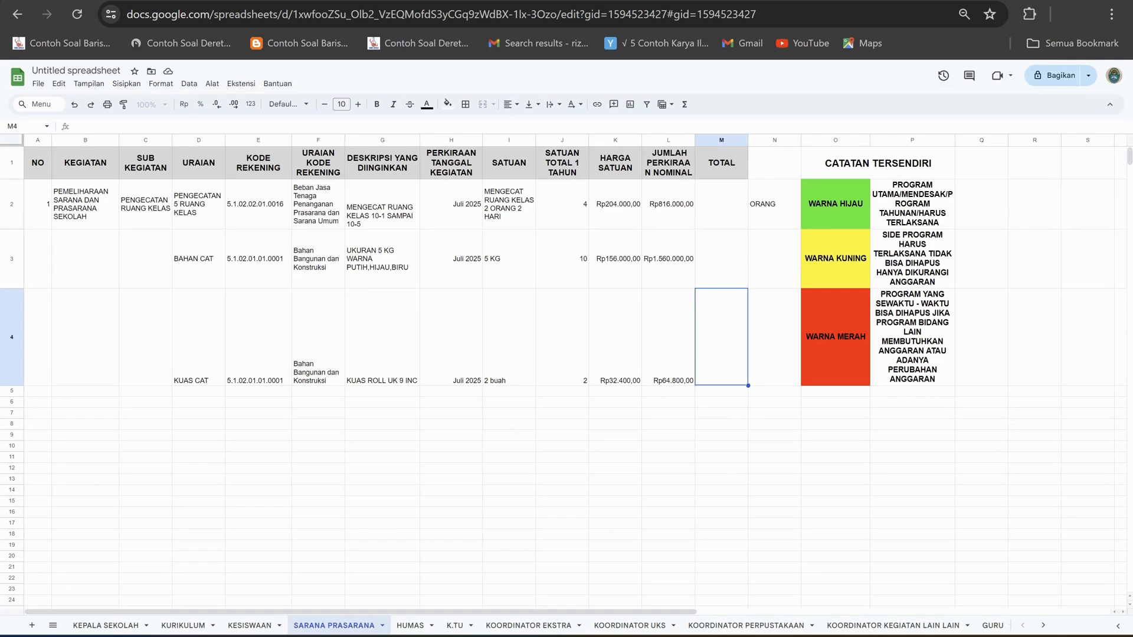
# Merge the NO, KEGIATAN and SUB KEGIATAN cells down rows 2 to 4 (A2:A4, B2:B4 and C2:C4), each column separately.
pyautogui.moveTo(37, 204); pyautogui.dragTo(37, 337)
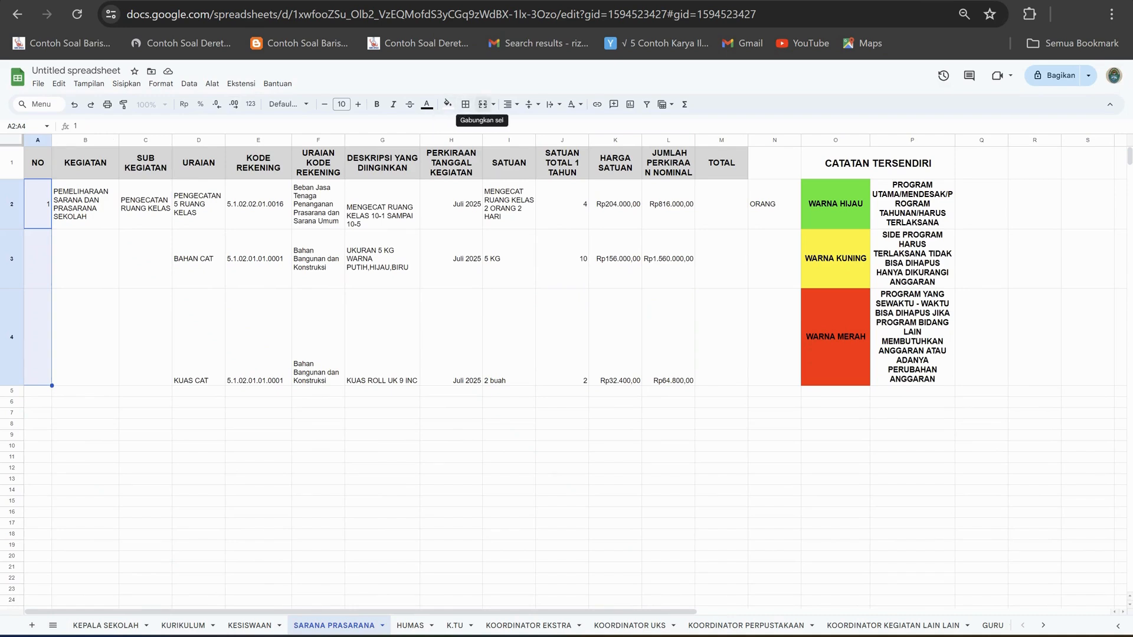
pyautogui.click(483, 104)
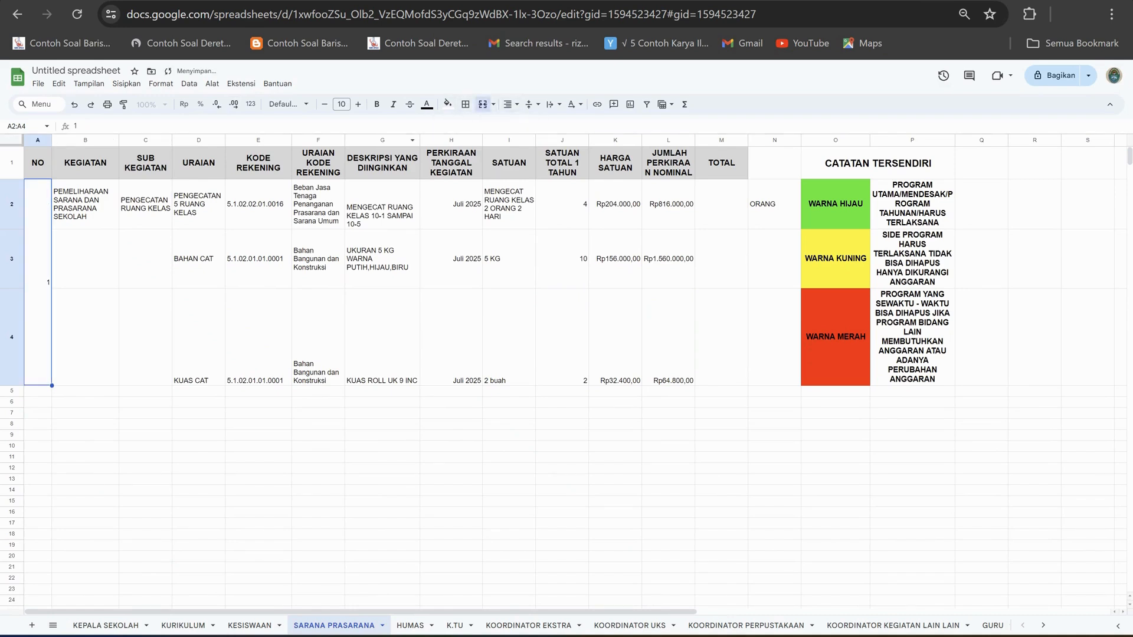
pyautogui.moveTo(85, 204); pyautogui.dragTo(85, 337)
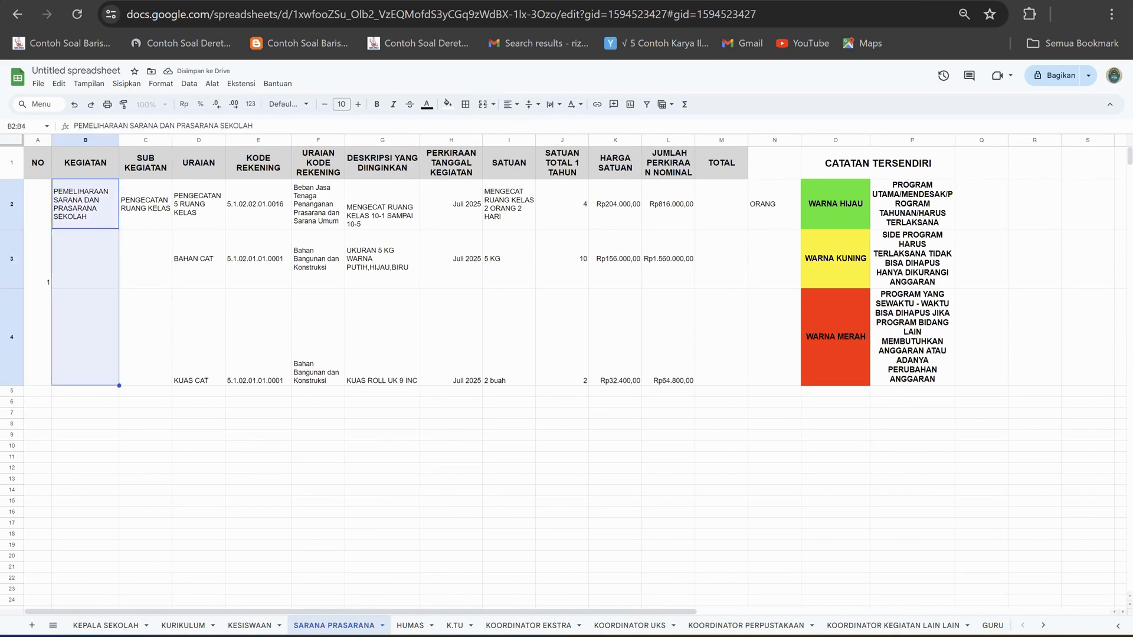
pyautogui.click(510, 104)
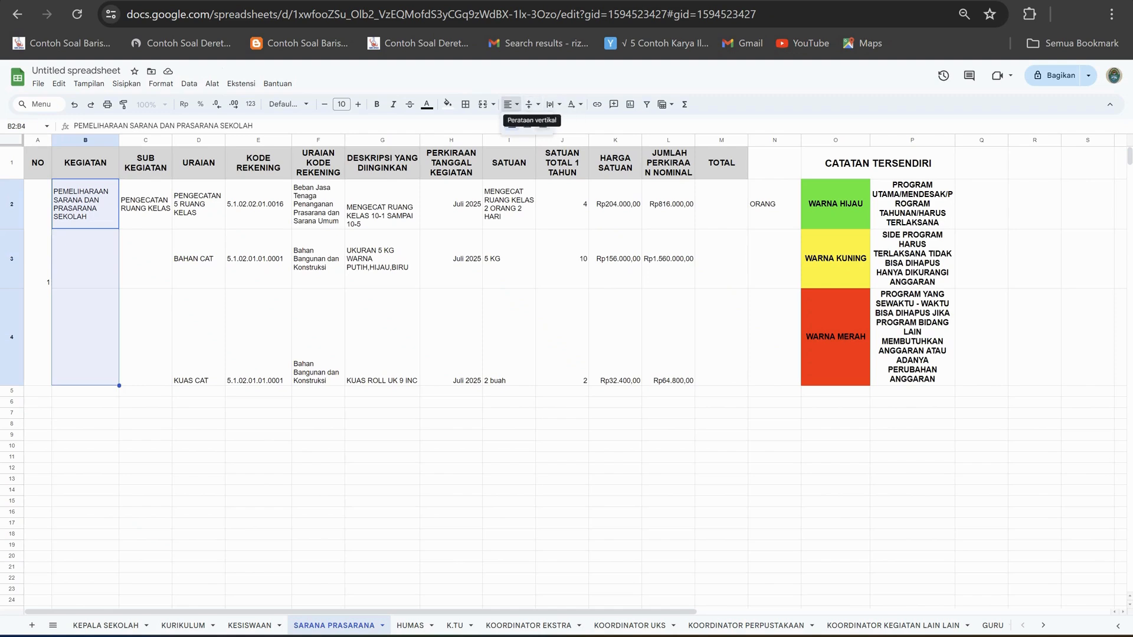
pyautogui.click(483, 105)
pyautogui.moveTo(145, 204); pyautogui.dragTo(145, 339)
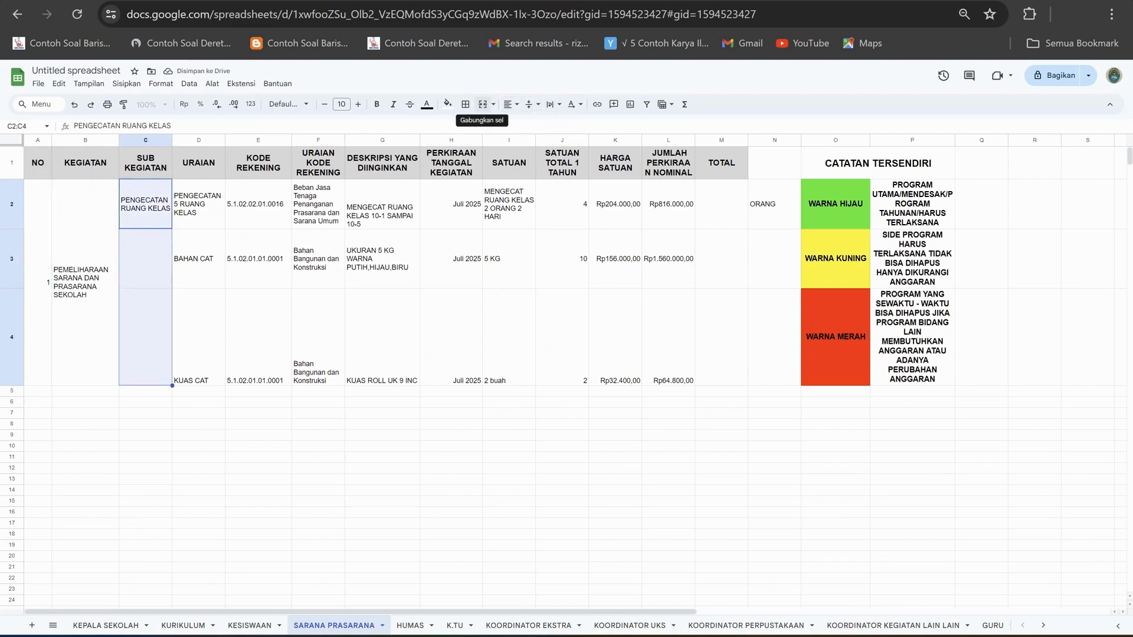
pyautogui.click(482, 104)
# Align the contents of A2:M4 vertically to the middle and turn on text wrapping for the range.
pyautogui.moveTo(198, 204); pyautogui.dragTo(198, 266)
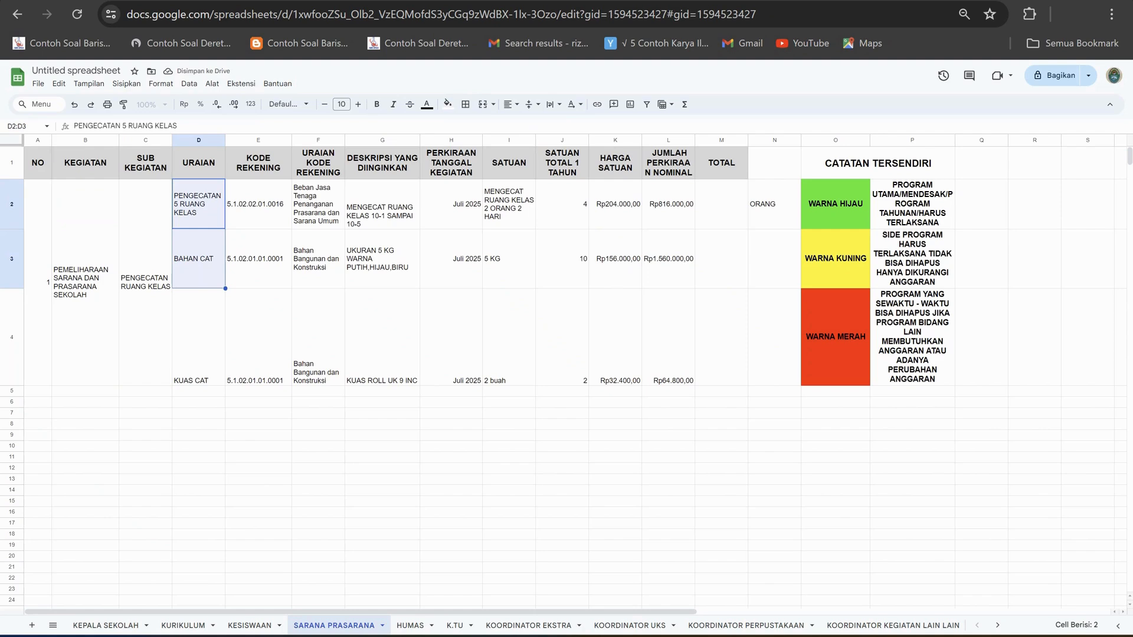
pyautogui.moveTo(38, 283); pyautogui.dragTo(721, 353)
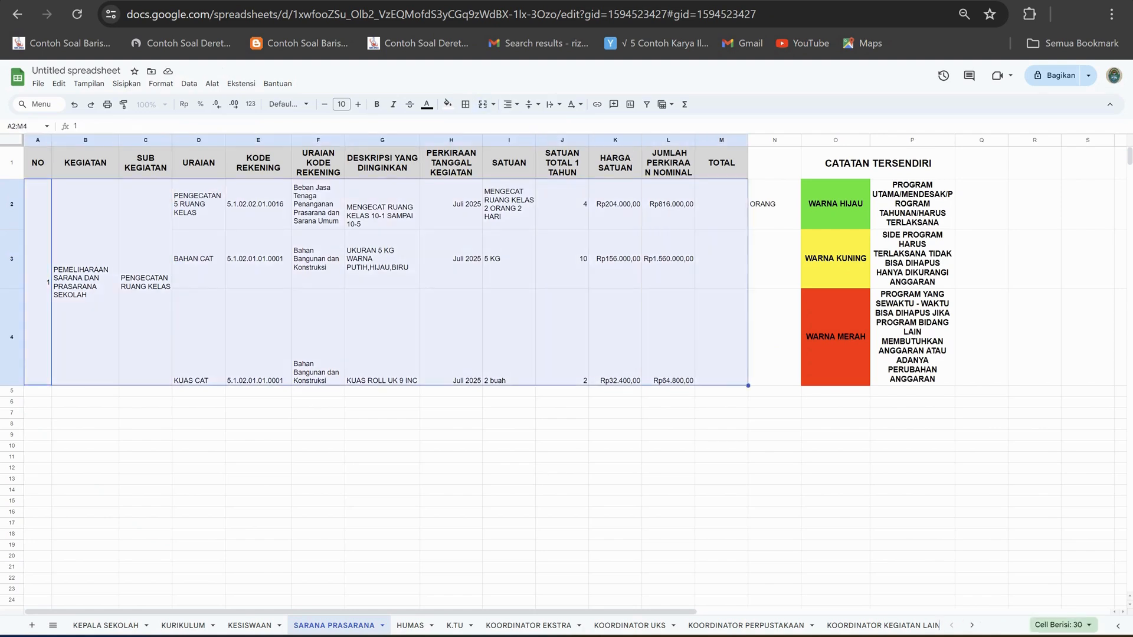
pyautogui.click(532, 104)
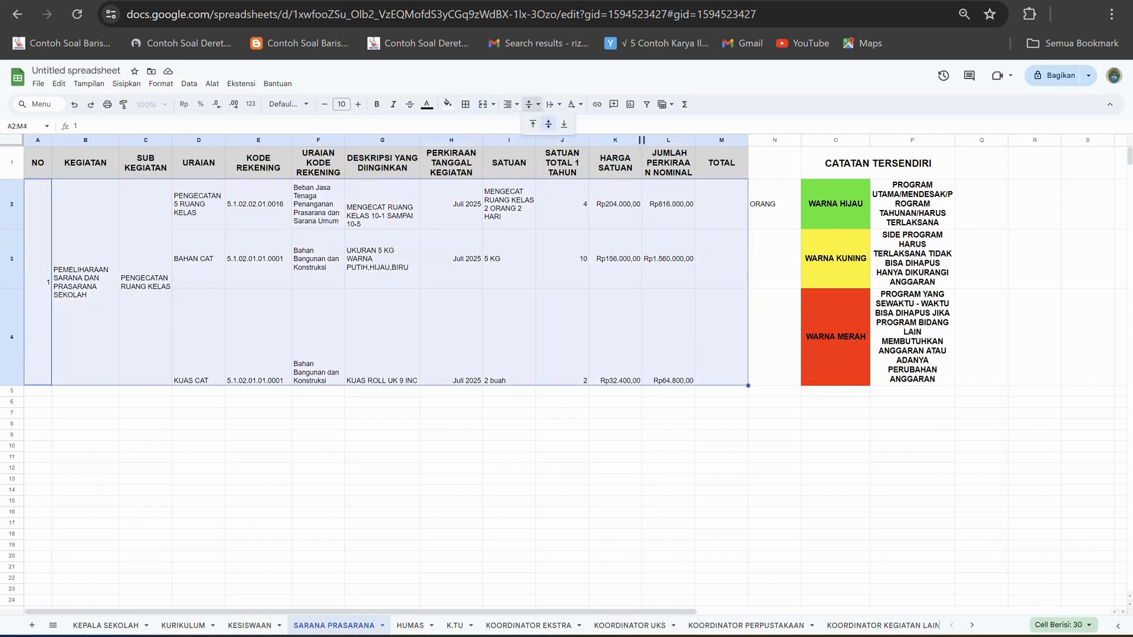
pyautogui.click(550, 125)
pyautogui.click(554, 104)
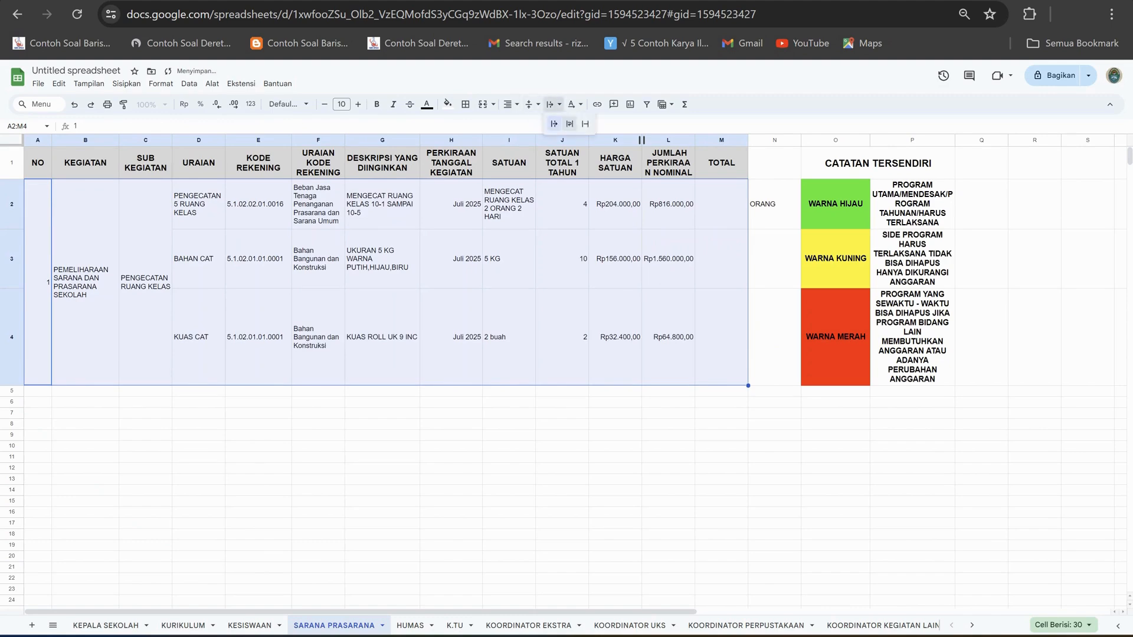
pyautogui.click(570, 125)
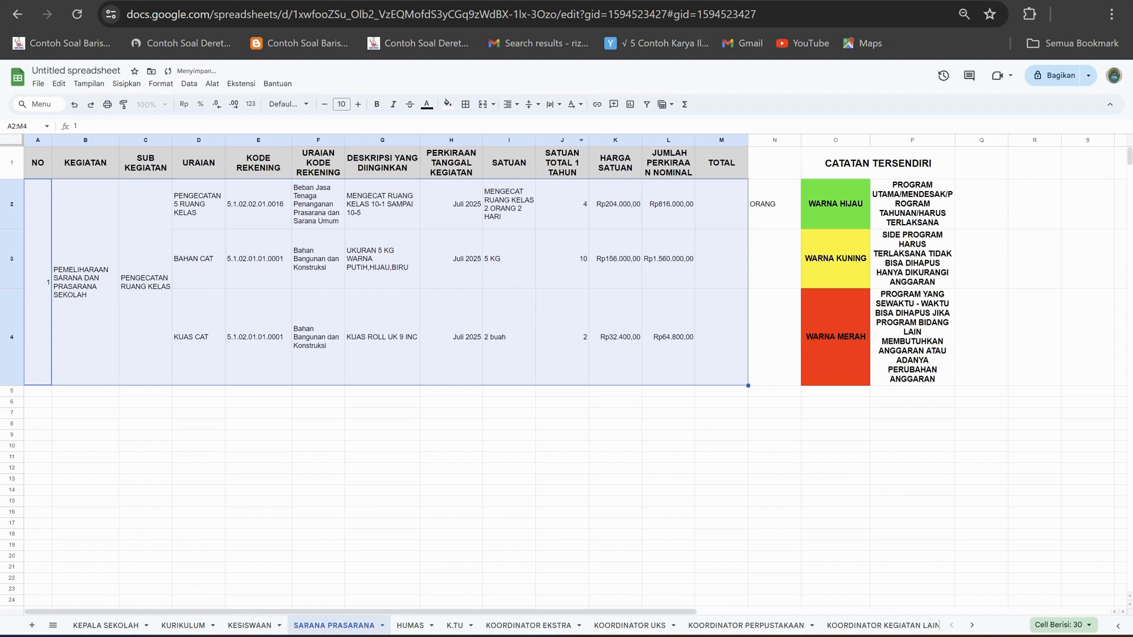
pyautogui.click(615, 413)
# Merge the TOTAL cells M2:M4 of the painting activity into one cell.
pyautogui.click(721, 204)
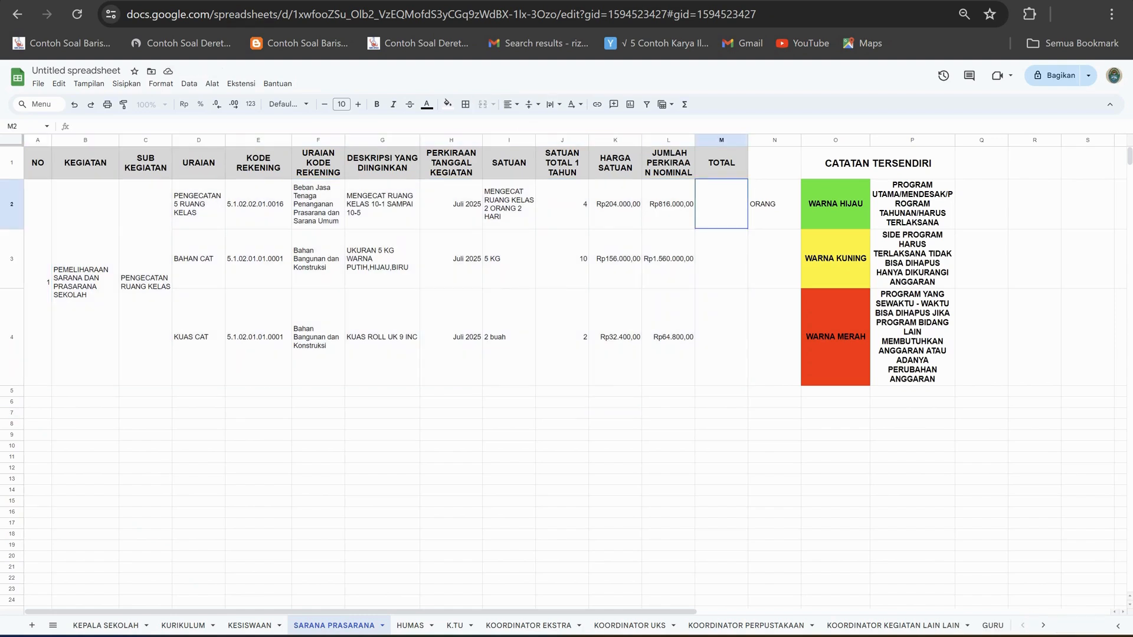
pyautogui.hotkey('shift', 'Down')
pyautogui.hotkey('shift', 'Down')
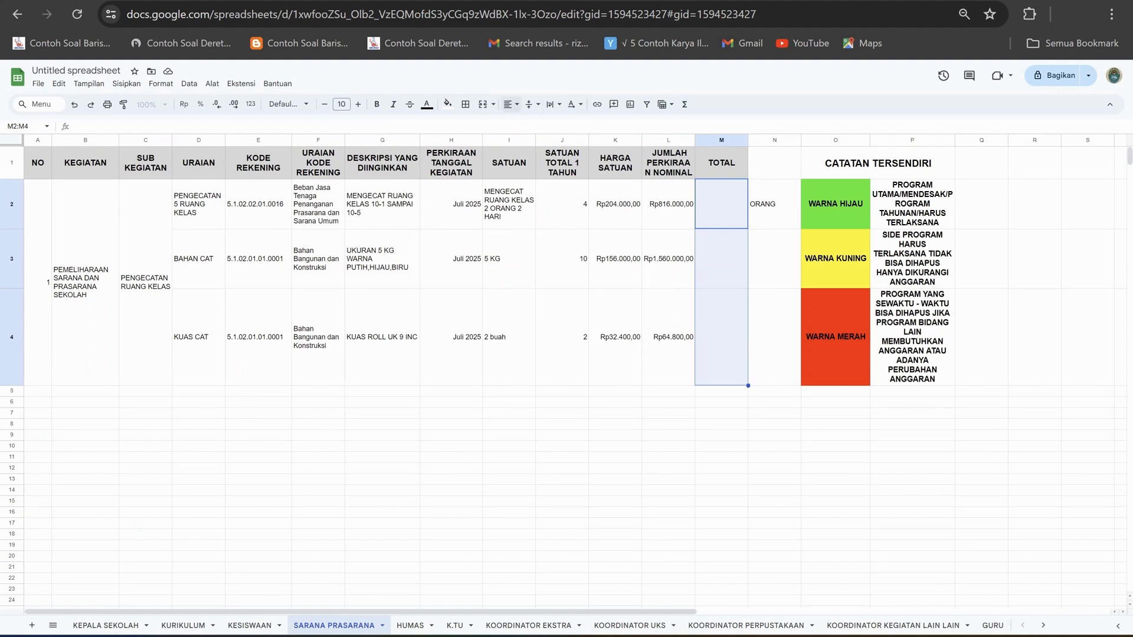
pyautogui.click(483, 105)
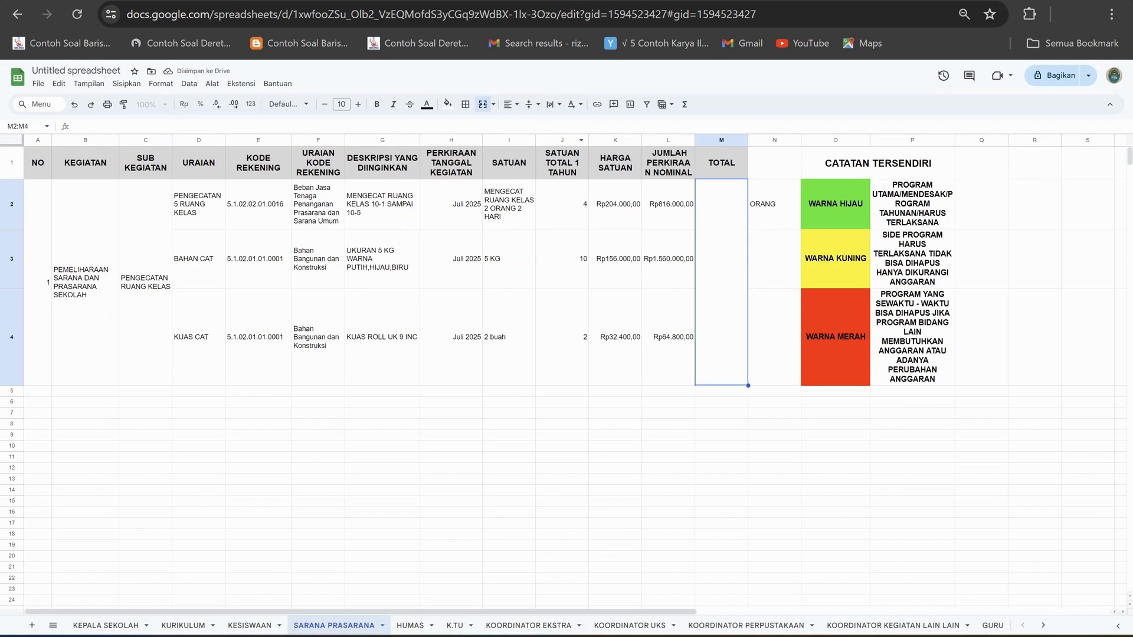
# Total the activity in the merged TOTAL cell with a SUM formula over the JUMLAH PERKIRAAN NOMINAL cells L2:L4.
pyautogui.write('sum')
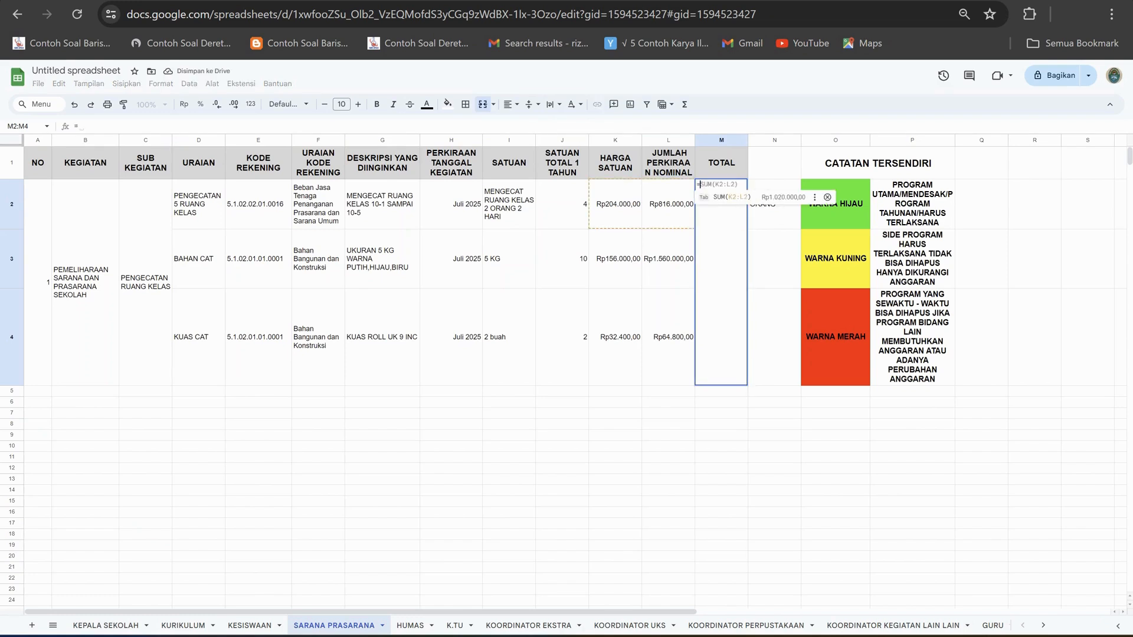
pyautogui.write('(')
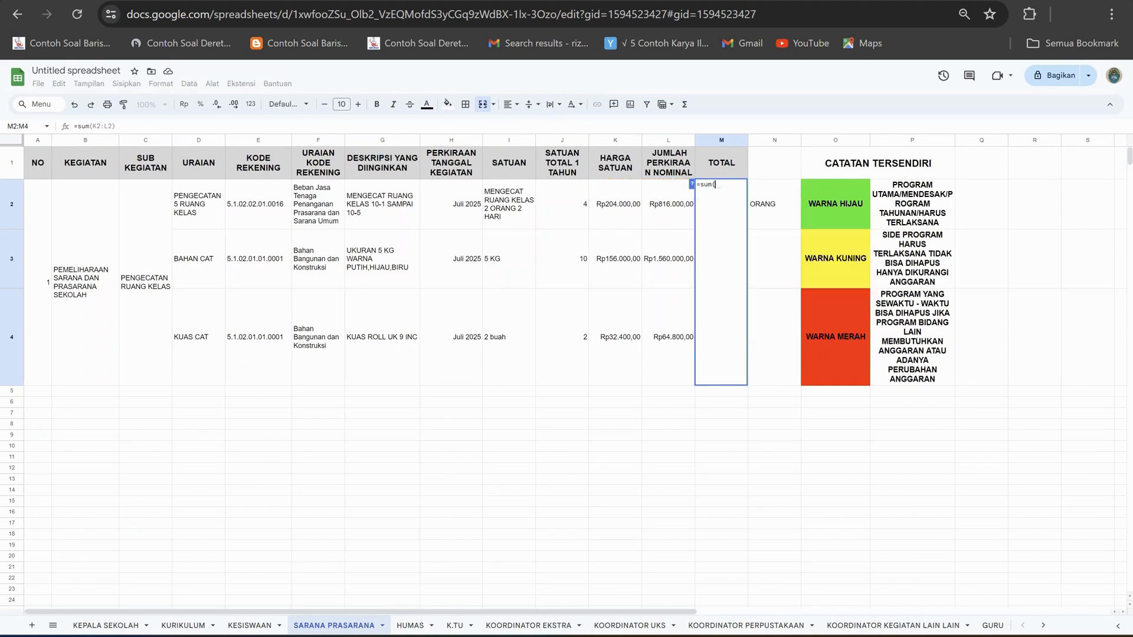
pyautogui.moveTo(668, 205); pyautogui.dragTo(668, 337)
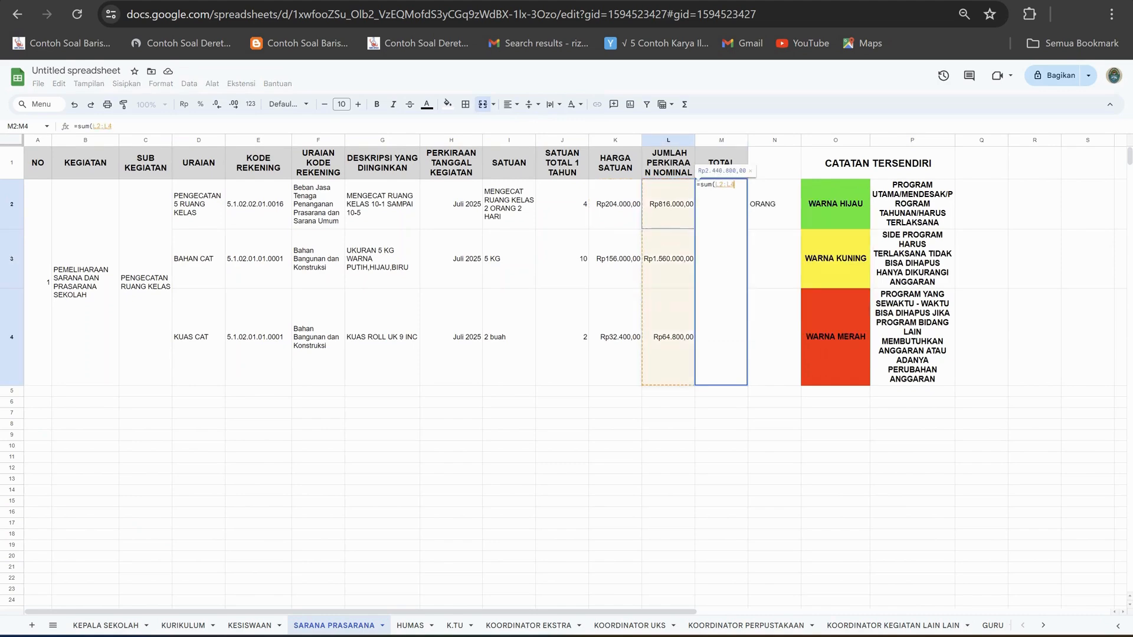
pyautogui.press('Return')
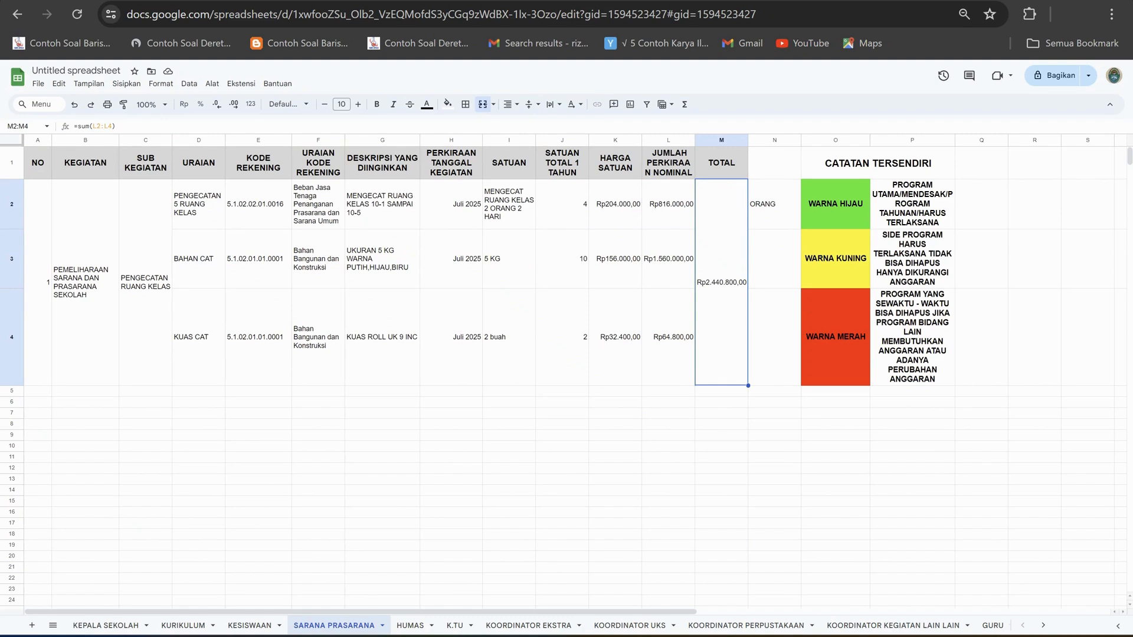
# Check how the activity rows are coloured on the KURIKULUM sheet and return to SARANA PRASARANA.
pyautogui.click(775, 259)
pyautogui.click(774, 204)
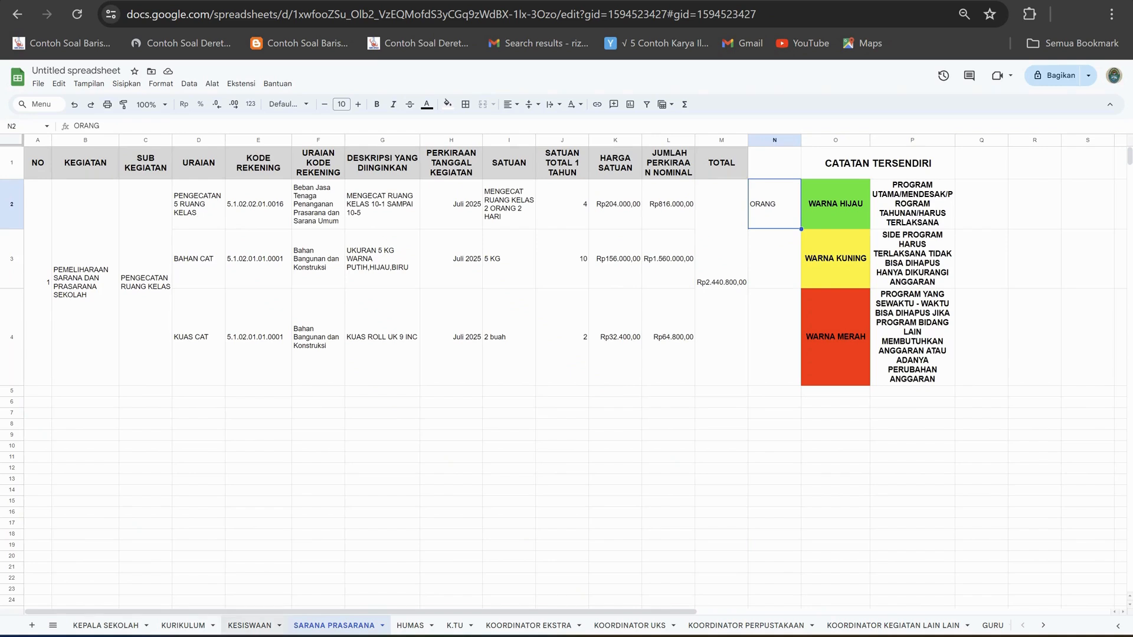
pyautogui.click(106, 626)
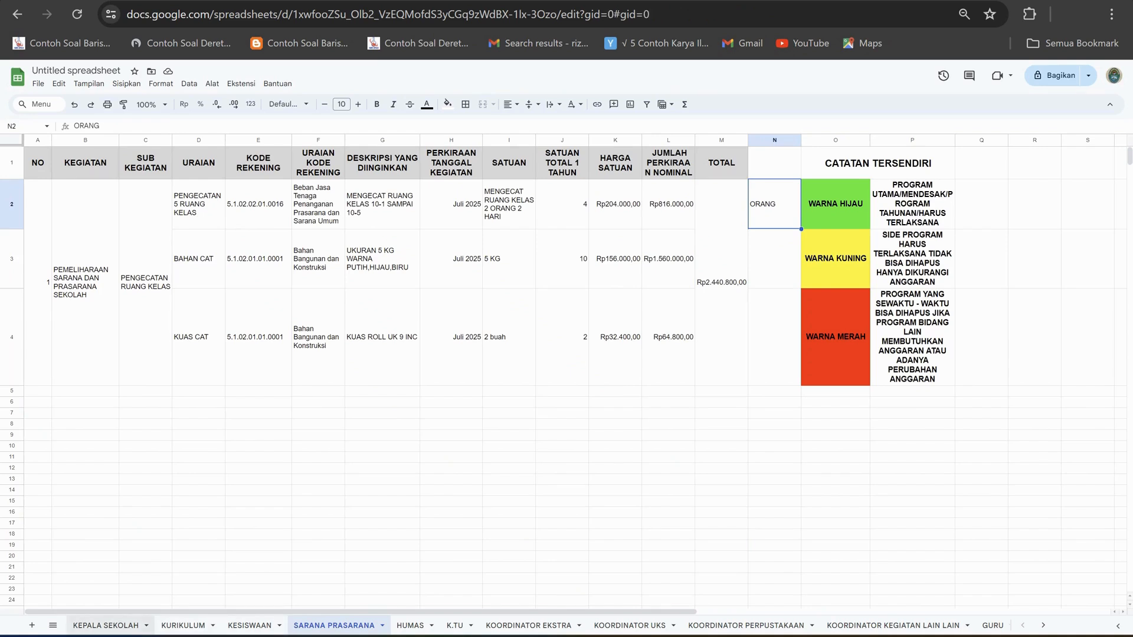
pyautogui.click(184, 626)
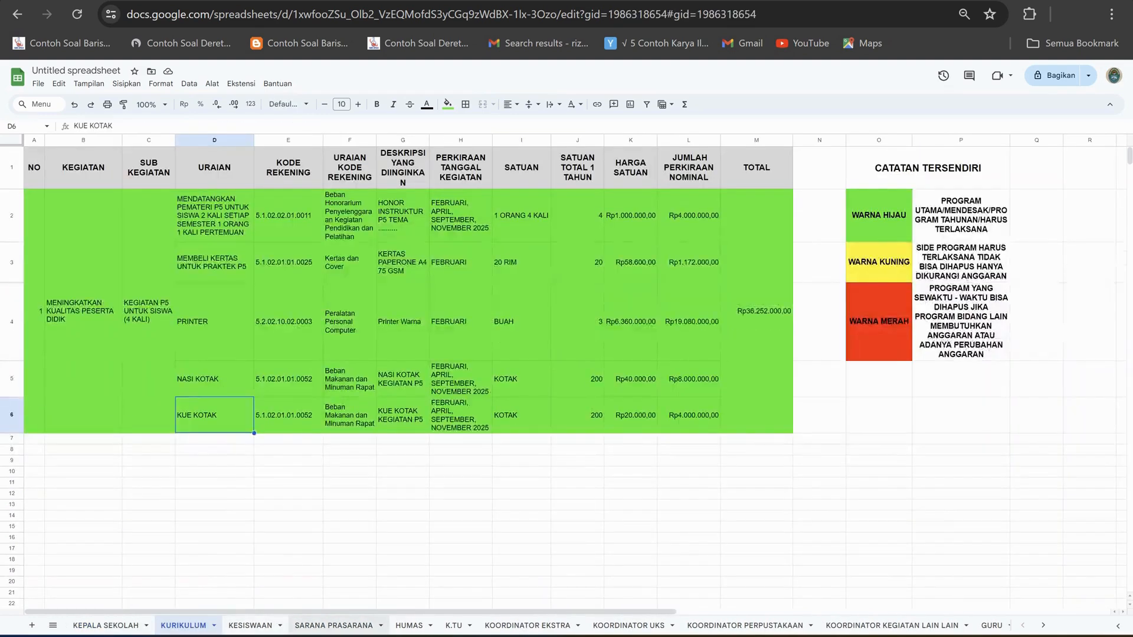
pyautogui.click(335, 625)
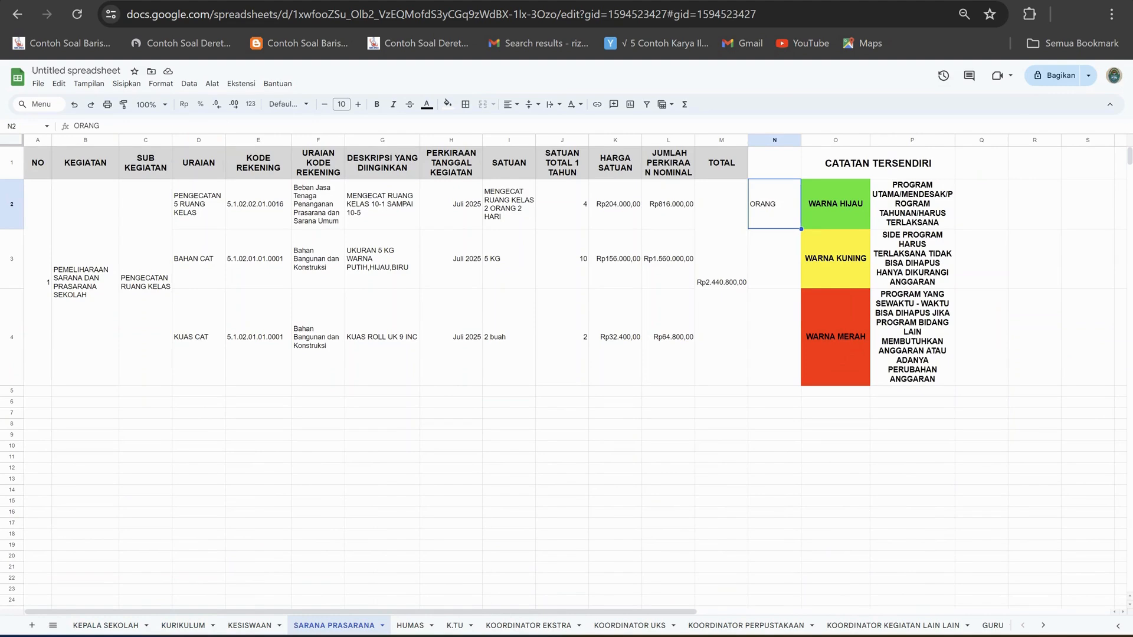
# Fill the painting activity rows A2:M4 with the red of the WARNA MERAH category.
pyautogui.moveTo(38, 259); pyautogui.dragTo(721, 301)
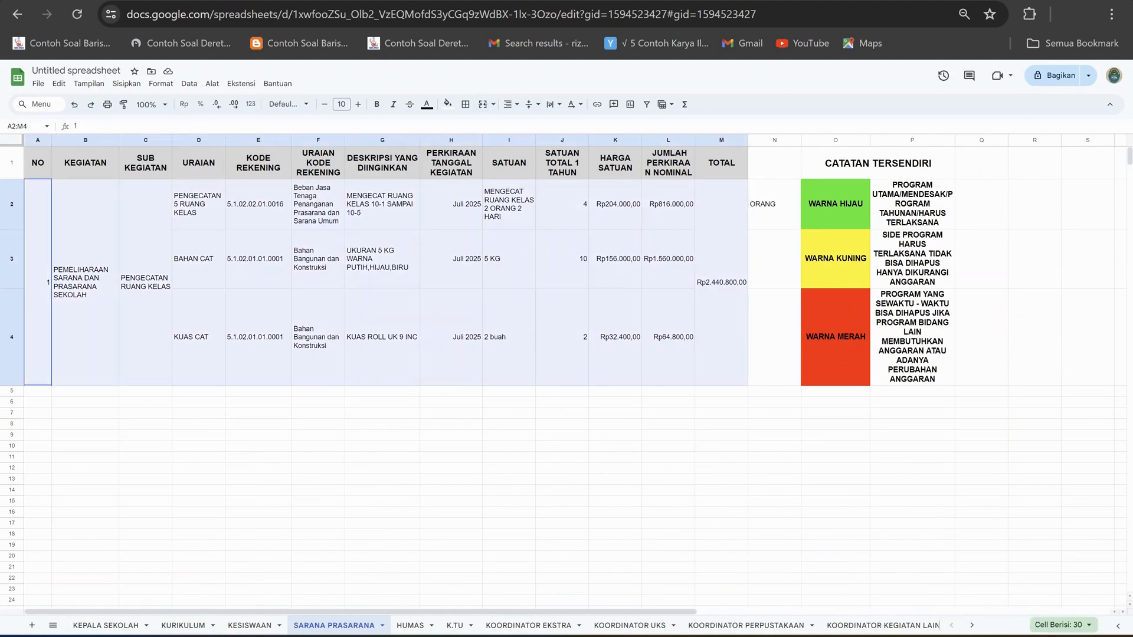
pyautogui.click(448, 104)
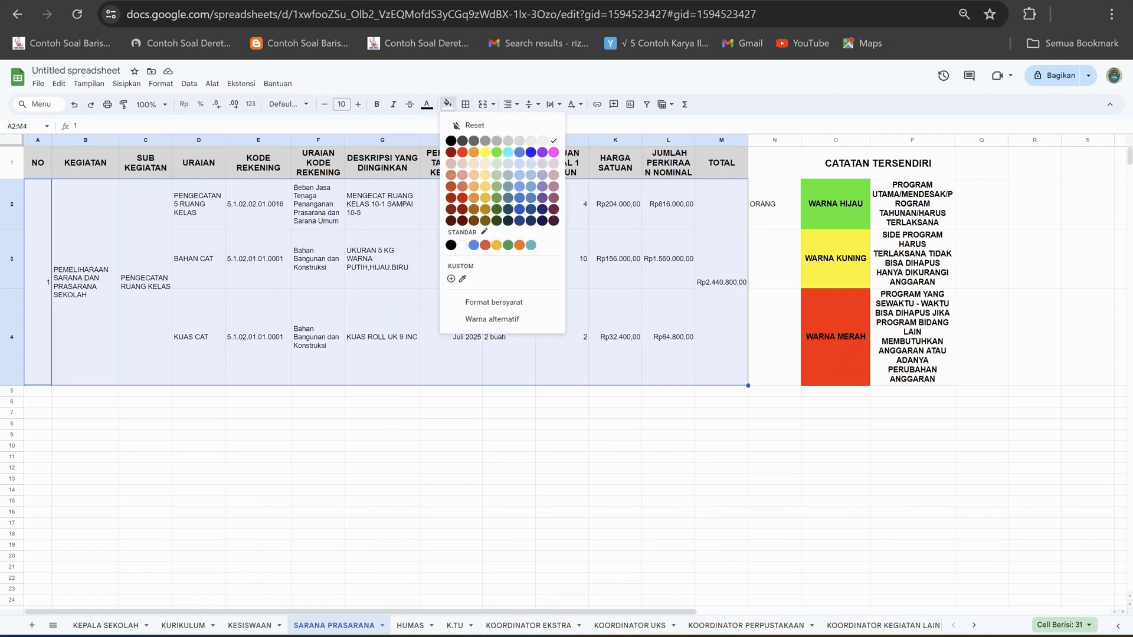
pyautogui.click(462, 153)
pyautogui.click(382, 424)
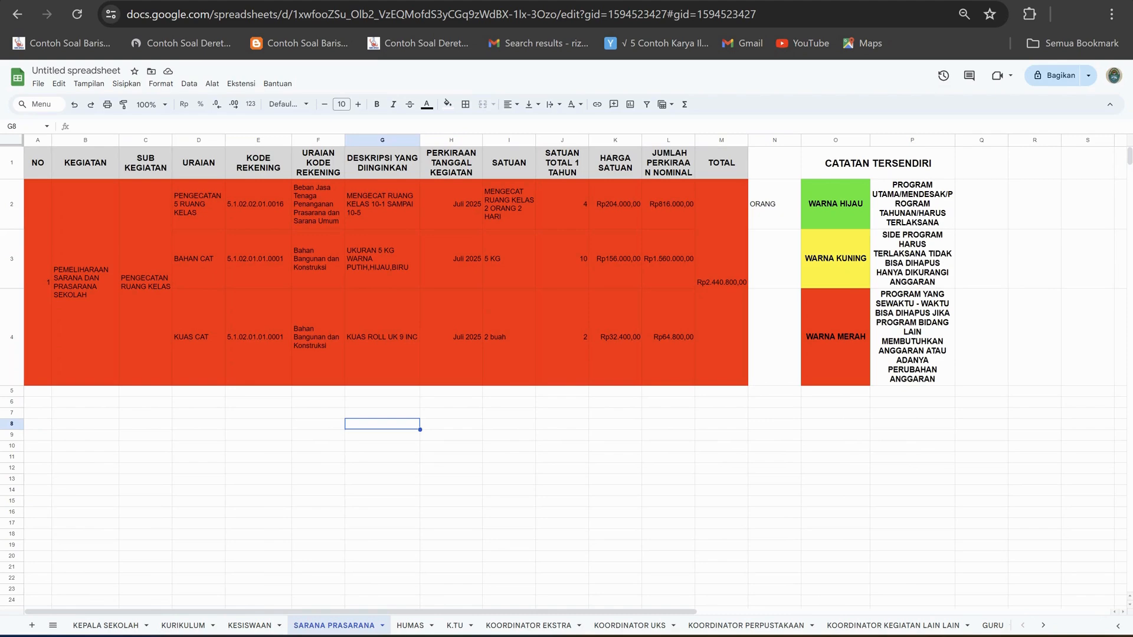
# Fill the painting activity rows A2:M4 with the yellow of the WARNA KUNING category.
pyautogui.moveTo(38, 266); pyautogui.dragTo(717, 274)
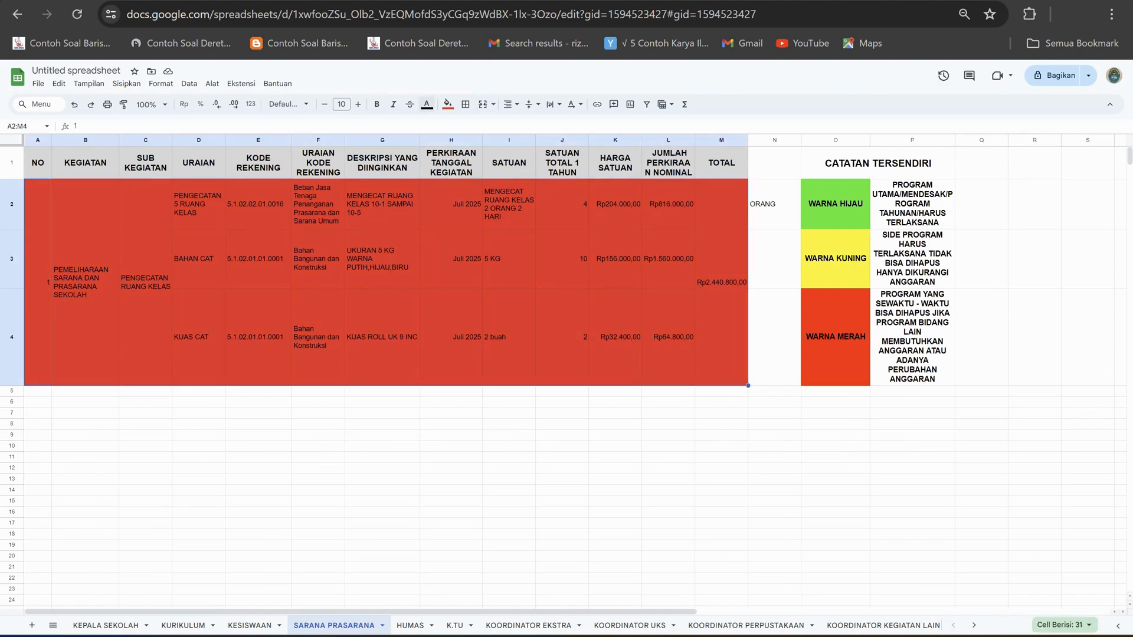
pyautogui.click(447, 105)
pyautogui.click(486, 152)
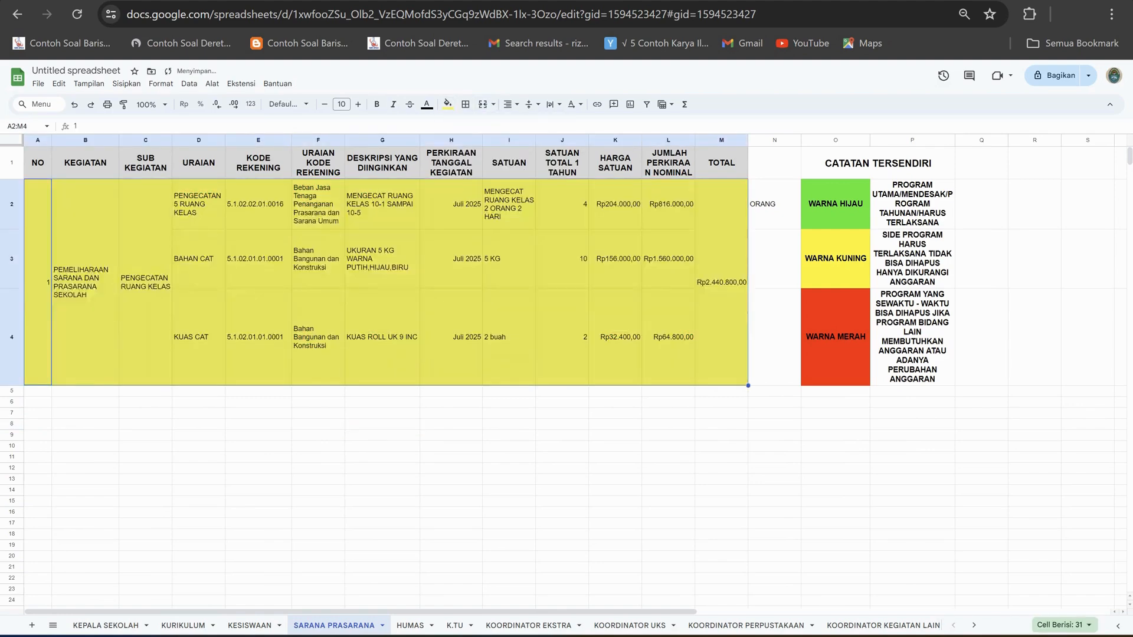
pyautogui.click(562, 446)
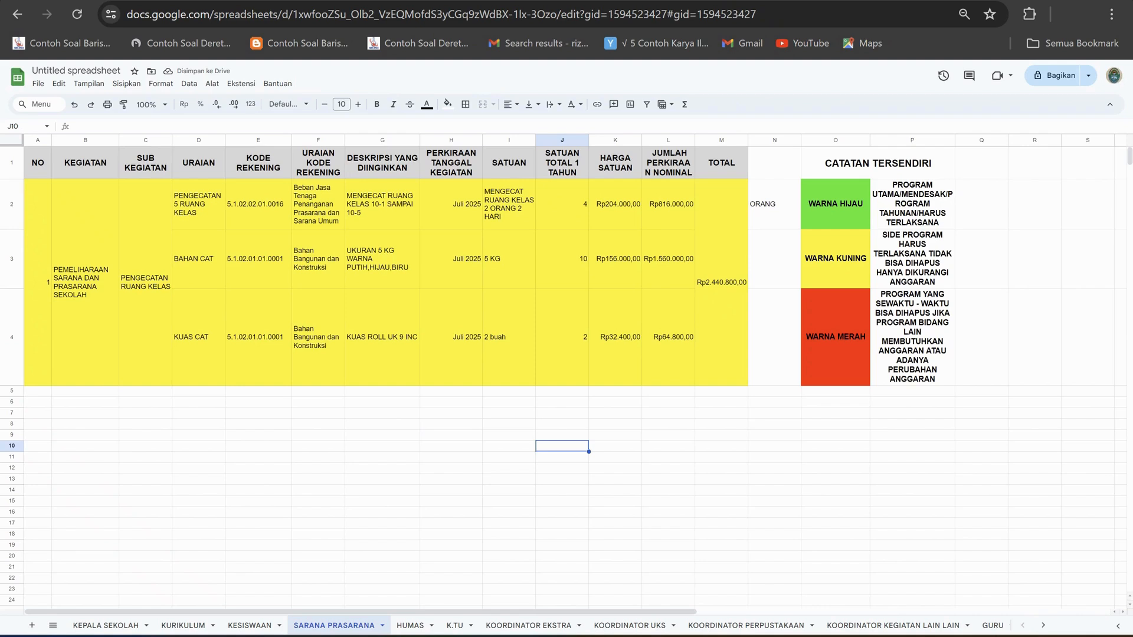
# Set the BAHAN CAT row's SATUAN TOTAL 1 TAHUN in J3 to 5.
pyautogui.click(562, 259)
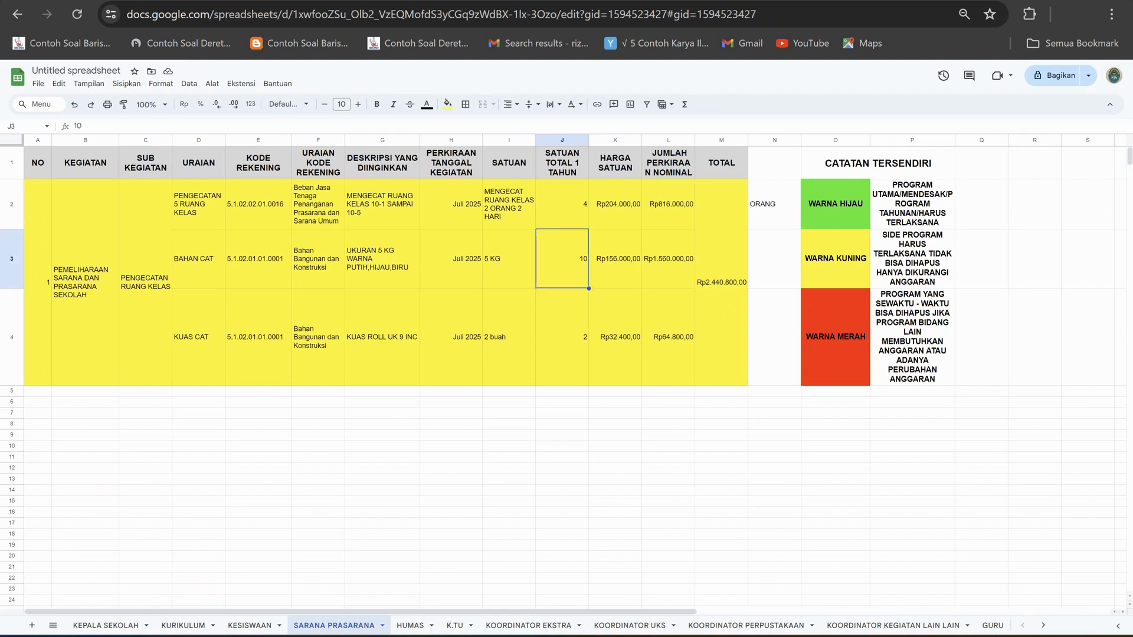
pyautogui.write('5')
pyautogui.click(562, 414)
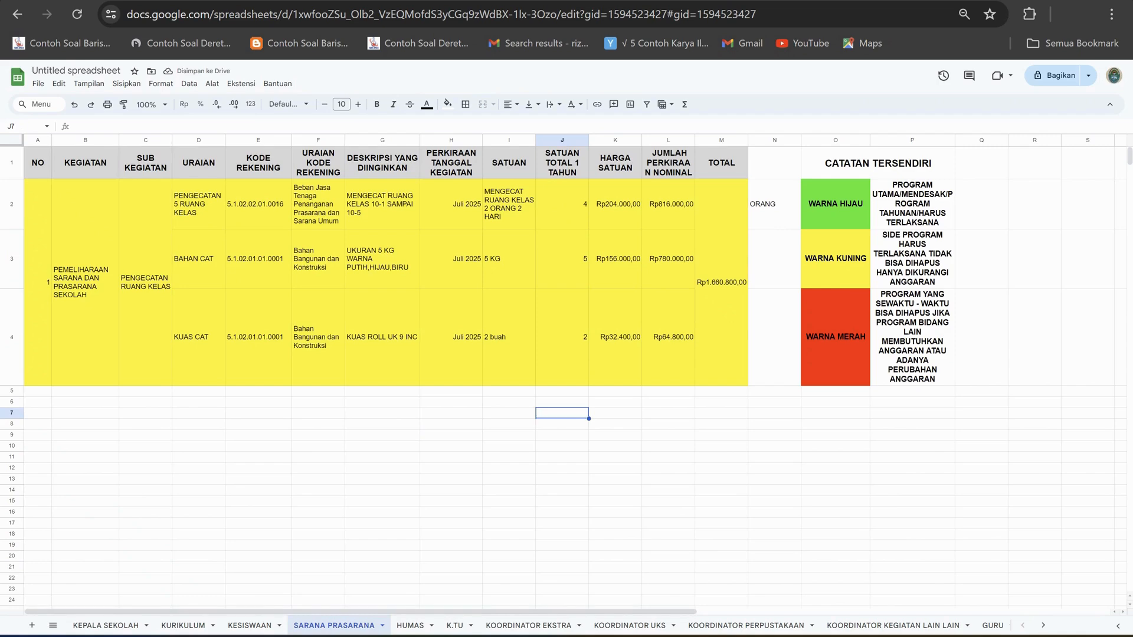
# Review the fund summary and program rows on the KEPALA SEKOLAH sheet, returning to SARANA PRASARANA.
pyautogui.click(107, 625)
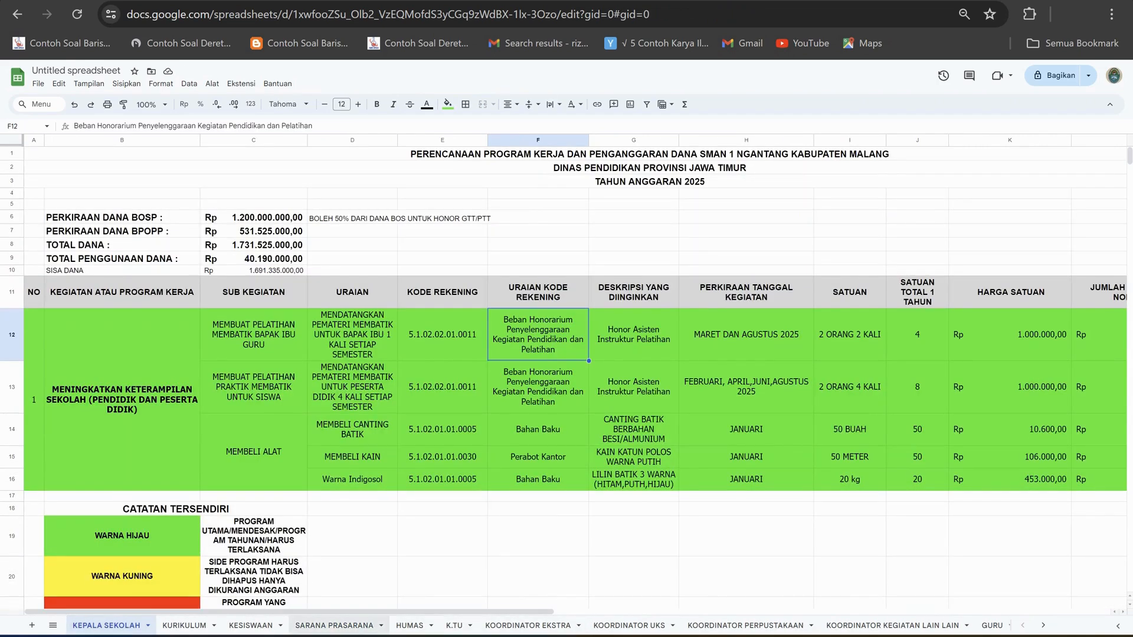
pyautogui.click(334, 626)
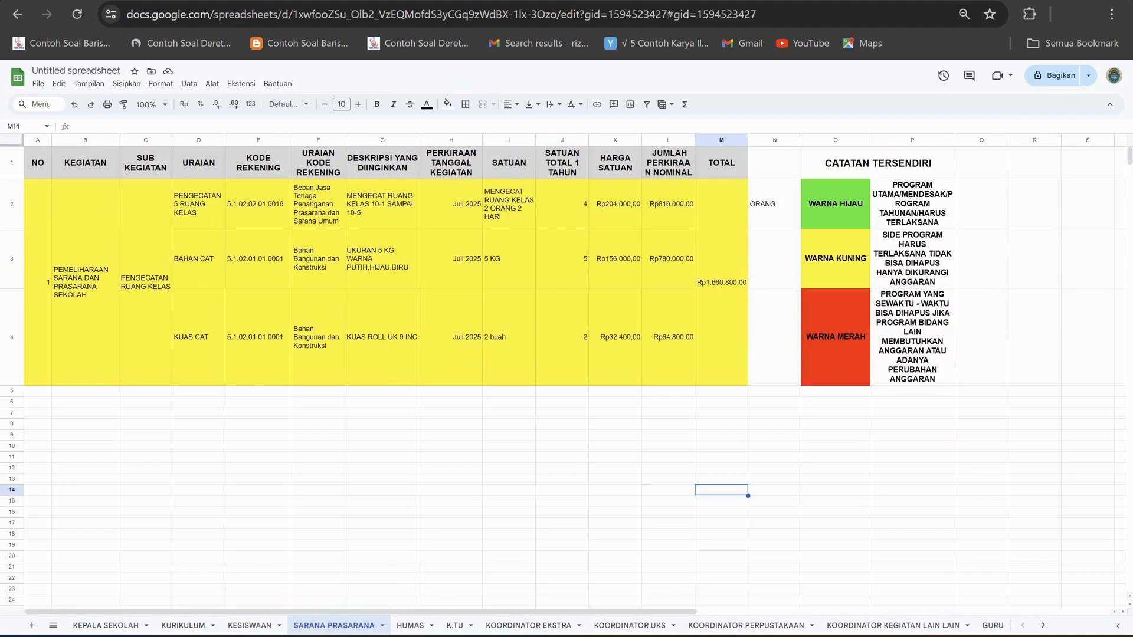
pyautogui.click(383, 490)
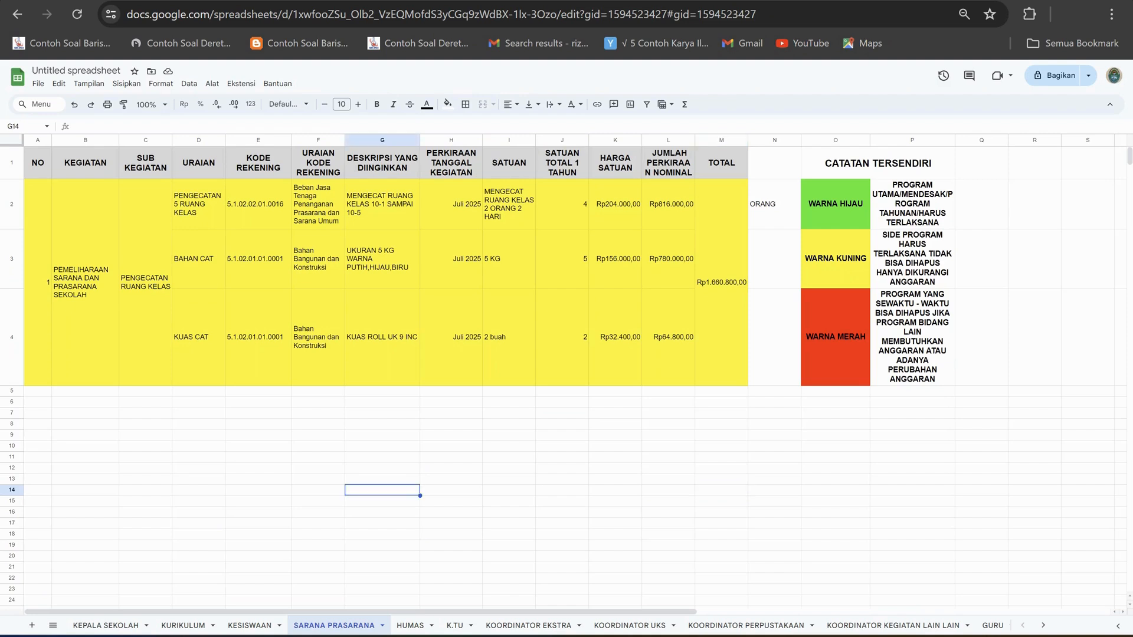
pyautogui.click(145, 413)
pyautogui.click(38, 390)
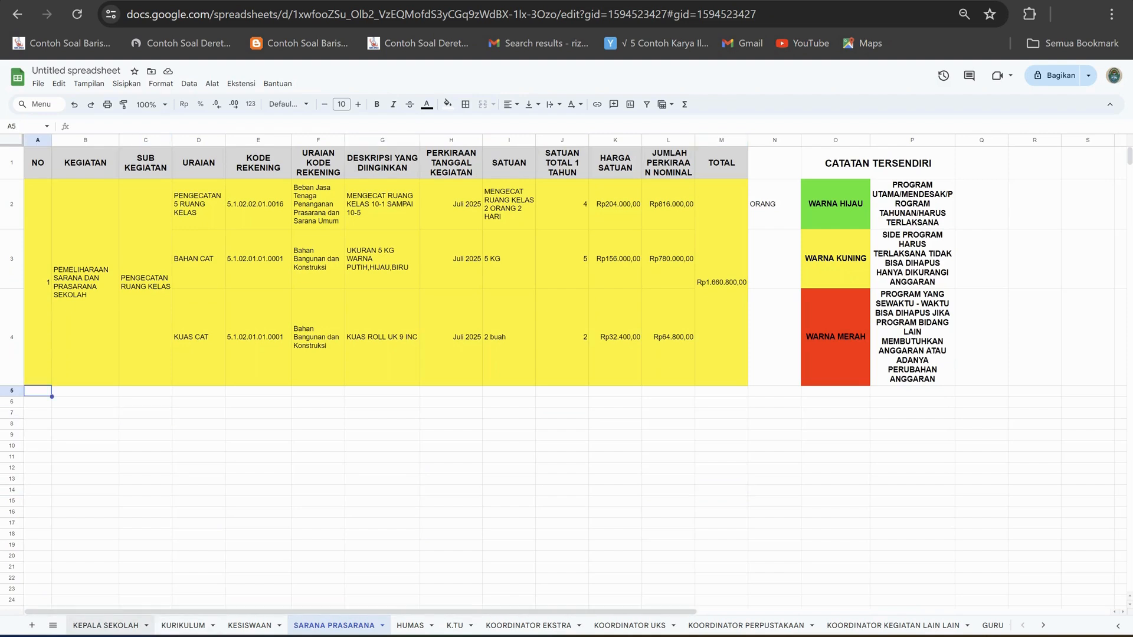
# Look through the department sheets from KEPALA SEKOLAH to KORDINATOR LAB, examining their budget tables and colour notes.
pyautogui.click(105, 626)
pyautogui.click(183, 626)
pyautogui.click(250, 626)
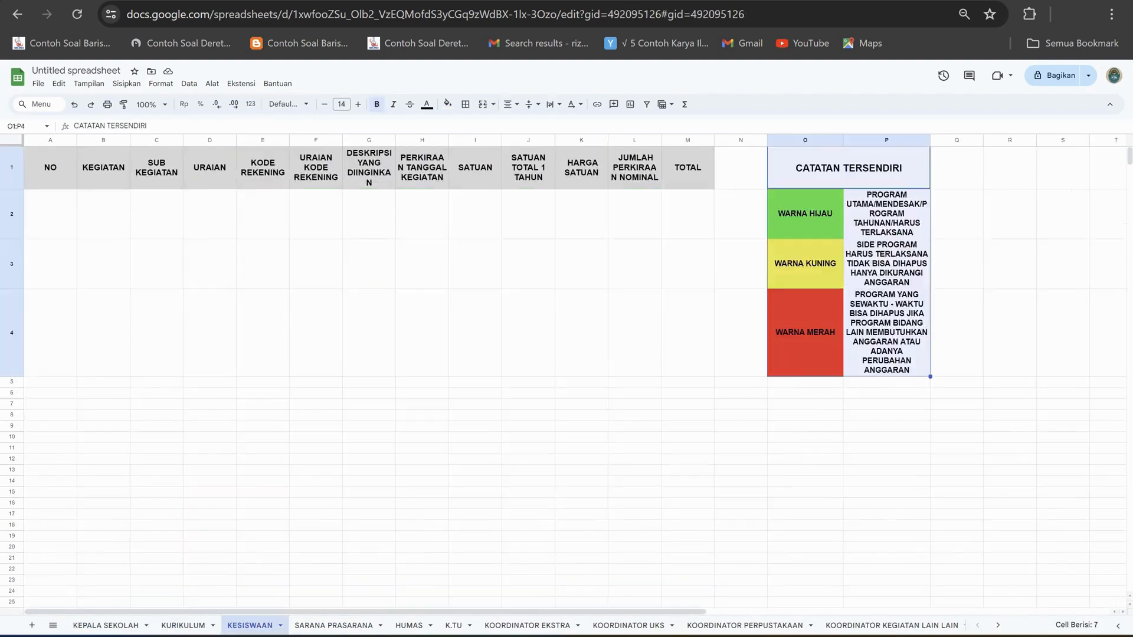
pyautogui.click(333, 625)
pyautogui.click(410, 626)
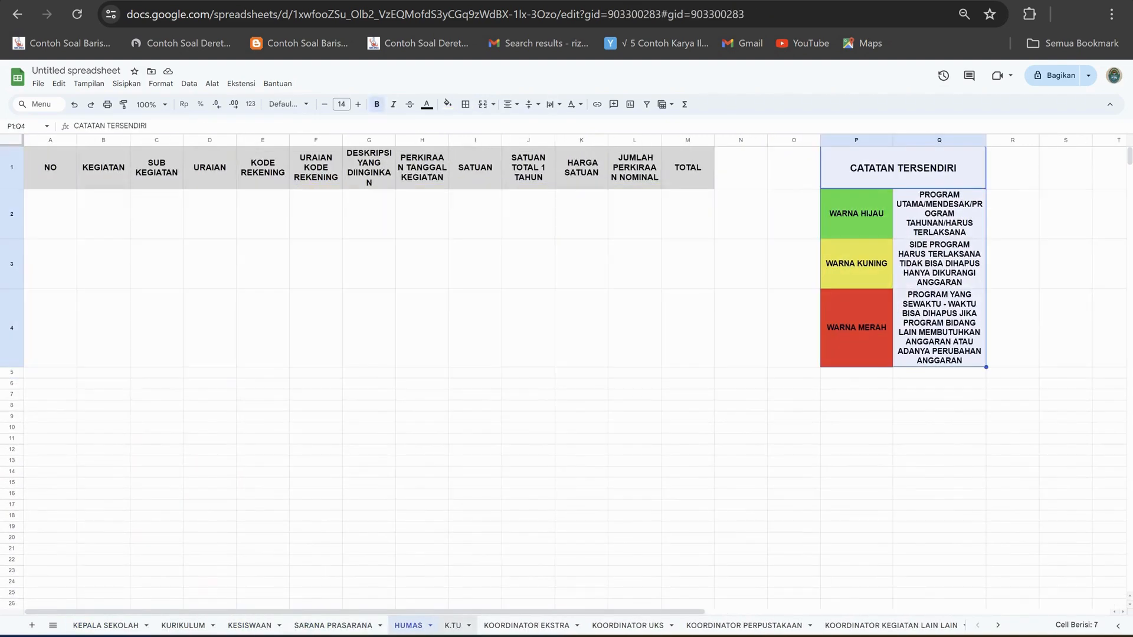
pyautogui.click(455, 626)
pyautogui.click(528, 625)
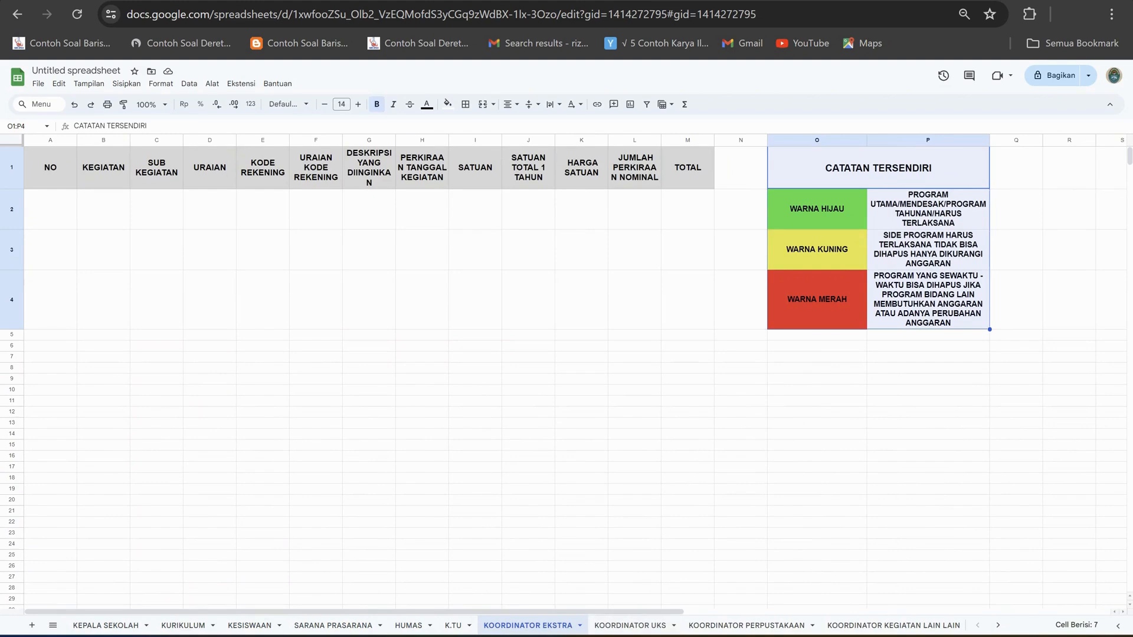
pyautogui.click(688, 523)
pyautogui.click(630, 625)
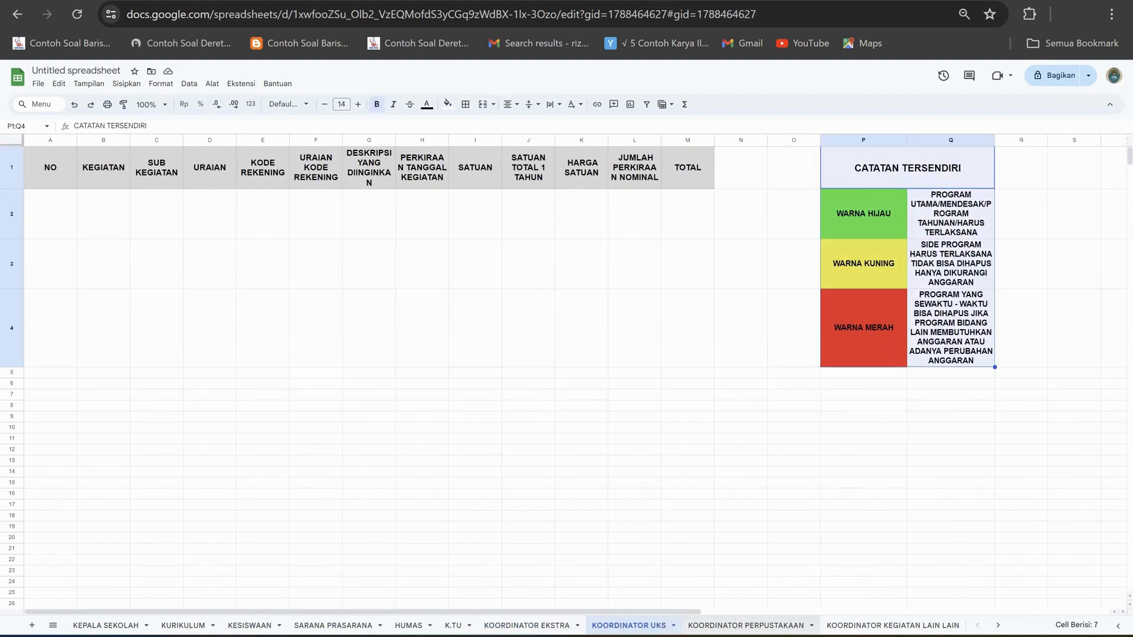
pyautogui.click(746, 625)
pyautogui.click(629, 625)
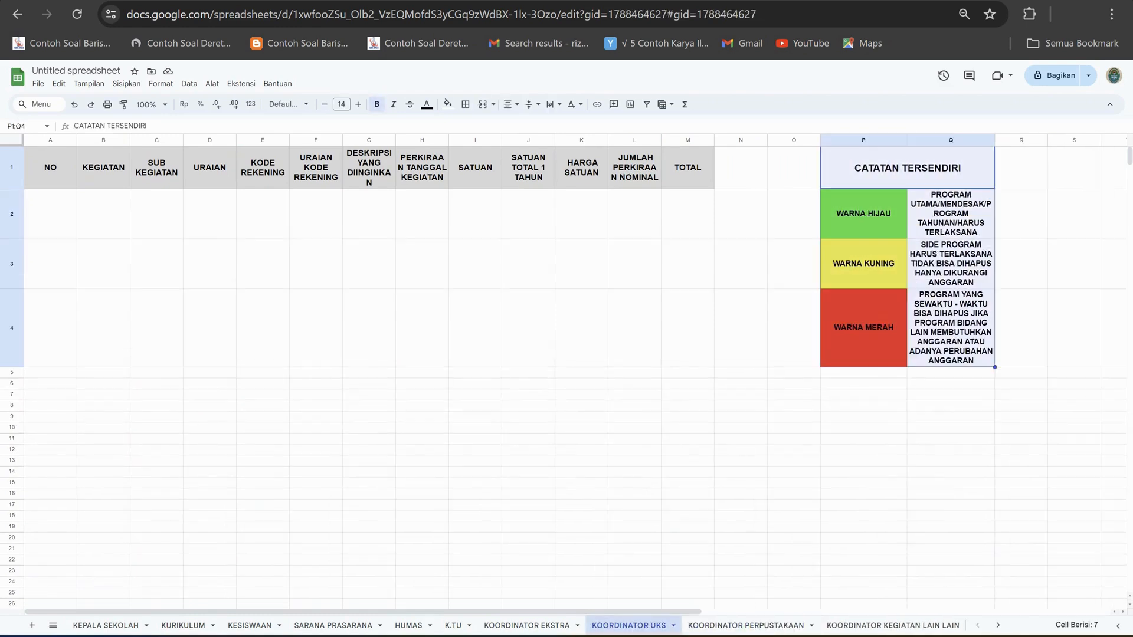
pyautogui.click(893, 626)
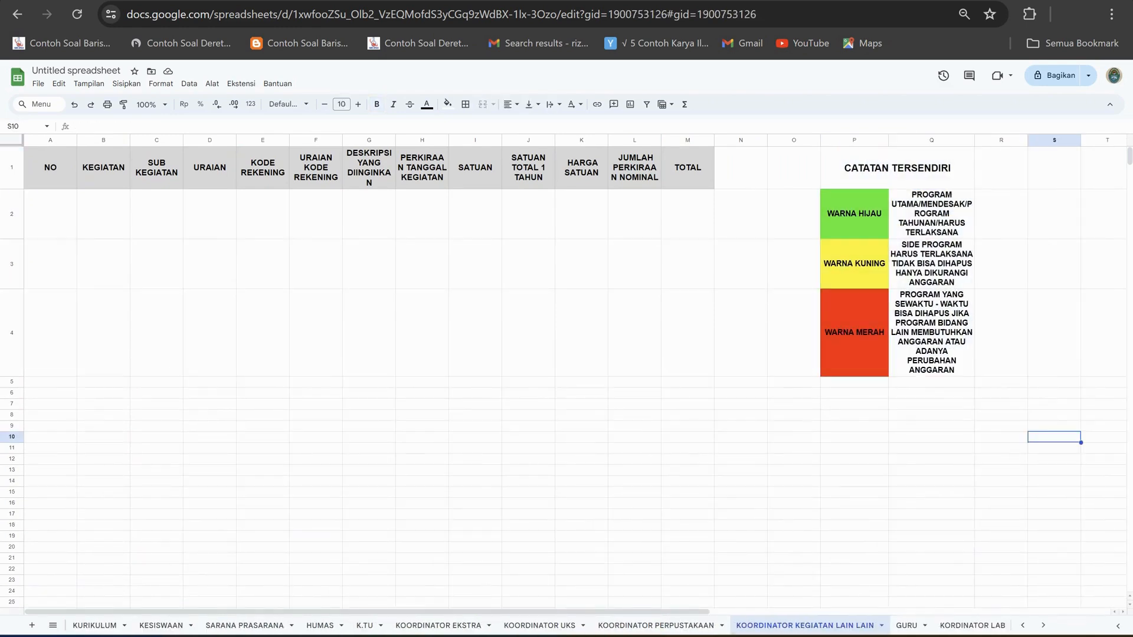
pyautogui.click(906, 626)
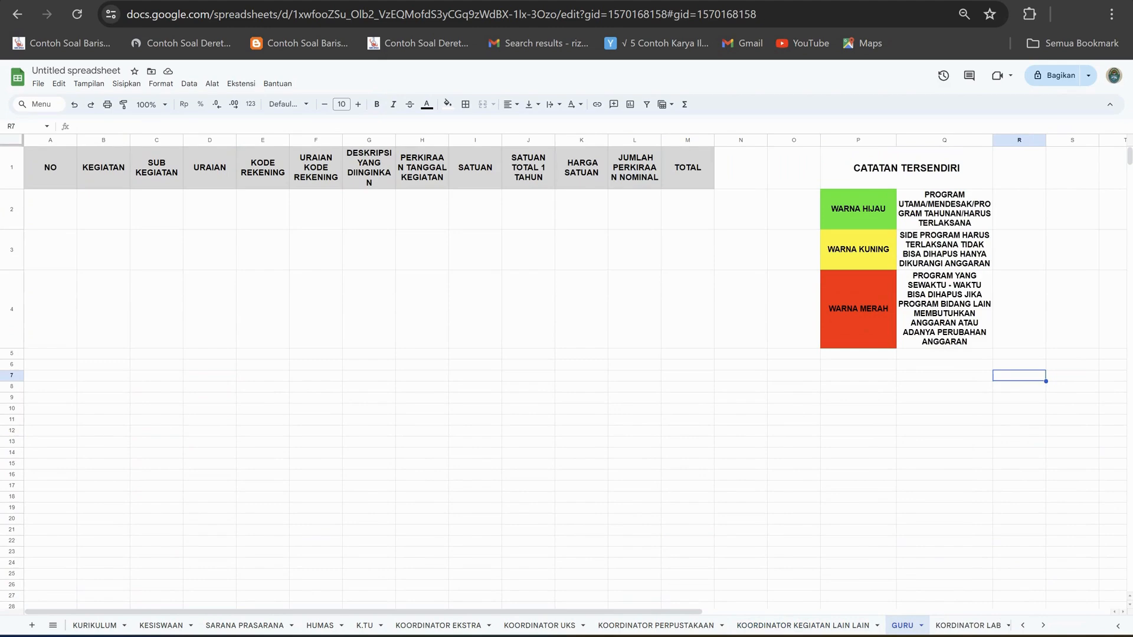
pyautogui.click(968, 625)
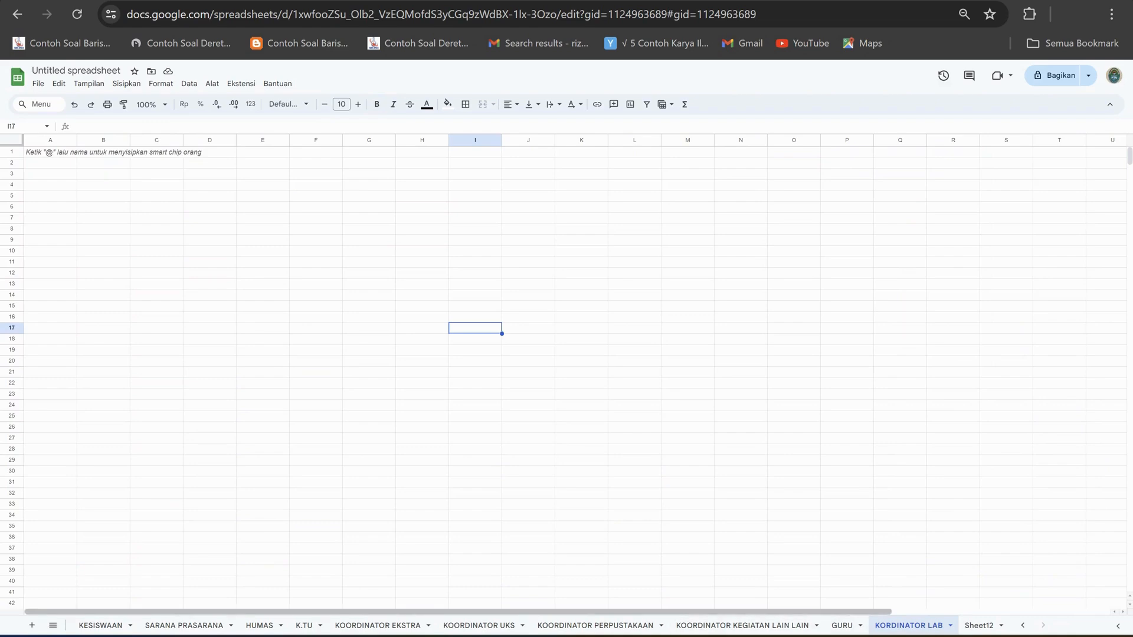
# Go back through the coordinator, K.TU, HUMAS and KESISWAAN sheets and return to SARANA PRASARANA.
pyautogui.click(743, 625)
pyautogui.click(595, 625)
pyautogui.click(479, 626)
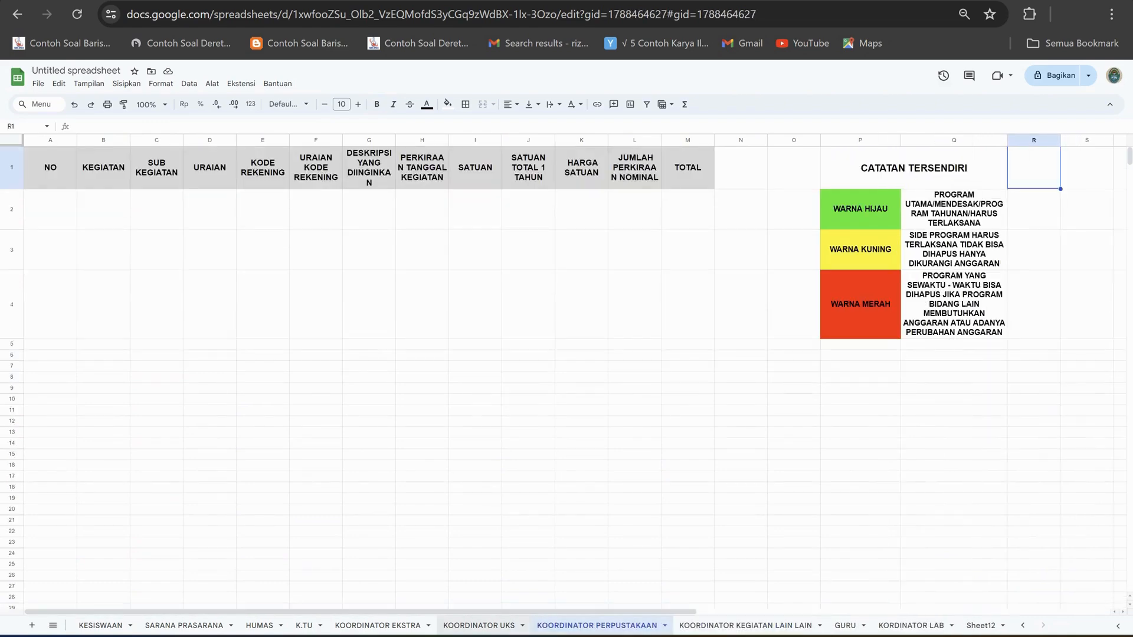
pyautogui.click(378, 625)
pyautogui.click(303, 625)
pyautogui.click(260, 625)
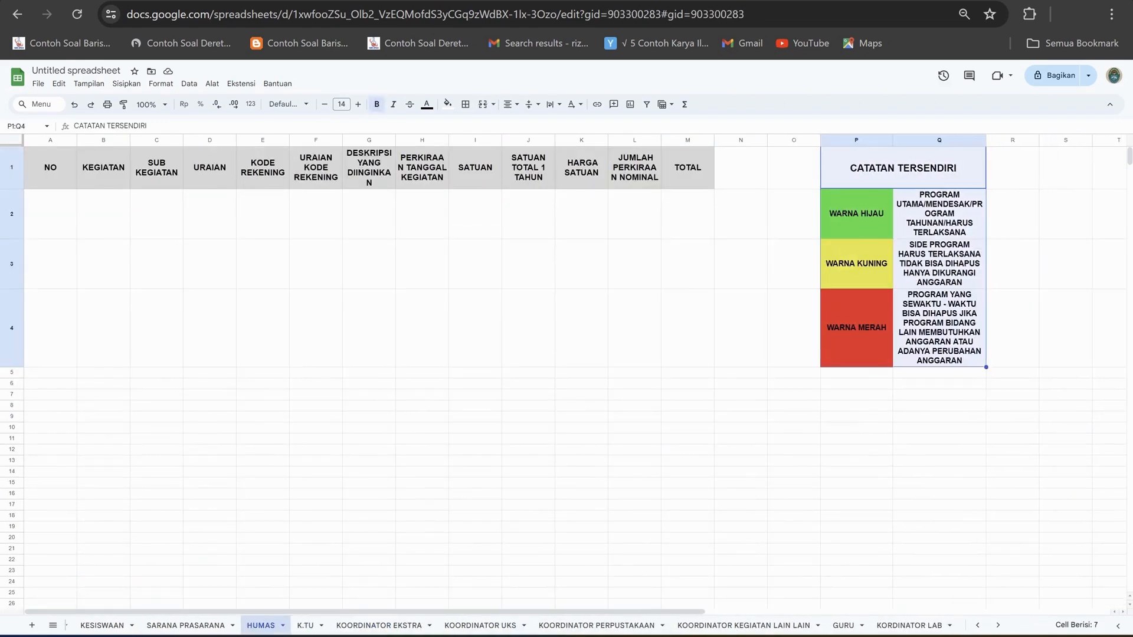
pyautogui.click(185, 626)
pyautogui.click(102, 626)
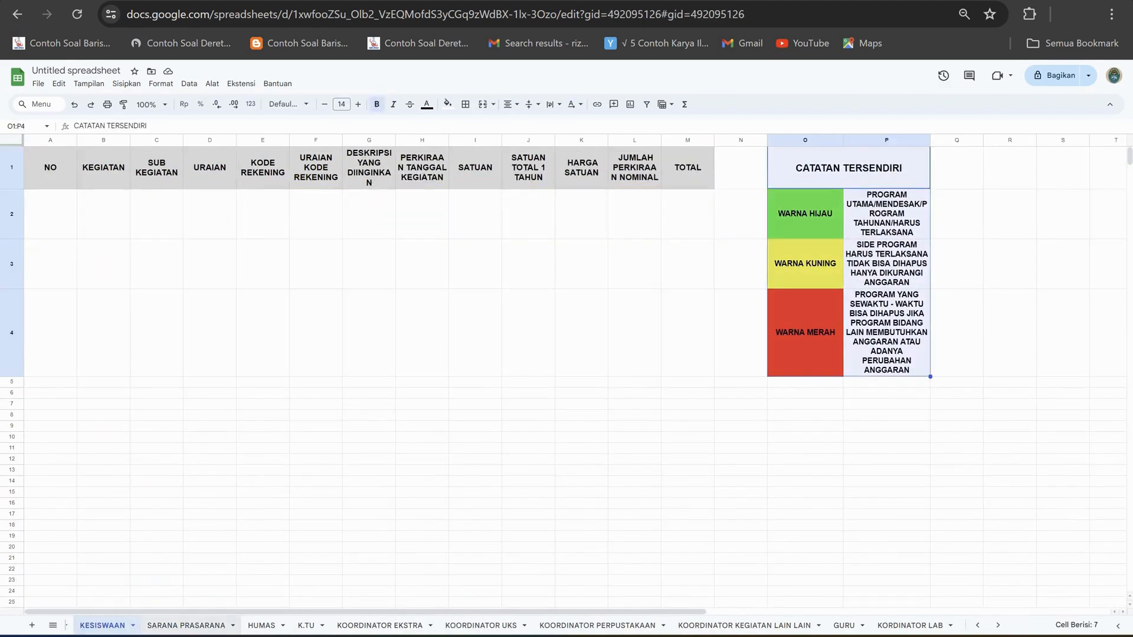
pyautogui.click(186, 626)
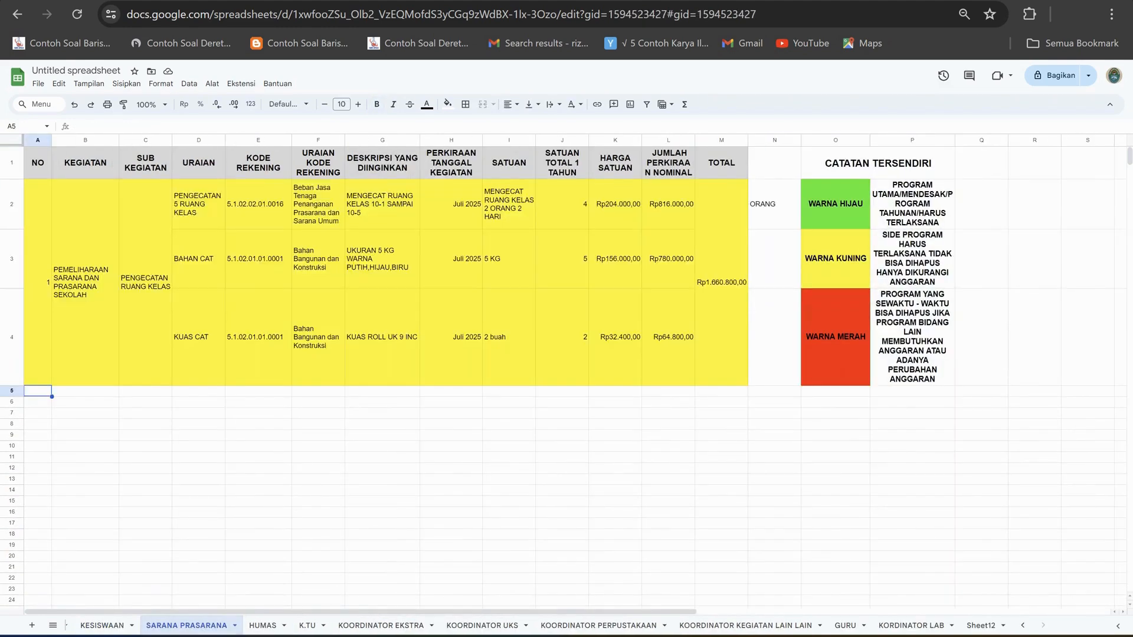
# Look through the KEPALA SEKOLAH, KURIKULUM, KESISWAAN, SARANA PRASARANA and HUMAS sheets, examining their program rows and colour notes.
pyautogui.click(53, 626)
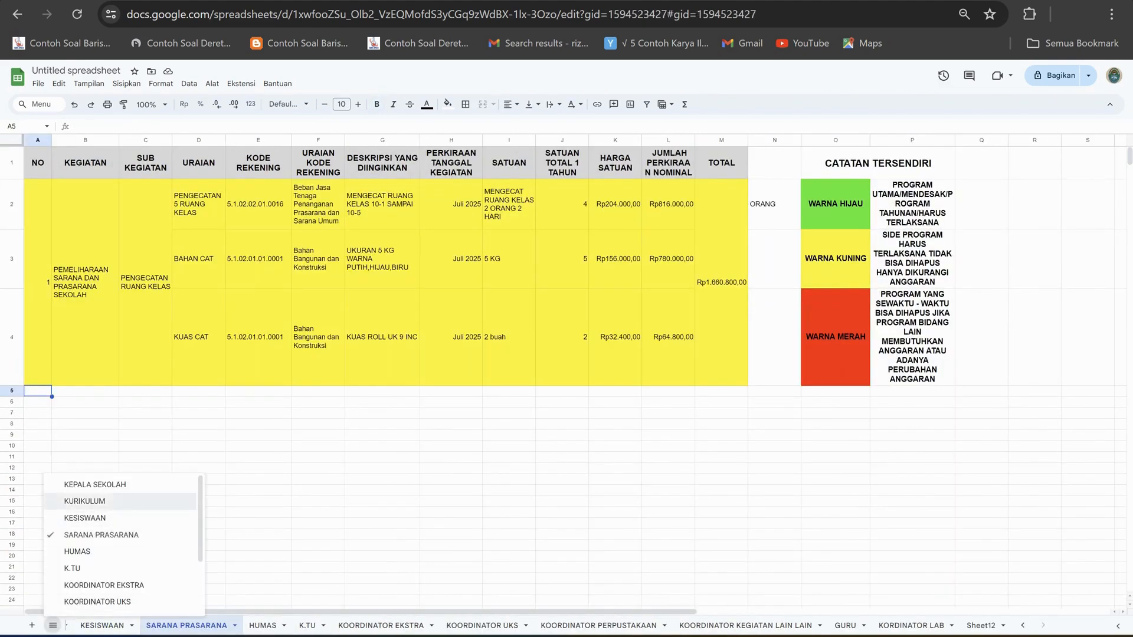
pyautogui.click(94, 485)
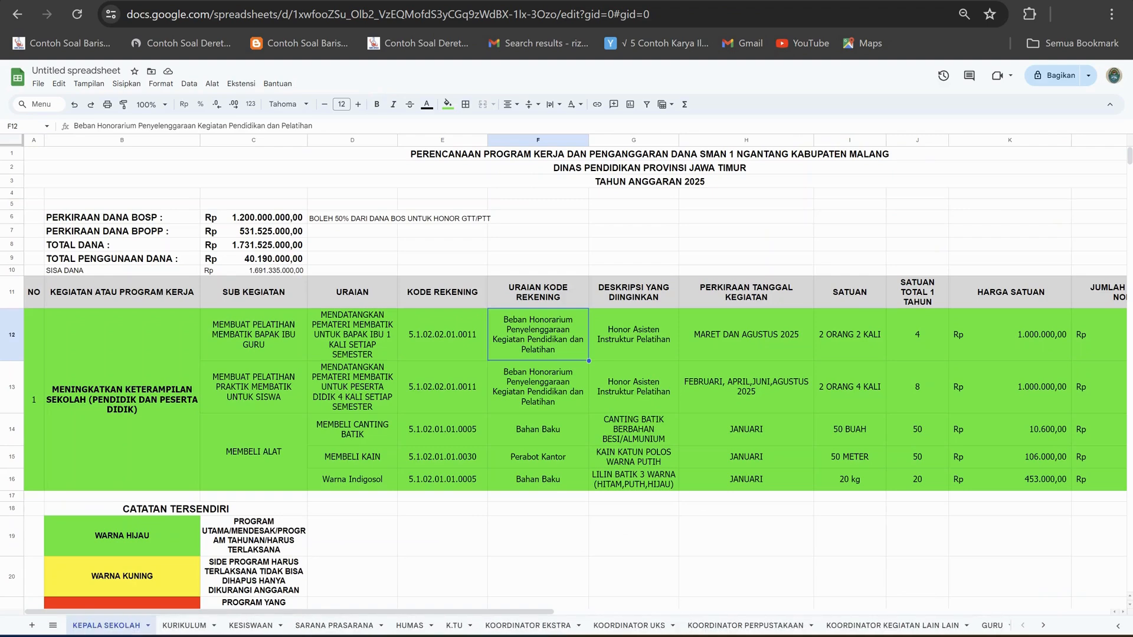
pyautogui.scroll(-3, 566, 355)
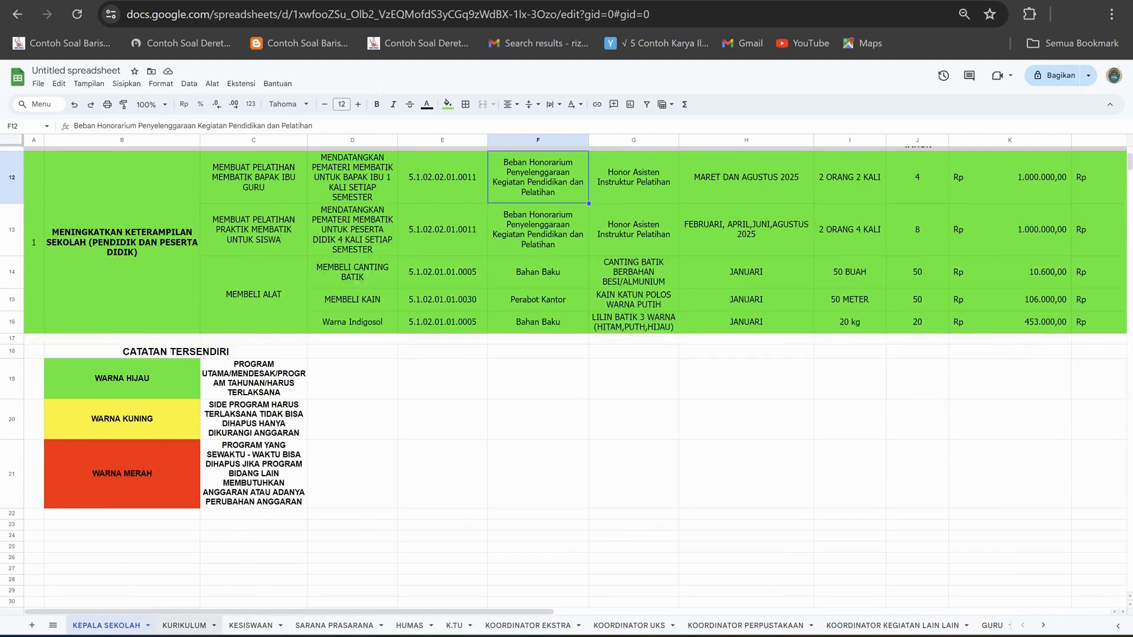
pyautogui.click(184, 626)
pyautogui.click(251, 625)
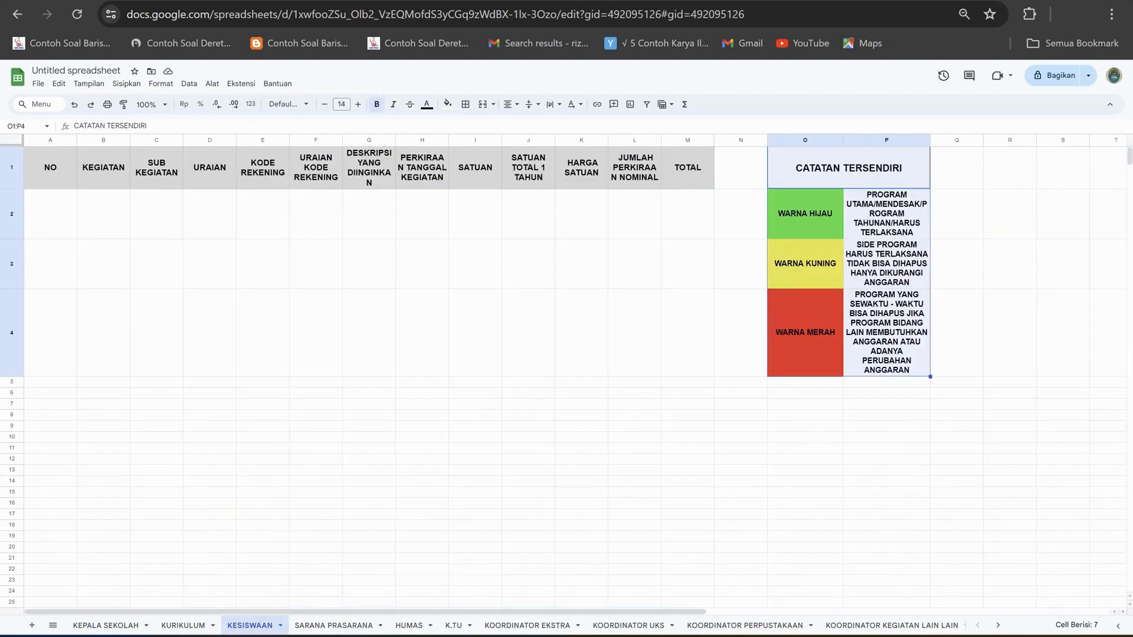
pyautogui.click(334, 625)
pyautogui.click(411, 626)
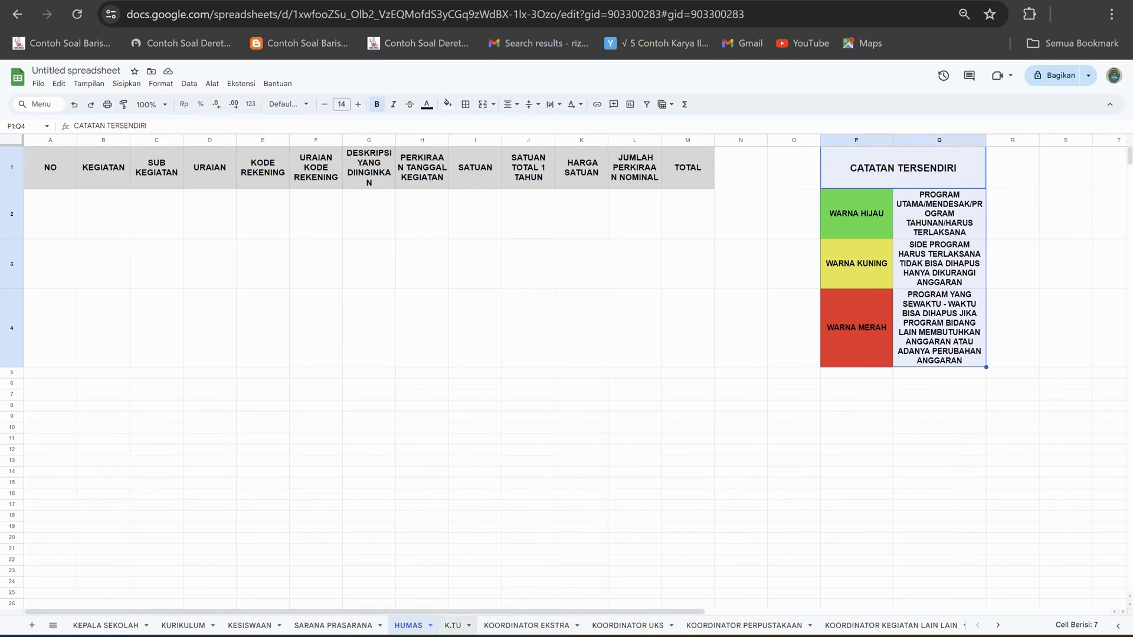
# Fill the MENINGKATKAN KETERAMPILAN SEKOLAH program rows A12:M16 on the KEPALA SEKOLAH sheet with red.
pyautogui.click(106, 625)
pyautogui.scroll(3, 567, 329)
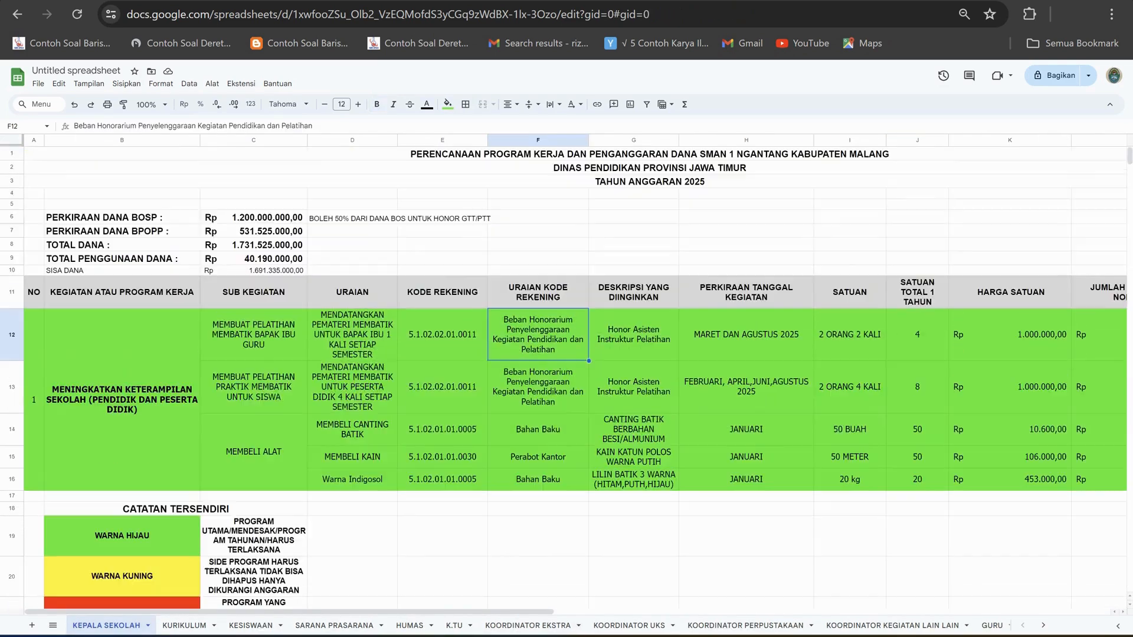
pyautogui.moveTo(33, 399); pyautogui.dragTo(1041, 399)
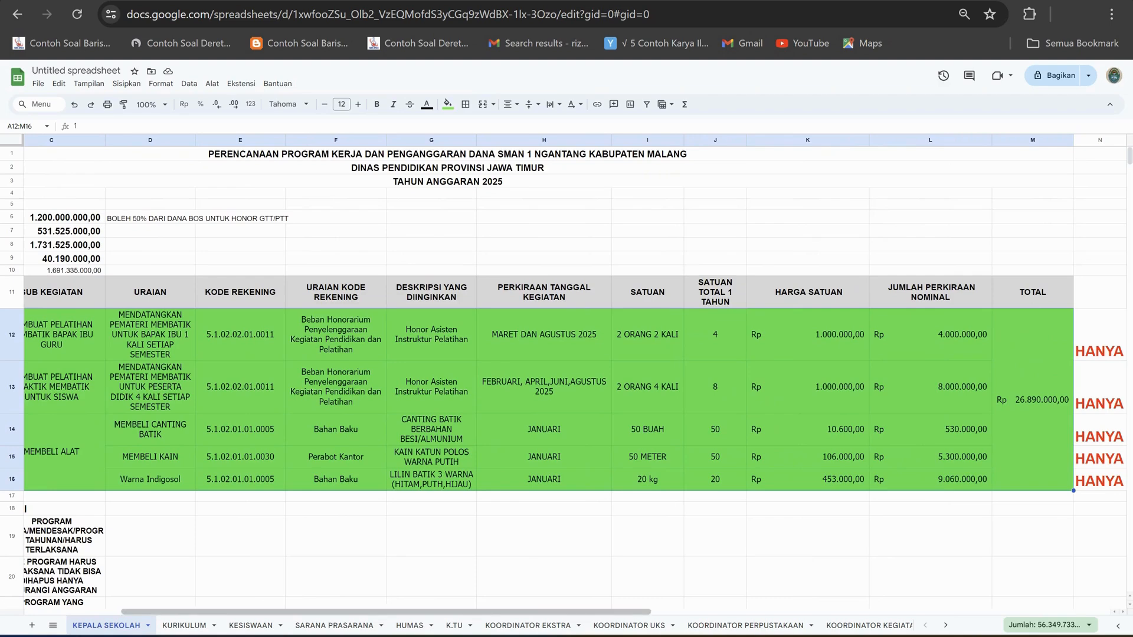
pyautogui.hscroll(-4, 26, 509)
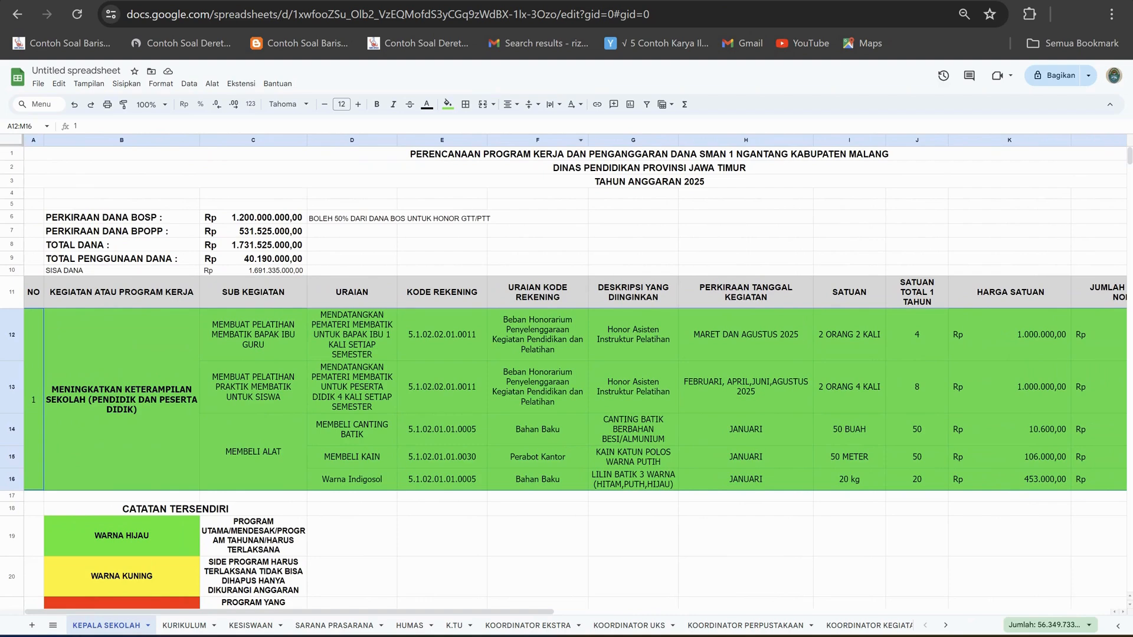
pyautogui.click(448, 104)
pyautogui.click(462, 154)
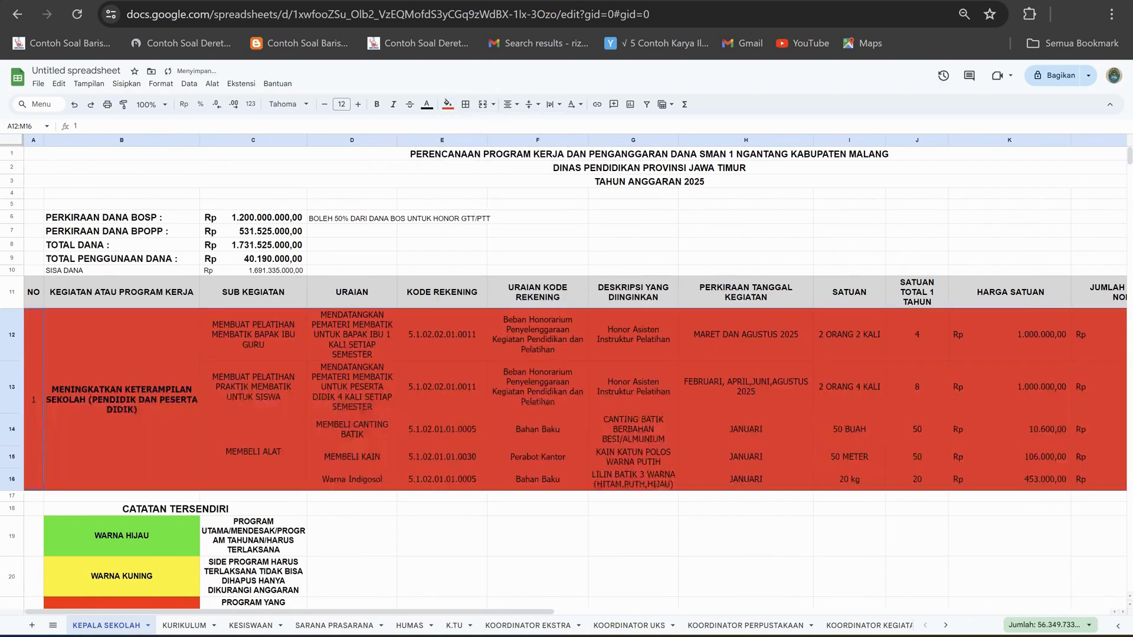
pyautogui.click(442, 535)
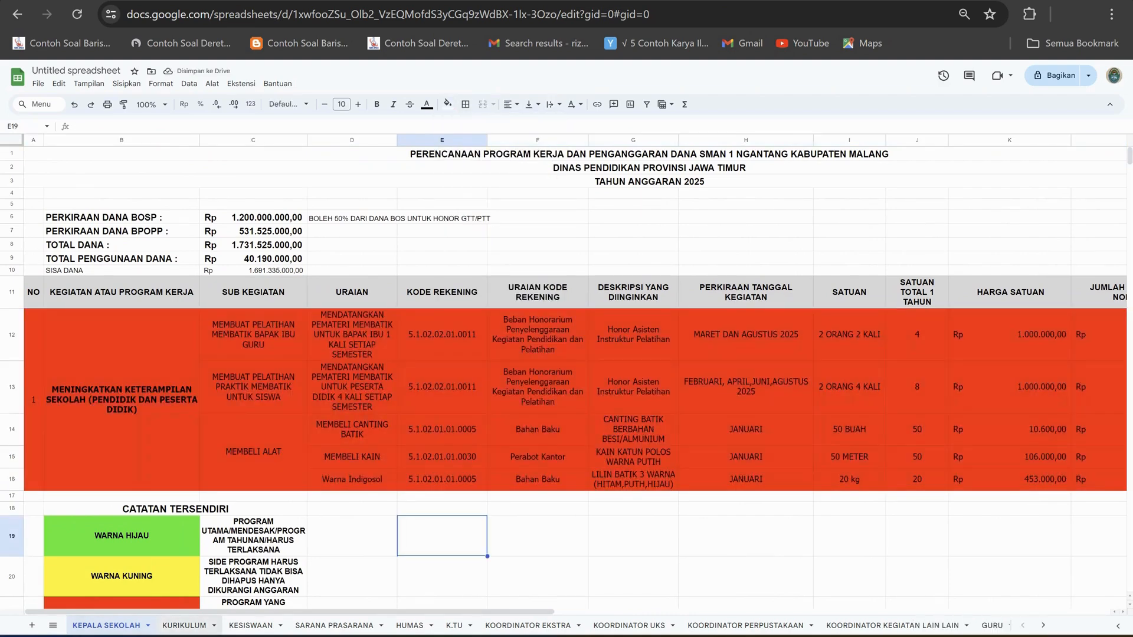
# Review the department sheets from KURIKULUM through KOORDINATOR KEGIATAN LAIN LAIN, examining their budget tables and colour notes.
pyautogui.click(184, 626)
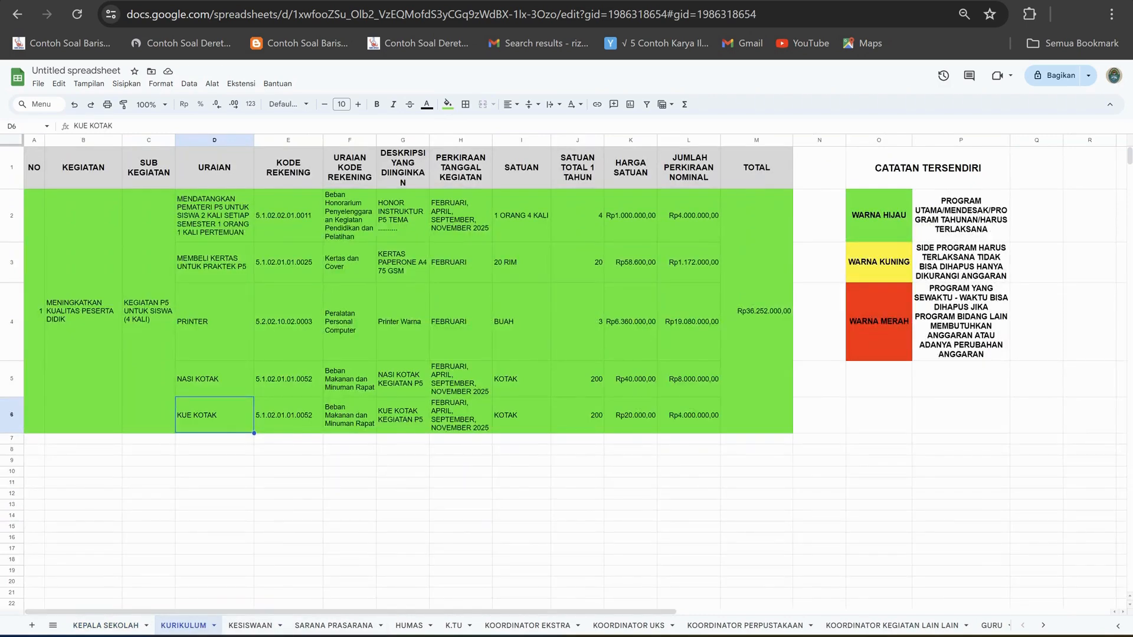
pyautogui.click(334, 626)
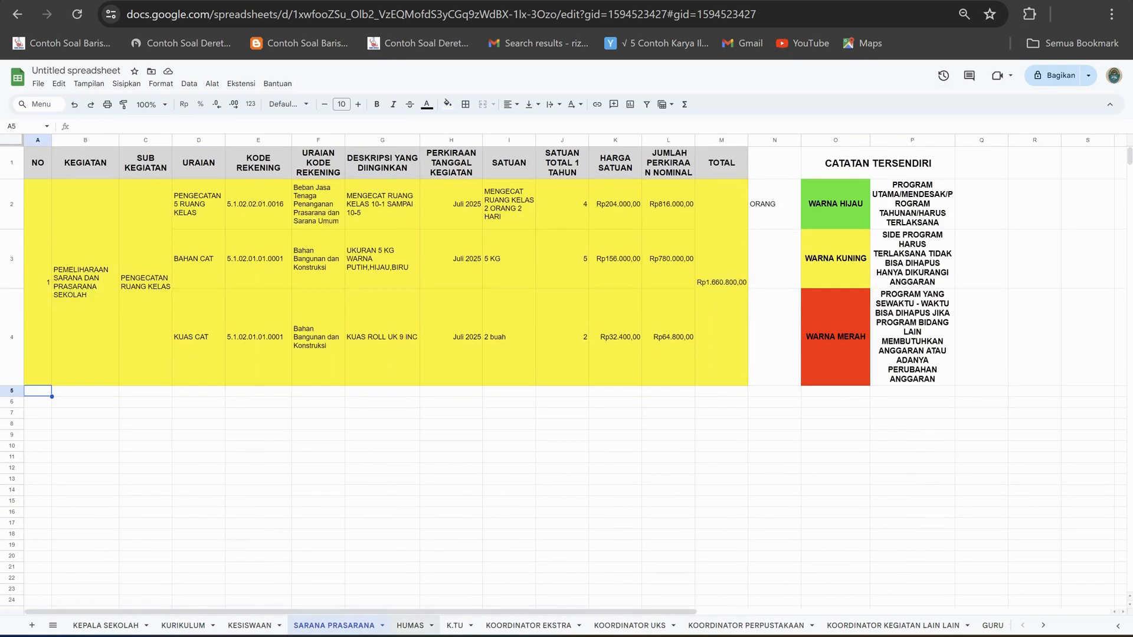
pyautogui.click(411, 626)
pyautogui.click(453, 625)
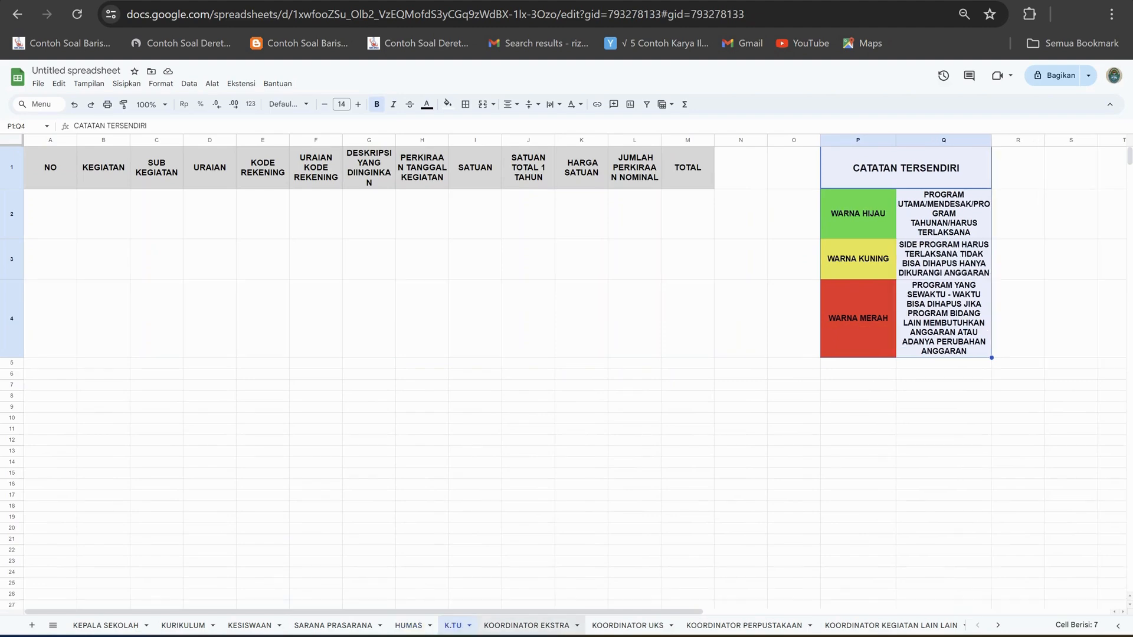
pyautogui.click(527, 626)
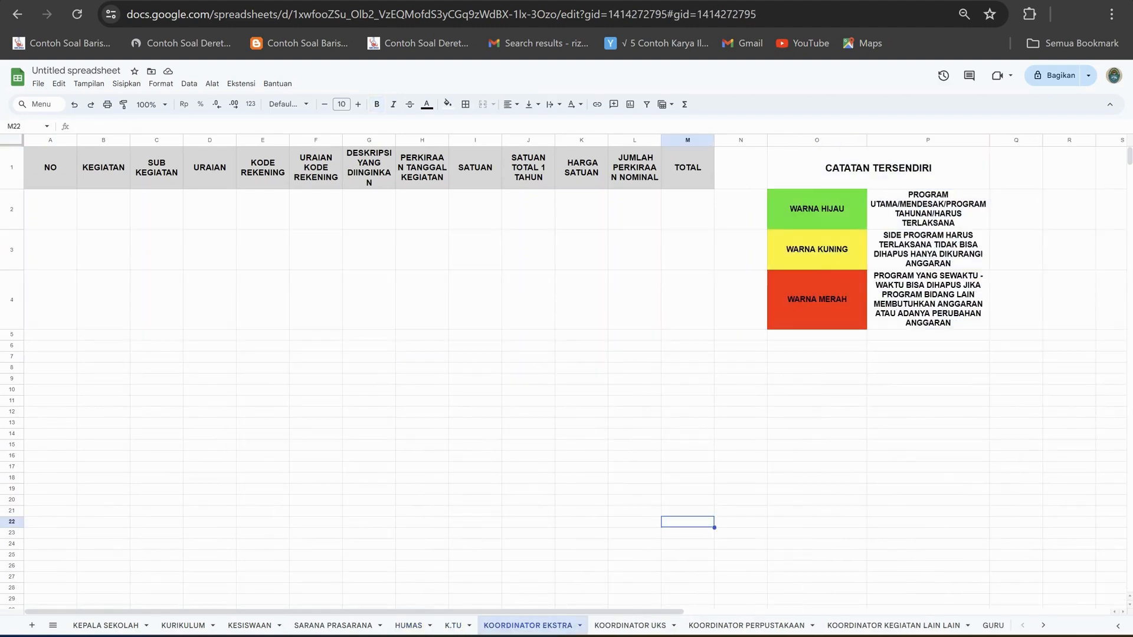
pyautogui.click(631, 626)
pyautogui.click(746, 625)
pyautogui.click(894, 625)
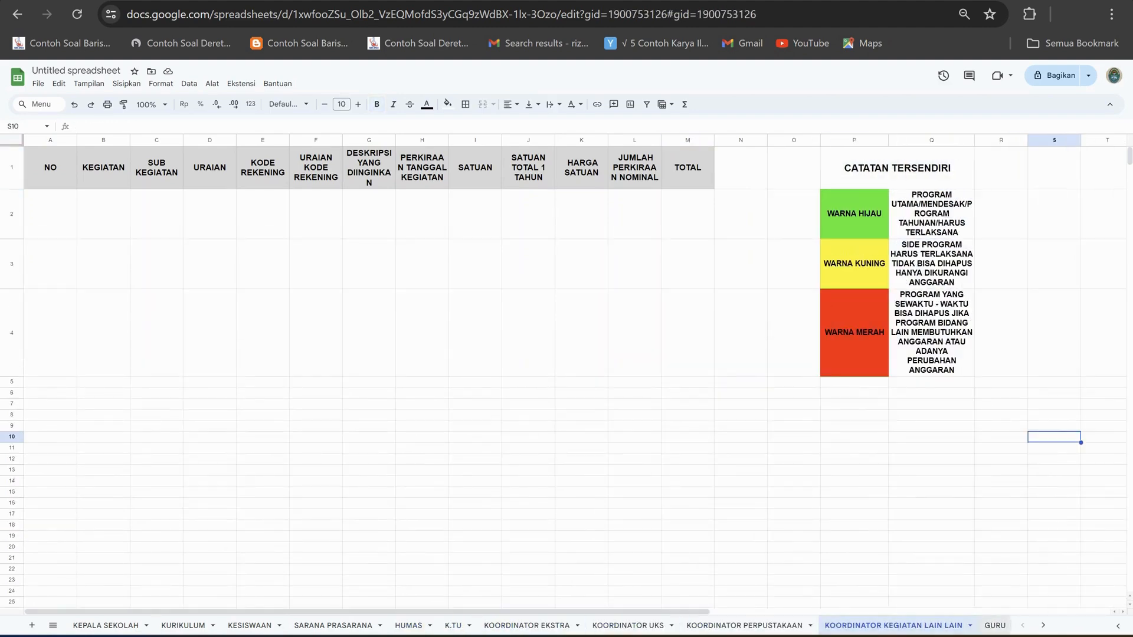
# Widen the PERKIRAAN TANGGAL KEGIATAN column slightly on the GURU sheet so its heading wraps between words.
pyautogui.click(996, 626)
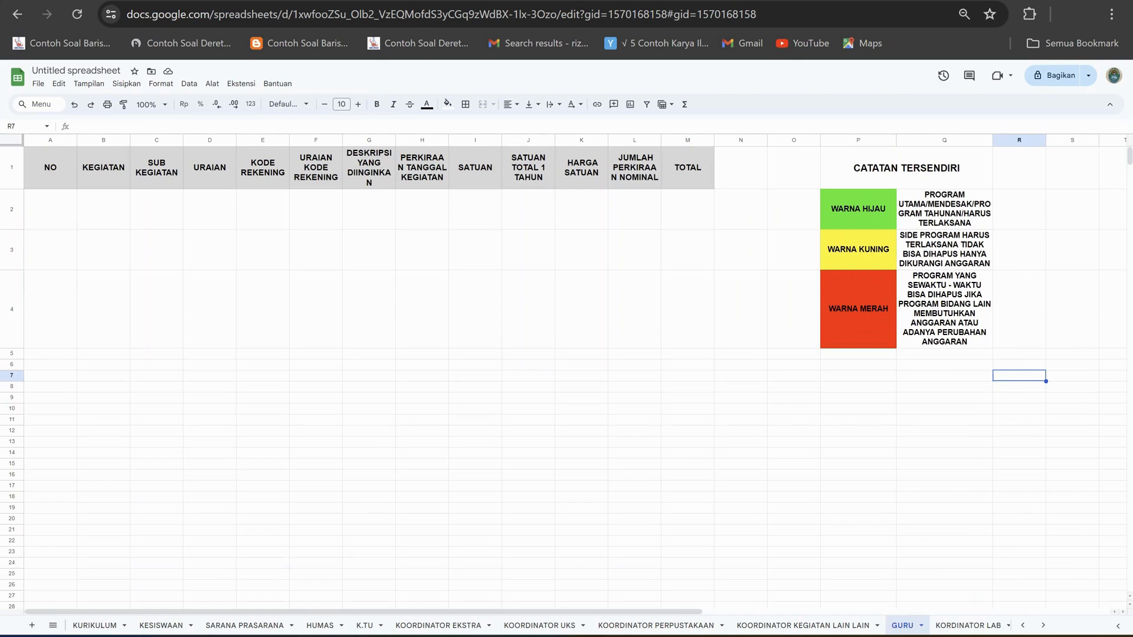
pyautogui.moveTo(449, 140); pyautogui.dragTo(455, 140)
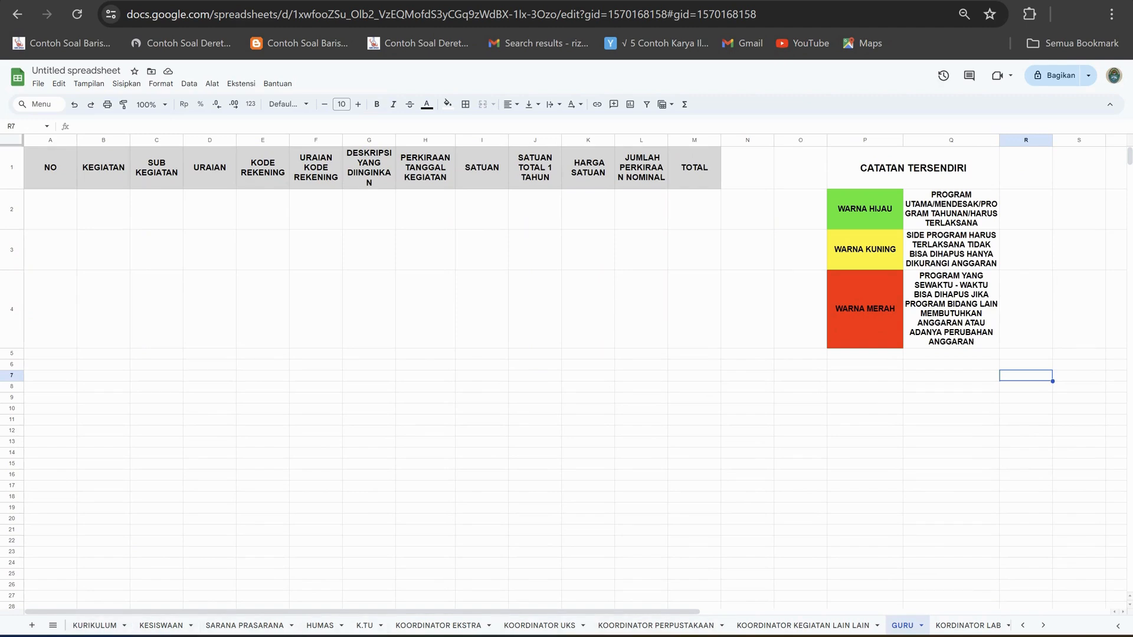
# Check the KORDINATOR LAB sheet and go back through the GURU, coordinator and SARANA PRASARANA sheets to KESISWAAN.
pyautogui.click(968, 625)
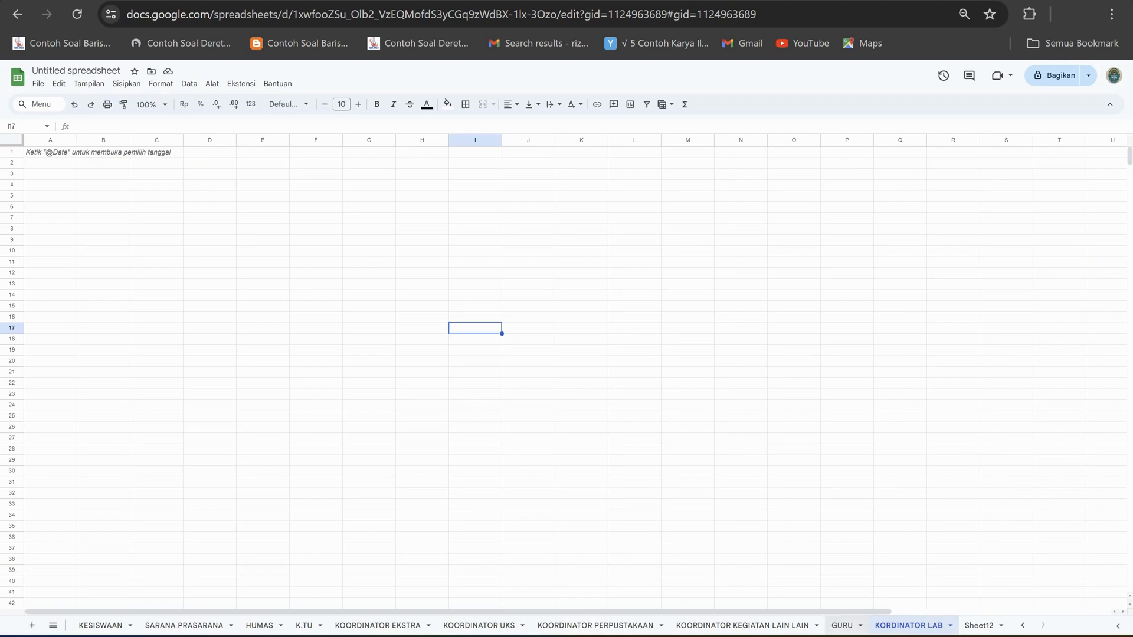
pyautogui.click(842, 626)
pyautogui.click(742, 626)
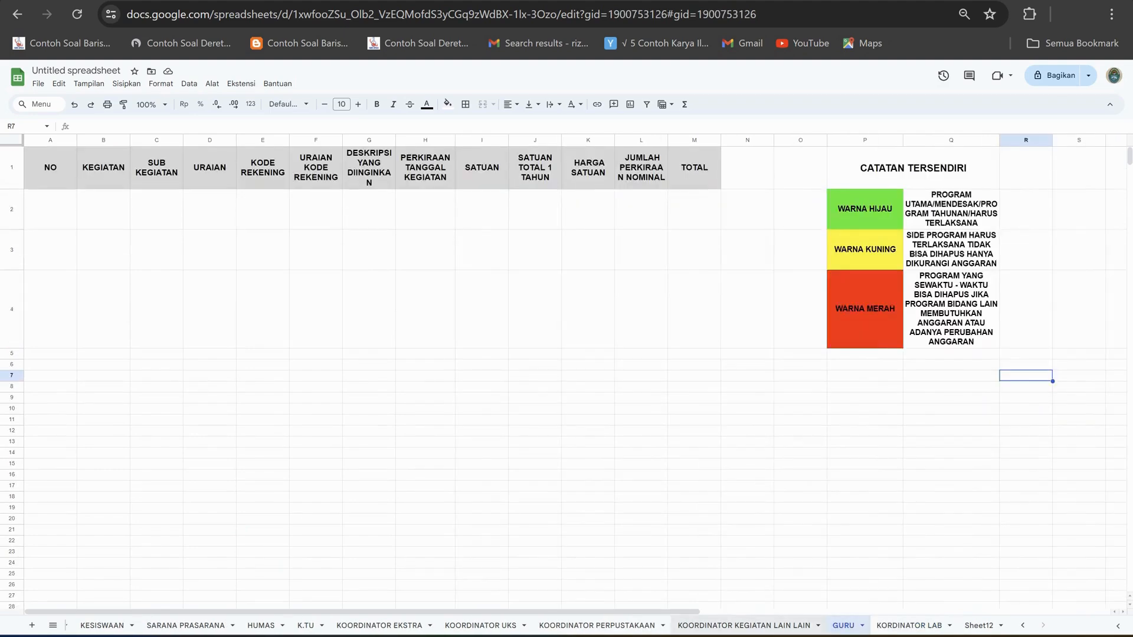
pyautogui.click(597, 626)
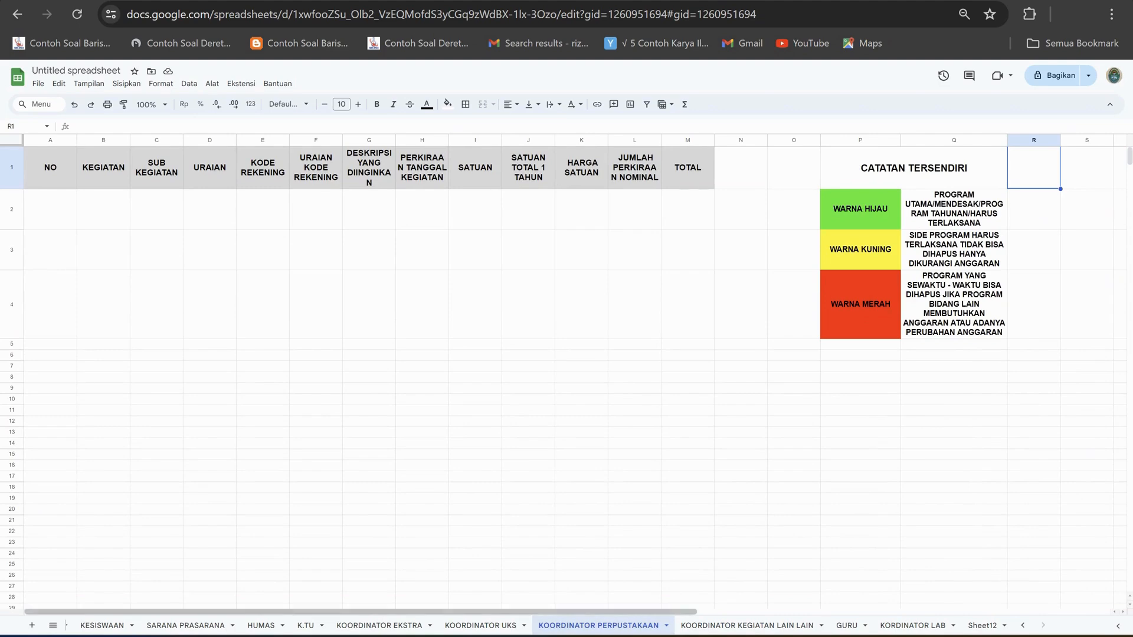
pyautogui.click(380, 626)
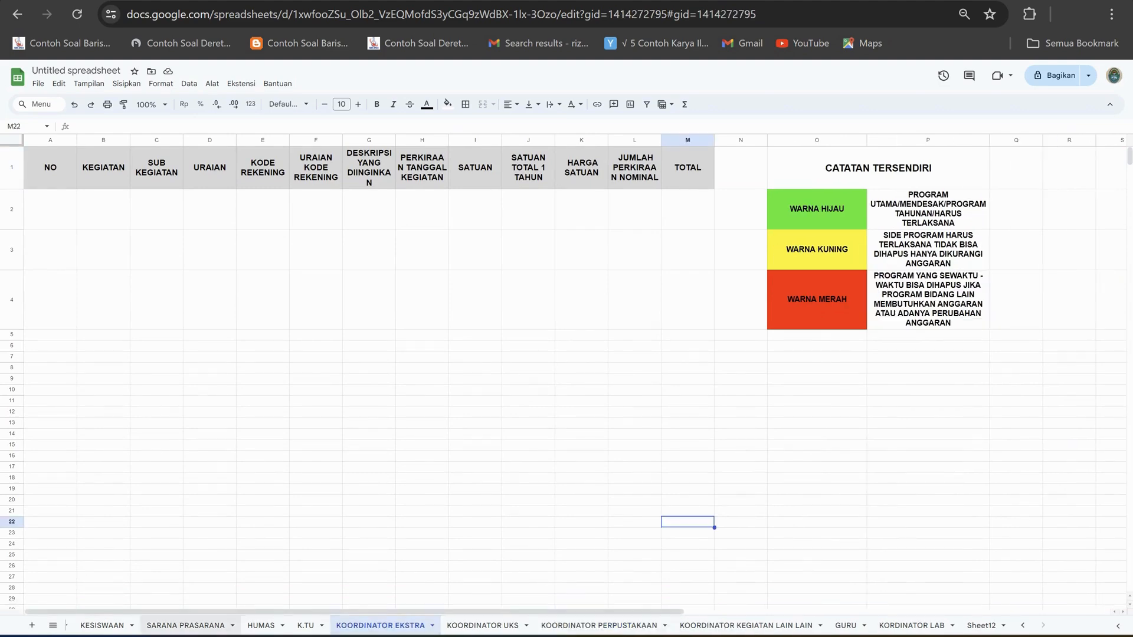
pyautogui.click(185, 625)
pyautogui.click(102, 626)
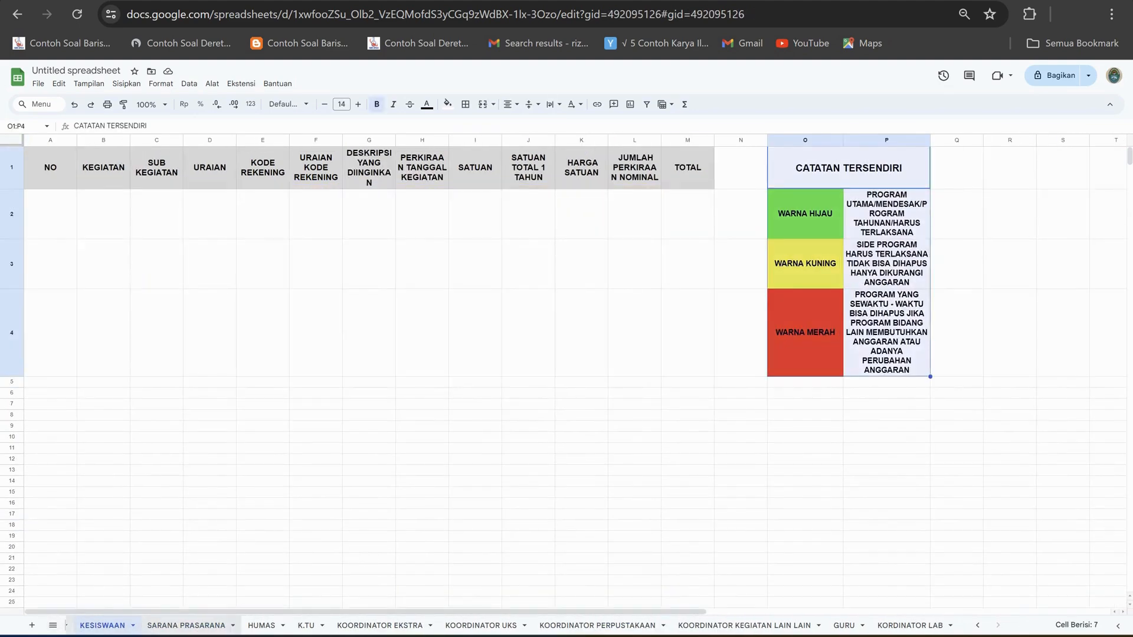
# Examine the paper purchase row on the KURIKULUM sheet cell by cell, from URAIAN to the JUMLAH PERKIRAAN NOMINAL formula.
pyautogui.click(53, 625)
pyautogui.click(88, 501)
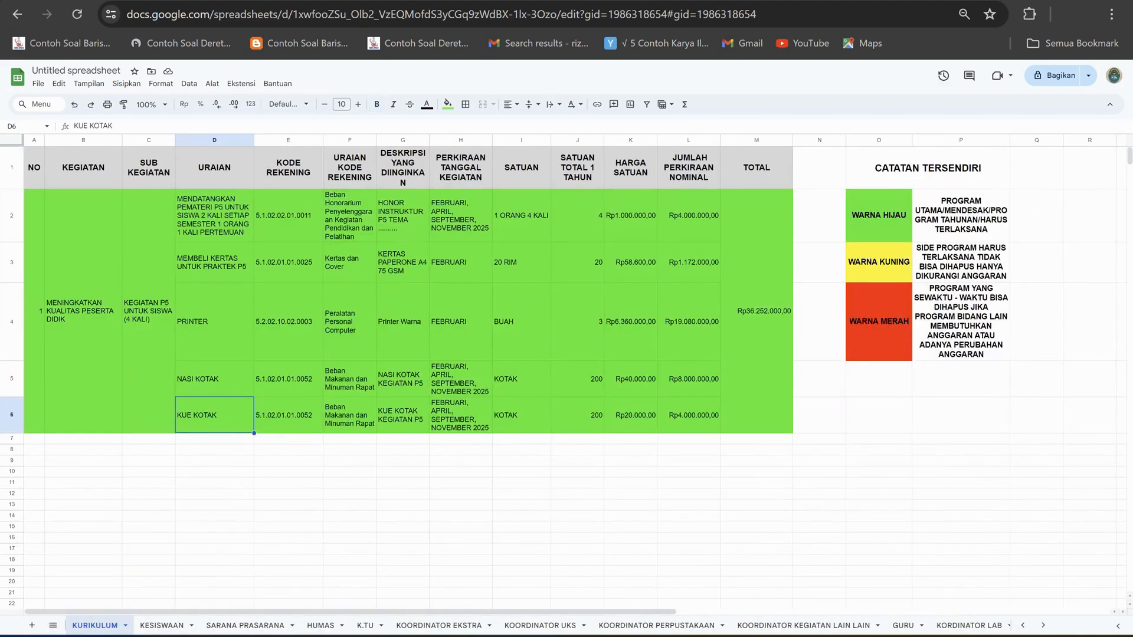
pyautogui.press('Up')
pyautogui.press('Up')
pyautogui.press('Up')
pyautogui.press('Right')
pyautogui.press('Right')
pyautogui.press('Right')
pyautogui.press('Right')
pyautogui.press('Right')
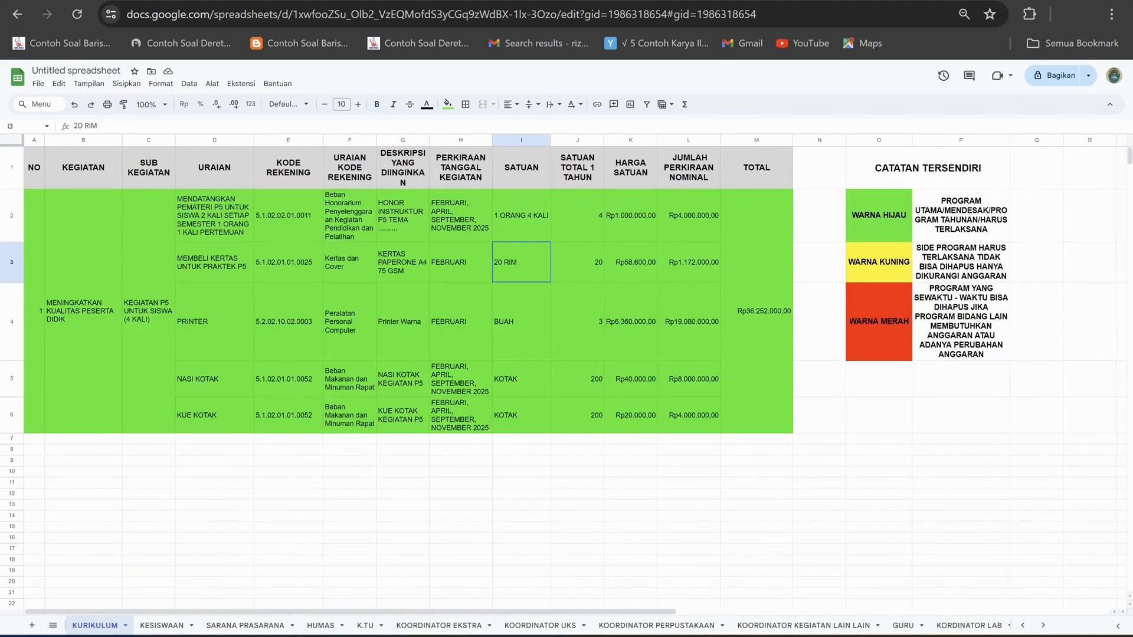
pyautogui.press('Right')
pyautogui.press('Right')
pyautogui.press('Right')
pyautogui.click(214, 263)
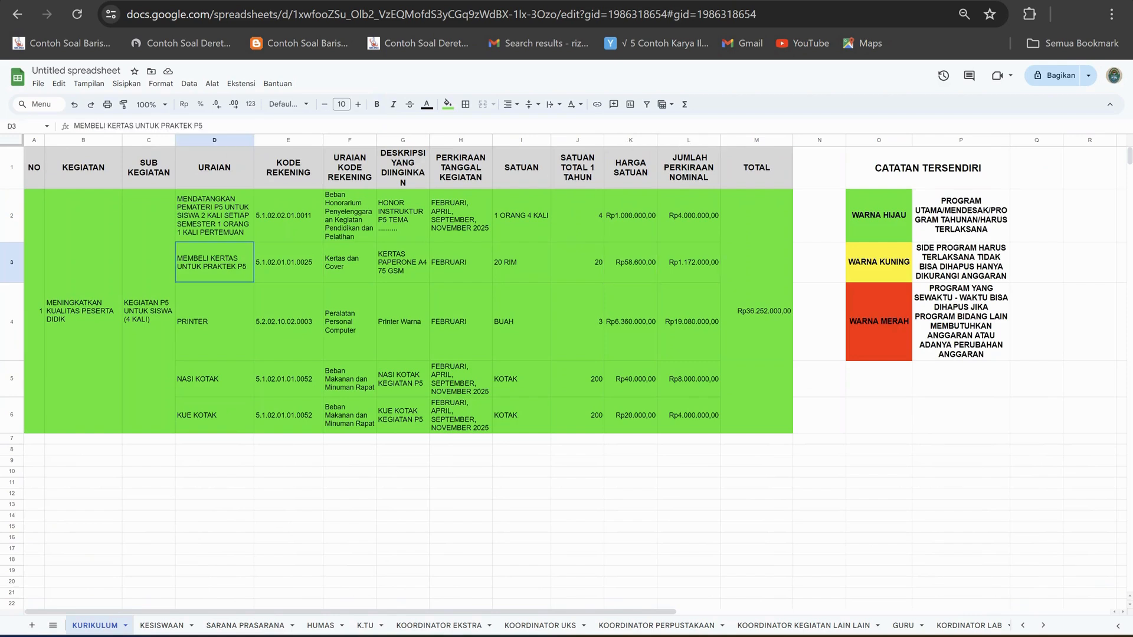
pyautogui.press('Right')
pyautogui.press('Right')
pyautogui.press('Right')
pyautogui.press('Right')
pyautogui.press('Right')
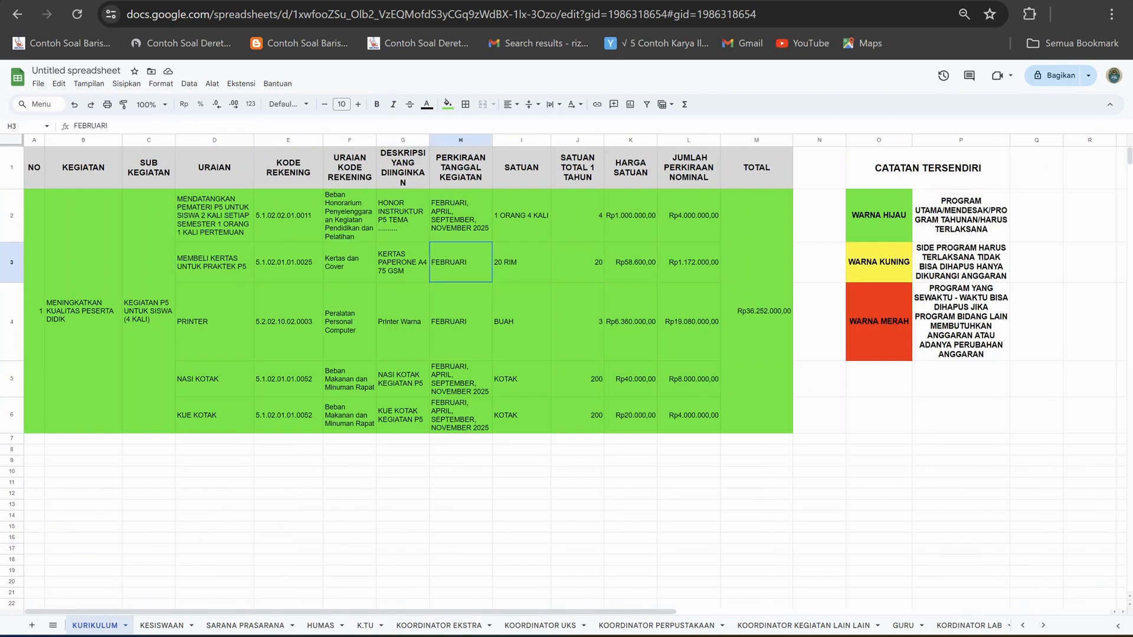
pyautogui.press('Right')
pyautogui.press('Right')
pyautogui.press('Right')
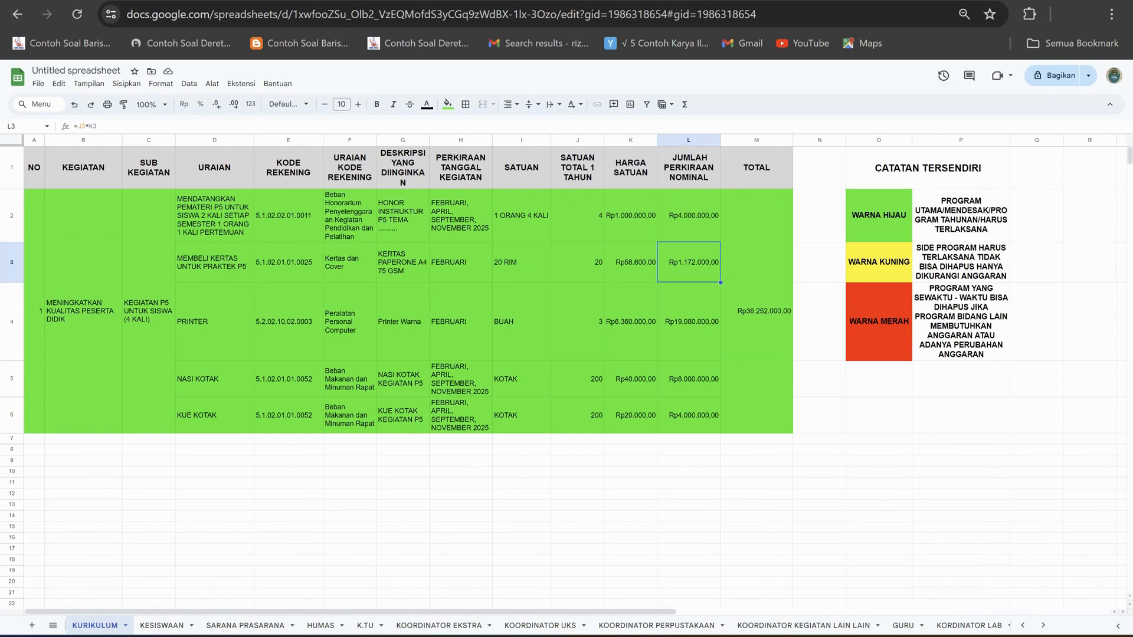
# Compare the K.TU sheet's budget table with the filled-in KURIKULUM sheet, returning to KURIKULUM.
pyautogui.click(365, 625)
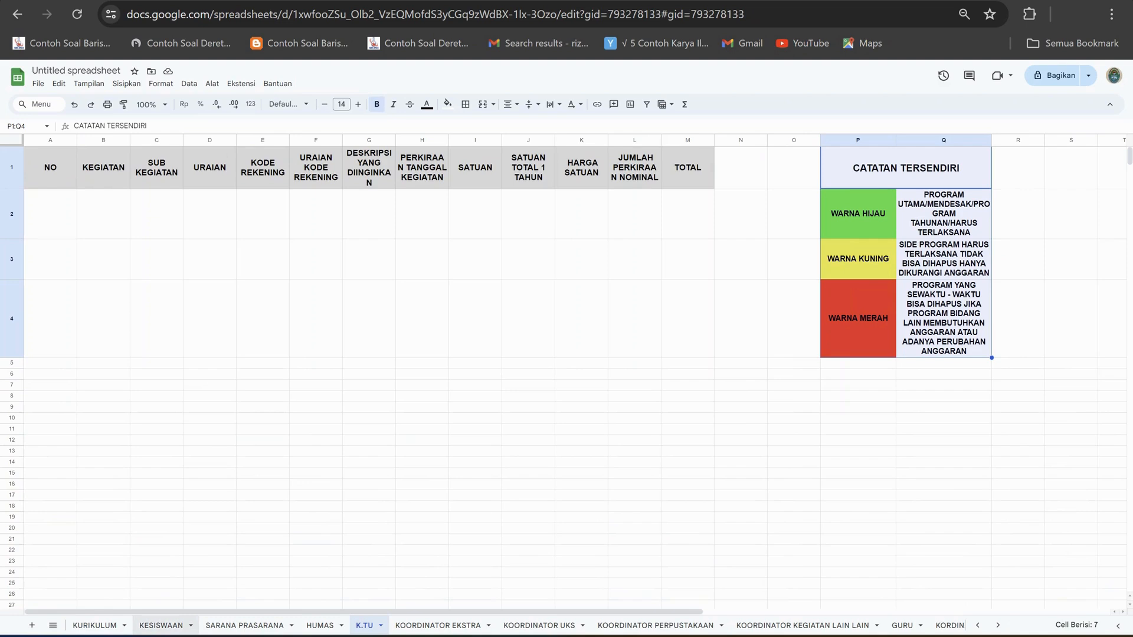
pyautogui.click(95, 626)
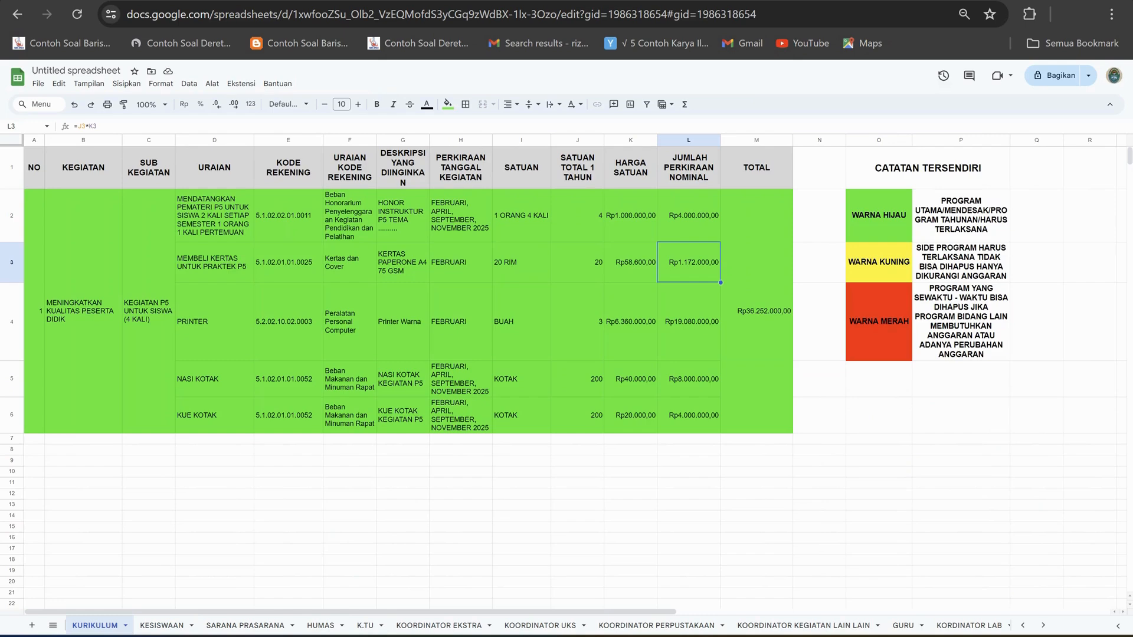
pyautogui.click(365, 626)
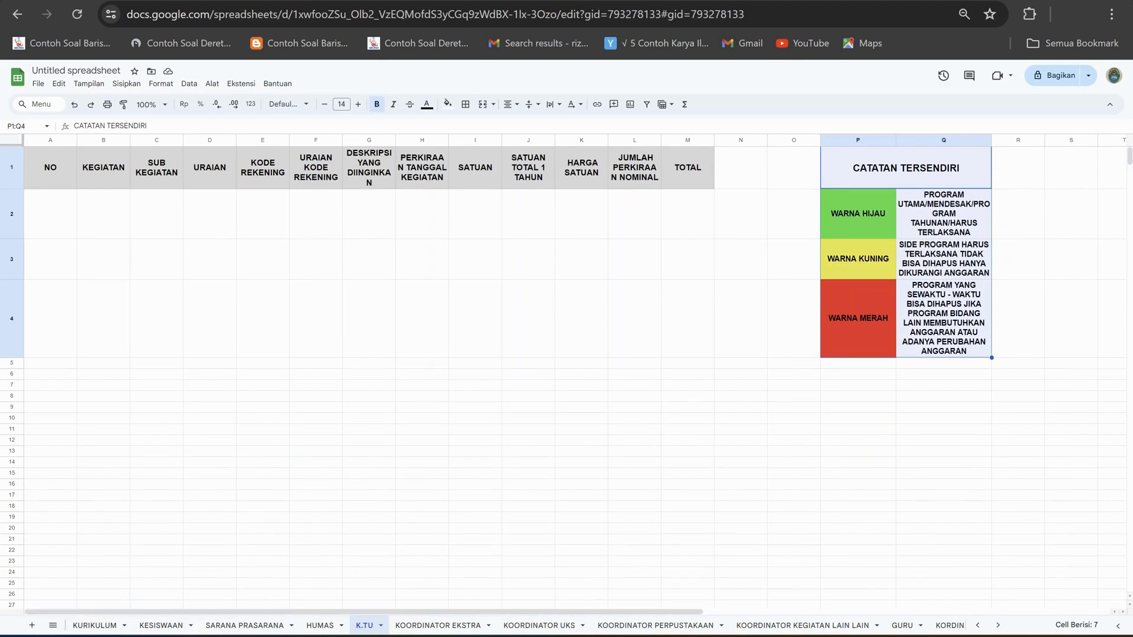
pyautogui.click(94, 625)
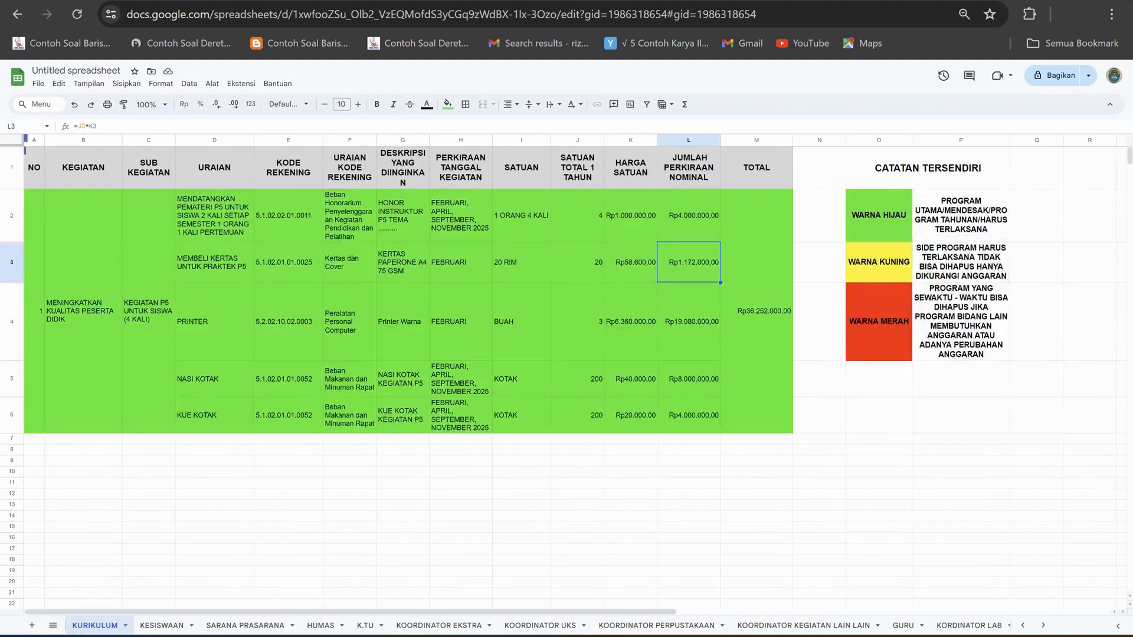
pyautogui.click(34, 439)
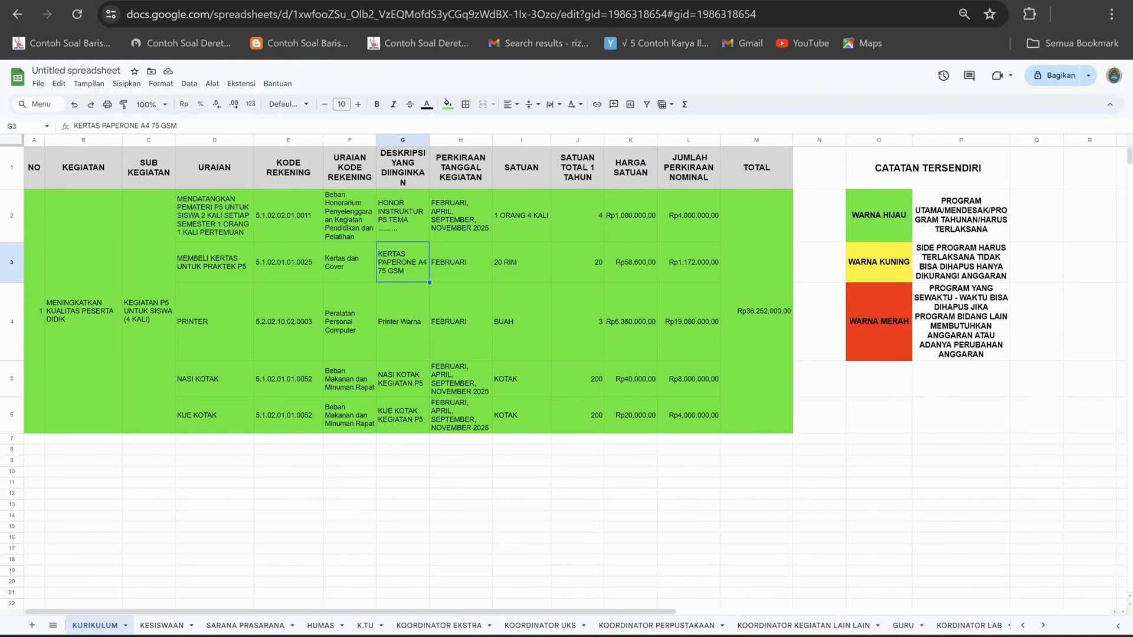
# Review the red program rows on the KEPALA SEKOLAH sheet across to the TOTAL column and the HANYA CONTOH notes.
pyautogui.click(52, 626)
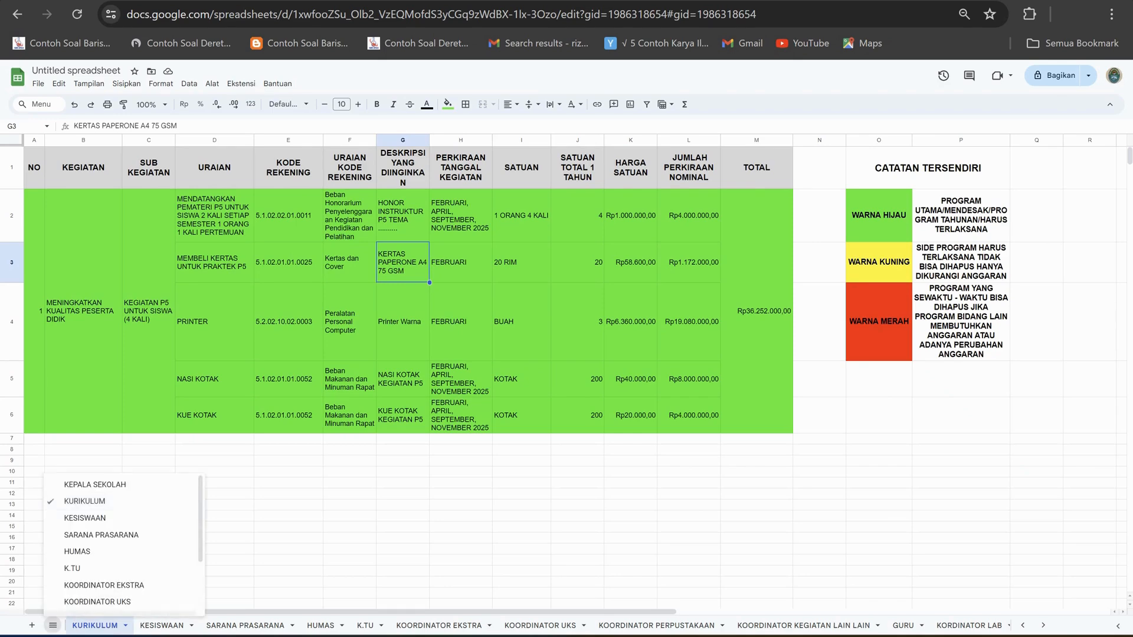
pyautogui.click(94, 485)
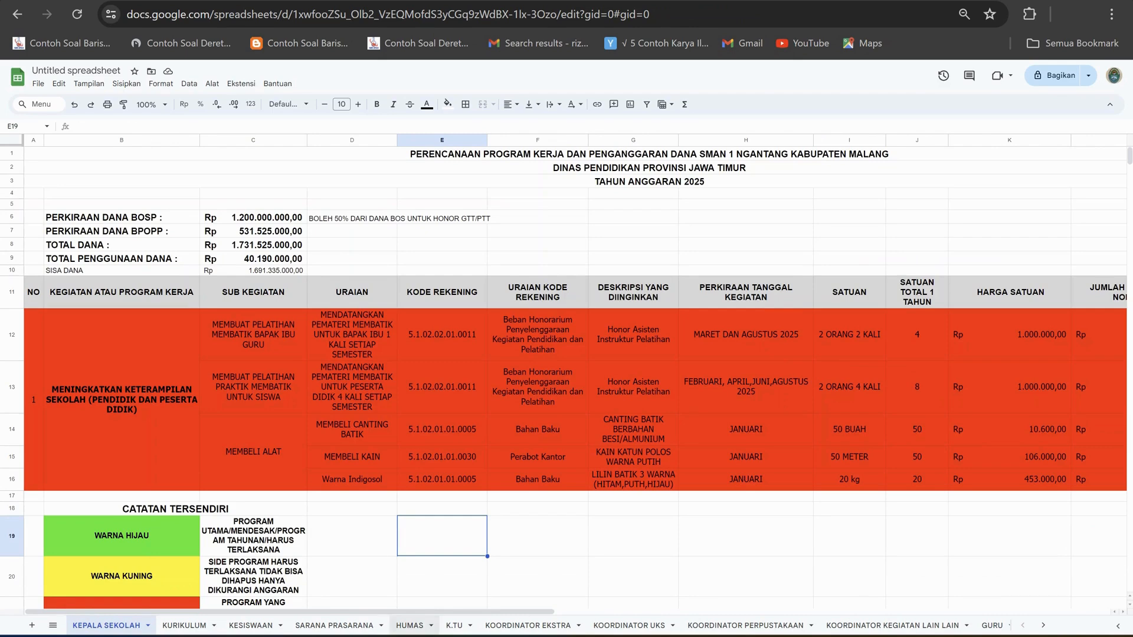
pyautogui.hscroll(6, 576, 376)
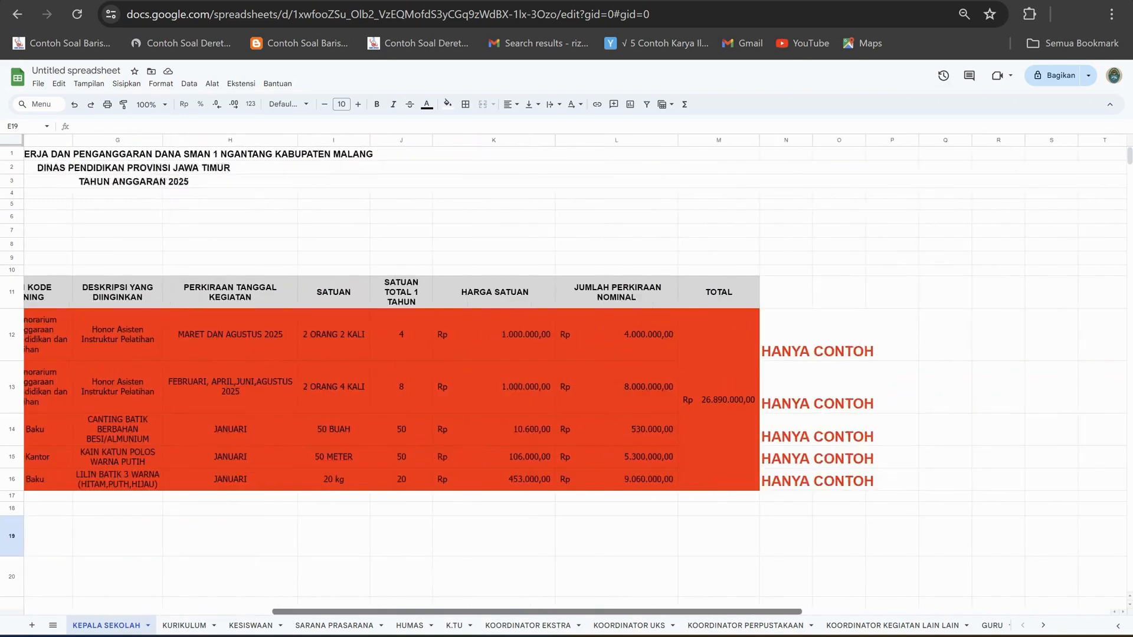
# Check the red program rows on KEPALA SEKOLAH and the yellow painting program on SARANA PRASARANA through to its CATATAN TERSENDIRI notes.
pyautogui.hscroll(-5, 575, 375)
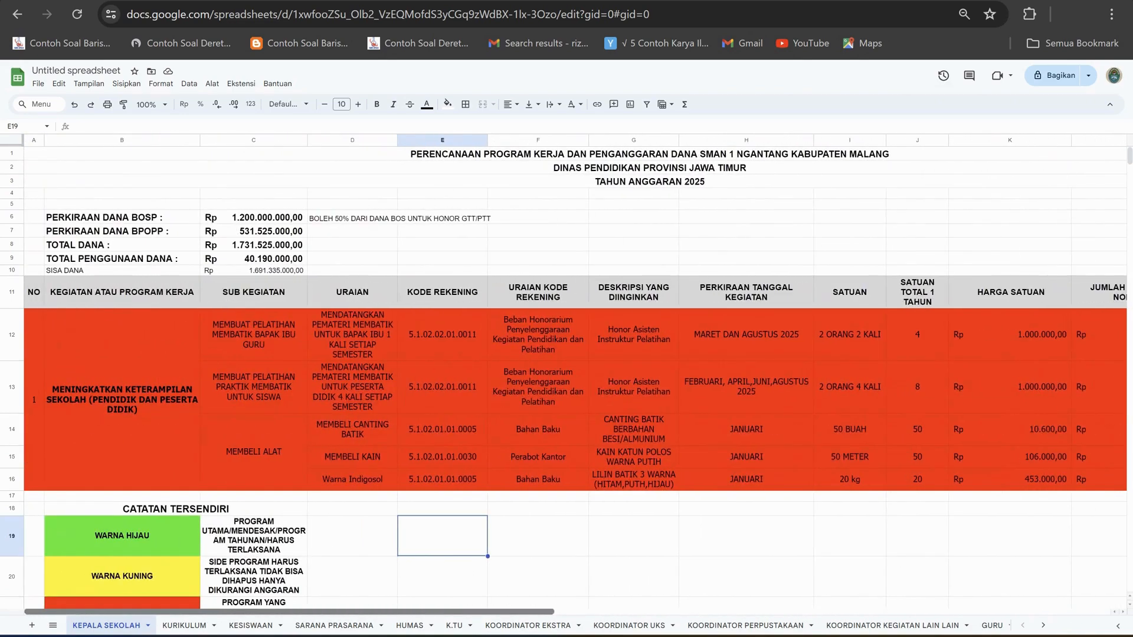
pyautogui.hscroll(6, 575, 376)
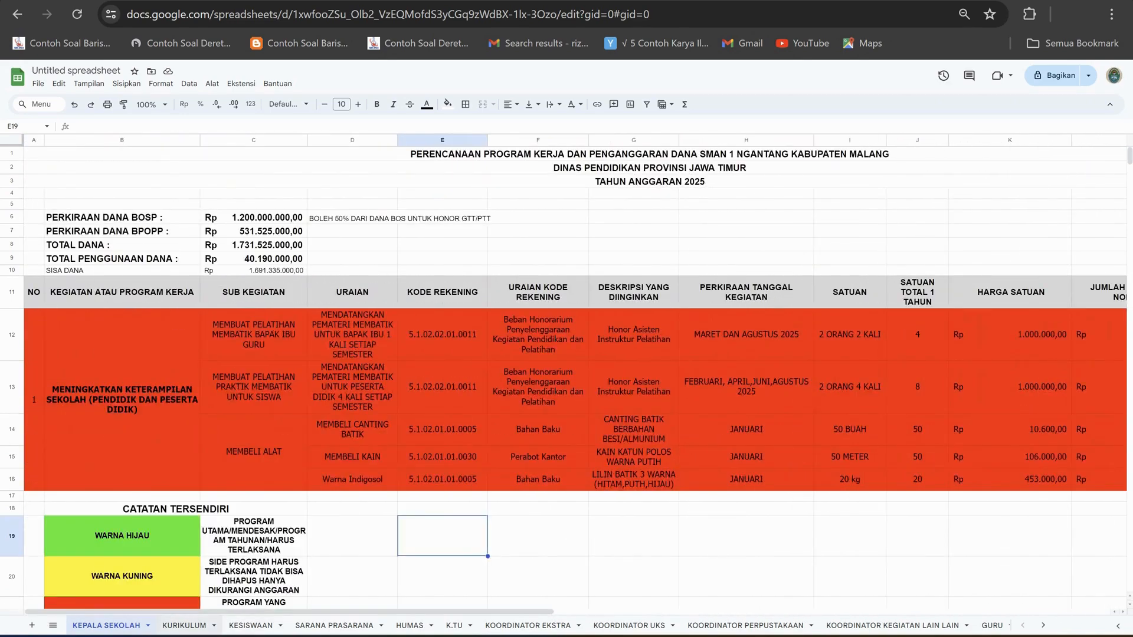
pyautogui.click(250, 625)
pyautogui.click(335, 625)
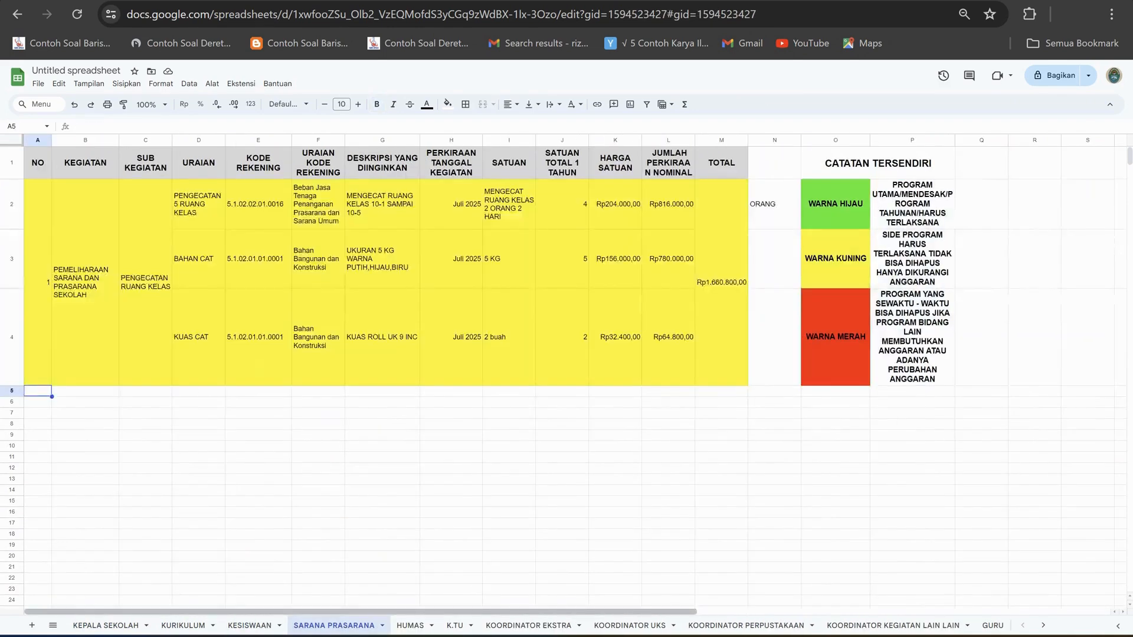
pyautogui.hscroll(5, 576, 376)
pyautogui.moveTo(502, 612); pyautogui.dragTo(525, 612)
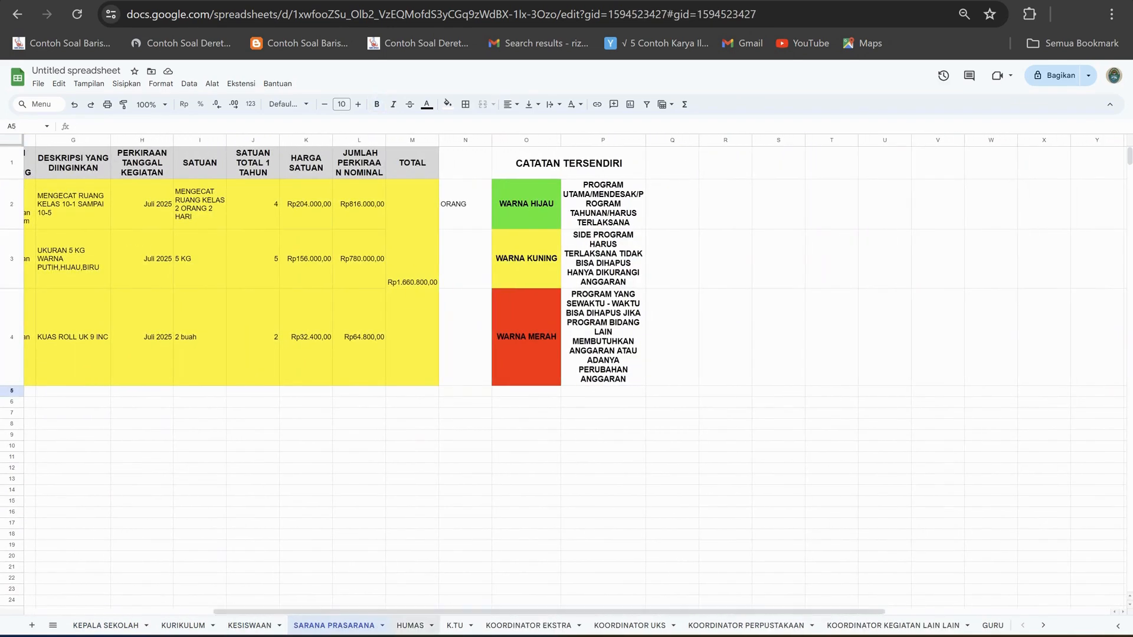
# Look over the HUMAS and K.TU sheets and the coordinator sheets from KOORDINATOR EKSTRA to KOORDINATOR KEGIATAN LAIN LAIN.
pyautogui.click(410, 625)
pyautogui.click(454, 625)
pyautogui.click(527, 626)
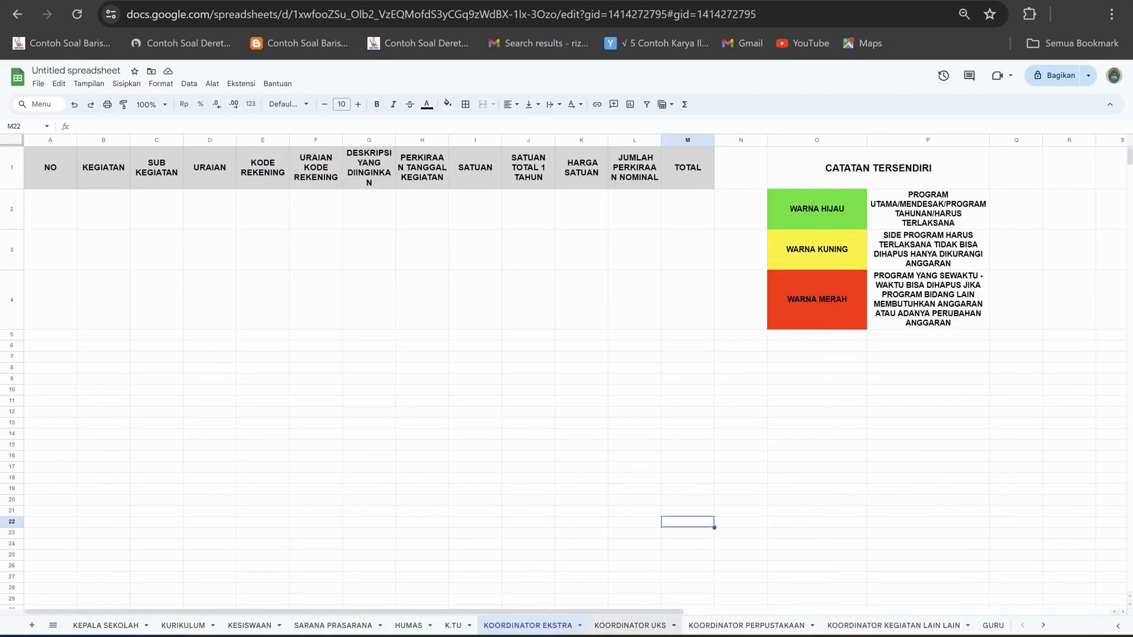
pyautogui.click(630, 626)
pyautogui.moveTo(620, 612); pyautogui.dragTo(765, 612)
pyautogui.click(746, 626)
pyautogui.click(893, 626)
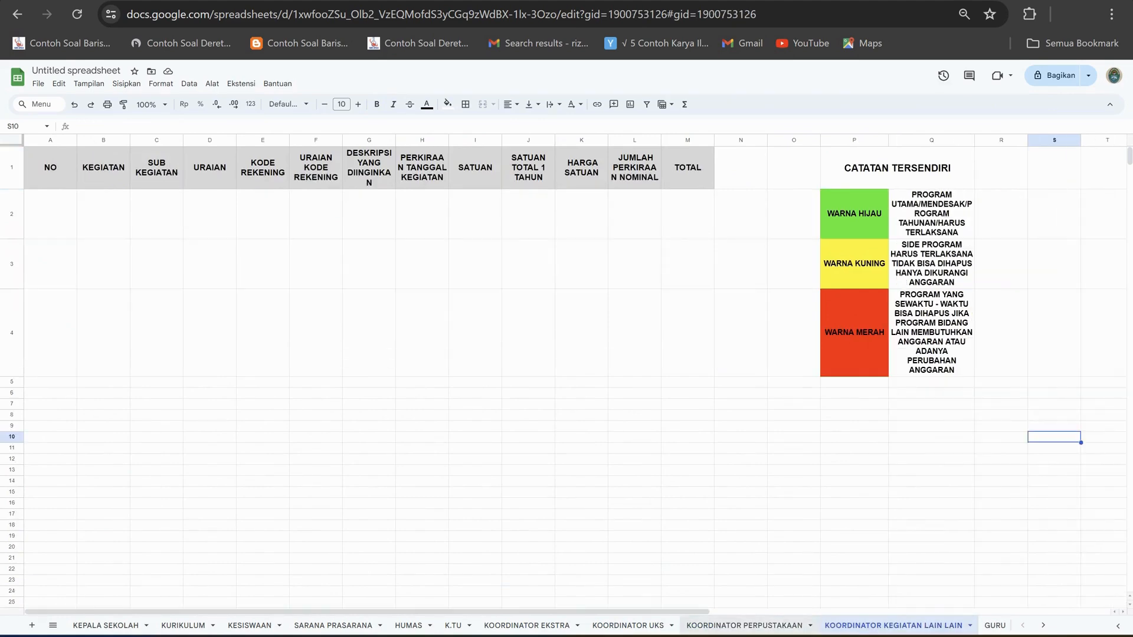
pyautogui.moveTo(667, 612)
pyautogui.mouseDown()
pyautogui.moveTo(752, 612)
pyautogui.moveTo(667, 612)
pyautogui.mouseUp()
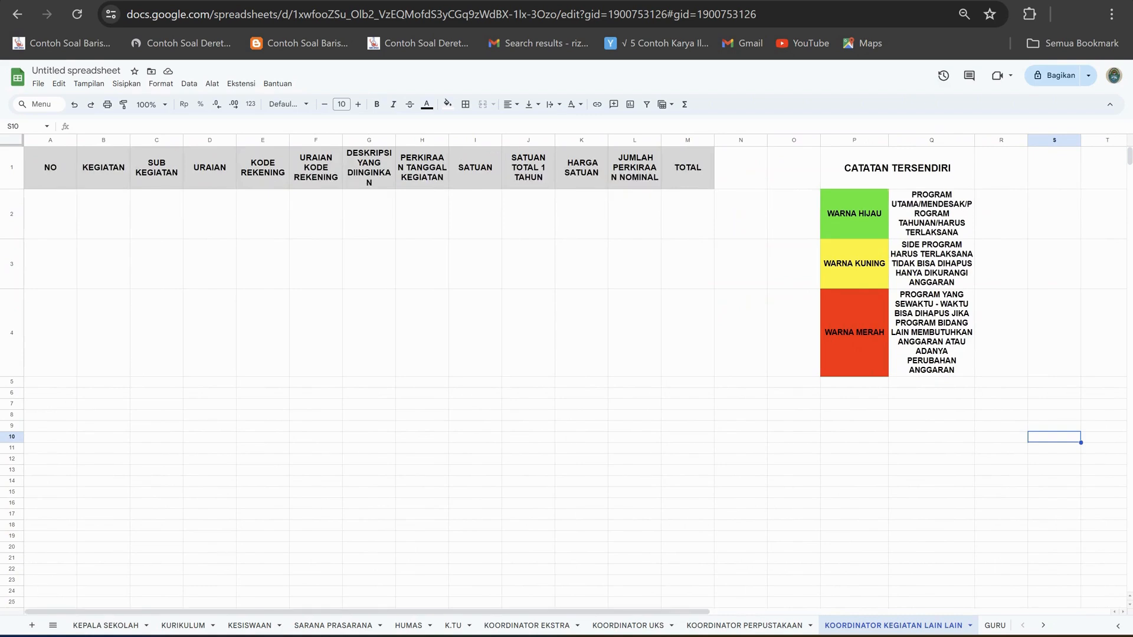
# Check the GURU and KORDINATOR LAB sheets and return to the KEPALA SEKOLAH sheet.
pyautogui.click(1043, 626)
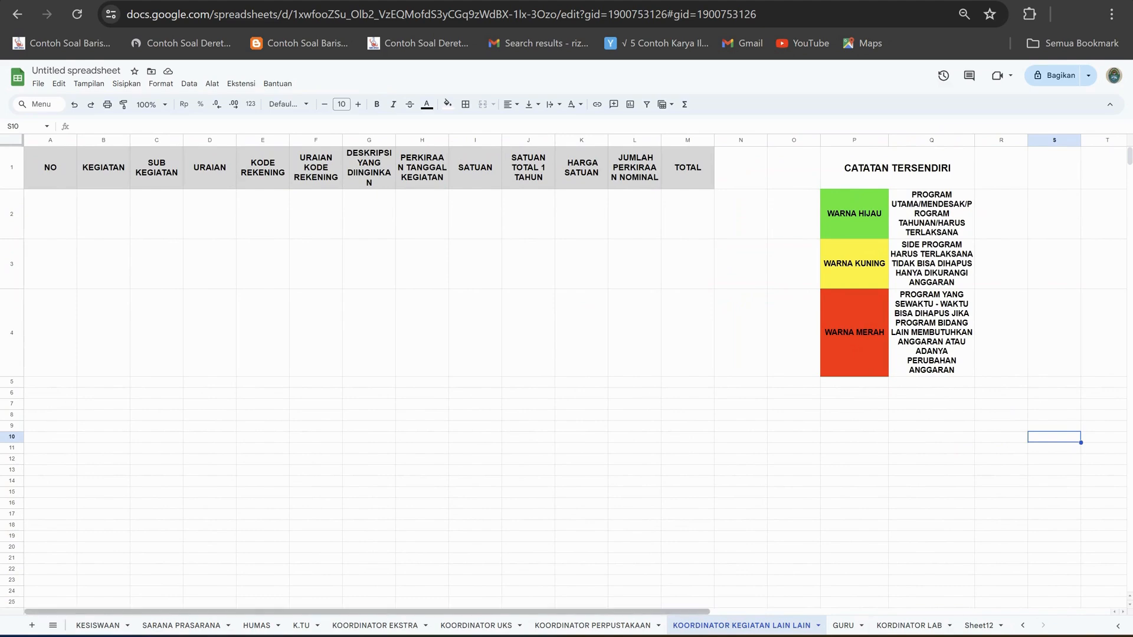
pyautogui.moveTo(688, 602); pyautogui.dragTo(740, 603)
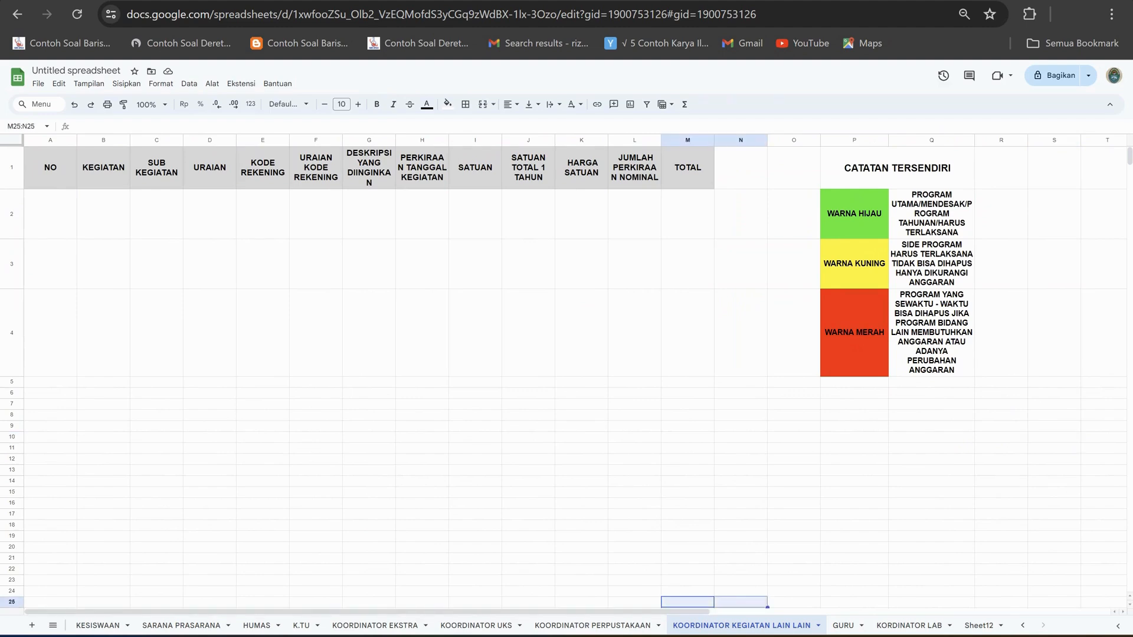
pyautogui.click(635, 591)
pyautogui.moveTo(644, 612)
pyautogui.mouseDown()
pyautogui.moveTo(738, 612)
pyautogui.moveTo(643, 612)
pyautogui.mouseUp()
pyautogui.click(844, 626)
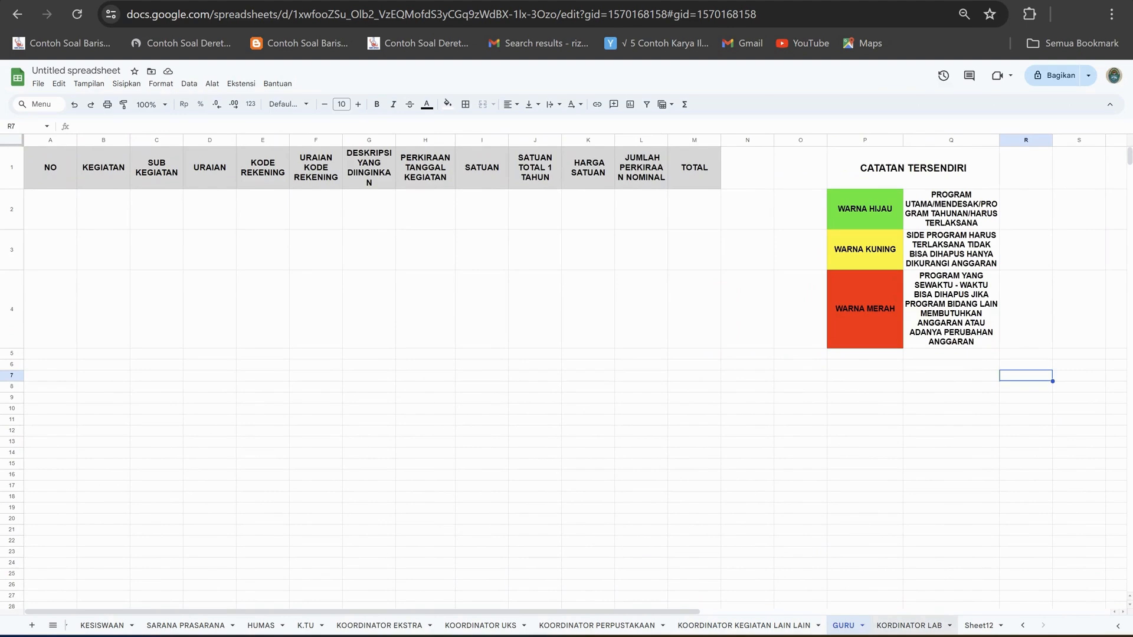
pyautogui.click(910, 626)
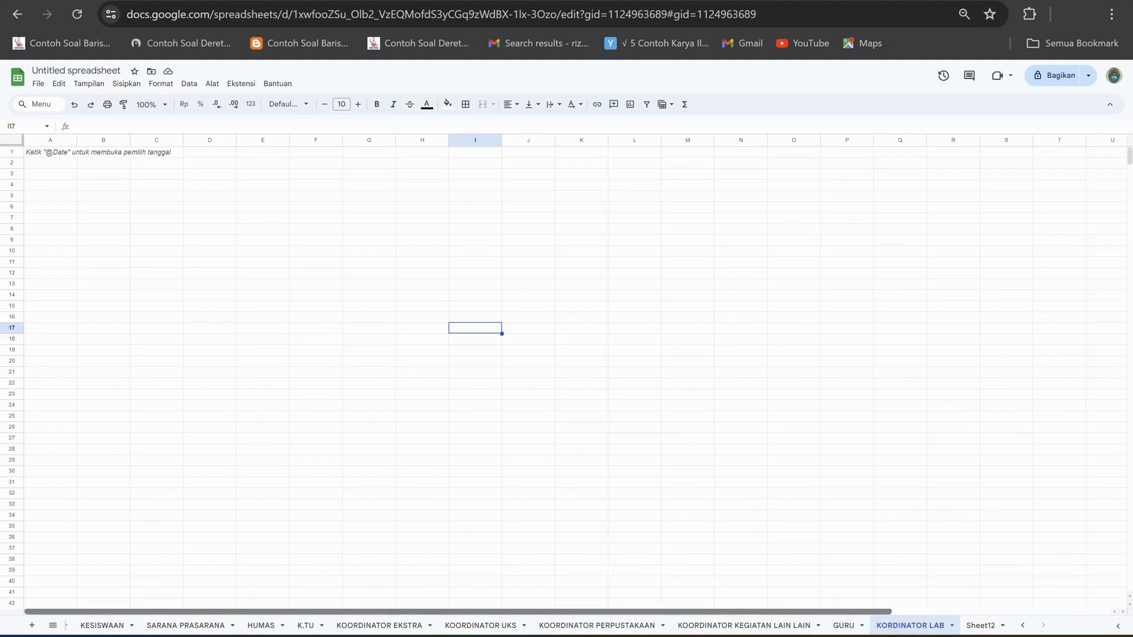
pyautogui.click(52, 626)
pyautogui.scroll(5, 118, 485)
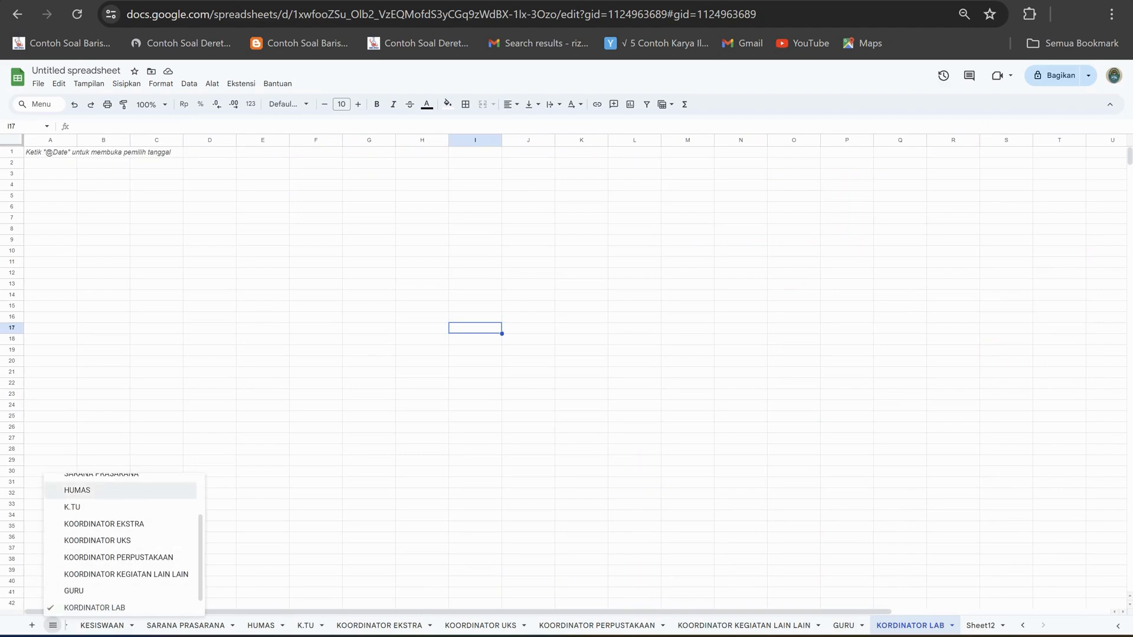
pyautogui.click(94, 484)
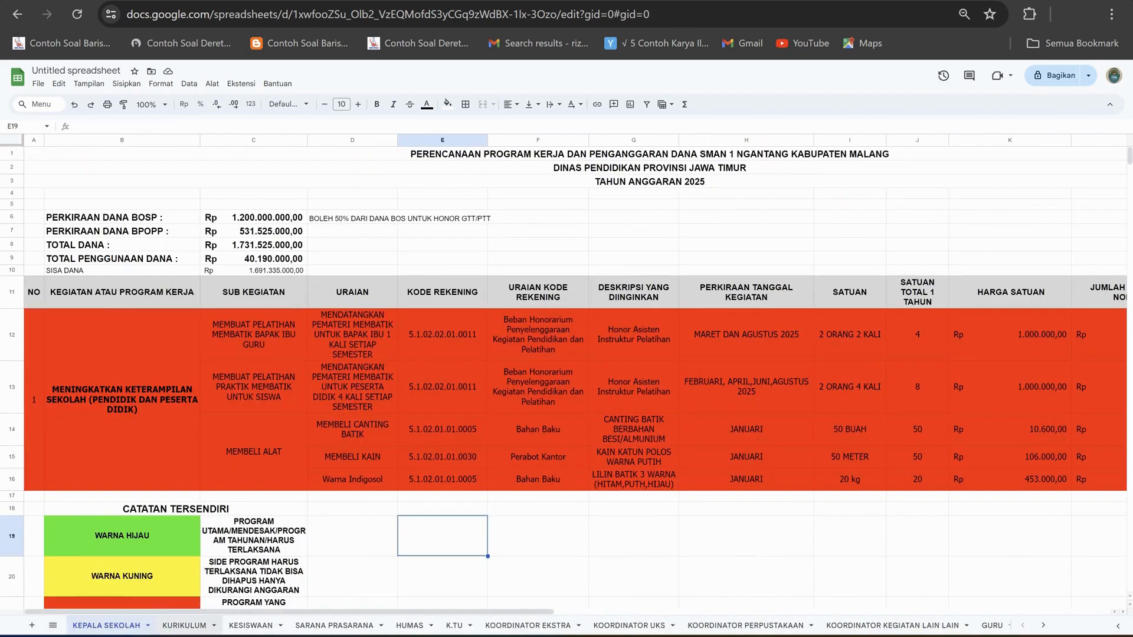
# Go through the department sheets in order once more, from KURIKULUM to KOORDINATOR KEGIATAN LAIN LAIN.
pyautogui.click(184, 625)
pyautogui.click(251, 626)
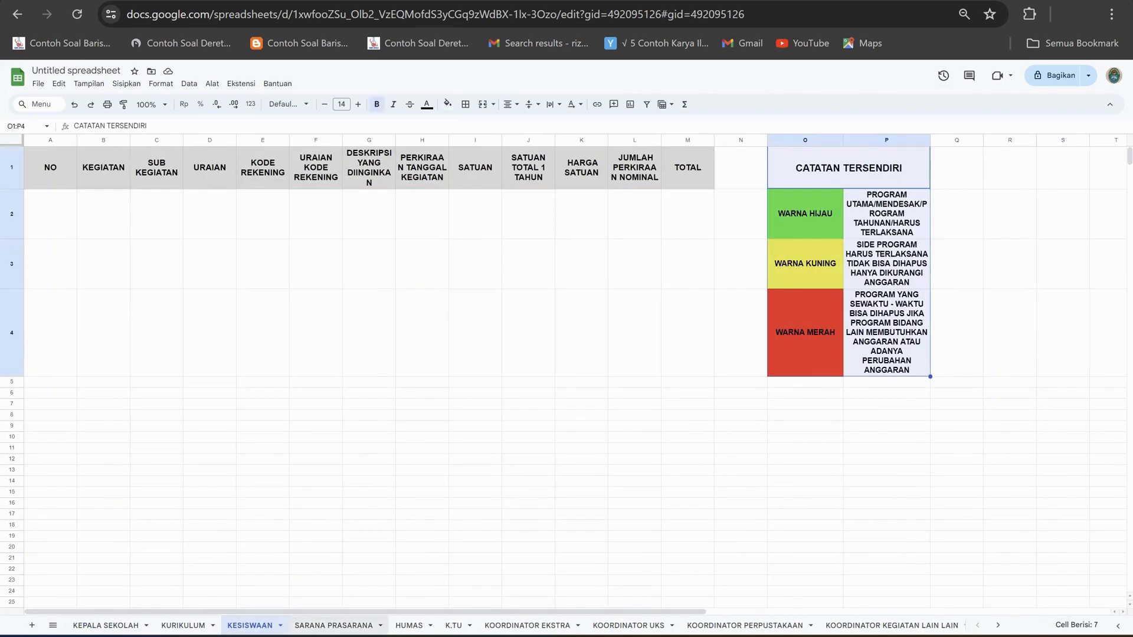
pyautogui.click(334, 626)
pyautogui.click(409, 626)
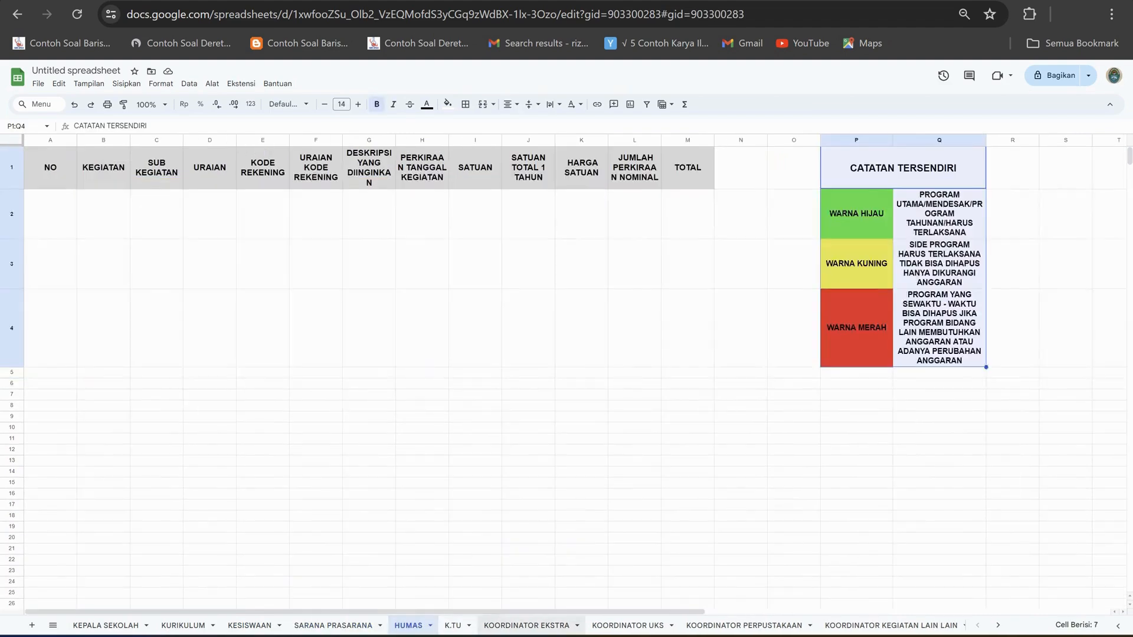
pyautogui.click(453, 625)
pyautogui.click(527, 626)
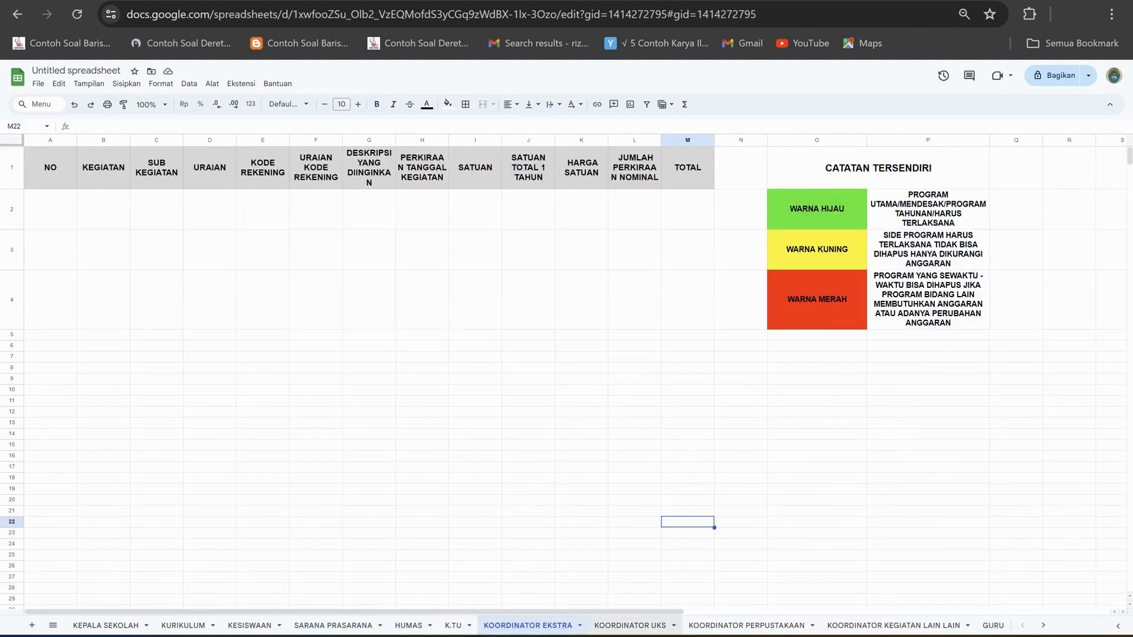
pyautogui.click(630, 625)
pyautogui.click(747, 625)
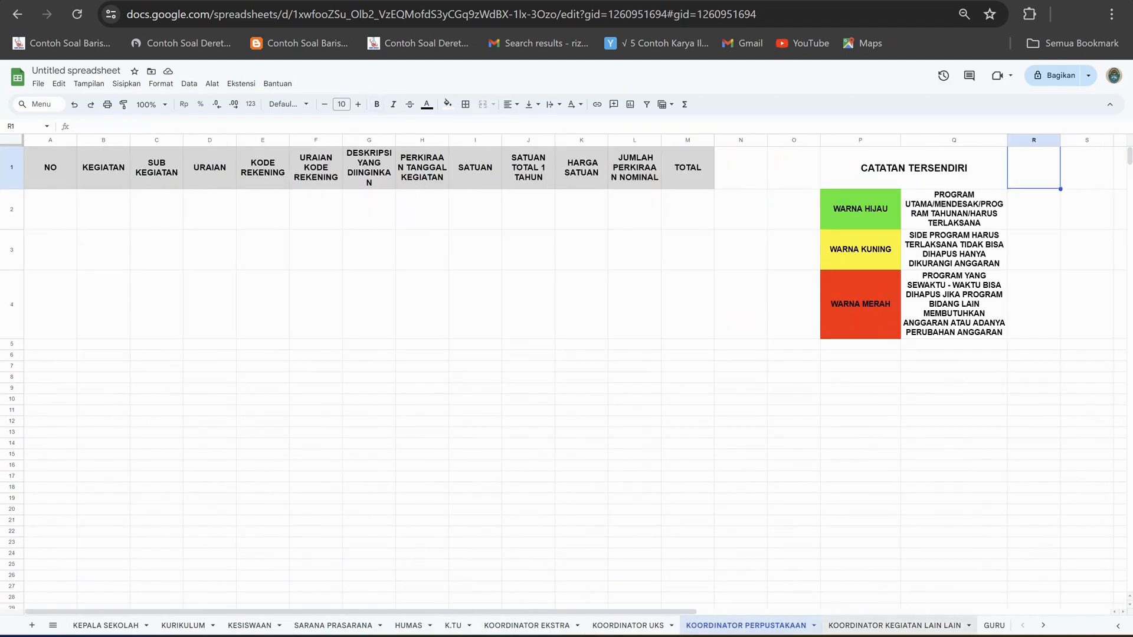
pyautogui.click(895, 626)
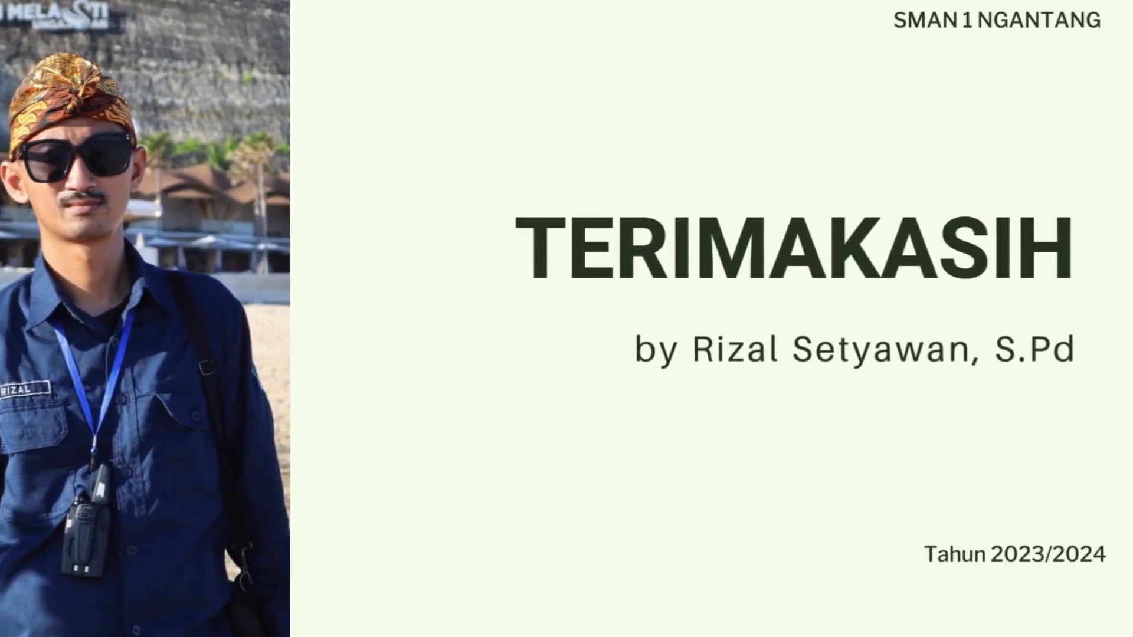